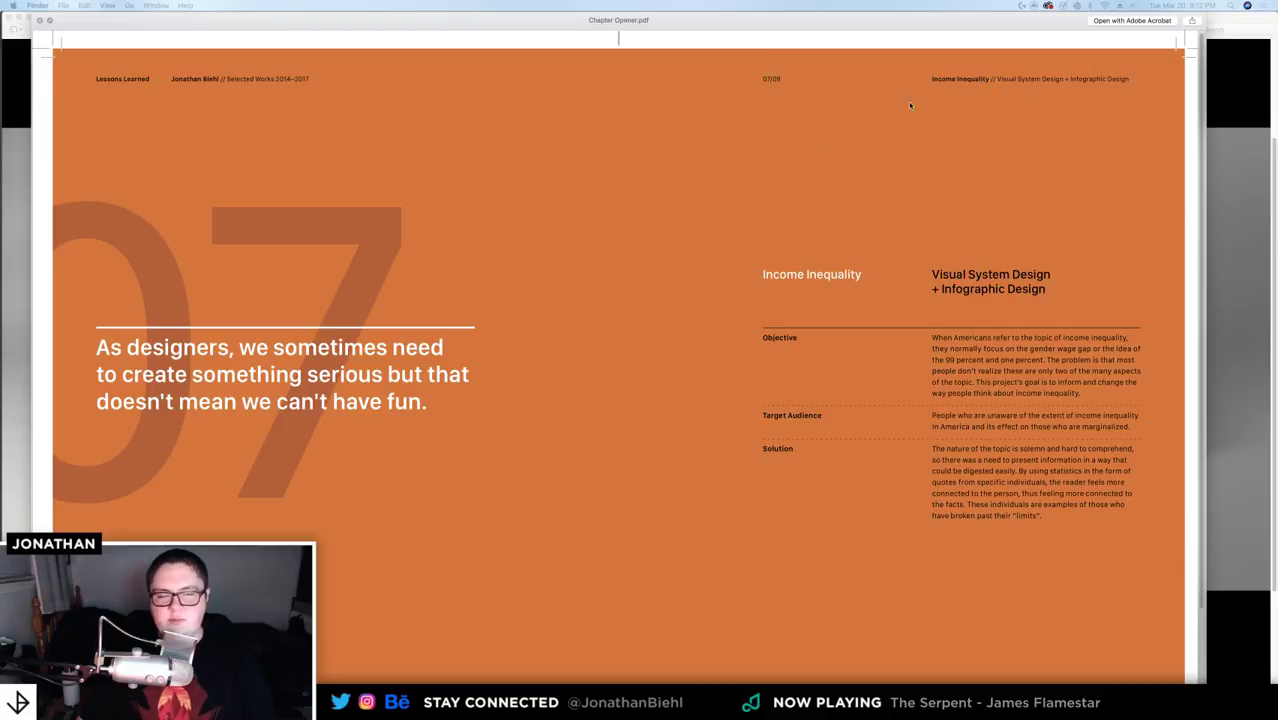
- Read through the income inequality spread in Chapter Opener.pdf and close its preview
scroll(773, 203, "down", 2)
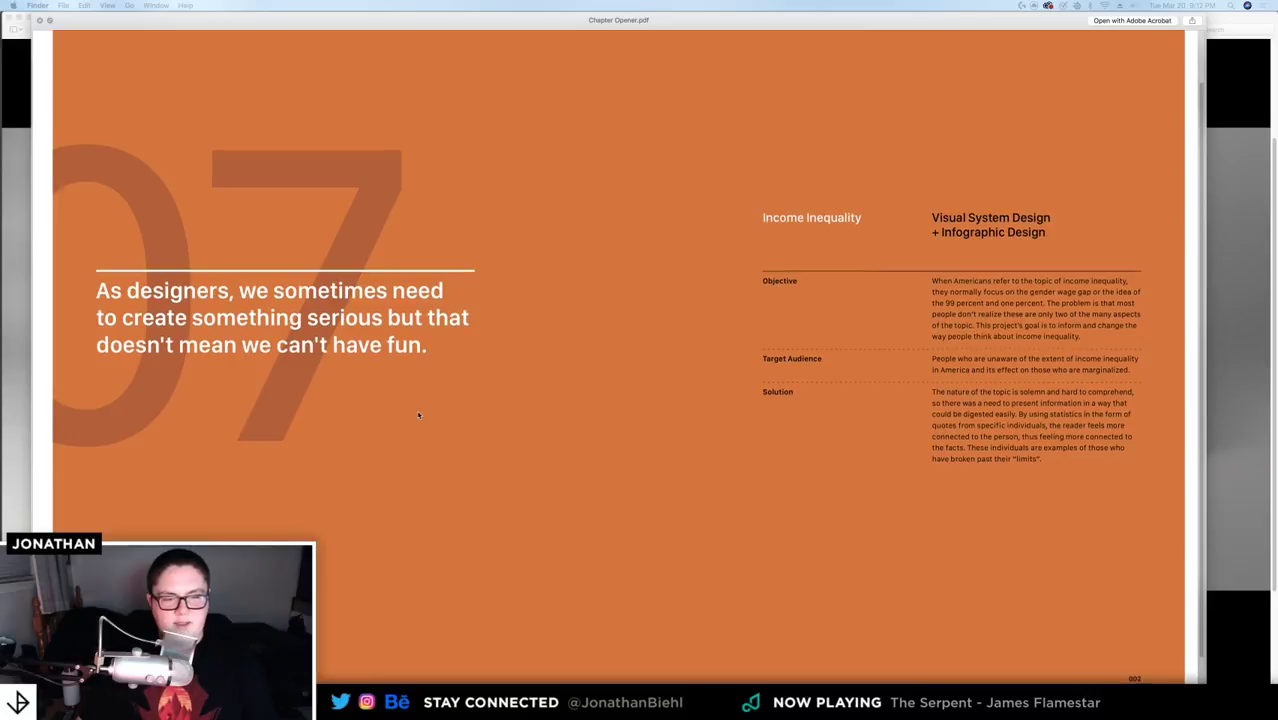
scroll(418, 415, "down", 1)
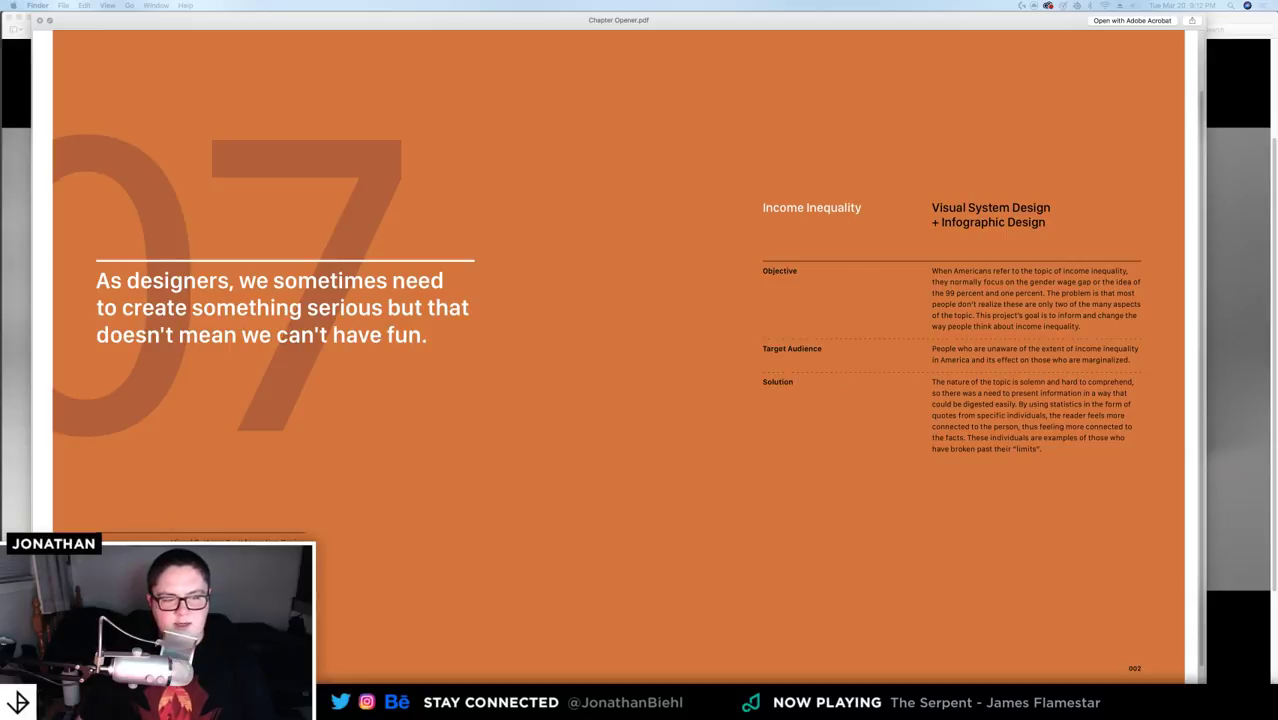
mouse_move(328, 18)
left_mouse_down()
mouse_move(750, 17)
mouse_move(336, 17)
left_mouse_up()
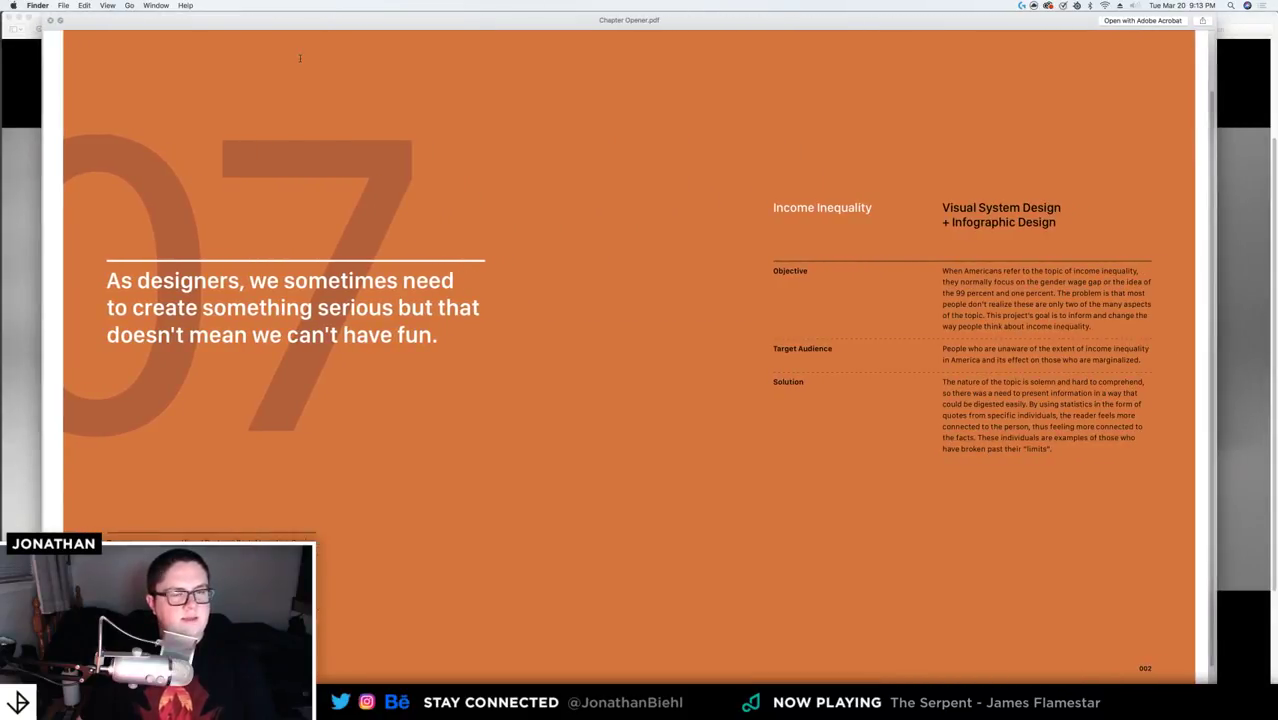
left_click(49, 21)
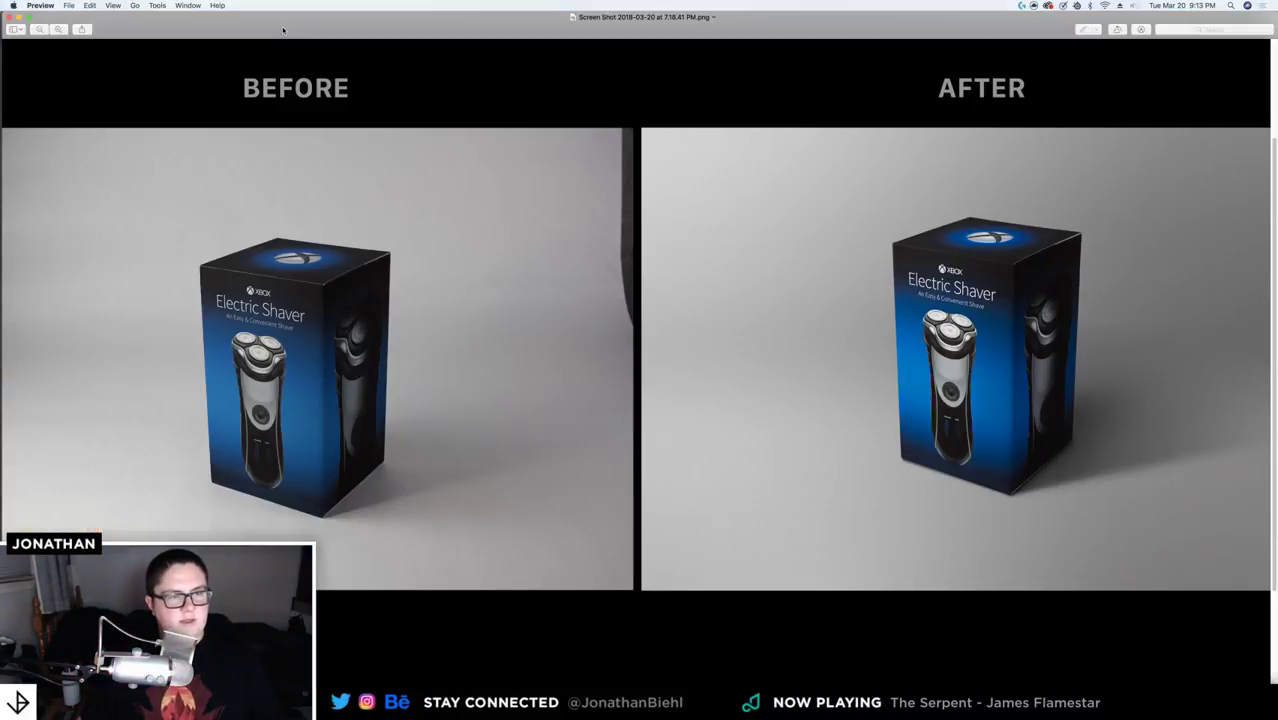
- Compare the full before and after Electric Shaver photos in the screenshot, and close the image to return to Photoshop
left_click(40, 30)
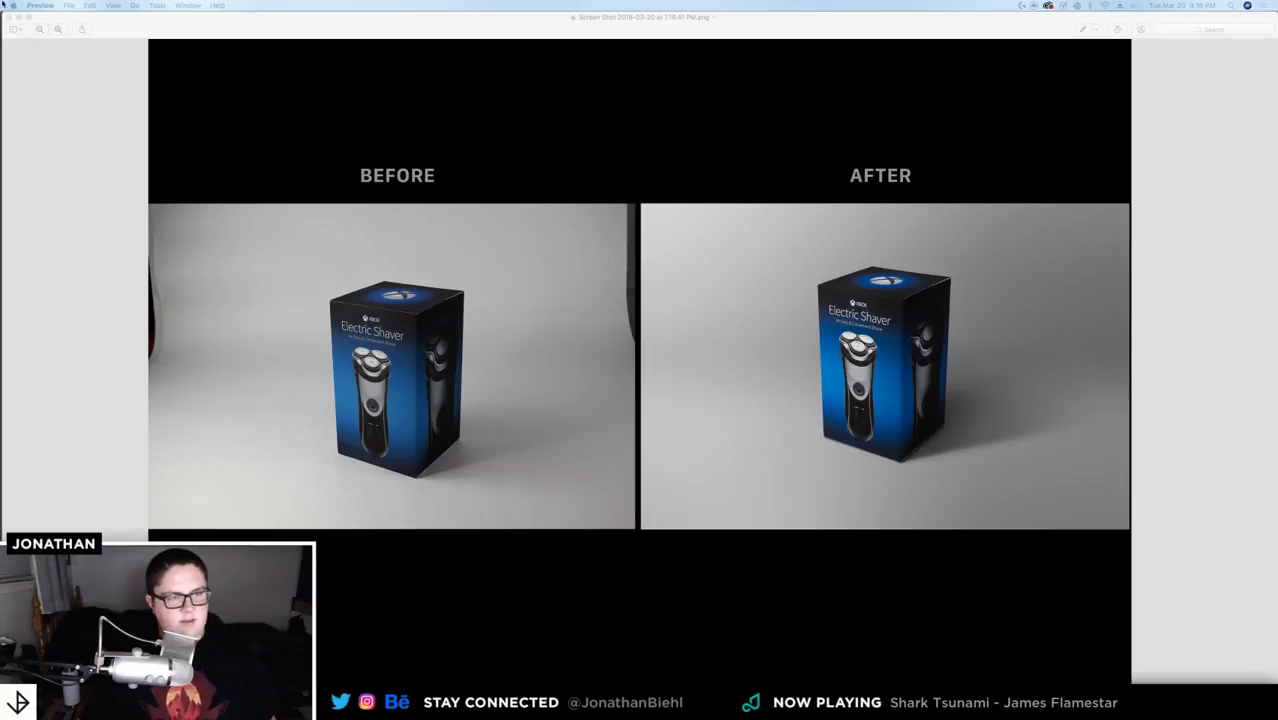
left_click(60, 17)
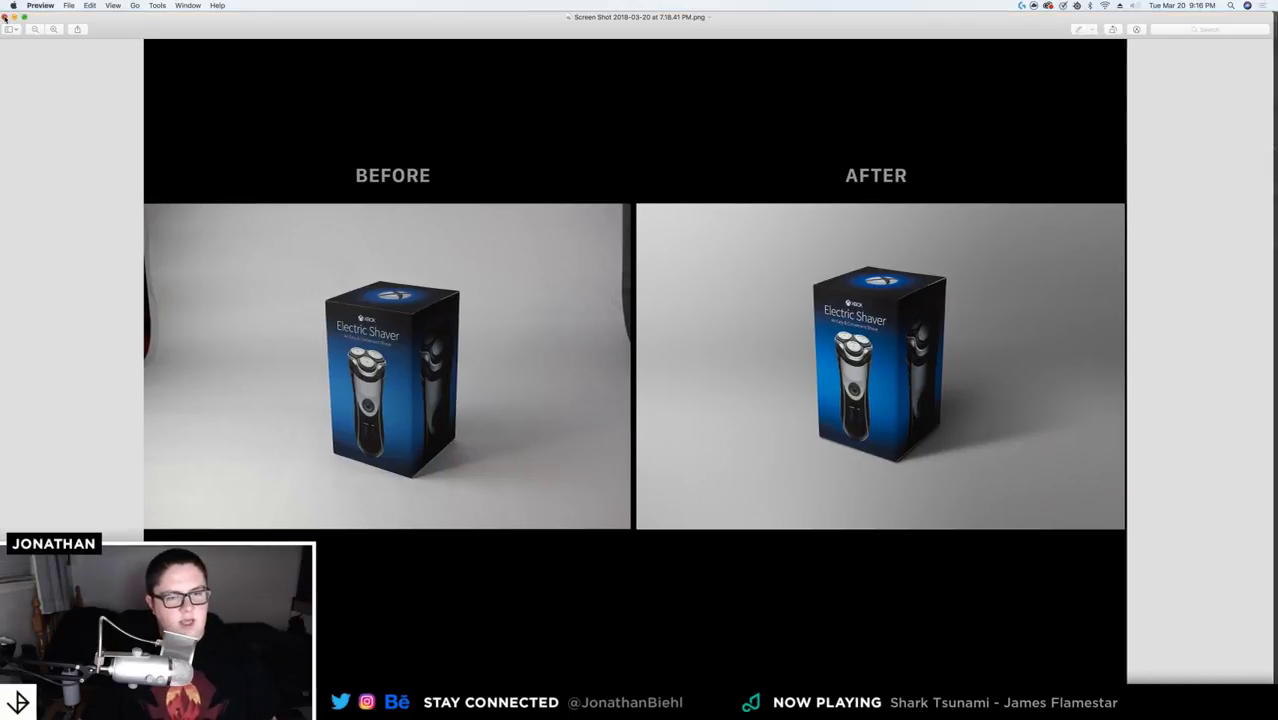
left_click(6, 17)
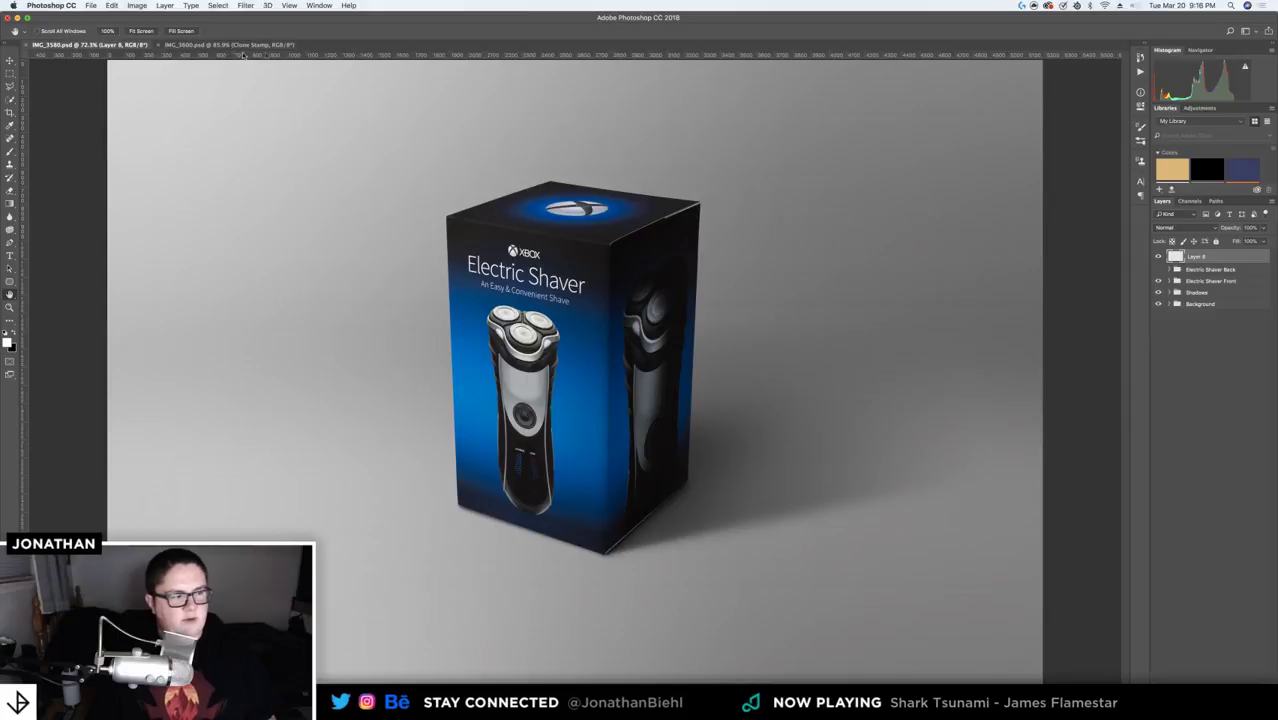
- Try moving the Electric Shaver Front group sideways without its shadows, and undo the move
left_click(1212, 281)
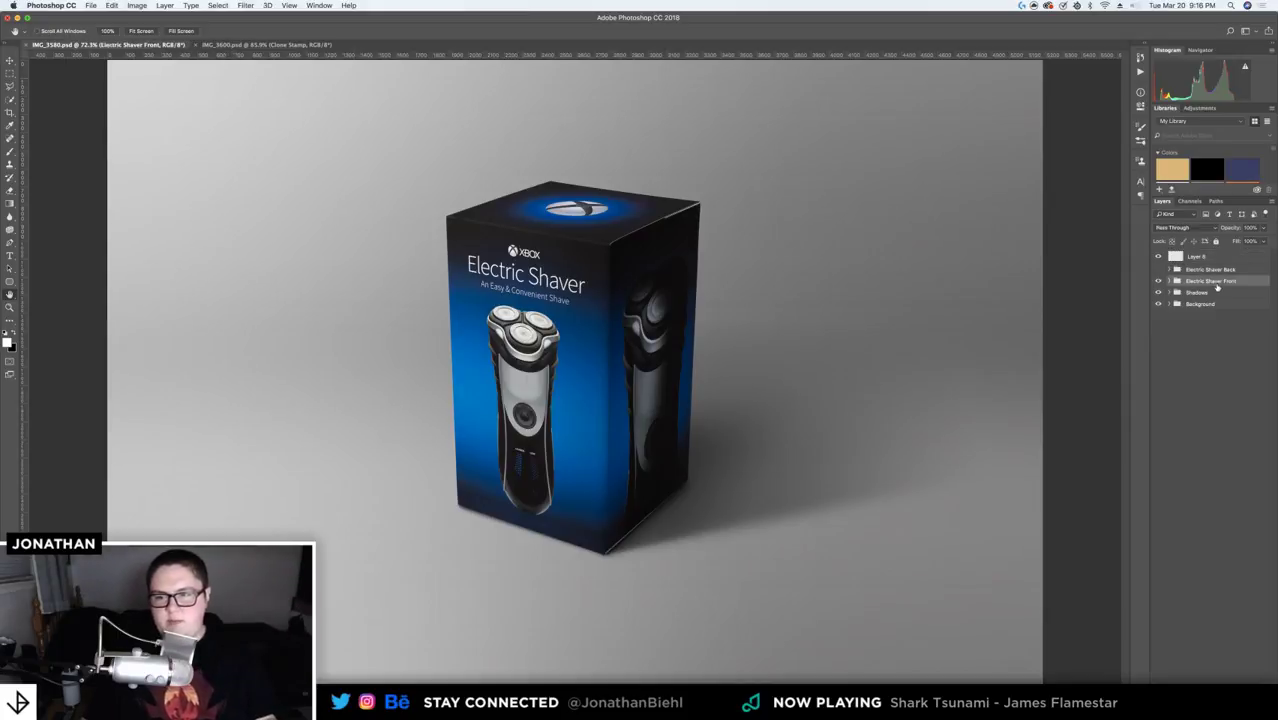
key("v")
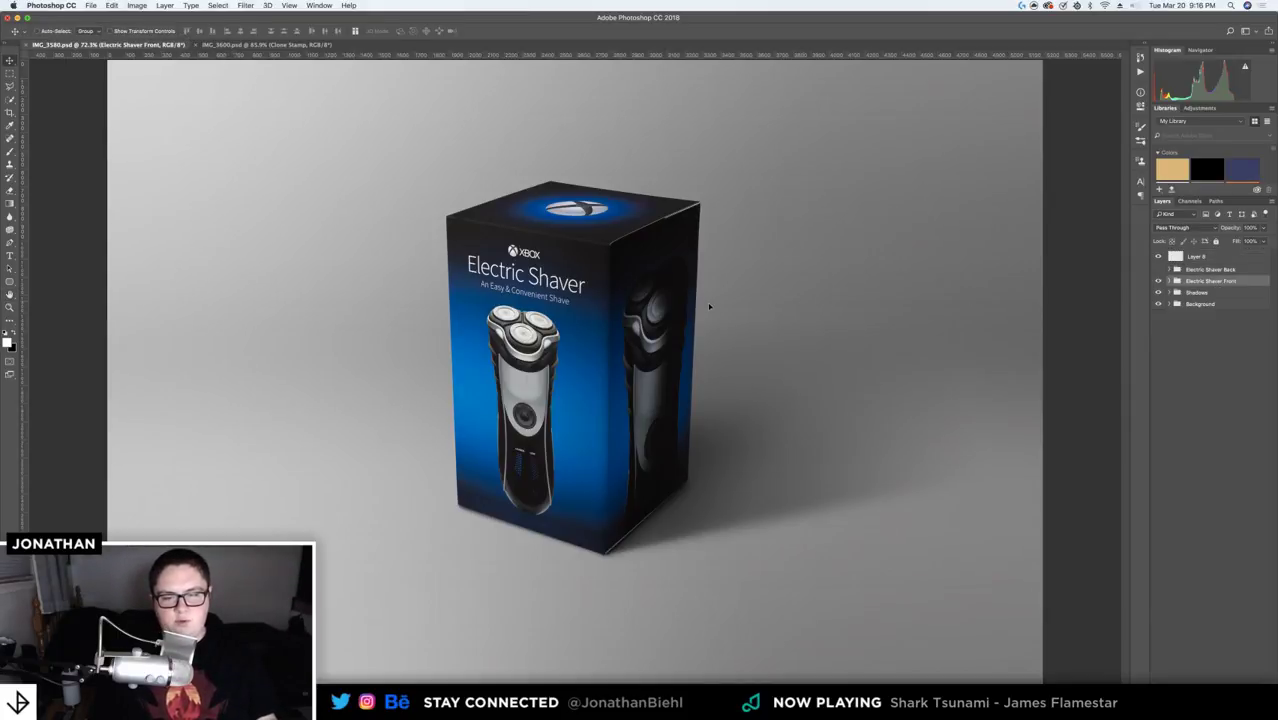
left_click_drag(709, 306, 645, 308)
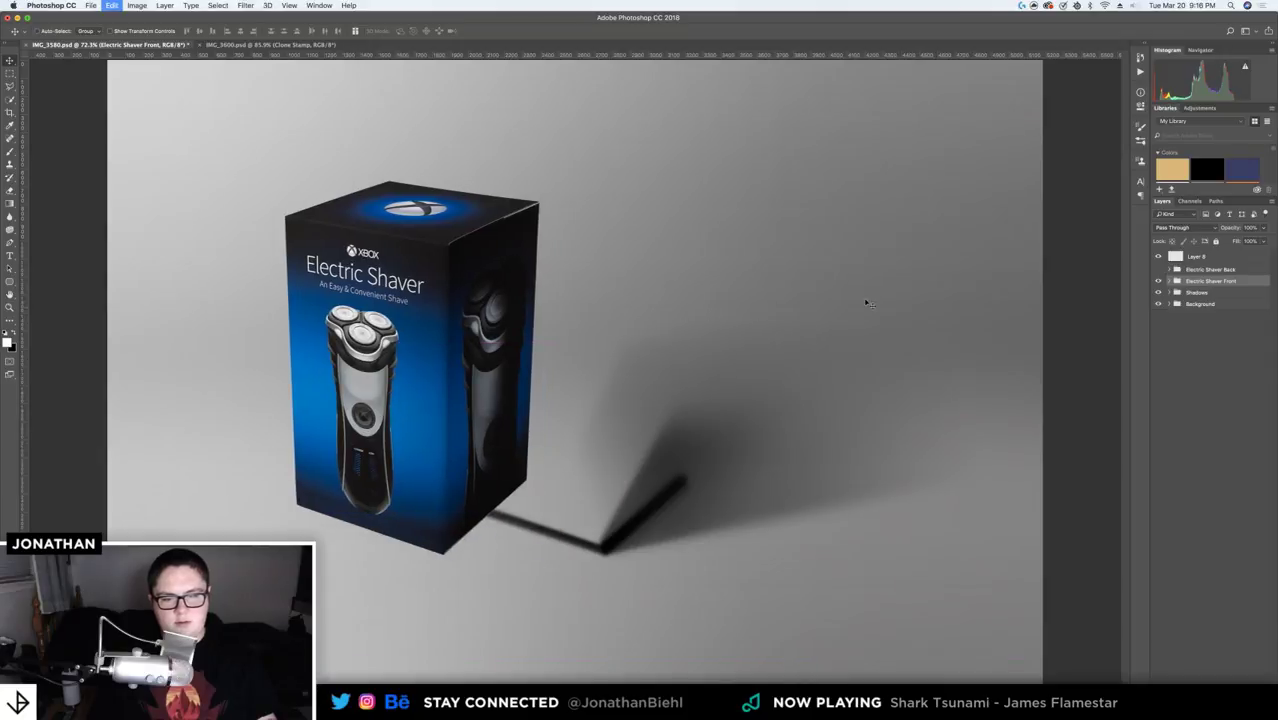
key("super+z")
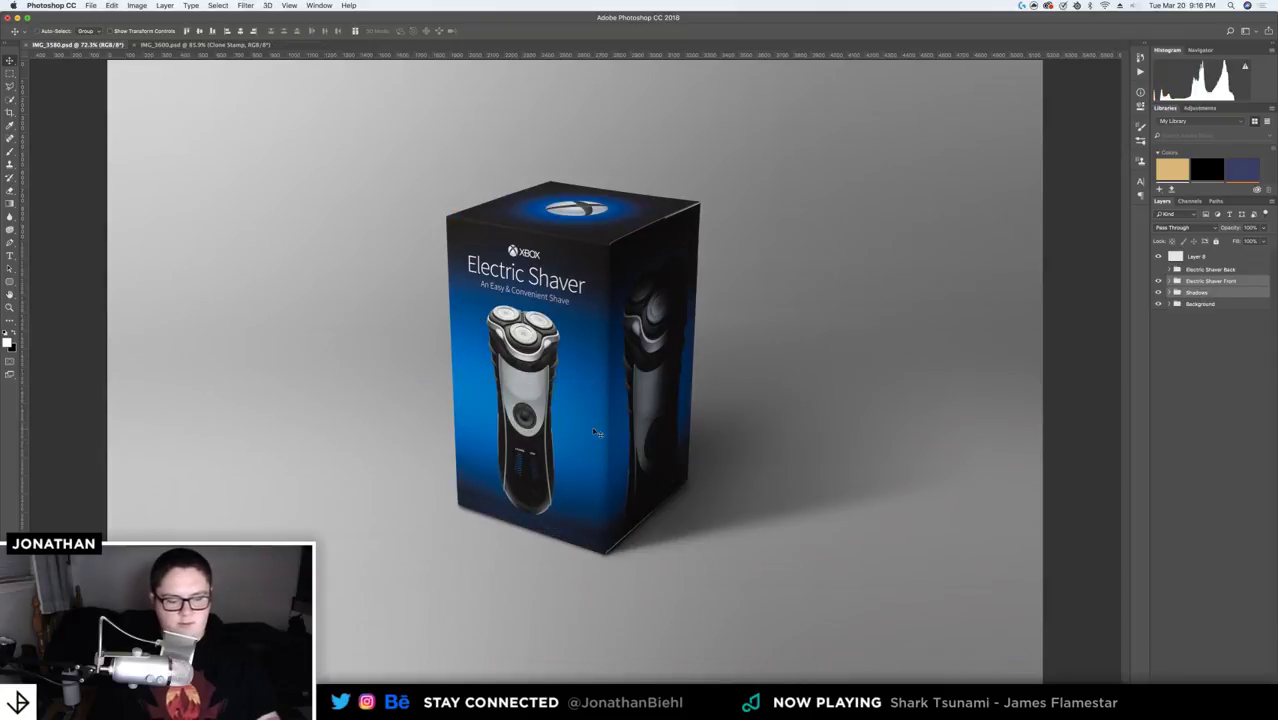
- Try moving the Electric Shaver Front and Shadows groups together across the backdrop, and undo the moves
left_click_drag(535, 431, 573, 438)
key("super+z")
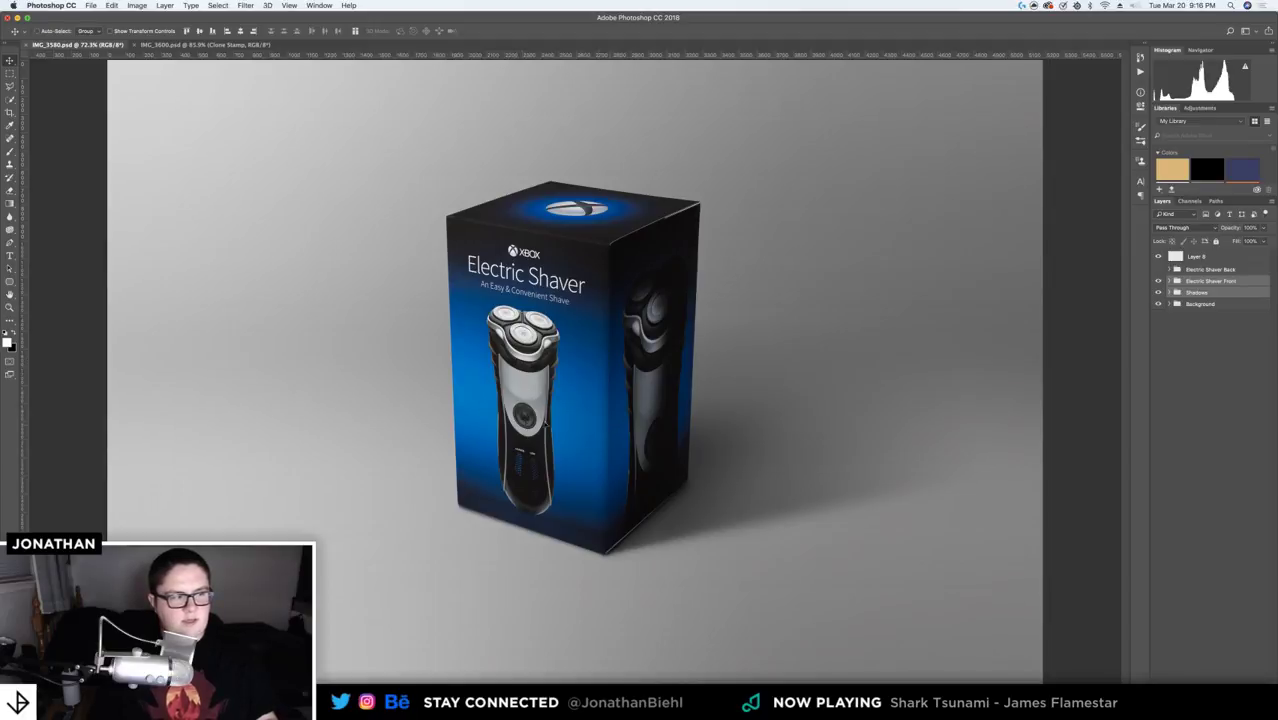
left_click_drag(587, 423, 515, 423)
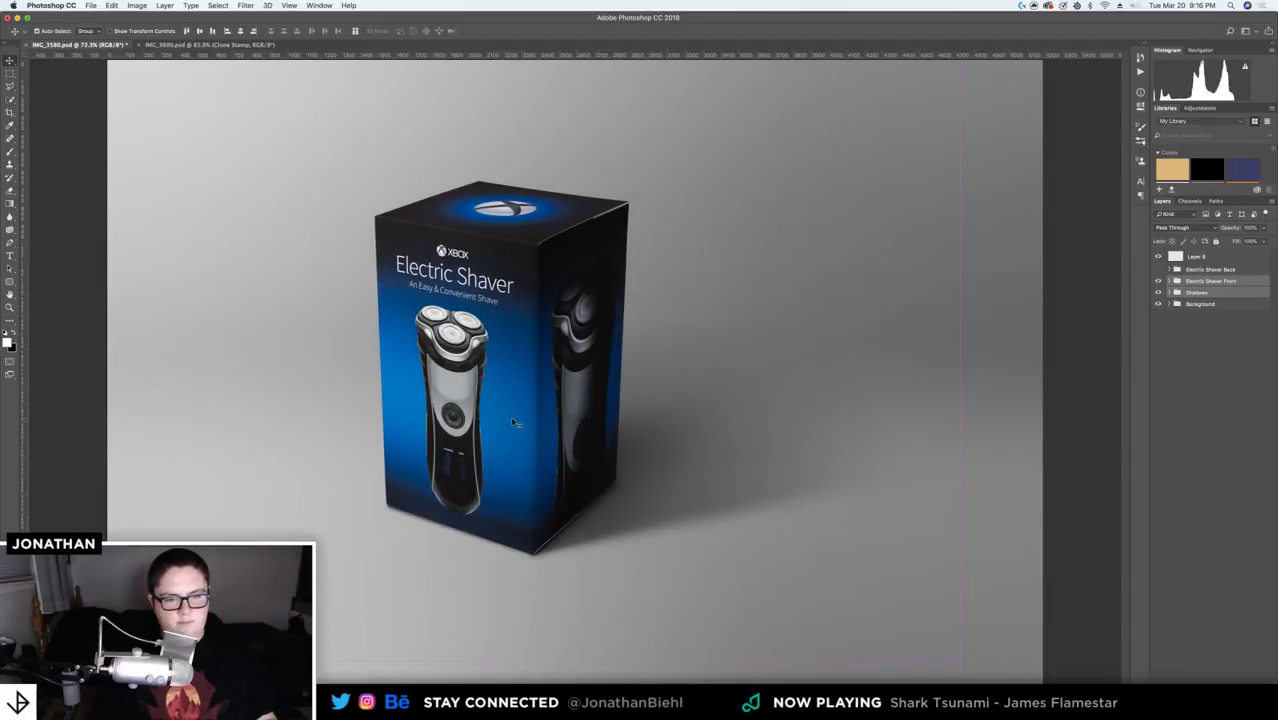
key("super+z")
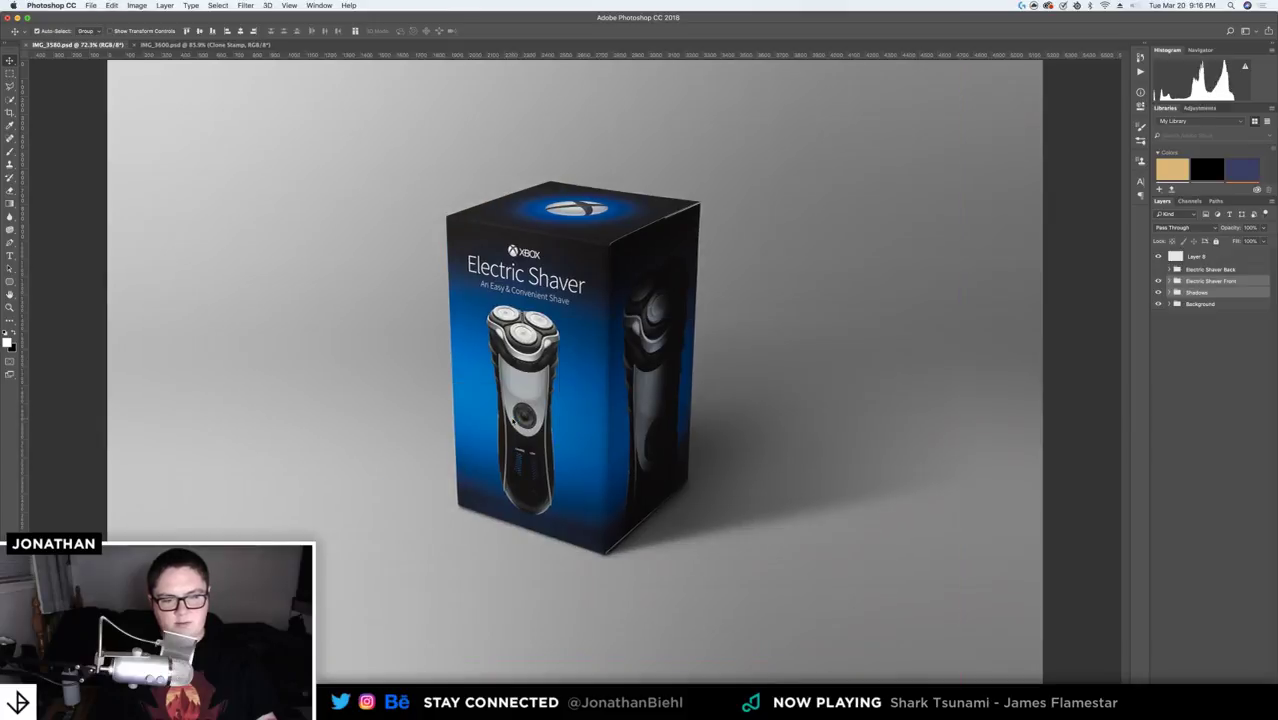
key("z")
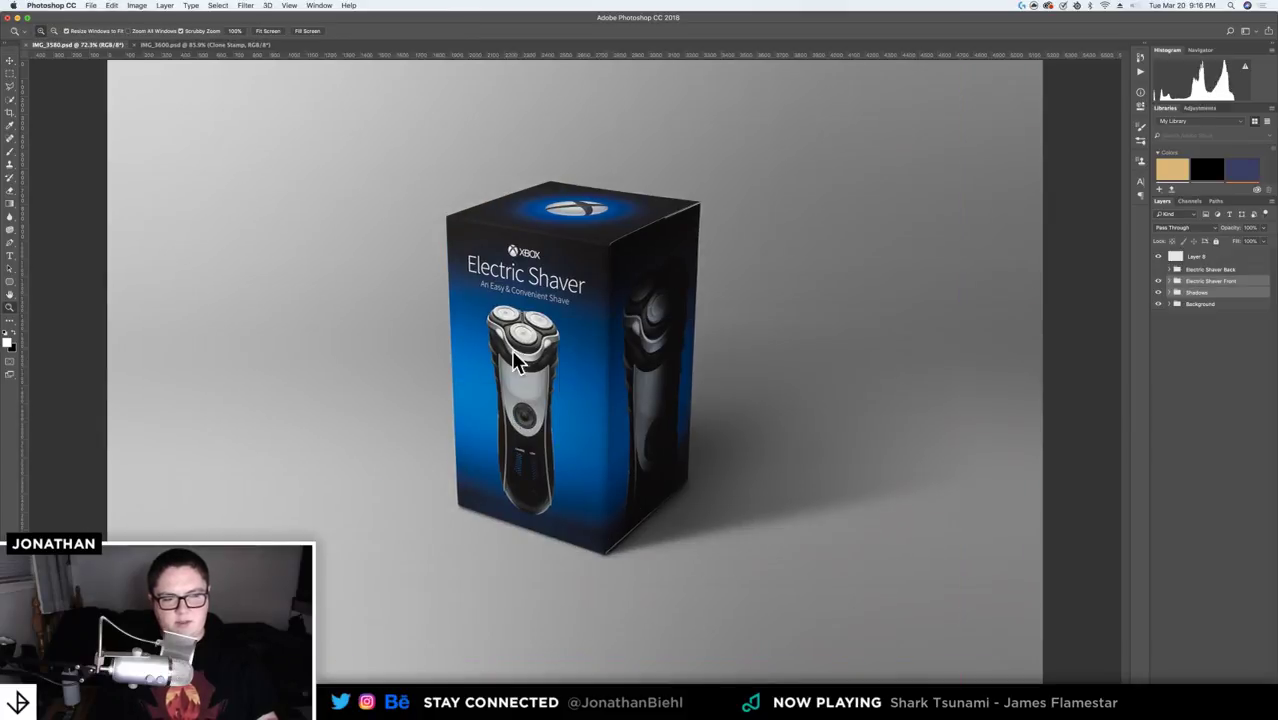
key("v")
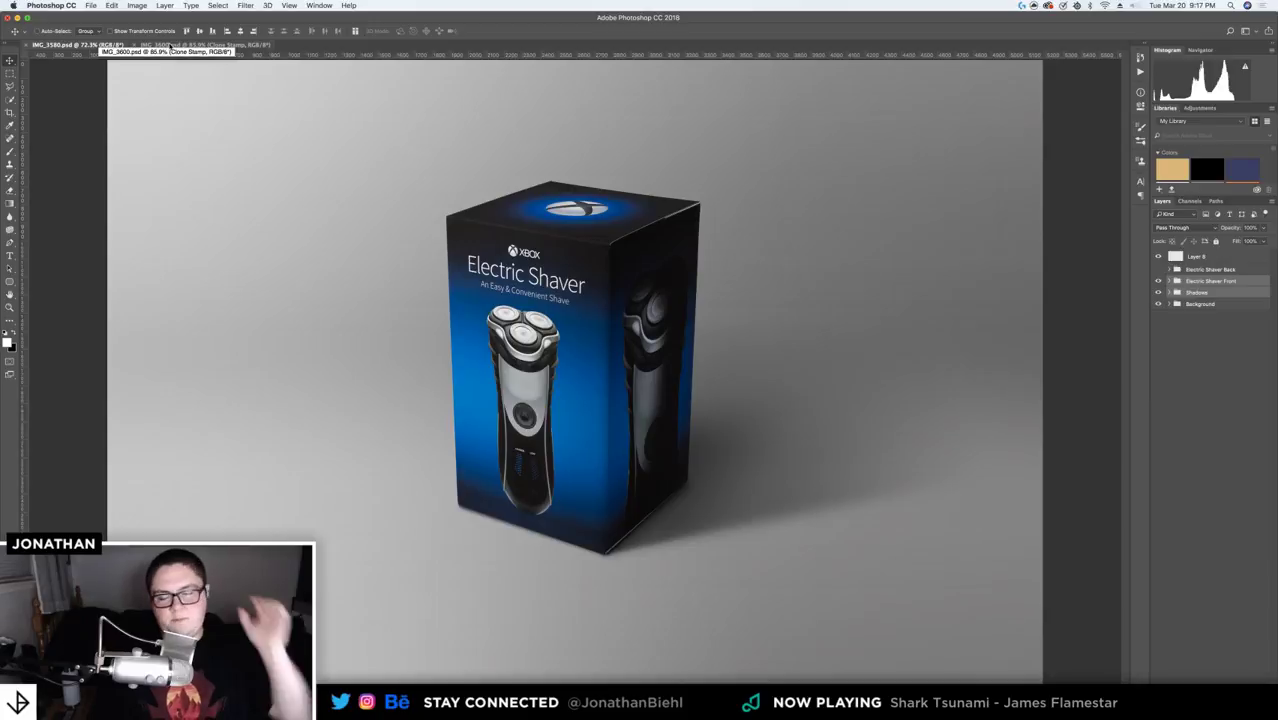
- Switch to IMG_3600.psd and examine the front and side of the Clock Radio box up close
left_click(173, 46)
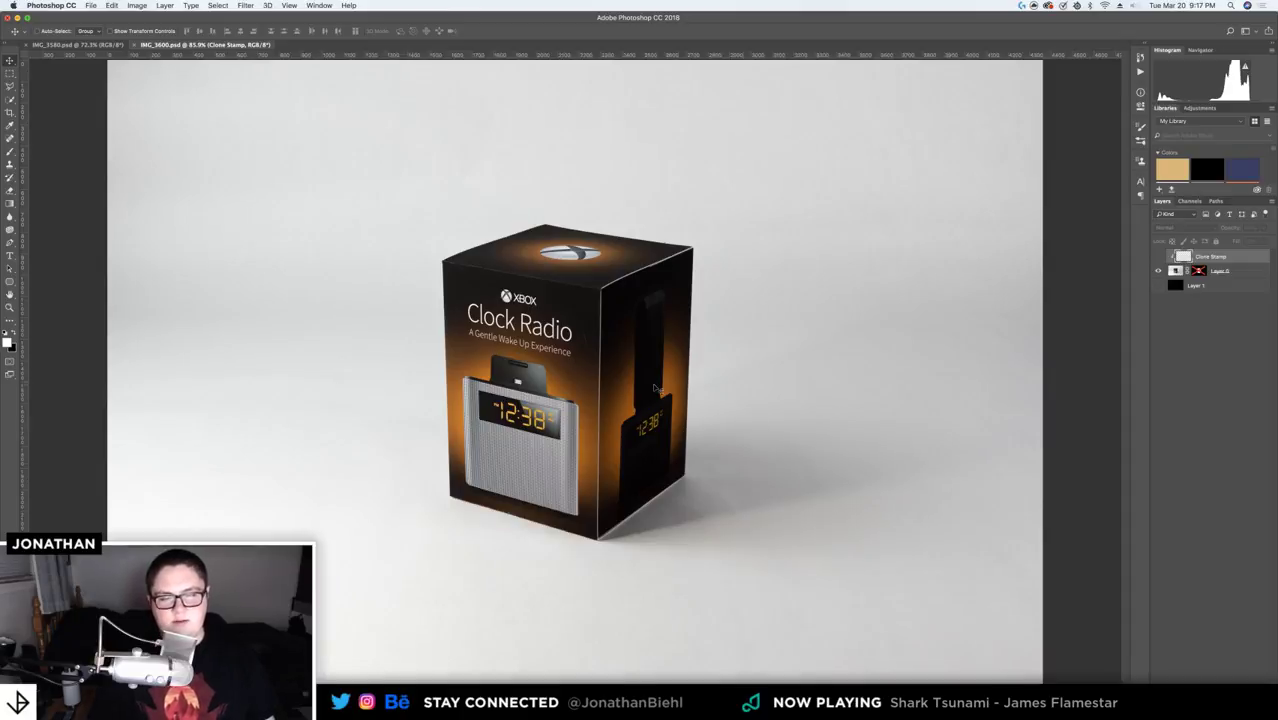
key("z")
left_click_drag(639, 400, 690, 416)
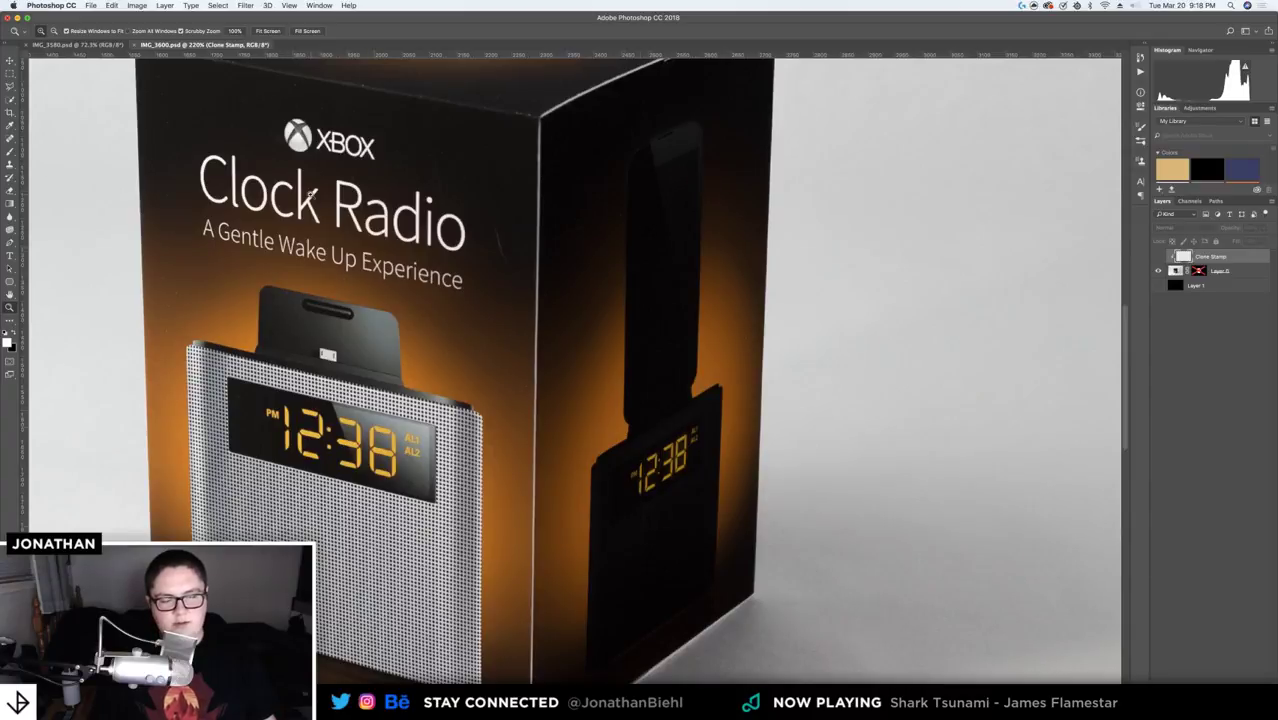
scroll(389, 260, "down", 3)
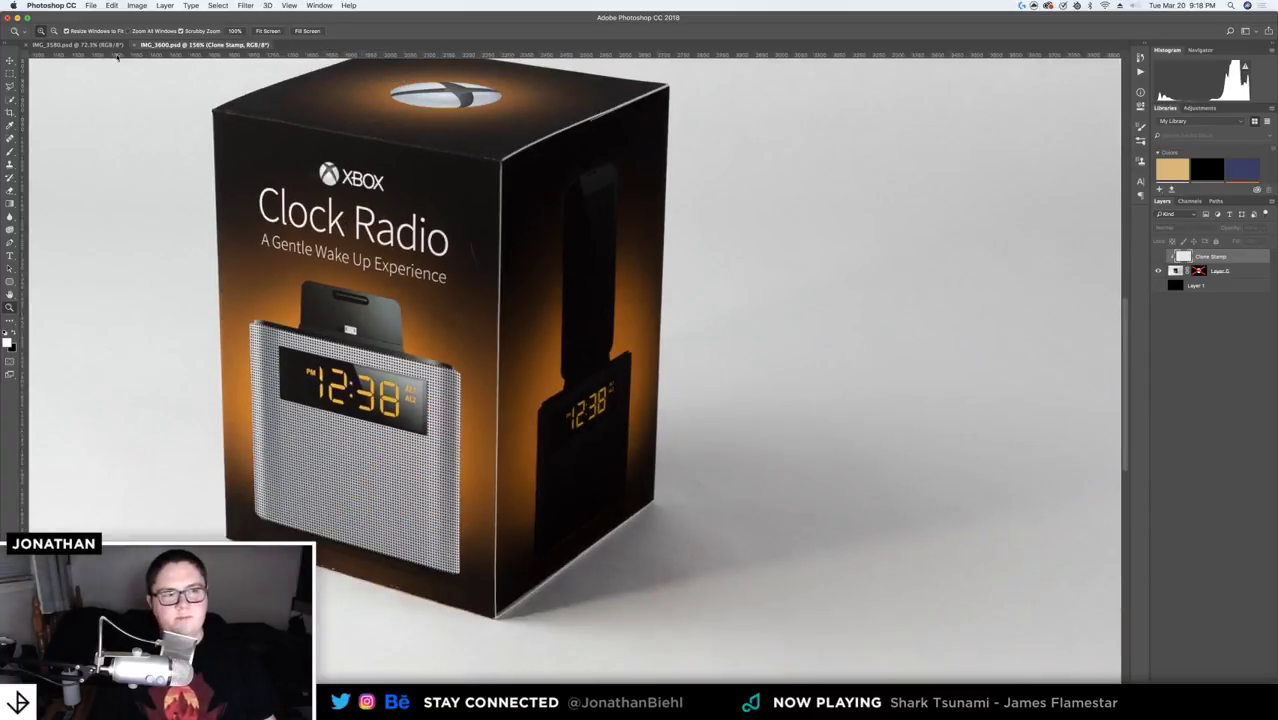
- In IMG_3580.psd, show the Electric Shaver Back group to inspect the back design, hide it again, and save the document
left_click(112, 45)
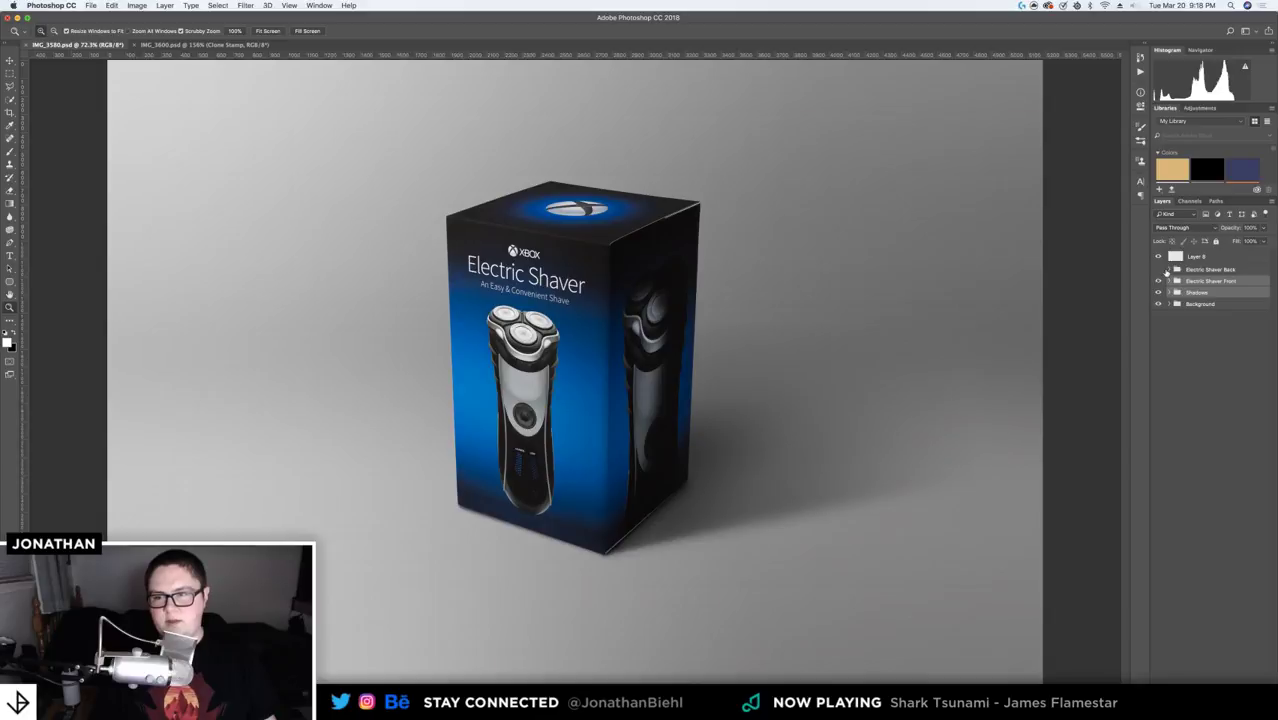
left_click(1160, 269)
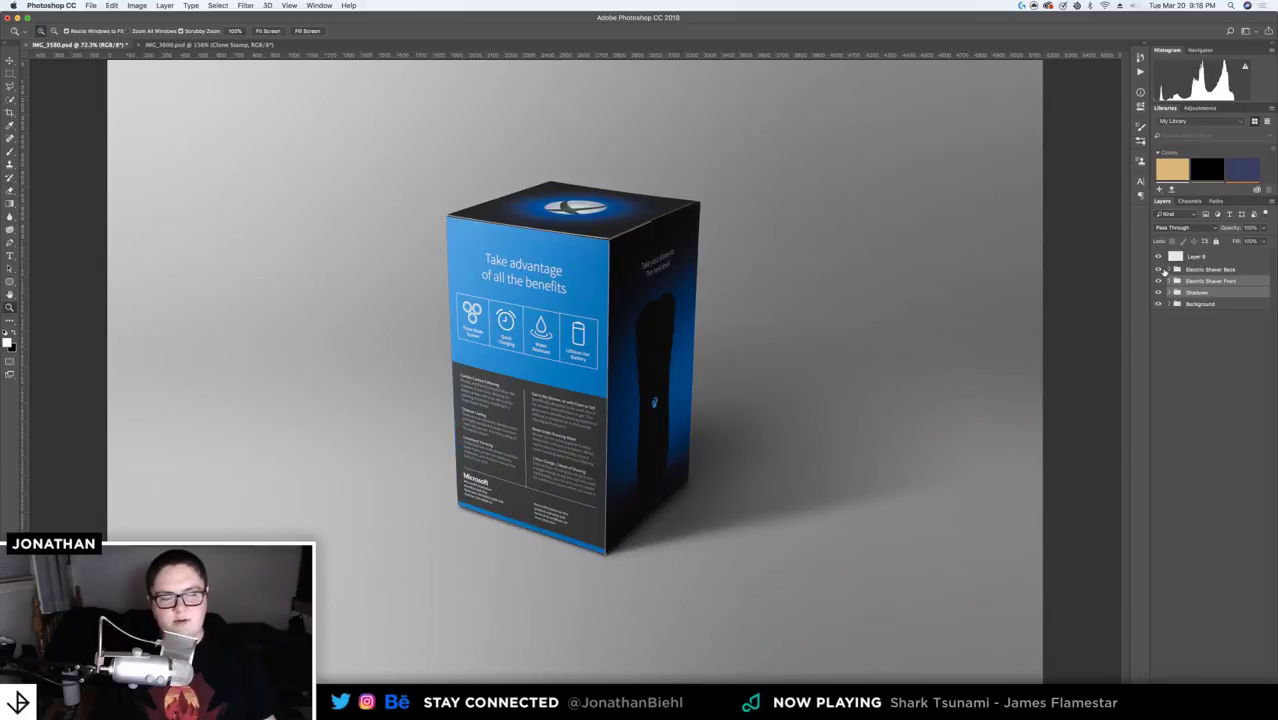
left_click_drag(549, 311, 630, 382)
scroll(640, 311, "down", 3)
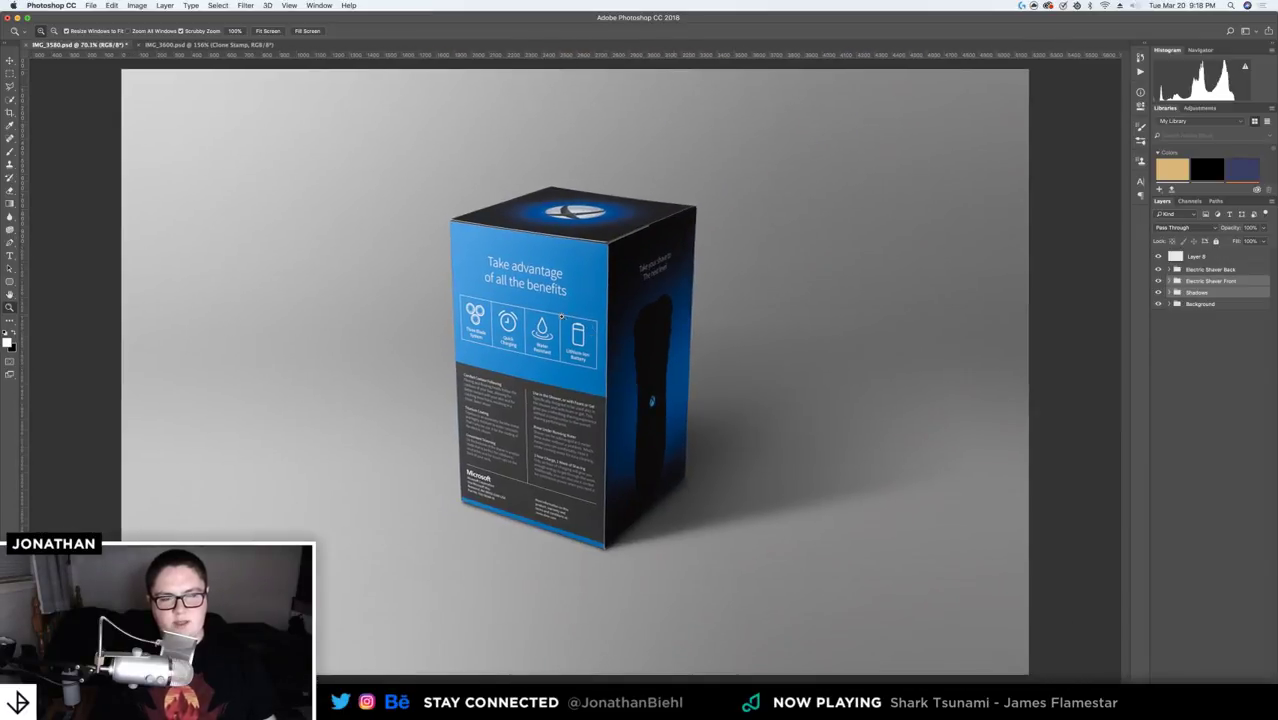
left_click(12, 294)
key("v")
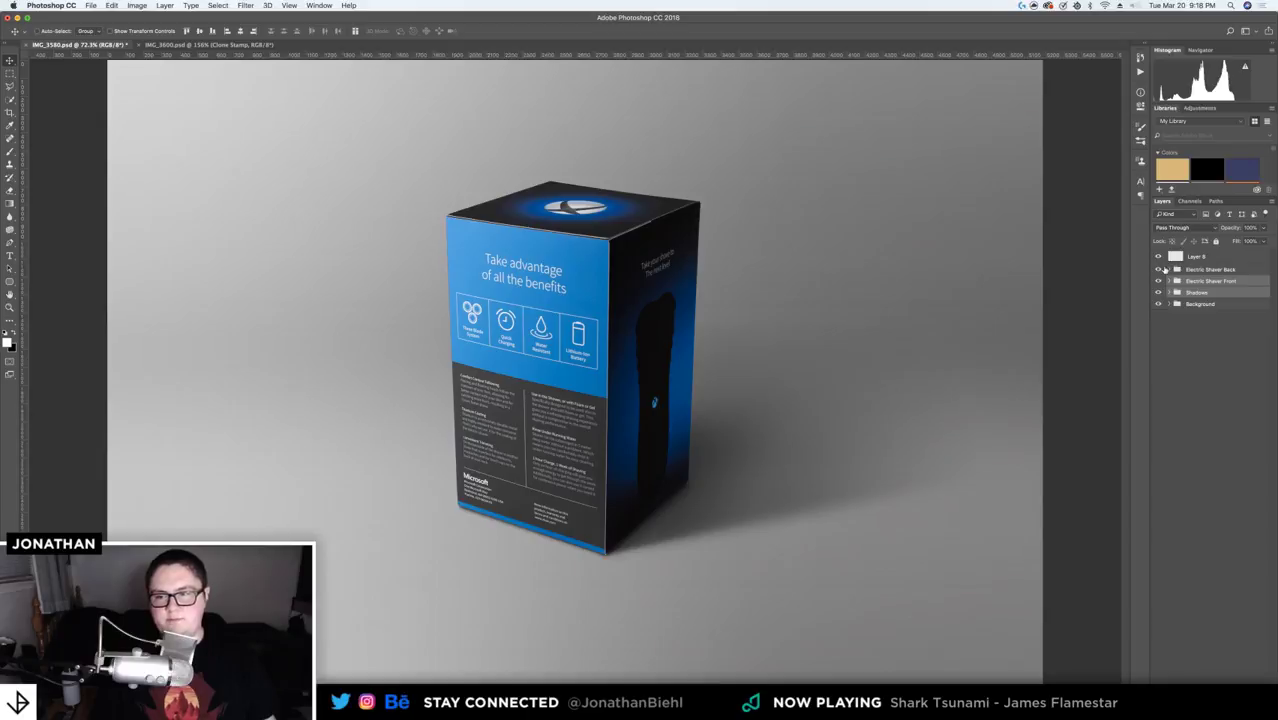
left_click(1158, 270)
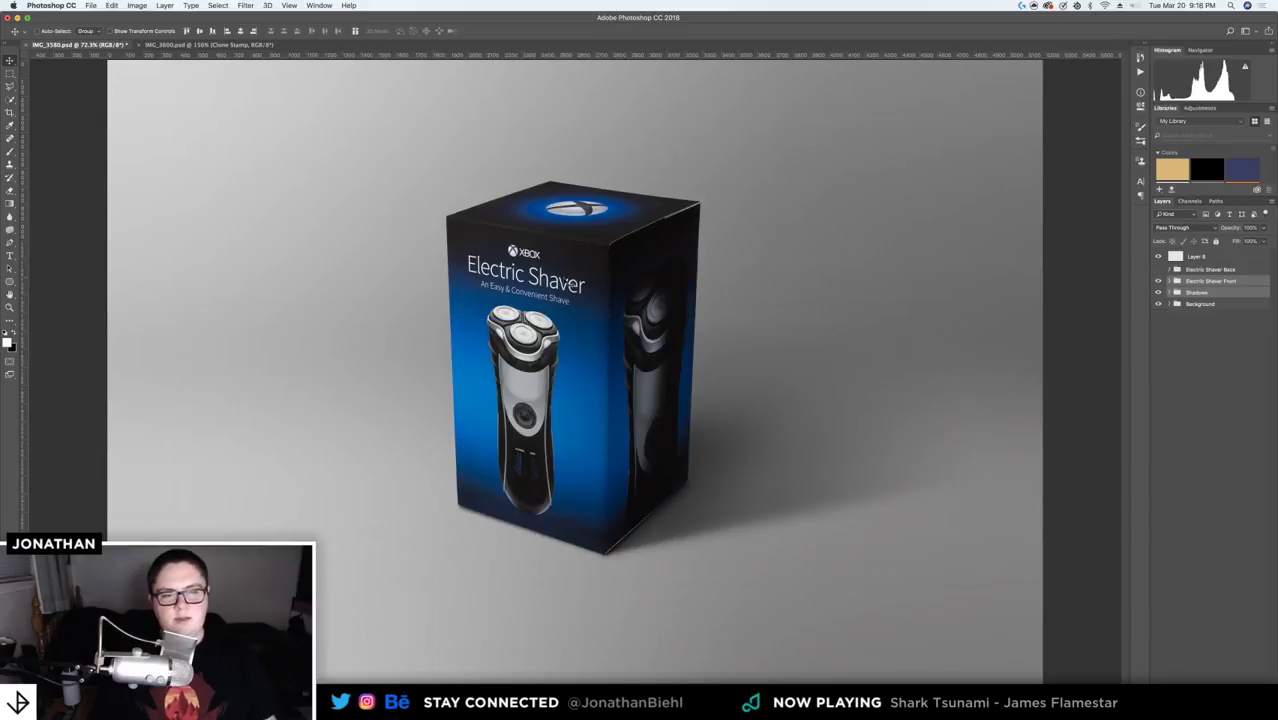
key("super+s")
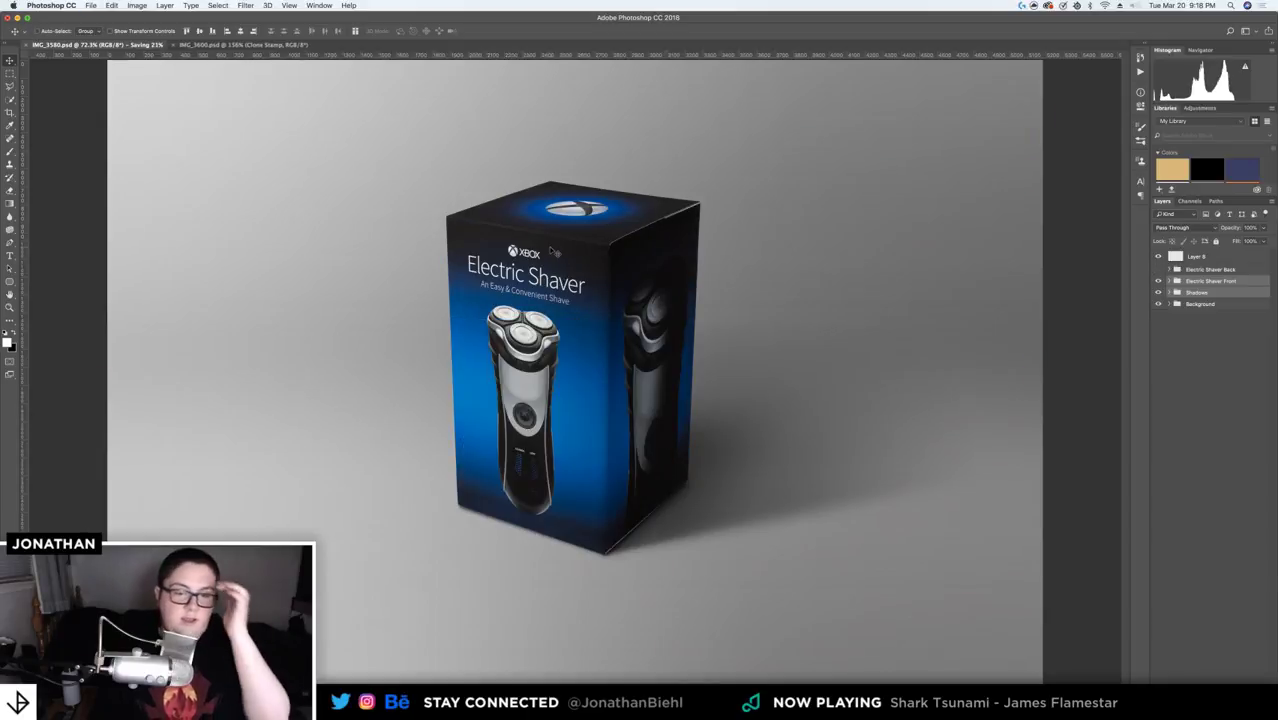
- Make the Electric Shaver Back group visible and inspect the tagline on the box's side panel up close
left_click(1158, 270)
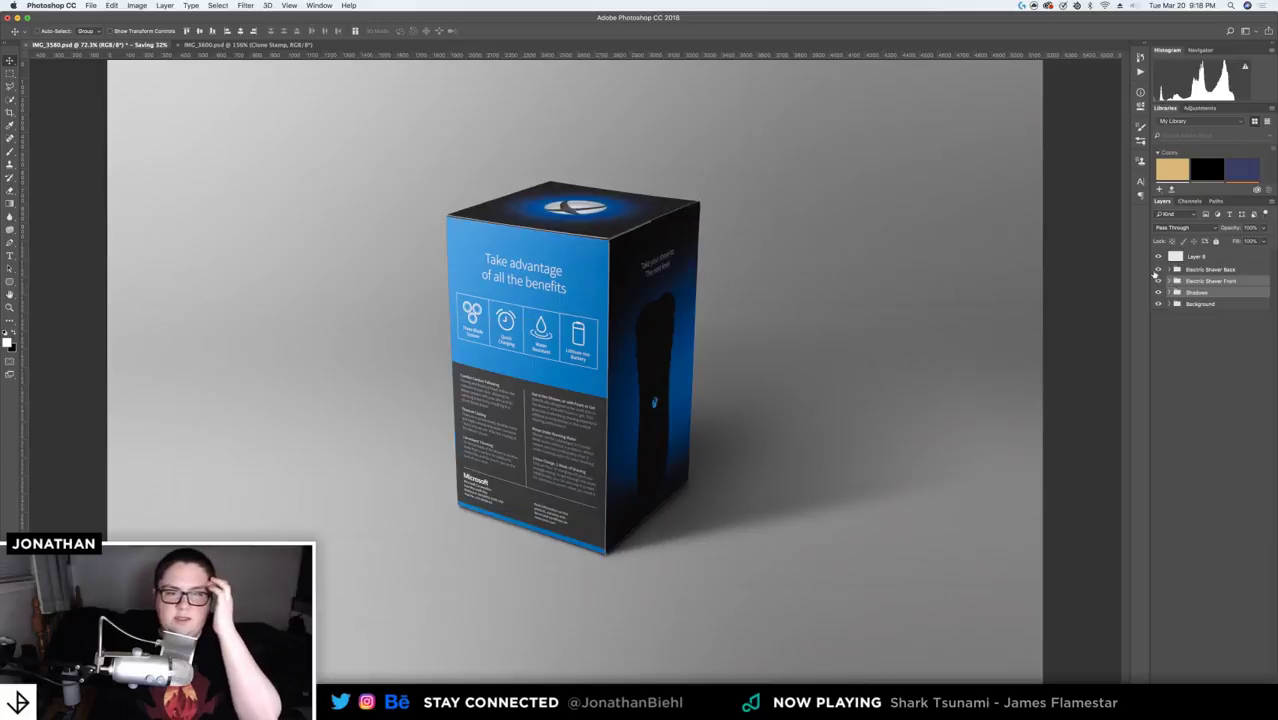
key("z")
left_click_drag(643, 267, 735, 282)
key("v")
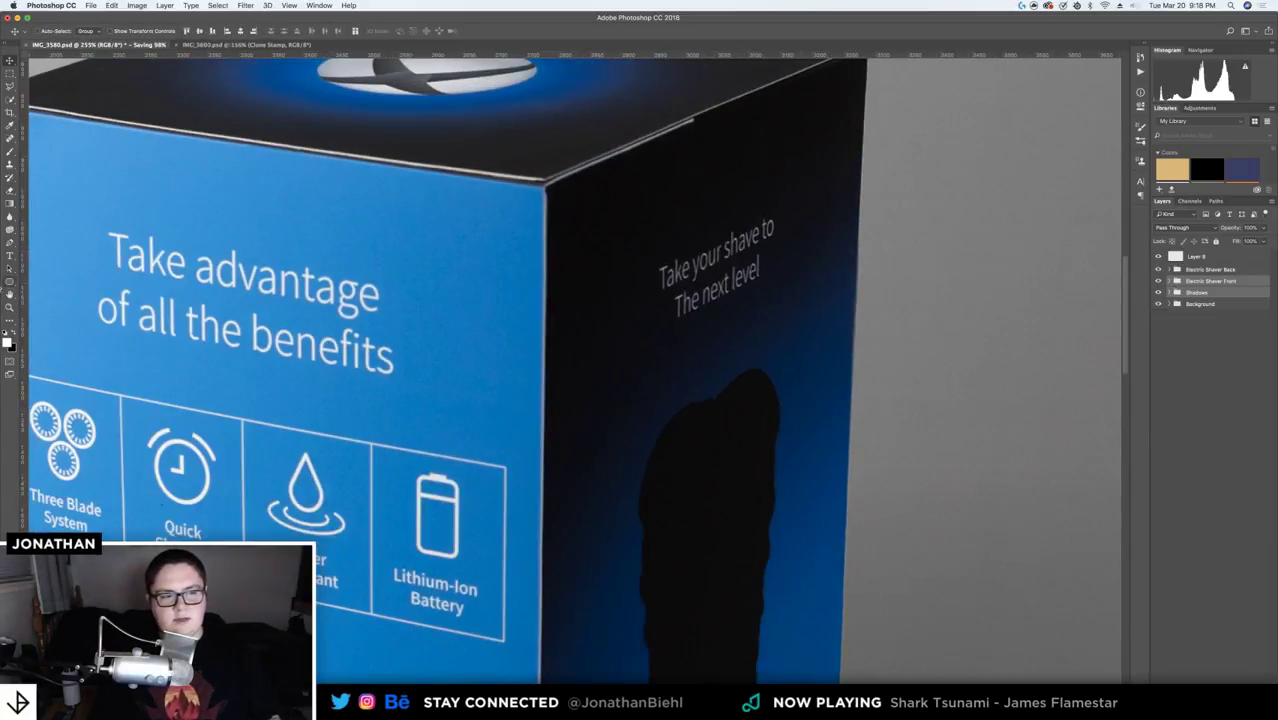
key("super+0")
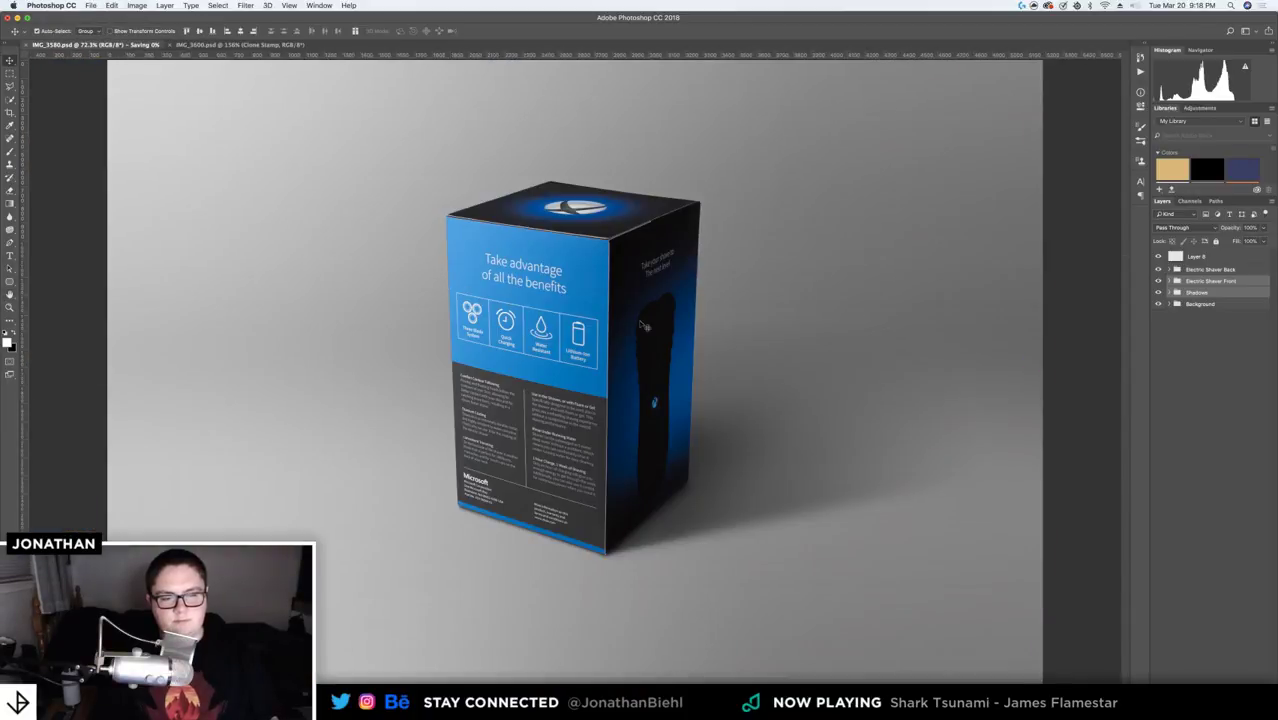
- Examine the Clock Radio box in IMG_3600.psd as a whole and up close along its top edges and corner
left_click(240, 46)
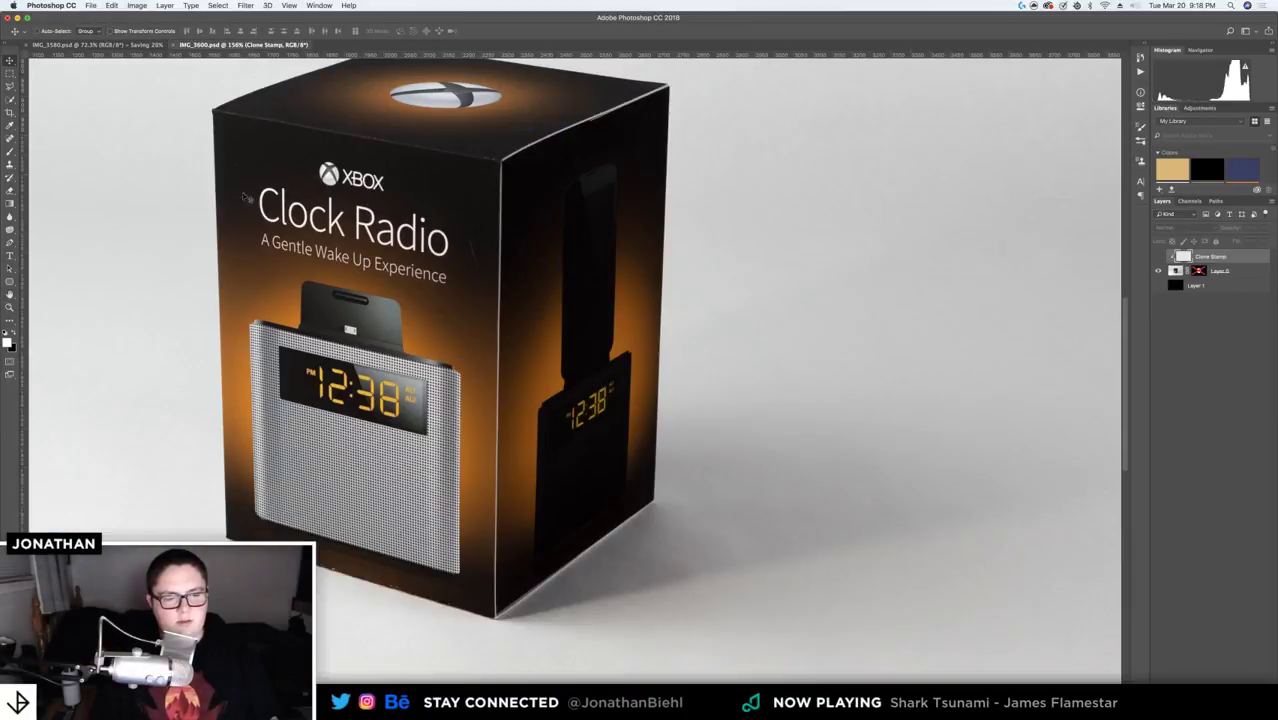
left_click(10, 305)
key("super+0")
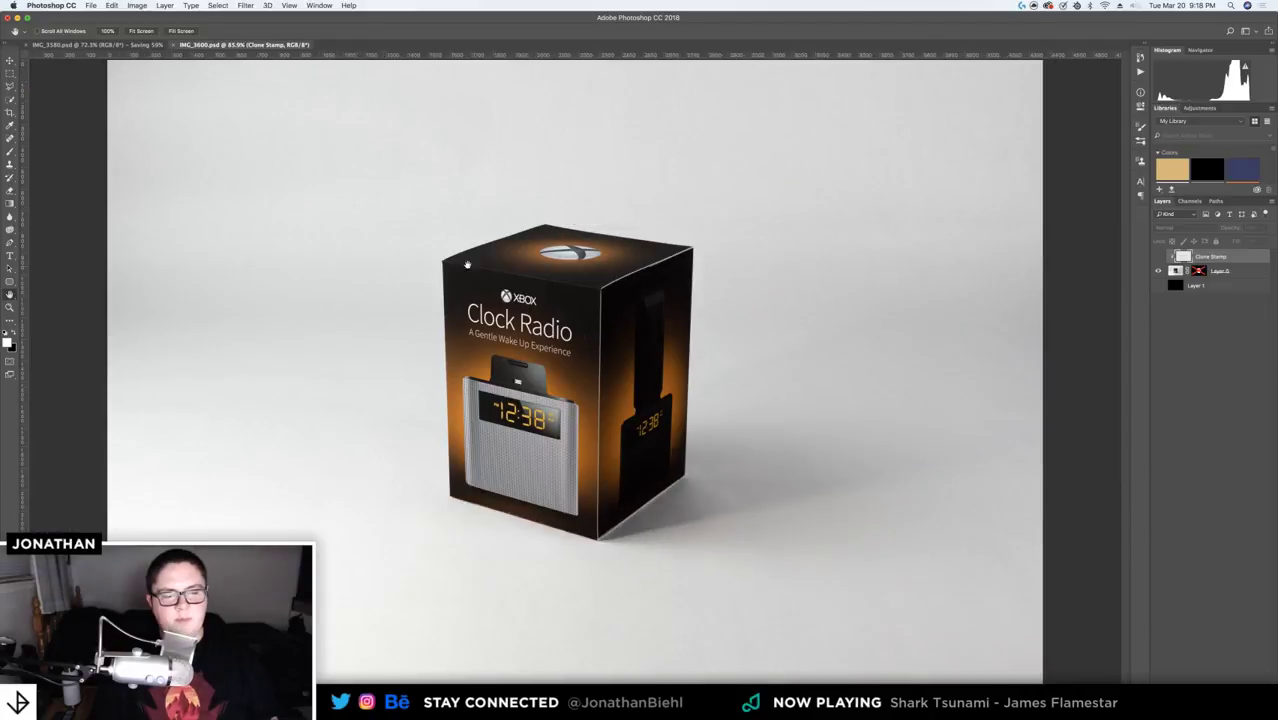
scroll(580, 408, "up", 3)
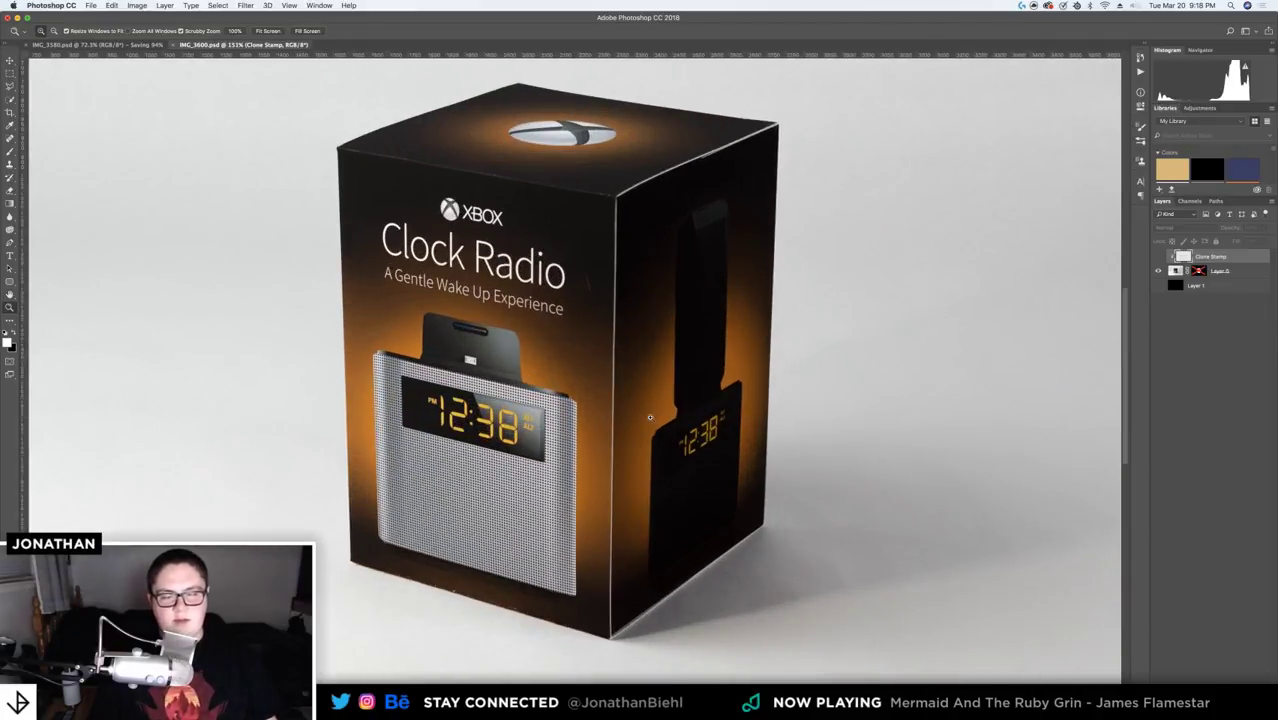
scroll(636, 413, "down", 5)
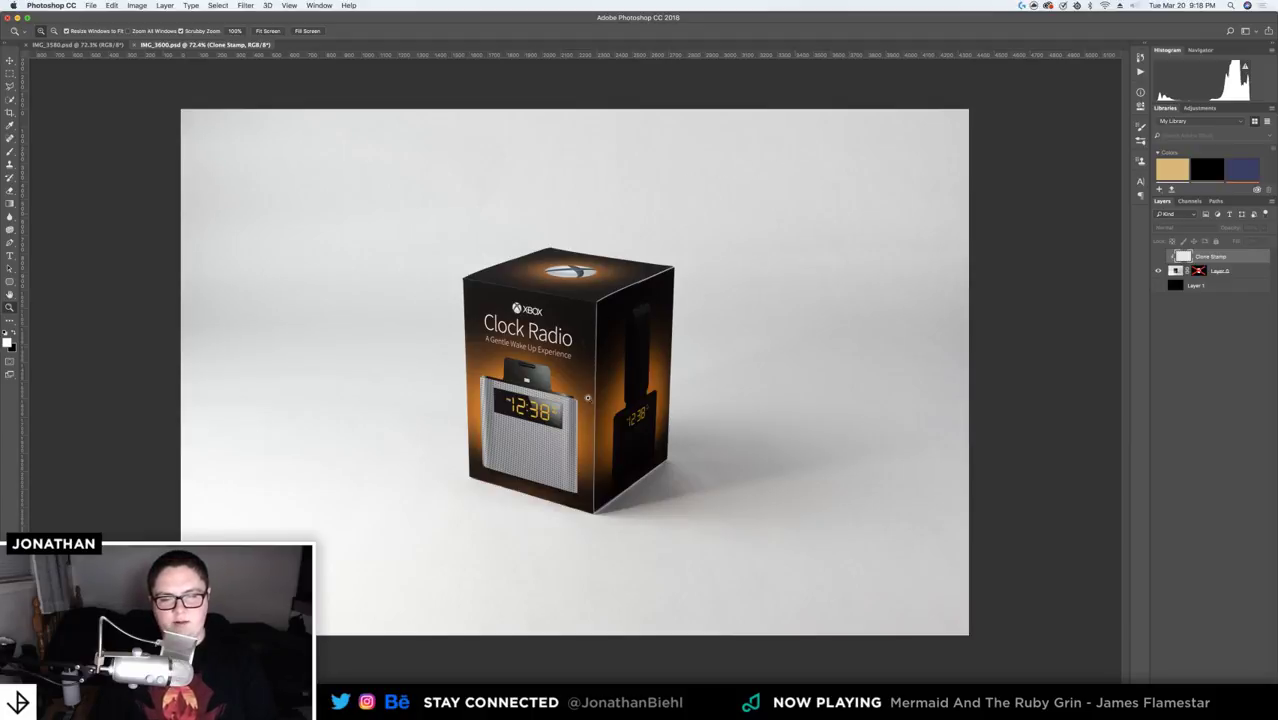
left_click_drag(611, 379, 618, 372)
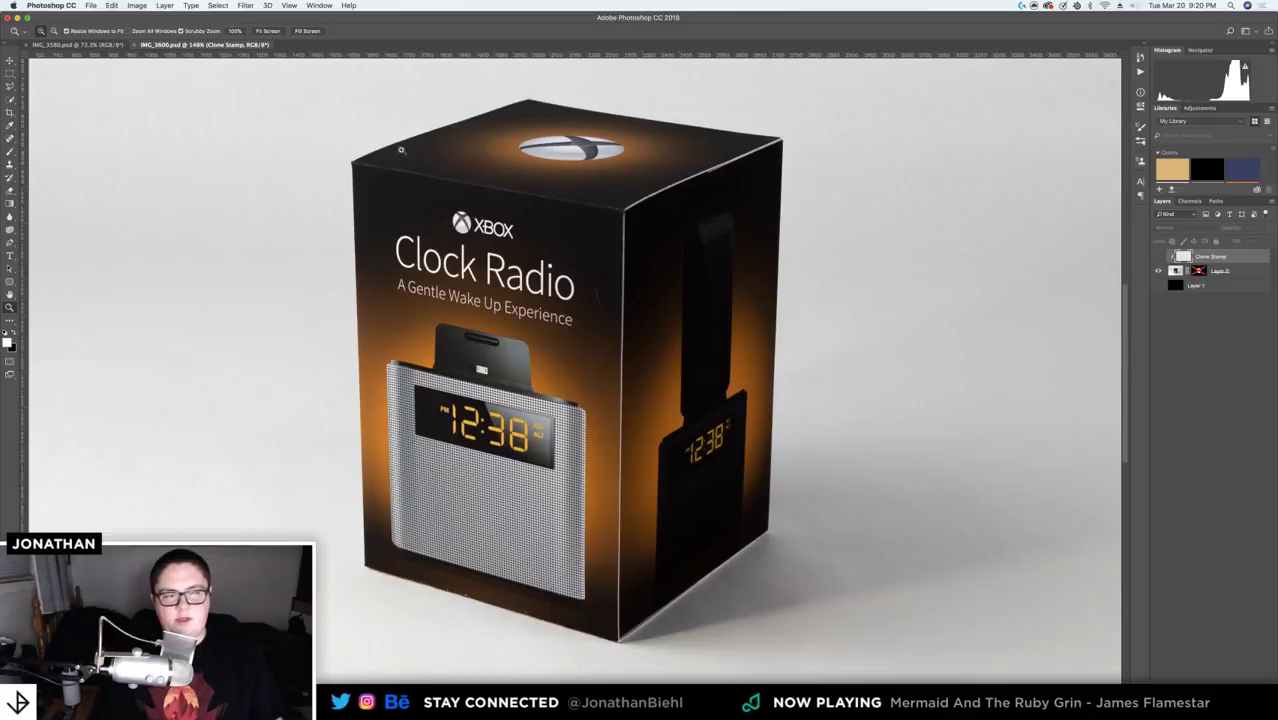
scroll(457, 147, "up", 10)
scroll(480, 240, "down", 4)
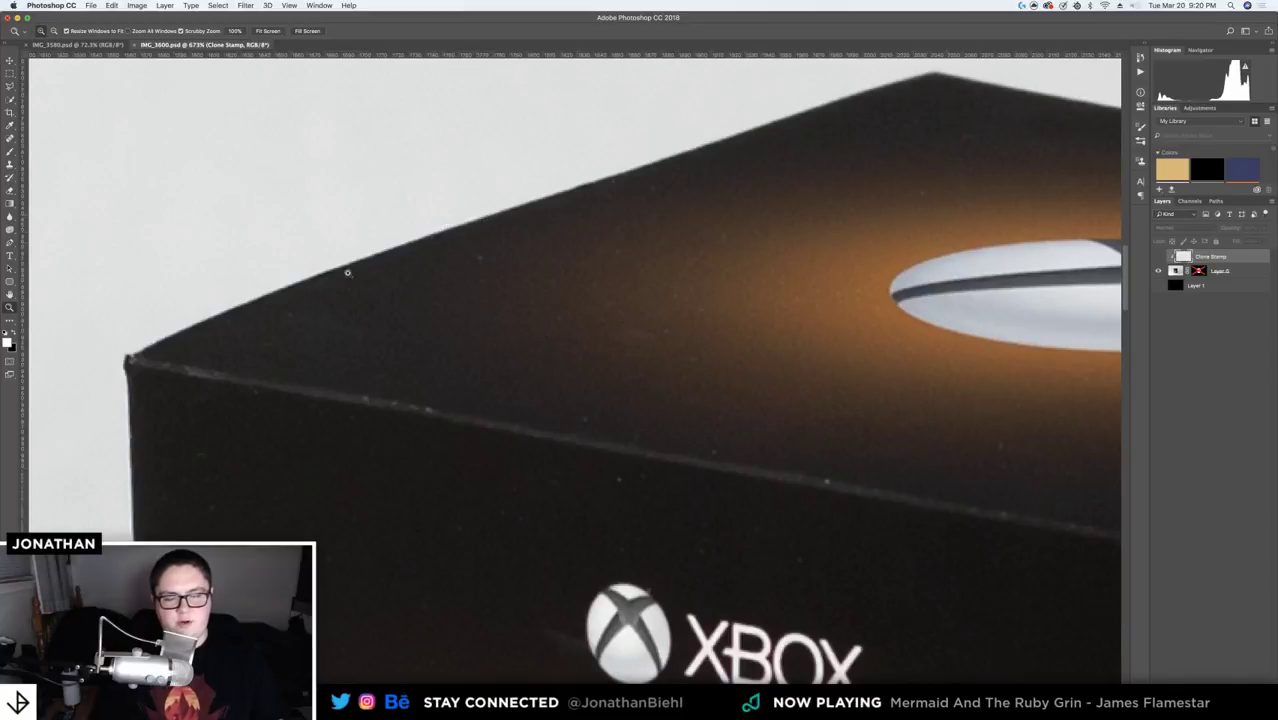
scroll(395, 264, "down", 10)
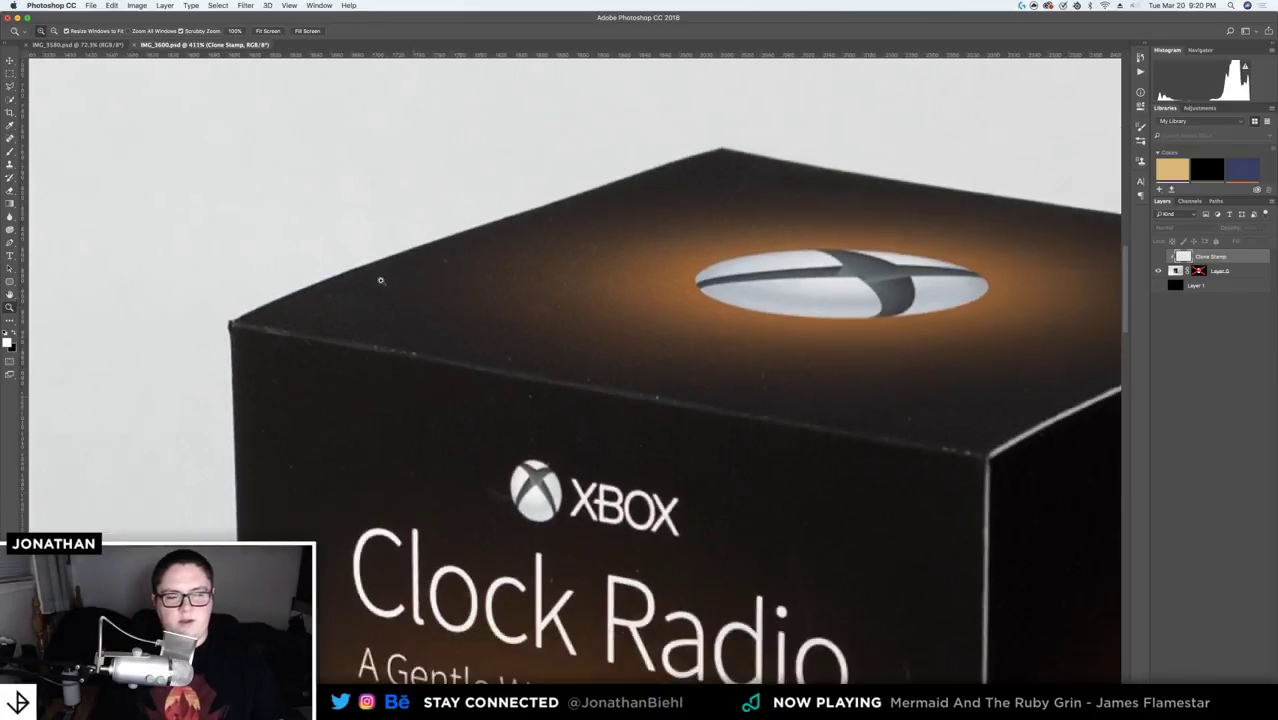
- Examine the full Clock Radio box in its original photo background, comparing its front, side and top from various distances
scroll(529, 290, "down", 4)
key("v")
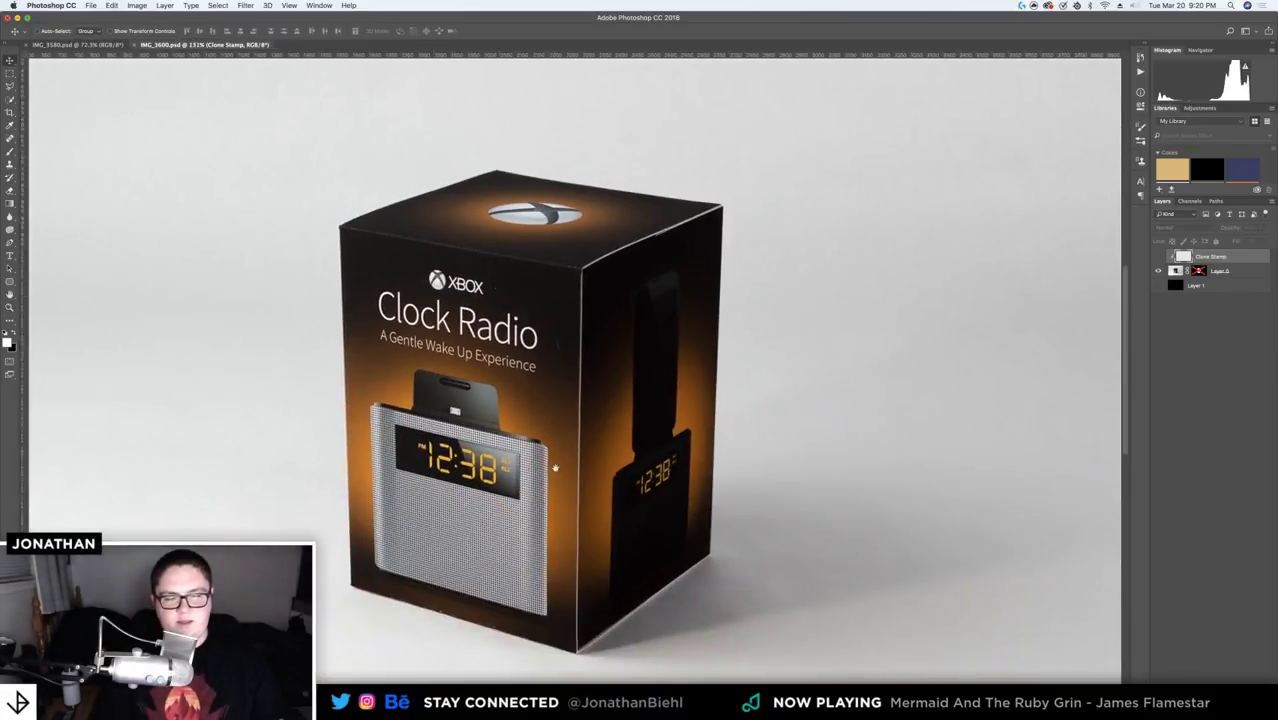
key("z")
scroll(630, 340, "down", 3)
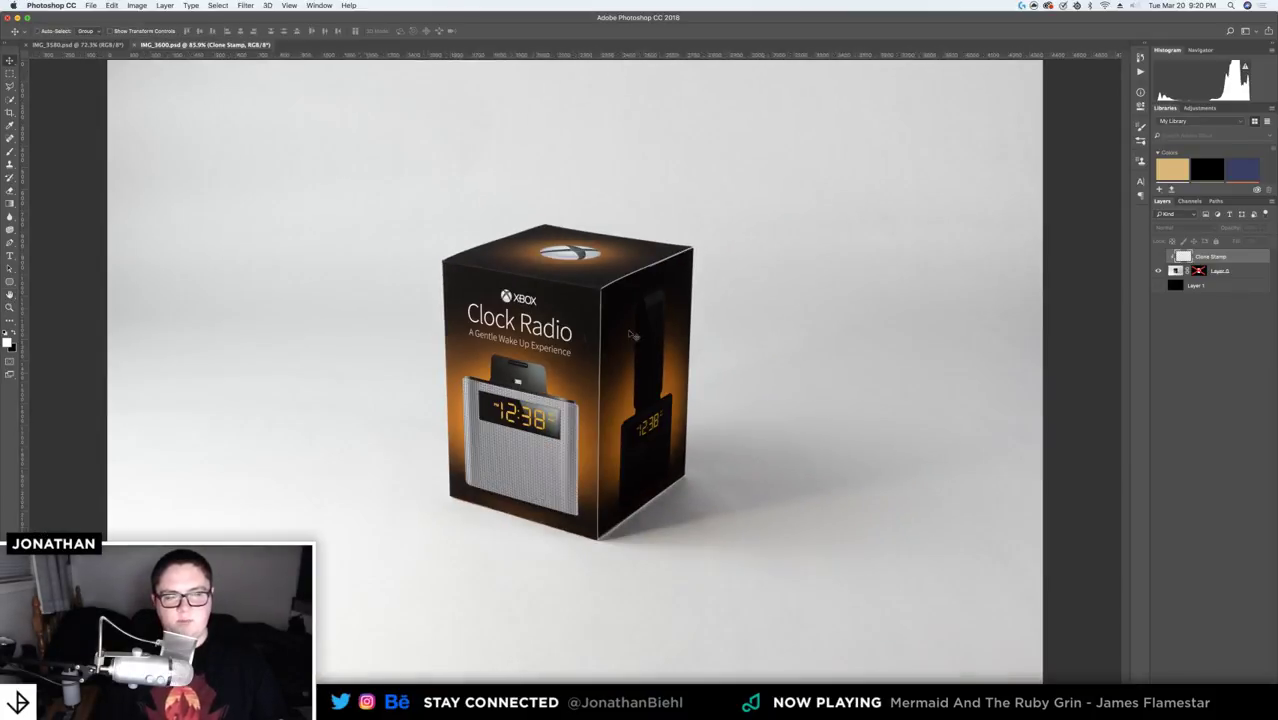
scroll(580, 374, "up", 4)
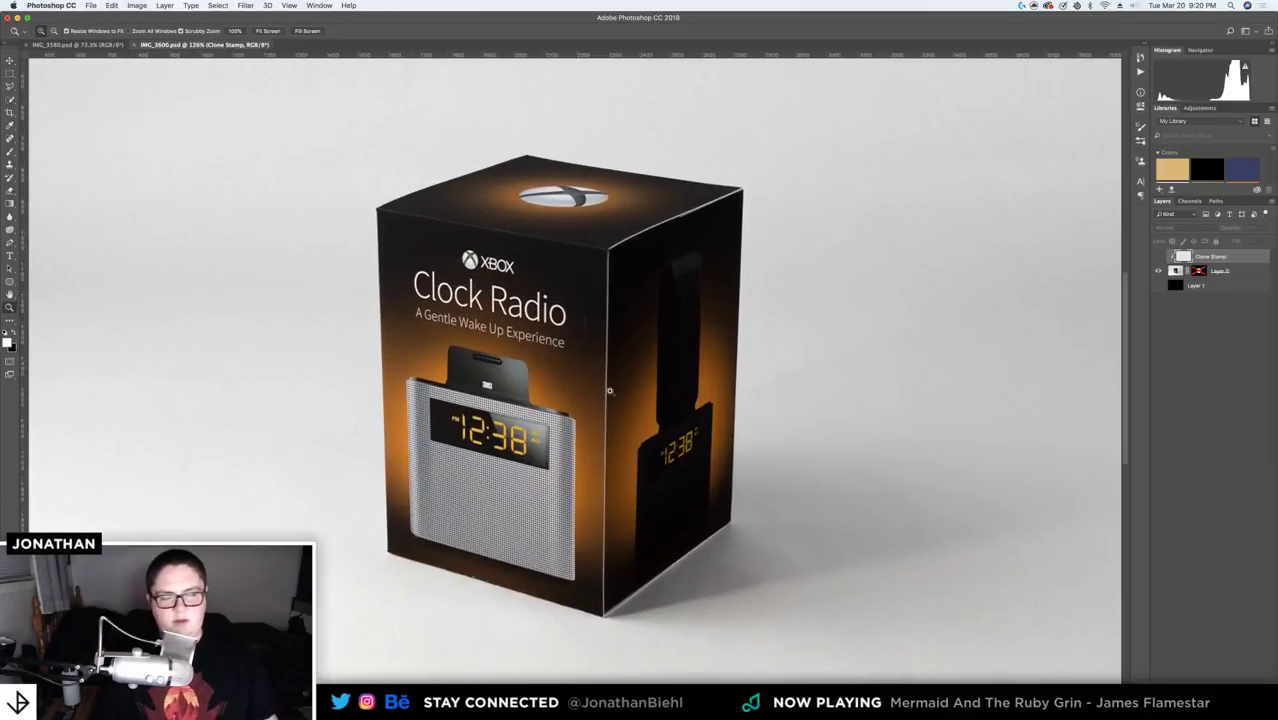
scroll(606, 371, "up", 2)
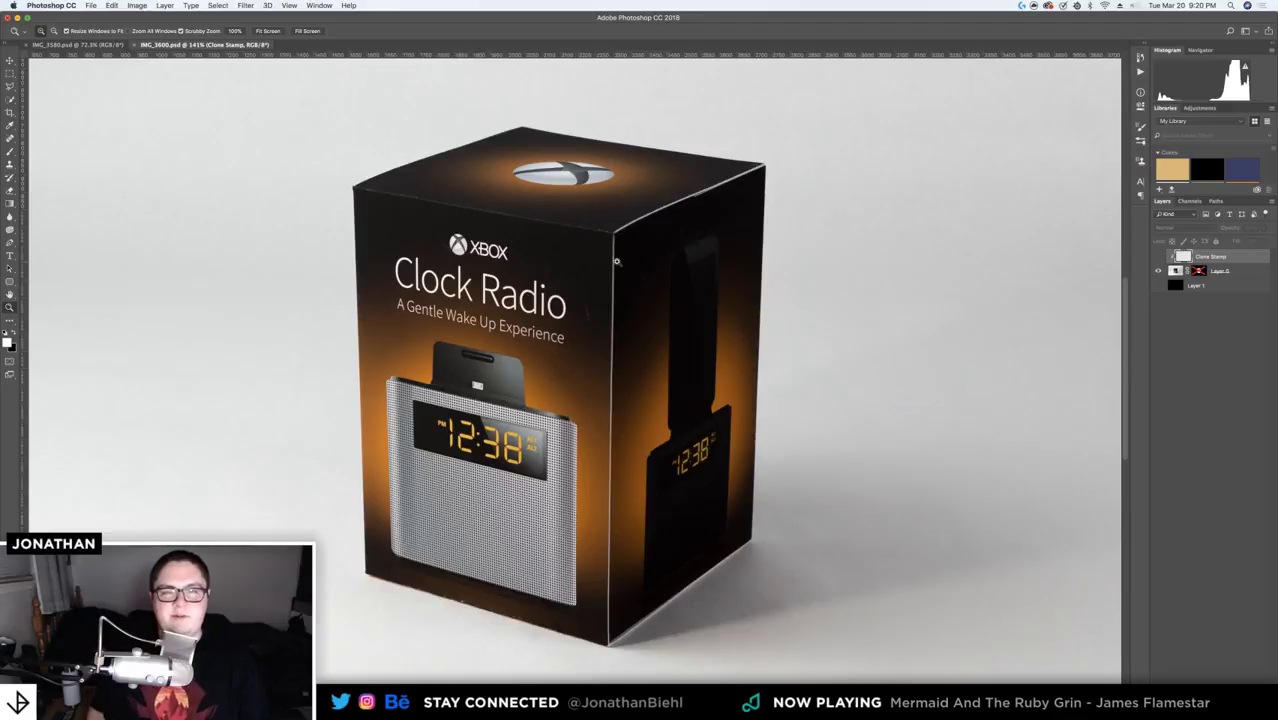
double_click(10, 294)
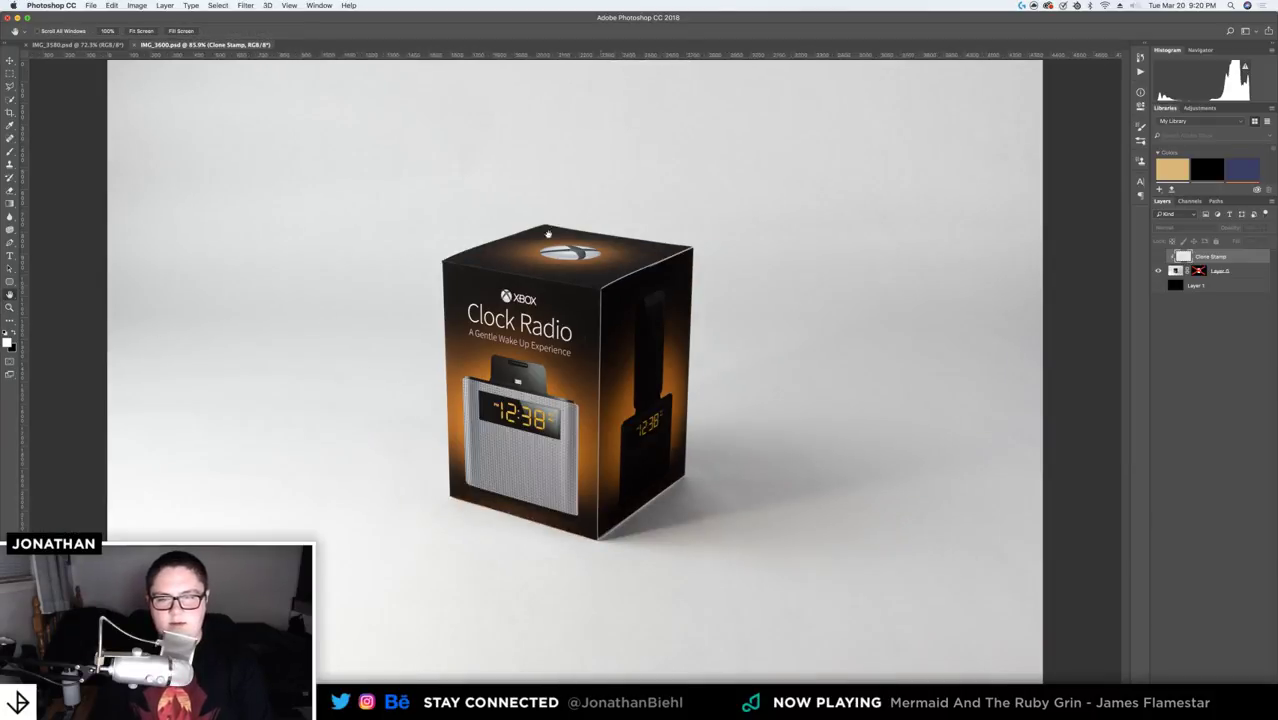
left_click(11, 62)
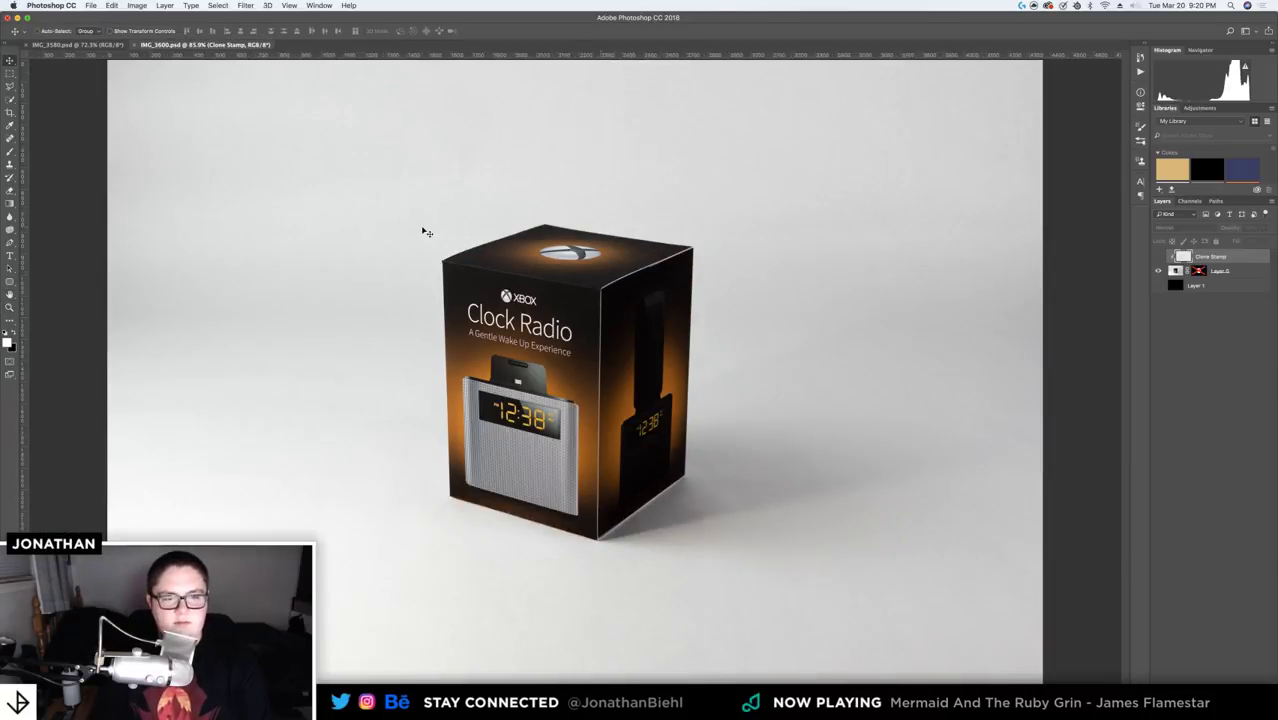
key("z")
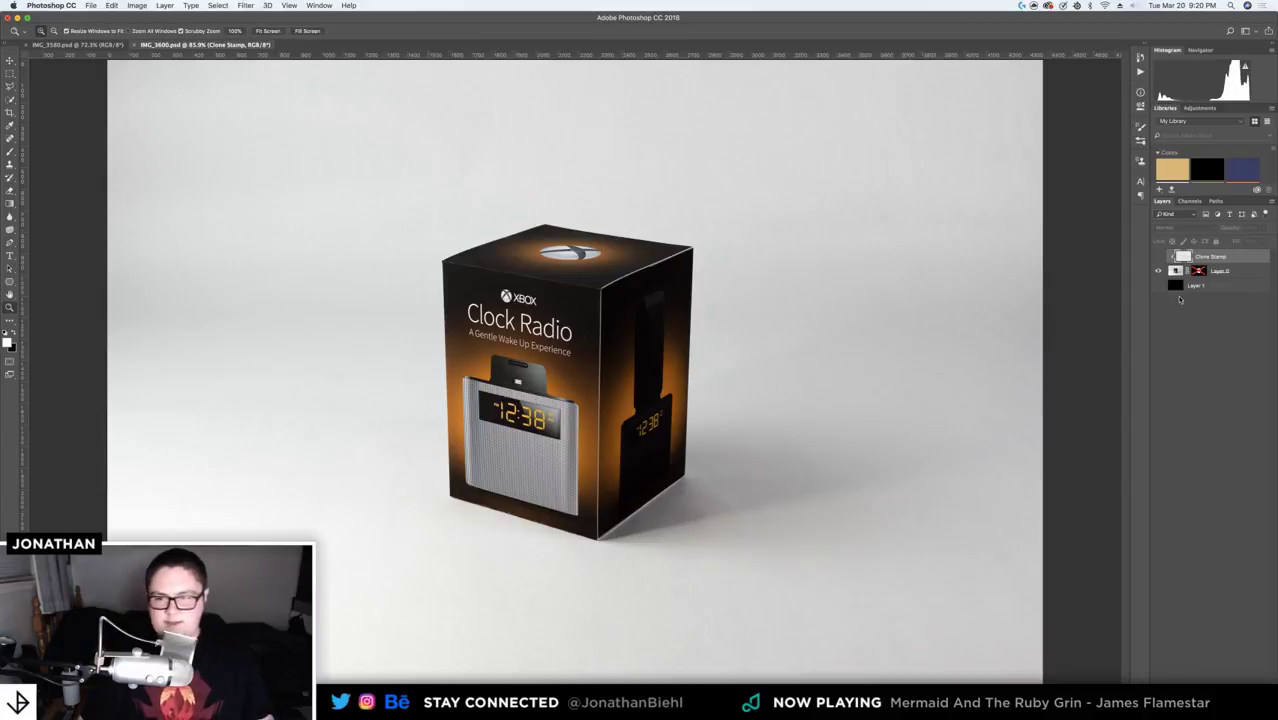
left_click_drag(614, 307, 636, 376)
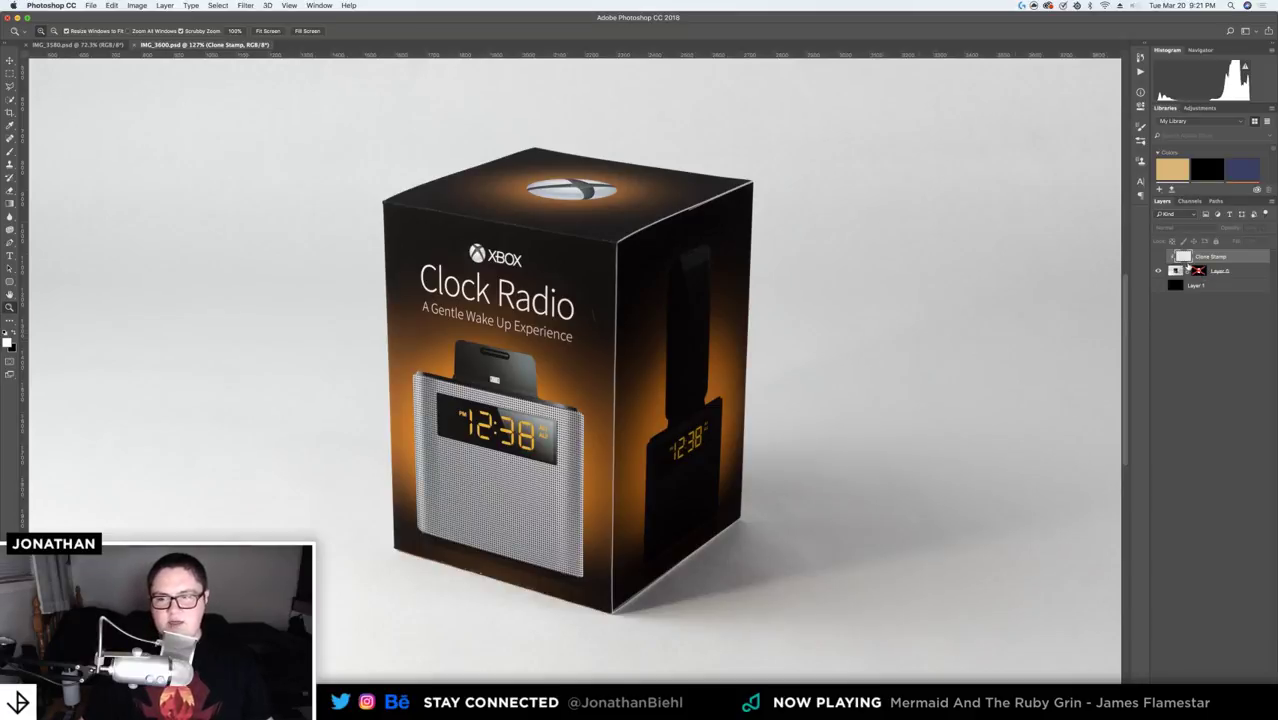
- Enable Layer 0's mask to cut out the box and show the black Layer 1 behind it
left_click(1199, 271, "shift")
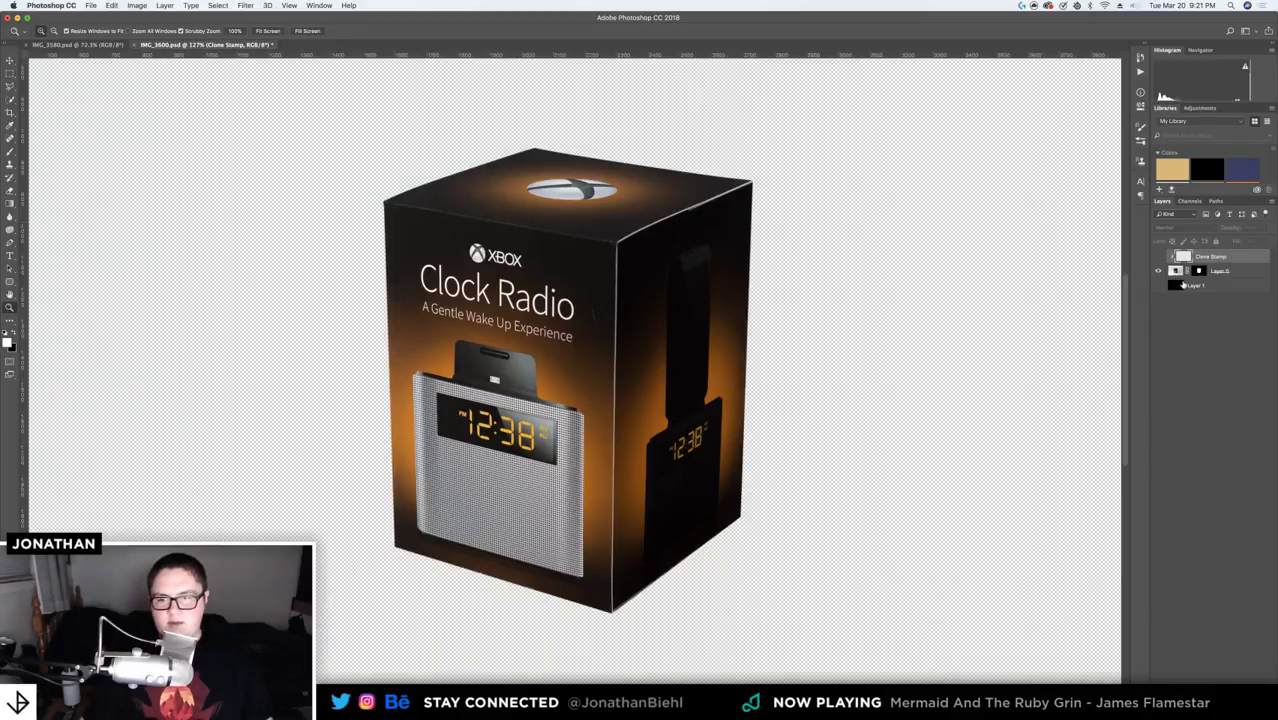
left_click(1158, 287)
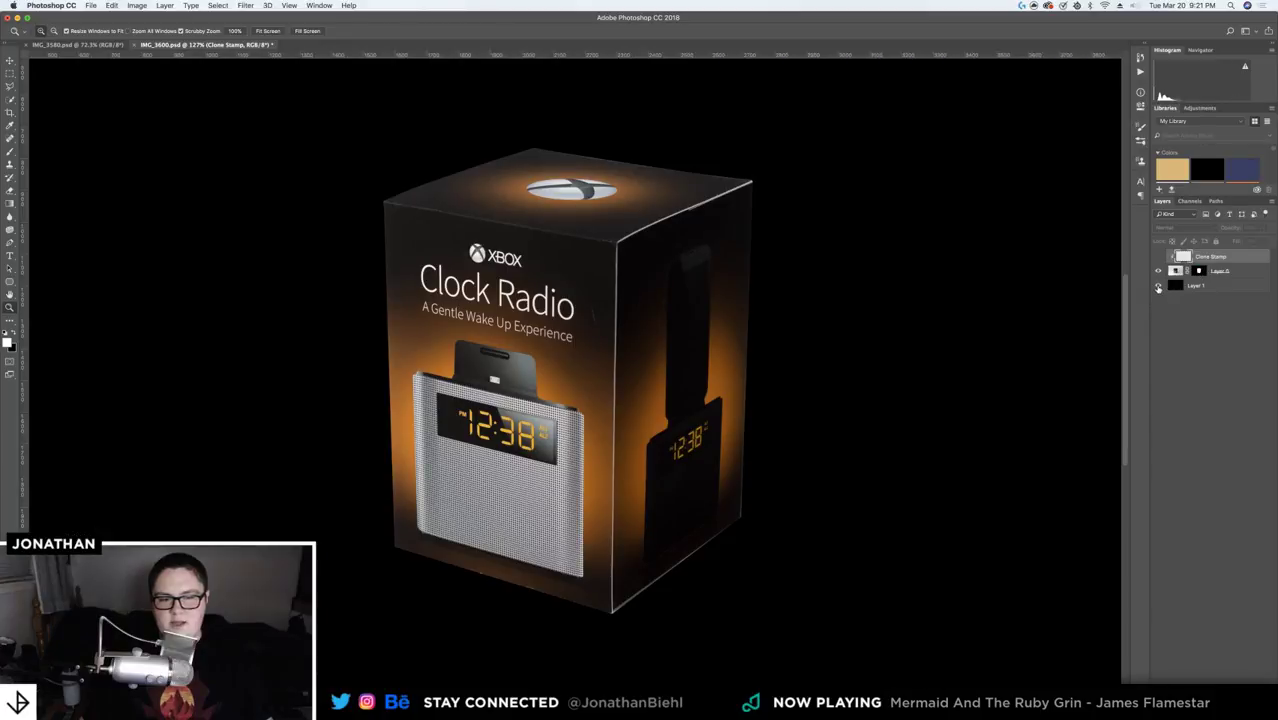
left_click(1158, 287)
left_click(1158, 287)
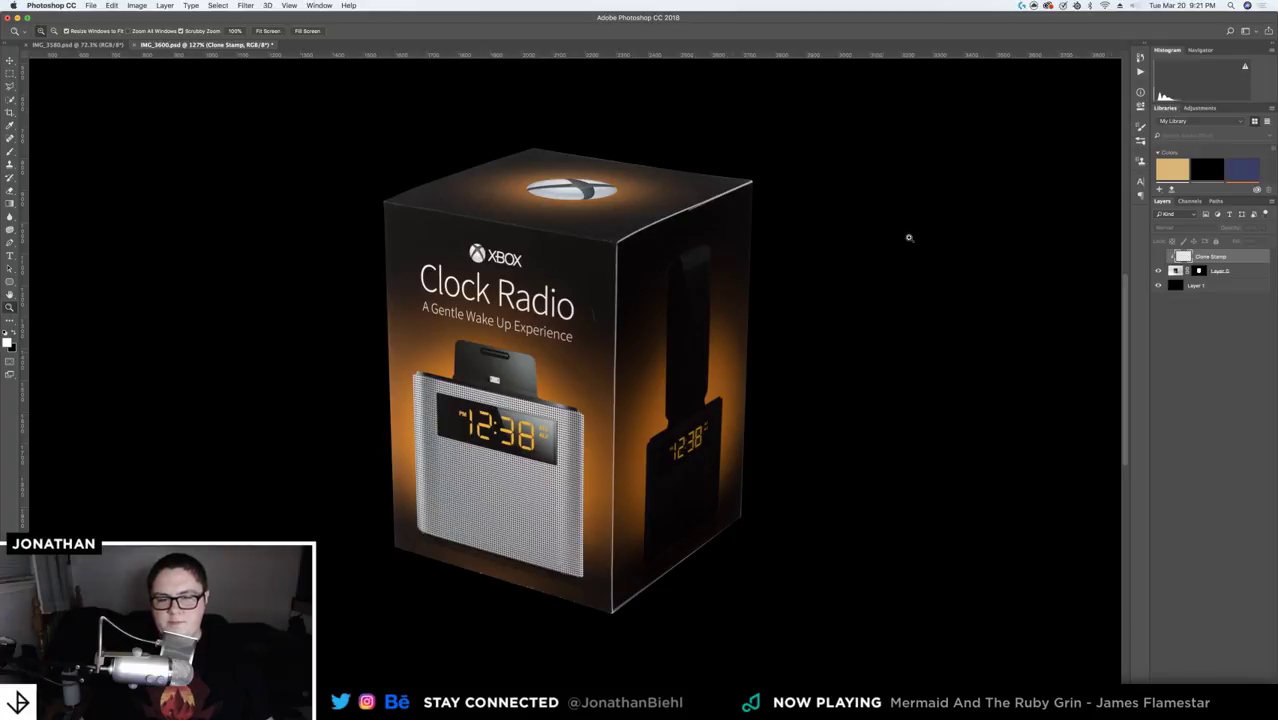
- Inspect the cut-out's outline against black, along the top edges, the rear side edge and the lower rear corner
scroll(776, 183, "up", 10)
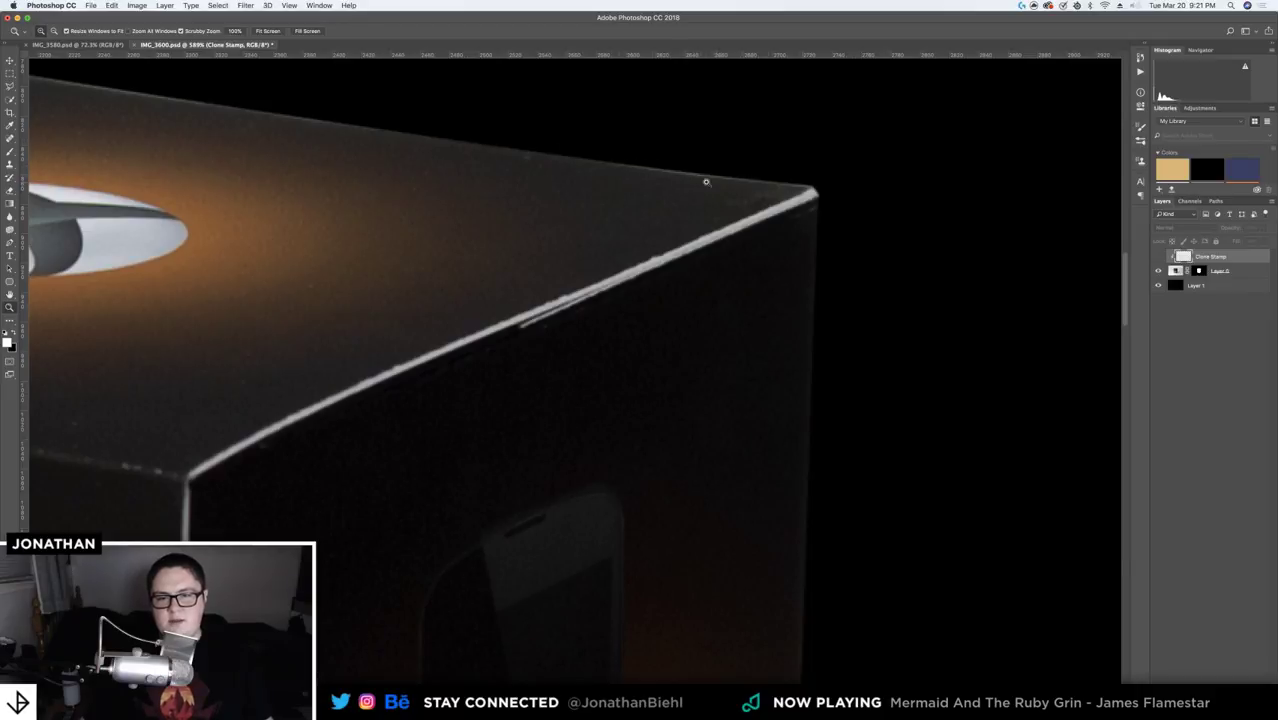
scroll(605, 170, "down", 4)
scroll(604, 168, "up", 8)
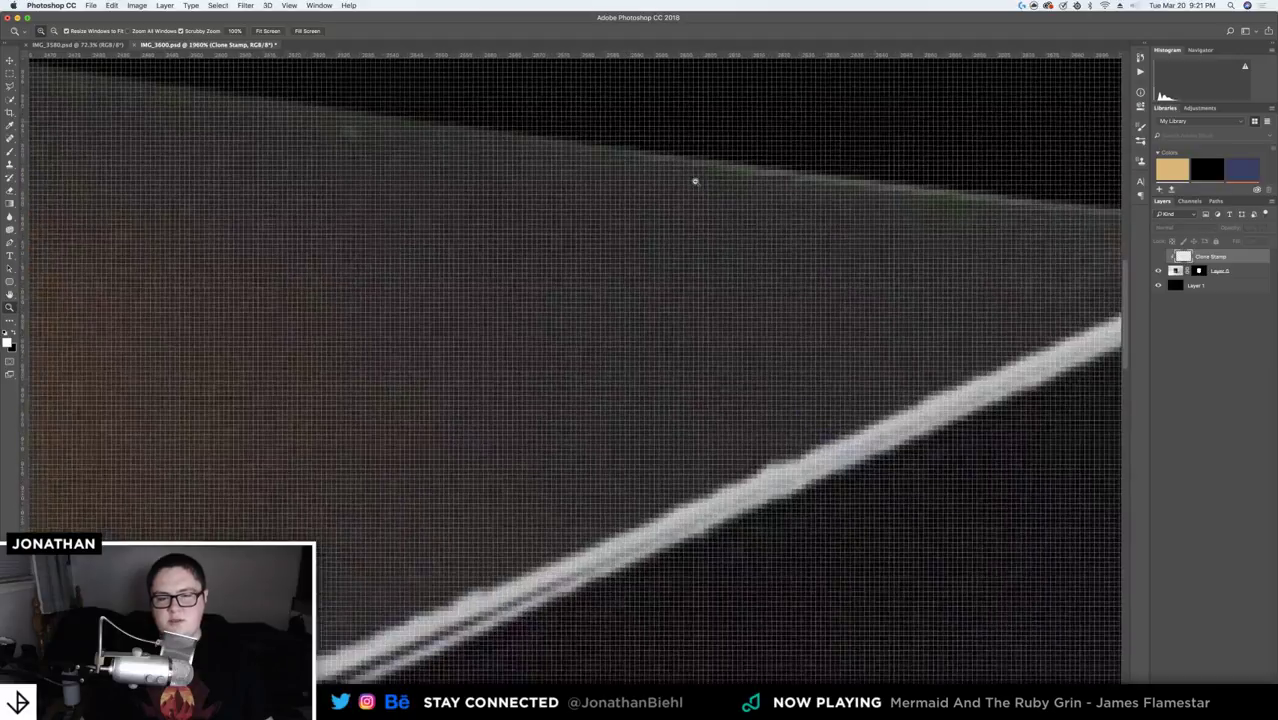
scroll(693, 180, "down", 5)
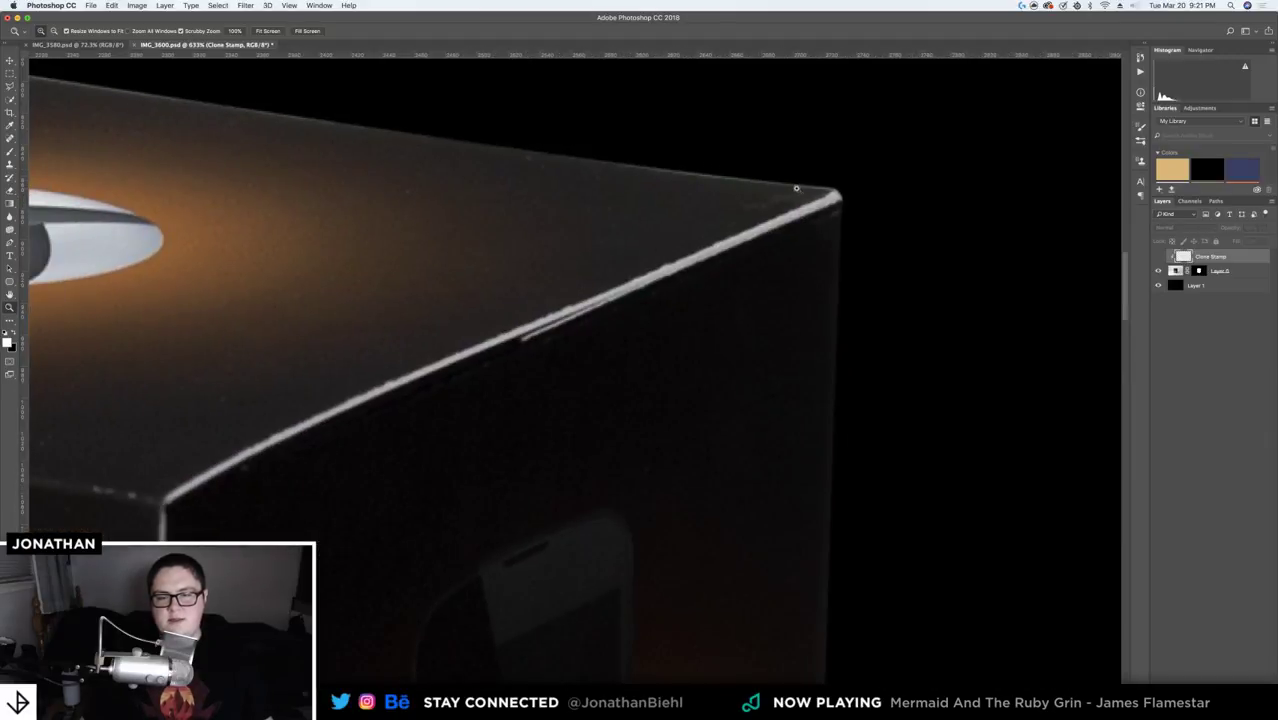
scroll(1000, 240, "down", 5)
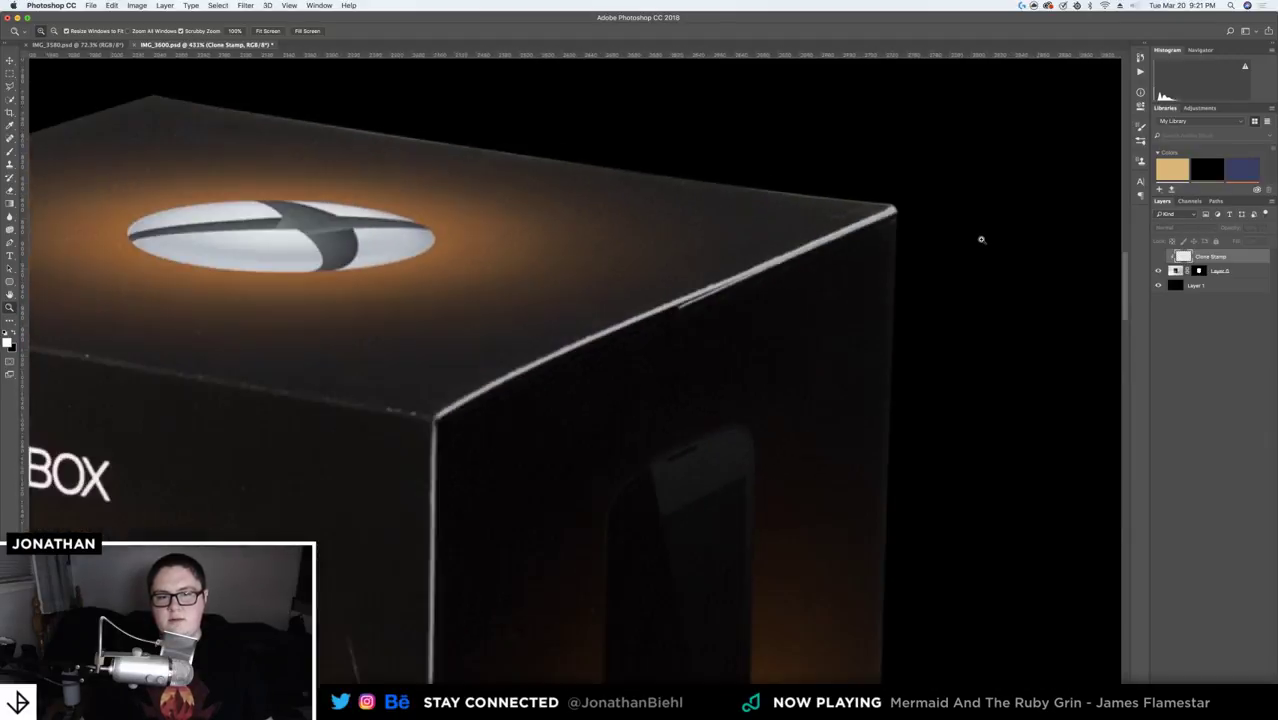
scroll(619, 178, "up", 5)
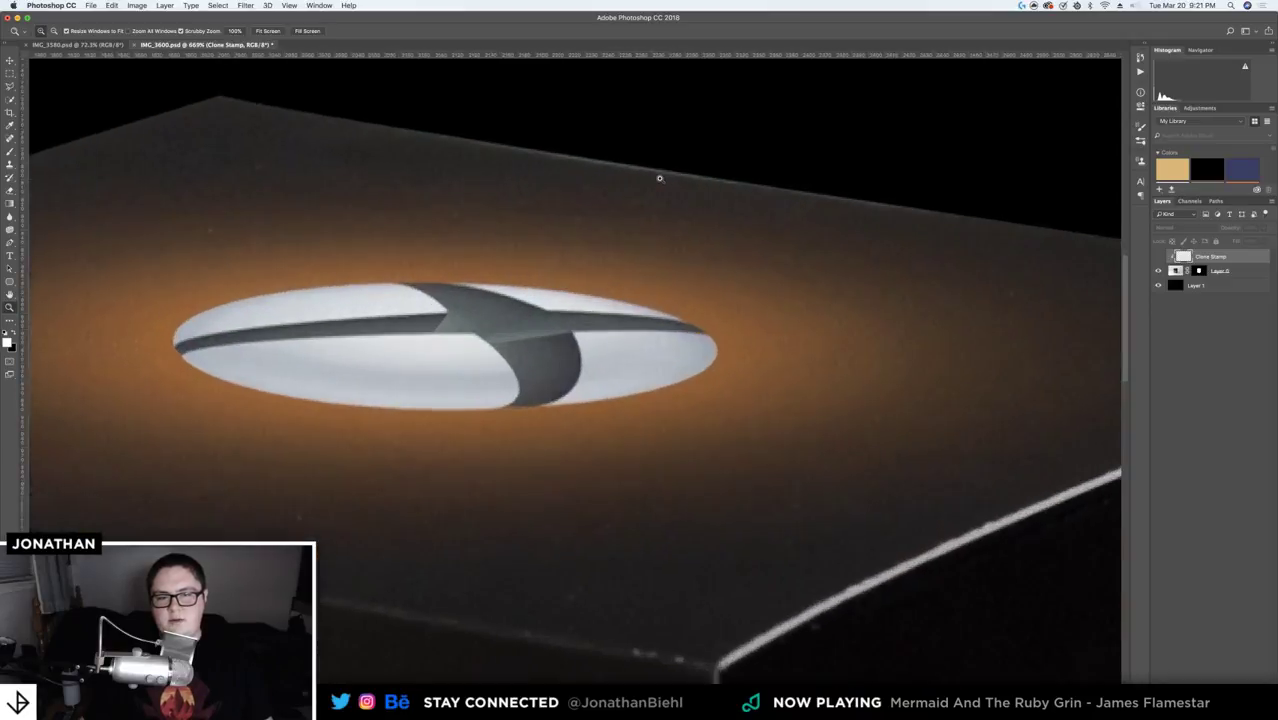
scroll(619, 180, "down", 7)
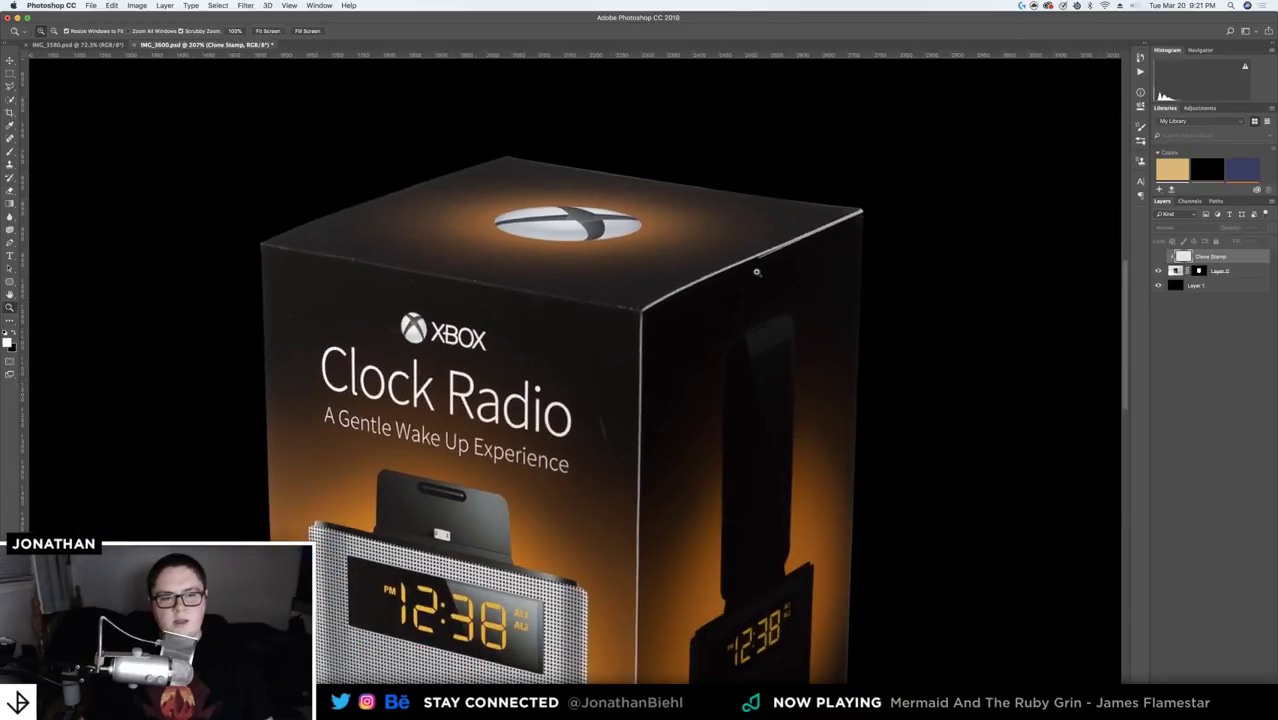
scroll(800, 360, "down", 3)
scroll(830, 320, "down", 2)
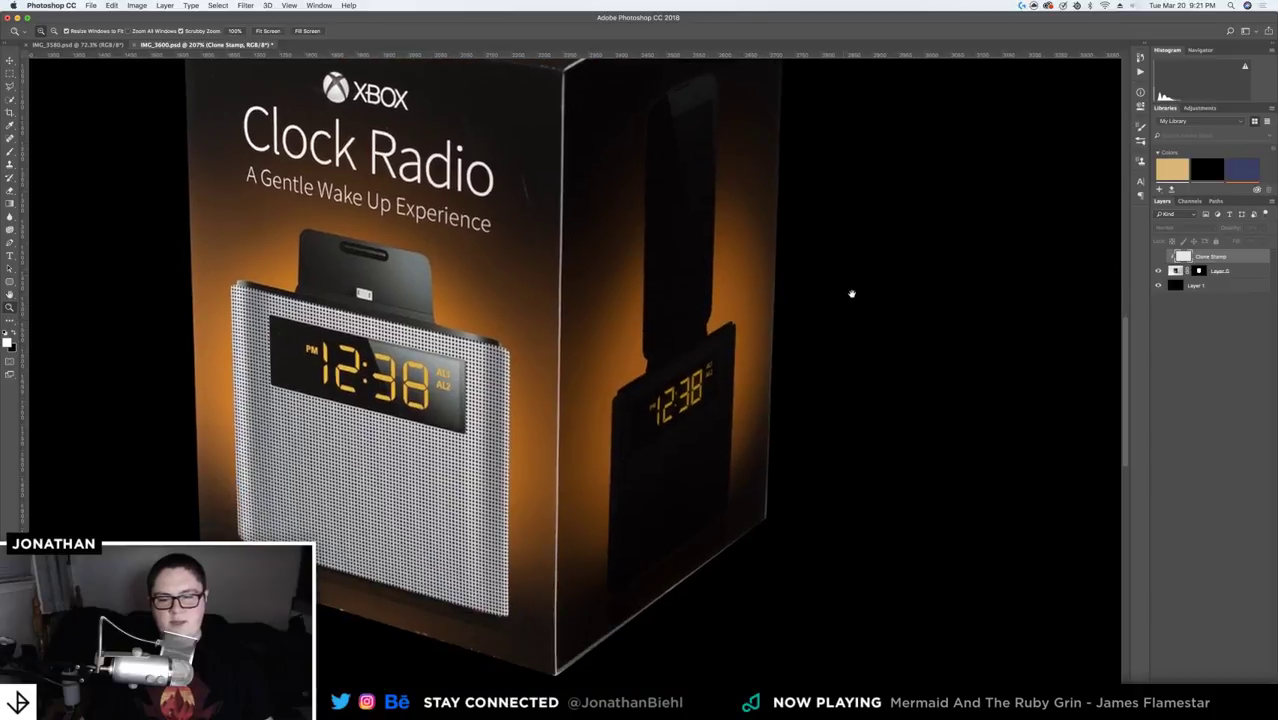
scroll(800, 522, "up", 5)
scroll(830, 523, "up", 3)
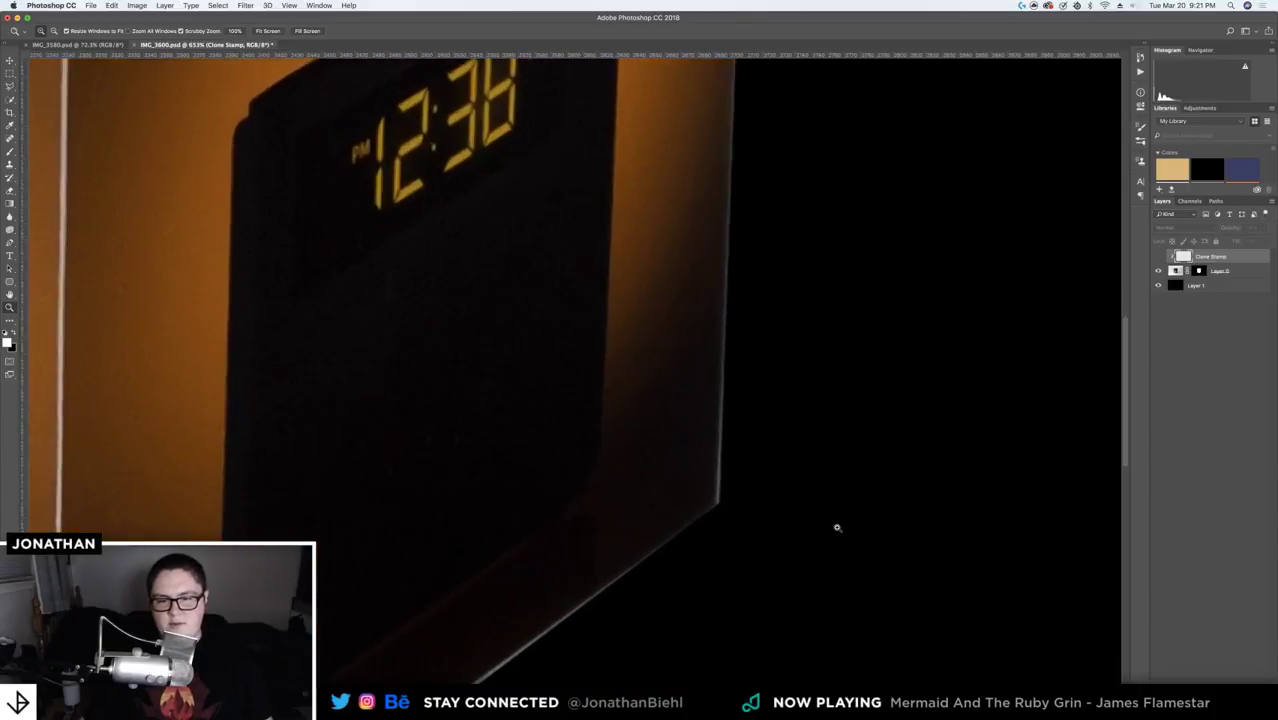
- With Layer 0's mask active, draw a closed Pen path enclosing the light fringe outside the lower part of the side panel's rear vertical edge
left_click(1199, 271)
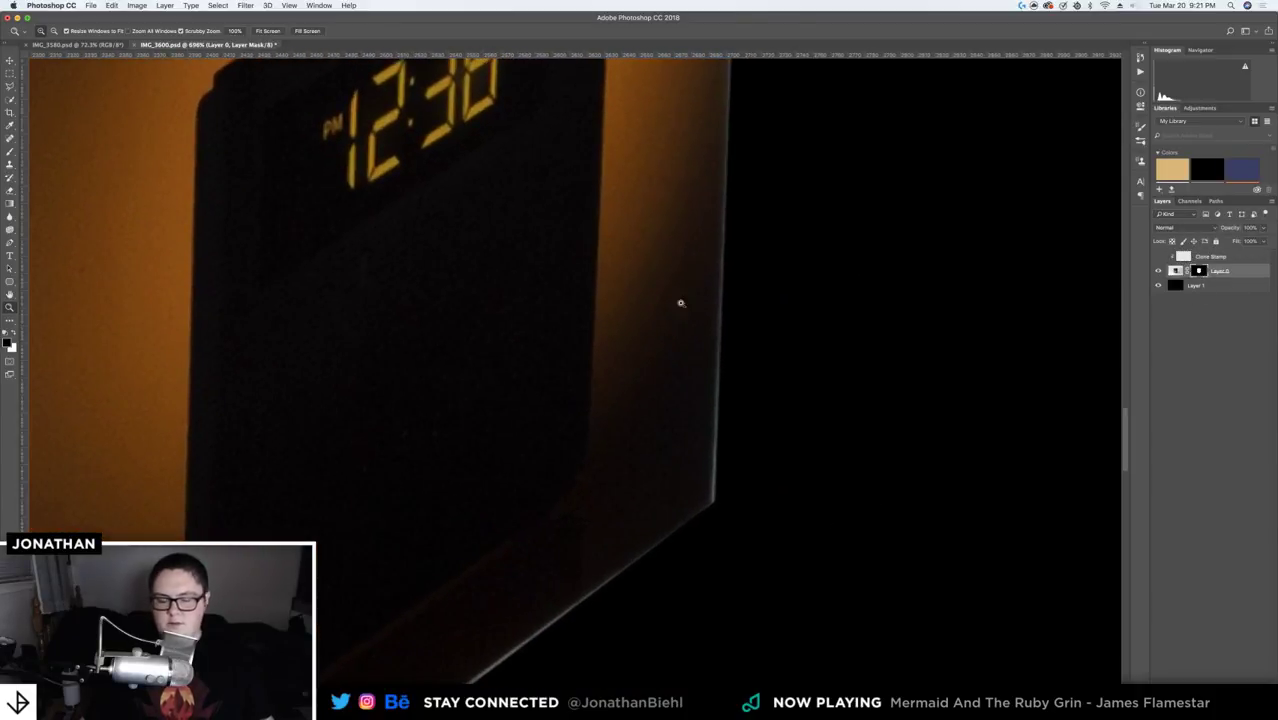
key("p")
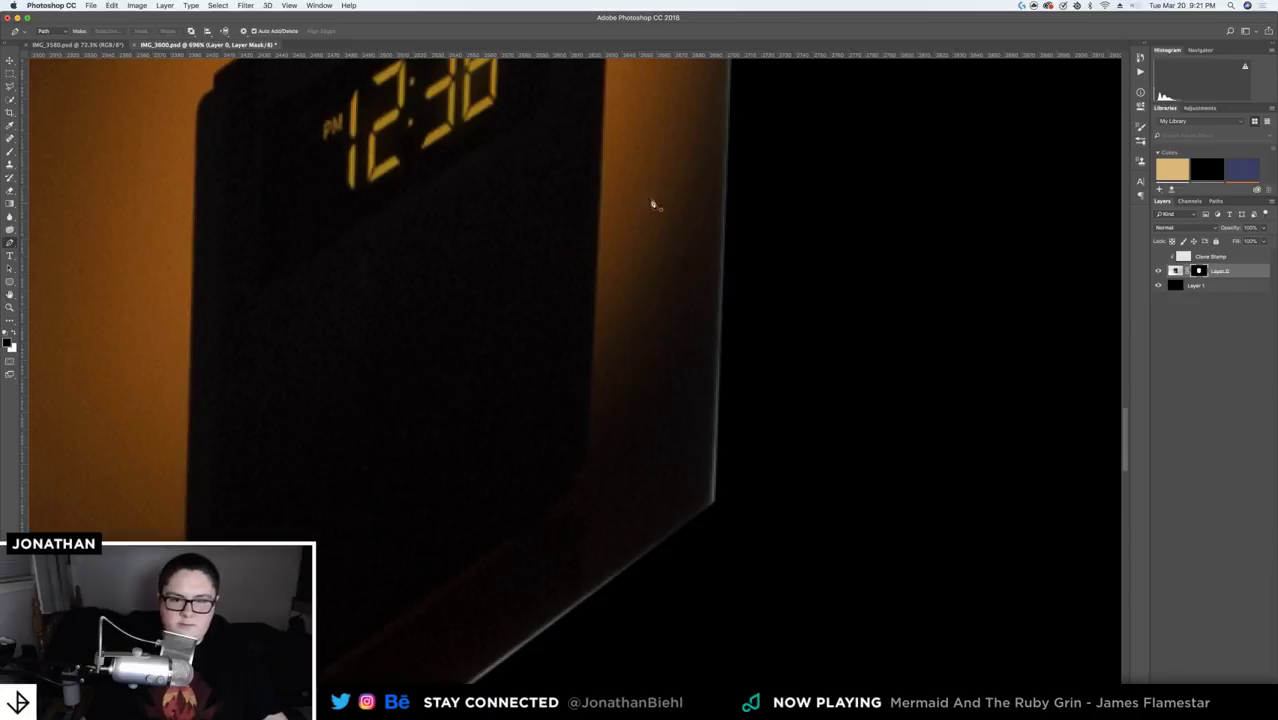
left_click(728, 164)
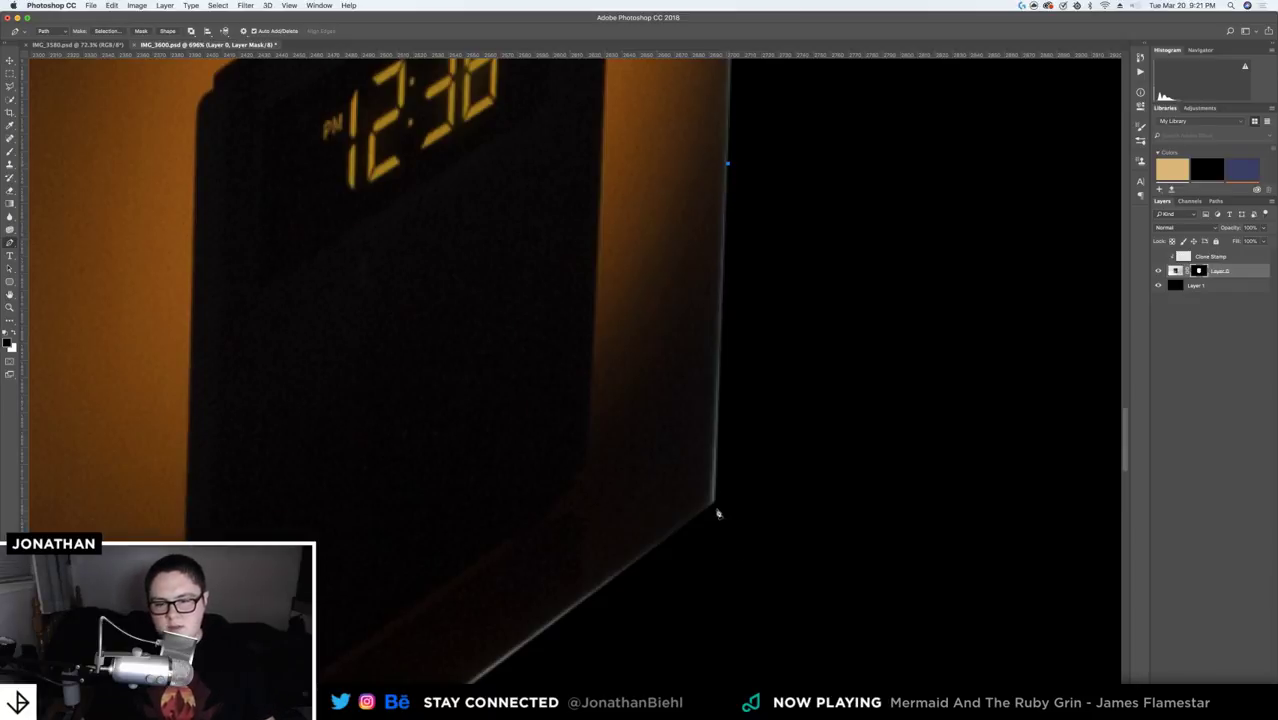
left_click(713, 512)
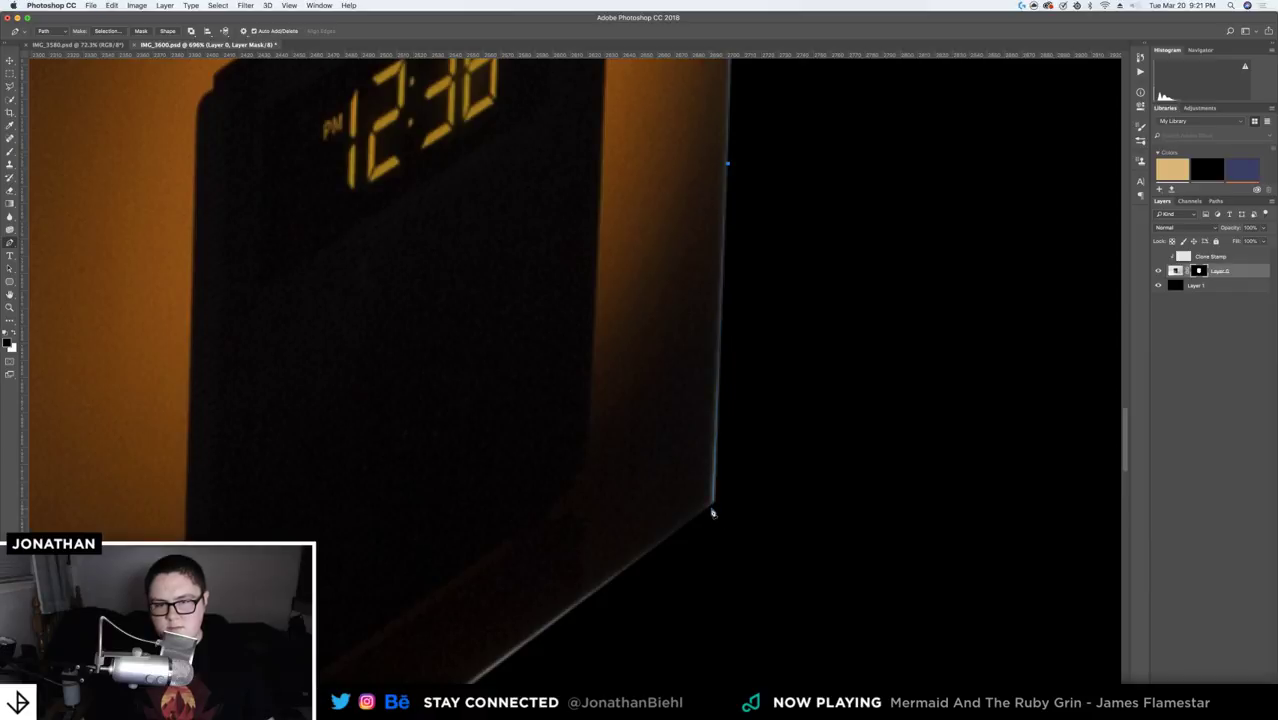
left_click(727, 507)
left_click(788, 231)
left_click(728, 165)
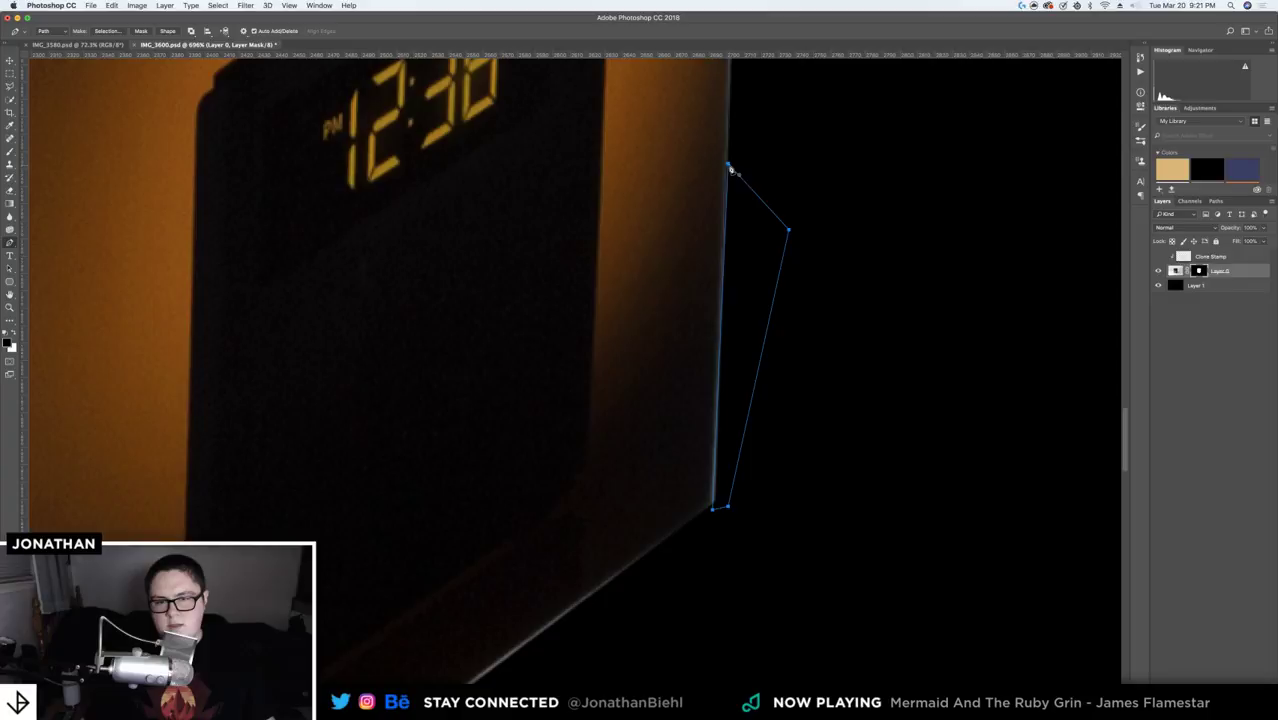
- Convert the path to an anti-aliased new selection, mask out the fringe inside it with black, and deselect
right_click(743, 237)
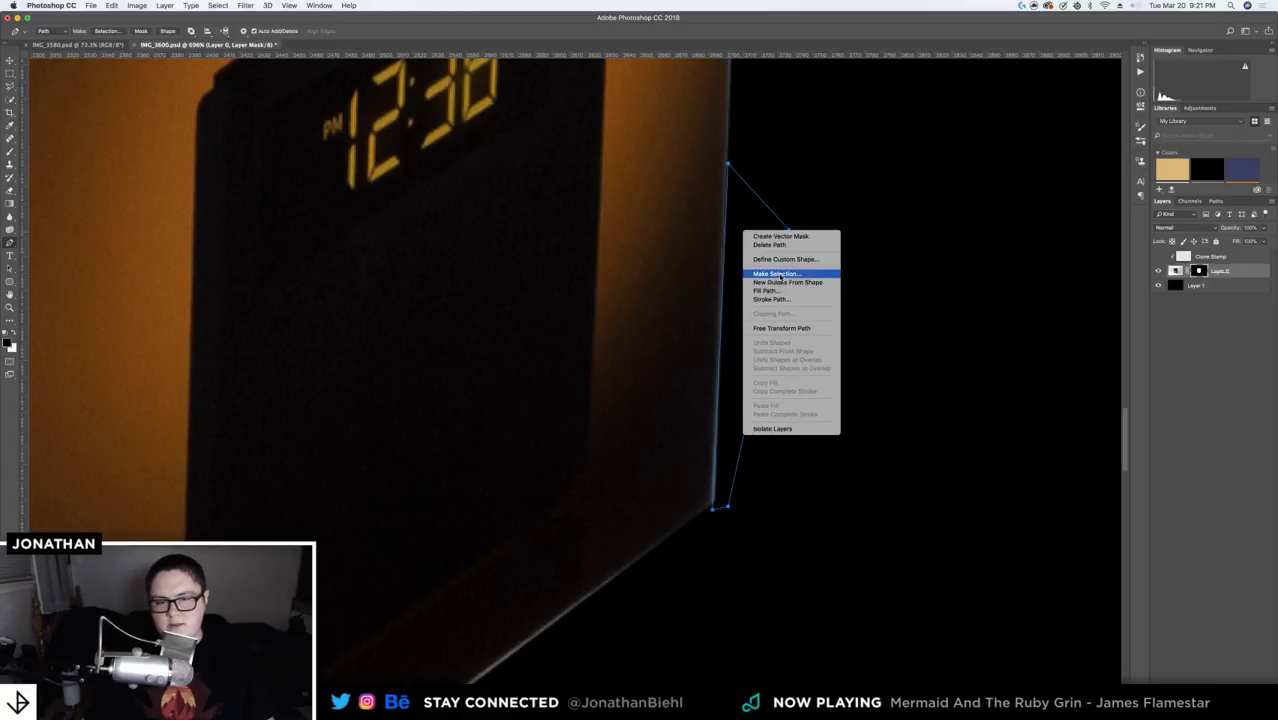
left_click(780, 274)
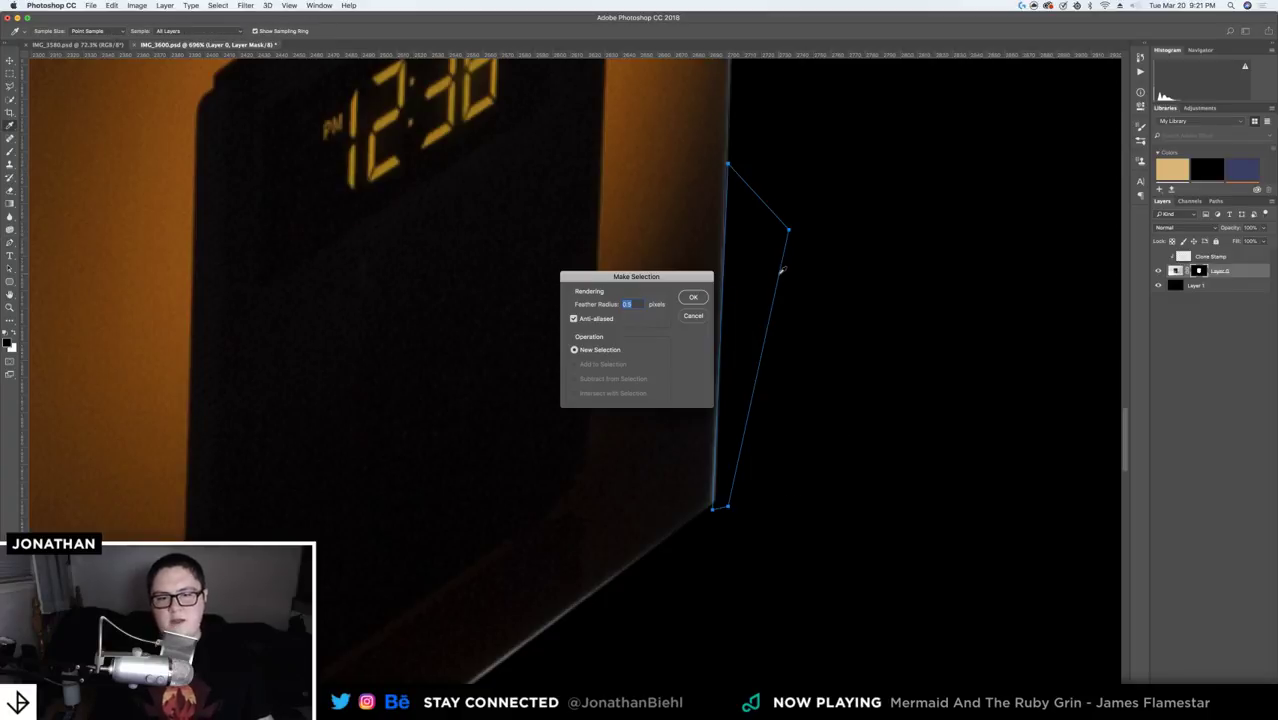
key("Return")
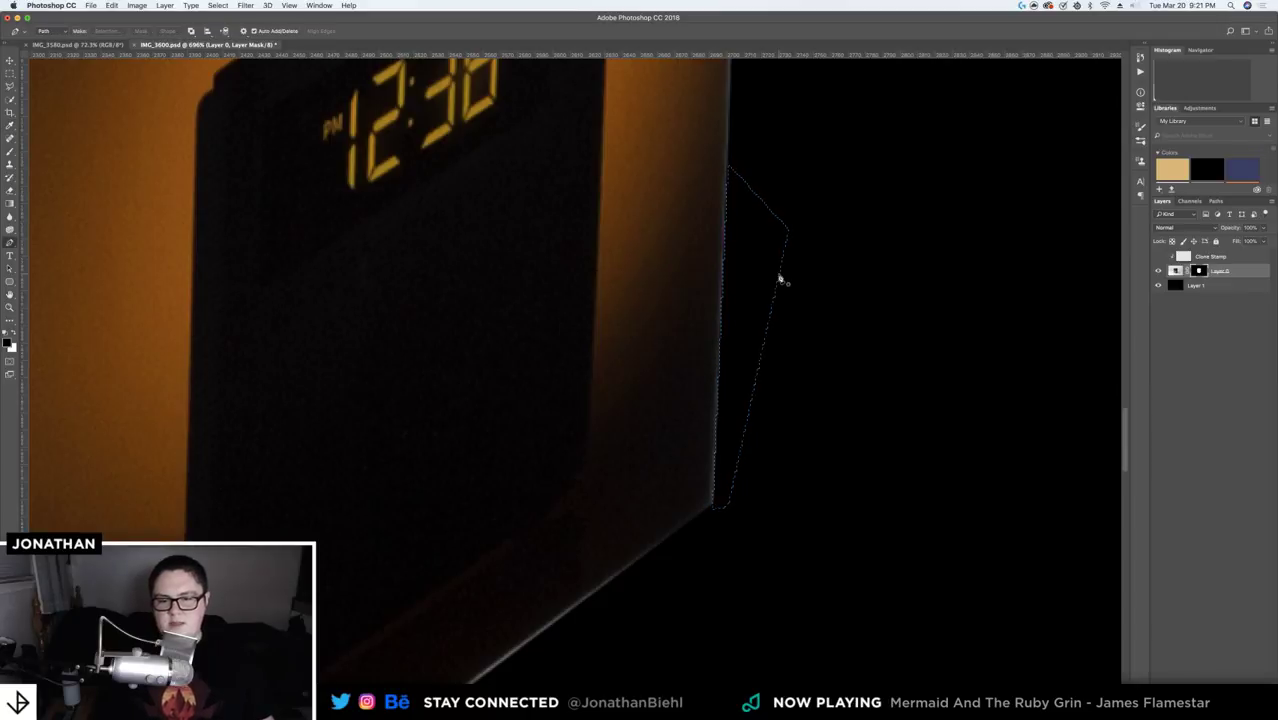
key("super+d")
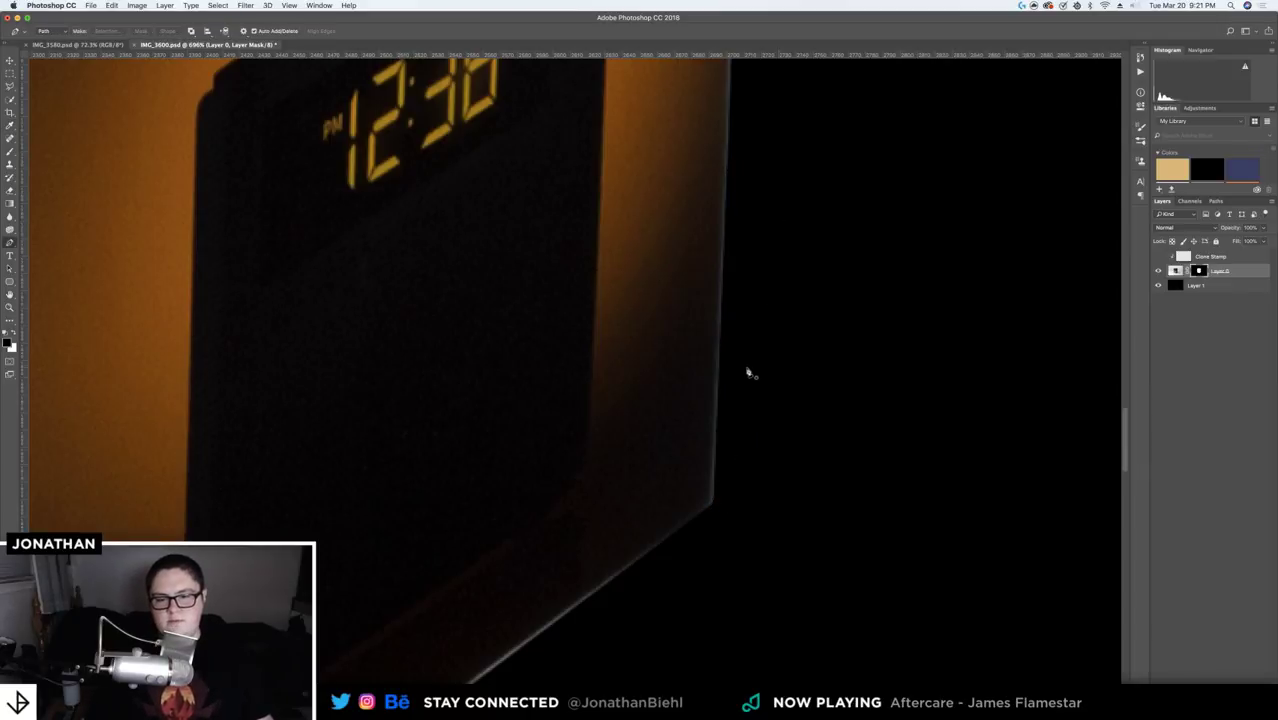
- Inspect the side panel's bottom edge and the box's front bottom corner up close for leftover light fringe
key("z")
left_click_drag(747, 371, 696, 362)
left_click_drag(551, 466, 688, 334)
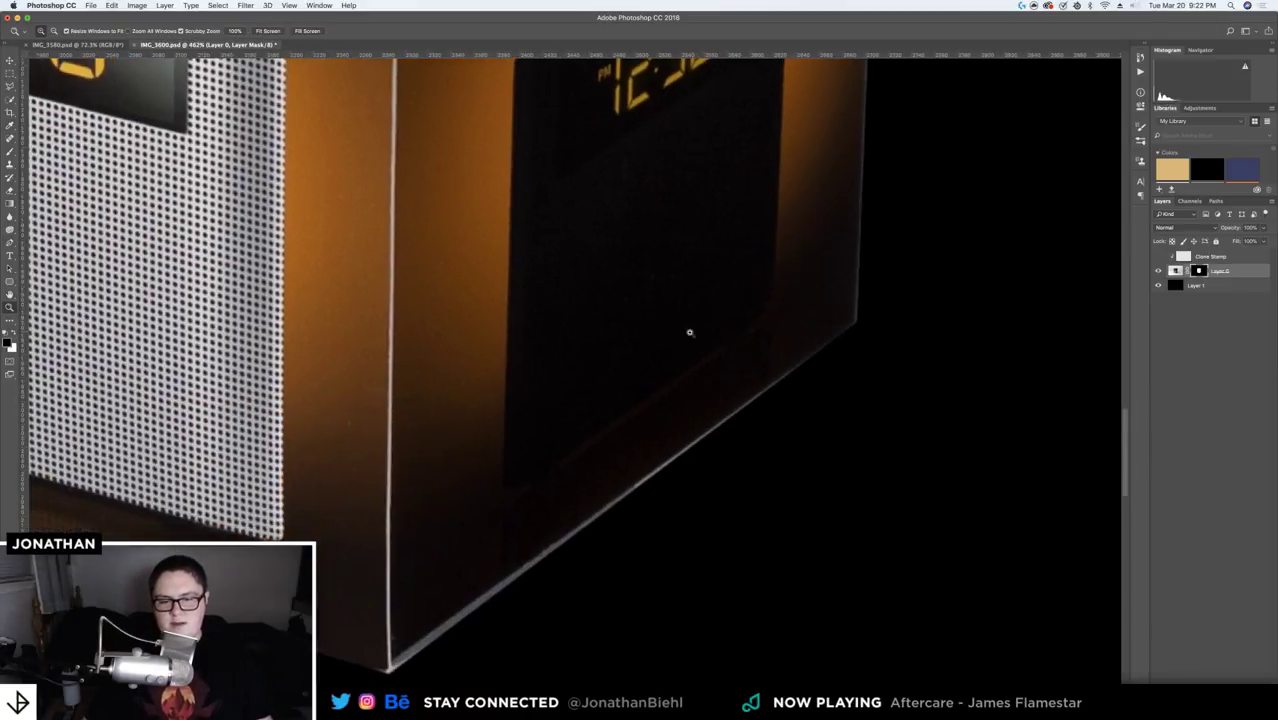
left_click_drag(427, 629, 559, 531)
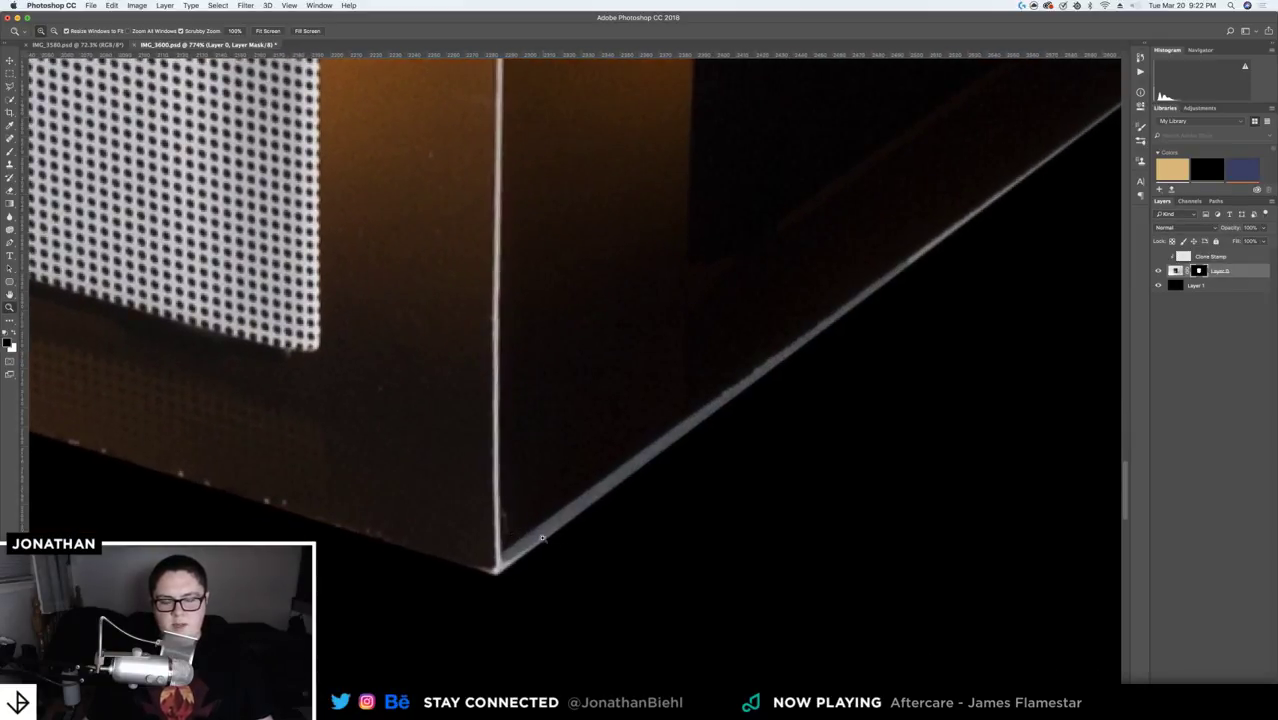
left_click(576, 481, "alt")
left_click_drag(576, 481, 516, 513)
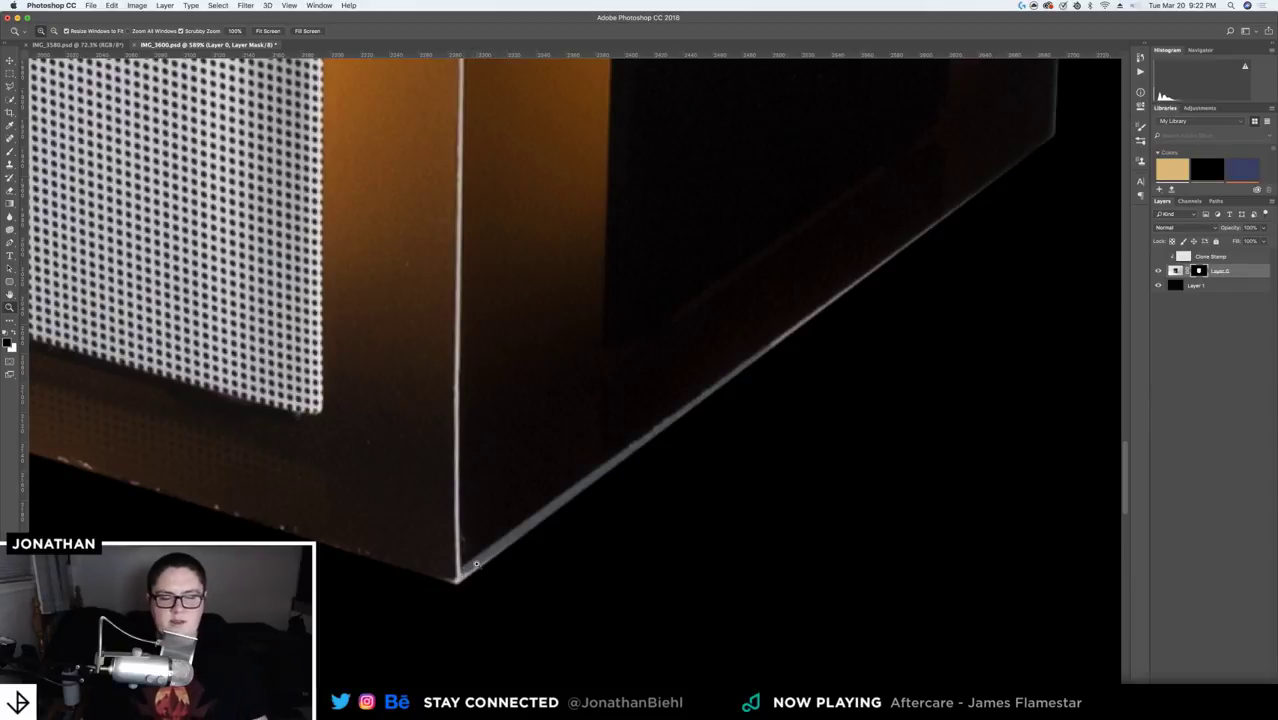
mouse_move(470, 565)
left_mouse_down()
mouse_move(446, 562)
mouse_move(498, 576)
mouse_move(470, 550)
left_mouse_up()
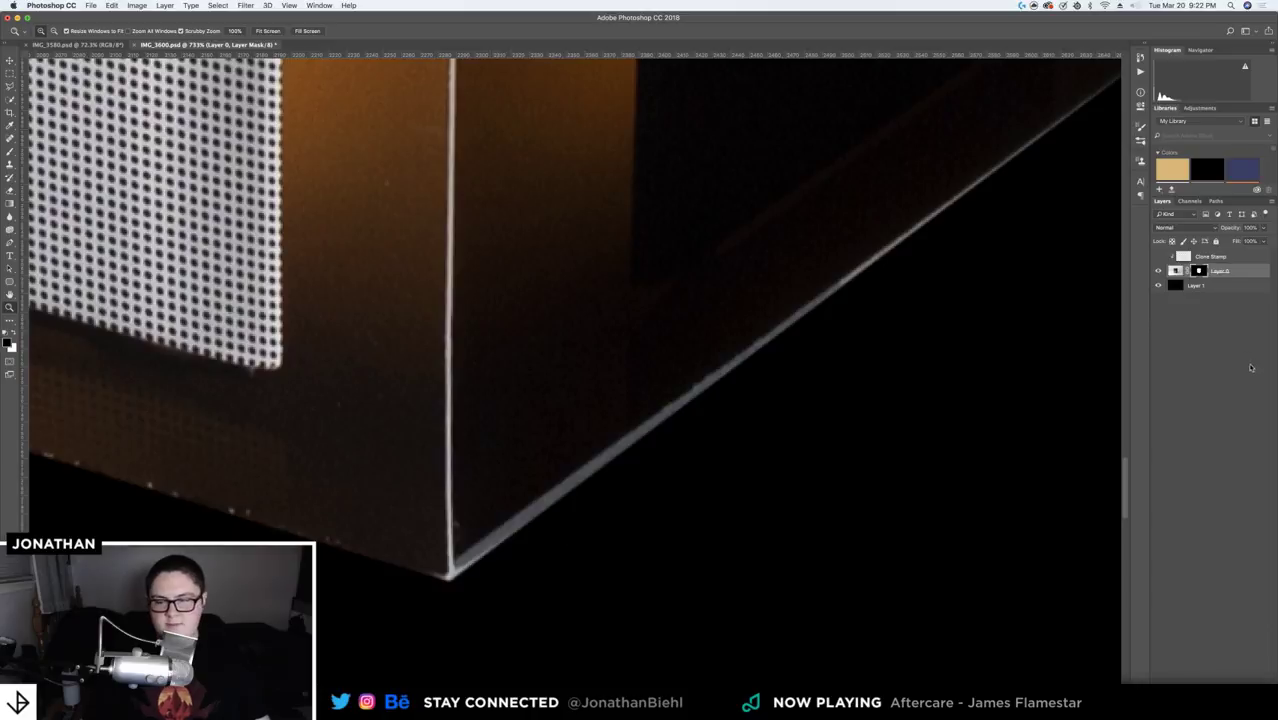
- Select a thin strip of the side panel along the inside of its bottom edge with the Polygonal Lasso, starting at the front corner
left_click_drag(841, 343, 880, 333)
scroll(952, 369, "down", 5)
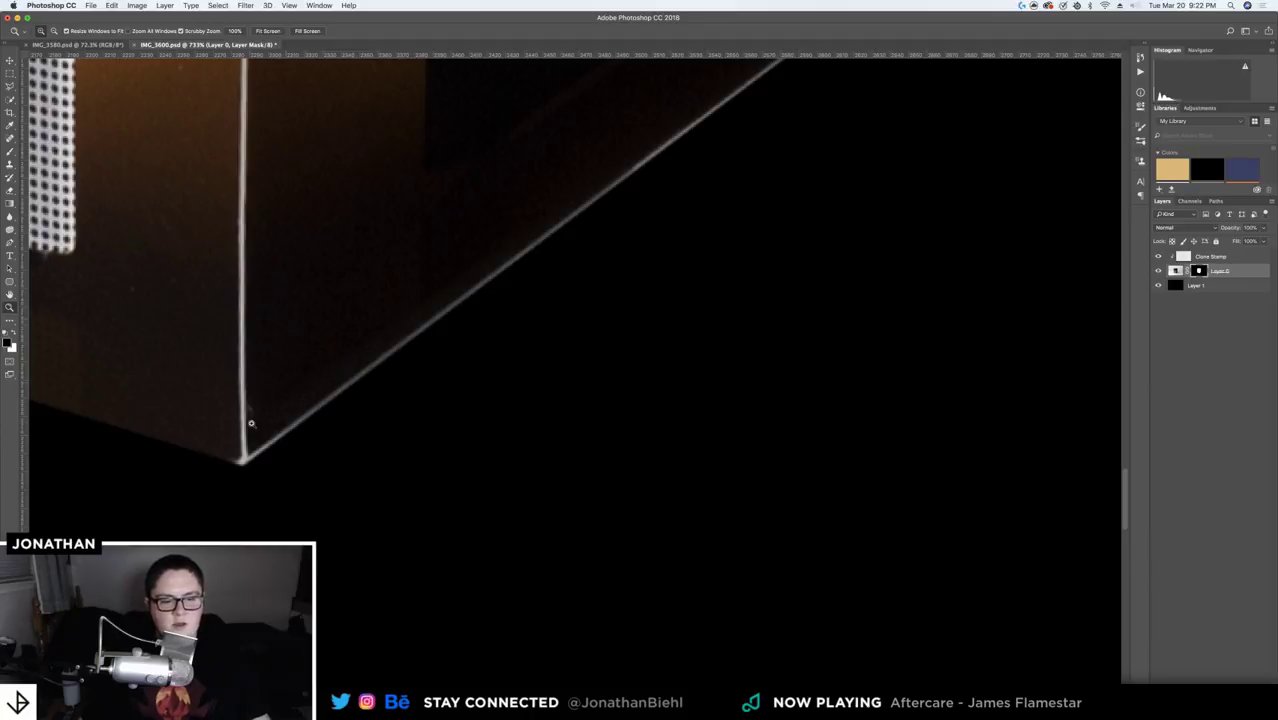
key("l")
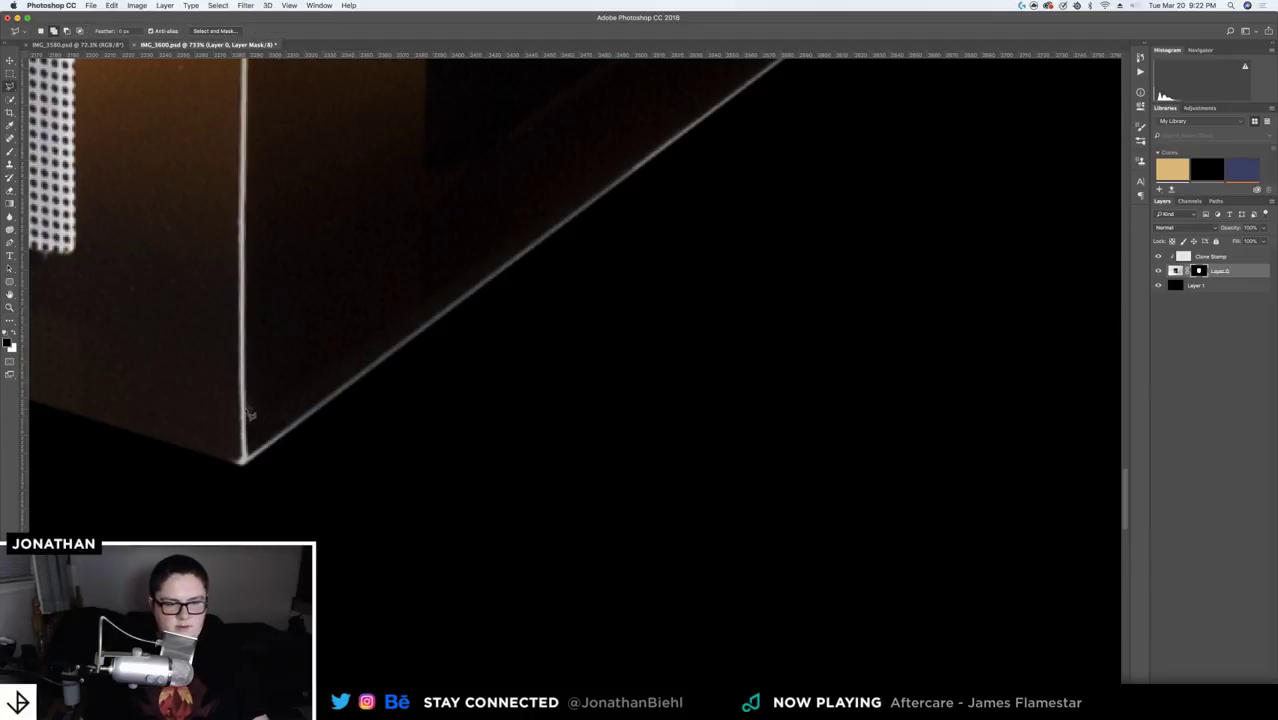
left_click_drag(250, 414, 253, 459)
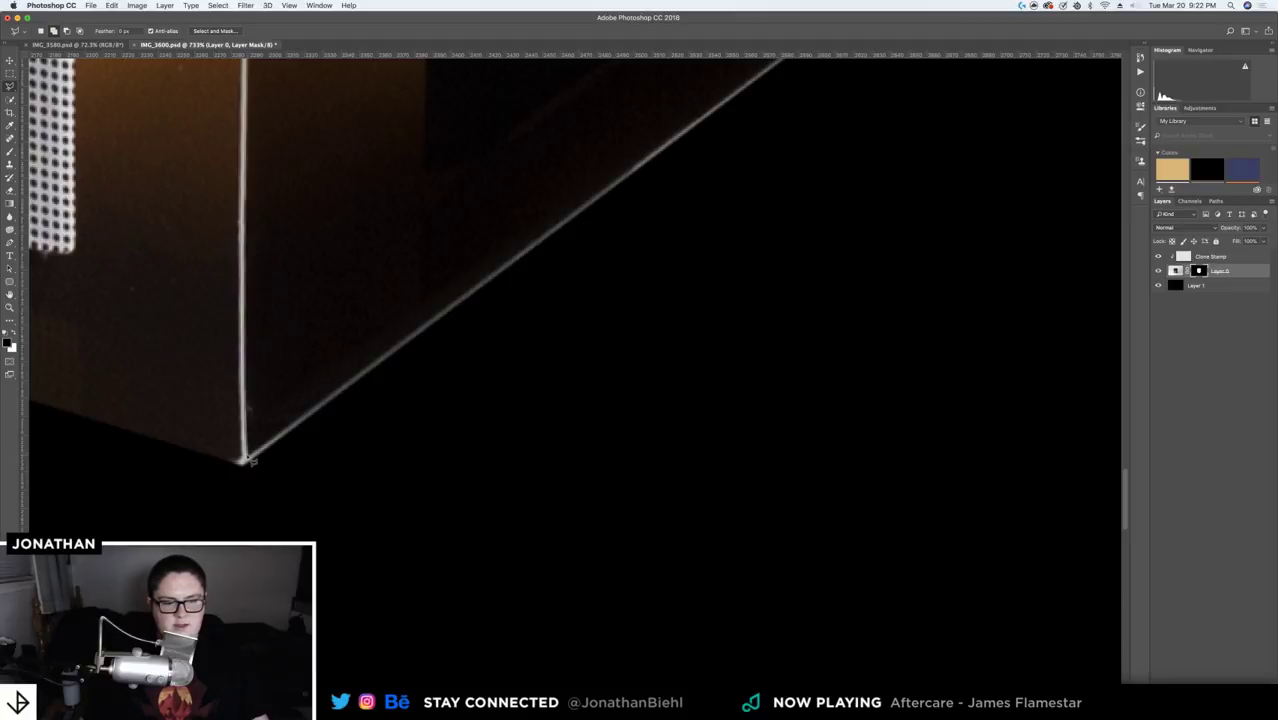
mouse_move(253, 459)
left_mouse_down()
mouse_move(551, 251)
mouse_move(690, 126)
mouse_move(673, 213)
mouse_move(284, 182)
left_mouse_up()
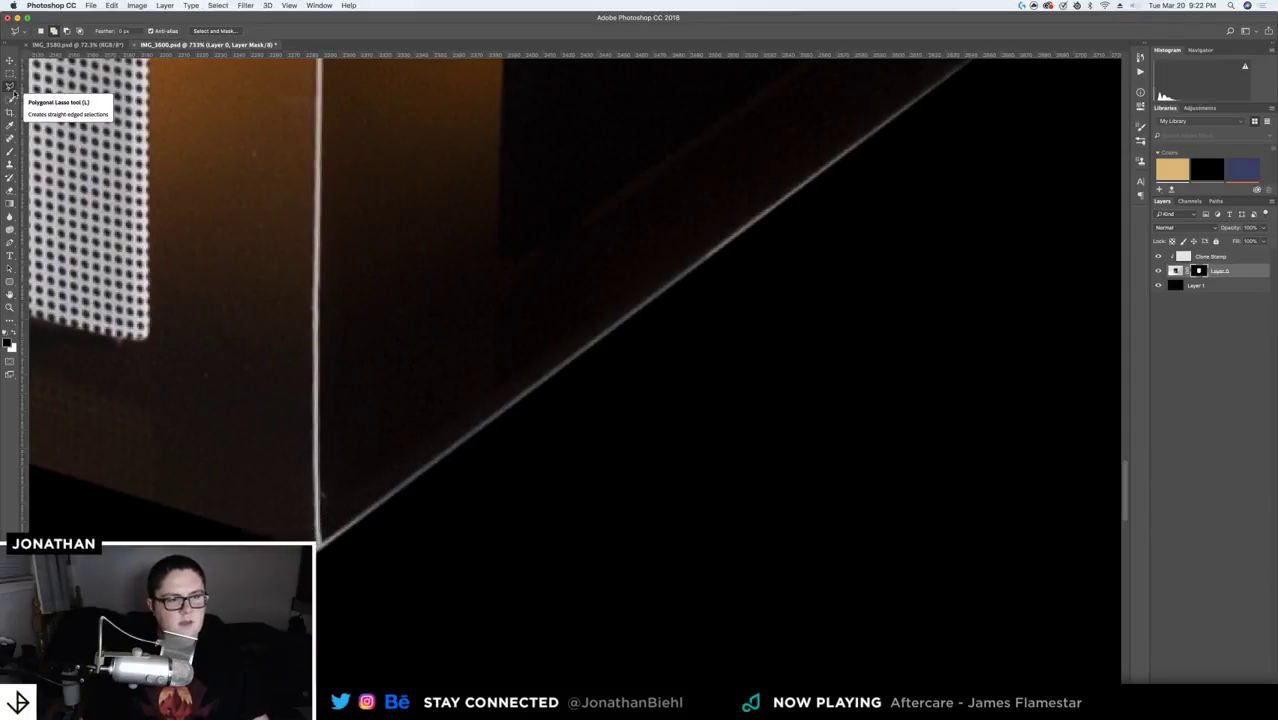
left_click(325, 485)
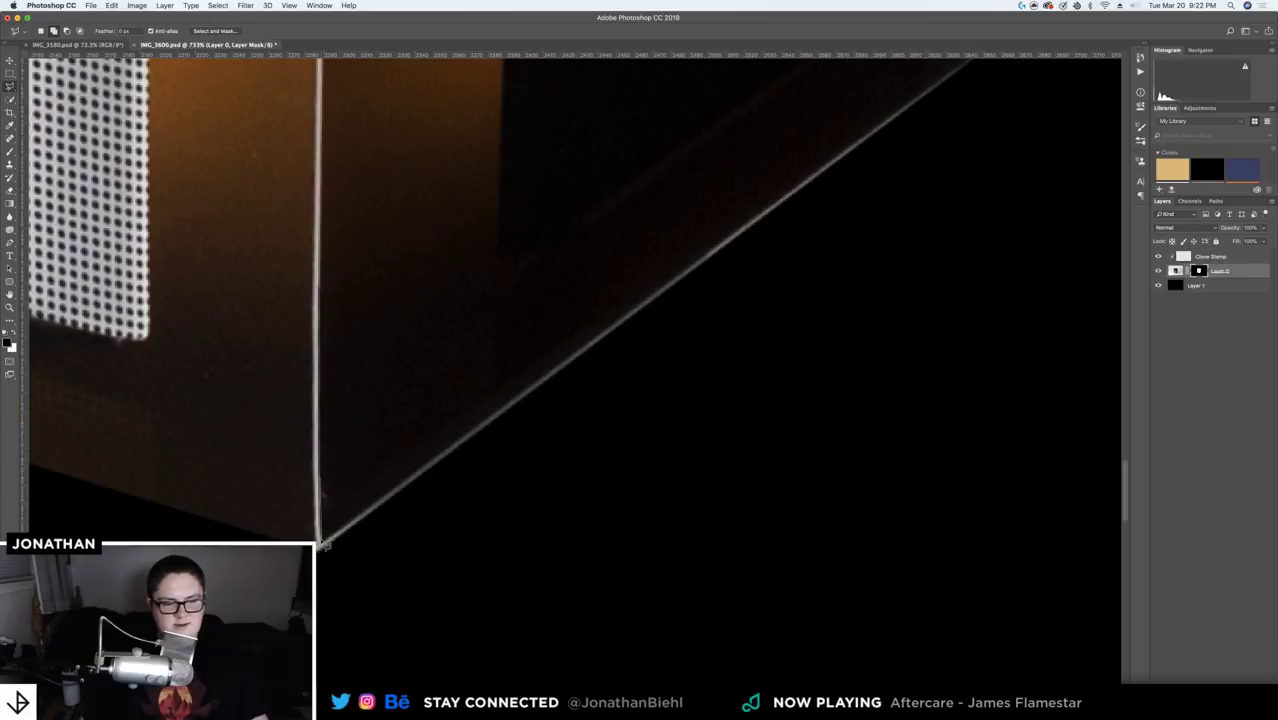
left_click(325, 545)
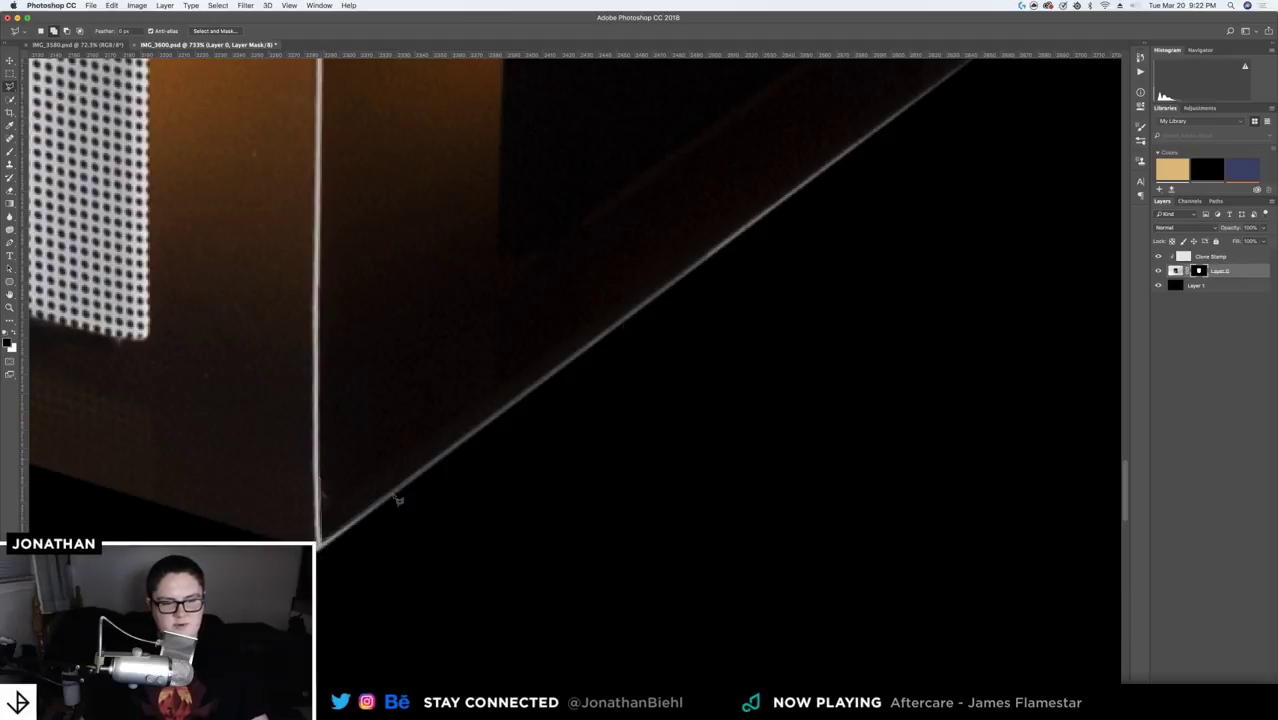
left_click(907, 112)
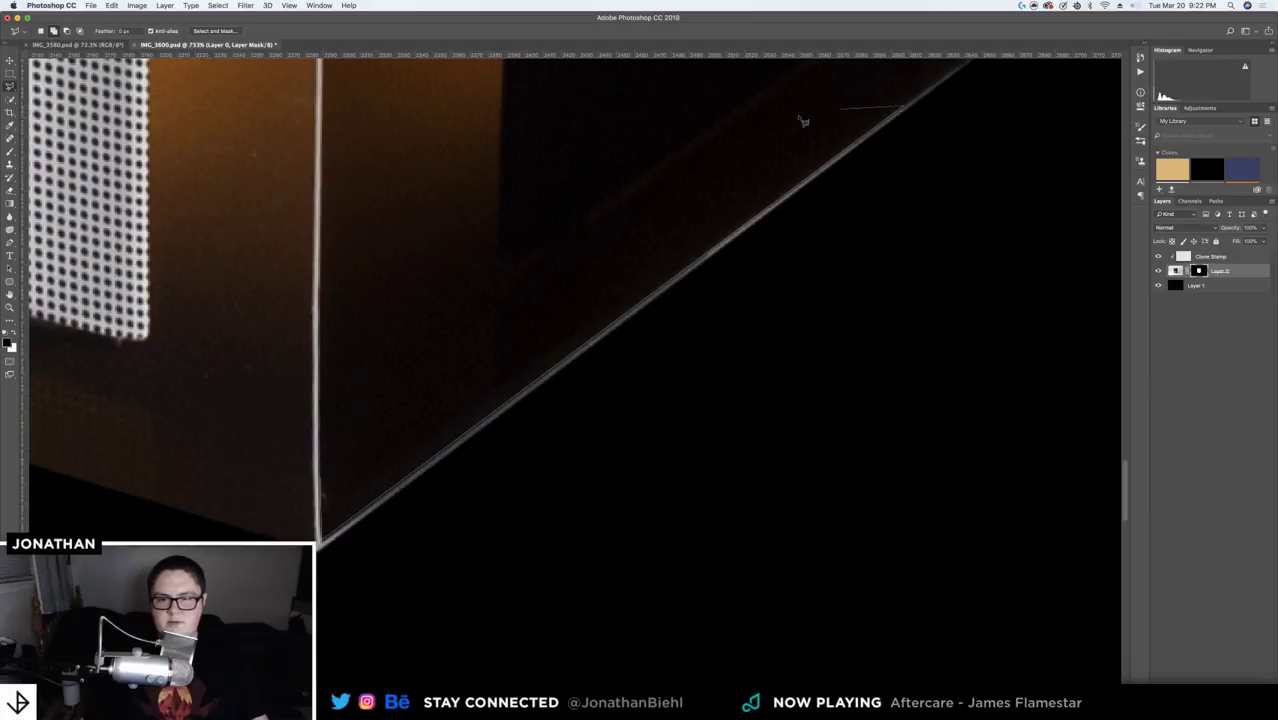
left_click(326, 485)
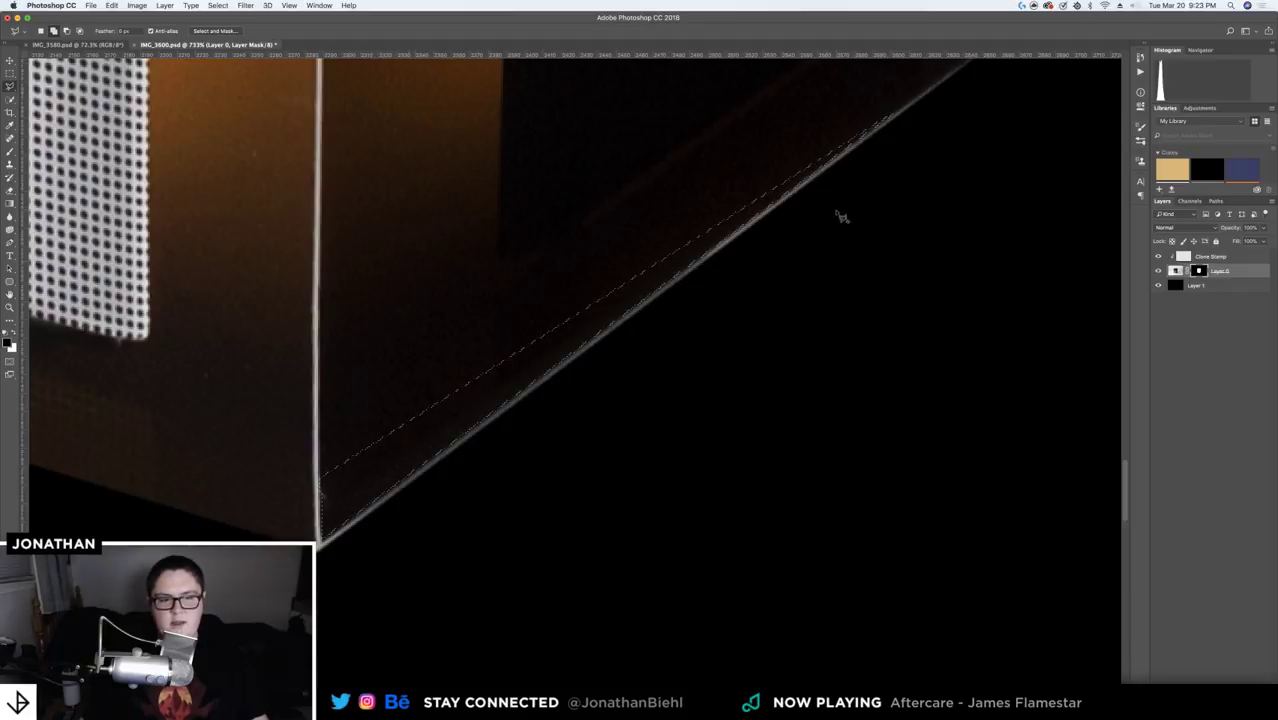
- Switch to IMG_3580.psd and hide the Electric Shaver Back group to examine the finished front version of the shaver box
scroll(478, 266, "left", 5)
scroll(478, 266, "up", 3)
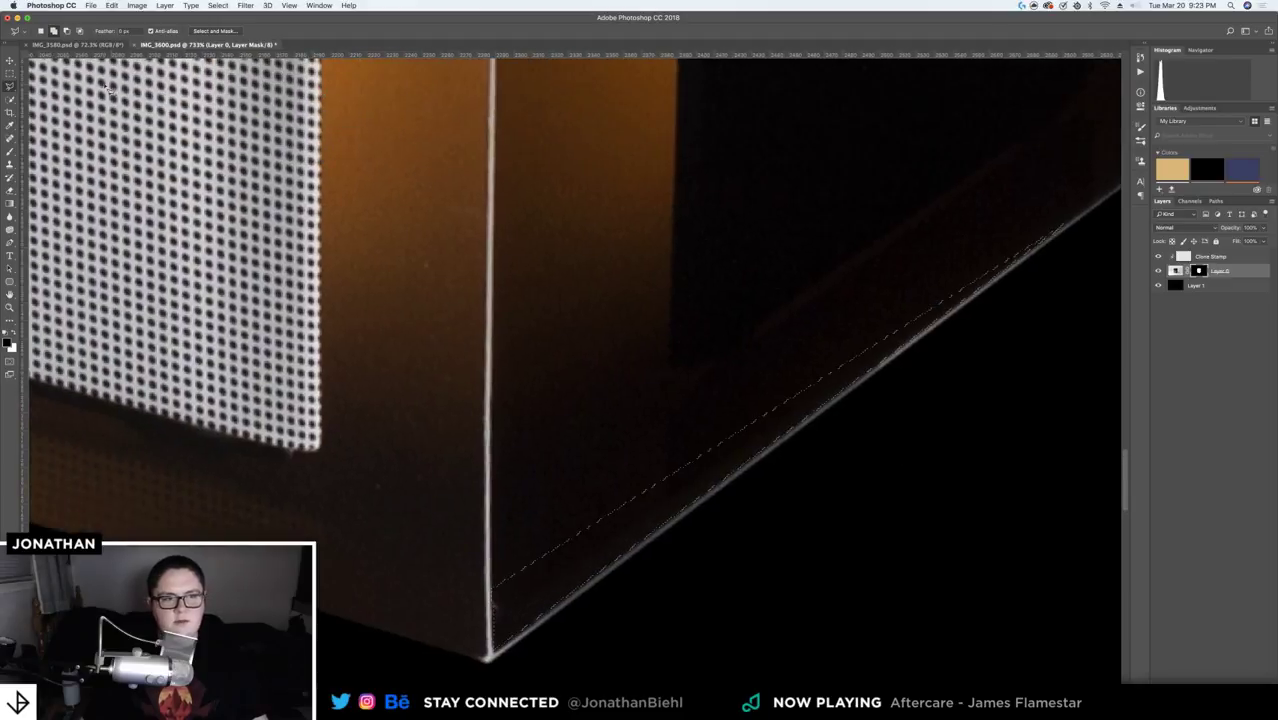
left_click(101, 46)
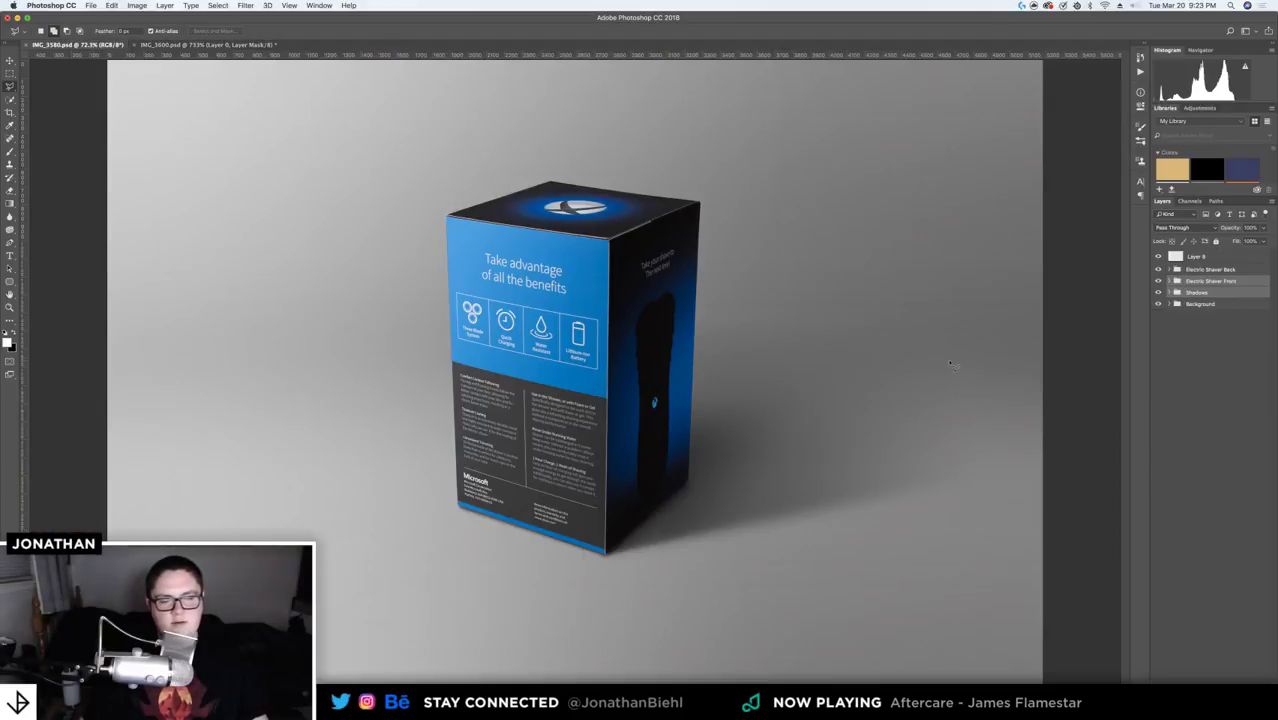
key("z")
left_click_drag(600, 420, 579, 549)
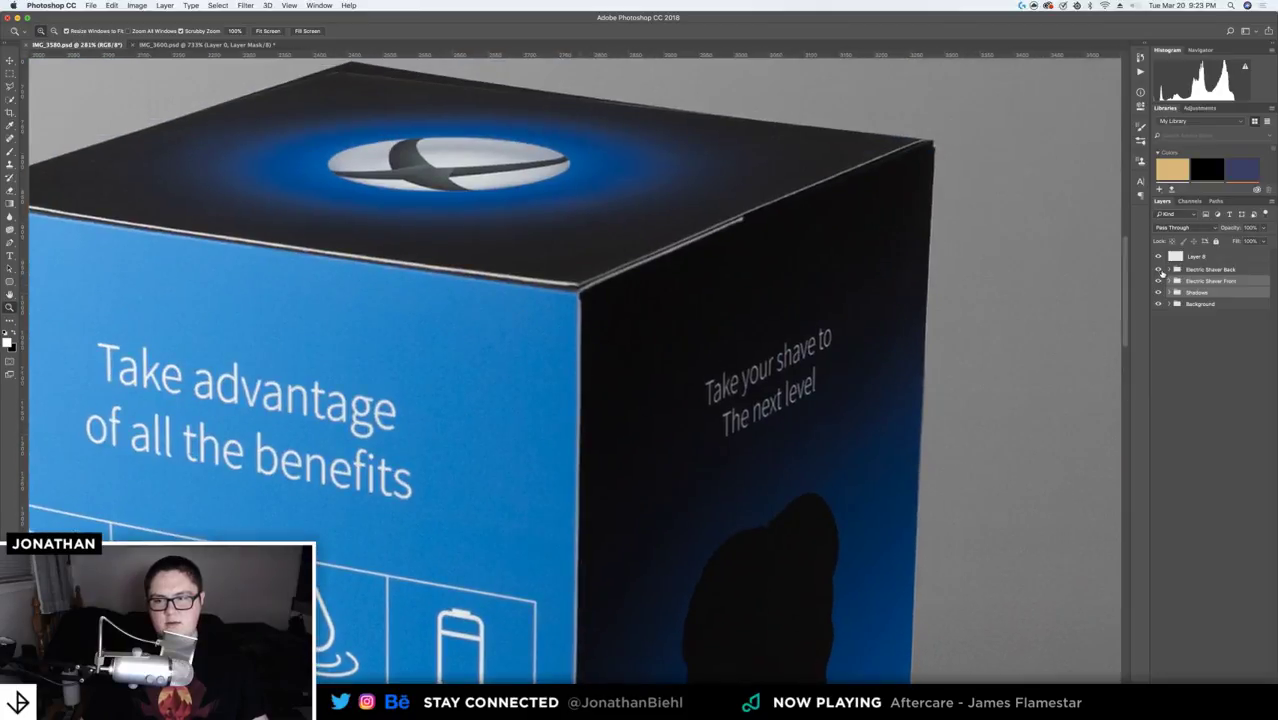
left_click(1159, 270)
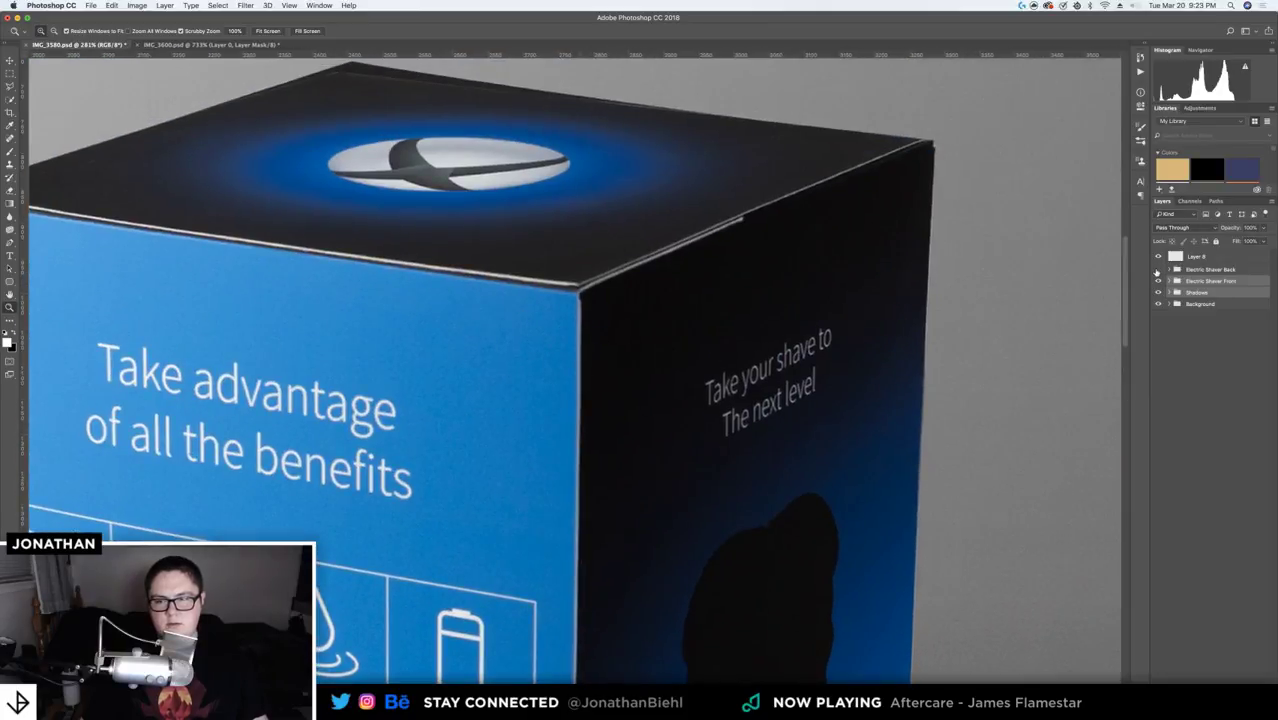
left_click(1159, 270)
left_click(620, 327, "alt")
left_click(620, 325, "alt")
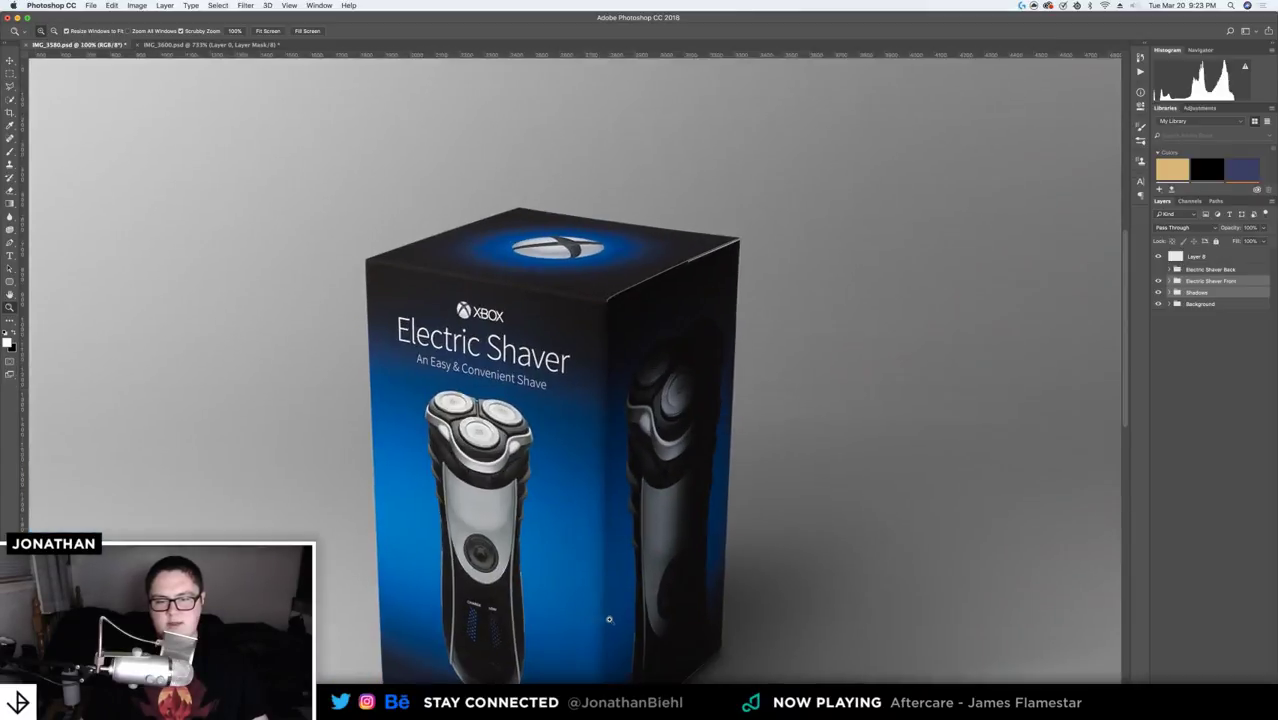
left_click_drag(609, 619, 586, 540)
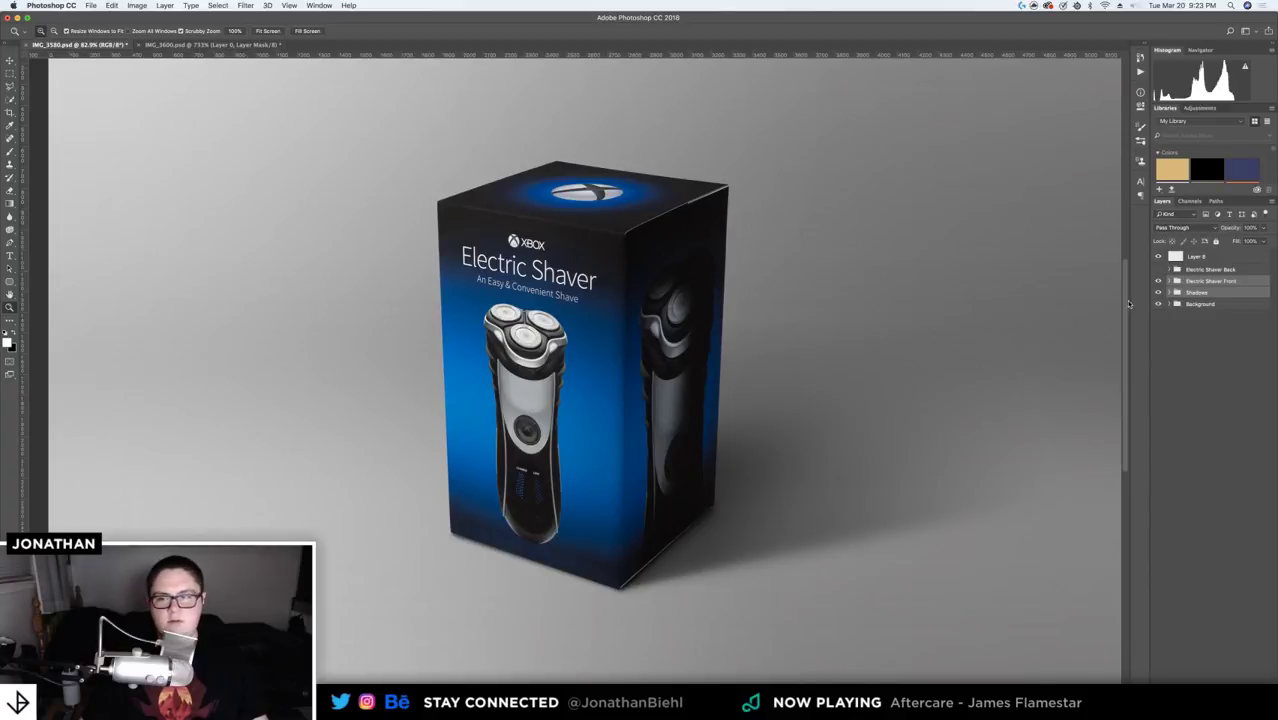
- Show the Electric Shaver Back group again and examine the box's front vertical edge and top edges up close
left_click(1158, 270)
left_click_drag(600, 365, 639, 371)
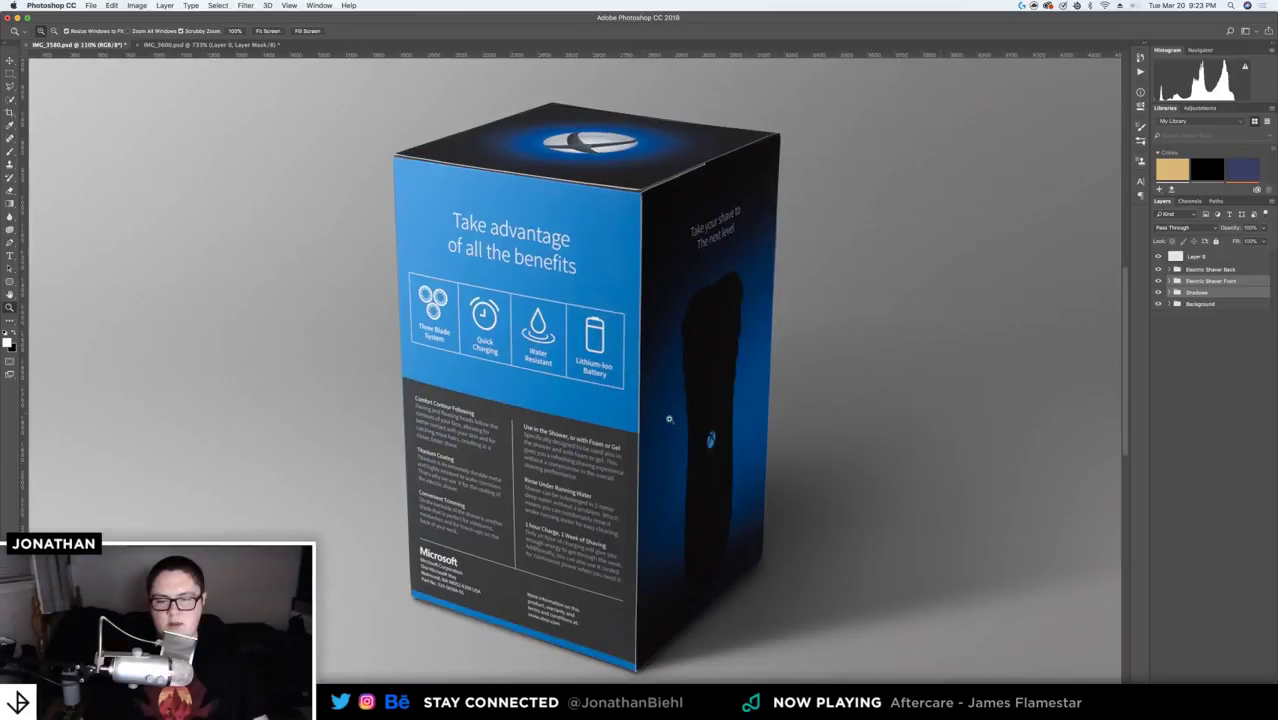
mouse_move(652, 626)
left_mouse_down()
mouse_move(685, 613)
mouse_move(649, 620)
left_mouse_up()
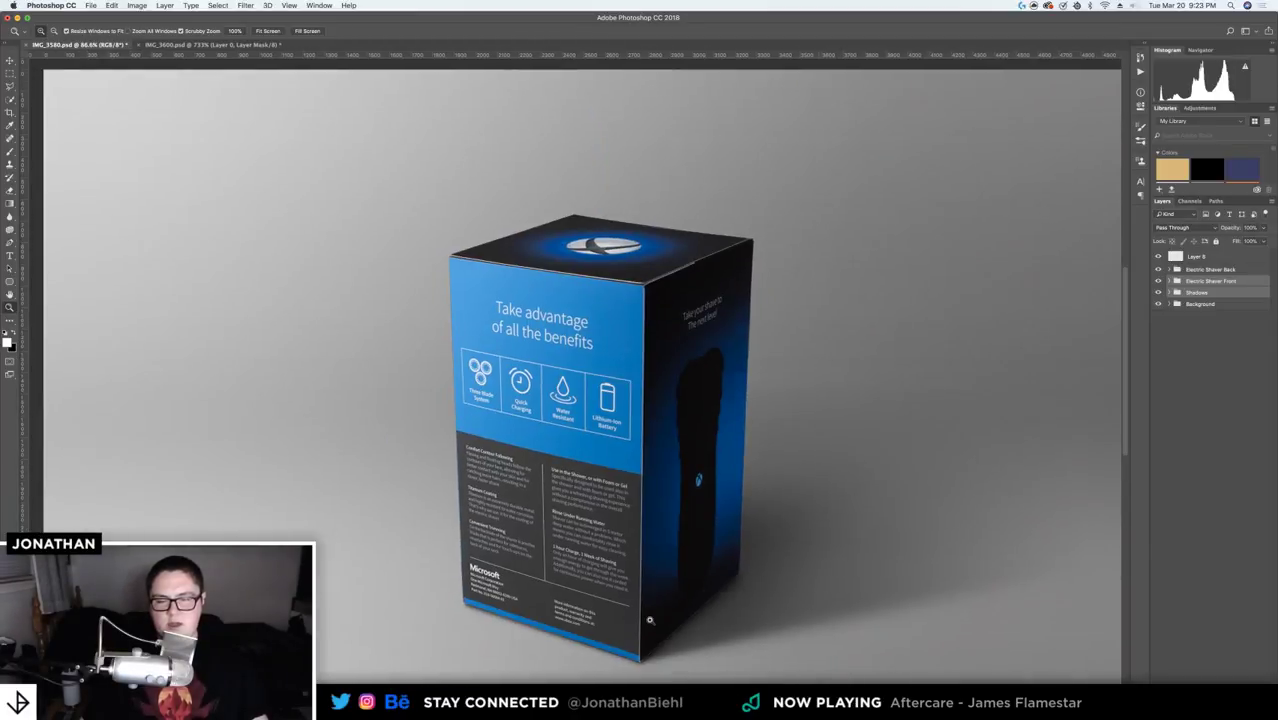
key("v")
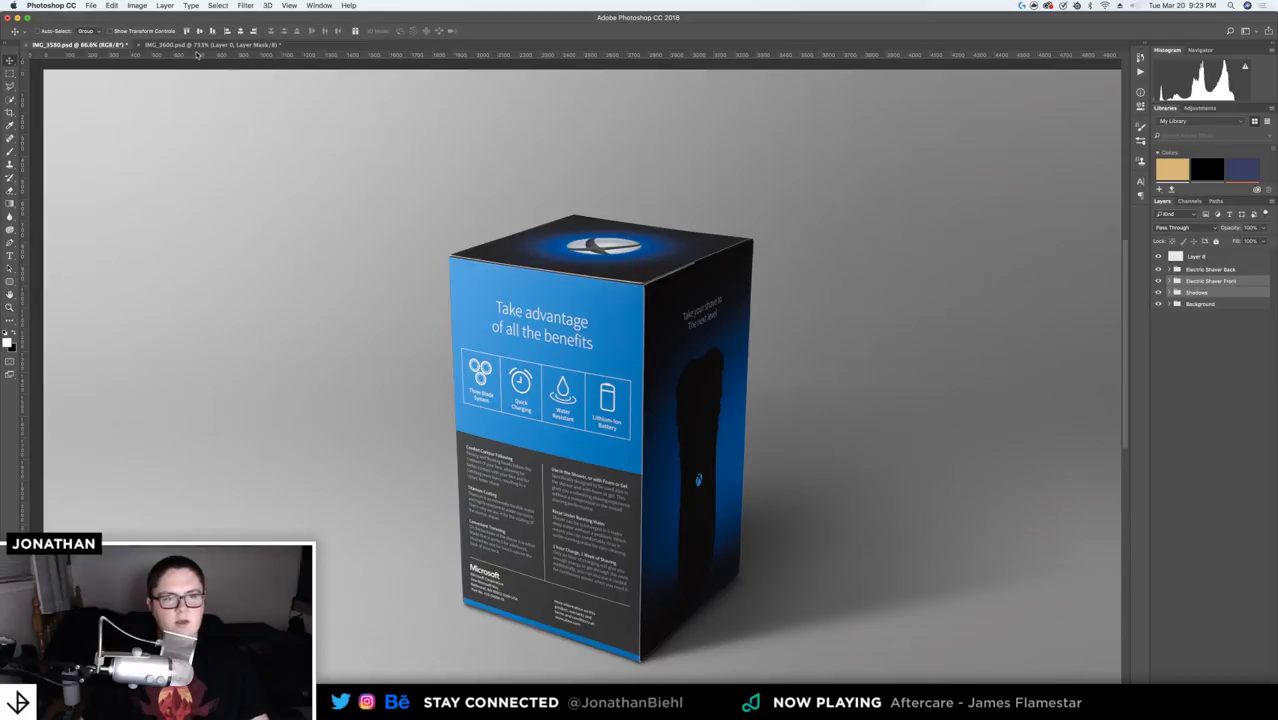
key("z")
left_click_drag(540, 250, 382, 310)
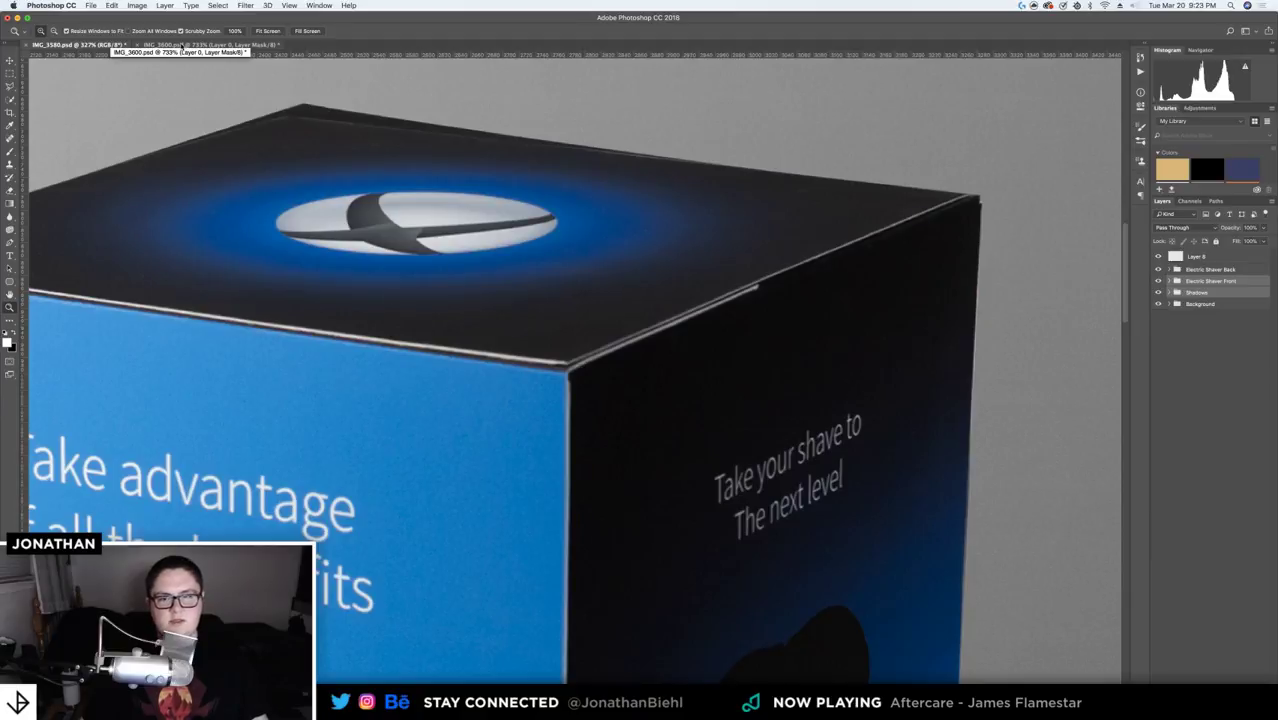
left_click_drag(359, 132, 512, 292)
- Hide the Electric Shaver Front group, fit the whole image in view and save IMG_3580.psd
key("v")
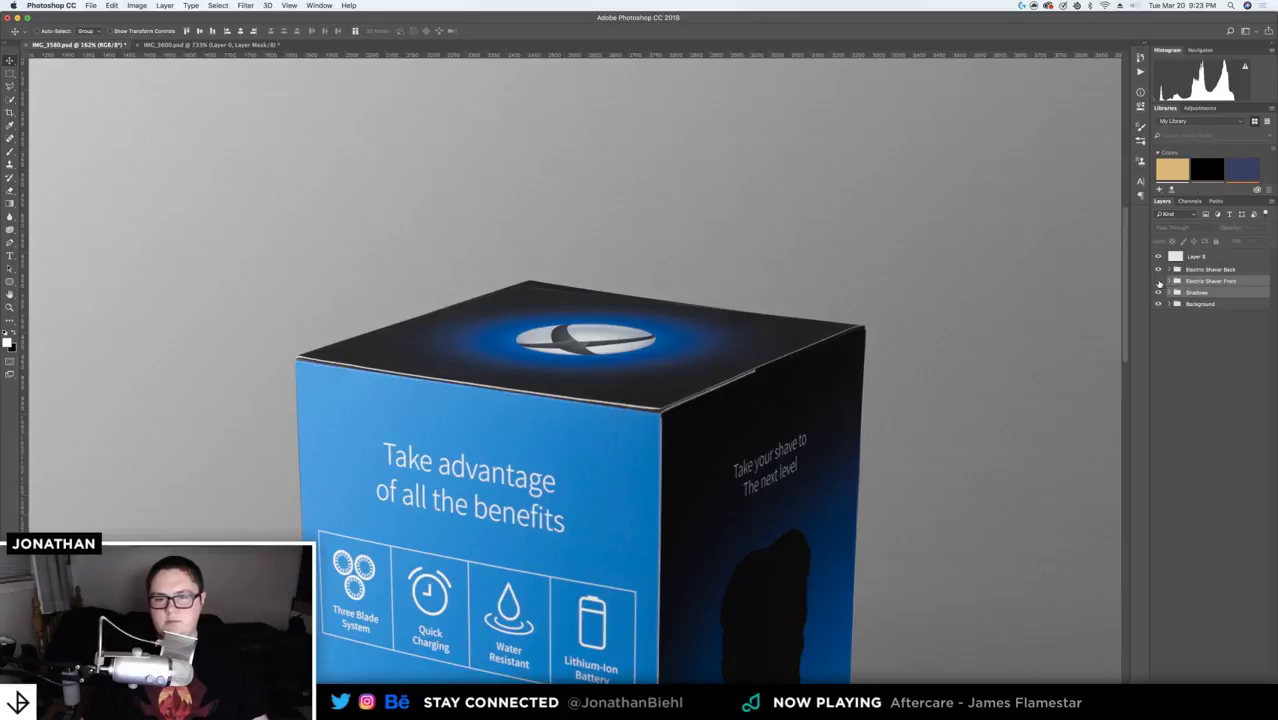
left_click(1159, 281)
left_click(1159, 281)
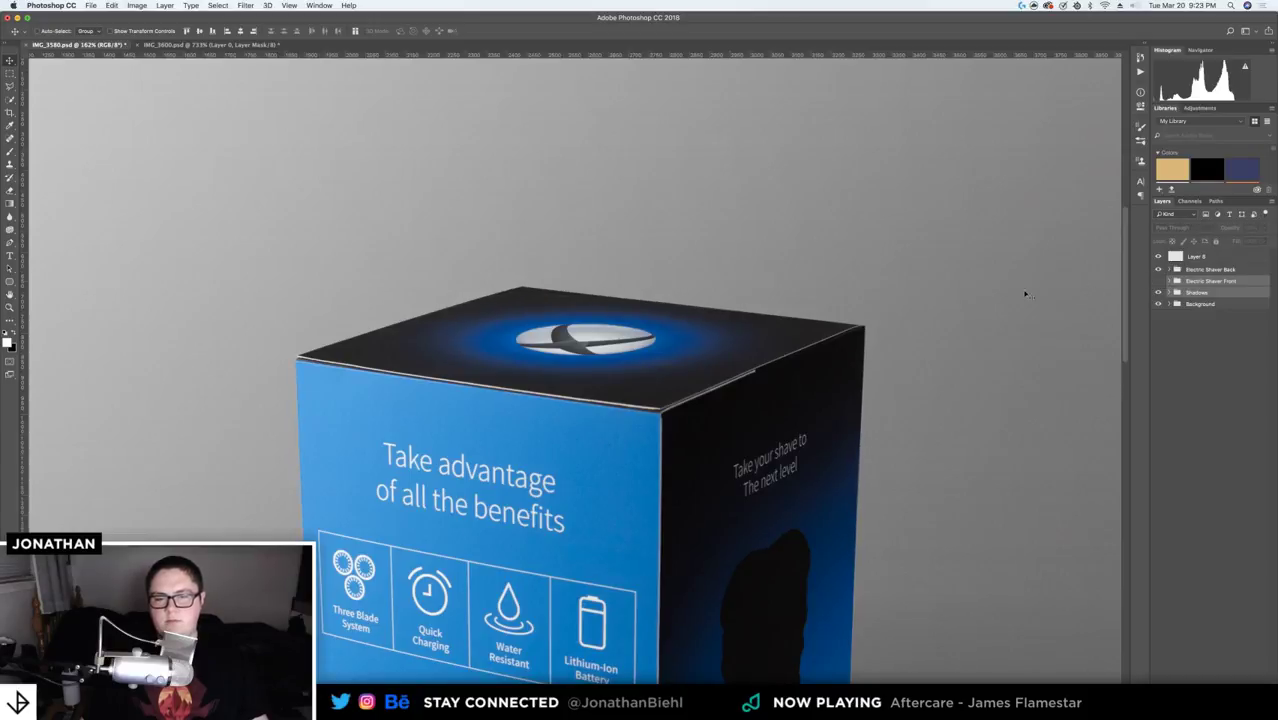
key("super+0")
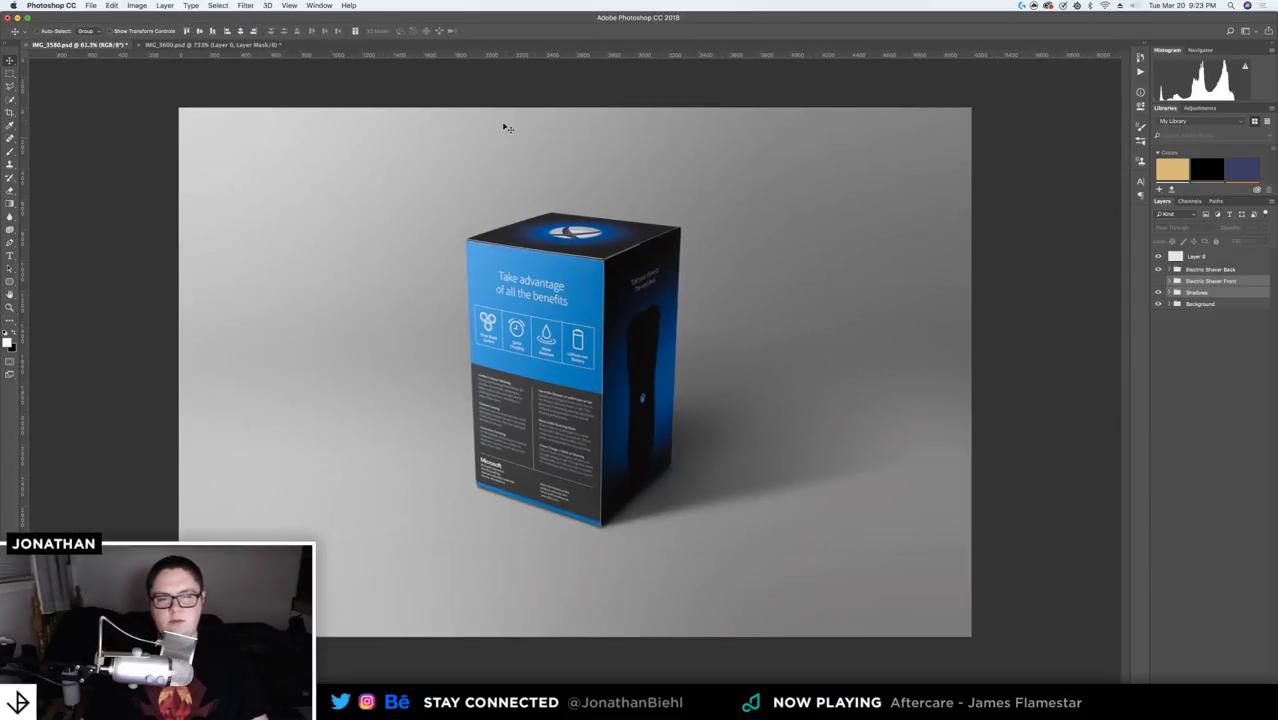
key("super+s")
- Return to IMG_3600.psd and examine the Clock Radio box's front vertical edge, top corner and selected bottom edge
key("ctrl+Tab")
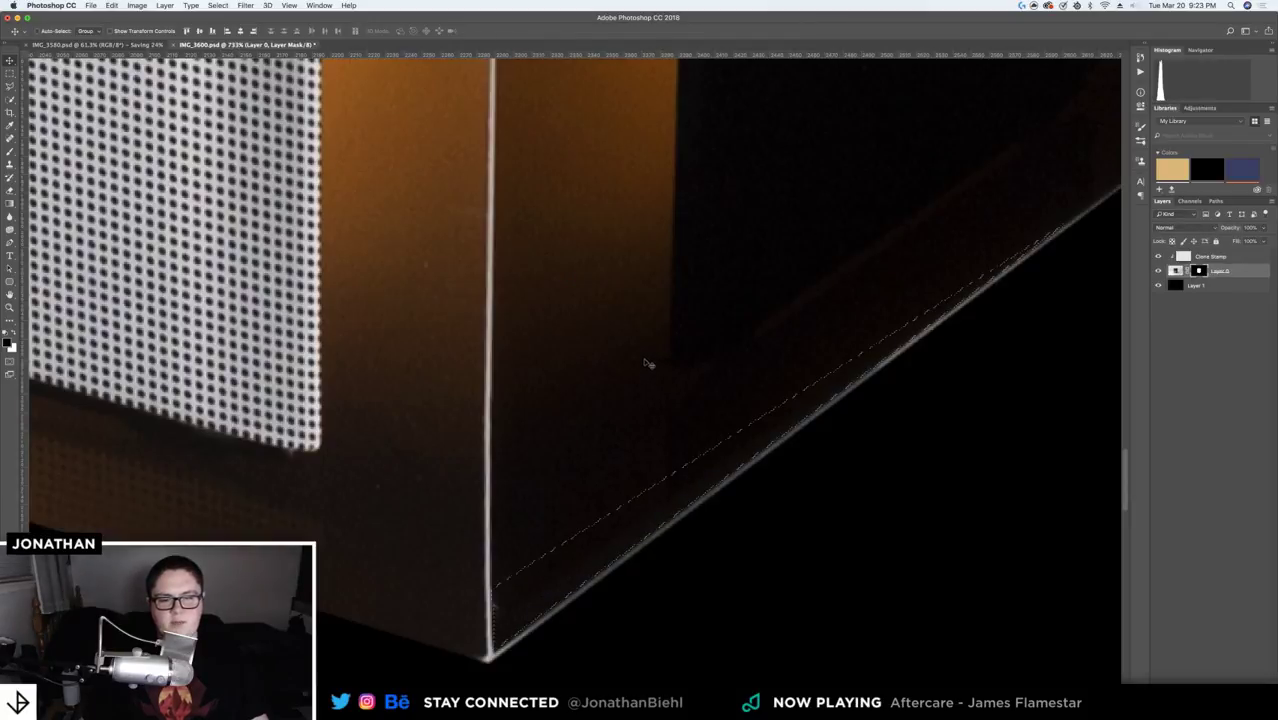
key("z")
left_click_drag(650, 399, 554, 266)
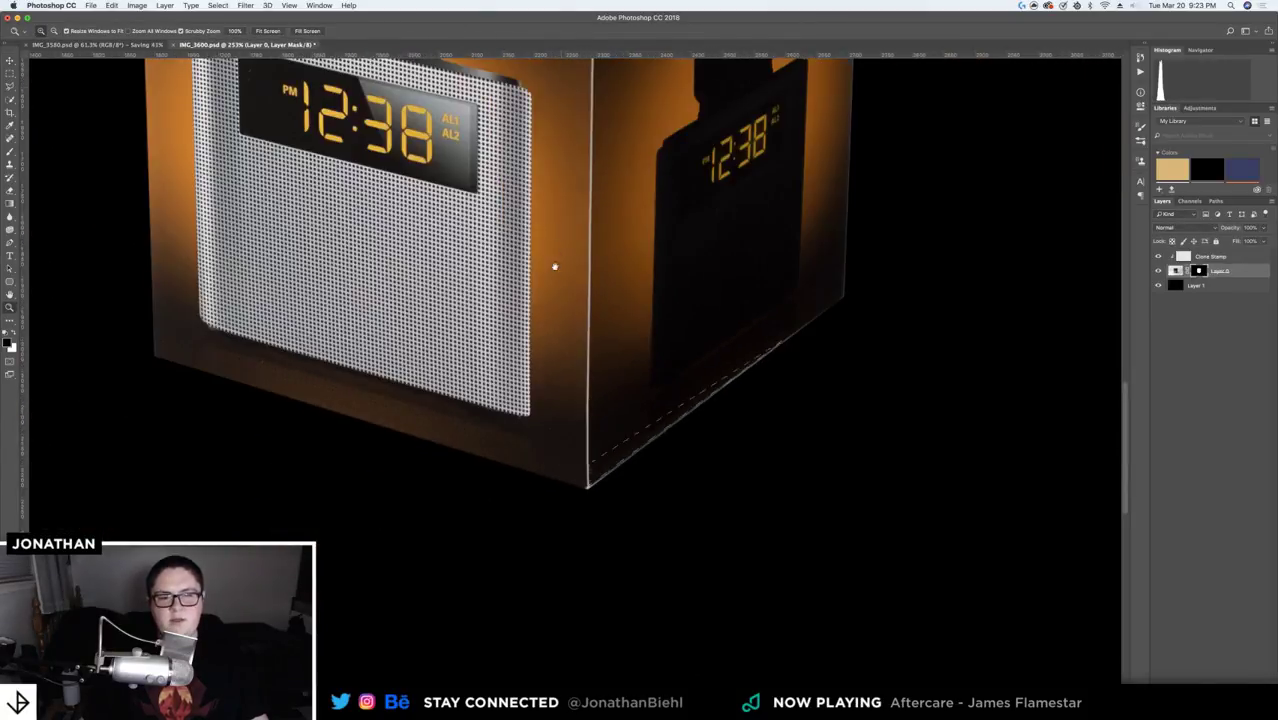
scroll(554, 266, "up", 3)
scroll(595, 409, "up", 5)
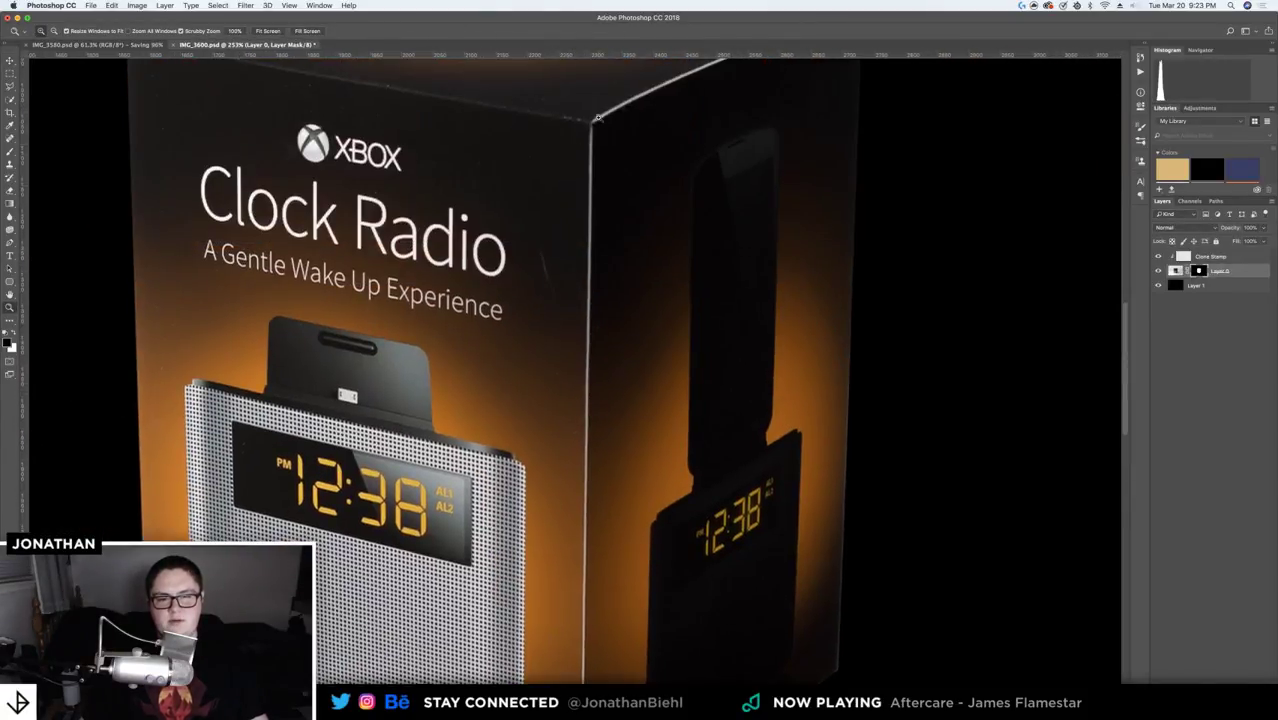
left_click(596, 236, "alt")
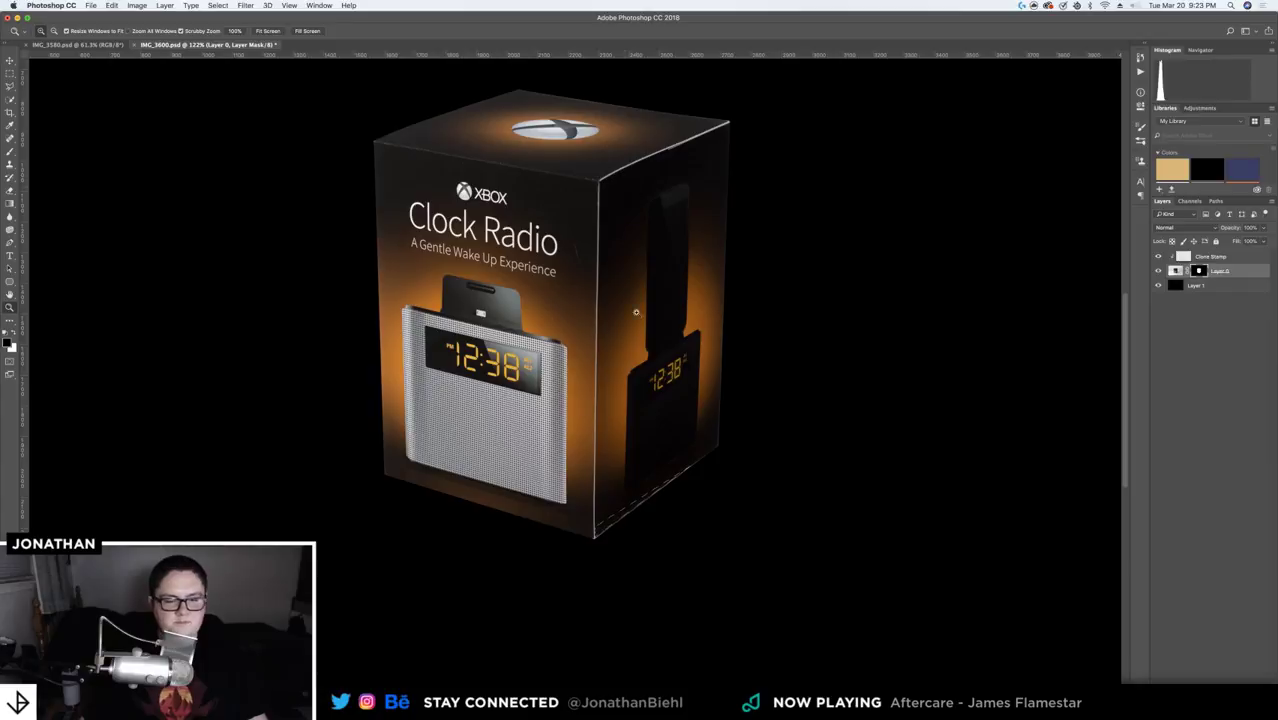
left_click(653, 514)
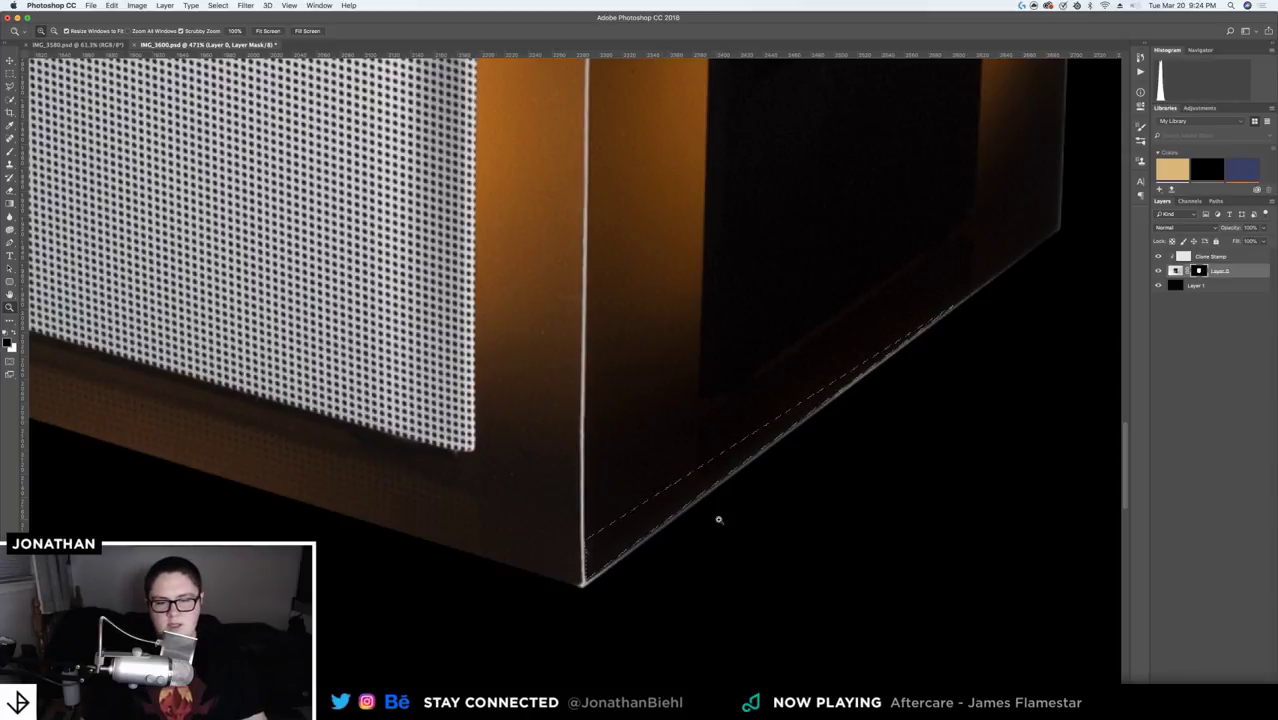
scroll(720, 520, "up", 2)
scroll(539, 491, "down", 5)
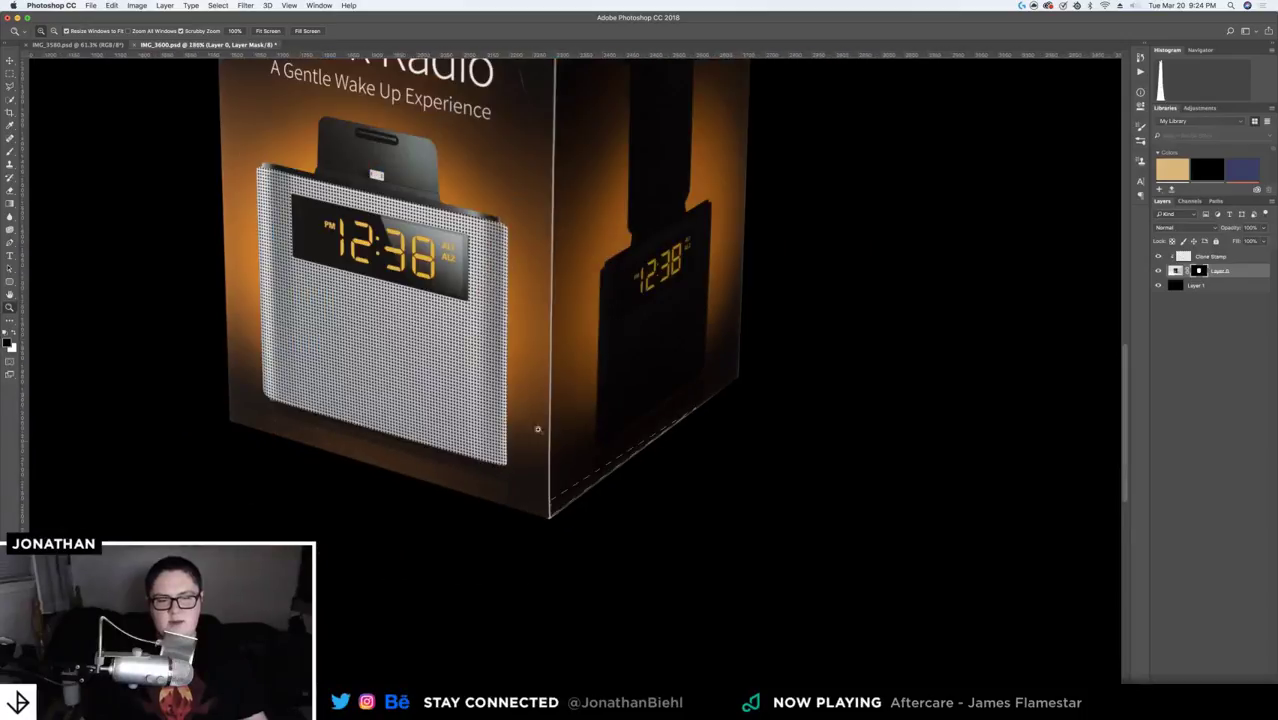
scroll(537, 429, "down", 2)
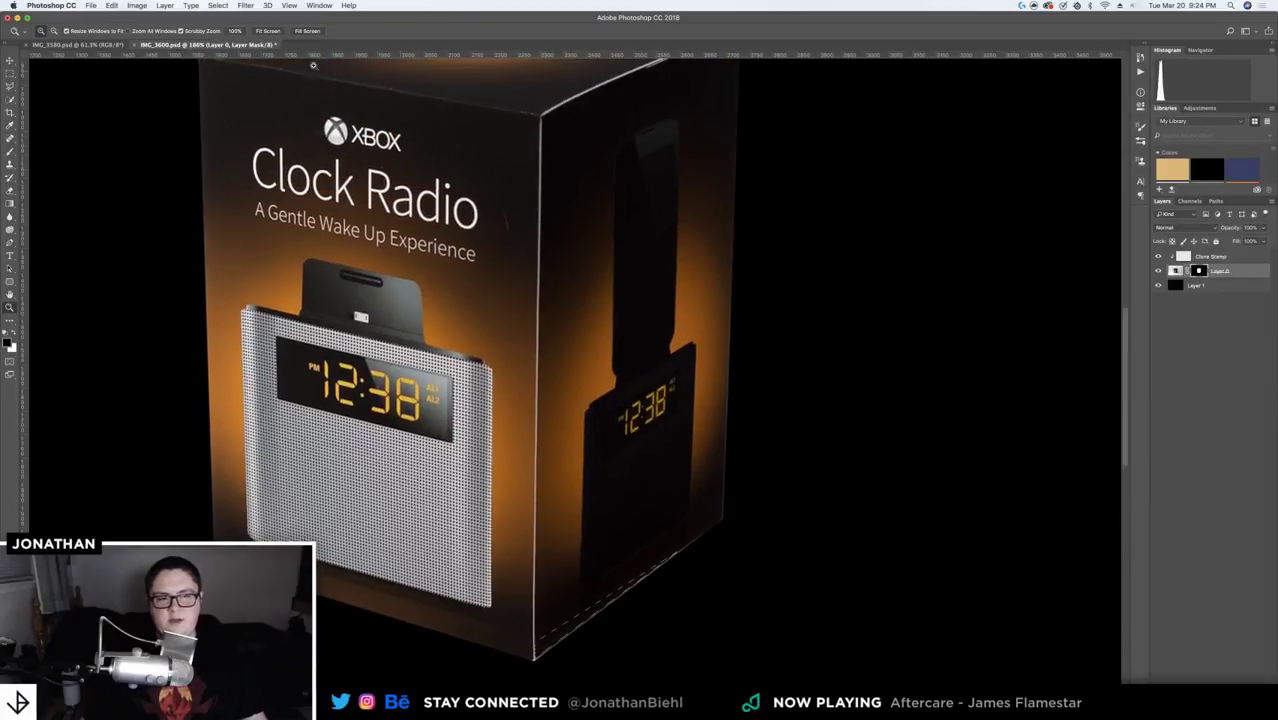
- Compare the shaver box's front vertical edge and top corner in IMG_3580.psd with the Clock Radio box's bottom edge in IMG_3600.psd
key("ctrl+Tab")
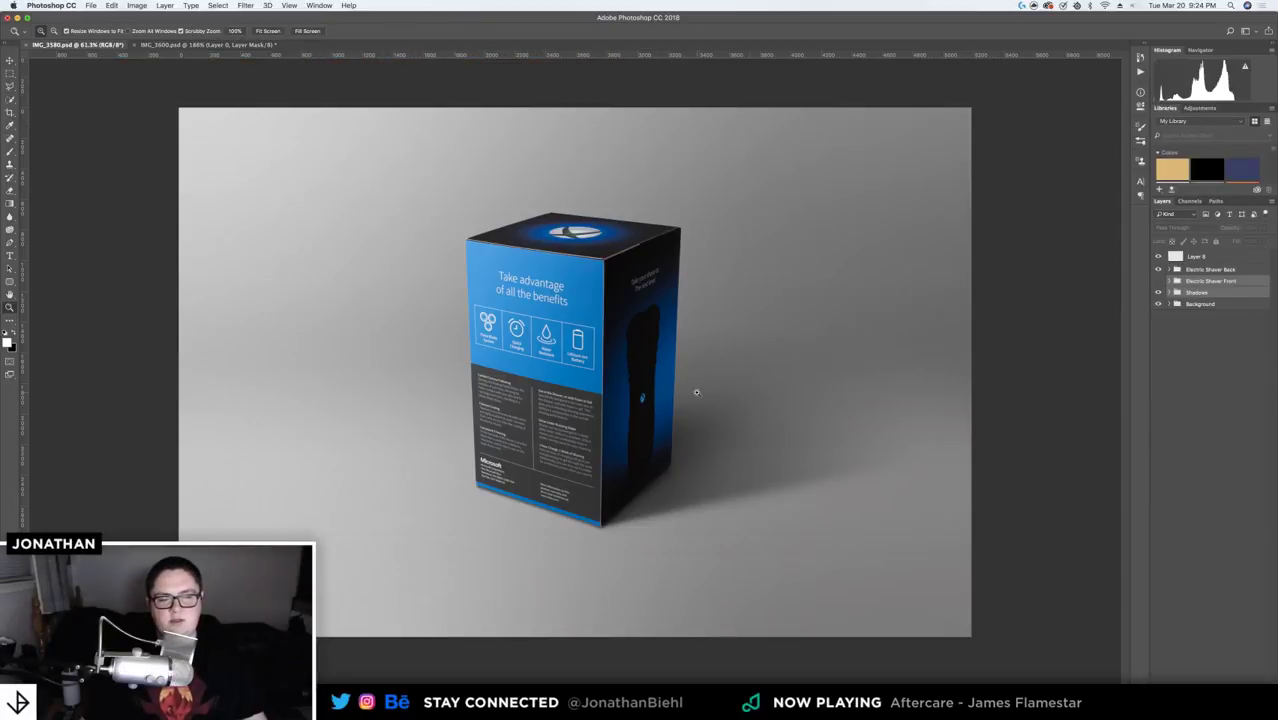
key("super+equal")
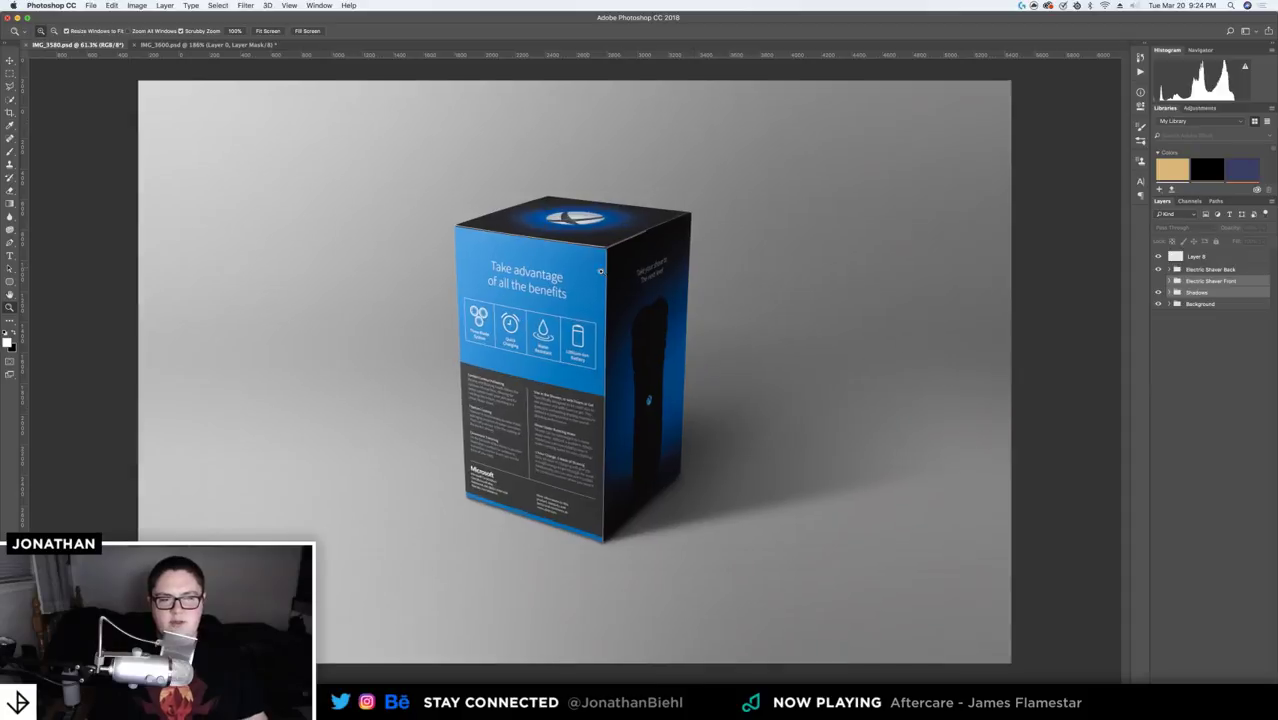
left_click_drag(600, 270, 684, 283)
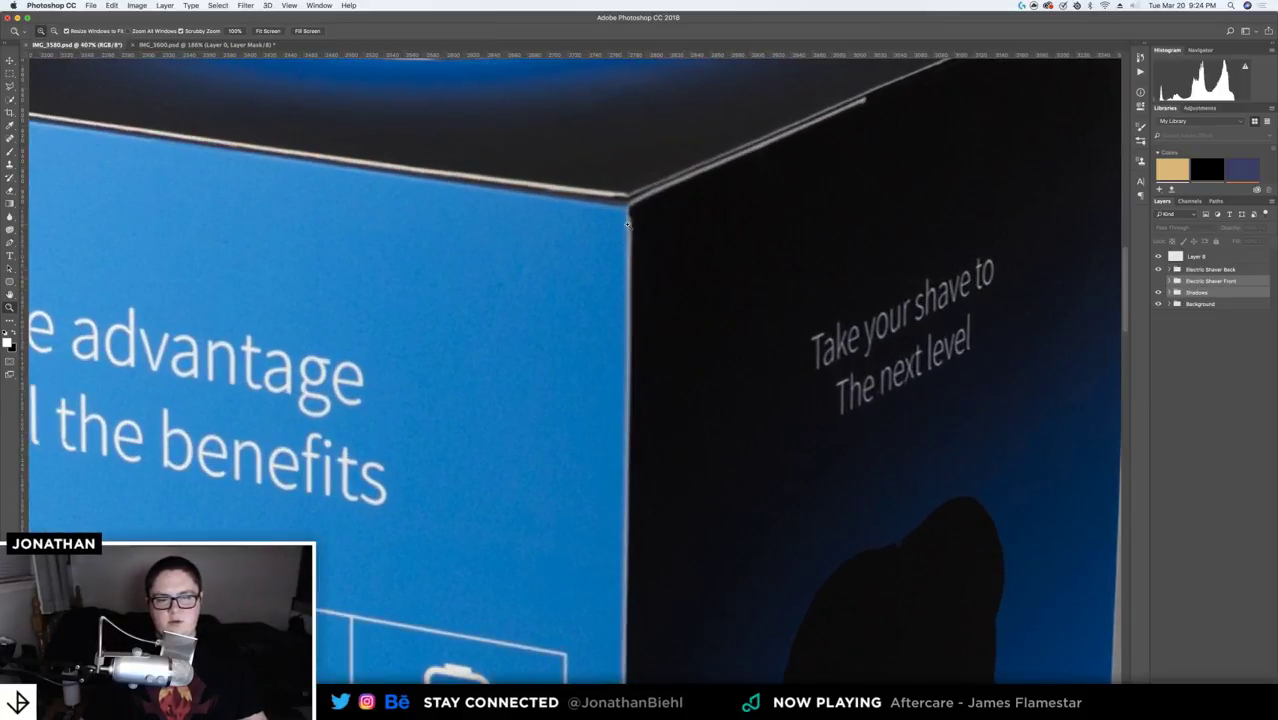
key("super+0")
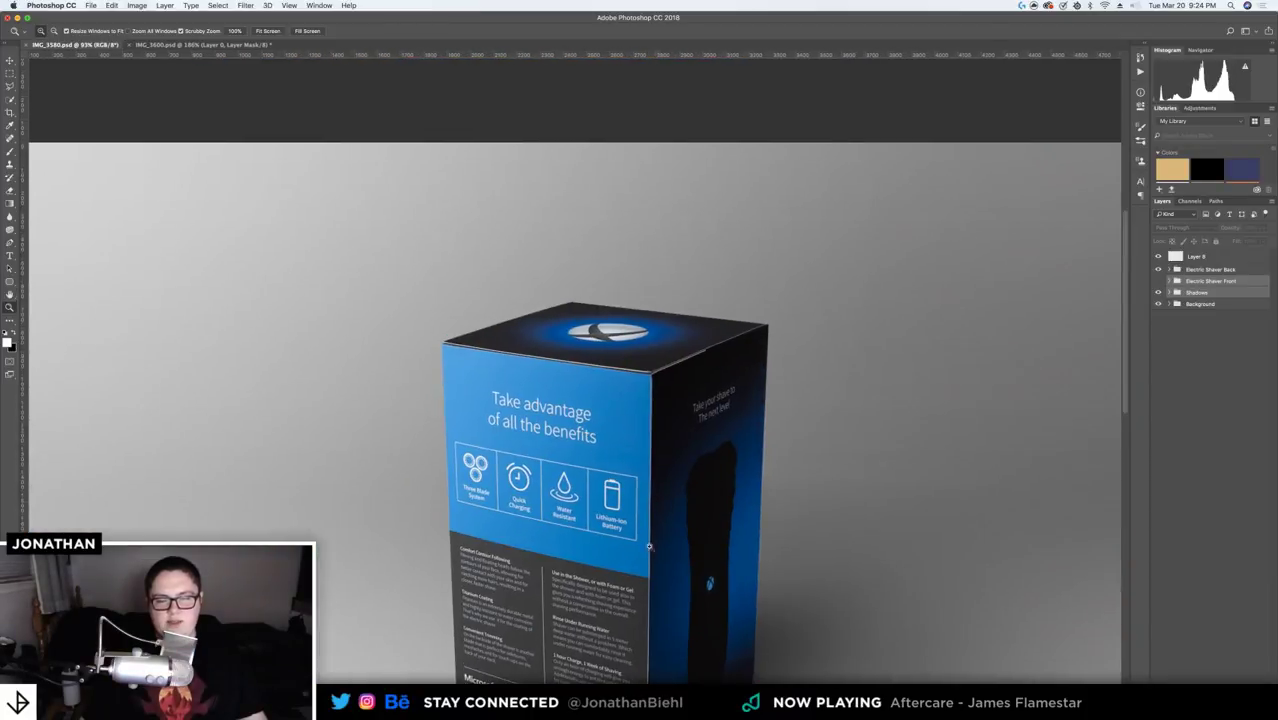
left_click(650, 565)
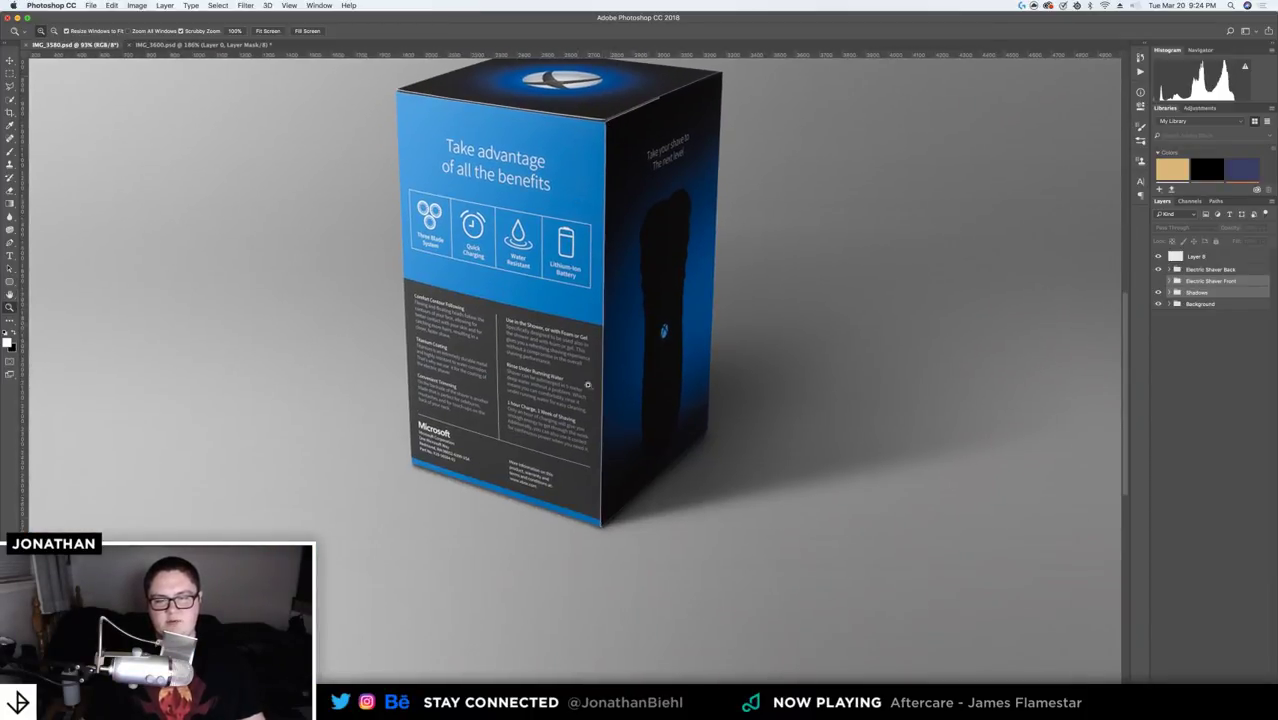
left_click(210, 45)
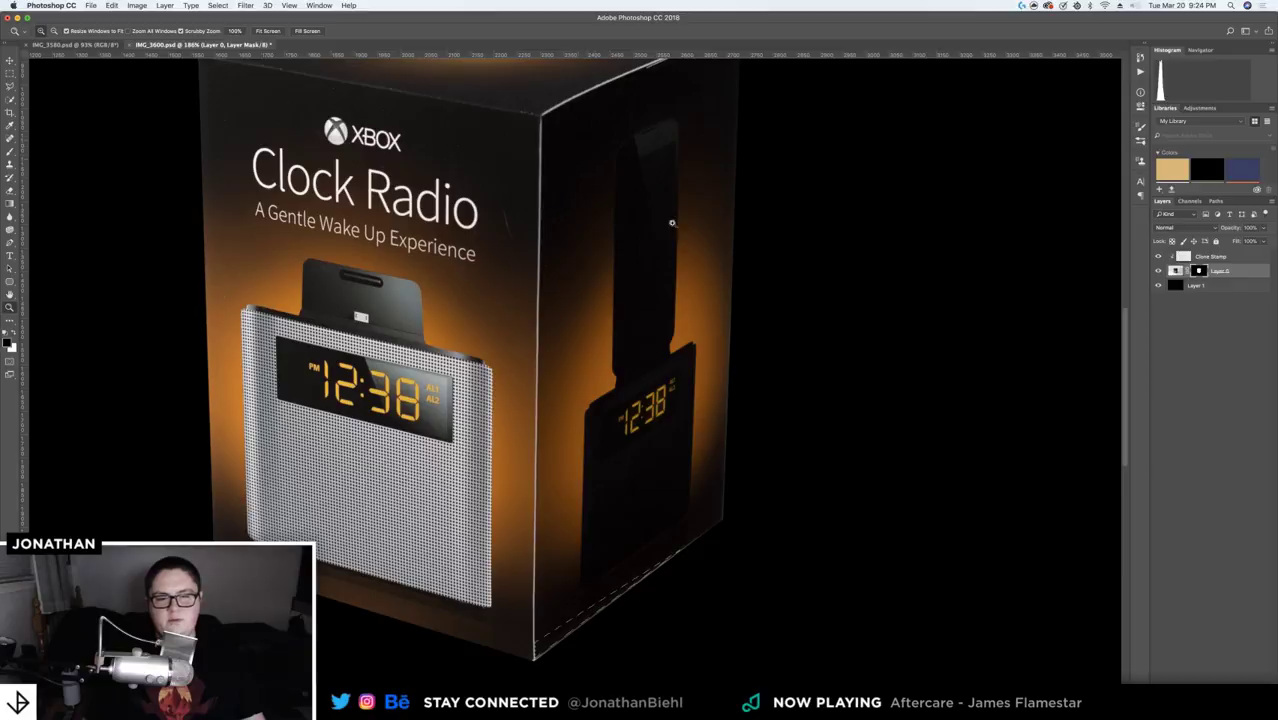
scroll(585, 619, "up", 6)
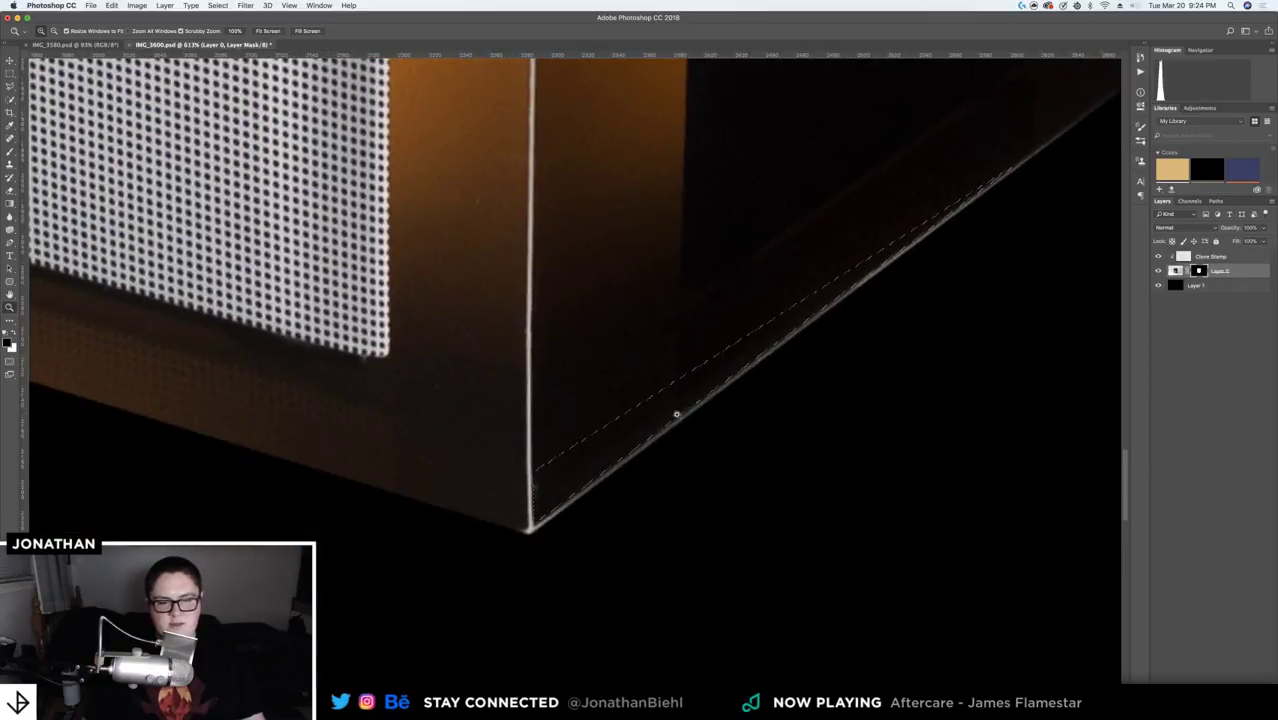
scroll(748, 419, "down", 4)
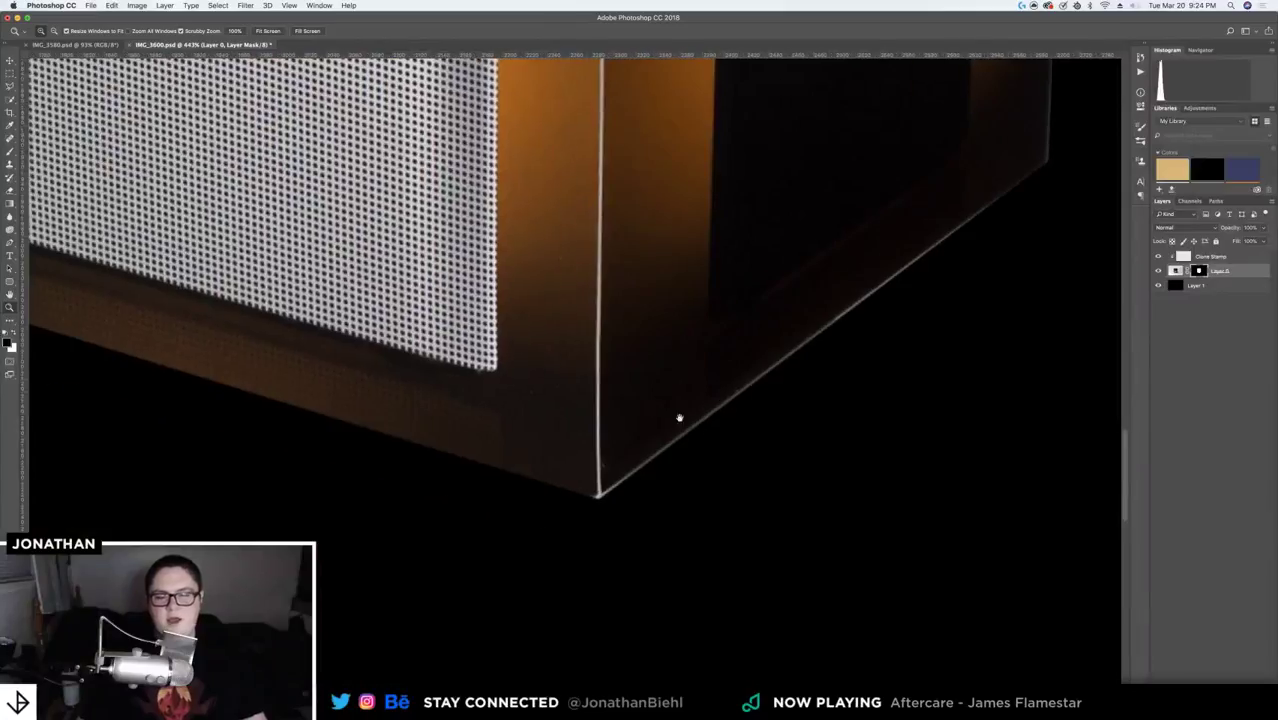
left_click_drag(679, 419, 493, 514)
key("i")
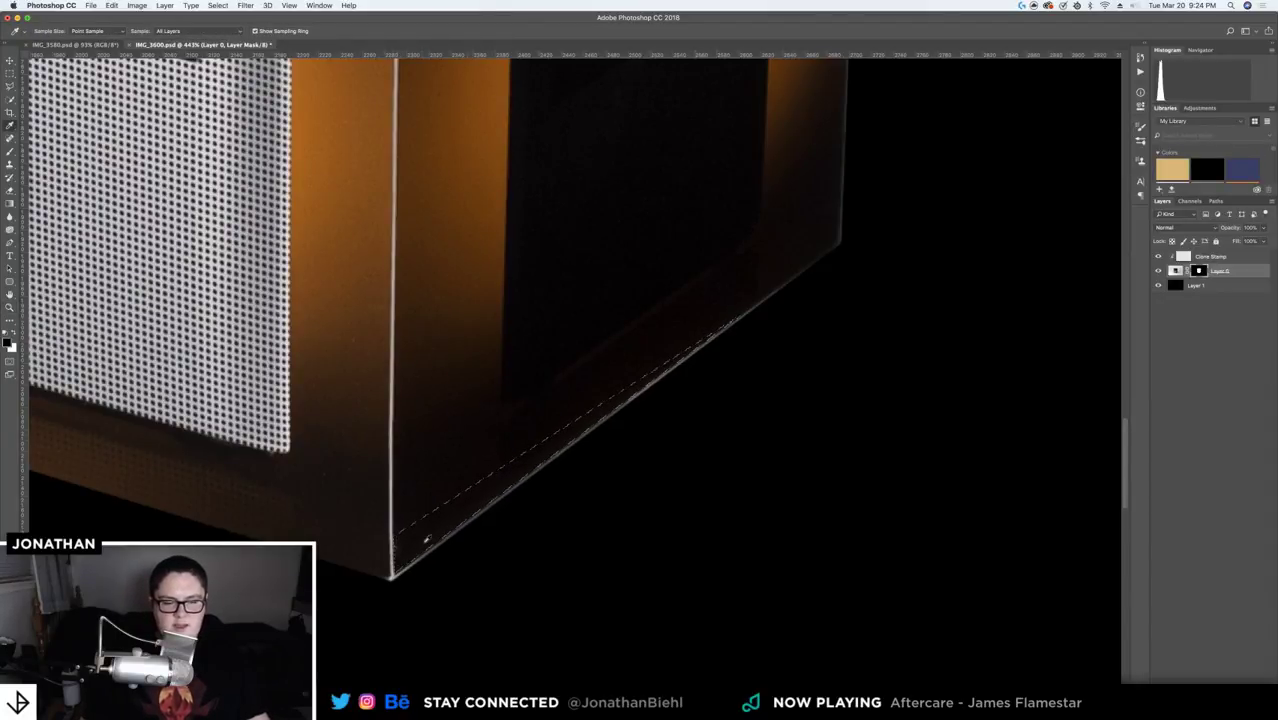
key("z")
left_click_drag(440, 510, 427, 532)
left_click(245, 5)
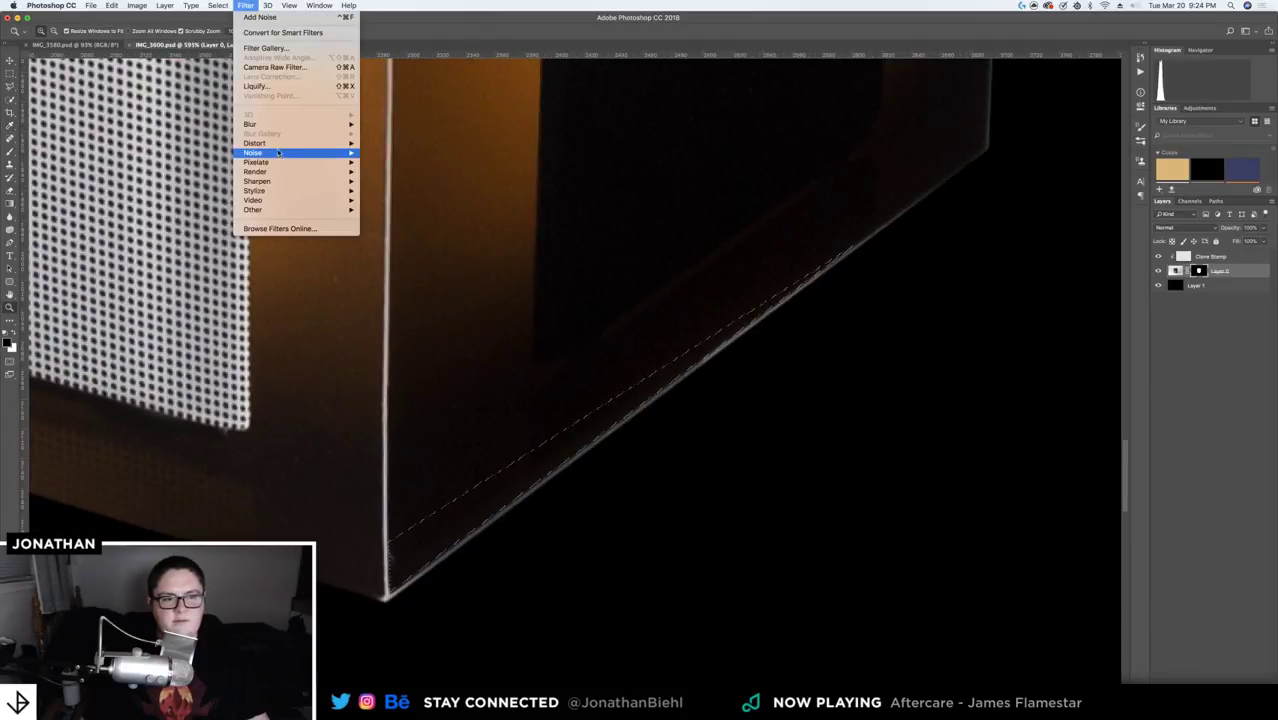
mouse_move(283, 153)
left_click(390, 152)
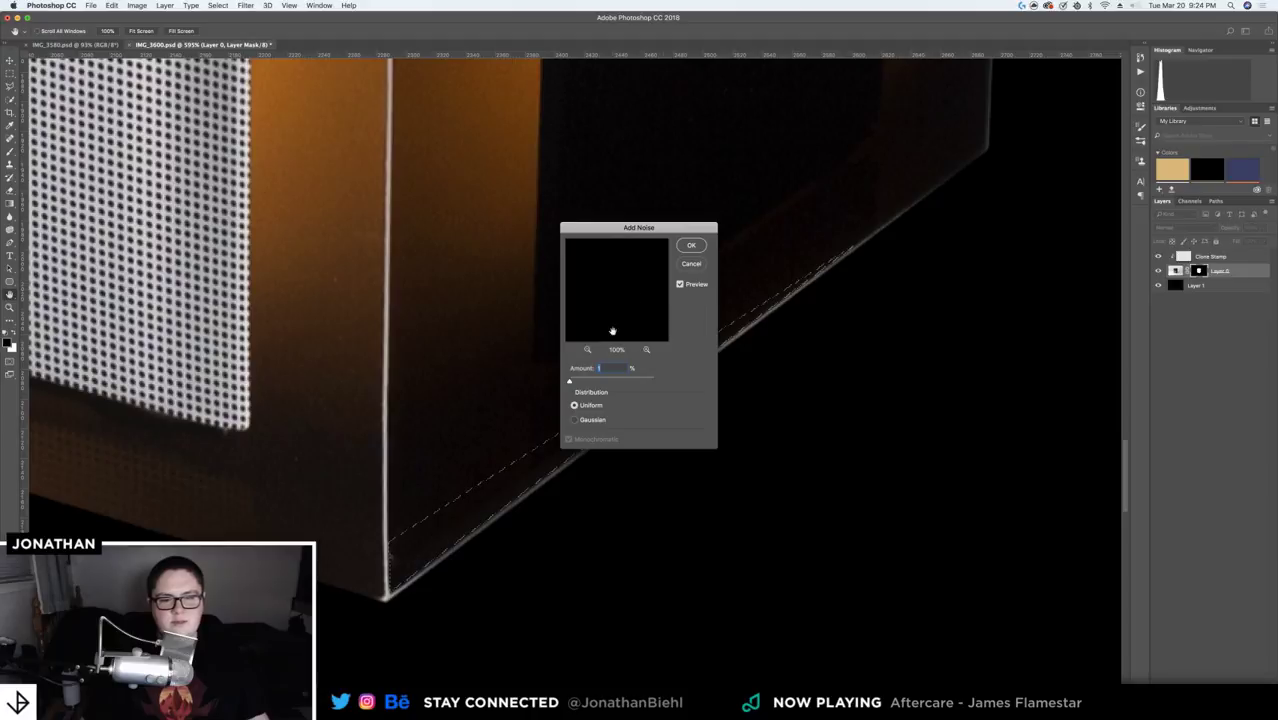
left_click(690, 264)
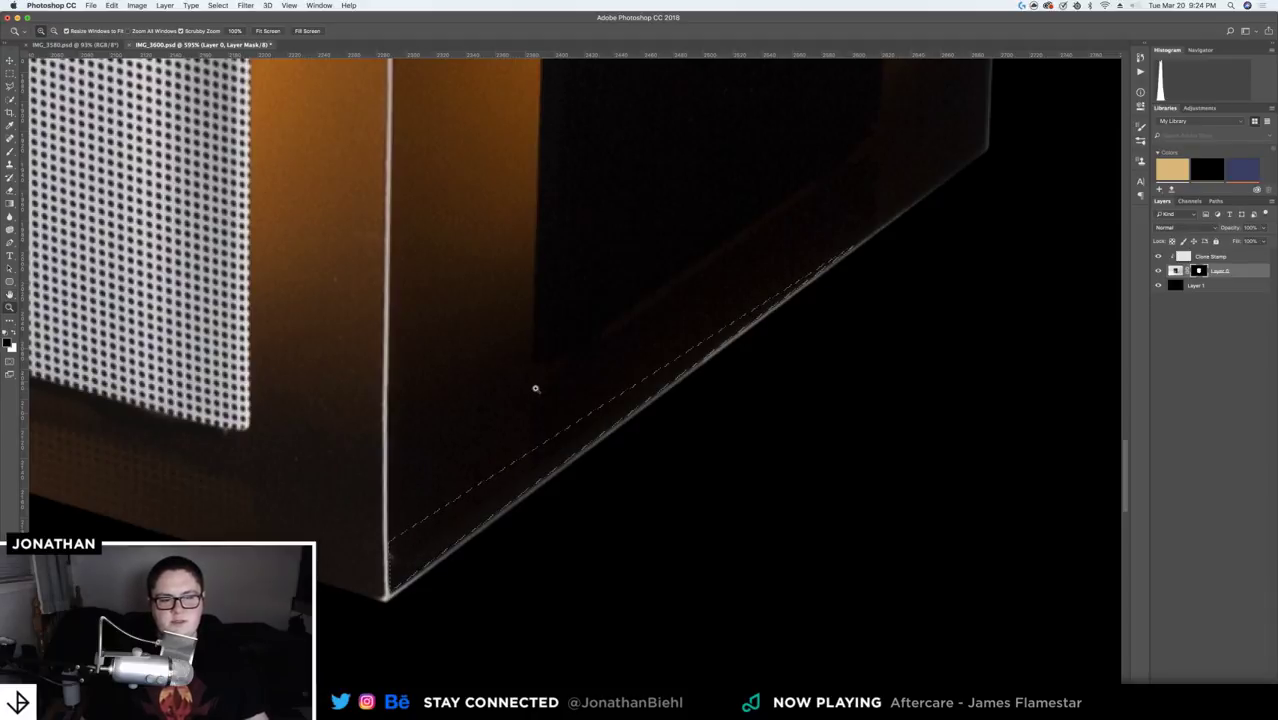
- Deselect the strip along the side's bottom edge and make the Clone Stamp layer active
left_click_drag(482, 340, 535, 351)
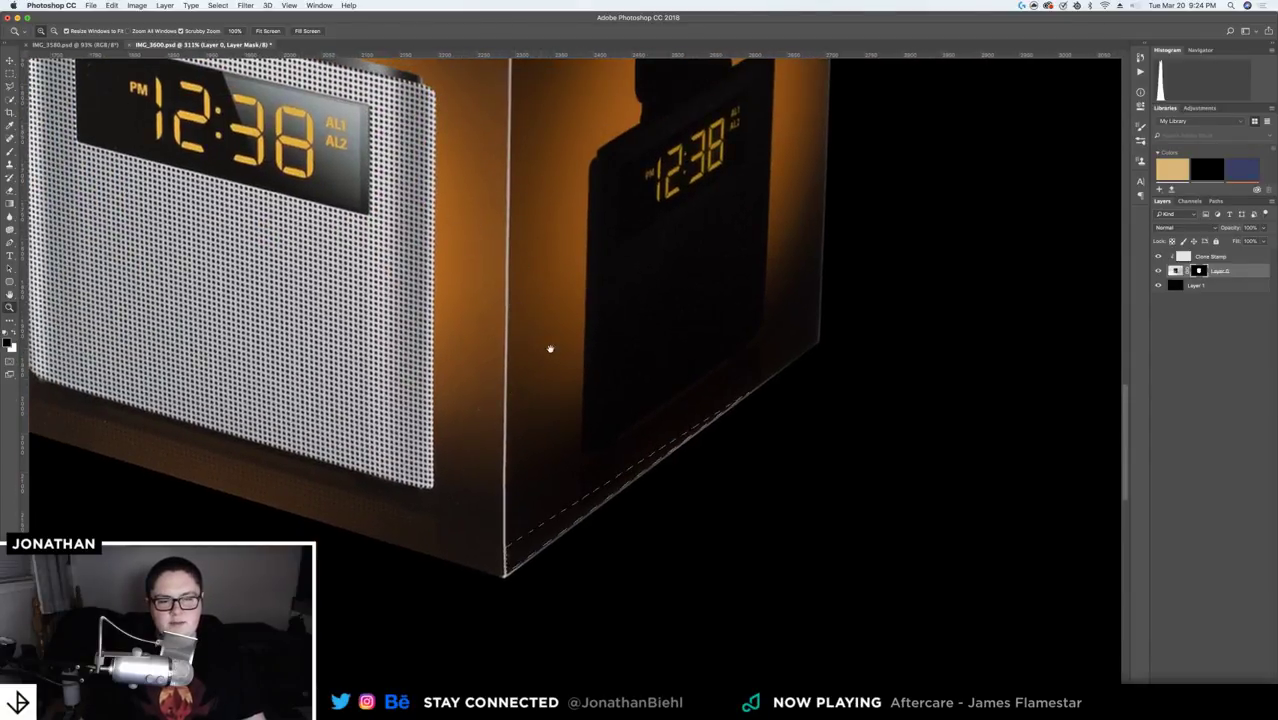
left_click_drag(499, 535, 553, 487)
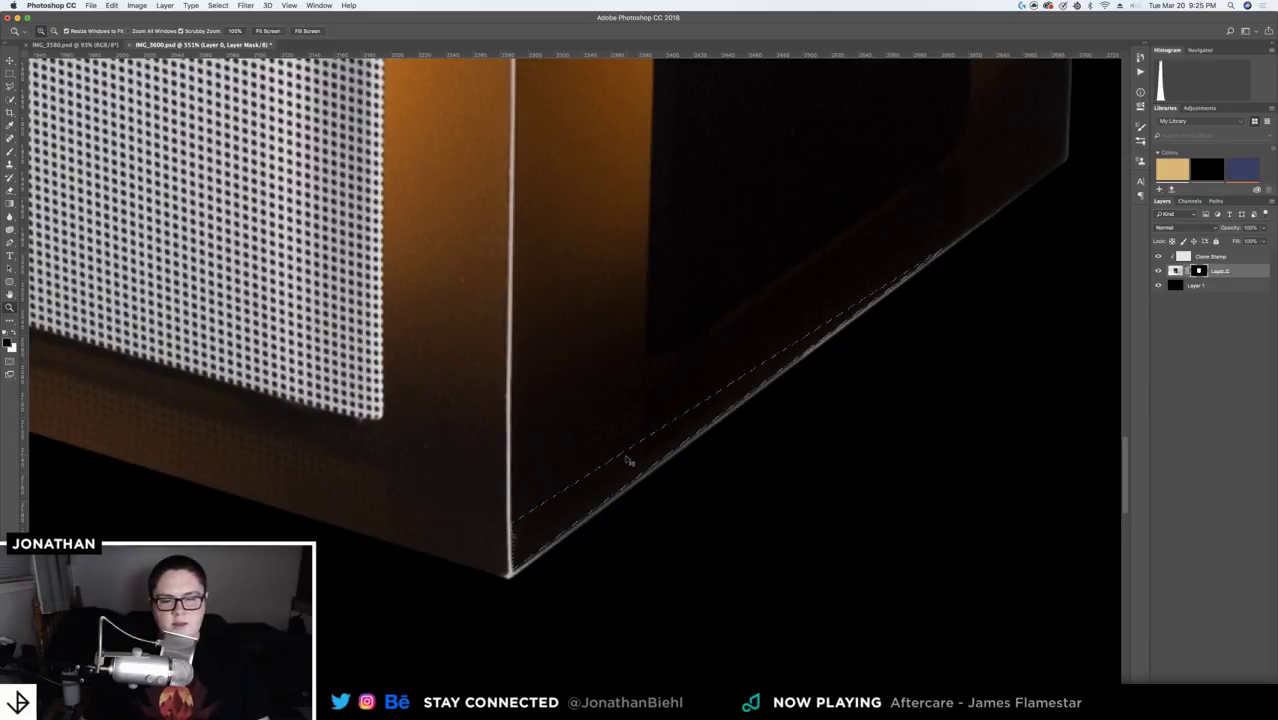
key("super+d")
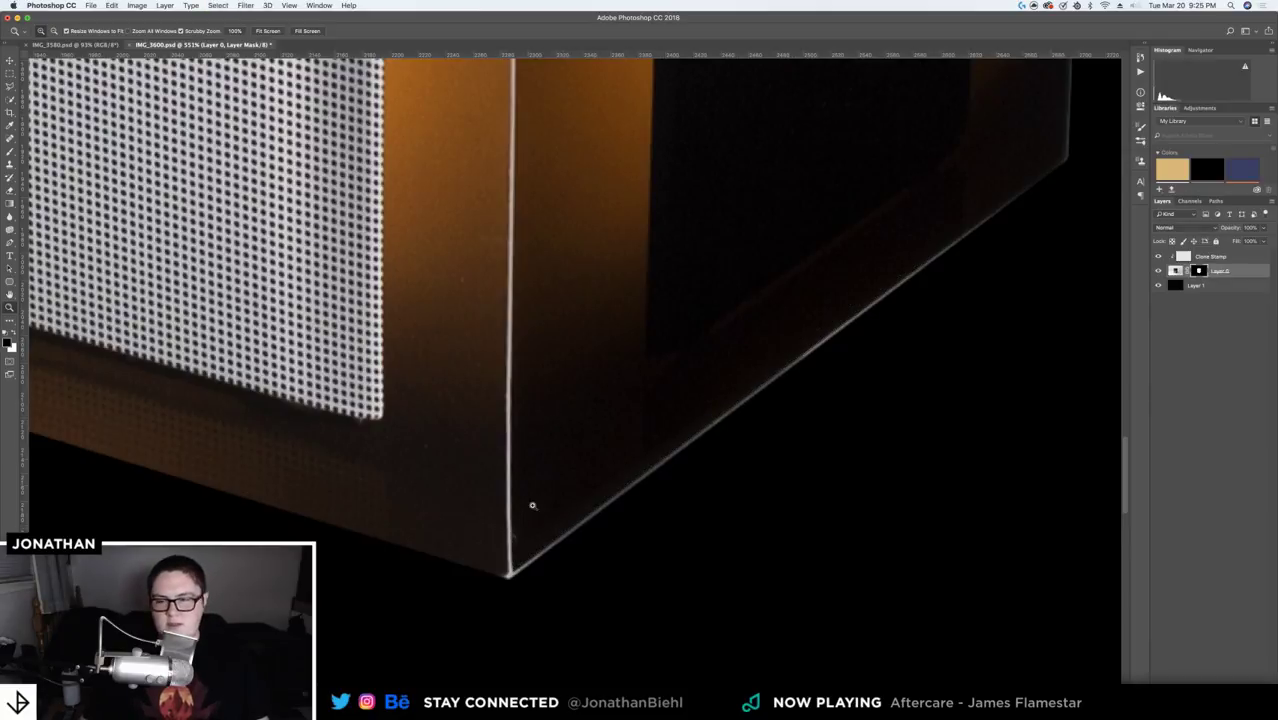
left_click(1221, 259)
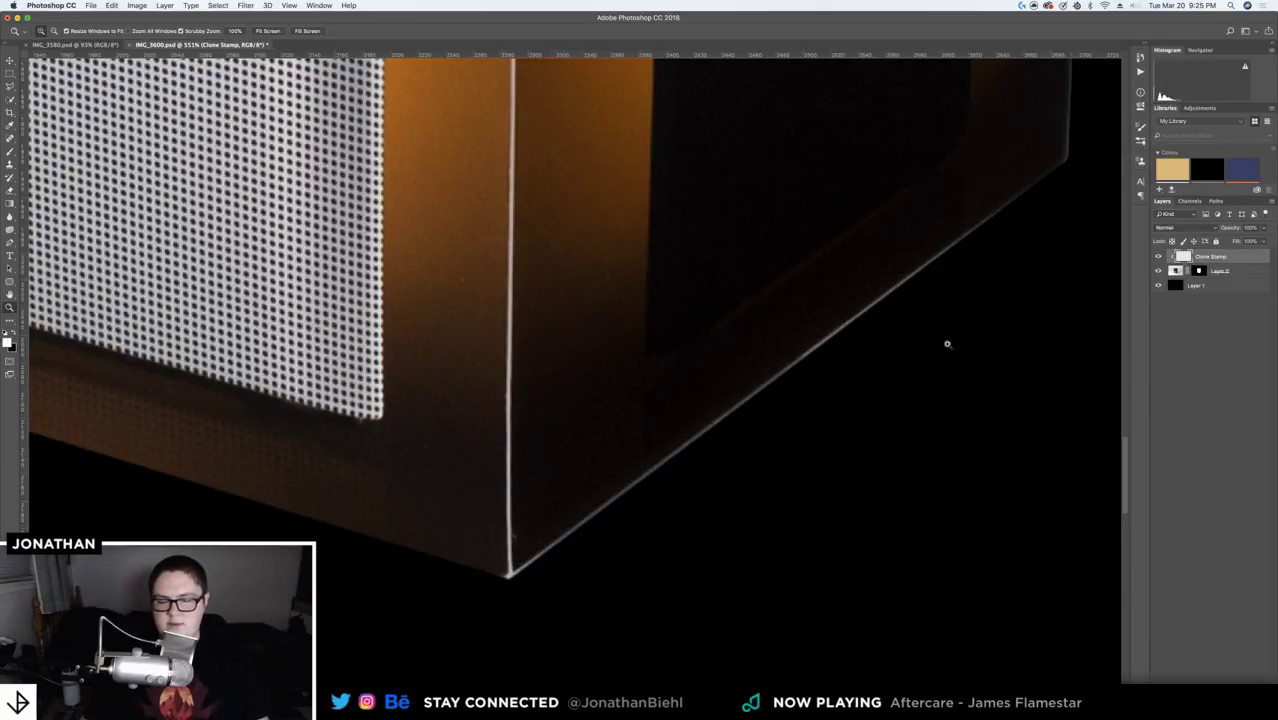
key("e")
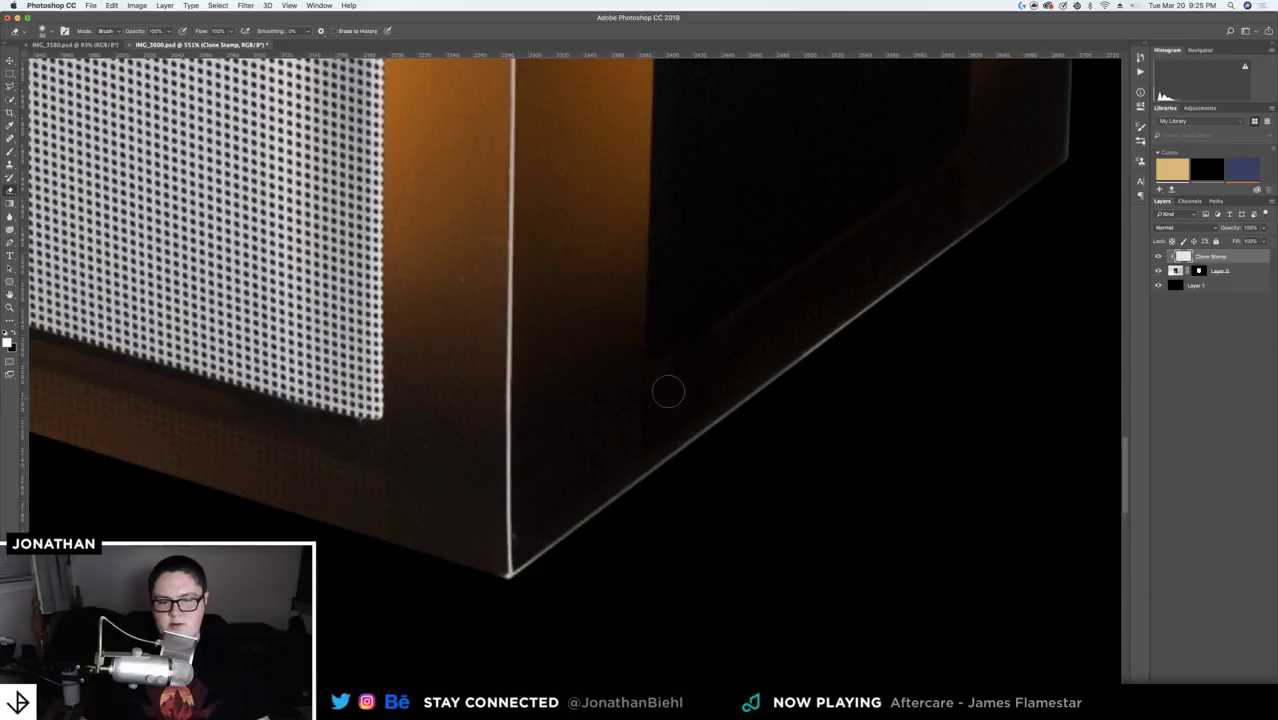
- Toggle the Clone Stamp layer's visibility to compare the front face's bottom edge with and without the retouching
key("z")
mouse_move(571, 522)
left_mouse_down()
mouse_move(608, 519)
mouse_move(590, 525)
left_mouse_up()
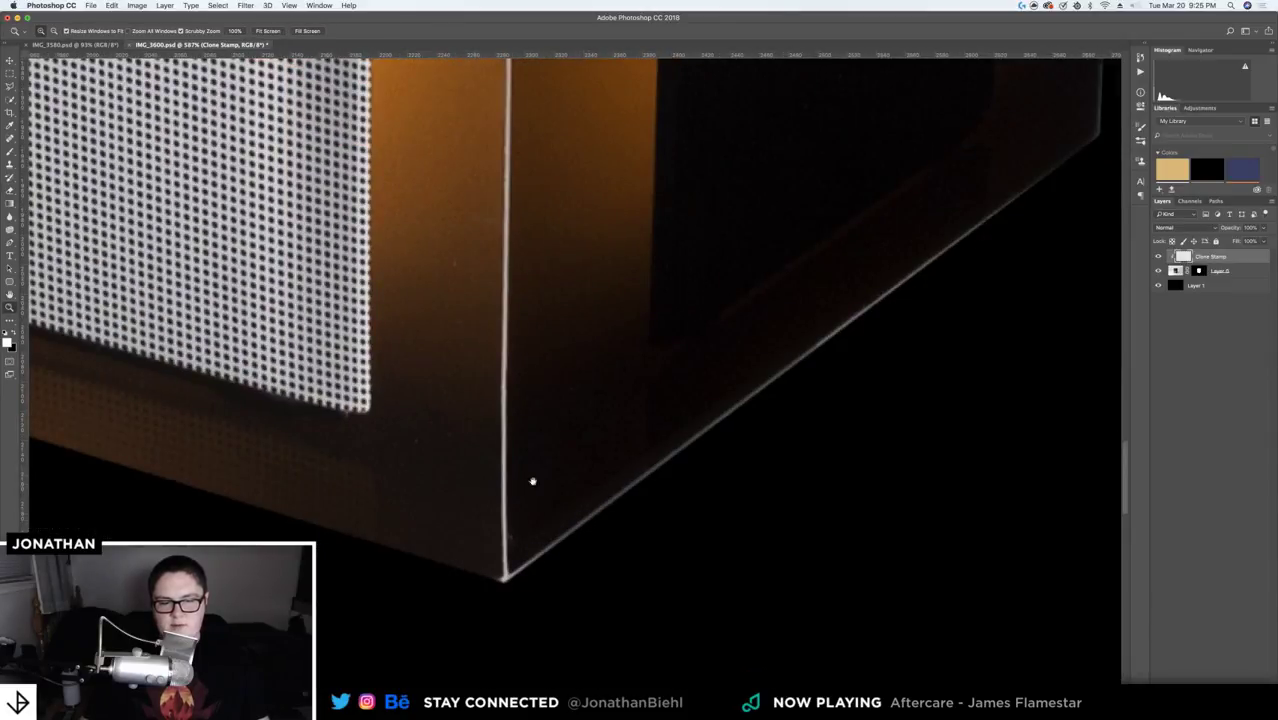
left_click_drag(533, 481, 1070, 382)
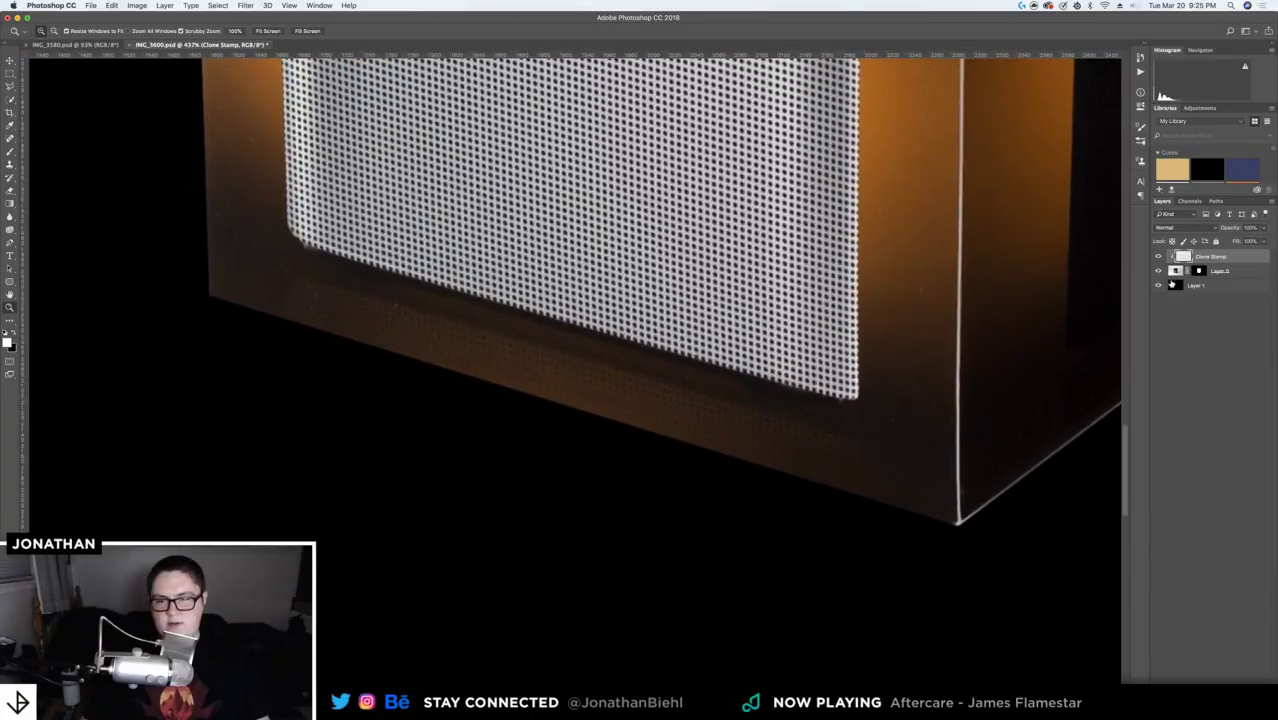
left_click(1160, 257)
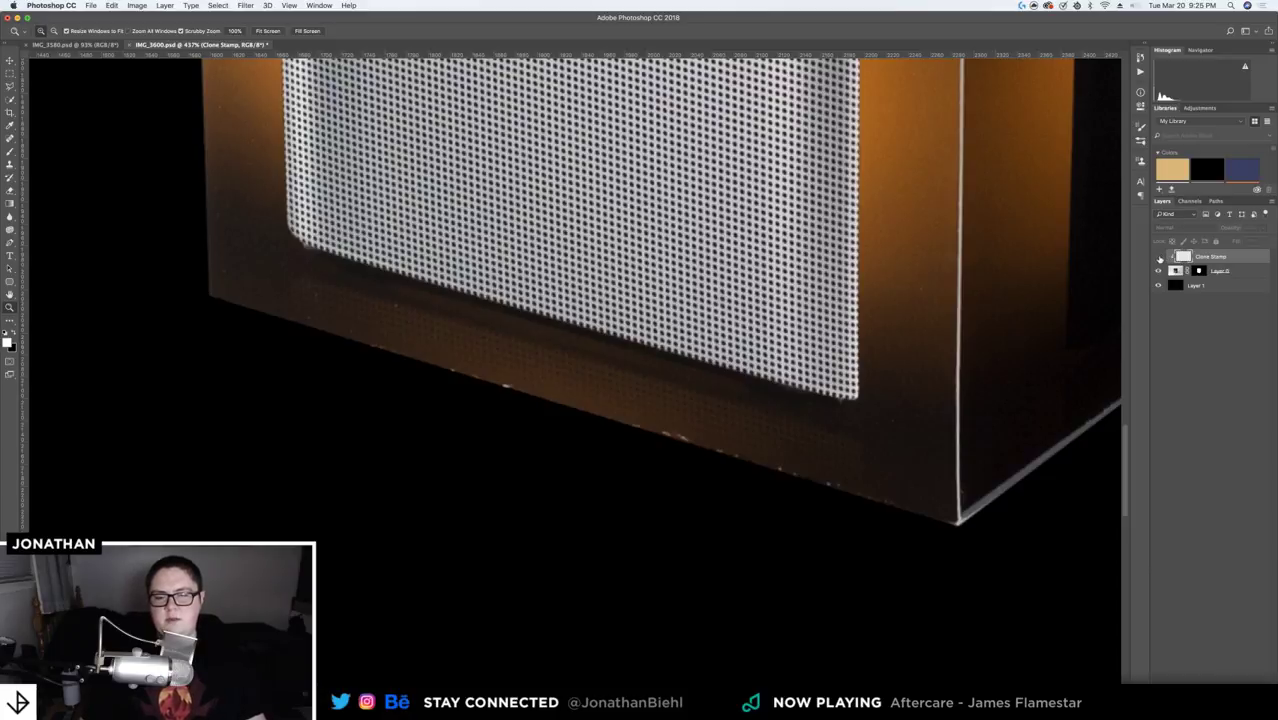
left_click(1160, 258)
left_click(1160, 258)
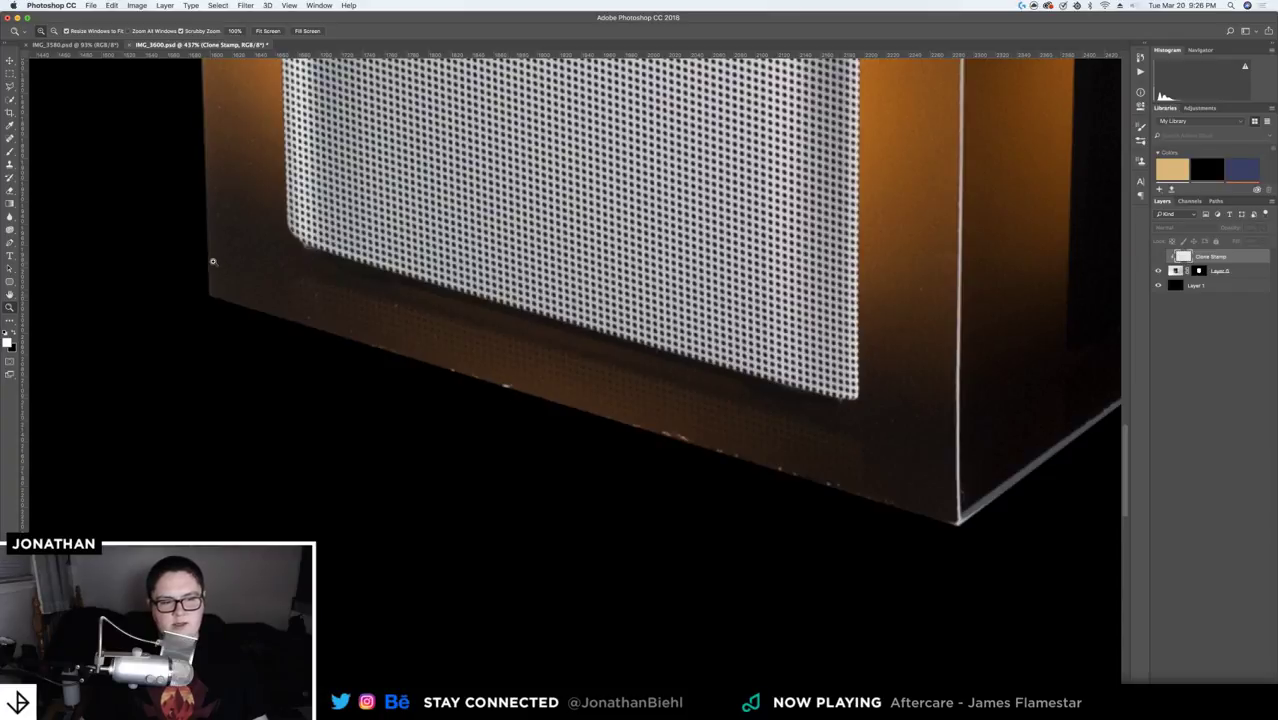
key("l")
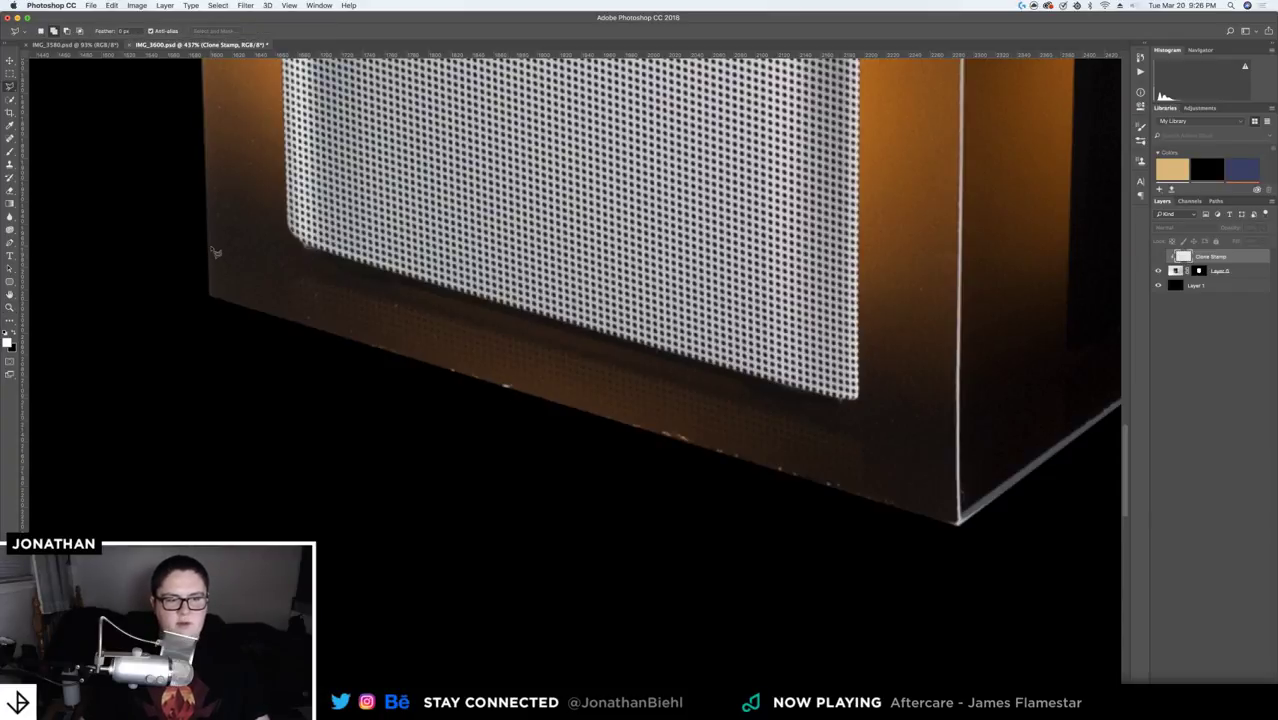
left_click(212, 249)
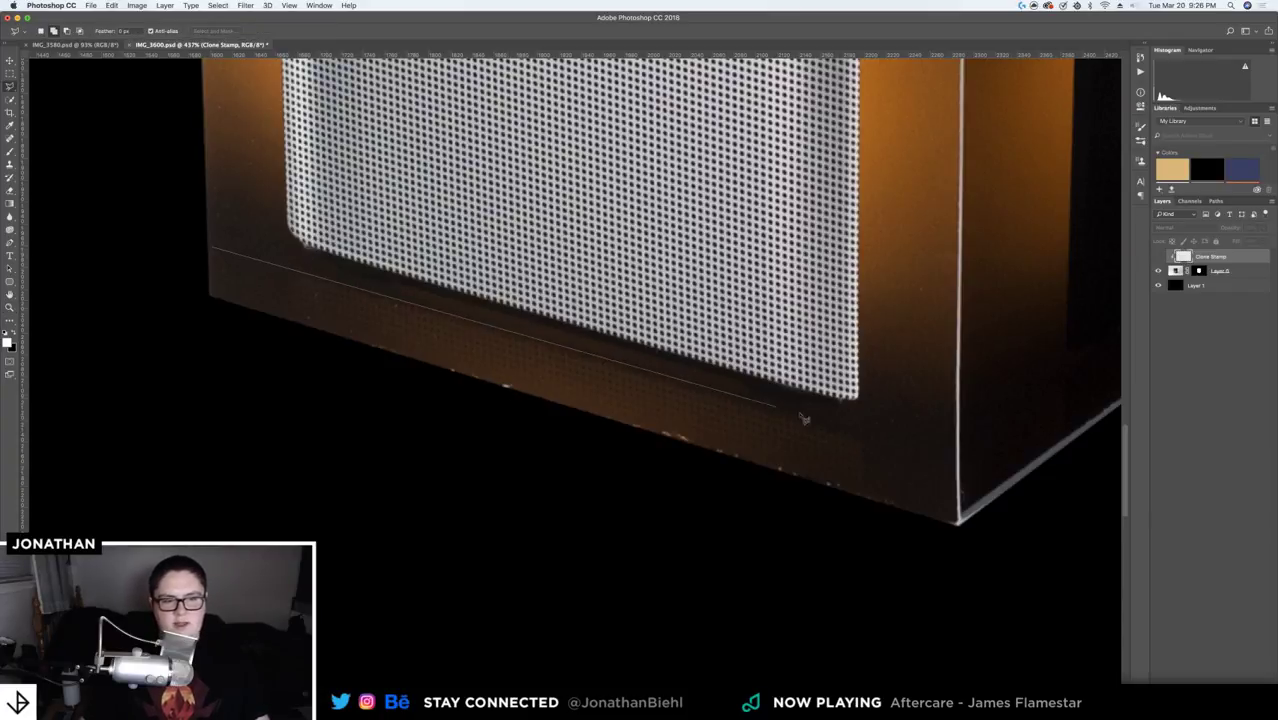
left_click(956, 461)
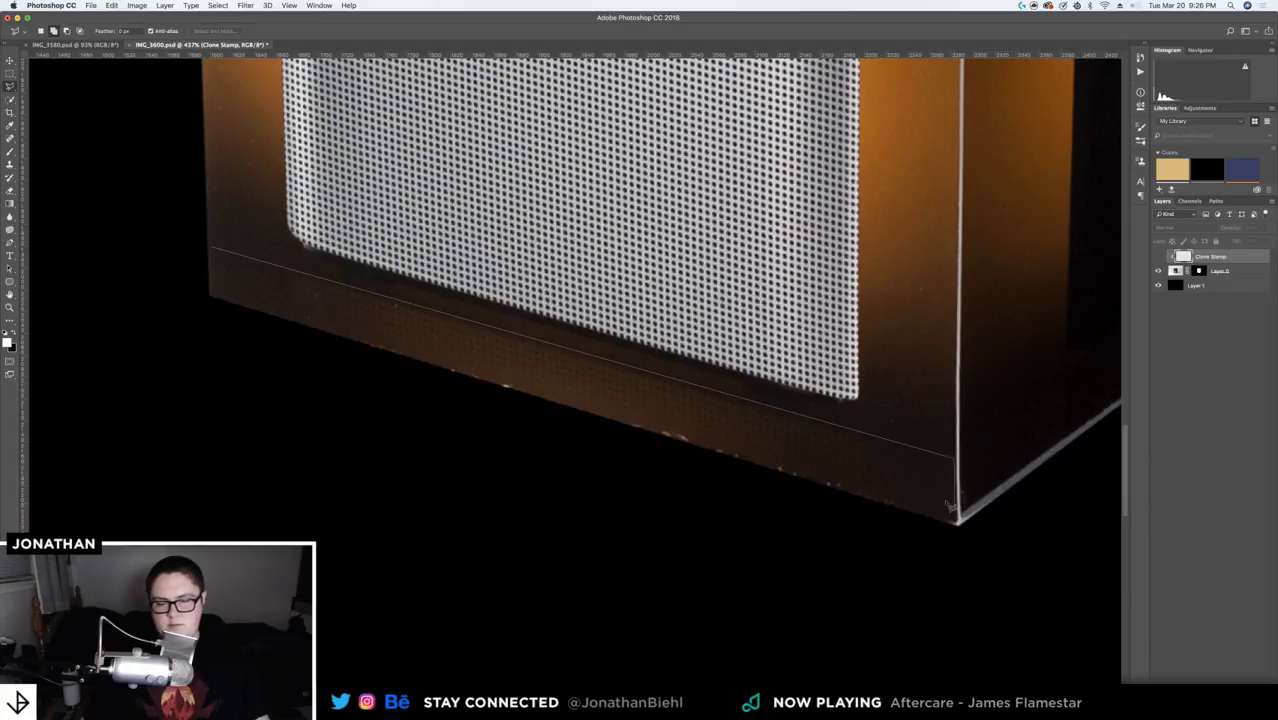
left_click(954, 503)
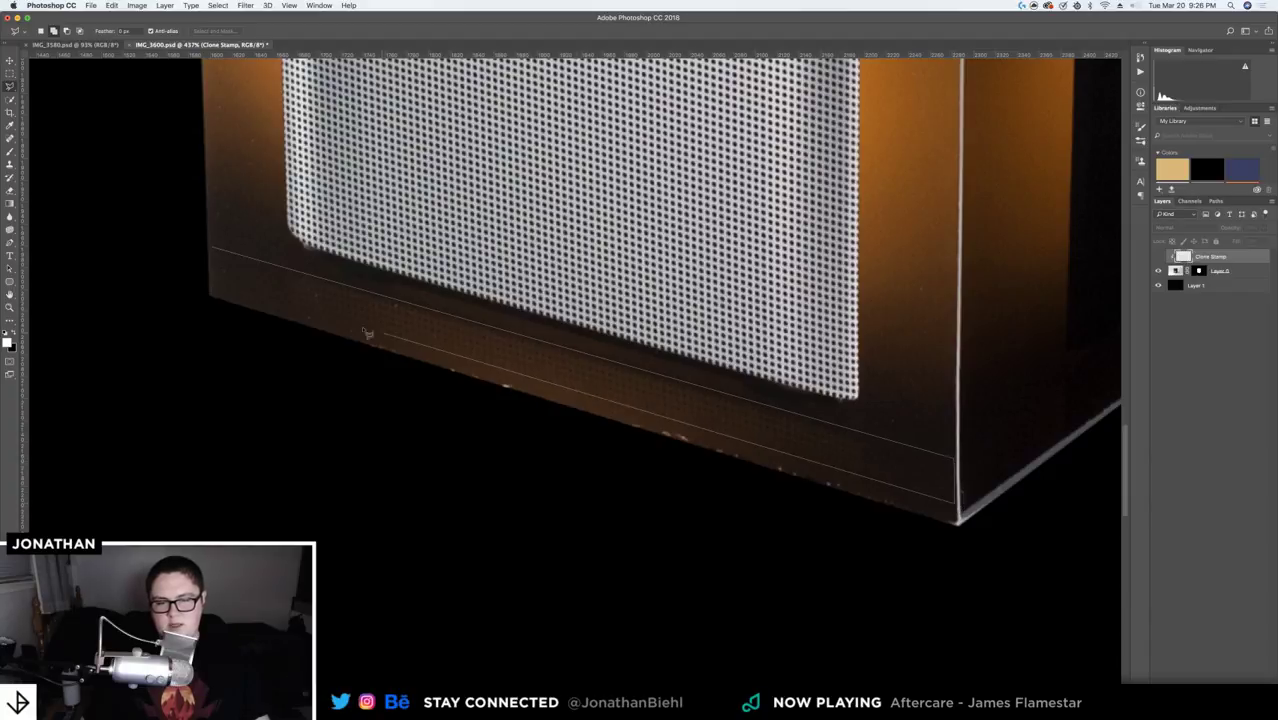
left_click(214, 289)
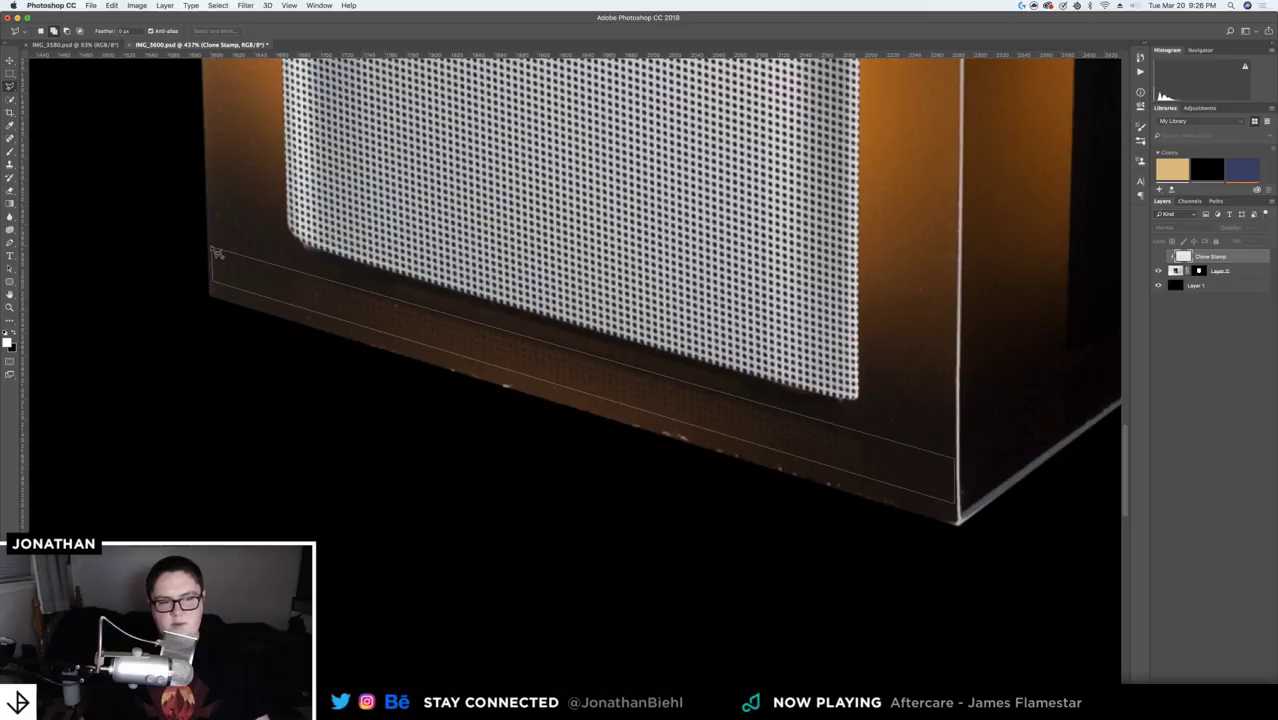
left_click(213, 250)
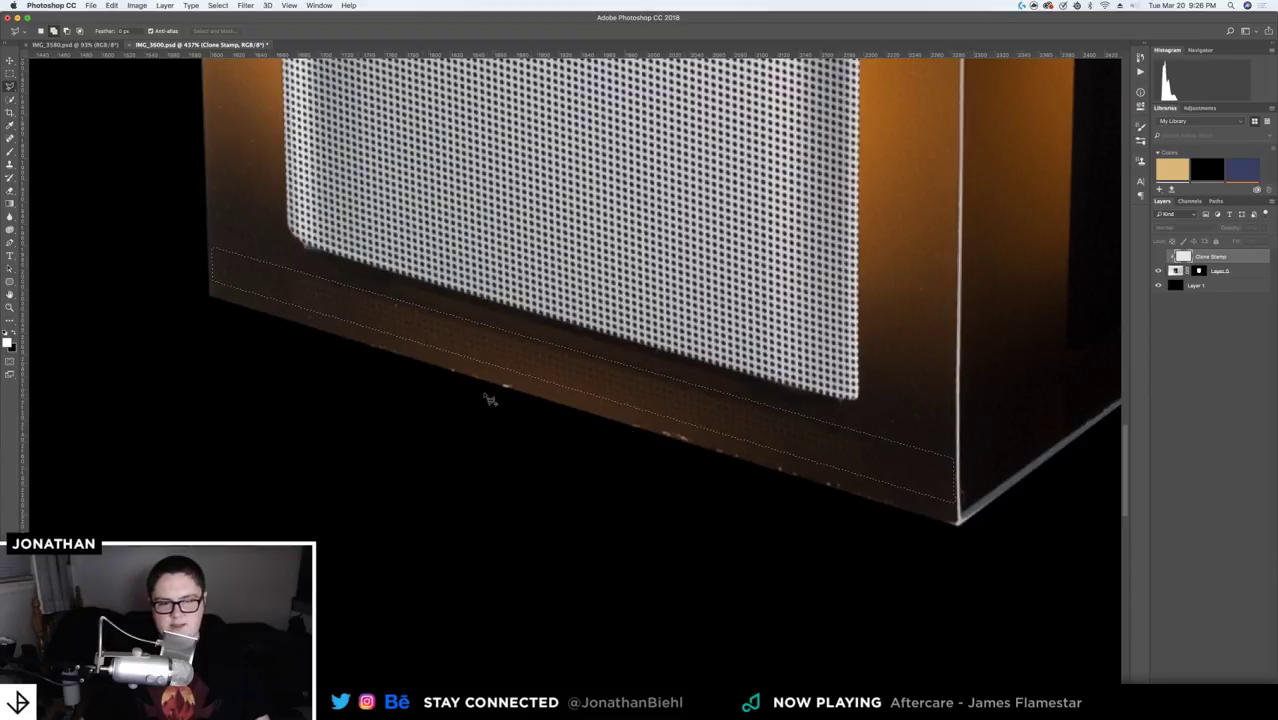
key("ctrl+d")
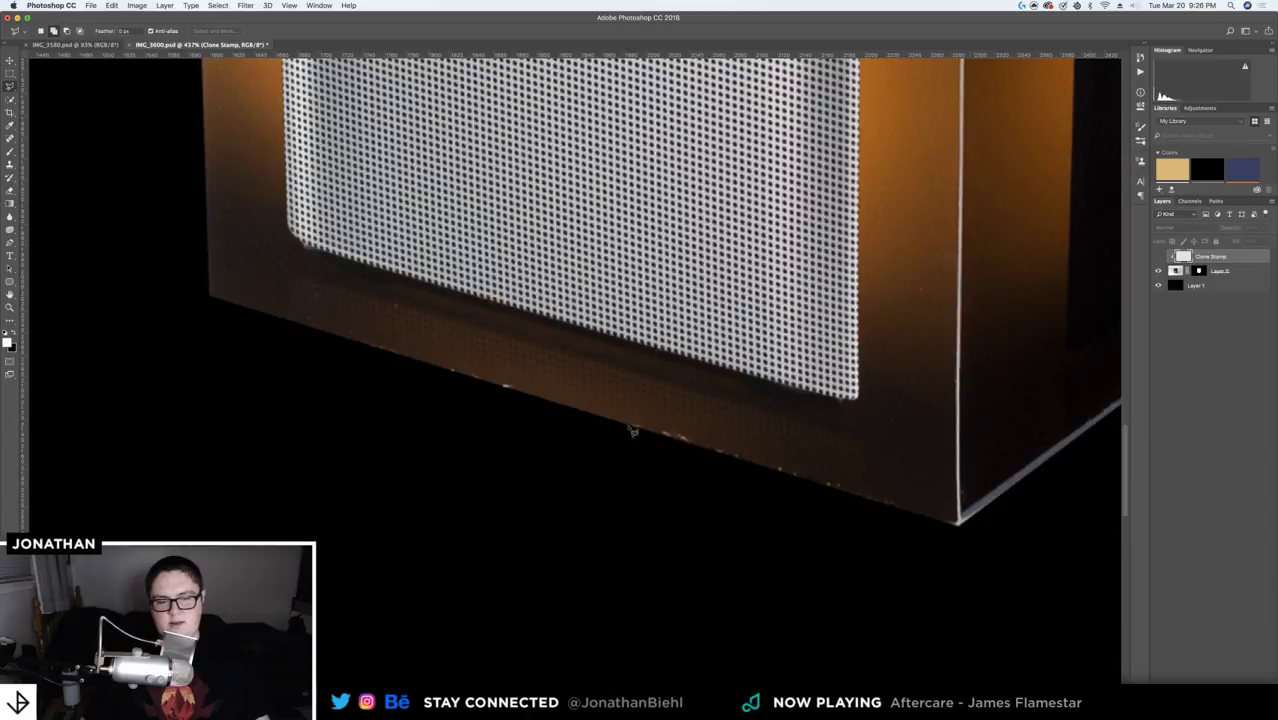
- Recheck the bottom edge with the Clone Stamp layer shown and hidden, leave the layer shown and view the whole box
left_click(1158, 257)
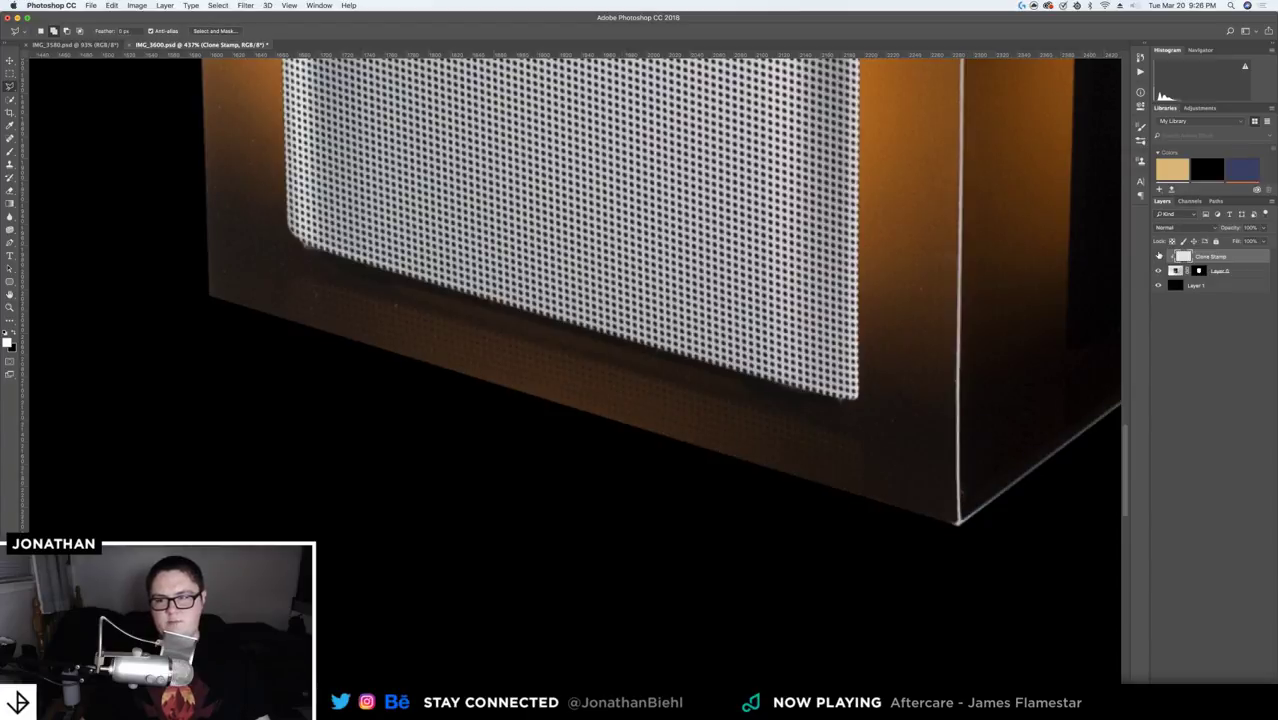
left_click(1159, 257)
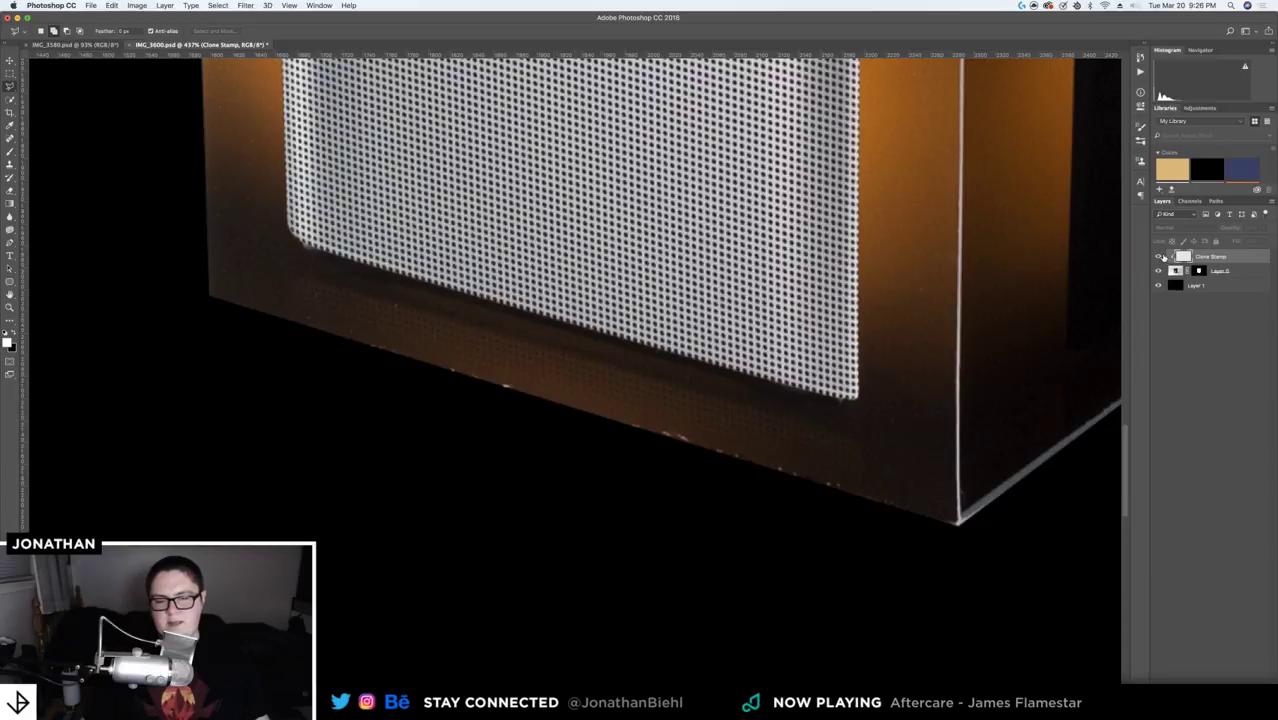
left_click(1159, 257)
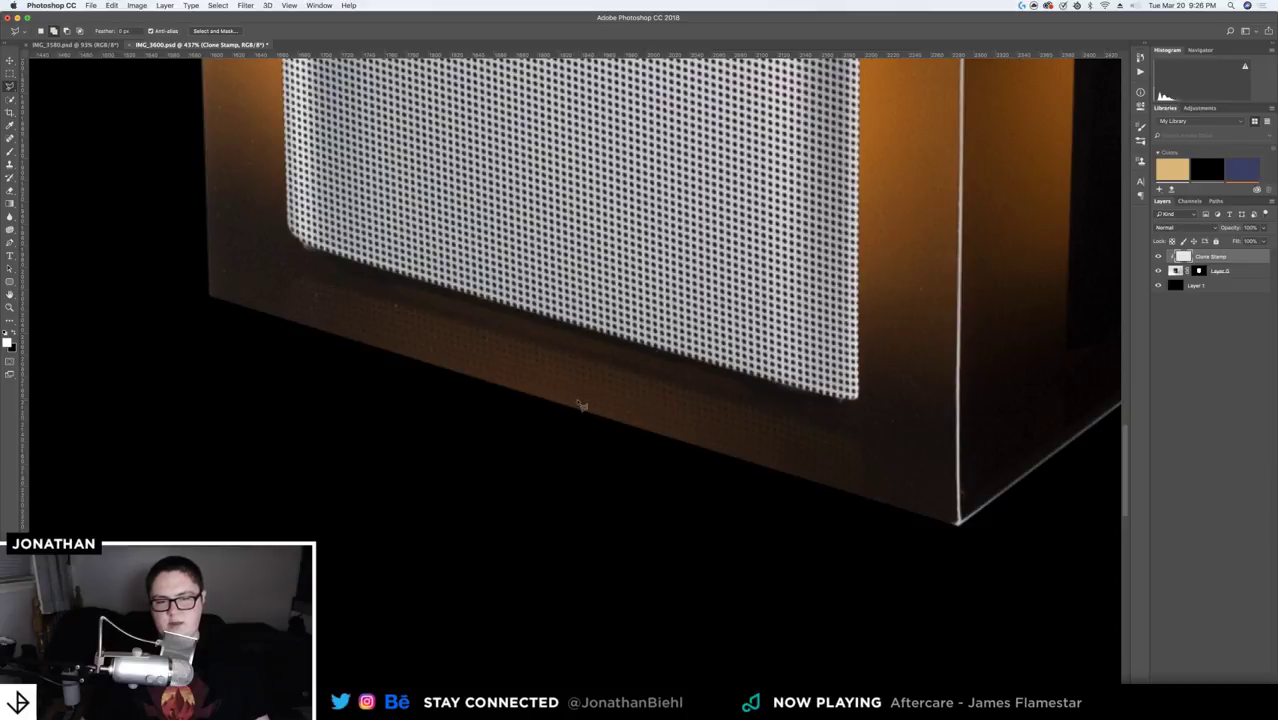
key("z")
left_click(553, 380, "alt")
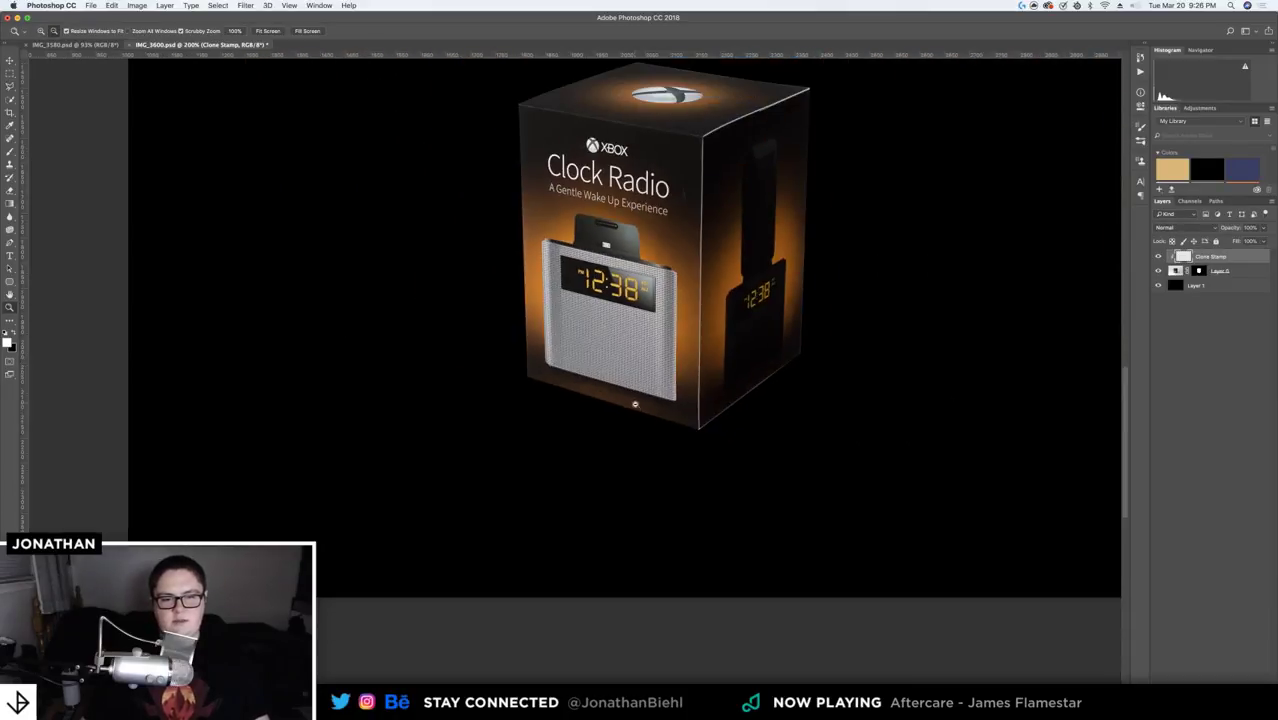
key("super+0")
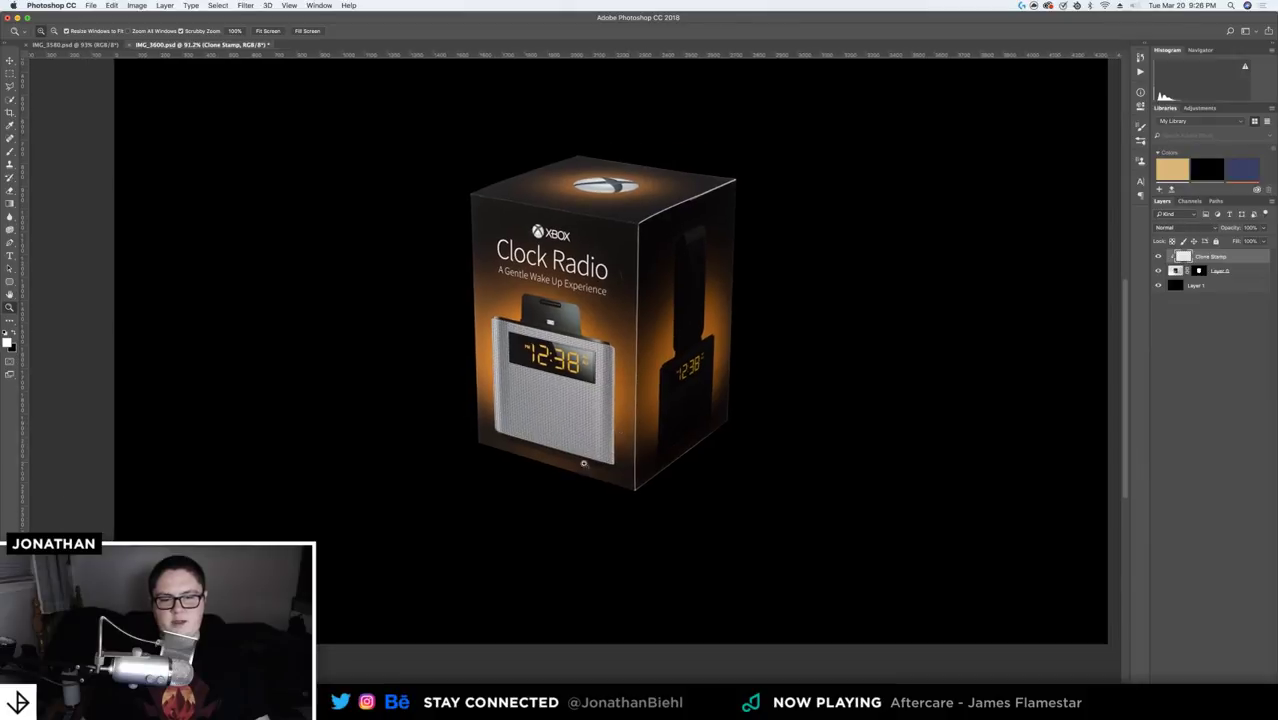
left_click_drag(562, 463, 628, 451)
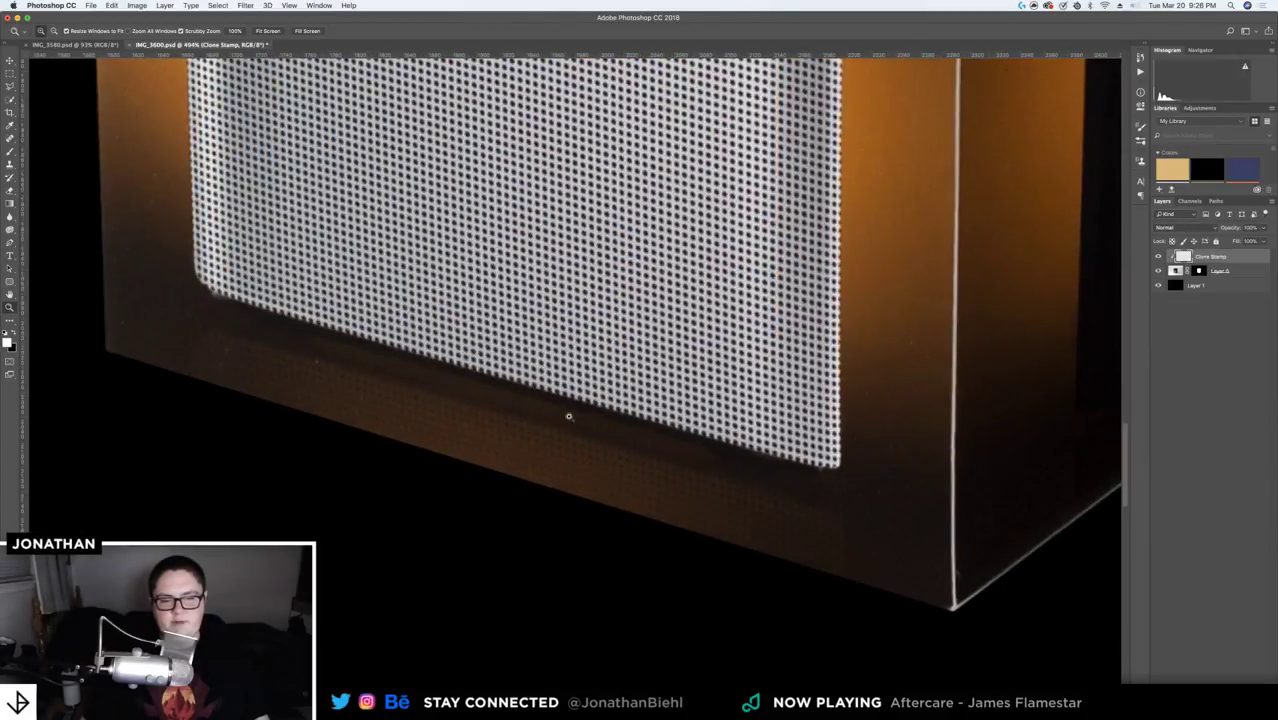
key("super+1")
double_click(10, 294)
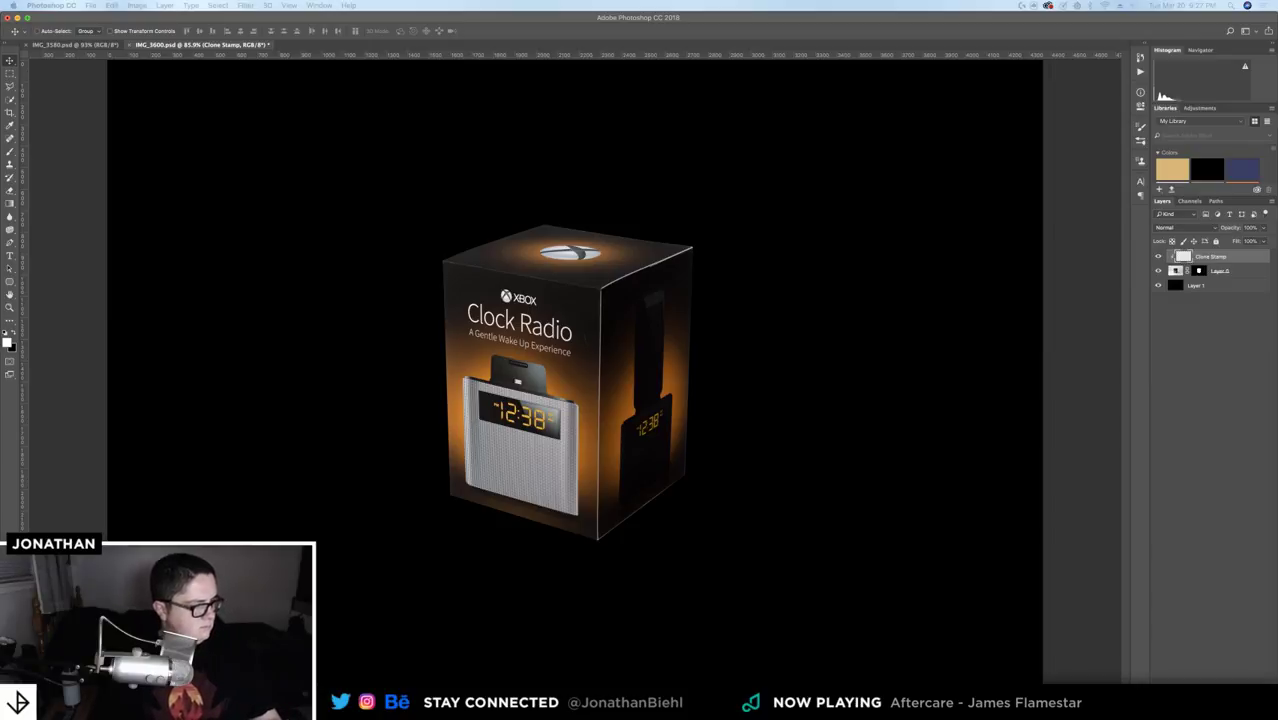
- Examine the Clock Radio box's front face, vertical edge, bottom corner and top edges up close for remaining scratches and flaws
left_click(566, 310)
key("z")
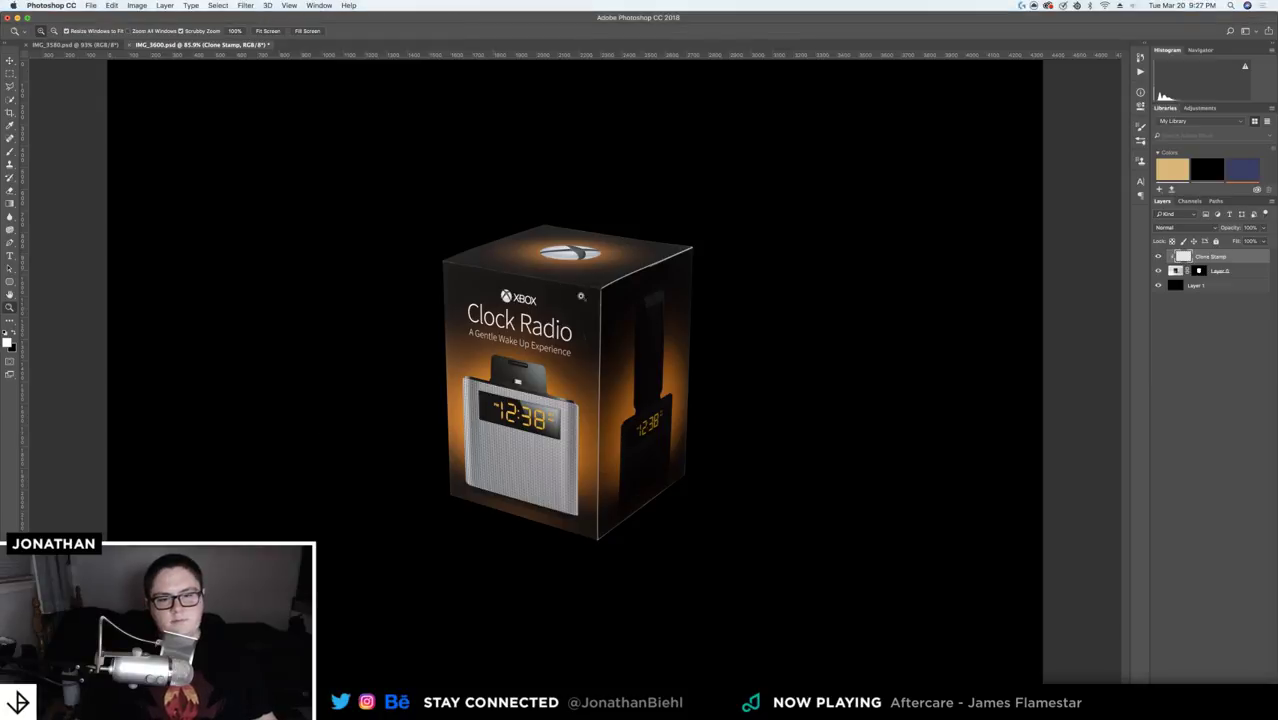
left_click(627, 307)
key("v")
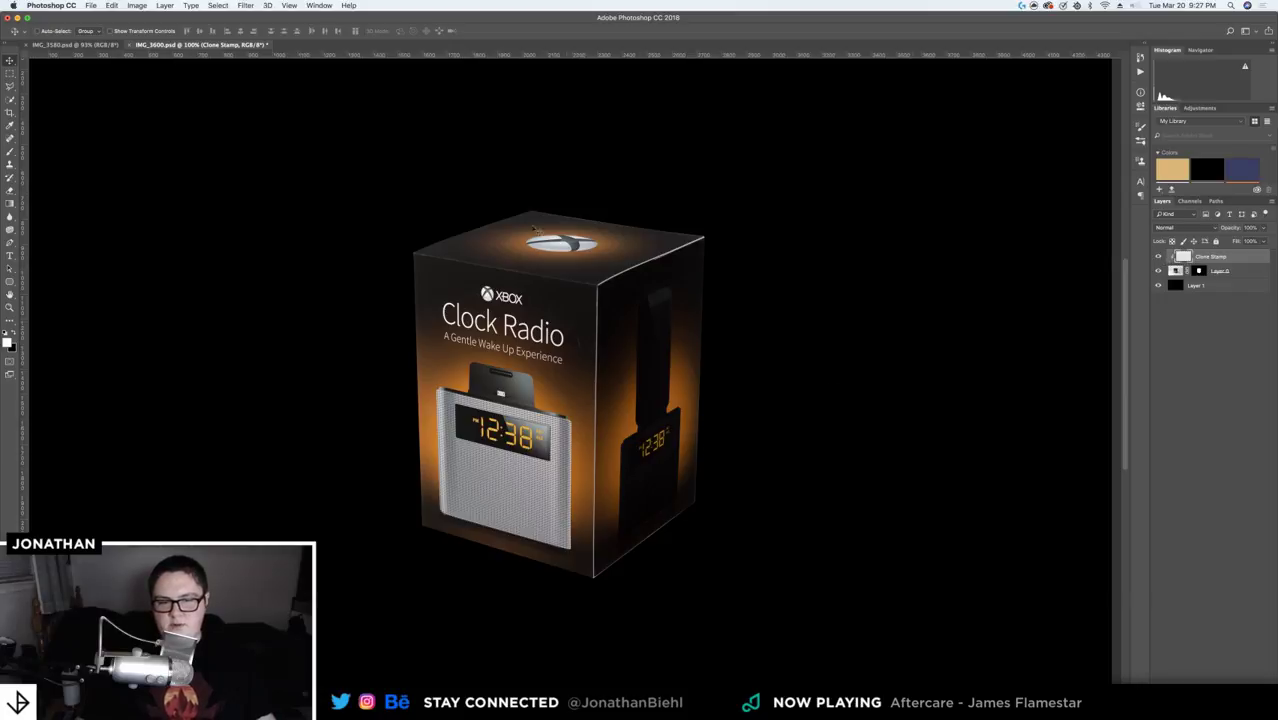
key("z")
left_click(587, 299)
left_click_drag(587, 299, 596, 345)
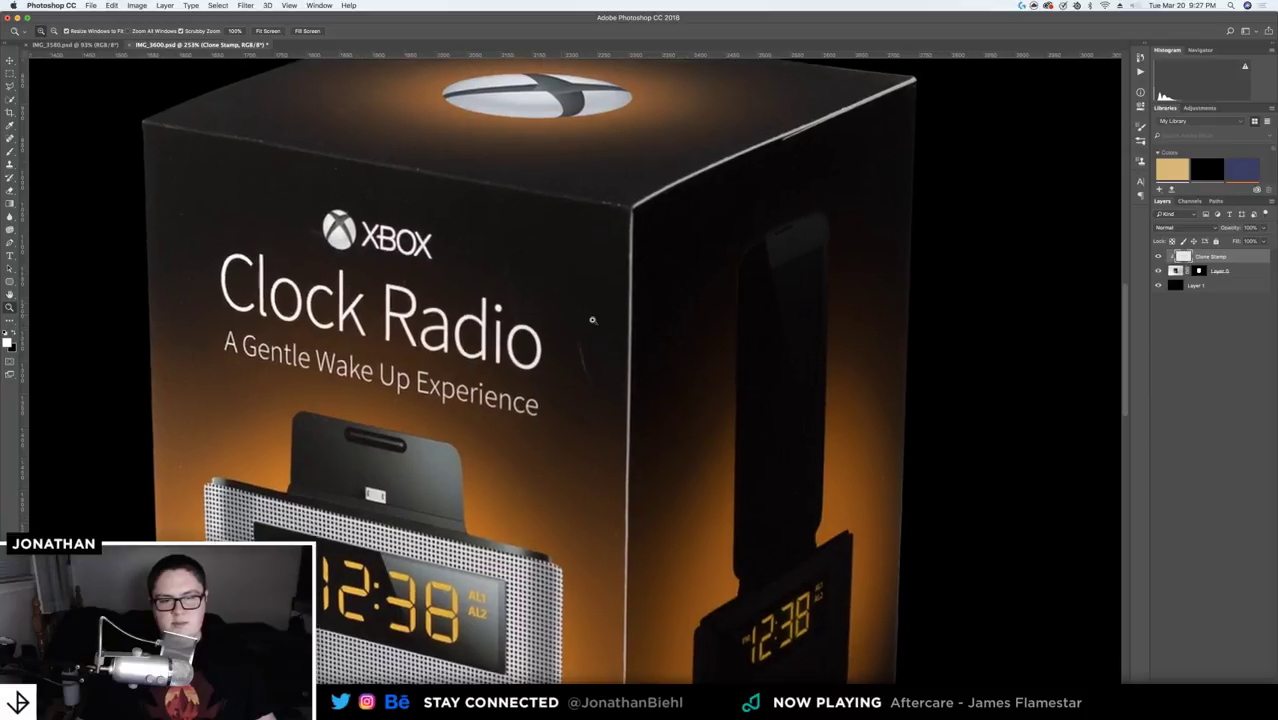
left_click(592, 349)
scroll(563, 357, "down", 3)
scroll(579, 348, "down", 5)
scroll(596, 379, "up", 1)
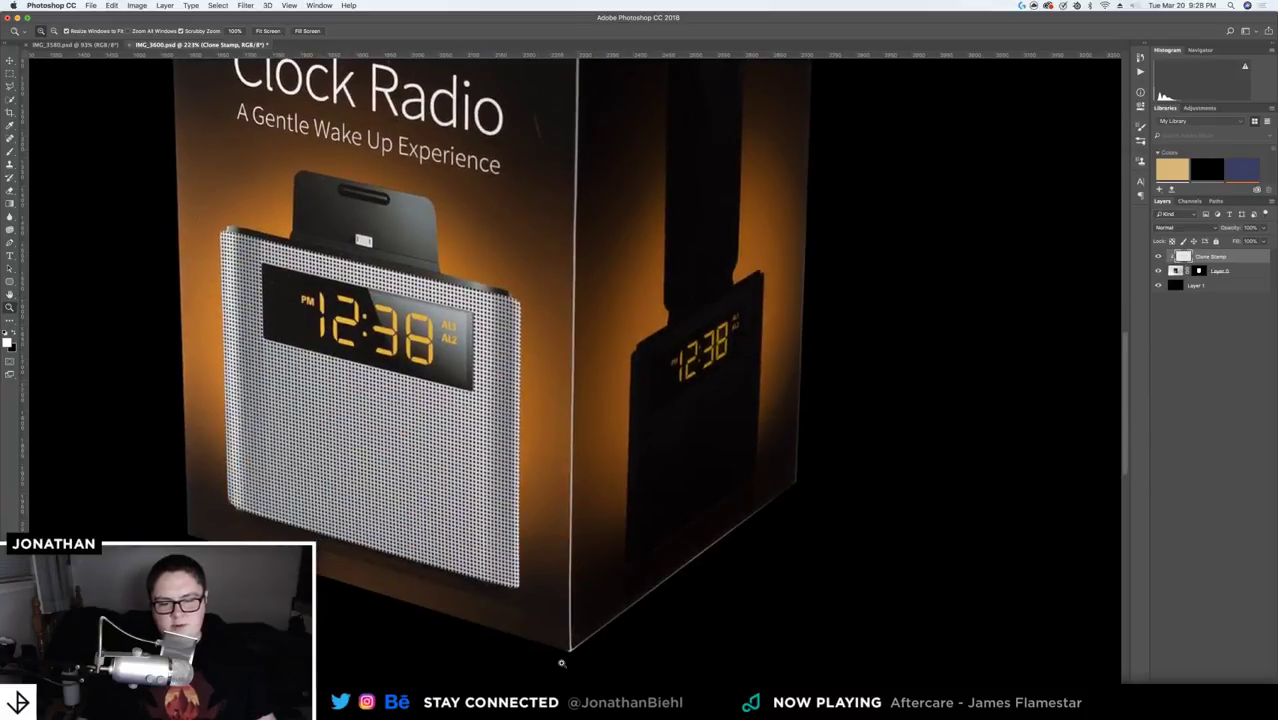
scroll(595, 210, "down", 3)
scroll(612, 230, "right", 2)
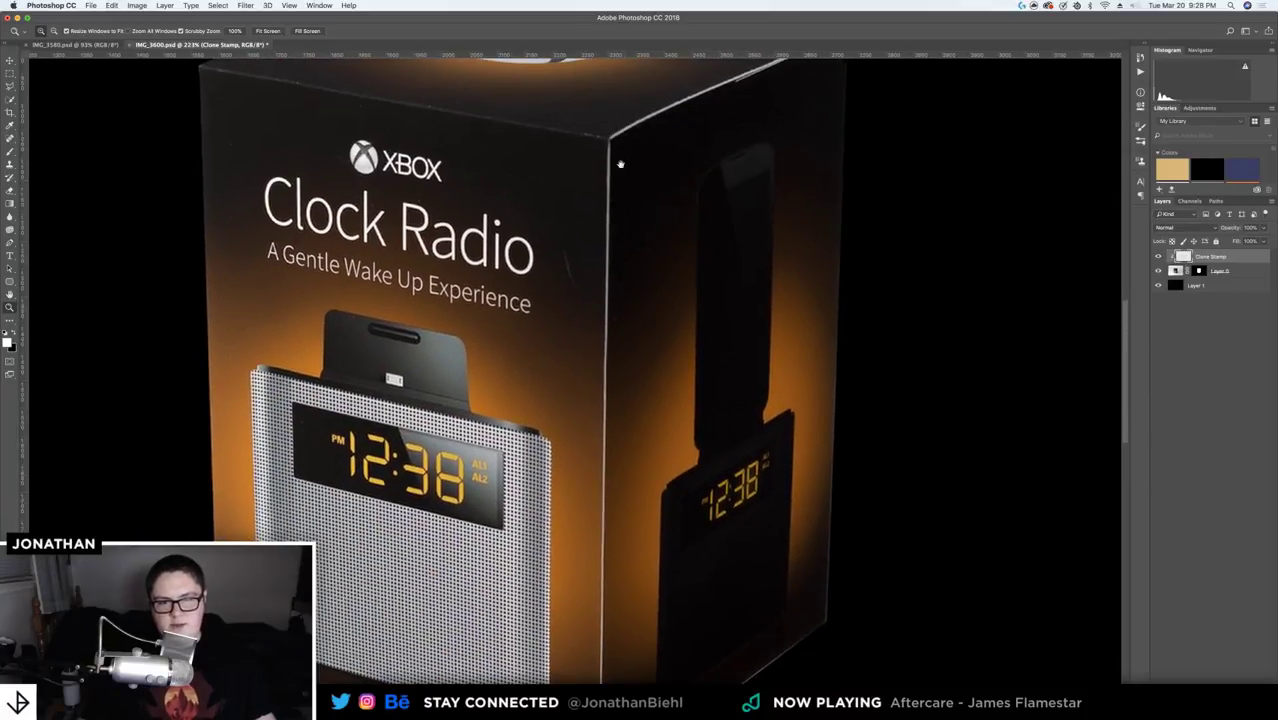
scroll(600, 200, "up", 3)
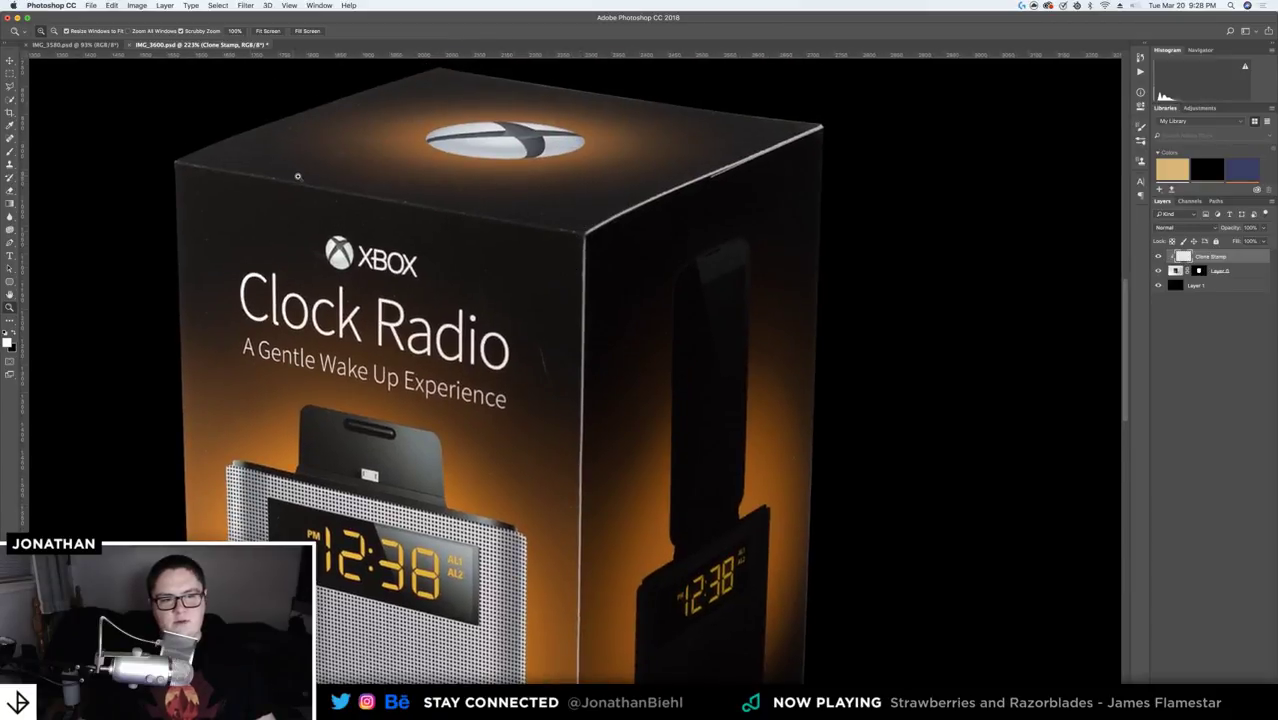
scroll(297, 176, "up", 3)
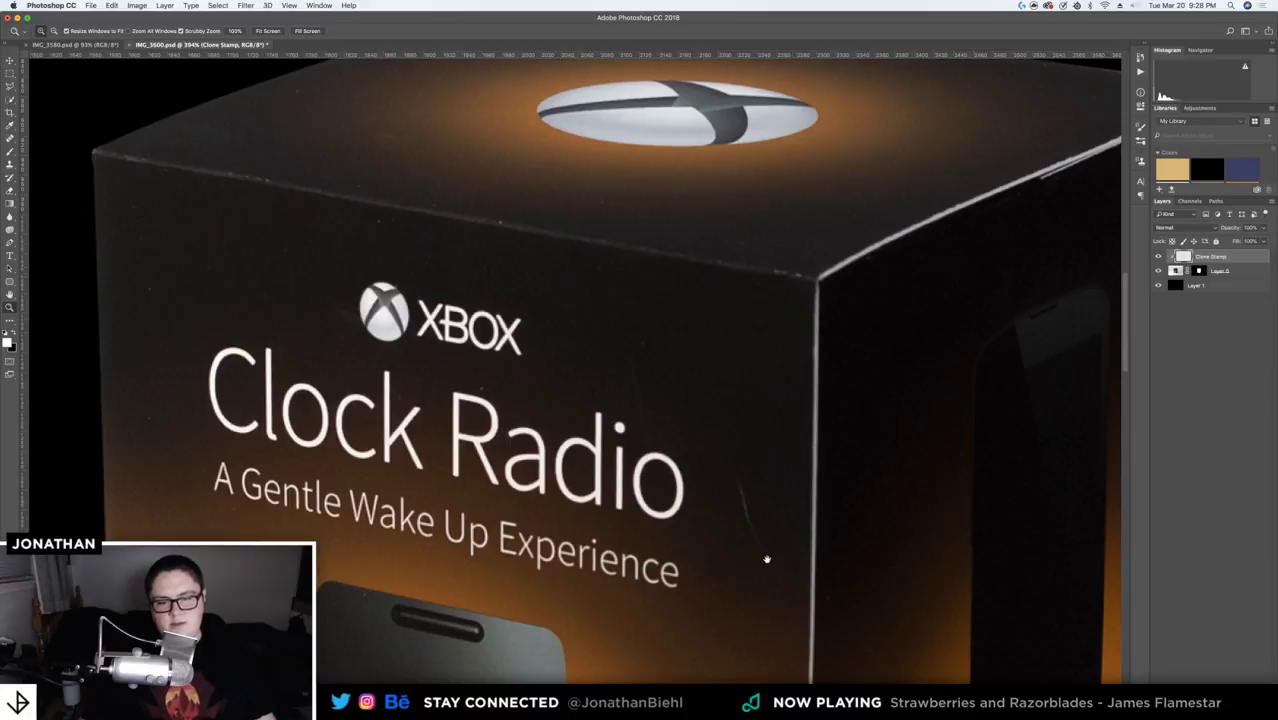
- Use the Spot Healing Brush to heal specks on the front face's orange area beside the lower vertical edge
left_click_drag(766, 559, 630, 277)
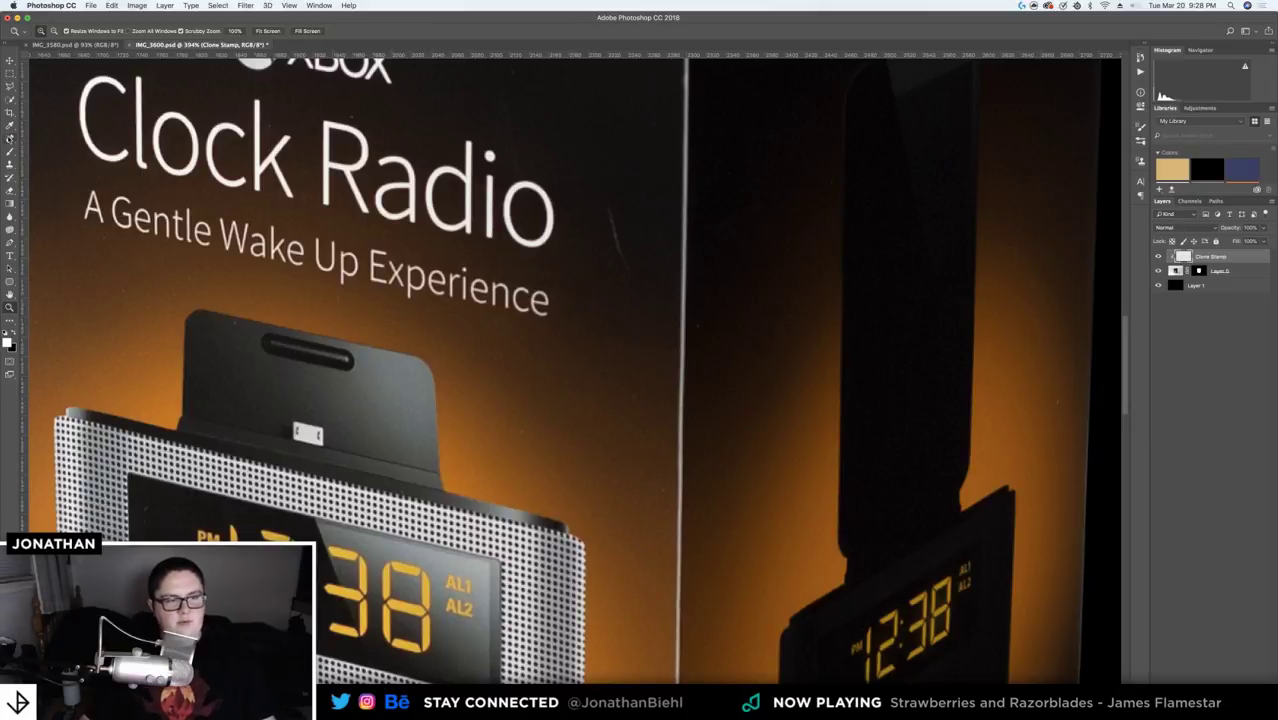
left_click(10, 139)
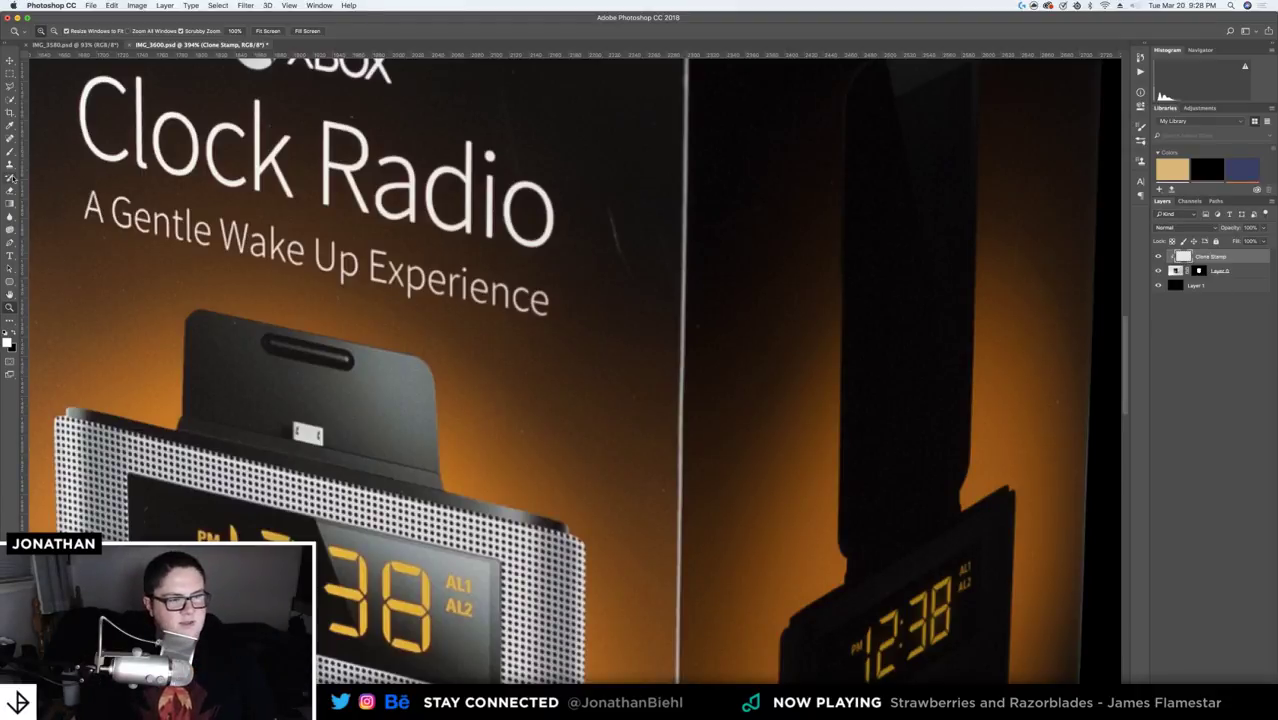
left_click(10, 137)
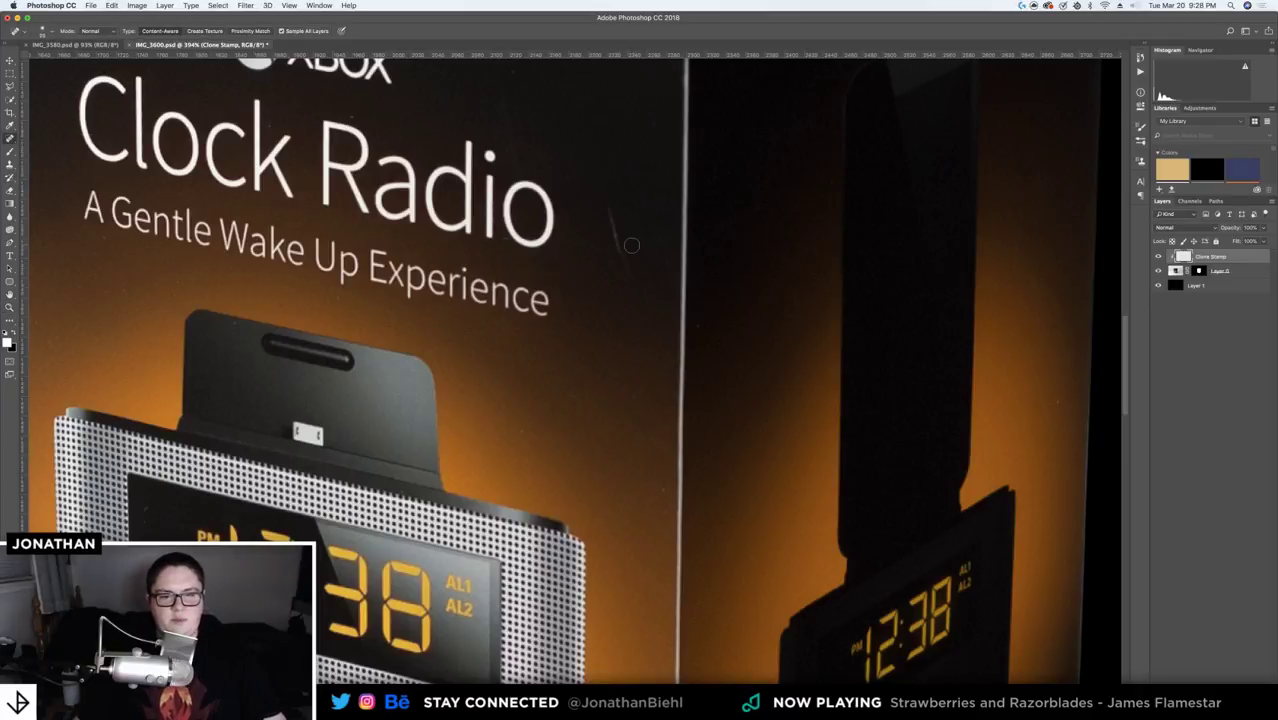
key("z")
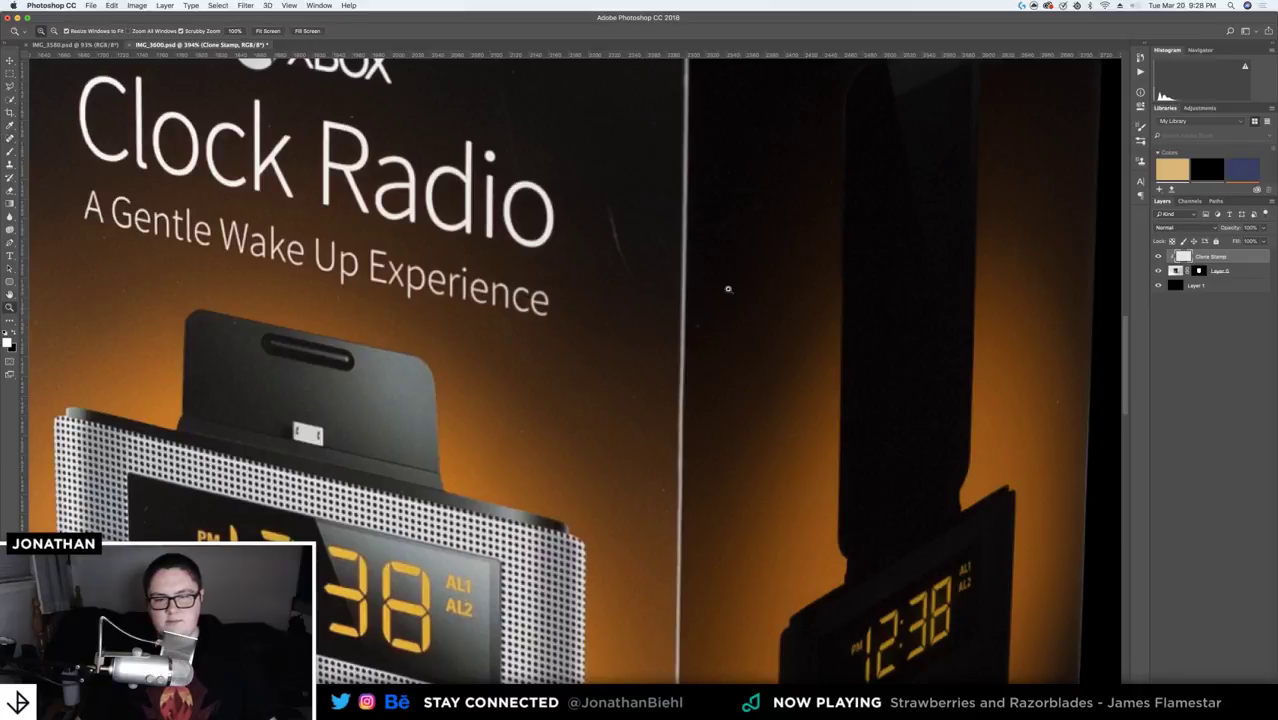
scroll(720, 280, "down", 5)
scroll(720, 280, "left", 5)
scroll(715, 276, "down", 5)
scroll(715, 276, "right", 2)
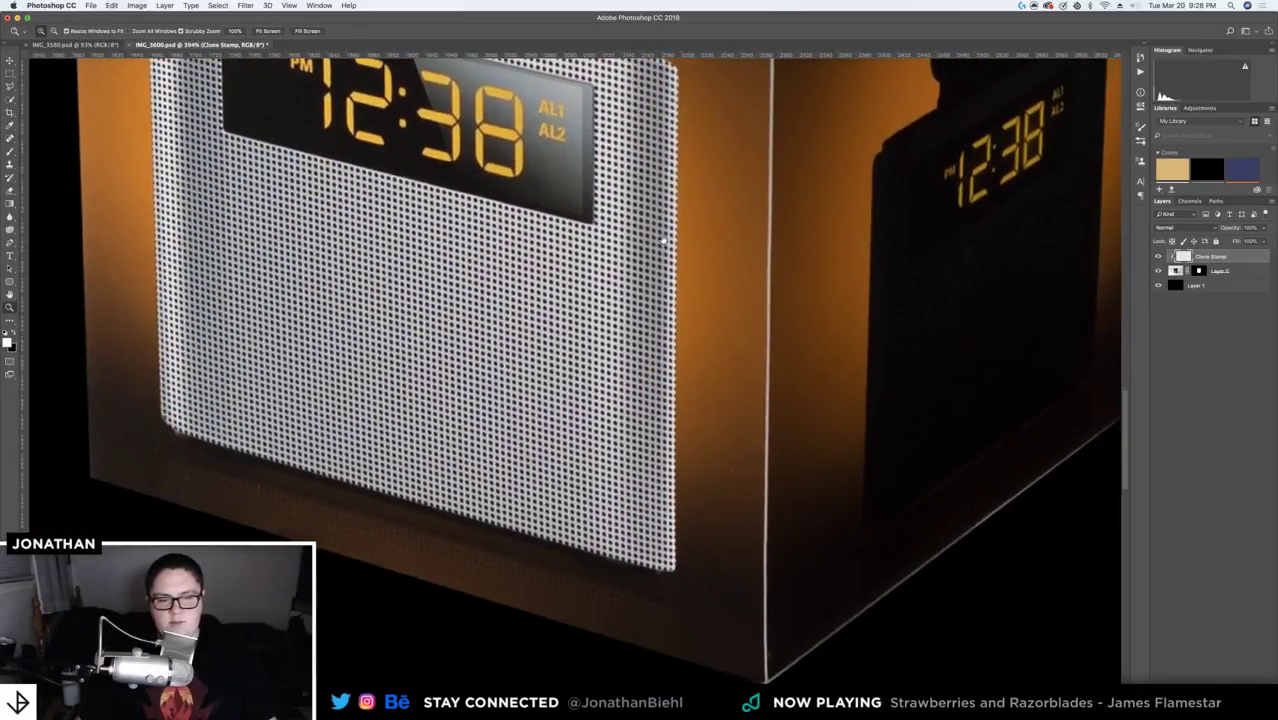
scroll(685, 271, "up", 5)
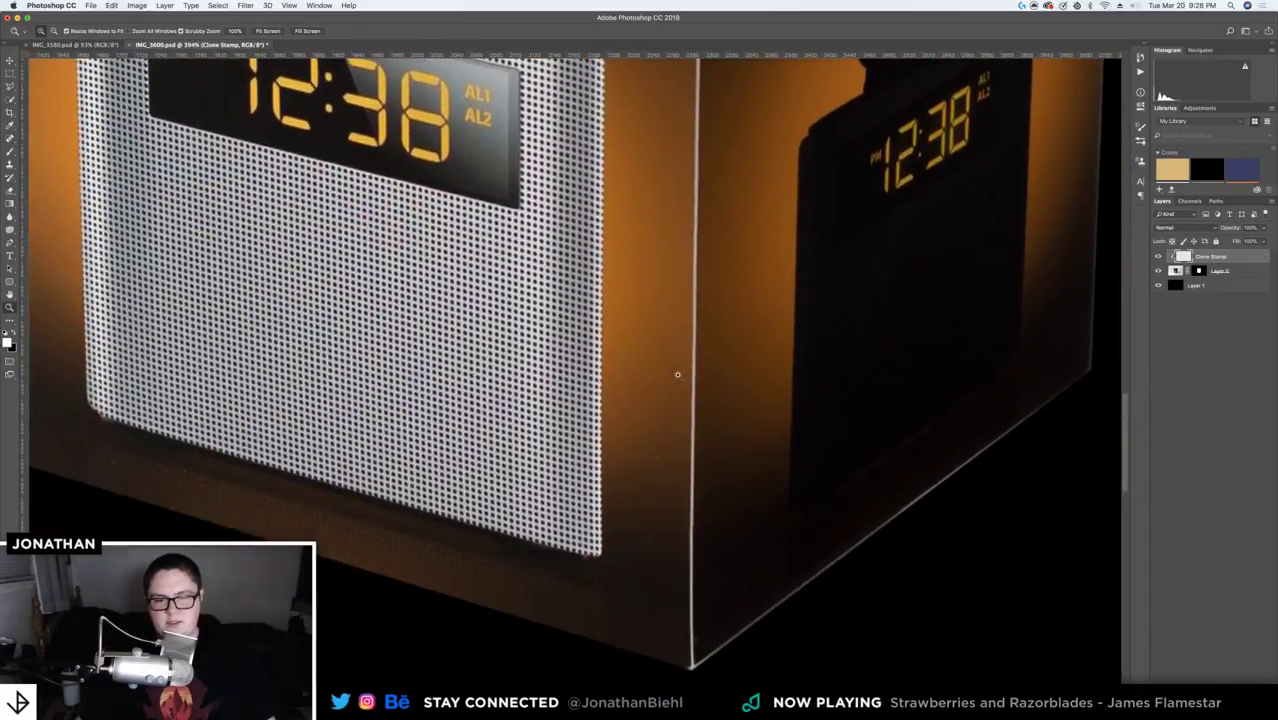
scroll(732, 417, "up", 2)
key("j")
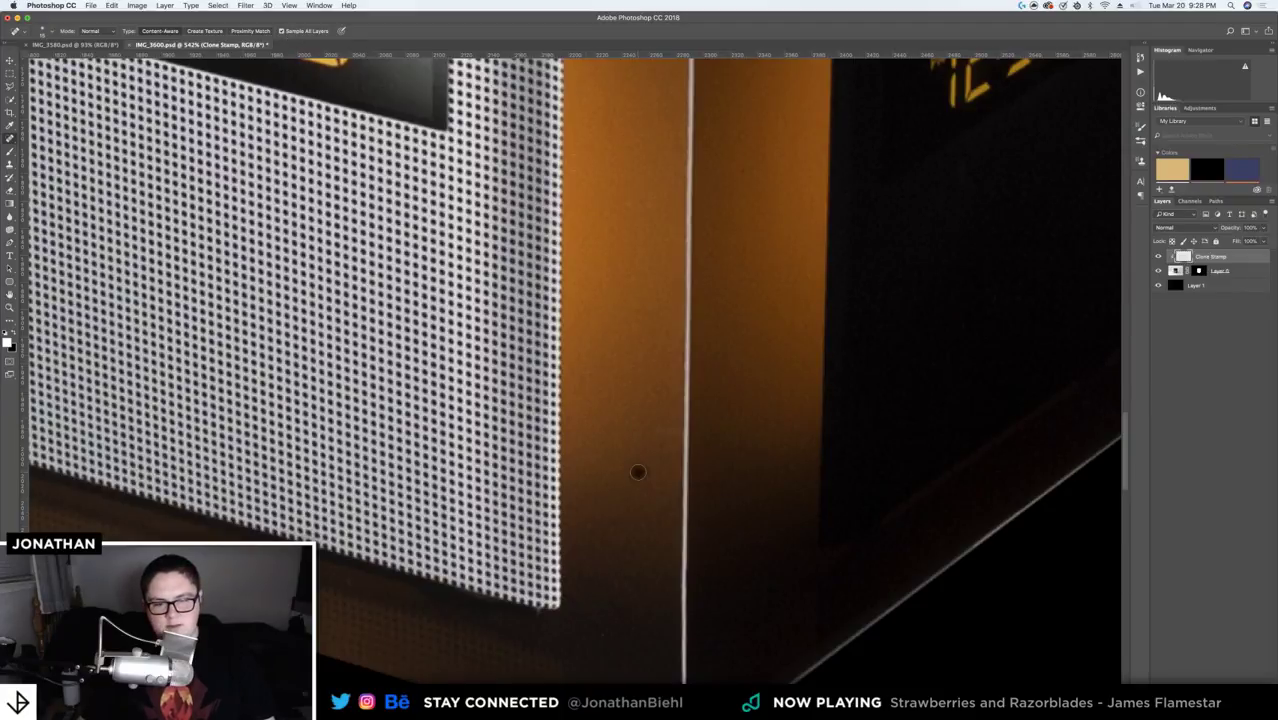
- Heal the small specks along the upper vertical edge and around the Clock Radio title
scroll(582, 437, "up", 1)
scroll(582, 437, "up", 10)
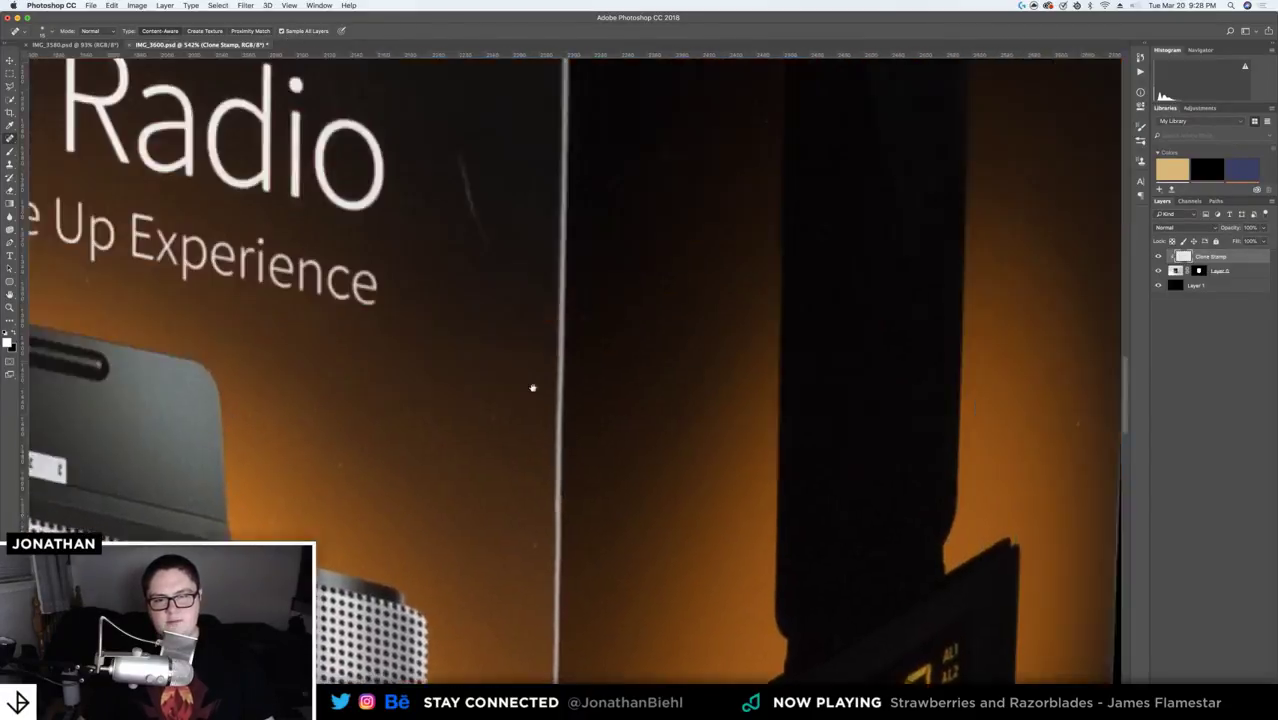
scroll(661, 174, "down", 1)
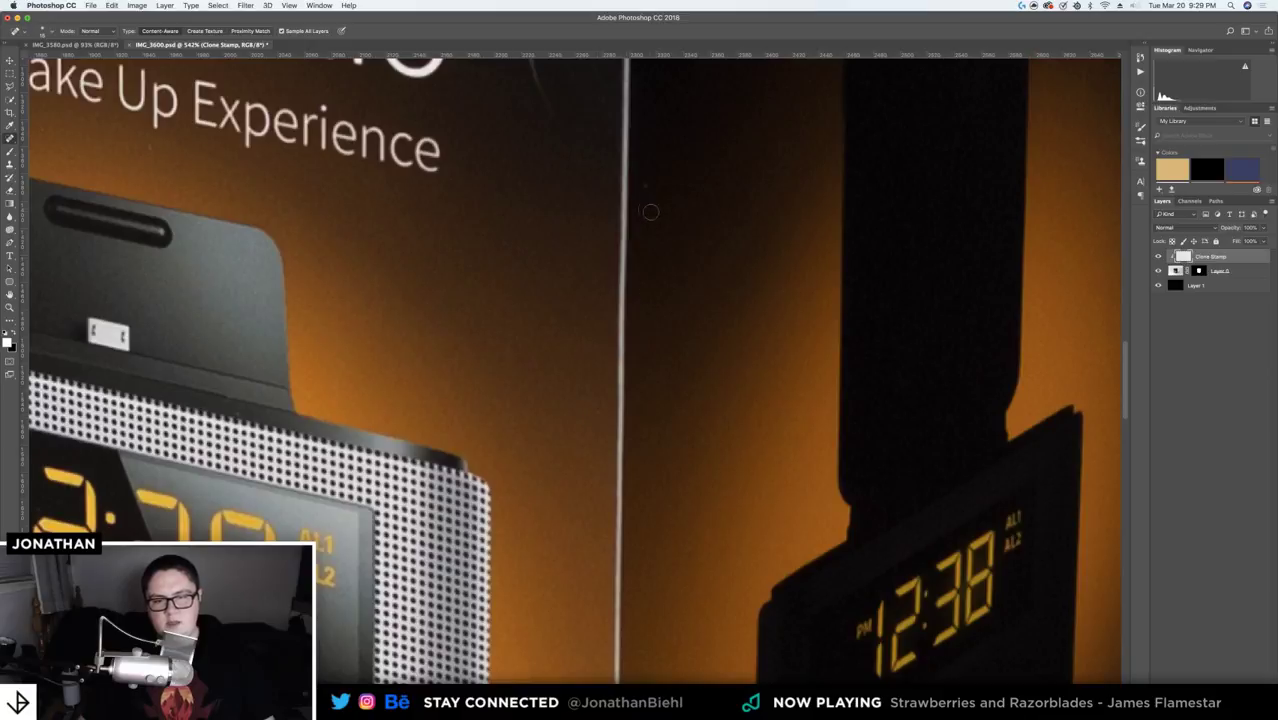
left_click_drag(494, 191, 551, 443)
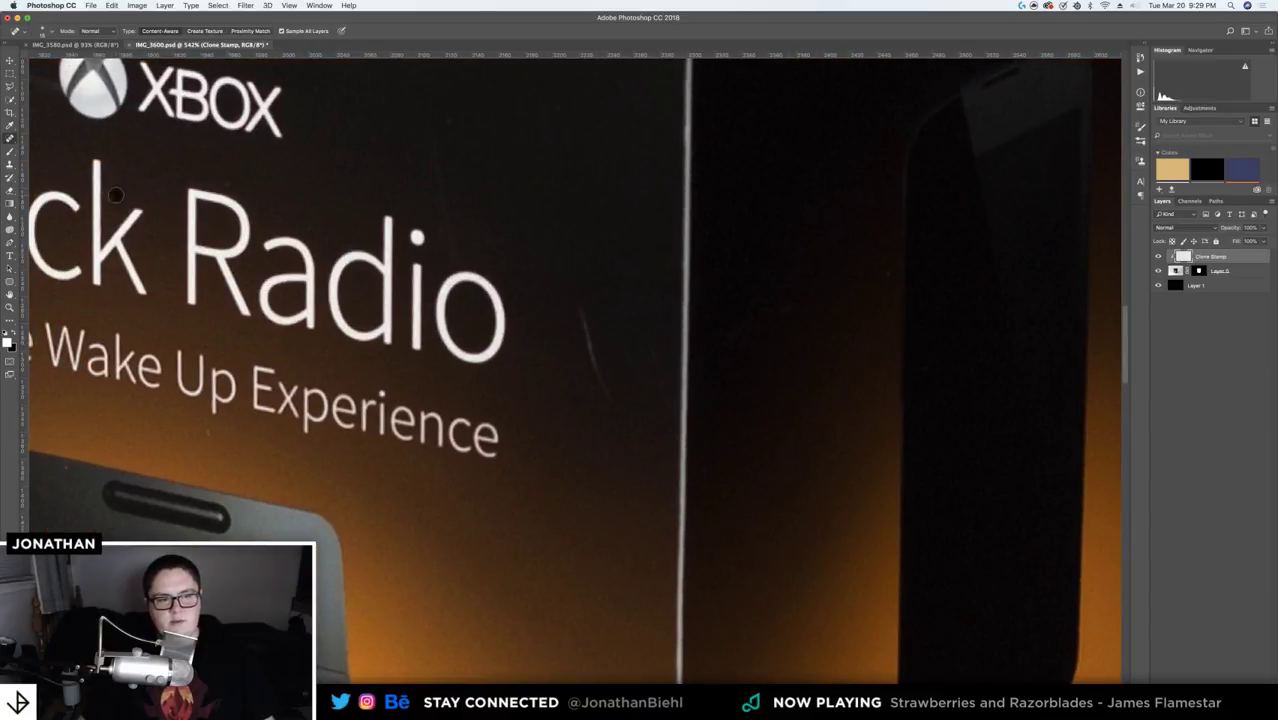
left_click(223, 184)
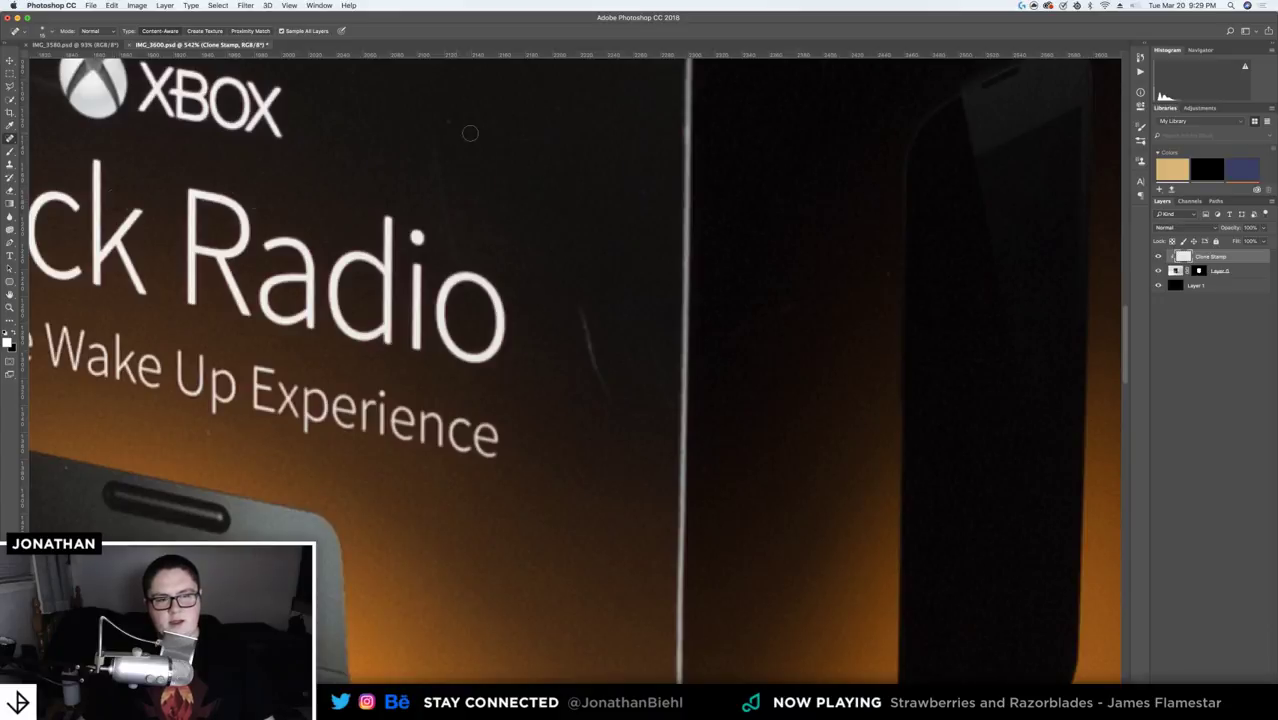
- Heal the small specks beside the Xbox logo and between the logo and the front face's top edge
left_click_drag(378, 133, 790, 222)
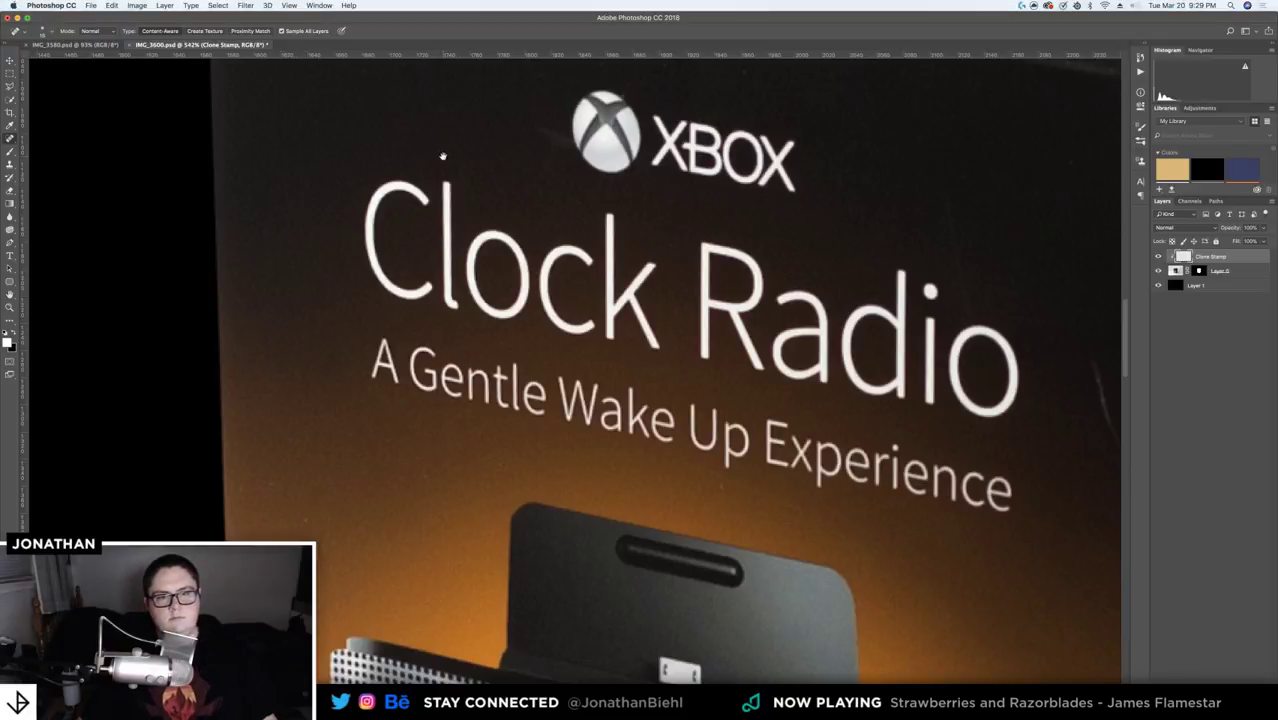
left_click_drag(443, 156, 367, 358)
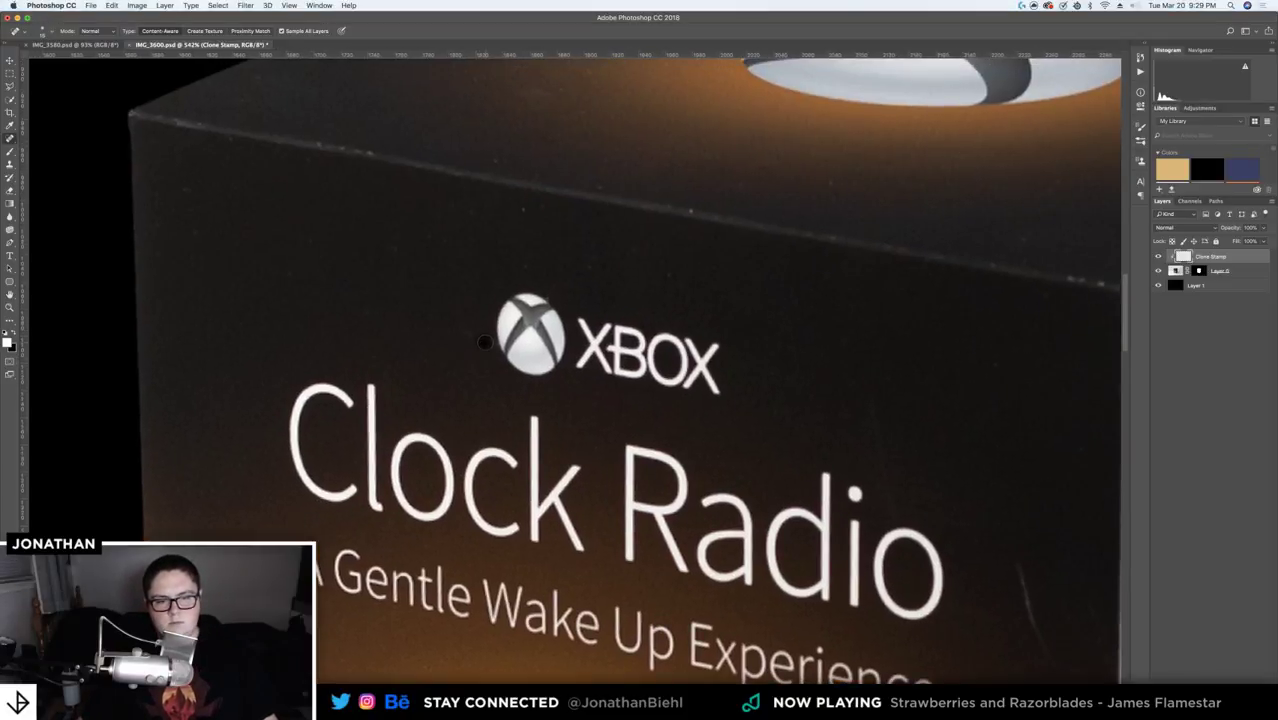
left_click(449, 326)
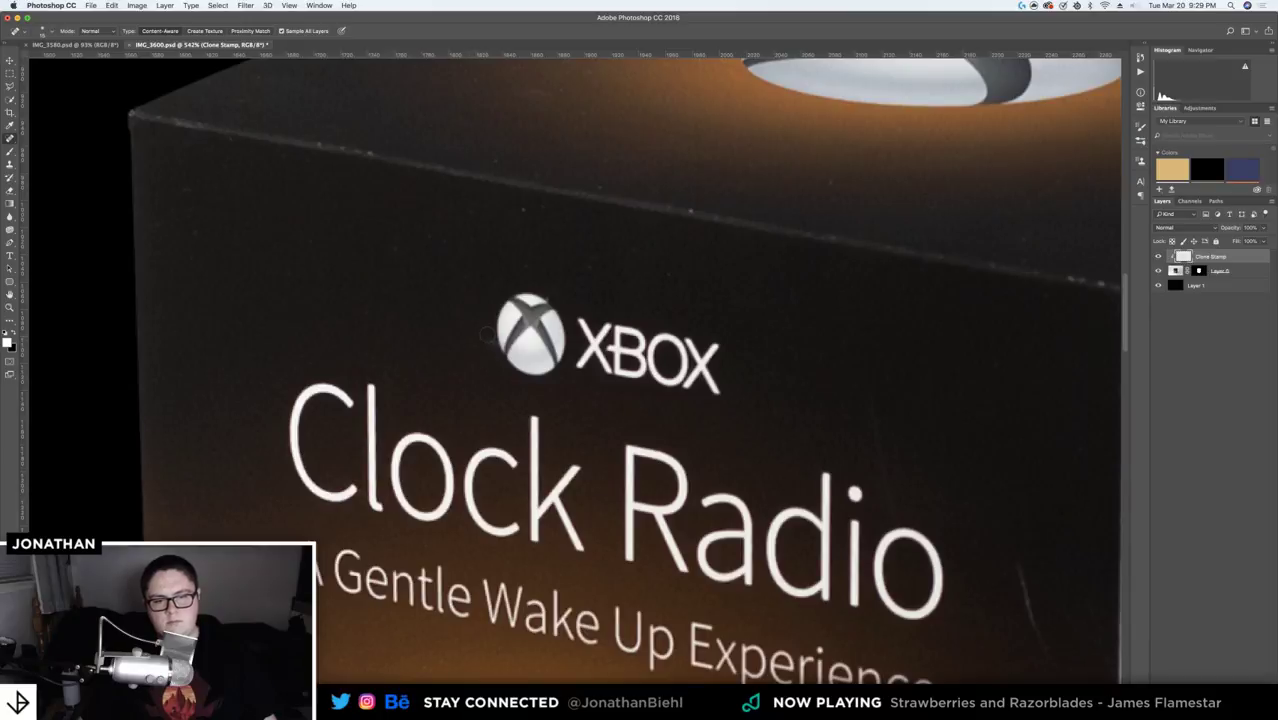
key("z")
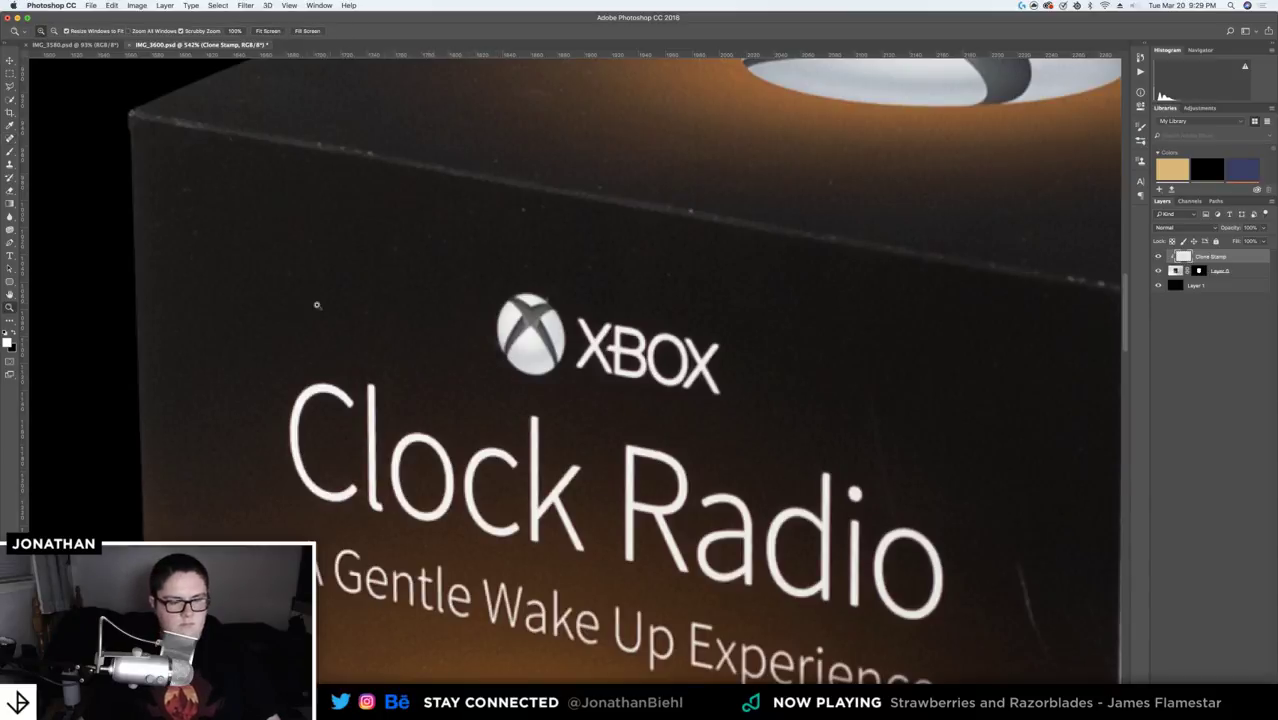
key("j")
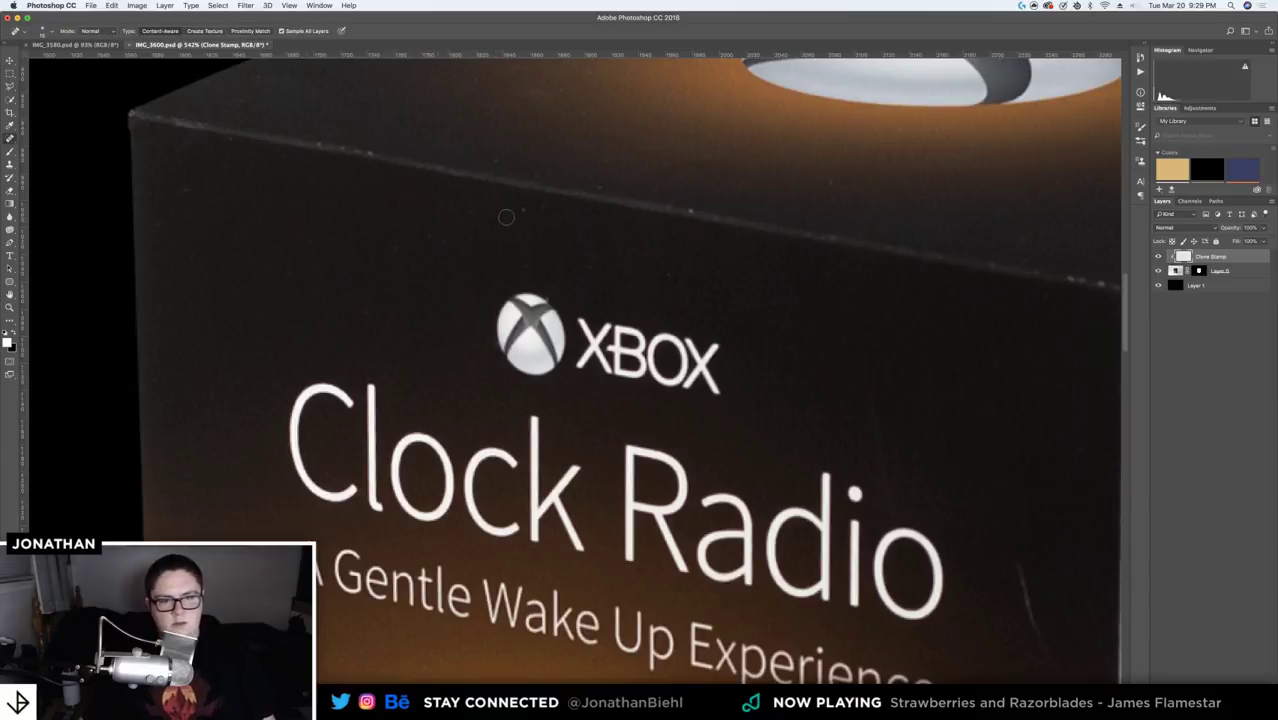
left_click(522, 211)
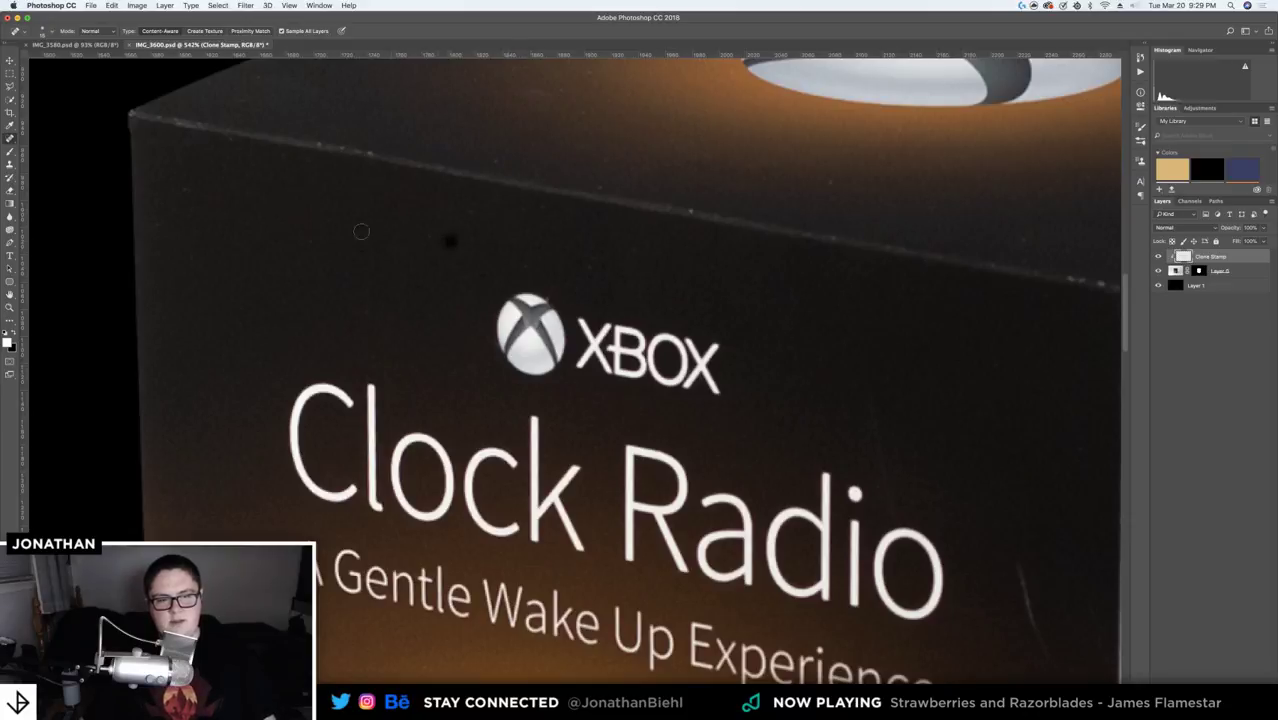
- Enlarge the healing brush and remove the long scratch and nearby blemishes between the word Radio and the vertical edge
left_click_drag(609, 291, 340, 314)
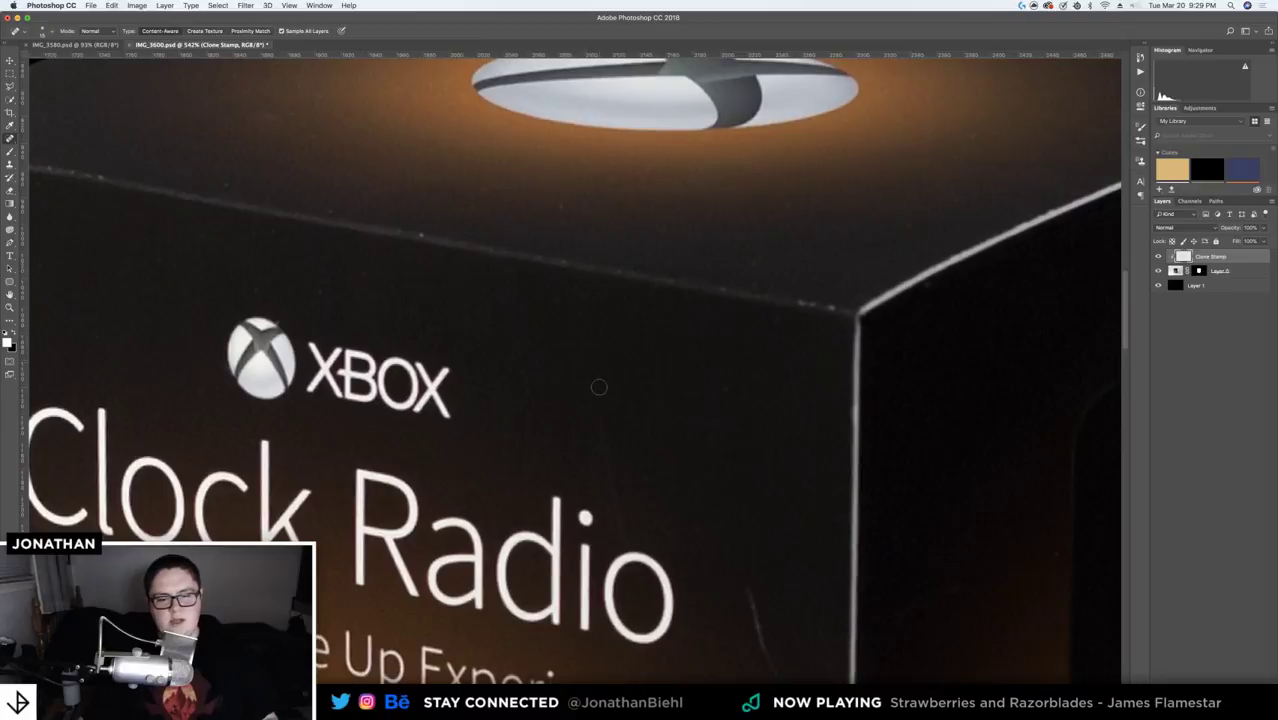
key("p")
key("j")
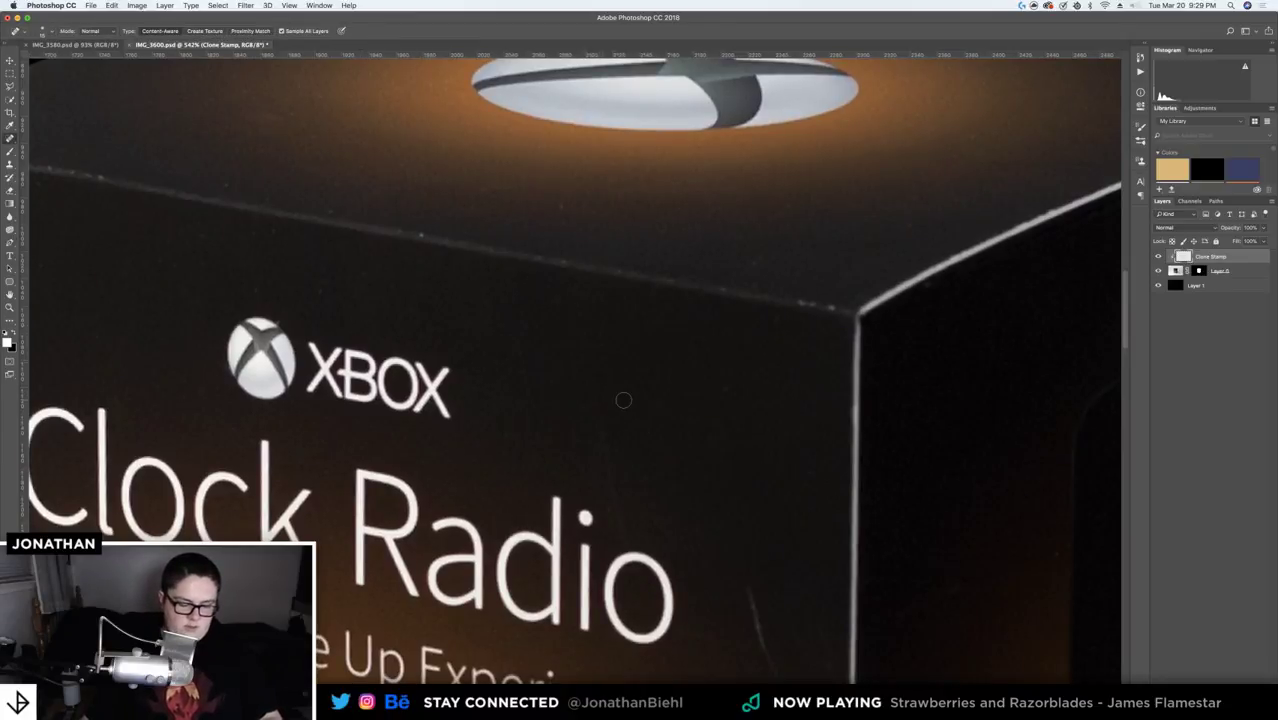
left_click_drag(702, 361, 676, 293)
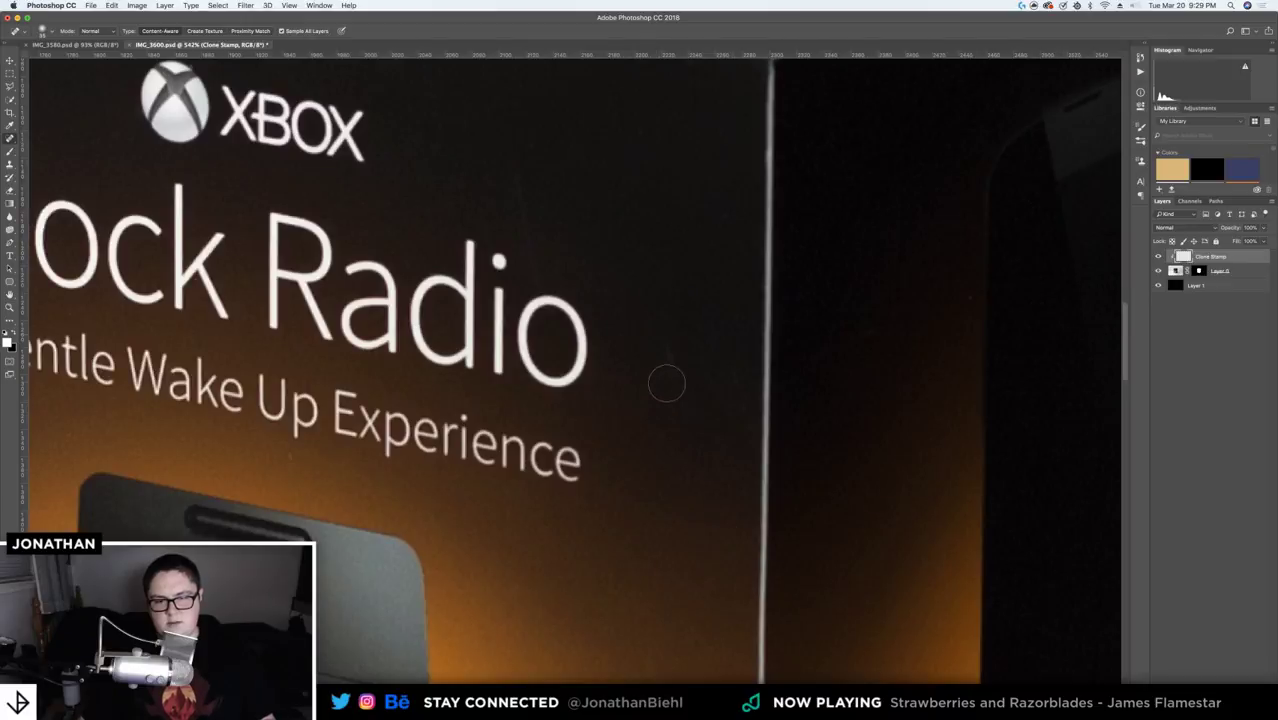
mouse_move(654, 339)
left_mouse_down()
mouse_move(718, 464)
mouse_move(660, 296)
left_mouse_up()
key("z")
mouse_move(663, 418)
left_mouse_down()
mouse_move(617, 411)
mouse_move(671, 408)
mouse_move(632, 408)
mouse_move(644, 409)
left_mouse_up()
key("j")
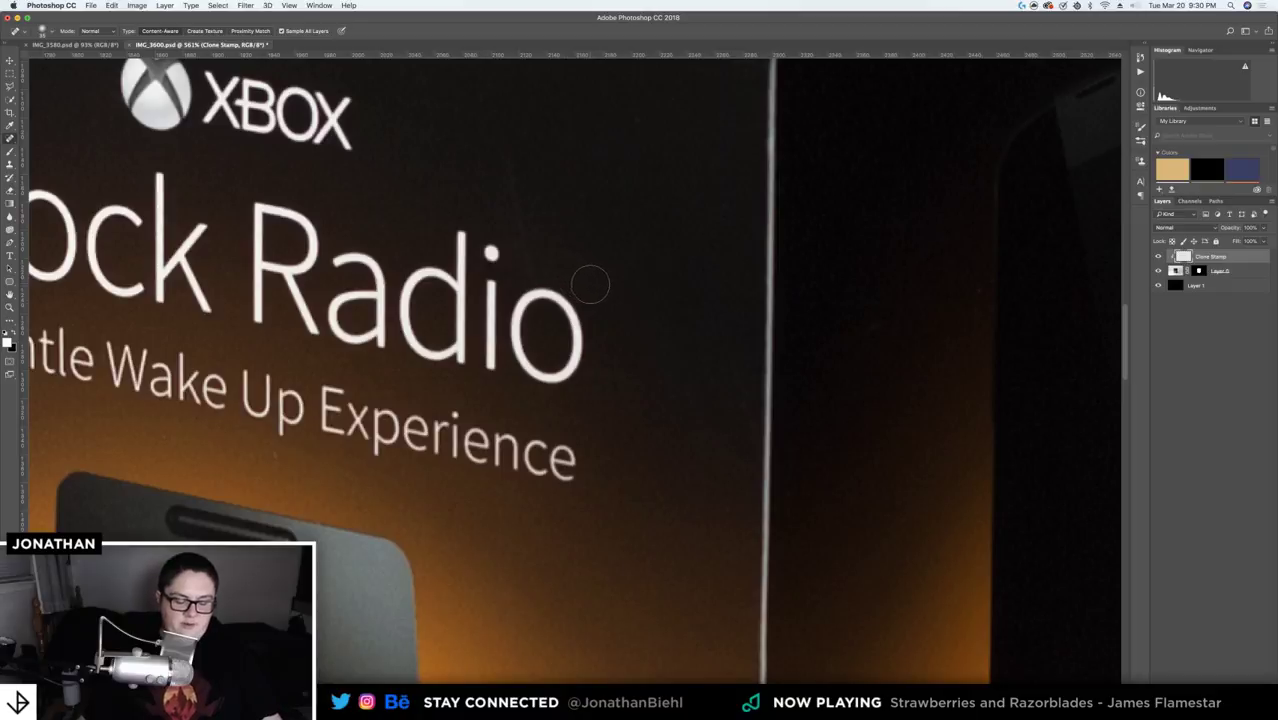
left_click(735, 372)
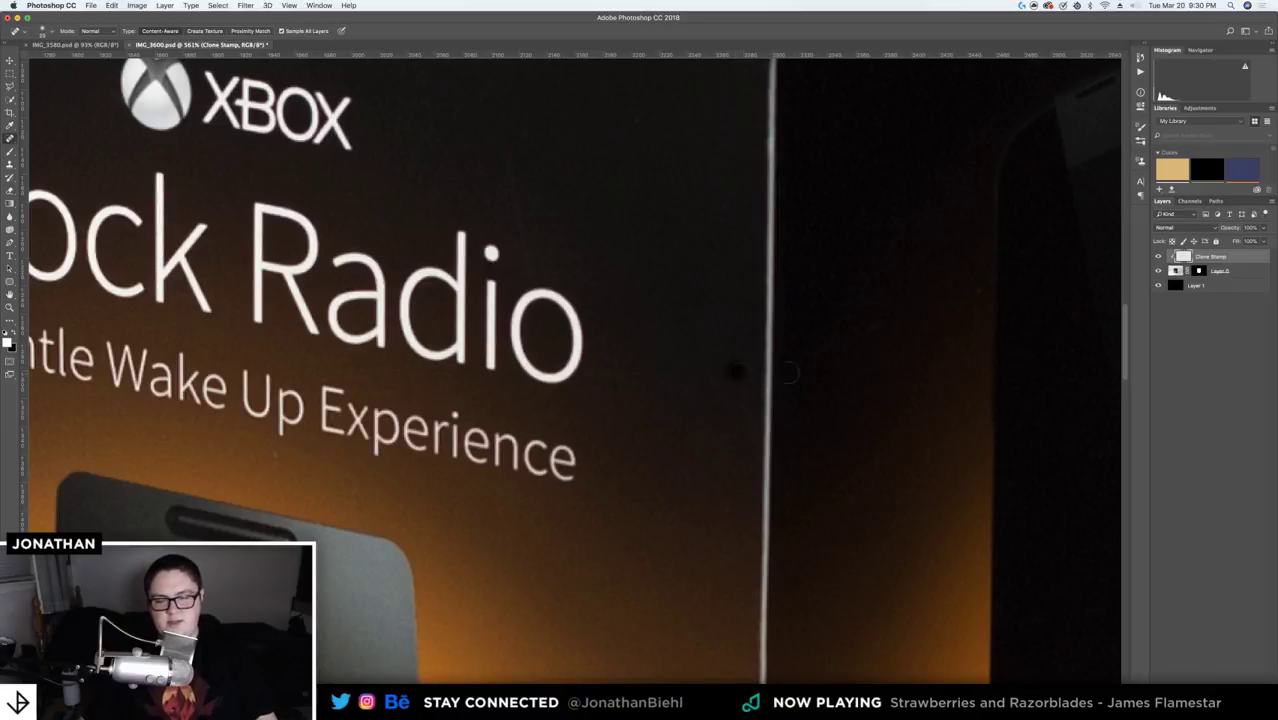
left_click(725, 202)
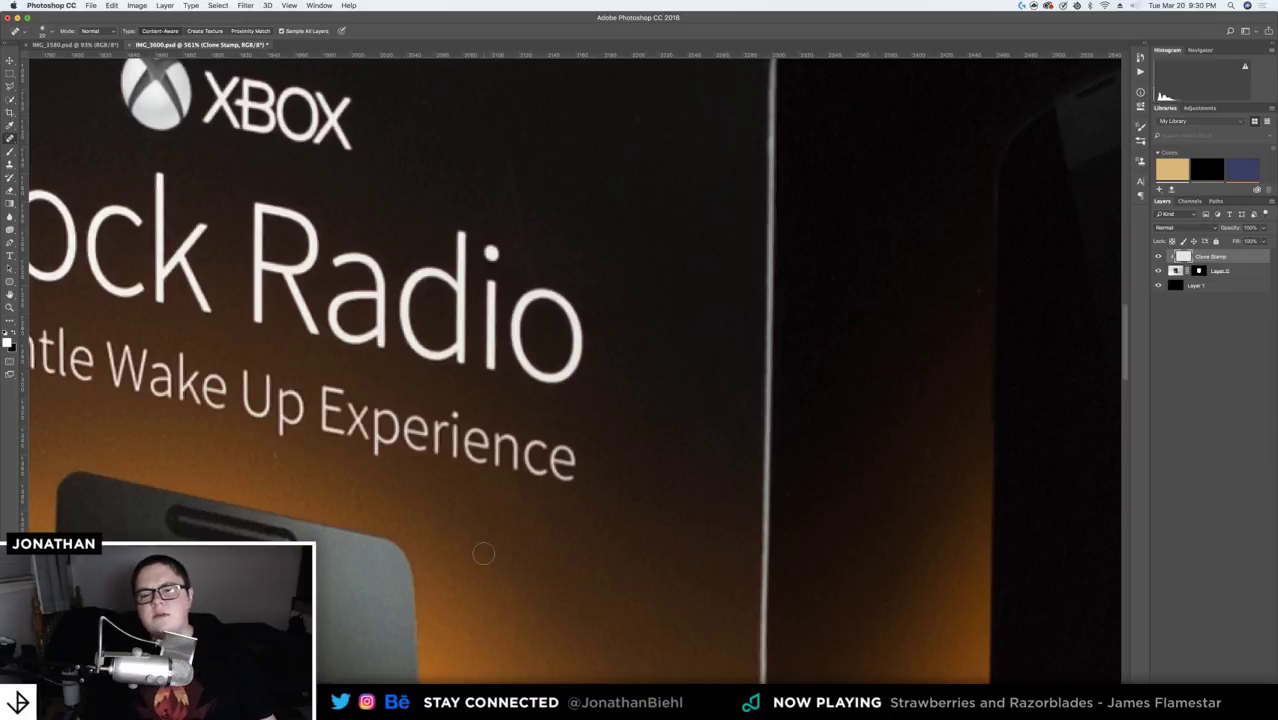
key("z")
mouse_move(699, 408)
left_mouse_down()
mouse_move(618, 410)
mouse_move(633, 435)
left_mouse_up()
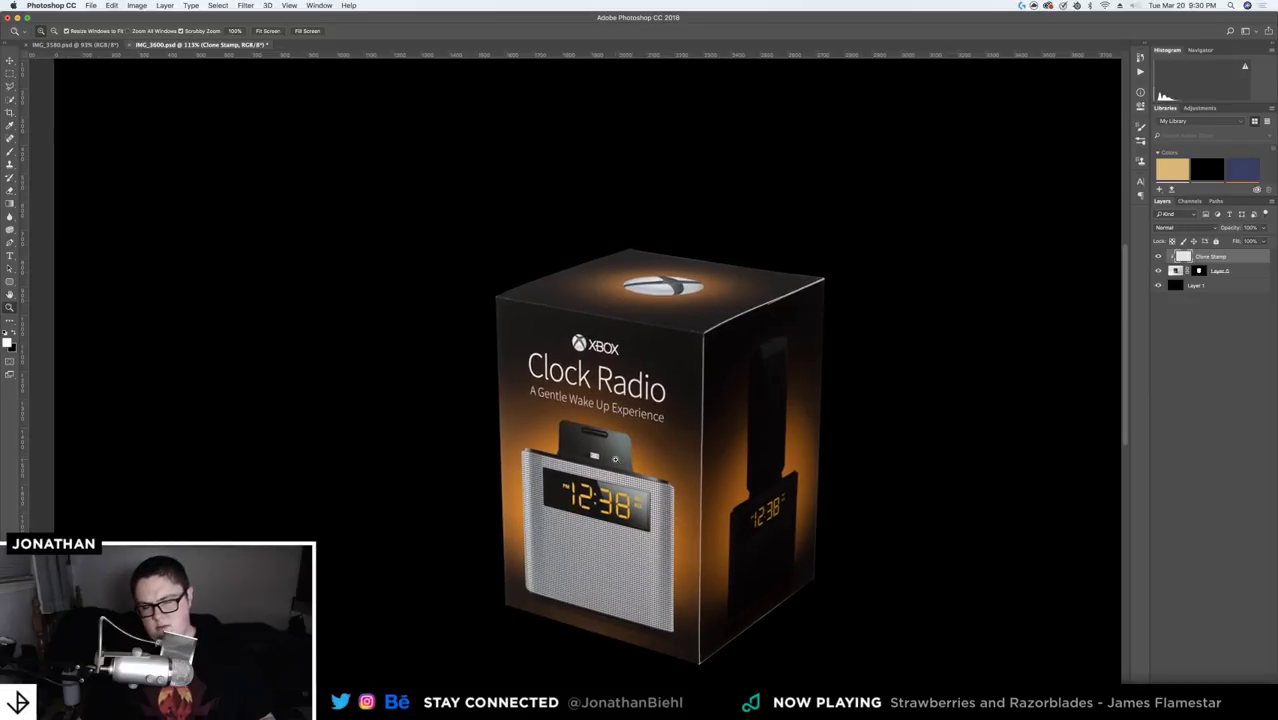
left_click_drag(709, 388, 754, 390)
left_click_drag(609, 442, 629, 441)
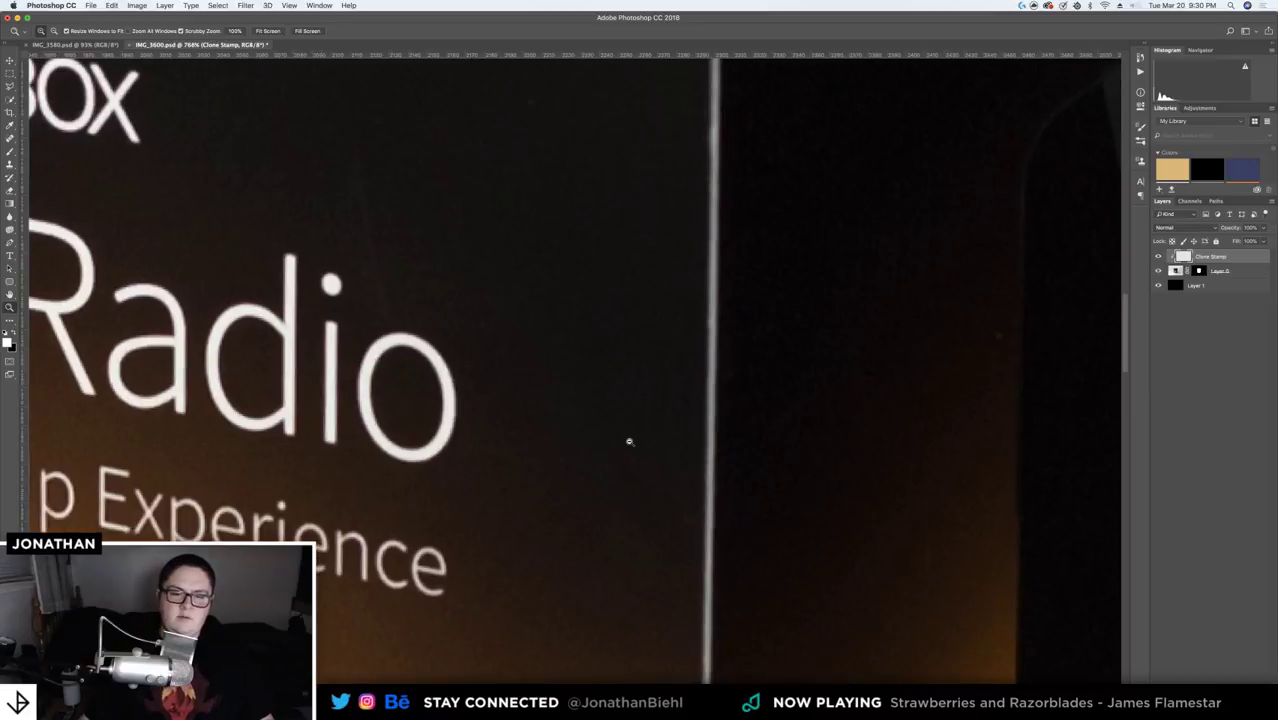
key("b")
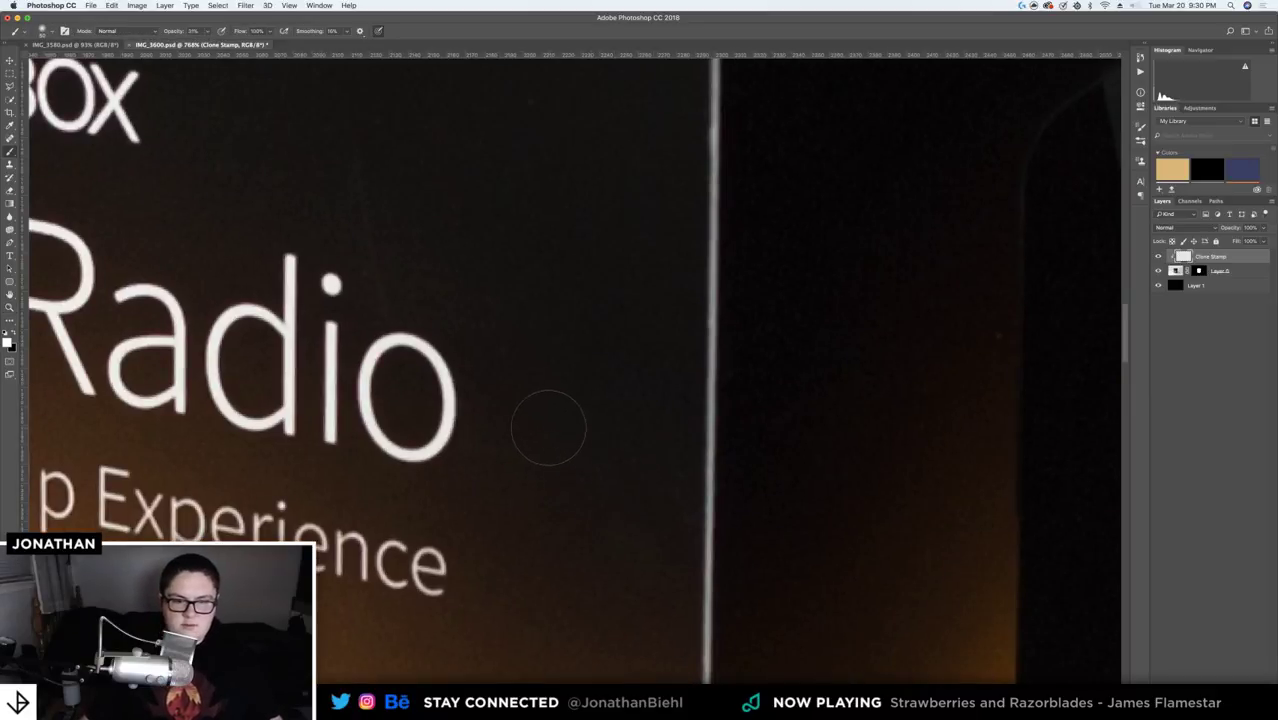
left_click(541, 434)
key("ctrl+z")
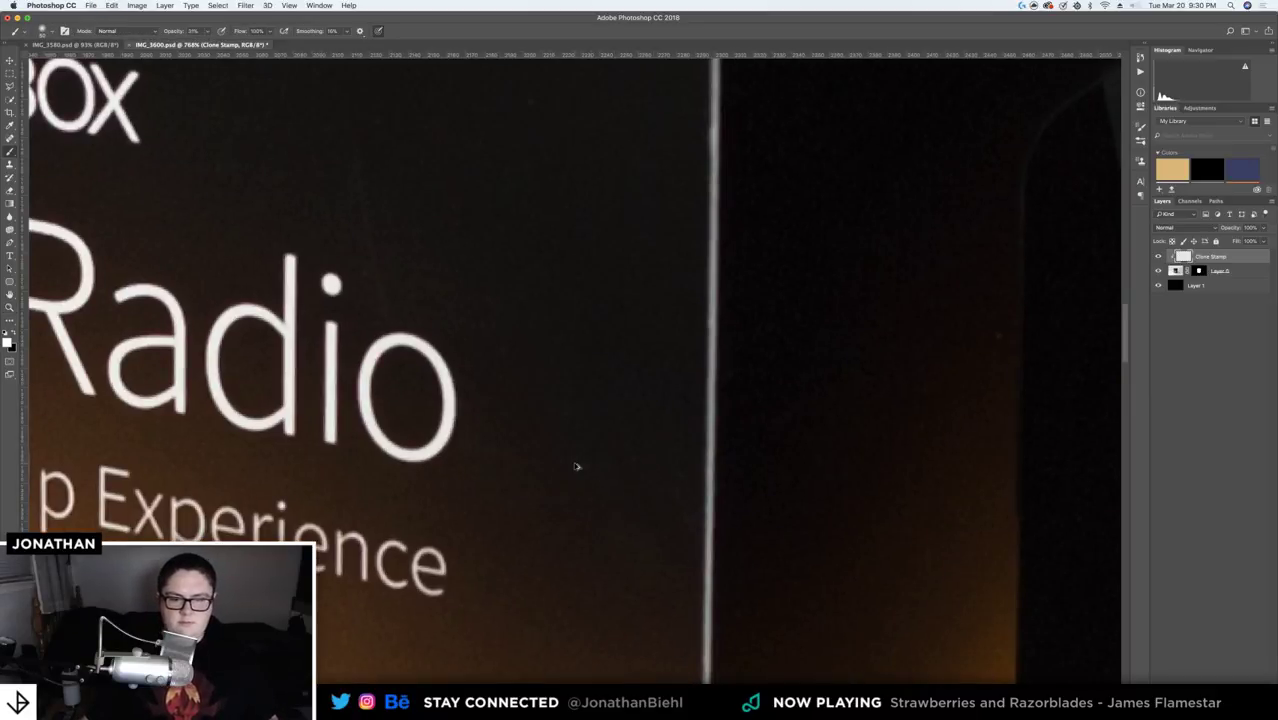
- Smooth the remaining faint blemishes between the word Radio and the vertical edge with a larger Spot Healing Brush
key("j")
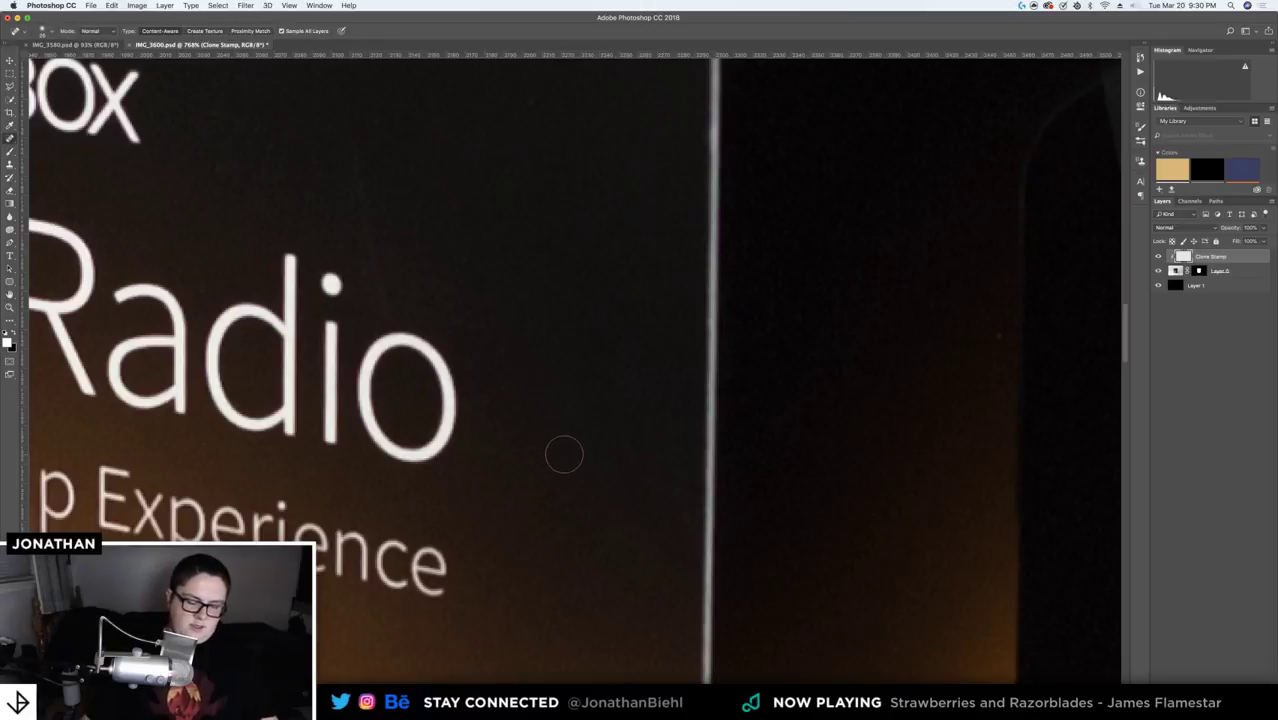
key("bracketright")
left_click_drag(553, 486, 540, 403)
left_click(541, 382)
left_click(582, 336)
left_click(612, 311)
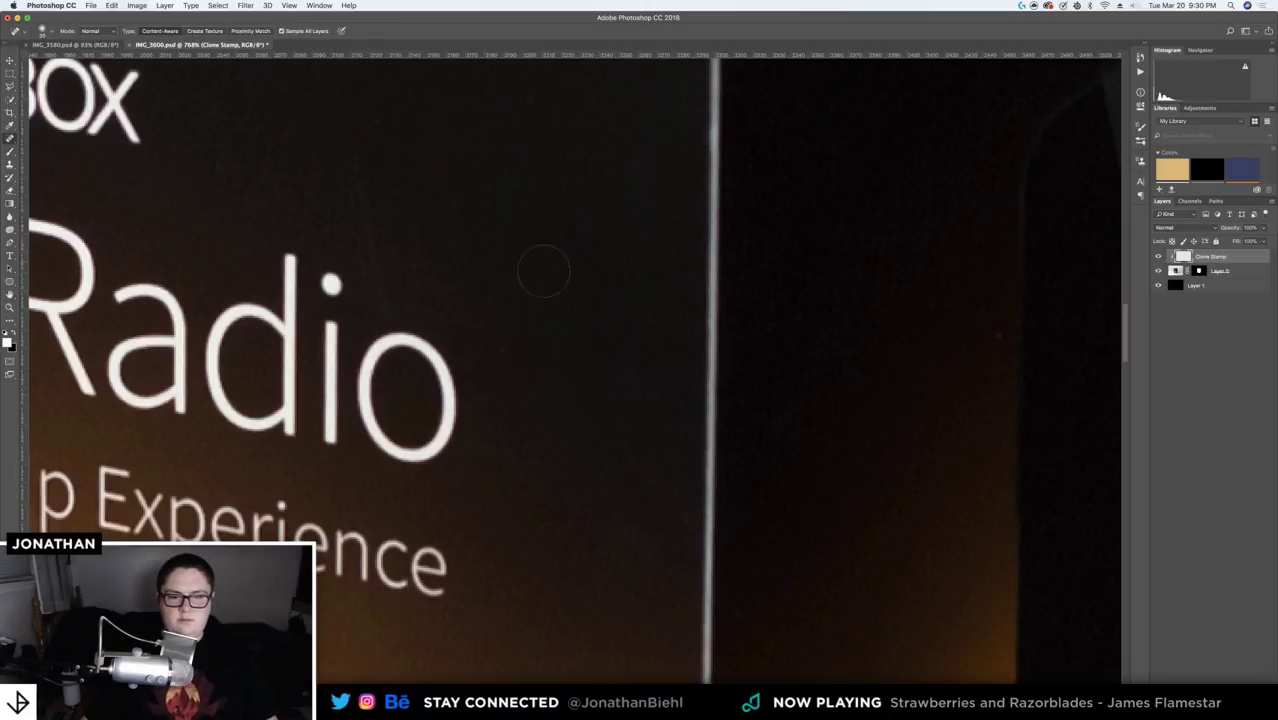
left_click(542, 285)
- Heal the specks on the top face and along the front top edge near the box's front corner
left_click_drag(475, 248, 571, 397)
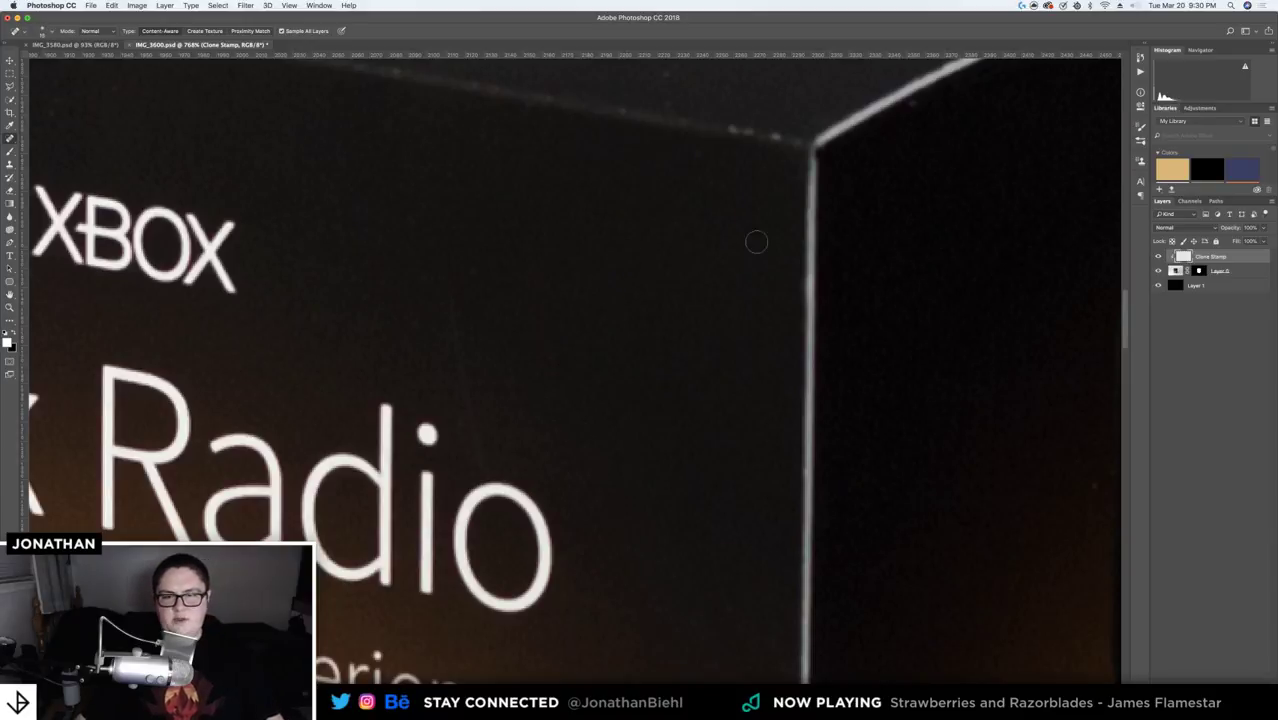
left_click_drag(756, 240, 584, 460)
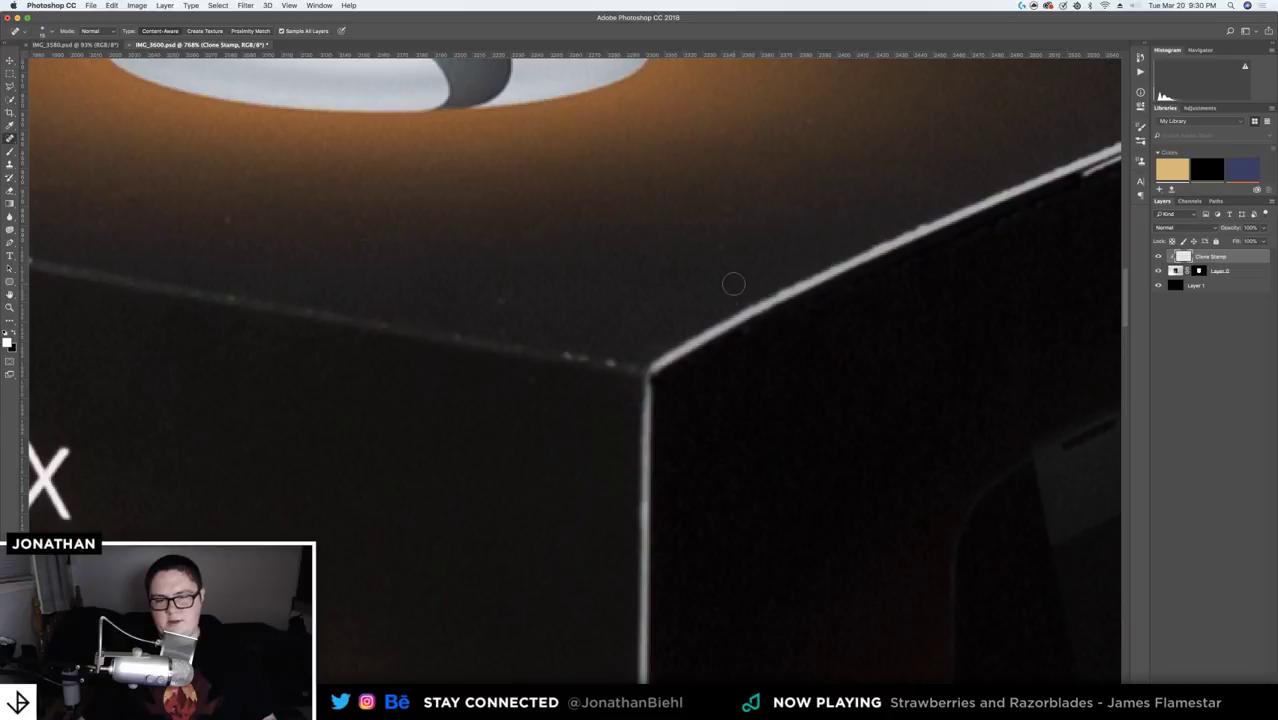
left_click_drag(733, 284, 750, 372)
mouse_move(730, 330)
left_mouse_down()
mouse_move(718, 292)
mouse_move(738, 336)
left_mouse_up()
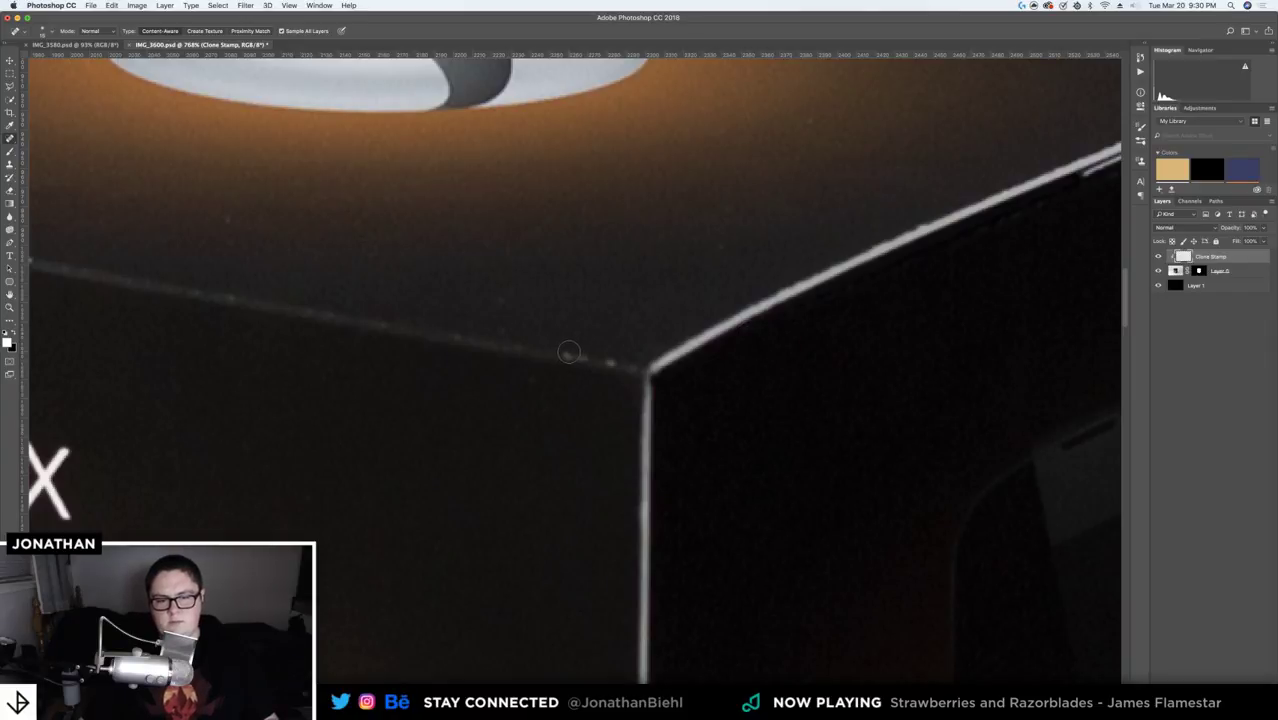
mouse_move(568, 352)
left_mouse_down()
mouse_move(623, 365)
mouse_move(548, 352)
left_mouse_up()
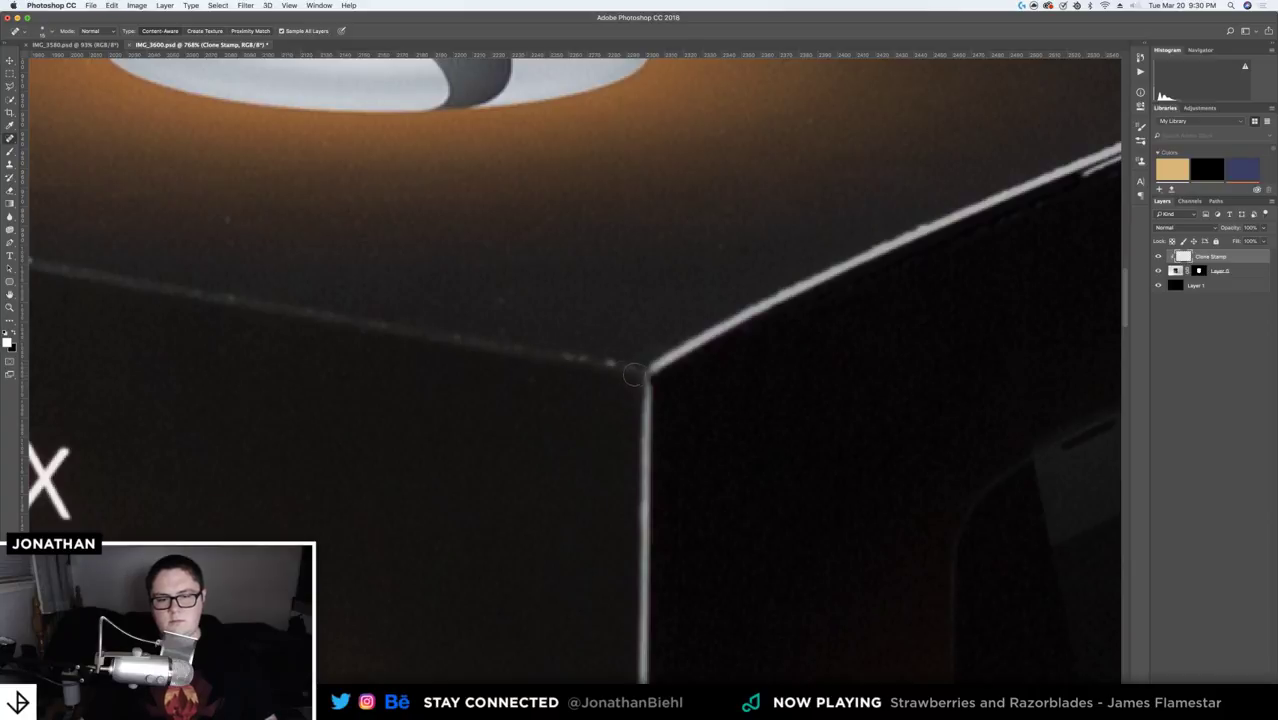
- Inspect the dark side face, the vertical edge and the lettering on the front face for remaining scratches and specks
scroll(516, 360, "right", 10)
scroll(421, 414, "down", 10)
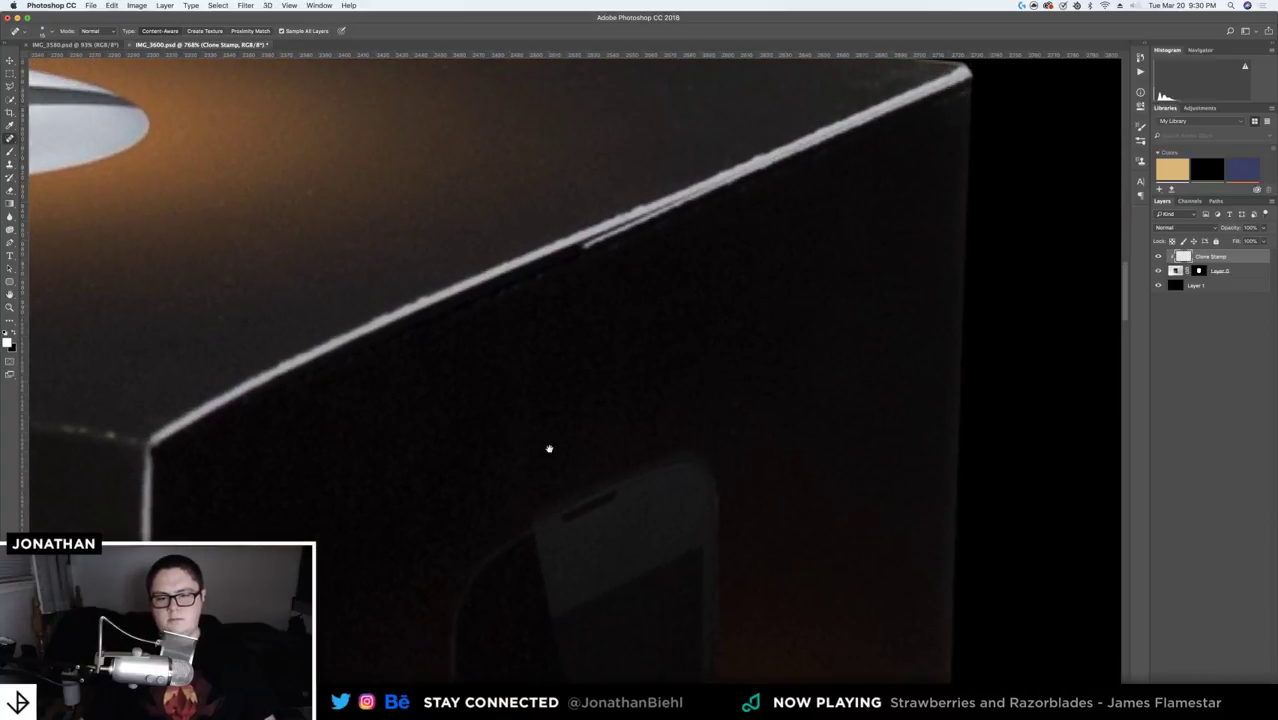
scroll(482, 432, "up", 5)
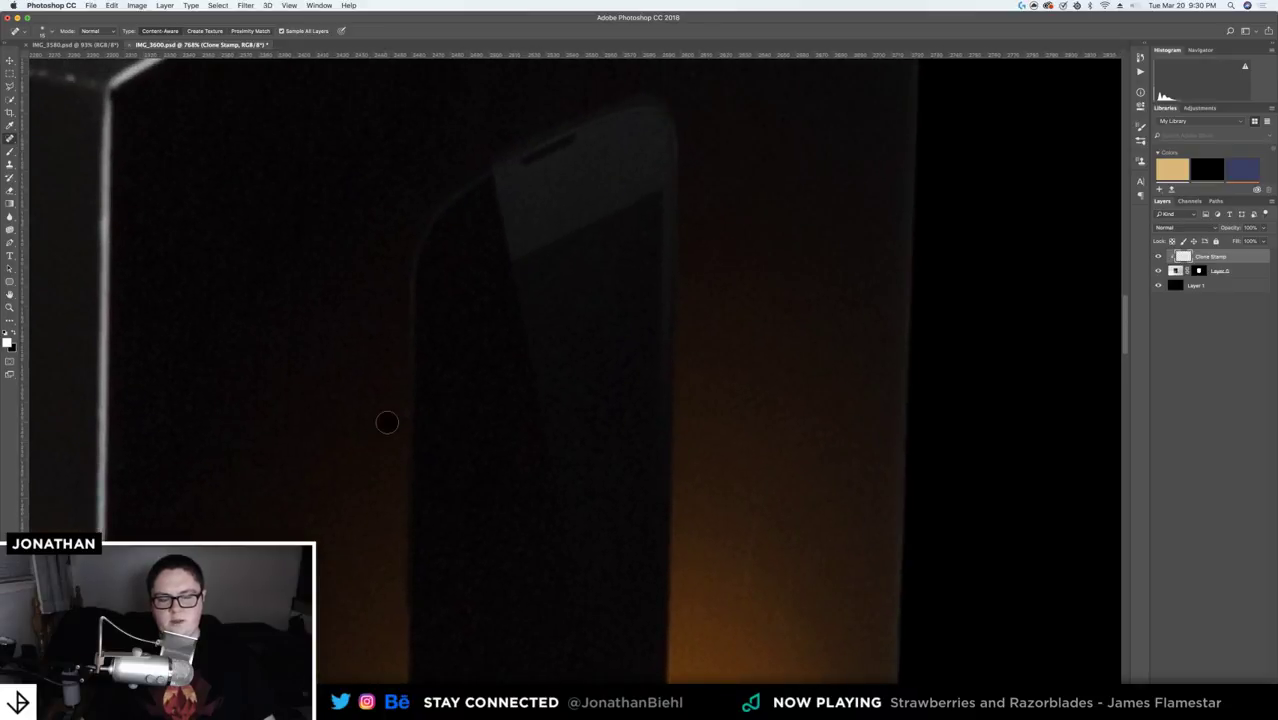
scroll(280, 506, "left", 10)
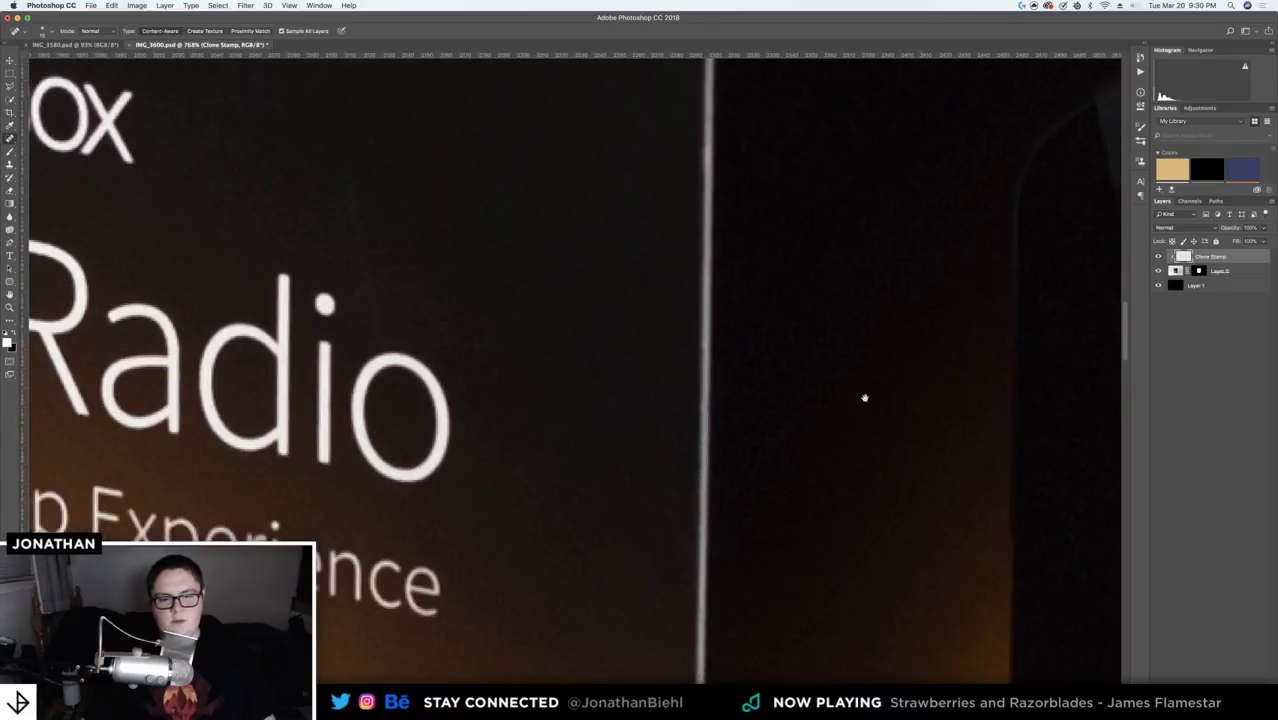
scroll(659, 528, "left", 3)
scroll(659, 528, "down", 2)
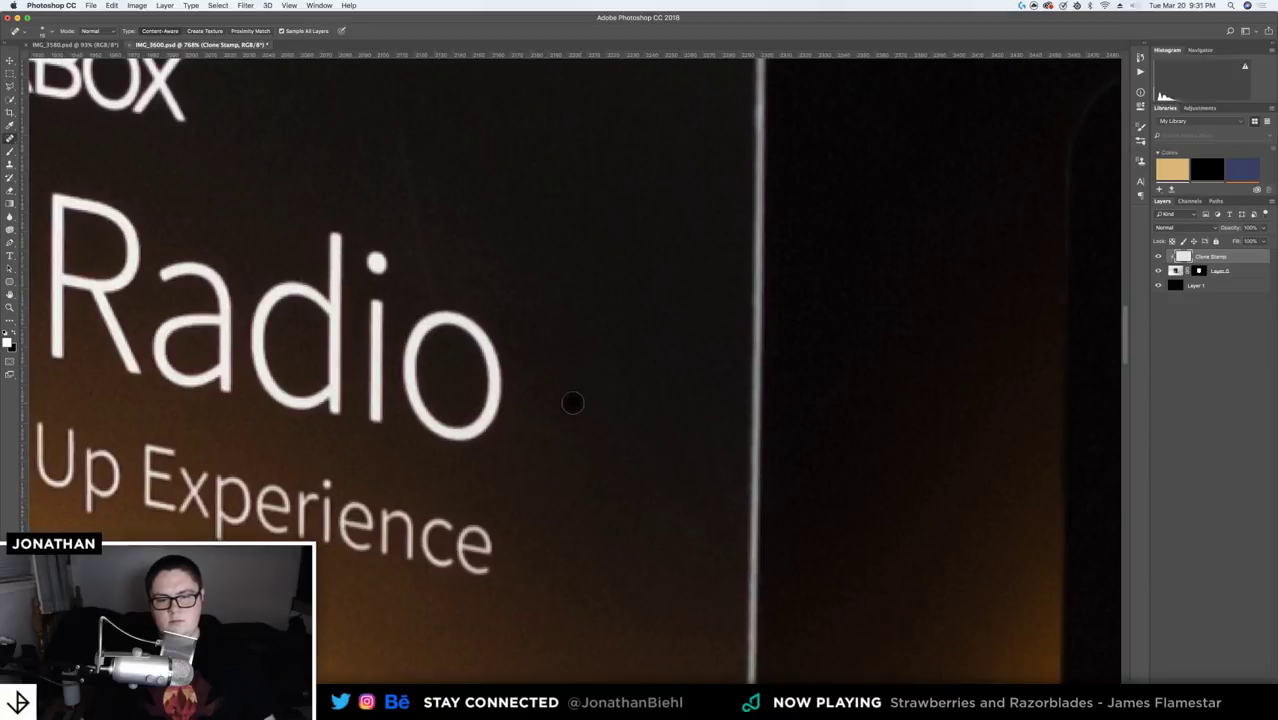
left_click_drag(580, 465, 776, 331)
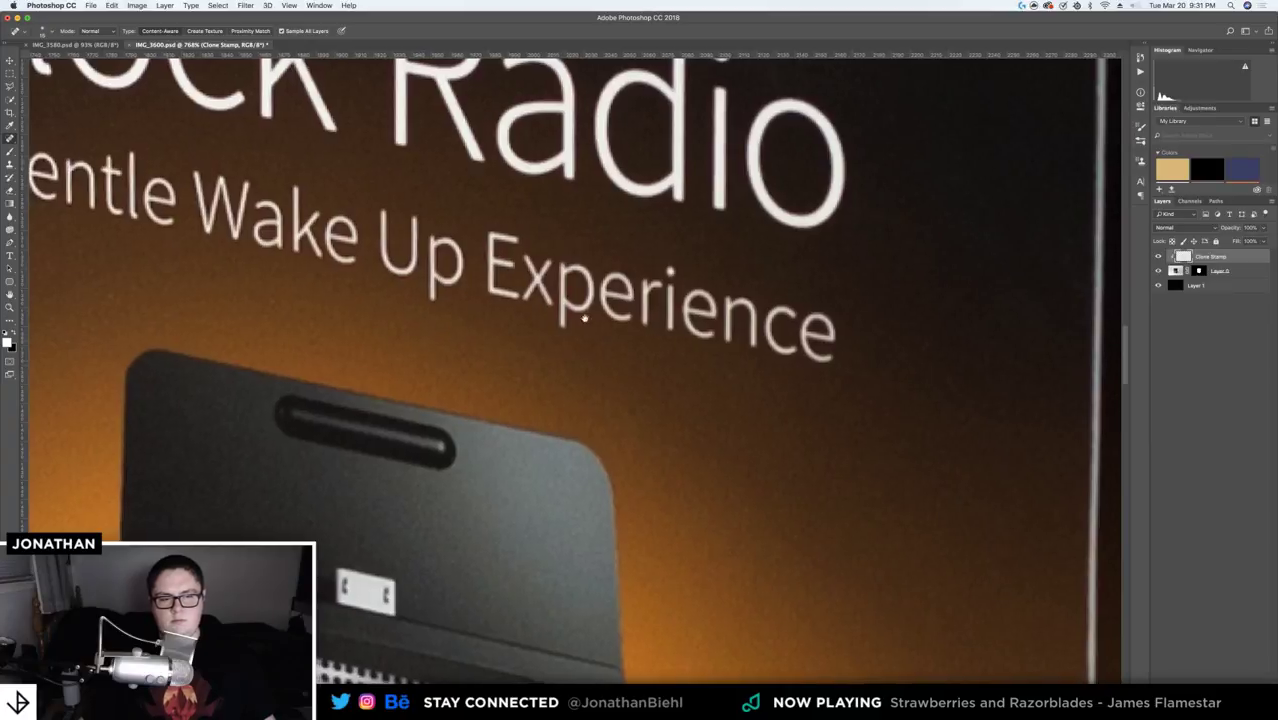
left_click_drag(195, 358, 807, 267)
- Heal the specks on the front face's orange border and bottom strip around the speaker grille's lower outer corner
scroll(807, 267, "left", 3)
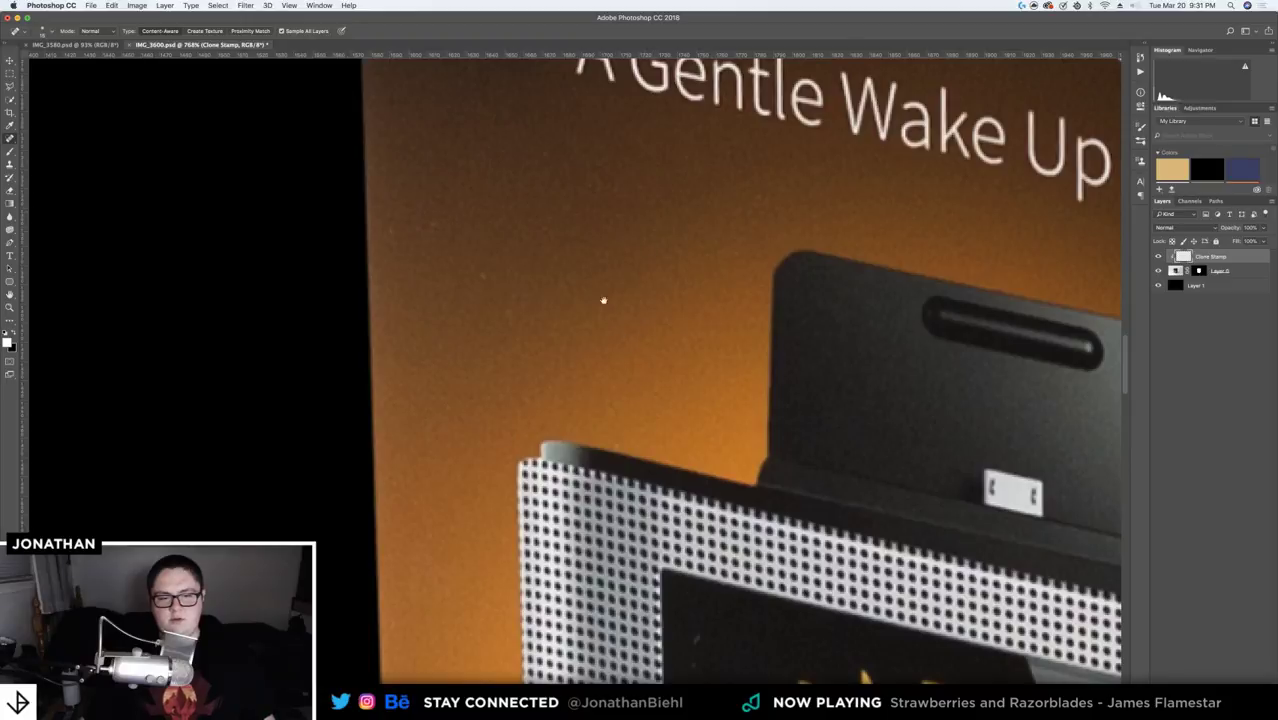
scroll(603, 300, "down", 10)
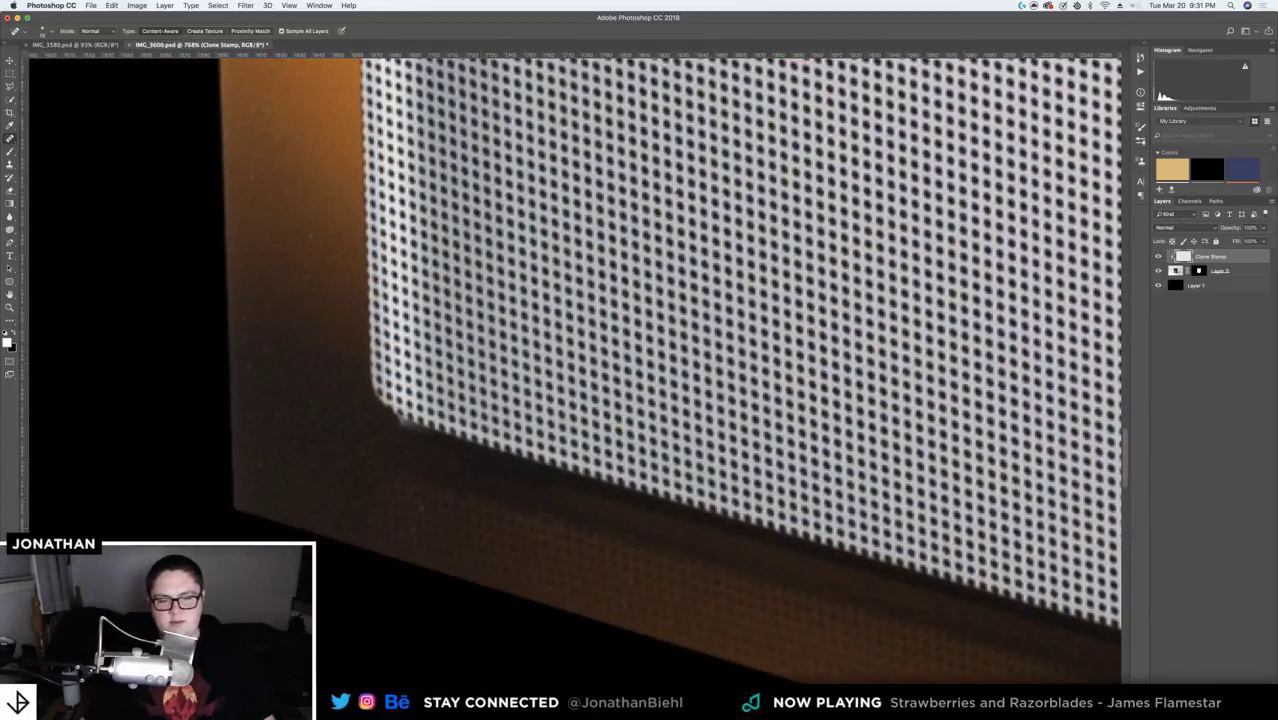
left_click(556, 522)
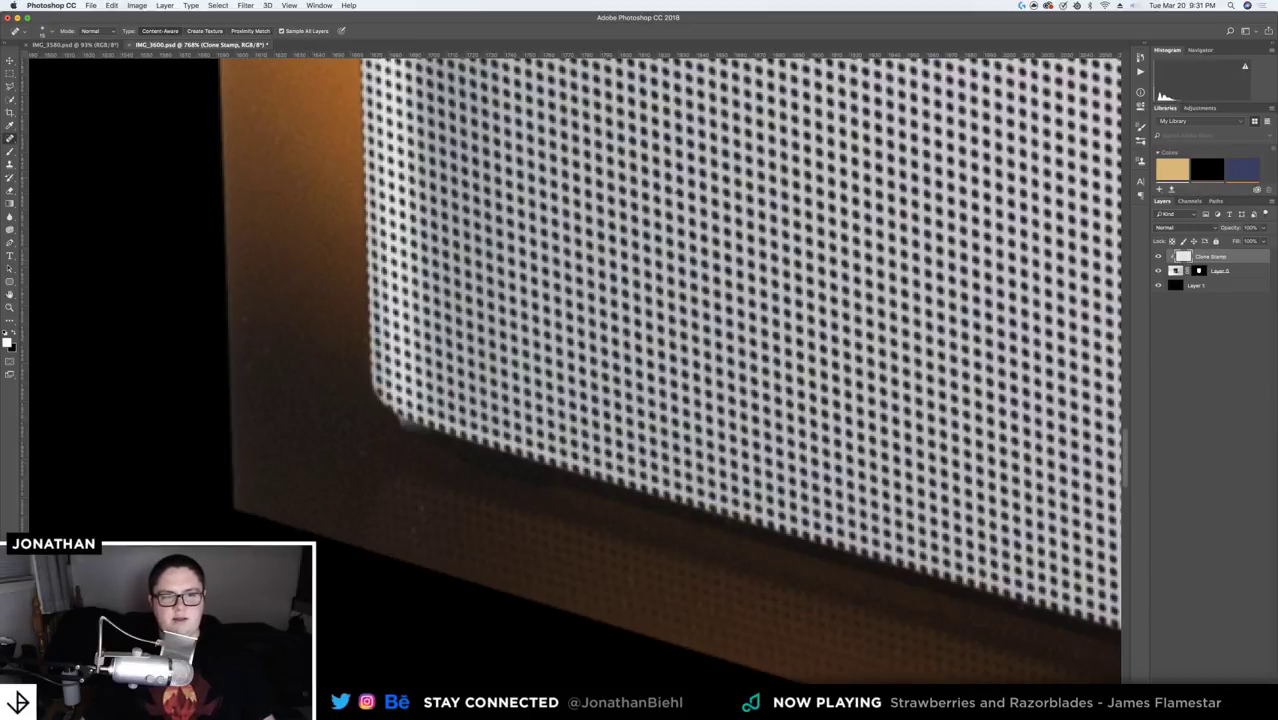
- Try to heal the blemish beside the vertical edge's lower end with the Spot Healing Brush inside a lasso selection, and deselect
scroll(331, 268, "right", 10)
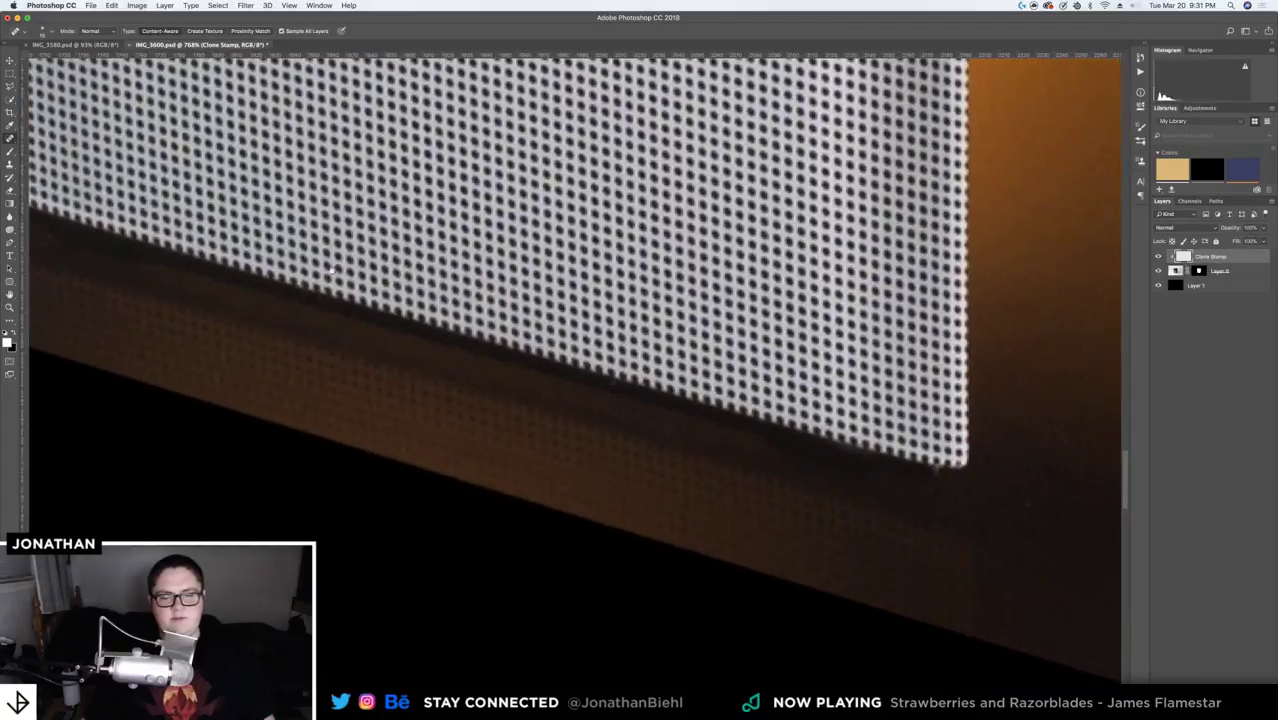
scroll(331, 268, "right", 10)
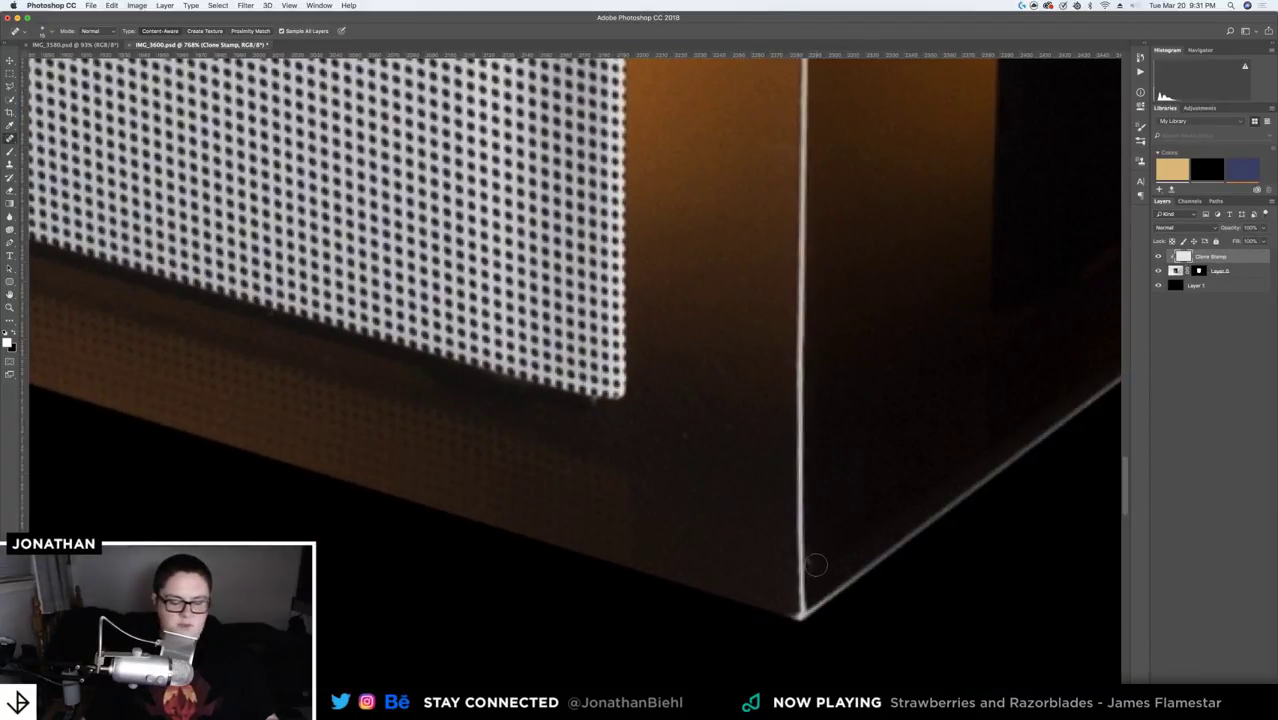
key("l")
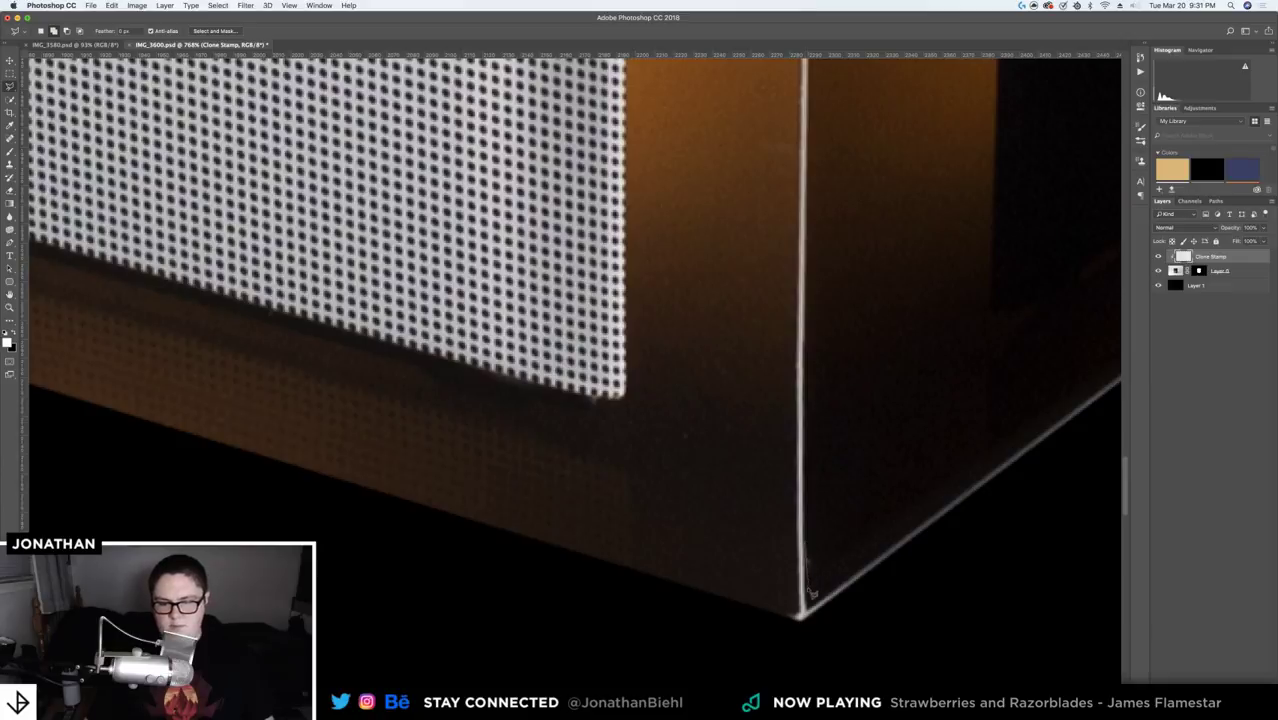
mouse_move(852, 514)
left_mouse_down()
mouse_move(814, 509)
mouse_move(808, 552)
left_mouse_up()
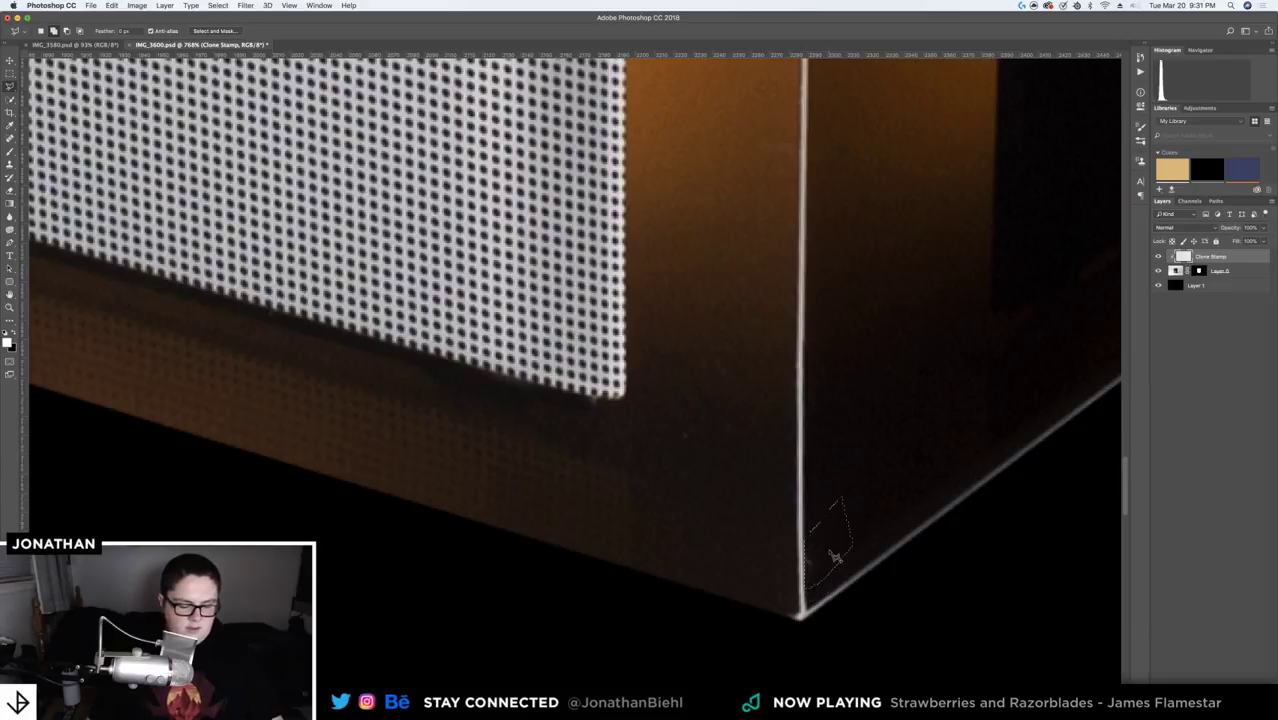
key("space")
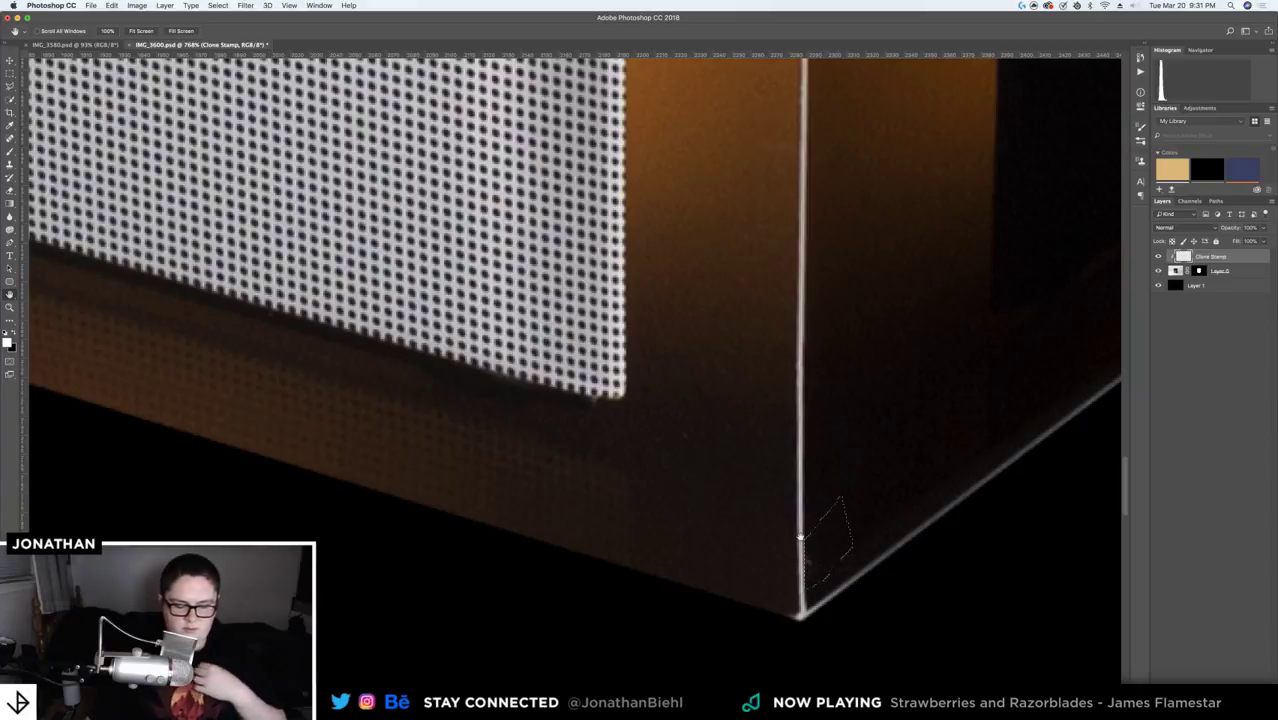
key("j")
left_click(797, 440)
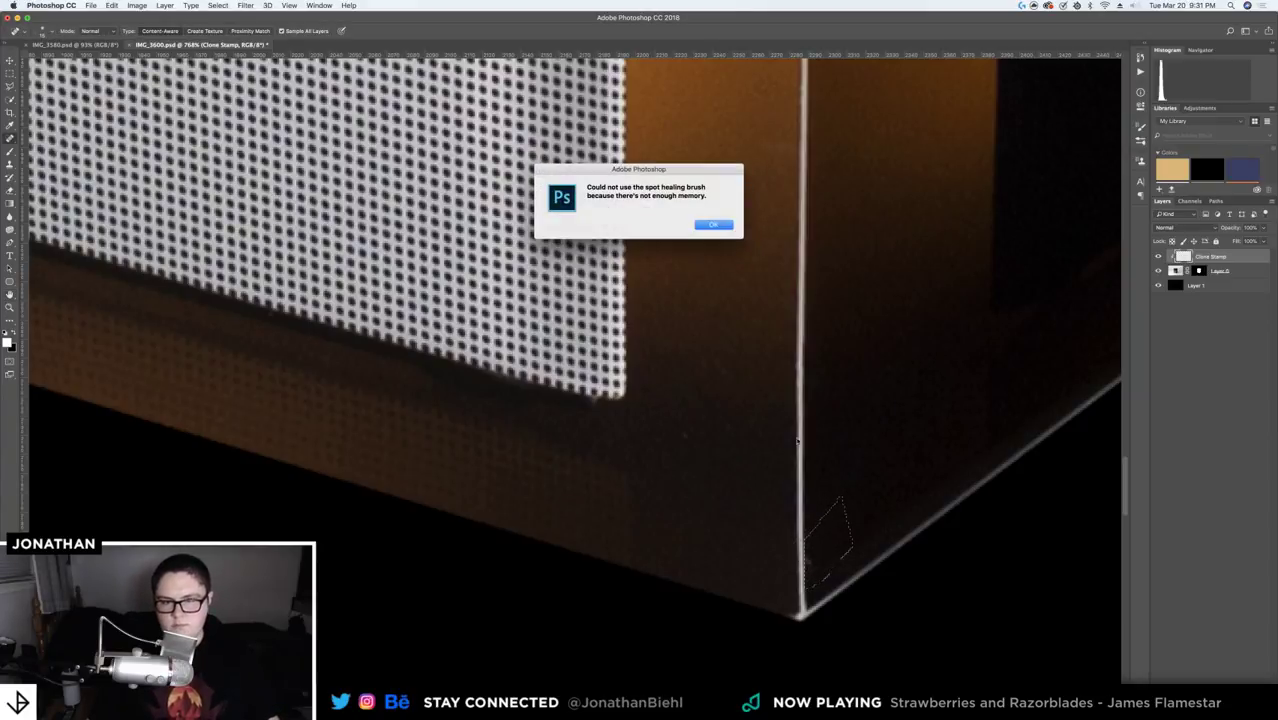
left_click(711, 226)
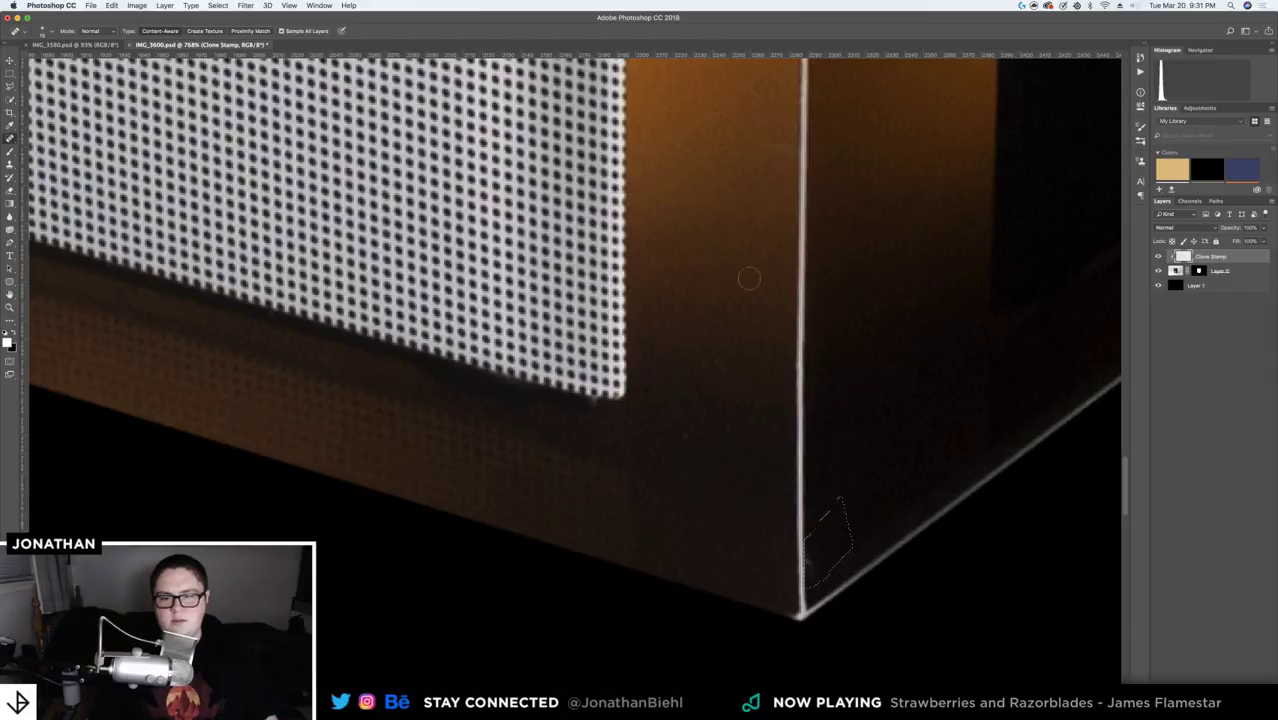
left_click(810, 566)
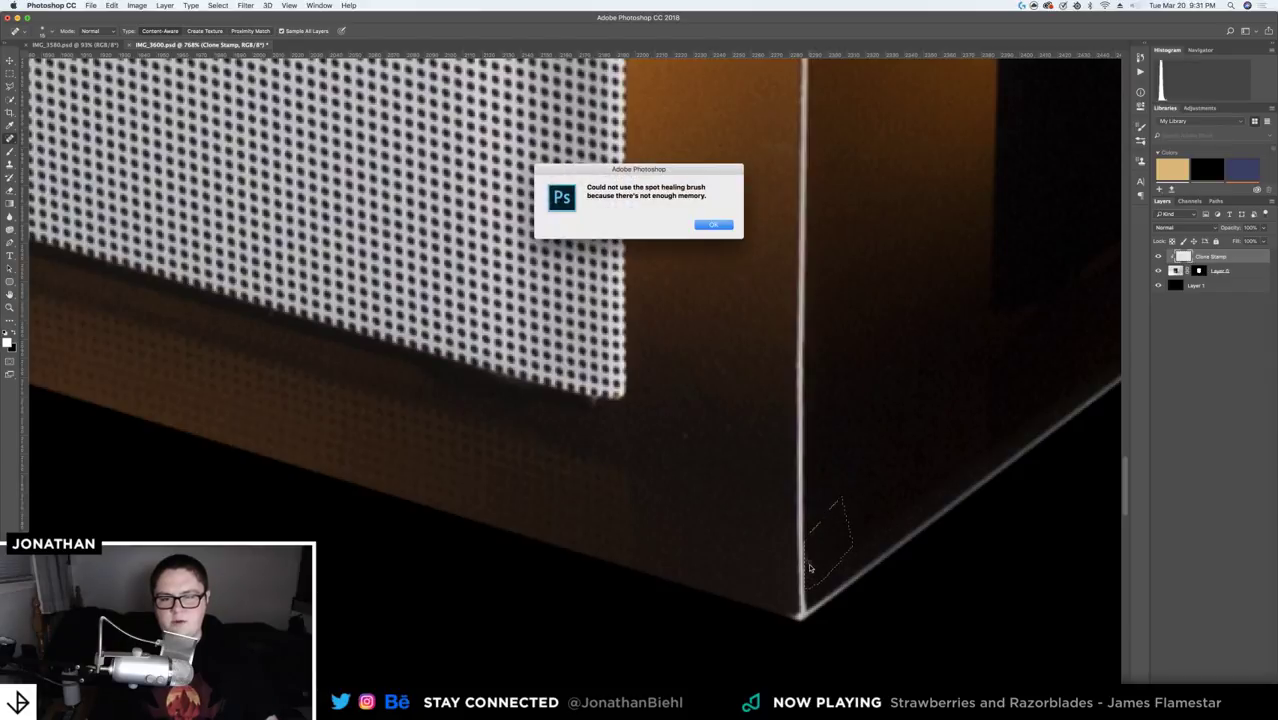
left_click(713, 226)
key("ctrl+d")
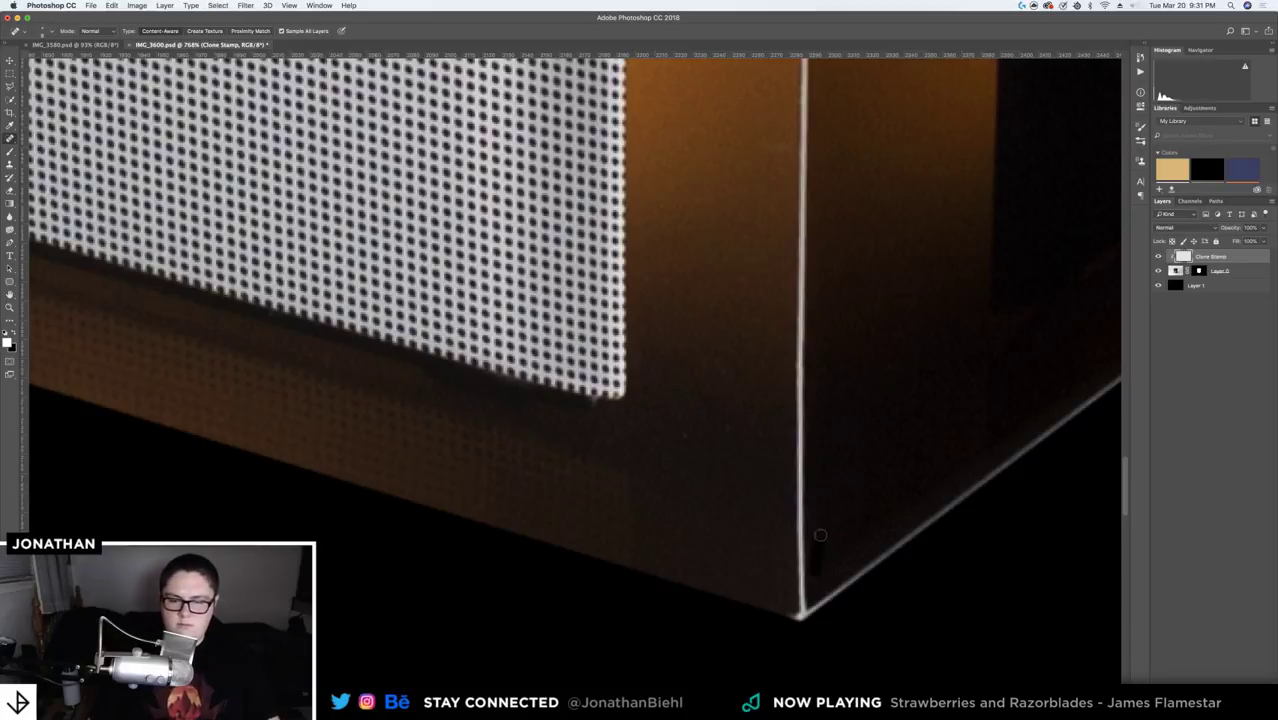
- Heal the blemishes on the front and side faces around the box's bottom front corner with the Spot Healing Brush
scroll(823, 558, "up", 2)
scroll(665, 554, "right", 5)
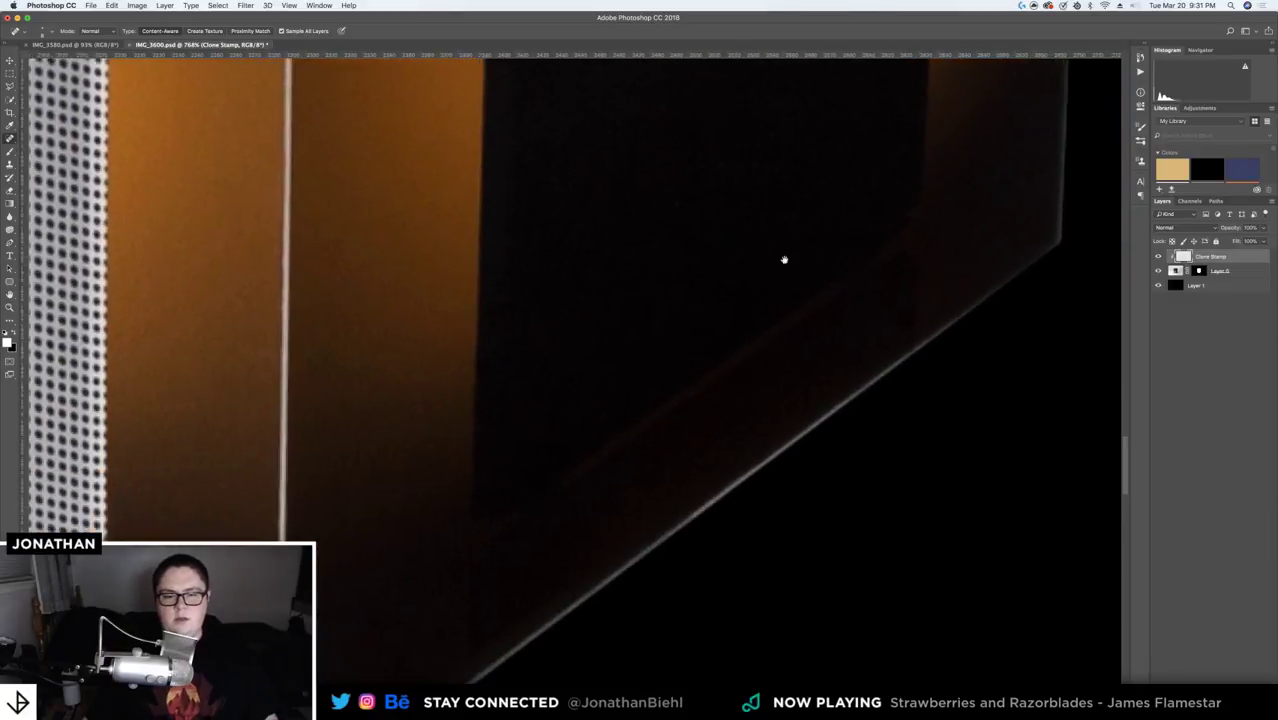
left_click_drag(836, 211, 851, 194)
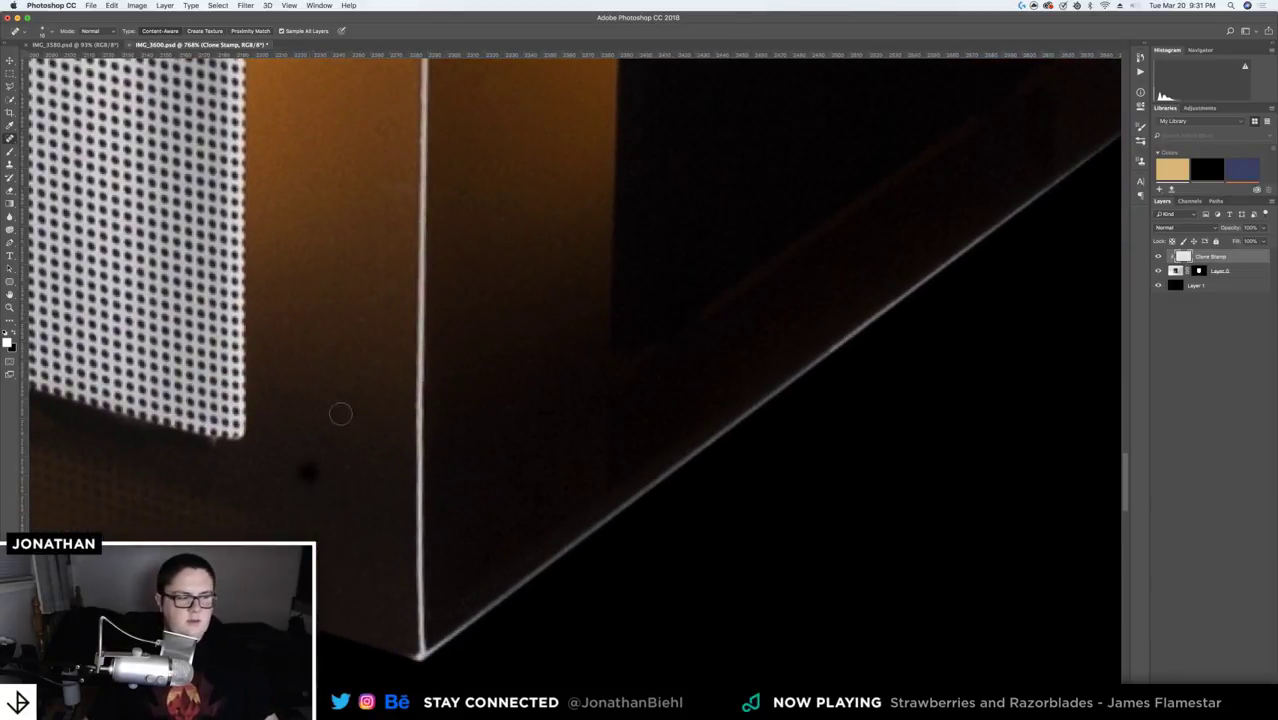
left_click_drag(495, 391, 415, 559)
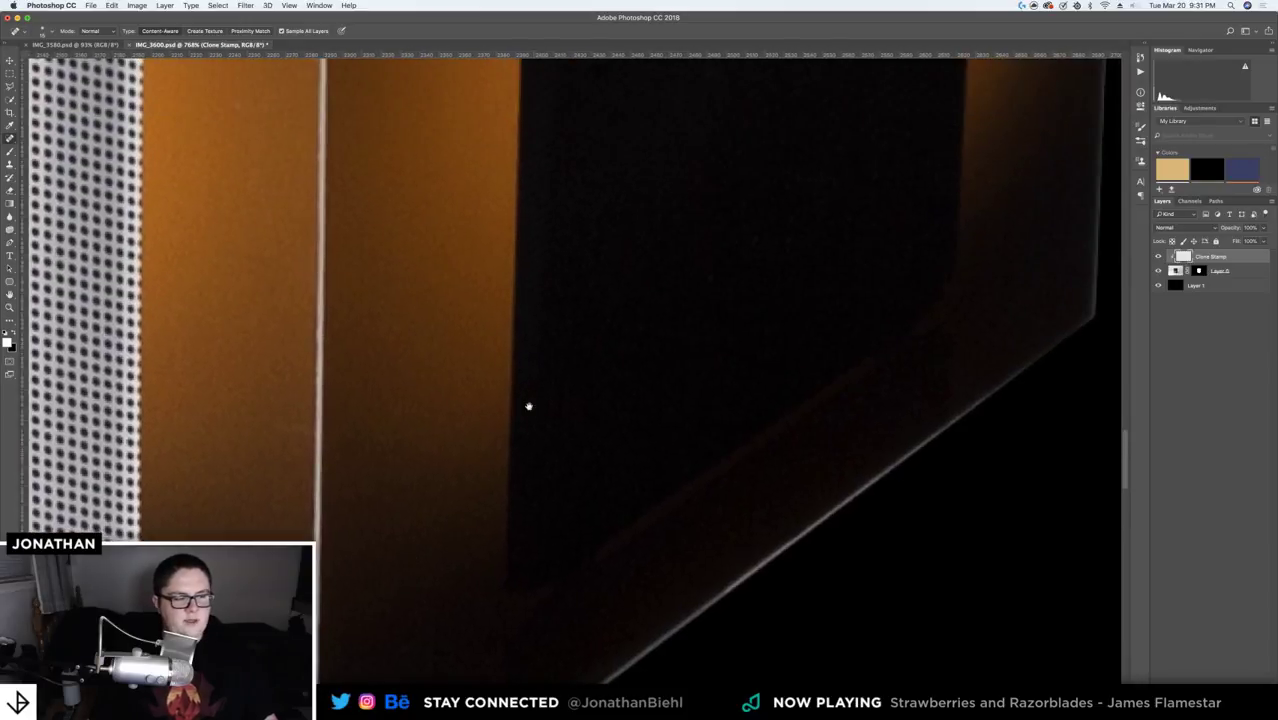
- Heal the specks on the side face's orange glow between the clock radio silhouette and the outer edge
left_click_drag(528, 406, 478, 520)
left_click_drag(908, 267, 822, 546)
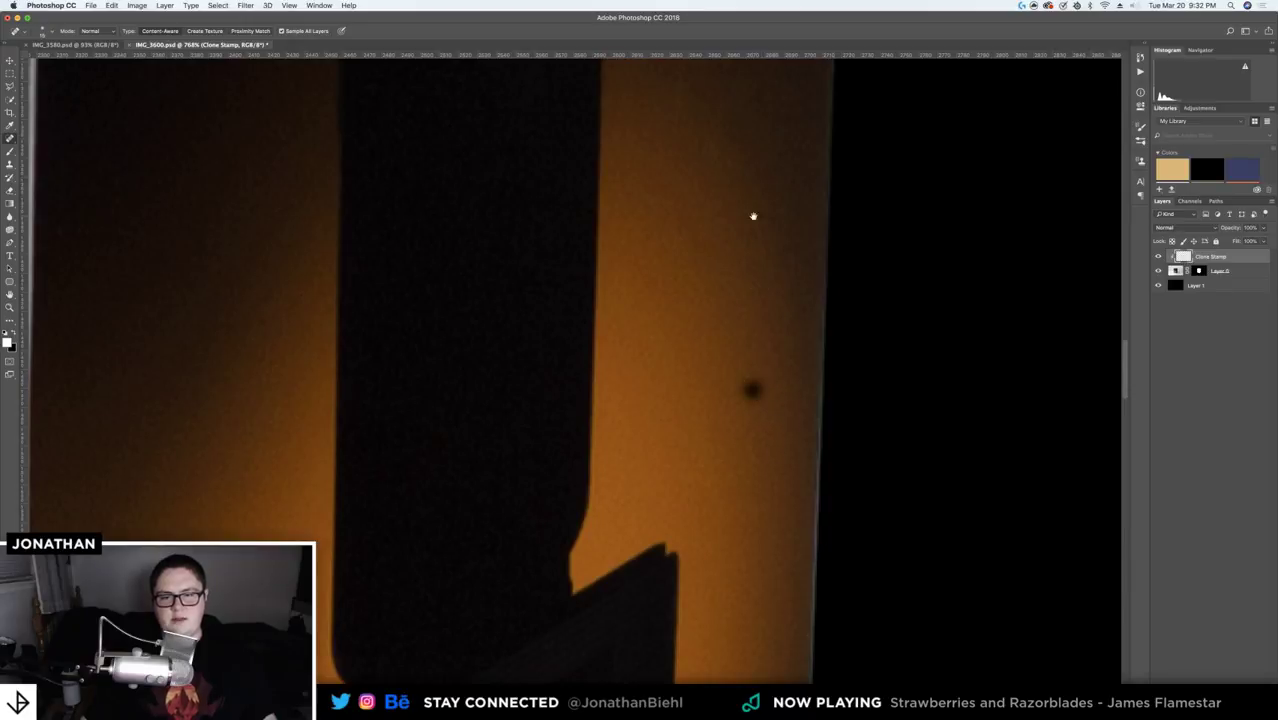
left_click_drag(753, 216, 939, 531)
left_click_drag(787, 265, 745, 374)
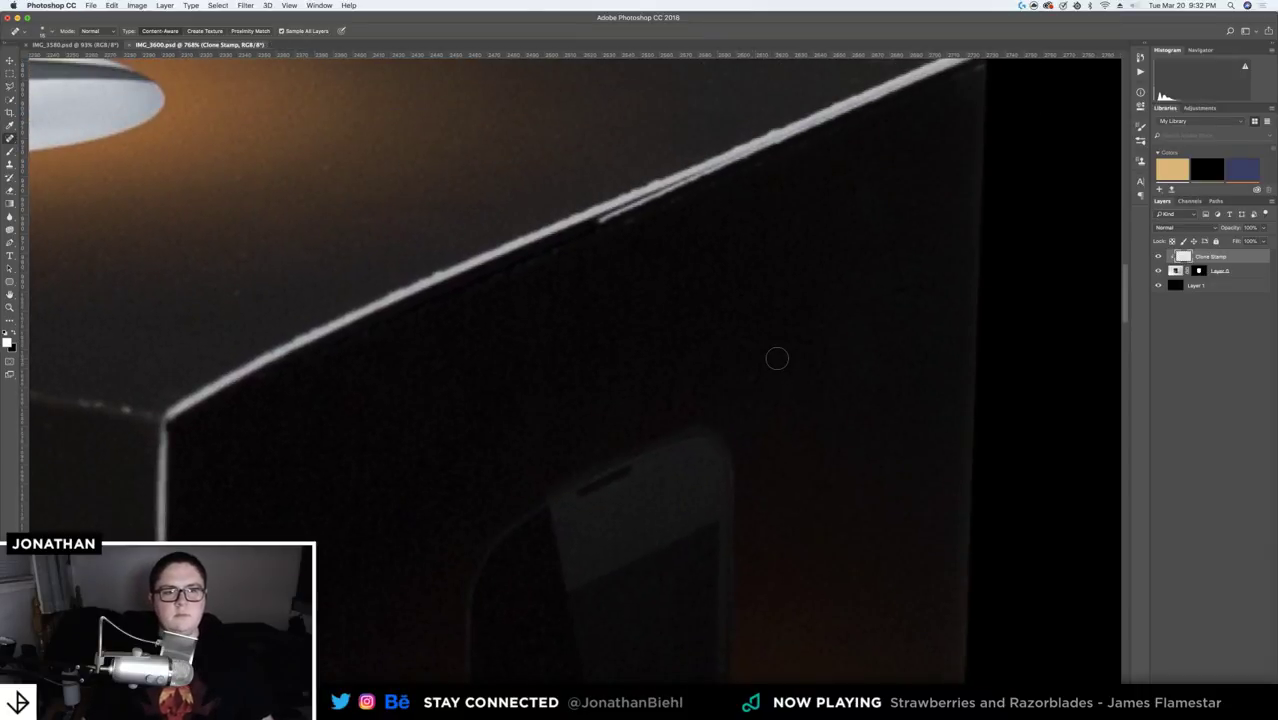
- Heal the specks on the top face around the Xbox emblem
mouse_move(391, 191)
left_mouse_down()
mouse_move(670, 177)
mouse_move(1041, 294)
mouse_move(476, 449)
mouse_move(402, 451)
left_mouse_up()
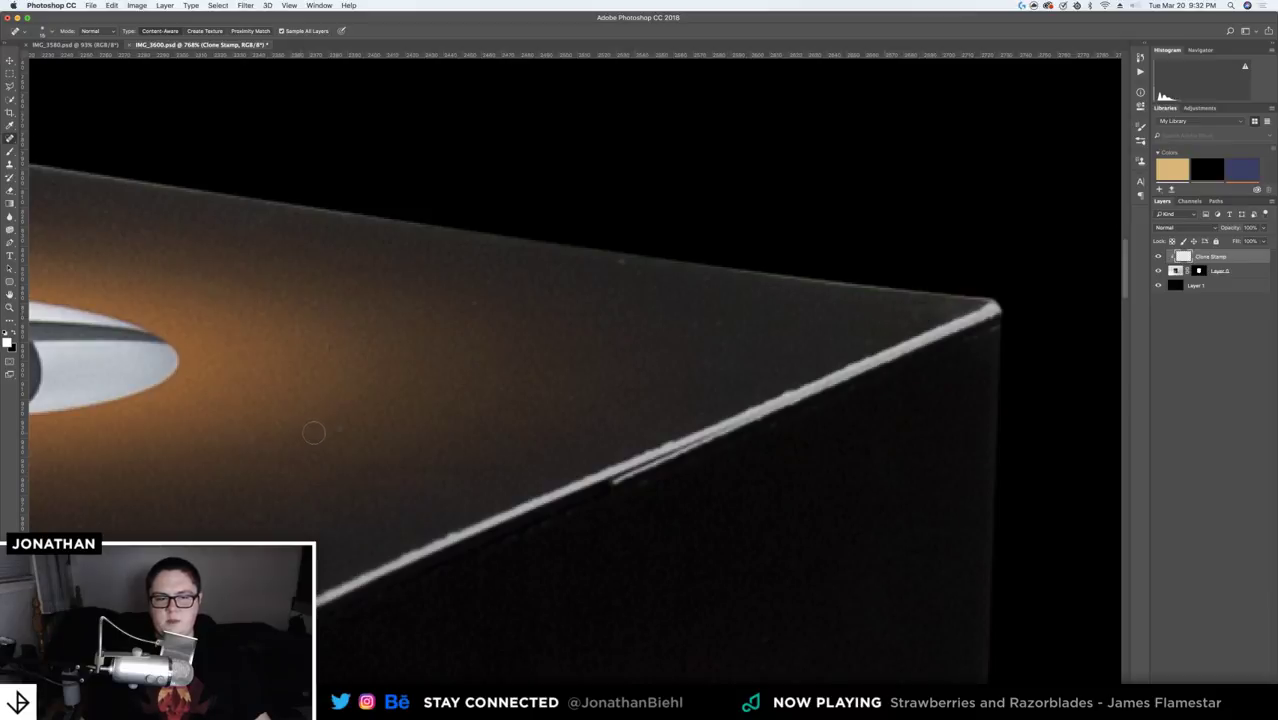
key("h")
left_click_drag(319, 387, 779, 494)
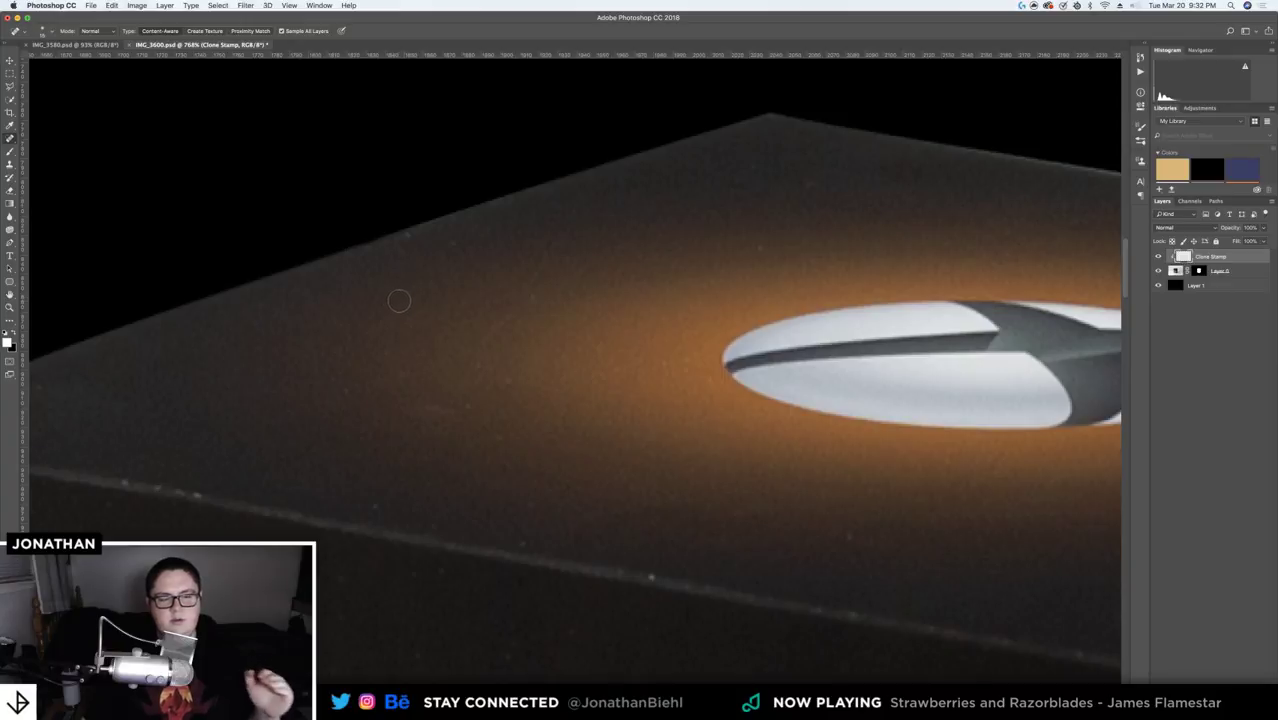
left_click_drag(222, 394, 411, 302)
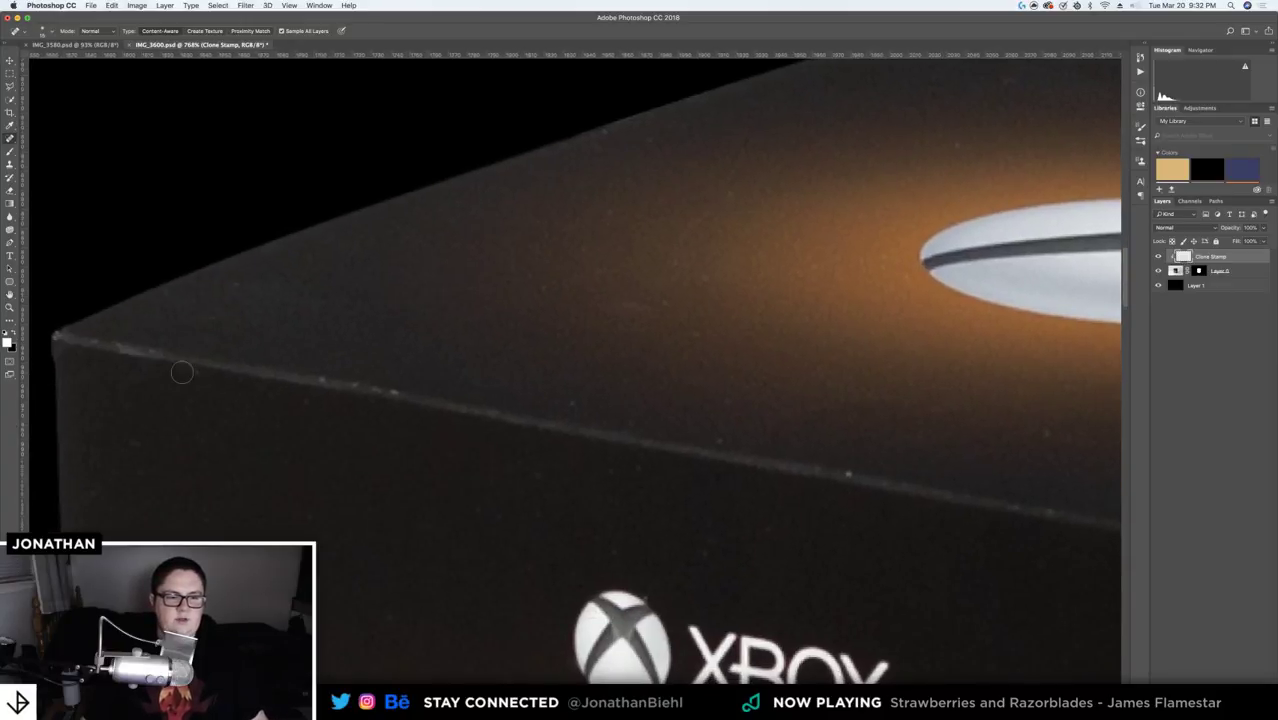
- Review the retouched box as a whole and up close around the front corner, checking the effect of the Clone Stamp layer
key("z")
left_click_drag(342, 362, 314, 362)
left_click_drag(476, 424, 460, 424)
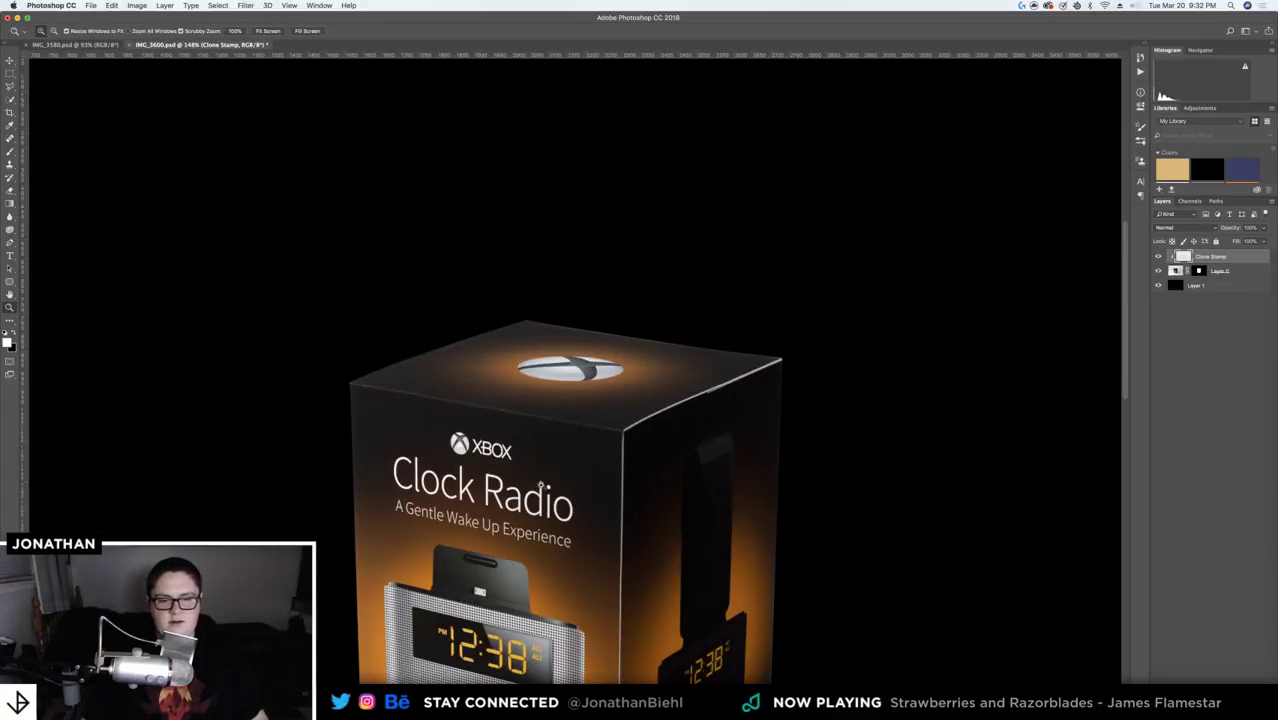
left_click_drag(559, 513, 487, 293)
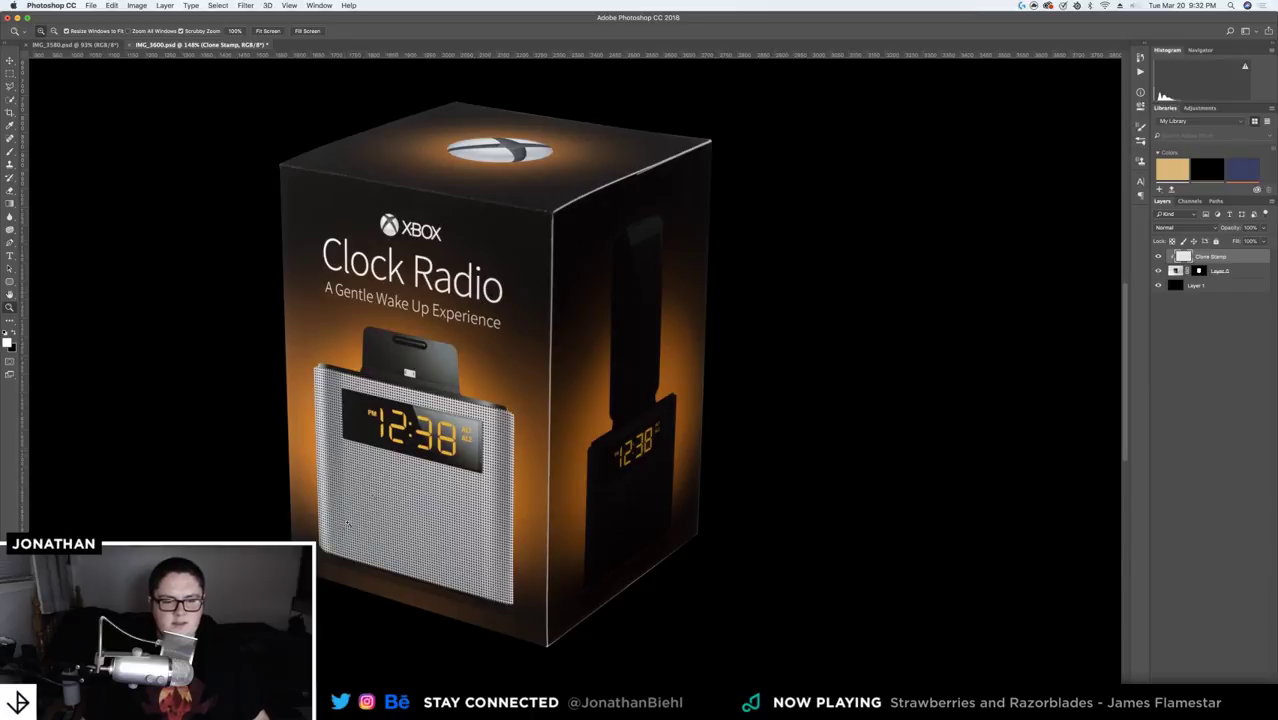
mouse_move(355, 515)
left_mouse_down()
mouse_move(395, 515)
mouse_move(340, 515)
left_mouse_up()
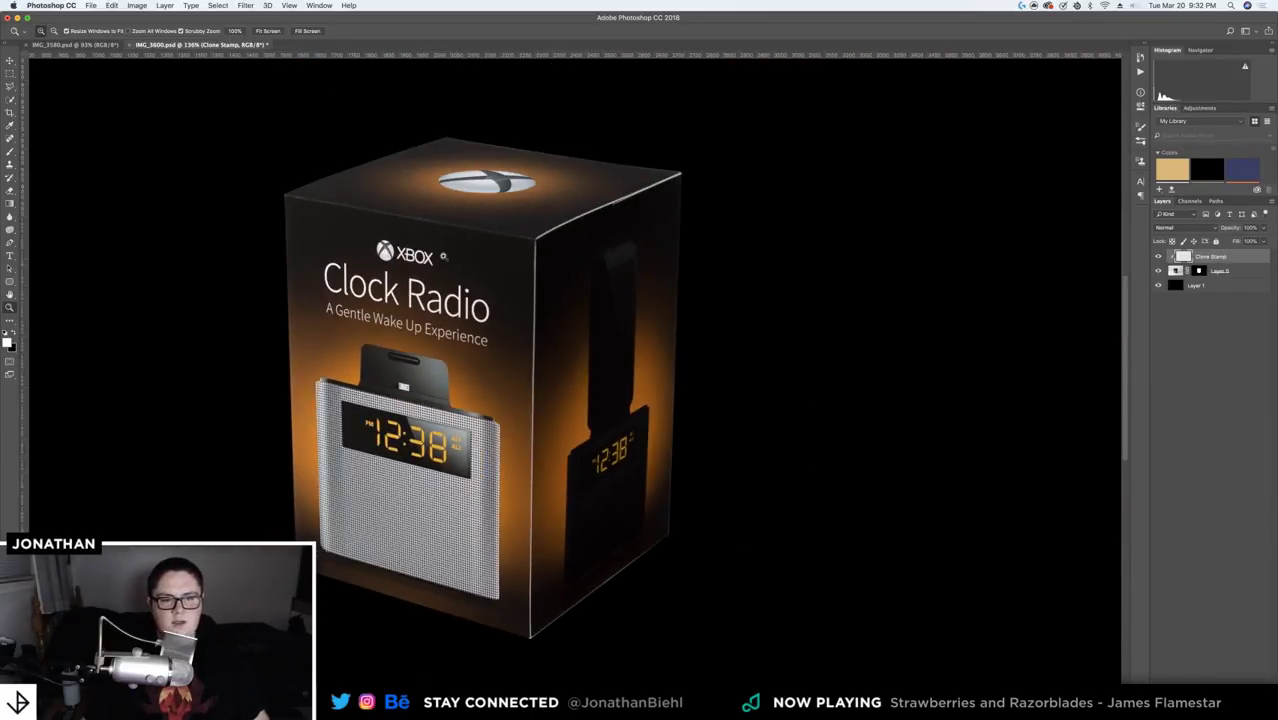
left_click_drag(464, 222, 240, 218)
key("super+0")
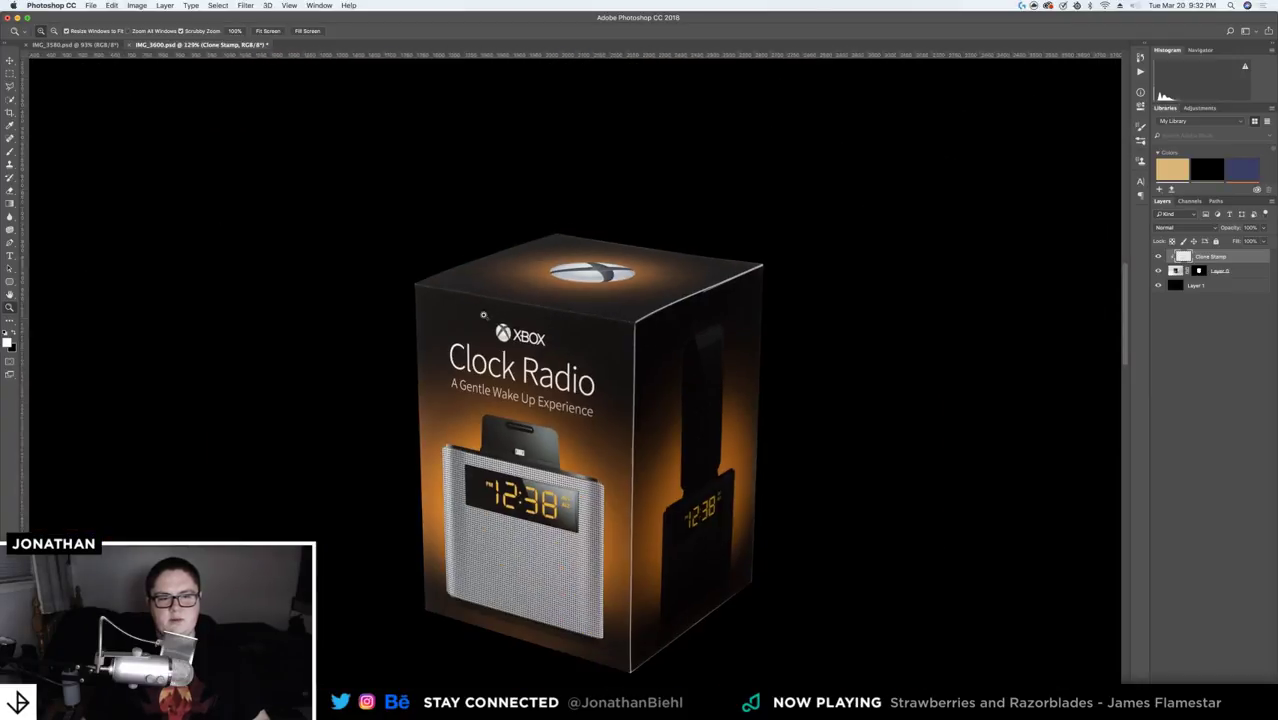
key("v")
scroll(464, 285, "down", 2)
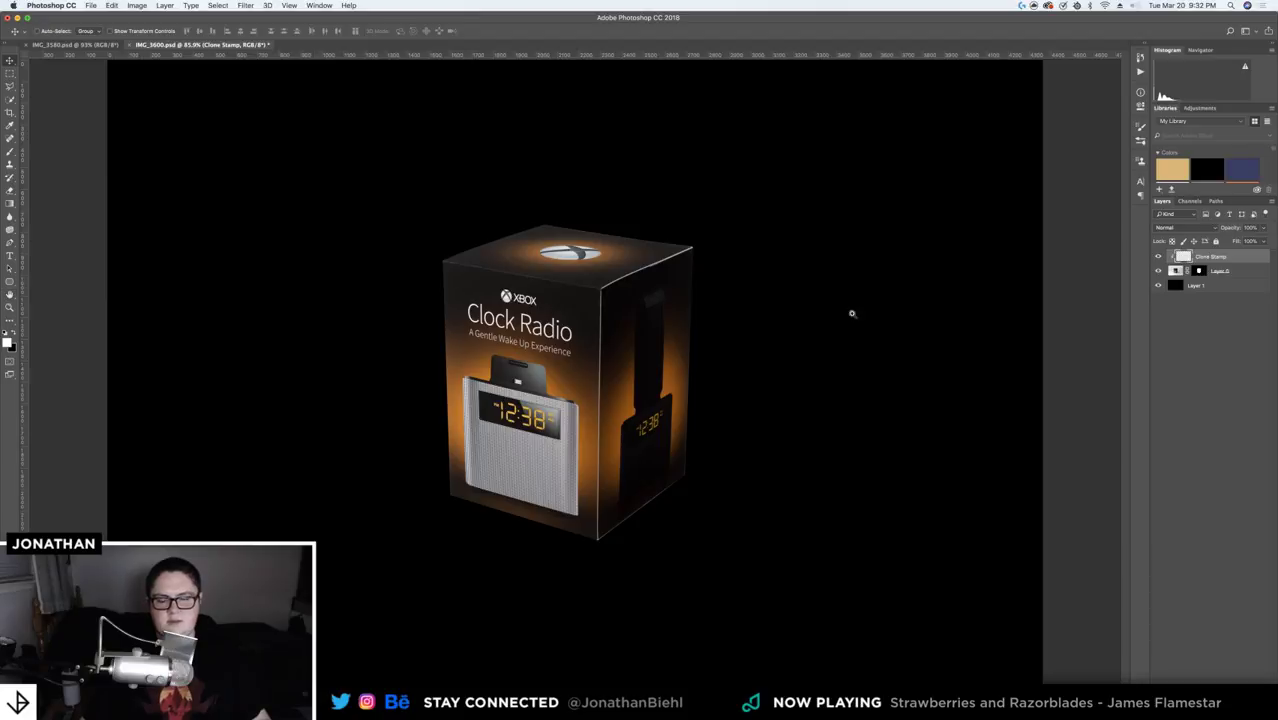
key("z")
left_click_drag(531, 397, 640, 332)
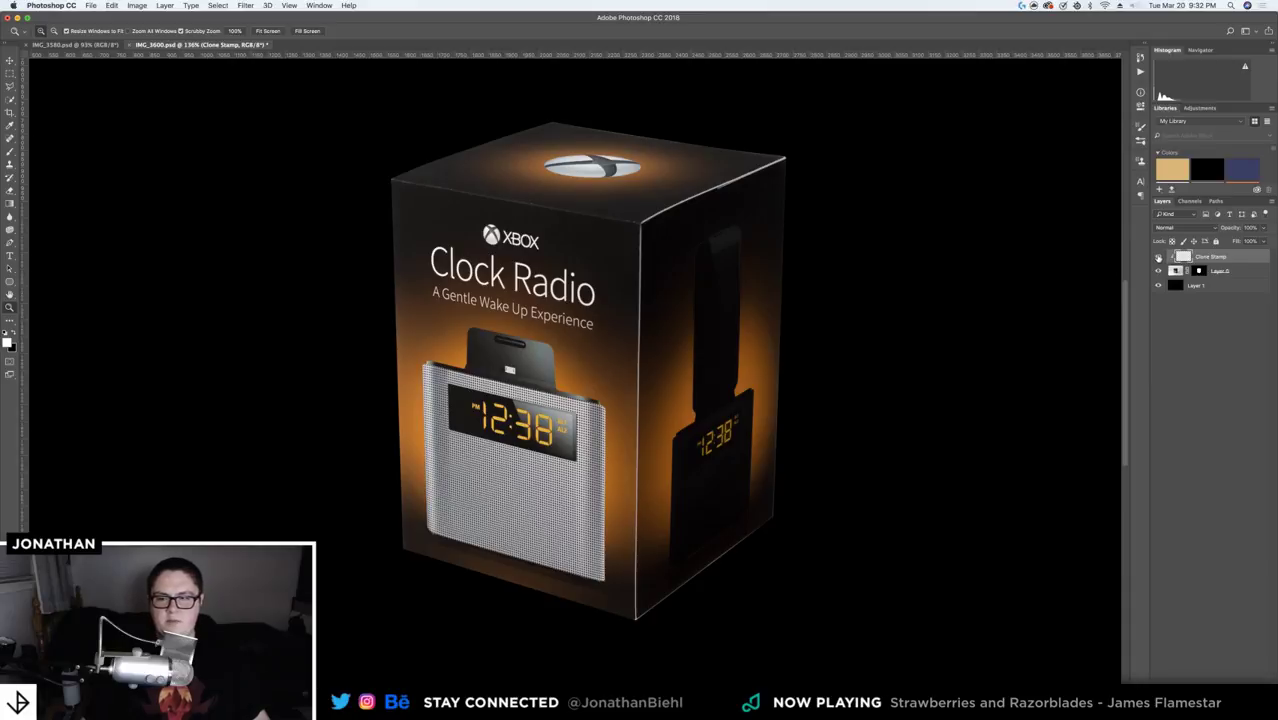
left_click_drag(667, 501, 709, 500)
left_click_drag(659, 242, 716, 197)
- Switch to IMG_3580.psd, show the Electric Shaver Front group instead of Electric Shaver Back, and expand it
key("v")
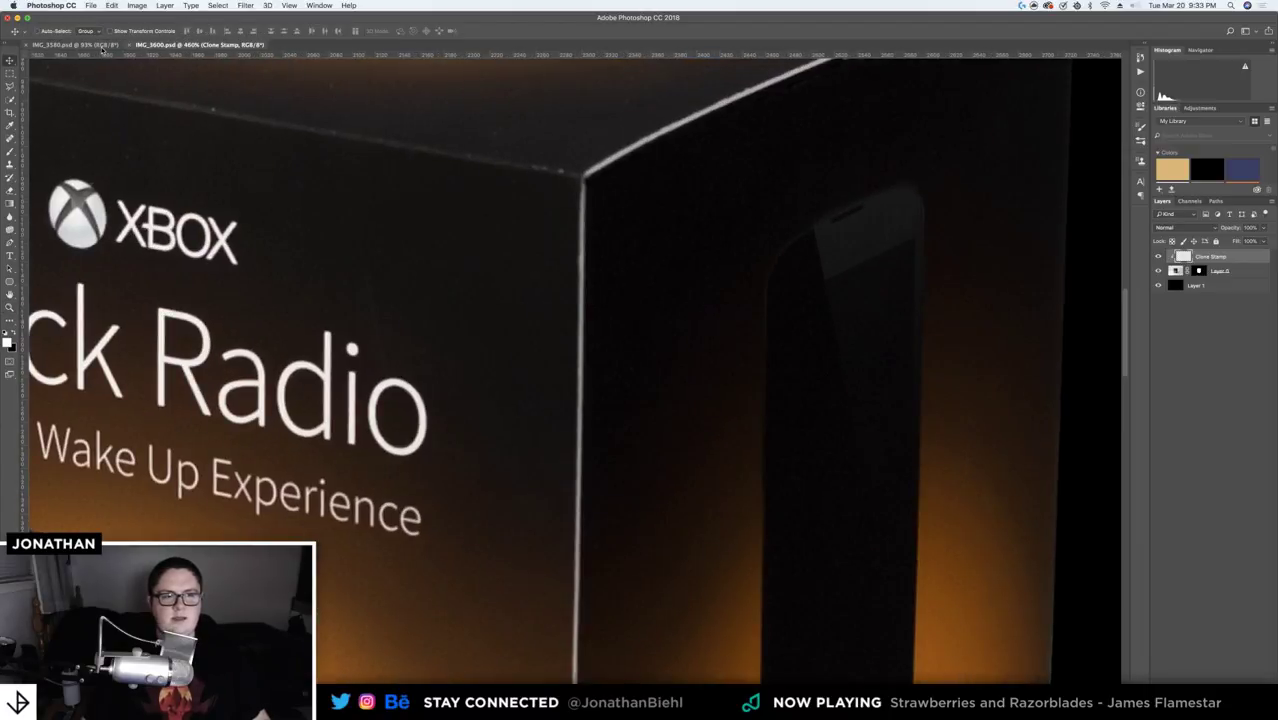
left_click(75, 45)
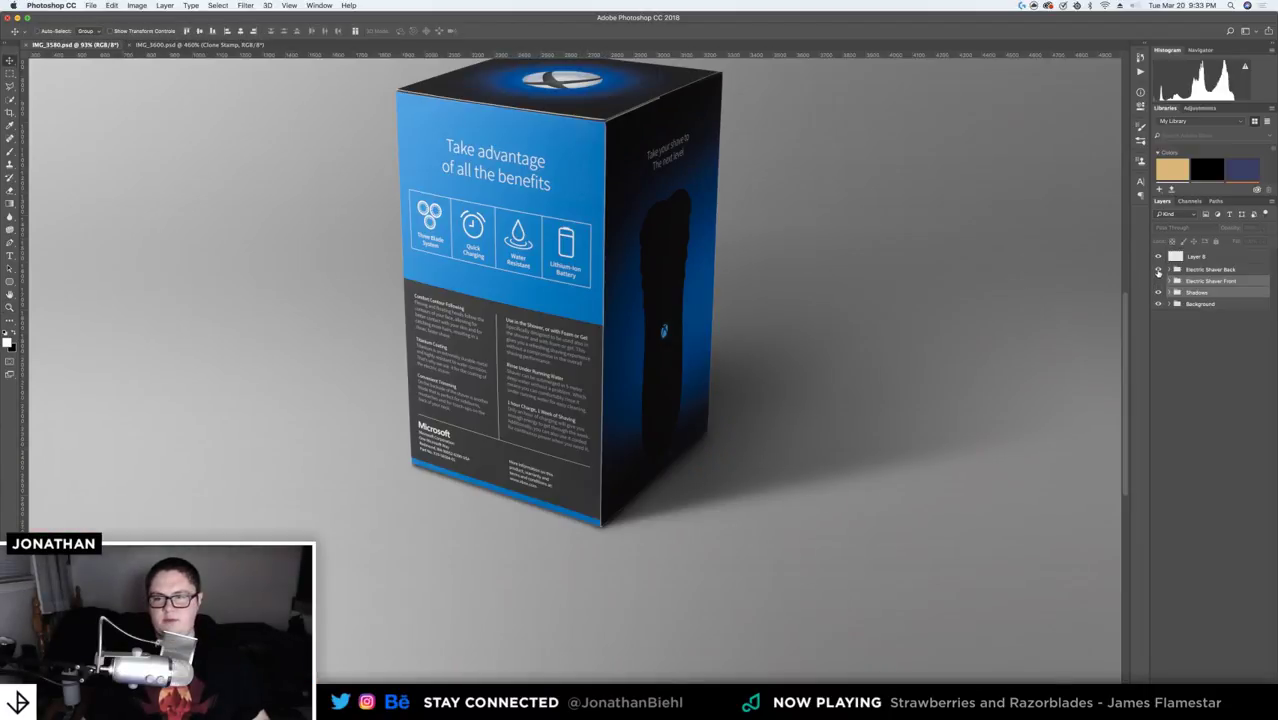
left_click(1158, 269)
left_click(1158, 281)
left_click(1168, 282)
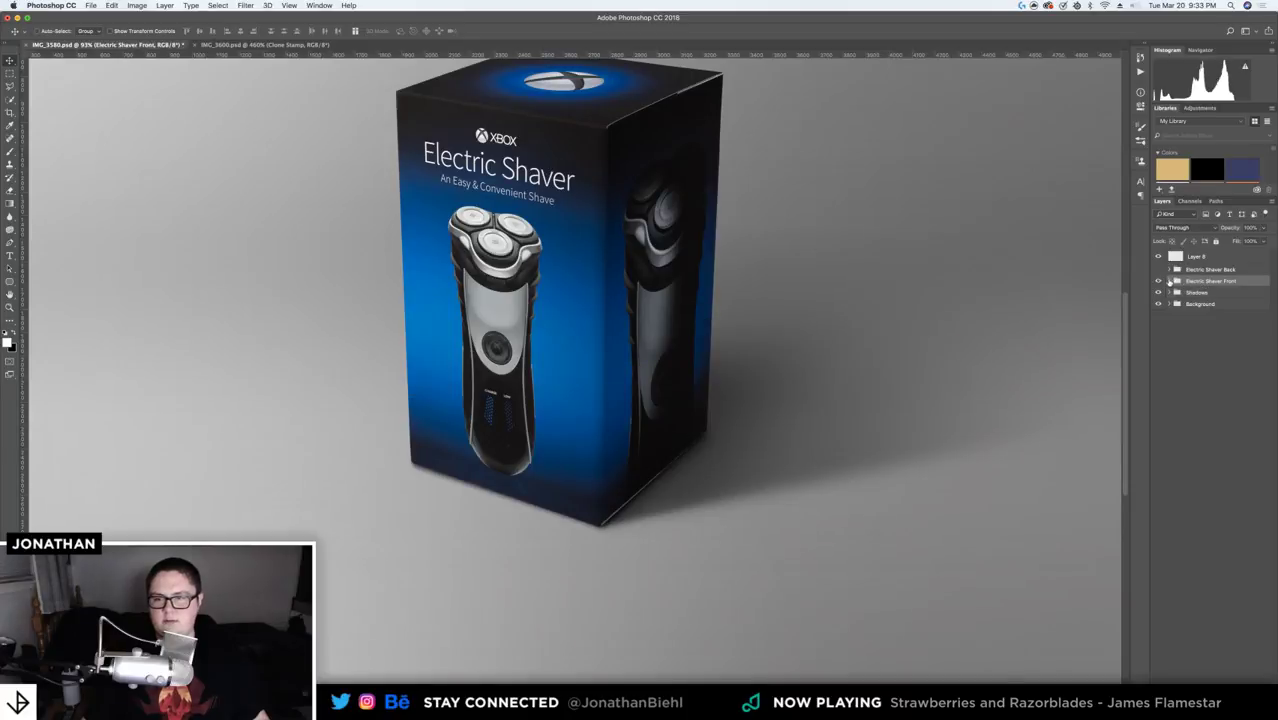
left_click(1169, 283)
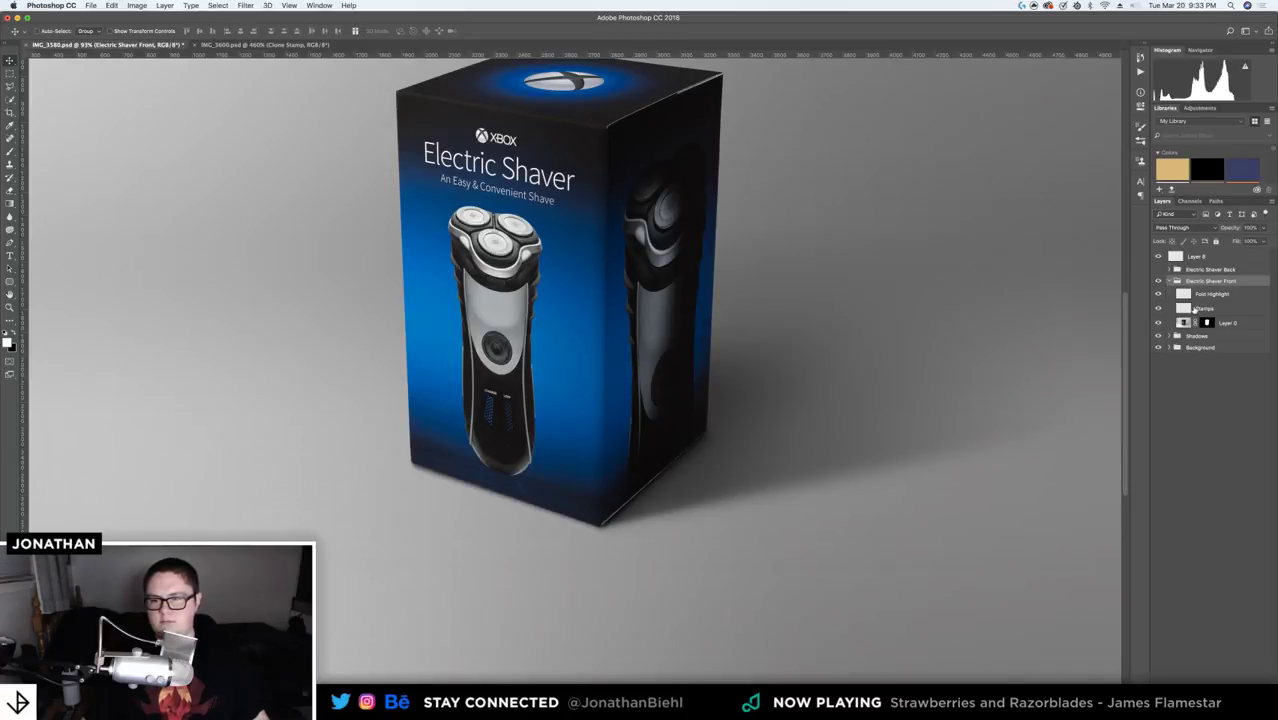
- Examine the Electric Shaver Front layers, checking the effect of the Stamps layer on the box and the contents of the Shadows group
left_click(1193, 309)
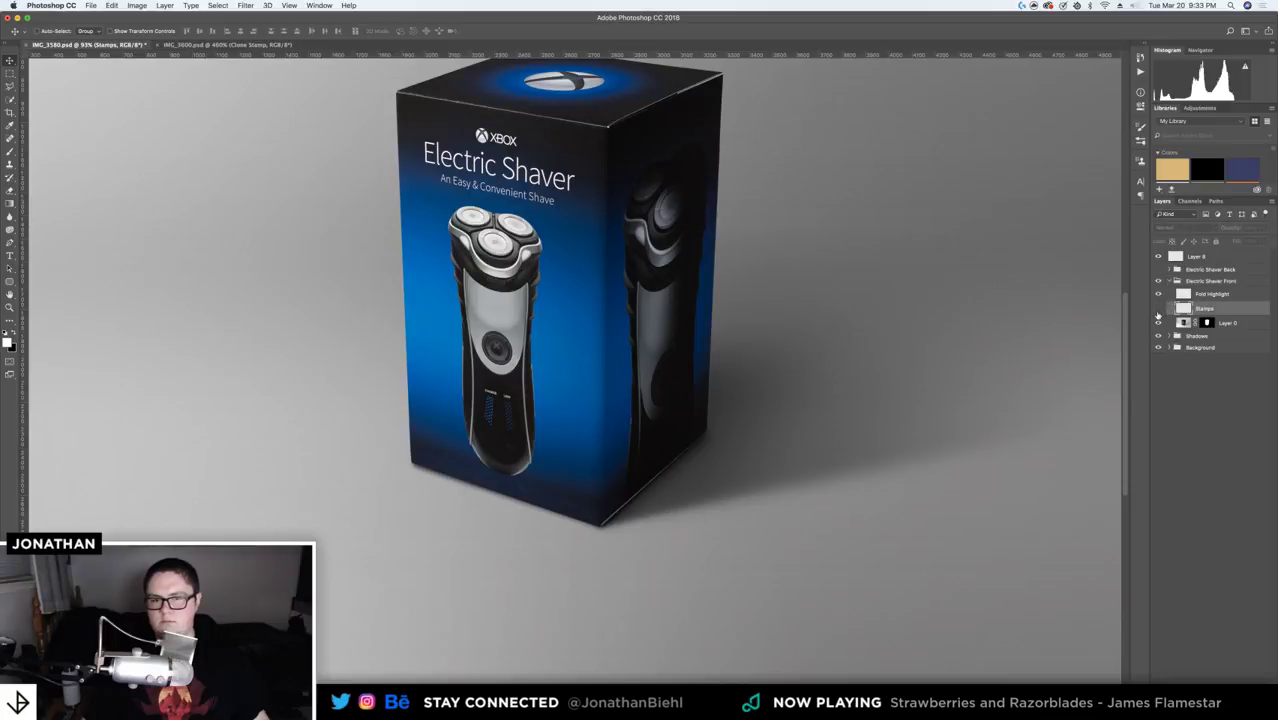
key("z")
left_click_drag(619, 137, 652, 624)
key("v")
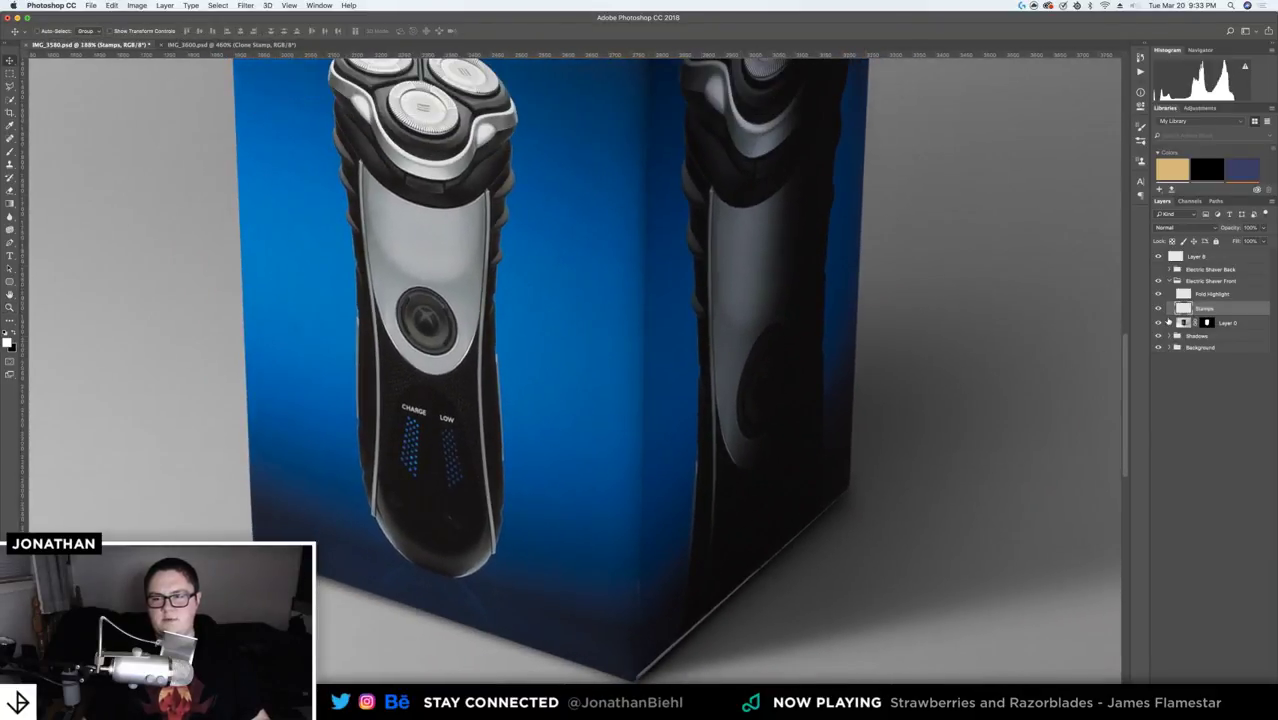
left_click(1176, 322)
left_click(1170, 336)
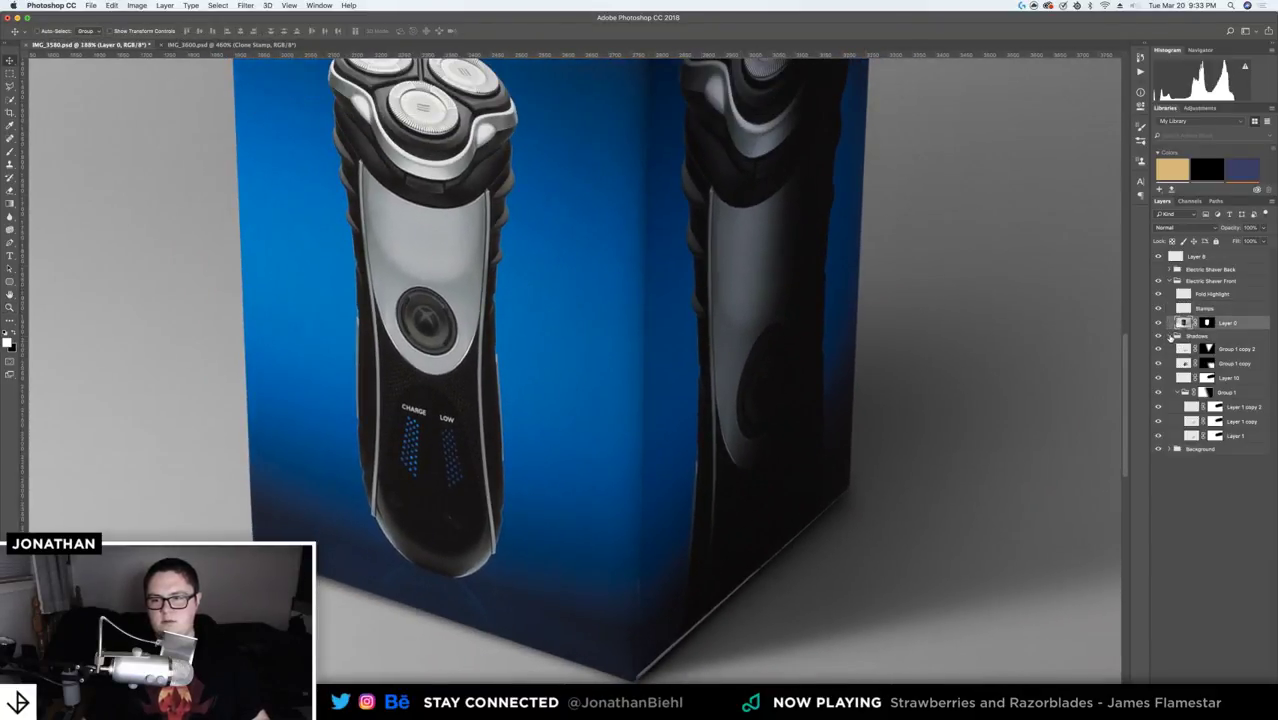
left_click(1170, 336)
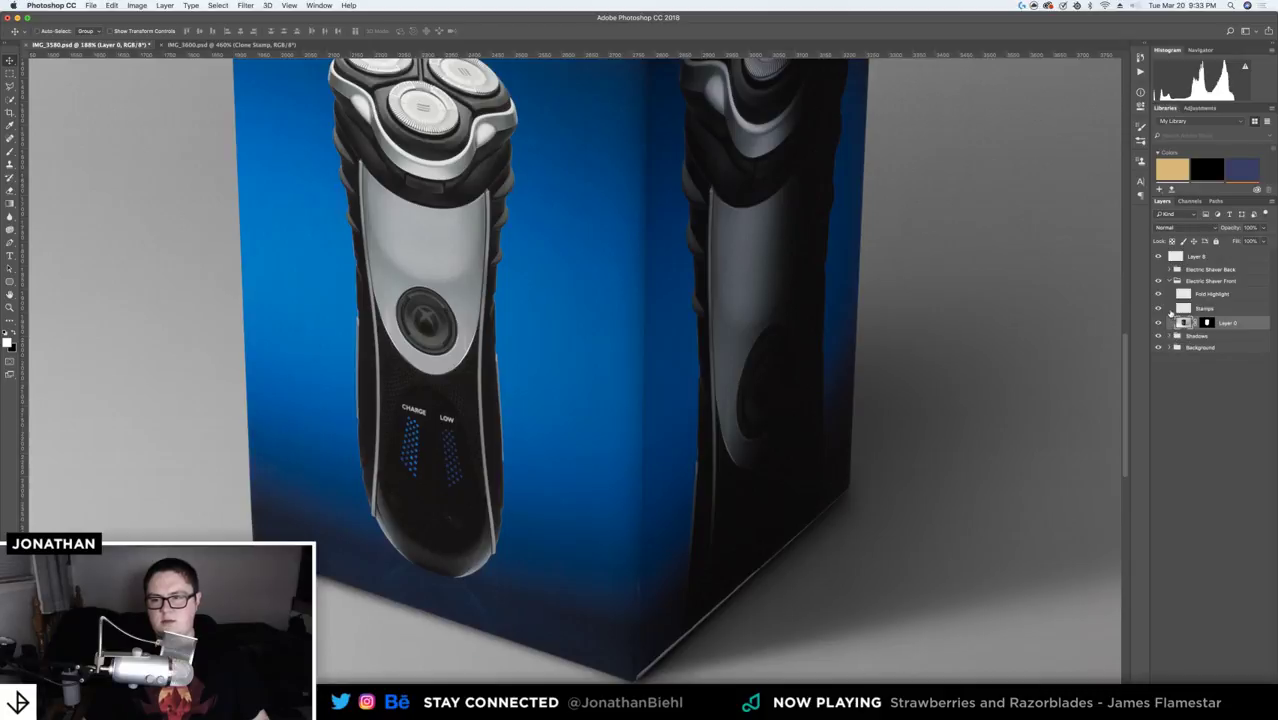
left_click(1176, 283)
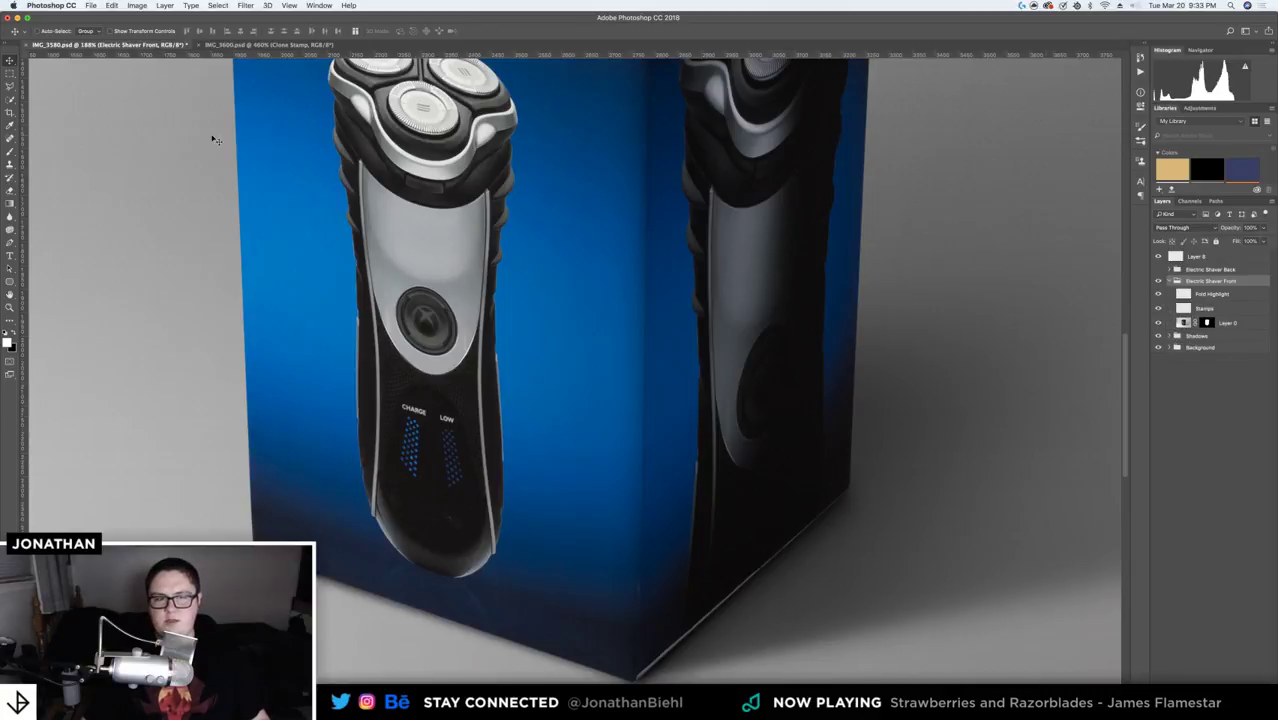
- Switch to IMG_3600.psd and select Layer 0 for work on the box's front vertical edge
left_click(243, 45)
key("z")
left_click_drag(658, 283, 609, 322)
left_click_drag(646, 416, 635, 469)
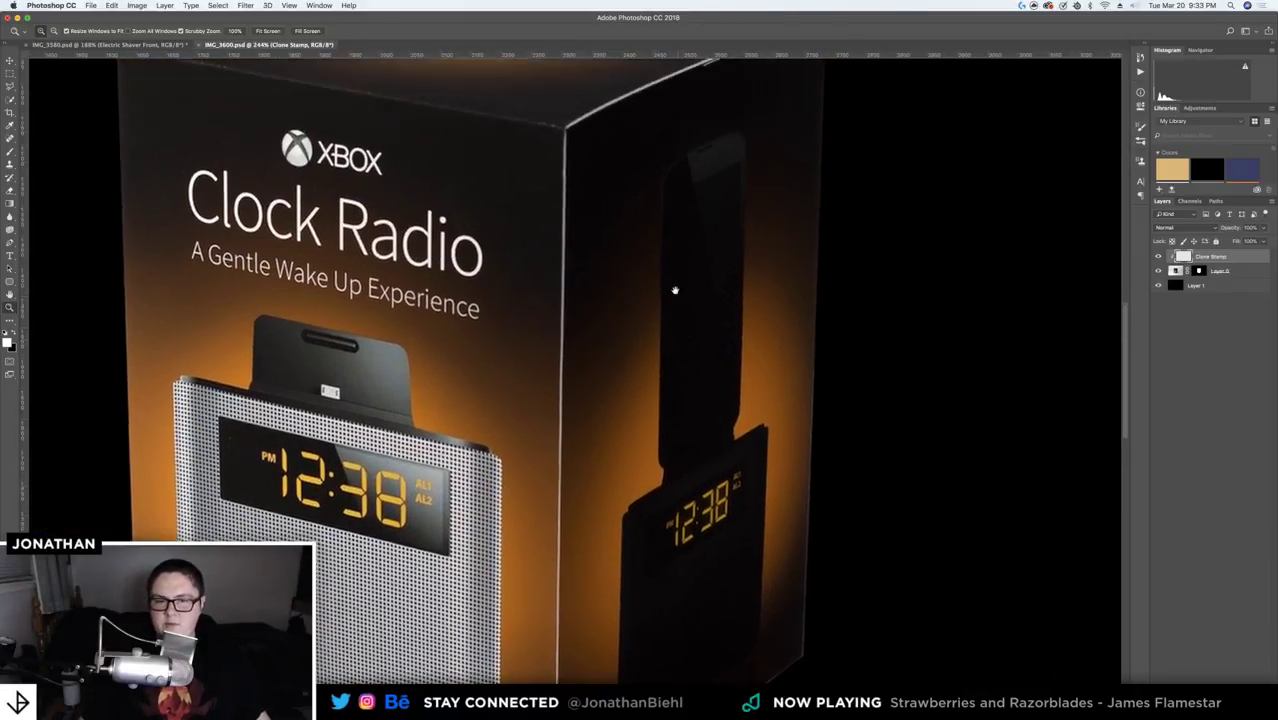
left_click_drag(675, 290, 685, 320)
left_click(1178, 271)
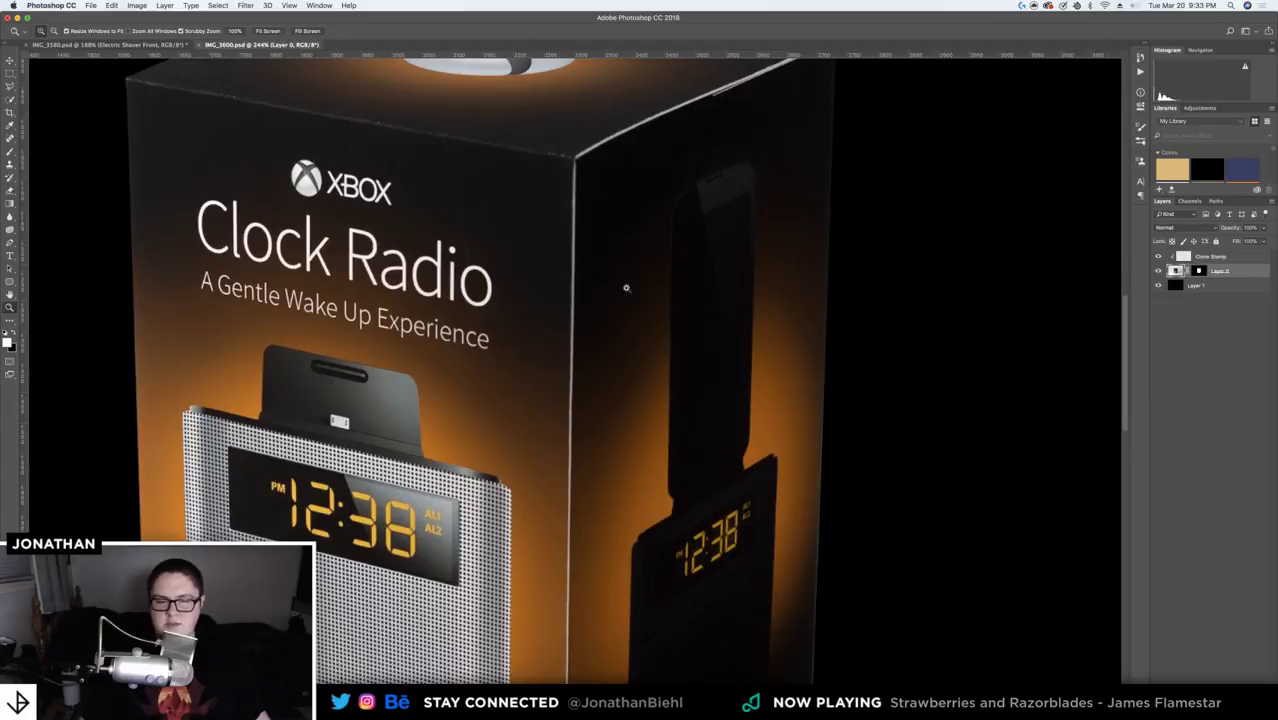
left_click_drag(558, 186, 572, 186)
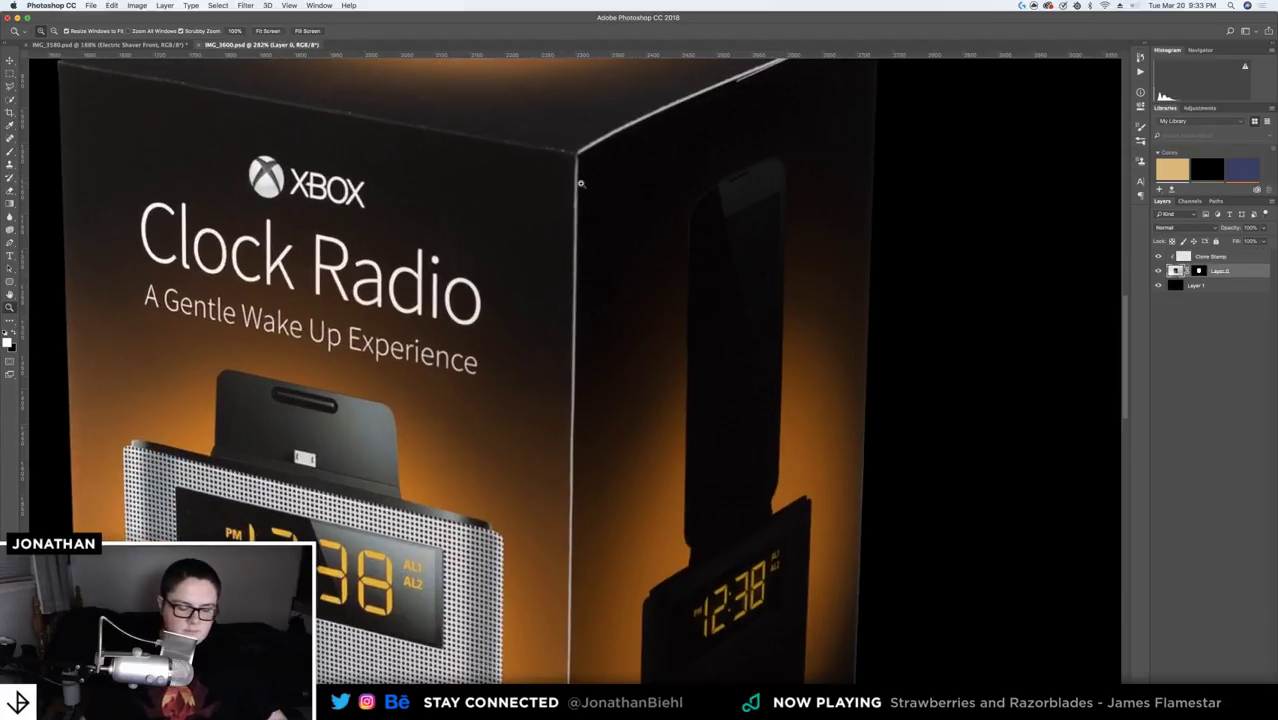
- Outline a narrow full-height strip of the front face beside the front vertical edge with the Polygonal Lasso and copy it to a new layer
key("l")
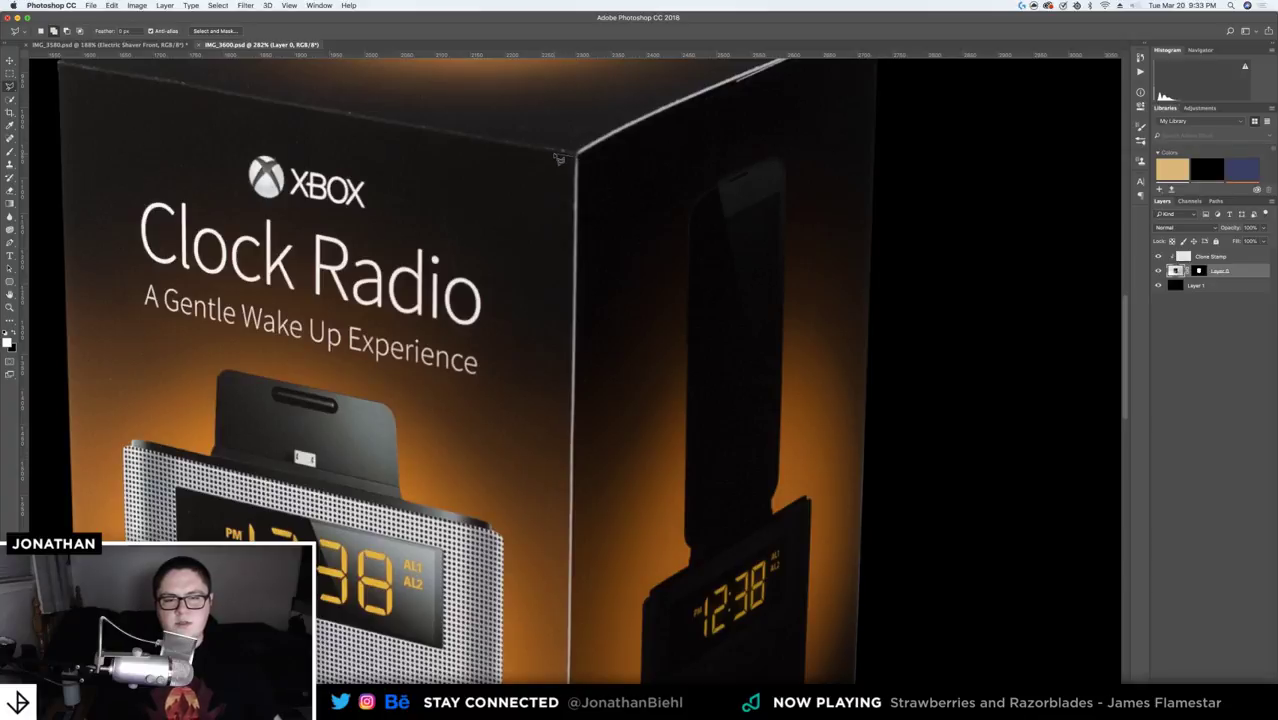
scroll(551, 386, "down", 10)
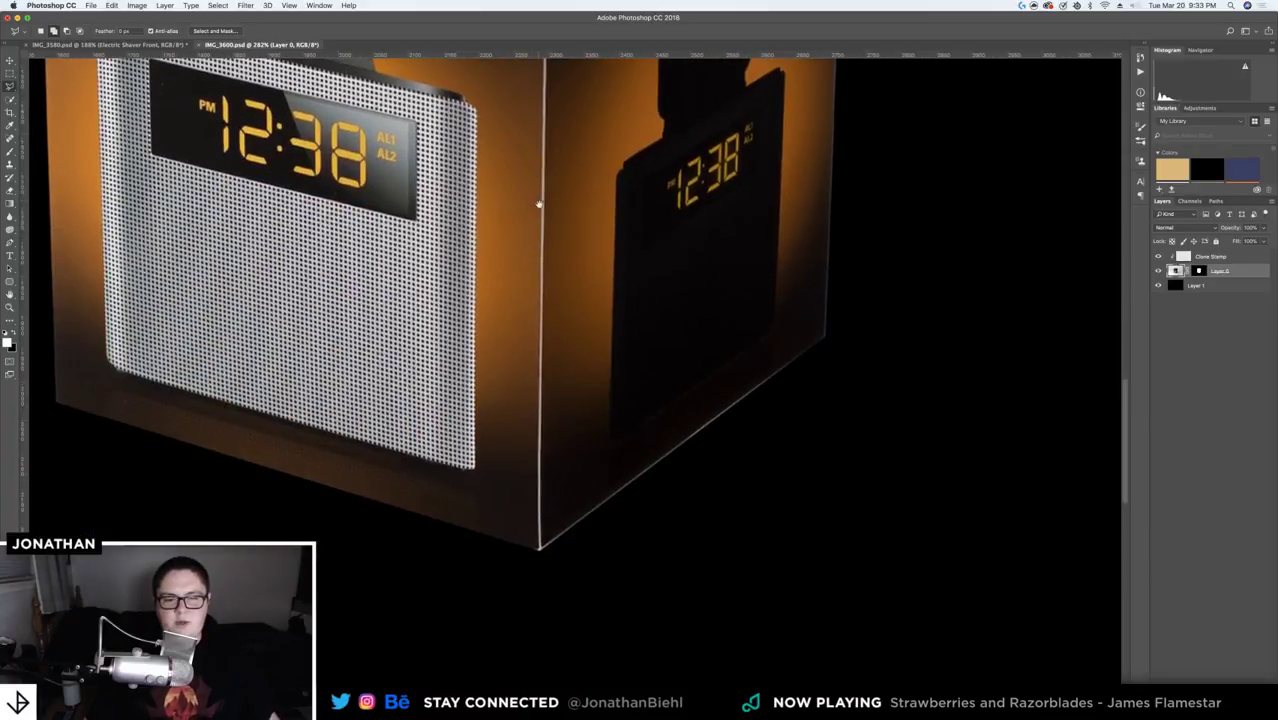
left_click_drag(538, 204, 526, 547)
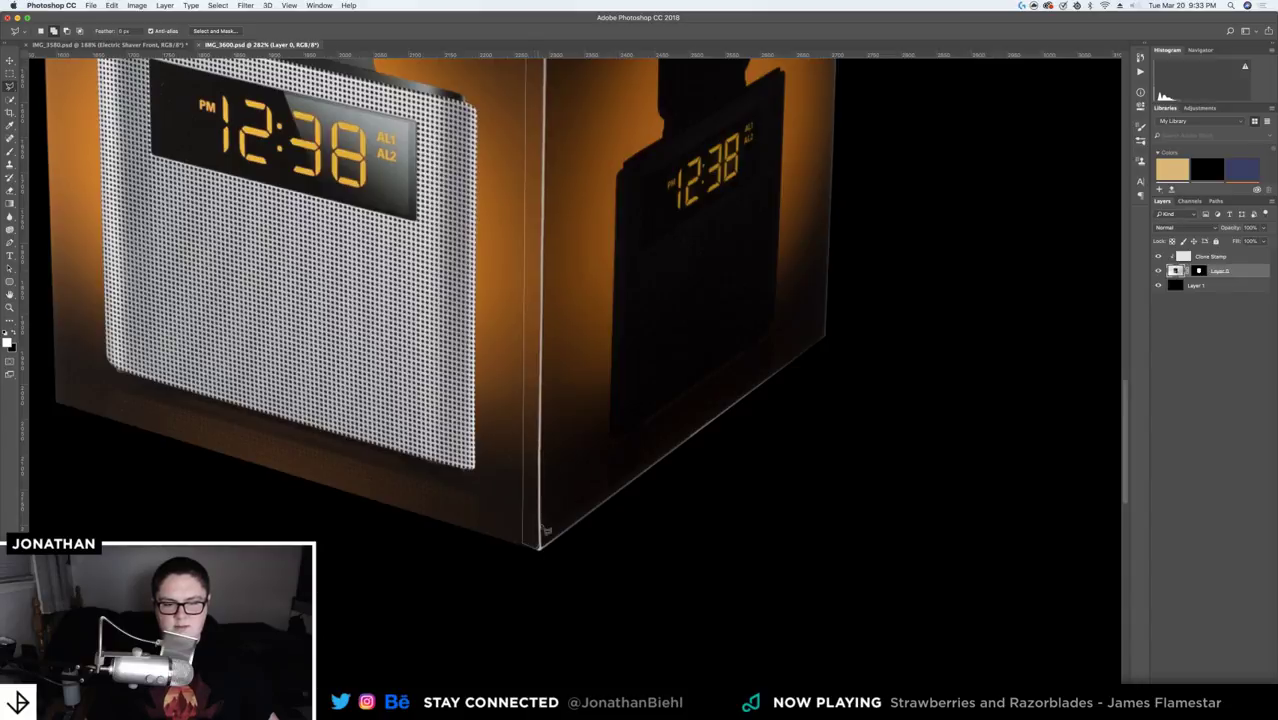
scroll(543, 529, "up", 6)
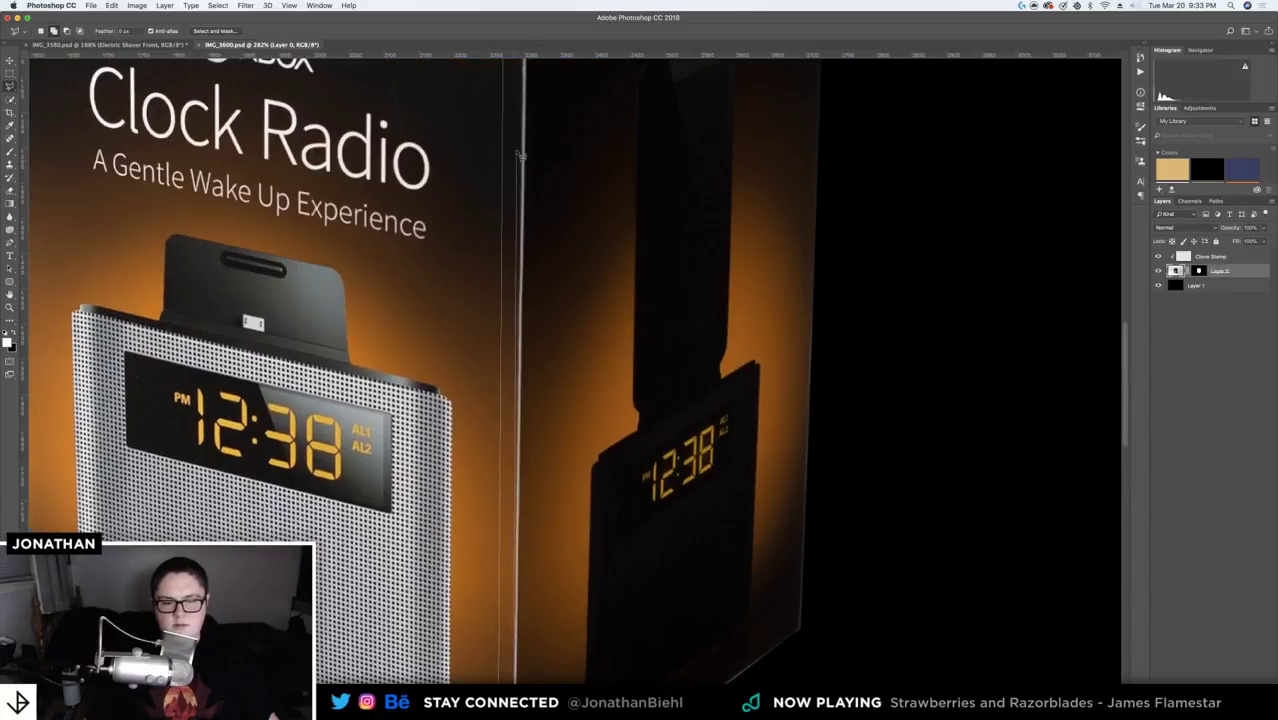
scroll(515, 145, "up", 3)
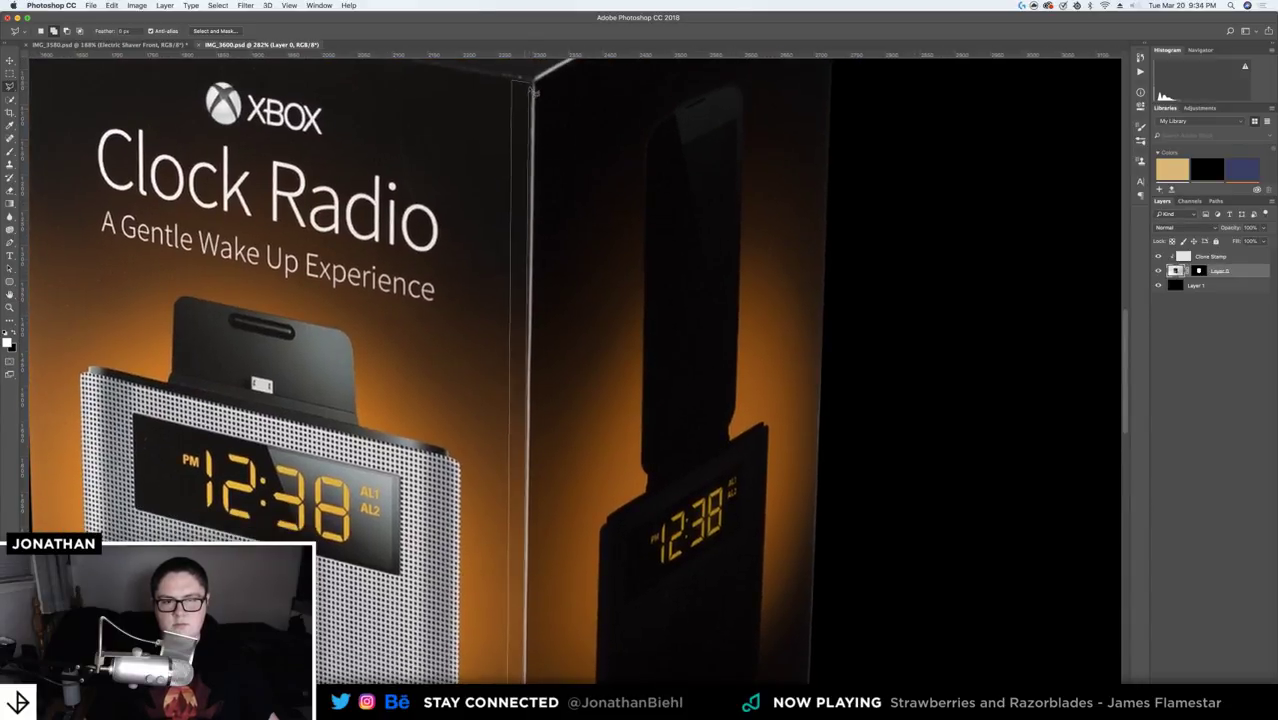
double_click(535, 88)
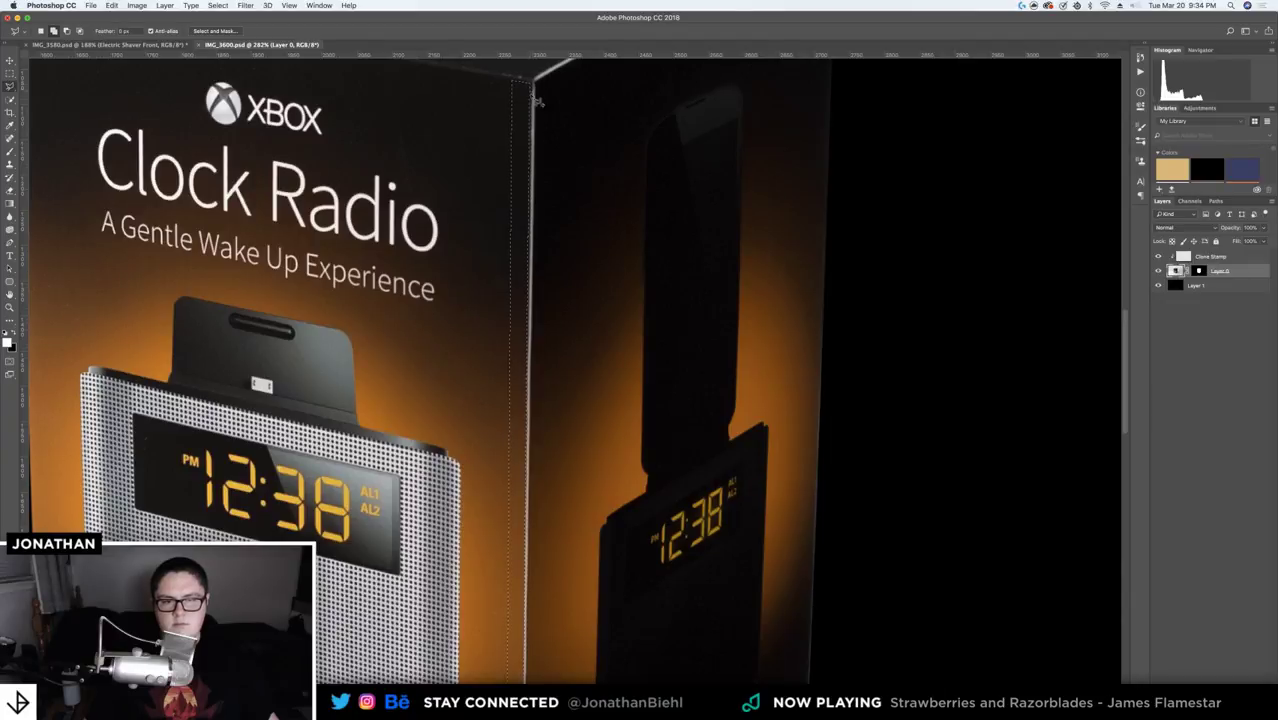
key("super+j")
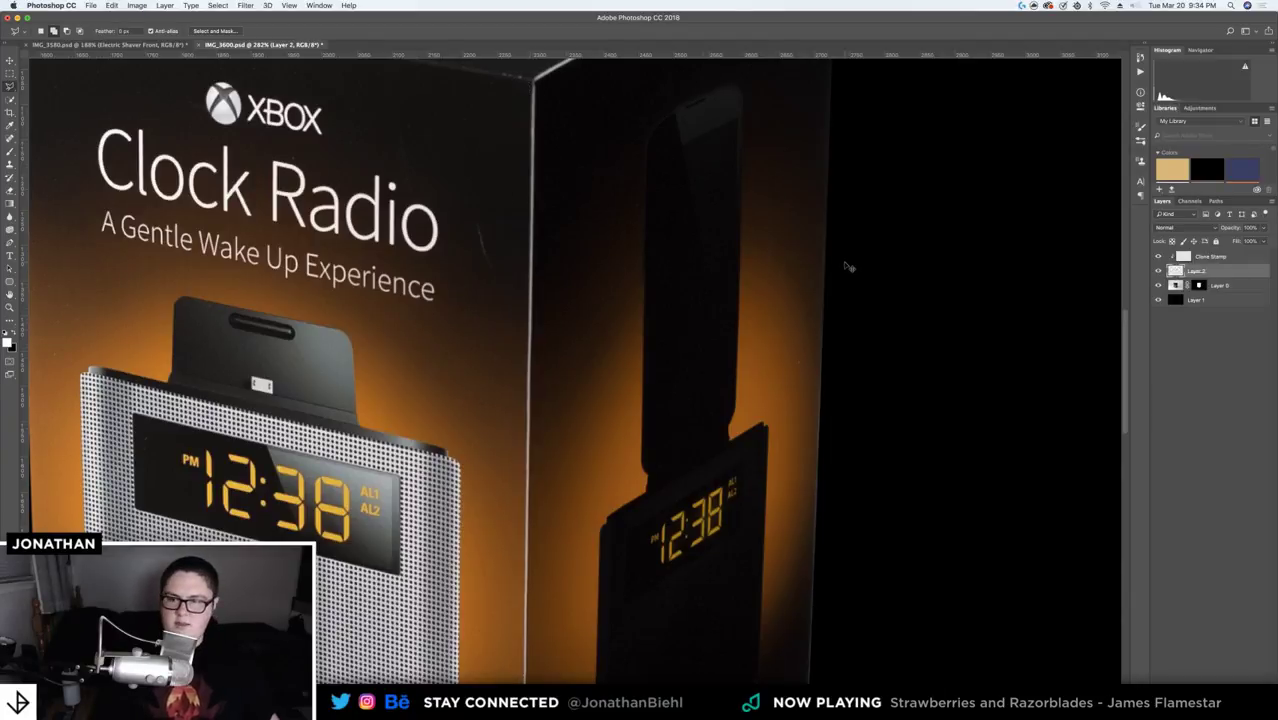
- Hide the Clone Stamp layer and release its clipping mask
key("v")
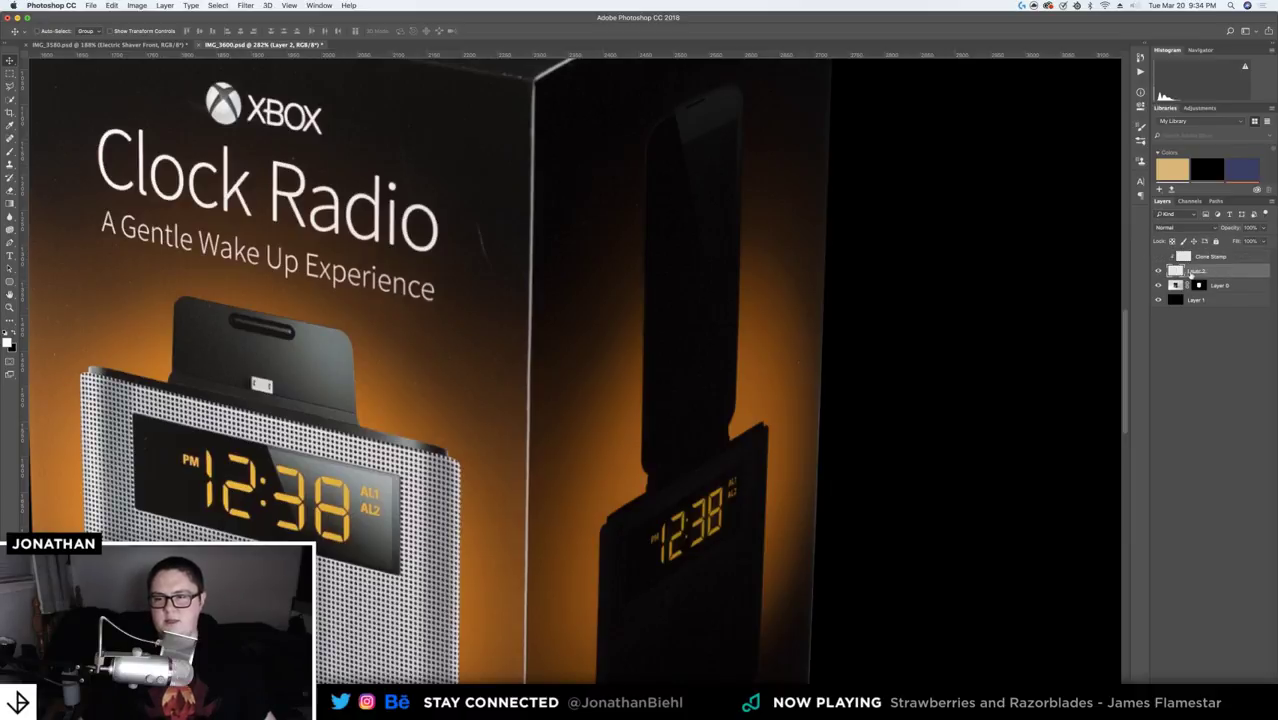
right_click(1215, 262)
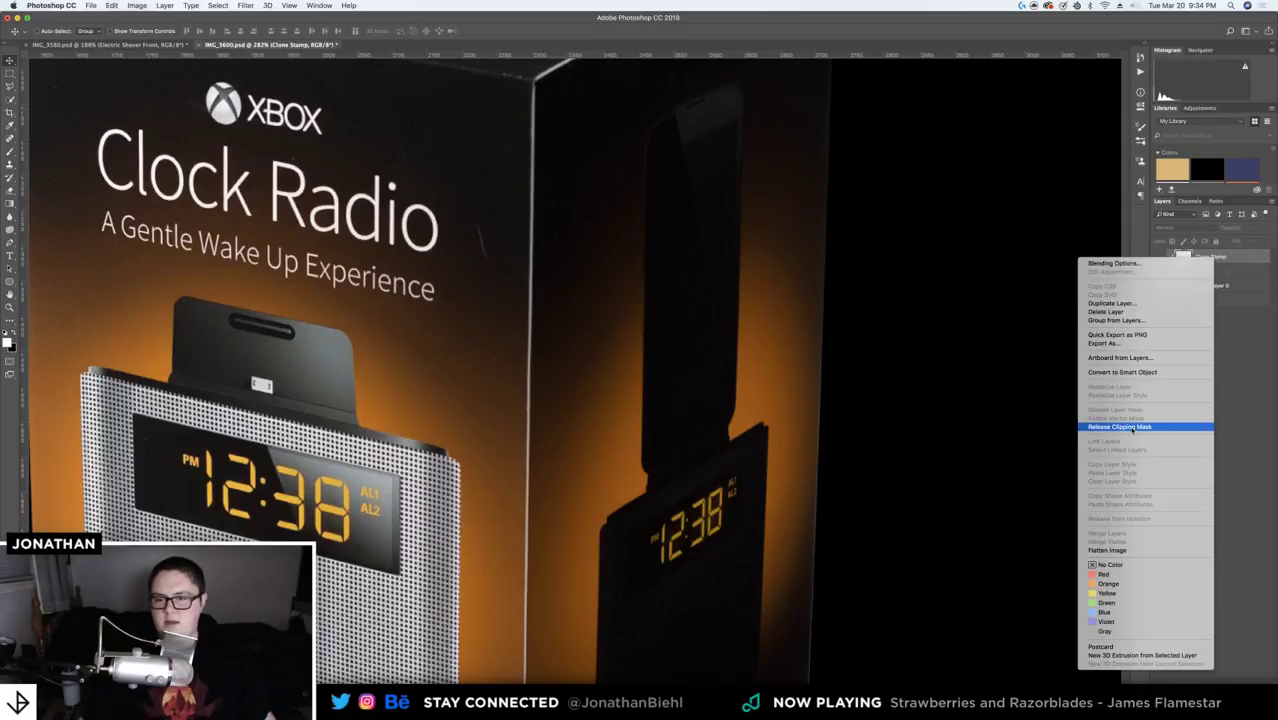
left_click(1197, 322)
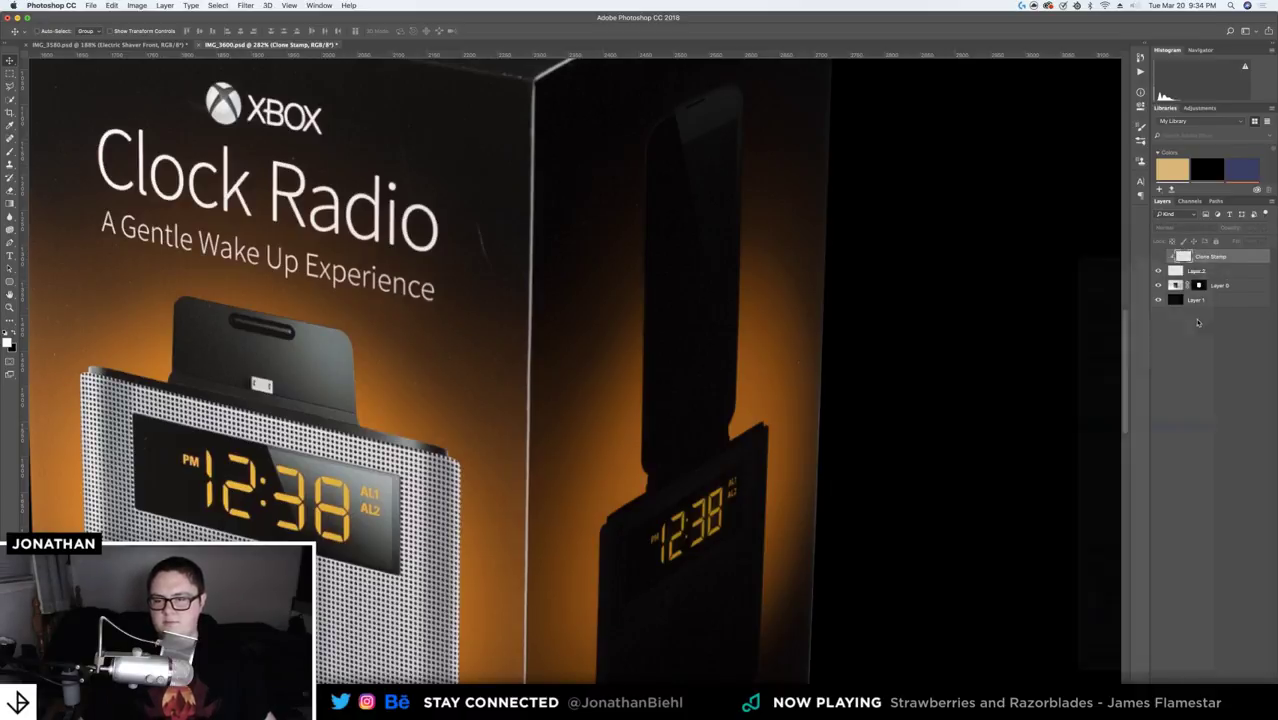
- Rename the copied strip's layer as Corner Fix
left_click(1233, 278)
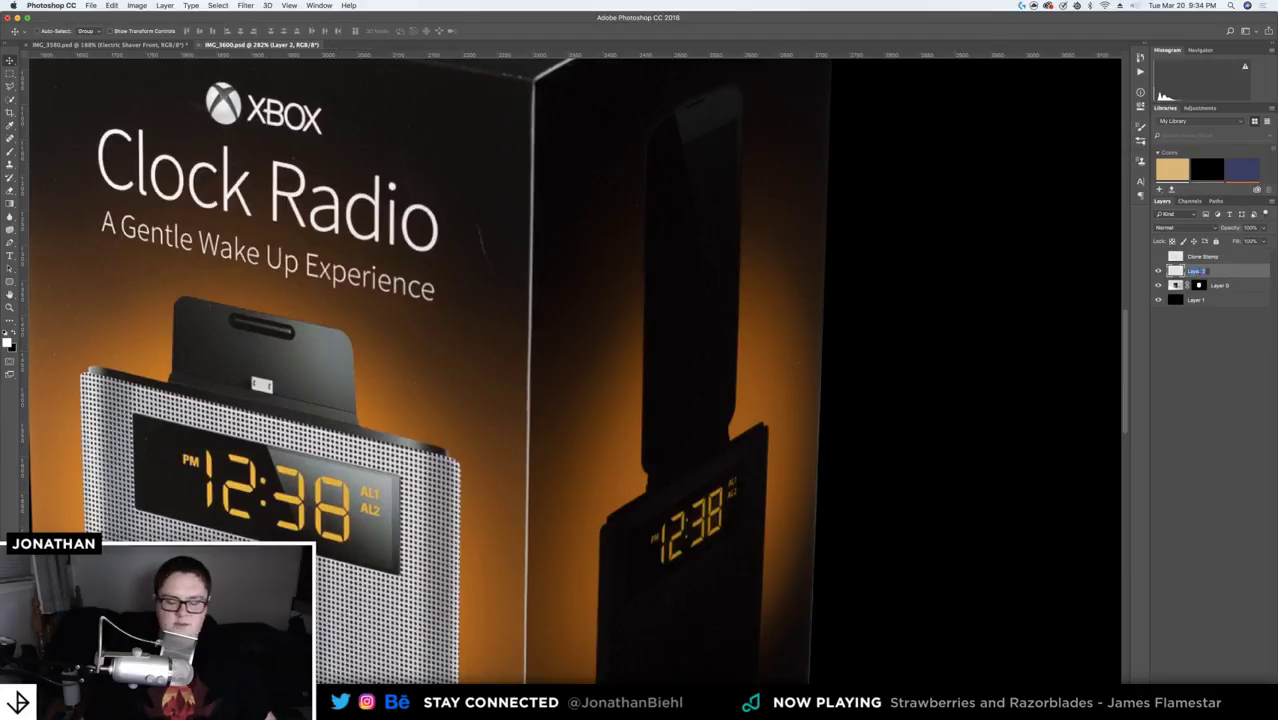
type("Clone S")
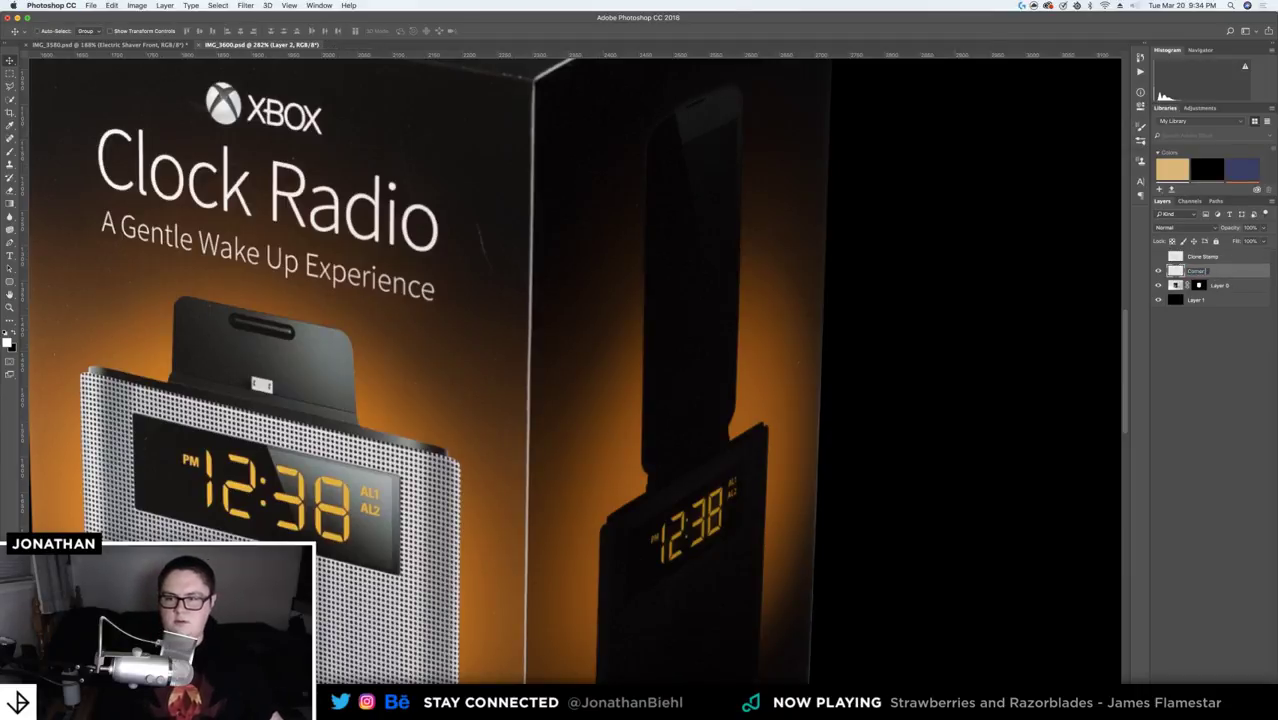
type("Corner Fix")
key("Return")
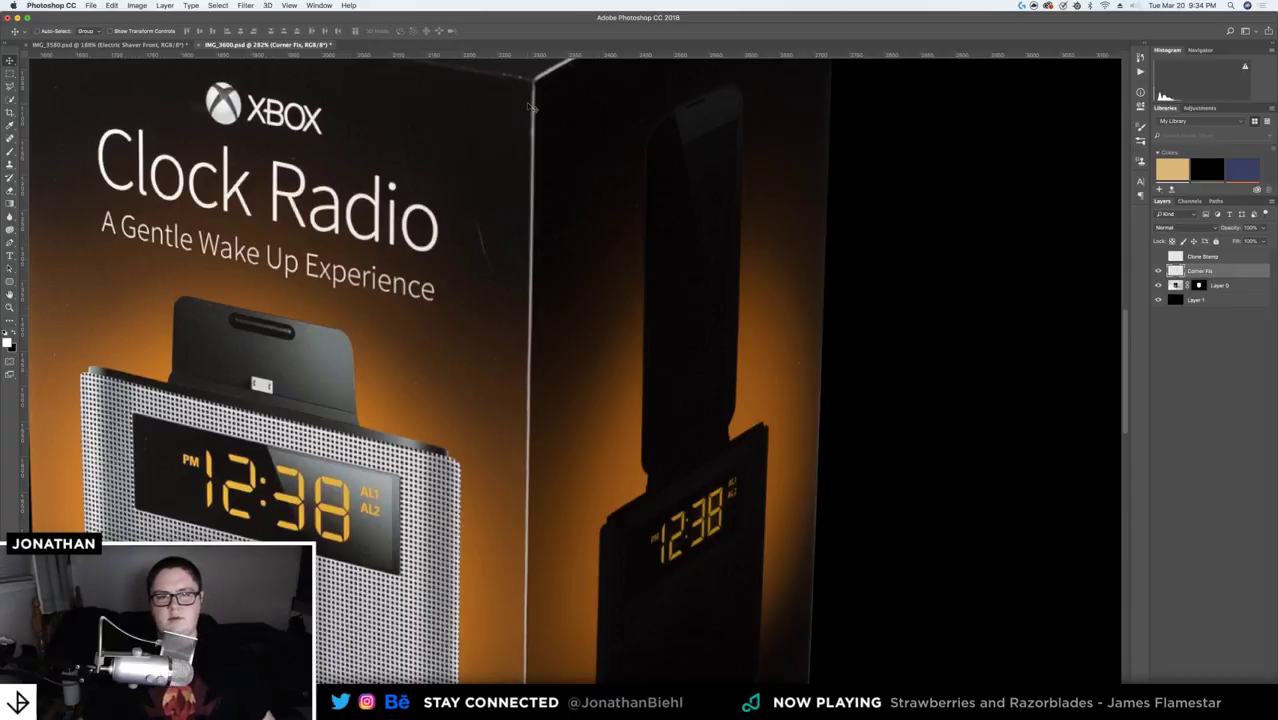
- Try to shift the Corner Fix strip sideways over the white fold line on the box's front edge
left_click_drag(532, 107, 553, 108)
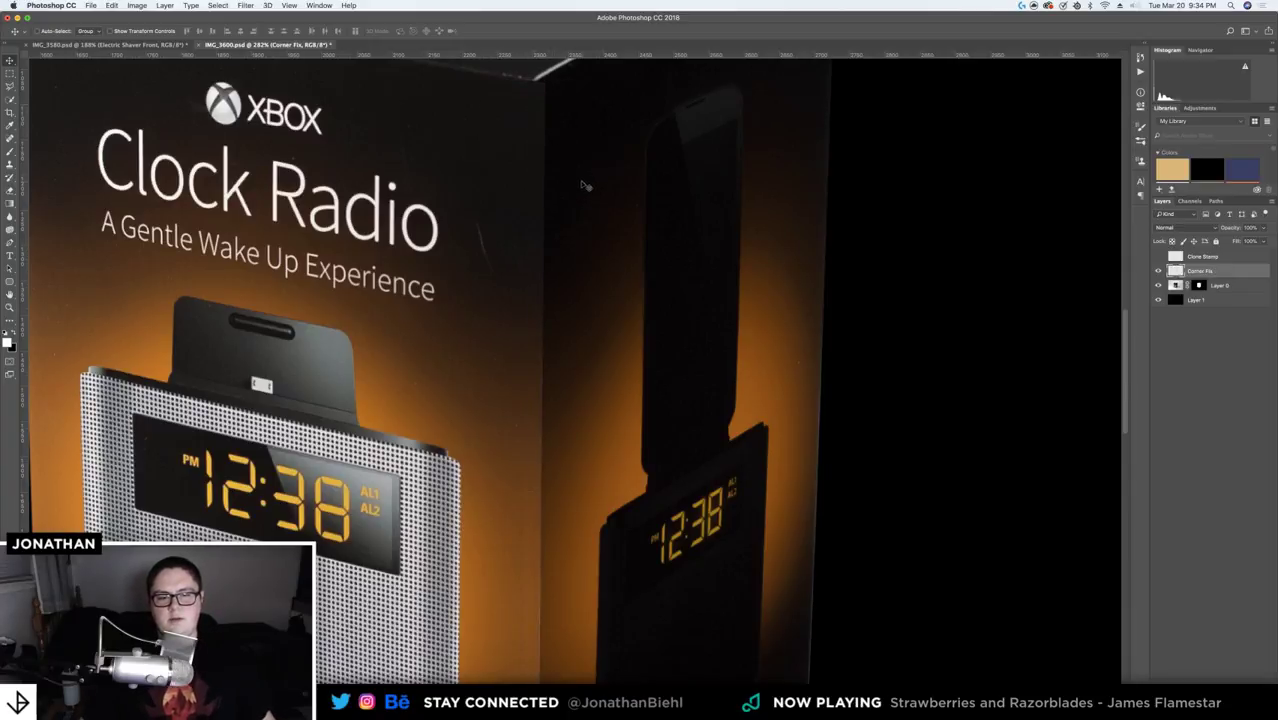
key("z")
left_click_drag(580, 188, 560, 192)
key("v")
key("z")
left_click_drag(548, 254, 570, 248)
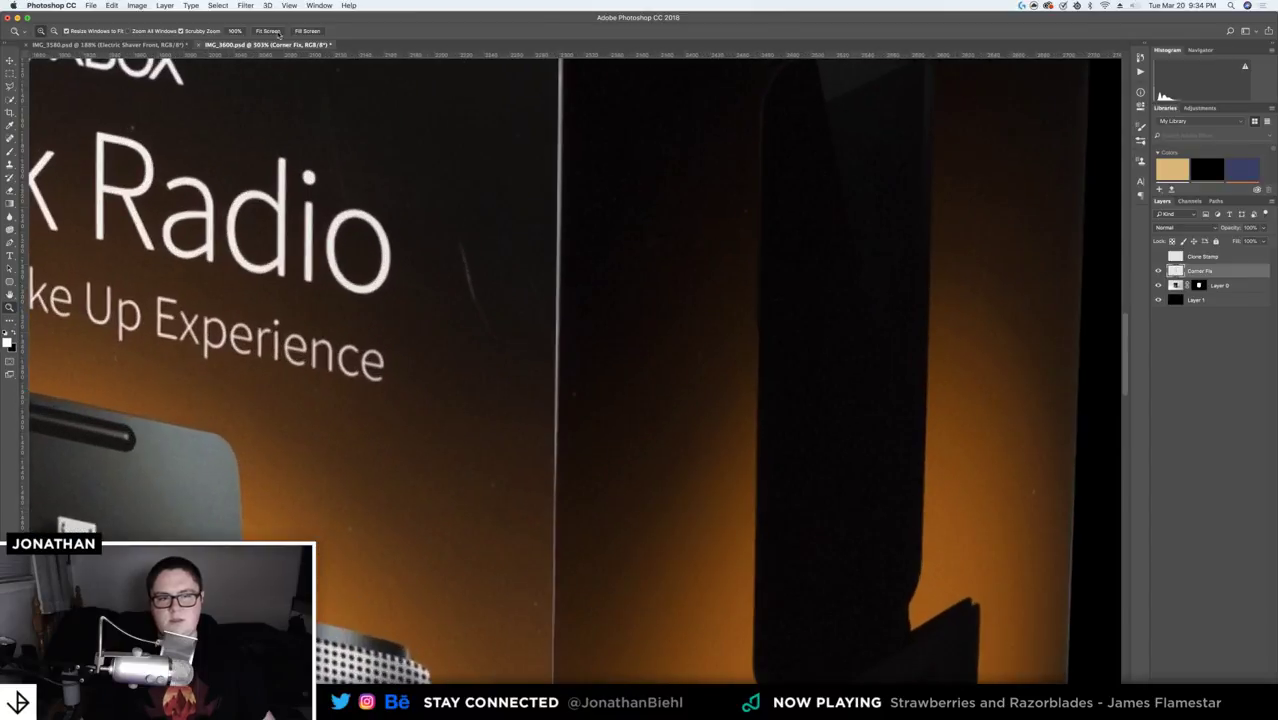
- Check the front fold of the Electric Shaver box in IMG_3580.psd for reference and return to IMG_3600.psd
left_click(118, 46)
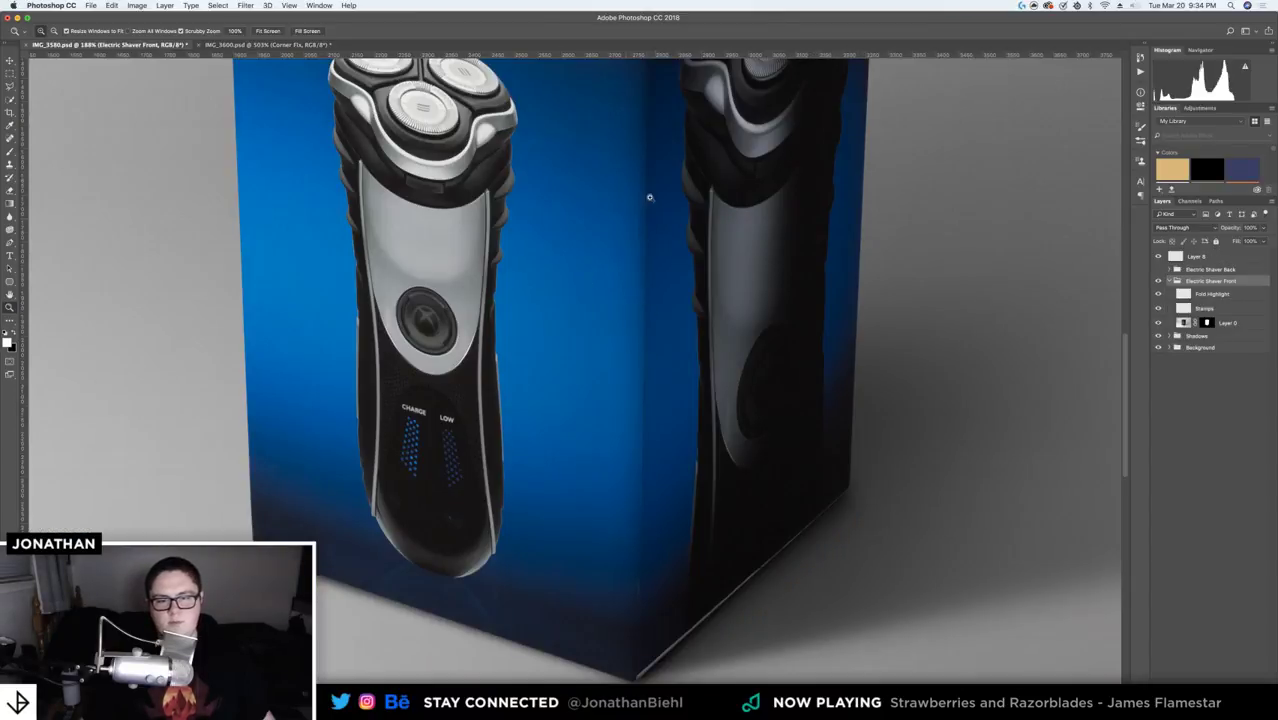
left_click_drag(615, 209, 591, 366)
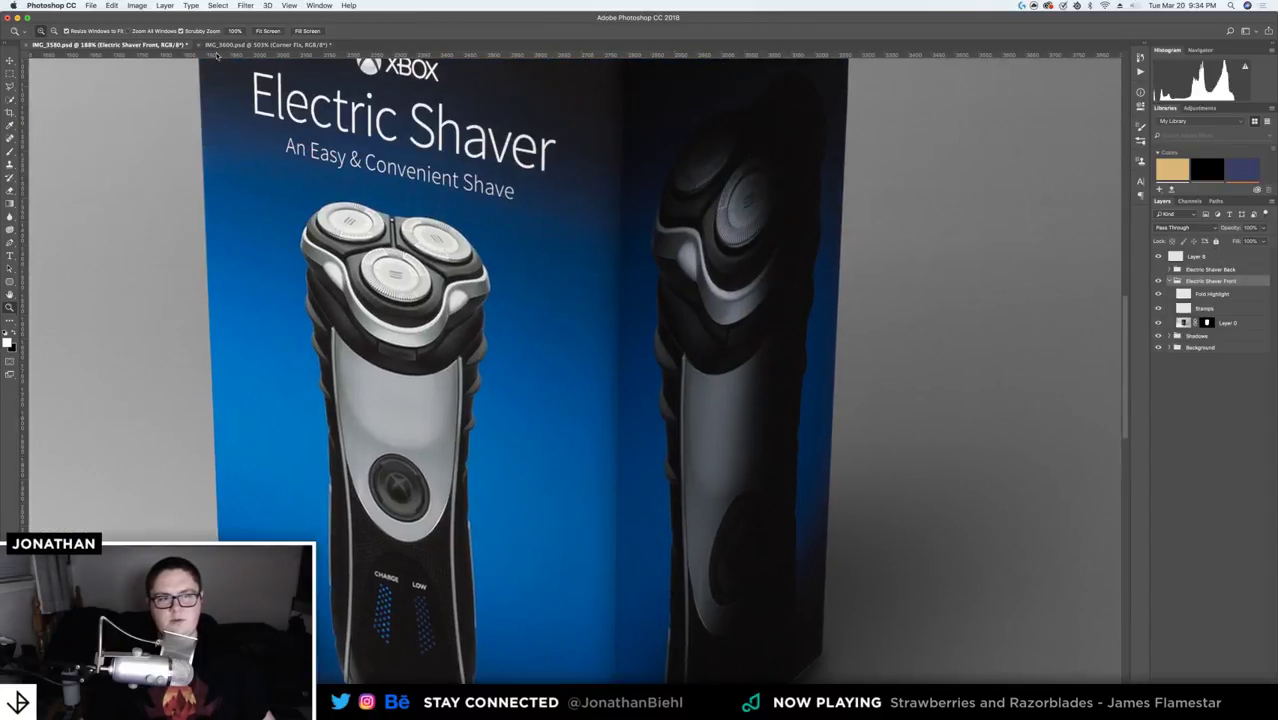
left_click(288, 46)
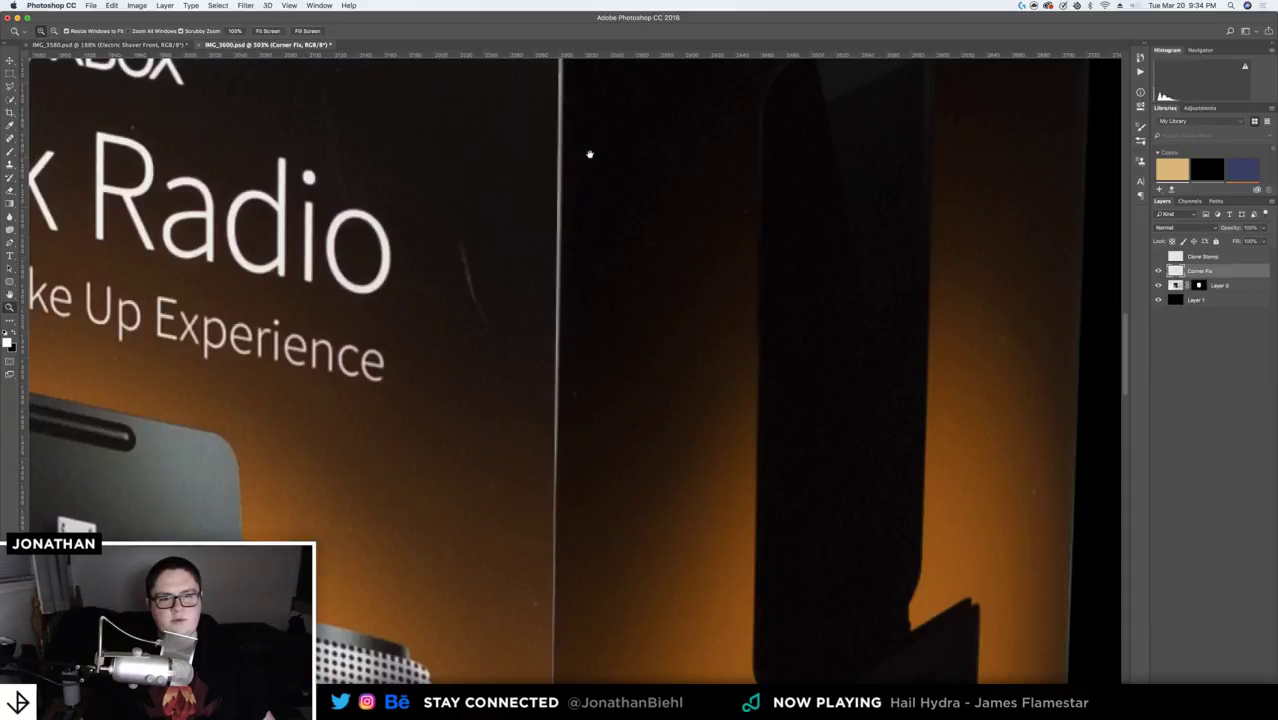
- Move the Corner Fix strip over the white line along the front vertical edge and fine-tune its position at the box's bottom corner
left_click_drag(588, 154, 573, 260)
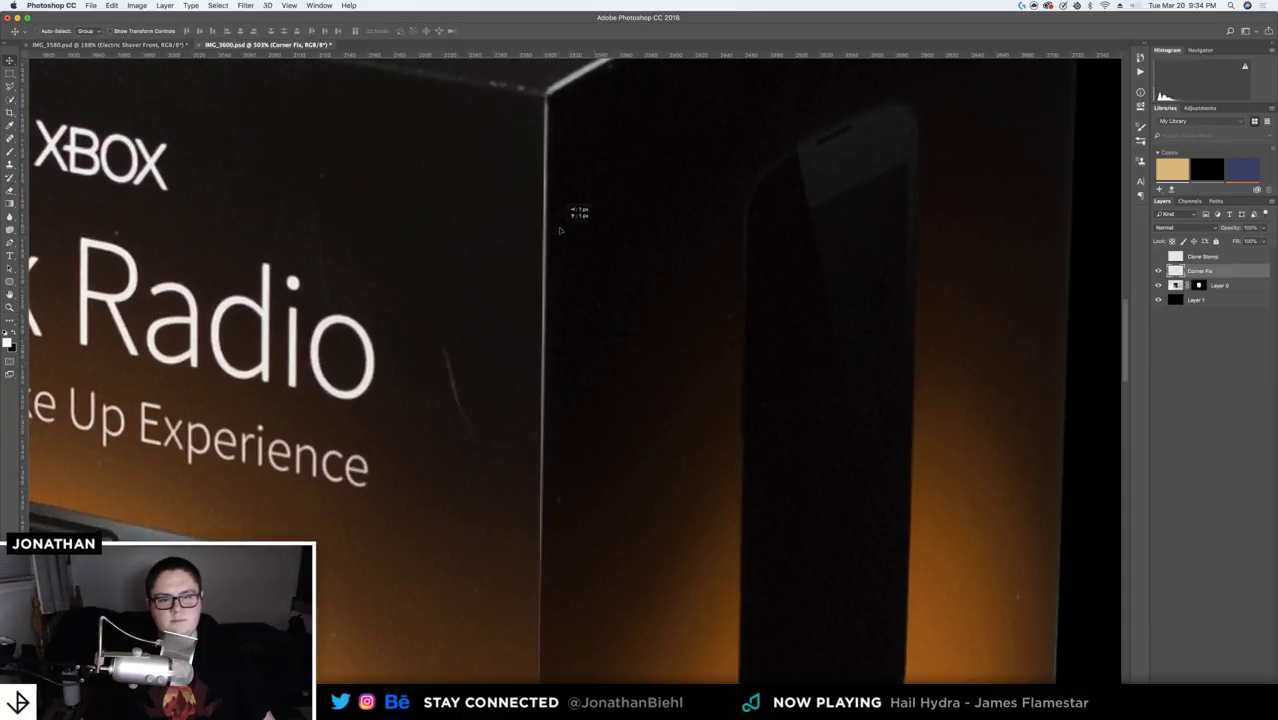
key("Right")
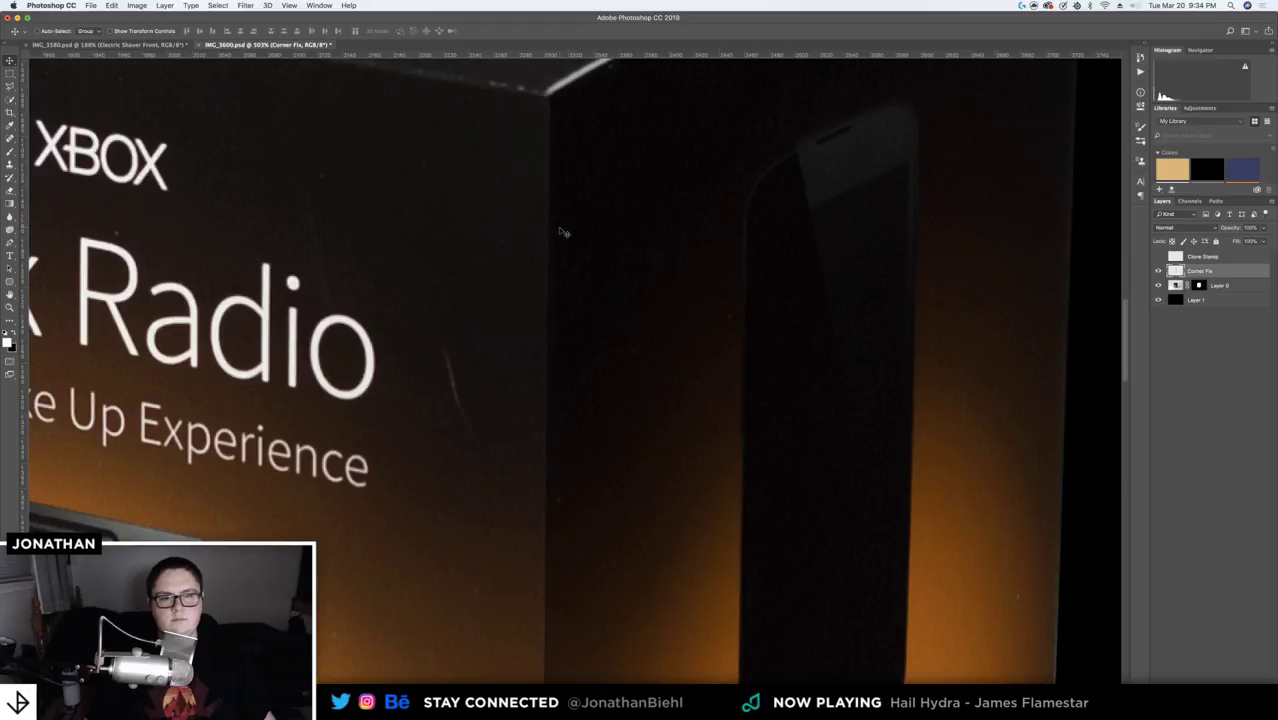
key("z")
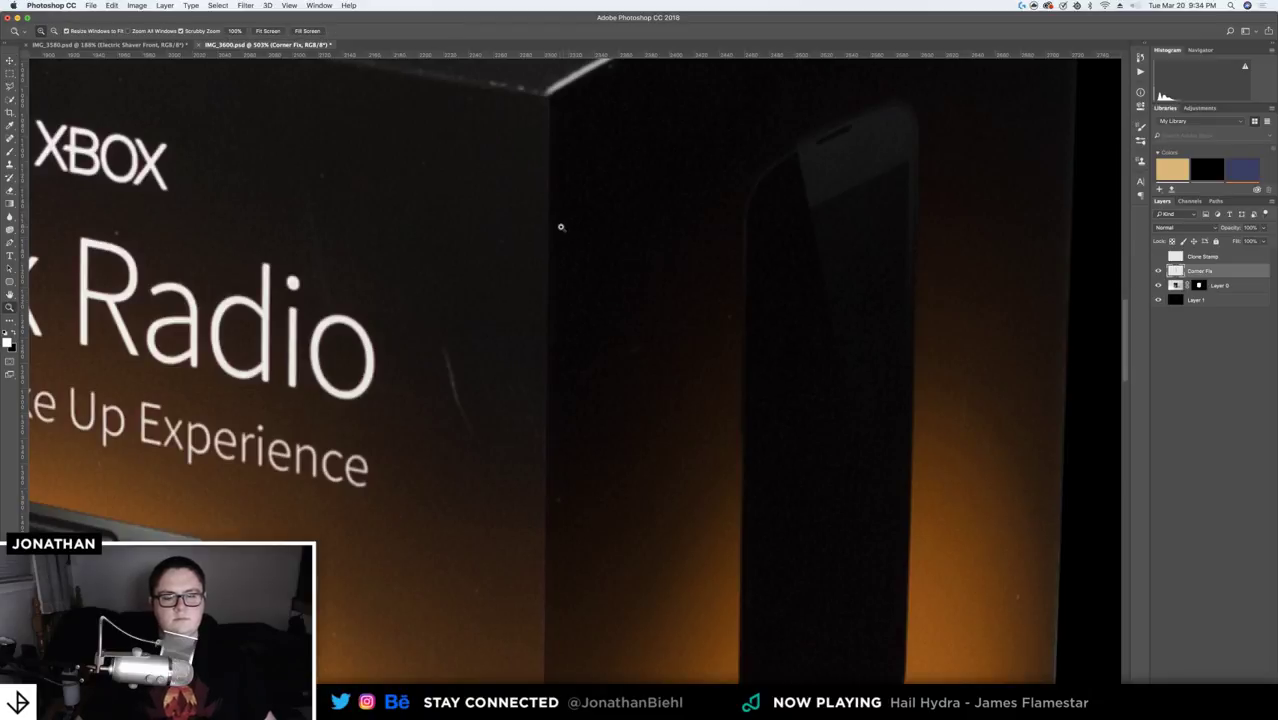
scroll(556, 223, "down", 6)
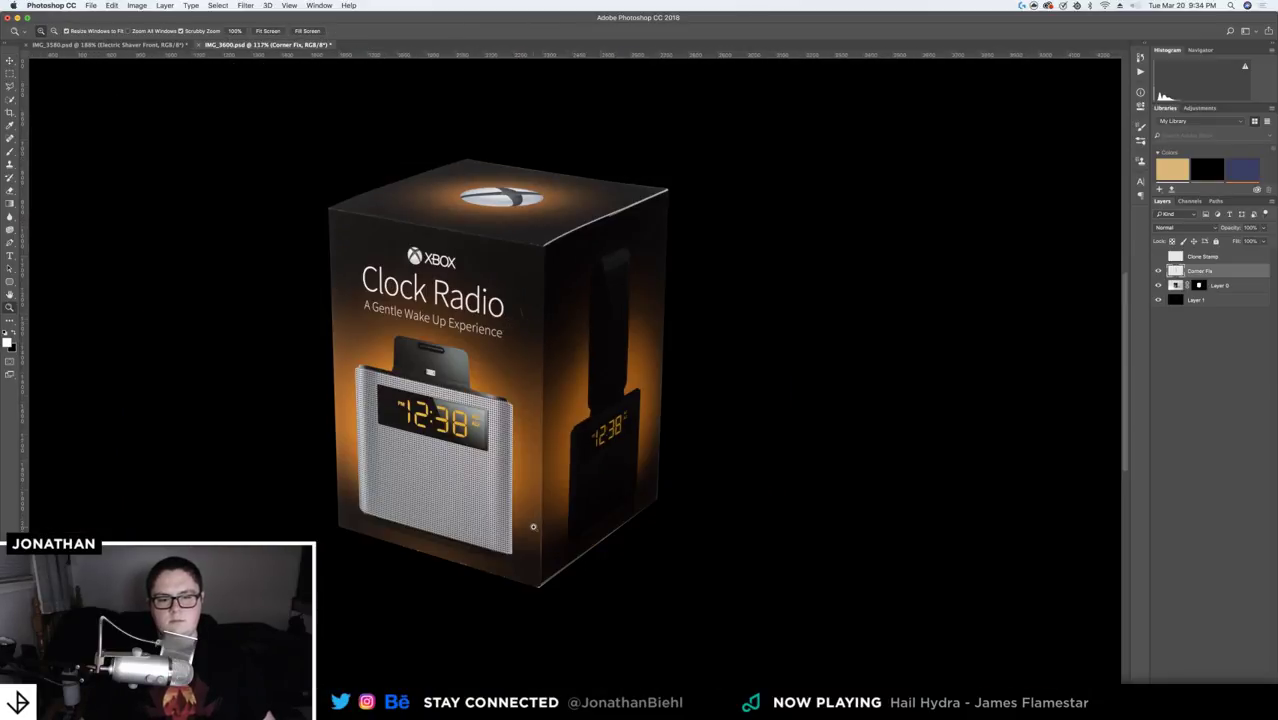
scroll(533, 526, "up", 4)
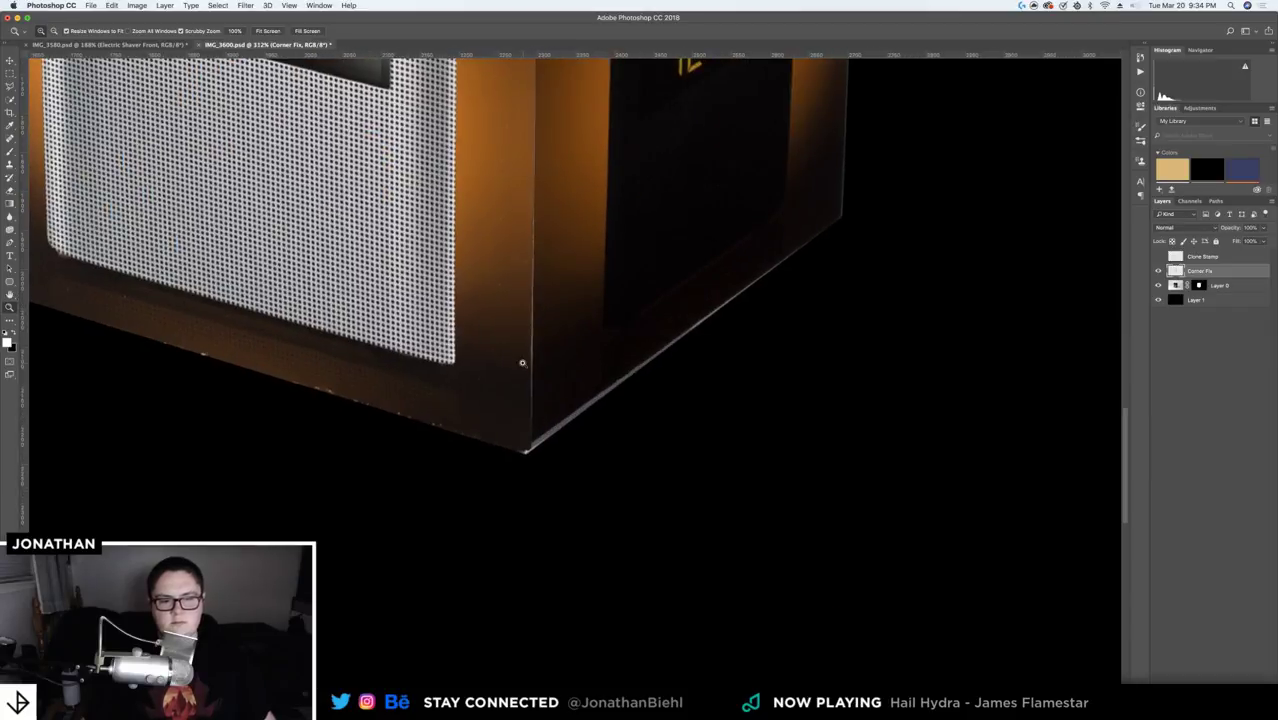
key("v")
key("Left")
key("Left")
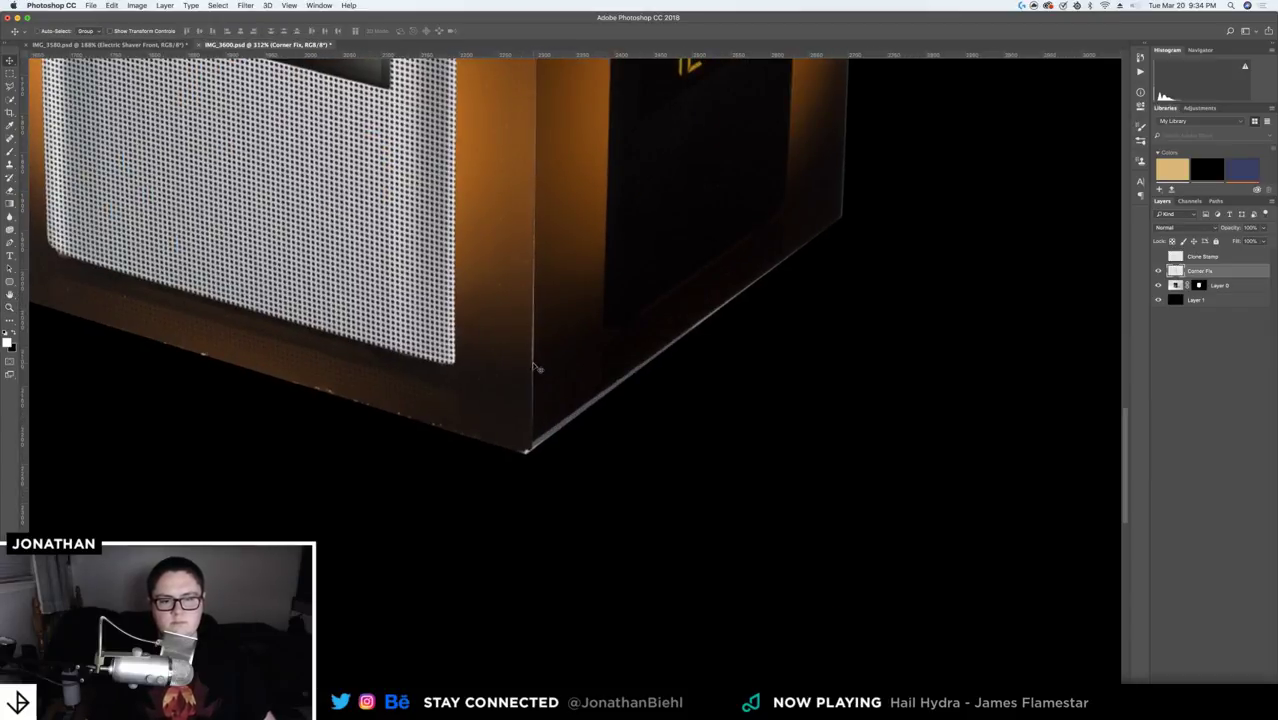
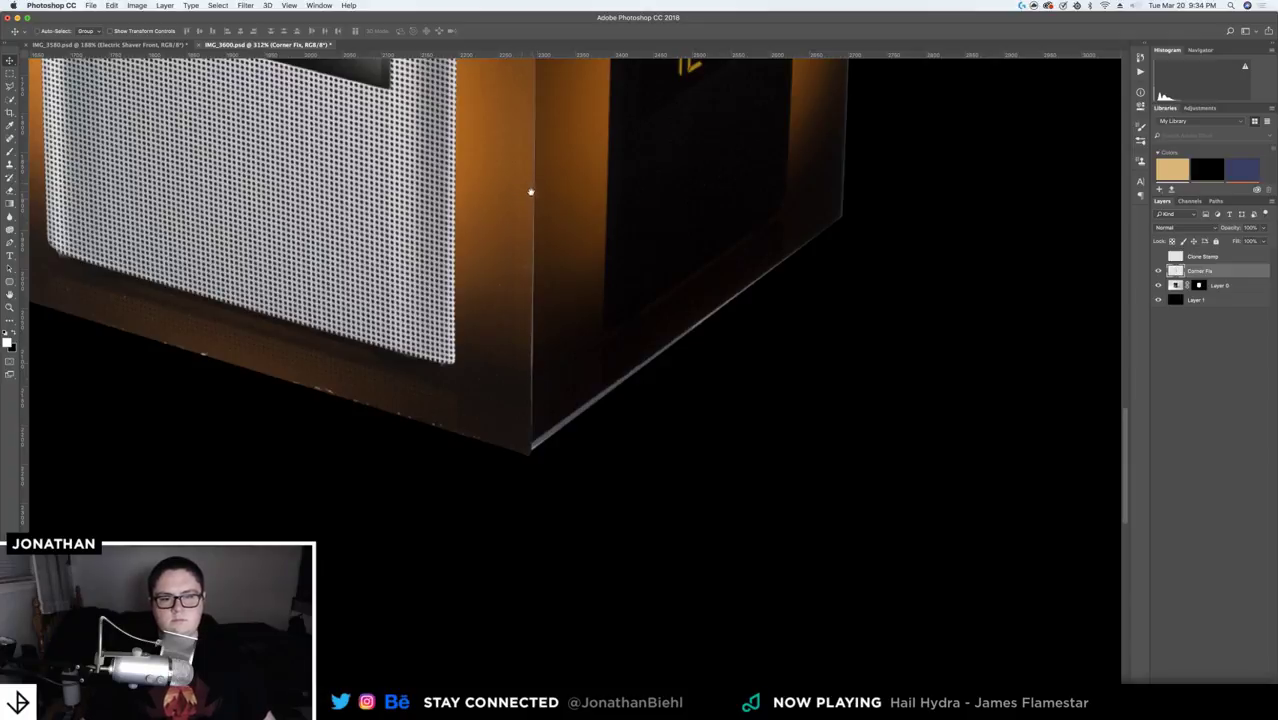
- Try to soften the Corner Fix strip's edges by adding a layer mask from its feathered outline
scroll(531, 188, "up", 10)
scroll(531, 306, "up", 5)
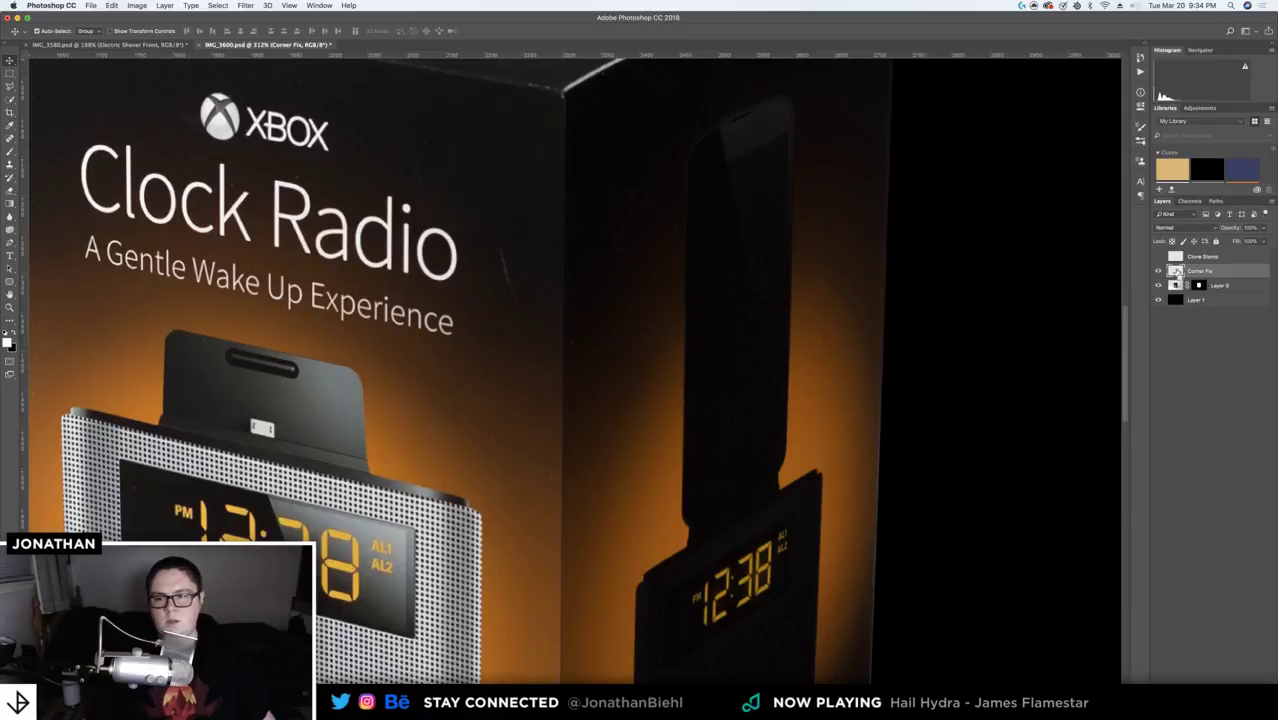
left_click(1176, 271, "ctrl")
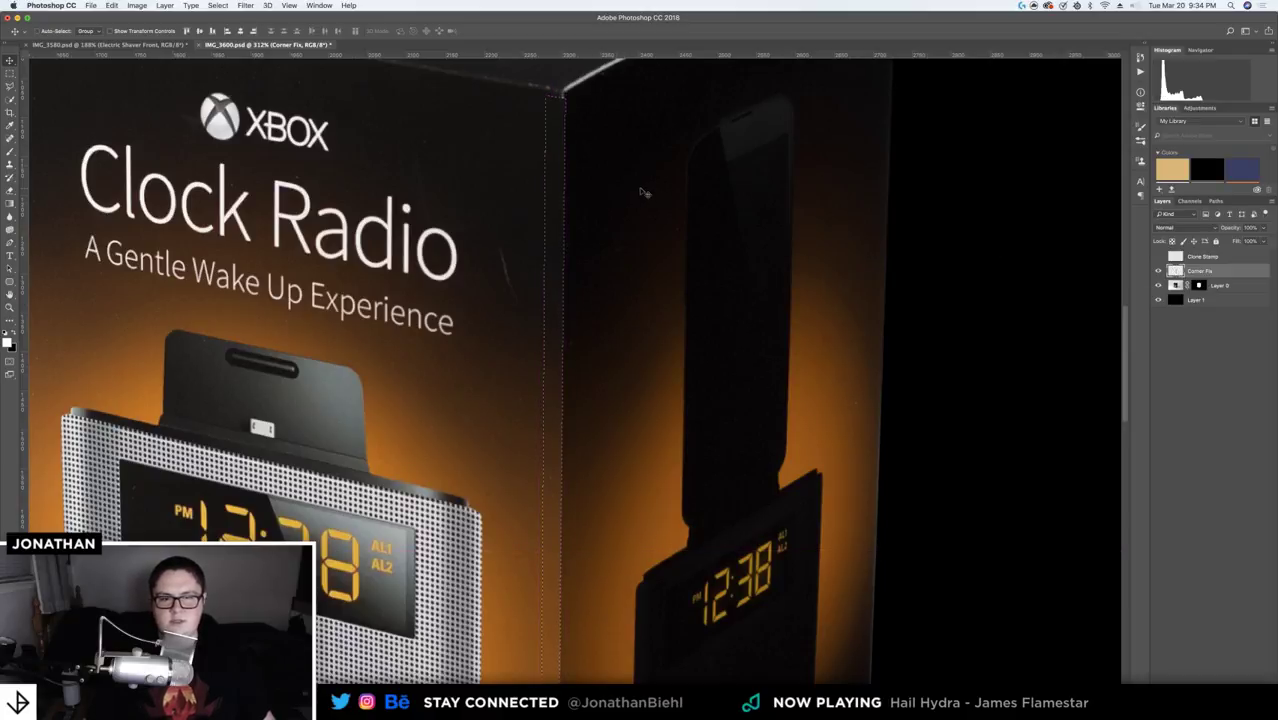
key("m")
right_click(556, 170)
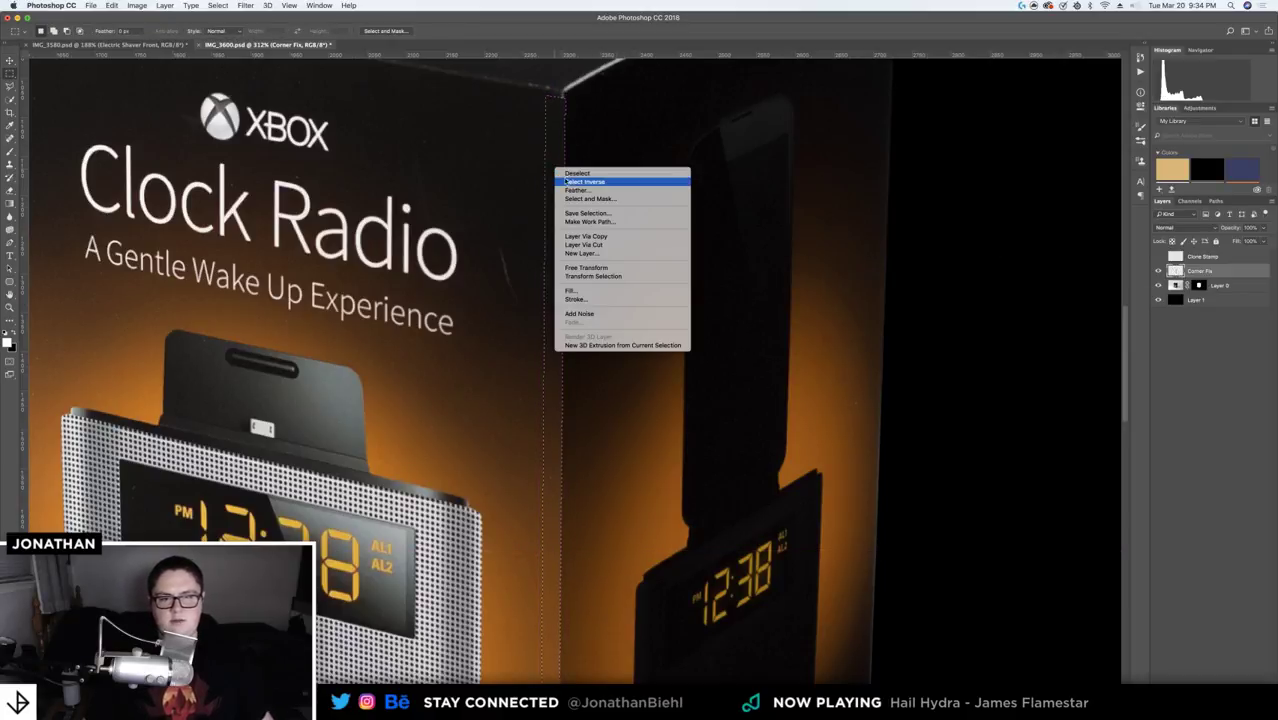
left_click(577, 190)
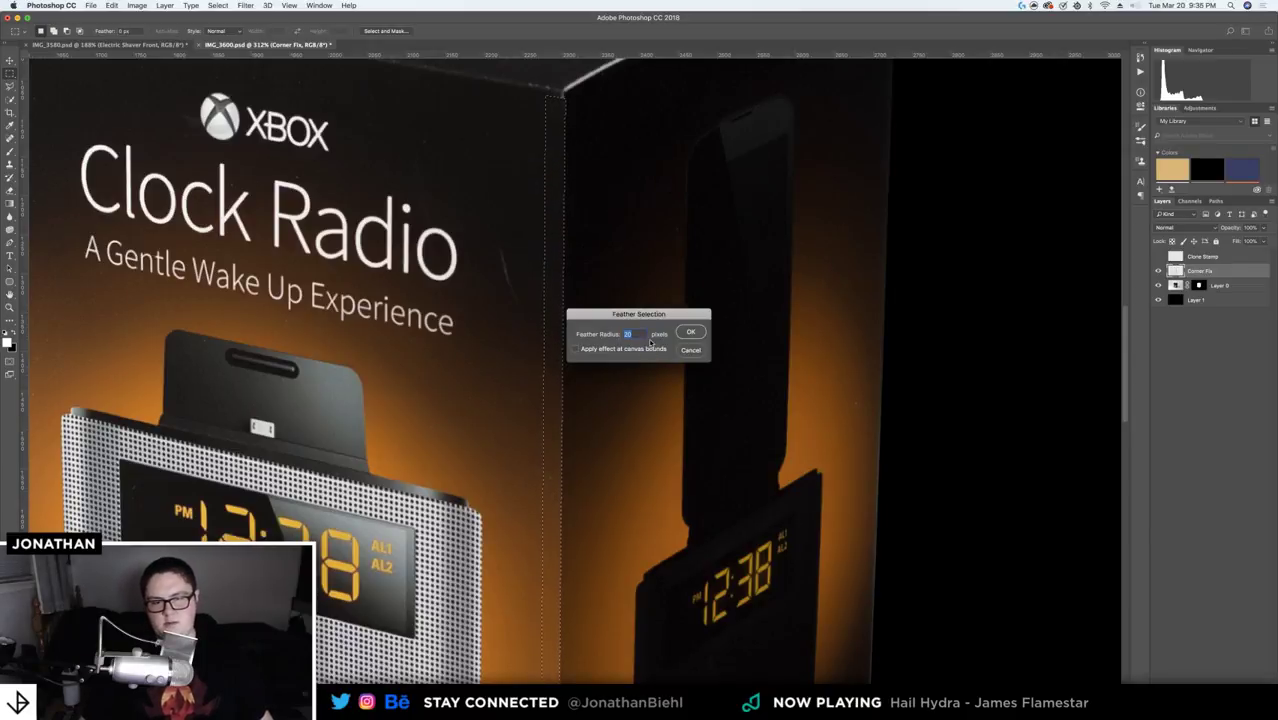
key("Return")
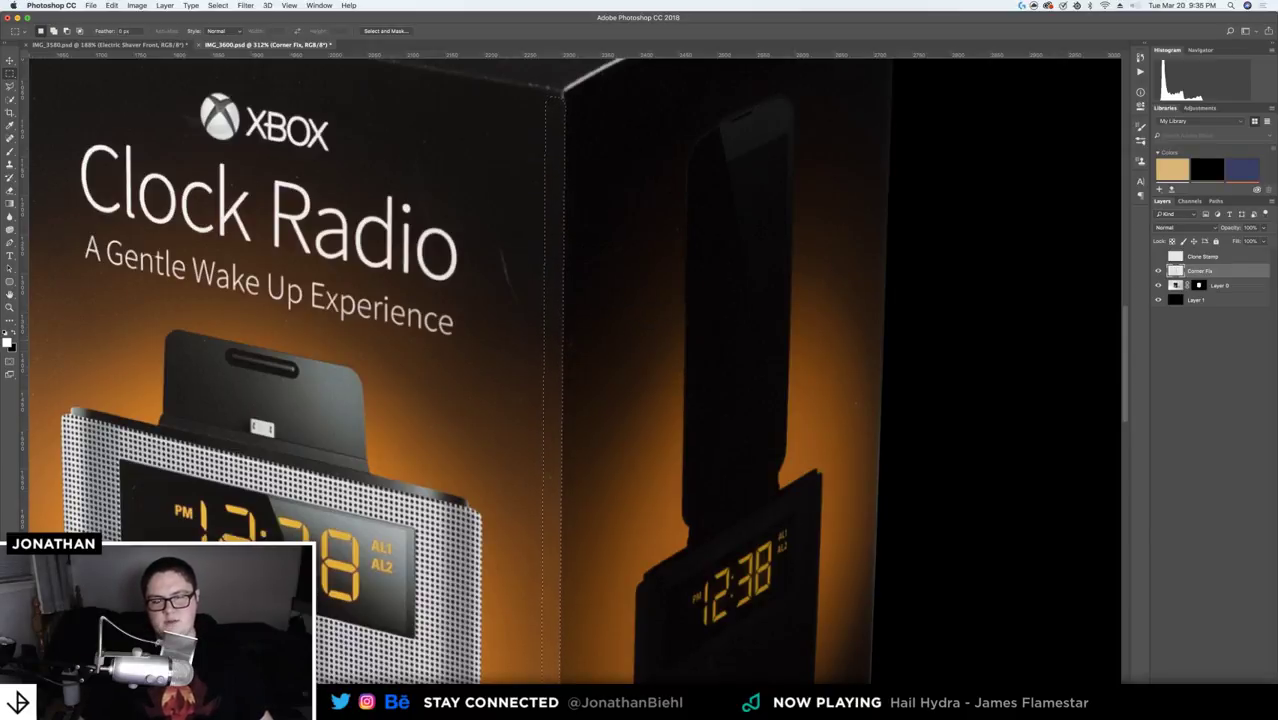
left_click(1199, 712)
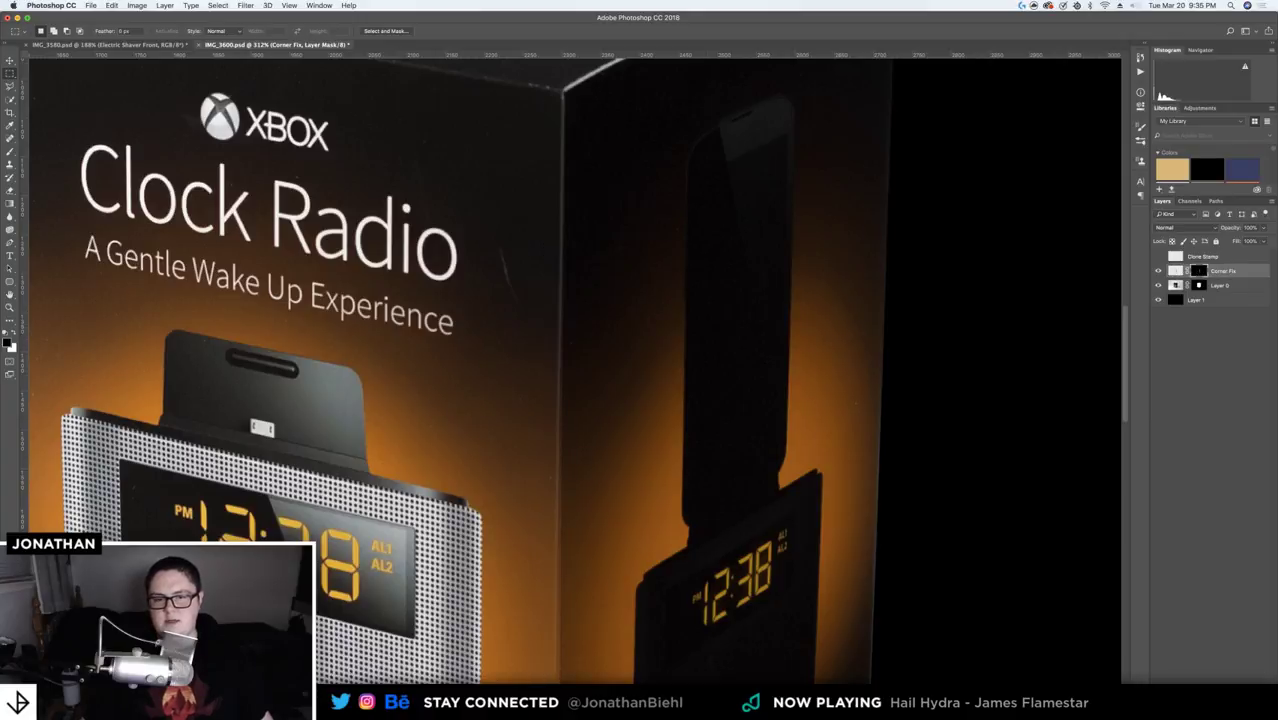
- Try to shift the masked Corner Fix strip sideways over the fold line and merge it with a duplicate of itself
left_click(1176, 271)
key("v")
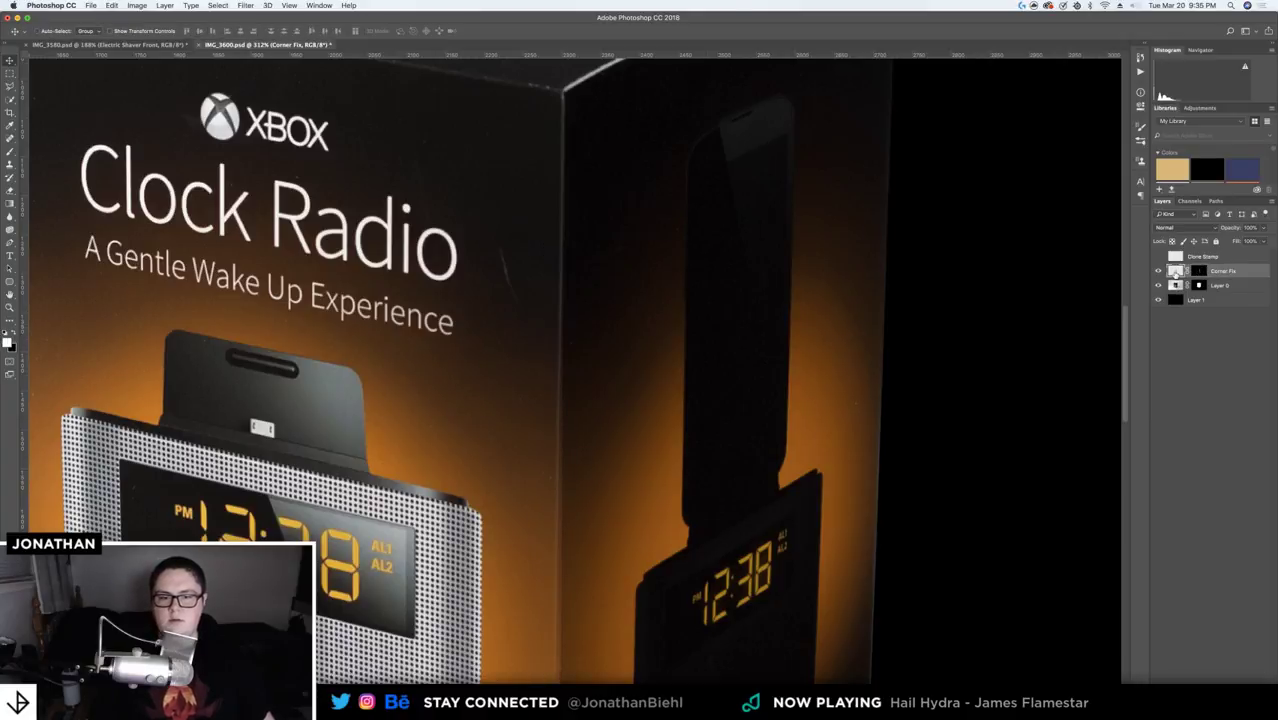
key("Left")
key("Left")
key("Left")
key("Left")
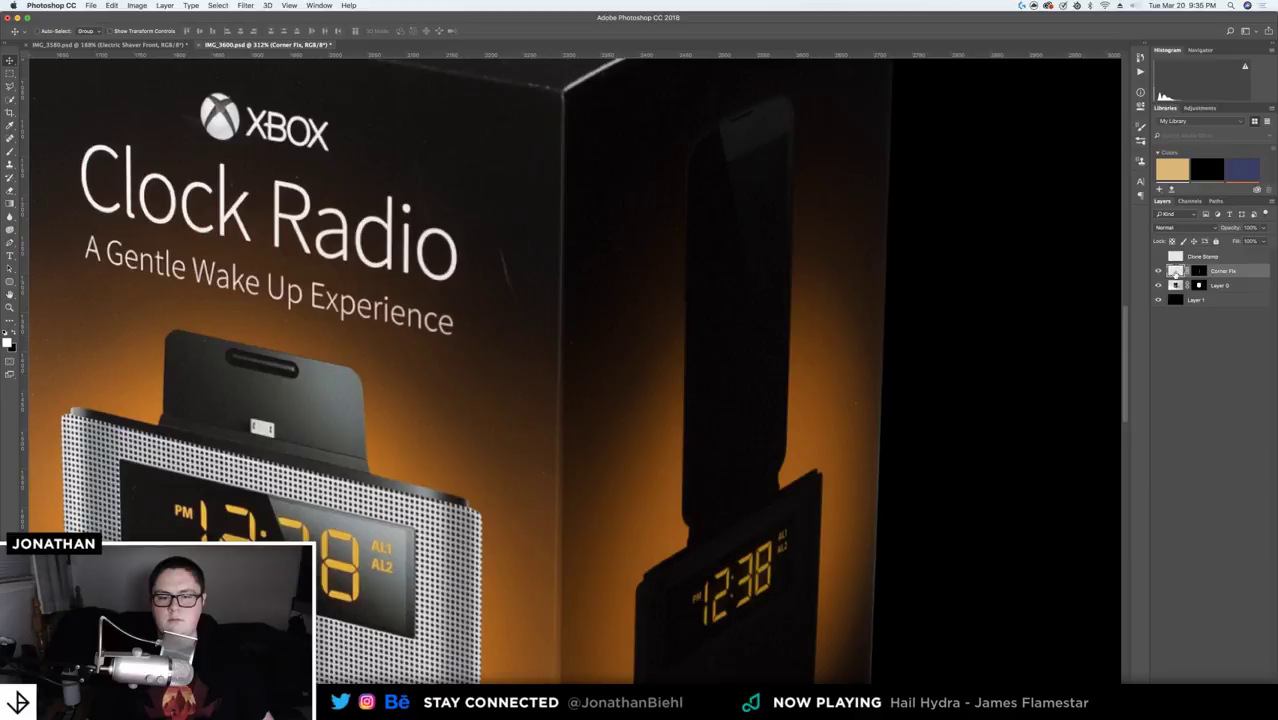
key("Left")
key("Left")
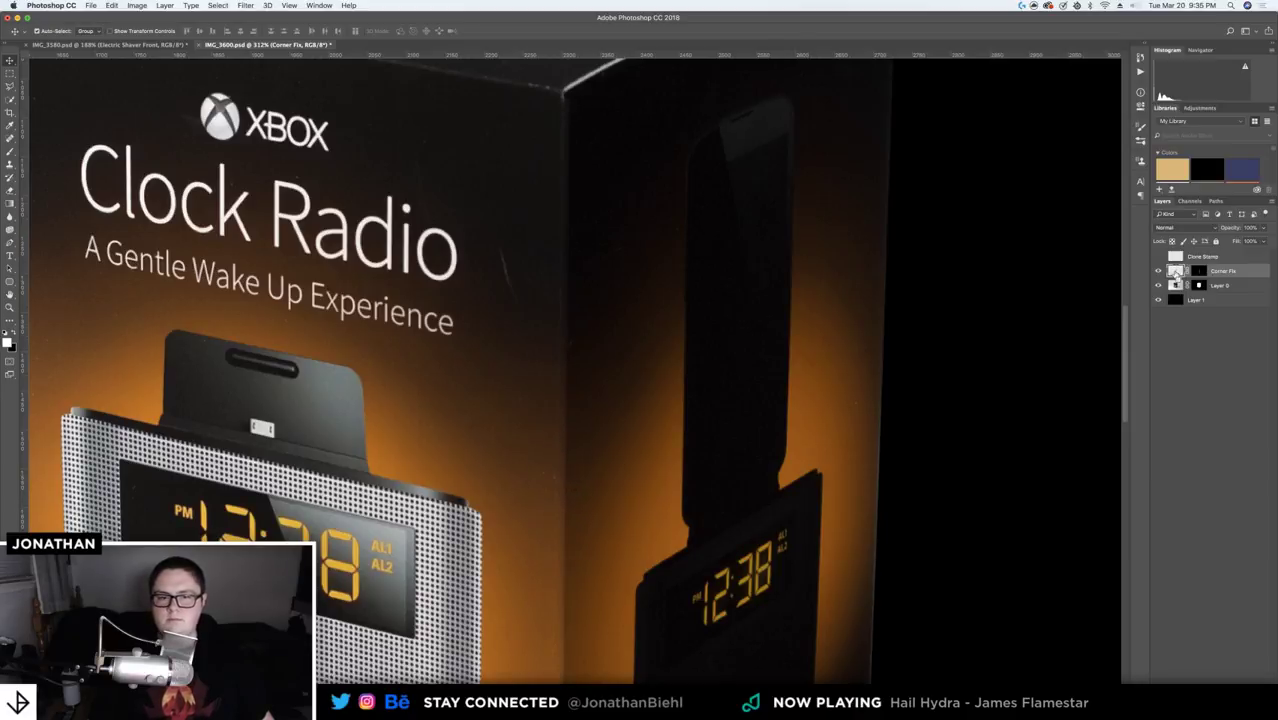
key("super+j")
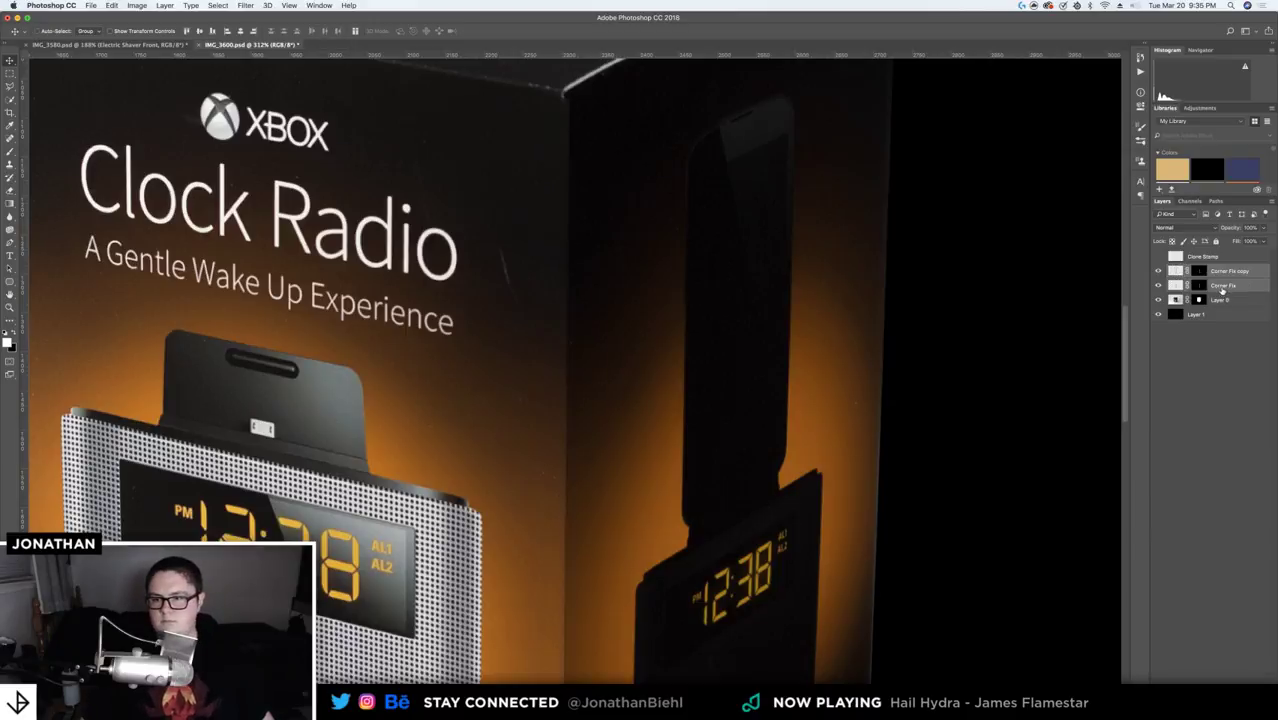
key("super+e")
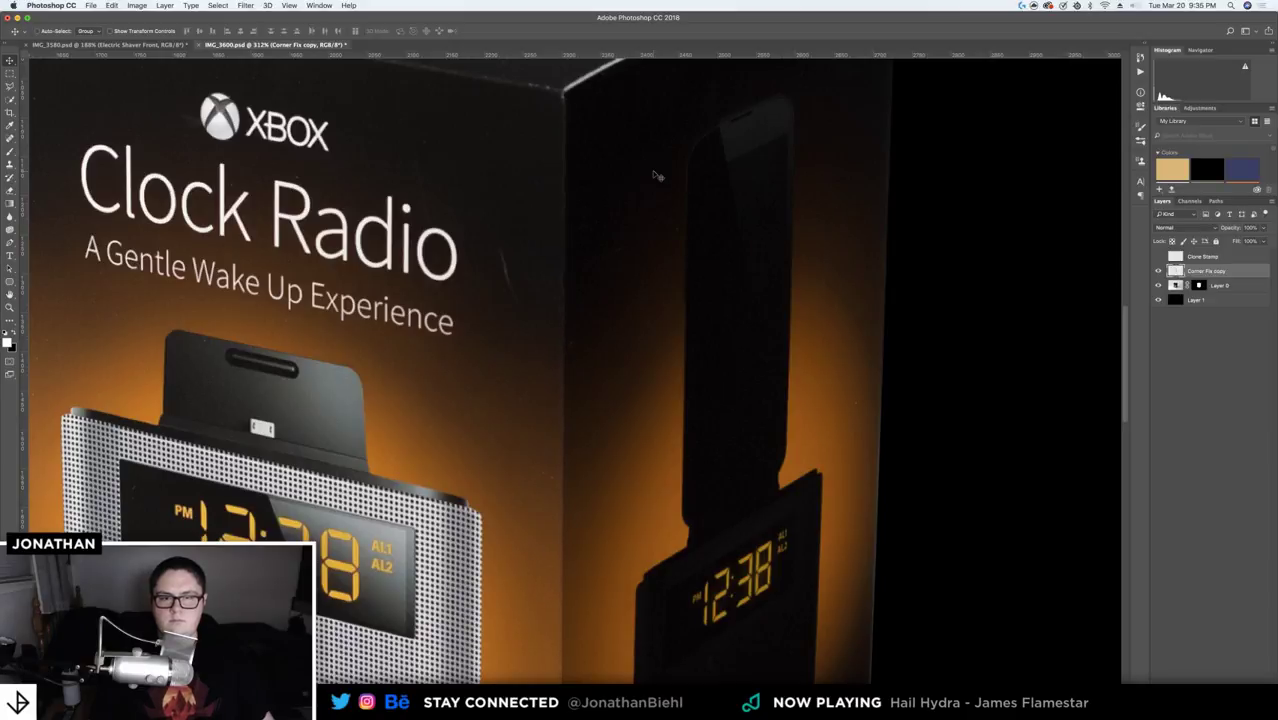
- Try to stretch the merged strip's upper end over the fold at the box's upper front corner with Free Transform
key("z")
left_click(579, 116)
left_click_drag(579, 116, 576, 220)
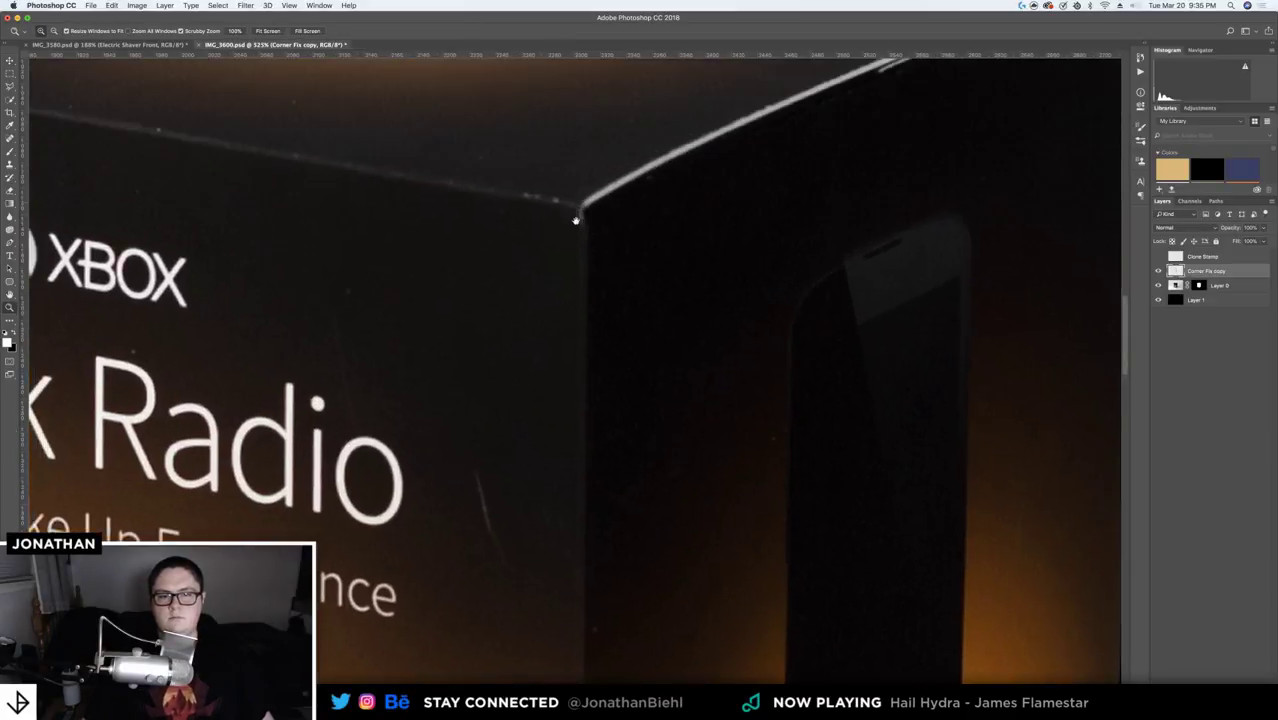
left_click(624, 238)
key("super+t")
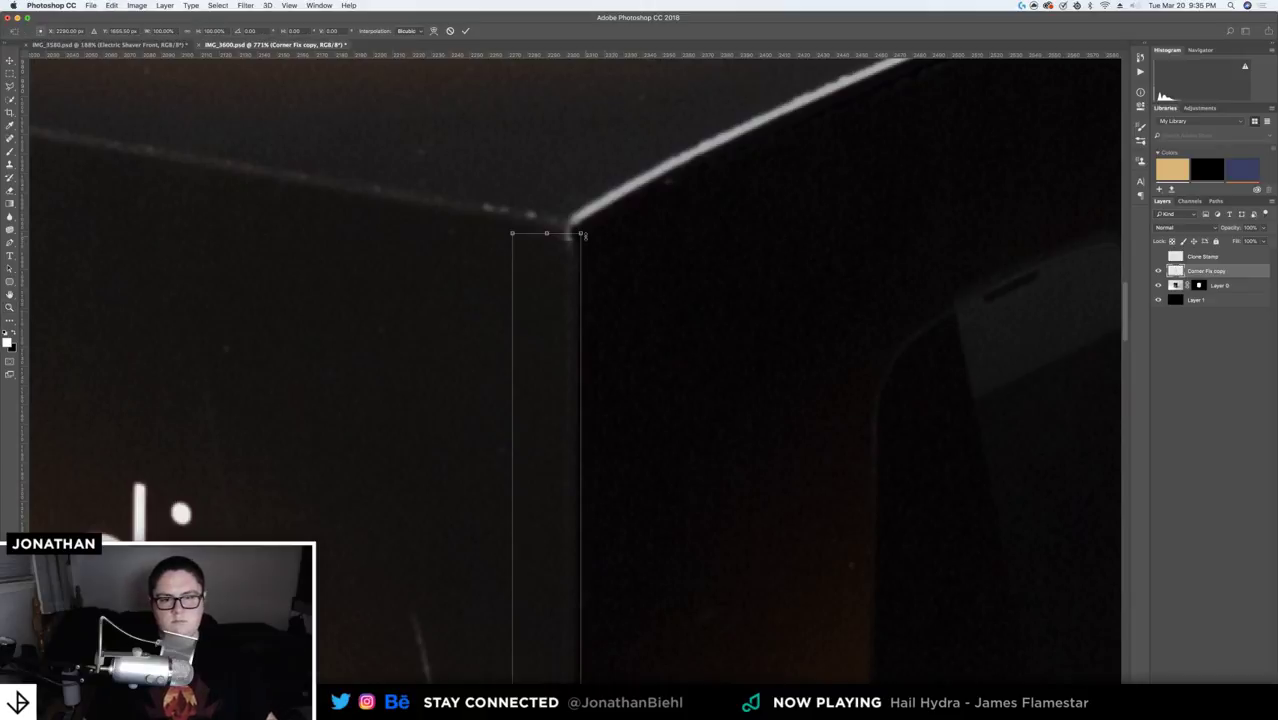
mouse_move(581, 235)
left_mouse_down()
mouse_move(598, 203)
mouse_move(587, 212)
left_mouse_up()
key("Return")
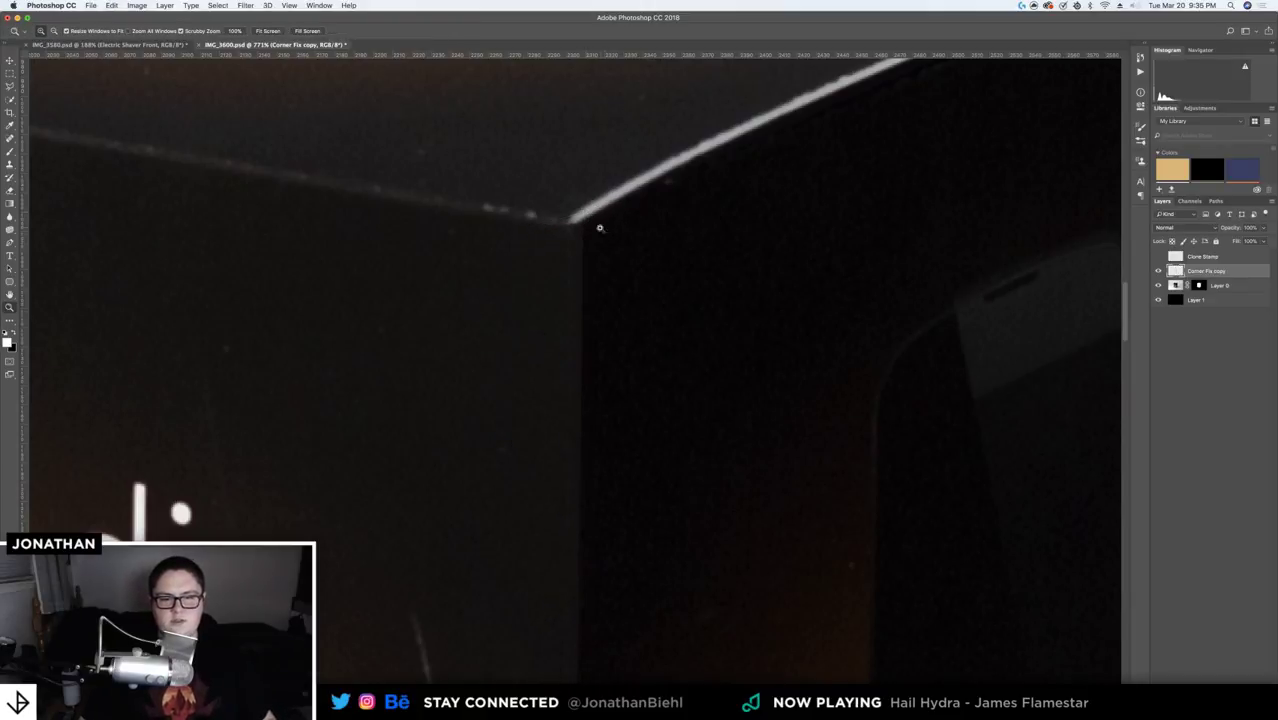
- Try to stretch the merged strip's lower end over the fold at the box's bottom front corner with Free Transform
scroll(639, 436, "down", 5)
scroll(665, 359, "up", 4)
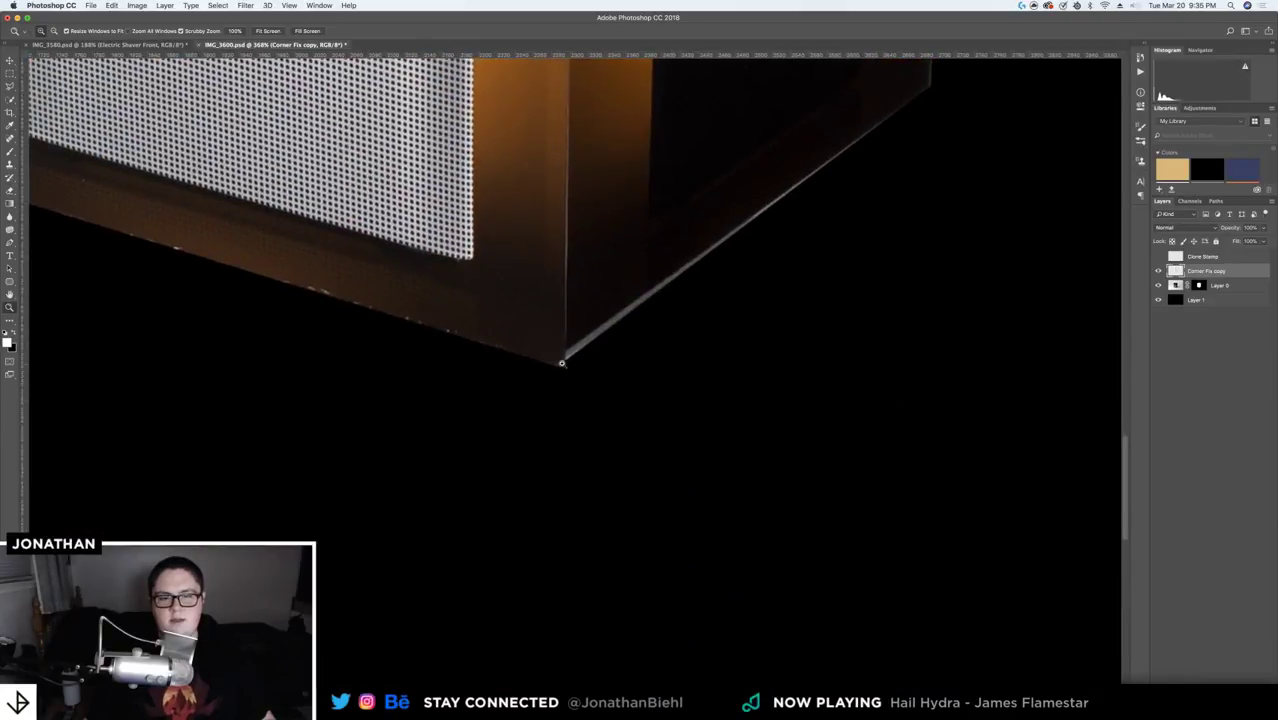
scroll(561, 363, "up", 2)
key("super+t")
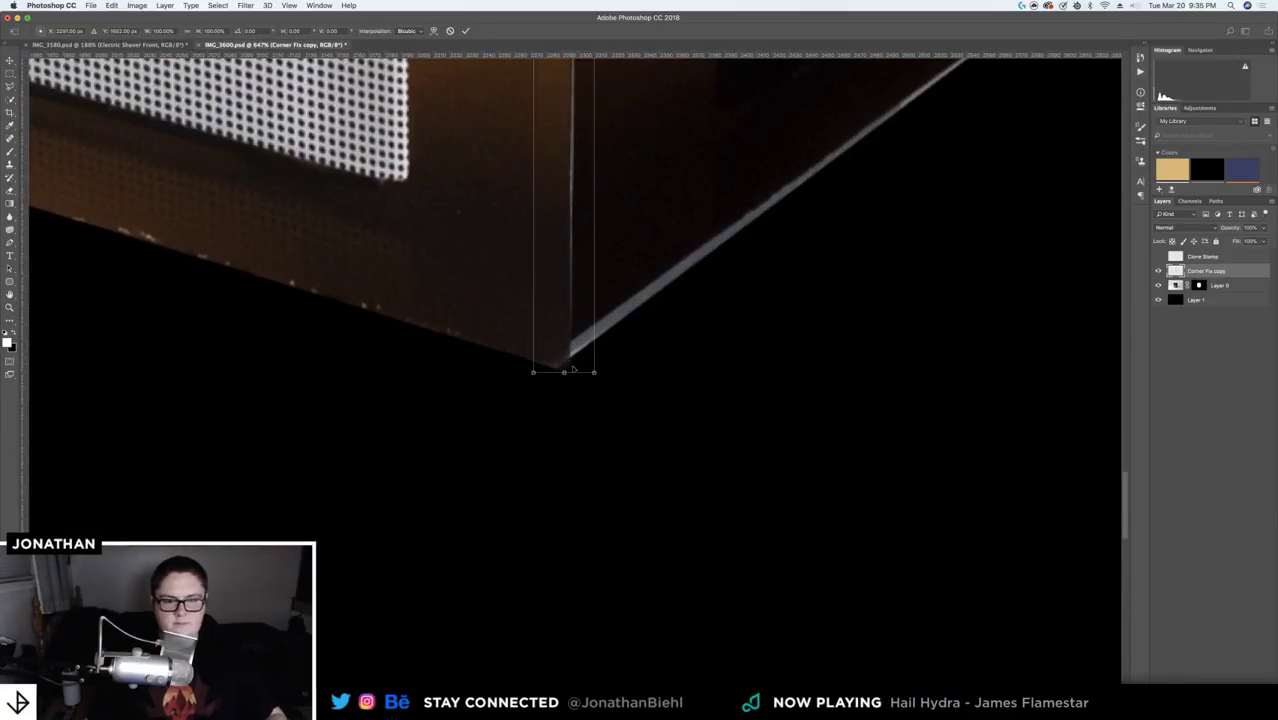
left_click_drag(585, 369, 589, 385)
key("Return")
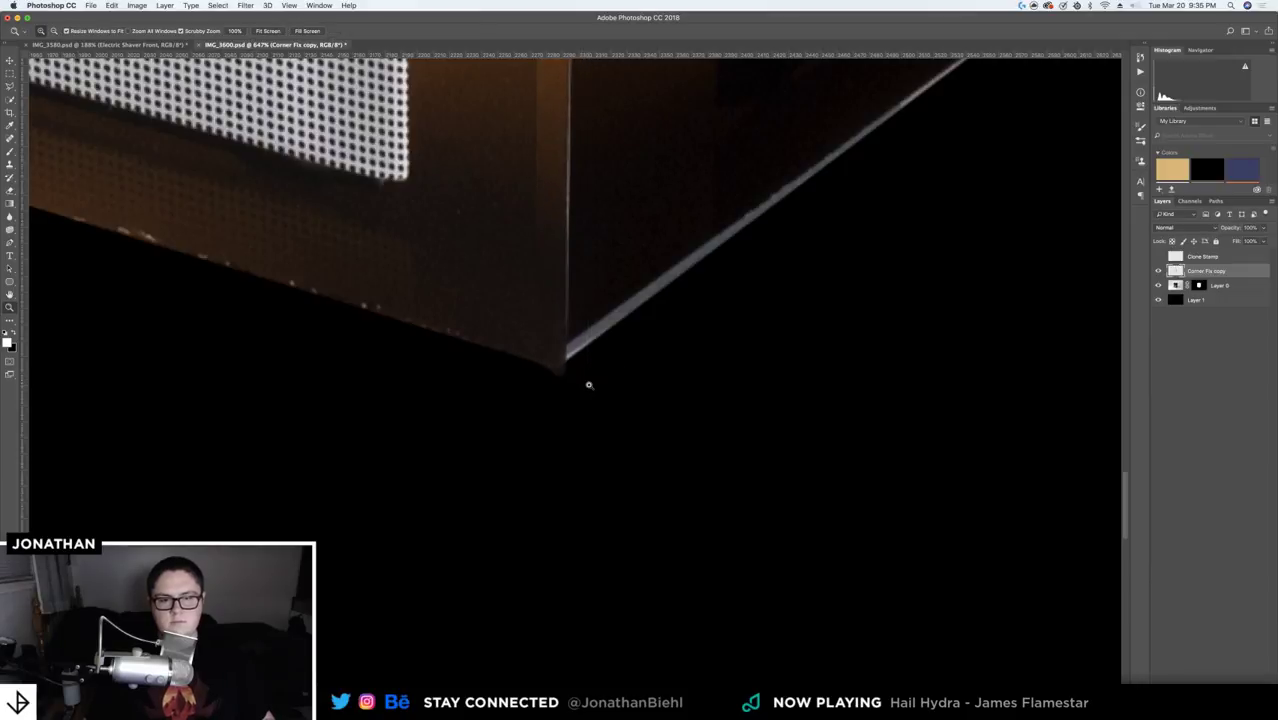
- Try to outline the strip's white edge along the lower front fold with the Polygonal Lasso
scroll(585, 379, "down", 2)
scroll(598, 291, "down", 3)
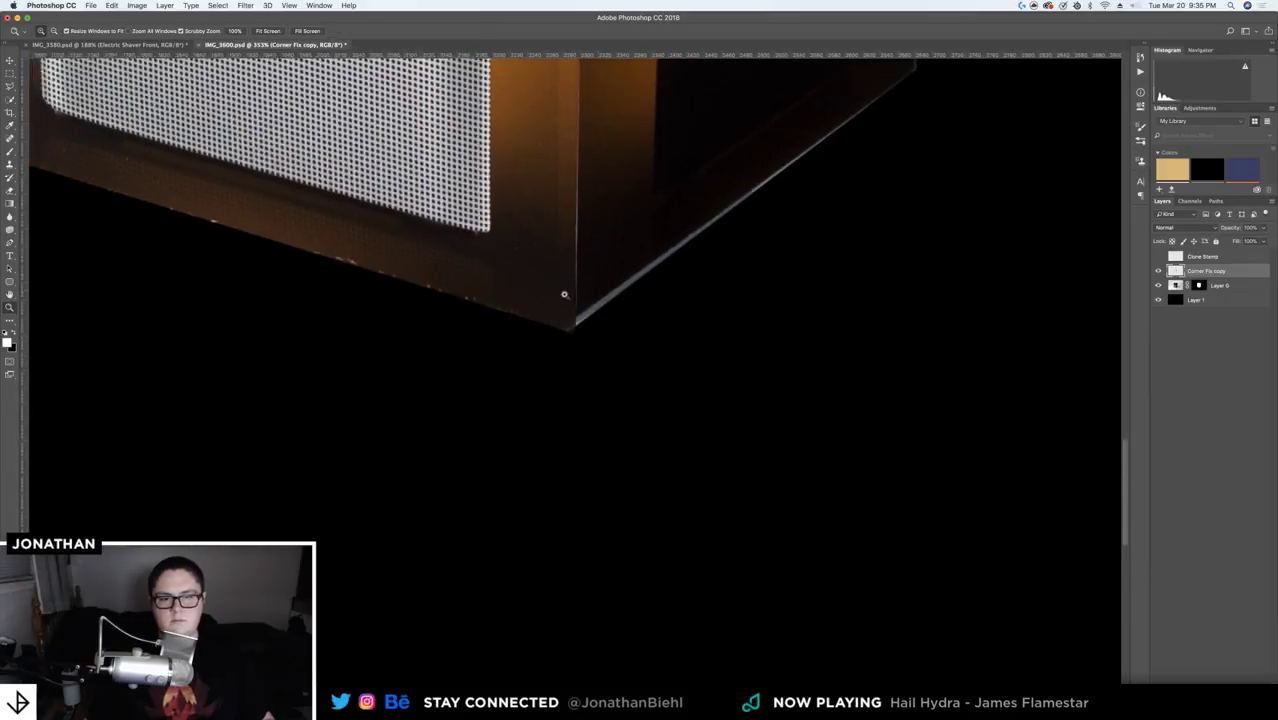
scroll(590, 415, "up", 4)
scroll(607, 420, "up", 1)
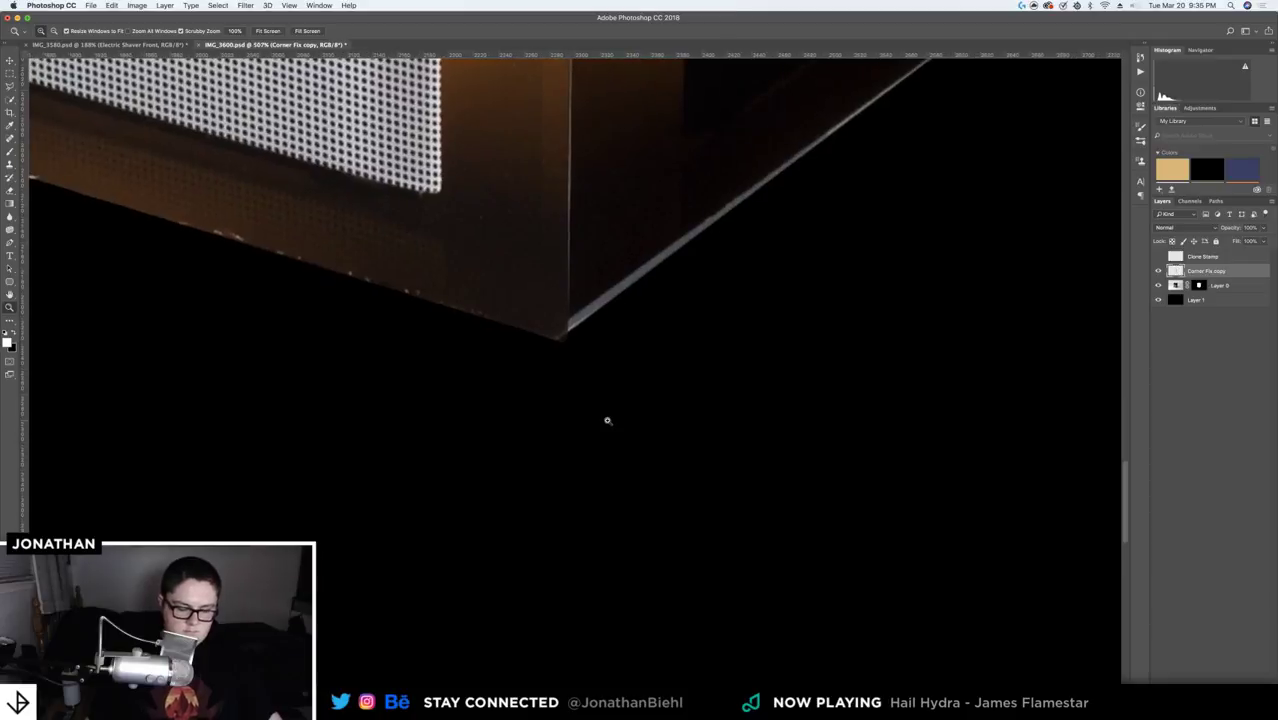
key("l")
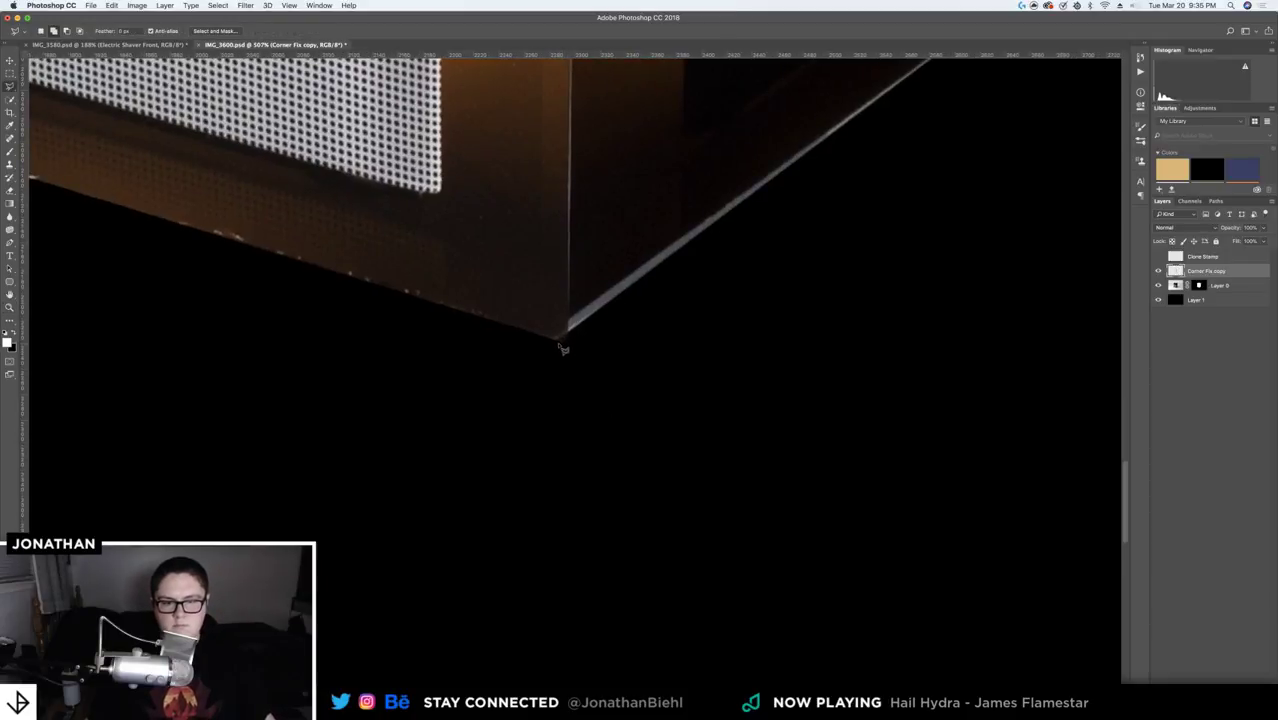
left_click(558, 341)
left_click_drag(558, 341, 535, 585)
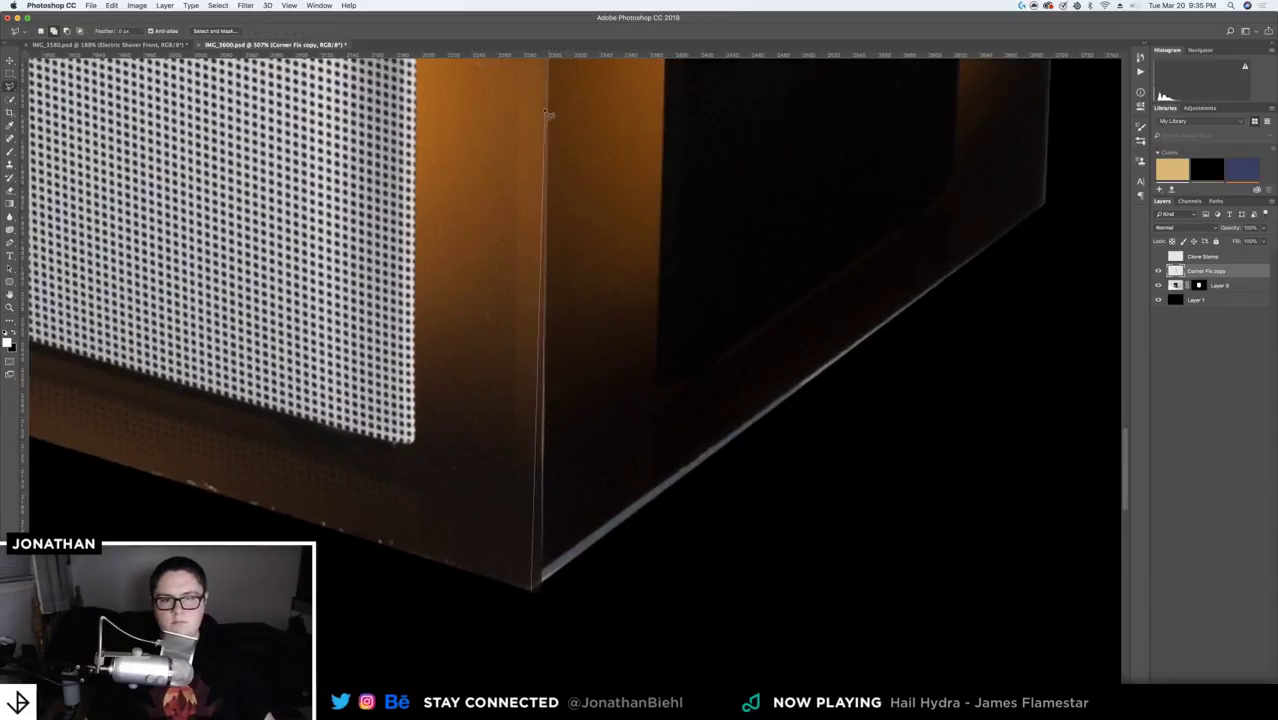
left_click(536, 585)
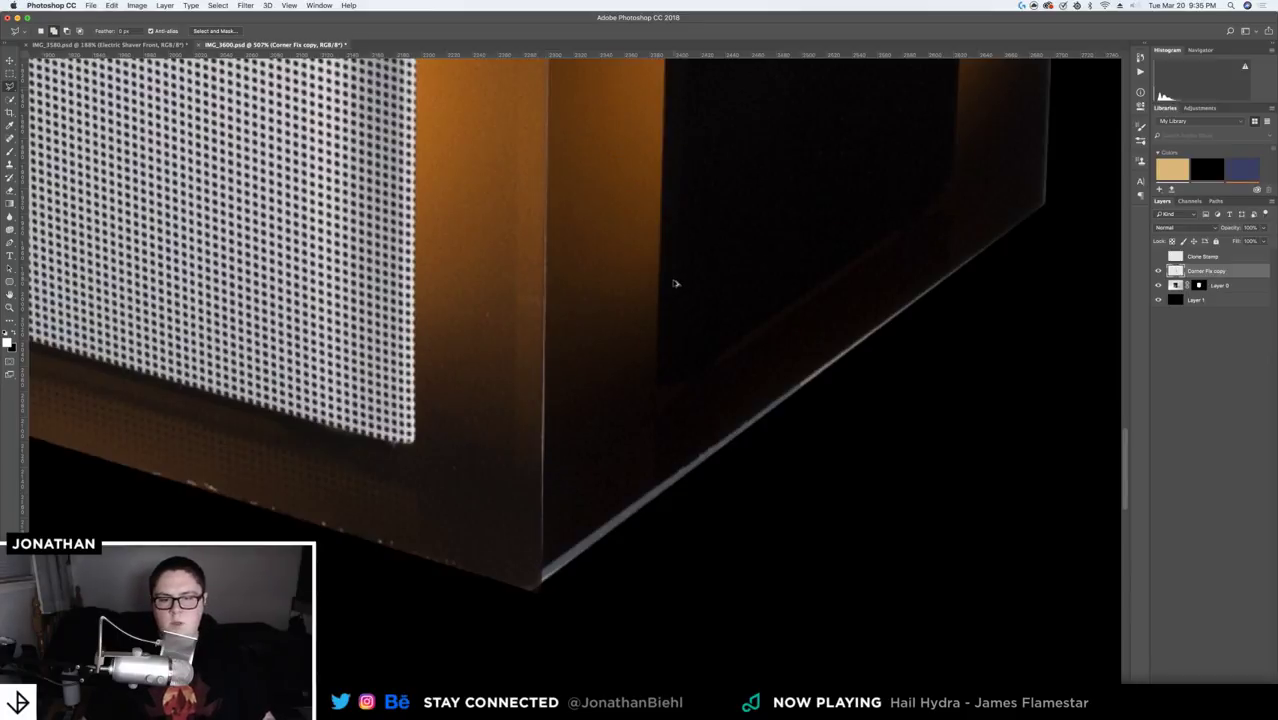
- Undo the strip's transforms, merge, shifting and layer mask, back to the unmasked Corner Fix layer
key("super+alt+z")
key("super+alt+z")
key("super+alt+z")
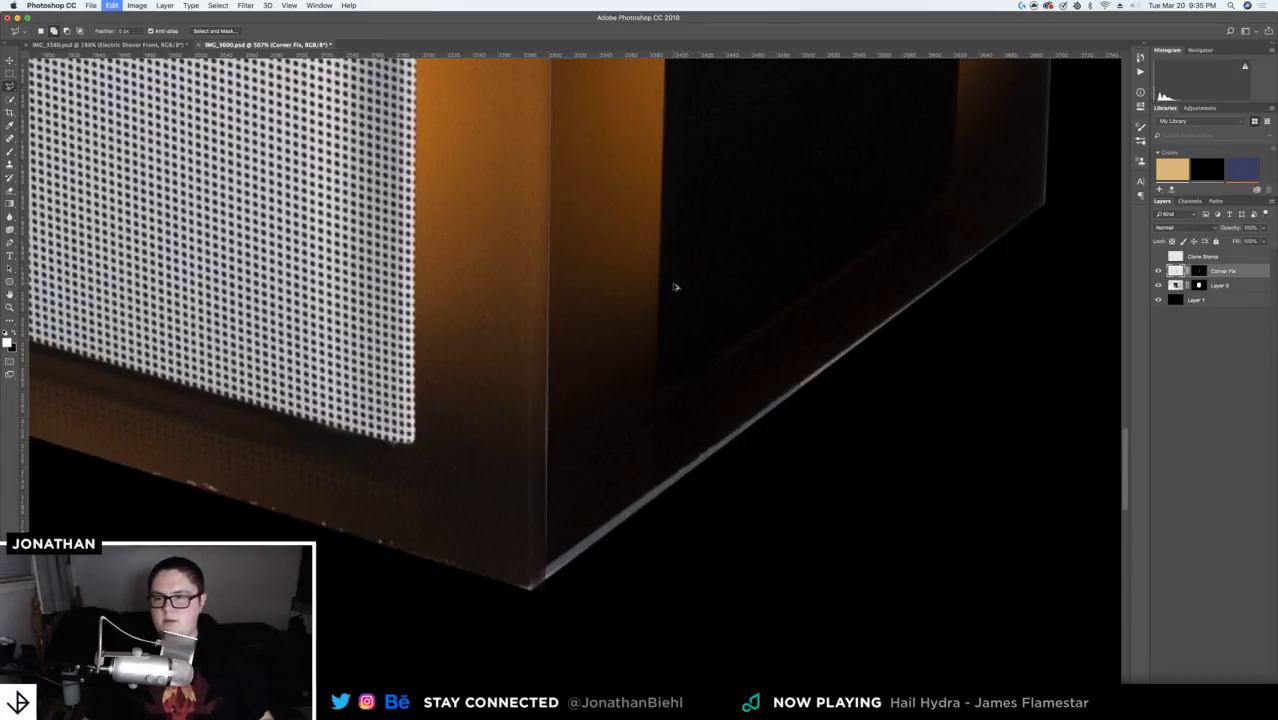
key("super+alt+z")
key("super+alt+z")
key("super+alt+z")
key("super+alt+z")
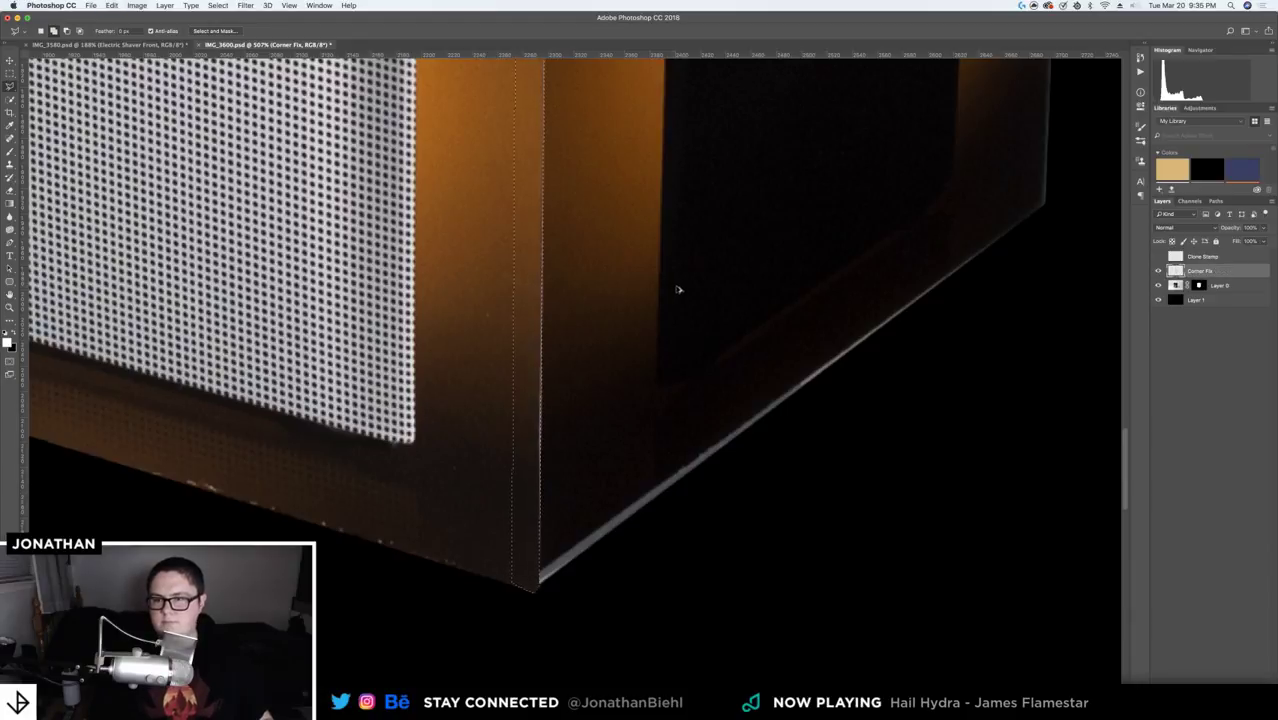
- Draw a narrow closed Pen path along the front vertical edge, enclosing the strip's white sliver down to the box's bottom corner
key("z")
left_click_drag(535, 438, 550, 413)
key("p")
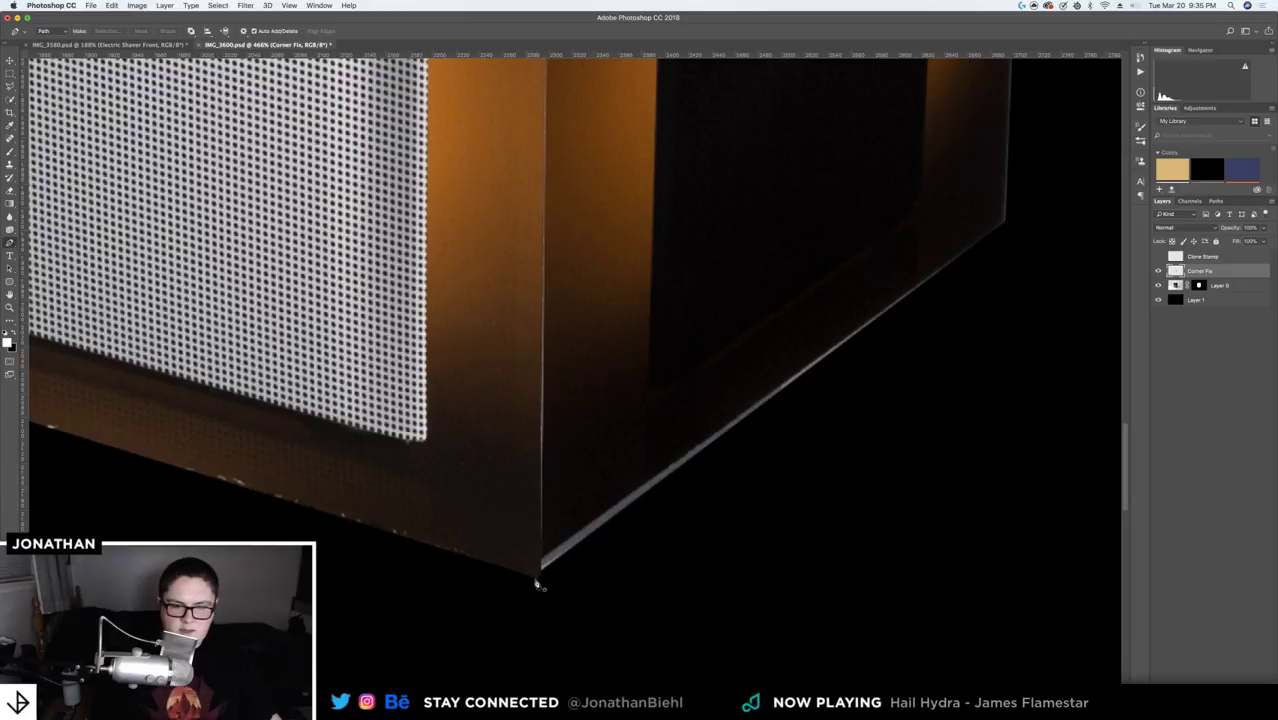
left_click(538, 580)
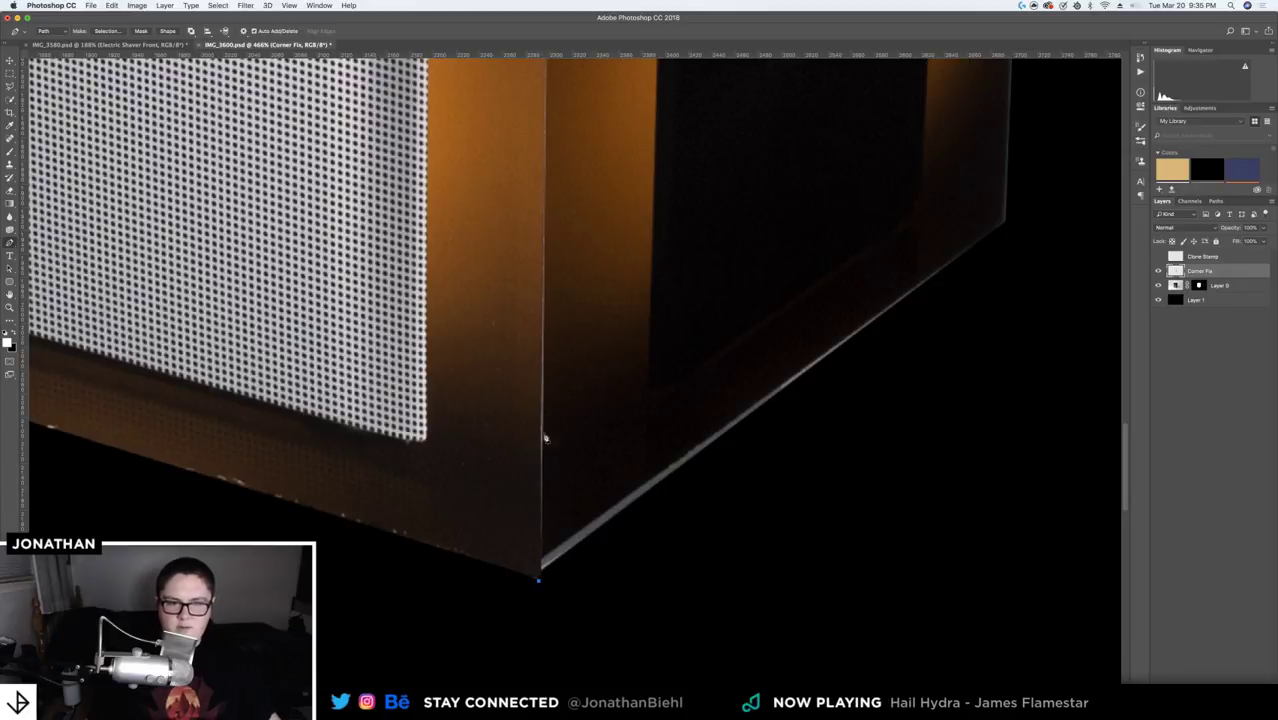
left_click(545, 91)
left_click_drag(545, 80, 545, 280)
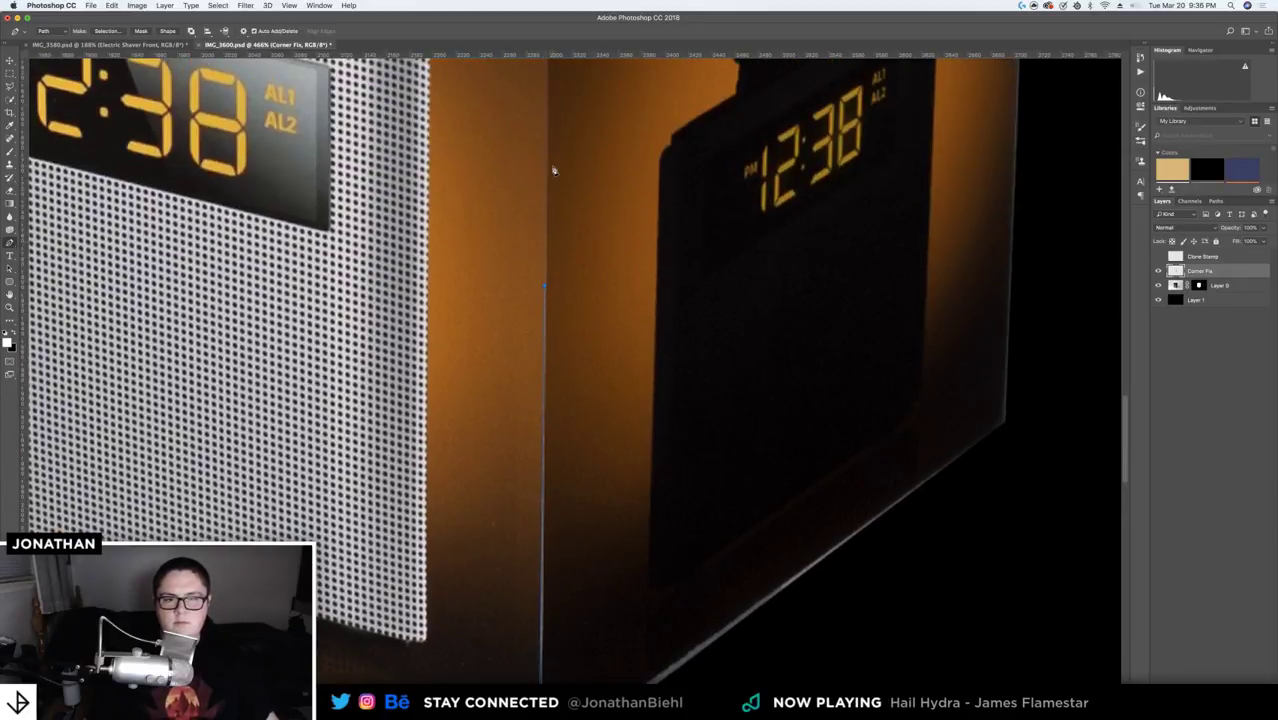
left_click_drag(550, 144, 536, 418)
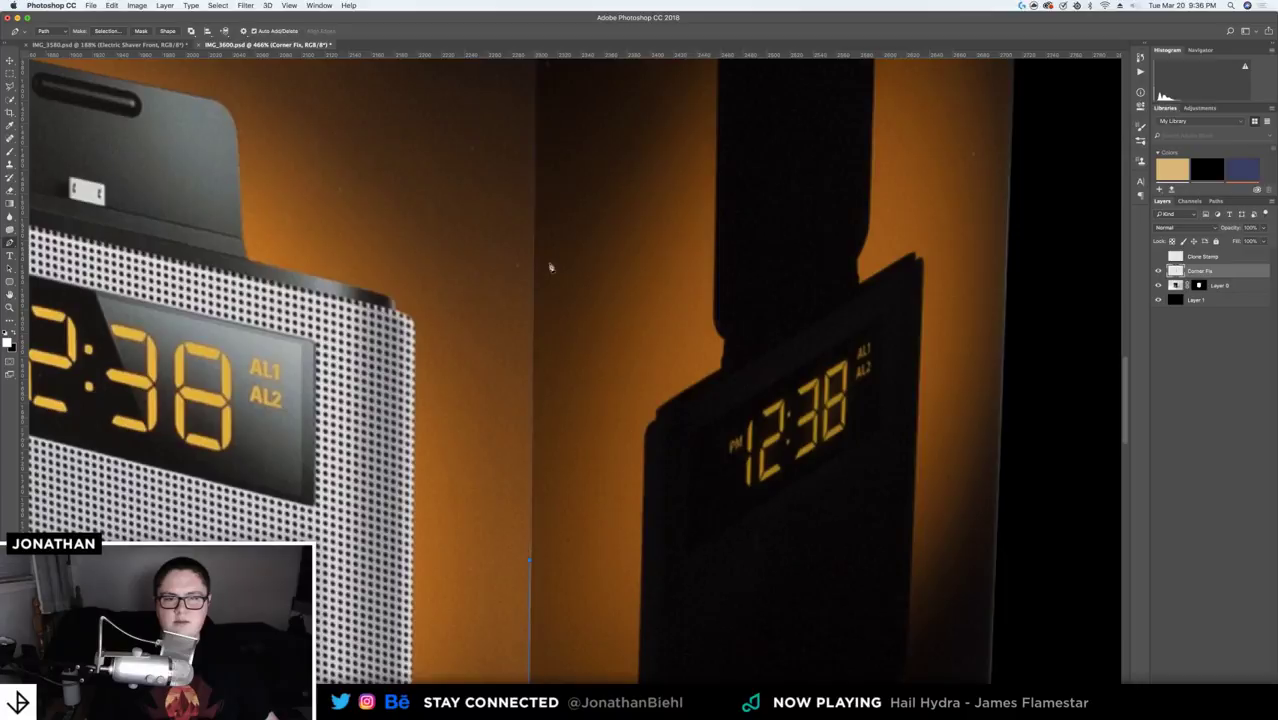
left_click(537, 160)
left_click_drag(573, 474, 559, 177)
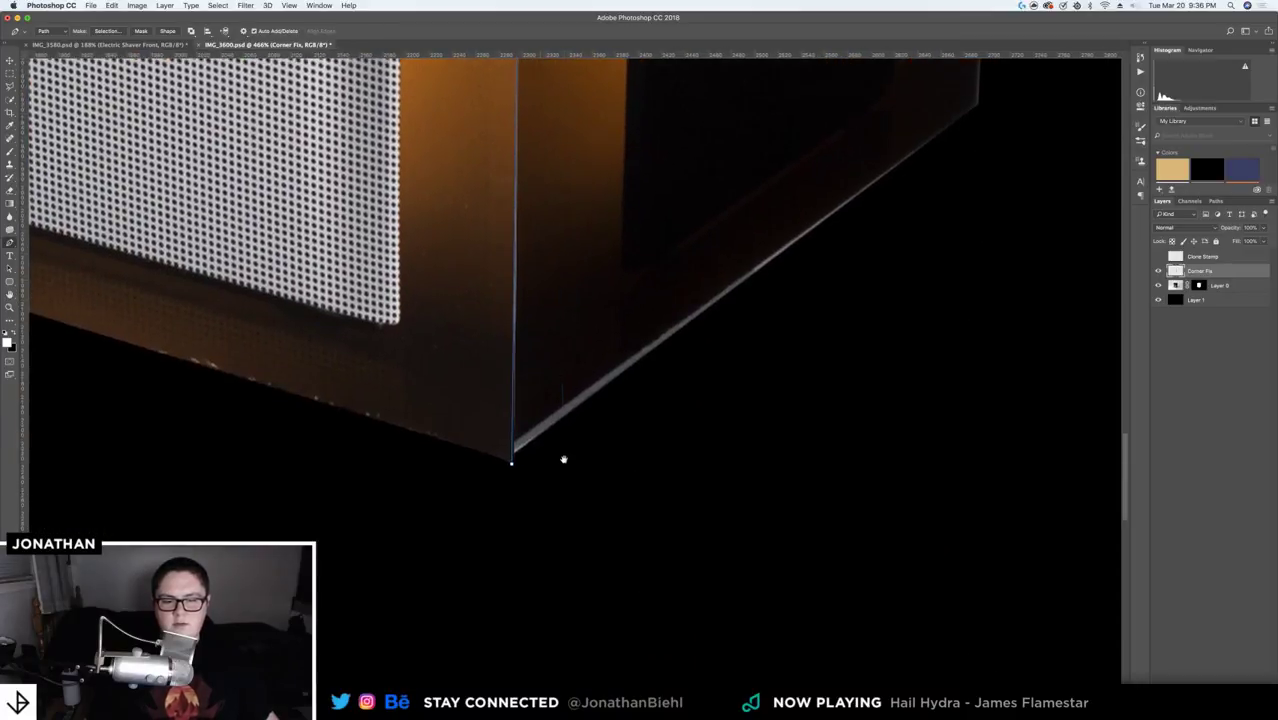
left_click(563, 459)
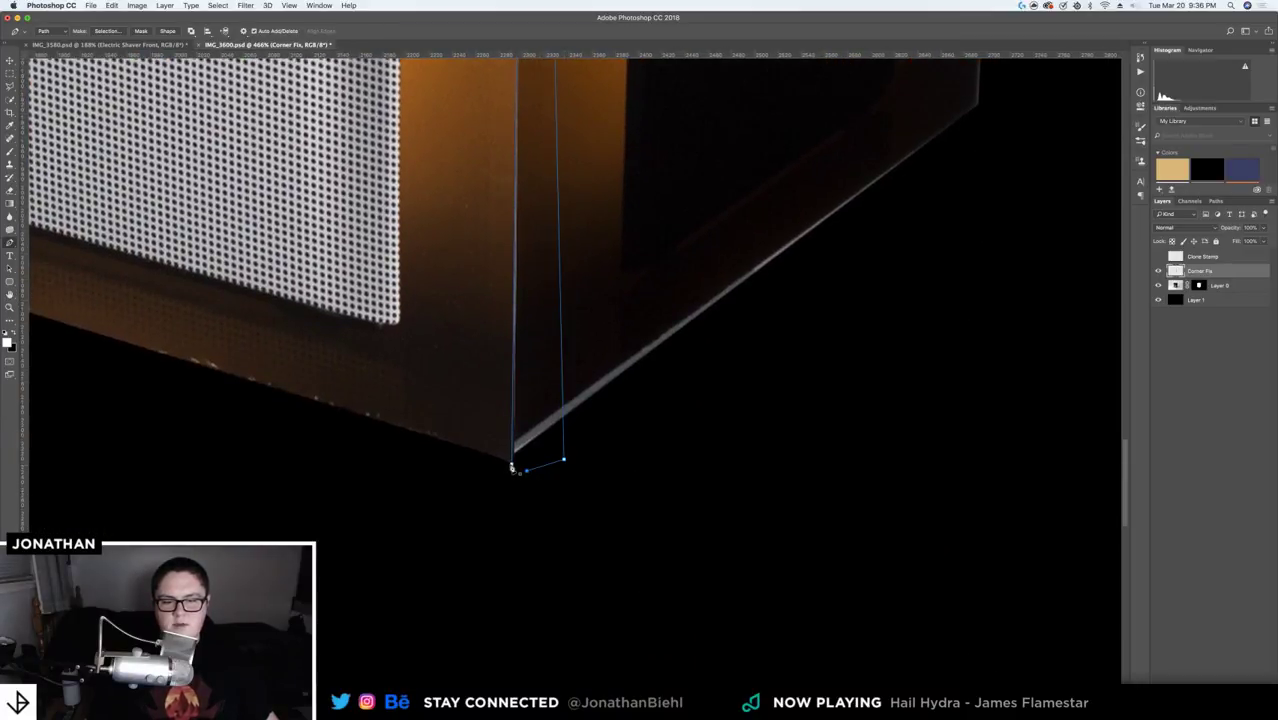
- Convert the path to an anti-aliased selection, delete the white sliver from the Corner Fix layer, and clear the selection
right_click(529, 382)
left_click(546, 425)
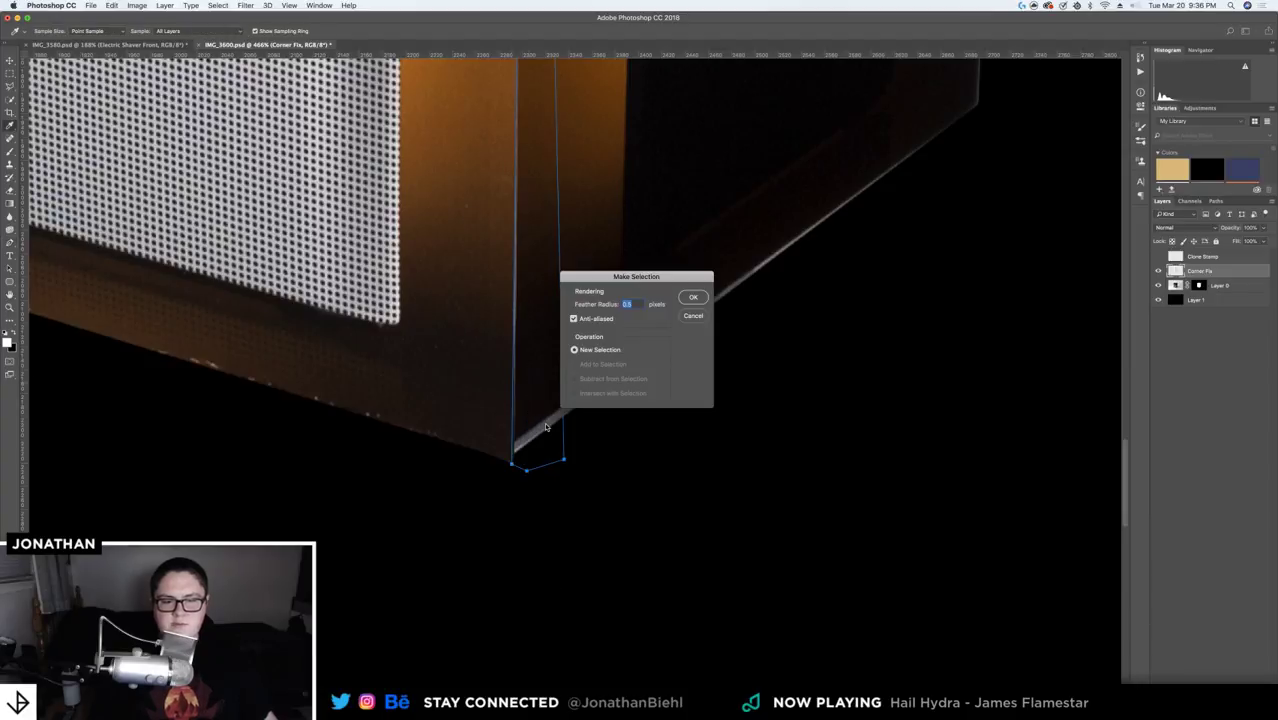
key("Return")
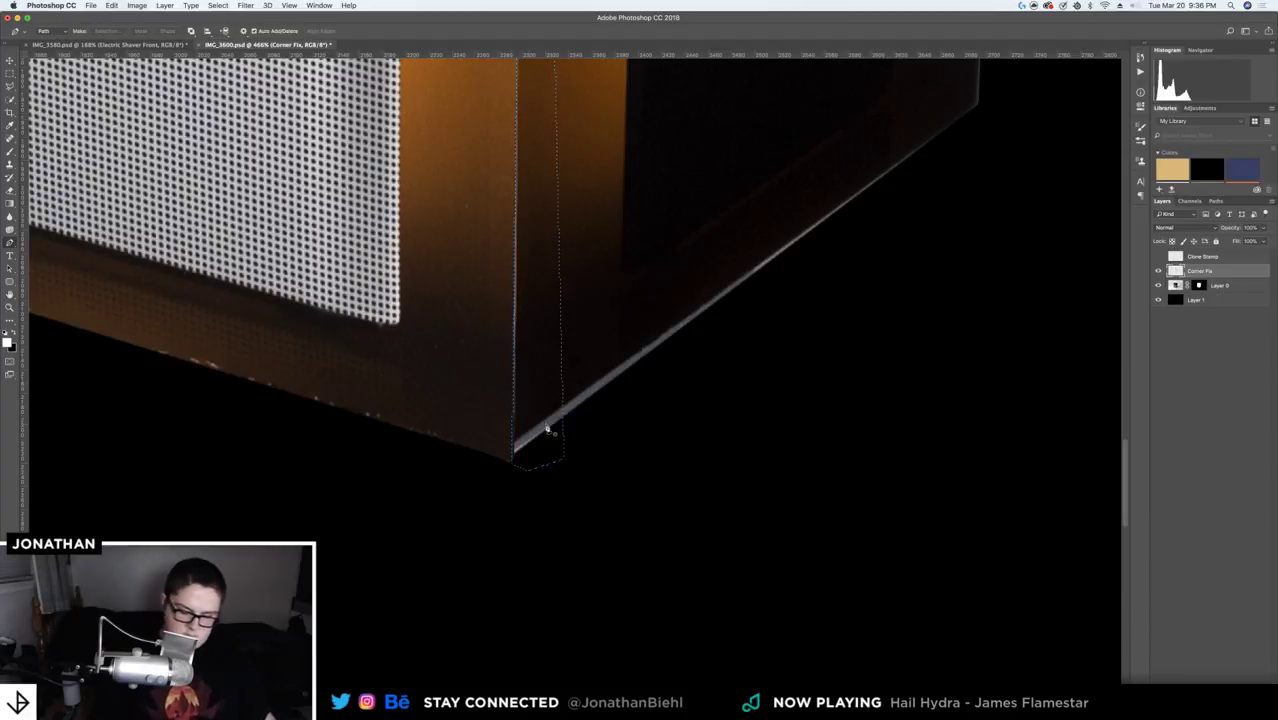
key("z")
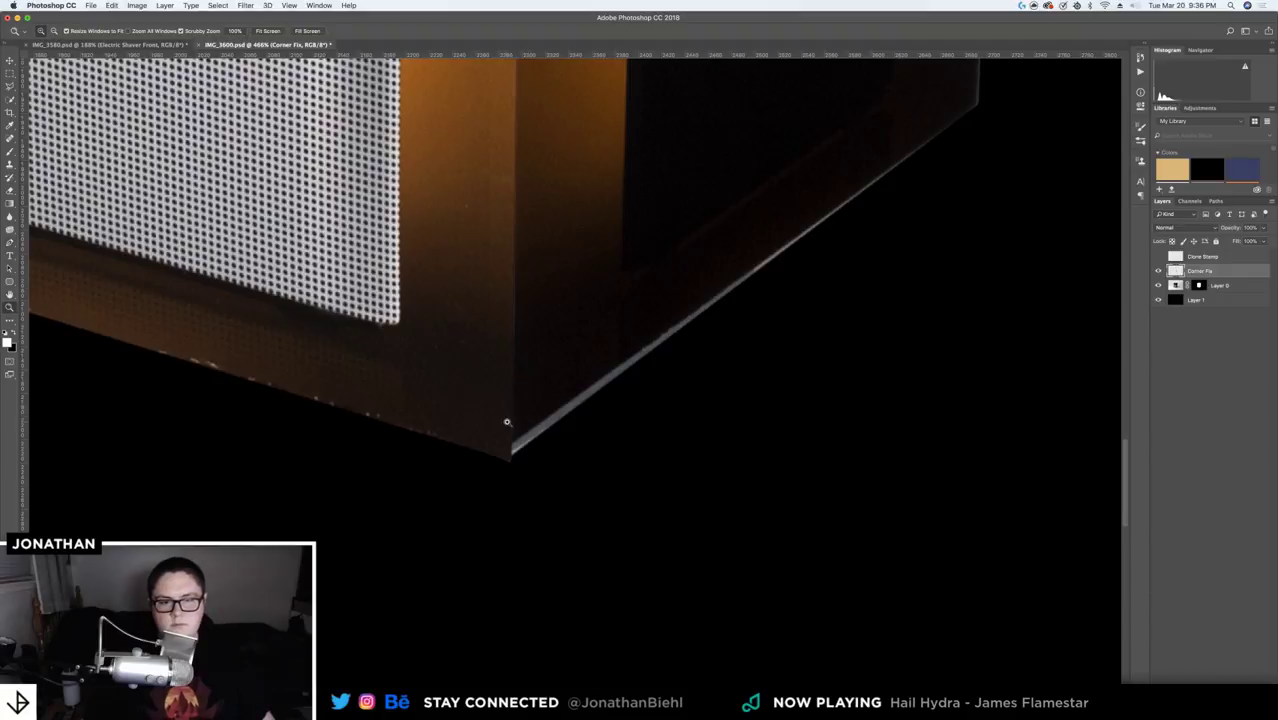
left_click_drag(505, 422, 520, 421)
key("v")
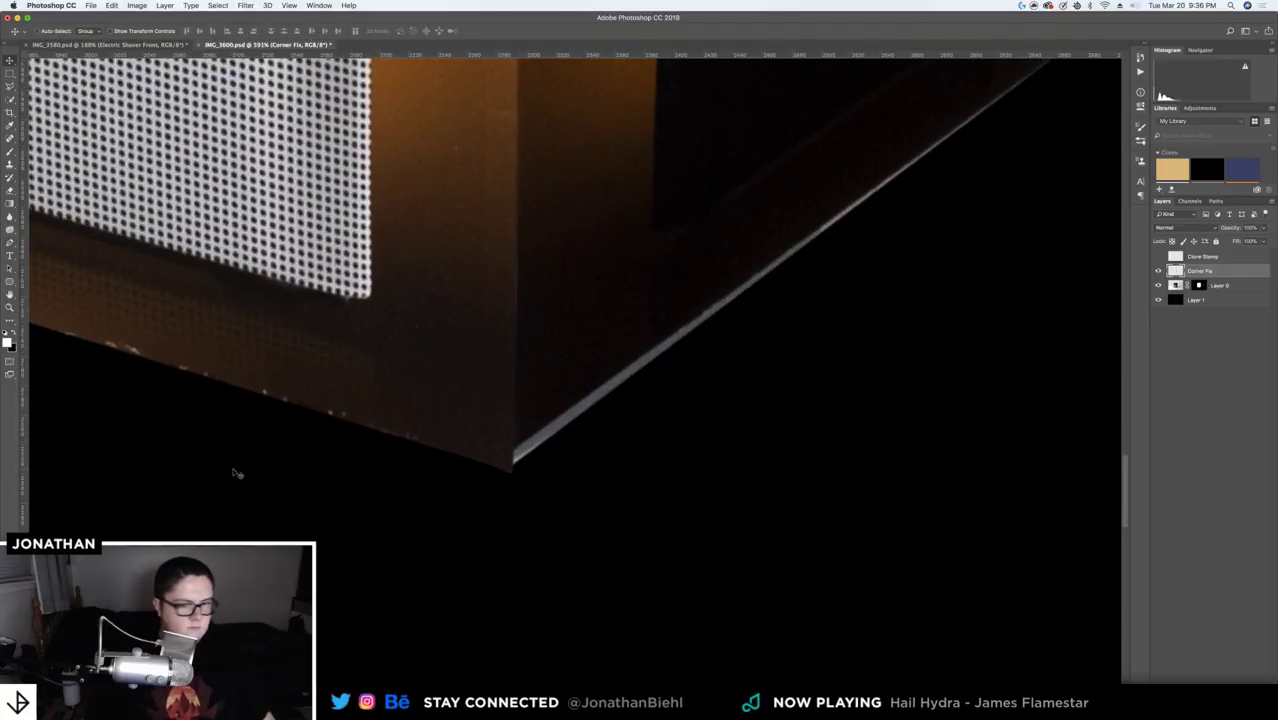
key("z")
left_click_drag(525, 485, 509, 565)
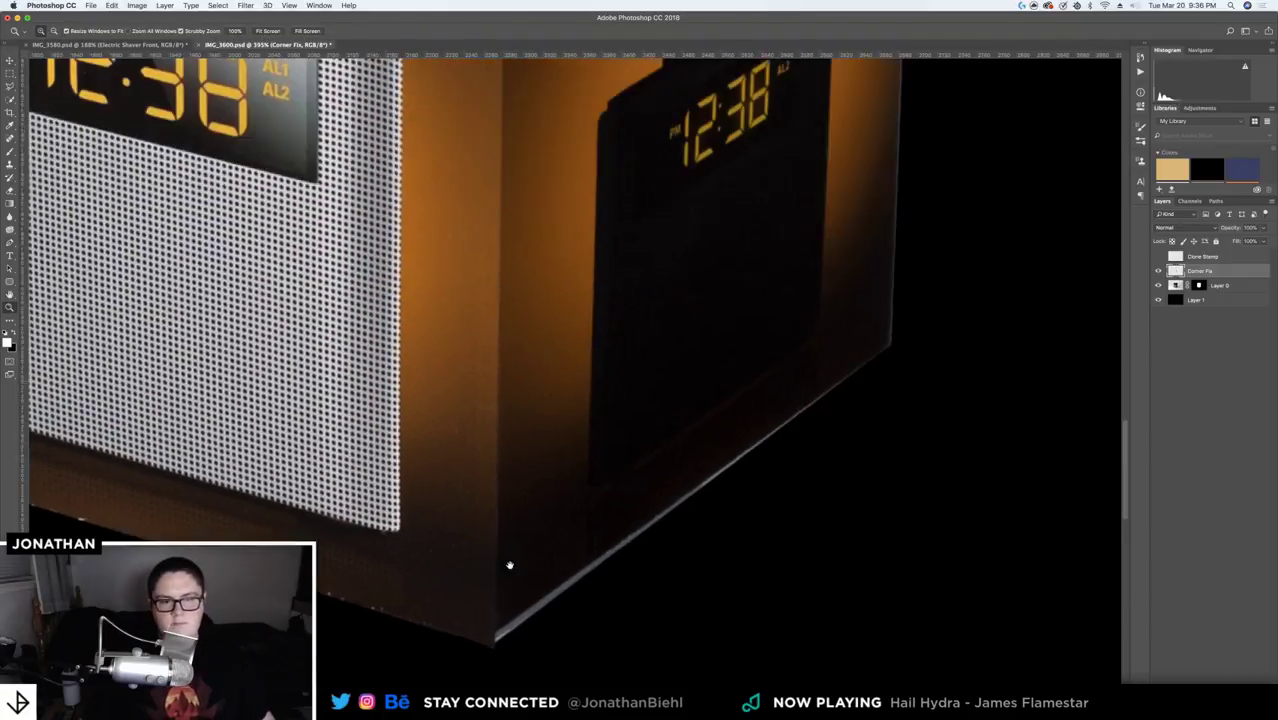
- Inspect the box's front vertical edge from the top corner down to the bottom corner
scroll(509, 565, "up", 15)
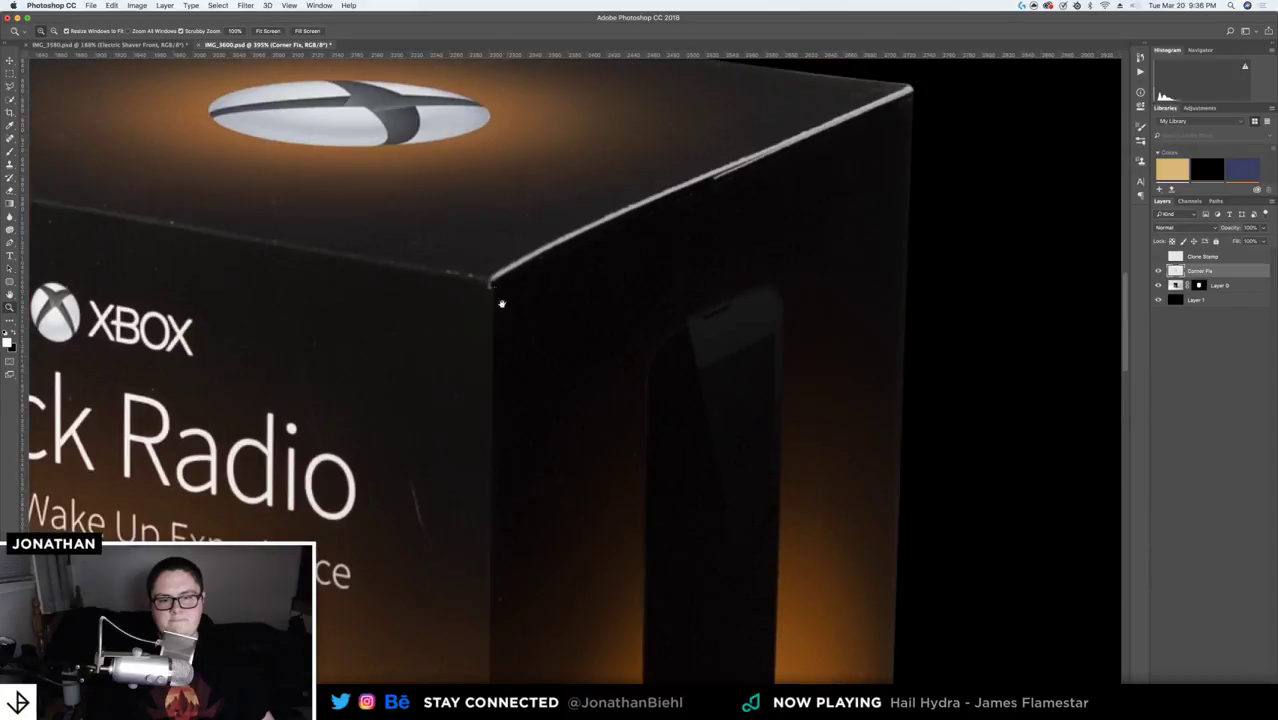
left_click_drag(500, 277, 442, 300)
key("super+t")
key("Return")
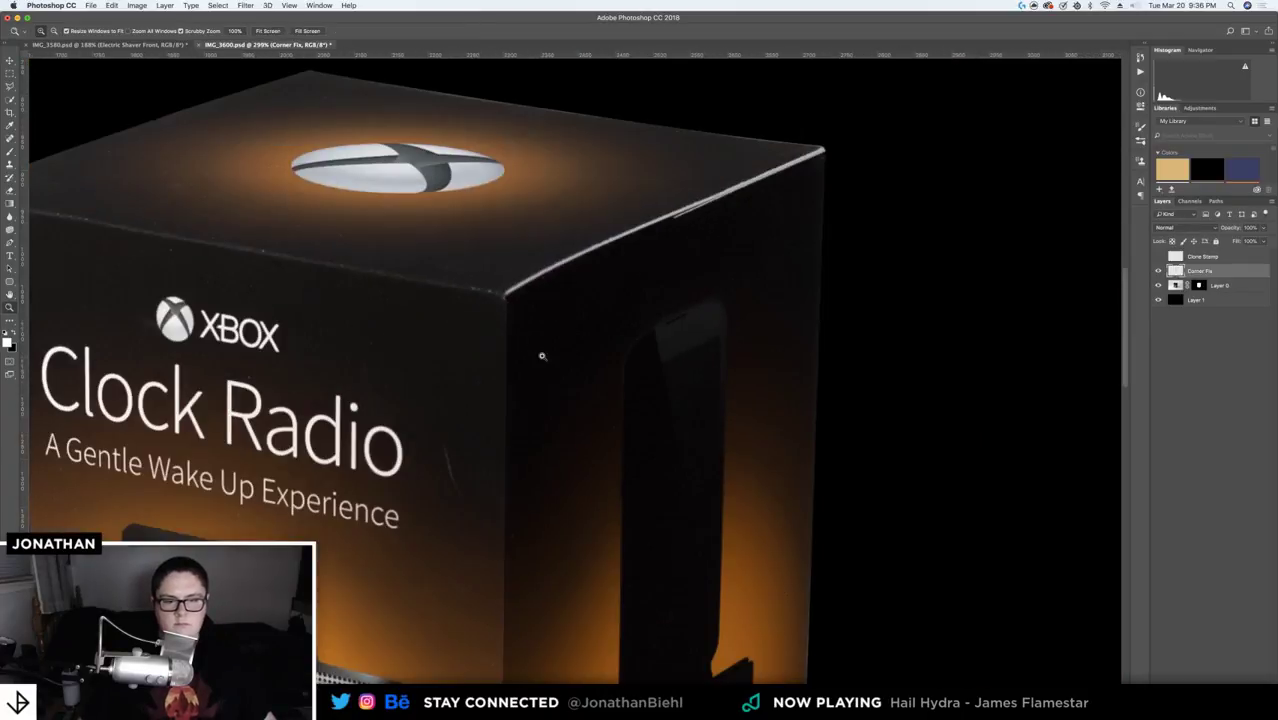
left_click_drag(499, 453, 537, 245)
left_click_drag(531, 424, 562, 315)
scroll(562, 315, "down", 5)
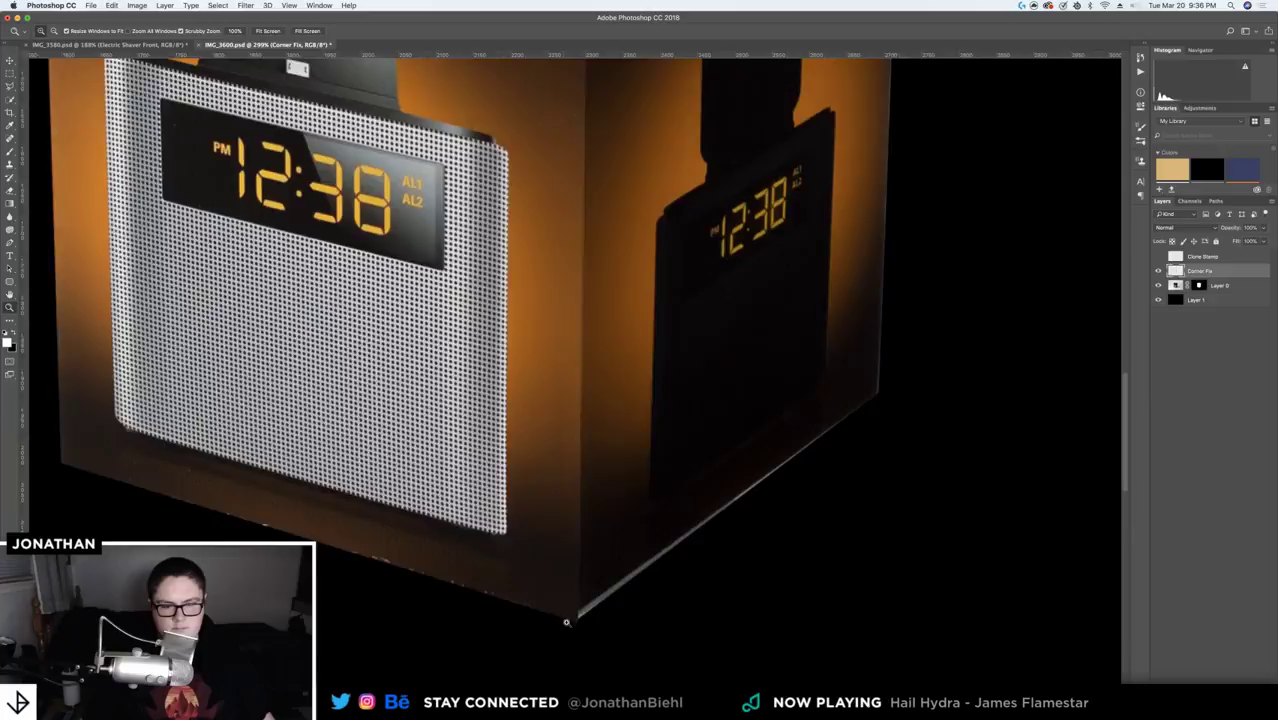
left_click_drag(566, 622, 600, 626)
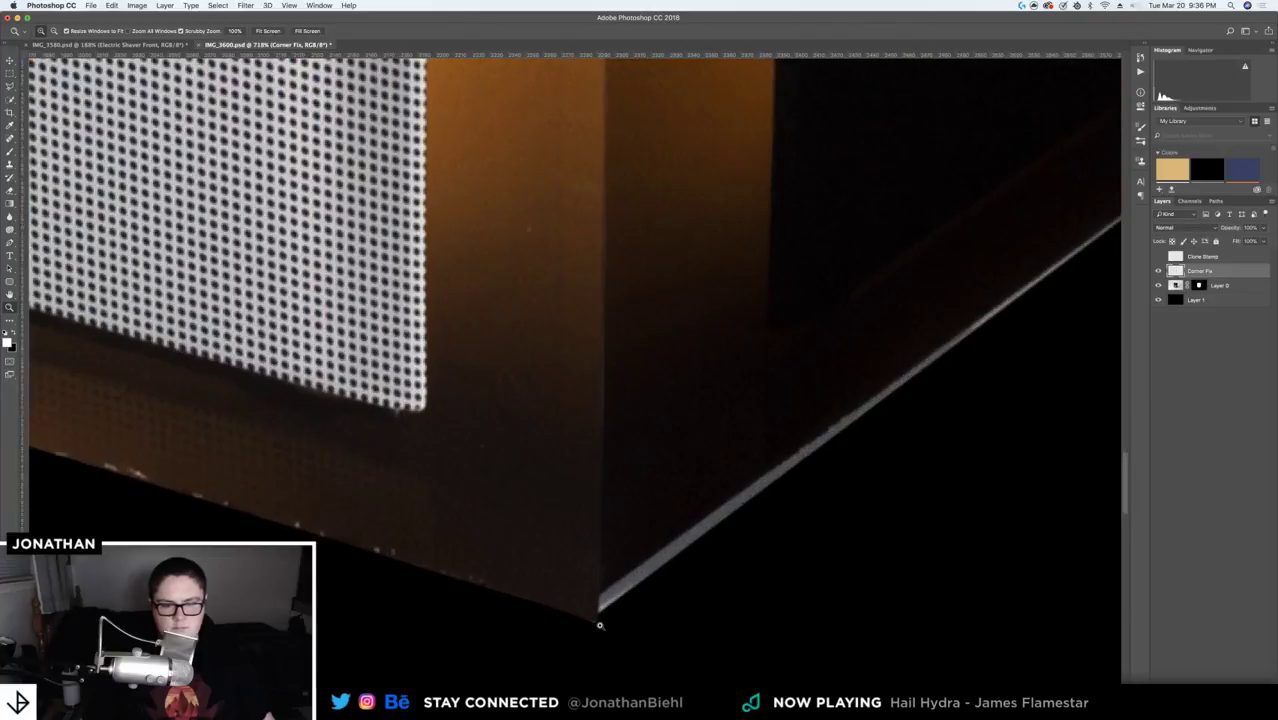
- Compare the bottom front corner with the Corner Fix layer hidden and shown
key("v")
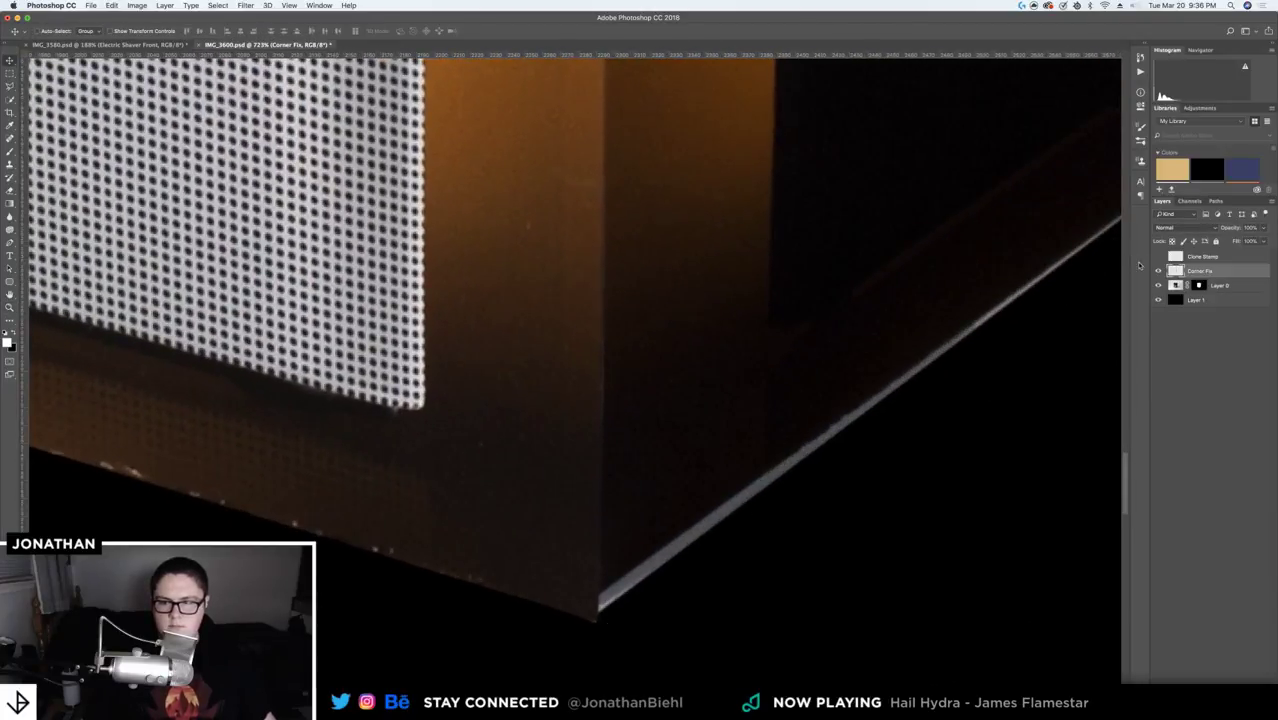
left_click(1160, 271)
left_click(1160, 271)
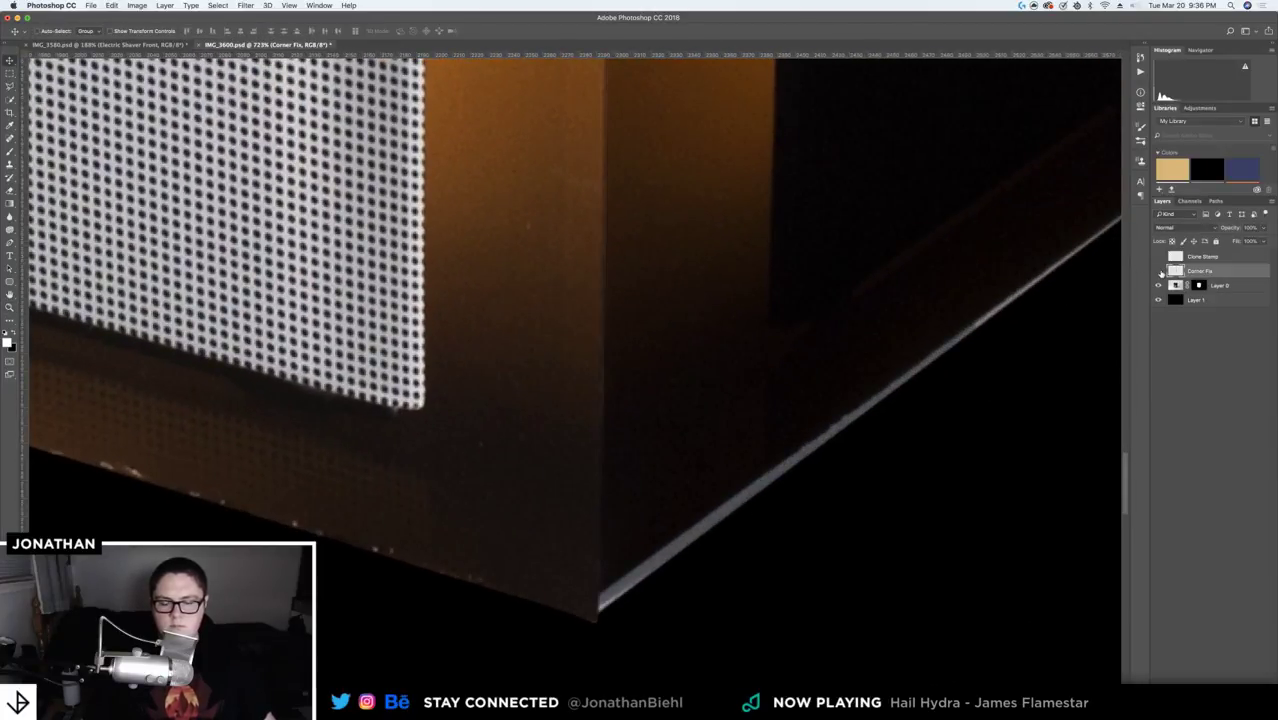
left_click(1160, 271)
left_click(1160, 271)
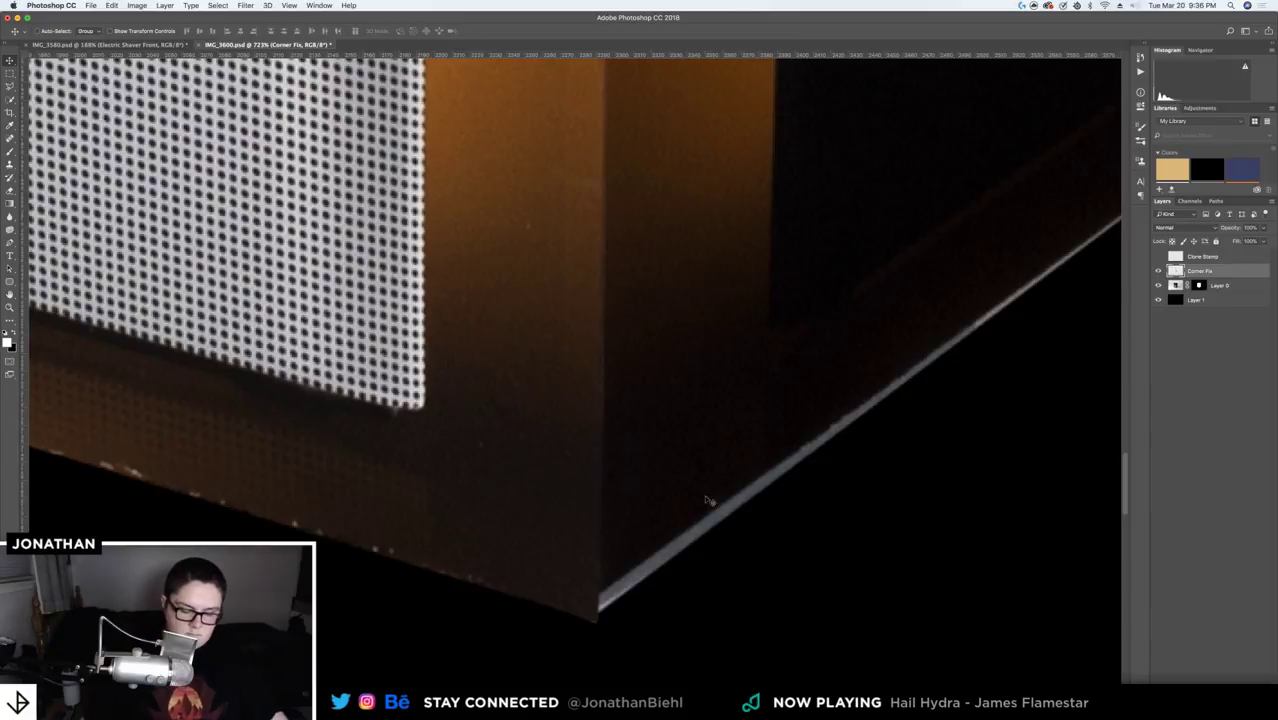
- Draw a closed Pen path along the lower front vertical edge, enclosing the Corner Fix overhang on the side panel down past the bottom corner
key("p")
left_click(594, 624)
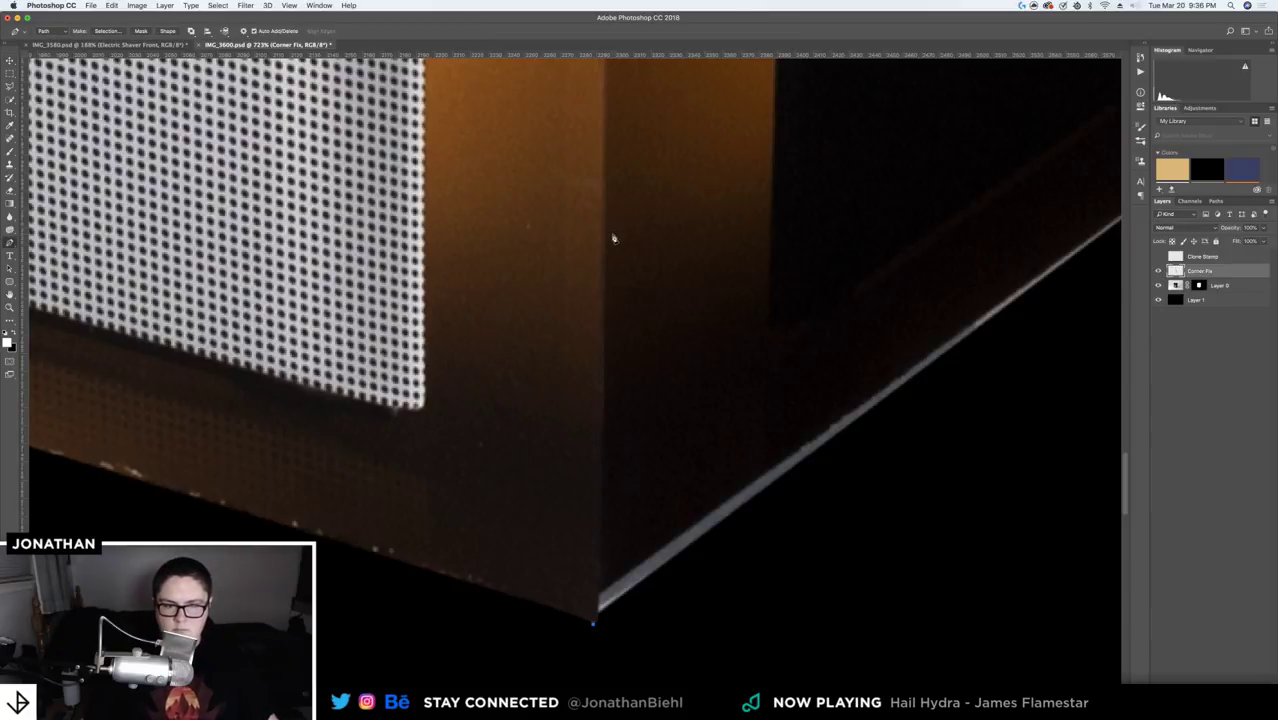
left_click(605, 232)
left_click(654, 232)
left_click(699, 339)
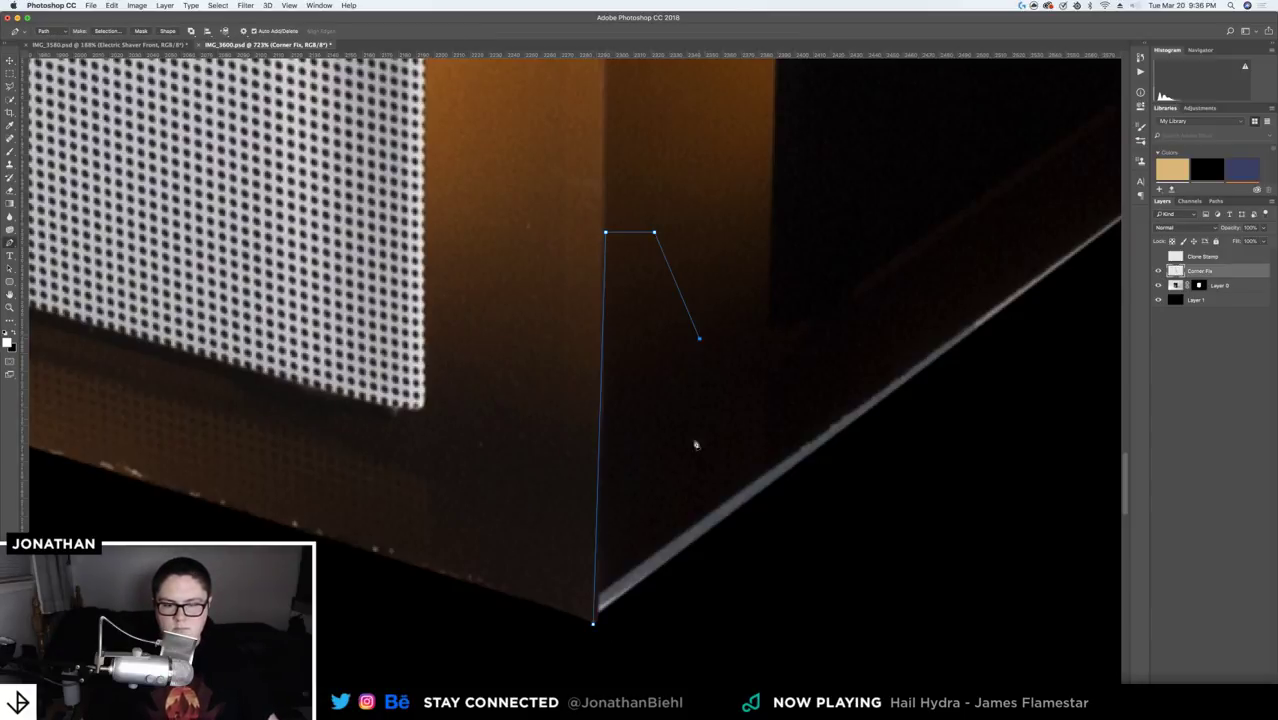
left_click(683, 582)
left_click(594, 626)
- Convert the path to a selection, delete the enclosed overhang from the Corner Fix layer, and clear the selection
right_click(636, 434)
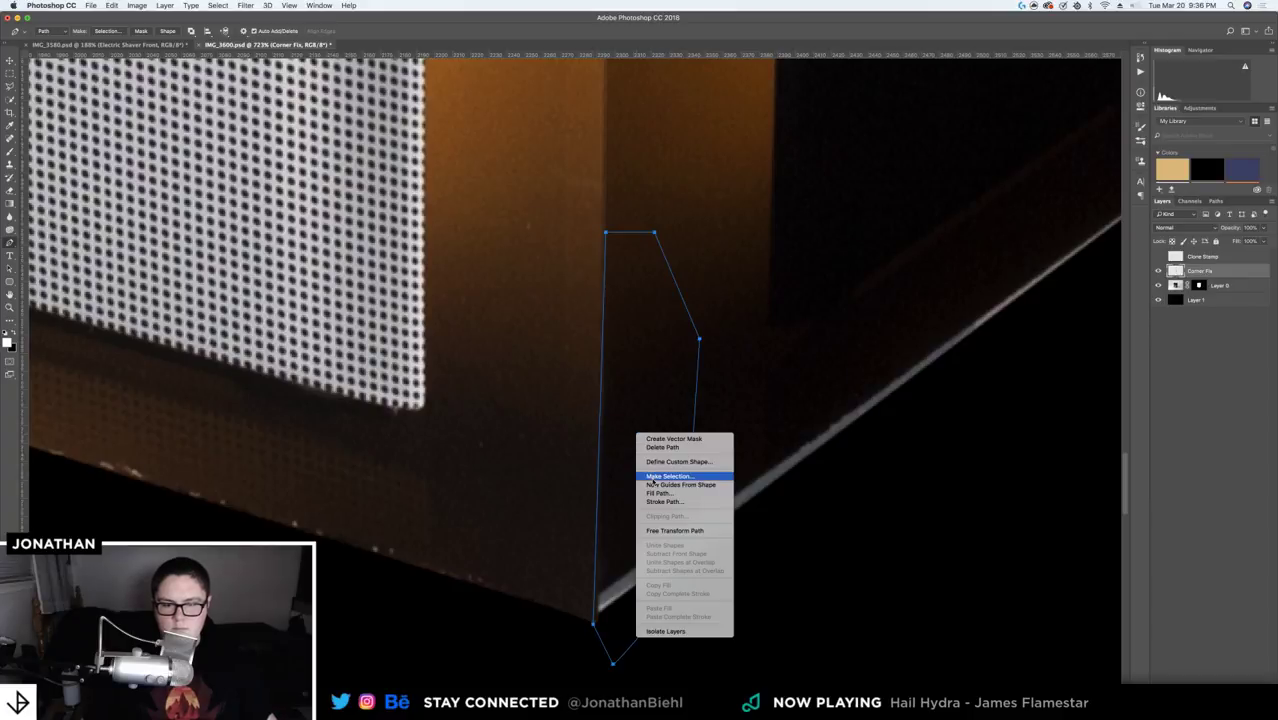
left_click(655, 477)
key("Return")
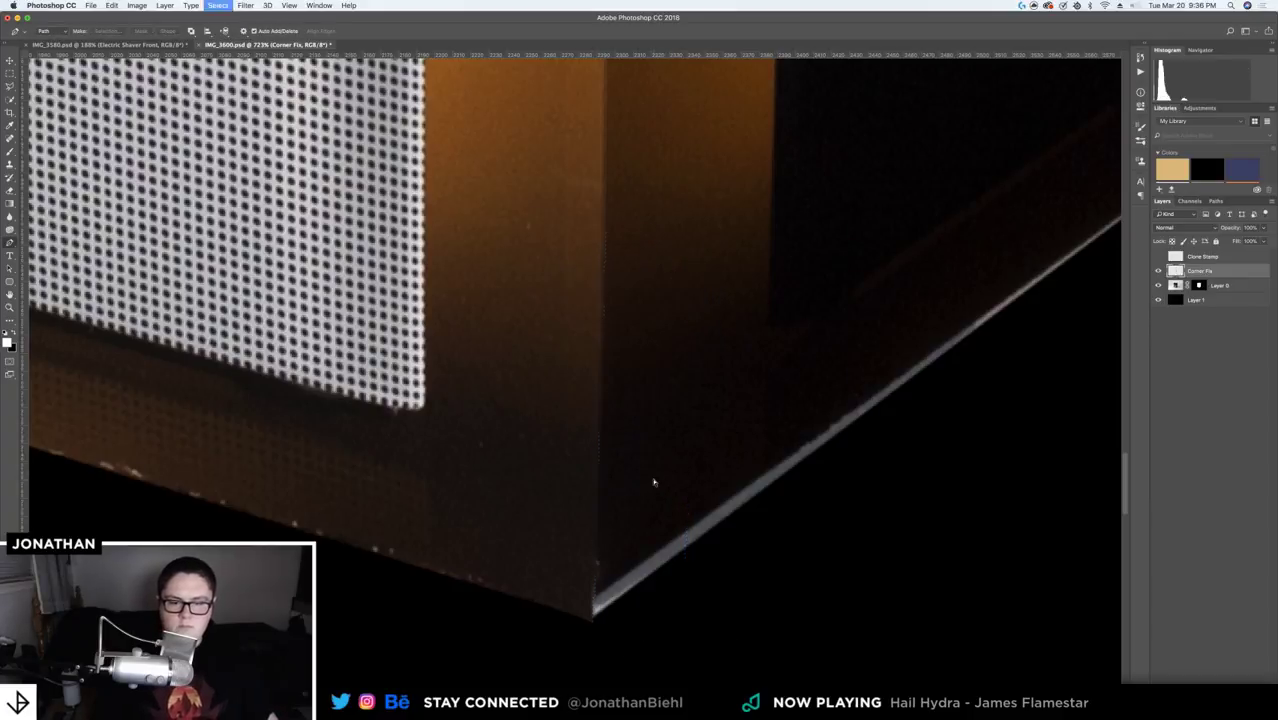
- Show the Clone Stamp layer and move the Corner Fix layer above it
key("z")
left_click(641, 466)
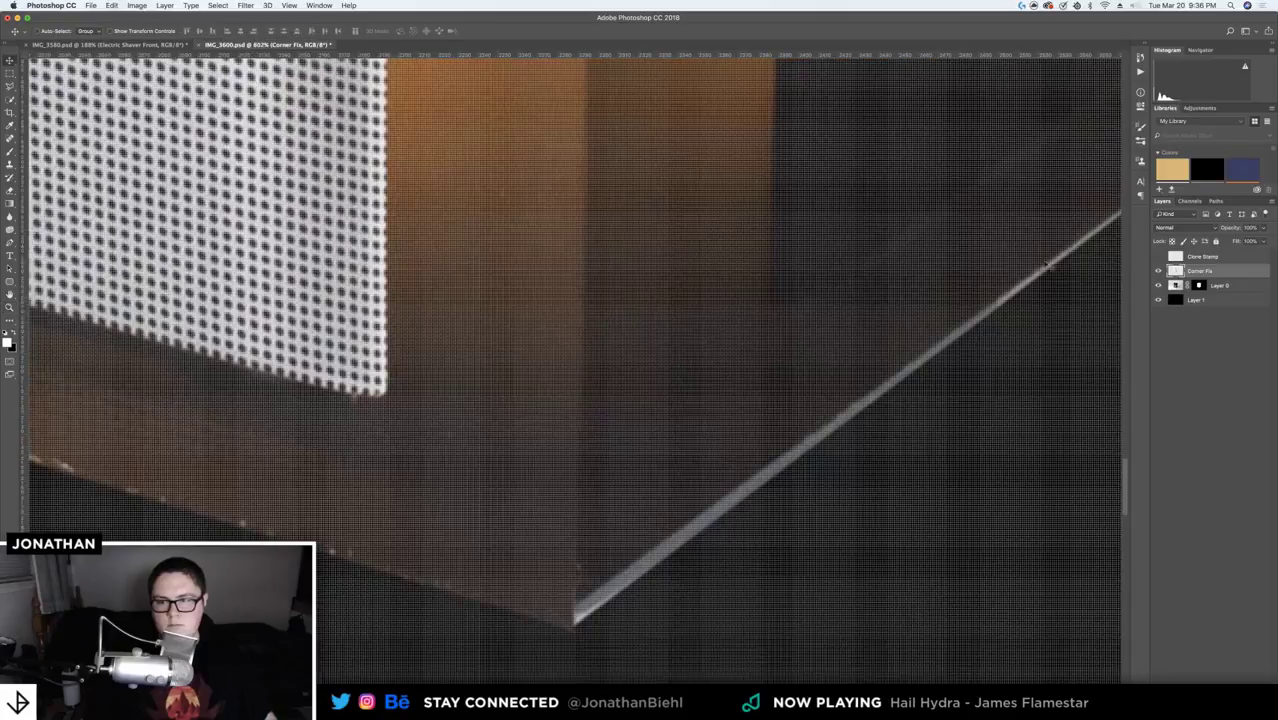
left_click(1156, 257)
scroll(782, 362, "down", 3)
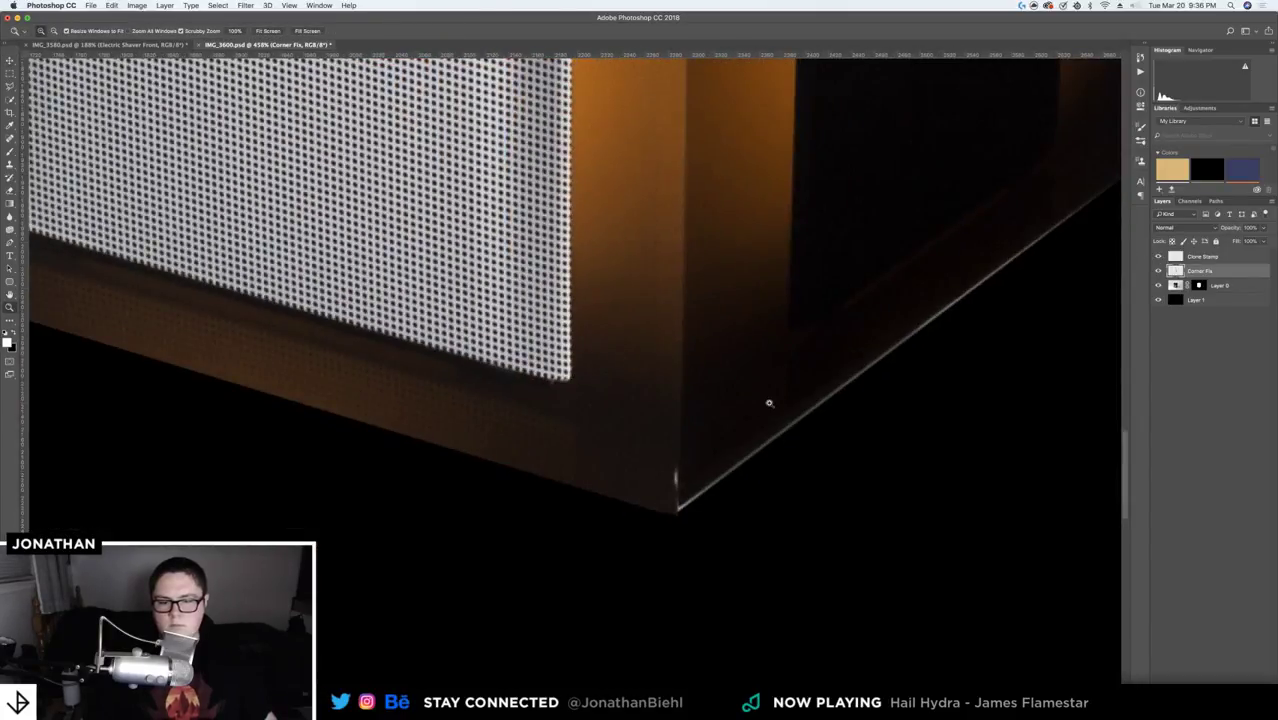
scroll(765, 399, "up", 1)
left_click_drag(1192, 270, 1195, 252)
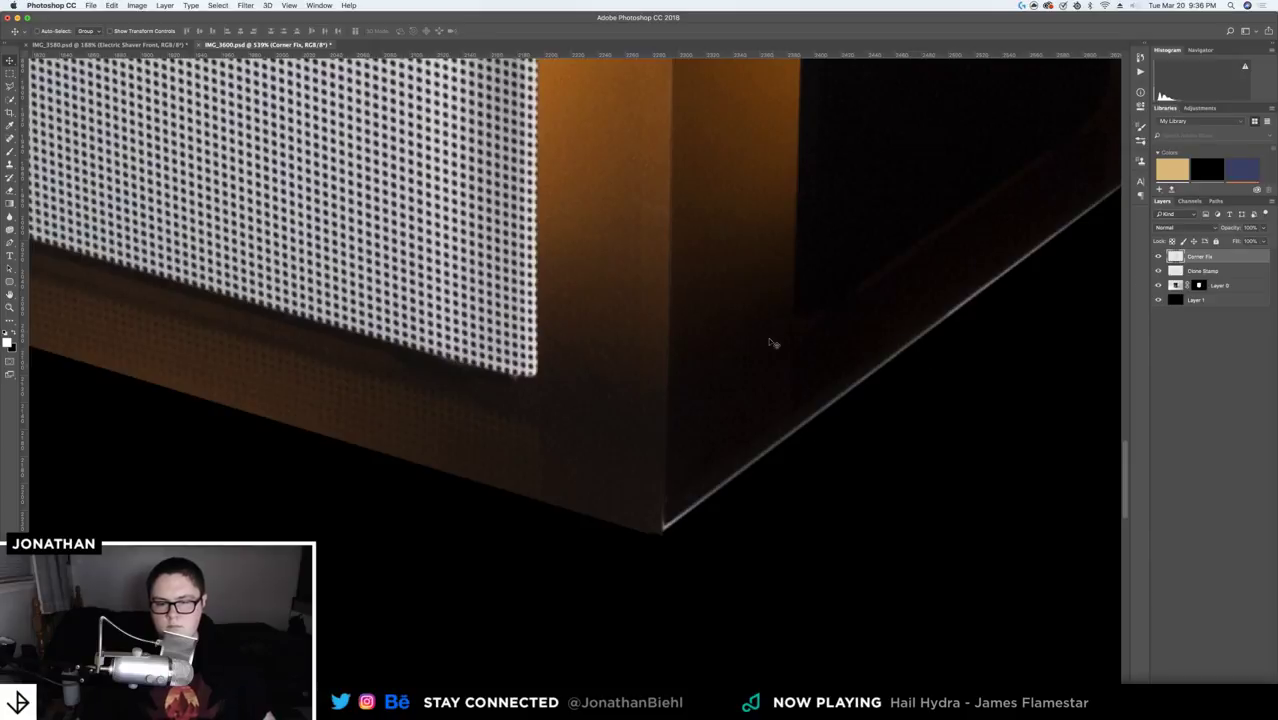
- Save the document and clip the Clone Stamp layer to the masked box layer beneath it
key("super+s")
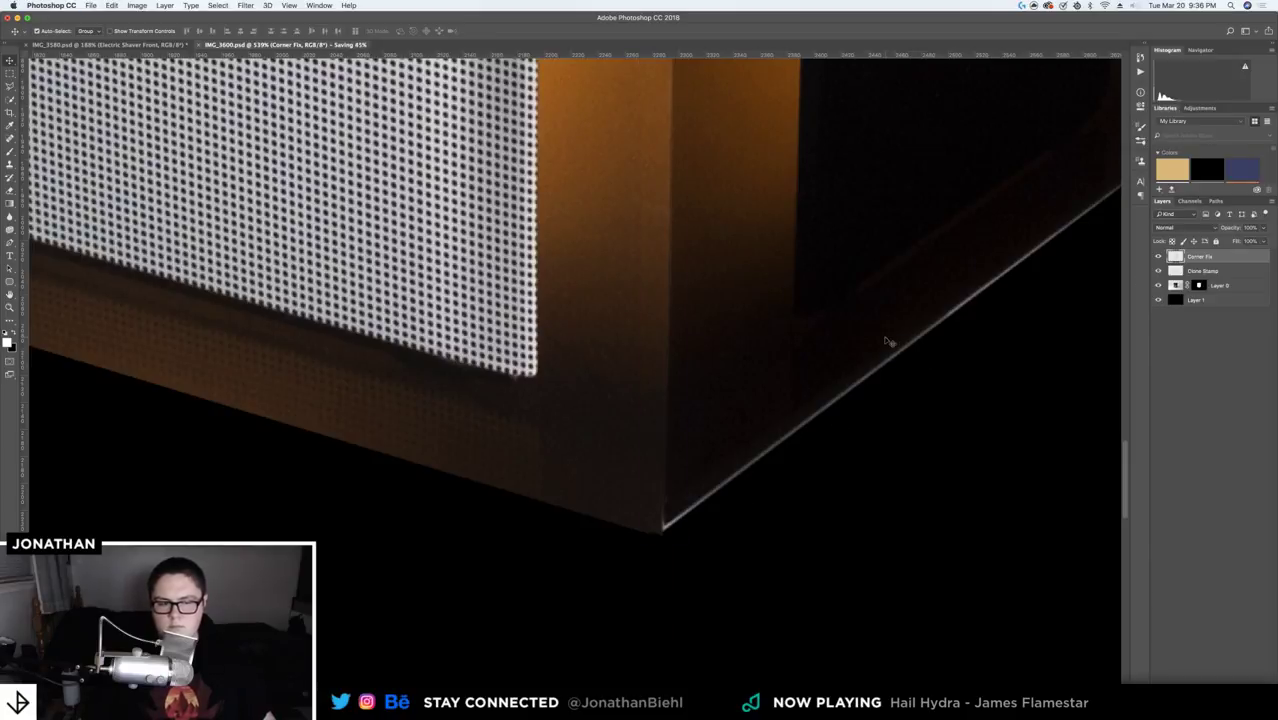
right_click(1198, 270)
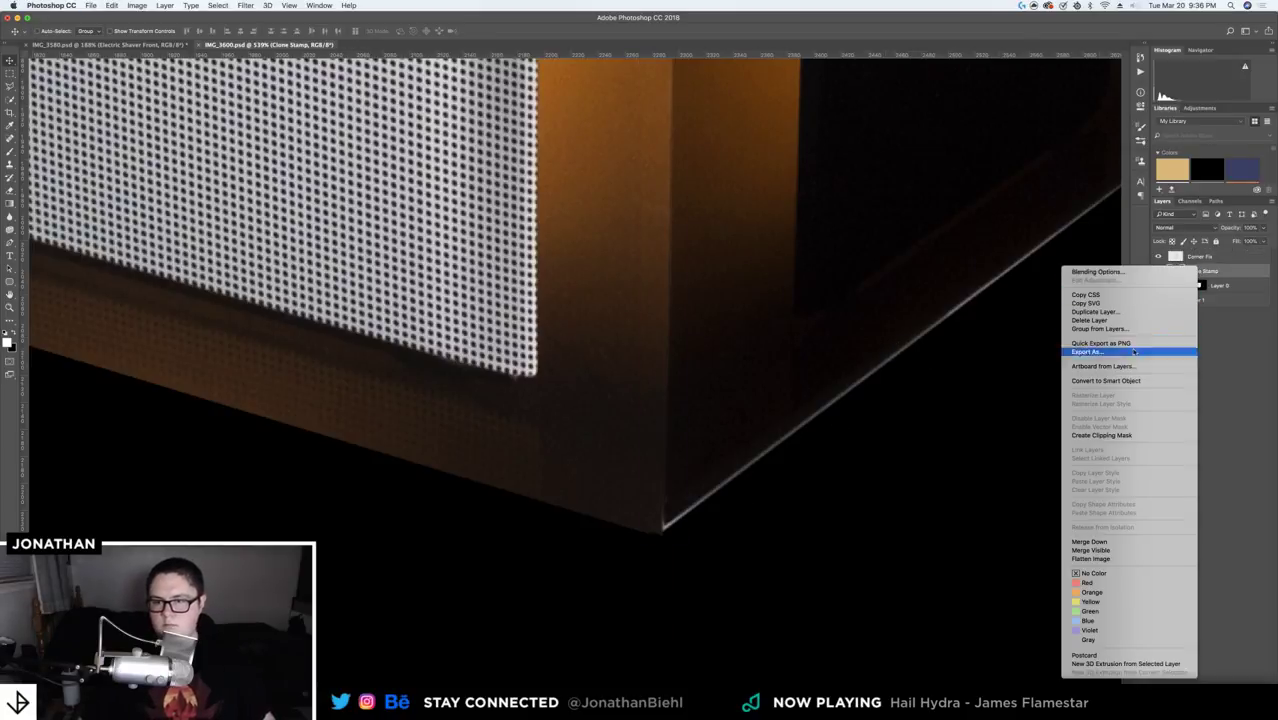
left_click(1101, 435)
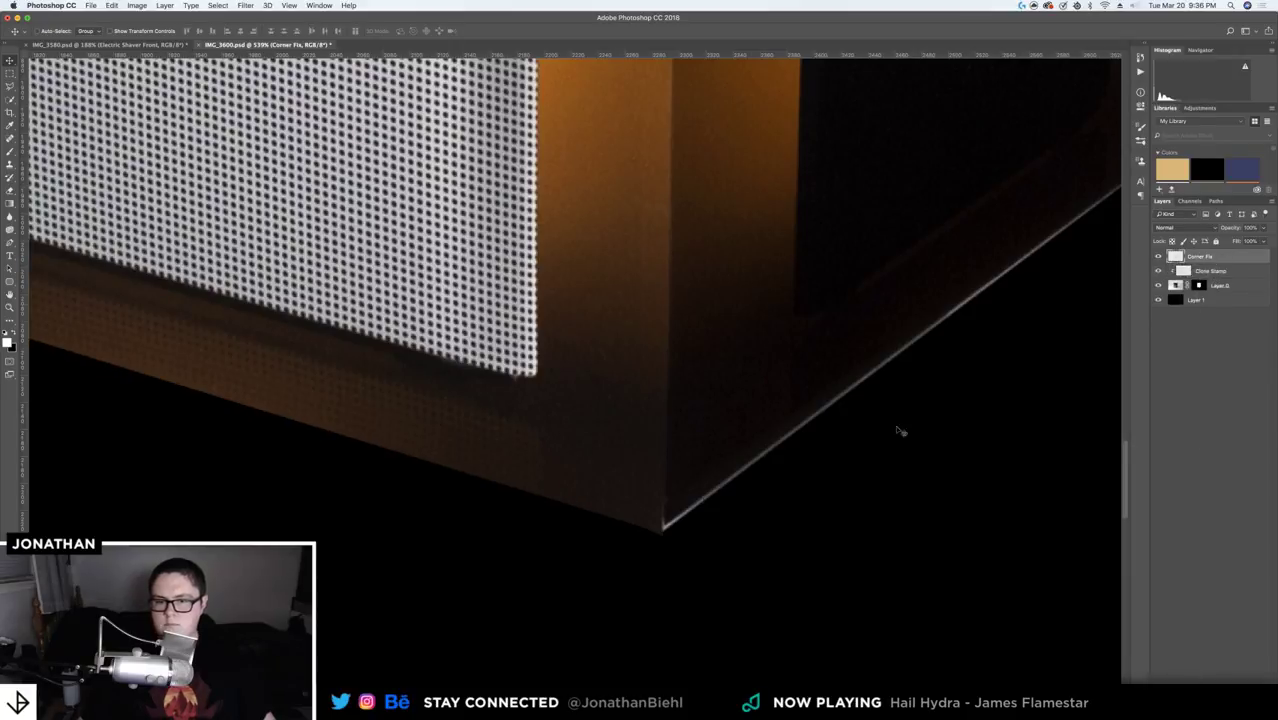
key("z")
mouse_move(623, 535)
left_mouse_down()
mouse_move(653, 533)
mouse_move(628, 540)
left_mouse_up()
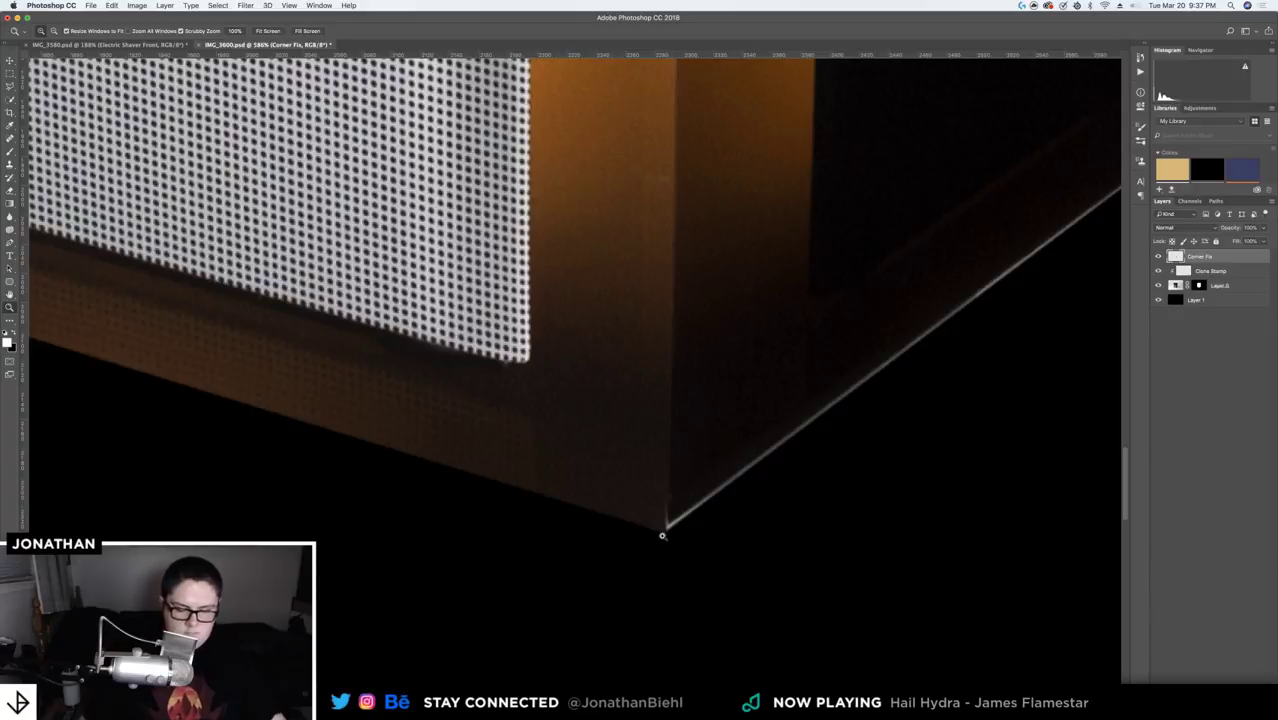
- Outline the area just outside the box's bottom front corner with a Pen path, convert it to a selection and clear it from Corner Fix
key("p")
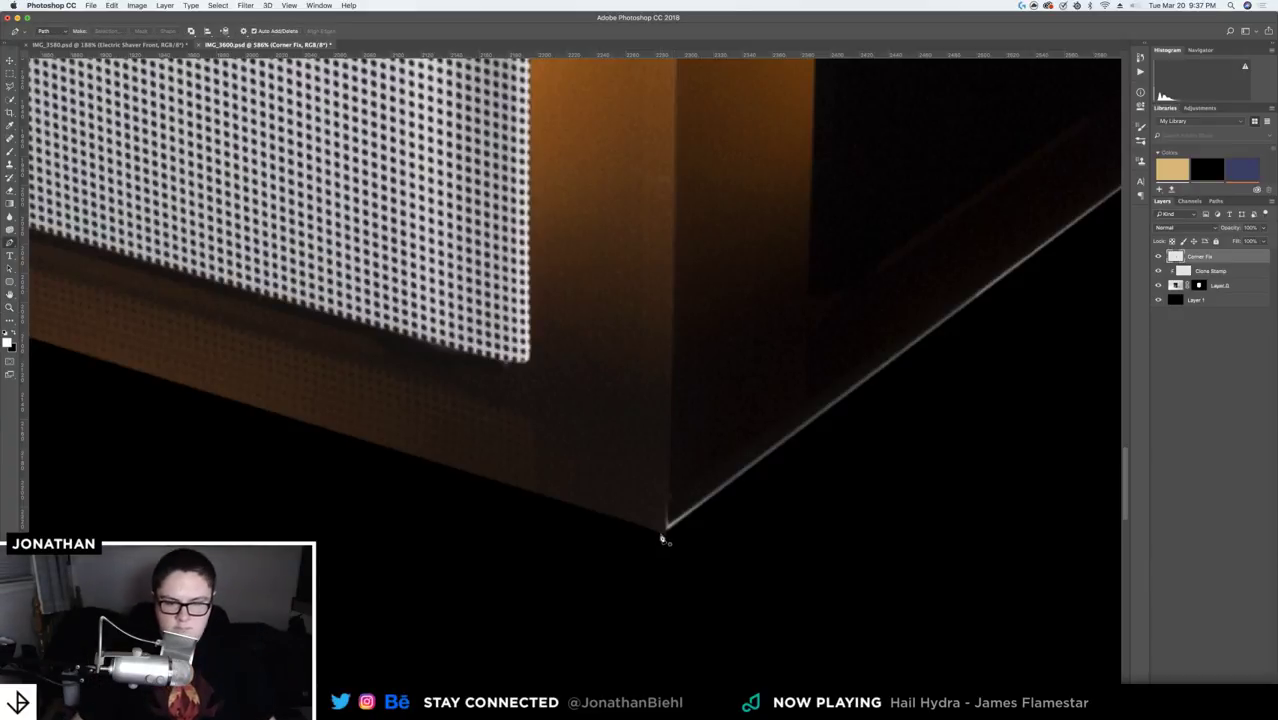
left_click(653, 532)
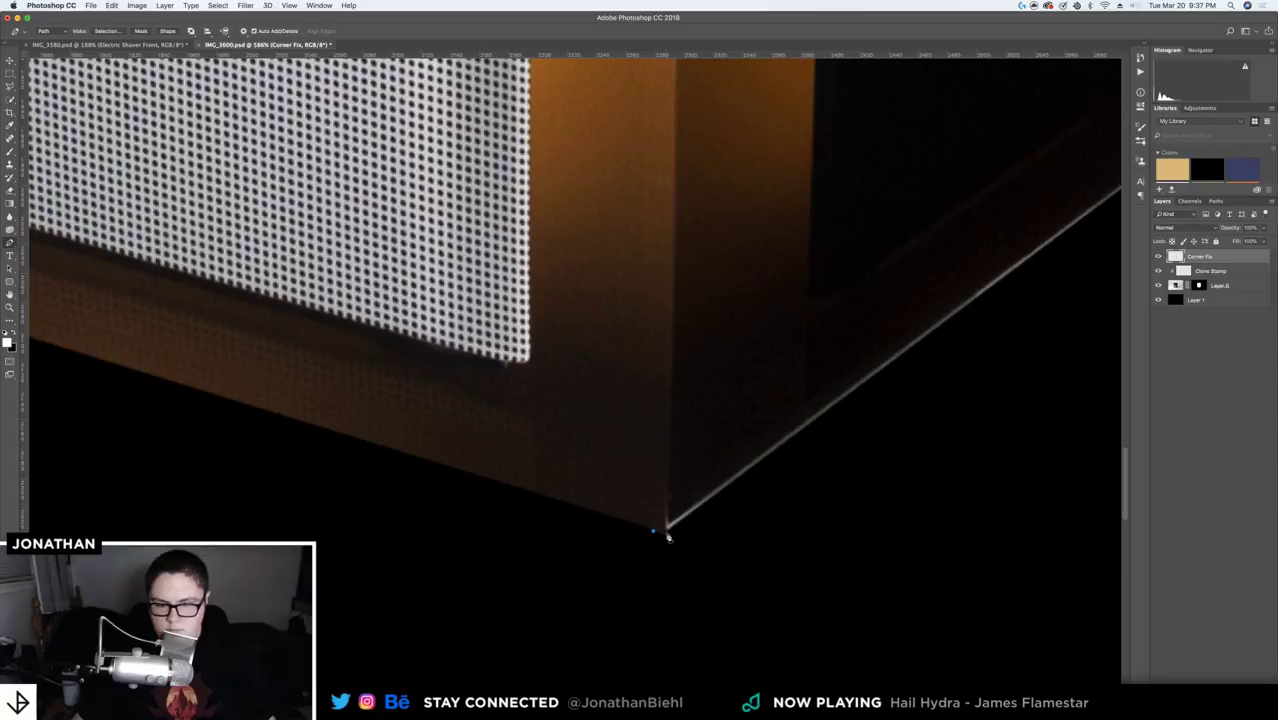
left_click(684, 517)
left_click(736, 536)
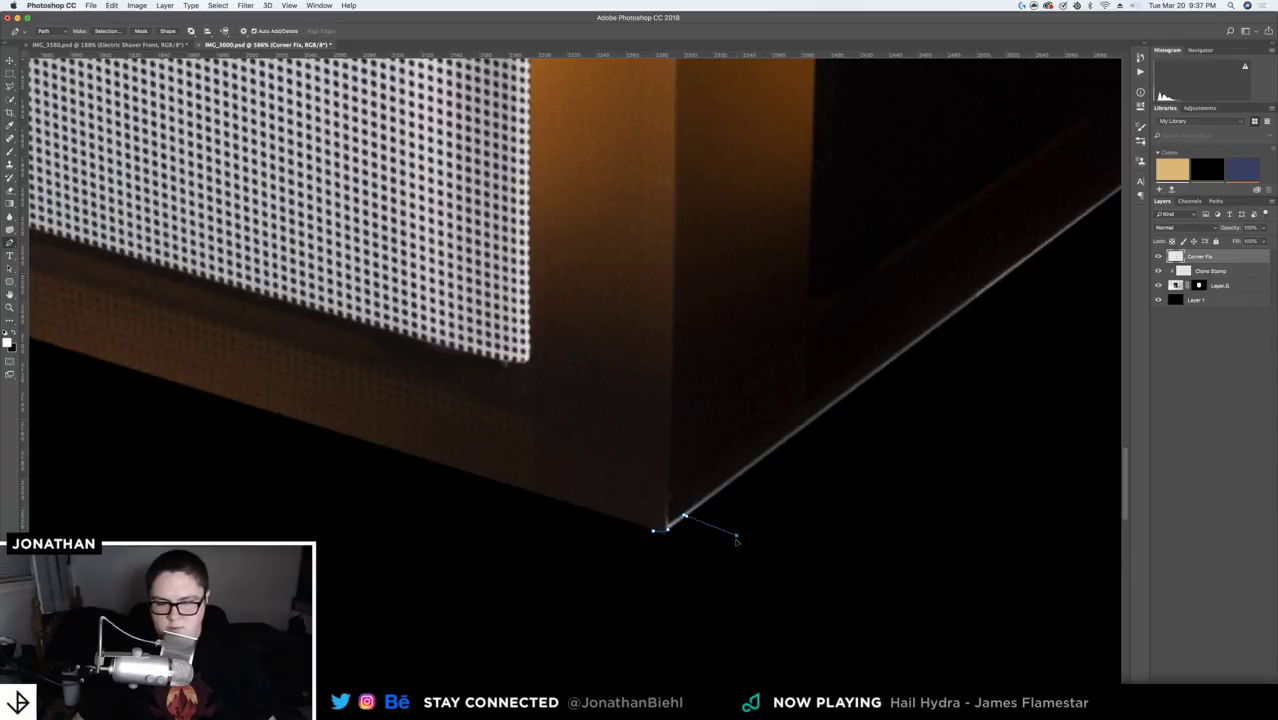
left_click_drag(710, 580, 693, 576)
right_click(673, 550)
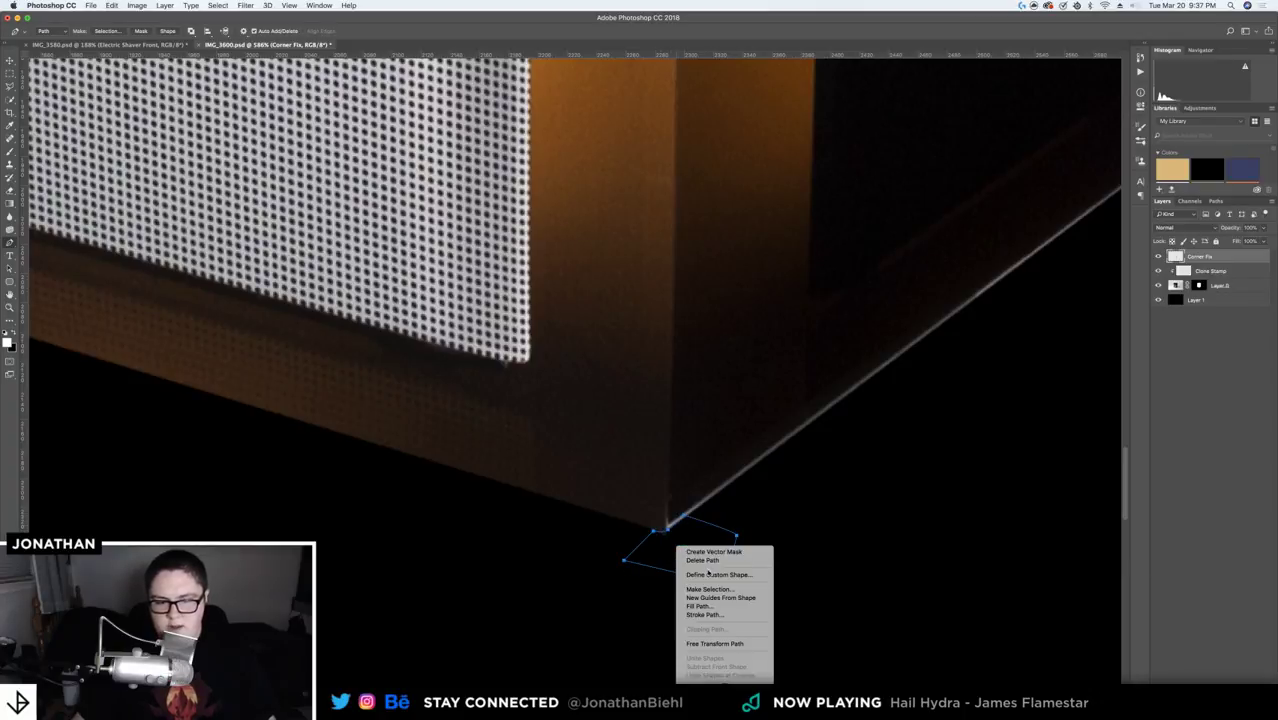
left_click(713, 589)
key("Return")
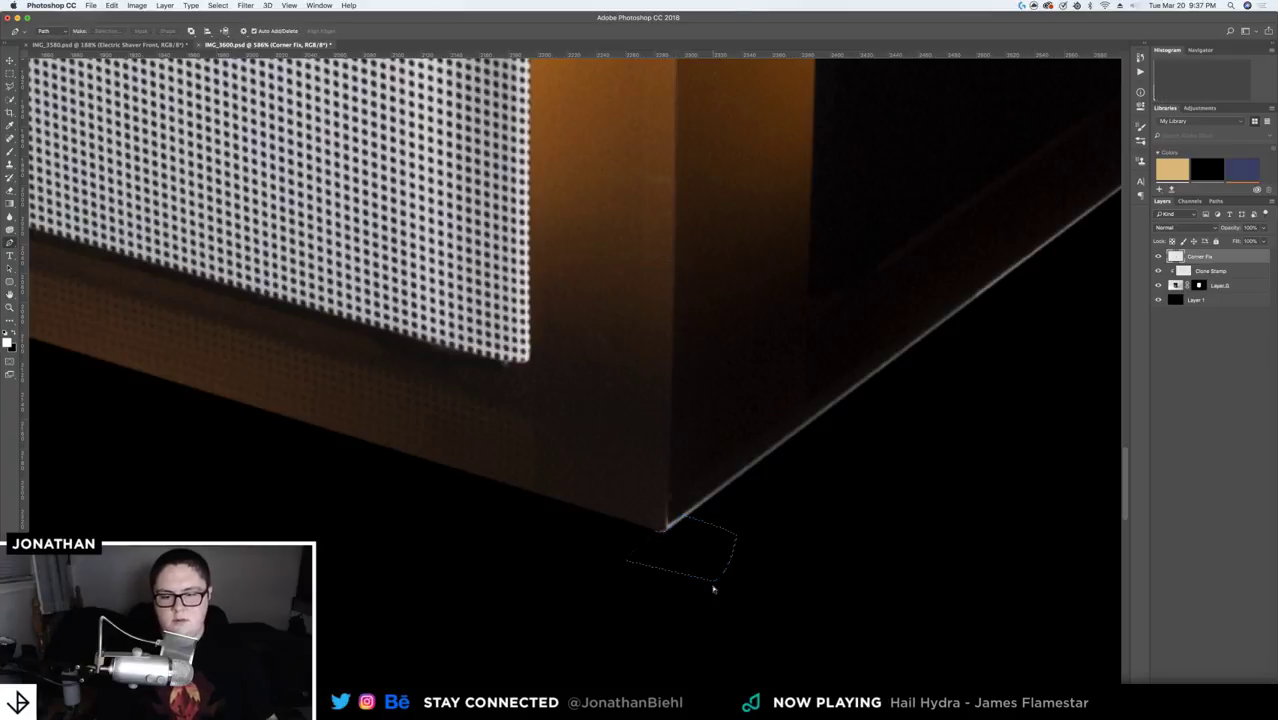
key("ctrl+h")
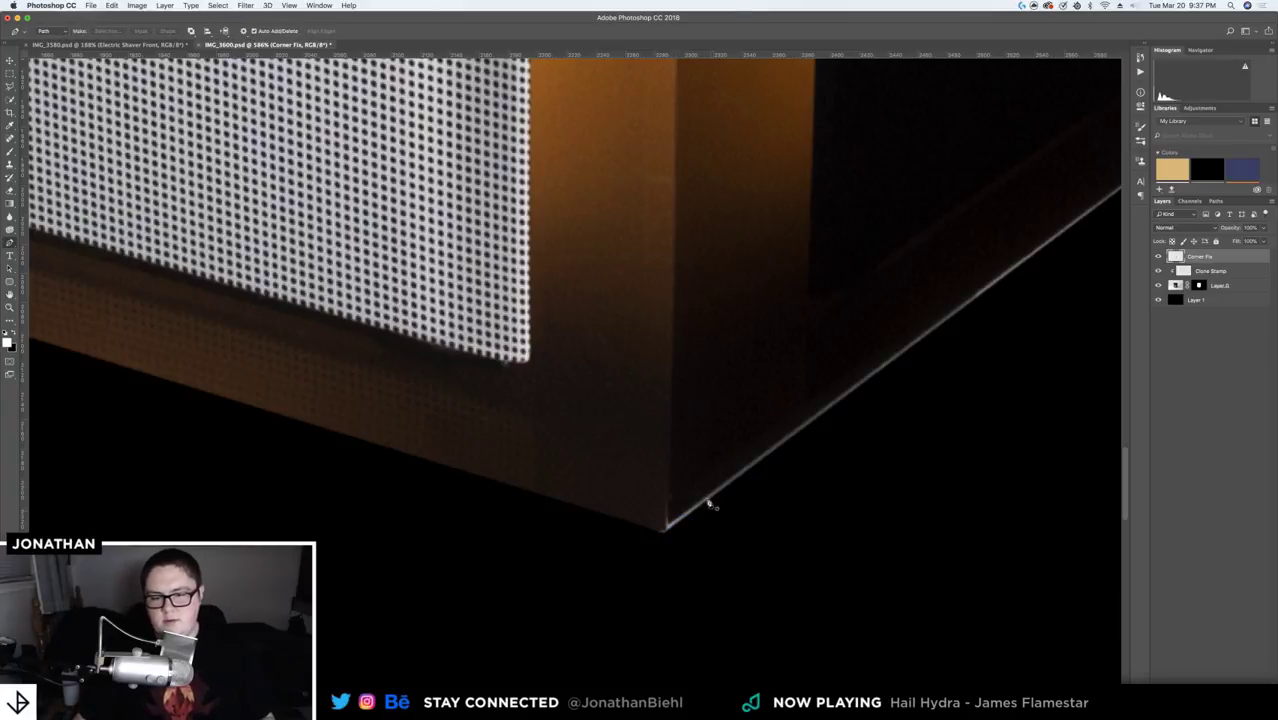
- Free-transform the Corner Fix strip so that its upper end meets the box's top front corner
key("z")
mouse_move(633, 419)
left_mouse_down()
mouse_move(622, 414)
mouse_move(648, 407)
left_mouse_up()
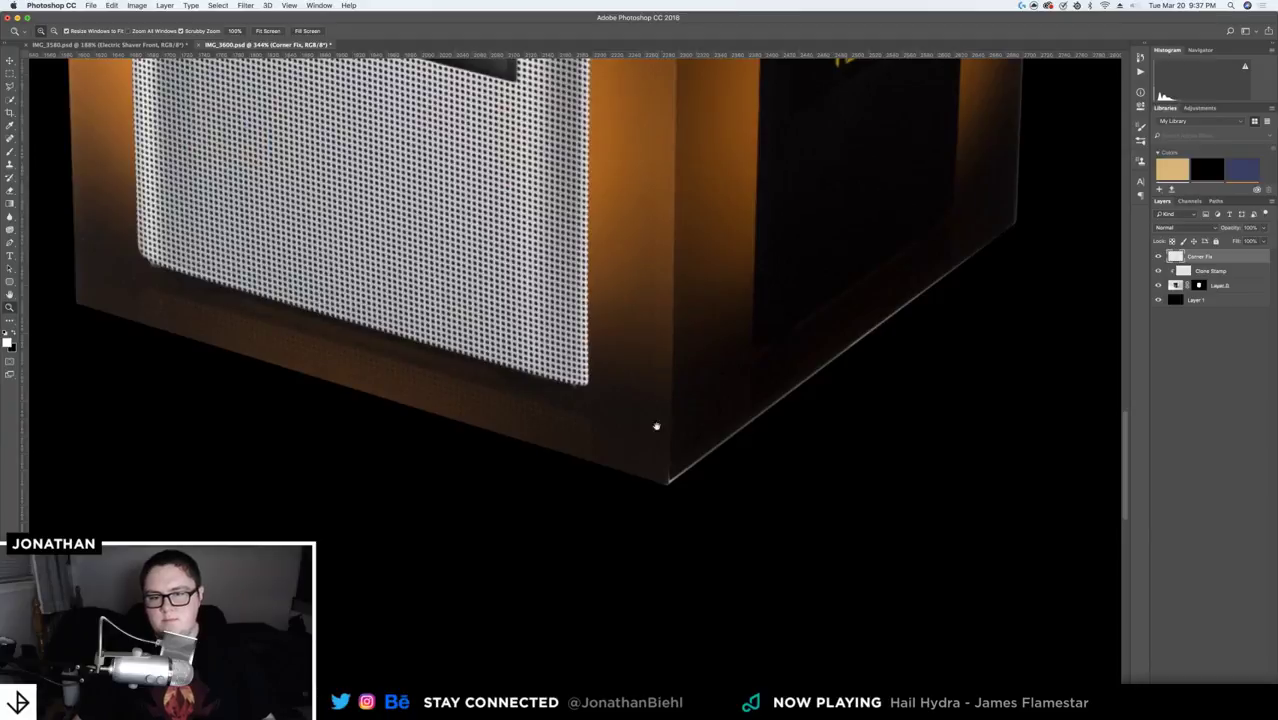
scroll(656, 426, "up", 10)
left_click_drag(672, 296, 692, 256)
key("super+t")
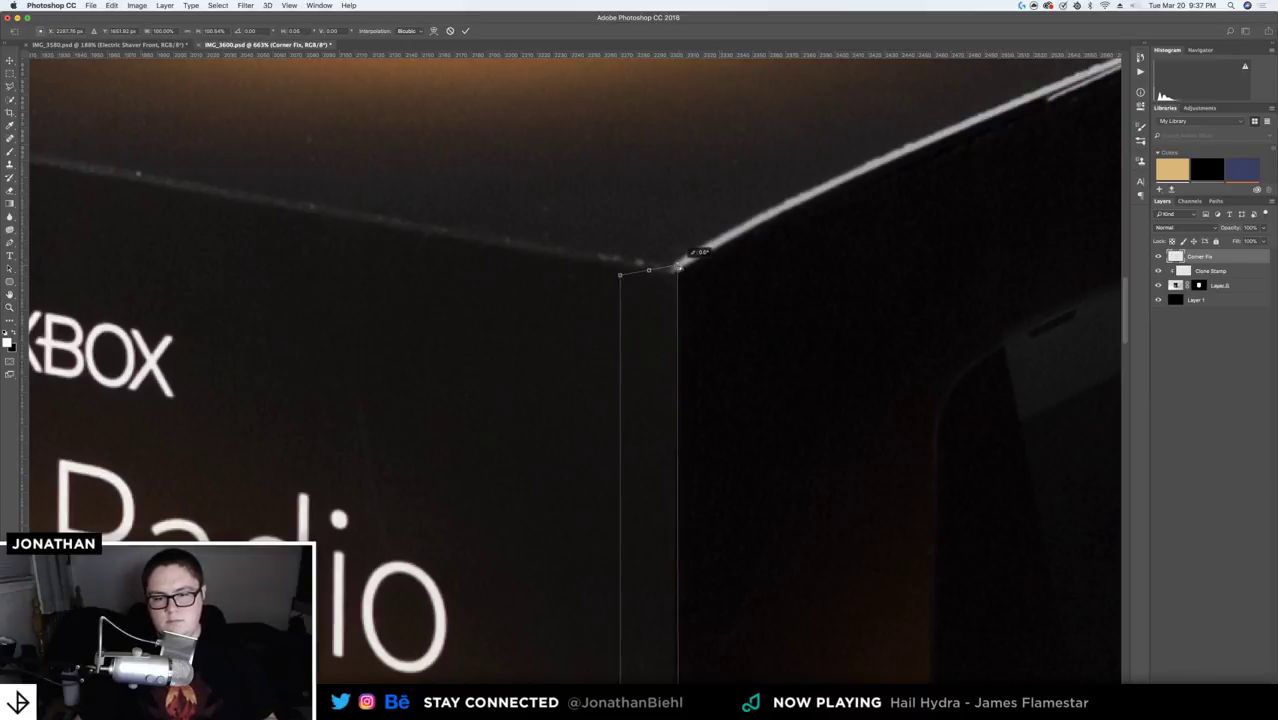
key("Return")
- Inspect the box's front vertical edge and compare the bottom corner with the Corner Fix layer hidden and shown
key("z")
left_click_drag(717, 432, 680, 289)
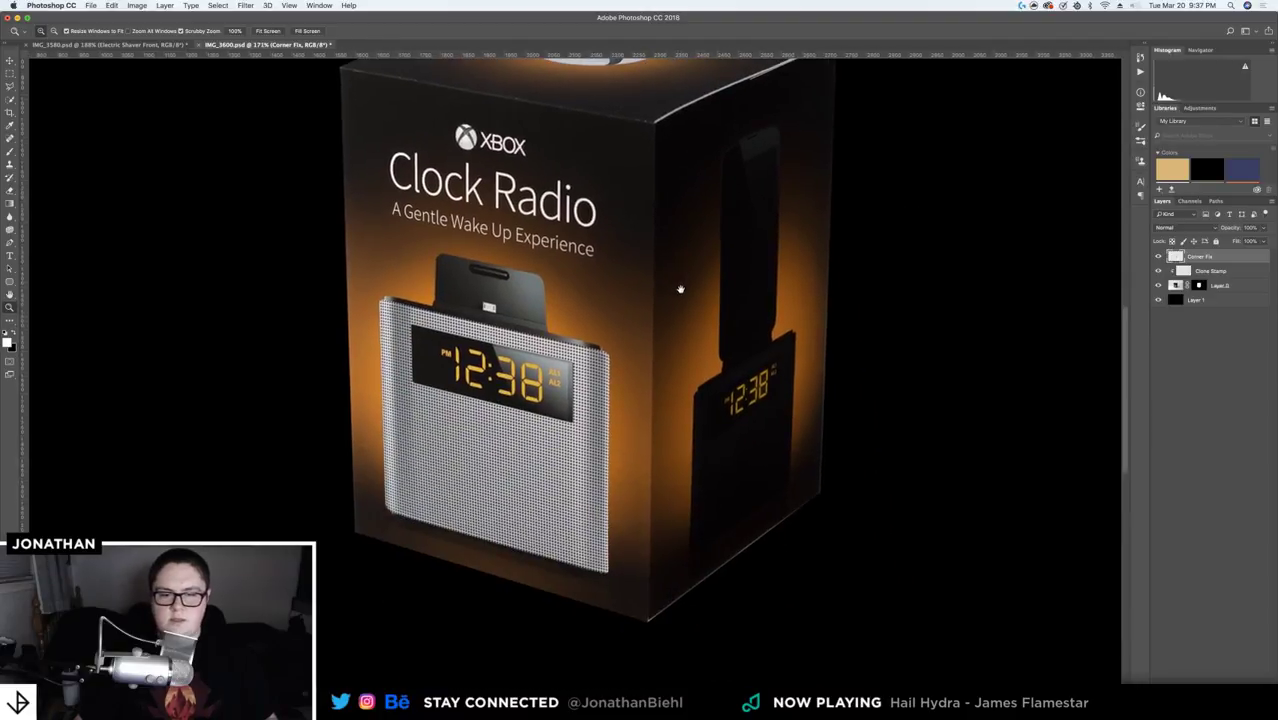
left_click_drag(625, 547, 679, 572)
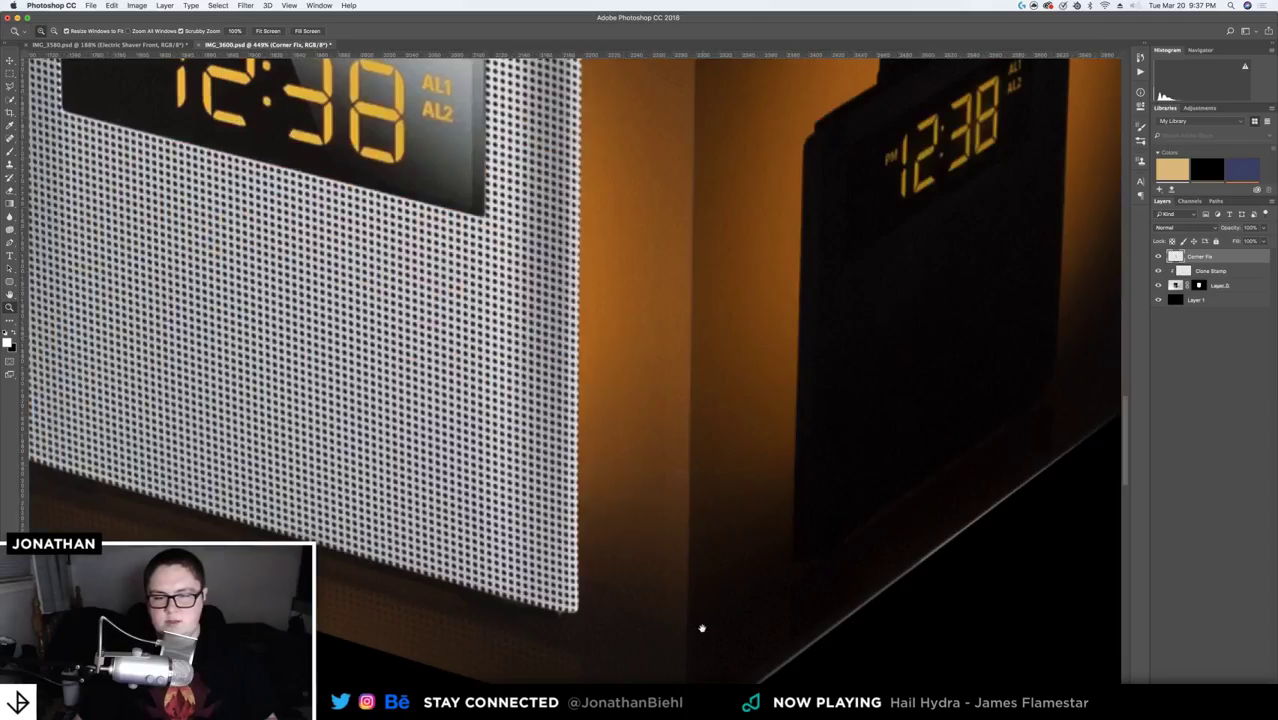
left_click_drag(702, 628, 679, 428)
key("v")
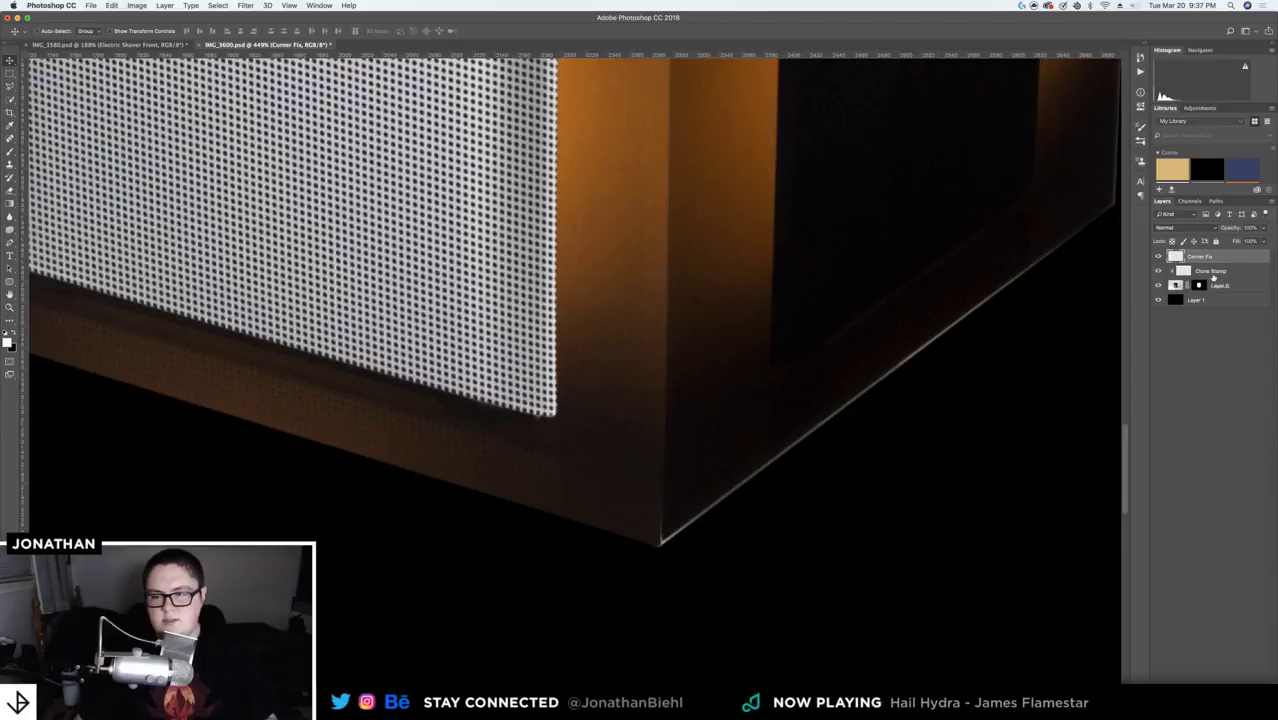
left_click(1159, 257)
left_click(1159, 257)
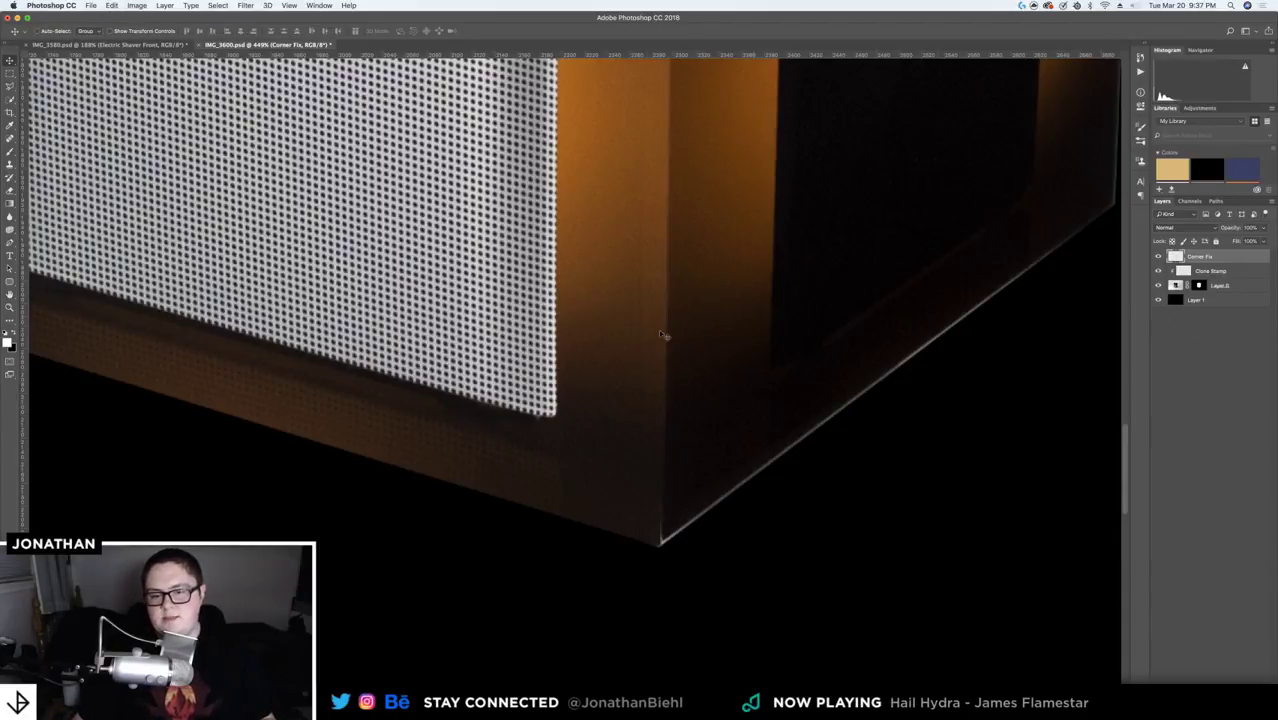
- Free-transform the lower end of the Corner Fix strip to line up with the box's bottom front corner, comparing before and after
scroll(668, 564, "up", 4)
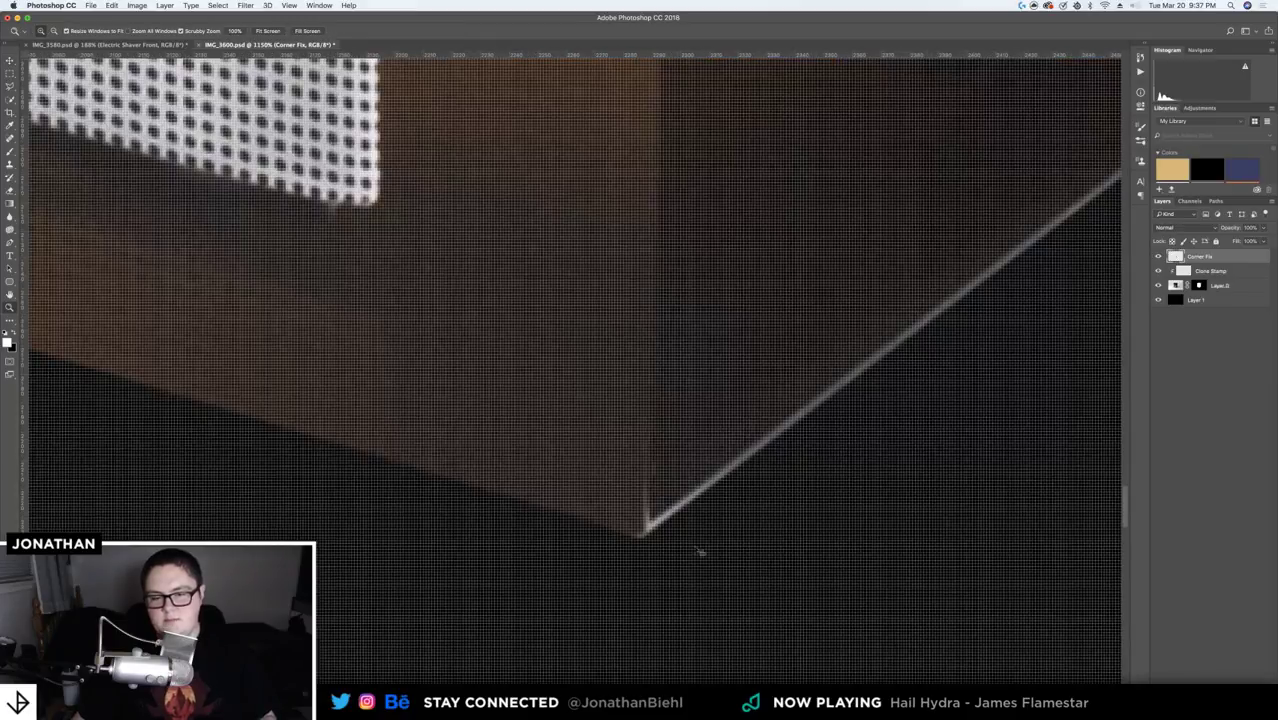
scroll(699, 551, "down", 2)
key("super+t")
left_click_drag(692, 542, 698, 546)
key("Return")
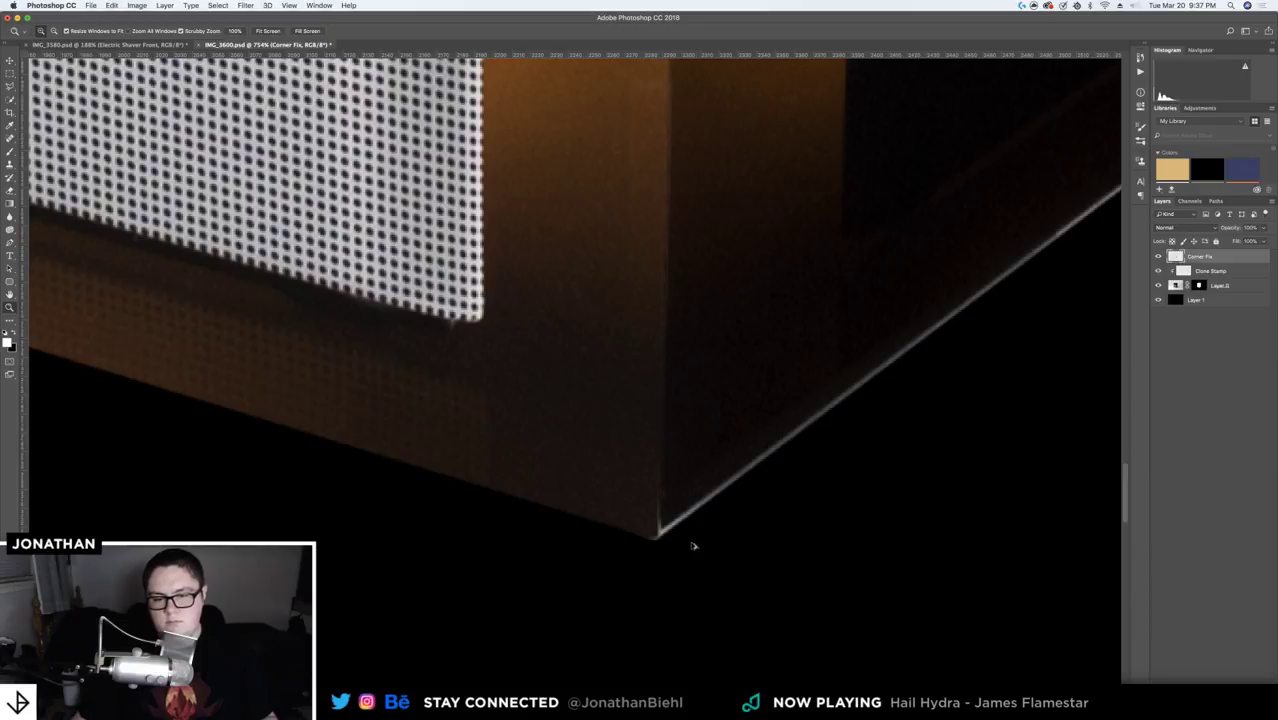
key("super+shift+d")
key("super+z")
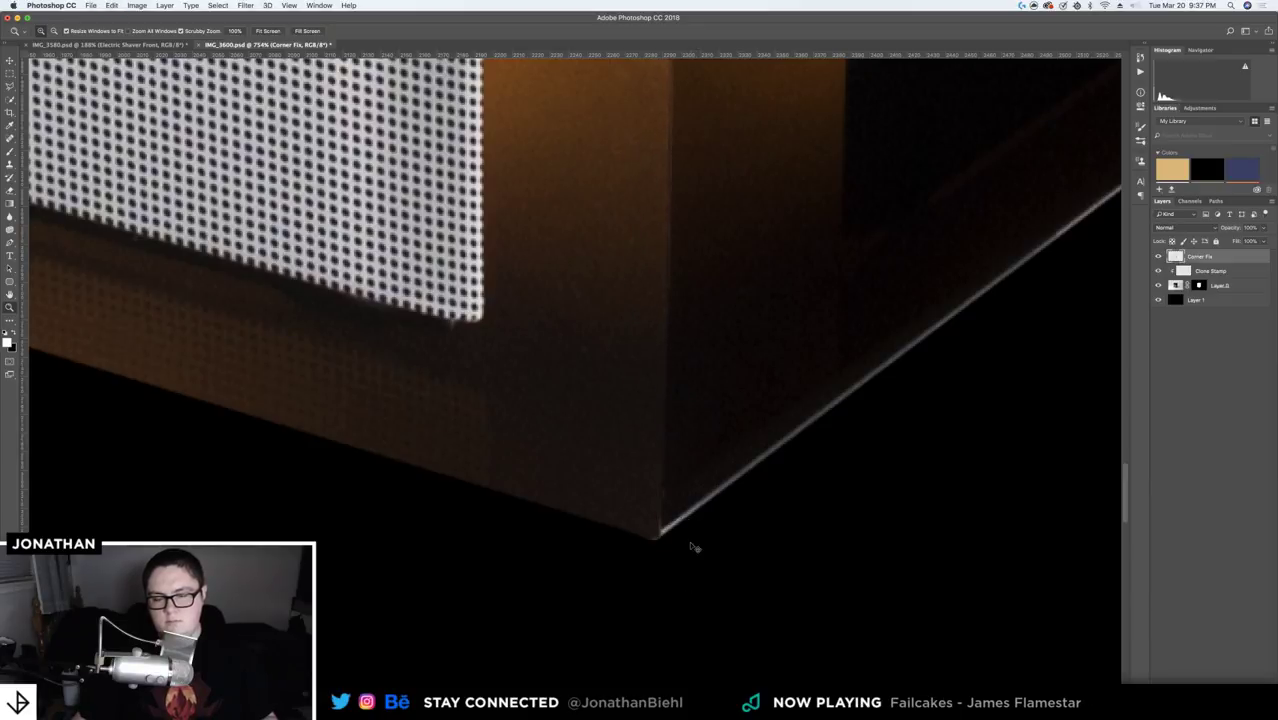
- Check the repaired front edge along the box's height and add a layer mask to the Corner Fix layer
scroll(641, 444, "down", 5)
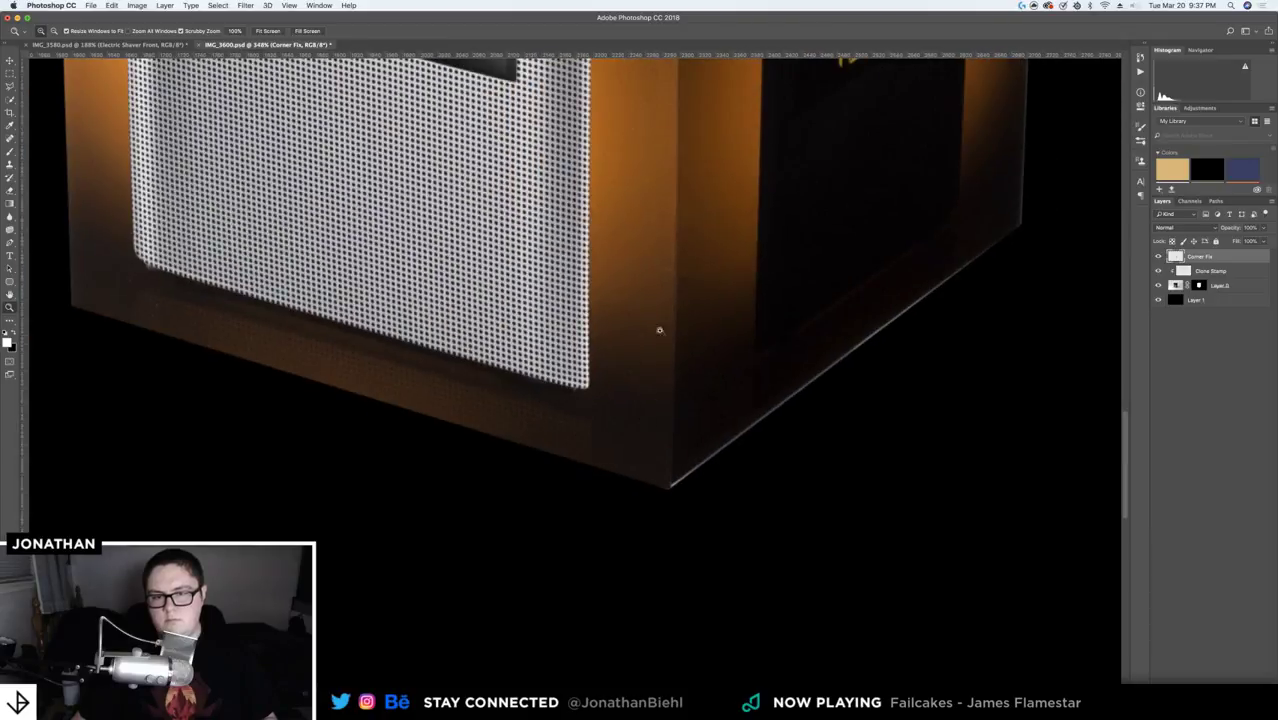
left_click_drag(673, 257, 650, 225)
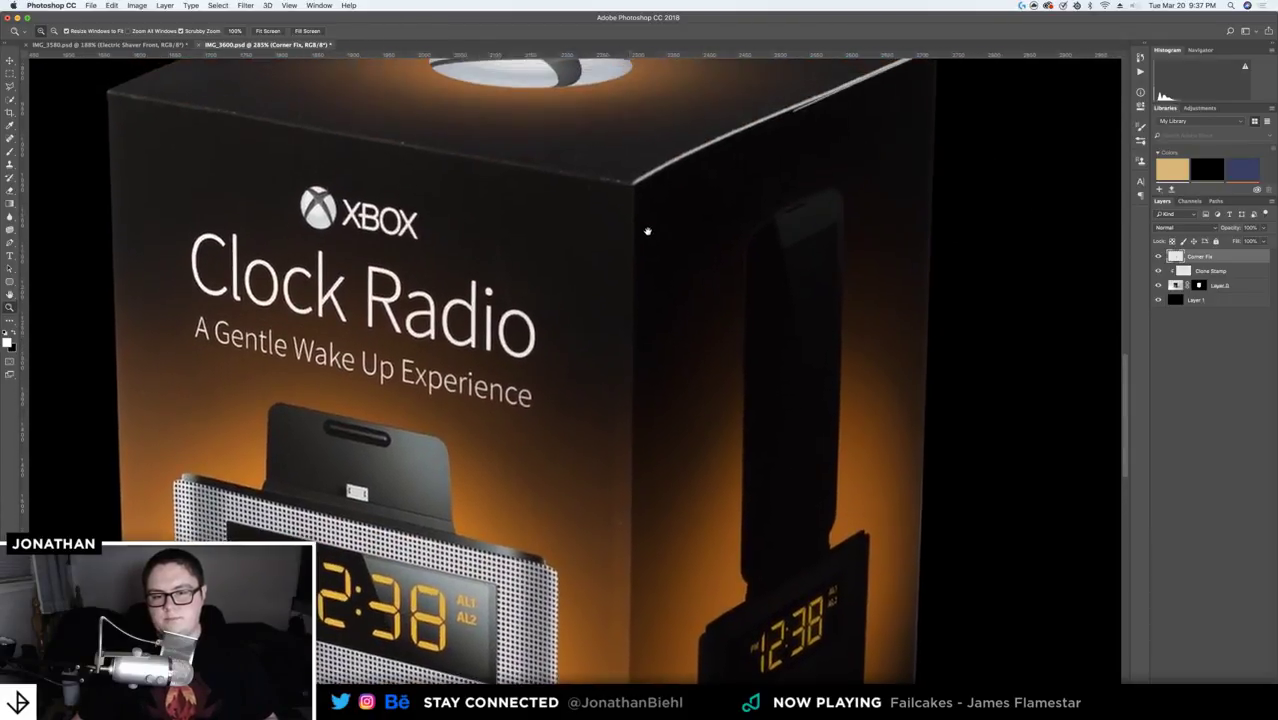
scroll(650, 222, "up", 3)
scroll(648, 250, "down", 2)
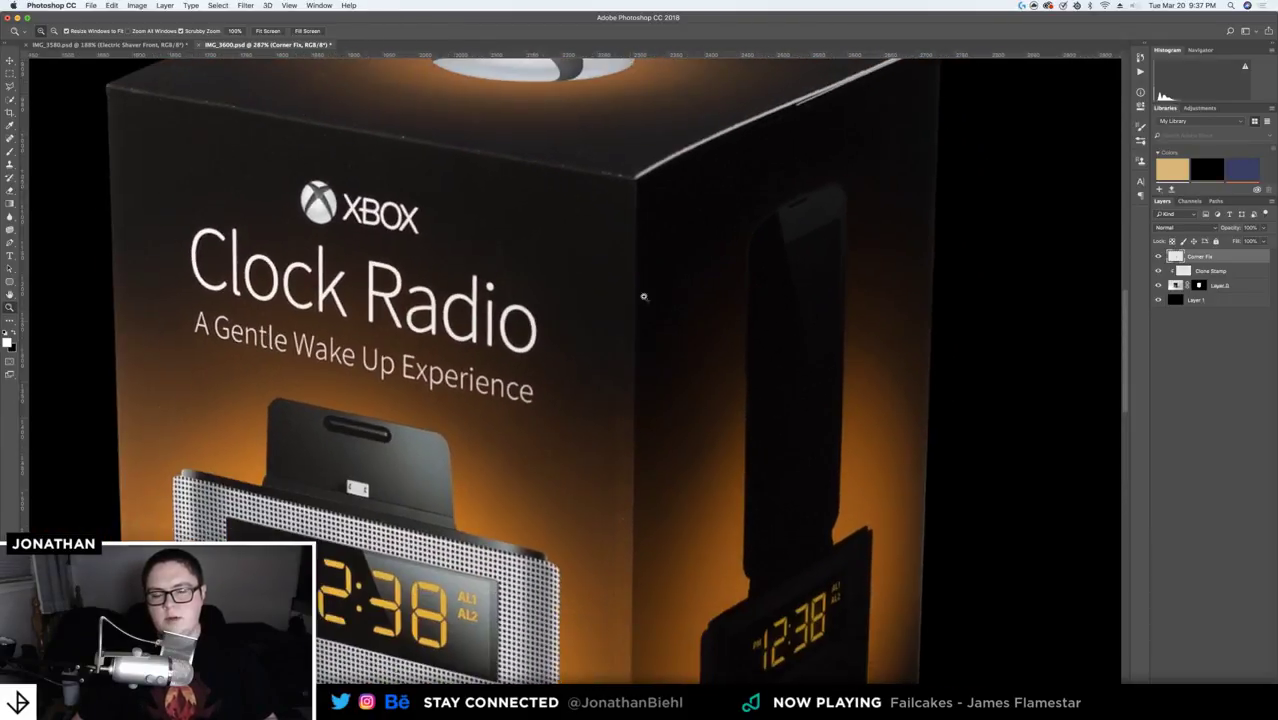
scroll(655, 300, "up", 2)
scroll(619, 254, "down", 3)
key("v")
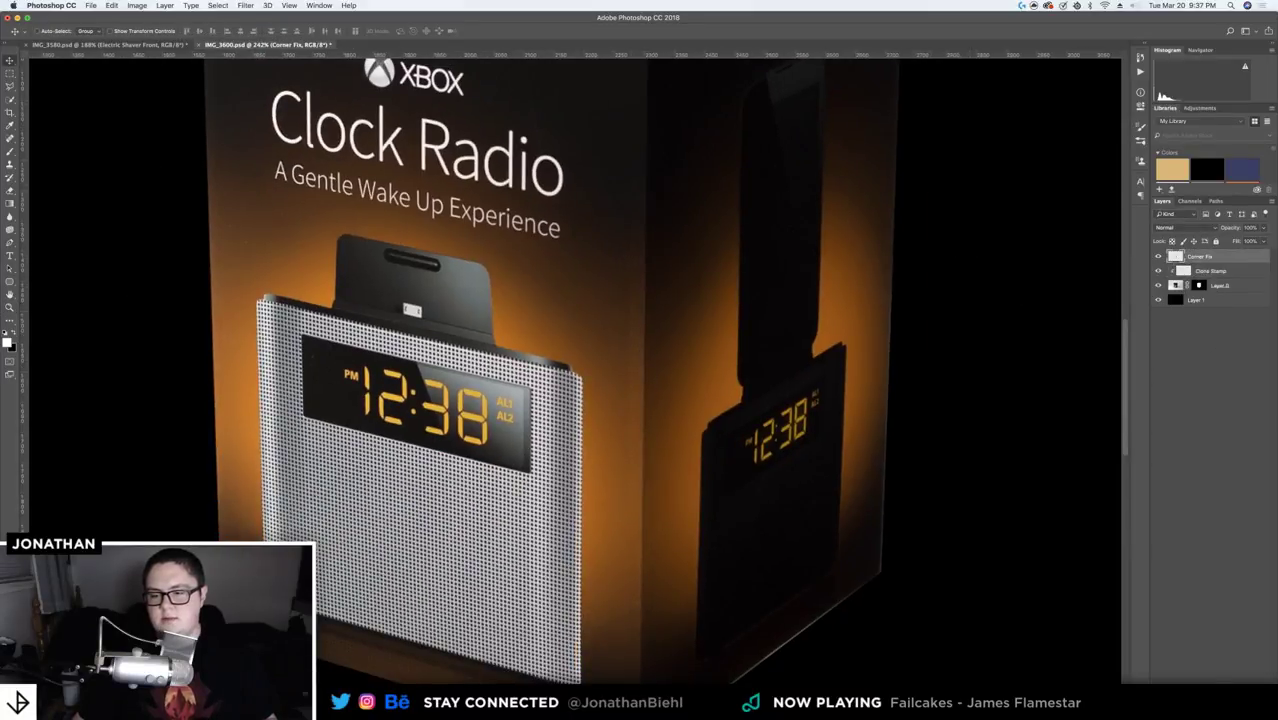
left_click(1199, 712)
- Paint black on the Corner Fix mask beside the box's front vertical edge using a smaller brush at 100% opacity
key("z")
scroll(622, 128, "up", 3)
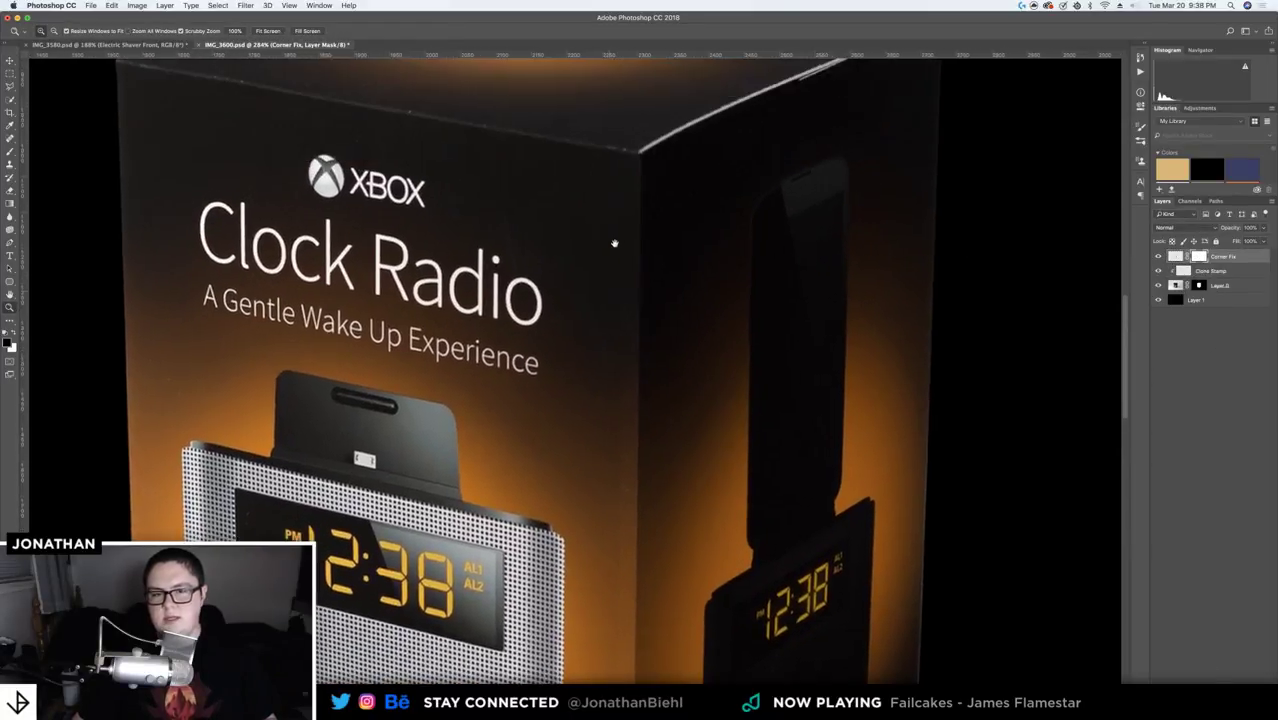
key("super+t")
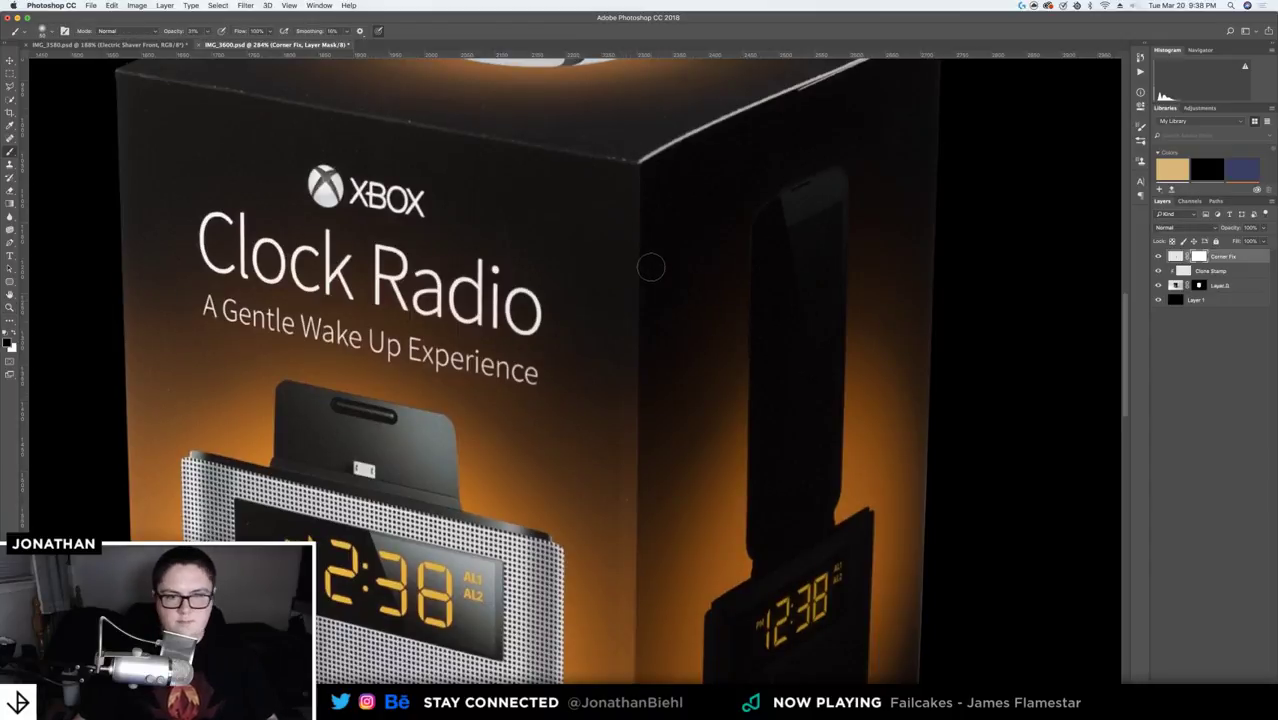
key("b")
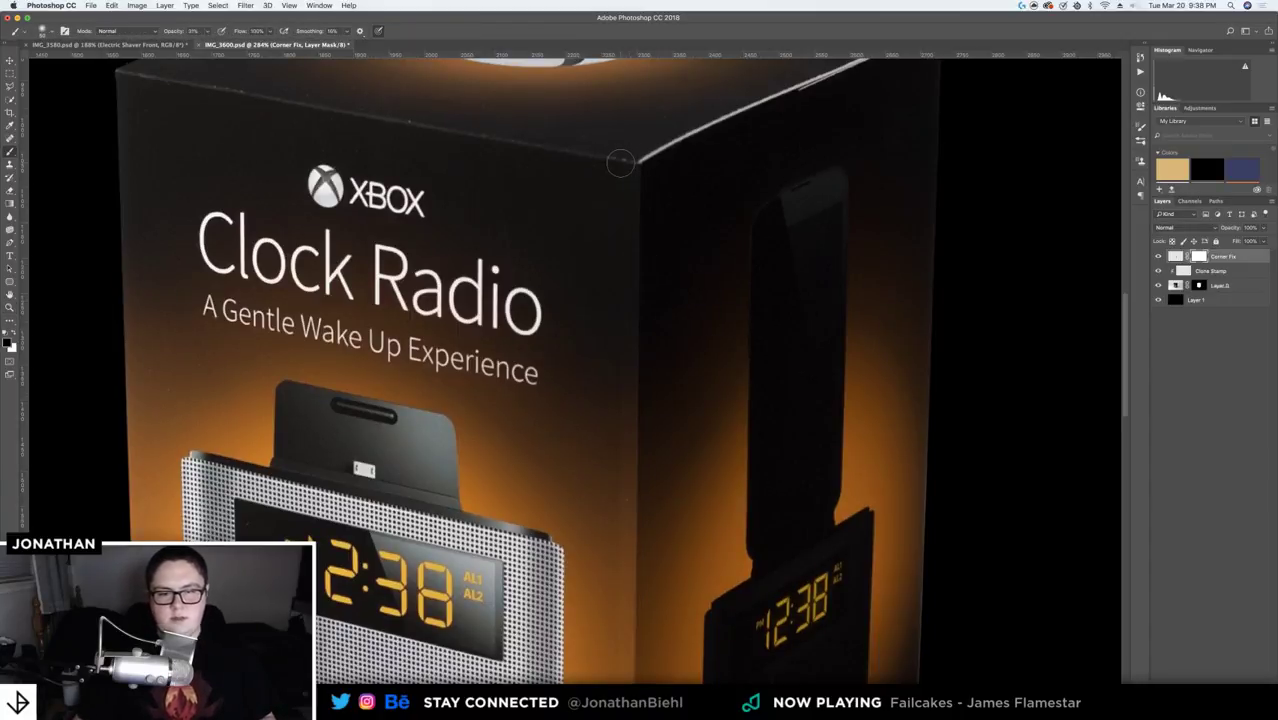
key("bracketleft")
key("bracketleft")
key("bracketleft")
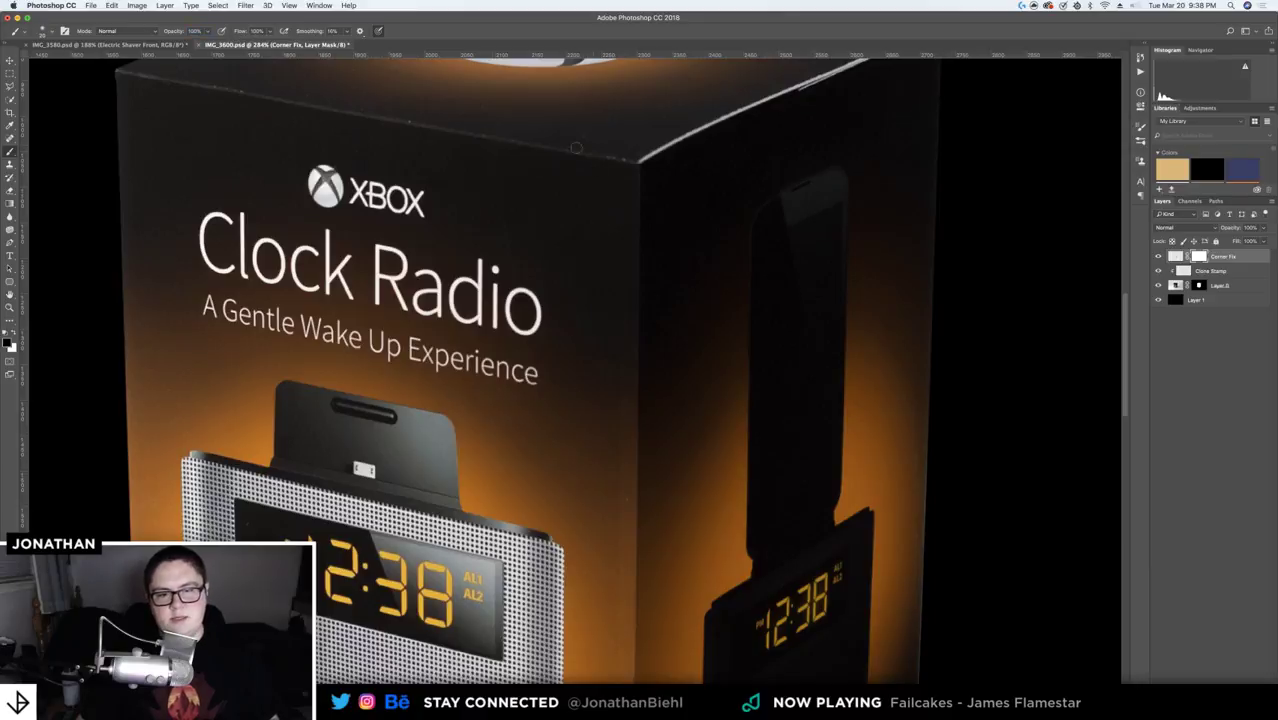
left_click(51, 34)
left_click(51, 34)
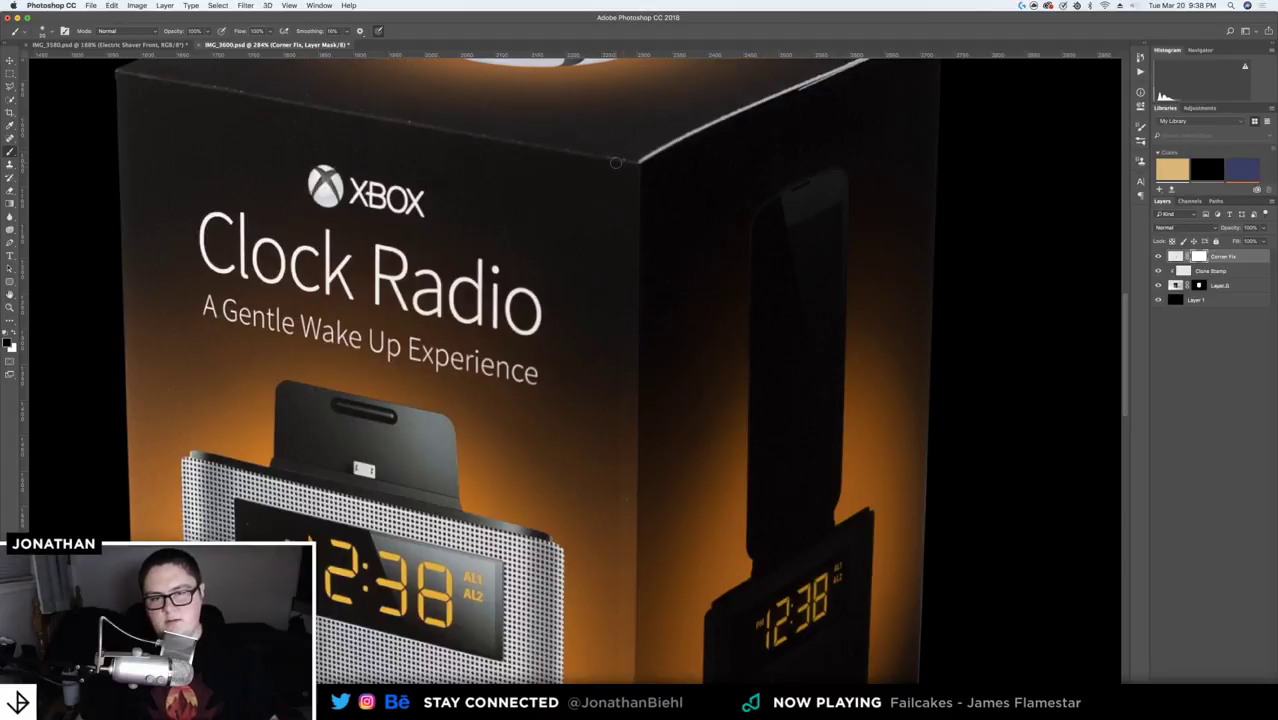
scroll(615, 162, "down", 10)
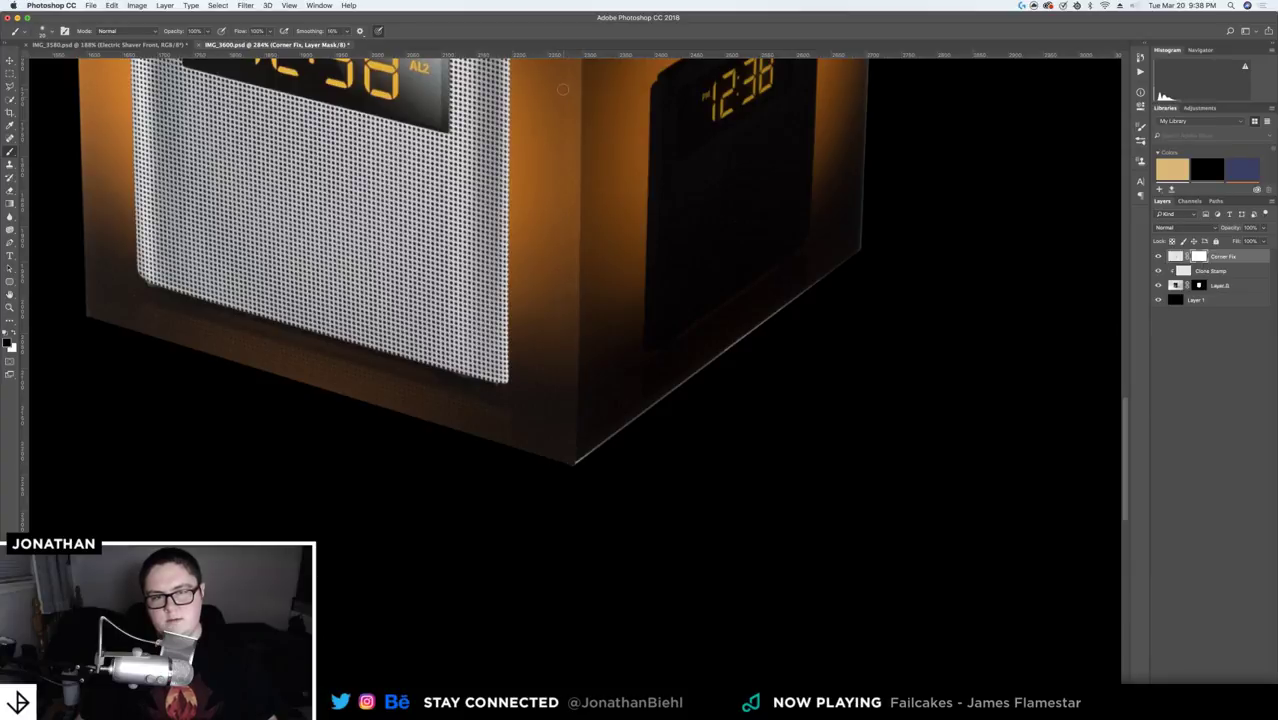
scroll(550, 330, "up", 6)
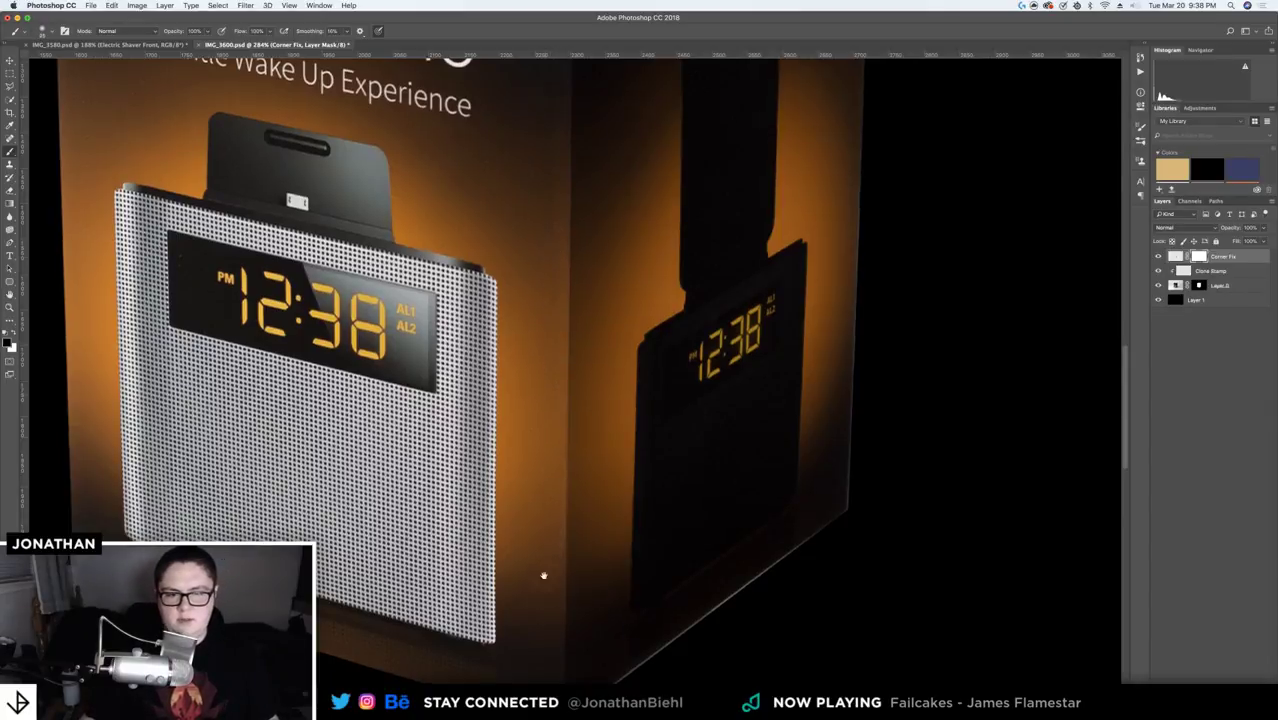
scroll(545, 540, "down", 5)
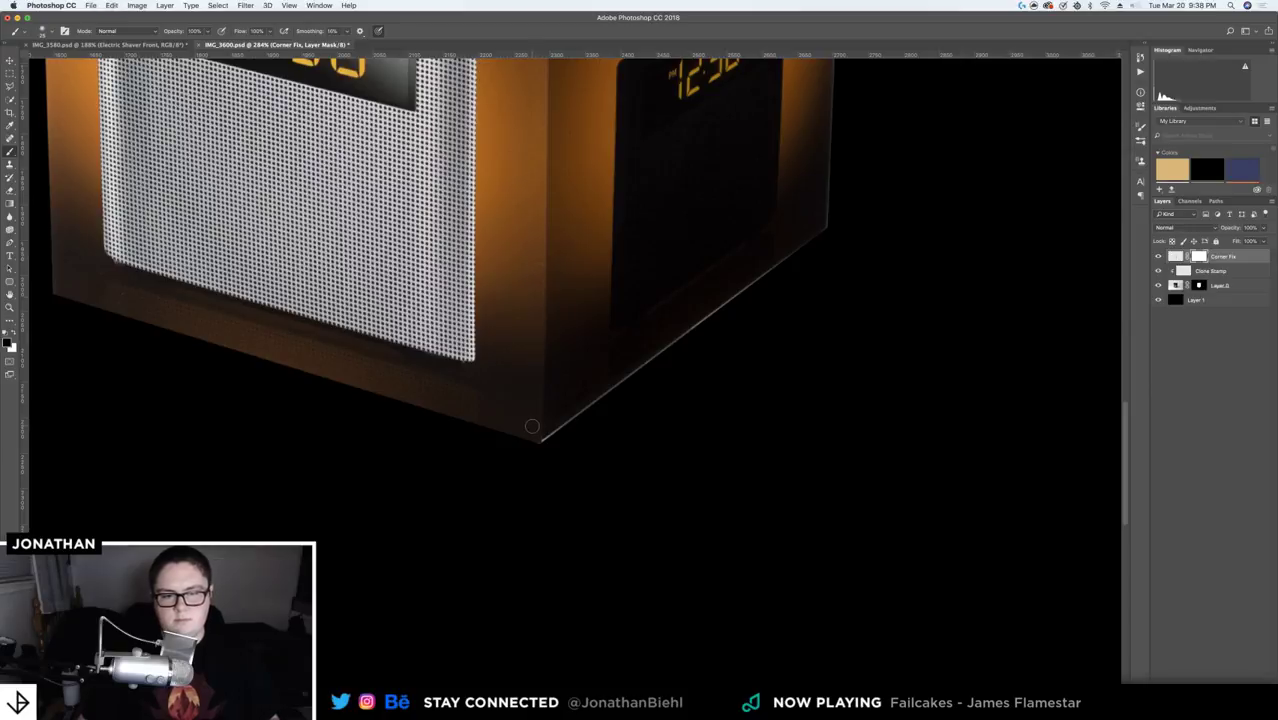
- Try the Corner Fix layer at 50% and 70% opacity, and toggle Layer 0's visibility to examine the strip alone
key("v")
key("5")
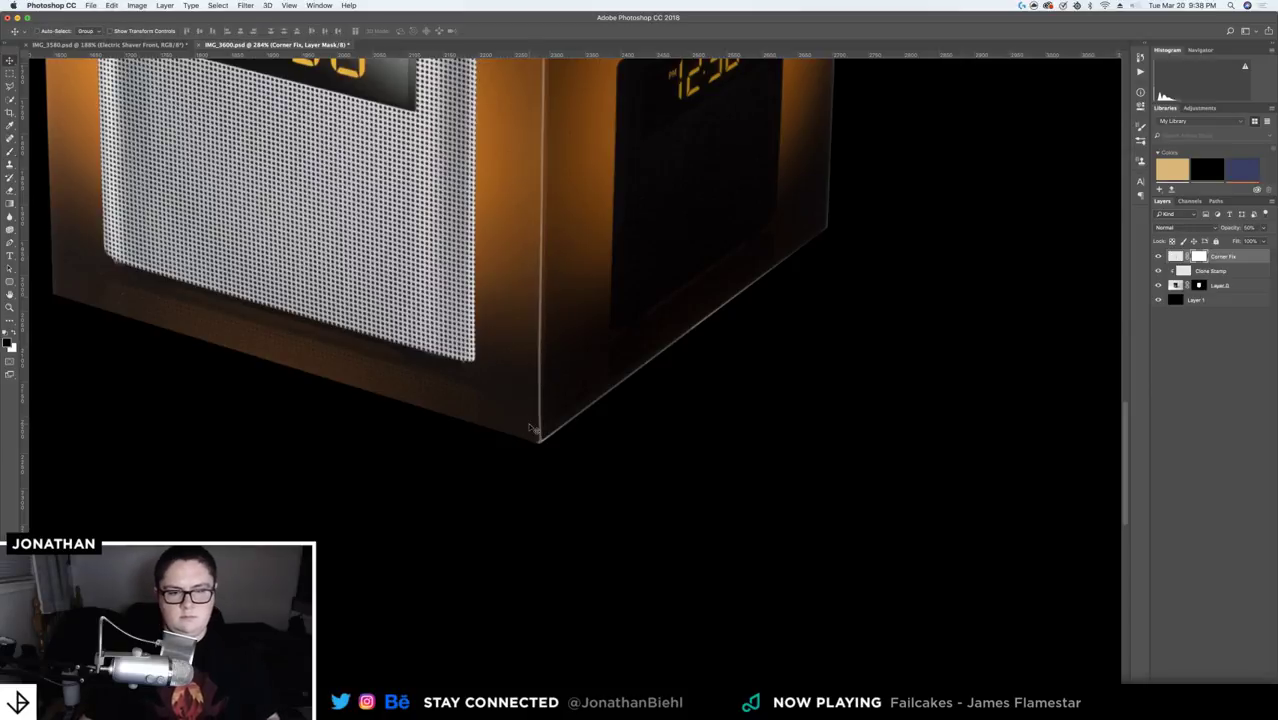
key("1")
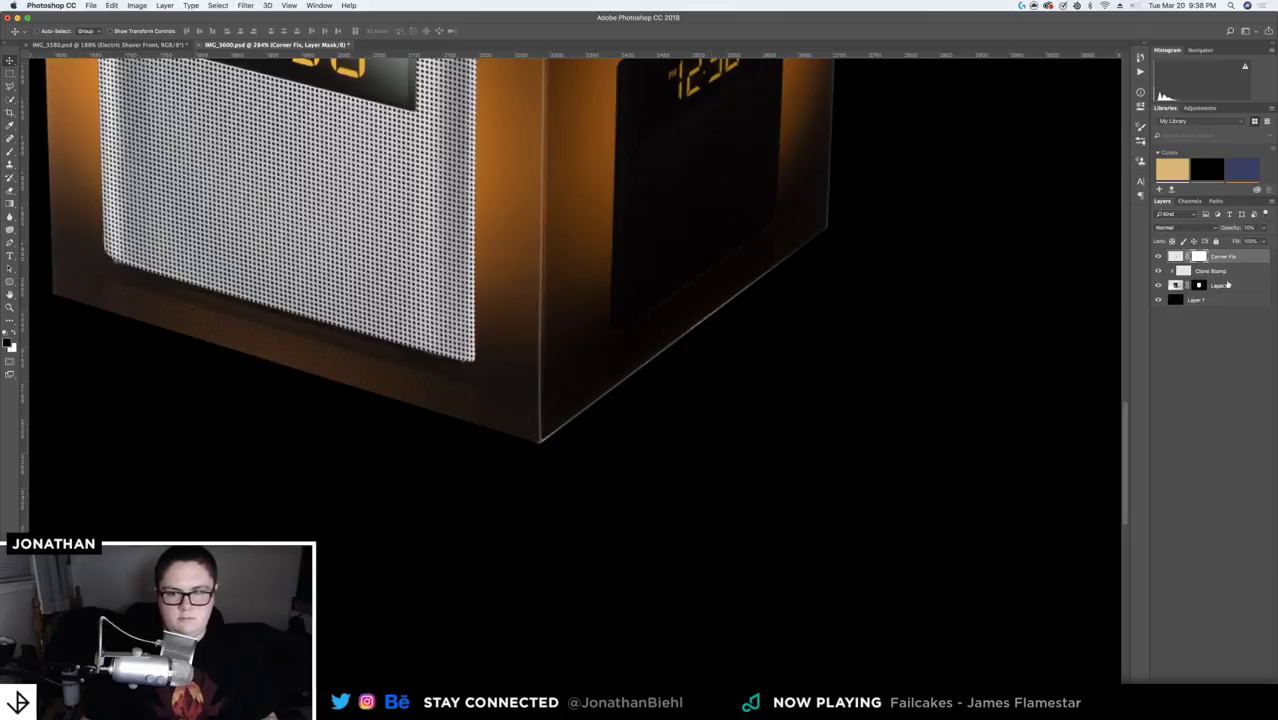
left_click(1158, 286)
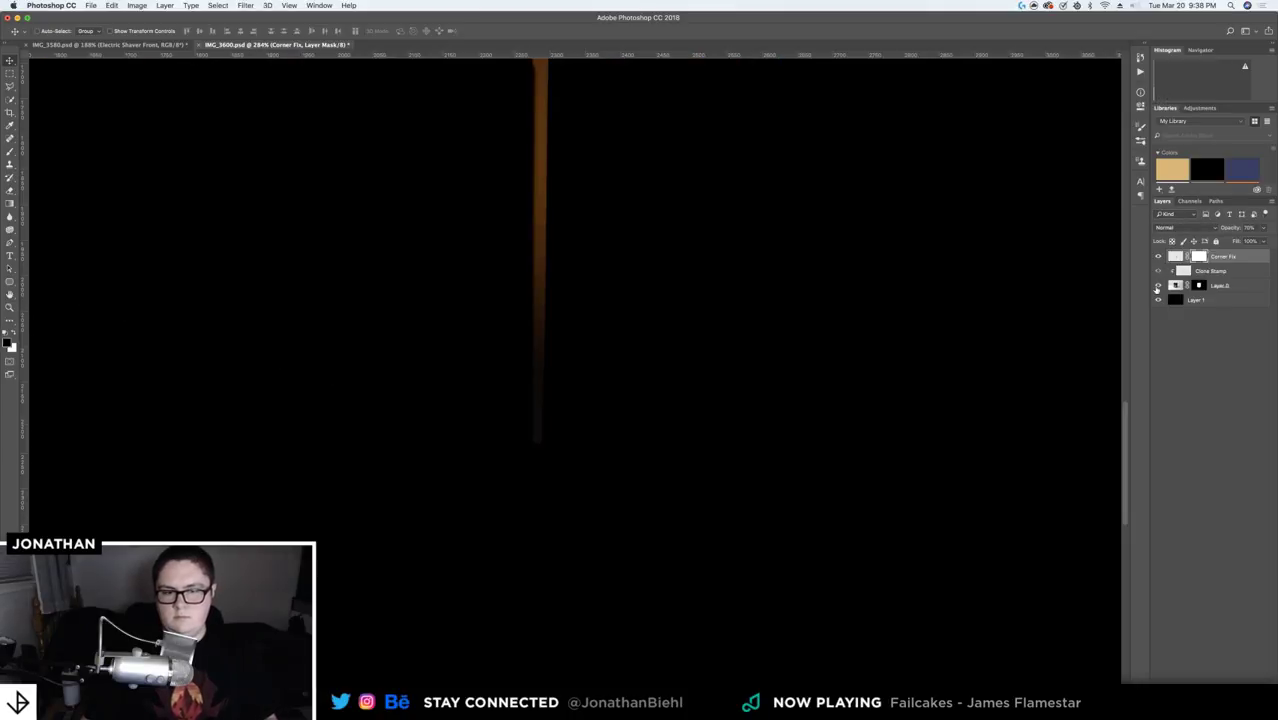
left_click(1158, 286)
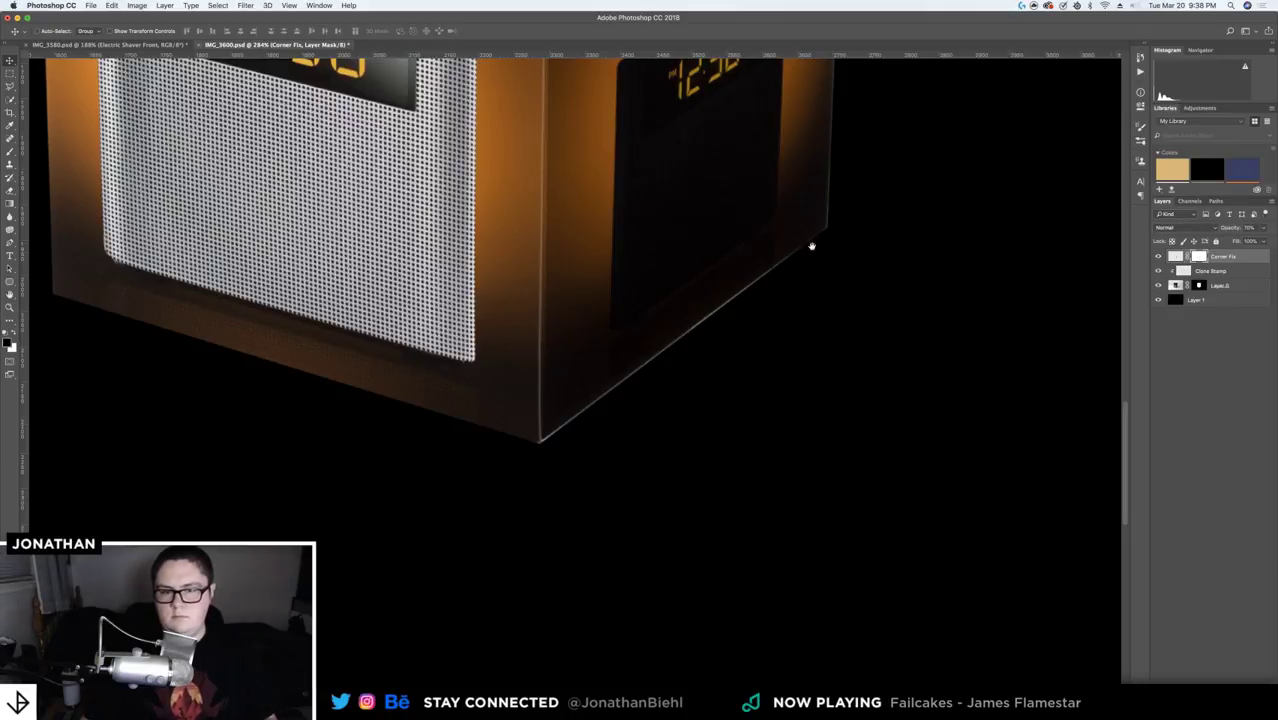
scroll(811, 246, "up", 5)
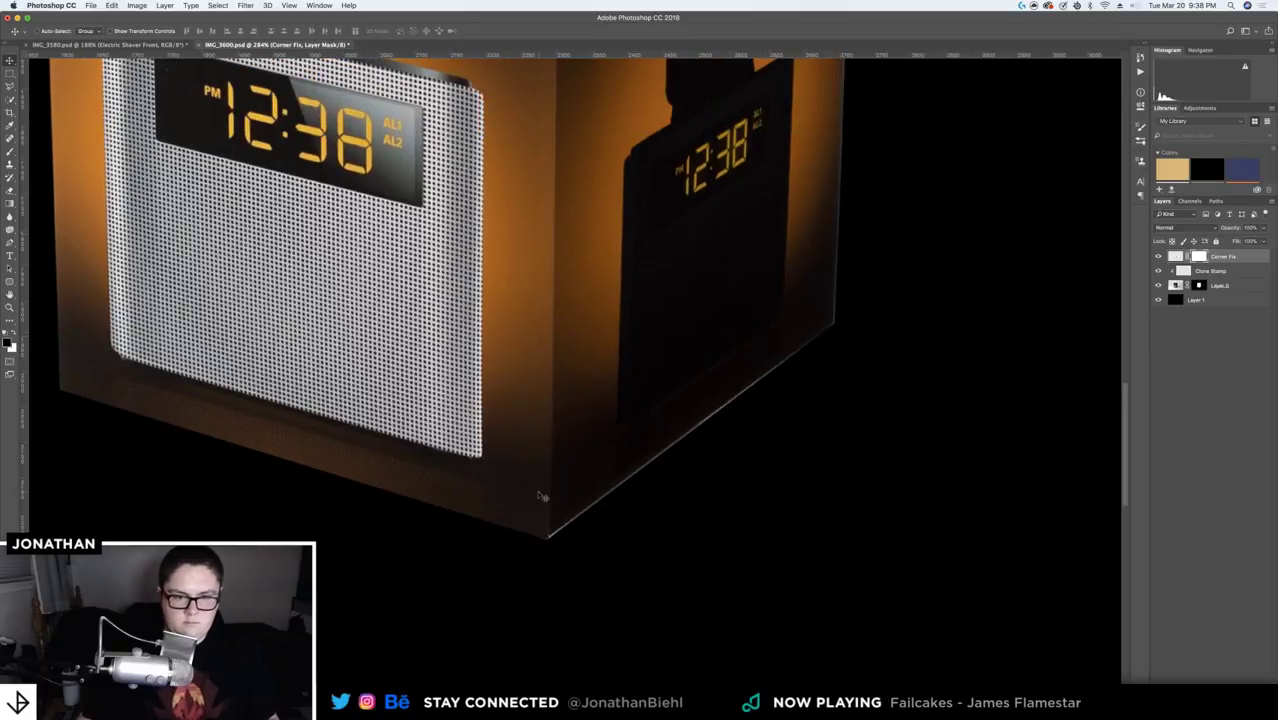
- Brush the Corner Fix layer mask along the box's front vertical edge, working up towards the top corner
key("b")
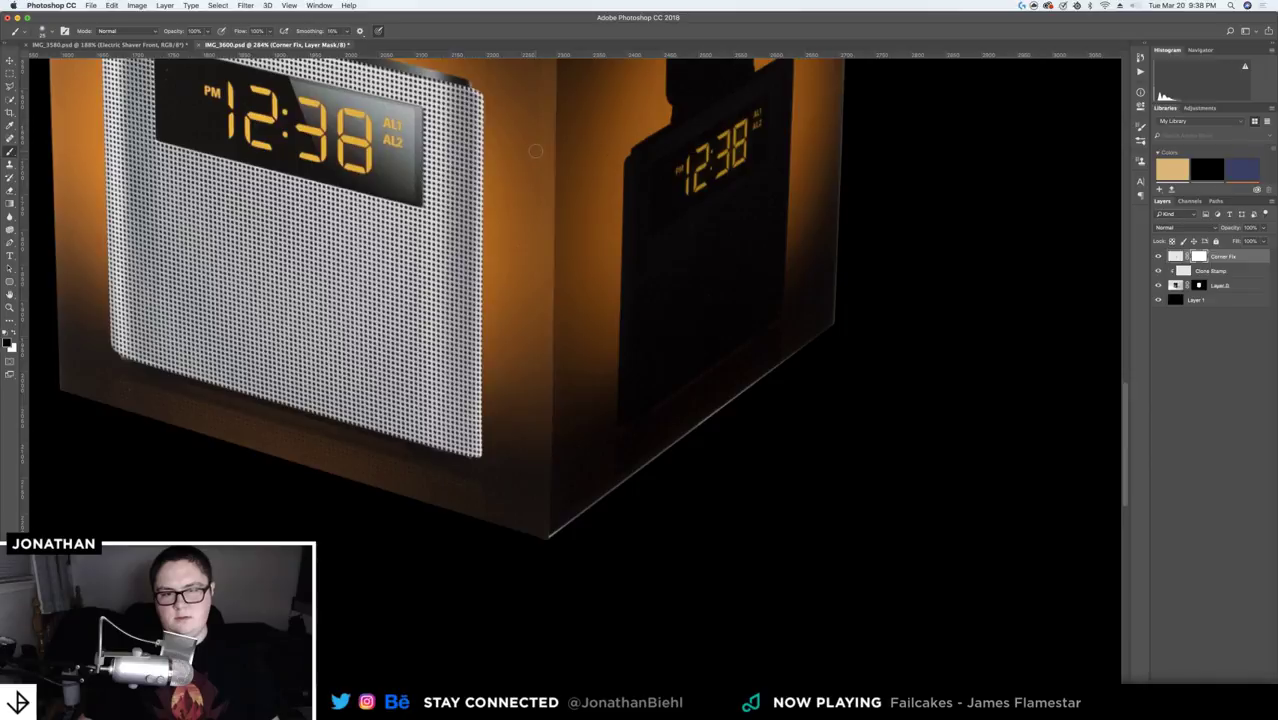
scroll(531, 360, "up", 10)
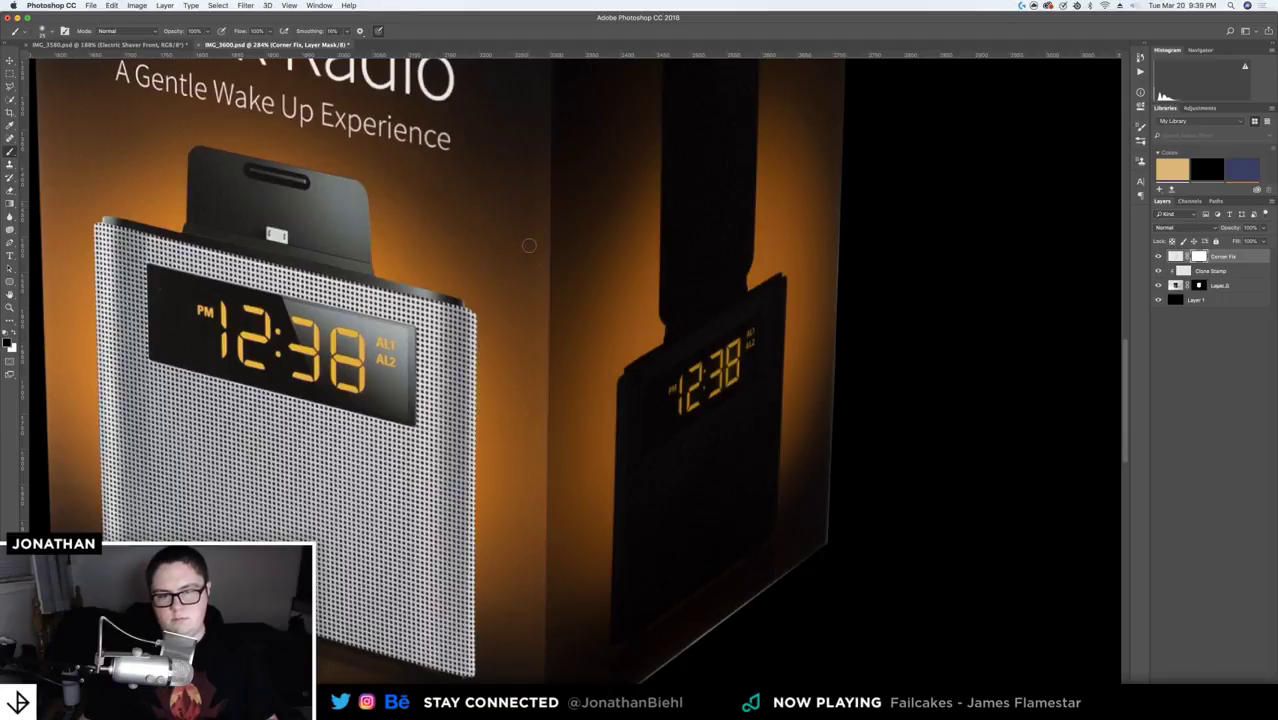
left_click_drag(527, 189, 516, 306)
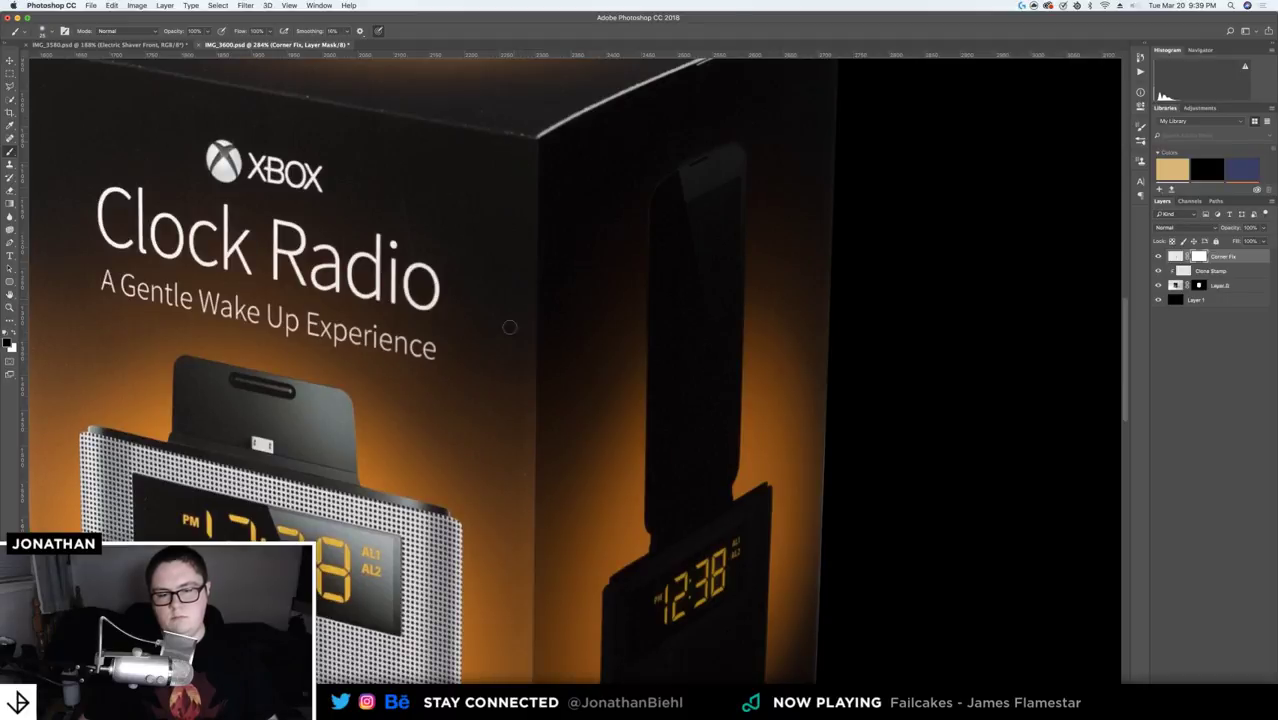
key("z")
mouse_move(504, 431)
left_mouse_down()
mouse_move(446, 420)
mouse_move(533, 451)
mouse_move(466, 455)
mouse_move(554, 453)
mouse_move(519, 453)
mouse_move(539, 451)
left_mouse_up()
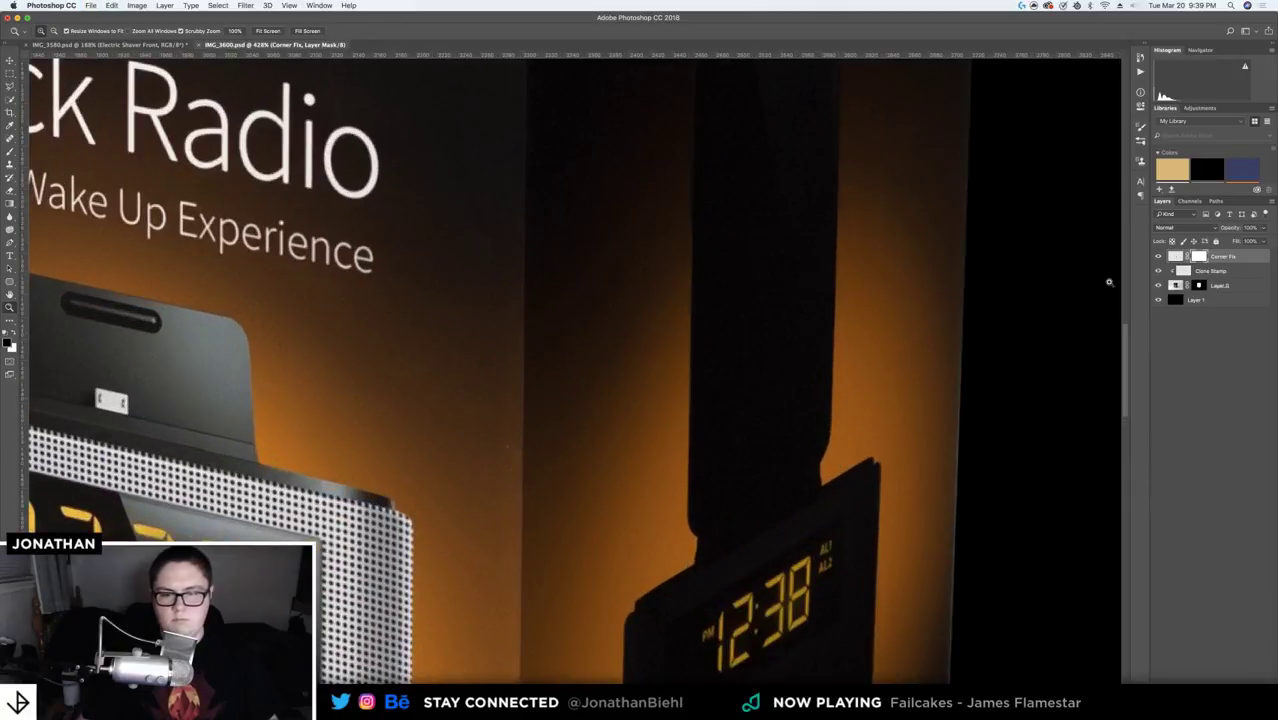
- Try cloning nearby tone onto the Corner Fix layer beside the vertical edge at reduced stamp opacity, and undo the strokes
left_click(1176, 258)
key("s")
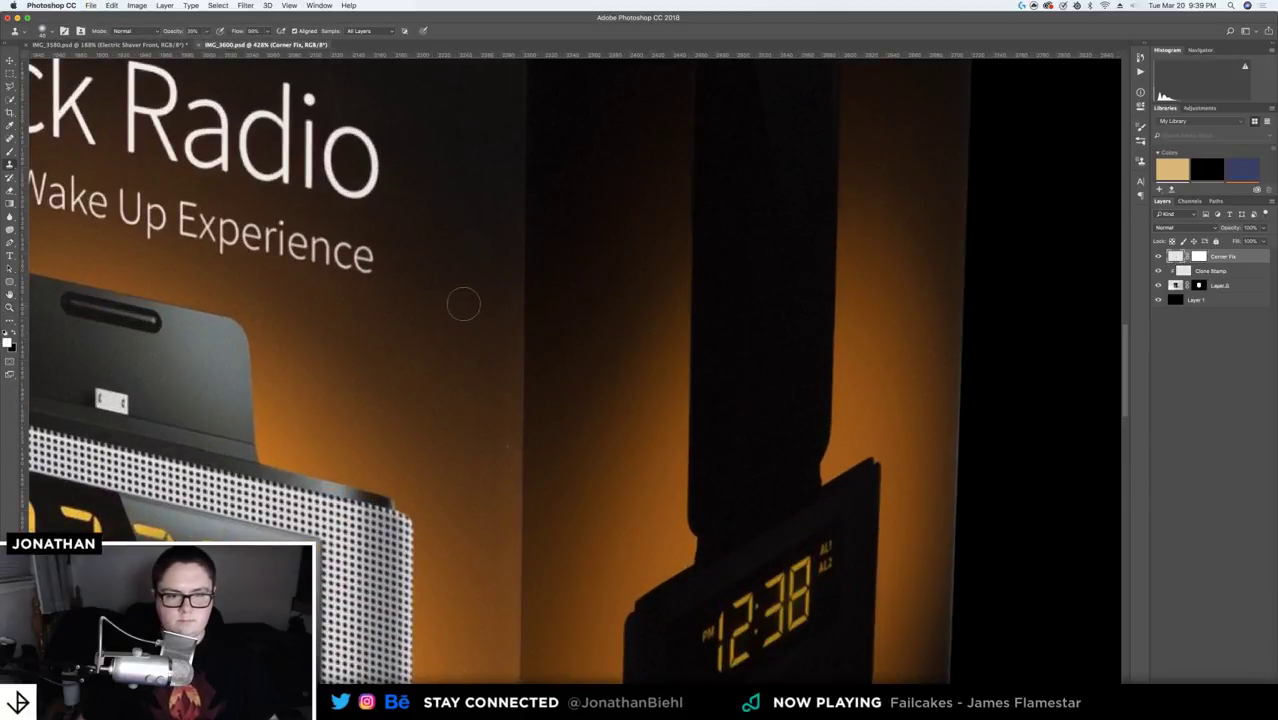
left_click(442, 242, "alt")
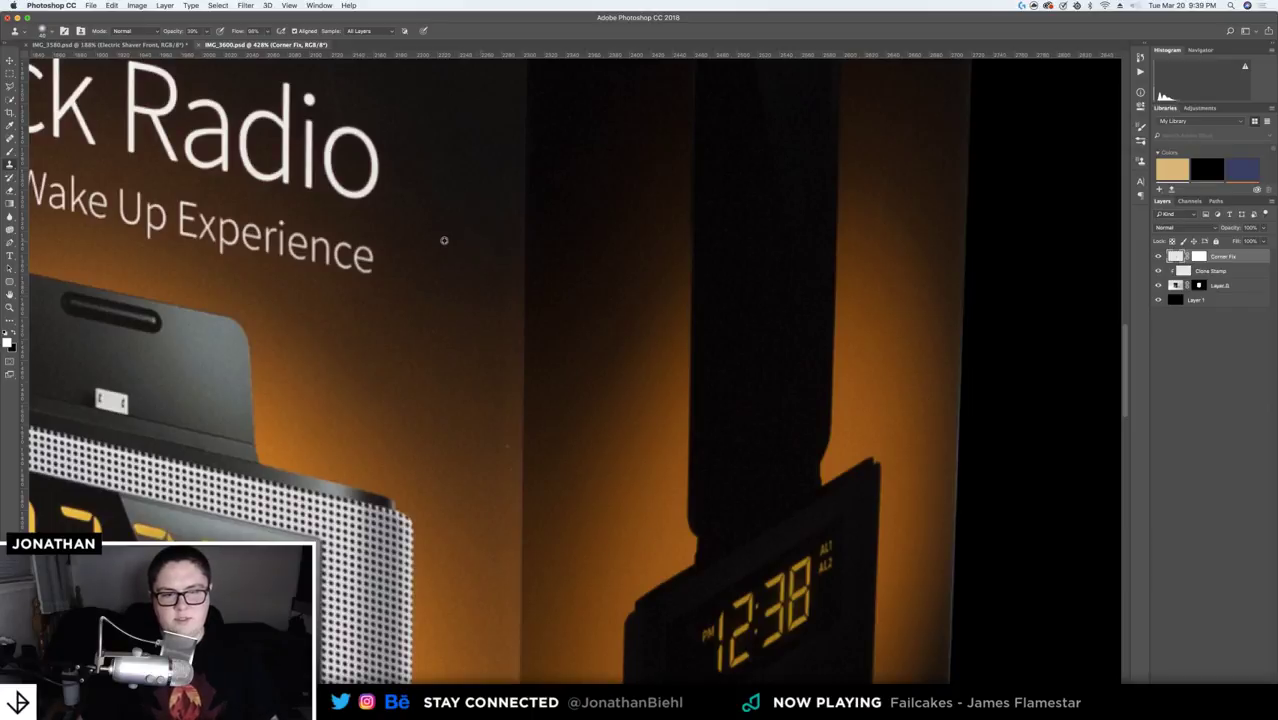
left_click(482, 333)
left_click_drag(176, 31, 162, 32)
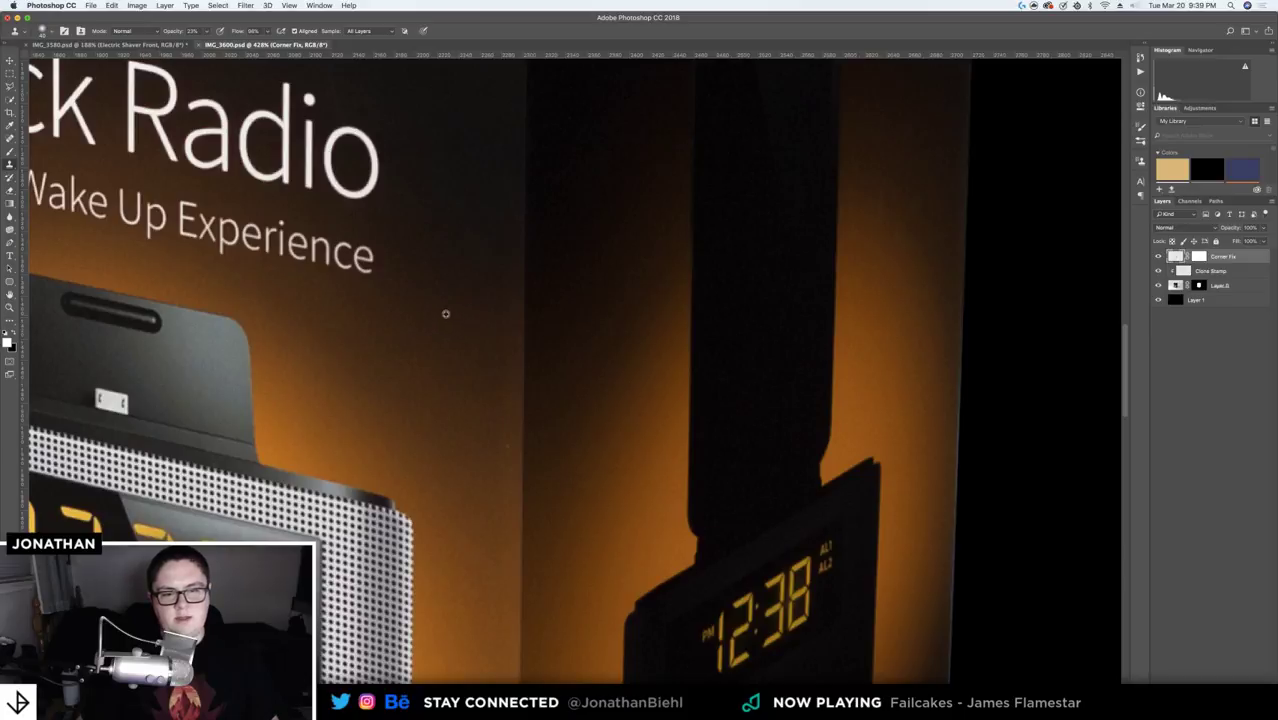
left_click(483, 342)
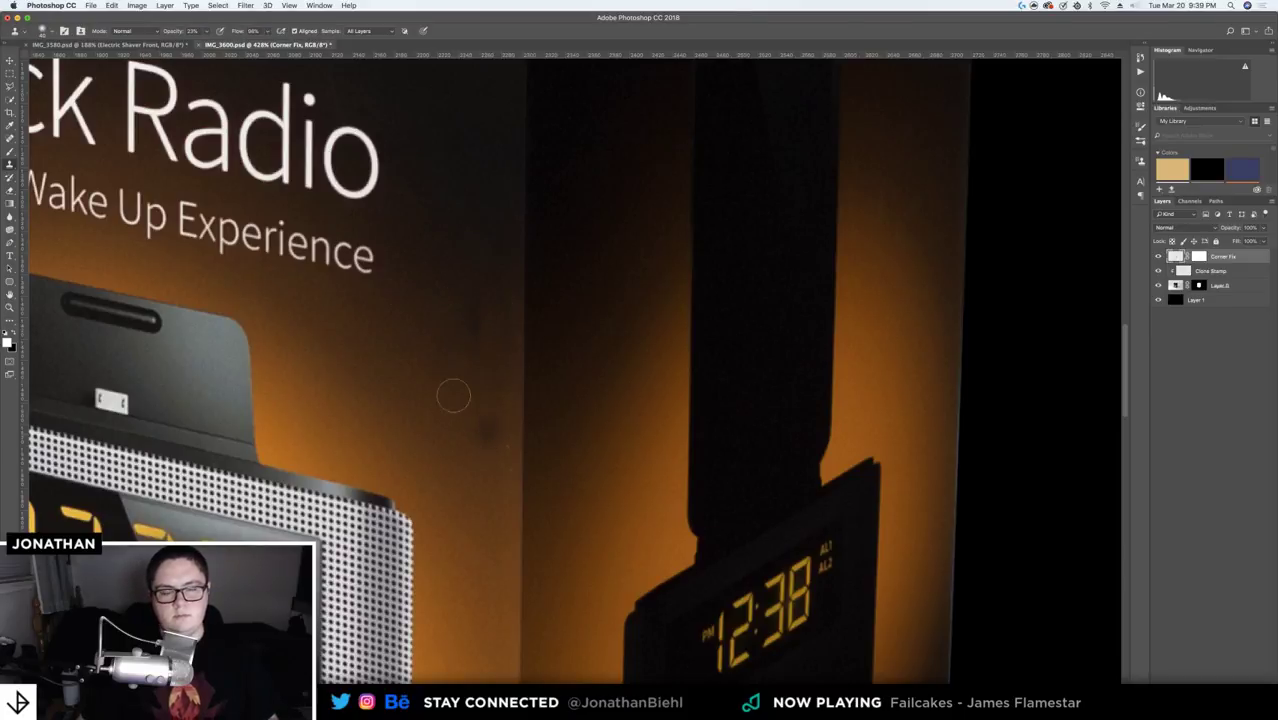
key("super+z")
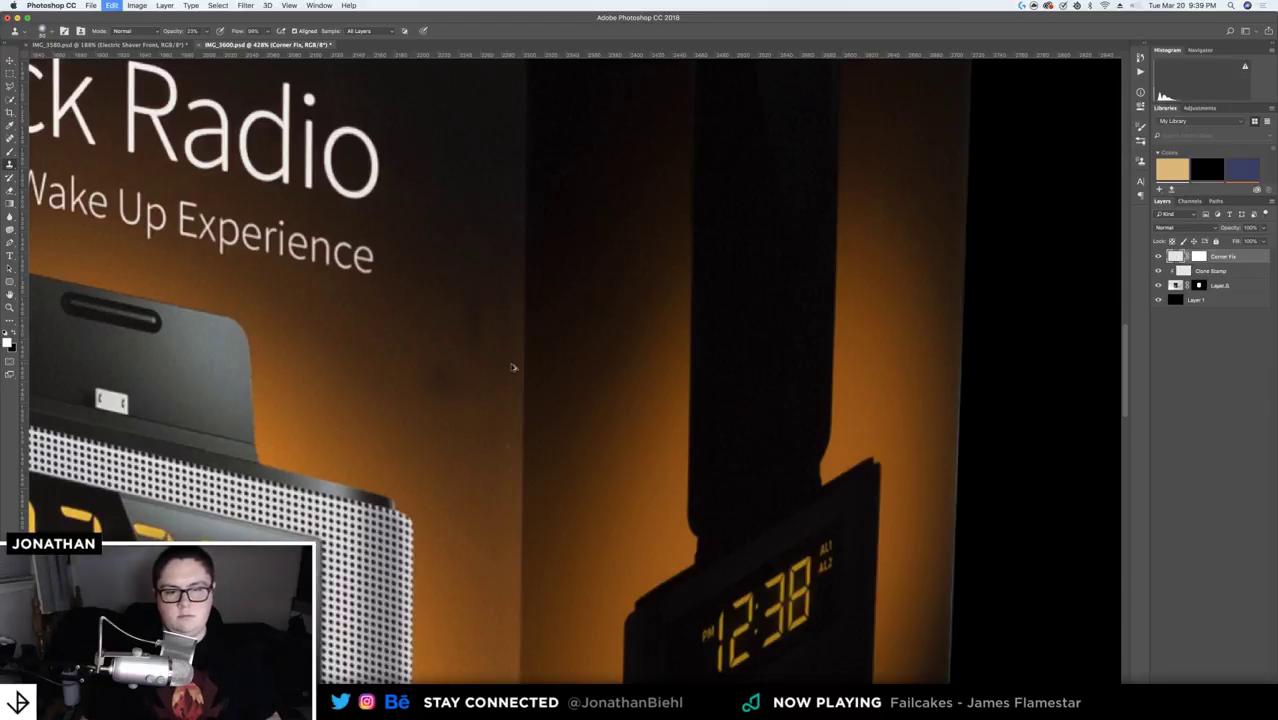
key("super+z")
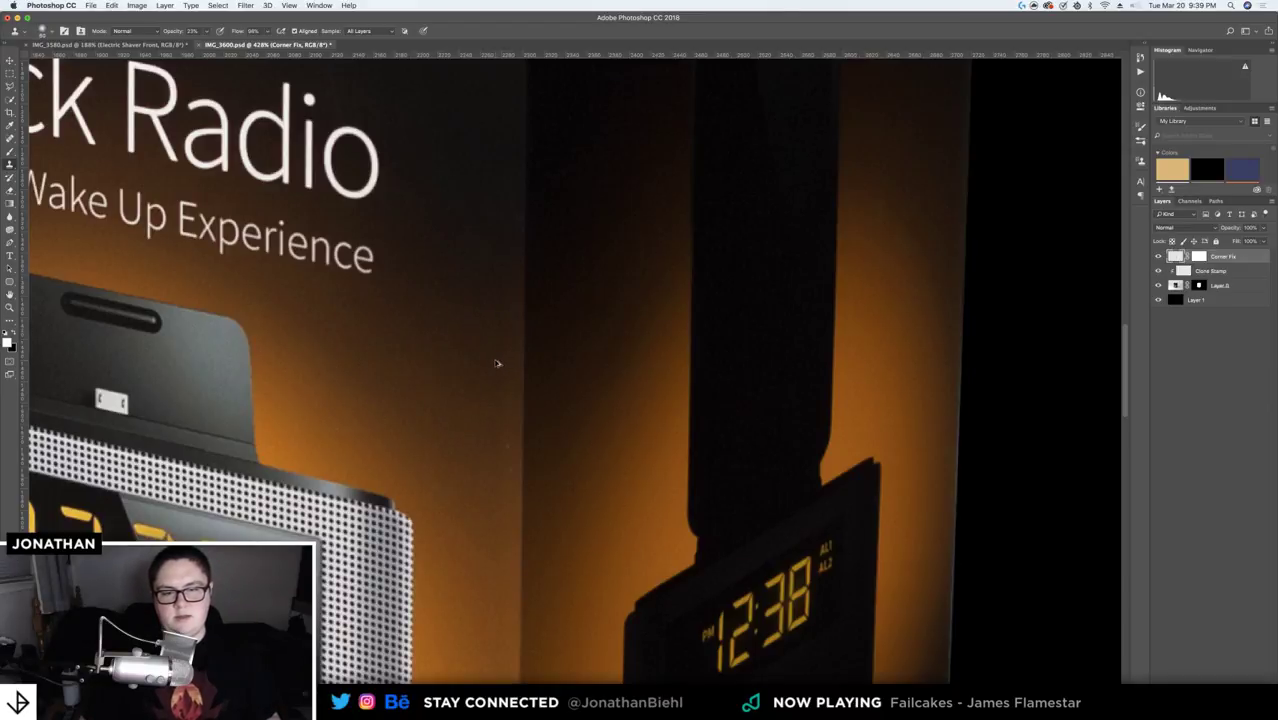
- Create a new layer above Corner Fix and try spot-healing the blotches beside the front vertical edge
key("super+shift+alt+n")
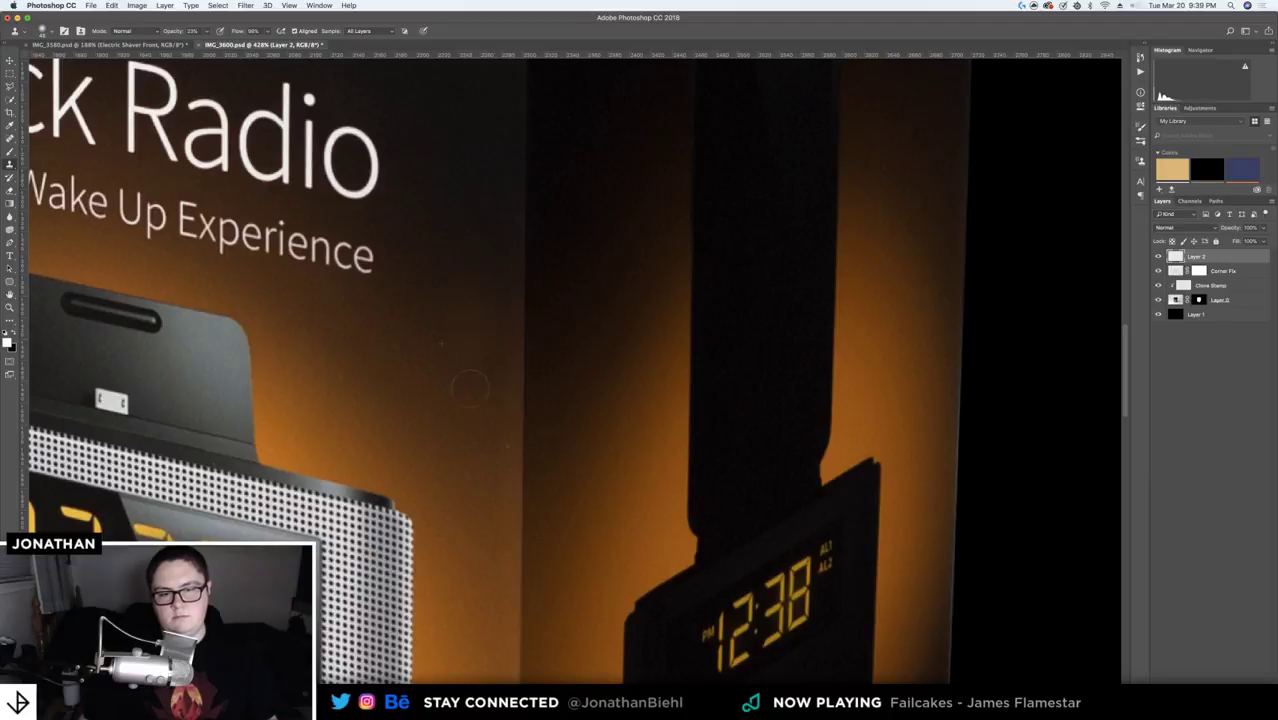
key("z")
key("super+0")
left_click_drag(458, 436, 472, 437)
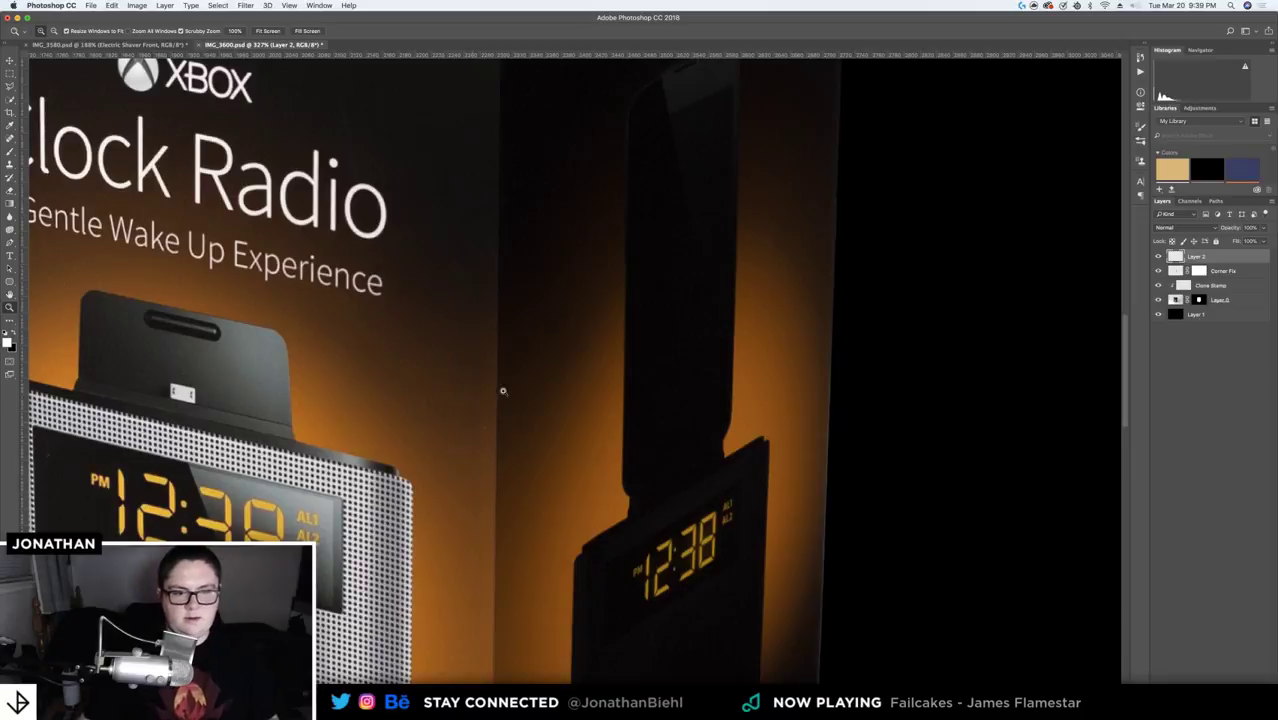
key("j")
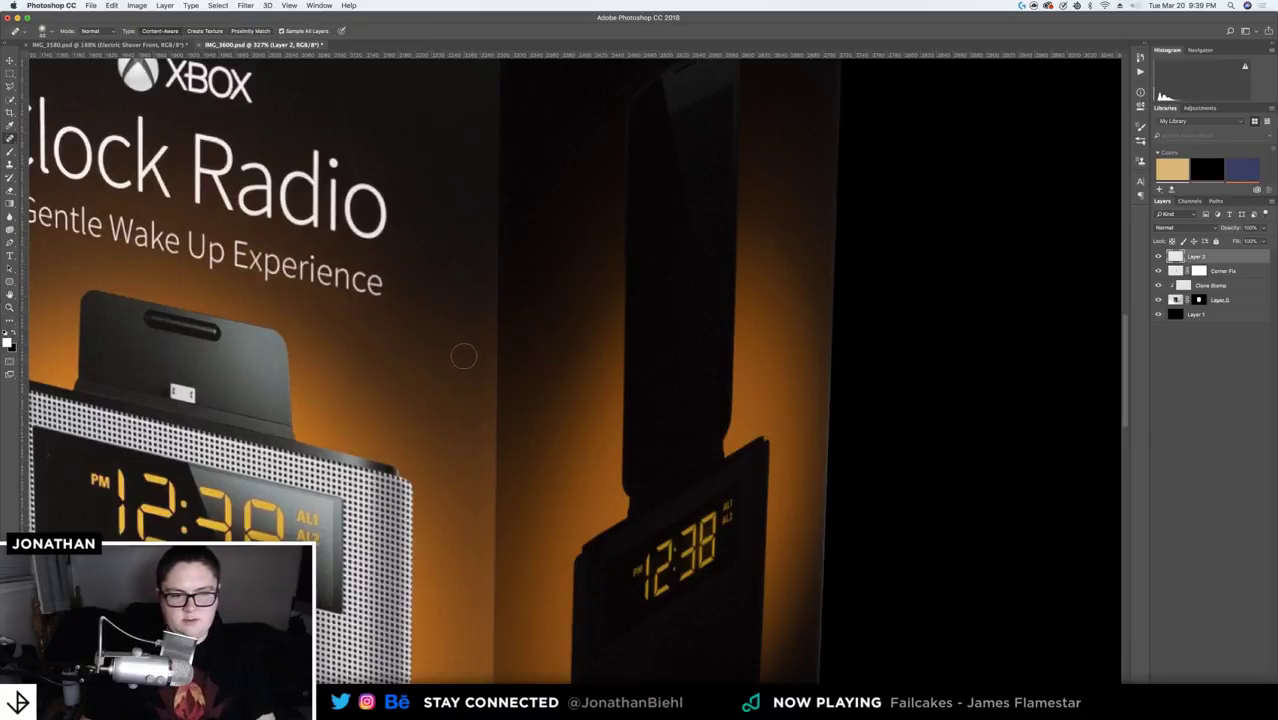
mouse_move(470, 325)
left_mouse_down()
mouse_move(462, 359)
mouse_move(464, 335)
mouse_move(448, 388)
mouse_move(449, 304)
mouse_move(445, 409)
mouse_move(472, 320)
left_mouse_up()
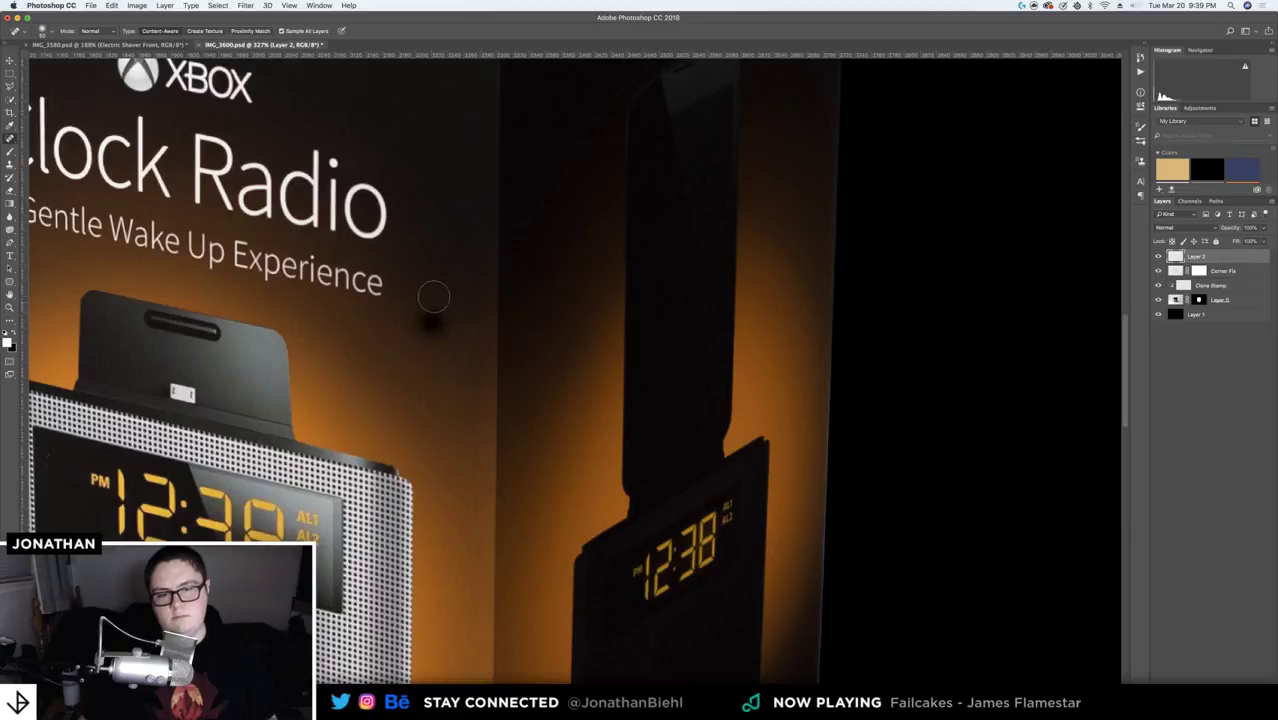
left_click(436, 270)
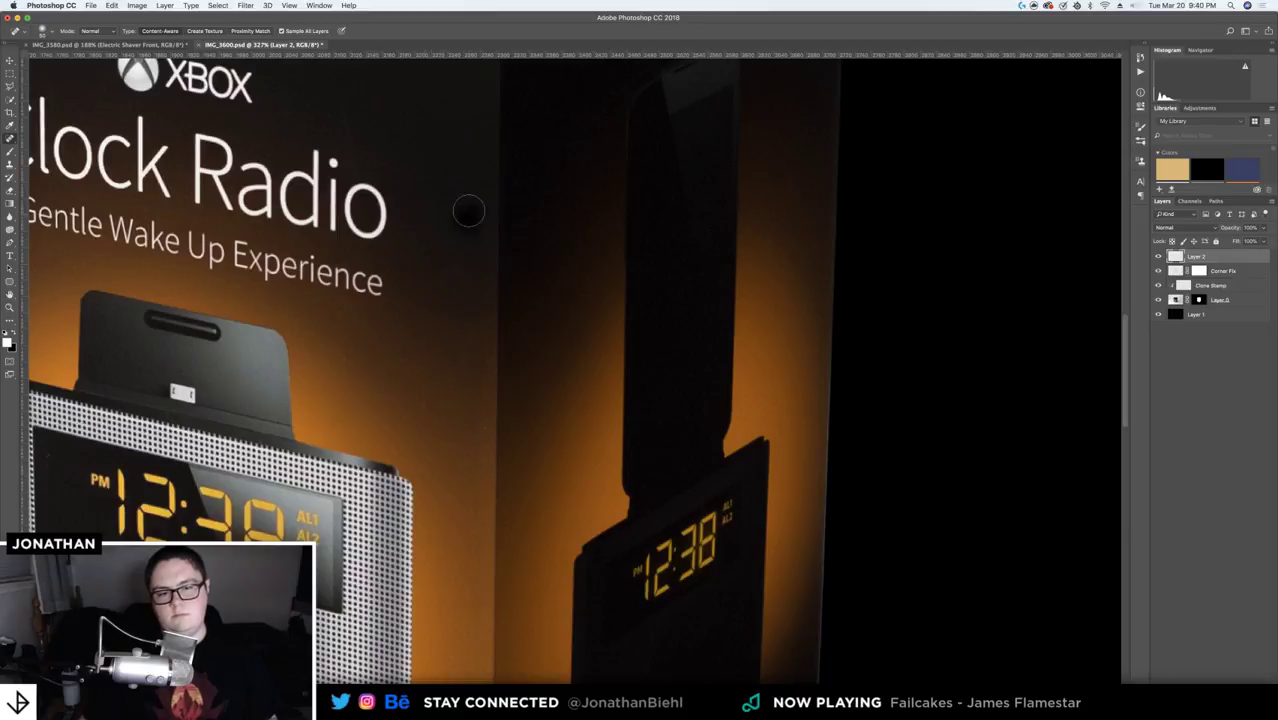
- Compare the box with and without the spot-healing layer, and delete that layer
key("z")
left_click_drag(424, 382, 361, 380)
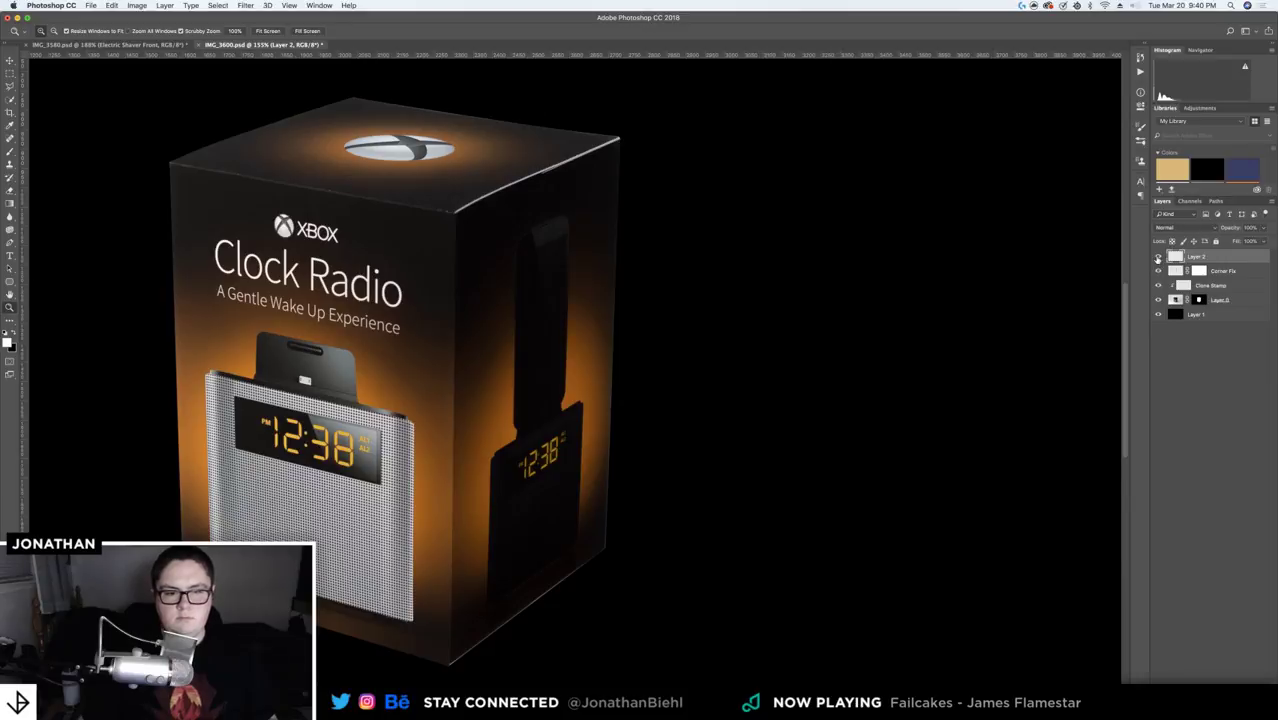
left_click(1158, 258)
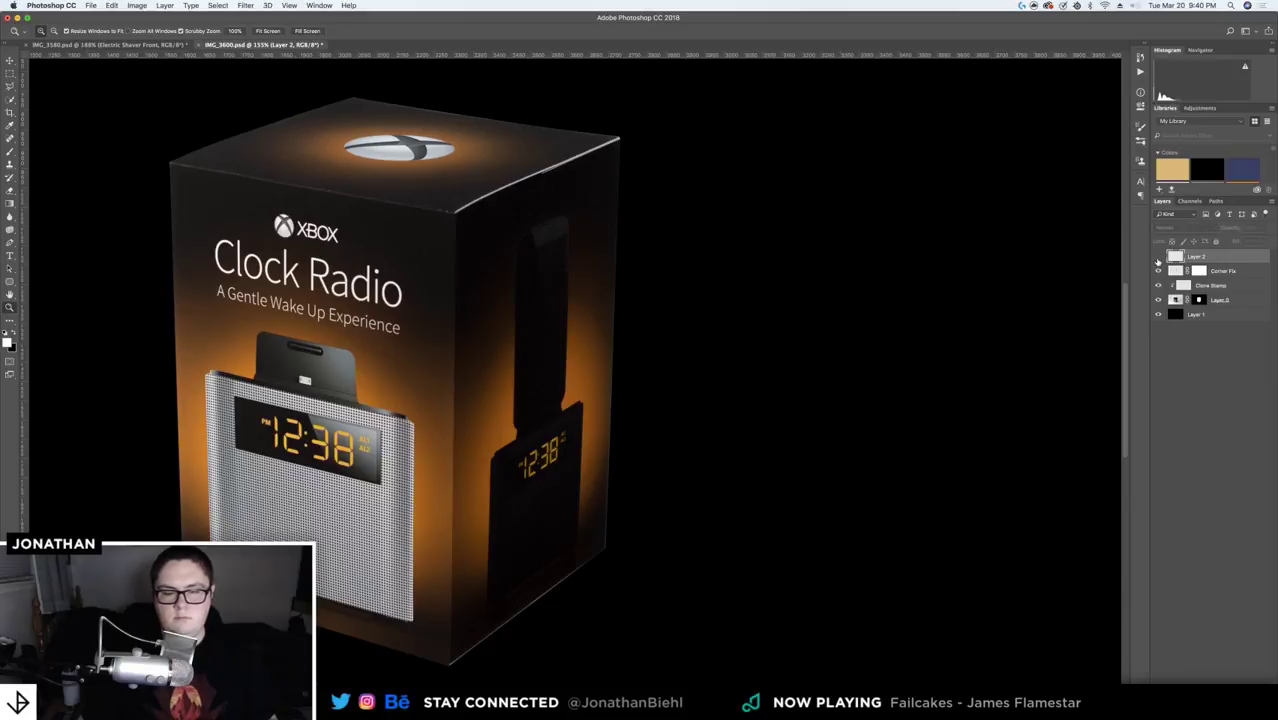
left_click(1158, 258)
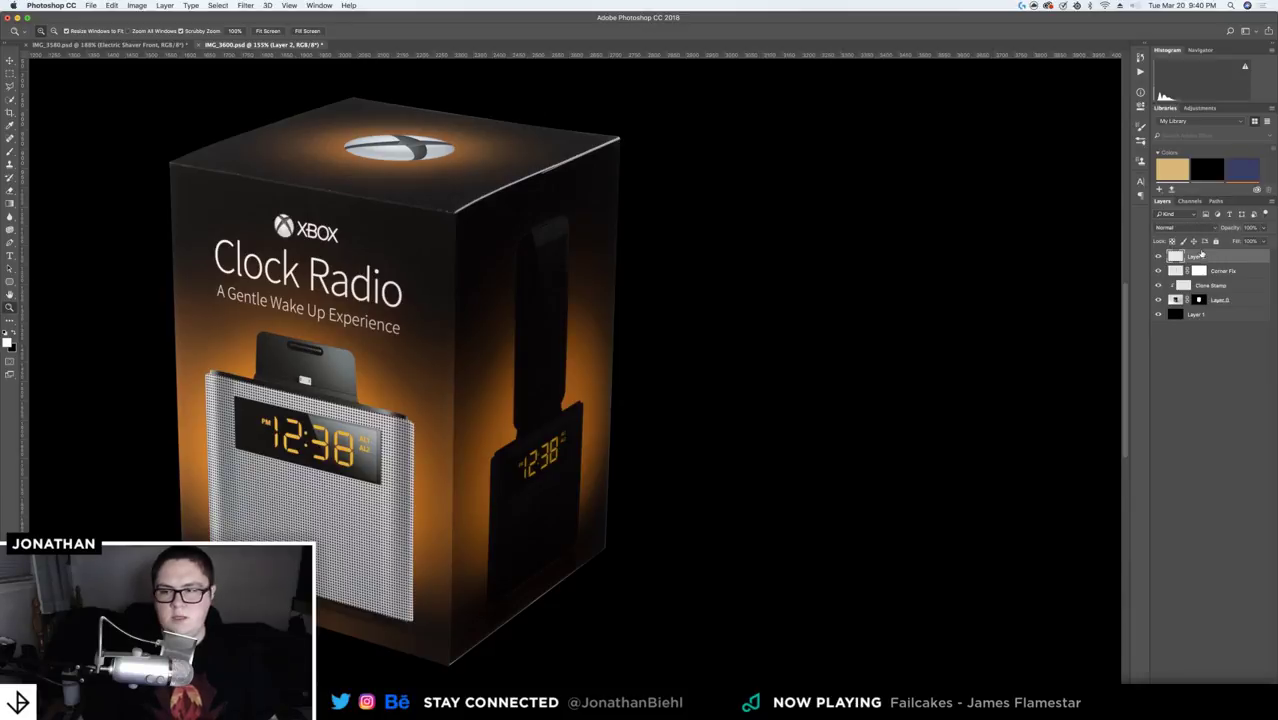
key("BackSpace")
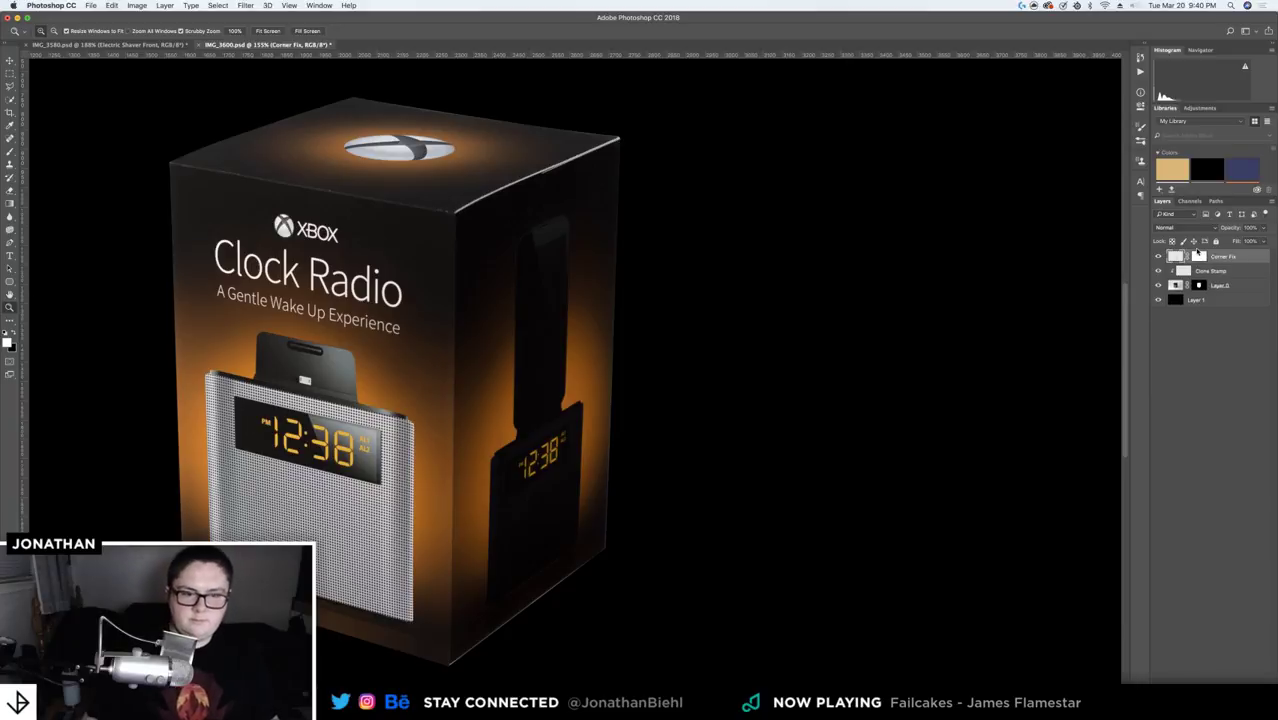
- Fit the whole box image in view and save the document
left_click(502, 308, "alt")
key("h")
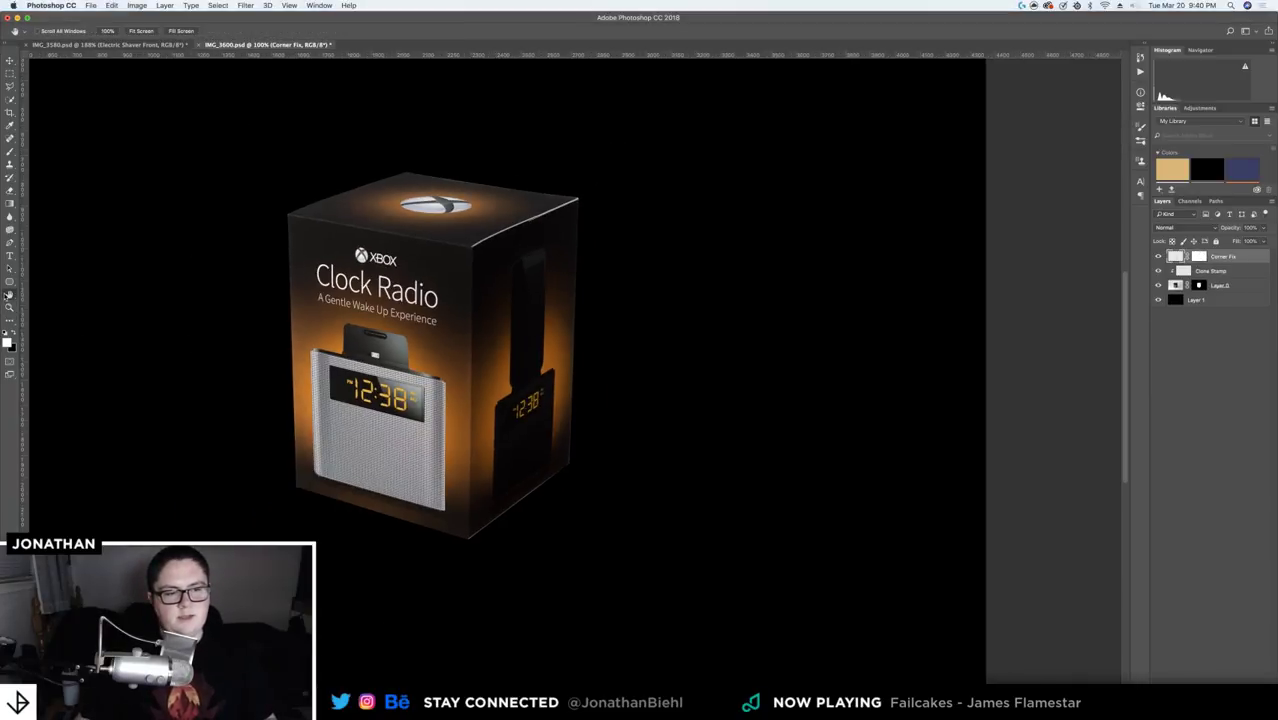
key("super+0")
key("v")
key("super+s")
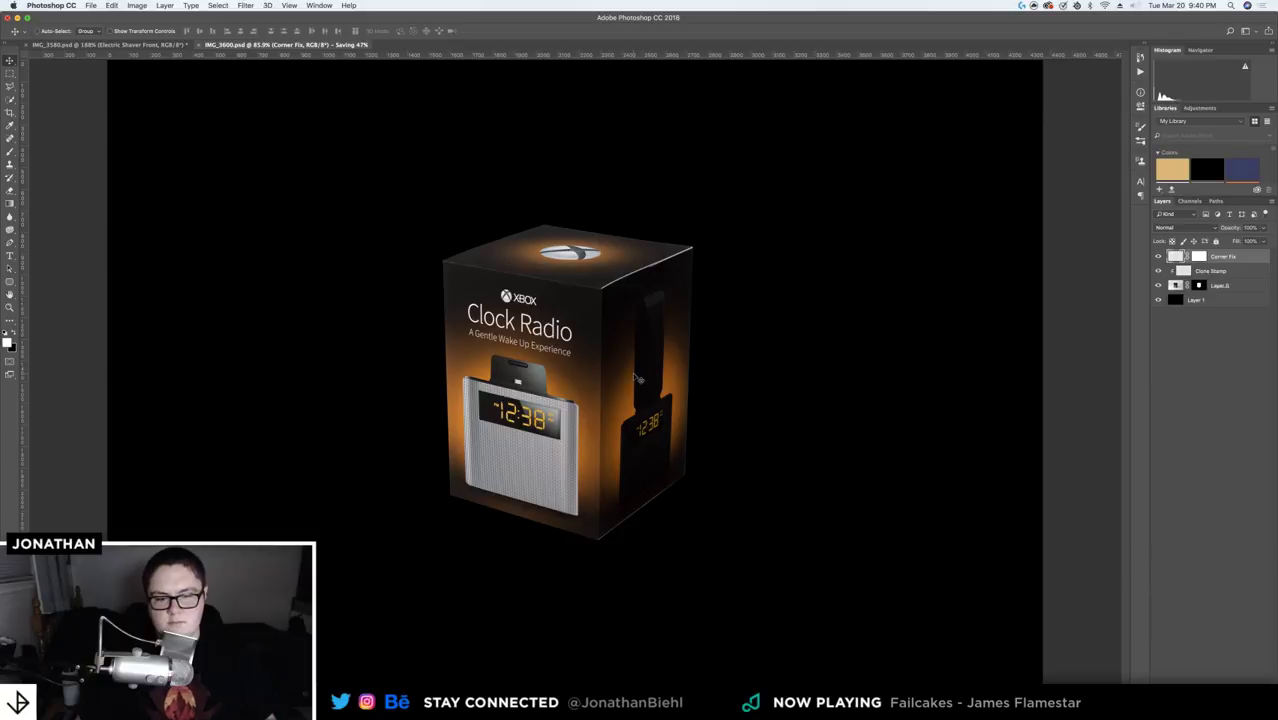
- Examine the repaired vertical edge up close and toggle the Corner Fix layer's visibility to compare before and after
key("z")
left_click(632, 348)
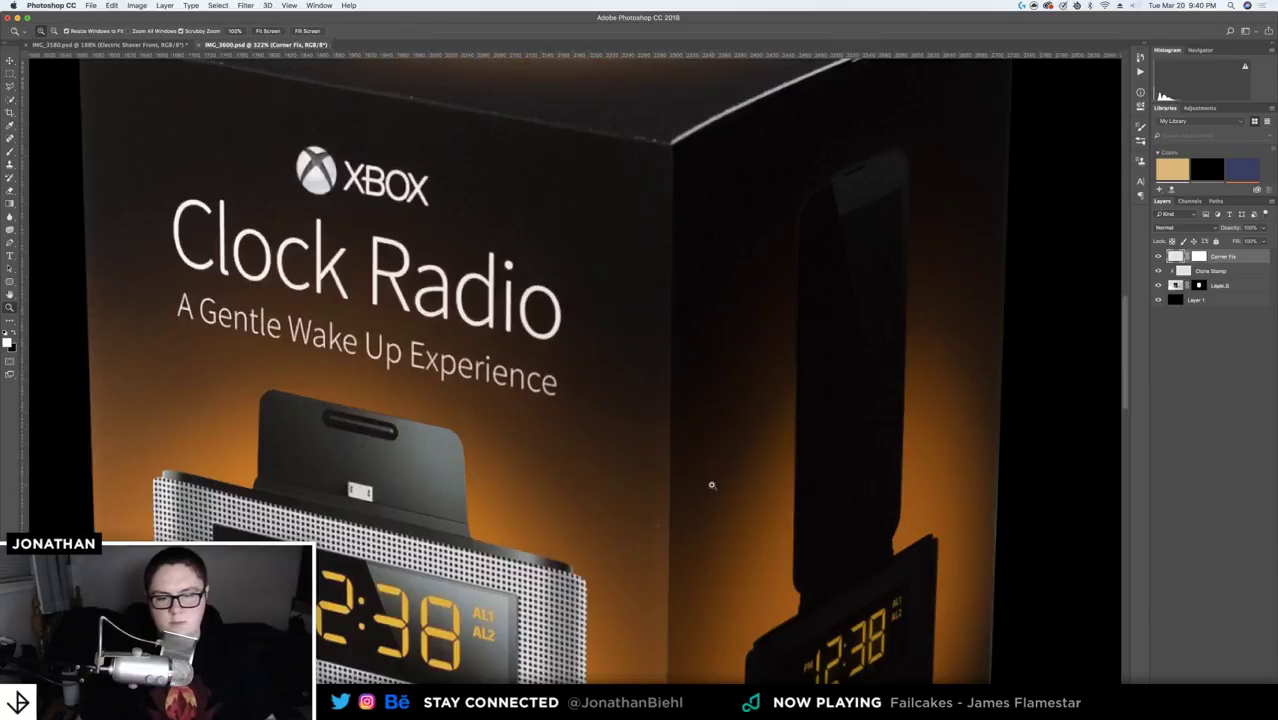
left_click_drag(712, 485, 683, 486)
left_click_drag(675, 262, 666, 323)
key("v")
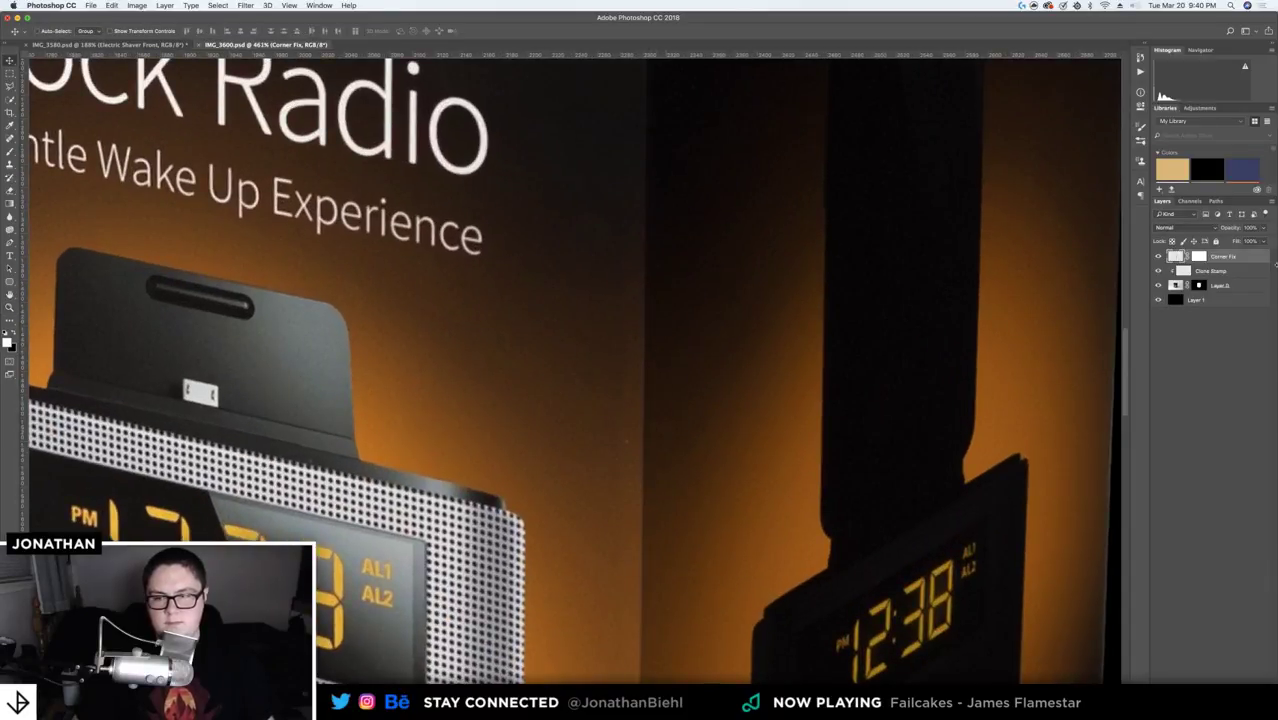
left_click(1159, 256)
key("z")
left_click_drag(850, 287, 828, 287)
key("super+0")
key("v")
scroll(122, 349, "right", 5)
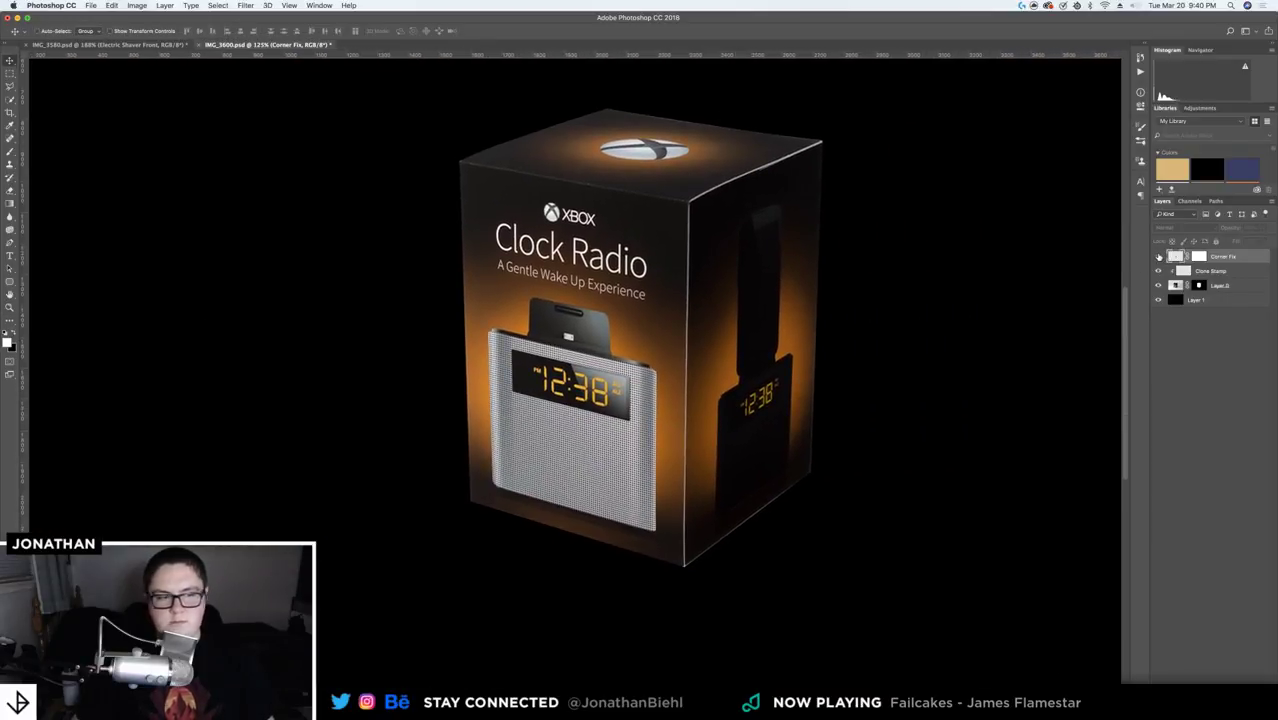
left_click(1159, 256)
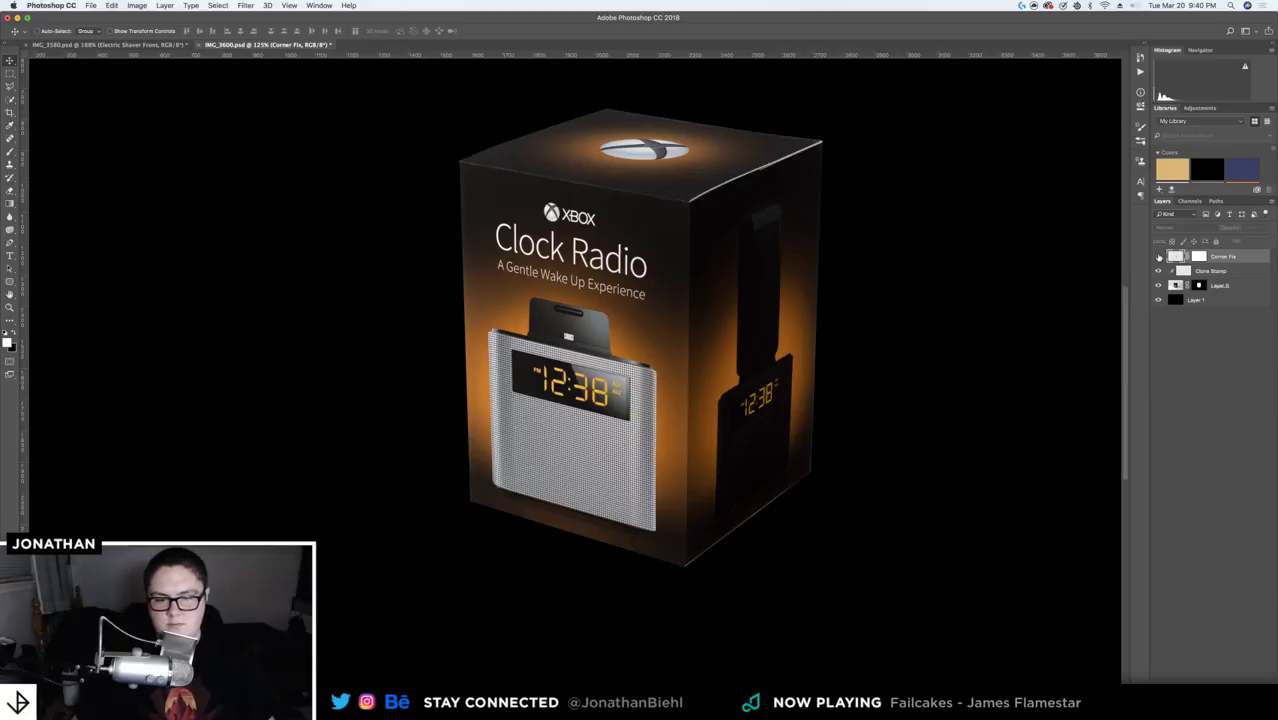
- Examine the box's lower front corner and the fold between its top and front faces for remaining wear
key("z")
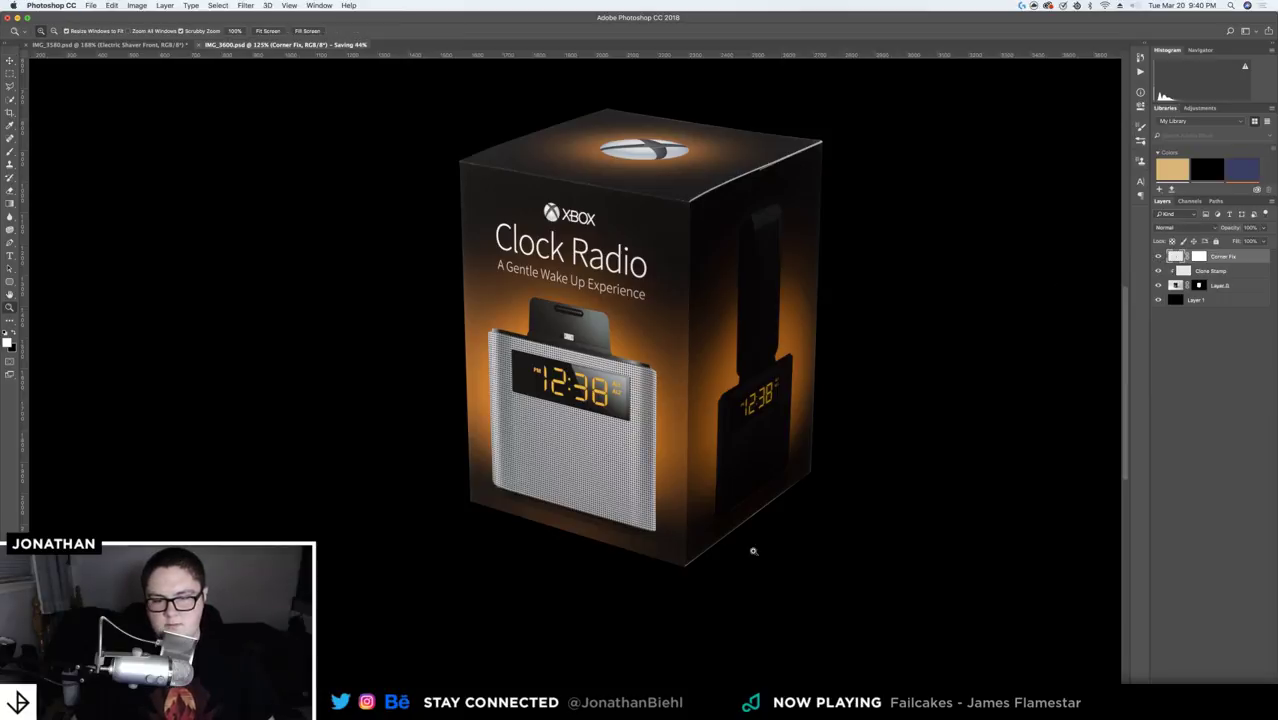
left_click_drag(750, 551, 740, 569)
scroll(767, 559, "down", 6)
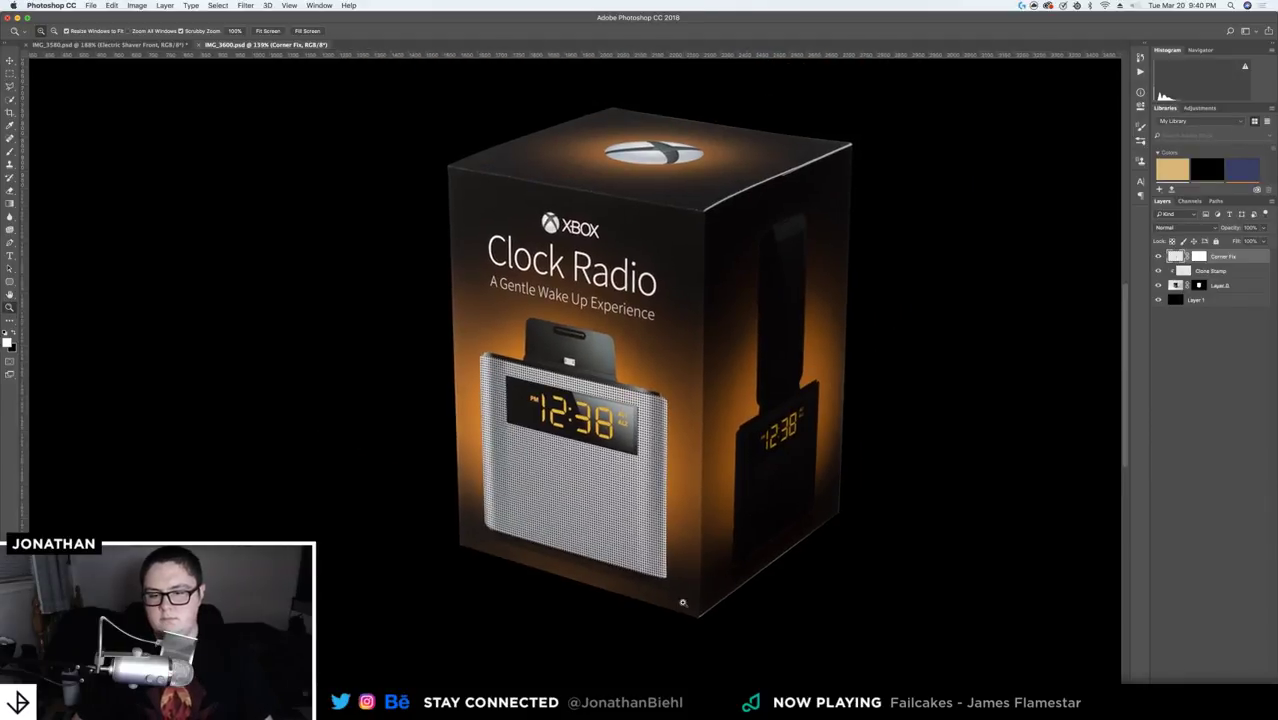
scroll(690, 600, "up", 3)
key("v")
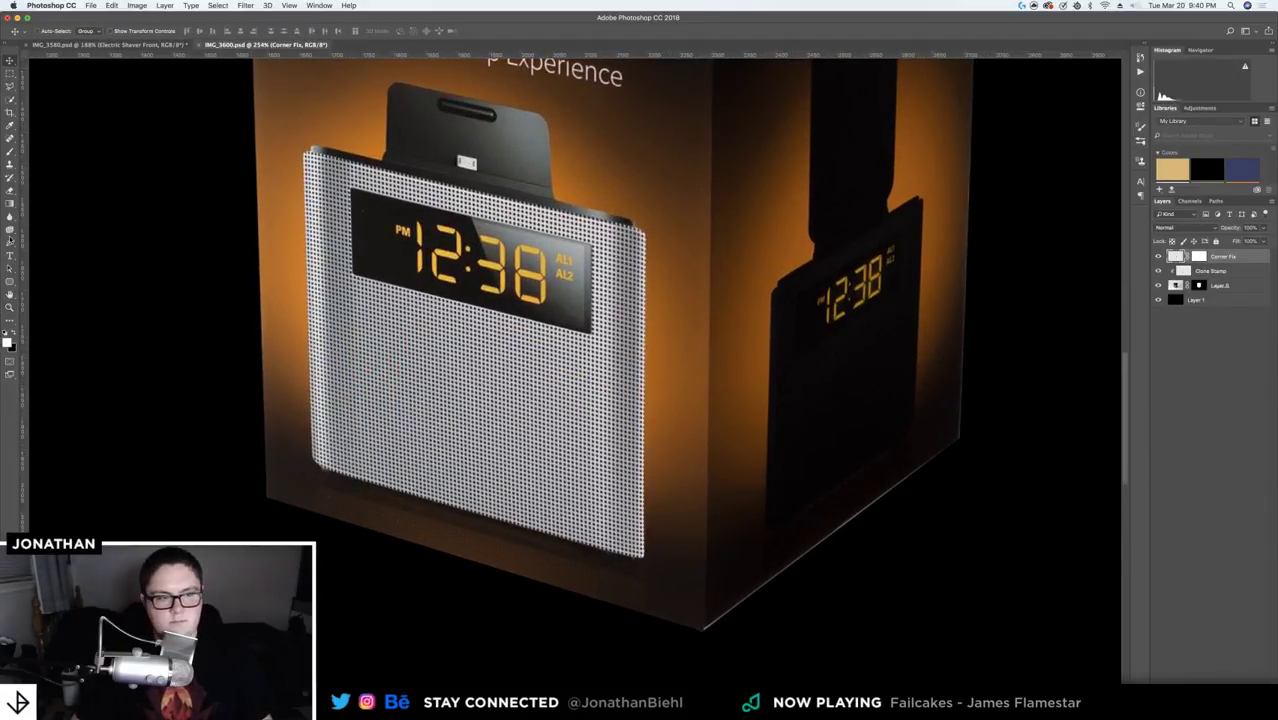
left_click_drag(28, 247, 710, 283)
key("z")
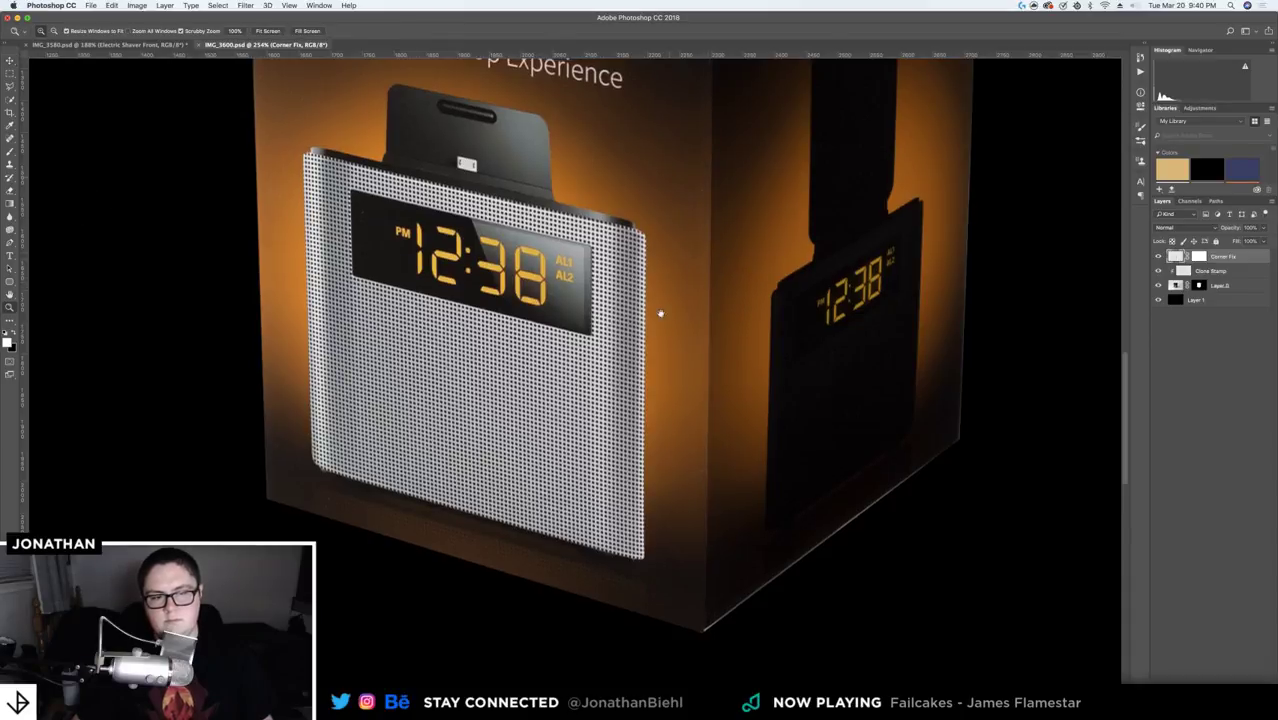
scroll(662, 309, "up", 5)
left_click(685, 340)
scroll(695, 374, "down", 2)
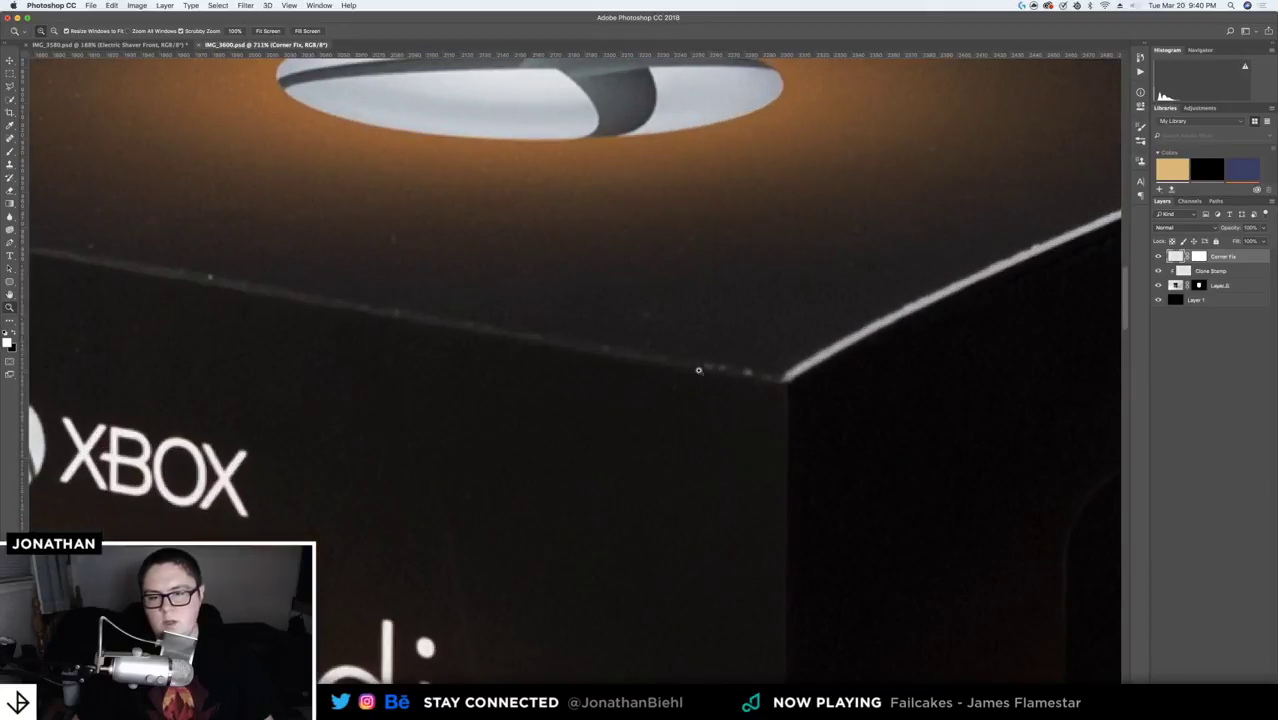
key("v")
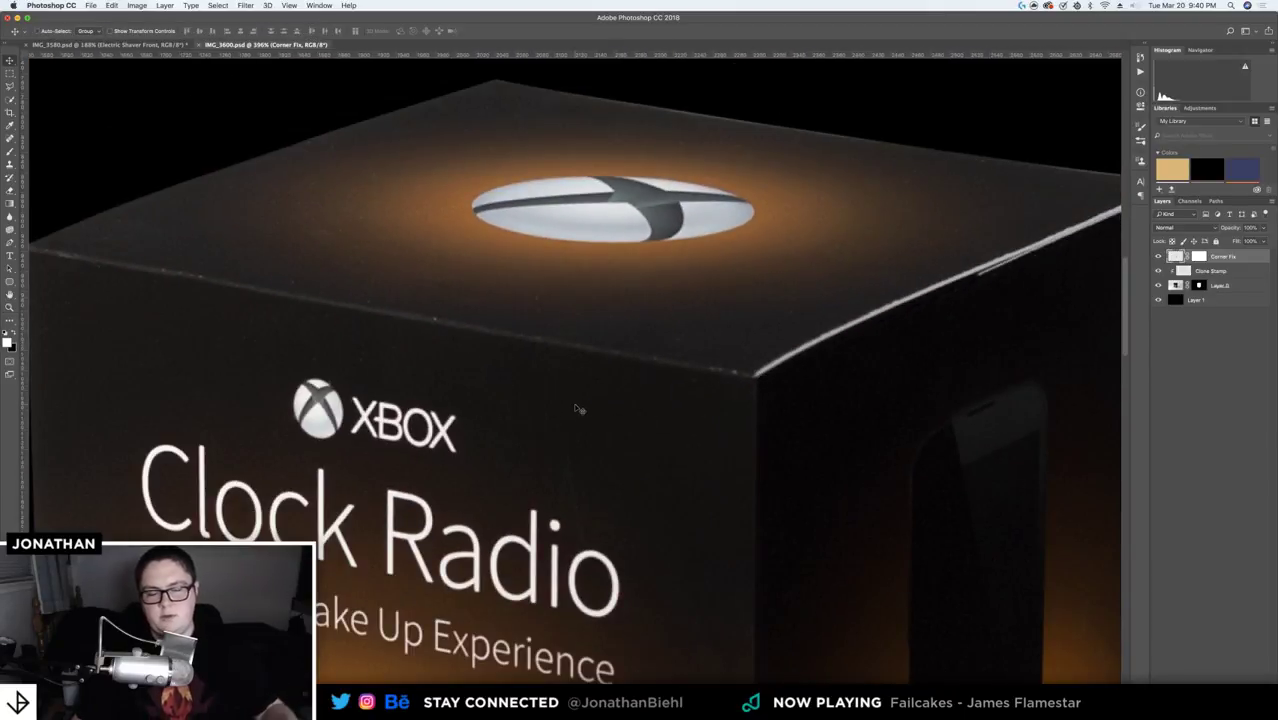
left_click_drag(677, 375, 849, 408)
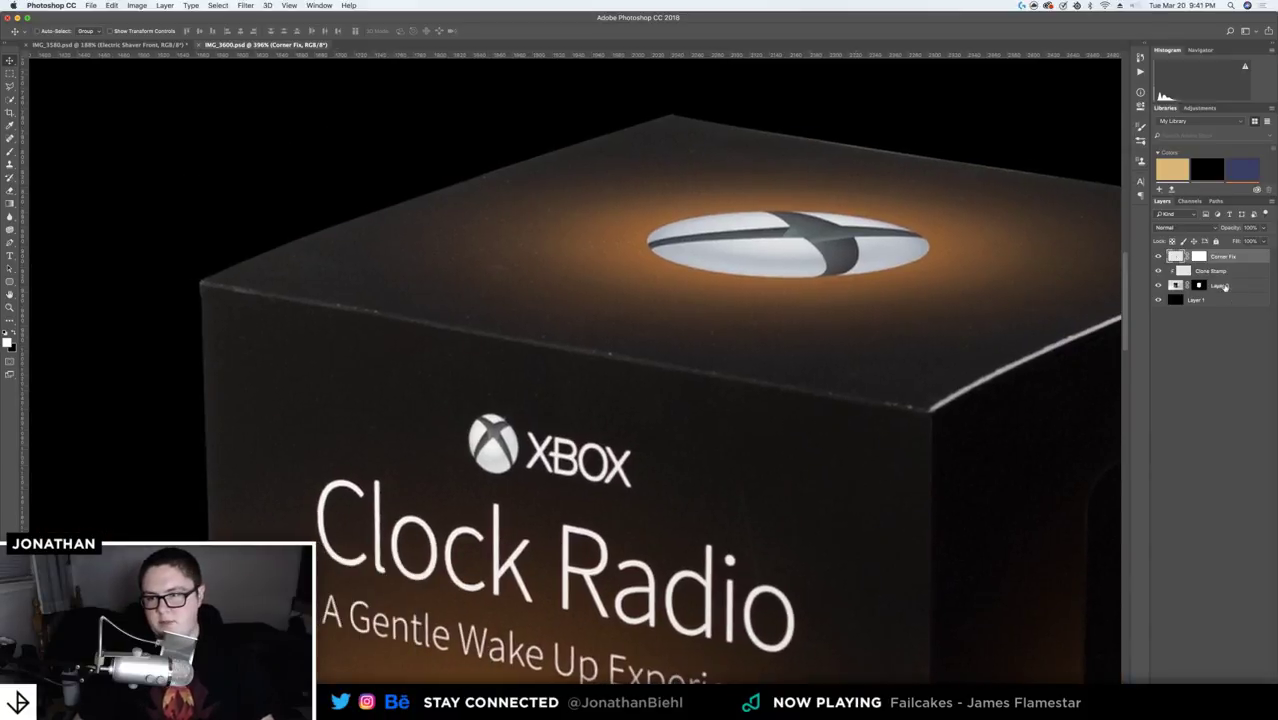
- Add a new layer named Top Fold above Corner Fix and save the document
key("super+shift+alt+n")
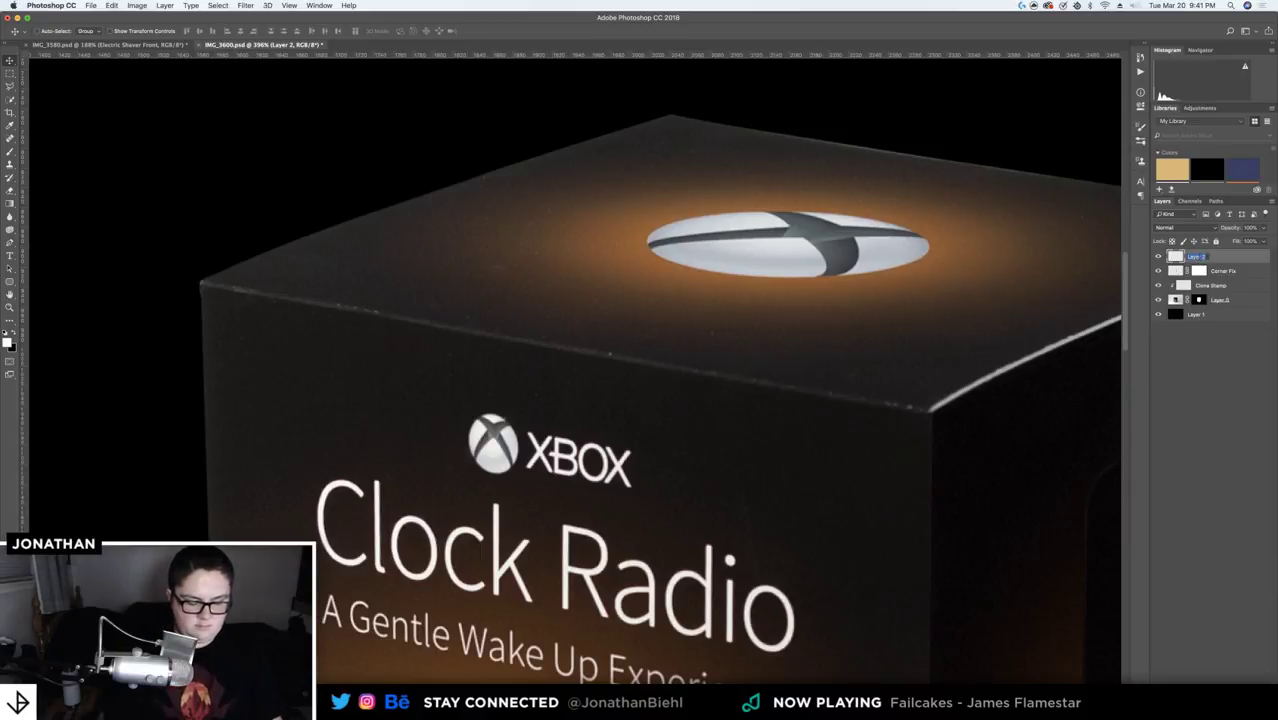
type("Top Refl")
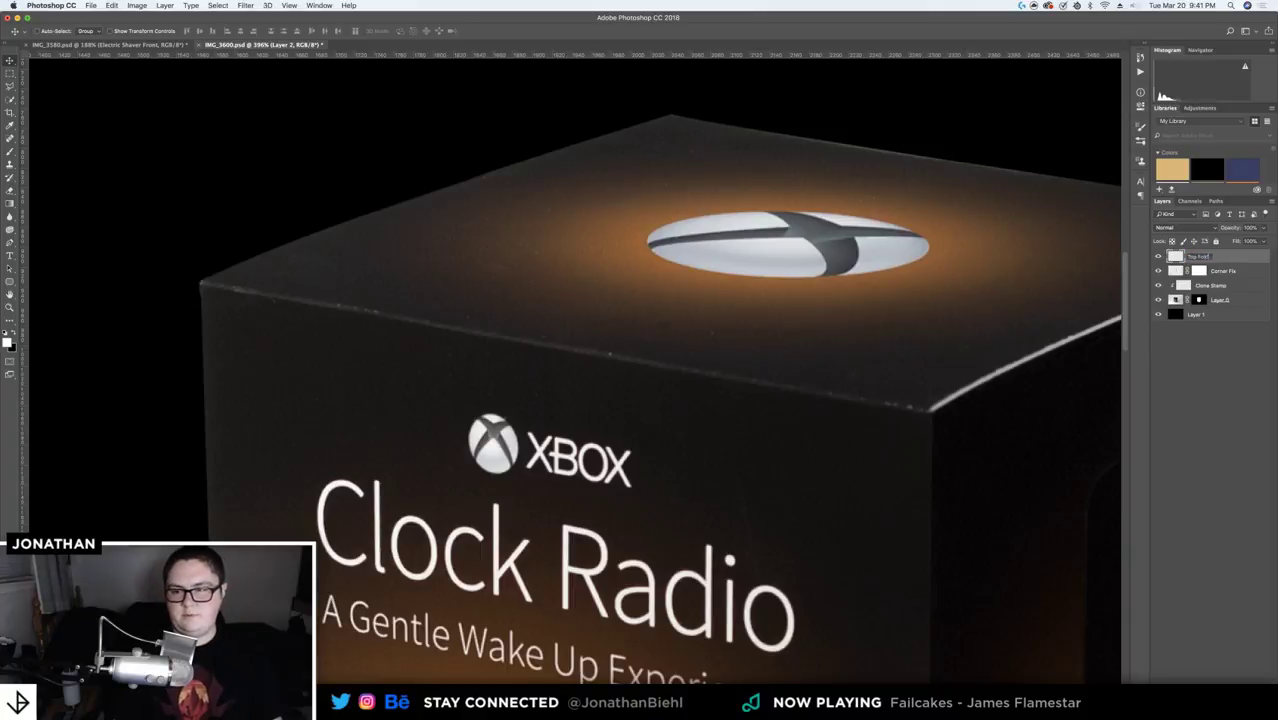
key("Return")
key("z")
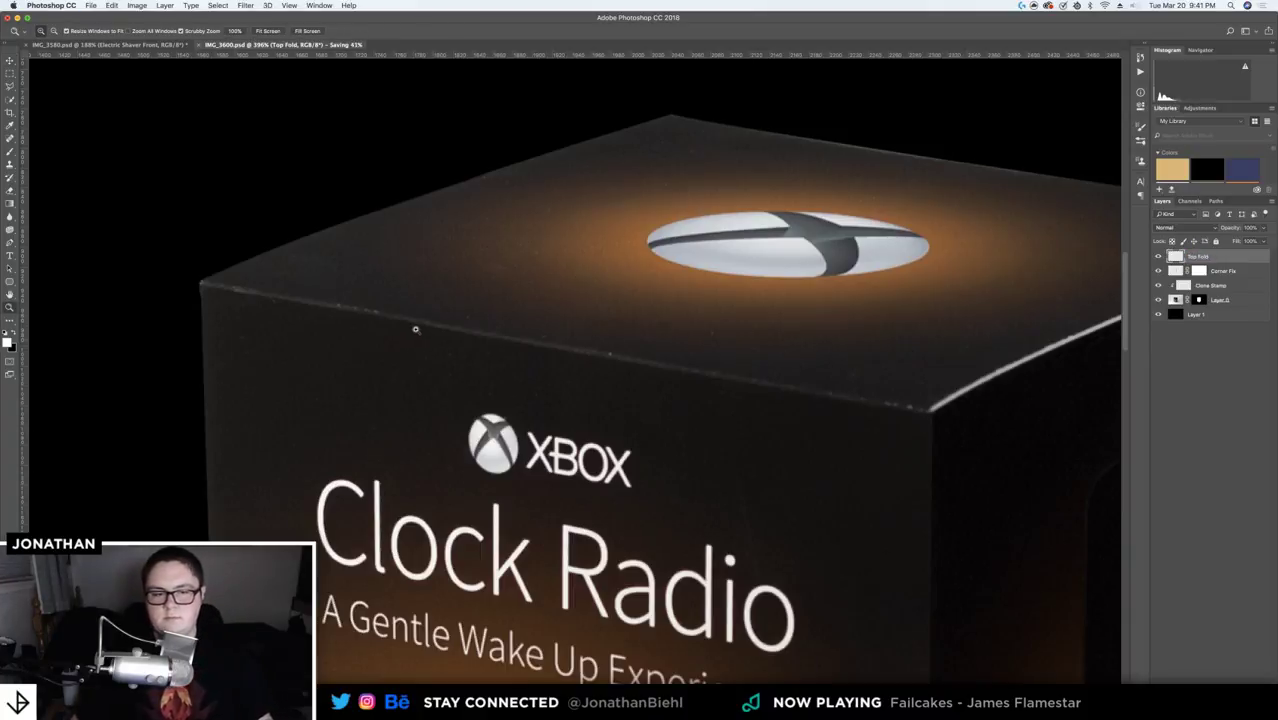
- Select a narrow strip along the full fold between the box's top and front faces with the Polygonal Lasso
left_click_drag(334, 311, 558, 296)
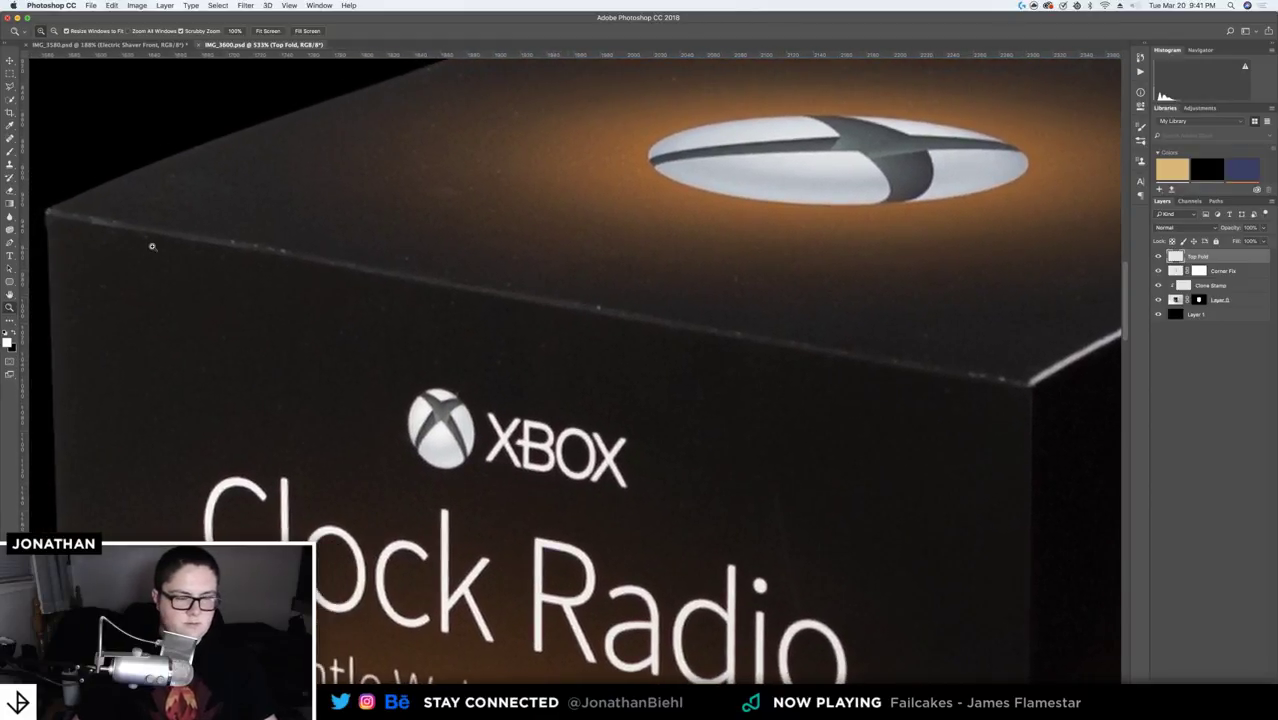
key("l")
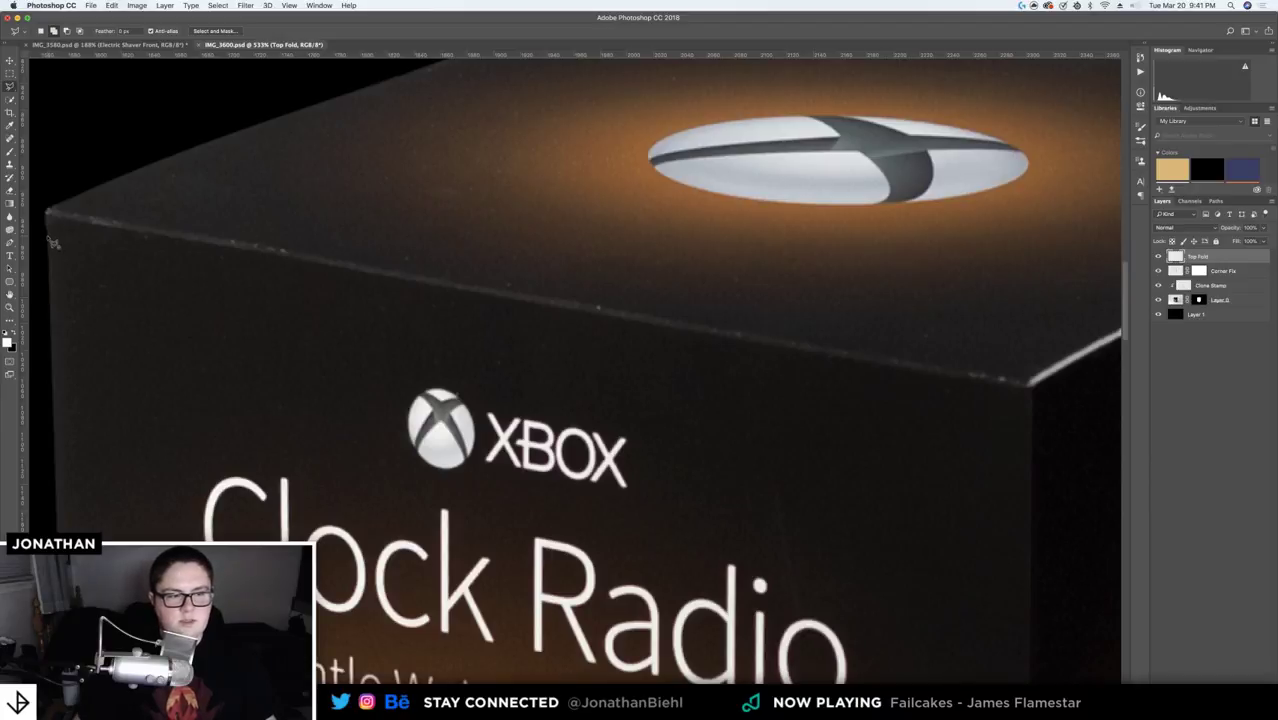
left_click(48, 237)
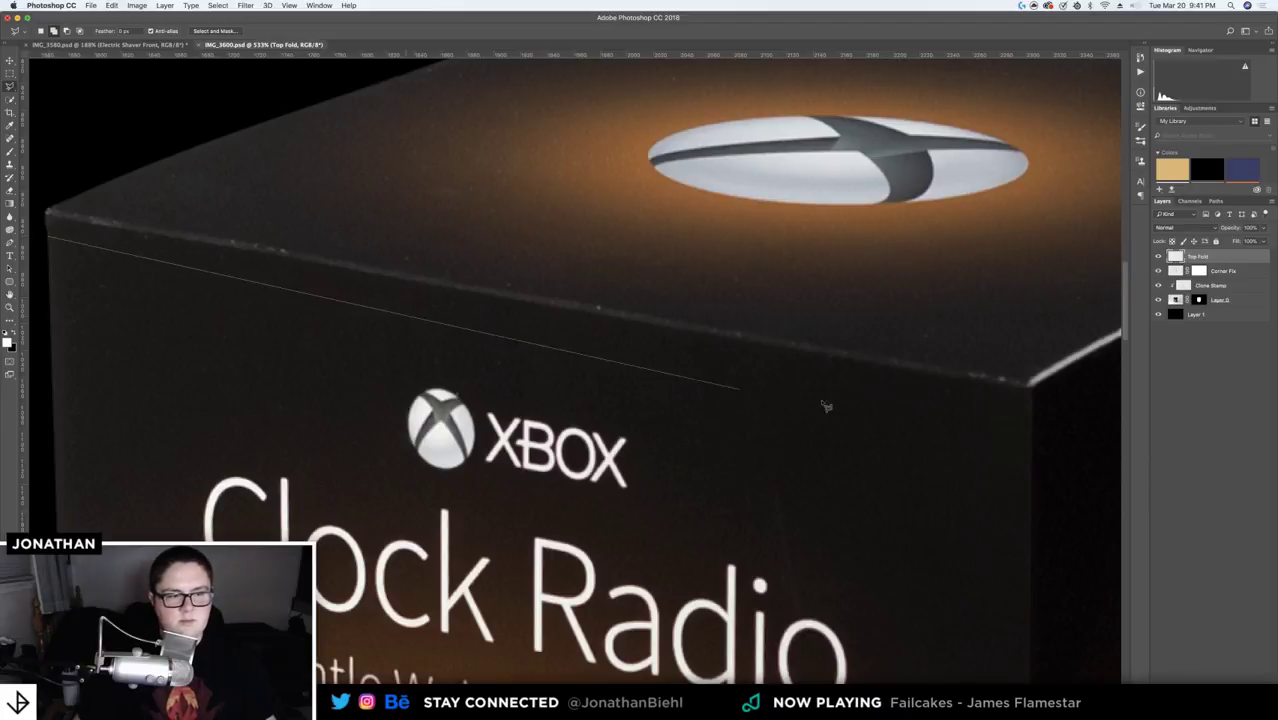
left_click(1032, 411)
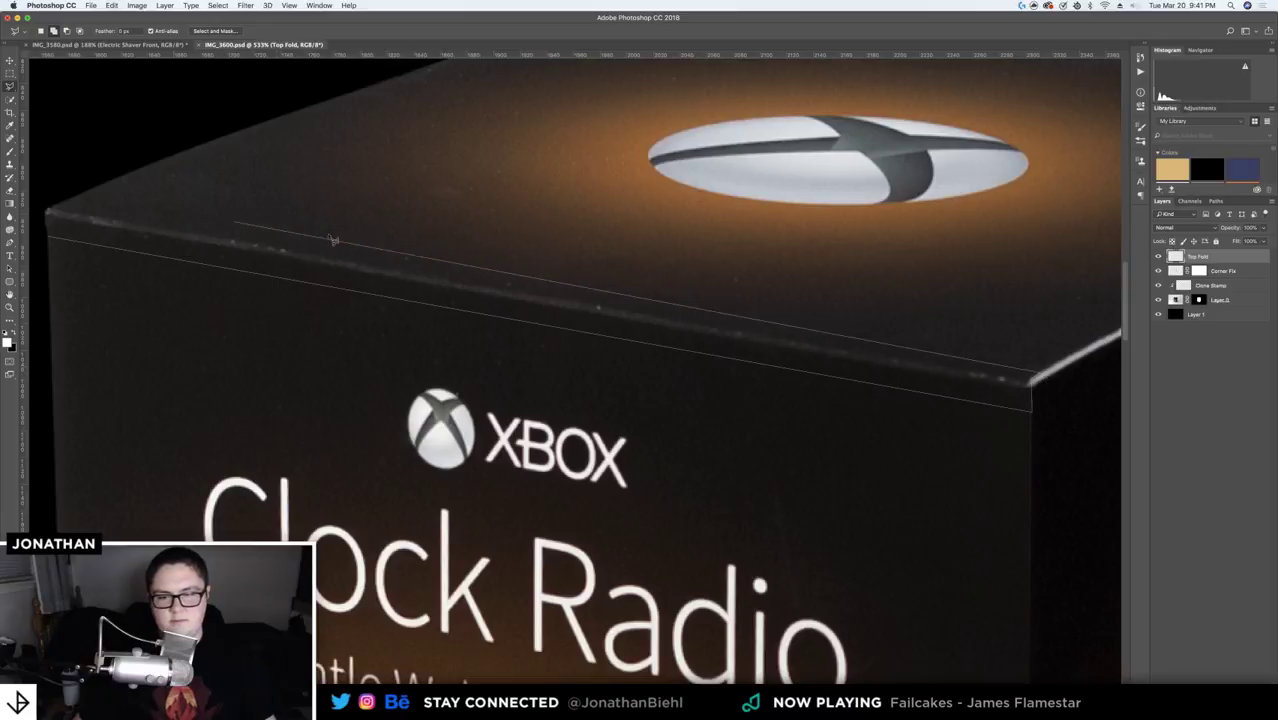
left_click(1052, 363)
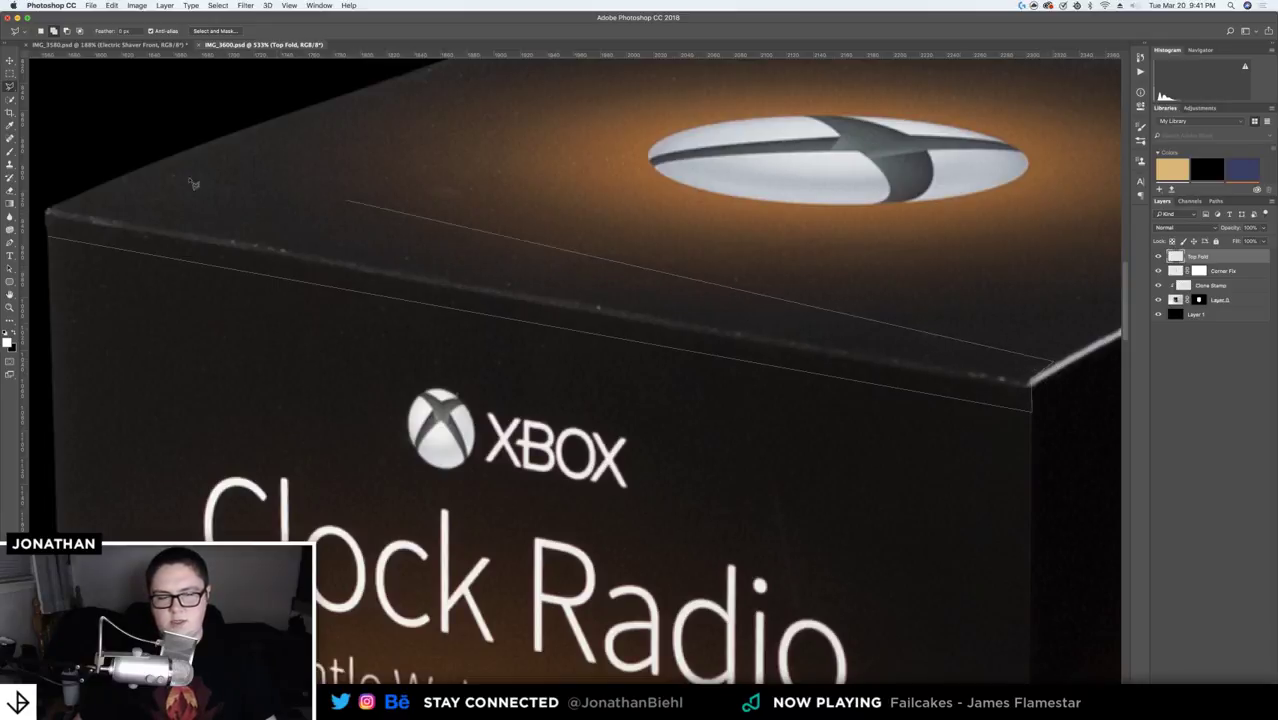
left_click(85, 197)
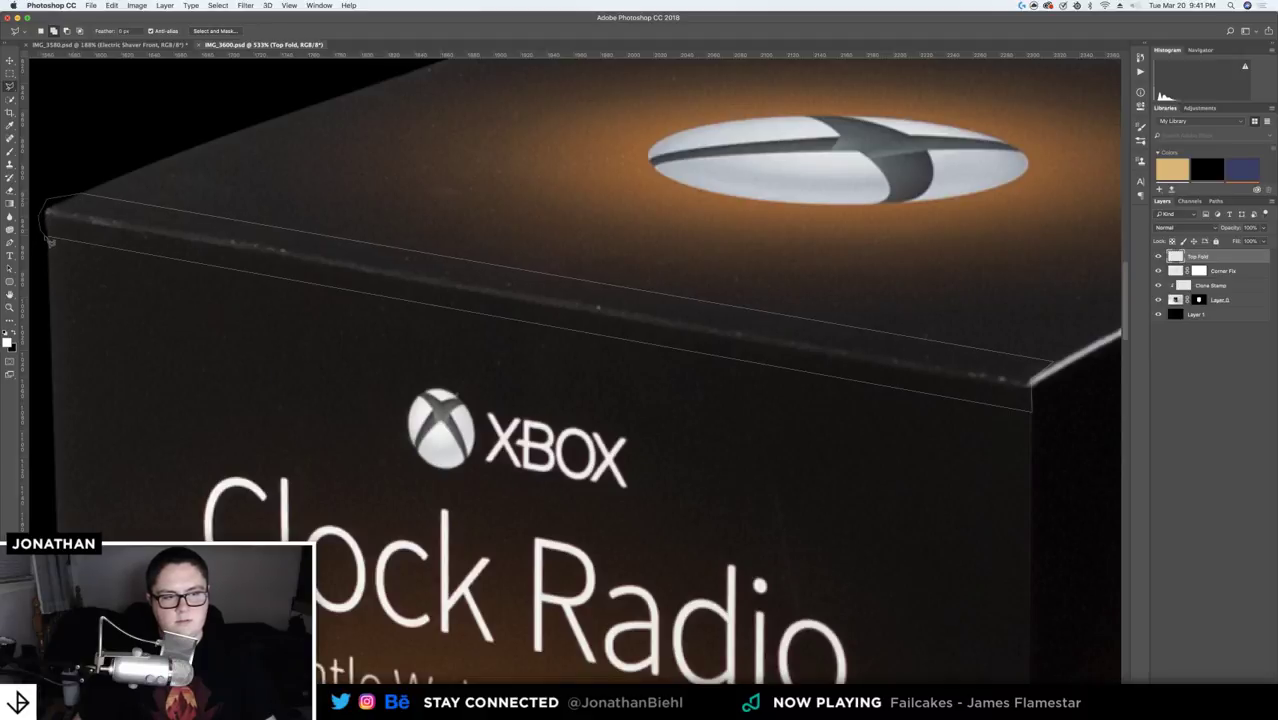
left_click(50, 242)
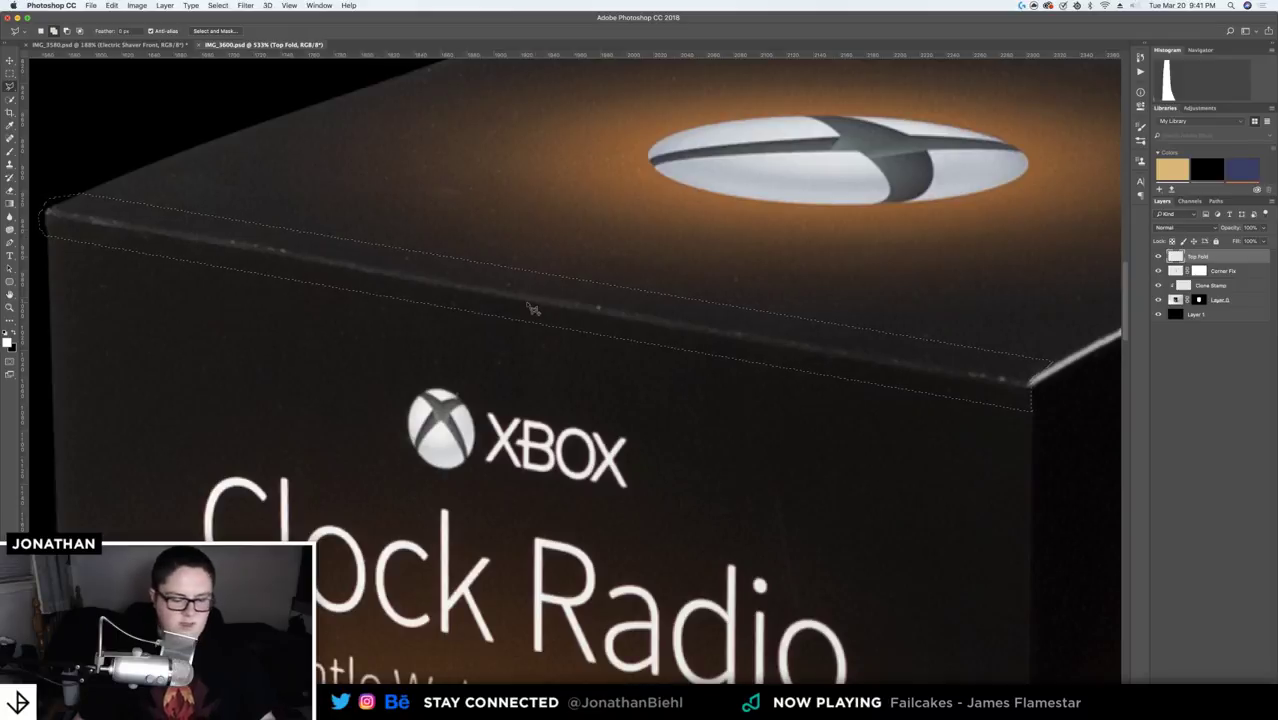
- Paint over the worn fold with dark colour sampled from the adjoining box surface, lowering the brush opacity to 42%, and deselect
key("u")
key("i")
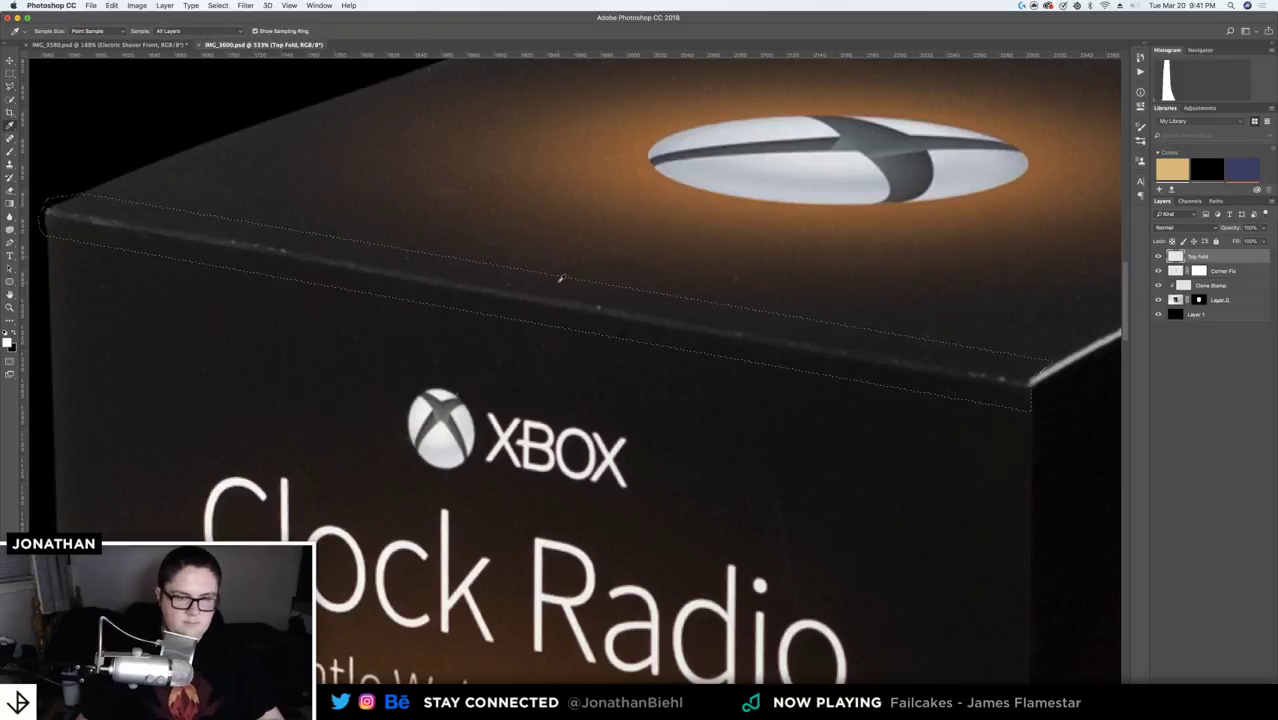
left_click(563, 276)
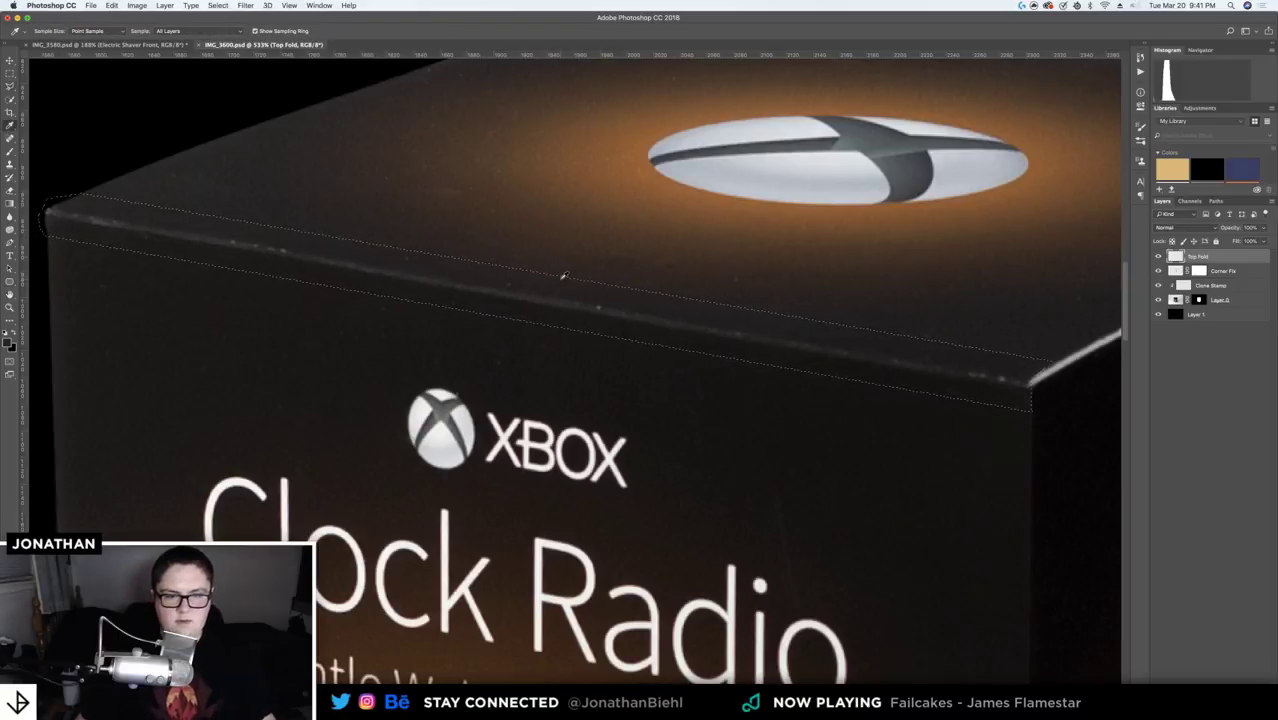
key("c")
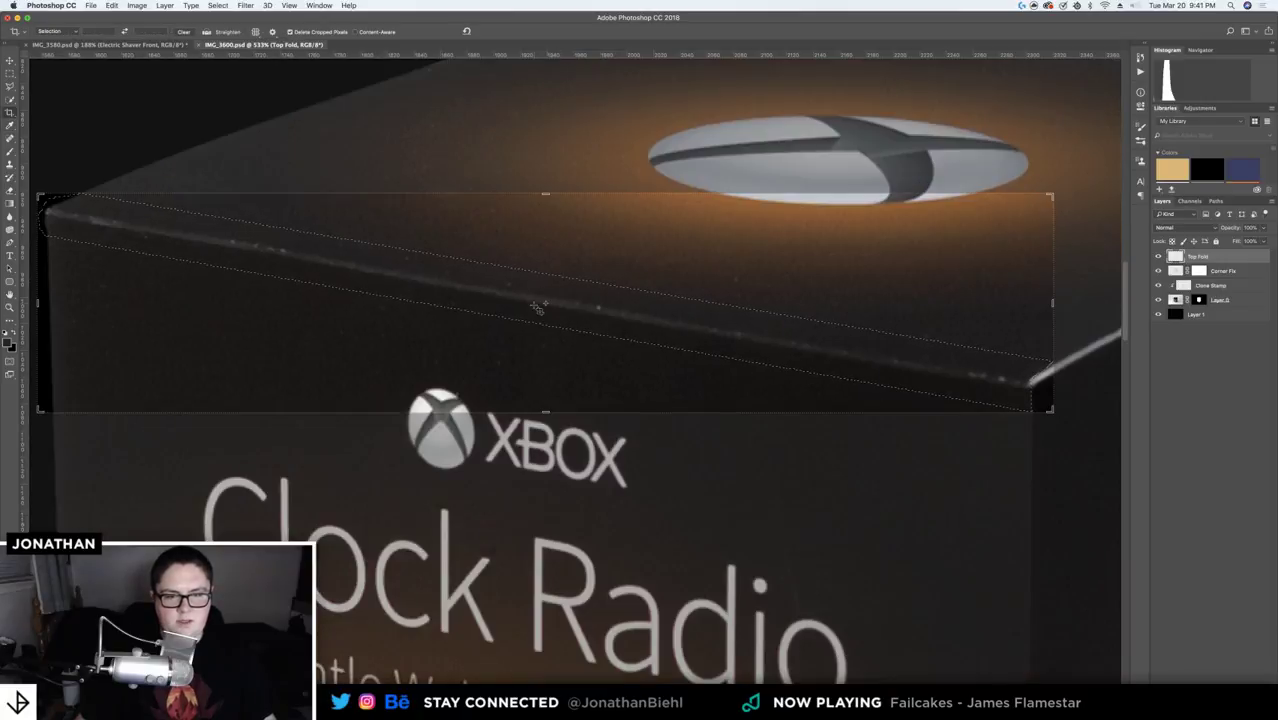
key("Escape")
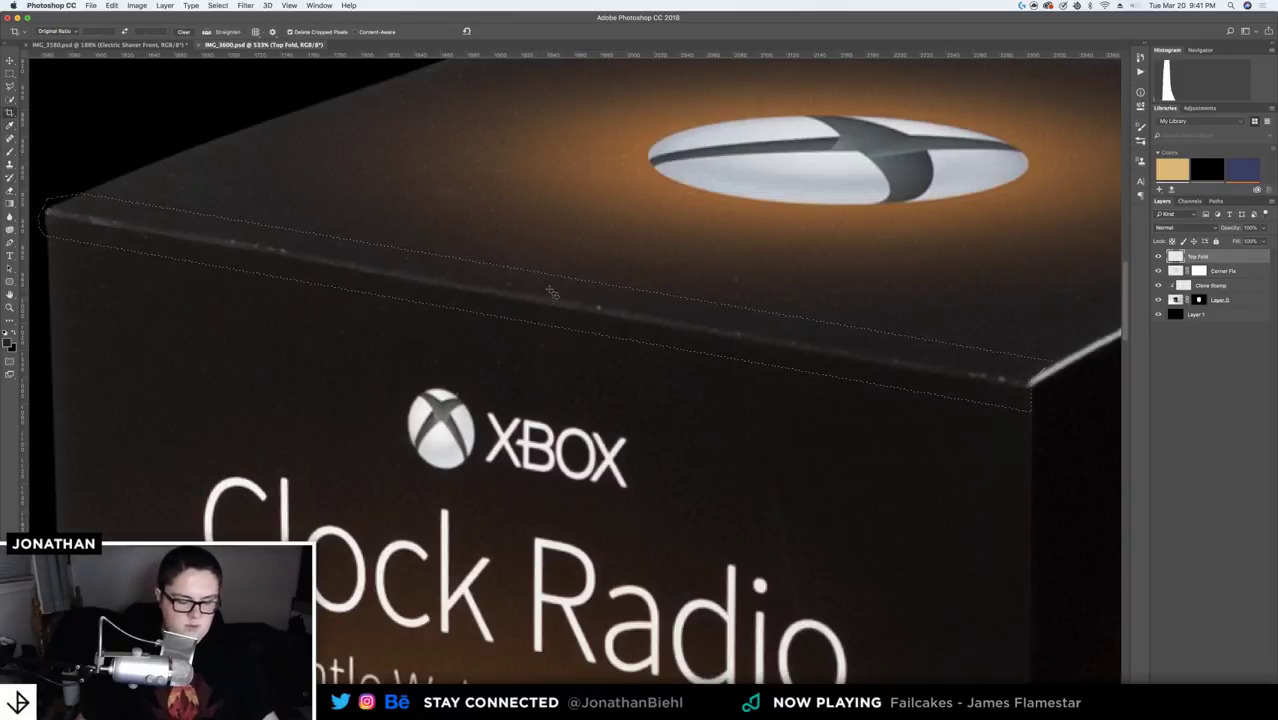
key("i")
left_click(560, 277)
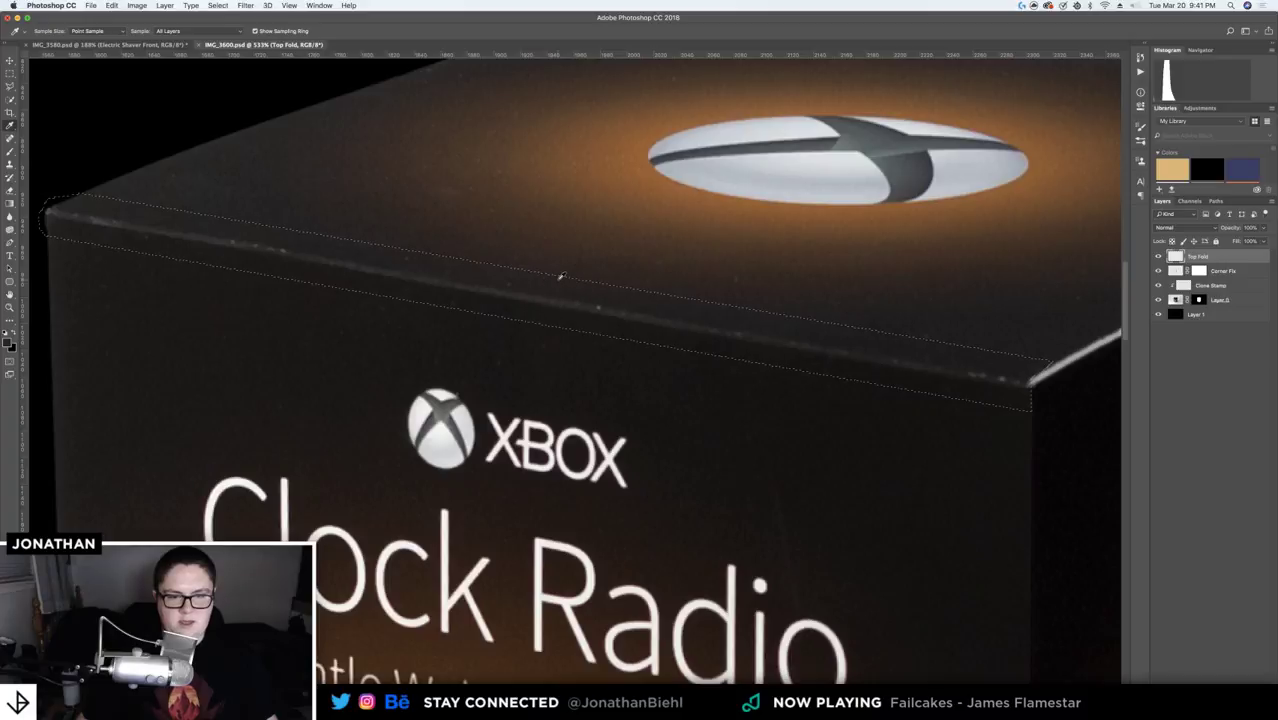
left_click(560, 277)
left_click(560, 277)
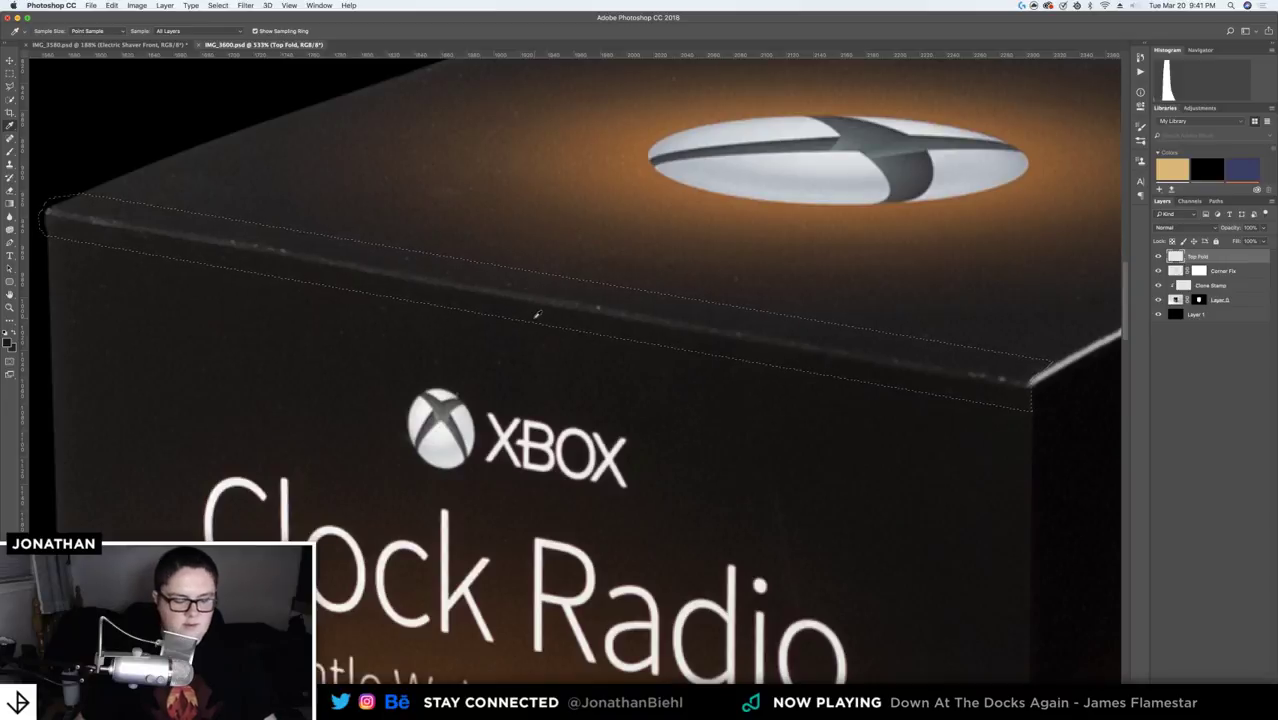
key("b")
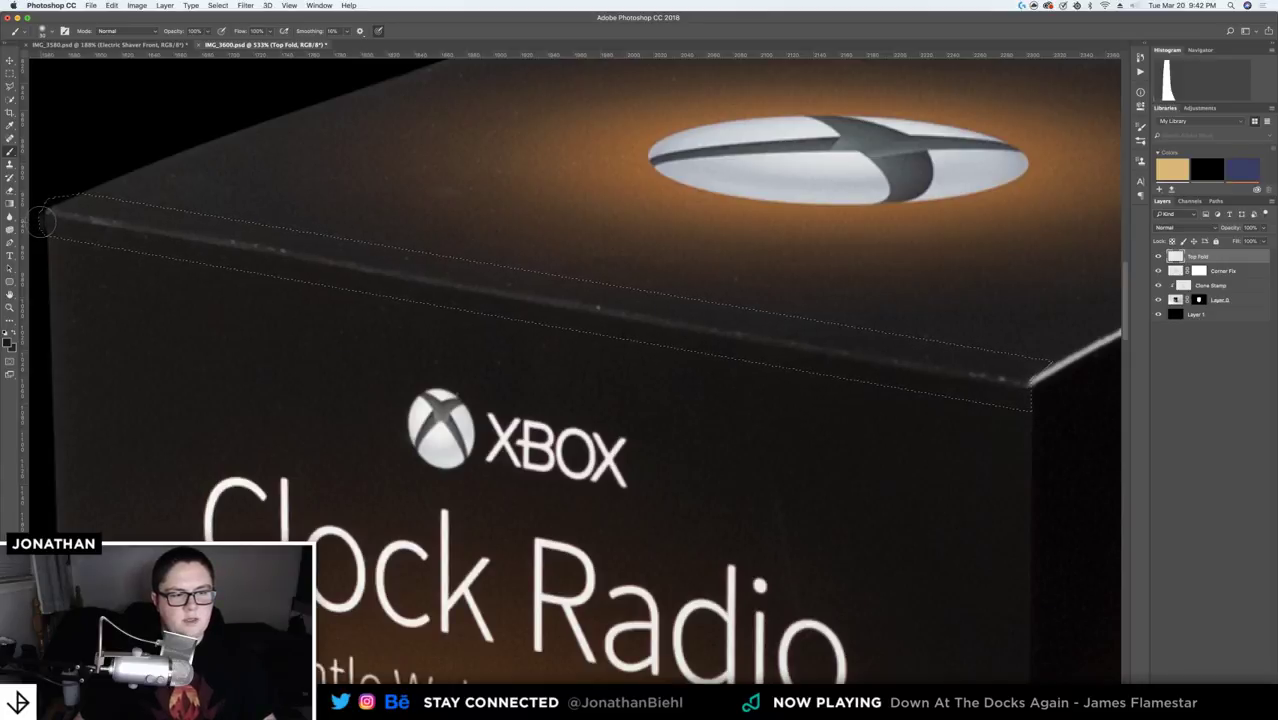
left_click(1040, 402, "shift")
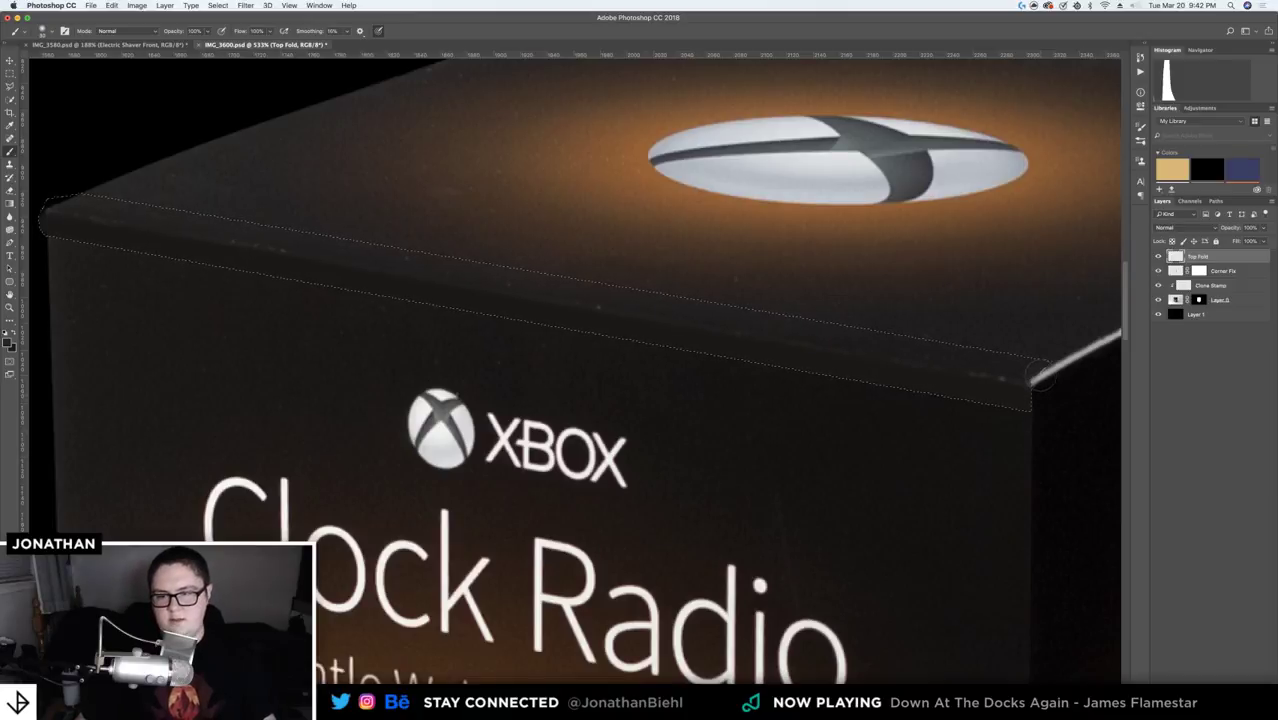
left_click(47, 206, "shift")
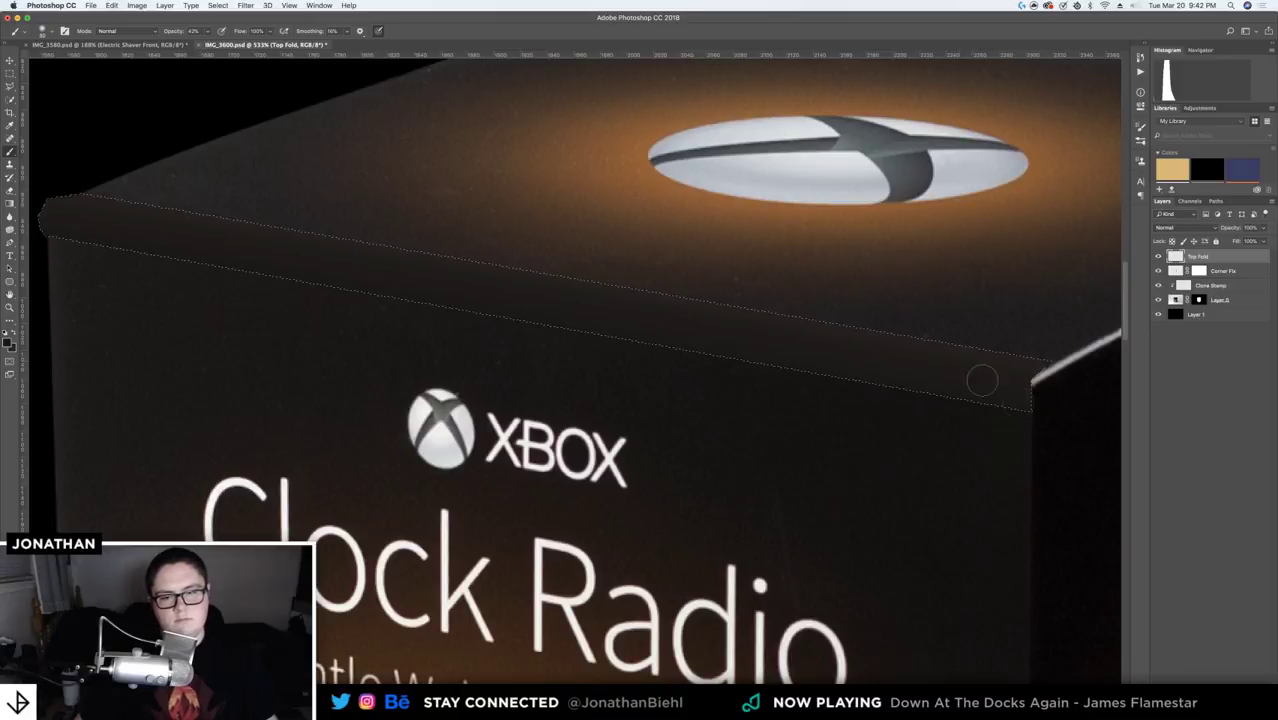
key("super+d")
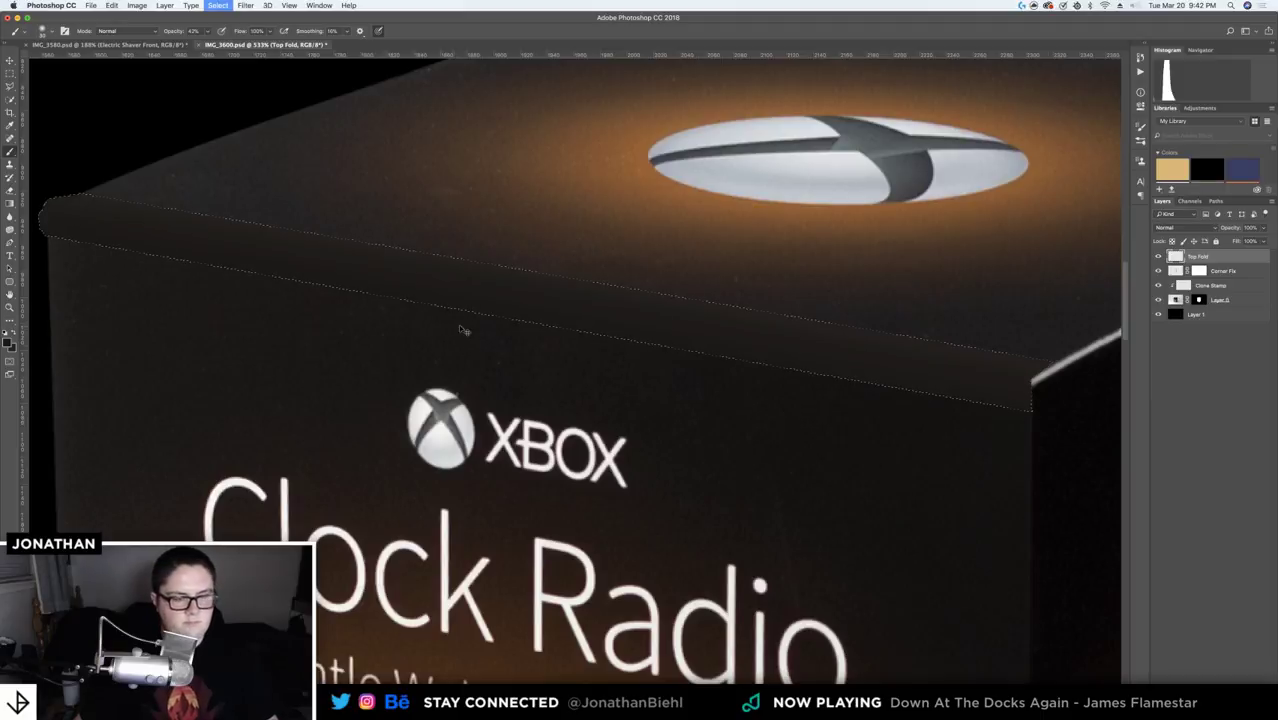
- Apply the Add Noise filter to the Top Fold layer and check how the painted strip blends with the box
key("z")
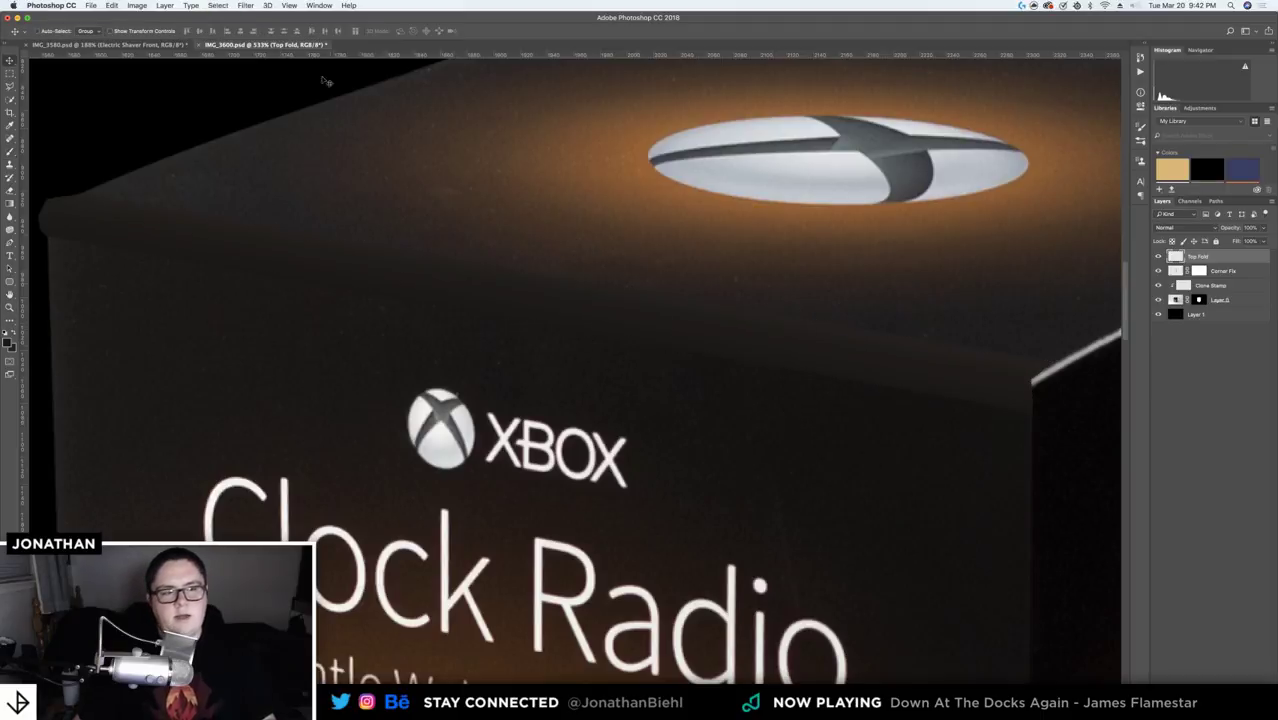
left_click(245, 5)
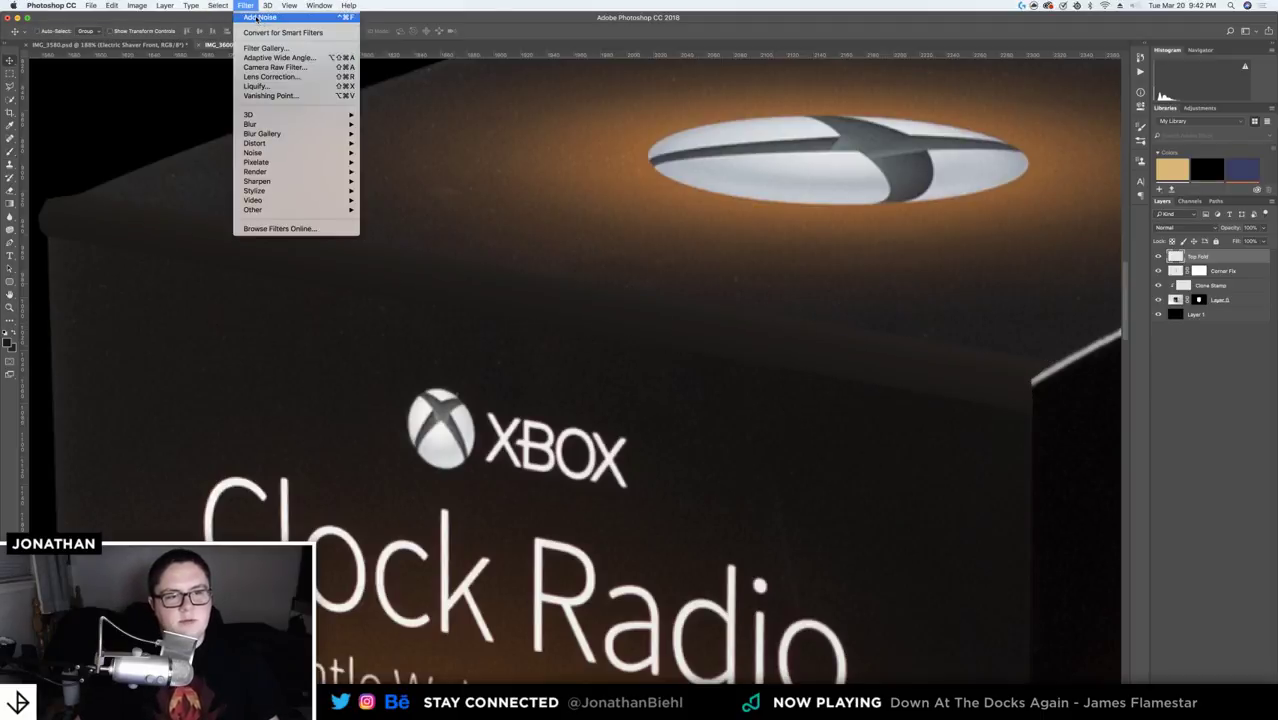
left_click(257, 18)
key("z")
left_click(690, 306, "alt")
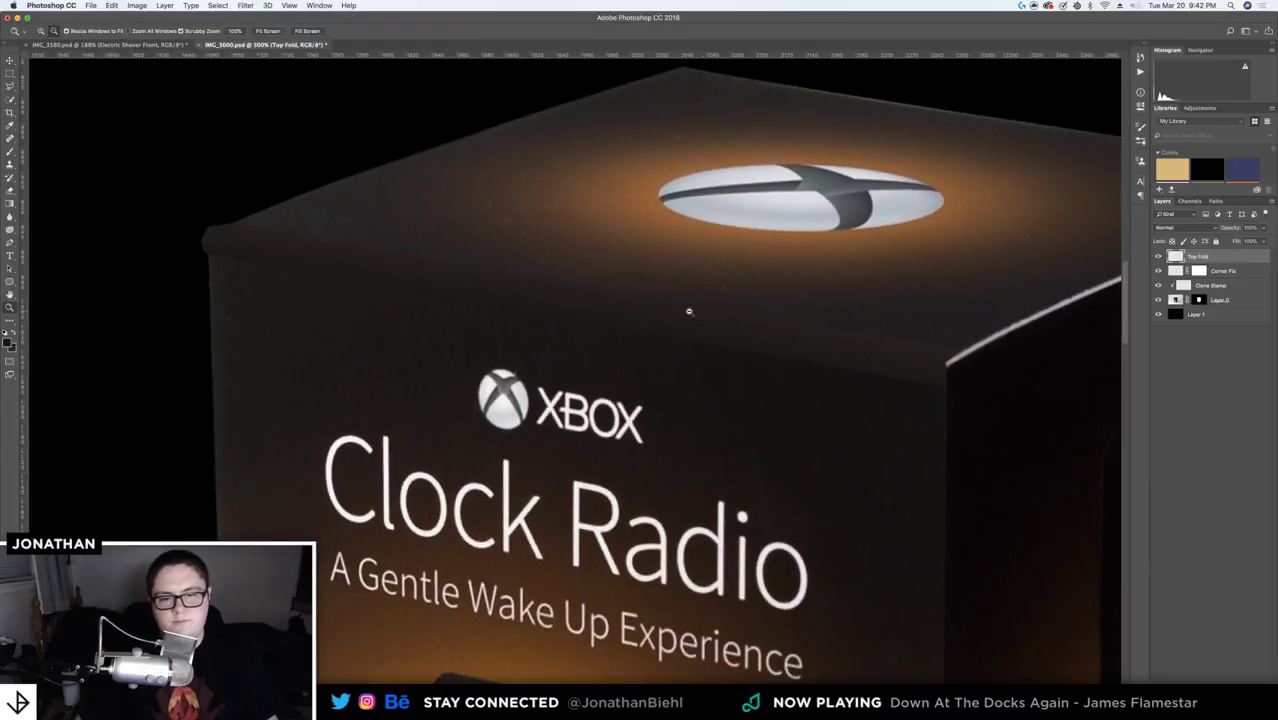
scroll(955, 366, "up", 3)
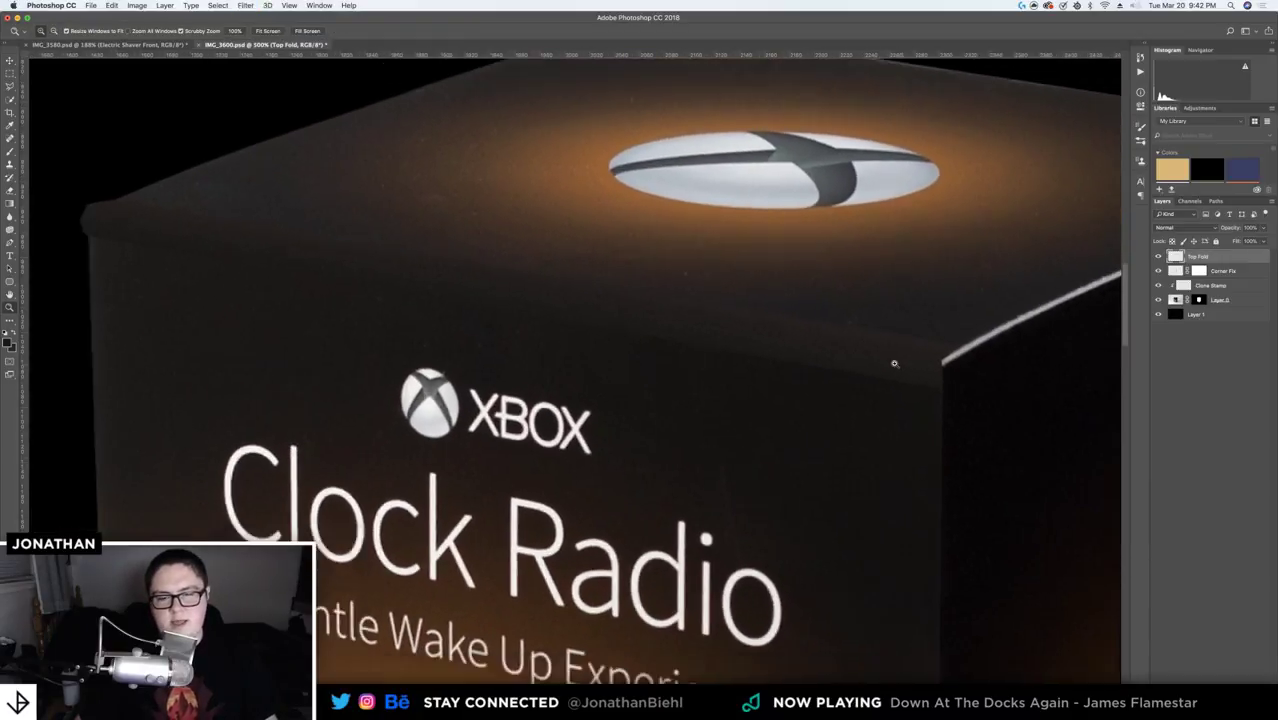
scroll(898, 363, "up", 3)
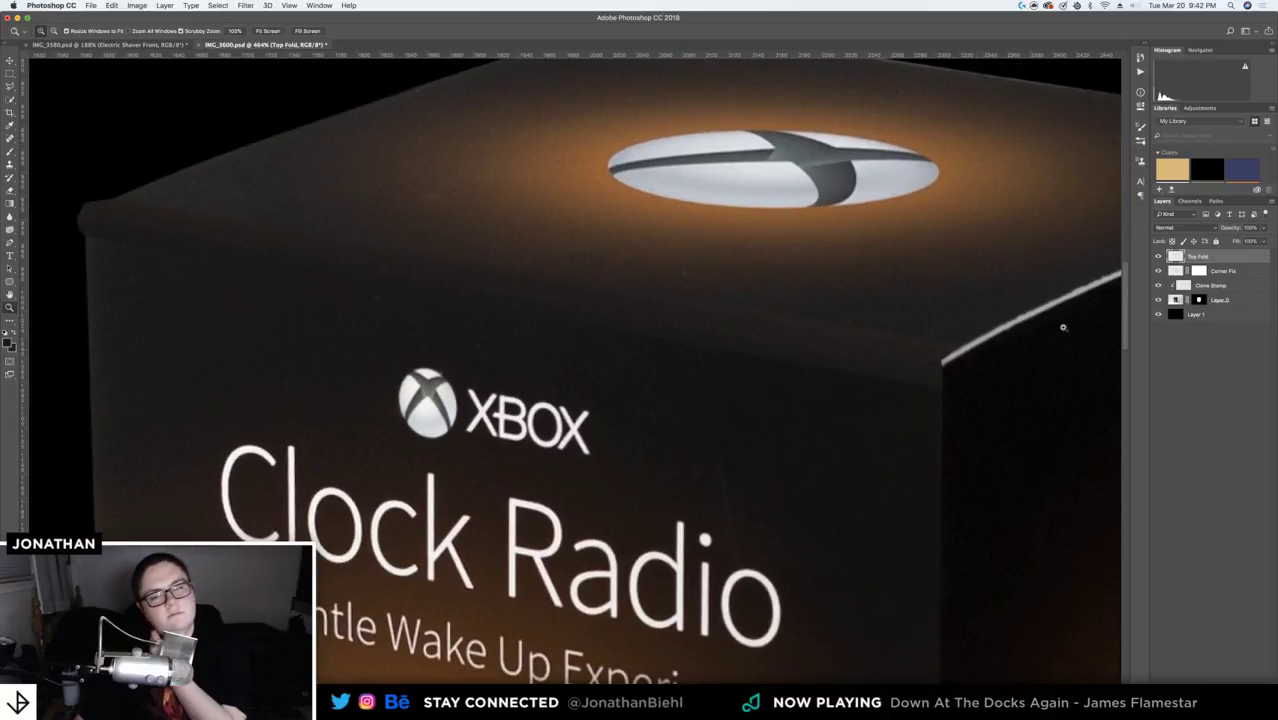
- Load the Top Fold layer's pixels as a selection and try brushing sampled colour along the strip near the front corner
left_click(1178, 256, "super")
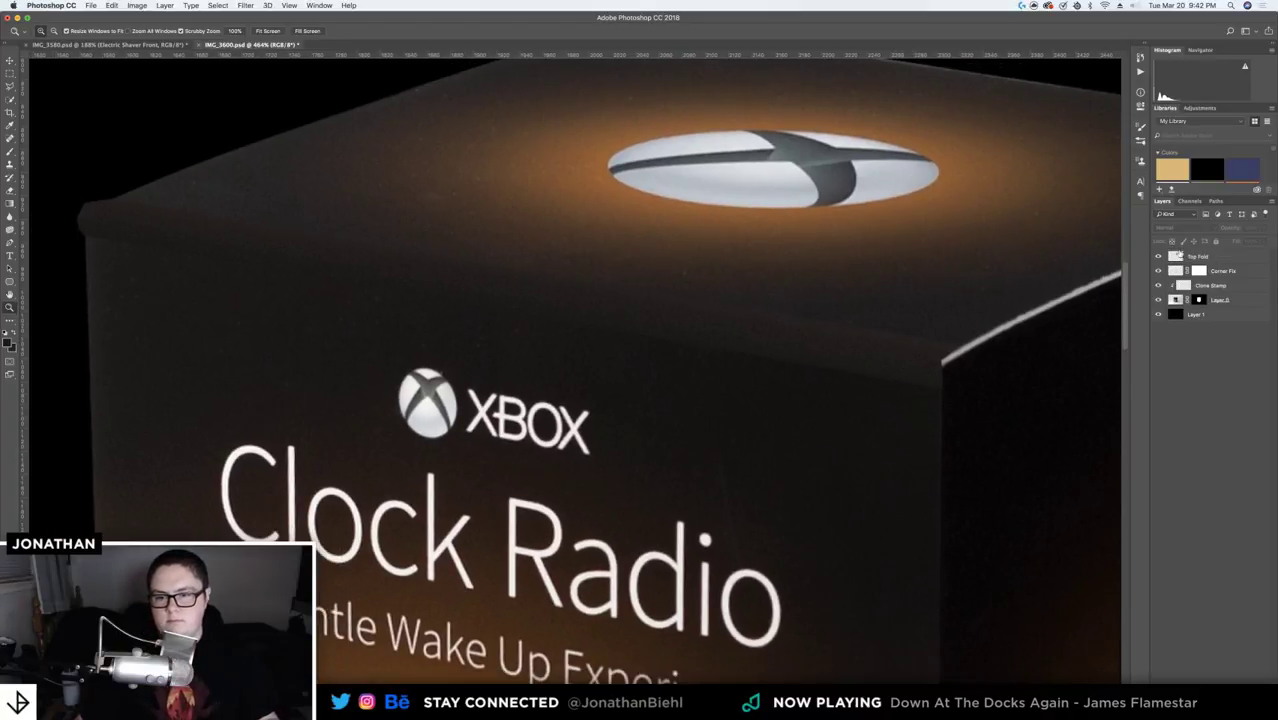
double_click(1178, 257)
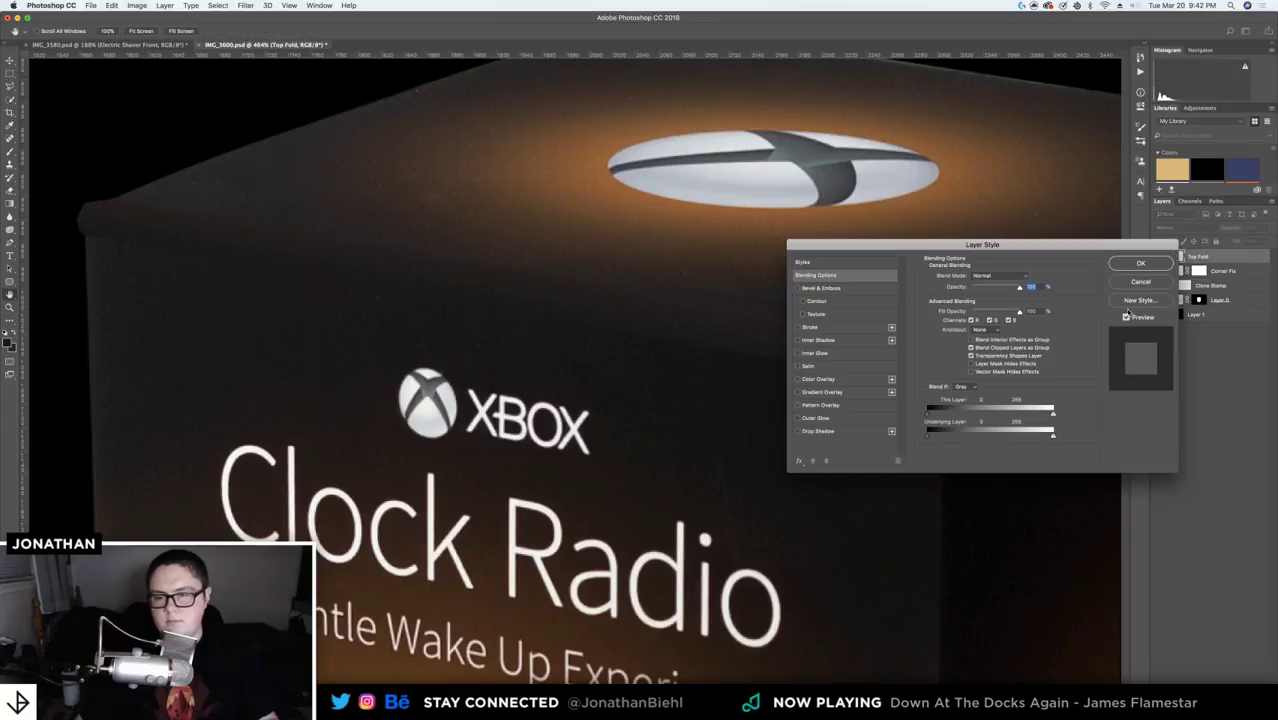
left_click(1141, 282)
left_click(1175, 257, "super")
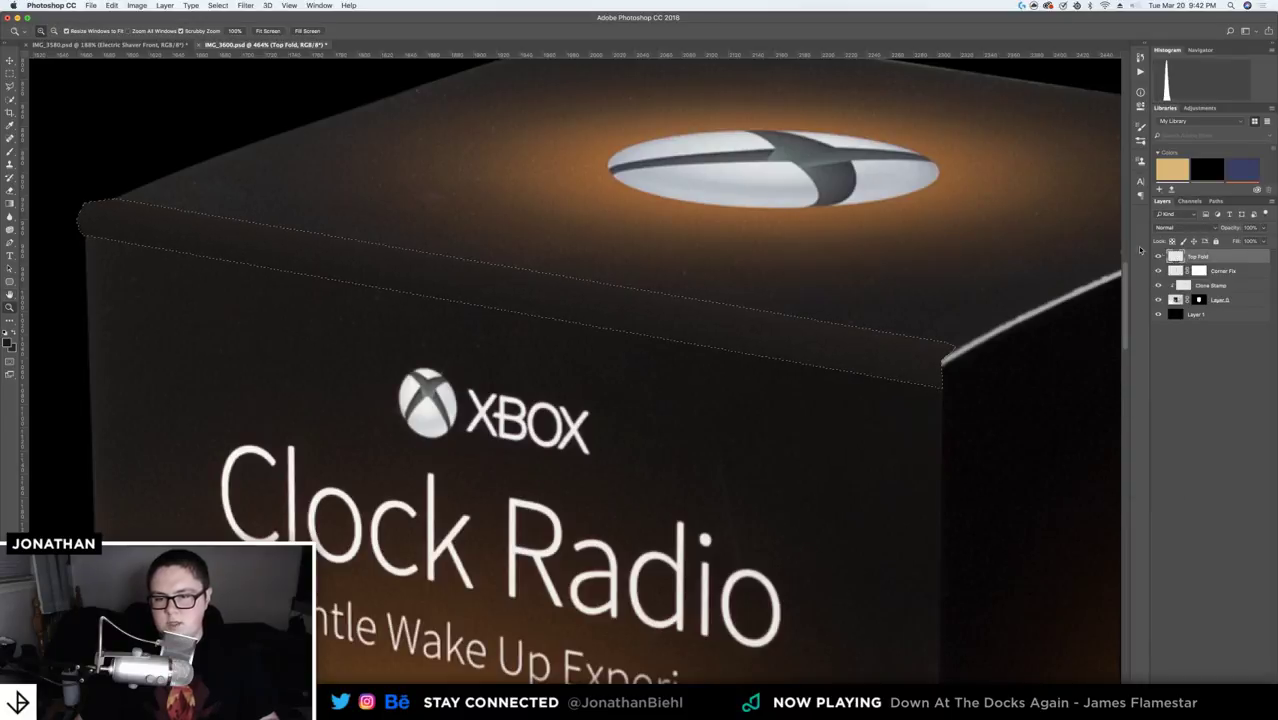
key("i")
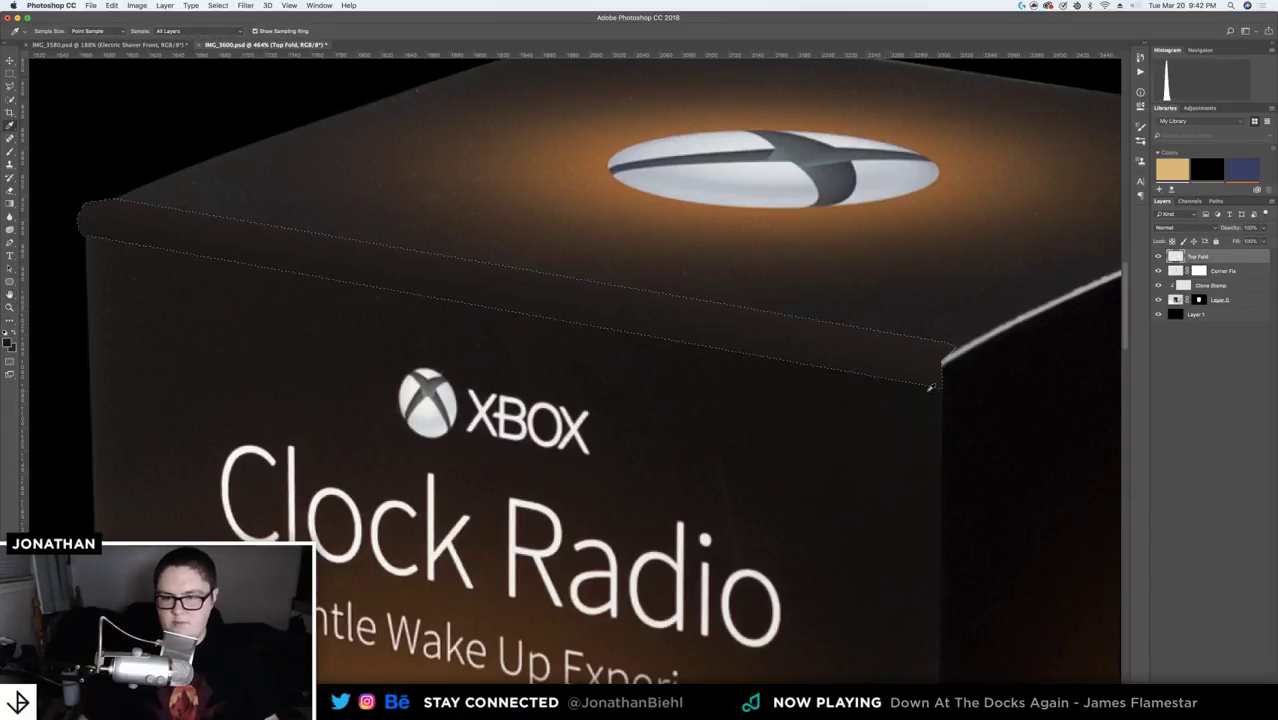
key("b")
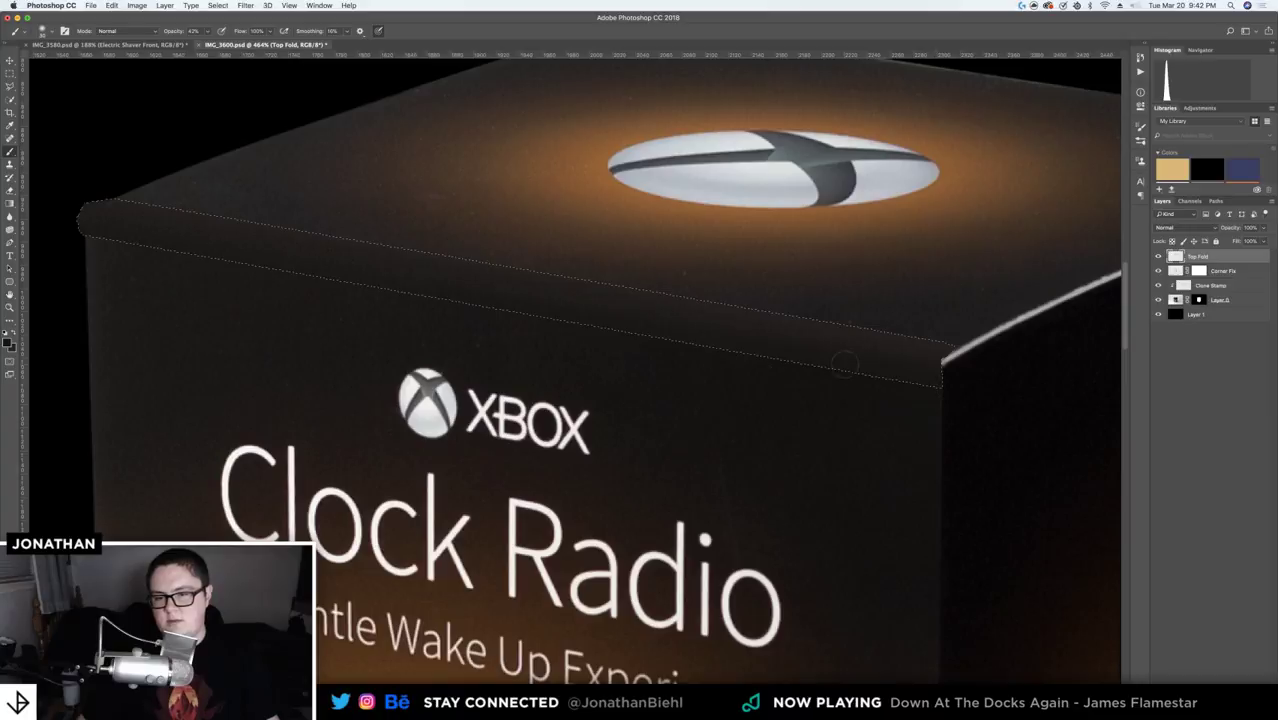
- Undo the latest brush strokes on the fold strip along with its reloaded selection
key("super+z")
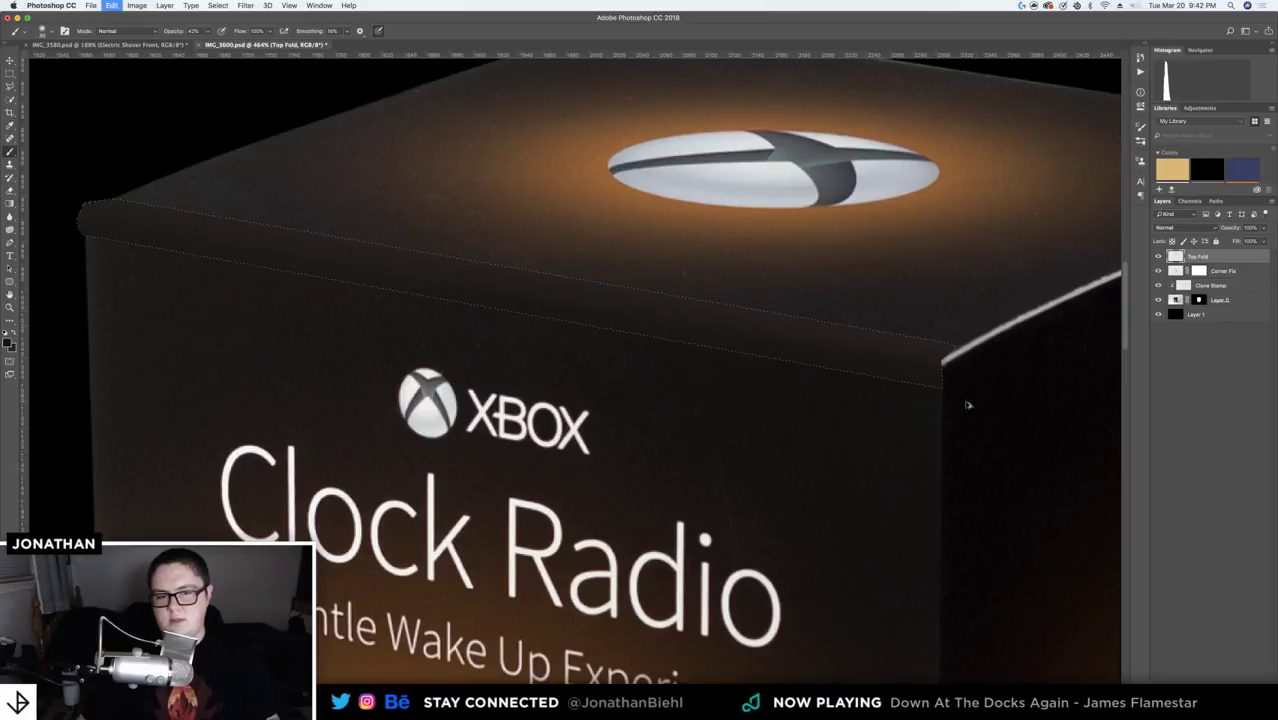
key("super+z")
key("super+z")
key("super+z")
key("super+z")
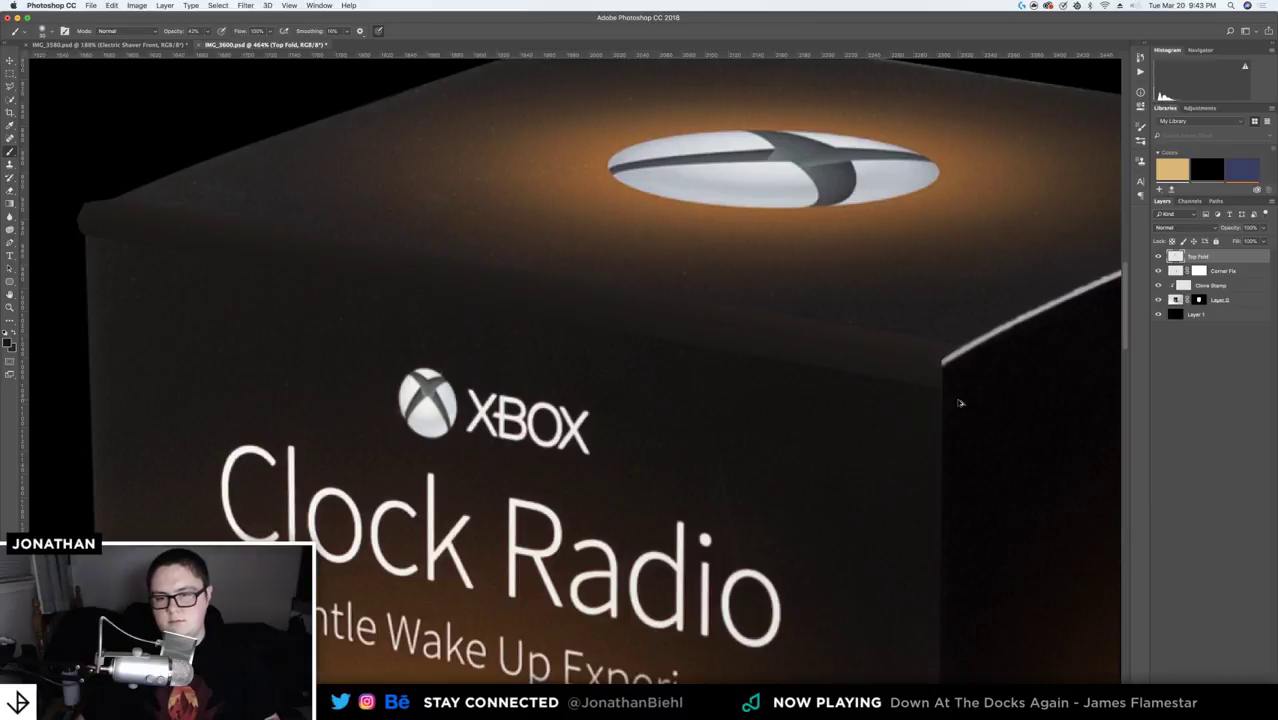
- Load the Top Fold layer's pixels as a selection and brush sampled box colours along the strip towards the front corner
left_click(1175, 258, "super")
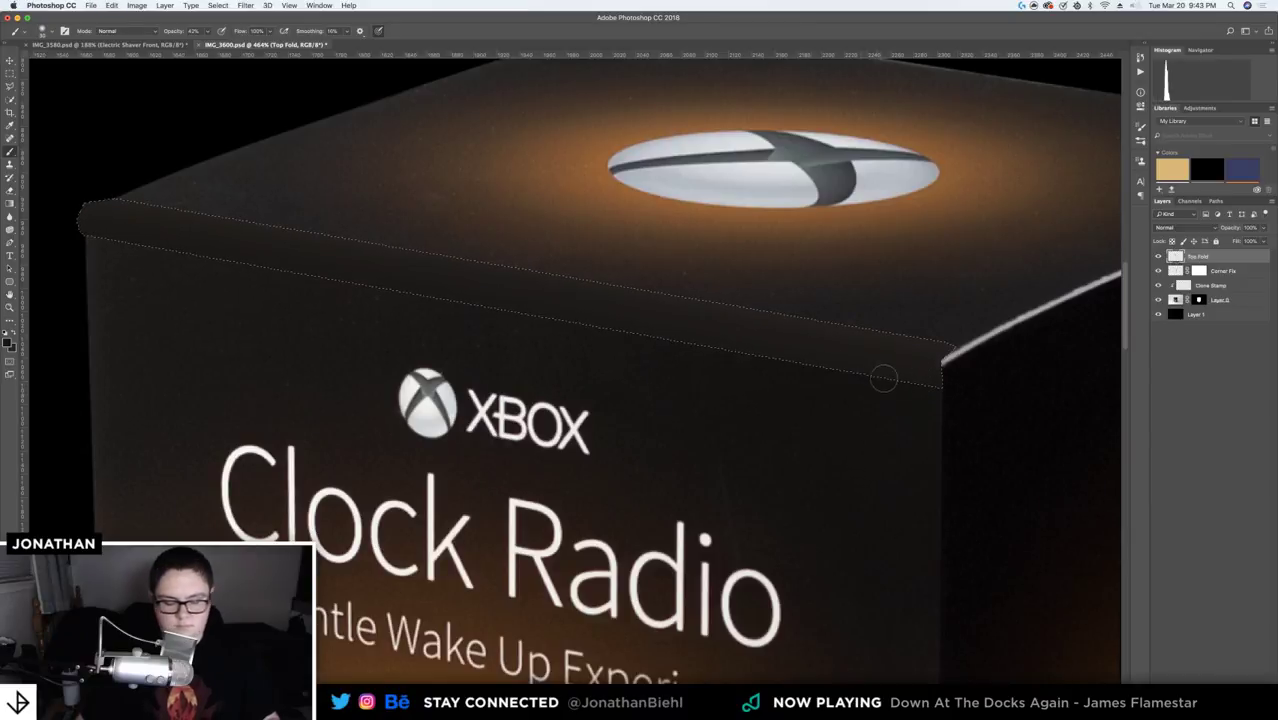
key("i")
key("b")
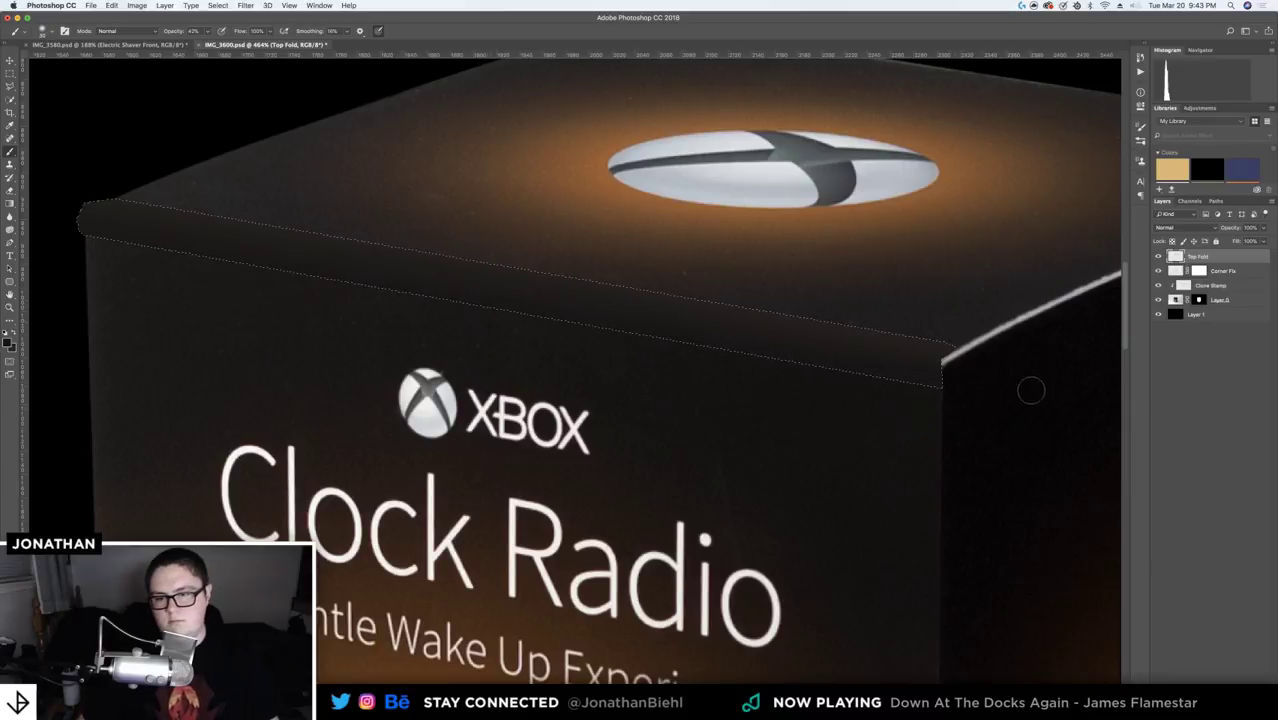
key("i")
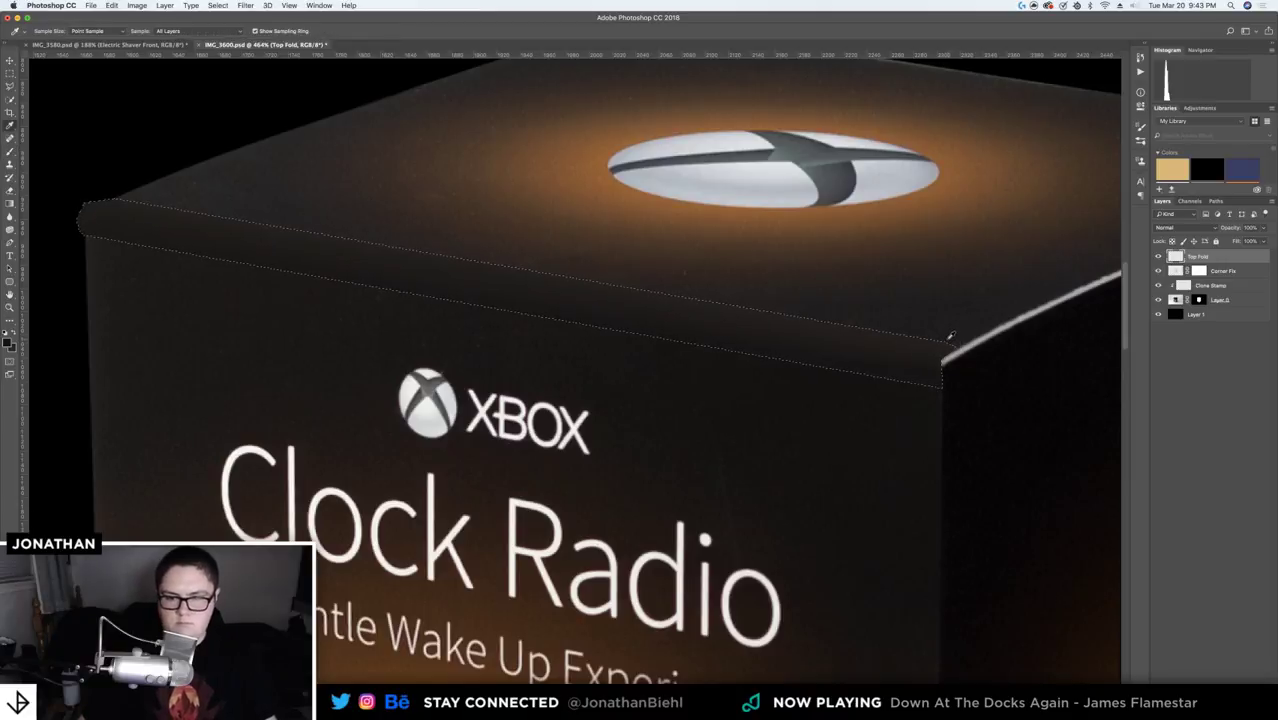
key("b")
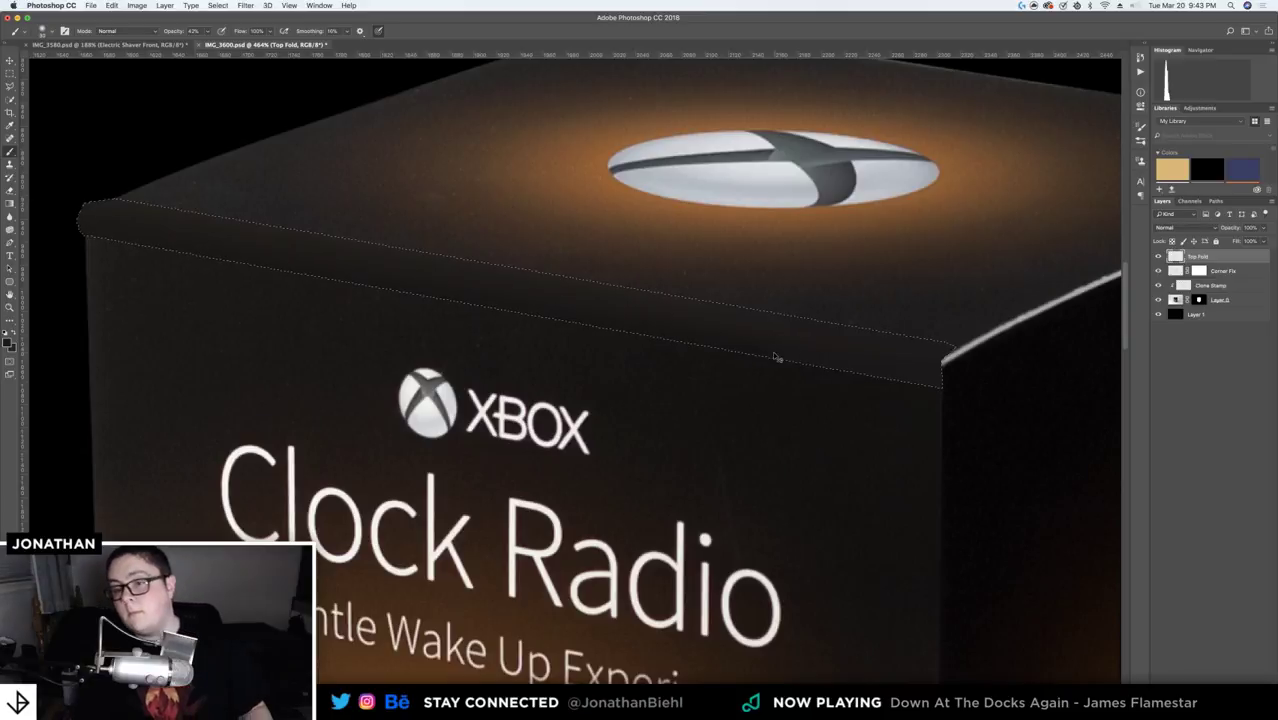
key("super+d")
key("super+z")
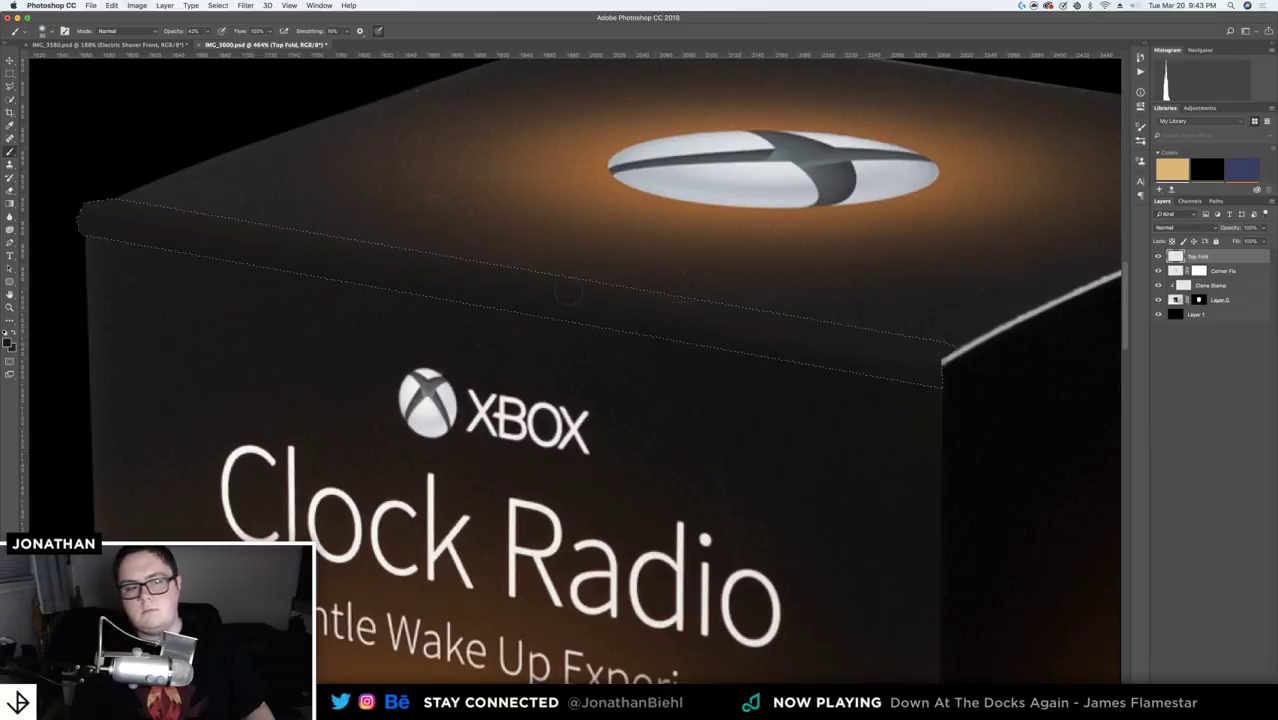
- Blend the strip from its outer corner to the front corner using colours sampled from the adjoining top and front faces
key("i")
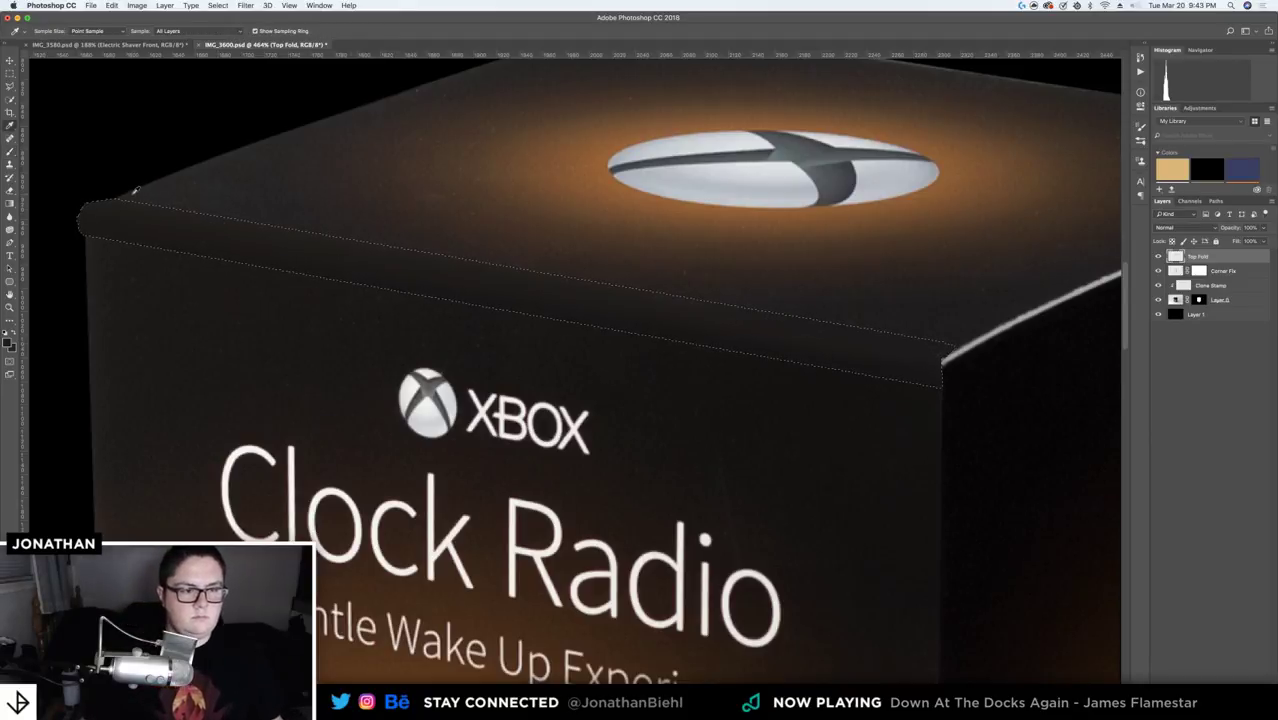
key("b")
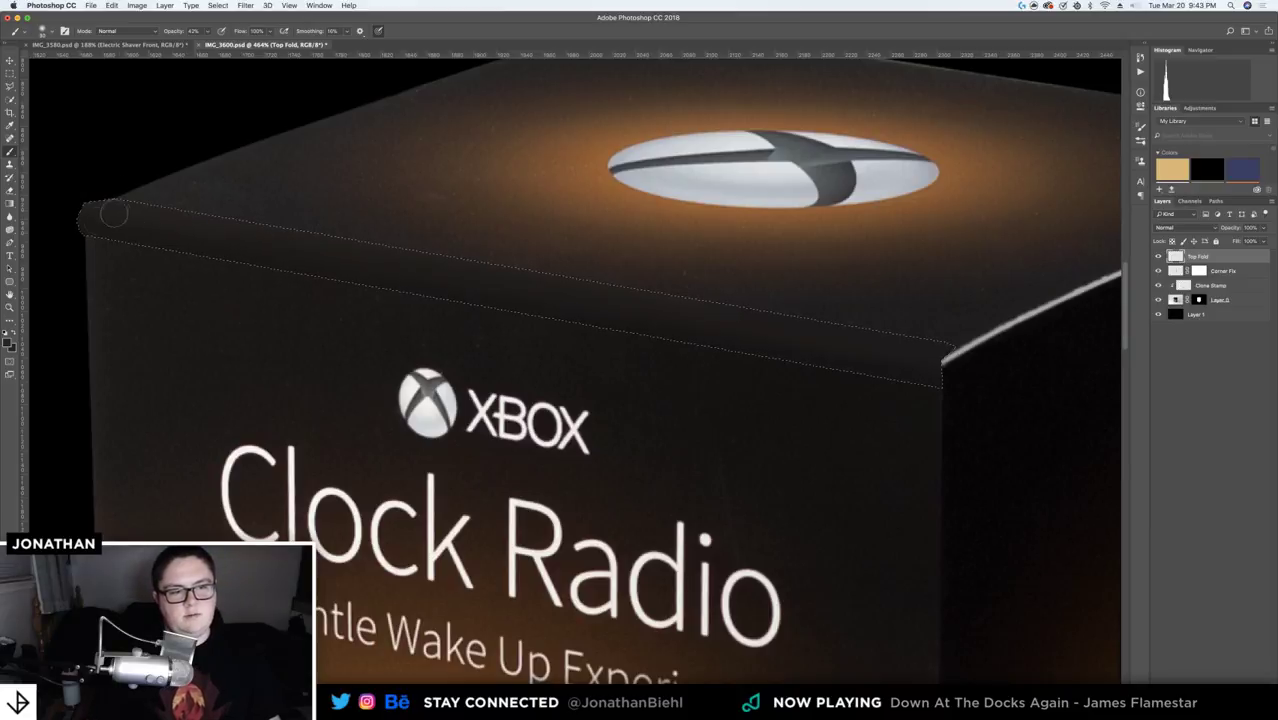
key("i")
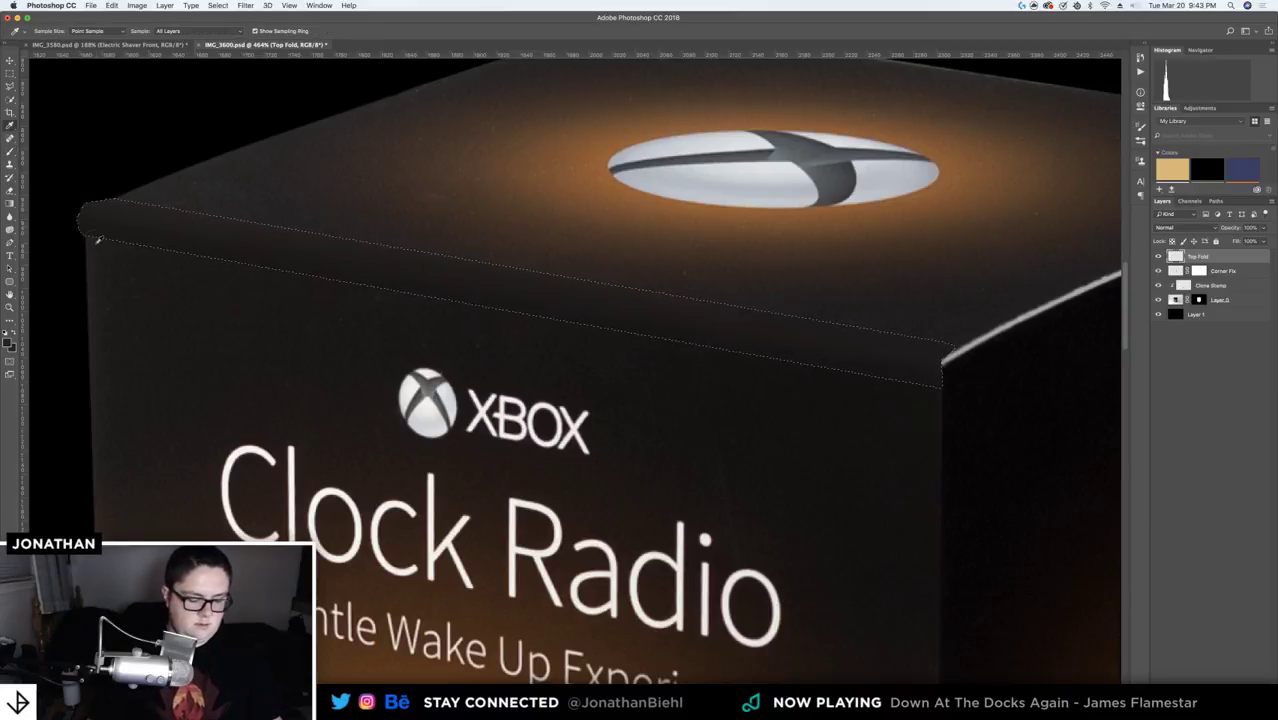
key("b")
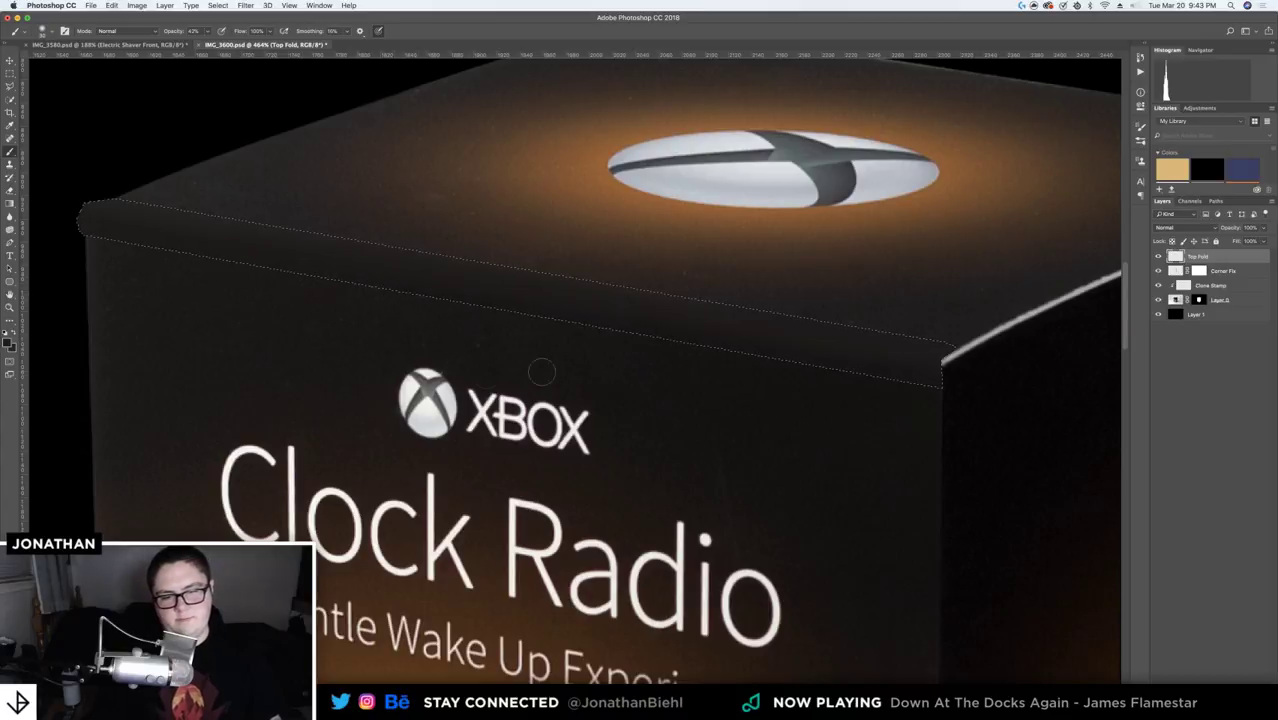
key("i")
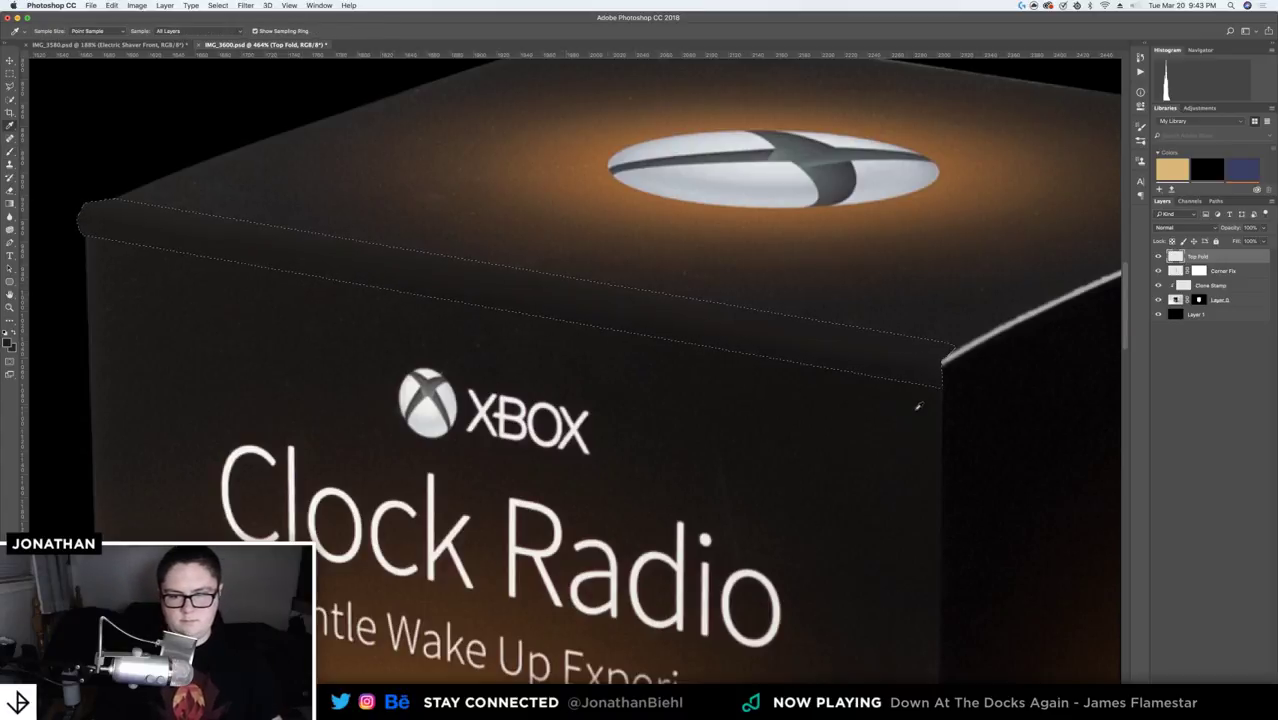
key("b")
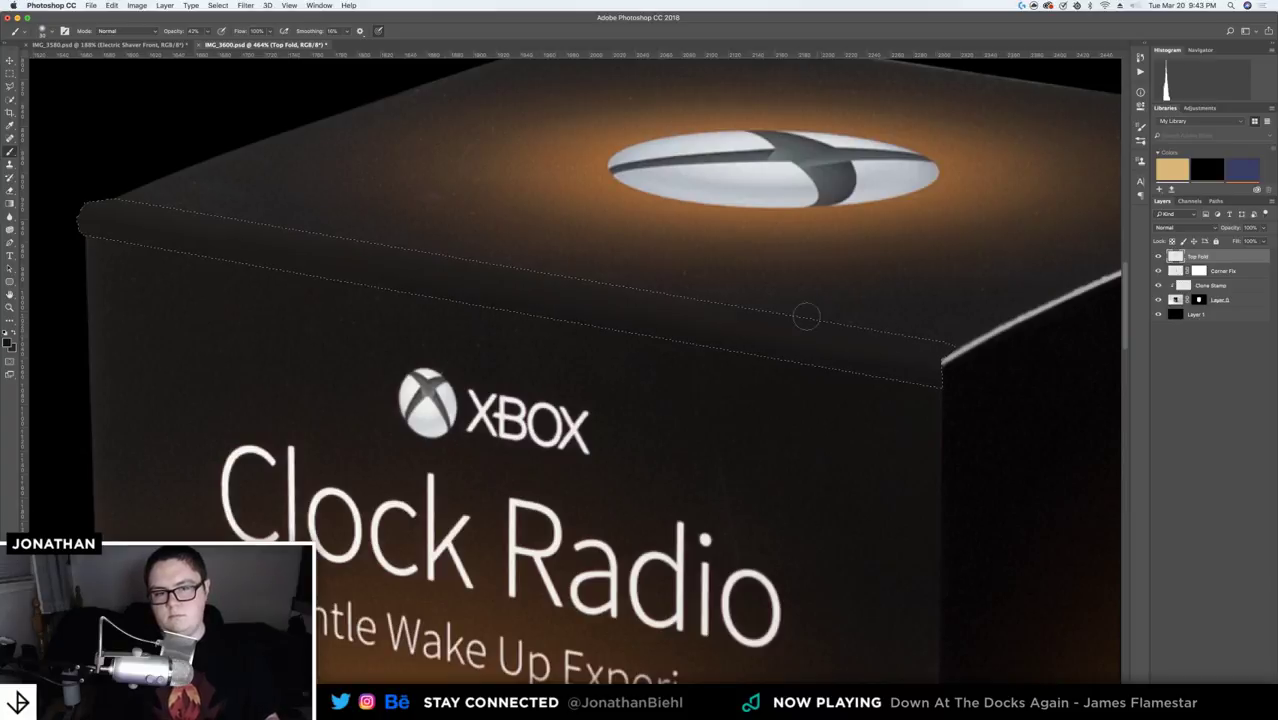
- Sample the top face's colour near the middle of the fold, blend it along the strip with a larger brush, and deselect
key("i")
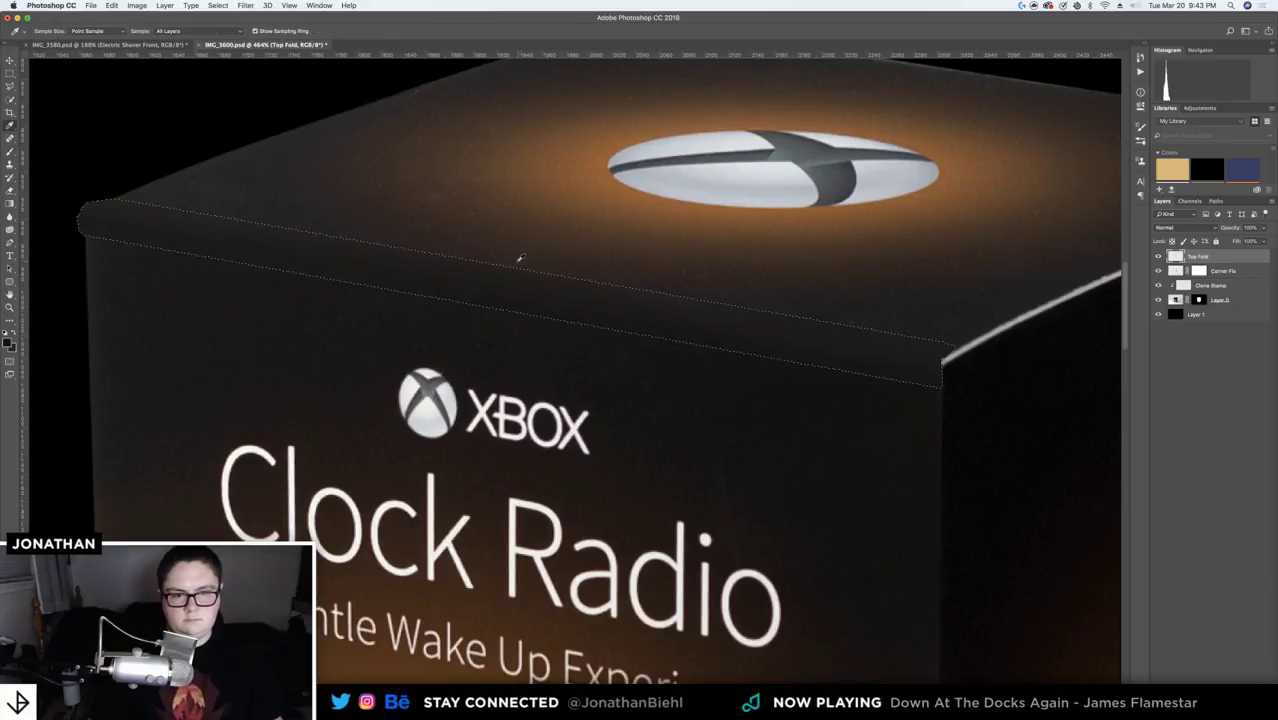
left_click(520, 261)
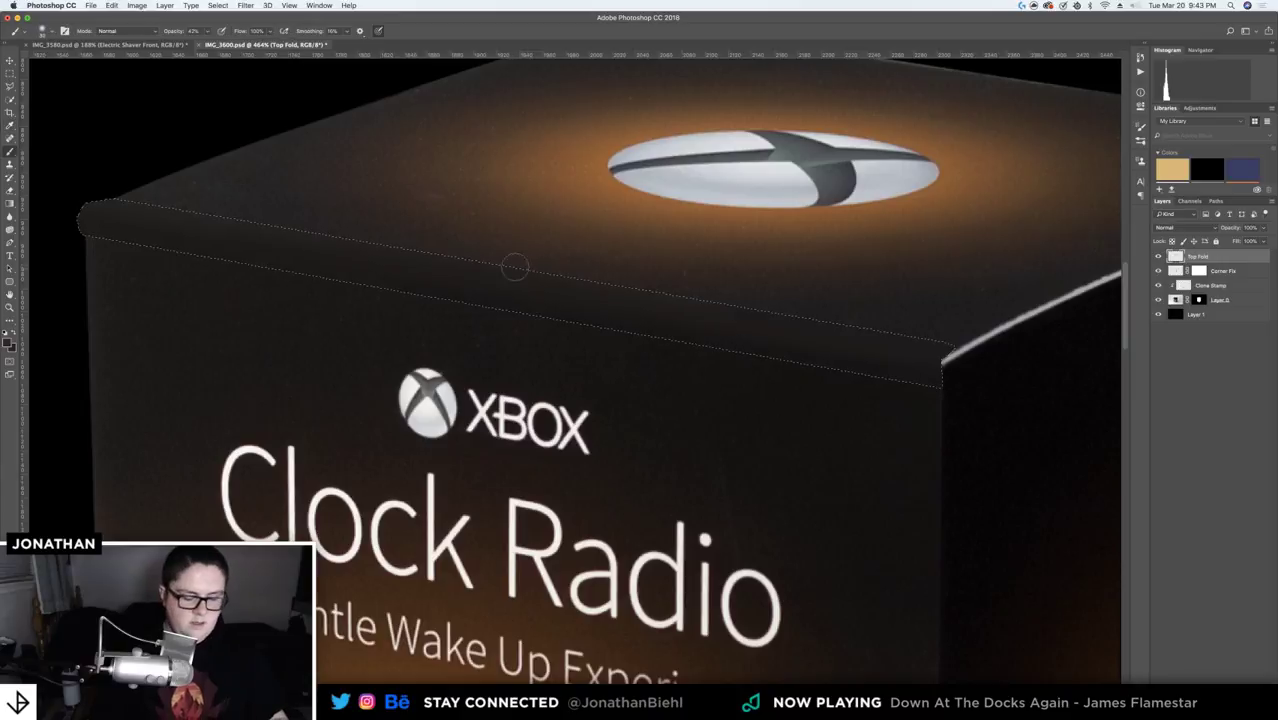
key("b")
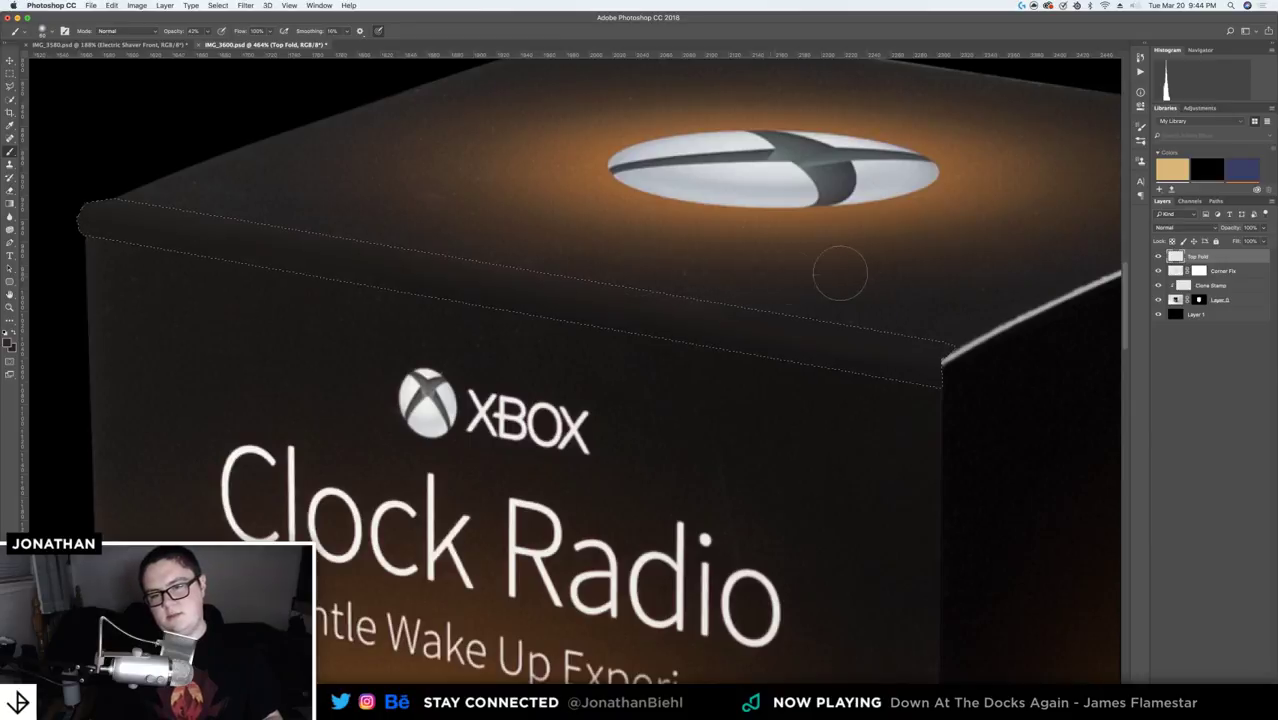
key("ctrl+d")
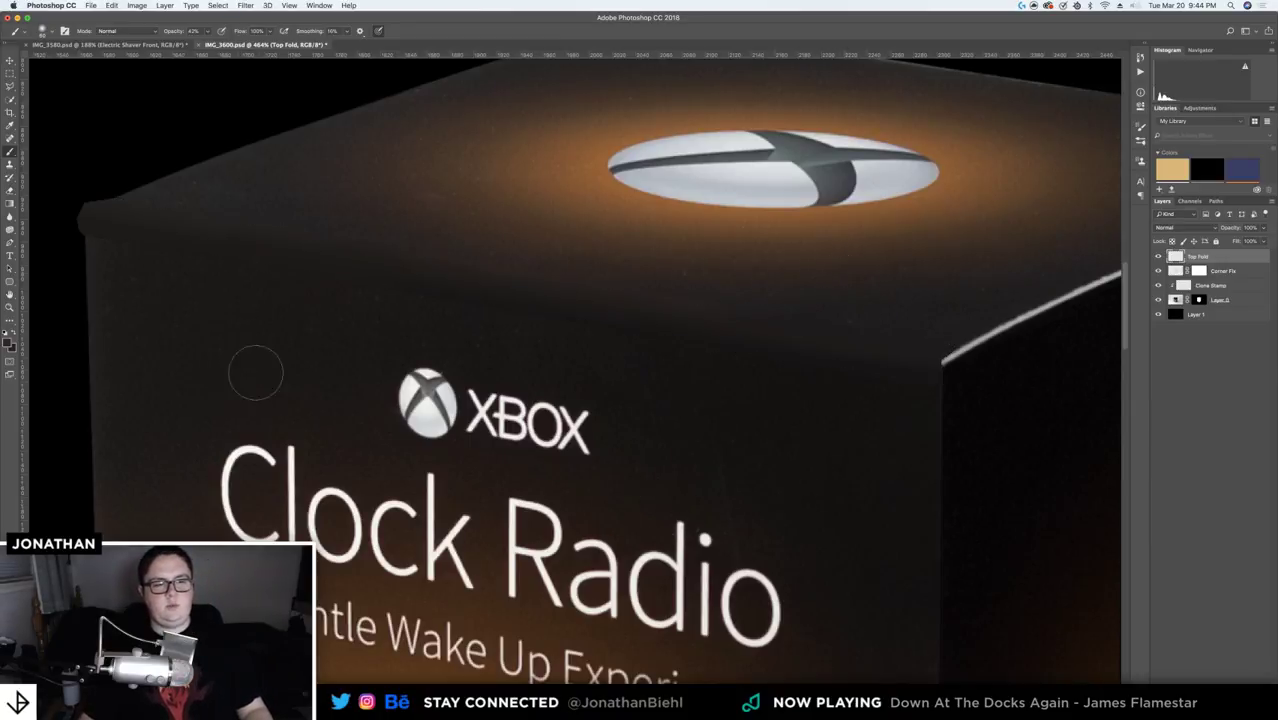
- Reapply the Add Noise filter to the Top Fold layer, then add a layer mask and set the brush opacity to 100%
left_click(245, 5)
left_click(256, 30)
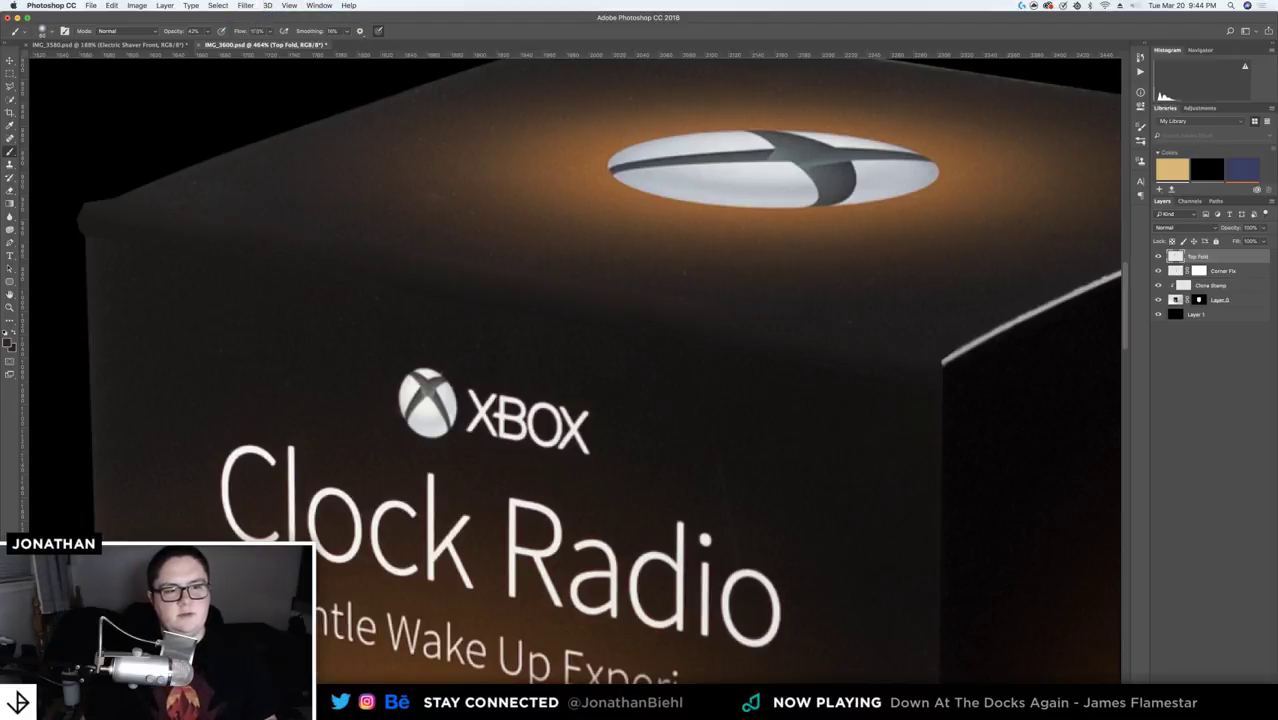
type("100")
key("Return")
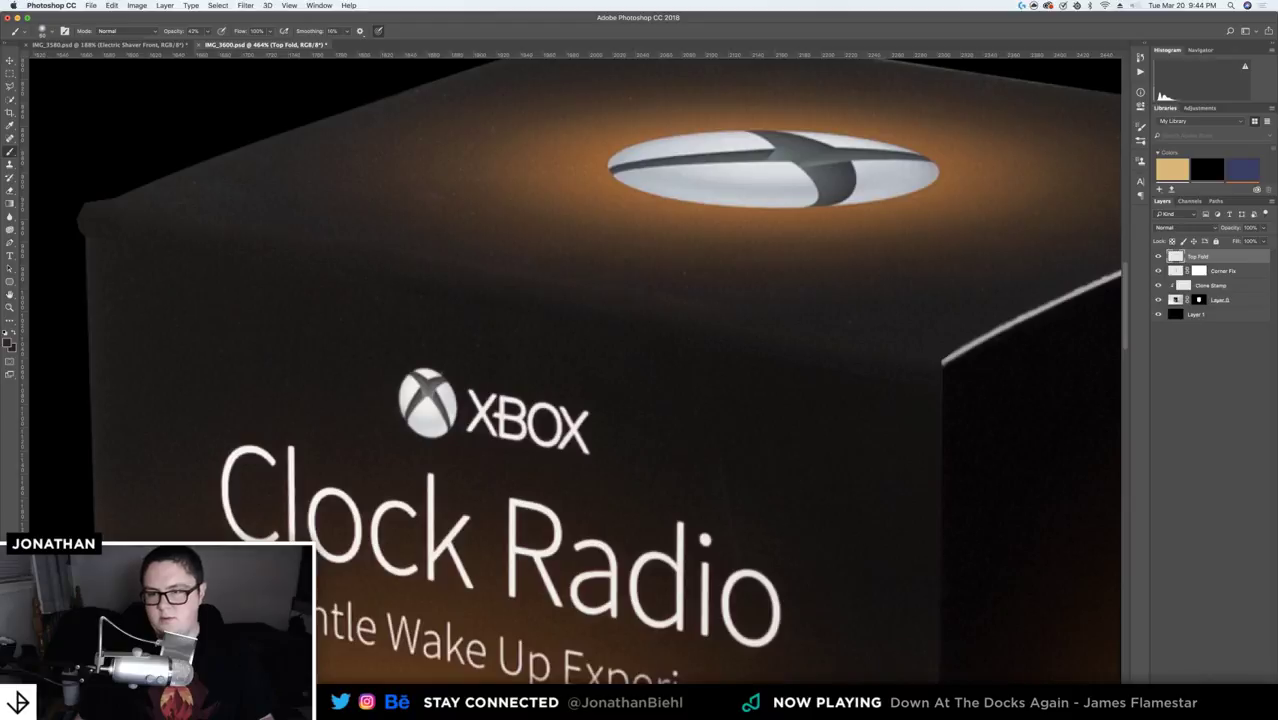
key("ctrl+shift+m")
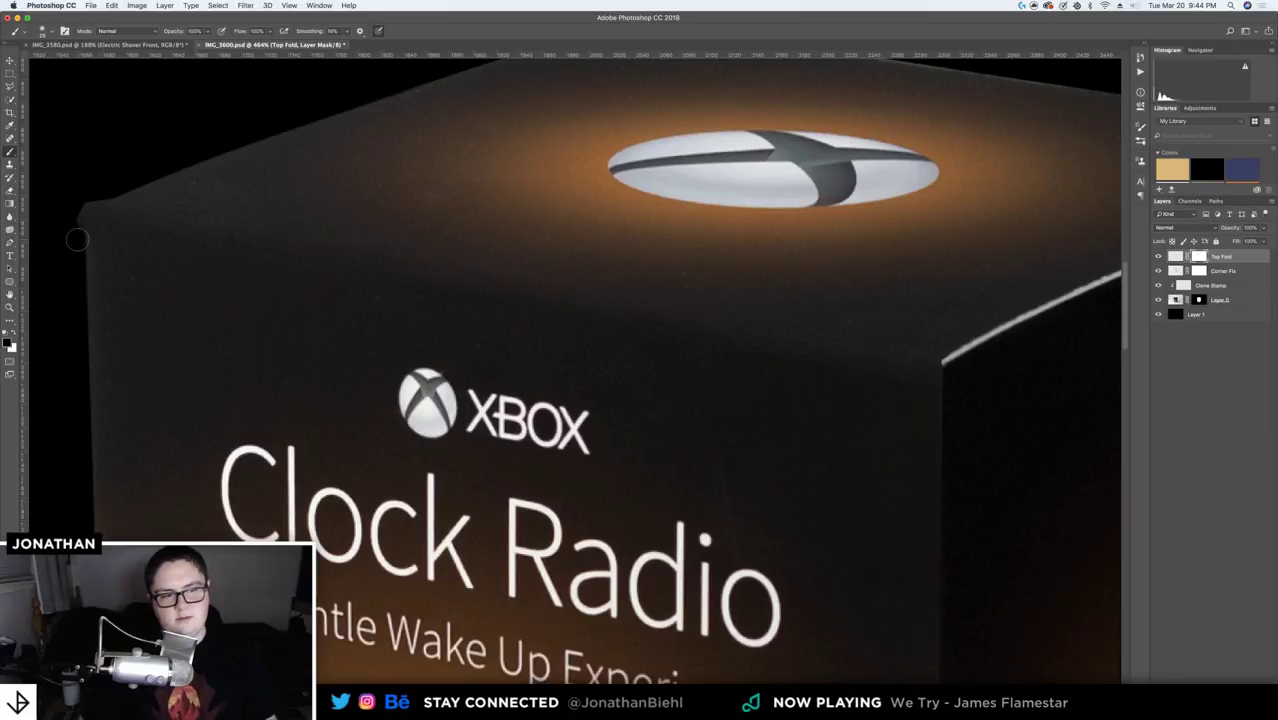
- Save the document and review the repaired fold against the whole box
key("z")
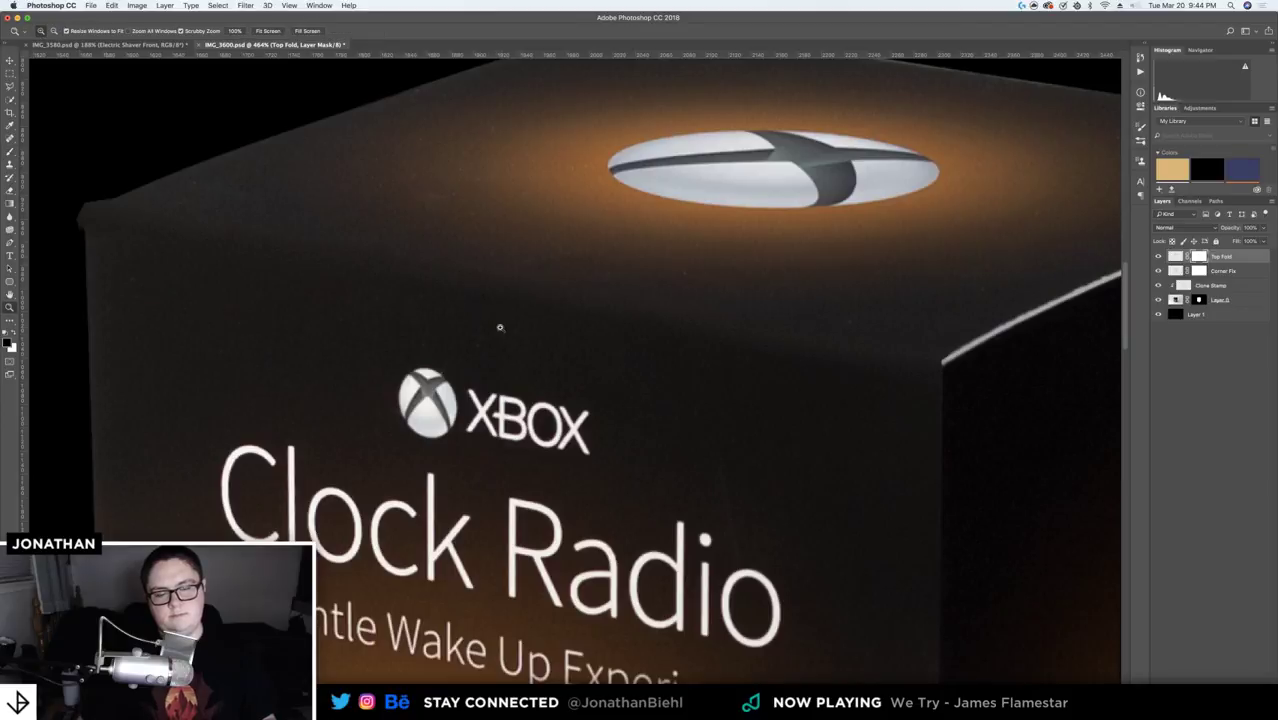
left_click_drag(495, 325, 402, 335)
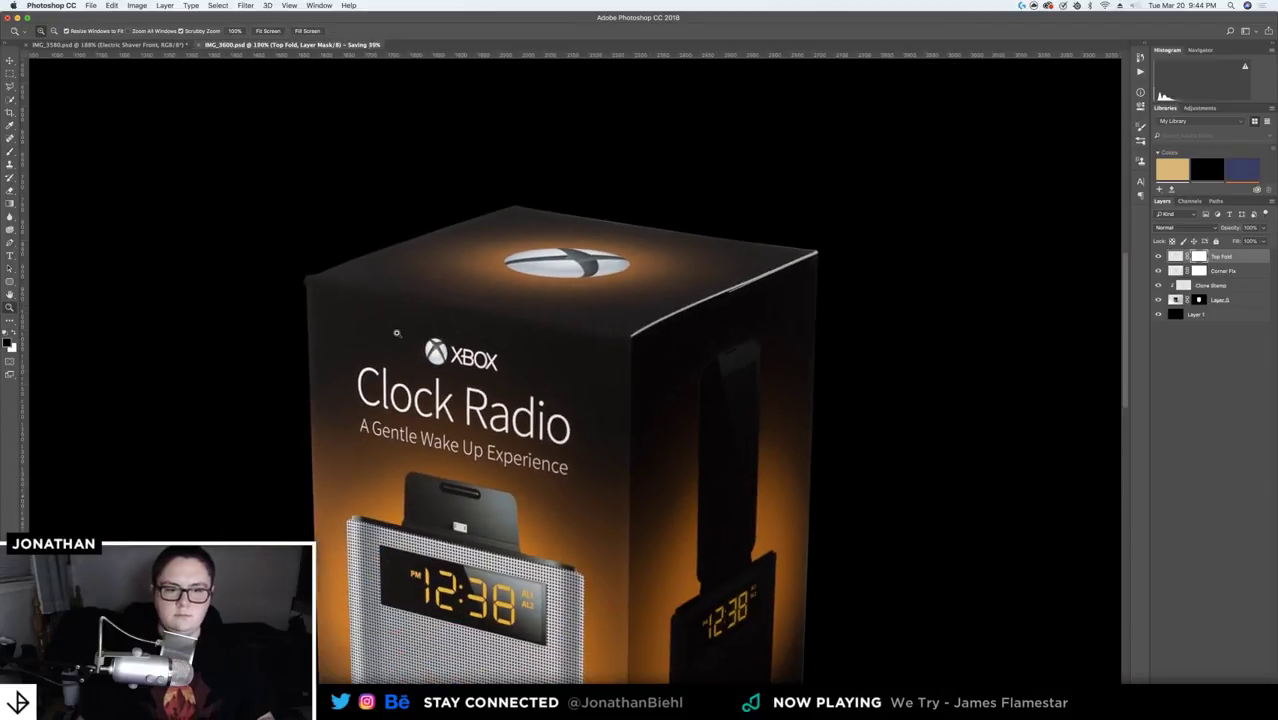
left_click_drag(528, 356, 492, 348)
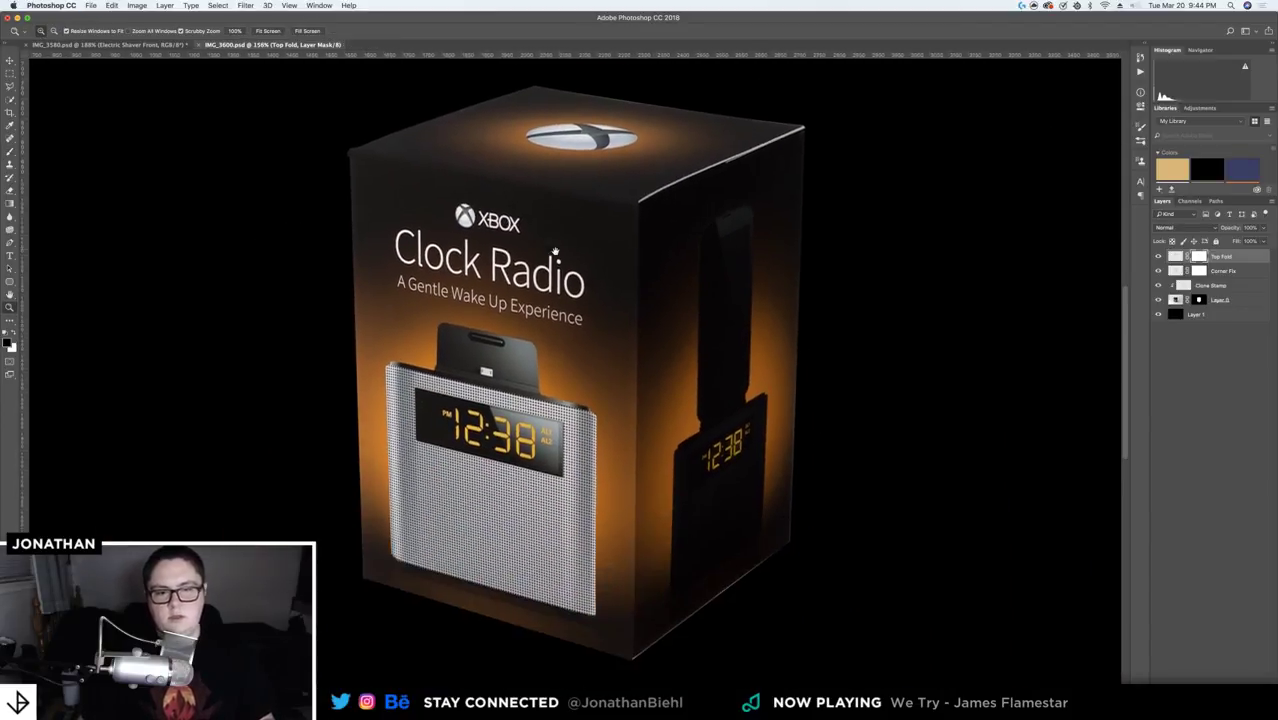
- Turn the Top Fold and Corner Fix layers into clipping masks on the box layer below
left_click_drag(598, 181, 602, 182)
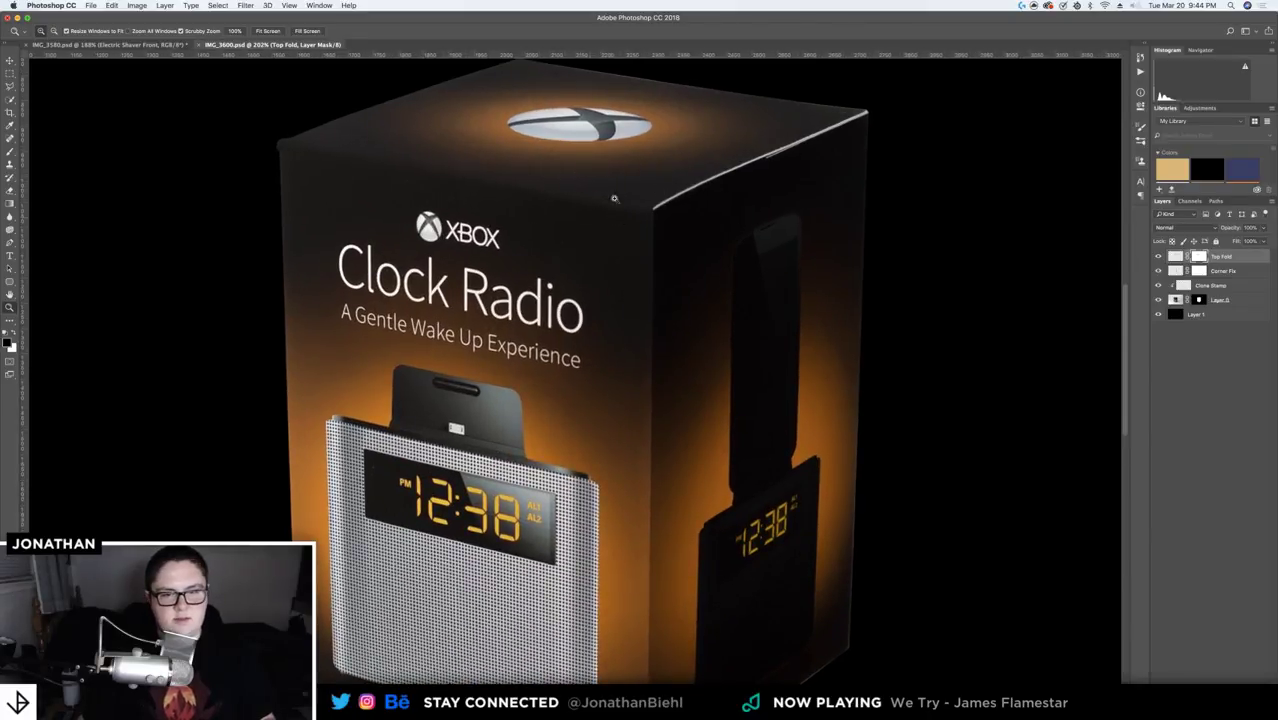
left_click_drag(614, 200, 803, 328)
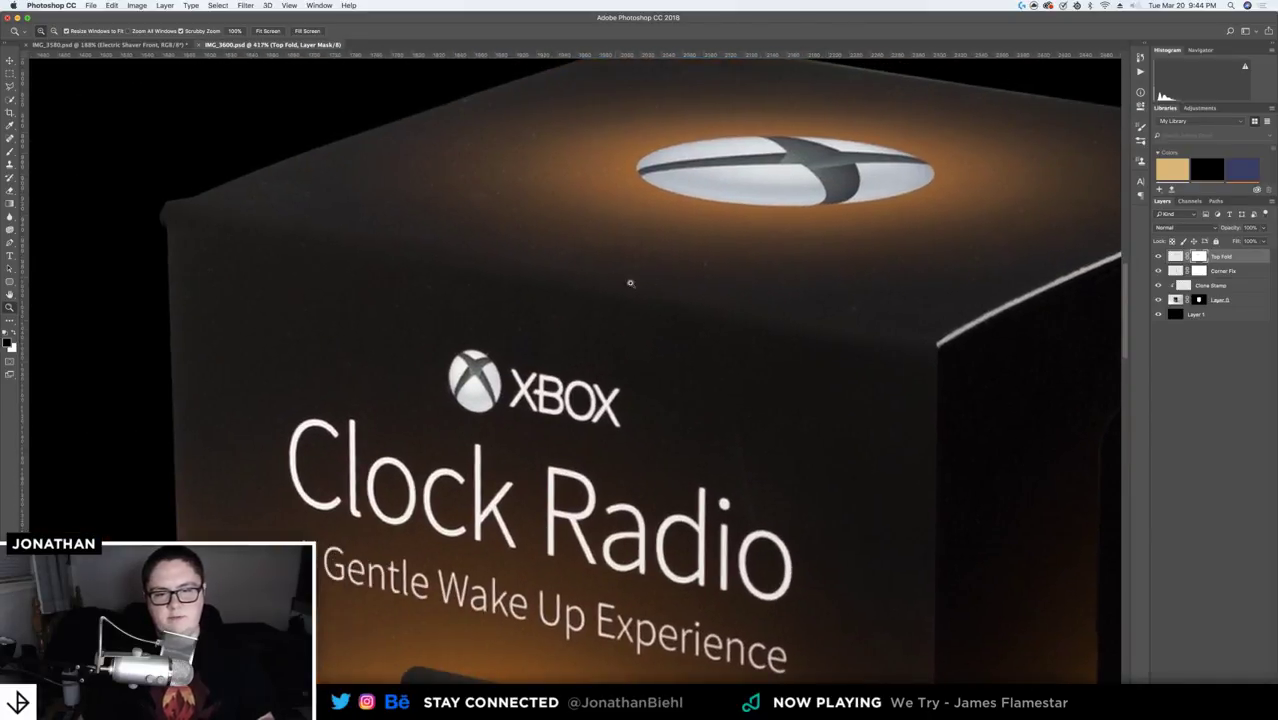
right_click(1233, 271)
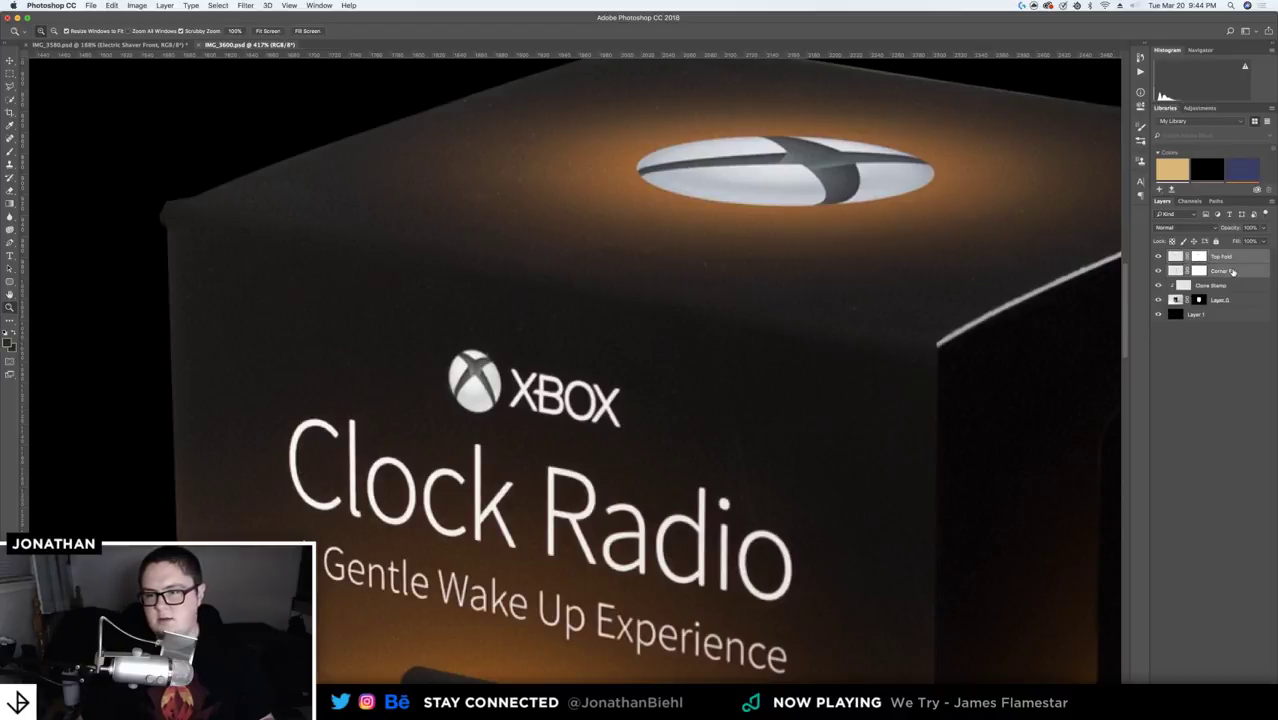
left_click(1171, 438)
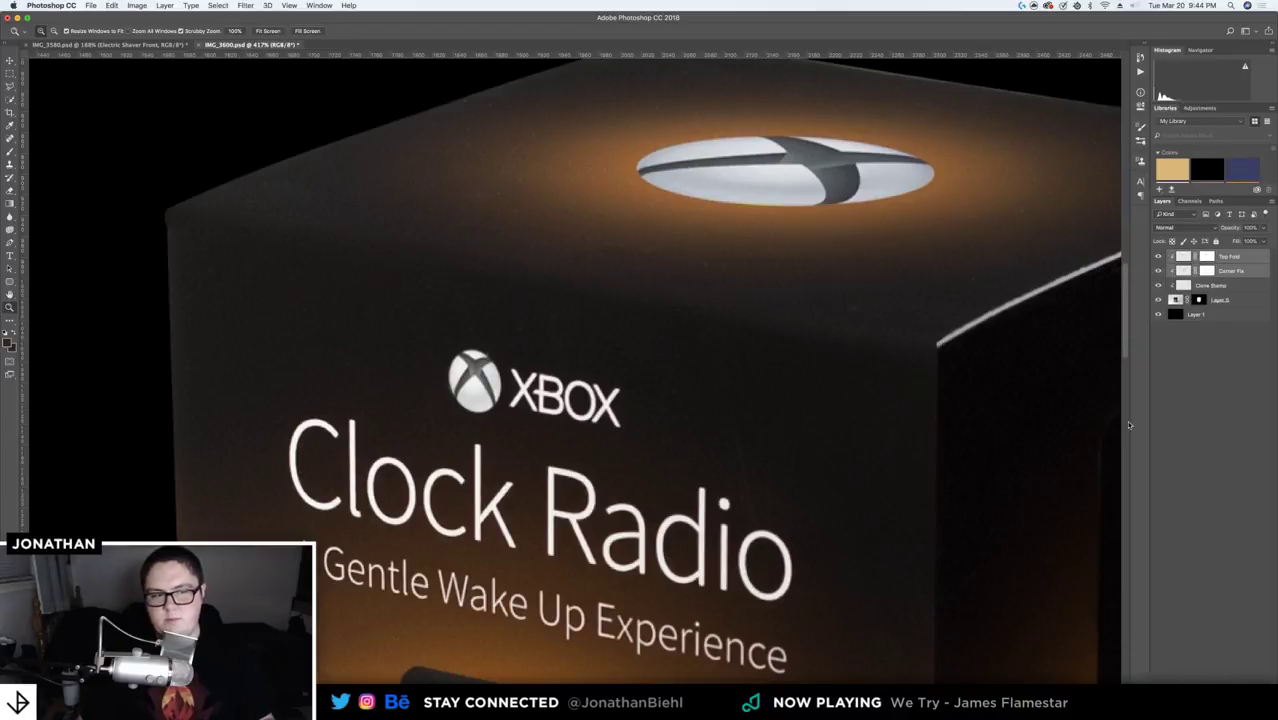
- Examine the fold's front corner up close, comparing it with the Top Fold layer hidden and shown
left_click_drag(835, 319, 778, 307)
left_click_drag(900, 355, 928, 360)
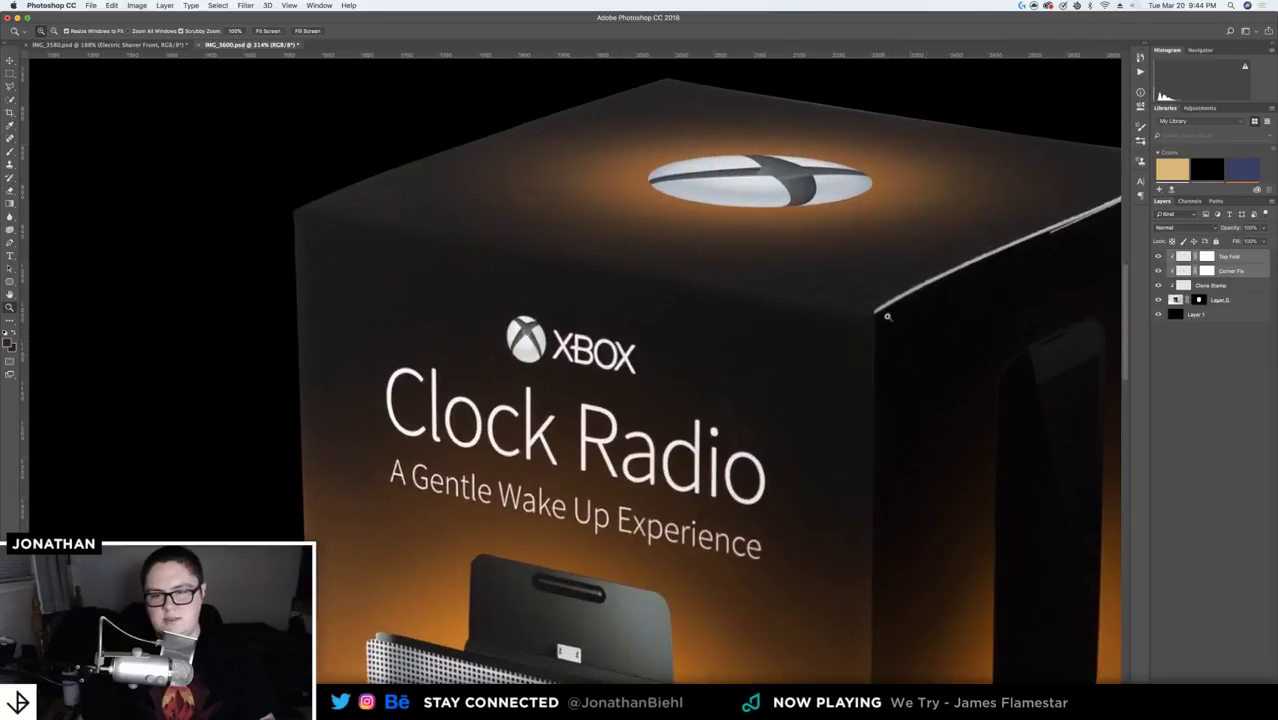
left_click_drag(887, 315, 936, 336)
left_click_drag(936, 336, 1003, 305)
scroll(1000, 280, "right", 5)
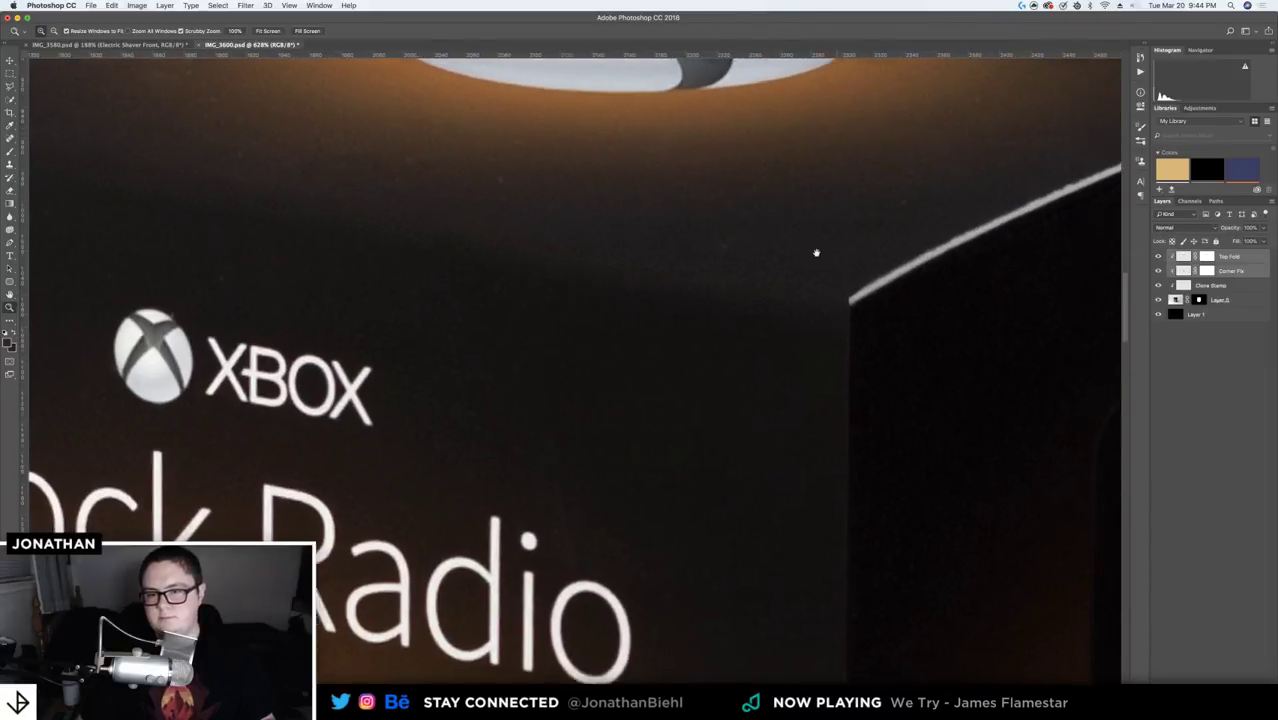
left_click(792, 290)
left_click_drag(792, 290, 753, 289)
key("v")
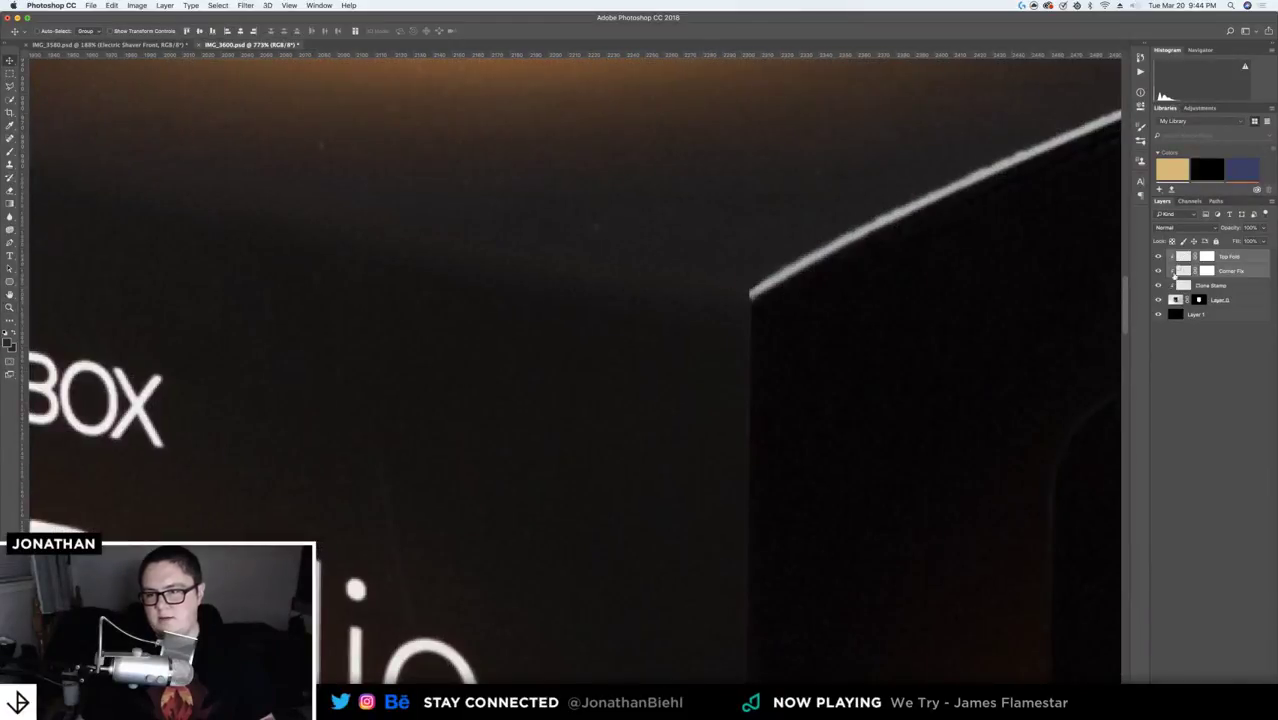
left_click(1158, 256)
left_click(1158, 256)
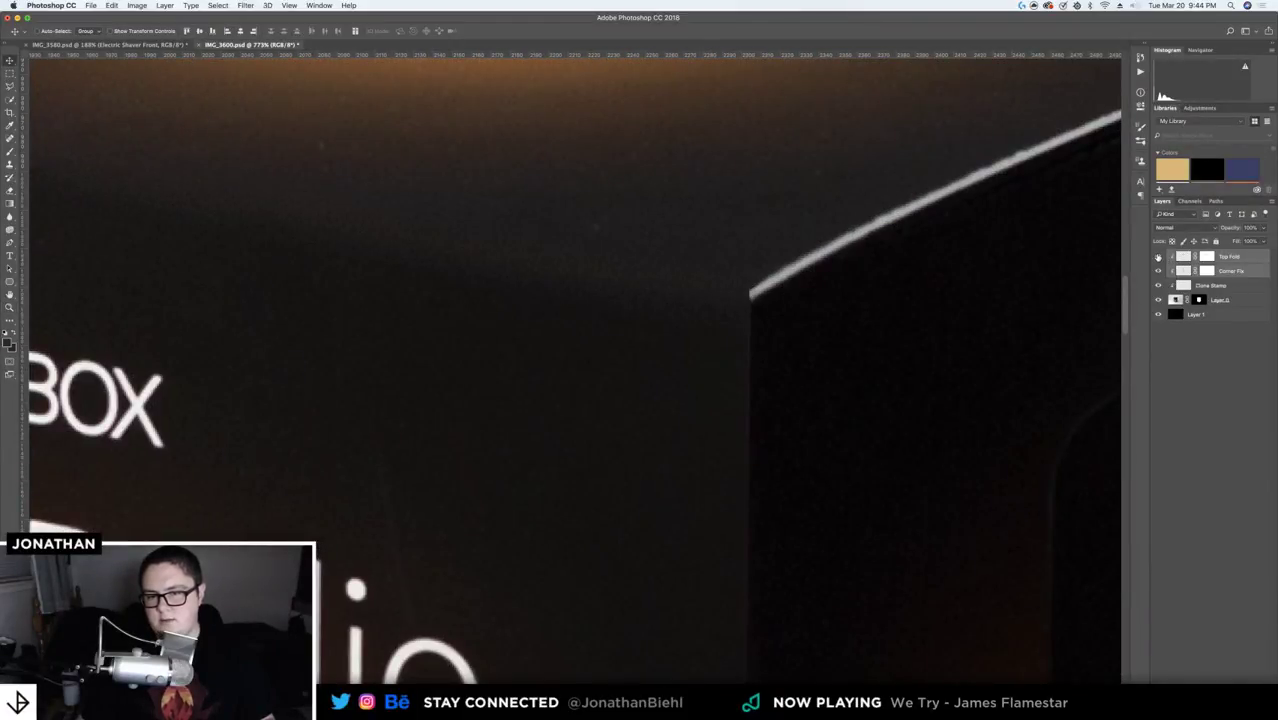
- Refine the Top Fold layer mask where the fold meets the white edge at the front corner, using a smaller, harder brush
left_click(1205, 258)
key("b")
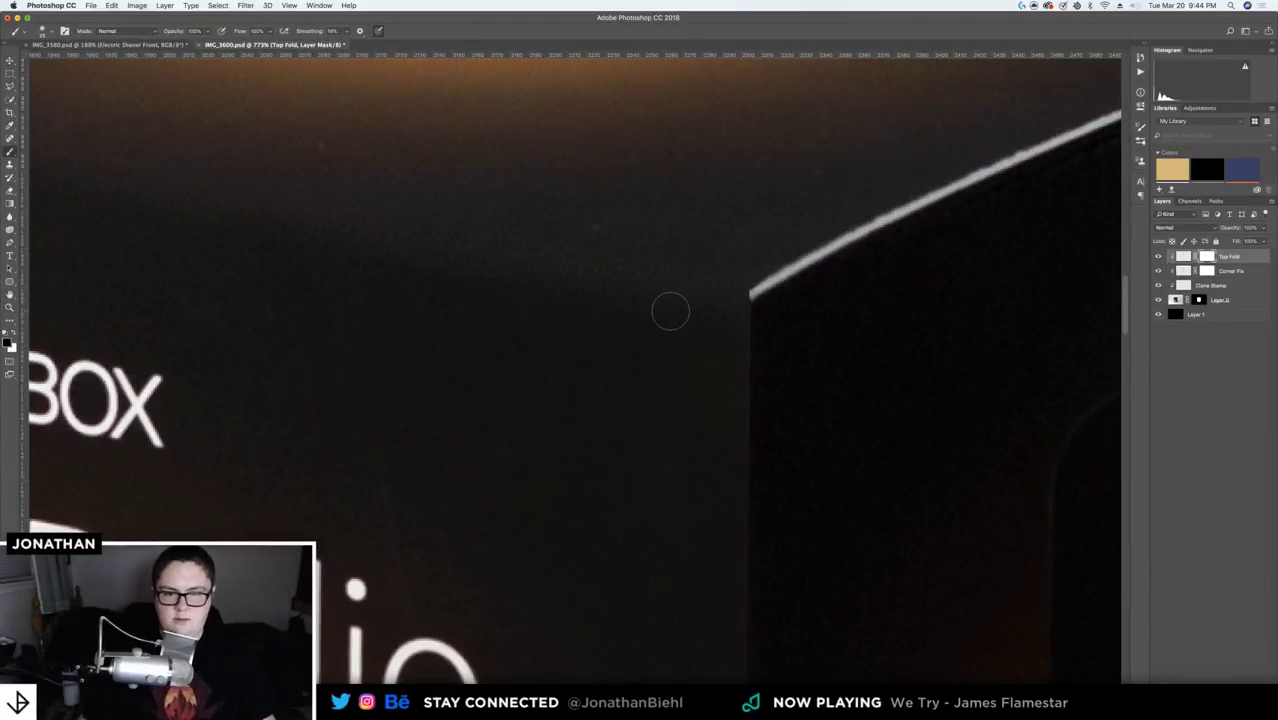
key("bracketleft")
key("bracketleft")
key("bracketleft")
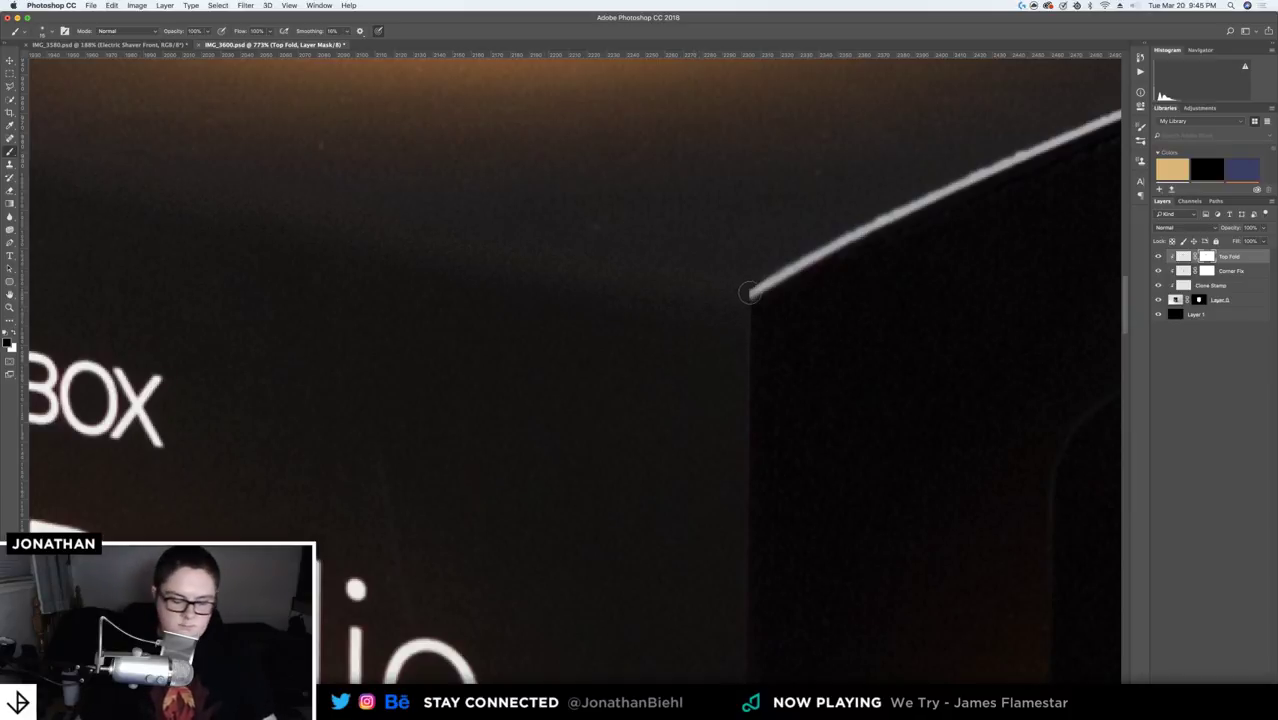
left_click(46, 32)
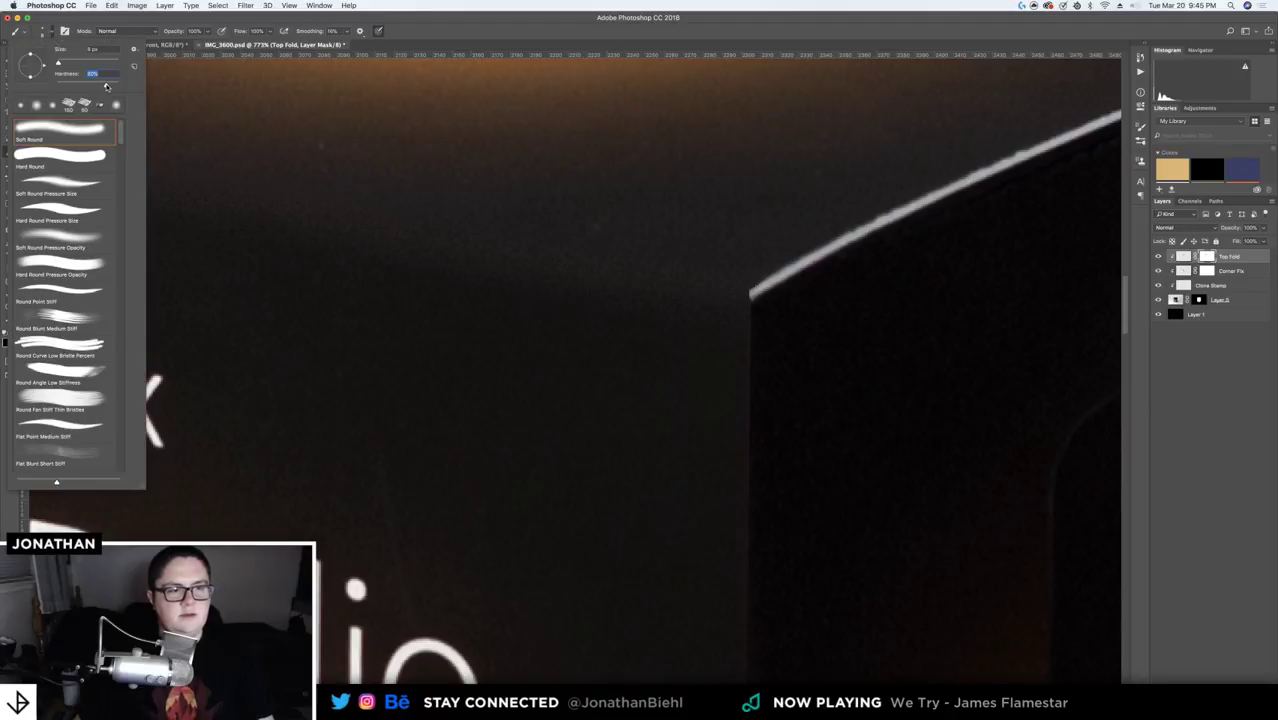
key("Return")
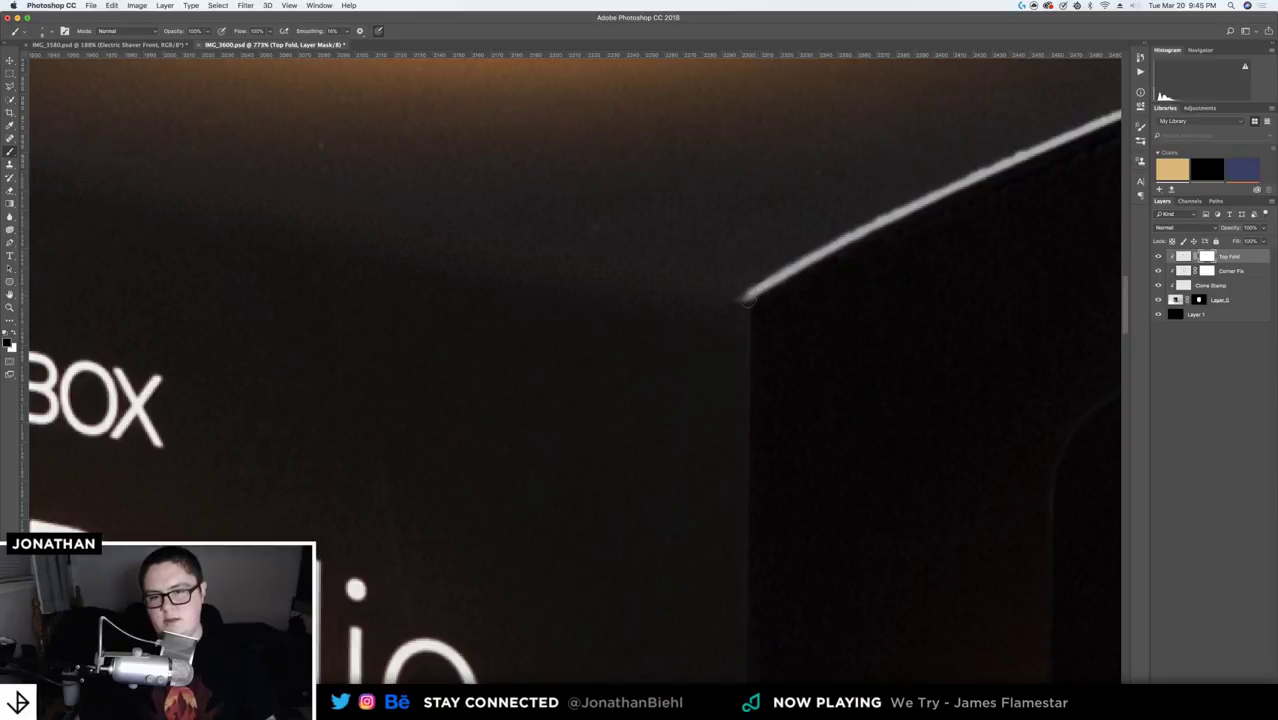
key("c")
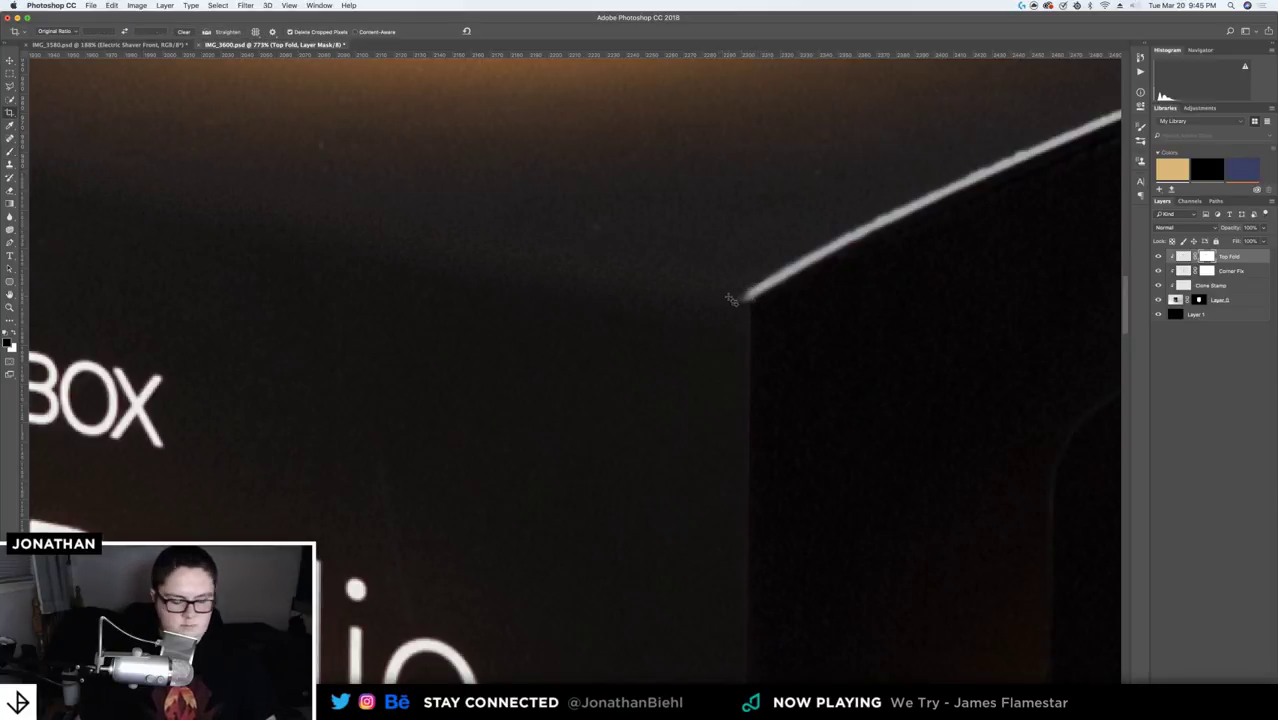
key("b")
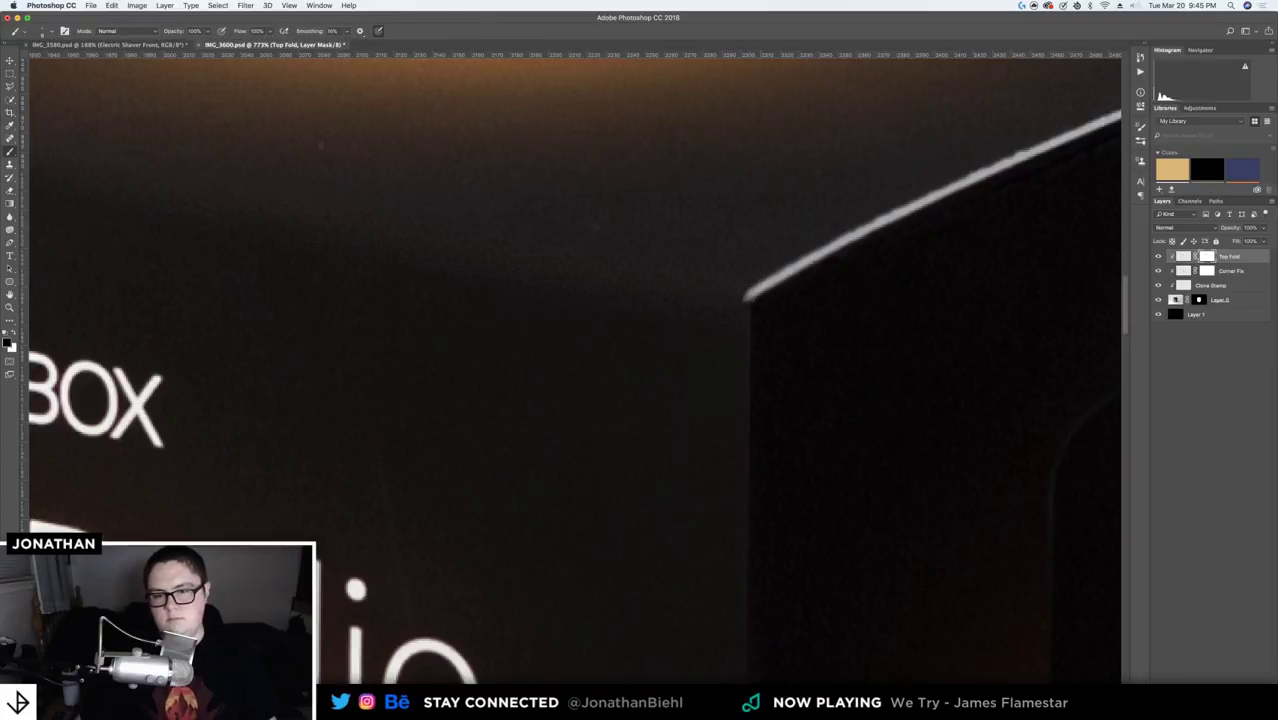
- Save the document and add a new layer above Top Fold, clipped to the box layer below
key("z")
left_click(760, 293, "alt")
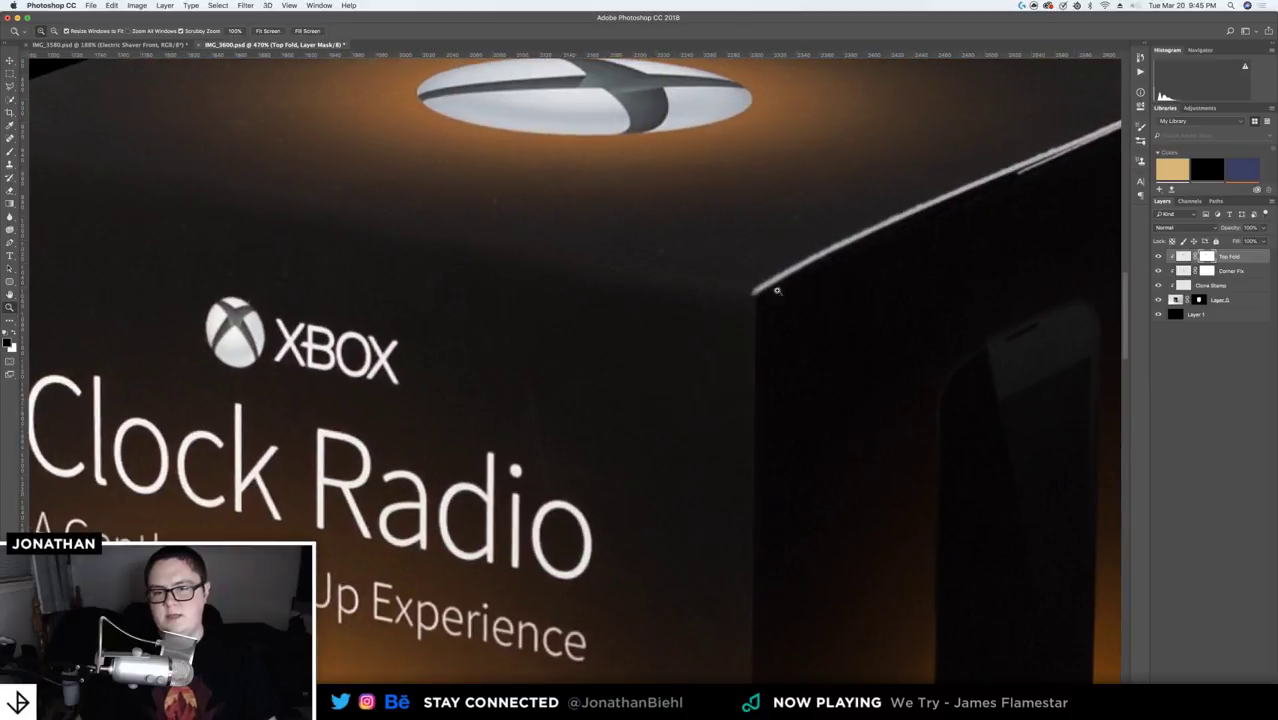
left_click(684, 305, "alt")
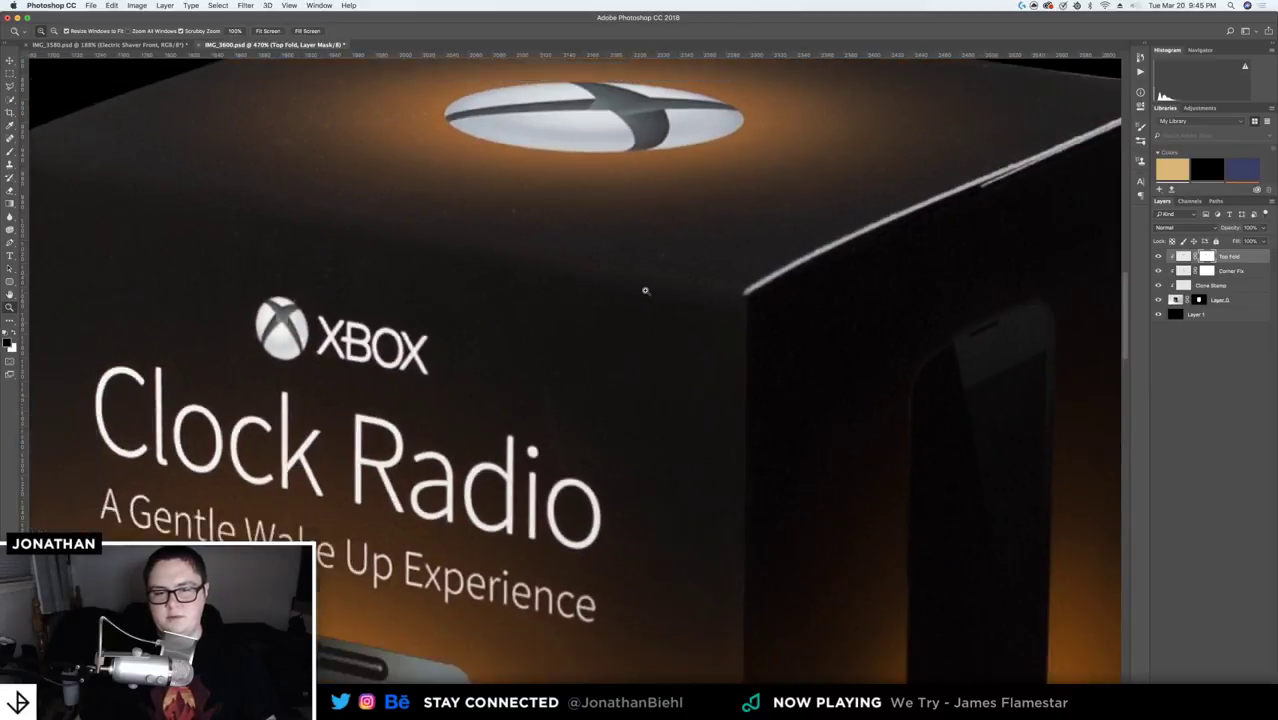
left_click(733, 290)
left_click(750, 286)
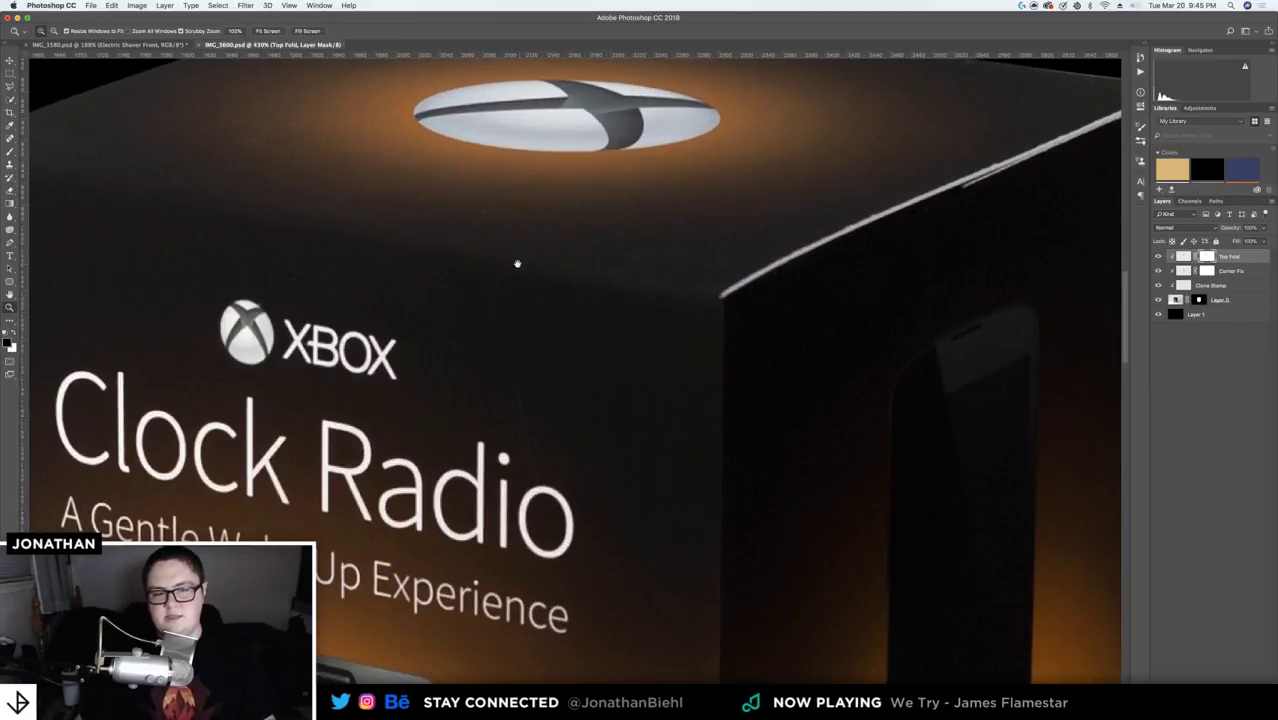
left_click_drag(516, 263, 694, 313)
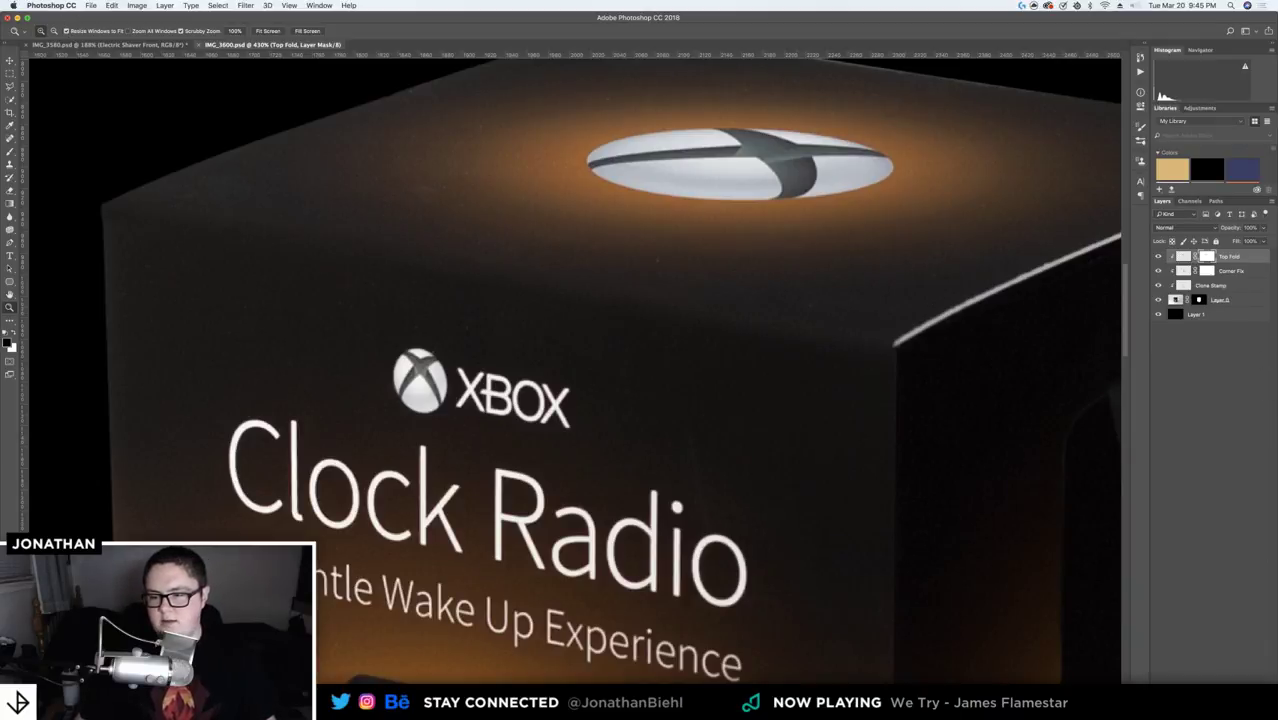
key("super+alt+shift+n")
right_click(1211, 258)
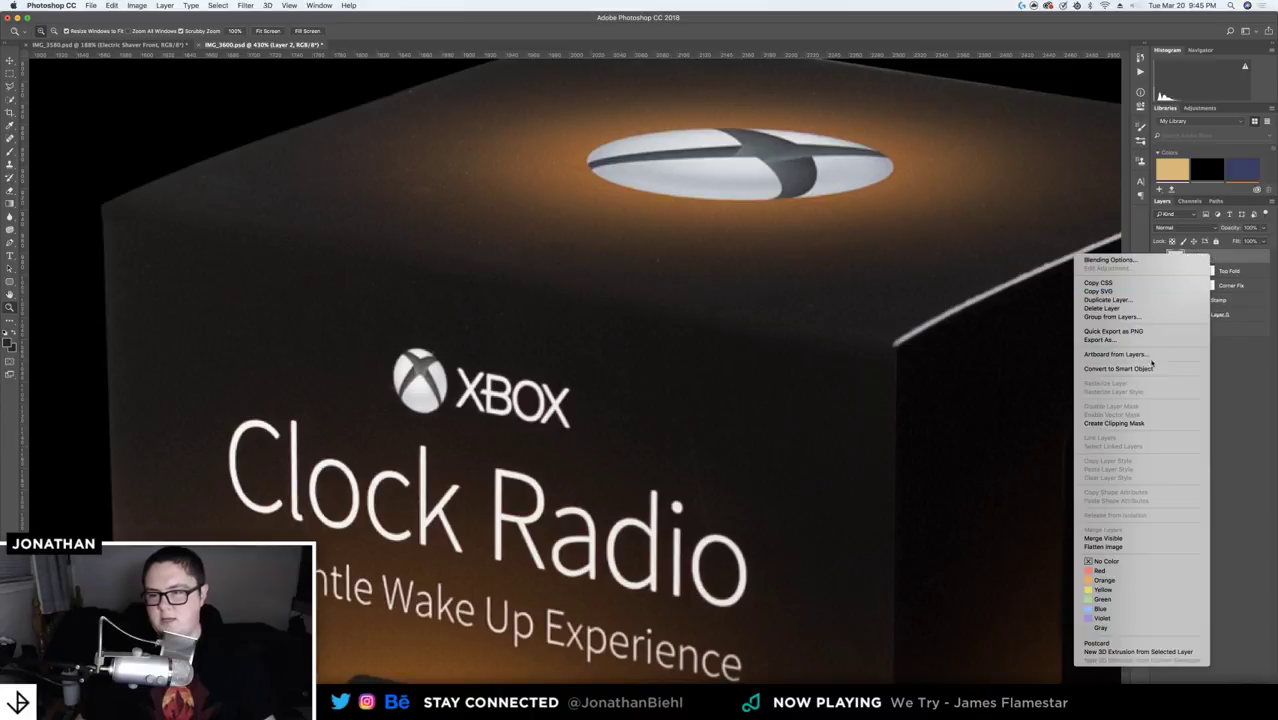
left_click(1114, 423)
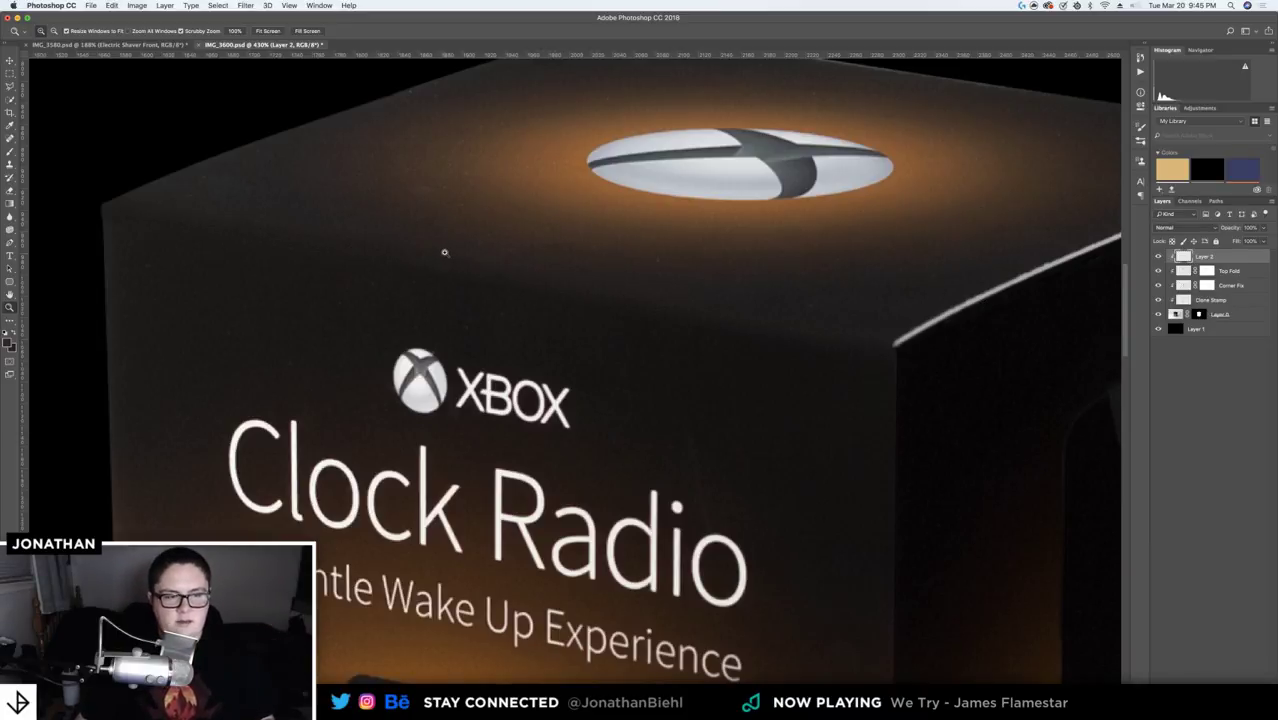
- Set up a soft round brush with white as the foreground colour for painting on the new layer
key("b")
left_click(7, 332)
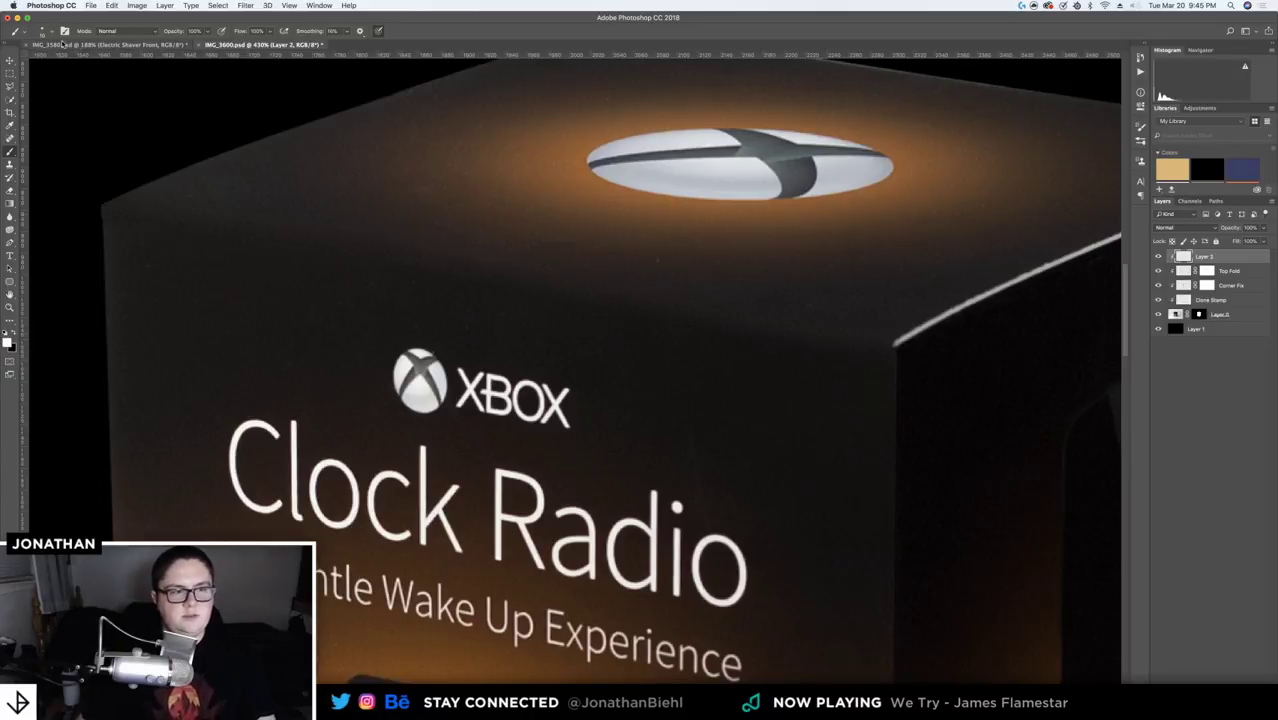
left_click(51, 33)
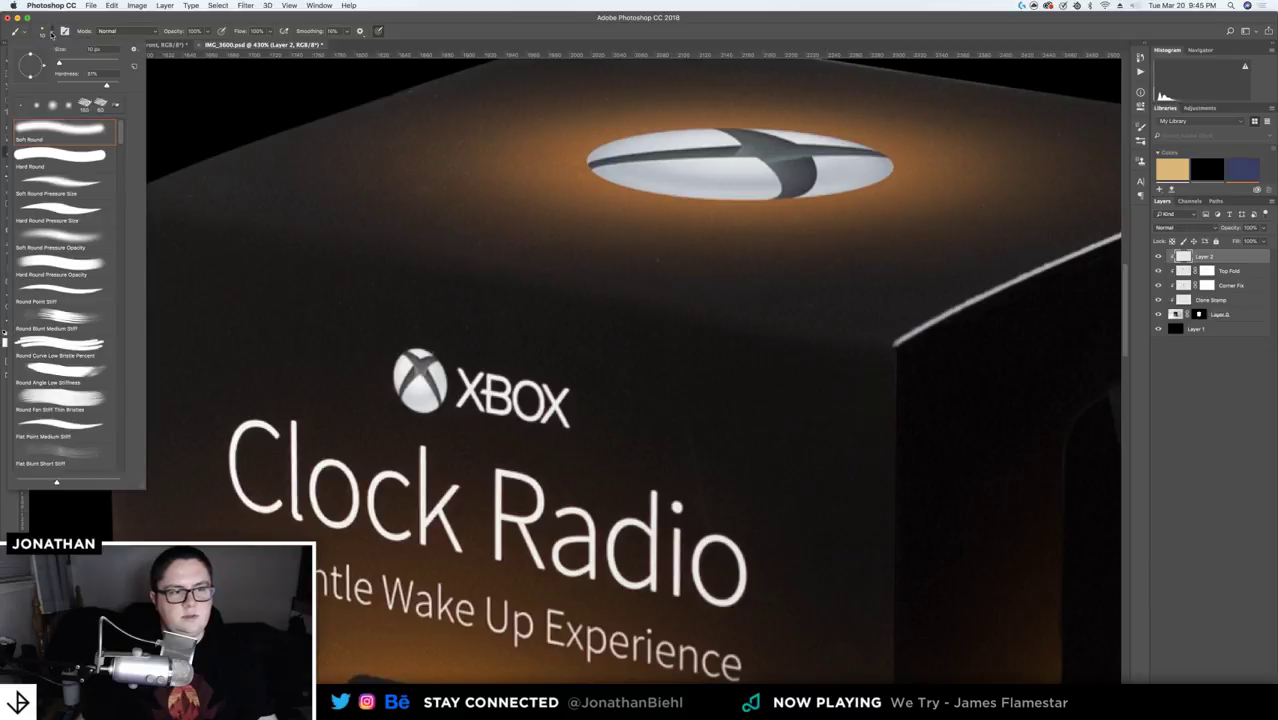
left_click(495, 50)
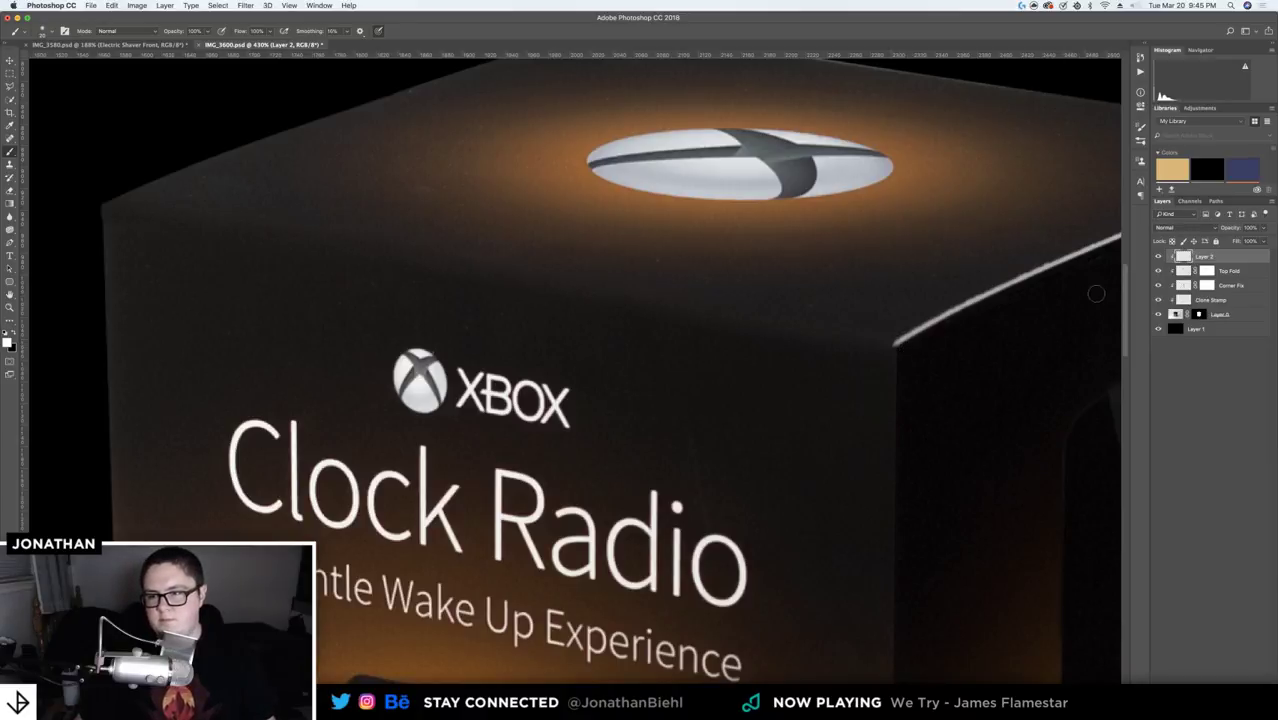
- Try a straight white line along the box's top front fold, blended in Soft Light at reduced opacity
left_click(897, 344)
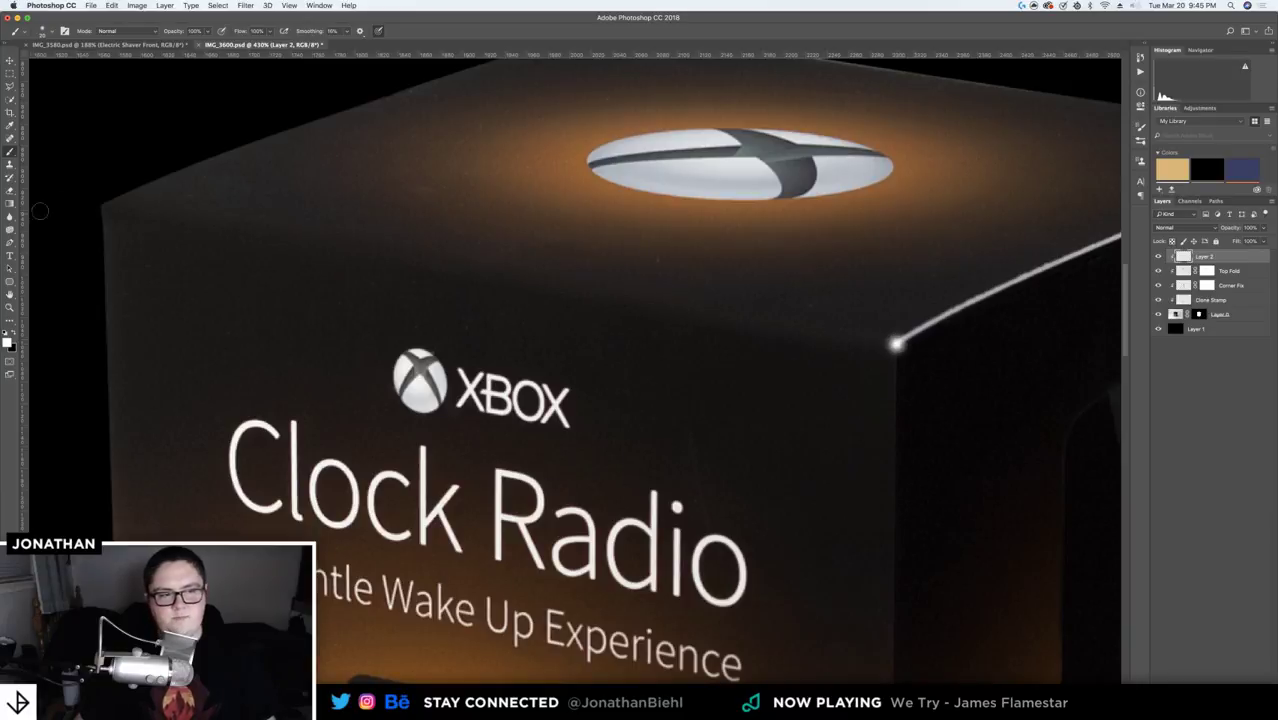
left_click(101, 202, "shift")
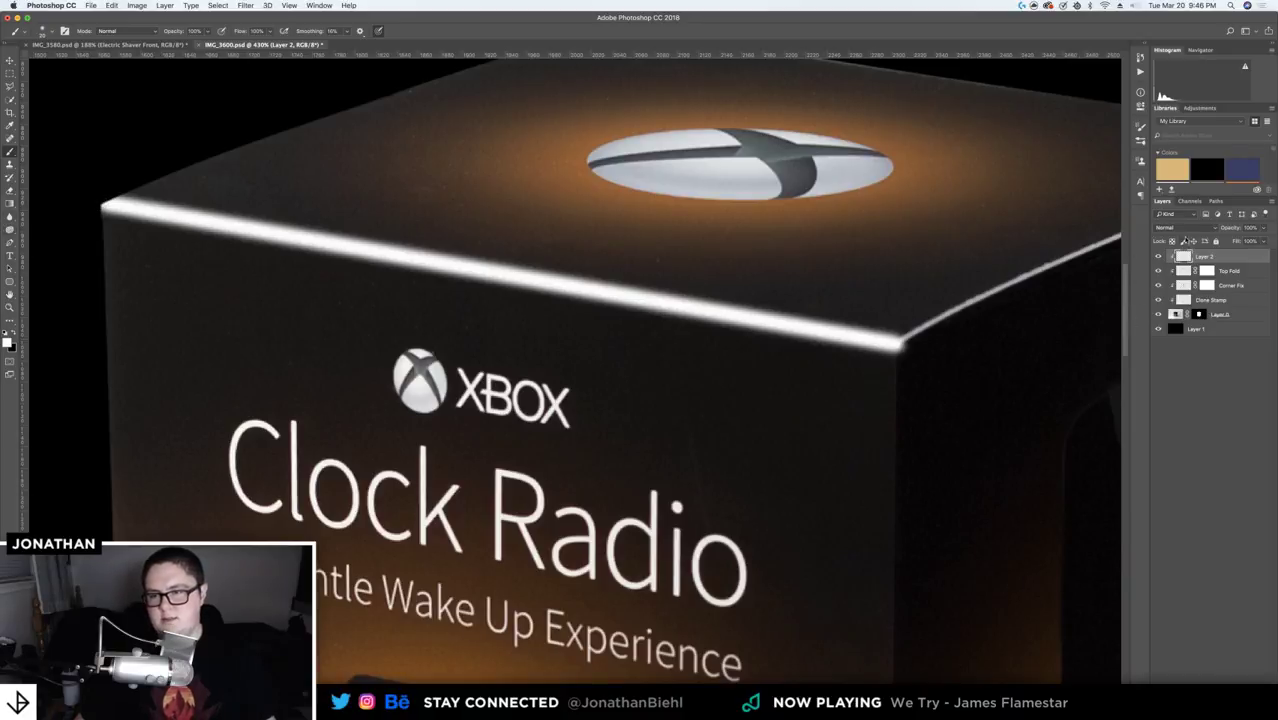
left_click(1179, 231)
left_click(1181, 345)
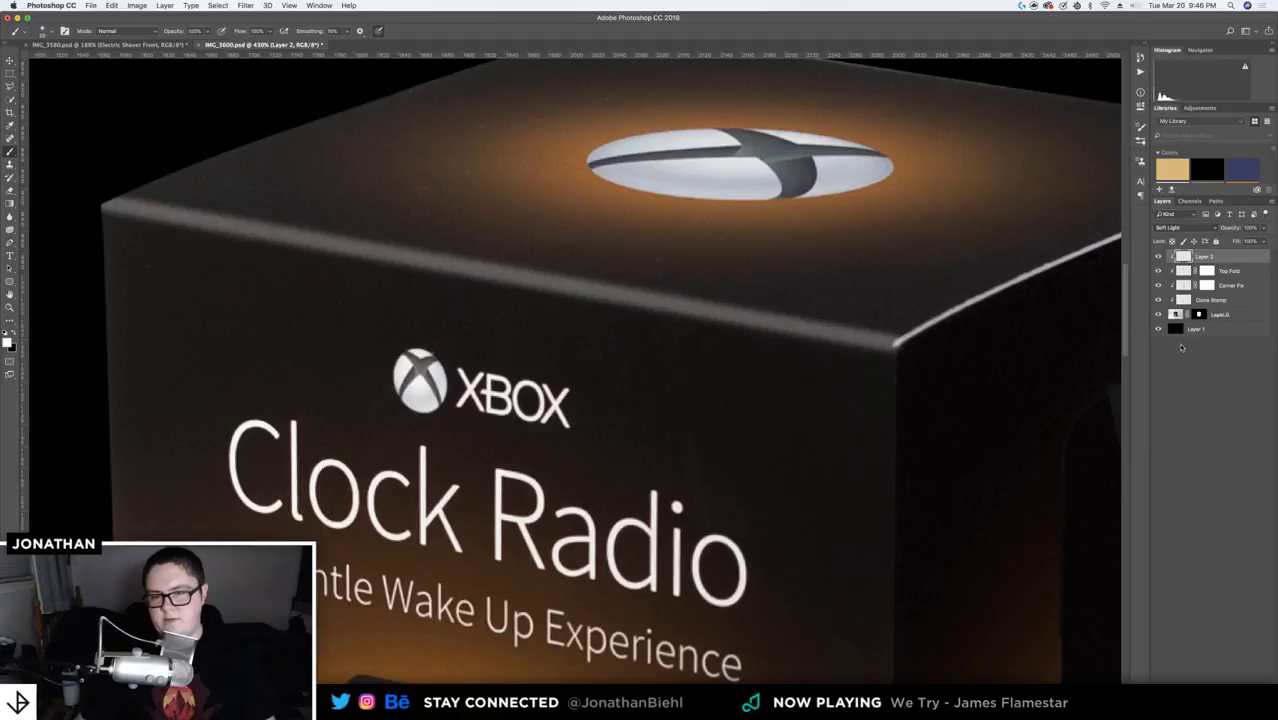
key("v")
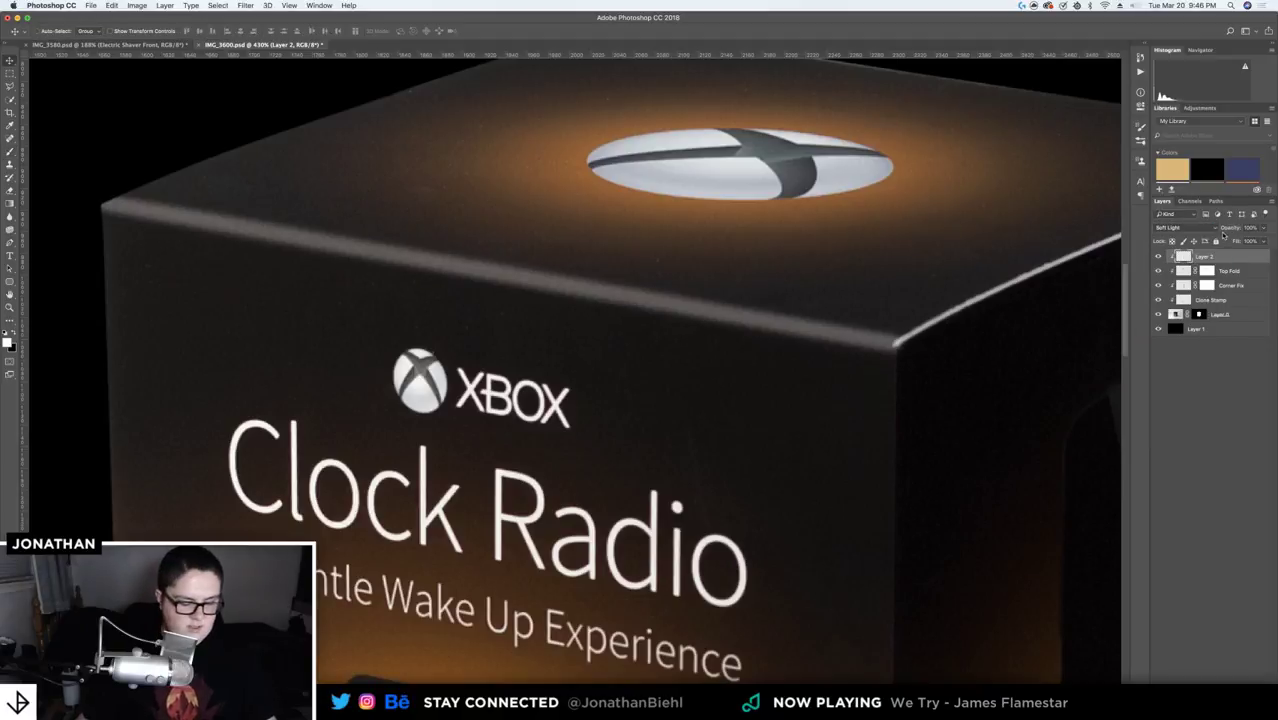
key("1")
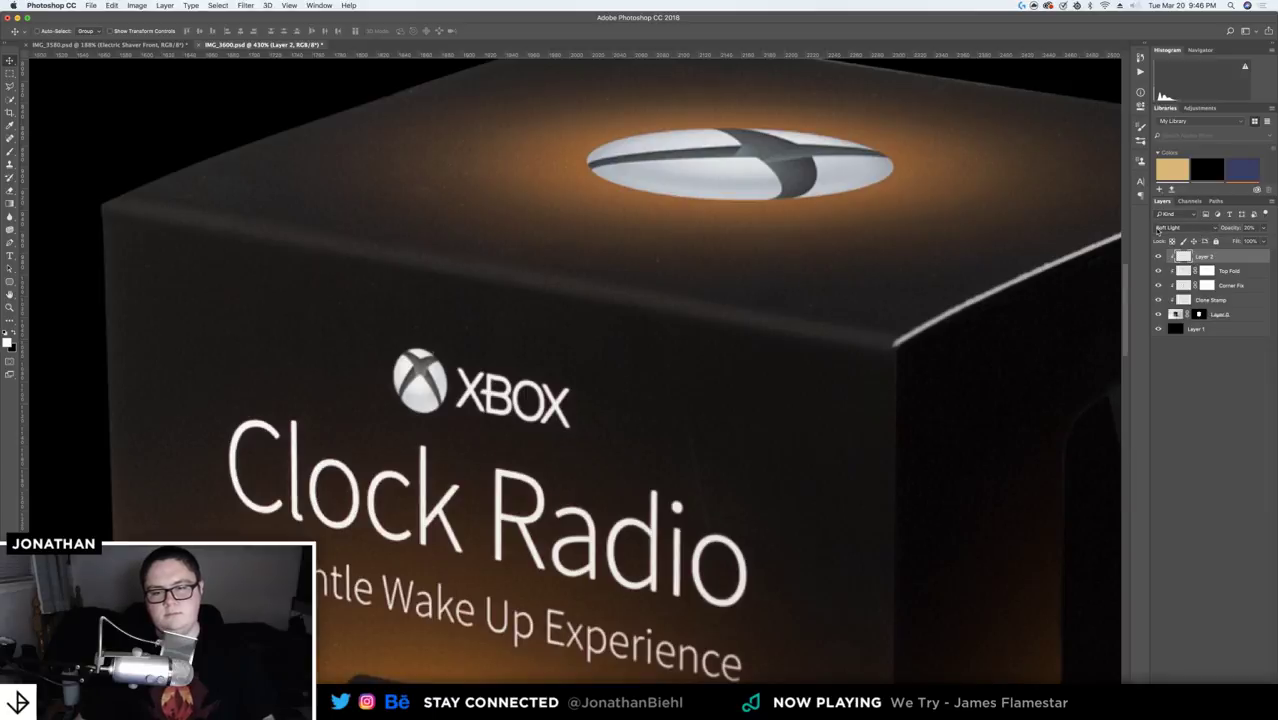
- Undo the opacity change, the Soft Light blending and the white line along the fold
key("super+alt+z")
key("super+alt+z")
key("super+alt+z")
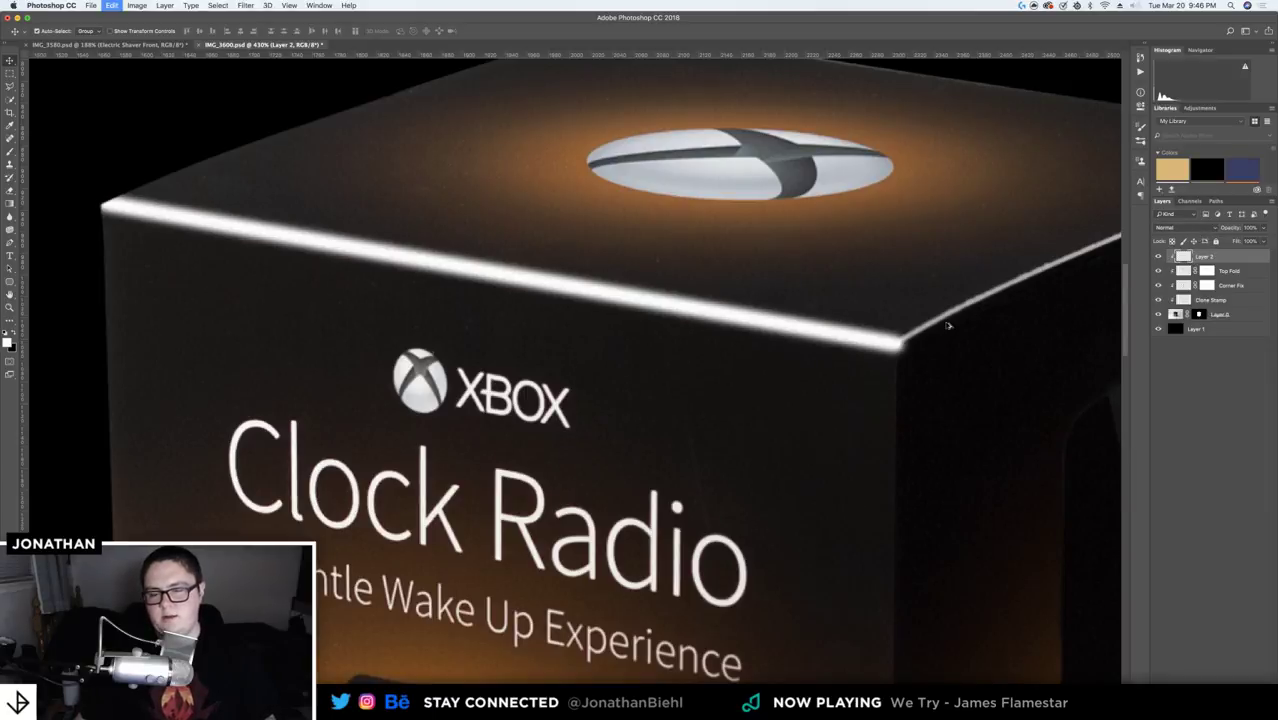
key("super+alt+z")
- Paint a thinner straight white line along the top front fold, from the front corner to the far left corner
key("b")
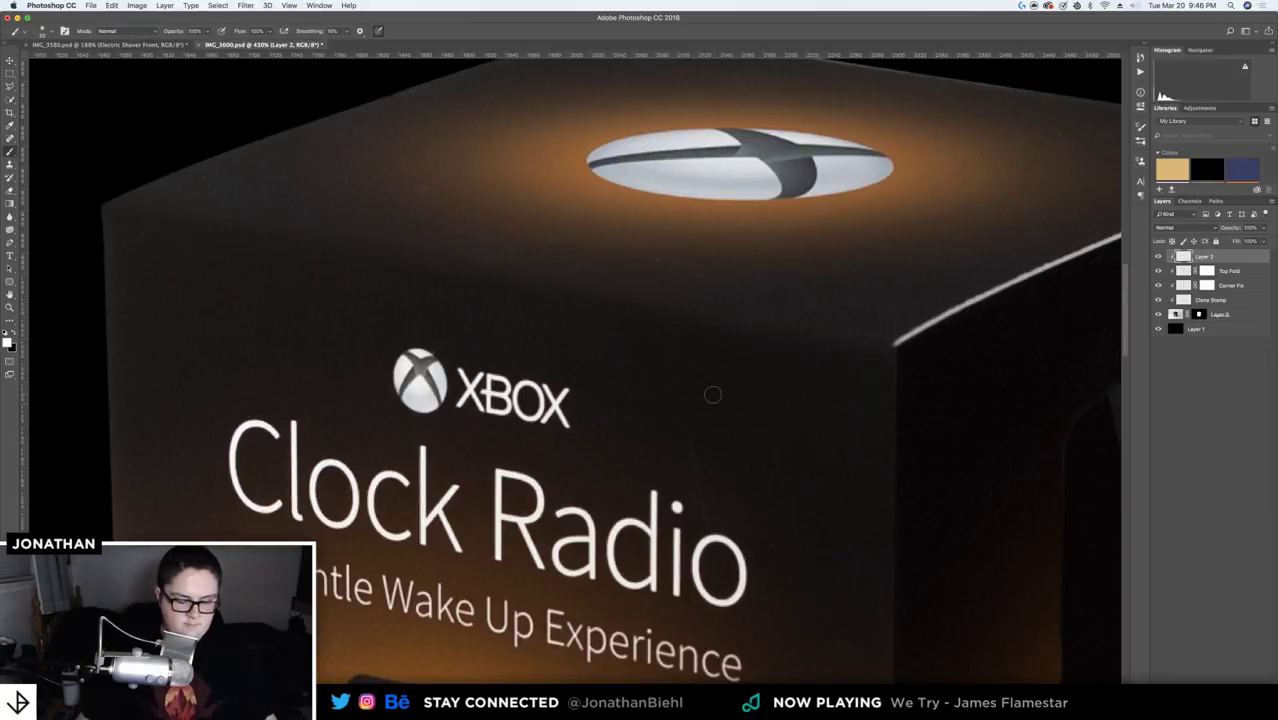
left_click(891, 345)
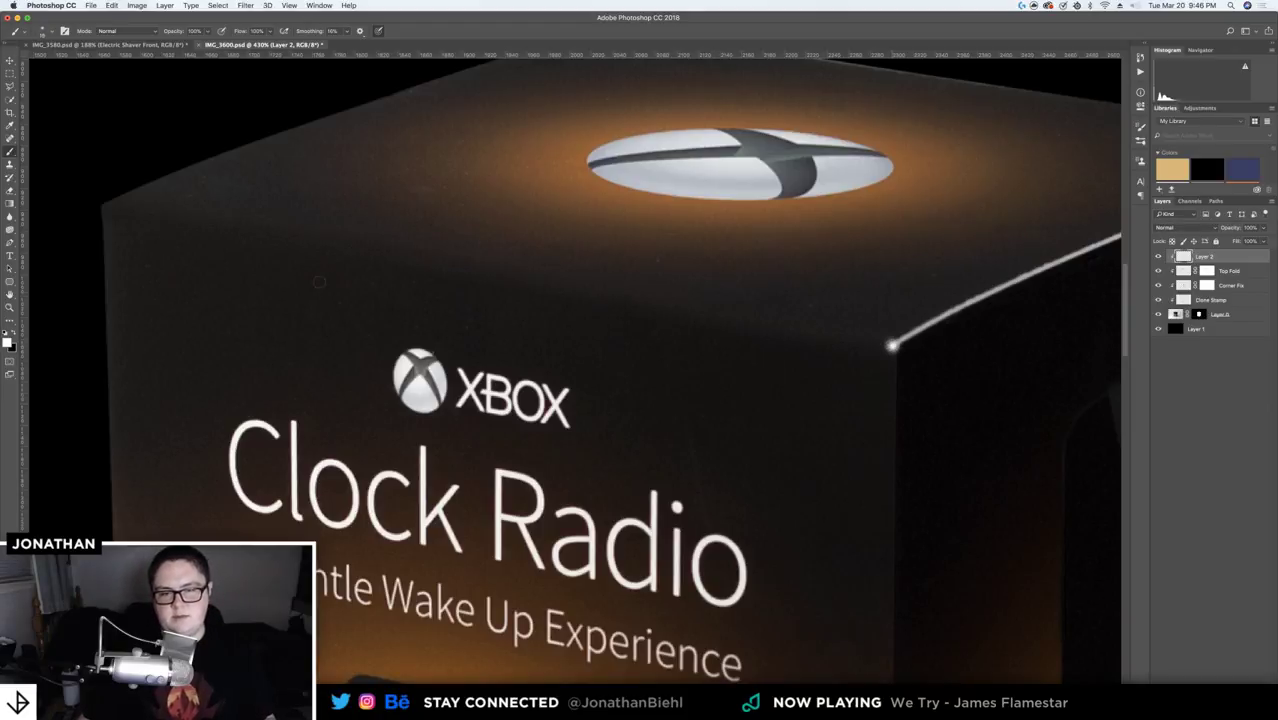
left_click(101, 204, "shift")
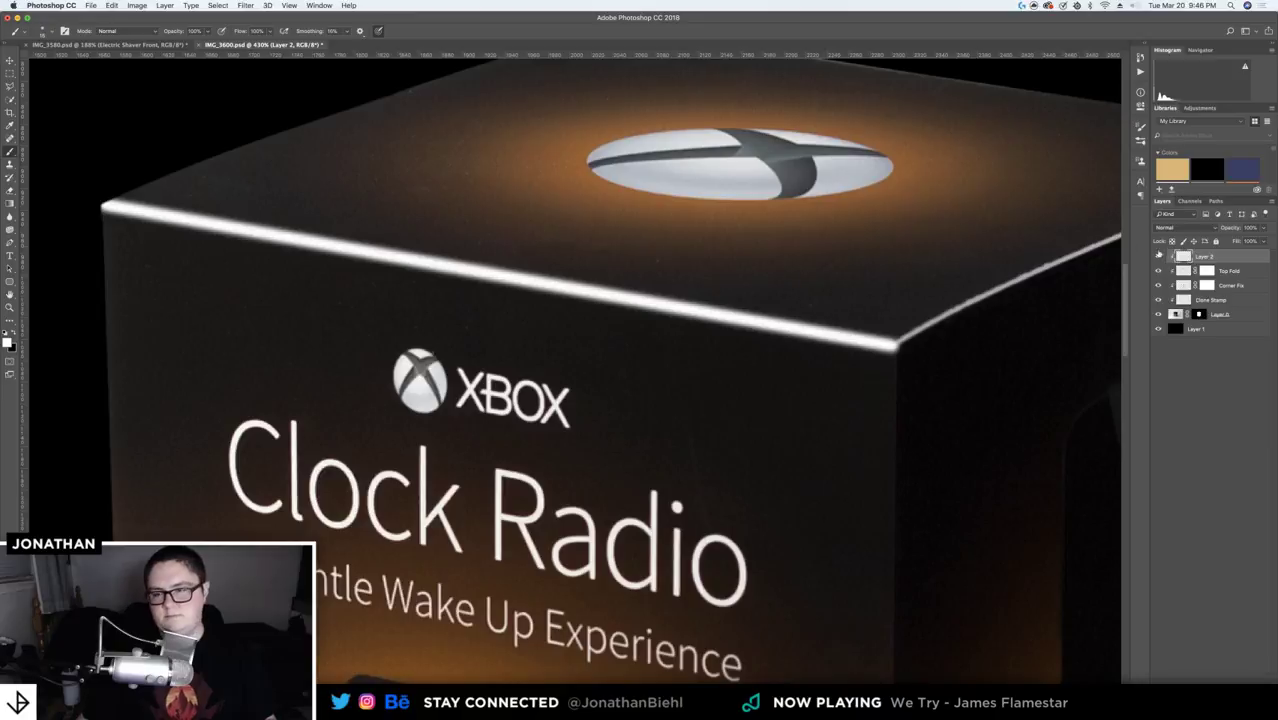
- Set the white line's layer to Soft Light blending at 22% opacity
left_click(1171, 228)
left_click(1176, 343)
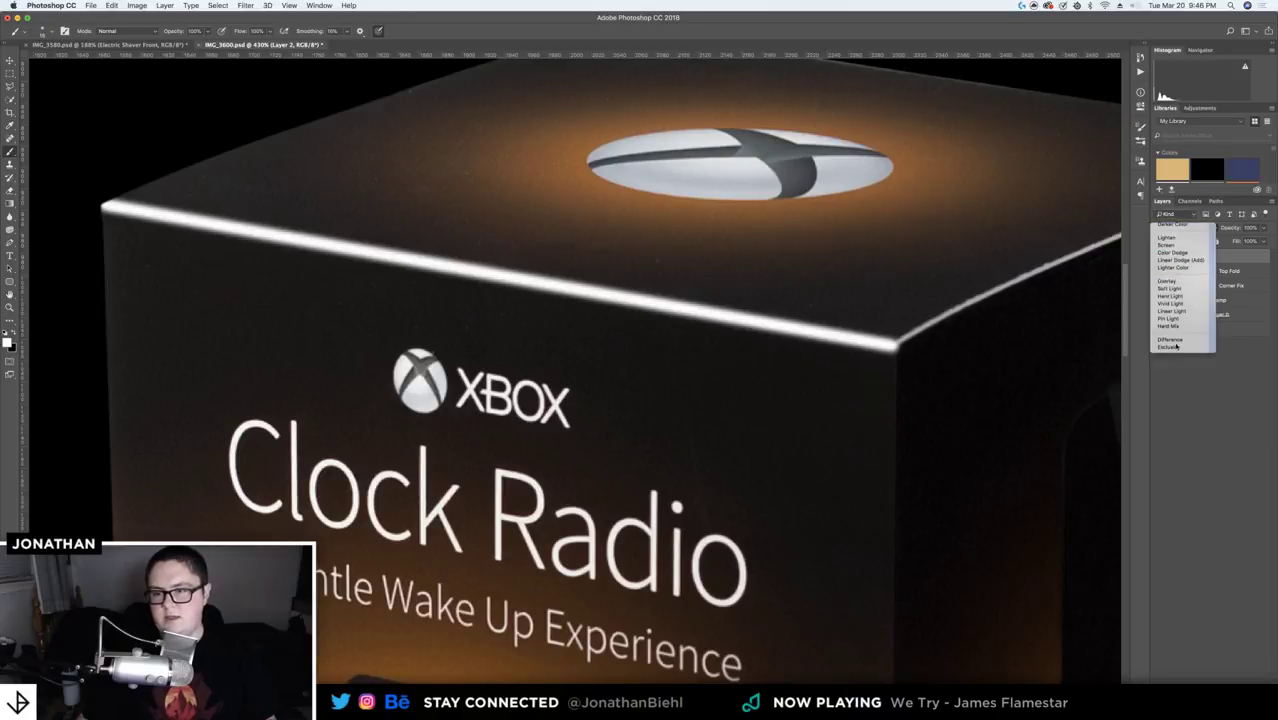
key("v")
key("2")
key("2")
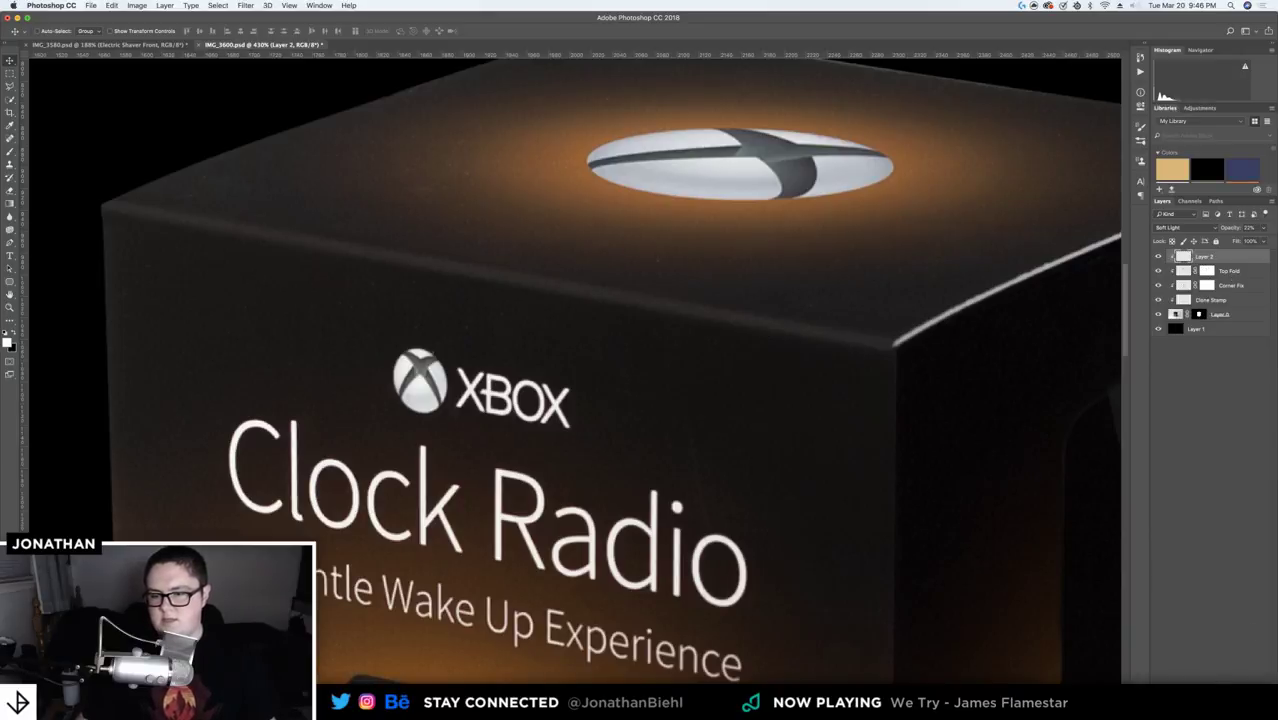
- Add a layer mask to the highlight layer and mask the line where it meets the white edge at the front corner
key("z")
left_click(915, 373)
left_click(920, 338)
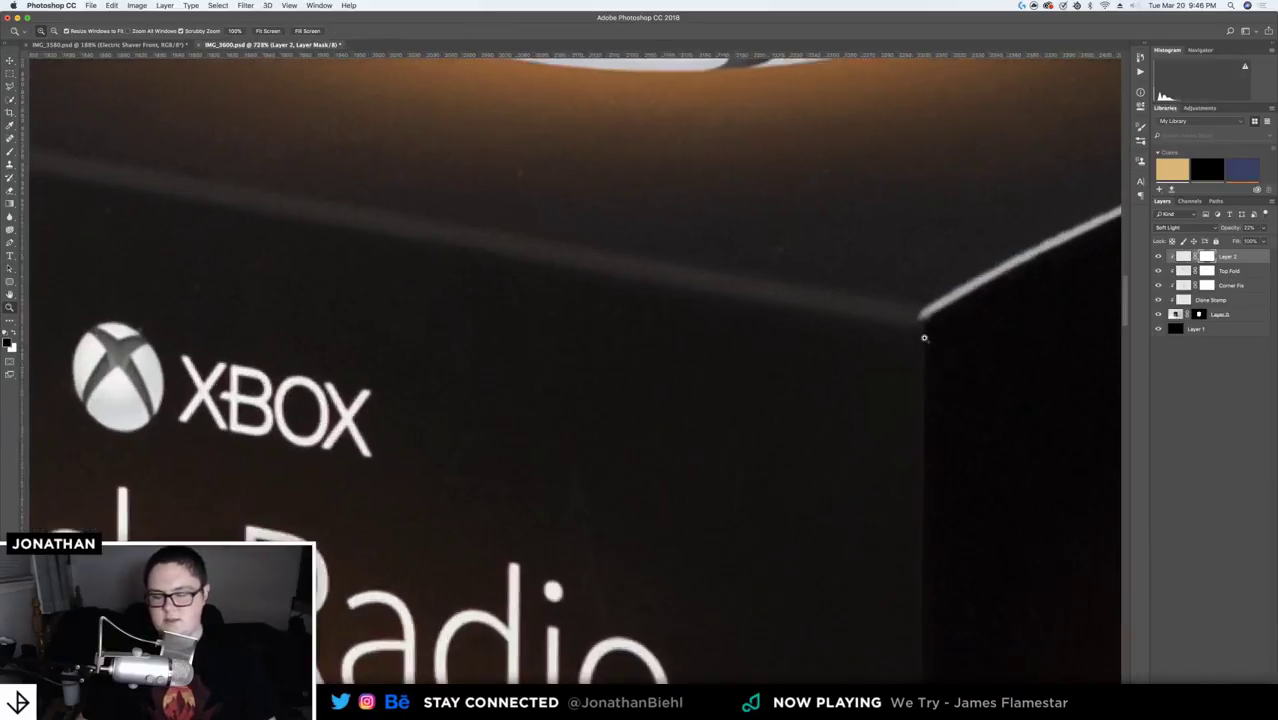
left_click(924, 338)
key("b")
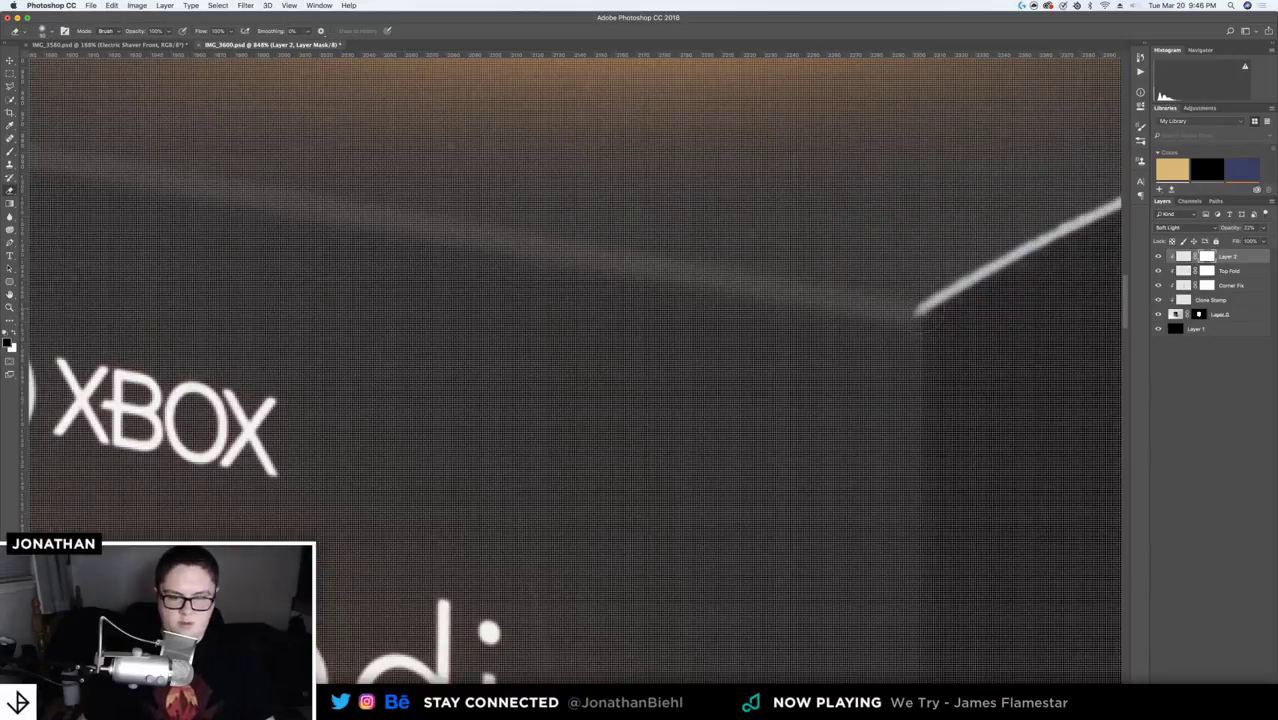
key("x")
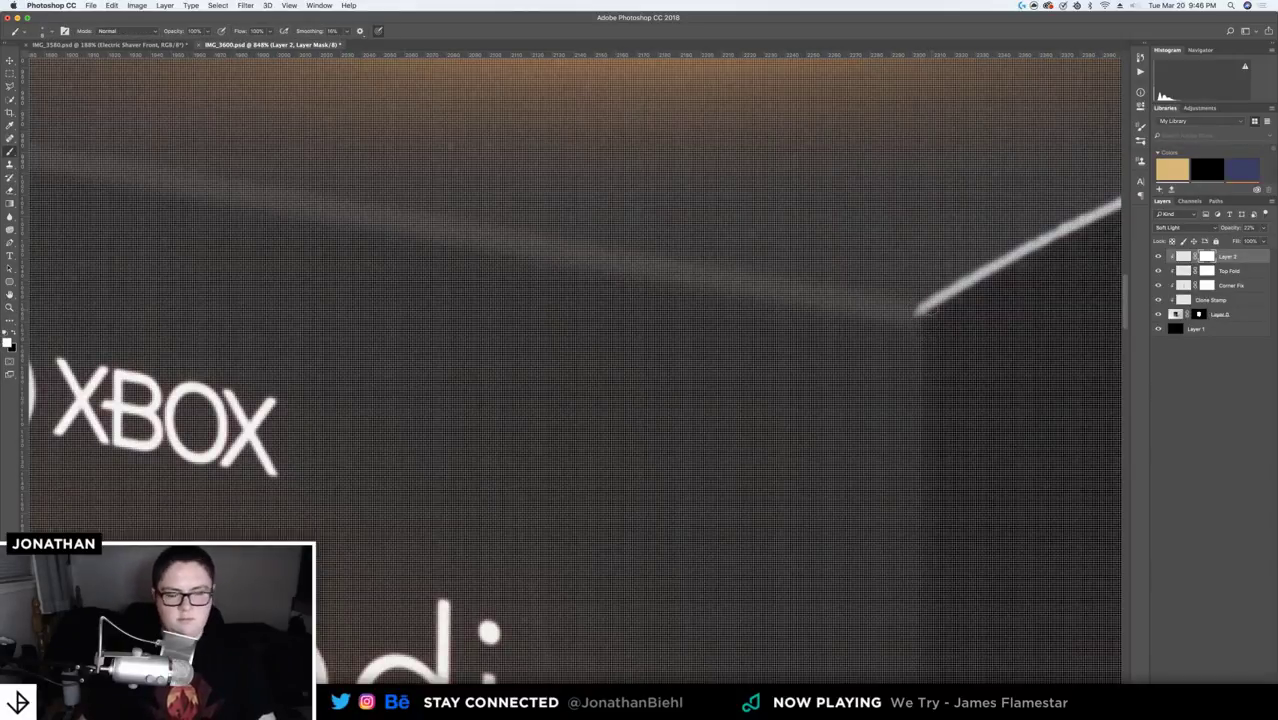
key("x")
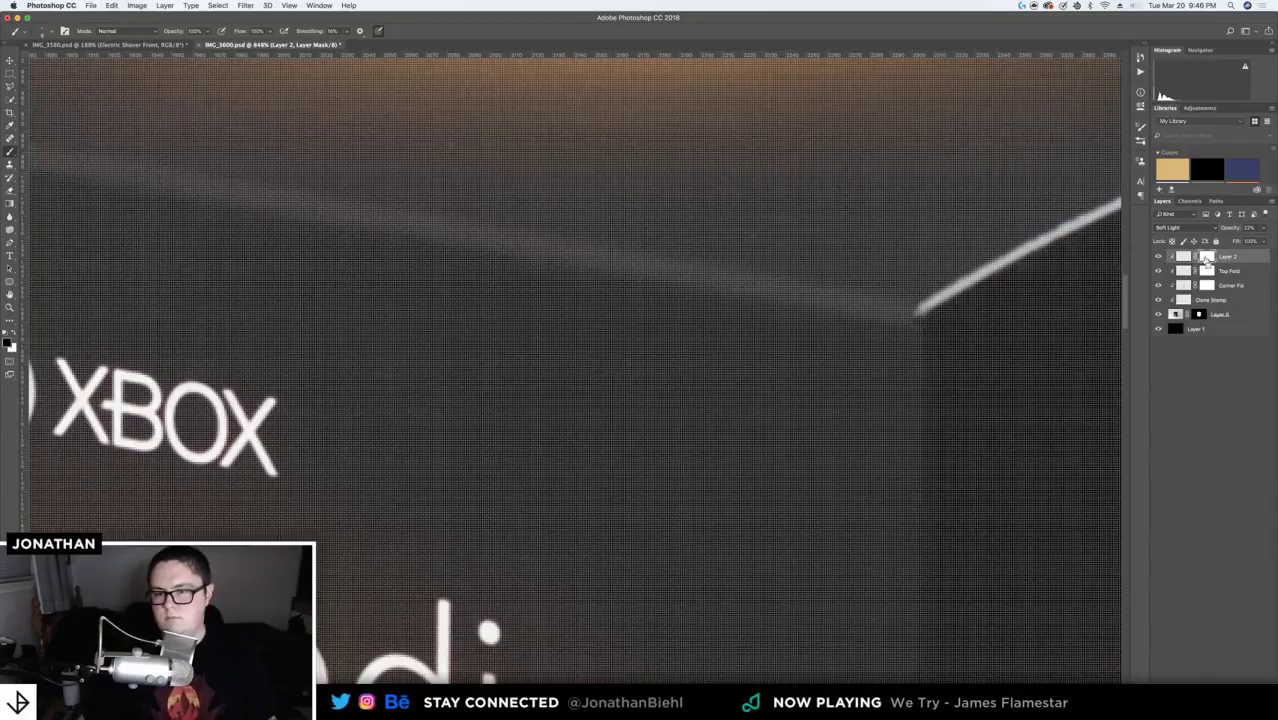
- Save the document and review the highlighted fold against the whole box
key("z")
scroll(851, 277, "down", 1)
scroll(870, 297, "down", 1)
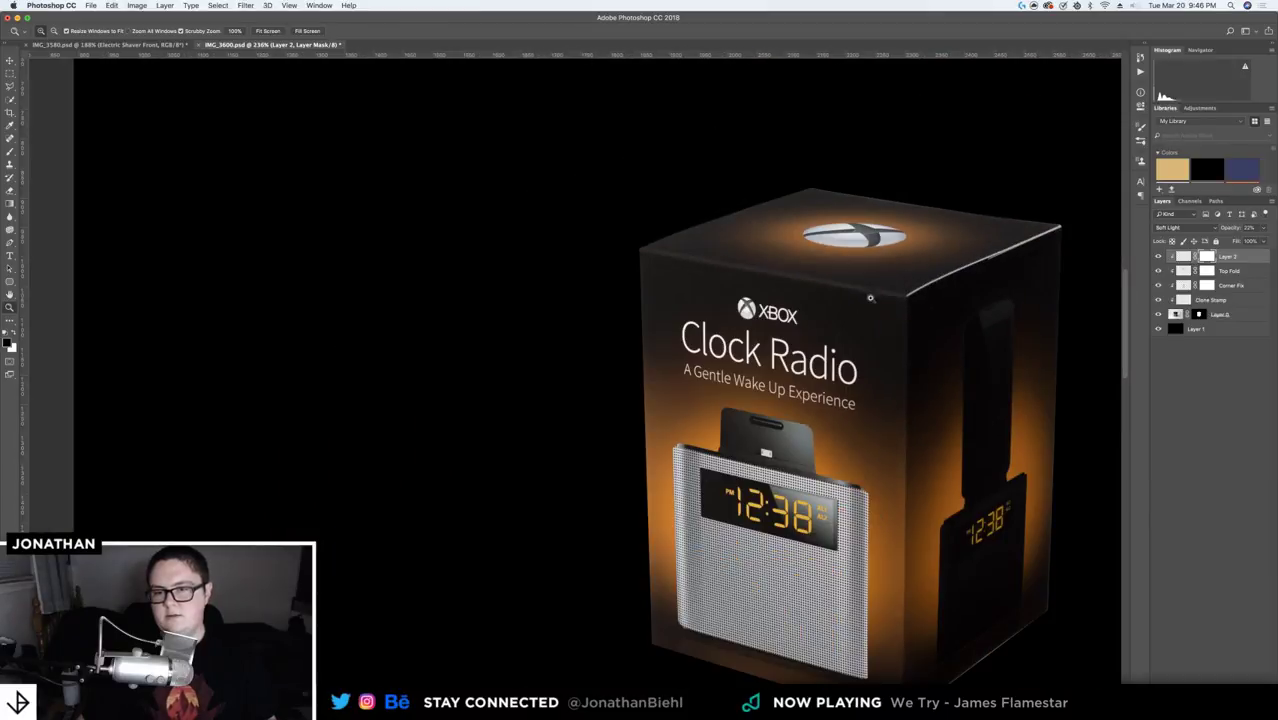
left_click(10, 293)
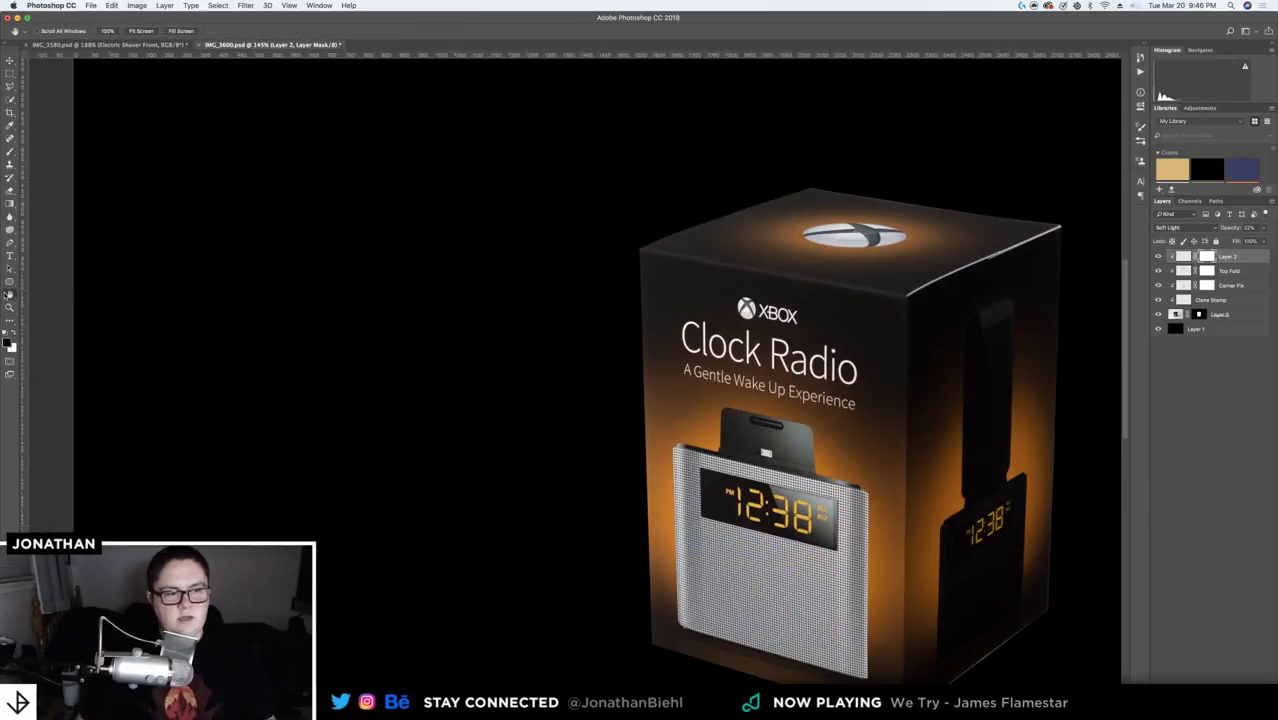
key("super+0")
key("v")
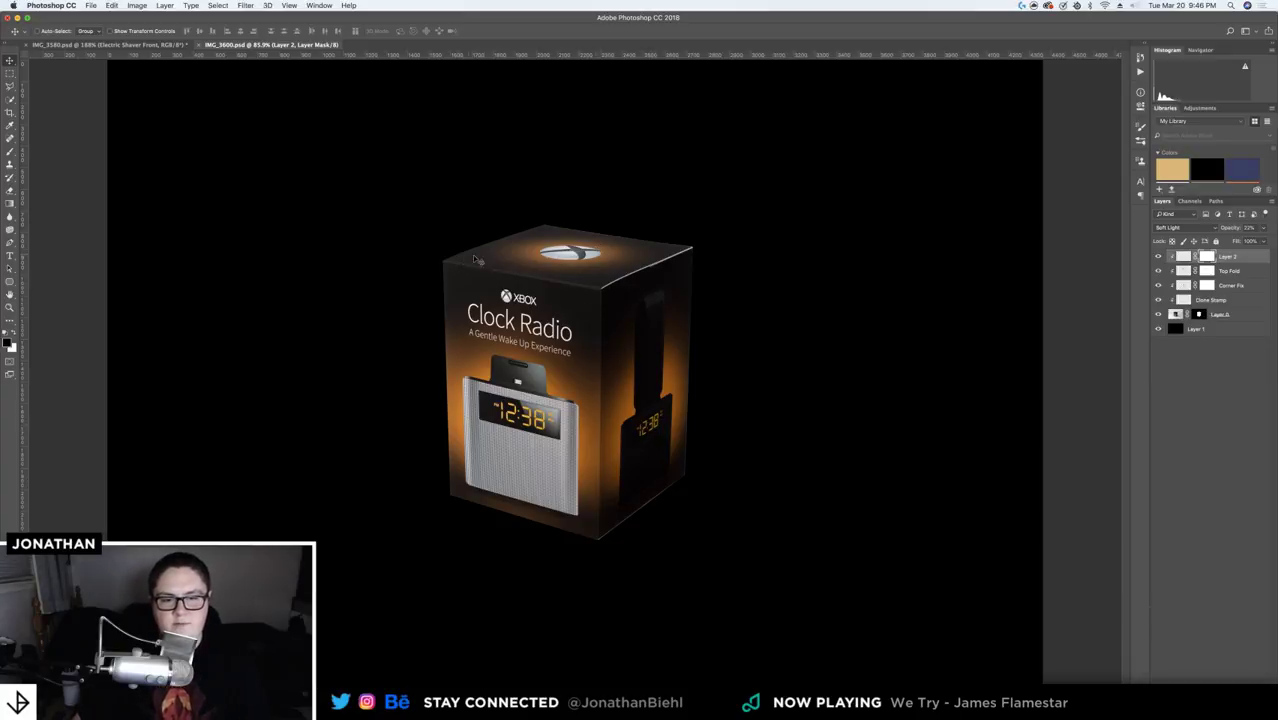
key("z")
mouse_move(540, 277)
left_mouse_down()
mouse_move(631, 281)
mouse_move(555, 274)
mouse_move(523, 293)
left_mouse_up()
key("super+0")
key("v")
- Switch to the Electric Shaver document and check the settings of its Fold Highlight layer
left_click(134, 46)
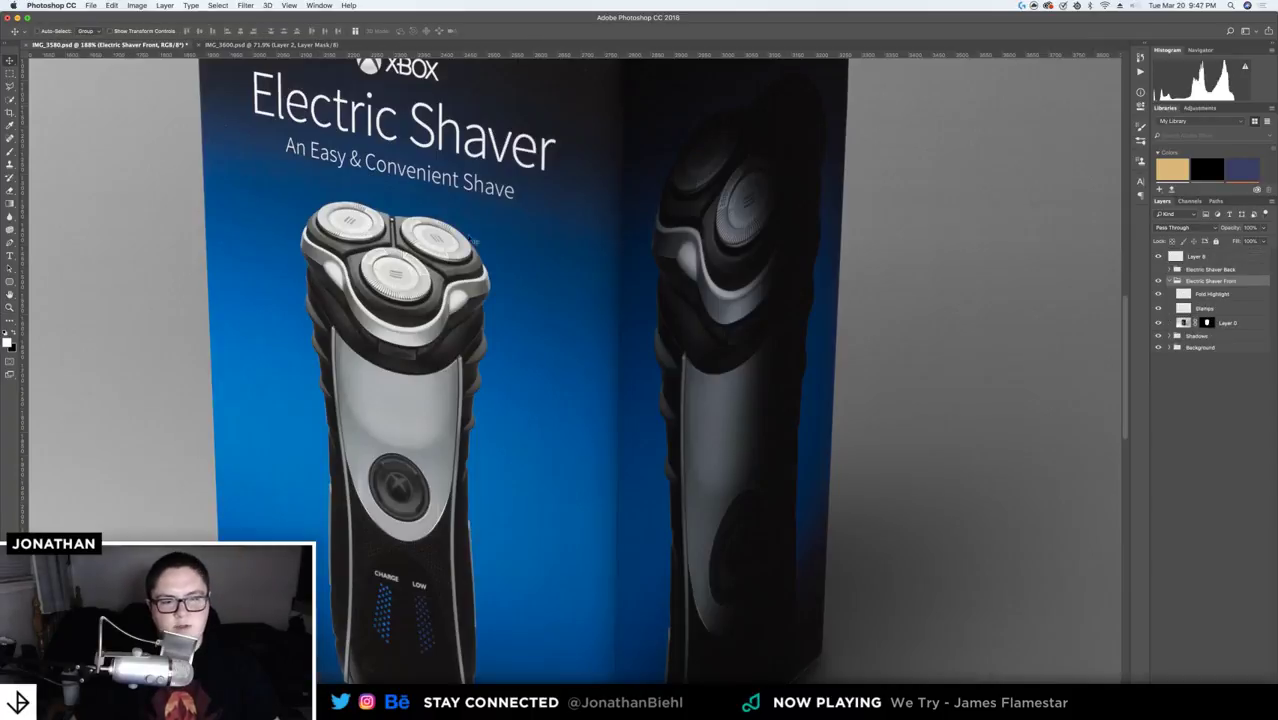
scroll(472, 240, "up", 5)
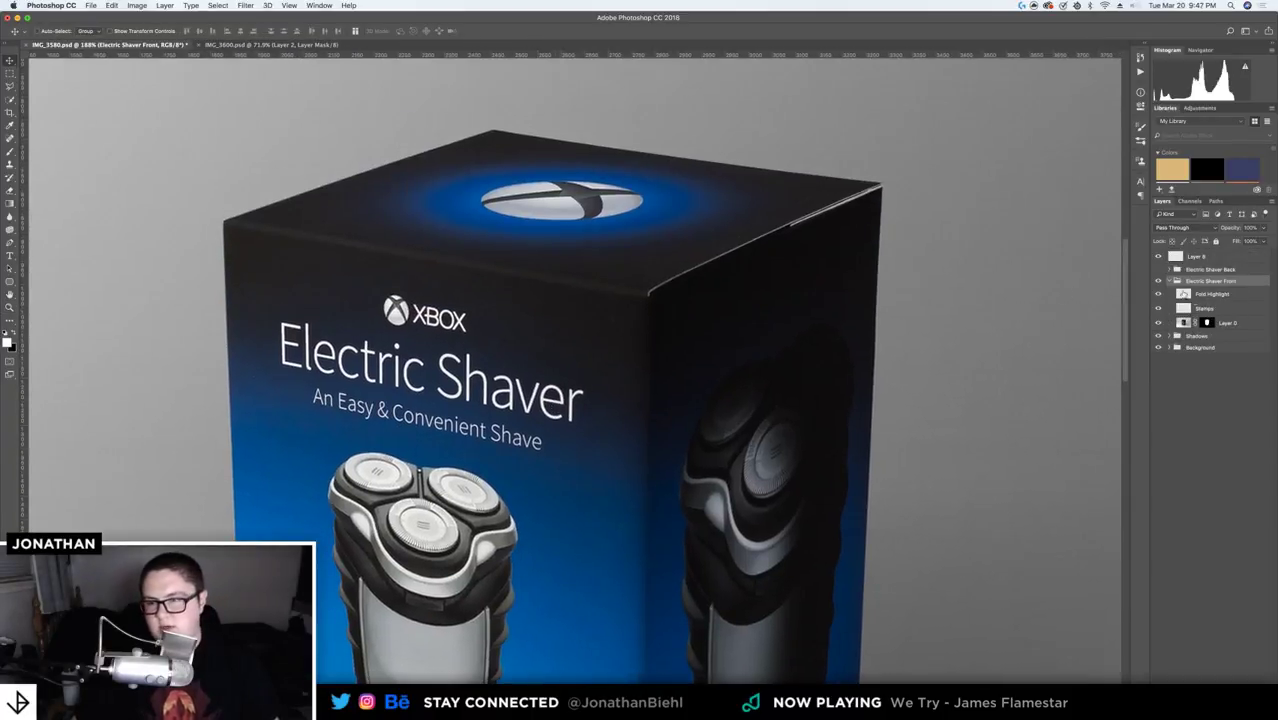
left_click(1181, 293)
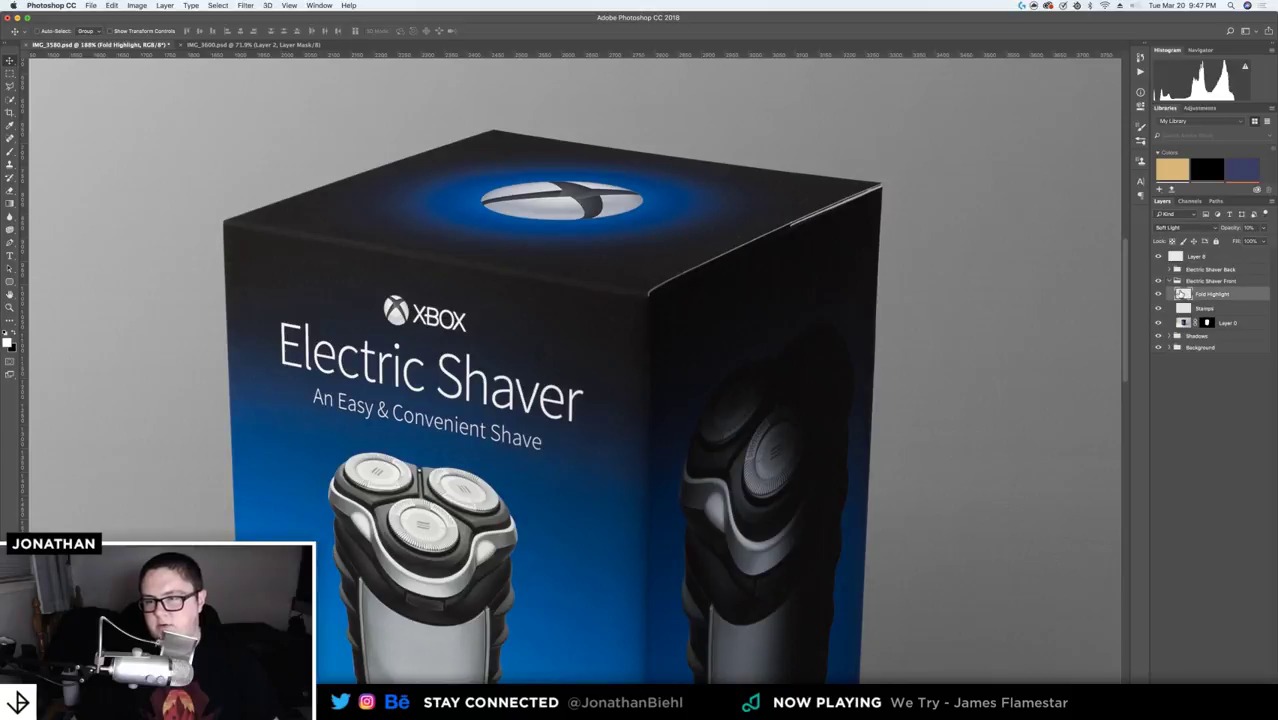
- Return to the Clock Radio document and rename the highlight layer as Fold highlight
left_click(281, 44)
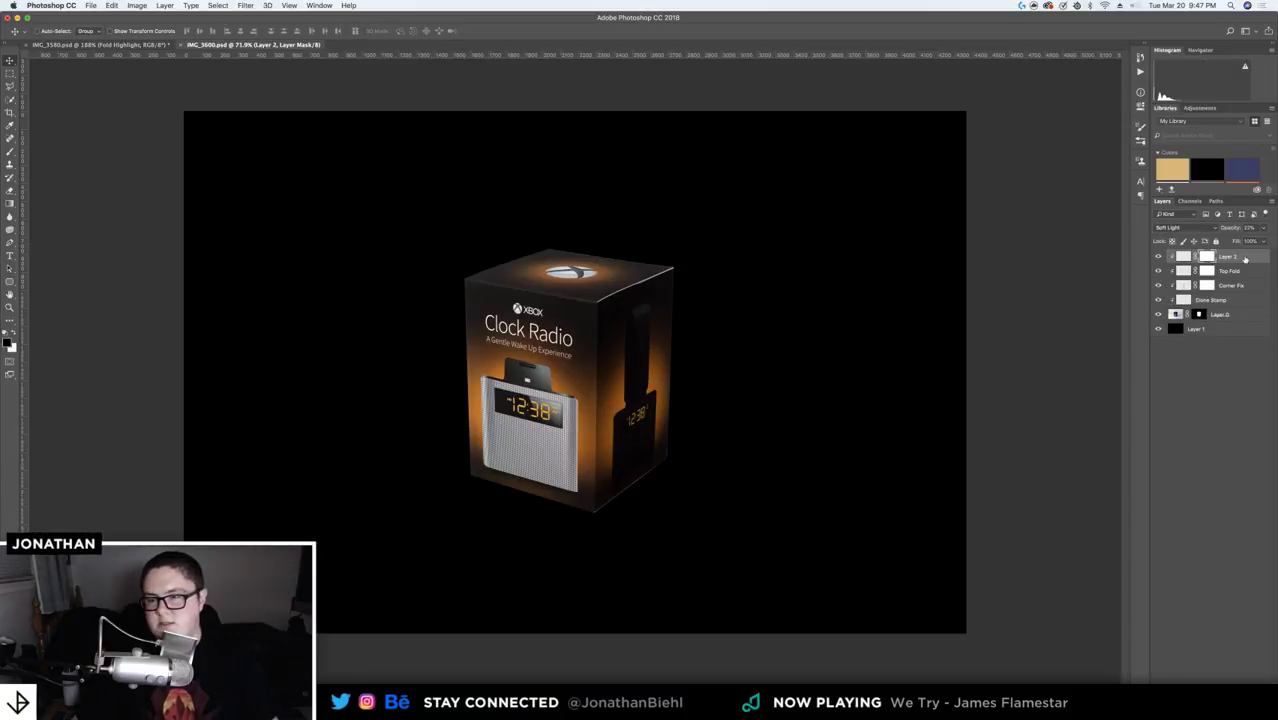
left_click(1226, 258)
double_click(1226, 258)
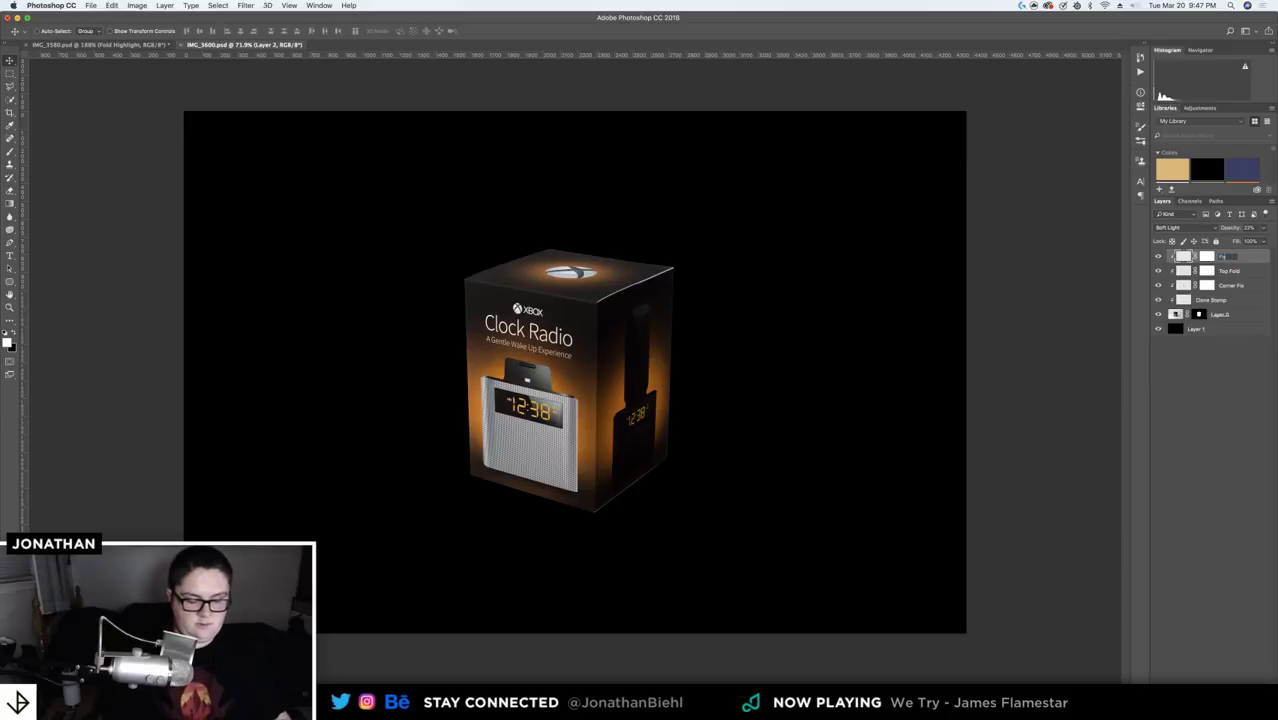
key("Return")
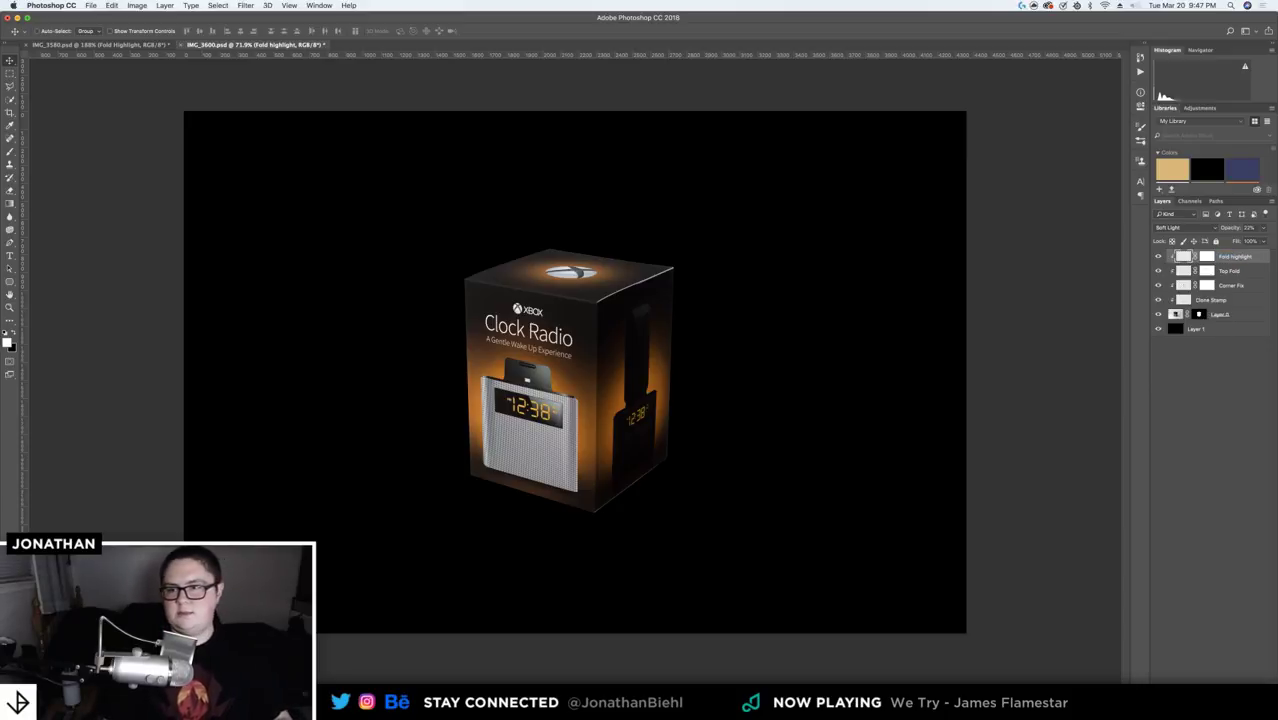
- Lower the Fold highlight layer's opacity while judging the fold up close
key("z")
left_click(585, 295)
left_click(585, 295)
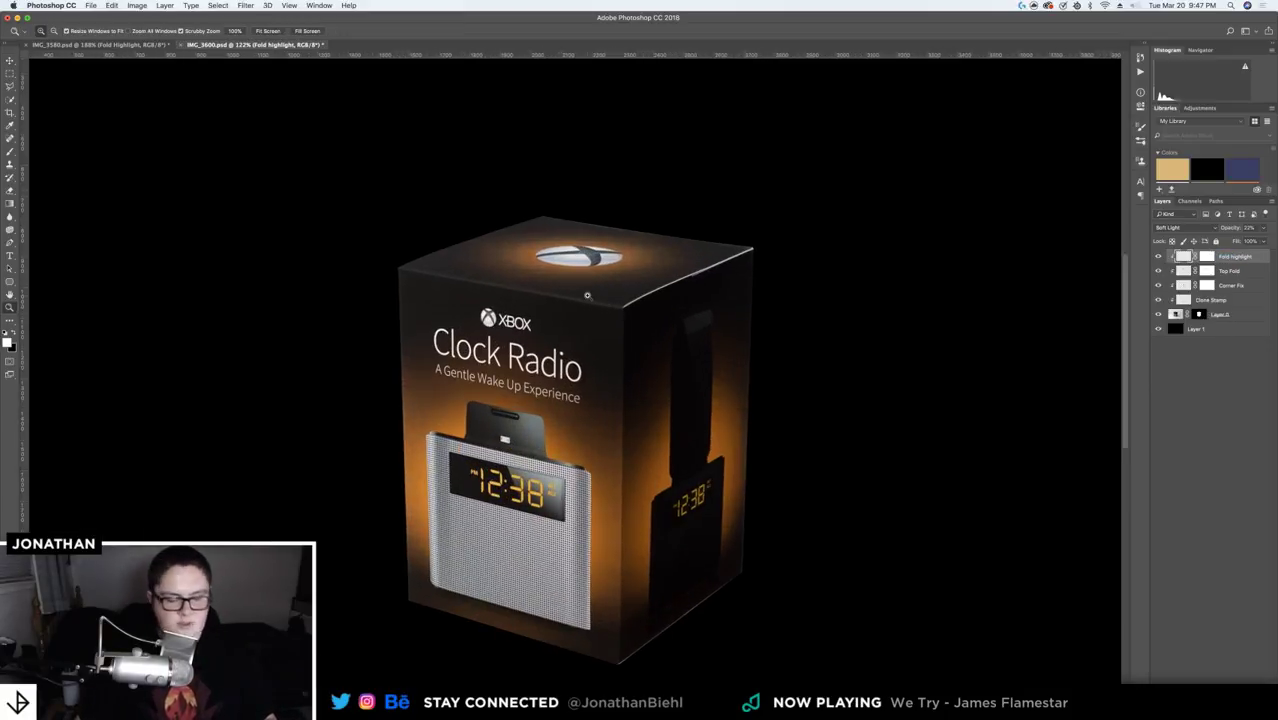
key("v")
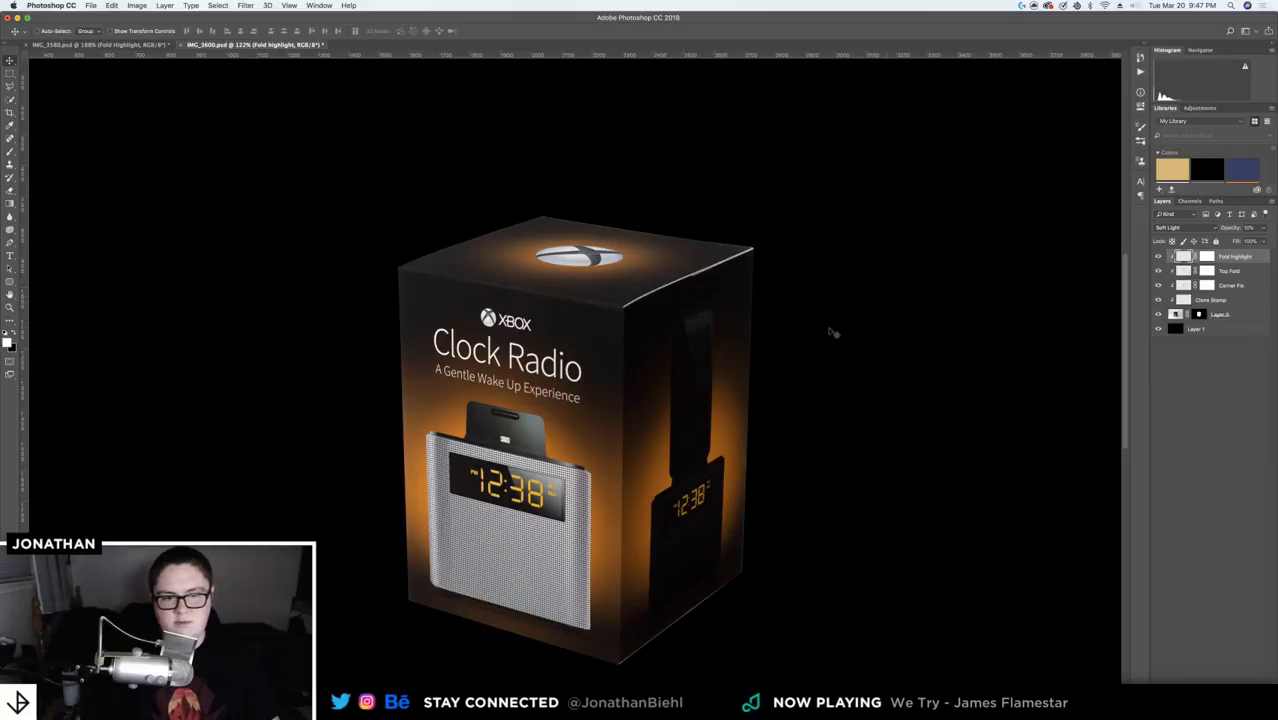
- Examine the highlighted fold down the front of the Clock Radio box, from its upper corner to its lower corner
key("z")
left_click(668, 330, "alt")
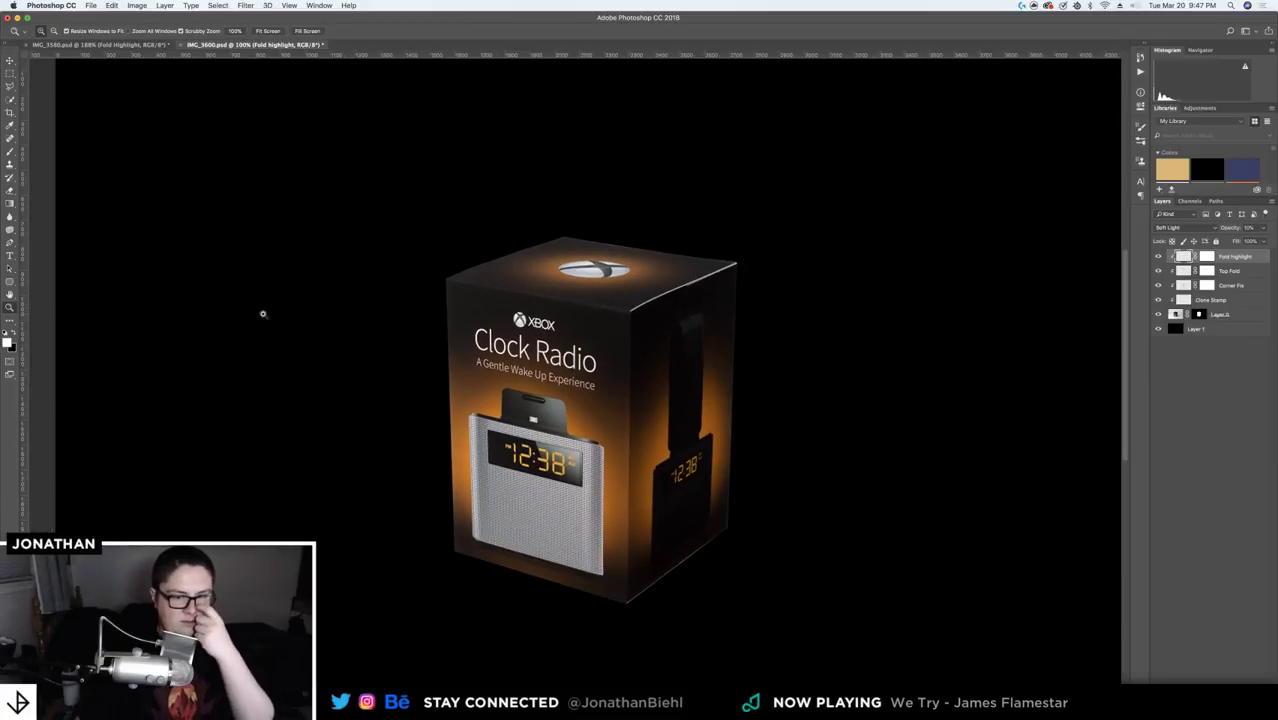
double_click(10, 296)
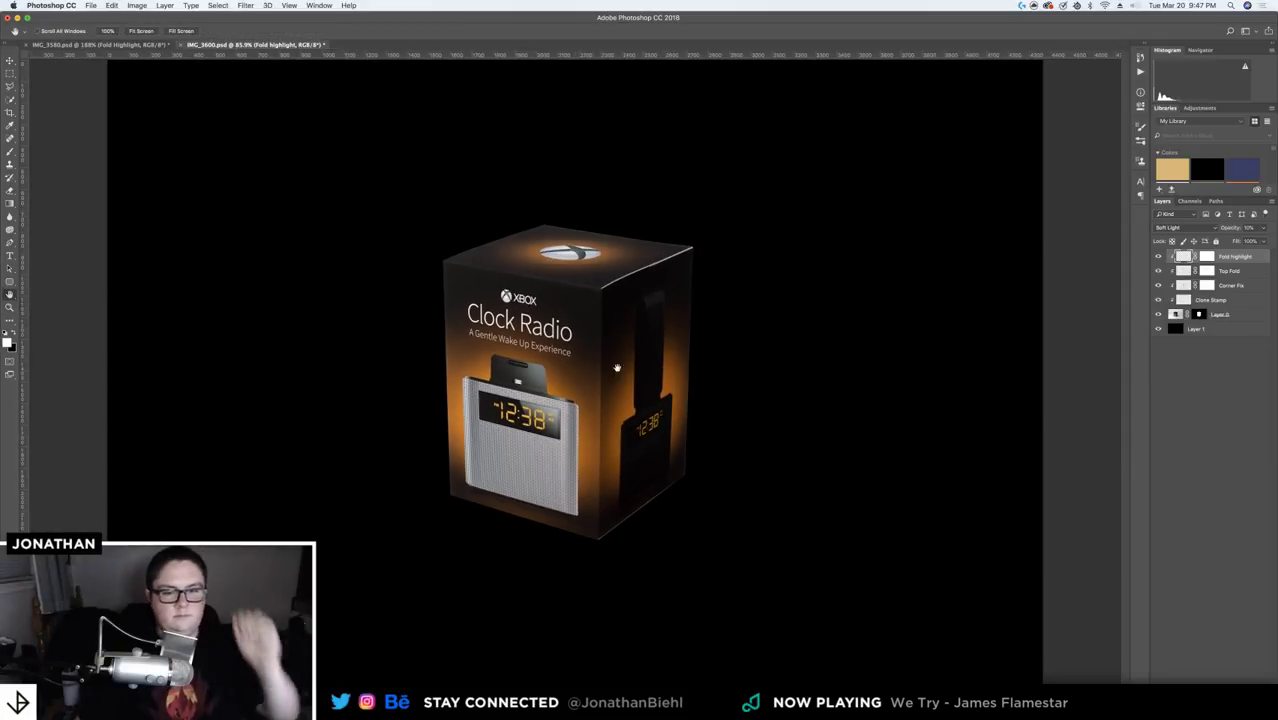
left_click(670, 349)
left_click_drag(670, 349, 657, 246)
left_click_drag(657, 260, 628, 262)
left_click_drag(611, 207, 611, 237)
key("b")
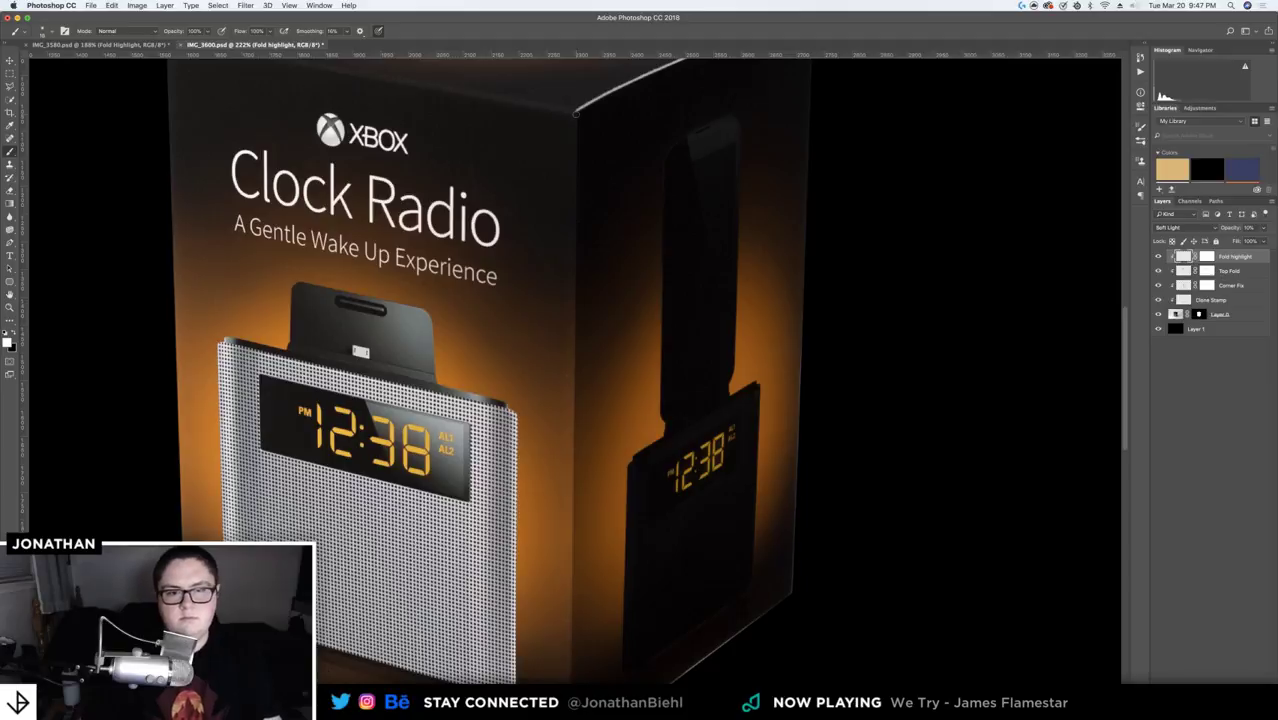
left_click(42, 31)
key("Escape")
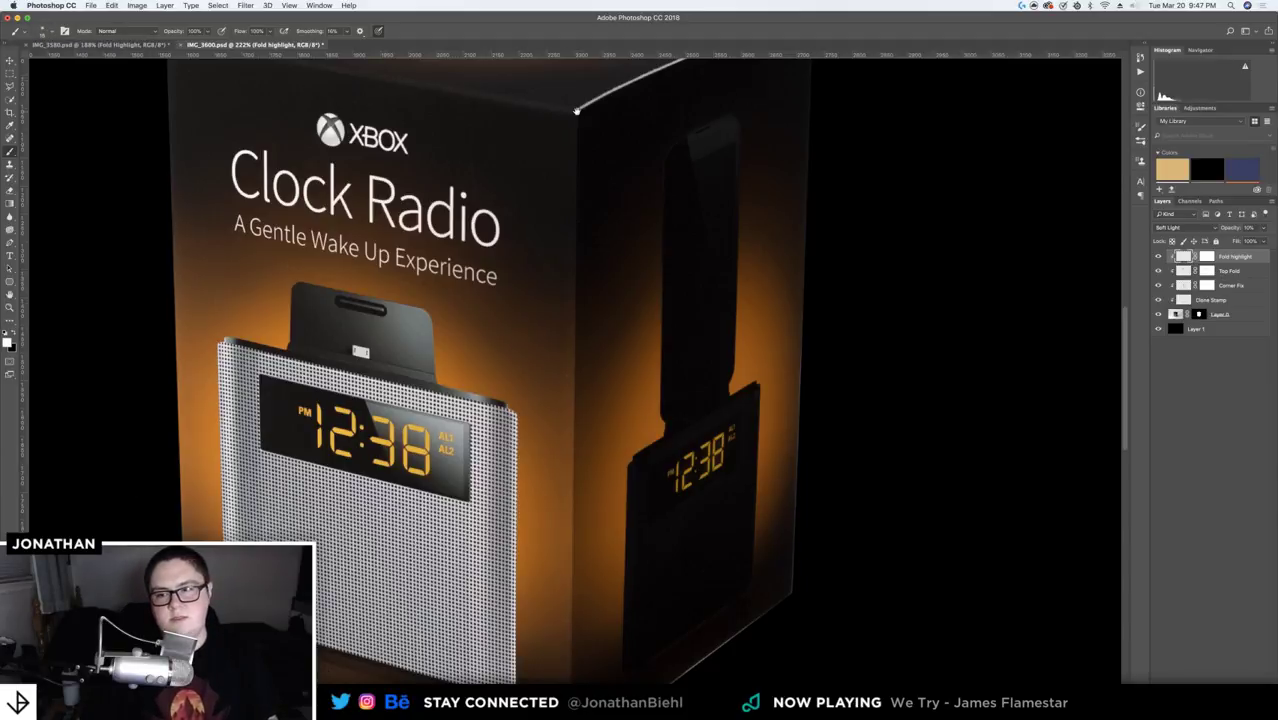
left_click_drag(578, 135, 573, 65)
scroll(580, 643, "down", 5)
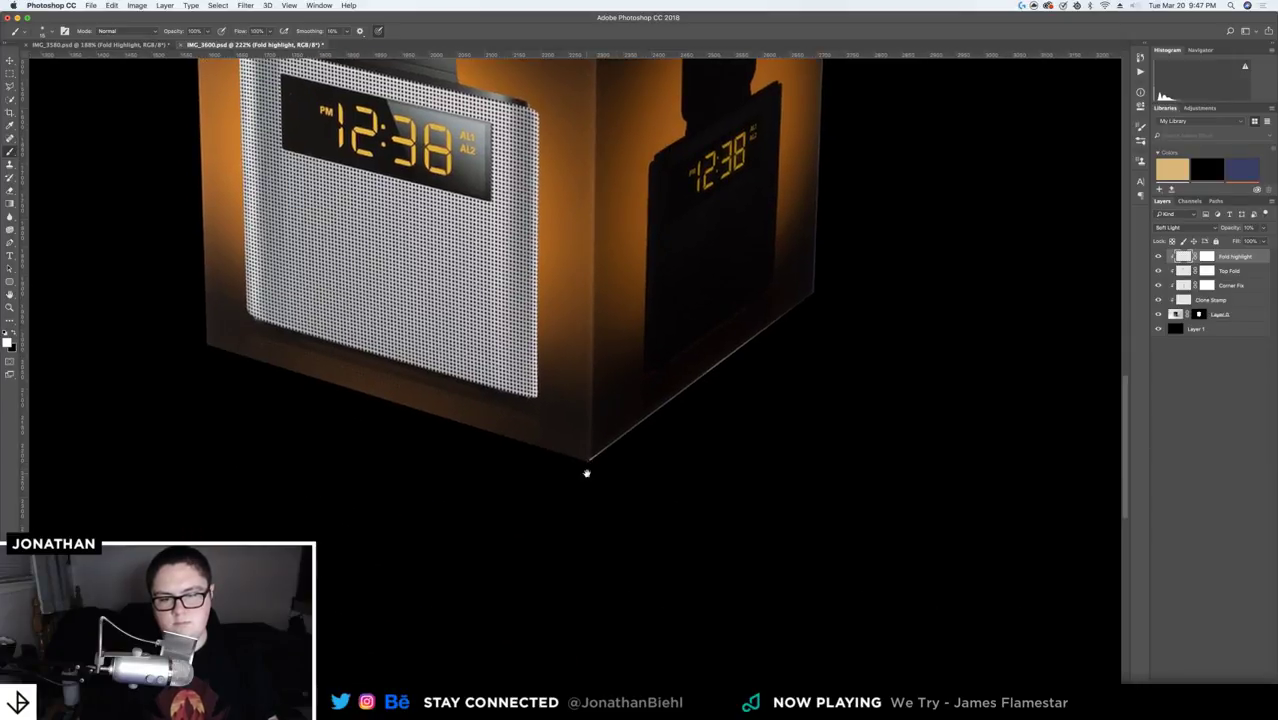
left_click_drag(586, 473, 570, 634)
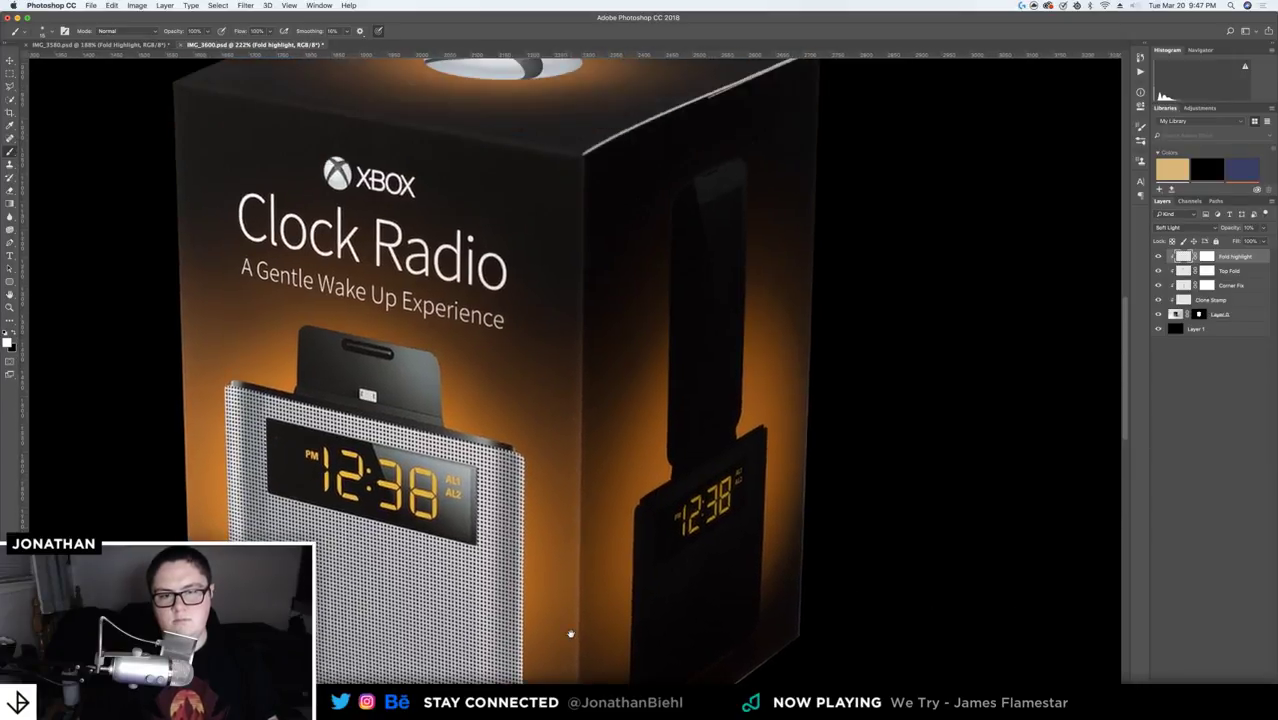
- Save the Clock Radio document and review the whole box fitted to the screen
key("z")
left_click(588, 550, "alt")
left_click(582, 312)
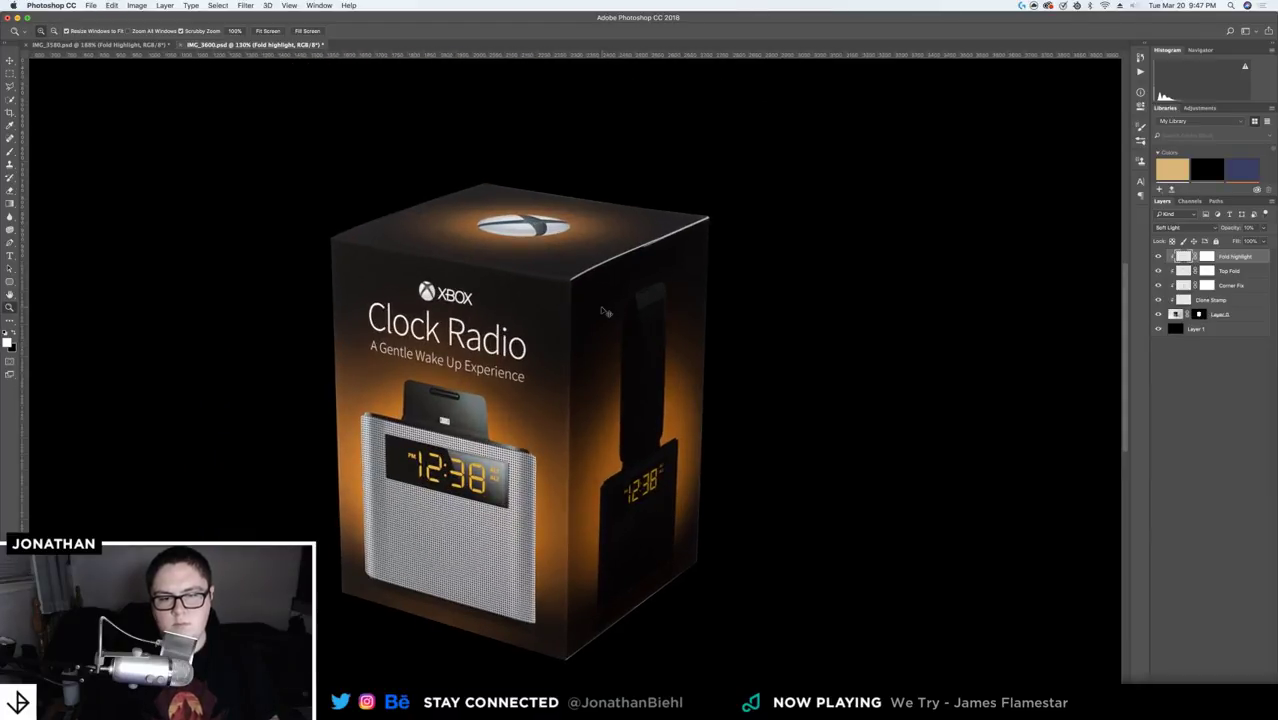
left_click_drag(551, 330, 508, 336)
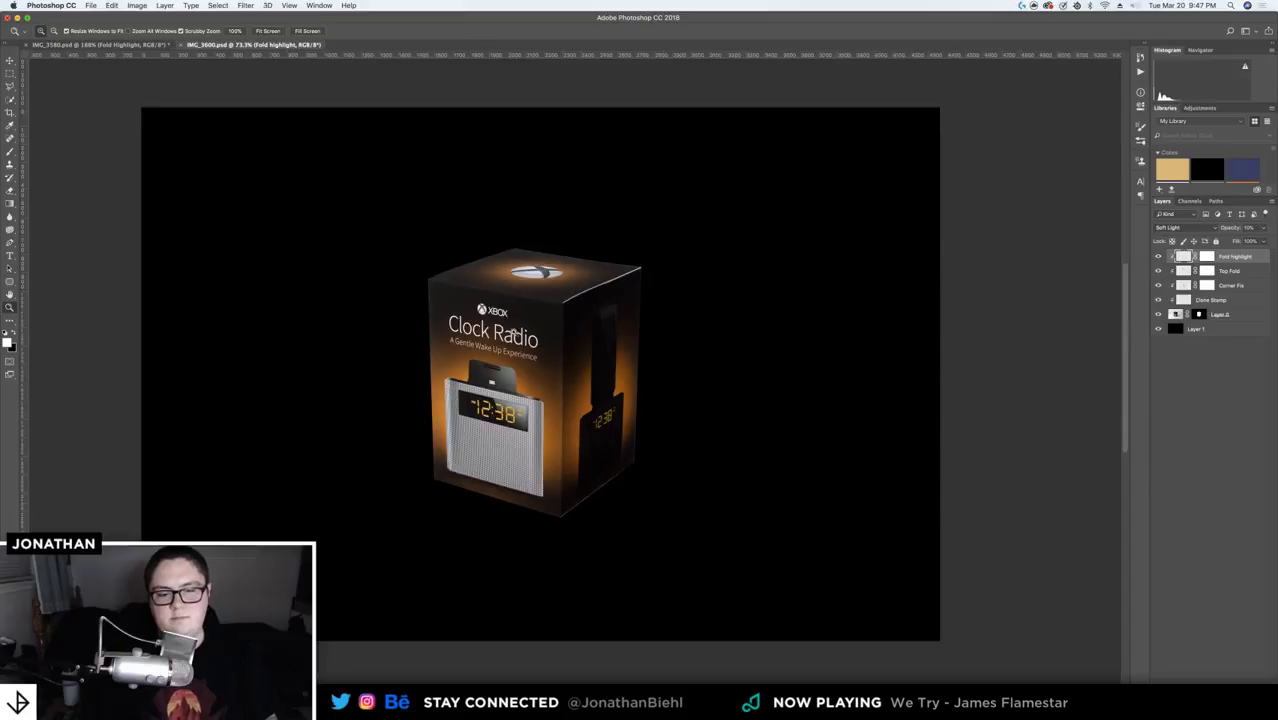
left_click_drag(597, 430, 622, 445)
key("v")
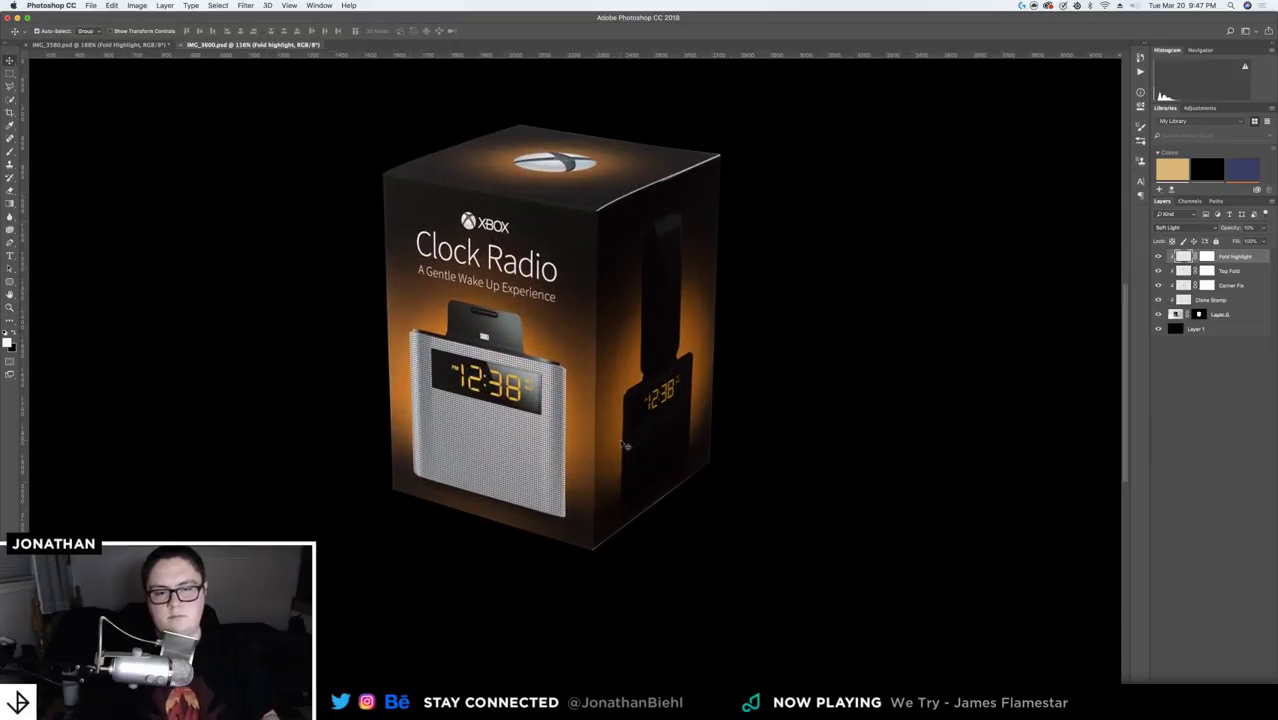
double_click(10, 295)
key("v")
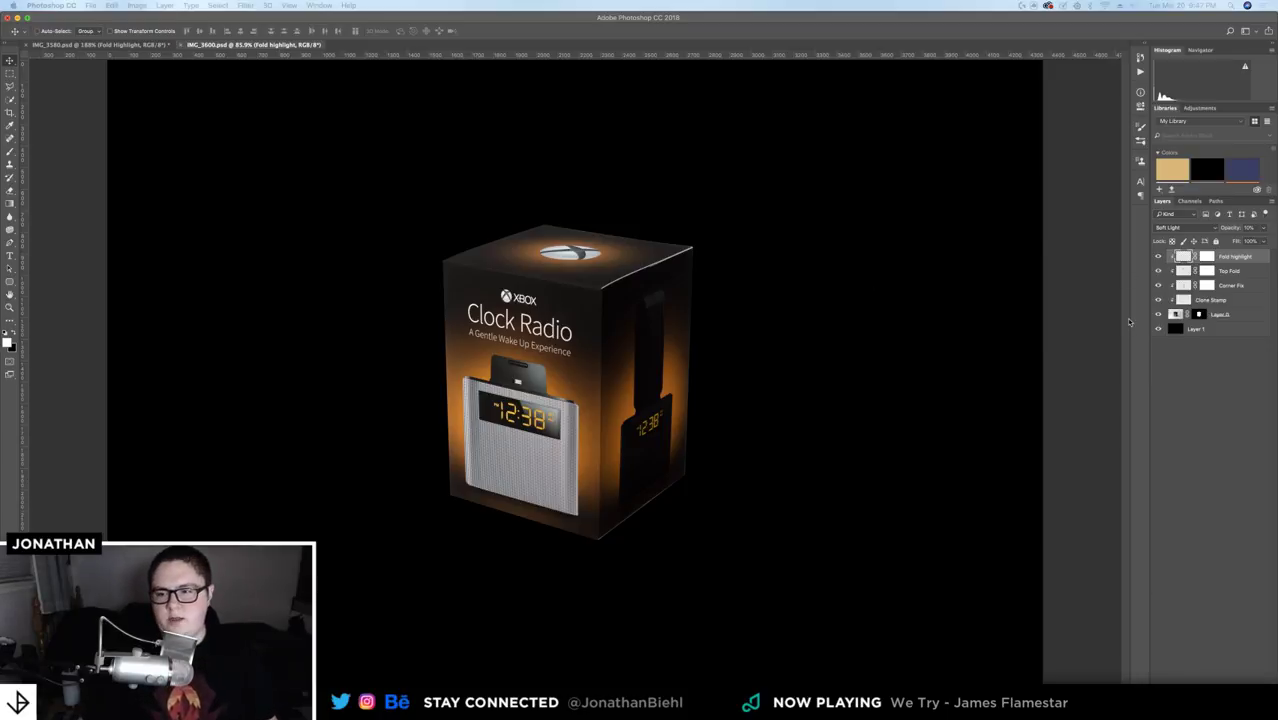
- Select Layer 1, the black backdrop beneath the box layers, in the Clock Radio document
left_click(1205, 328)
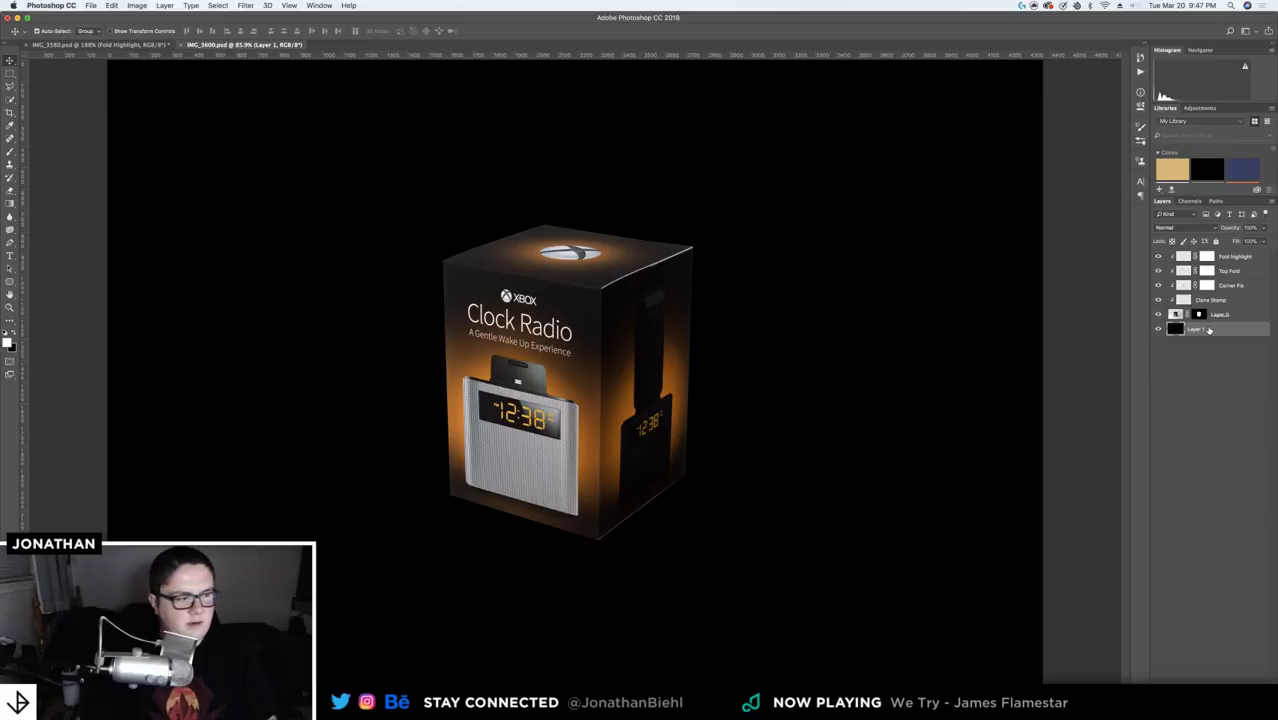
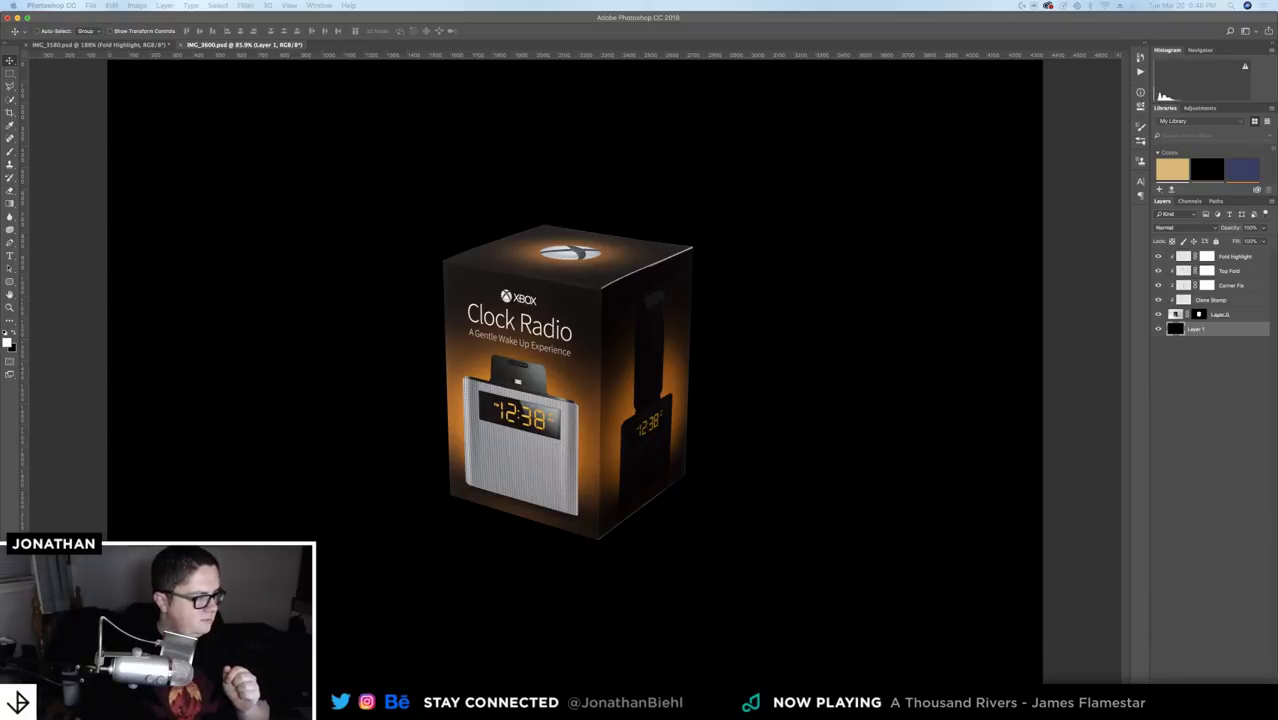
left_click(225, 355)
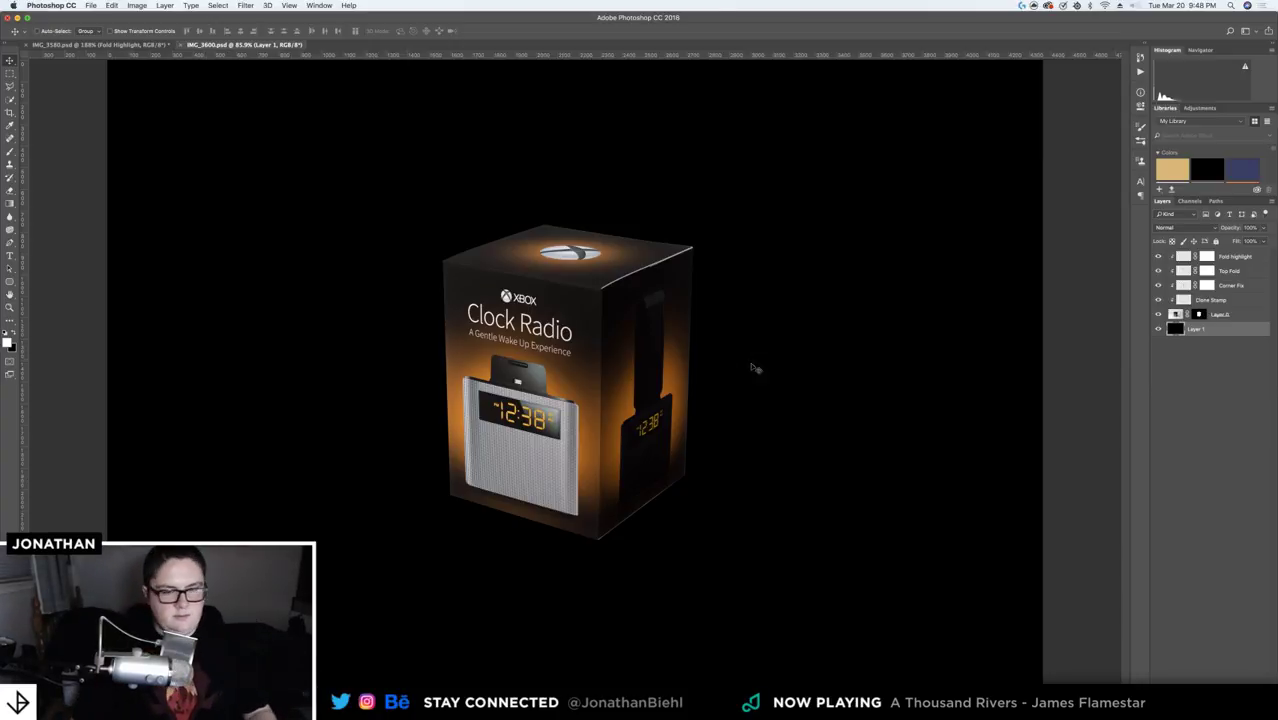
key("z")
mouse_move(678, 261)
left_mouse_down()
mouse_move(667, 239)
mouse_move(695, 272)
left_mouse_up()
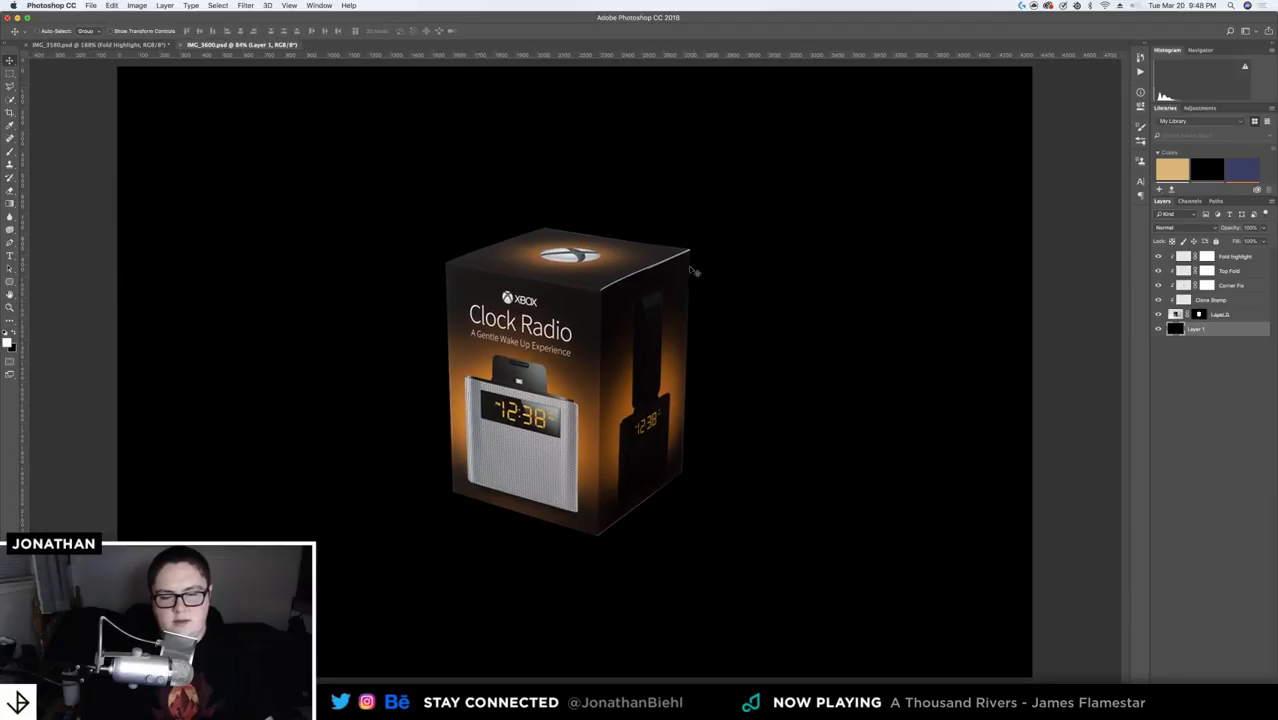
key("v")
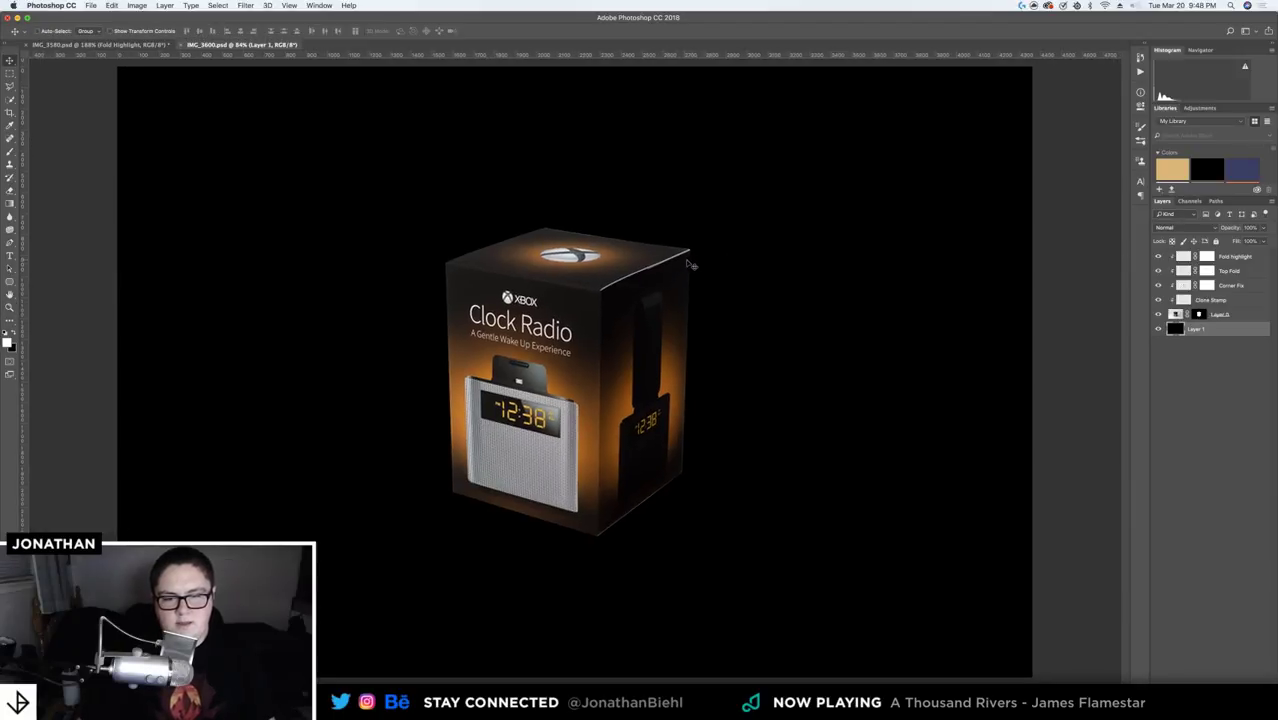
- Copy the Shadows and Background groups from the Electric Shaver document into the Clock Radio document above Layer 1
left_click(95, 45)
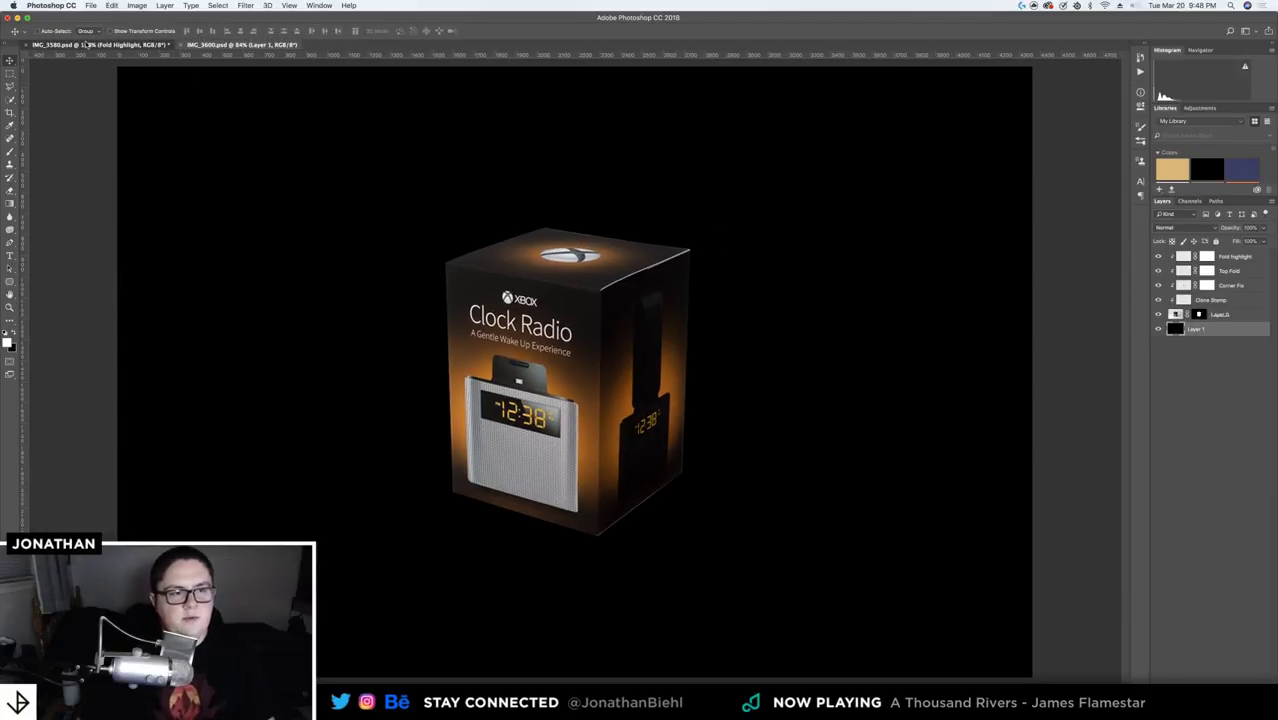
key("z")
left_click_drag(280, 219, 322, 214)
key("v")
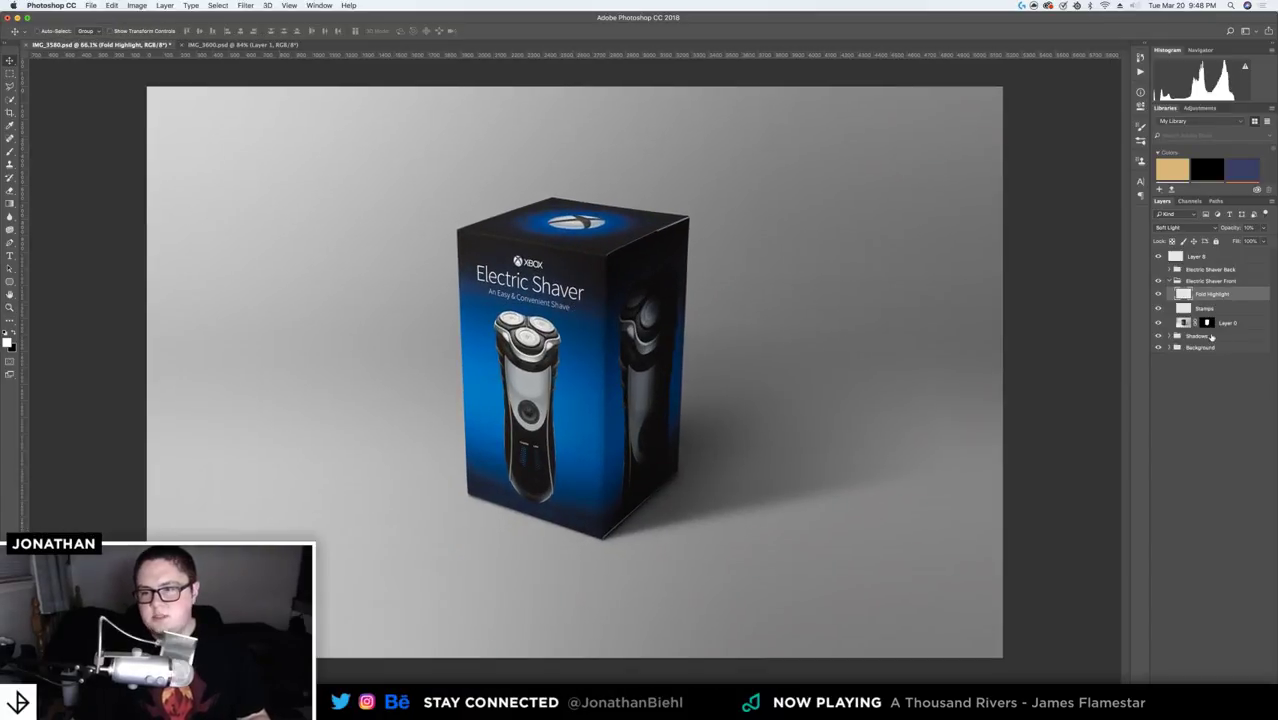
left_click(1200, 347)
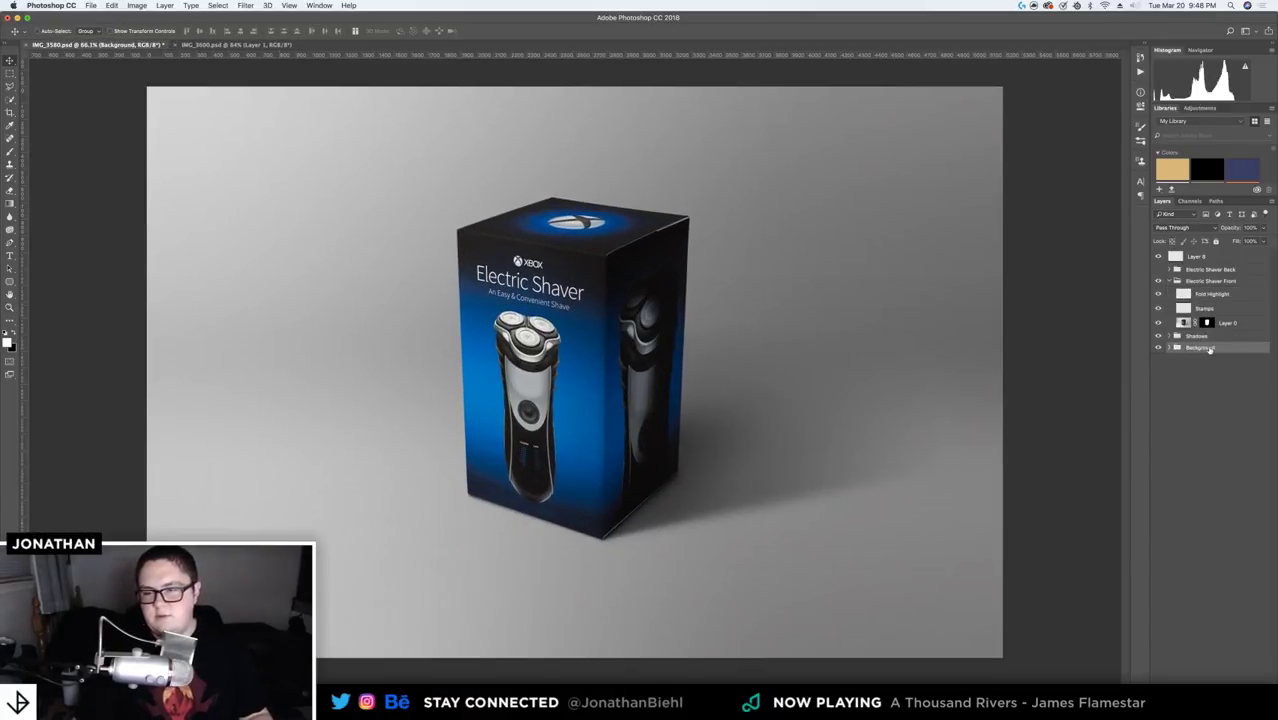
left_click(1210, 337, "shift")
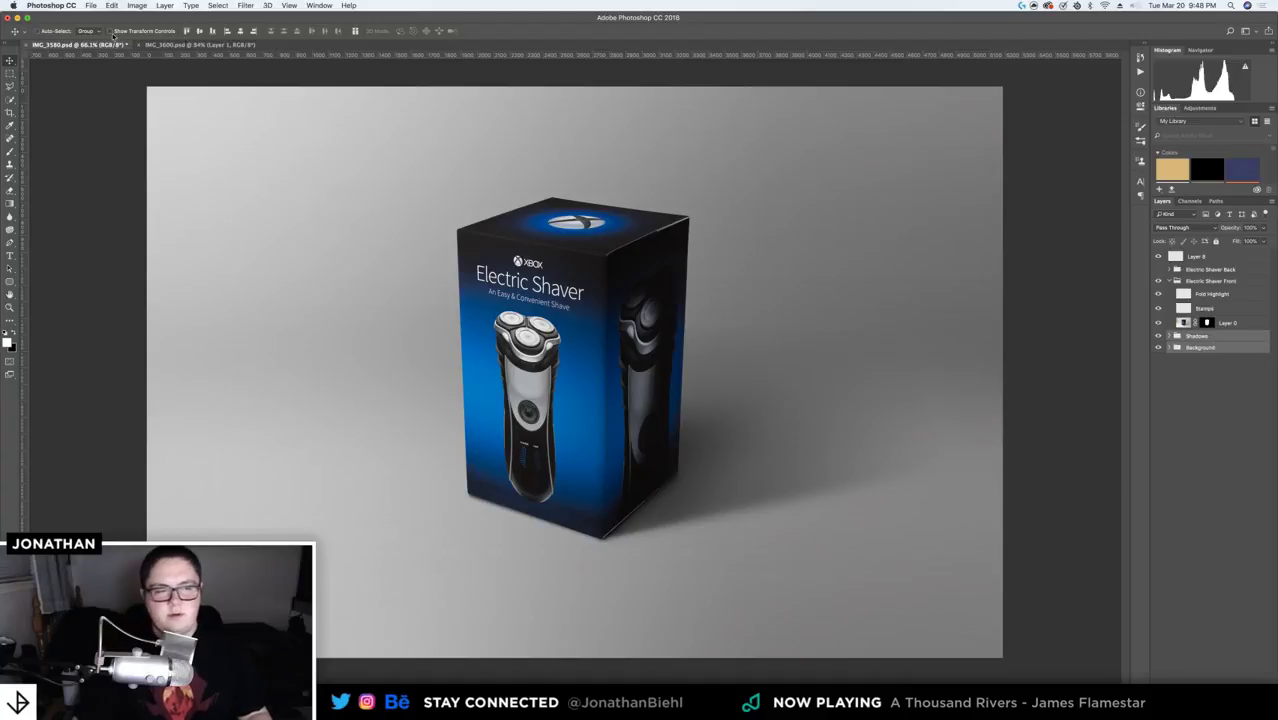
left_click_drag(82, 49, 88, 180)
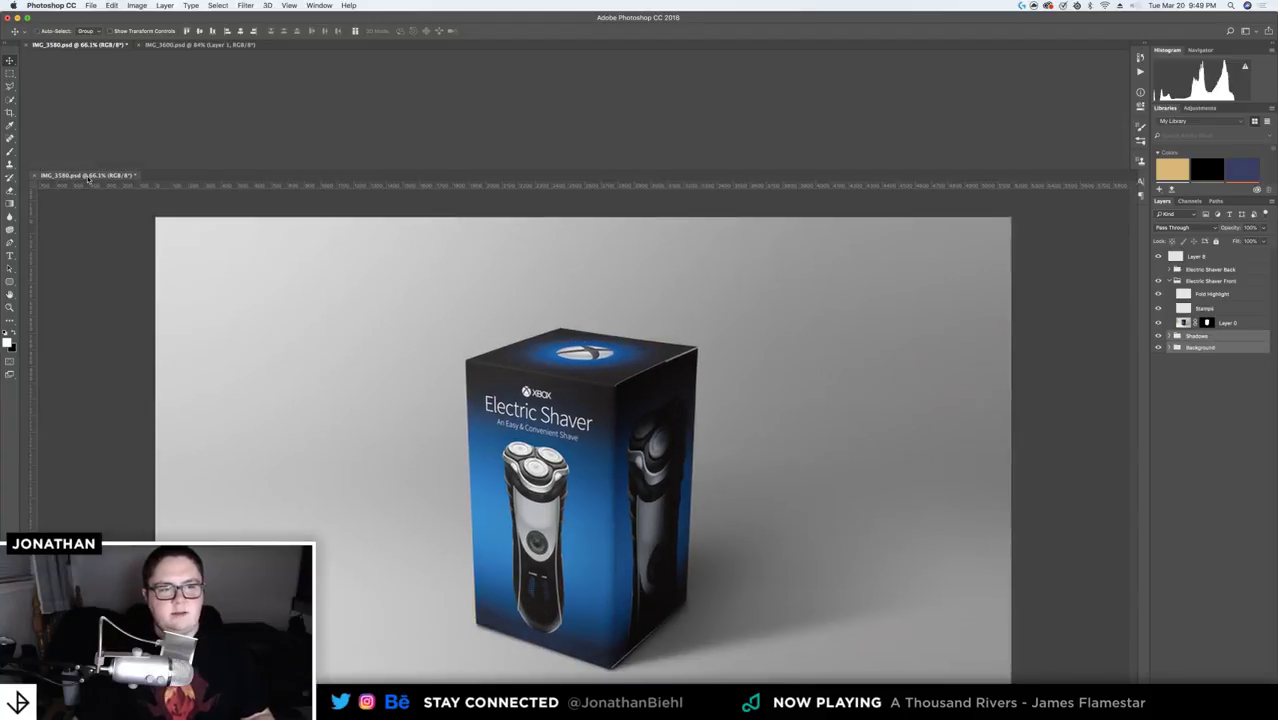
left_click_drag(658, 300, 1033, 248)
- Check how the copied shadows line up with the Clock Radio box, and dock the floating Electric Shaver document again
key("z")
left_click_drag(840, 238, 802, 243)
left_click_drag(590, 358, 617, 487)
left_click_drag(679, 528, 648, 462)
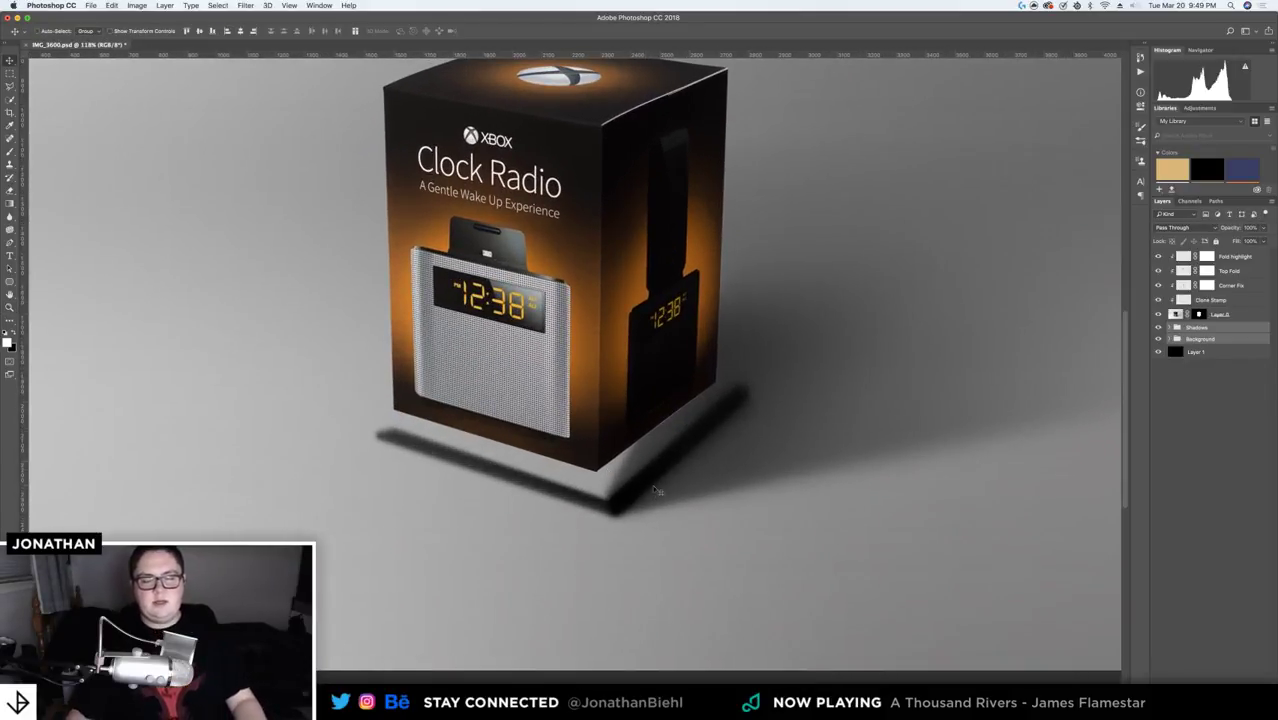
key("z")
left_click(735, 461, "alt")
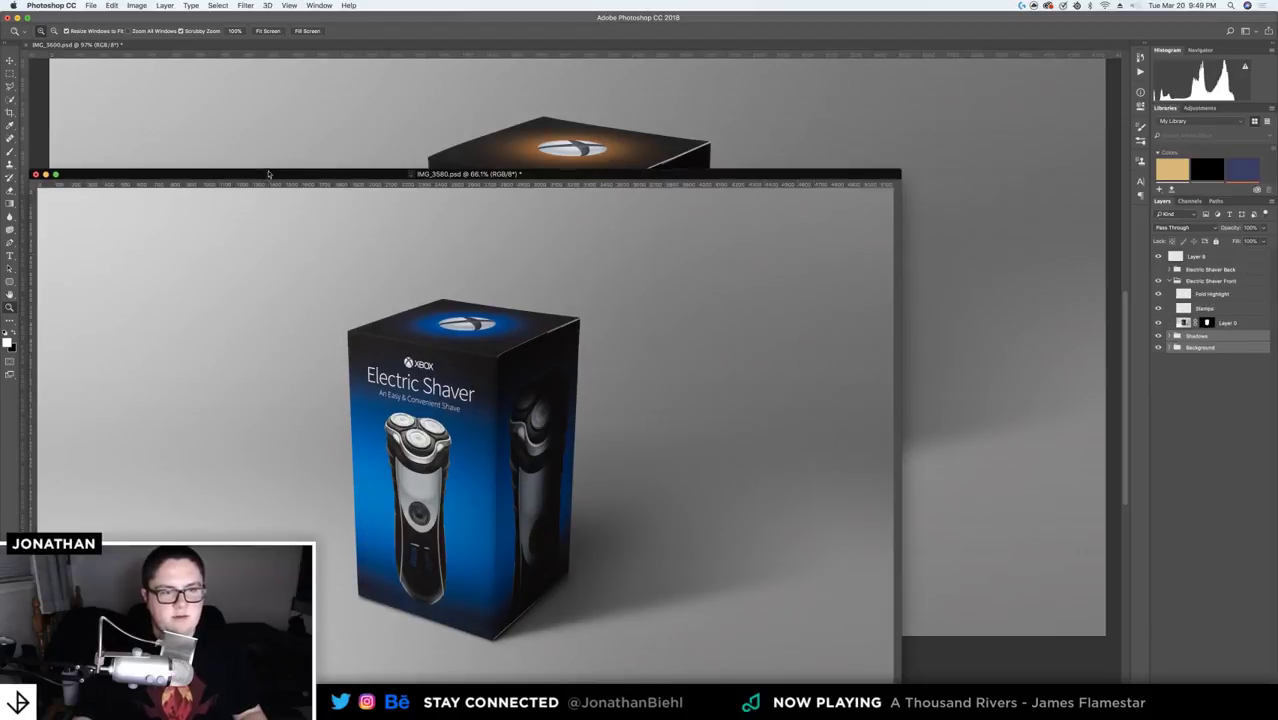
left_click_drag(268, 174, 303, 47)
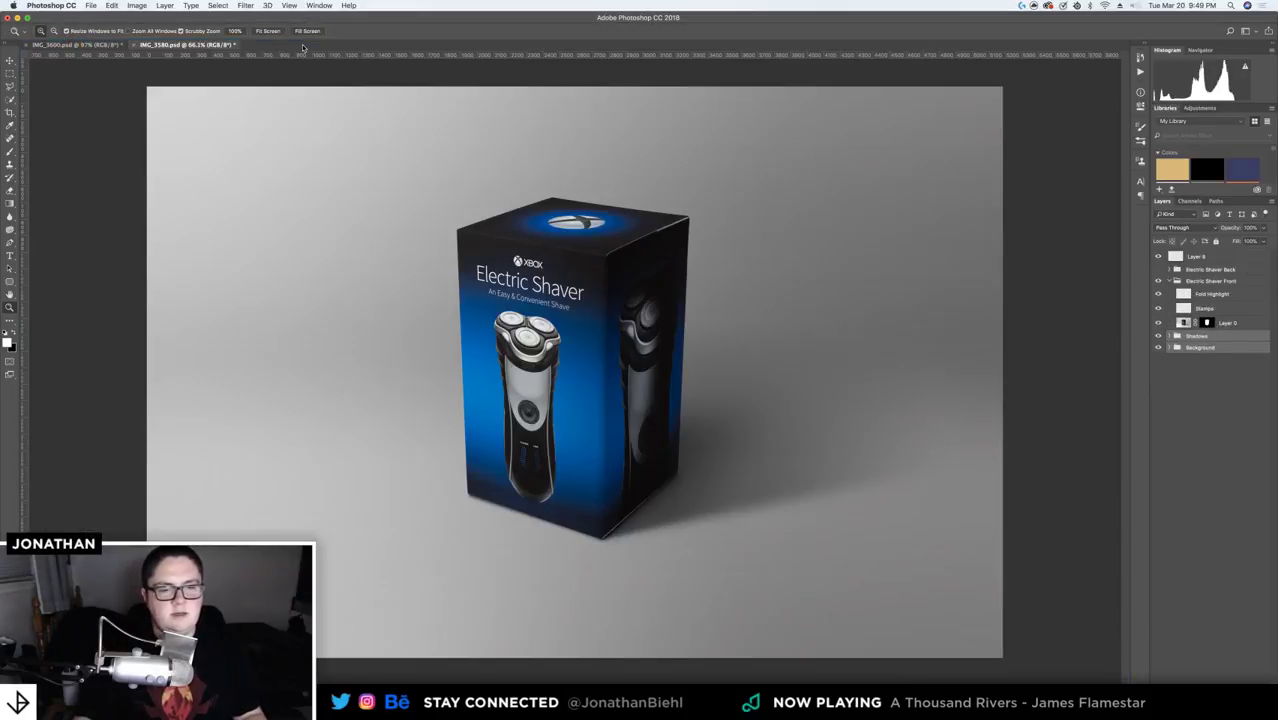
- Examine the shadow along the bottom edges of the Electric Shaver box up close and against the whole image
left_click_drag(528, 511, 507, 460)
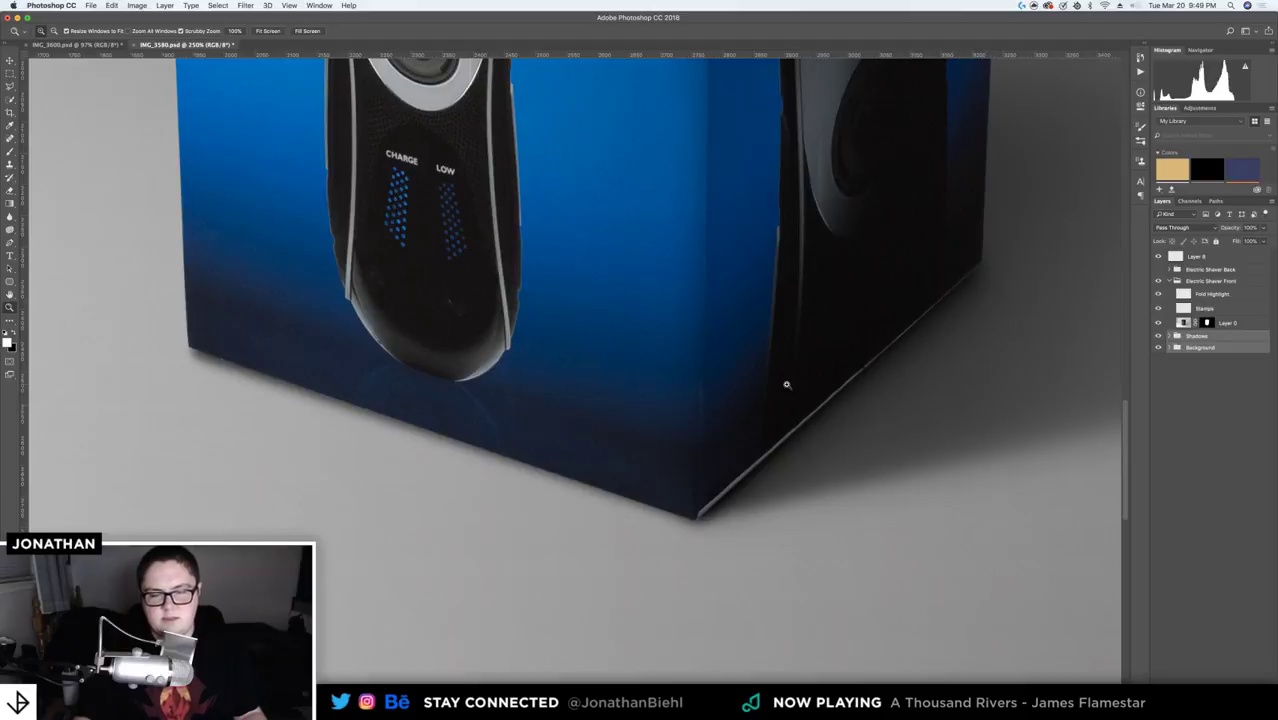
left_click_drag(717, 388, 611, 374)
key("v")
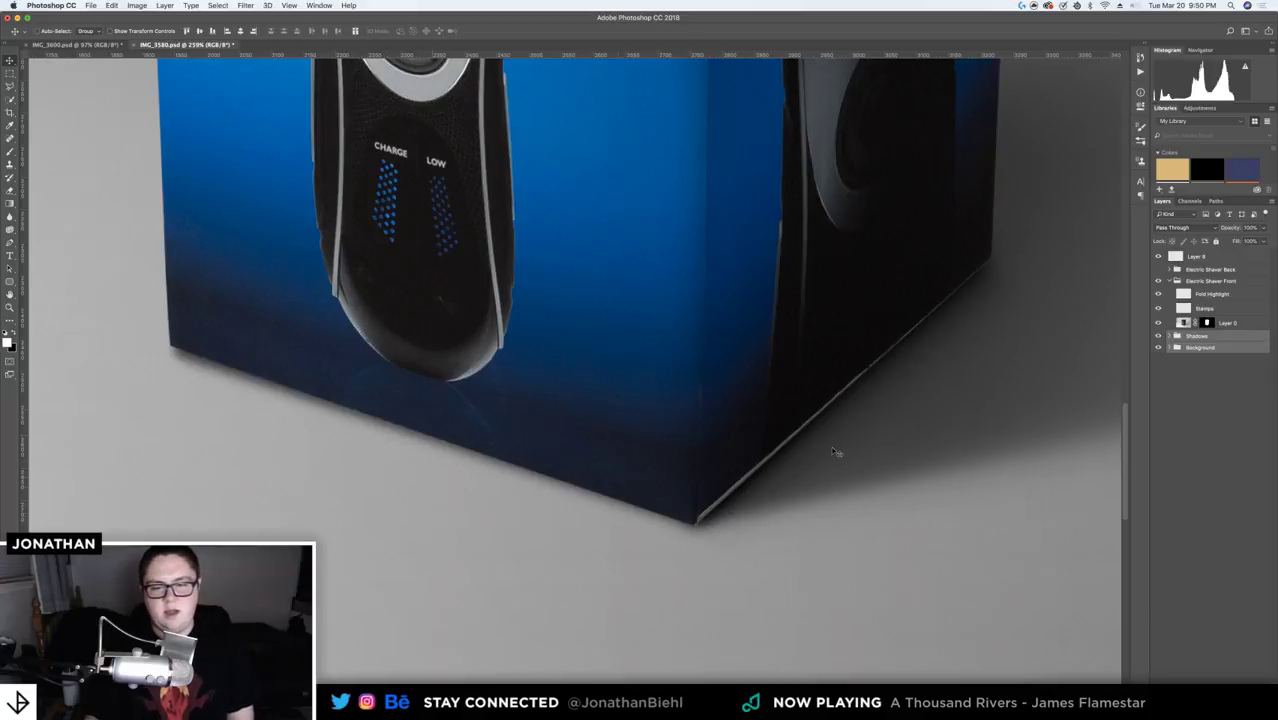
key("z")
left_click_drag(820, 452, 611, 495)
key("v")
double_click(10, 296)
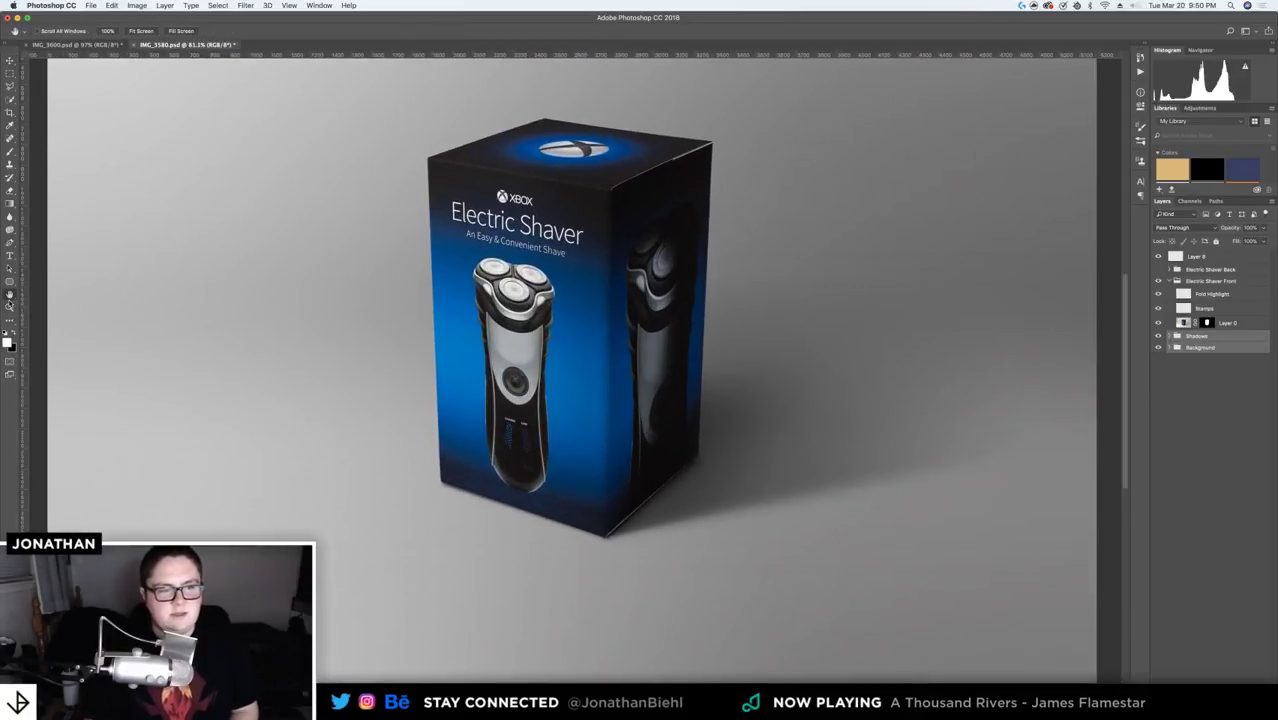
left_click(10, 62)
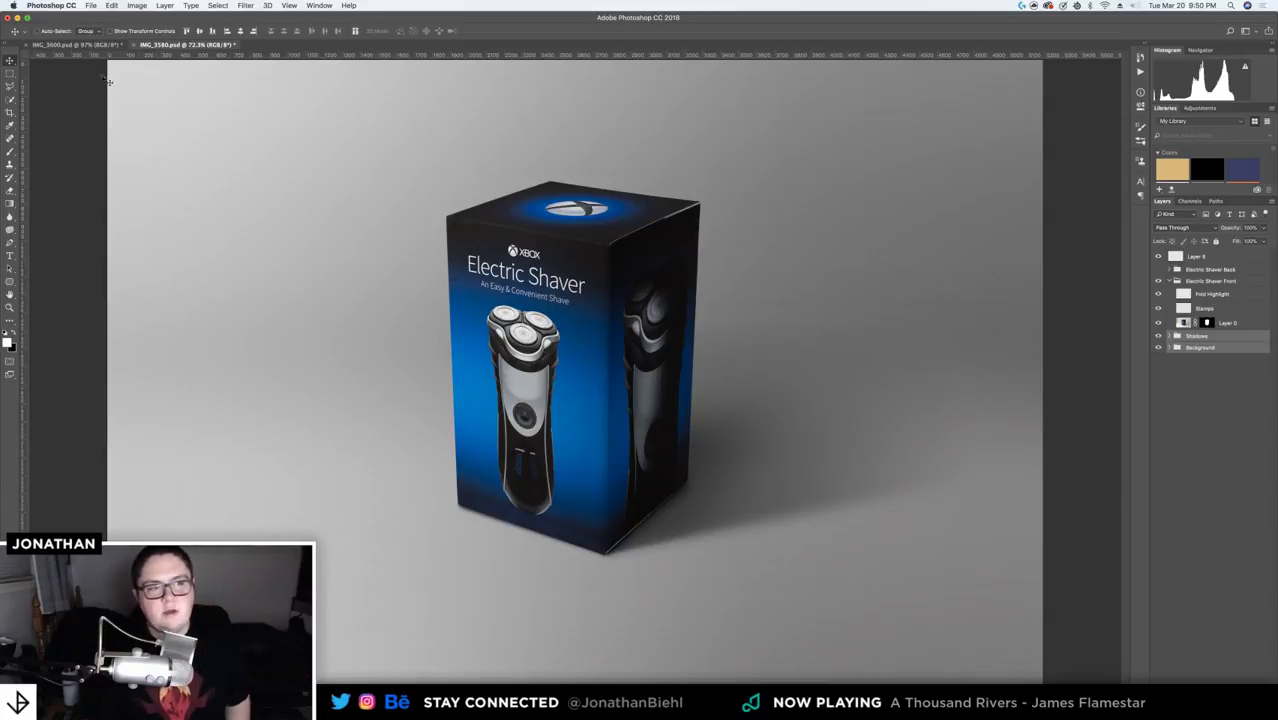
- Return to the Clock Radio document and check the copied Background and Shadows groups against the full canvas
left_click(70, 48)
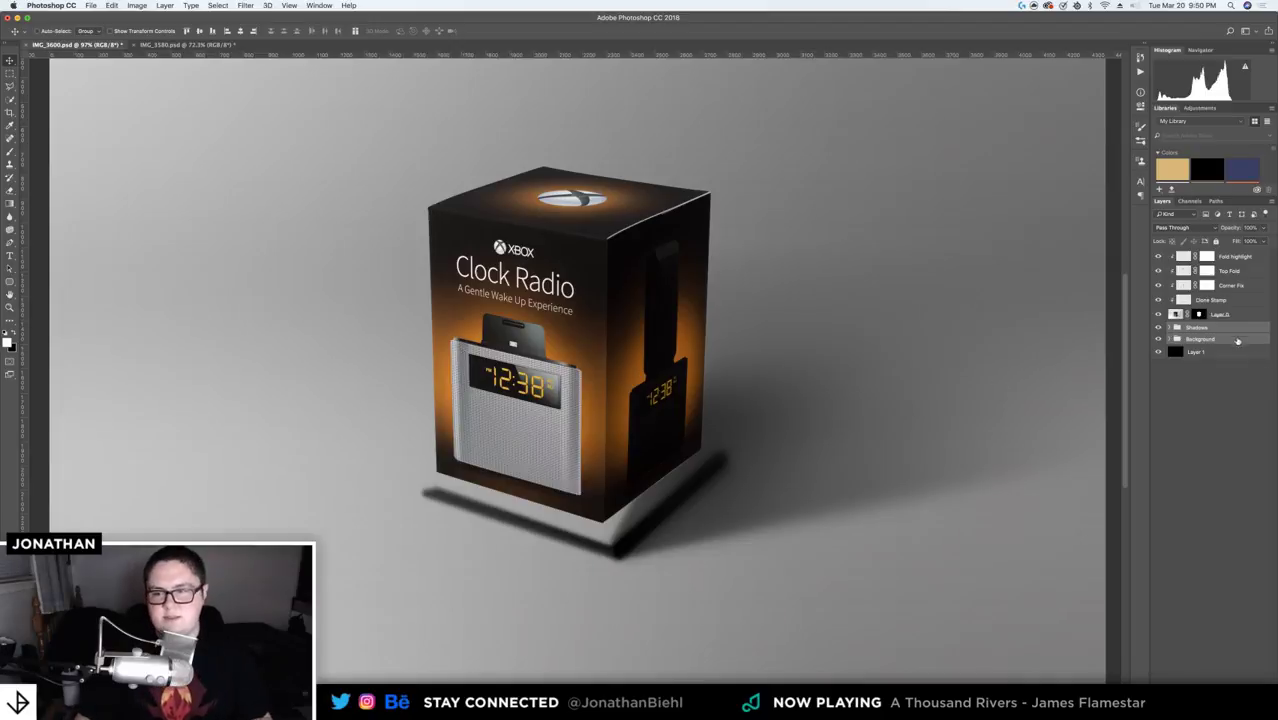
left_click(1219, 345)
left_click(1214, 341)
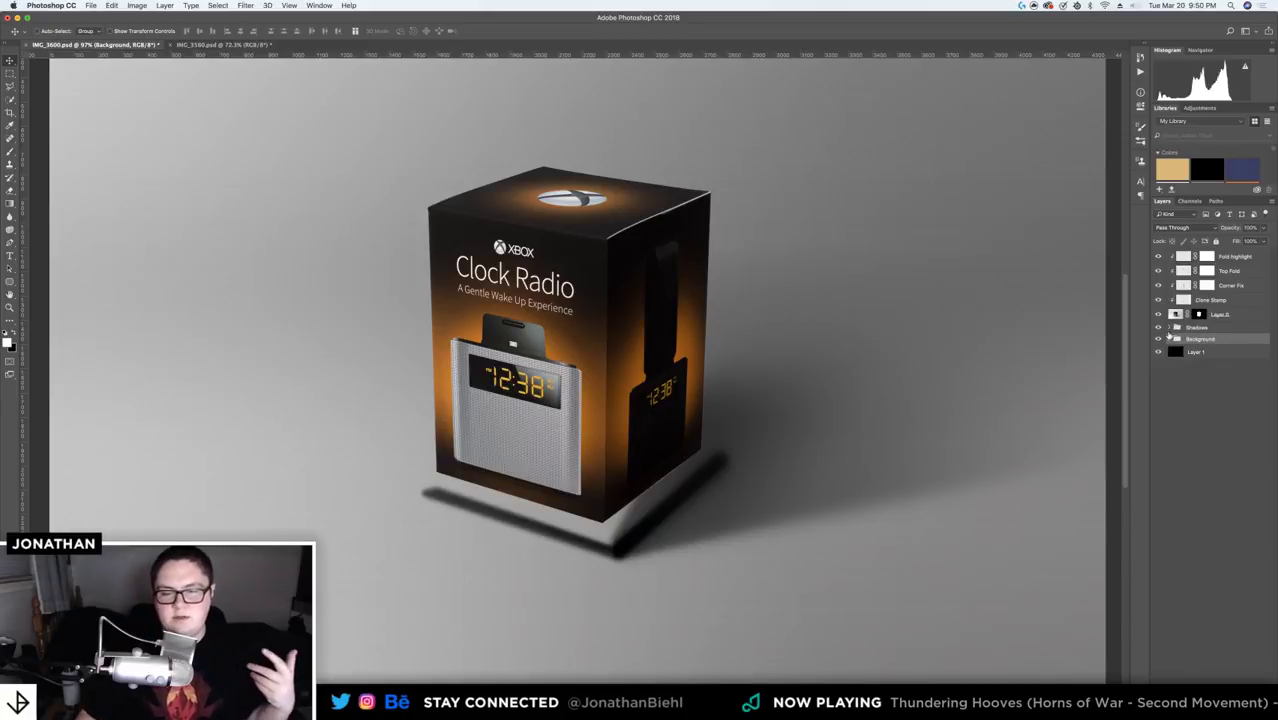
left_click(1197, 329)
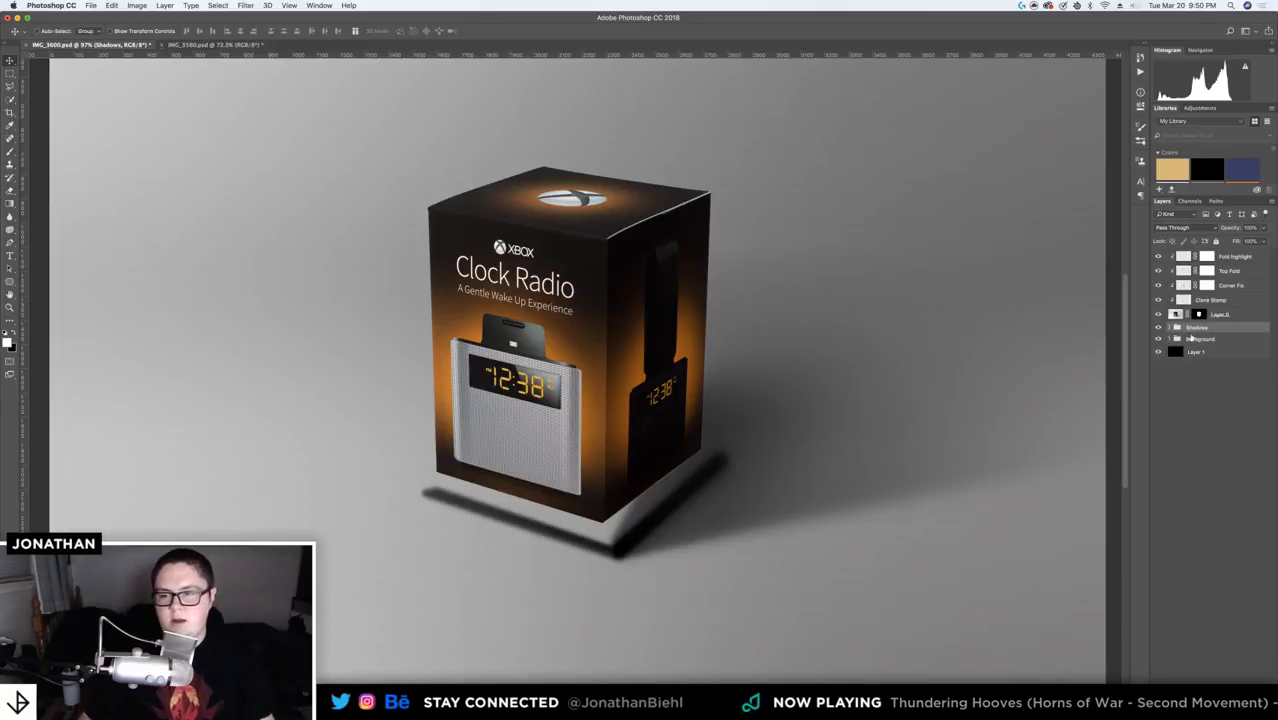
scroll(1007, 363, "down", 5)
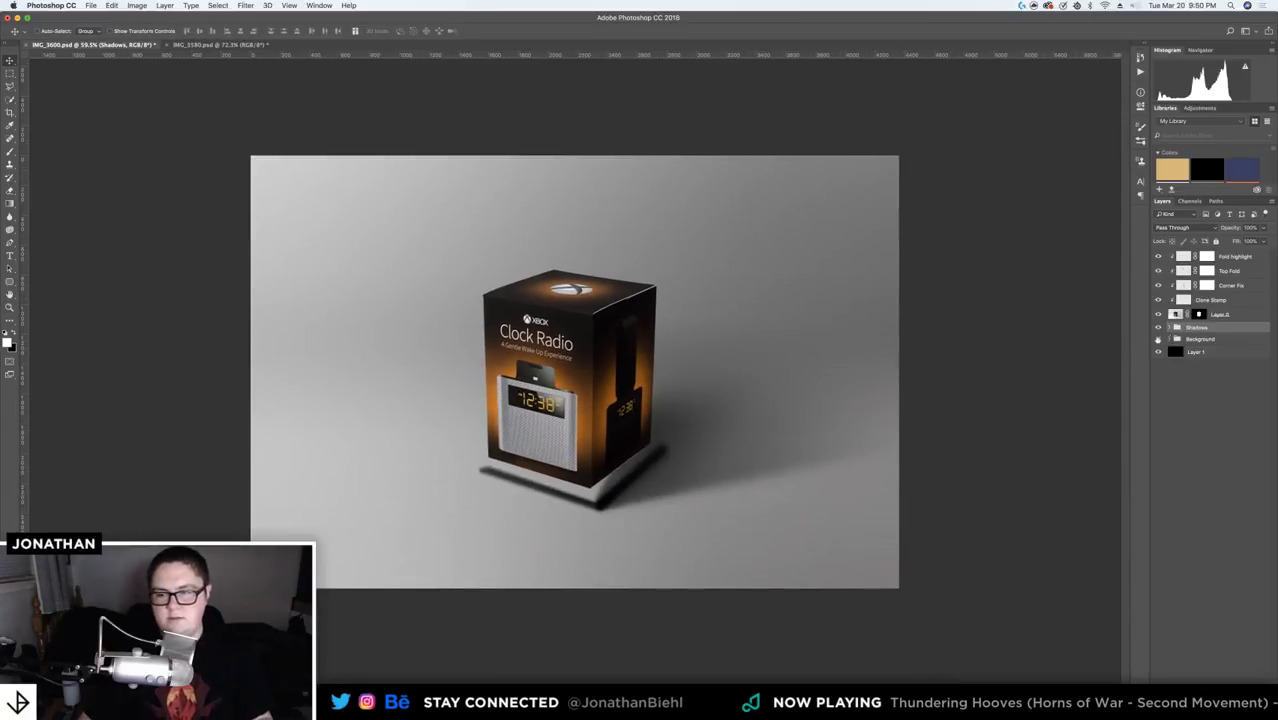
left_click(1212, 339)
key("super+t")
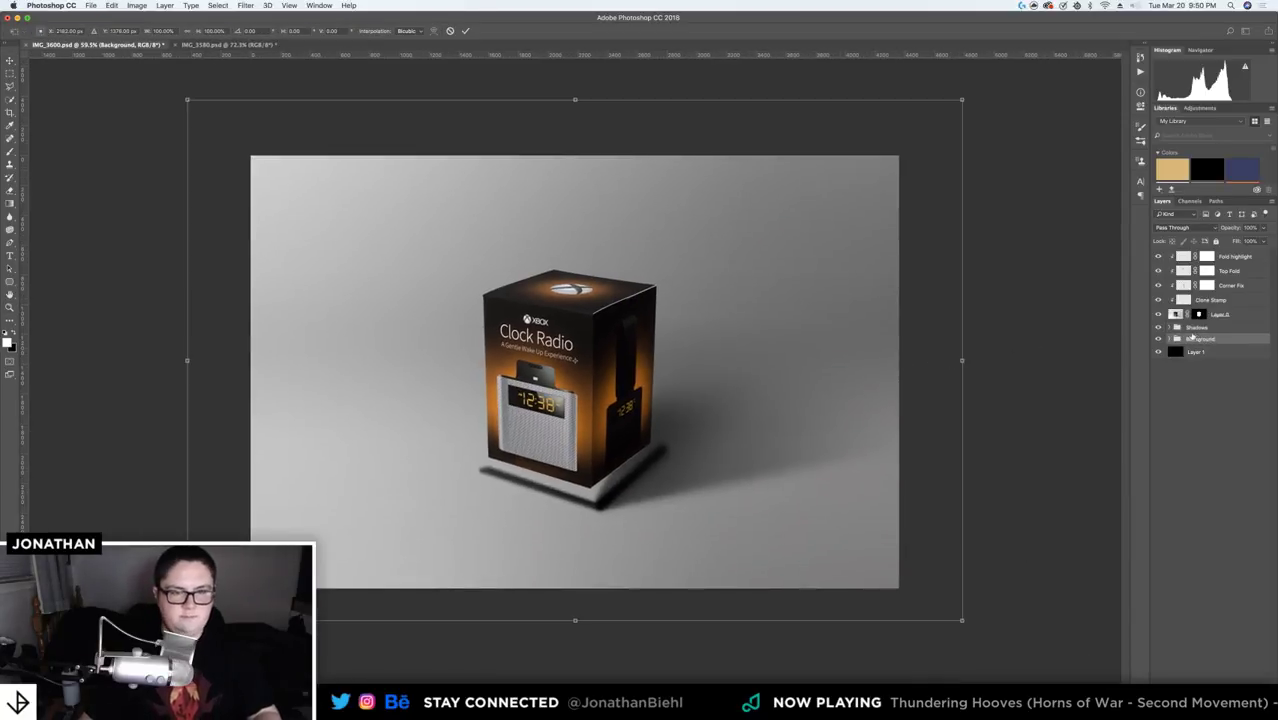
key("Escape")
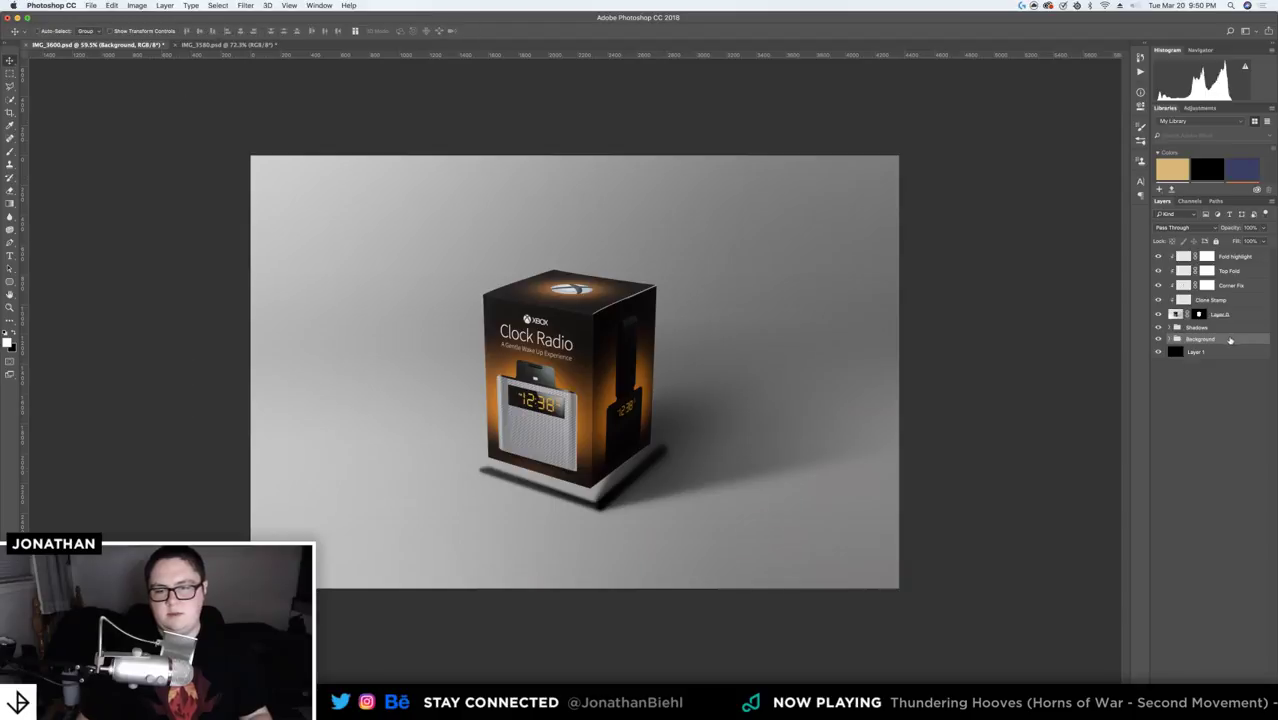
- Scale the Shadows and Background groups down together so that the shadows fit the bottom edges of the Clock Radio box
left_click(1224, 328, "shift")
key("super+t")
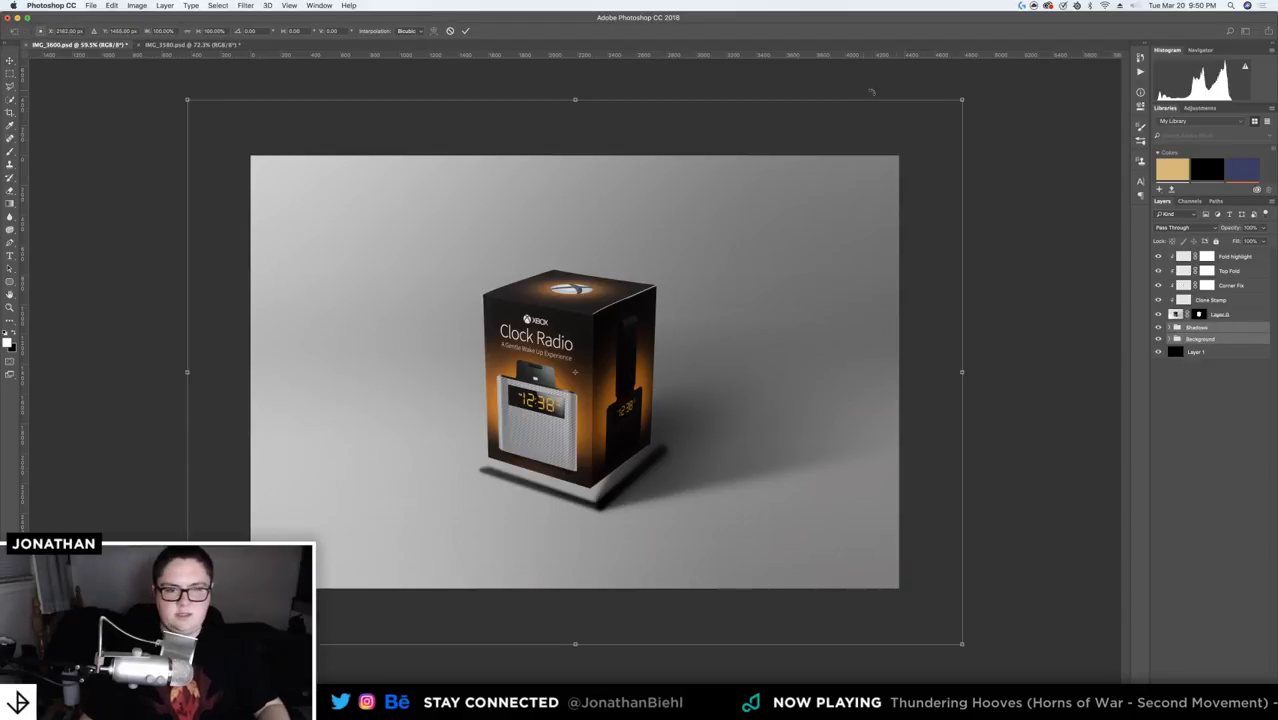
left_click_drag(962, 99, 927, 126)
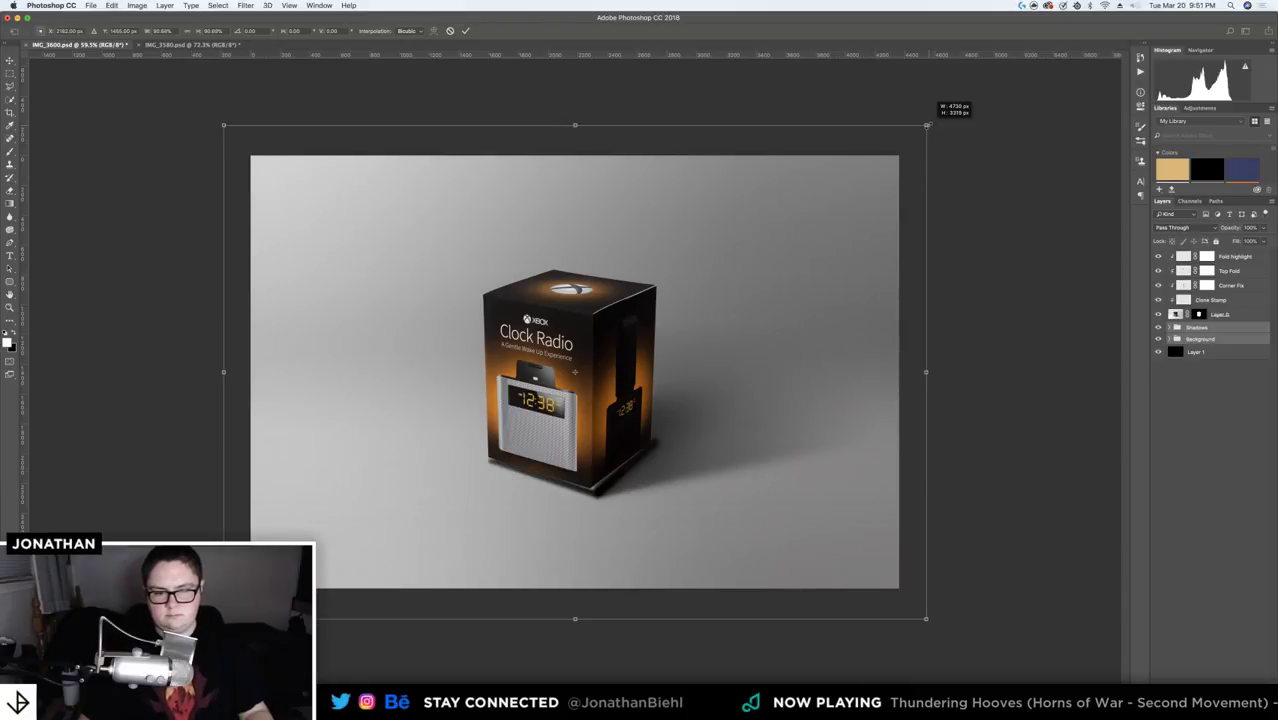
mouse_move(928, 125)
left_mouse_down()
mouse_move(915, 132)
mouse_move(944, 112)
left_mouse_up()
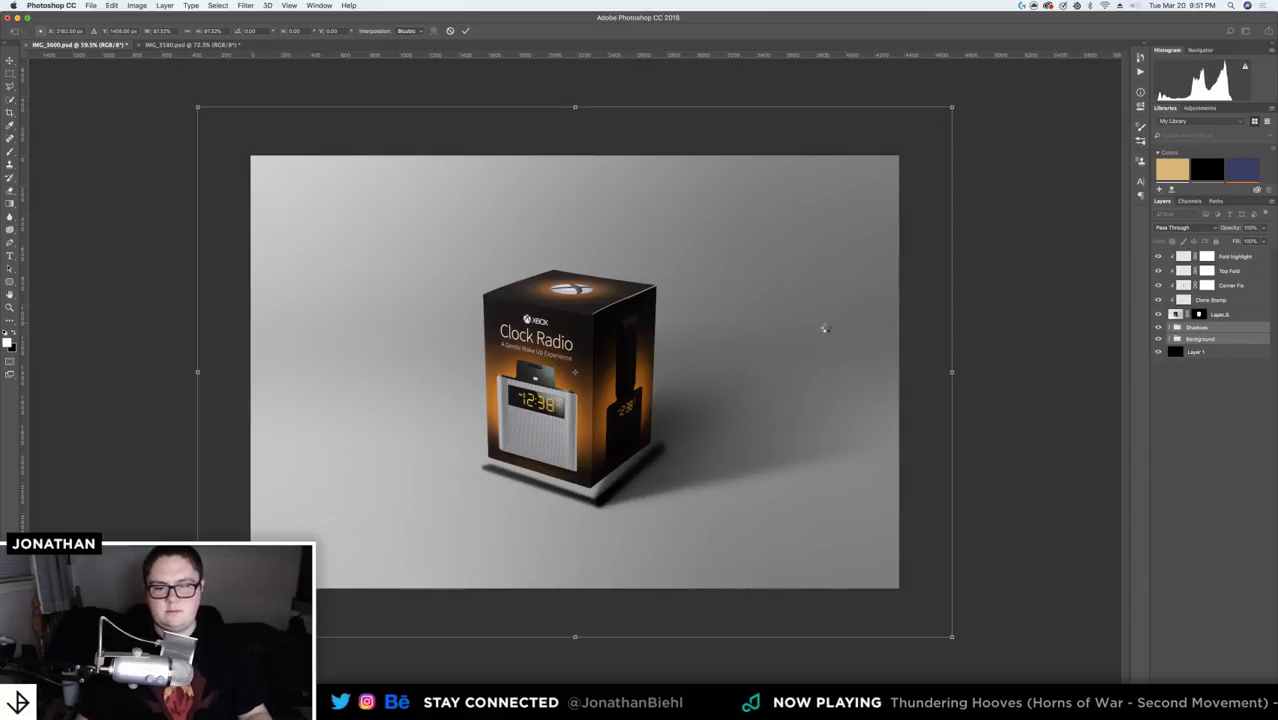
key("Return")
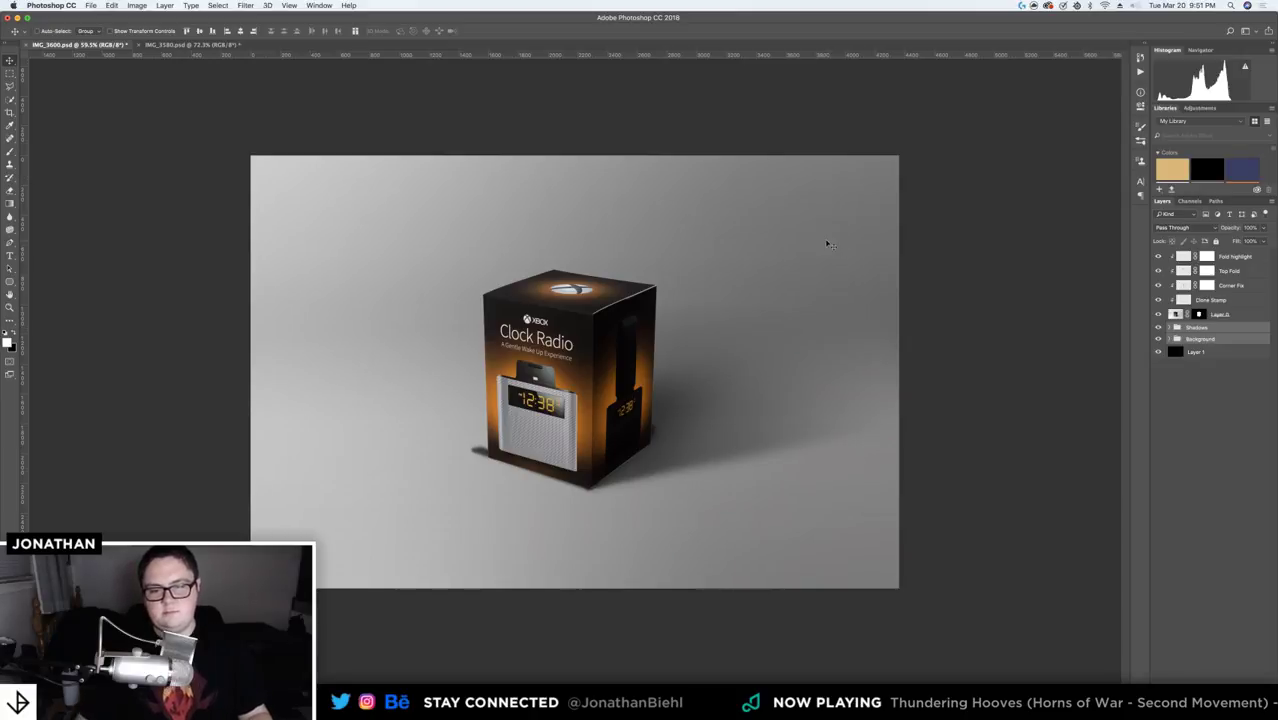
- Expand the Shadows group and check up close what Layer 10 and Group 1 copy 2 contribute along the box's bottom edges
key("z")
left_click_drag(611, 451, 656, 414)
key("v")
left_click(1230, 328)
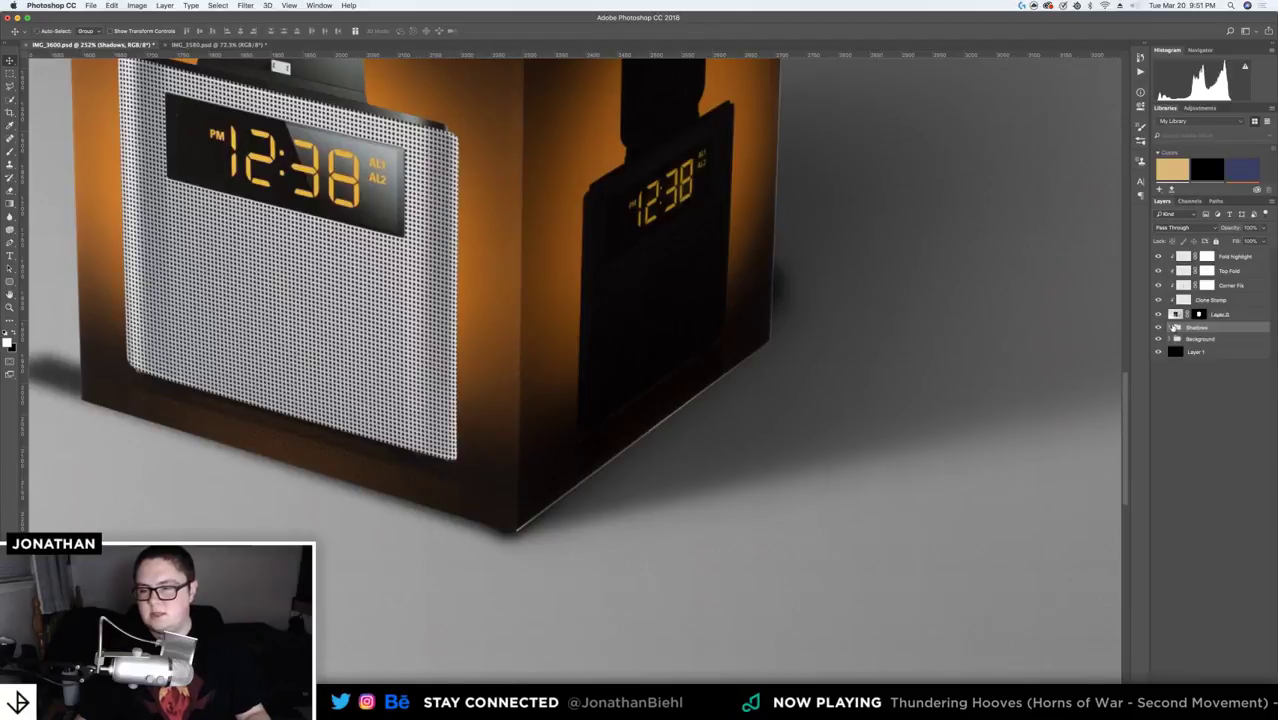
left_click(1170, 328)
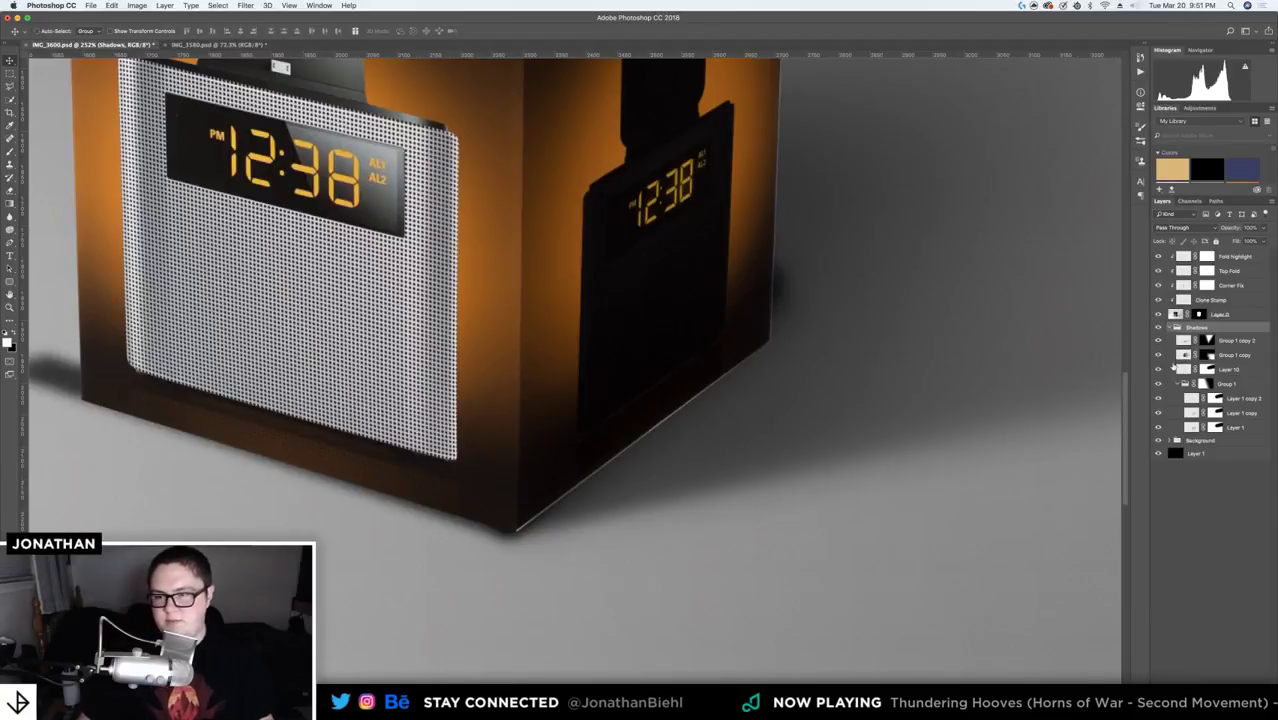
left_click(1160, 370)
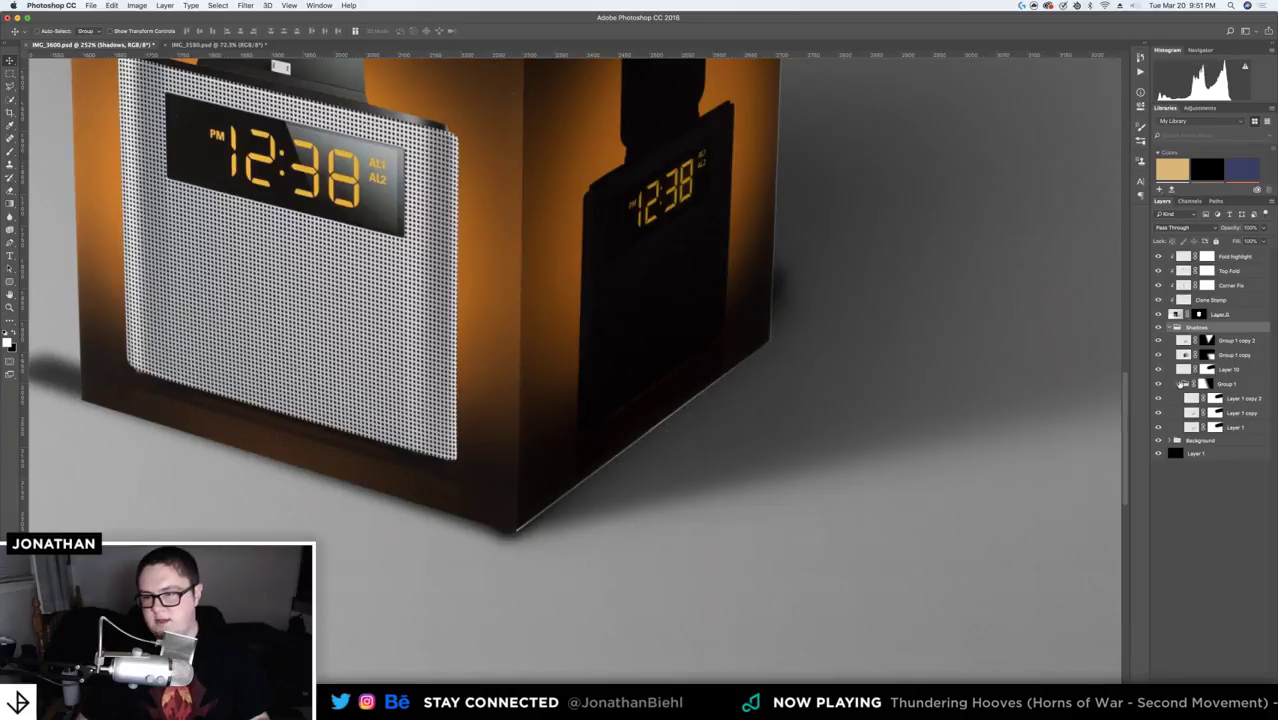
left_click(1178, 384)
left_click(1179, 342)
left_click(1159, 341)
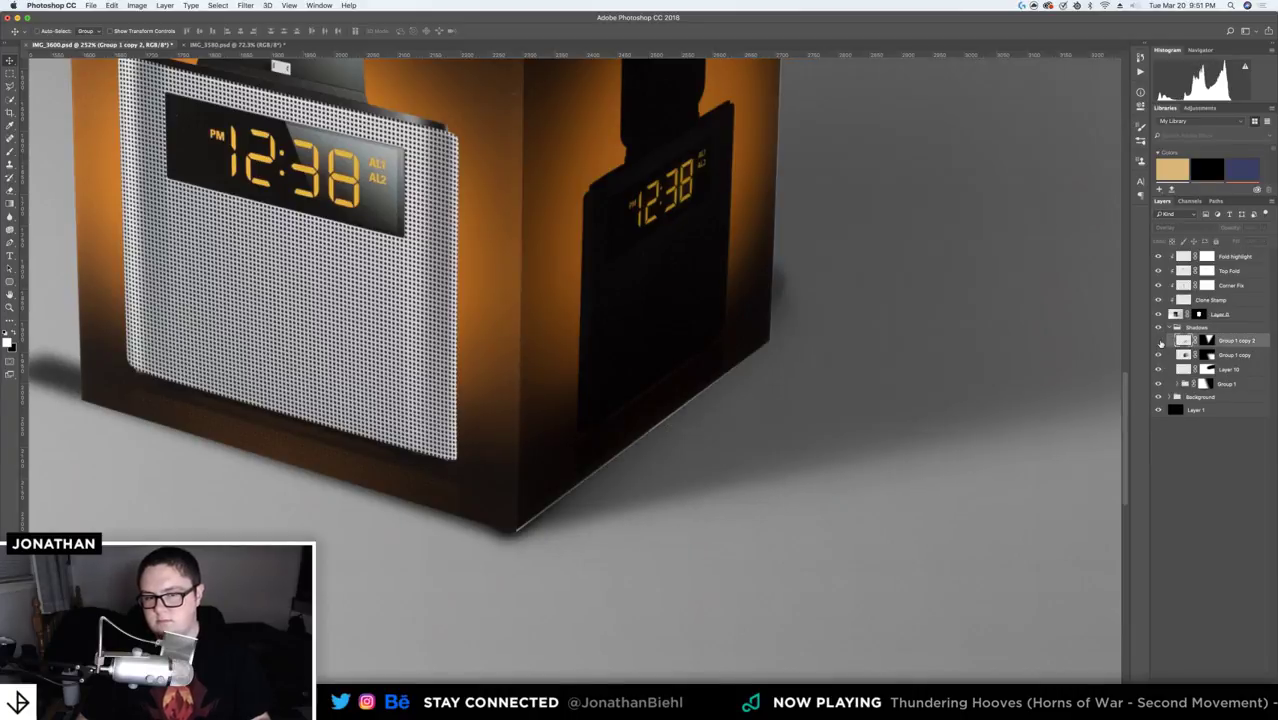
left_click(1159, 341)
left_click(1175, 384)
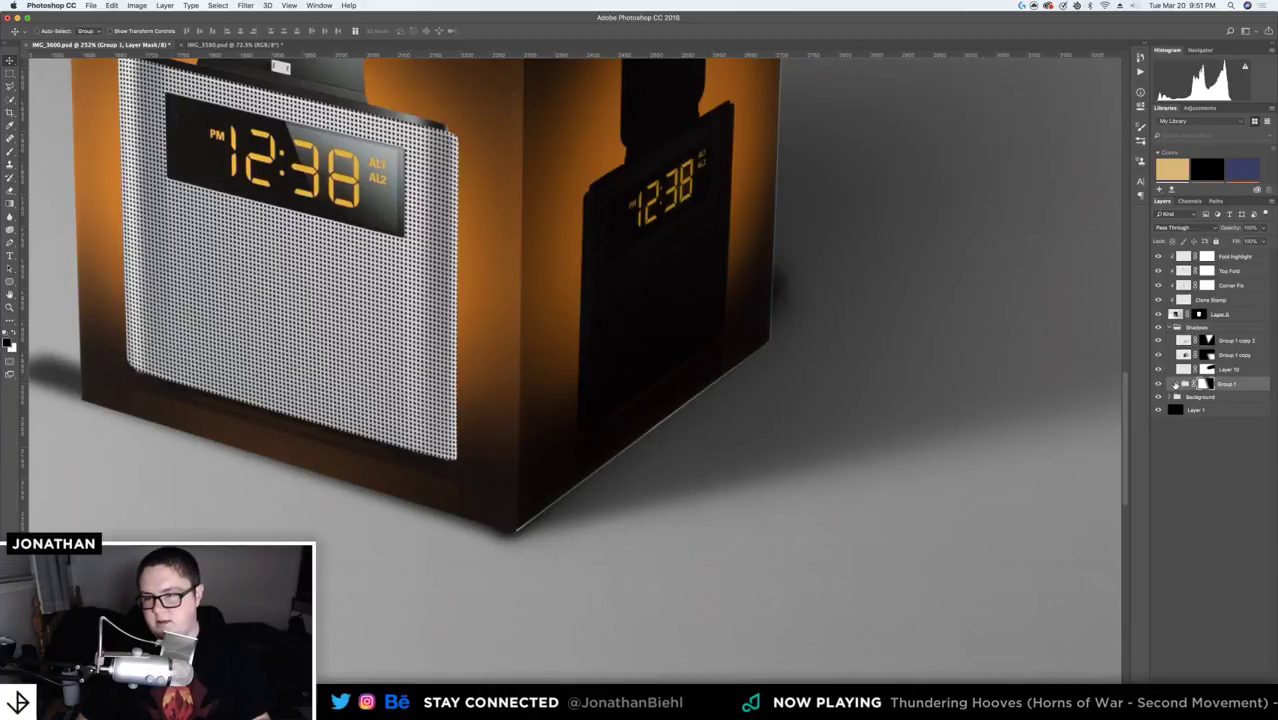
double_click(1175, 384)
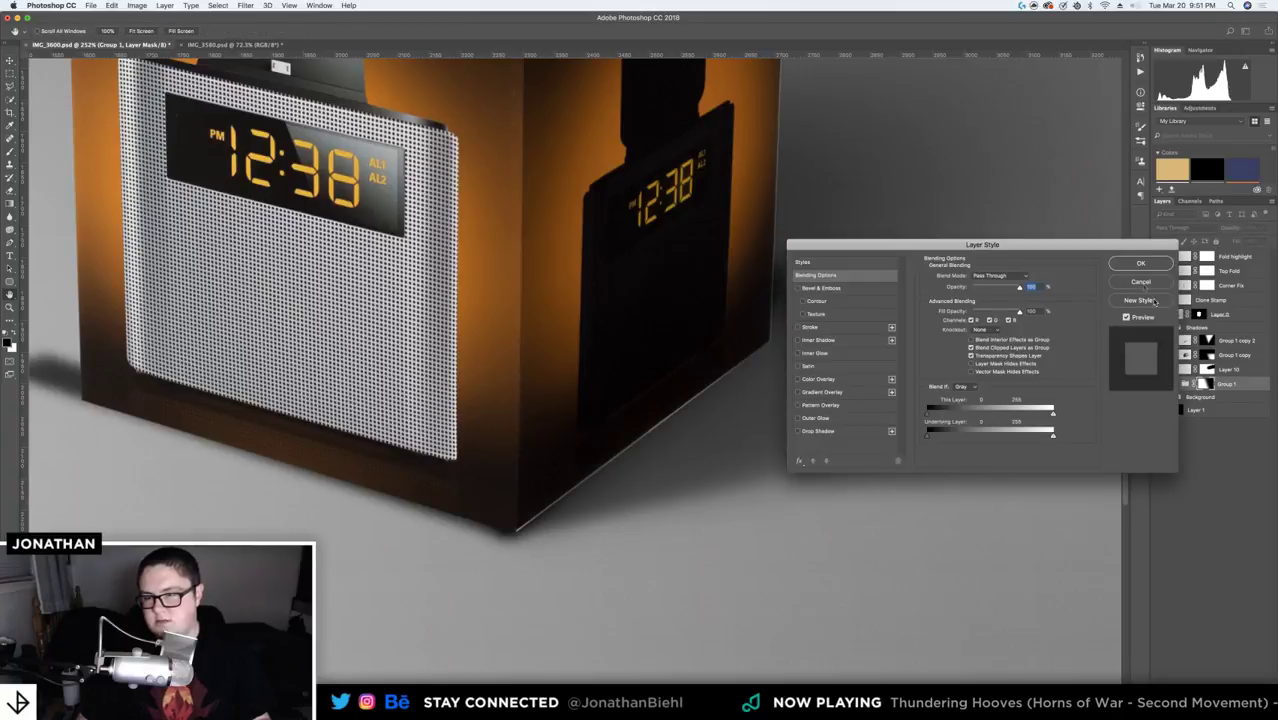
left_click(1140, 282)
- Compare the layers inside Group 1 of the Shadows group and hide Layer 1 copy 2
left_click(1177, 385)
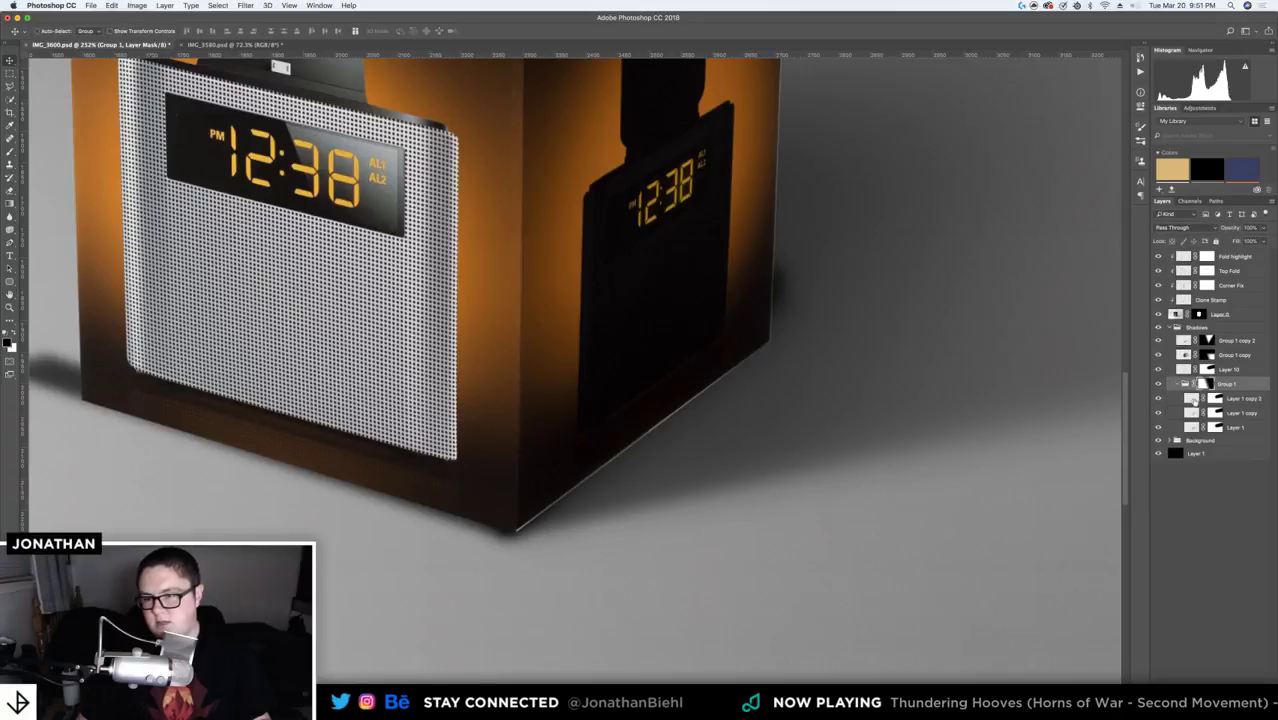
left_click(1159, 398)
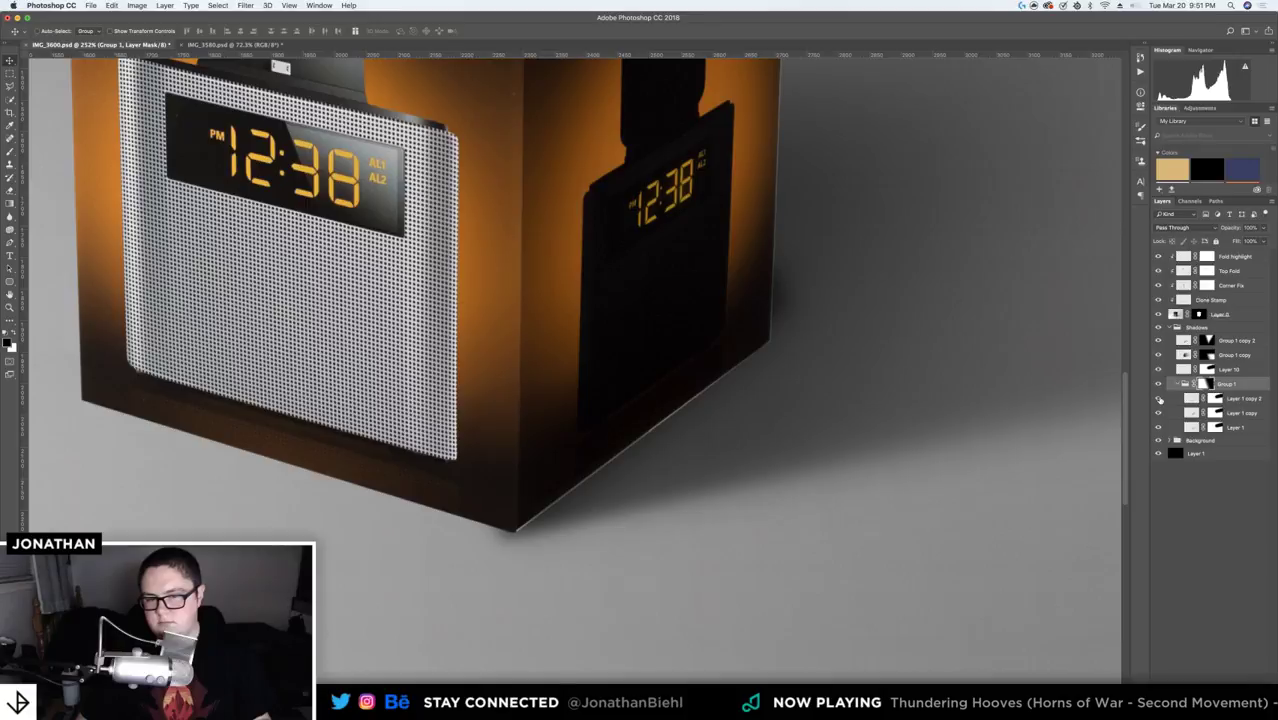
left_click(1159, 398)
left_click(1160, 412)
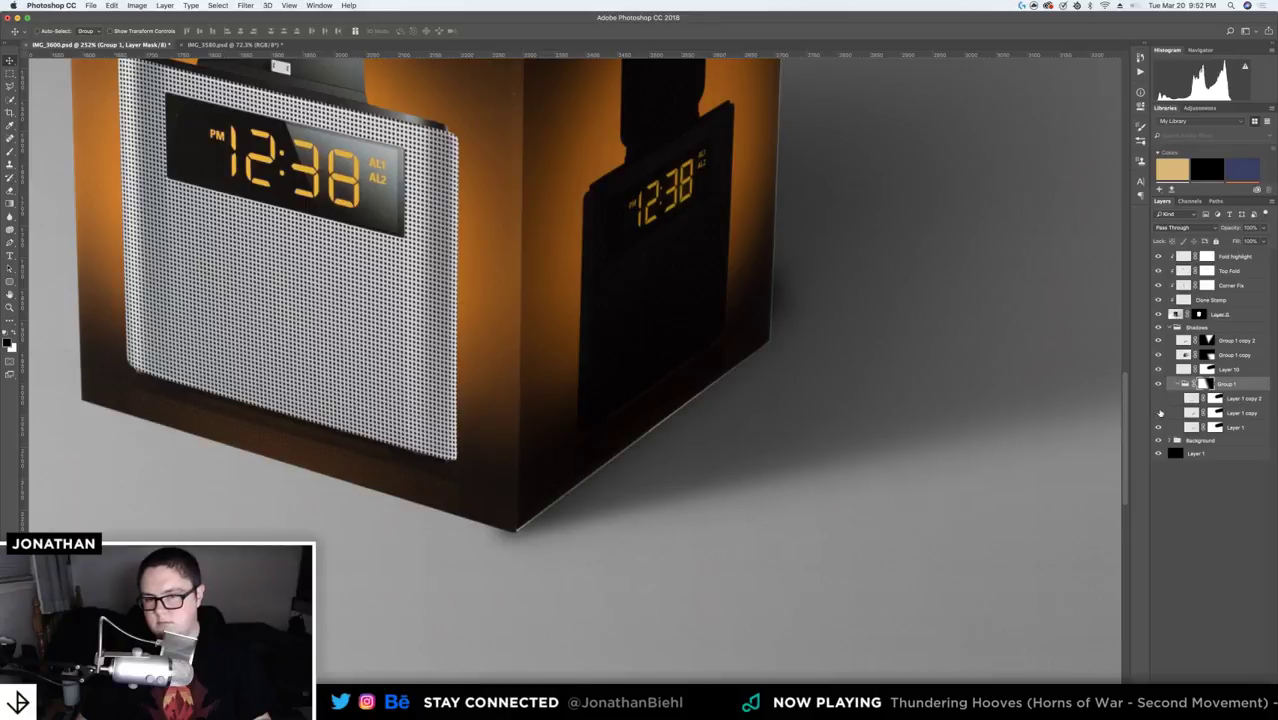
left_click(1159, 428)
left_click(1160, 424)
- Try shifting the Shadows group away from the box's right side and check what Group 1 copy 2 adds
left_click(1190, 327)
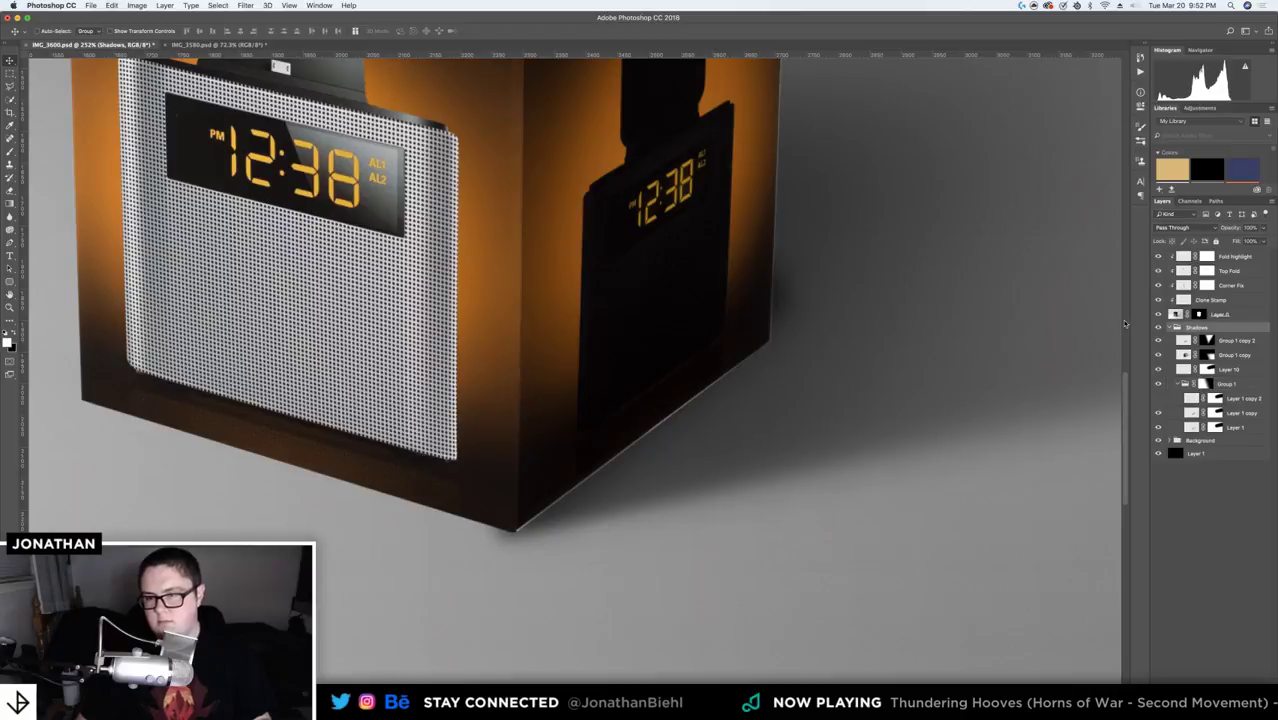
left_click_drag(762, 333, 853, 332)
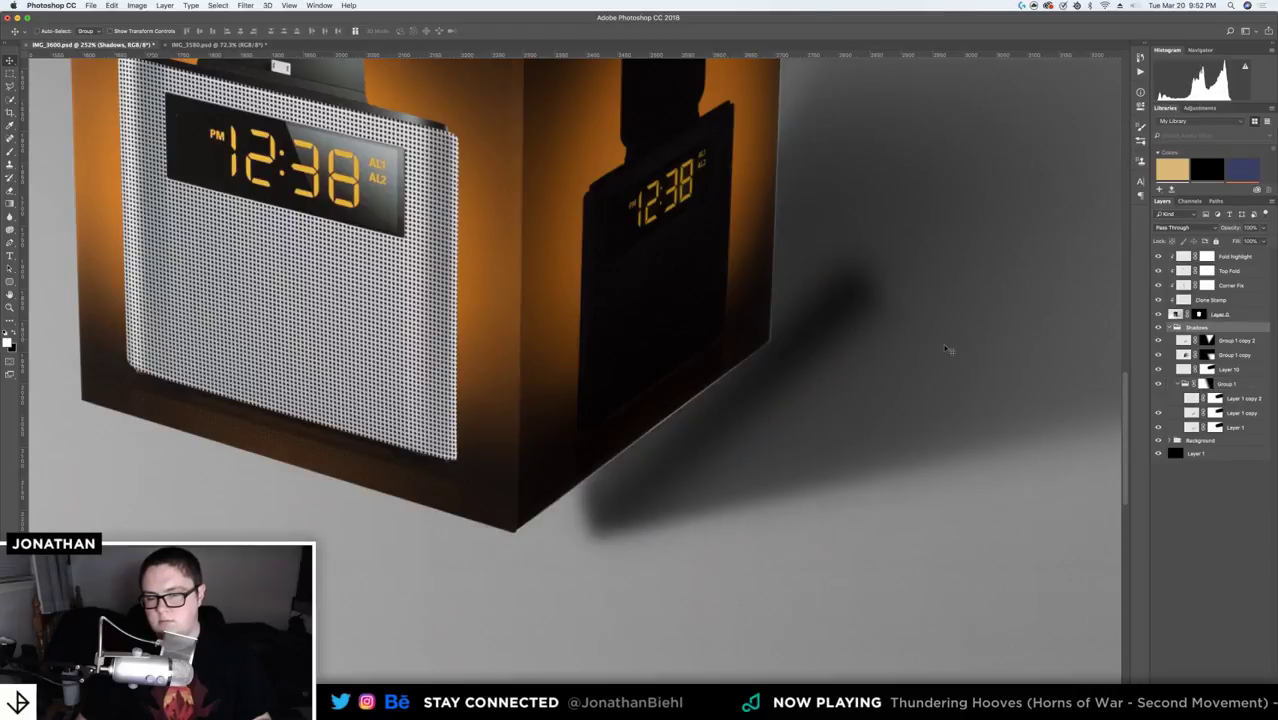
left_click(1160, 341)
left_click(1160, 341)
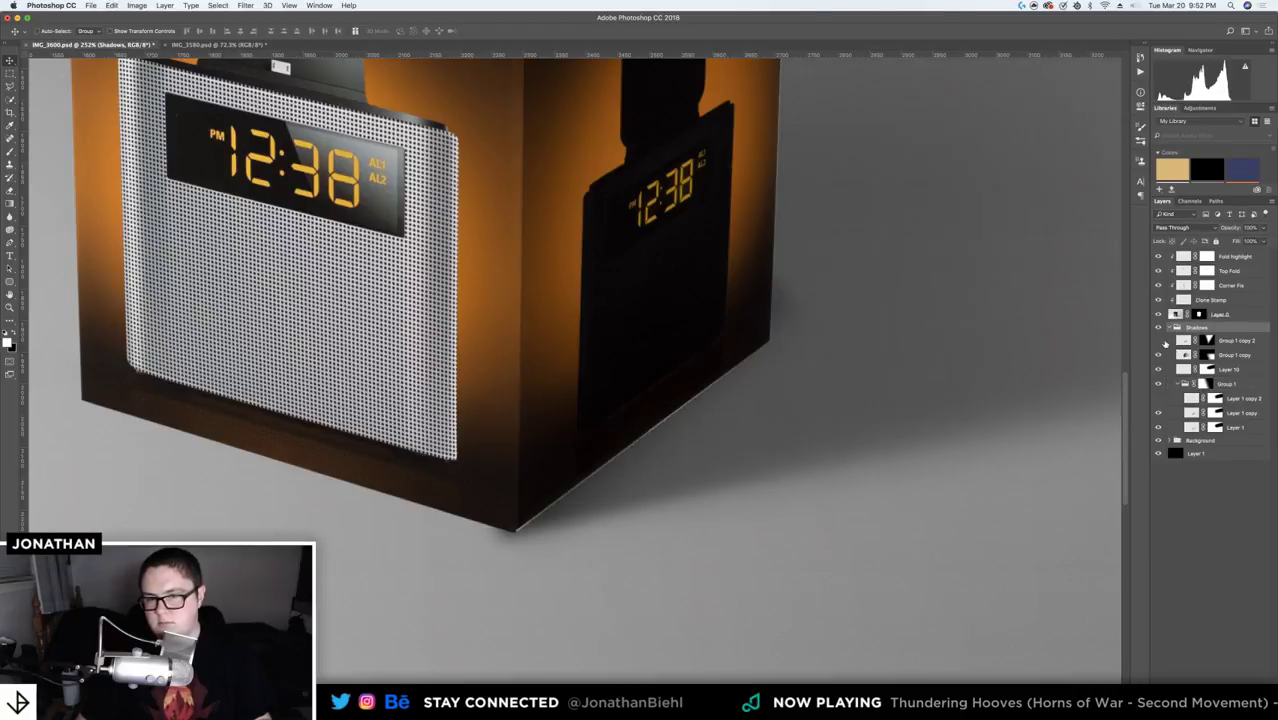
left_click(1160, 343)
- Compare the shadows with and without Group 1 copy, and hide Layer 10
left_click(1159, 356)
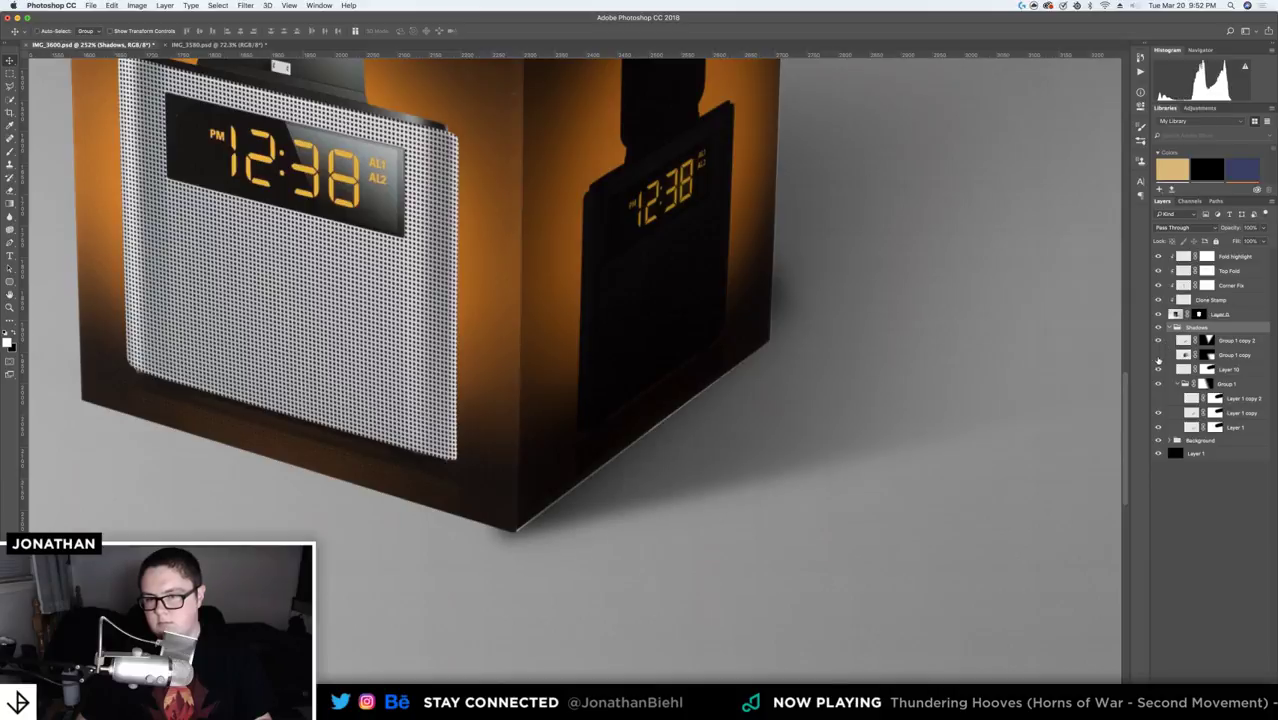
left_click(1159, 357)
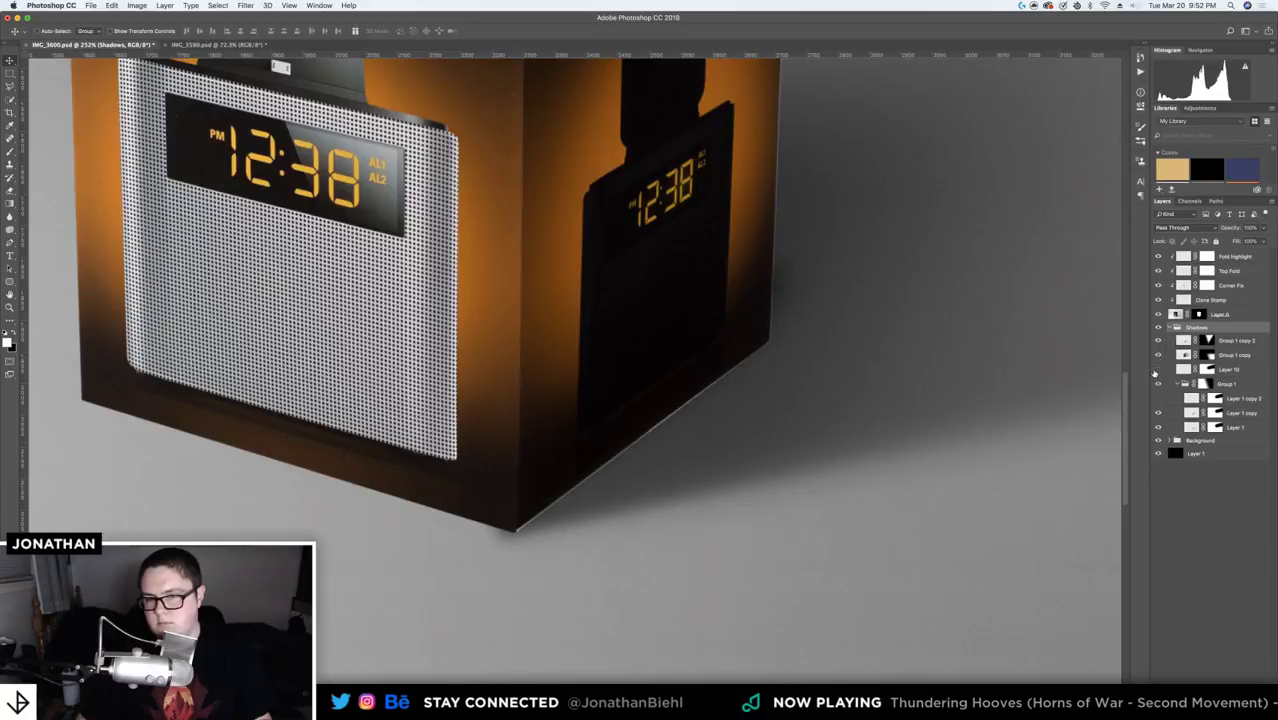
left_click(1157, 370)
left_click(1157, 370)
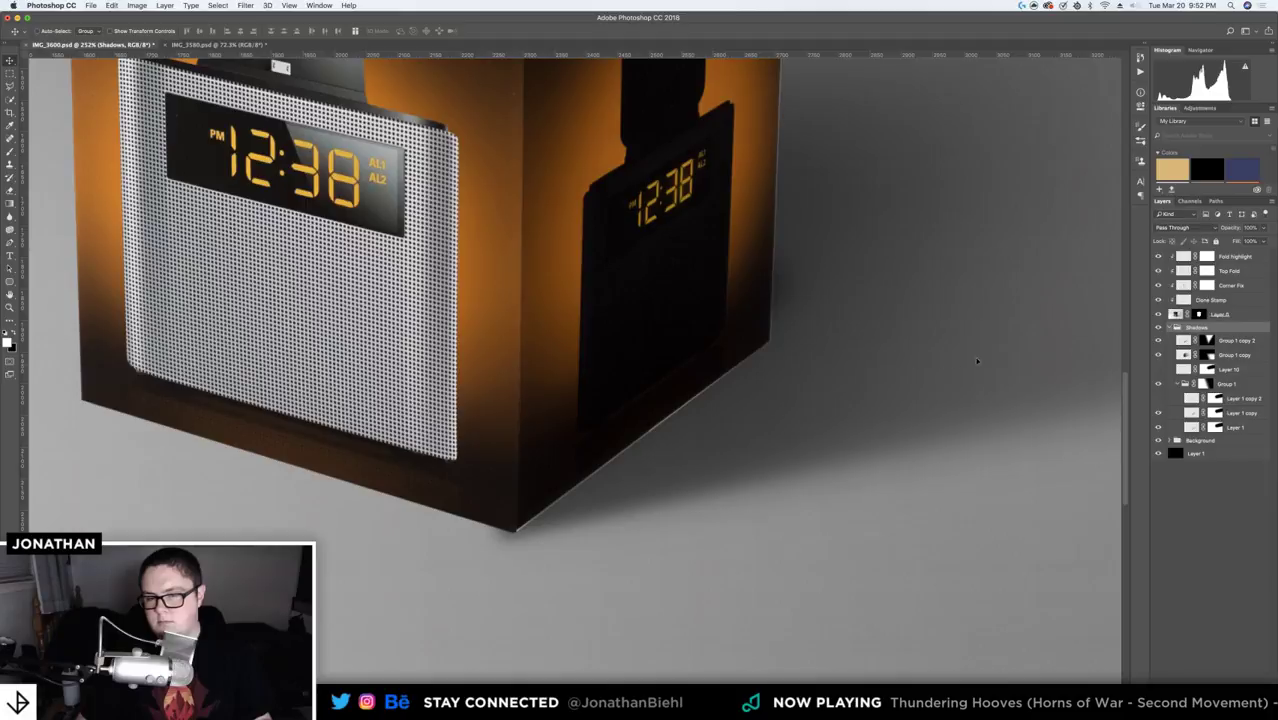
- Examine the shifted shadows against the whole canvas with Group 1 copy 2 on and off
left_click(1156, 342)
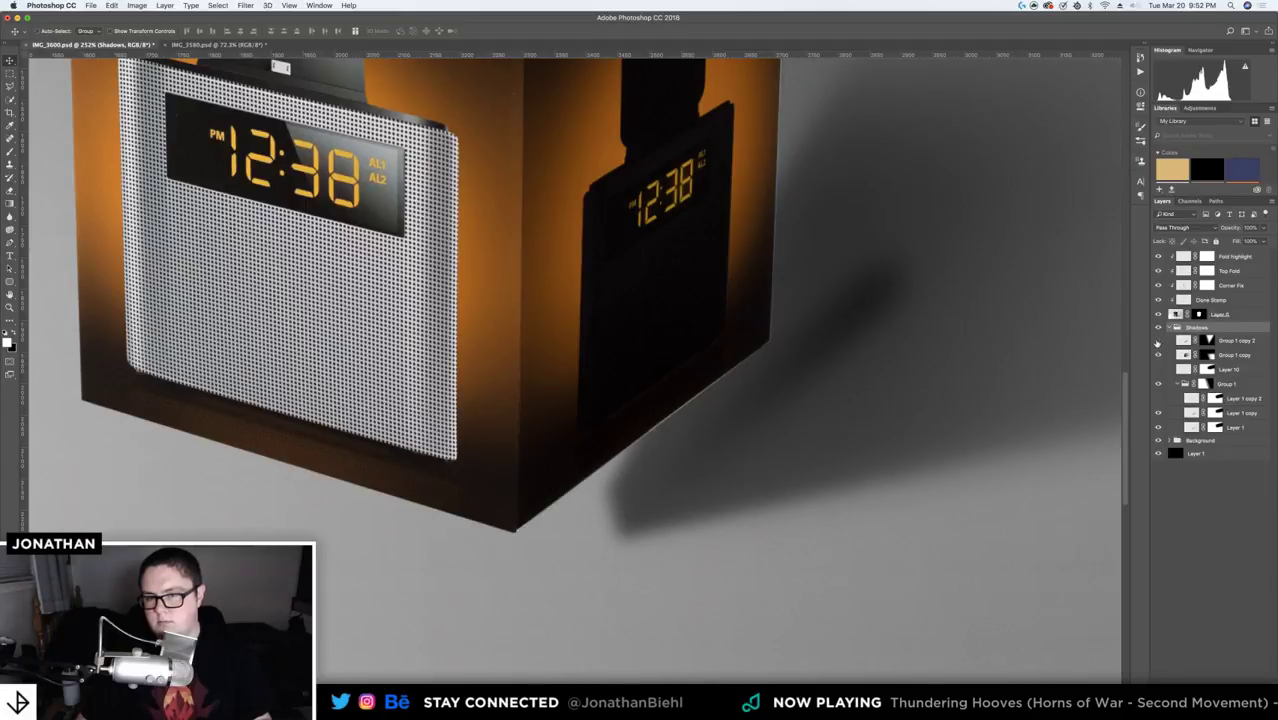
key("z")
left_click_drag(942, 320, 898, 318)
key("v")
key("super+0")
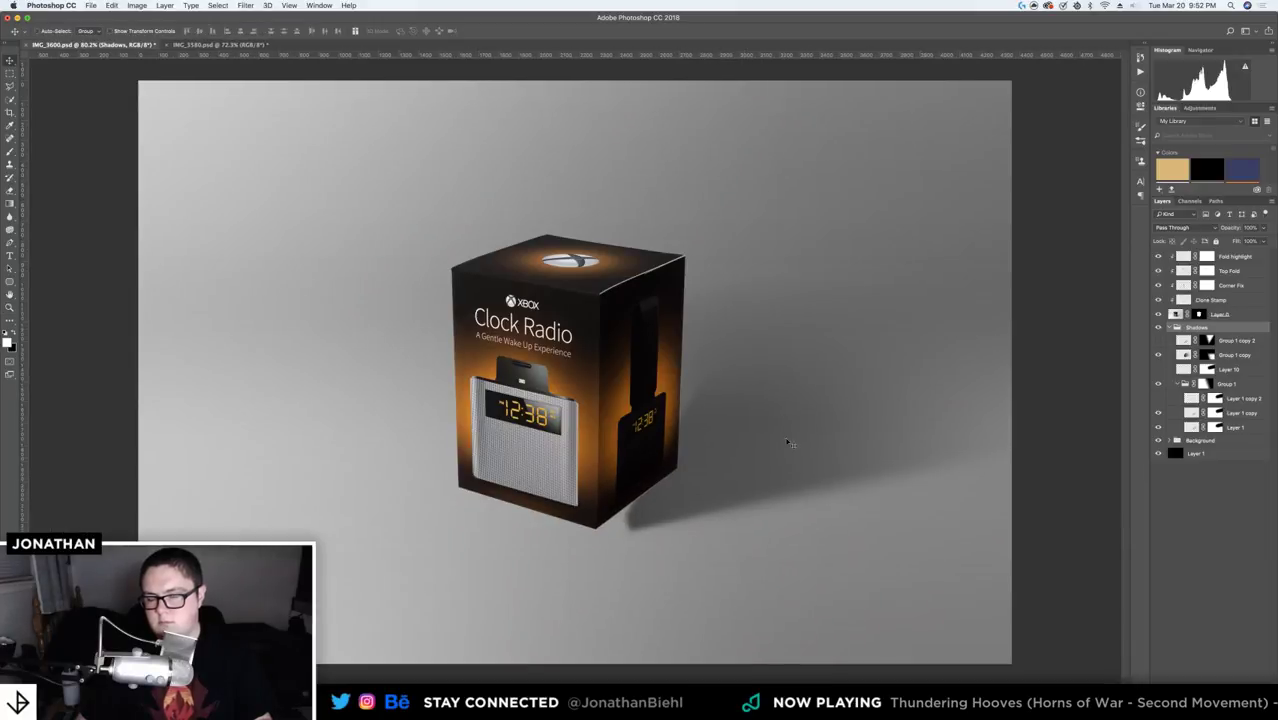
left_click(1158, 341)
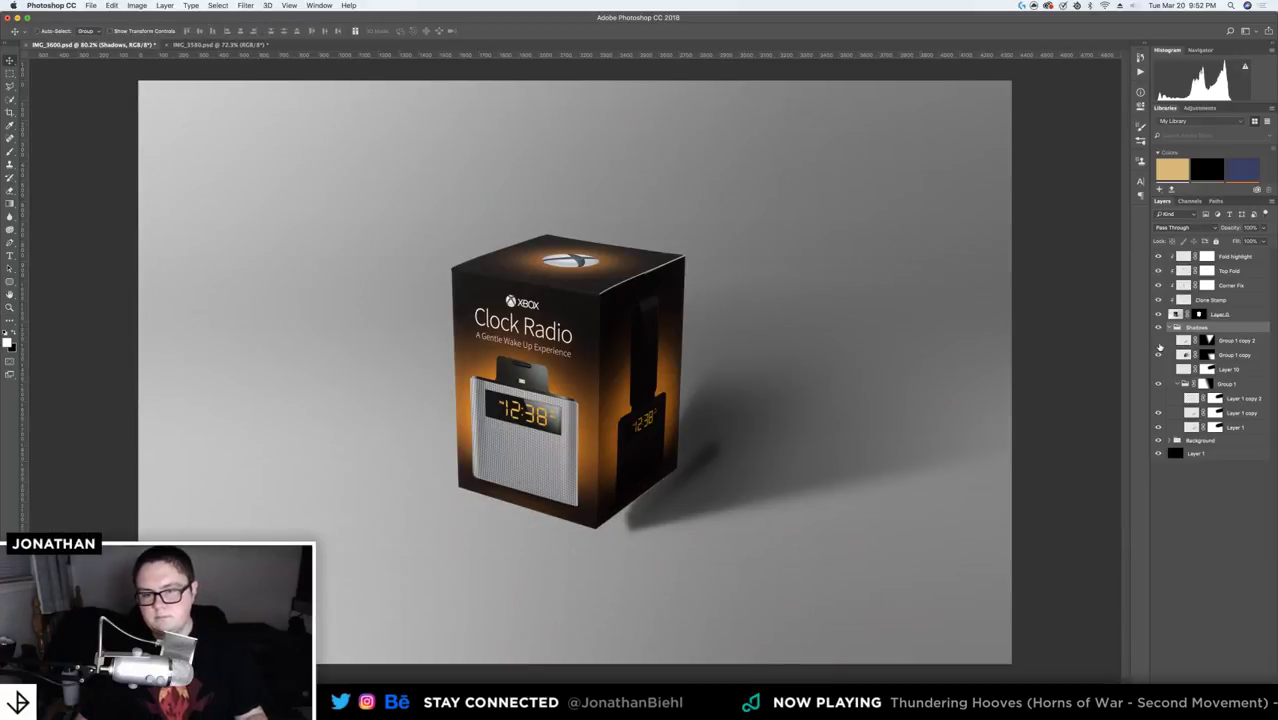
left_click(1159, 345)
left_click(1159, 345)
- Recheck the hidden shadow layers and move the Shadows group horizontally about 167 px back toward the box, until it meets the bottom edge
key("z")
left_click(837, 423)
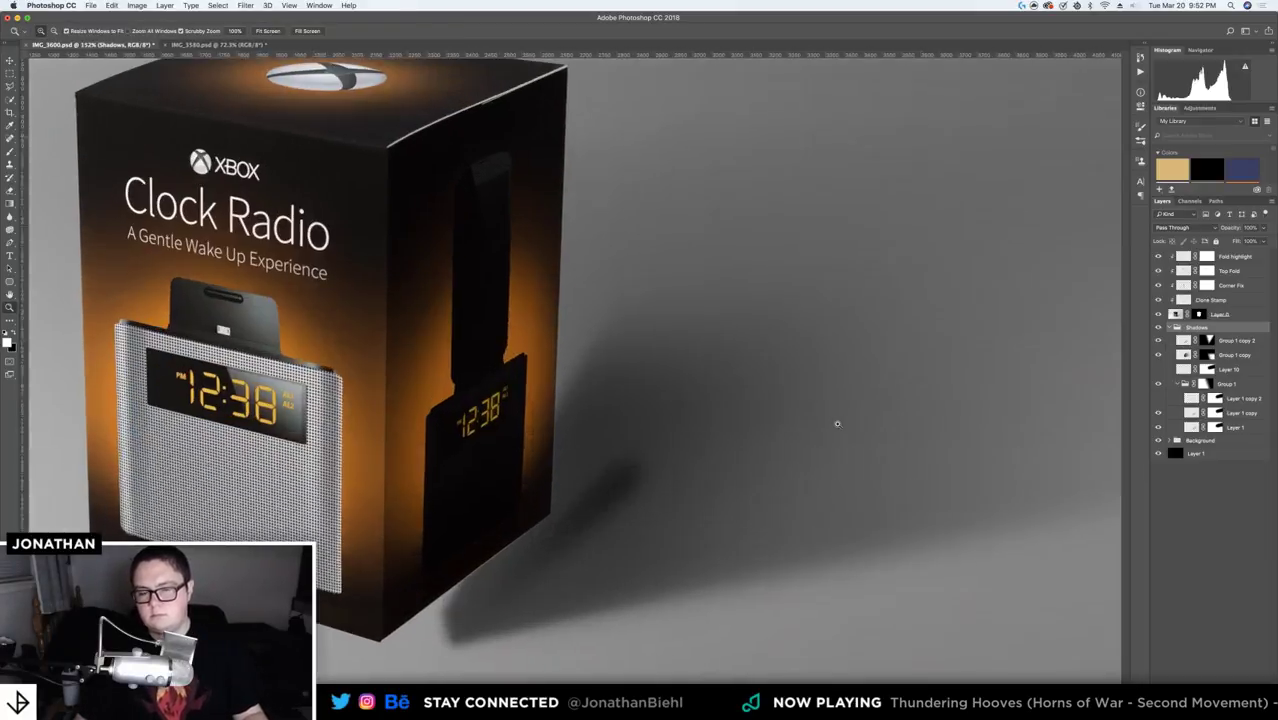
left_click_drag(837, 423, 830, 422)
key("v")
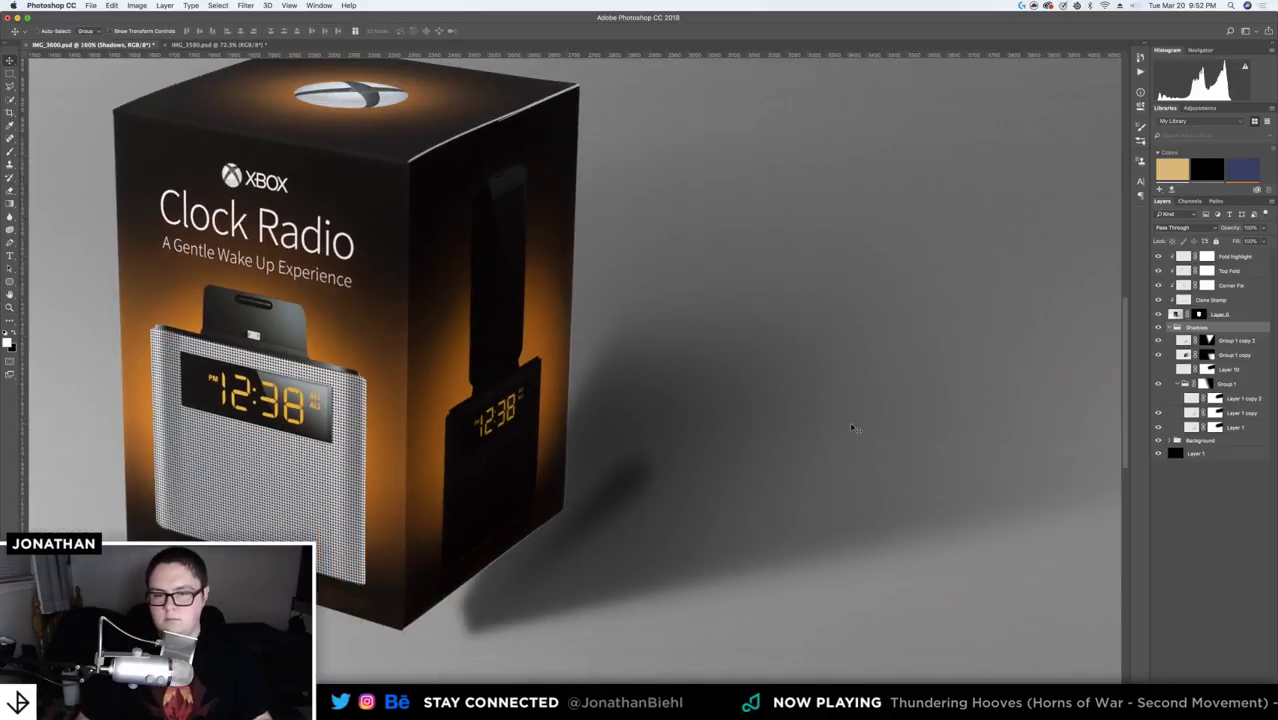
left_click(1157, 396)
left_click(1158, 400)
left_click(1158, 372)
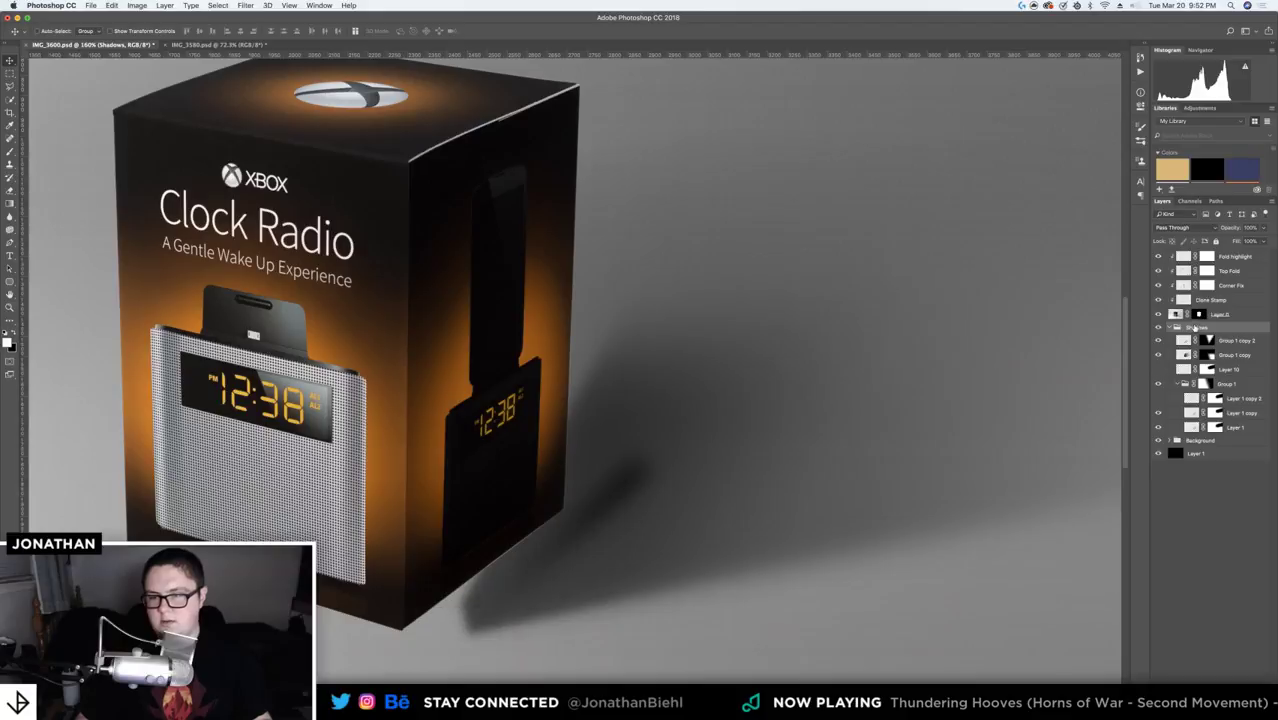
left_click_drag(917, 408, 851, 405)
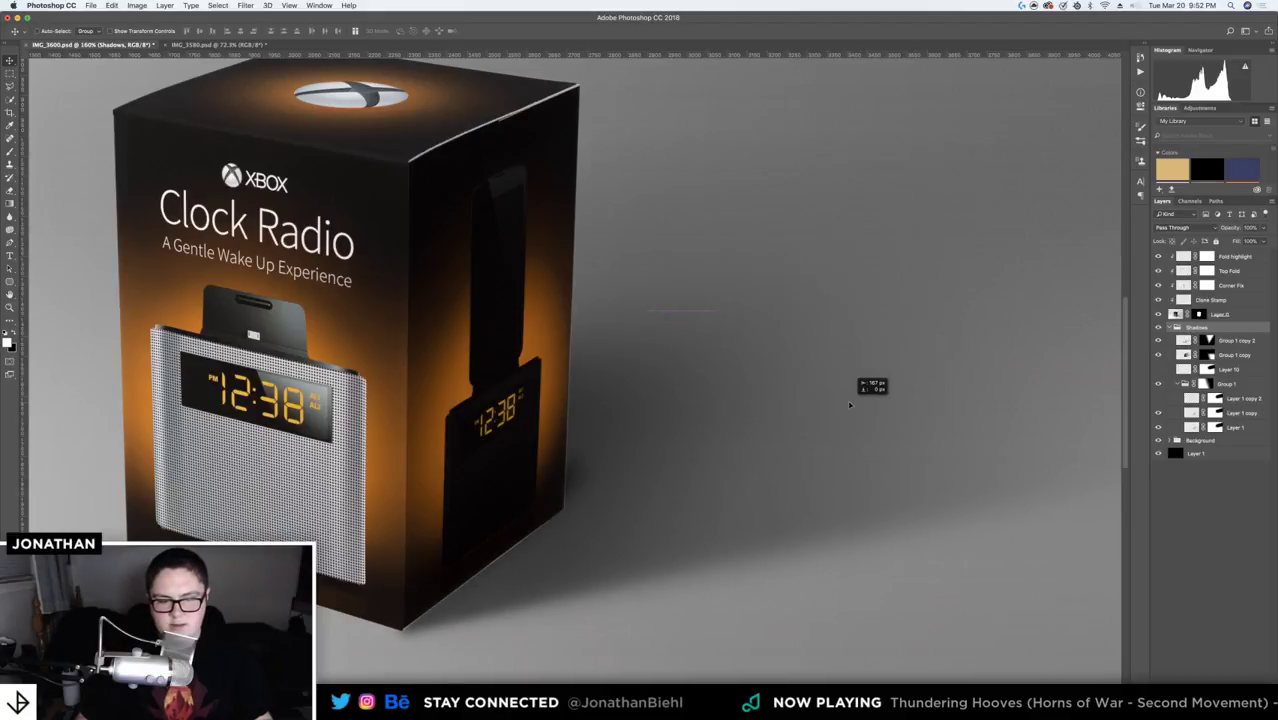
left_click_drag(850, 405, 850, 405)
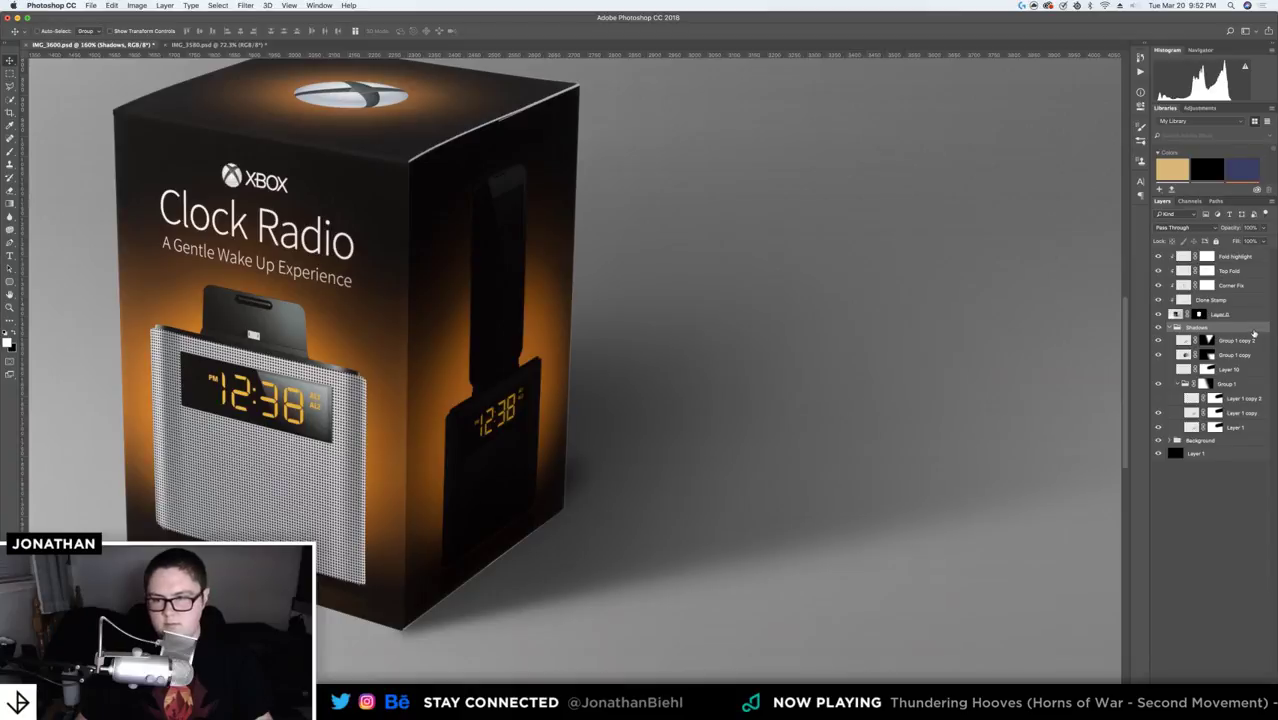
- Scale the large cast shadow on Group 1 copy down to about 88% from its lower-left corner, and select Group 1 copy 2
left_click(1159, 355)
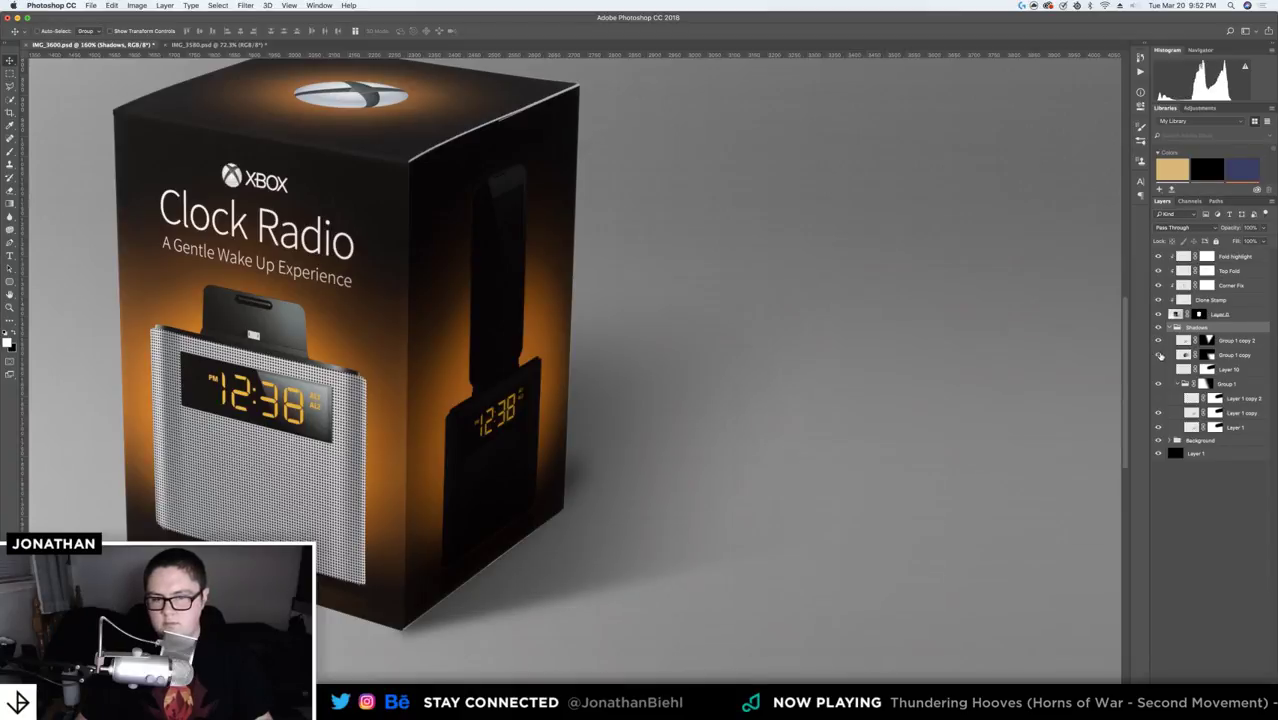
left_click(1159, 355)
left_click(1160, 341)
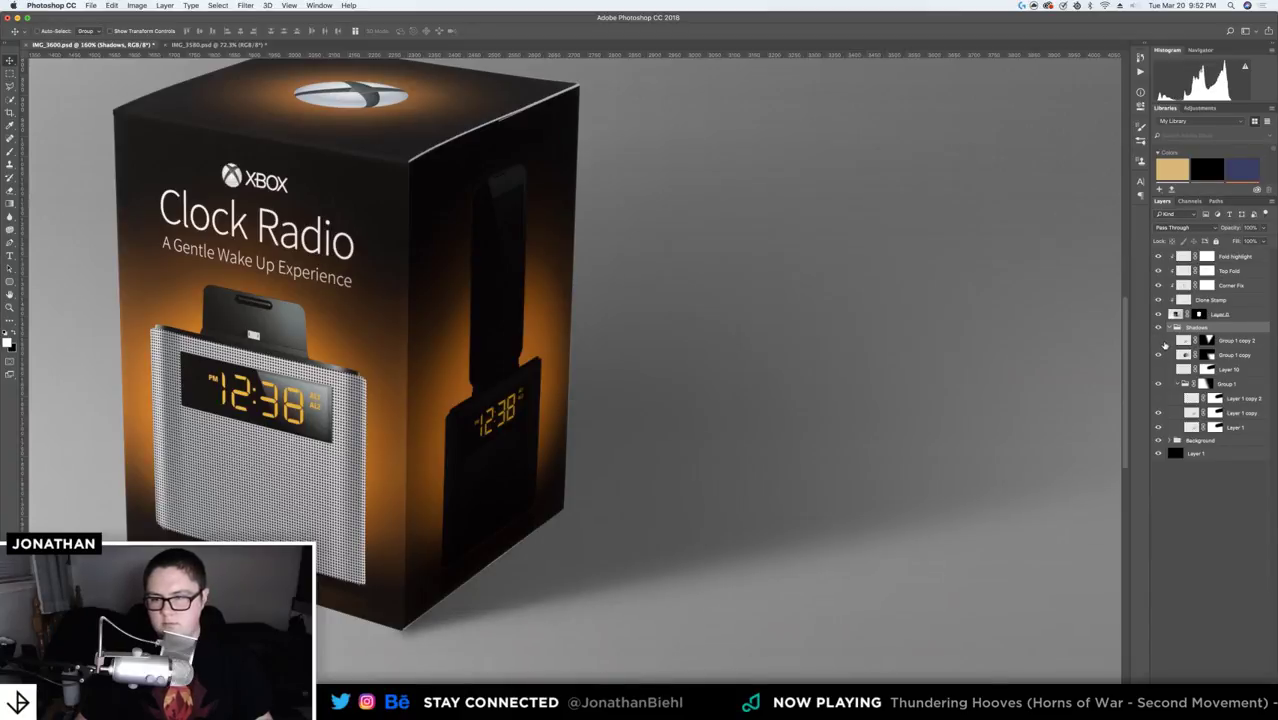
left_click(1186, 354)
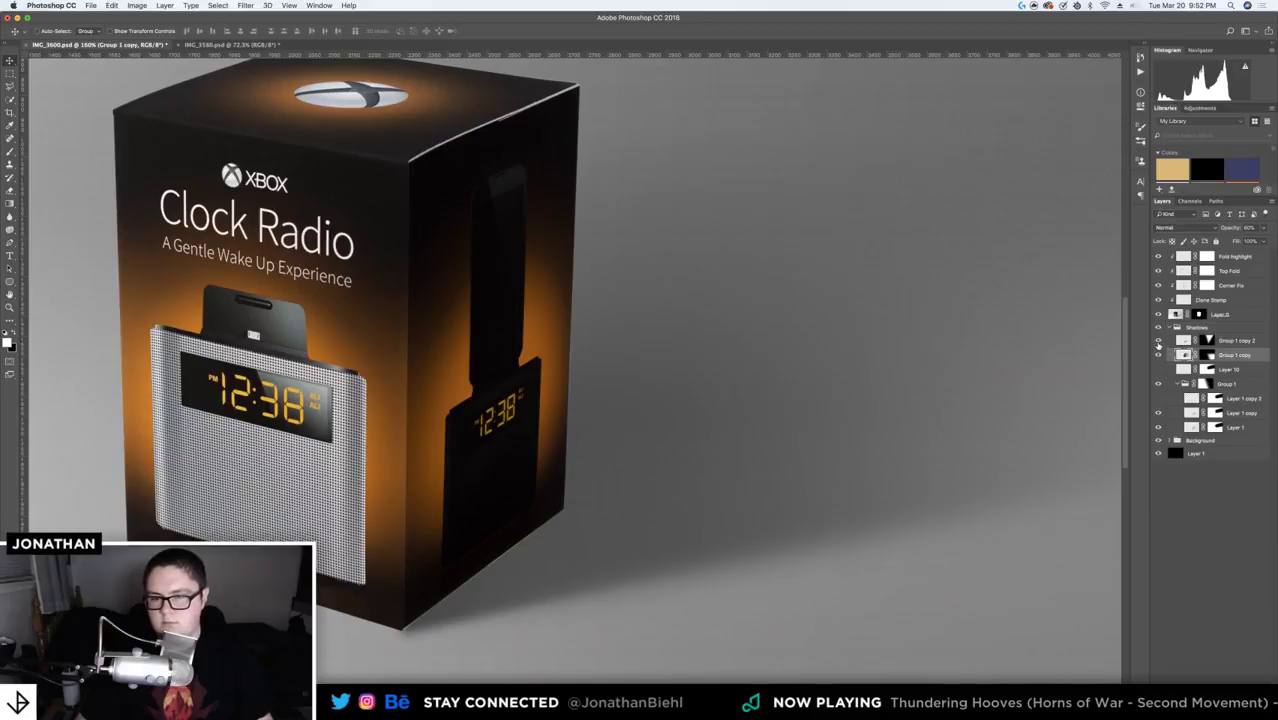
left_click(1159, 344)
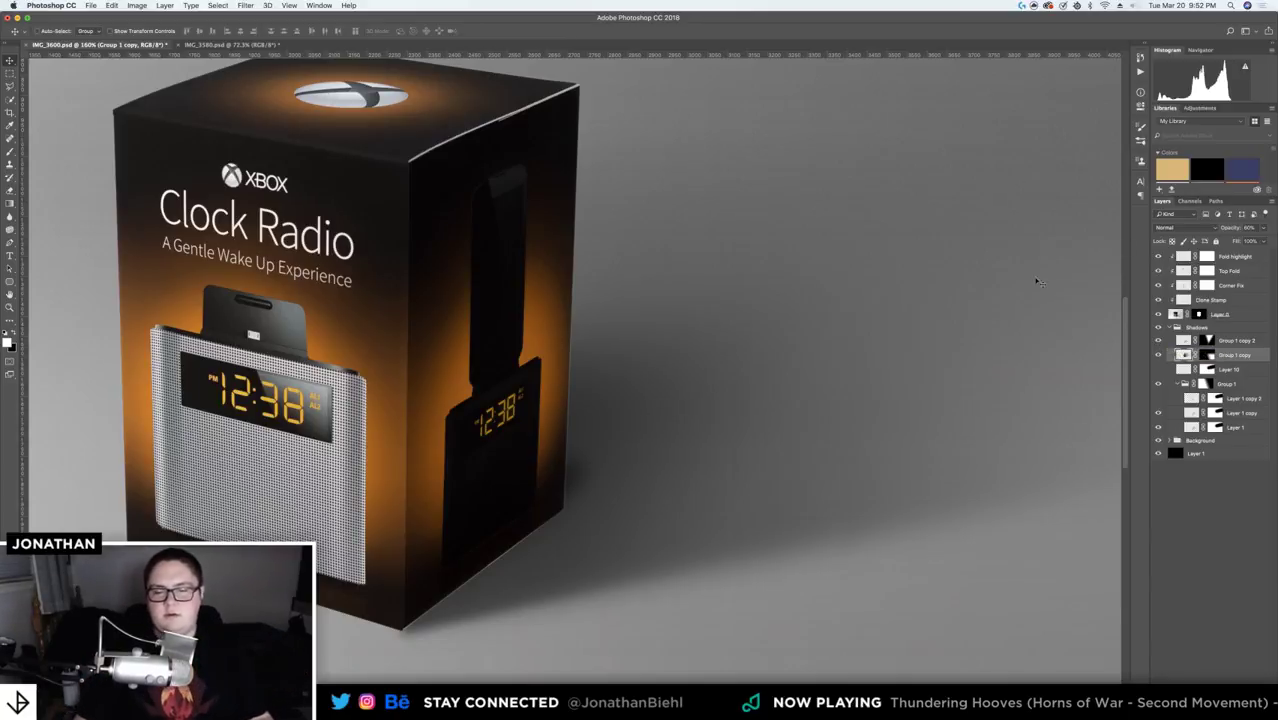
scroll(719, 365, "down", 2)
key("super+t")
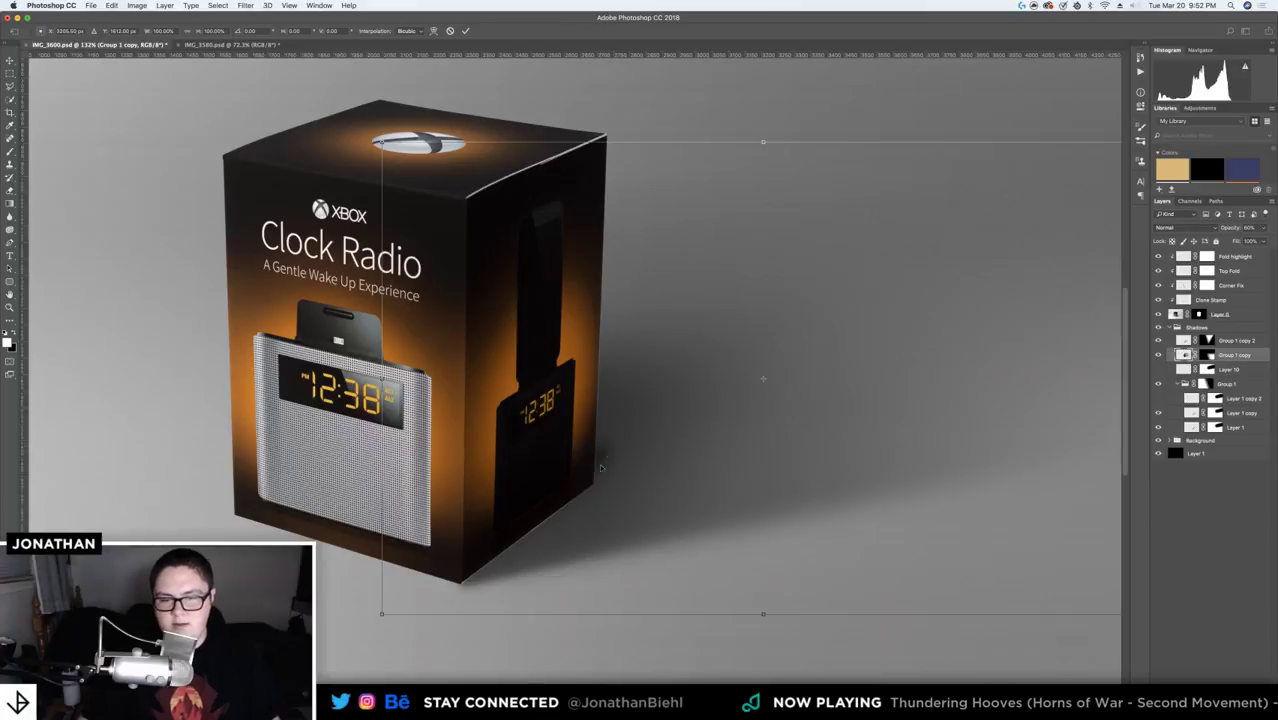
scroll(633, 371, "right", 5)
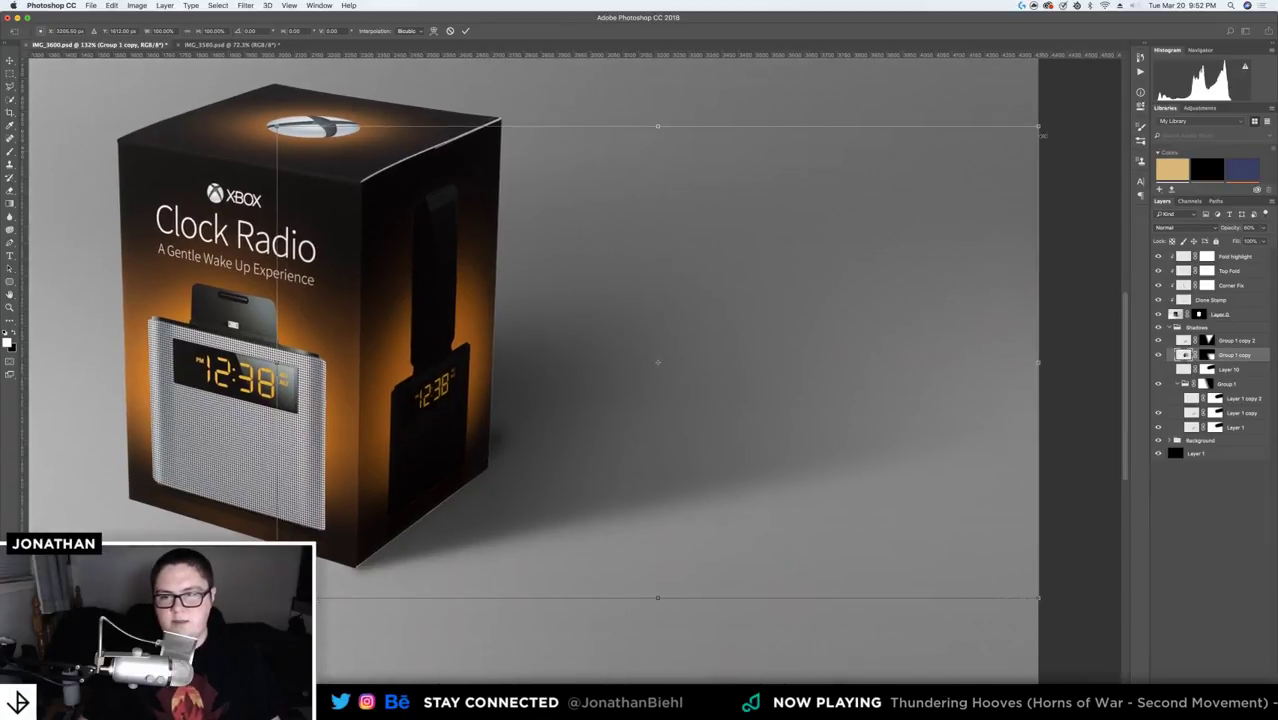
left_click_drag(1041, 125, 948, 182)
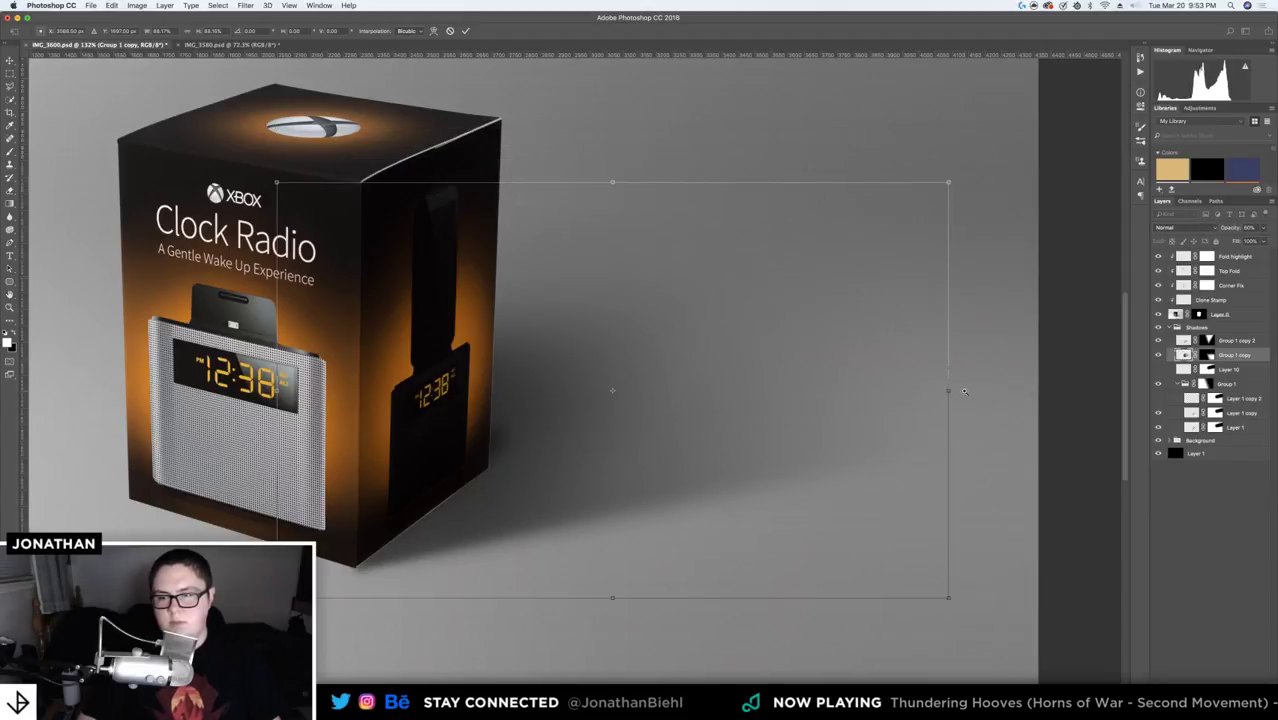
key("Return")
left_click(1185, 341)
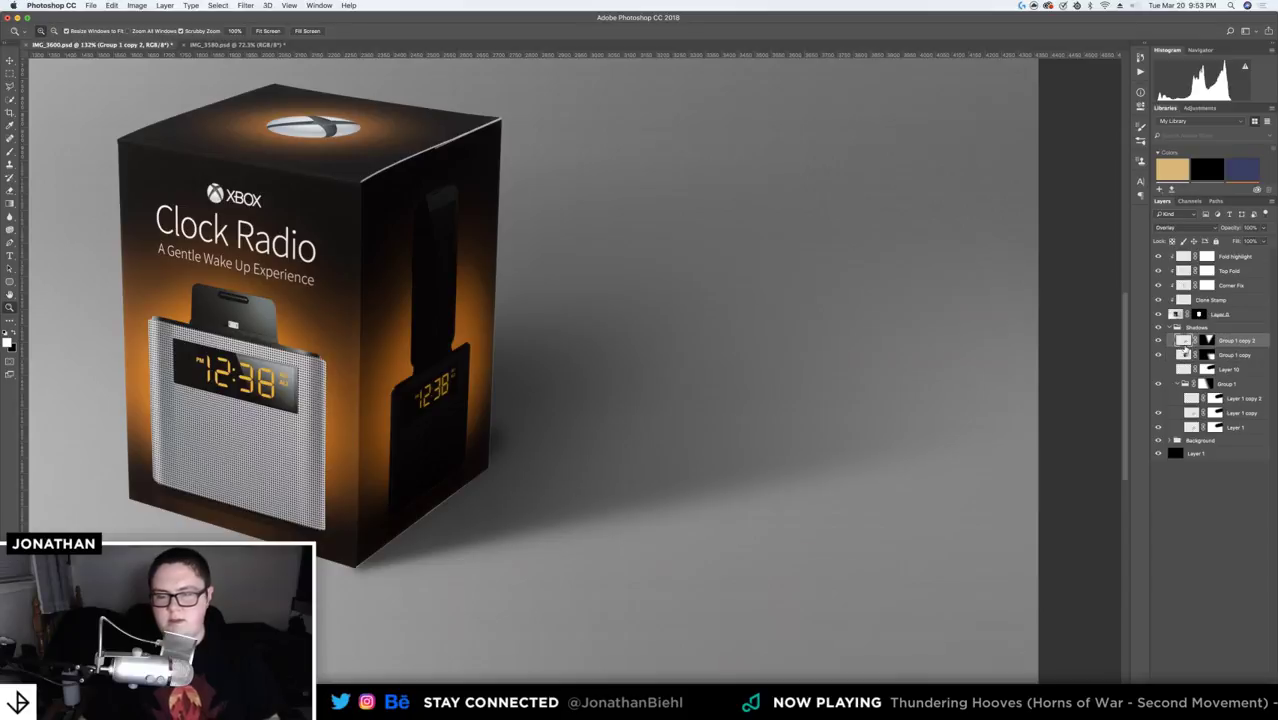
- Scale the Group 1 copy 2 shadow down slightly from its upper corner
key("ctrl+t")
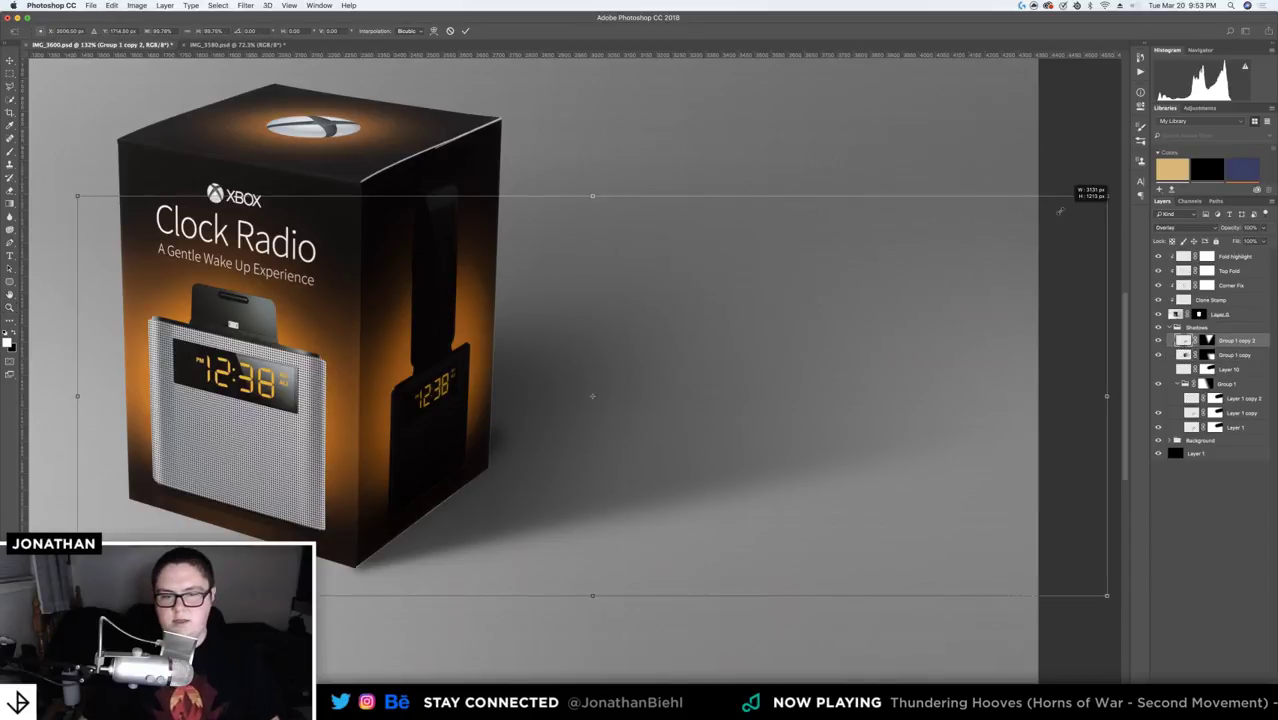
left_click_drag(1059, 211, 1041, 224)
key("Return")
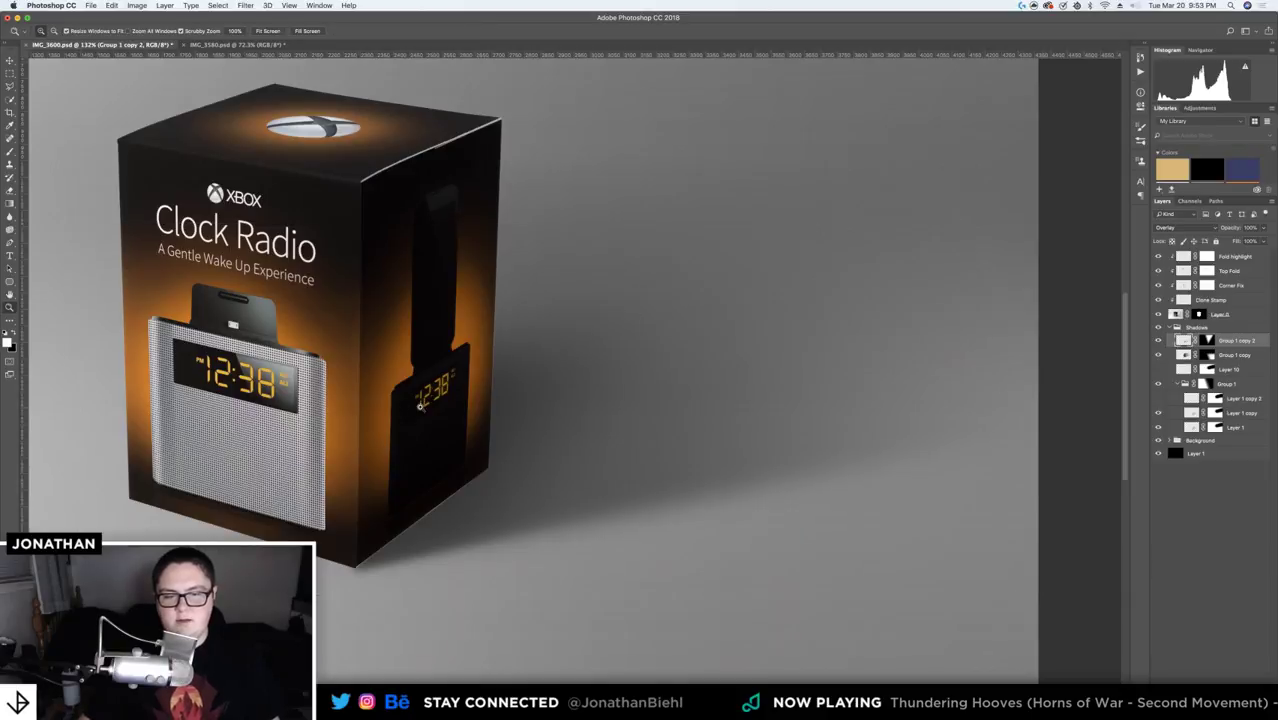
- Delete the hidden shadow layers Layer 1 copy 2 and Layer 10 from the Shadows group
left_click_drag(420, 405, 664, 359)
left_click_drag(659, 406, 685, 406)
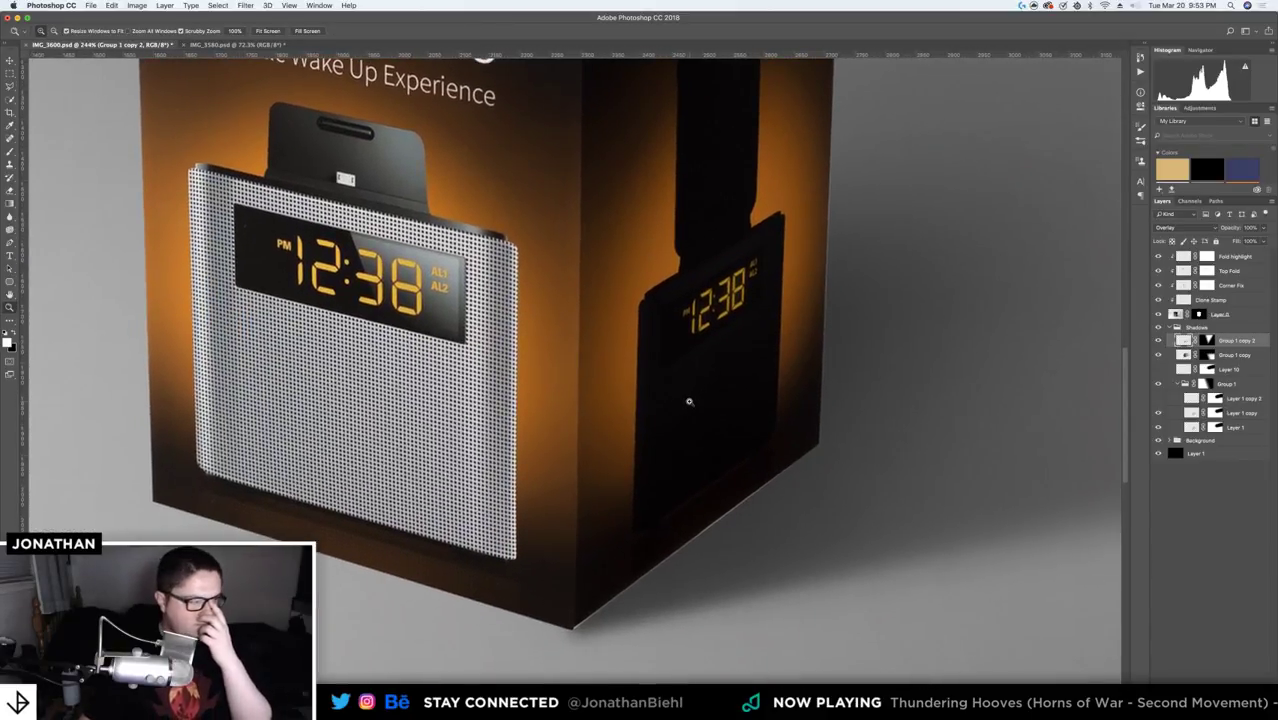
left_click_drag(944, 440, 929, 385)
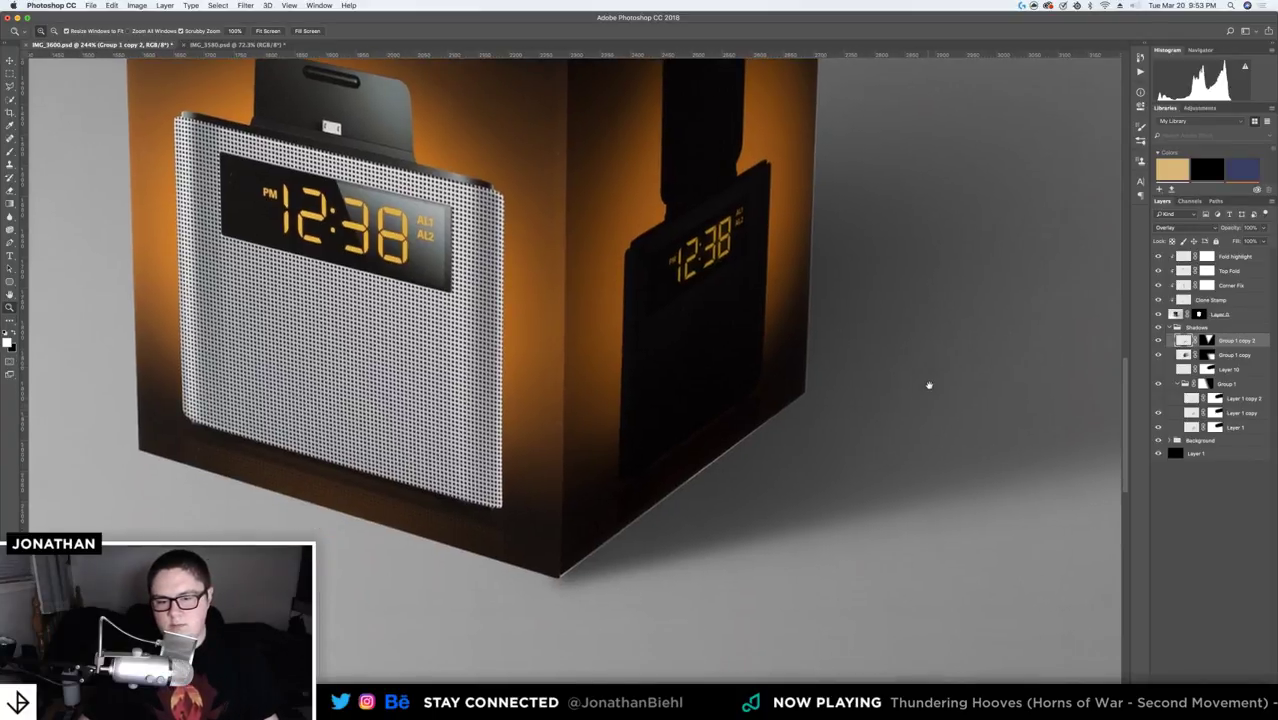
key("v")
left_click(805, 507)
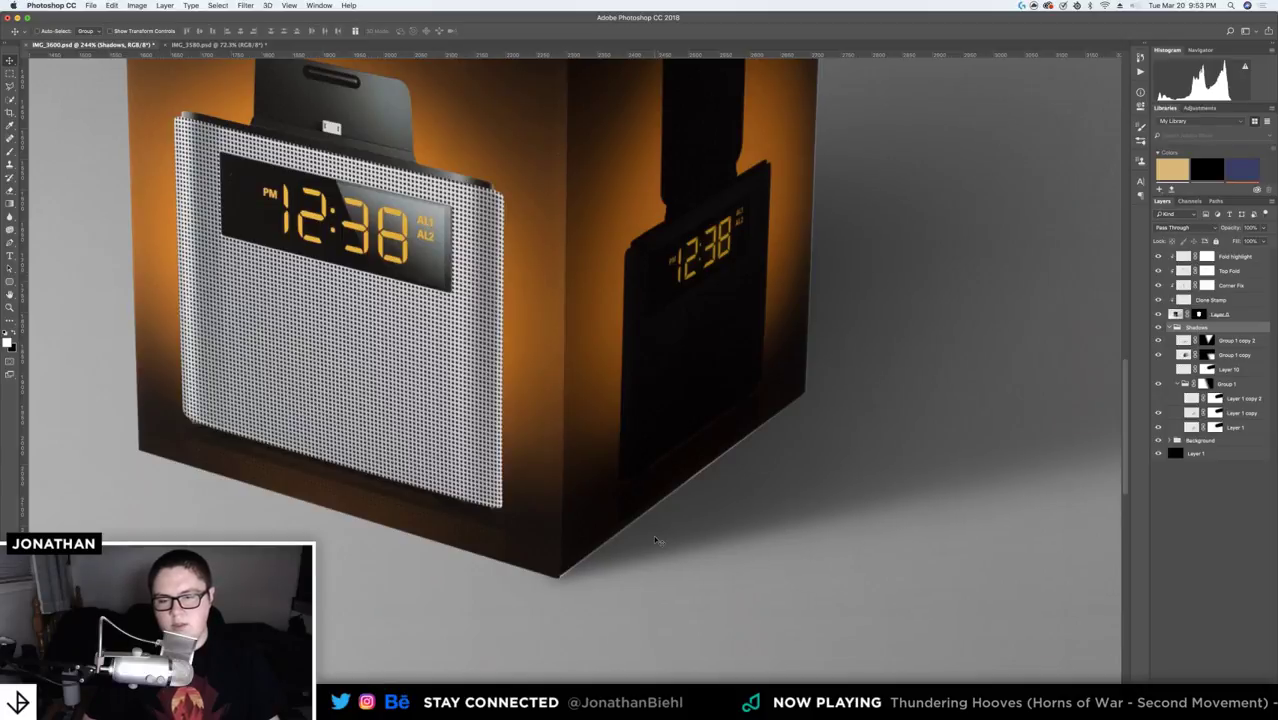
left_click(1217, 398)
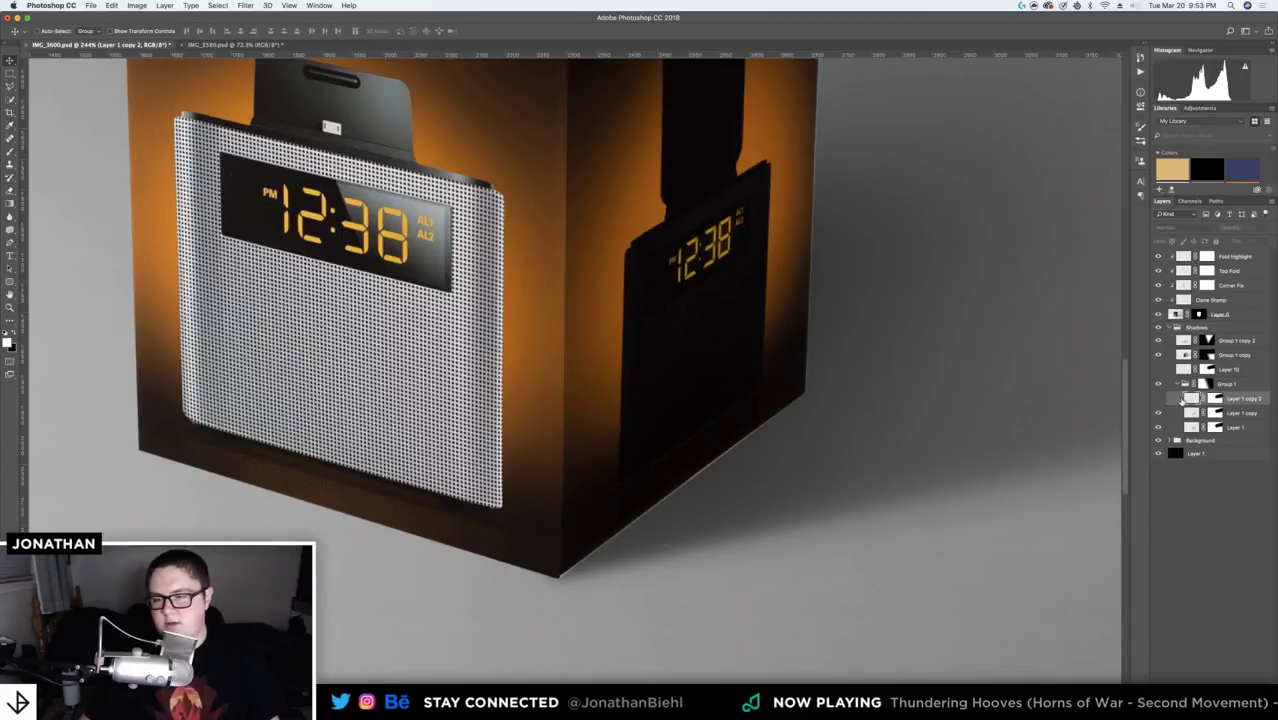
key("Delete")
left_click(1244, 372)
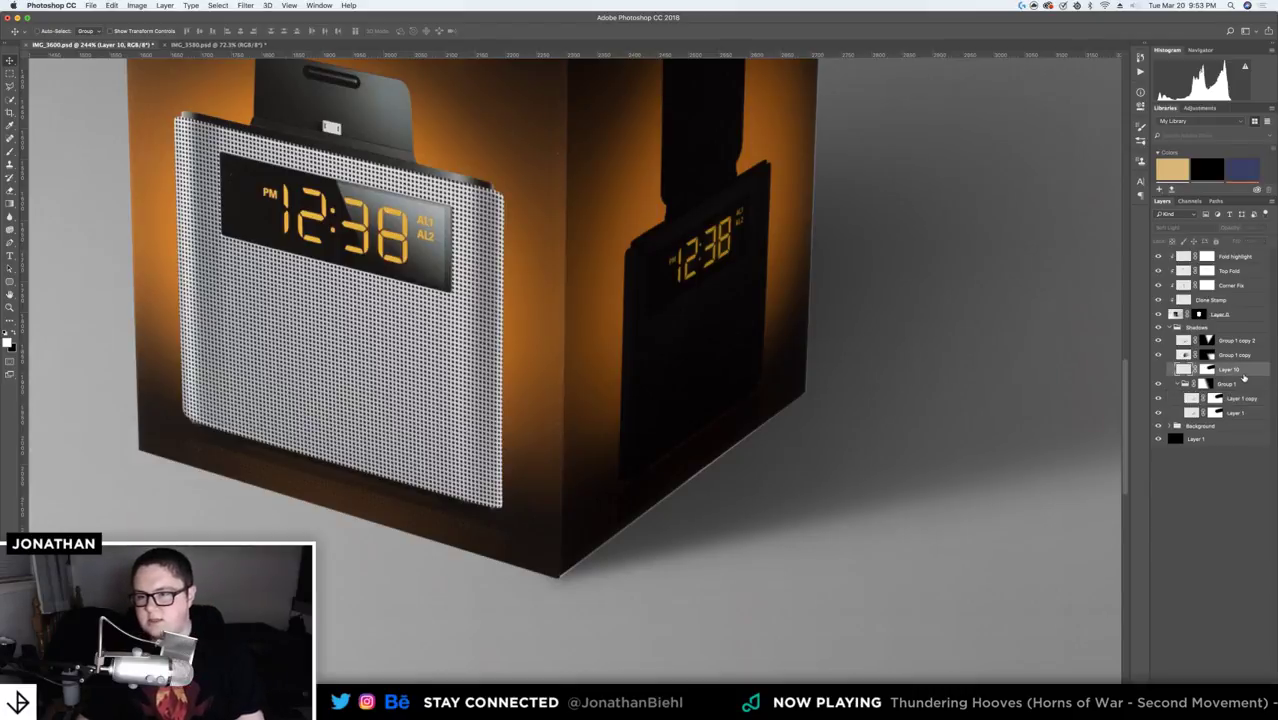
key("Delete")
- Create a new layer at the top of Group 1 and set up a black brush at 46% opacity
key("super+shift+alt+n")
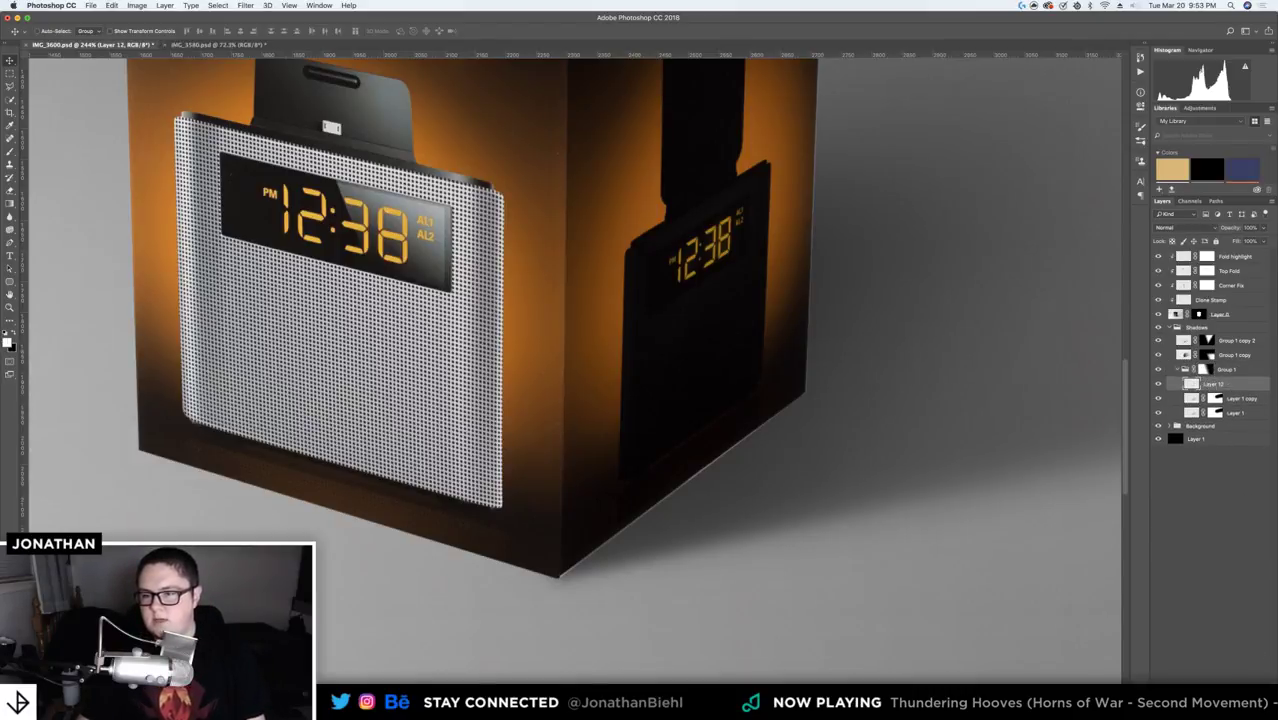
key("b")
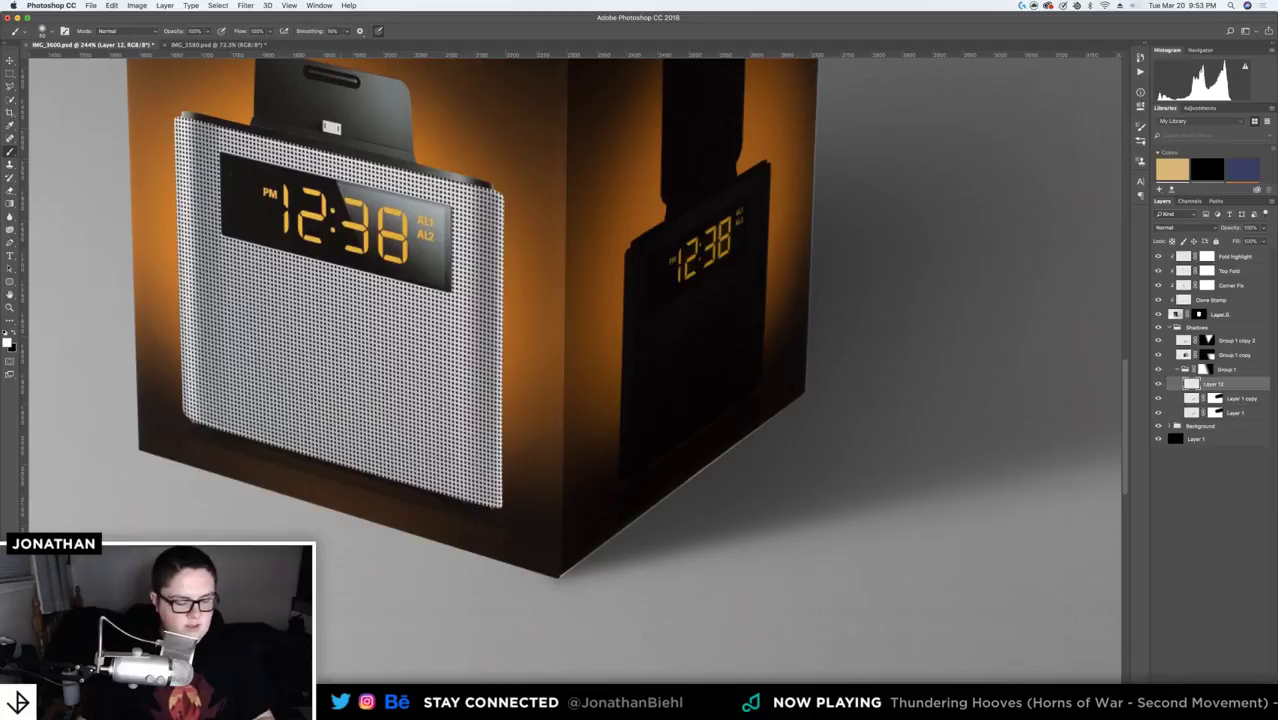
key("x")
left_click_drag(174, 33, 170, 33)
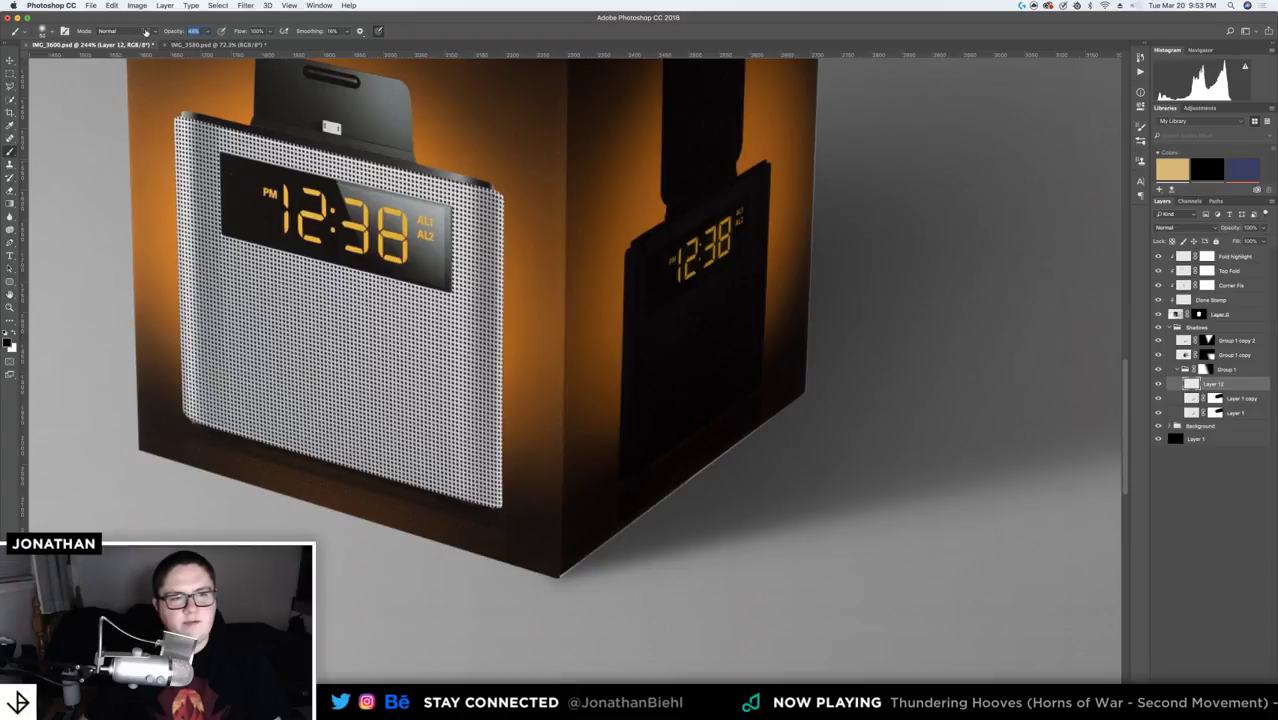
type("46")
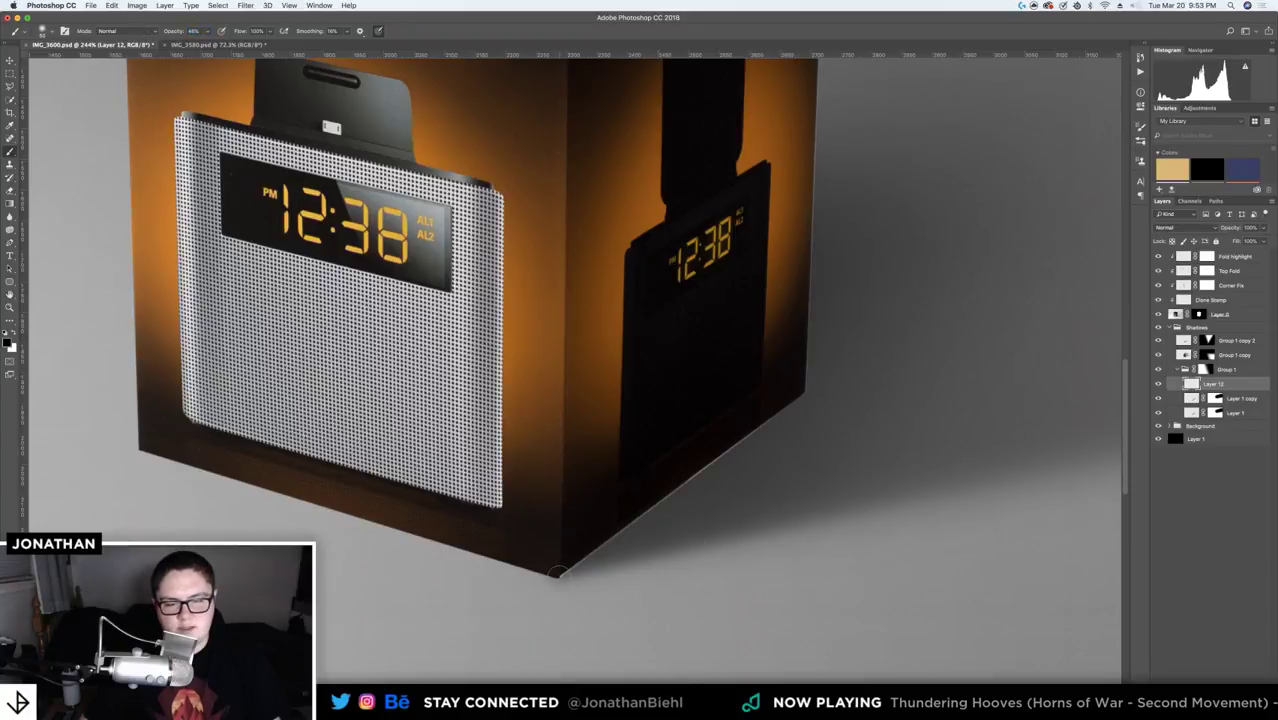
- Try painting a straight contact shadow along the base of the box's side face inside Group 1
left_click(803, 391, "shift")
key("z")
left_click_drag(818, 428, 830, 424)
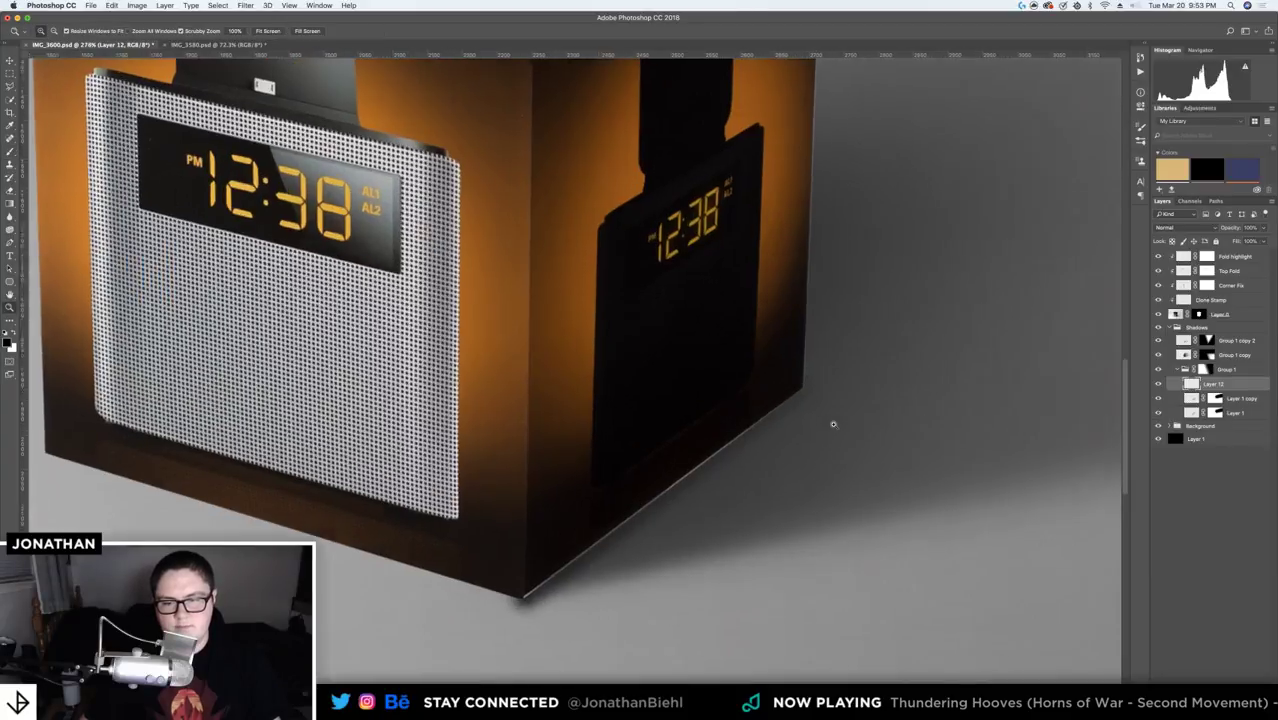
key("b")
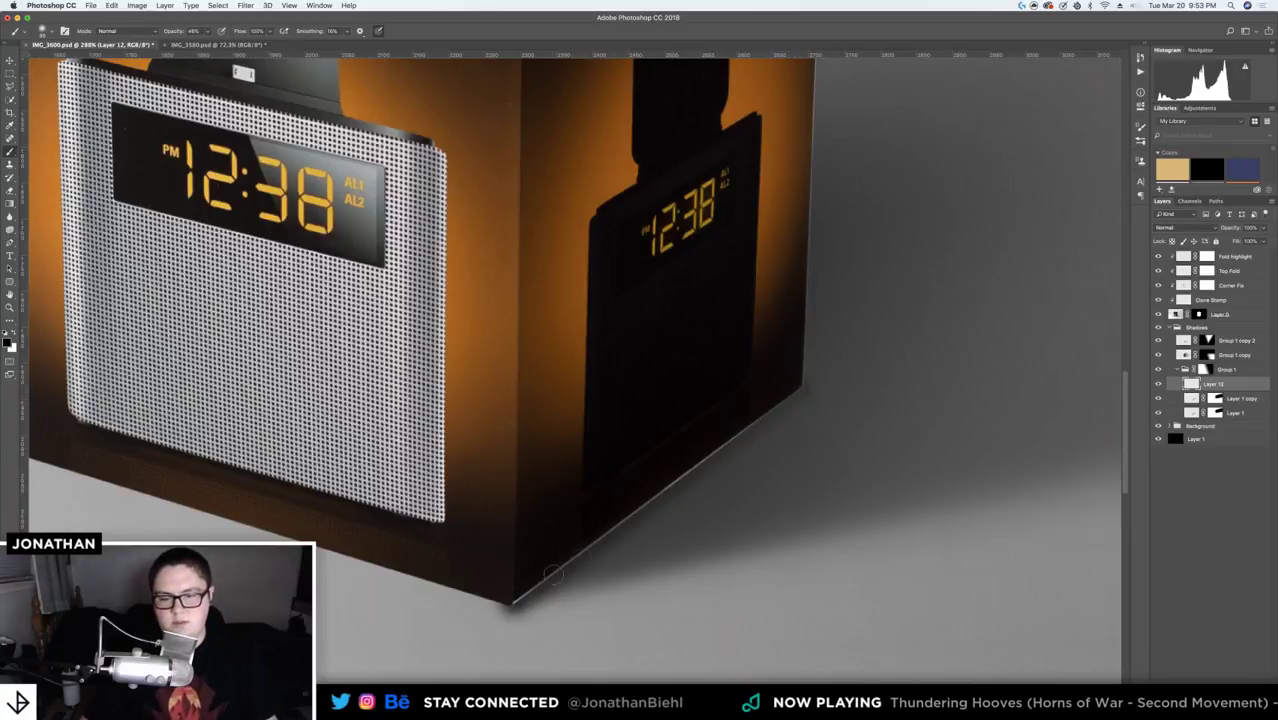
left_click(512, 600, "shift")
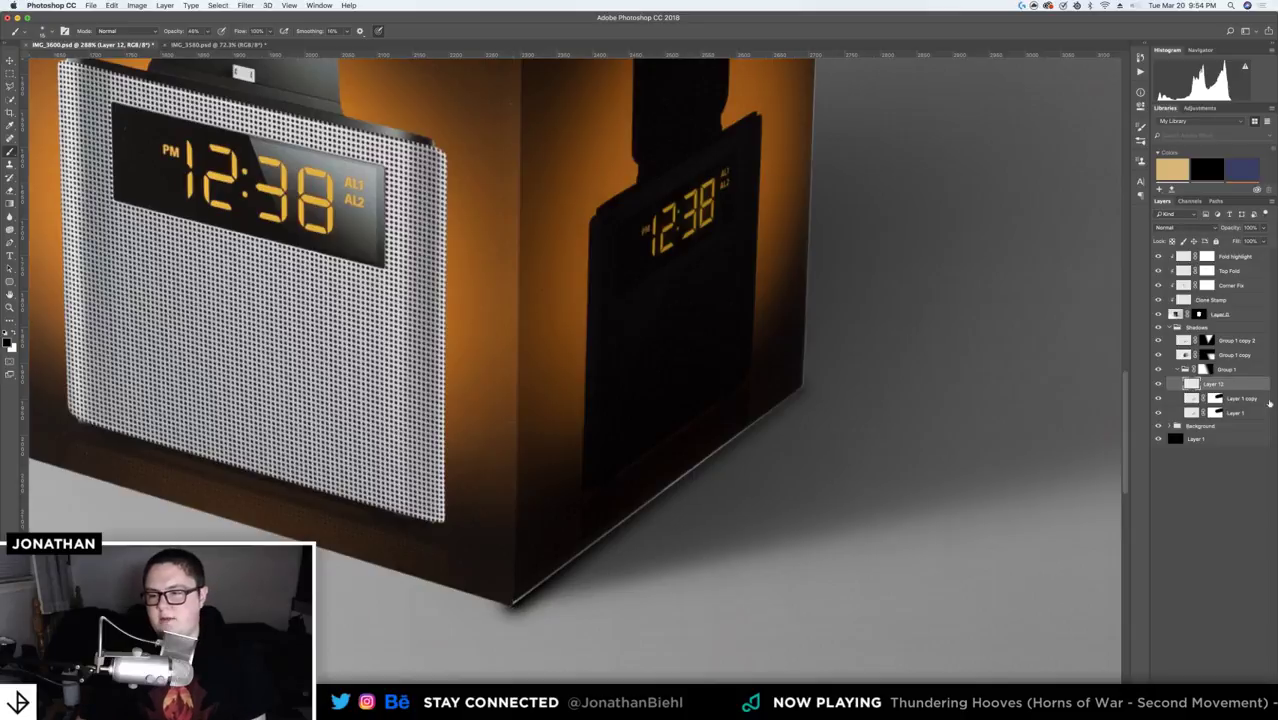
- Move Layer 12 out of Group 1 to just above it and repaint the contact shadow along the side face's base, trimming its far end
left_click_drag(1212, 385, 1221, 364)
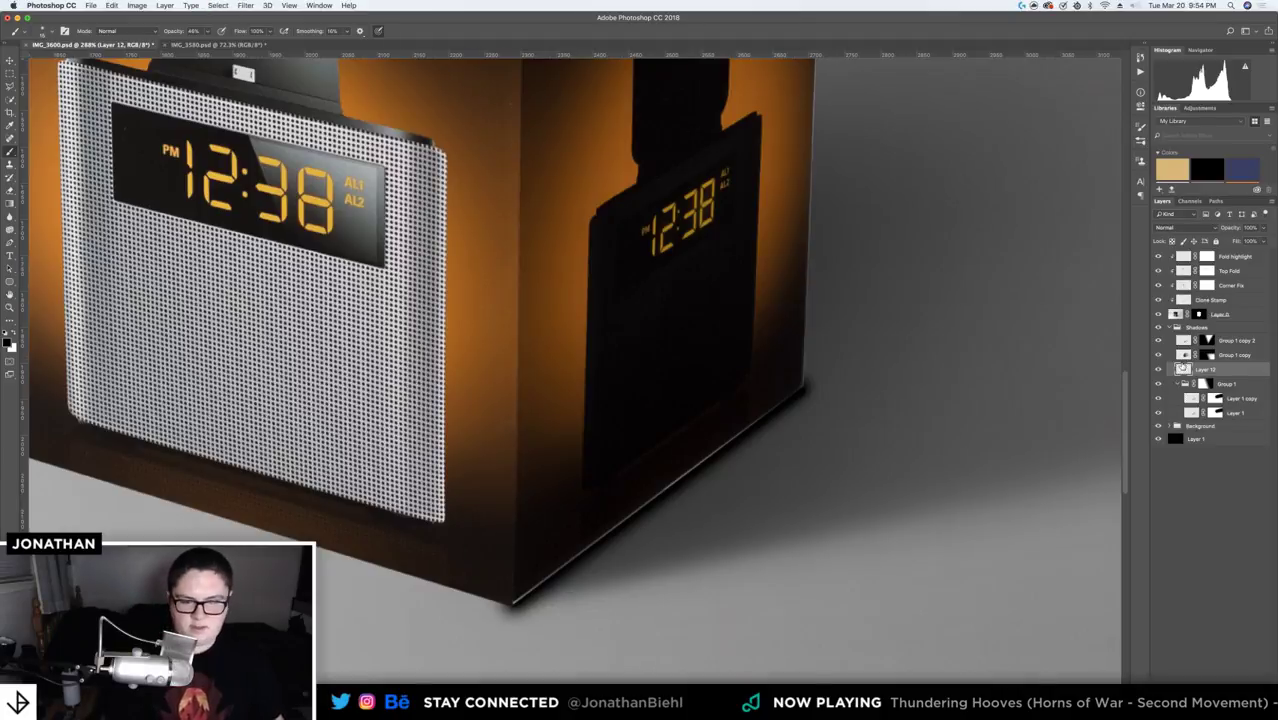
left_click(1181, 368, "alt")
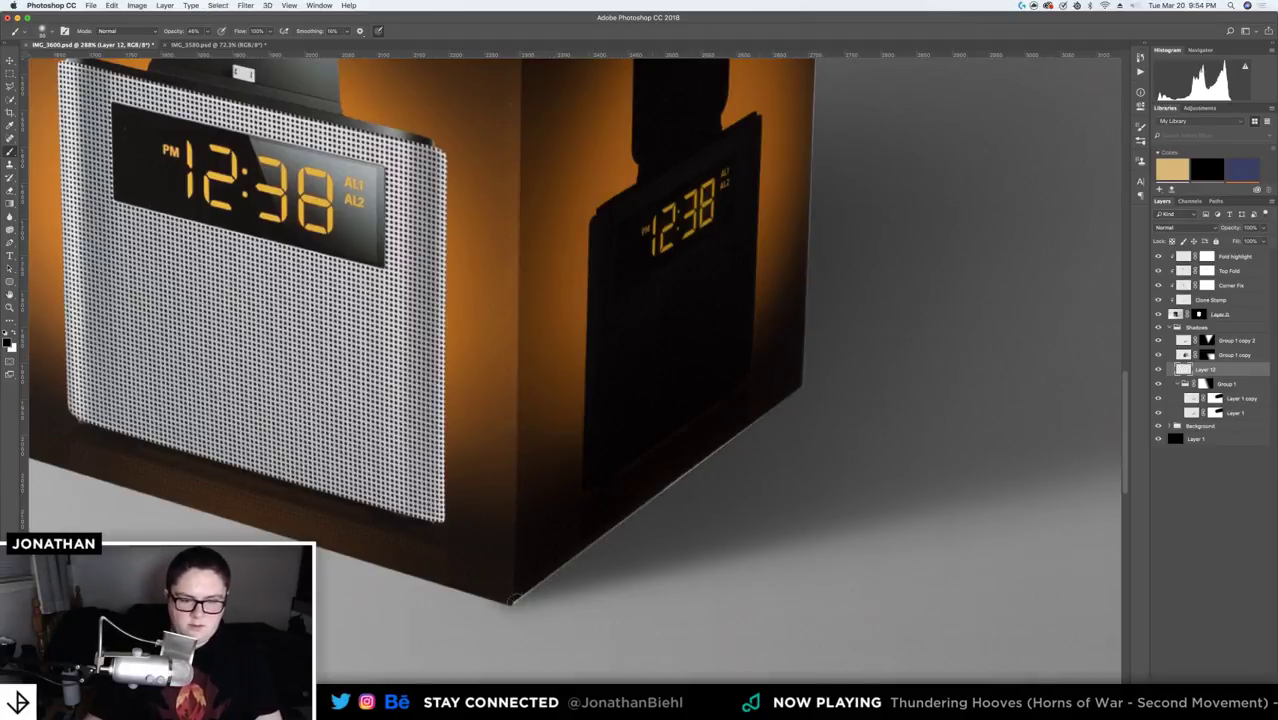
left_click(808, 386, "shift")
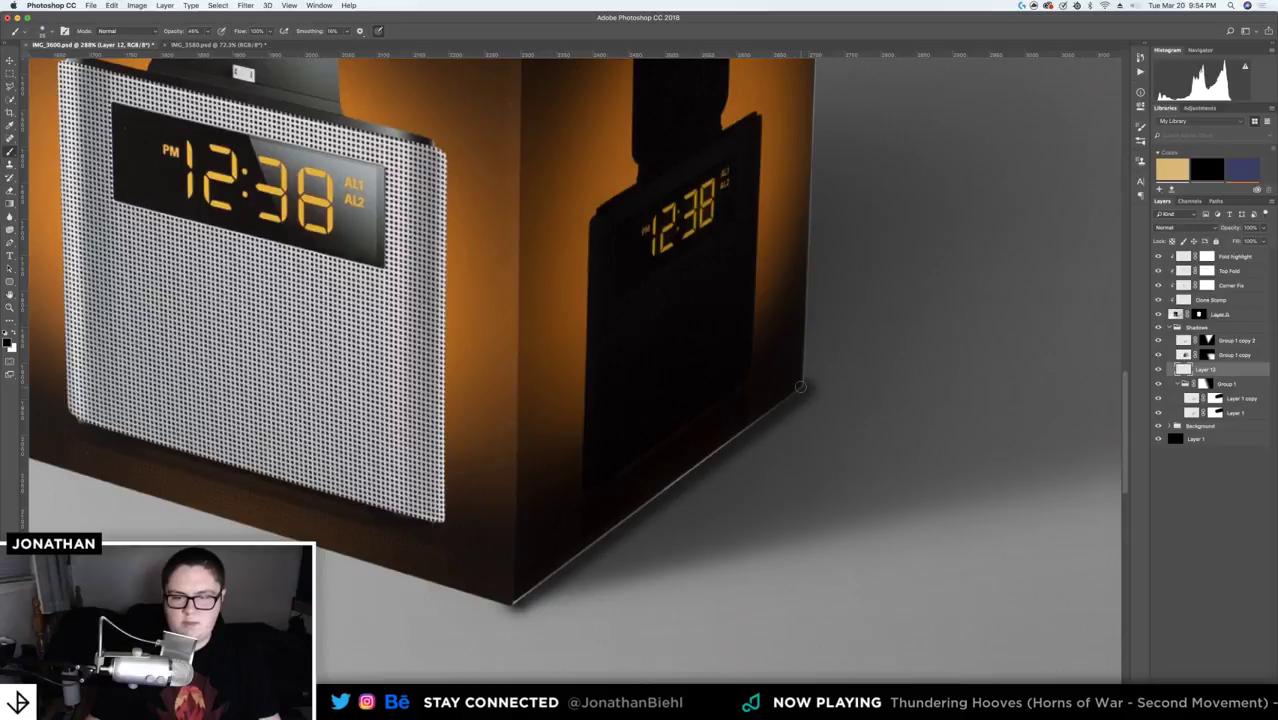
left_click(512, 602, "shift")
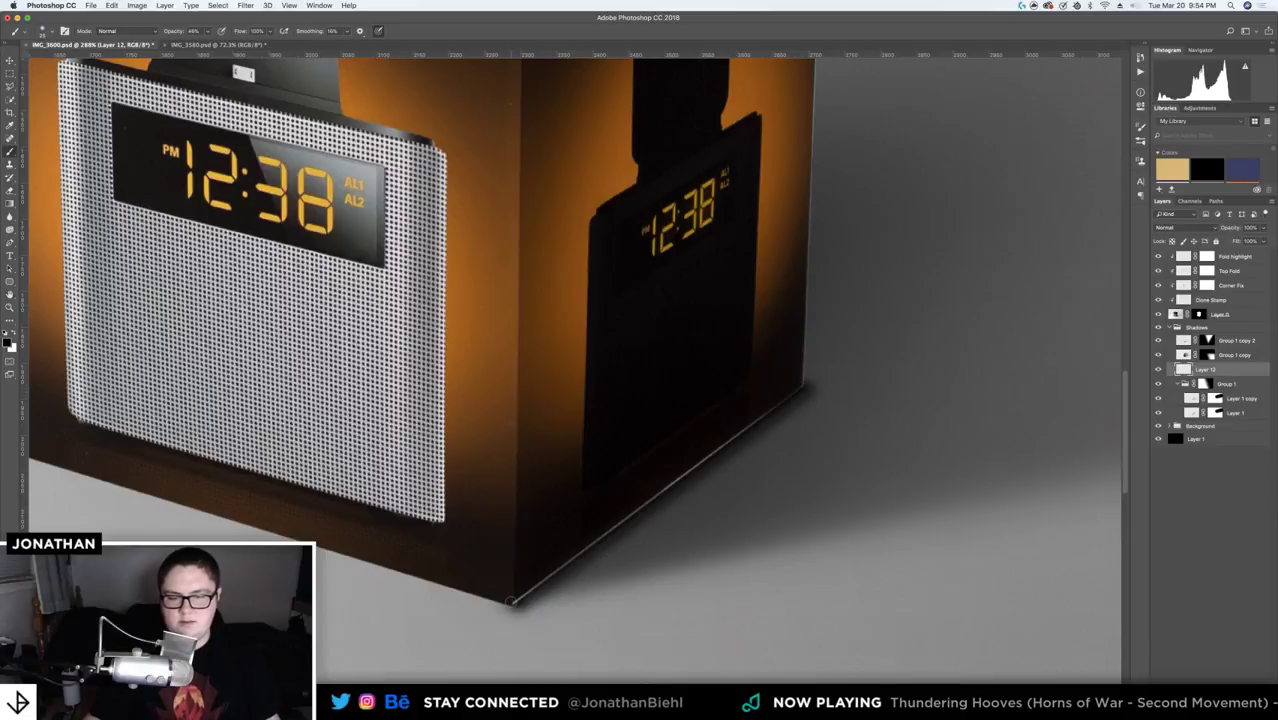
key("e")
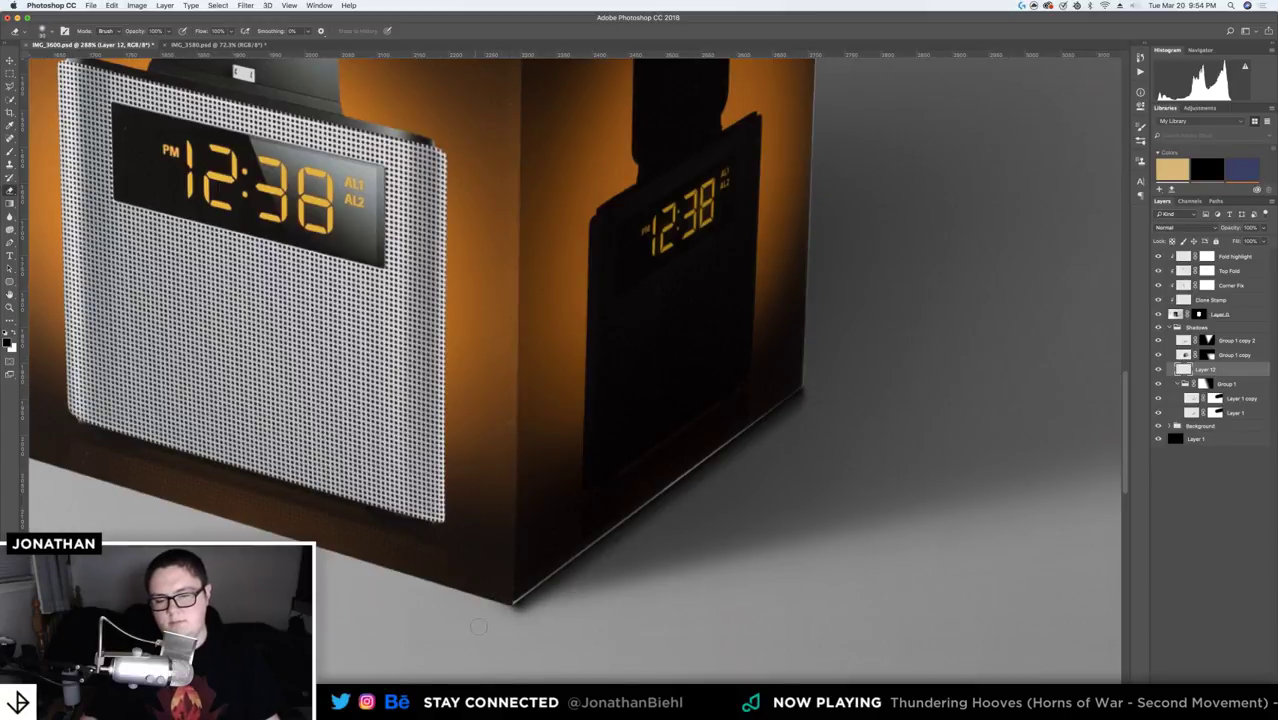
- Set the brush opacity to 14% and paint a faint straight contact shadow along the bottom edge of the front face
scroll(478, 626, "left", 5)
key("b")
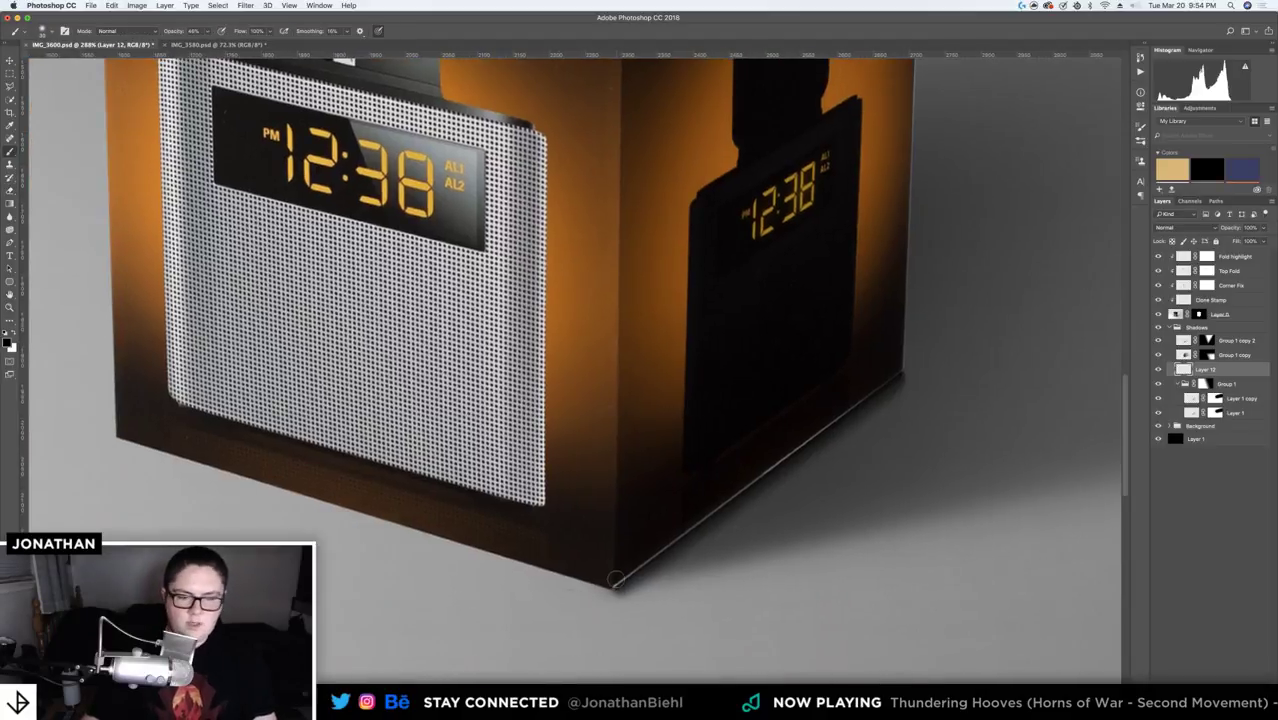
key("Return")
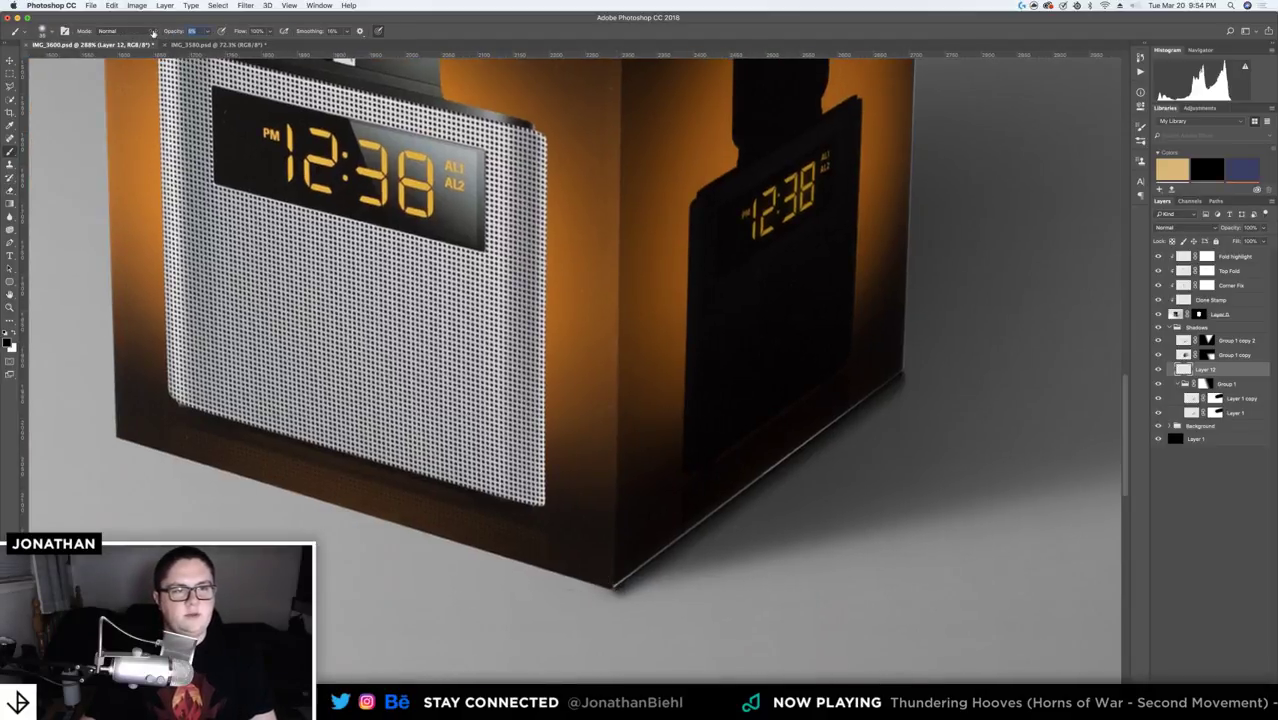
left_click_drag(124, 431, 425, 525)
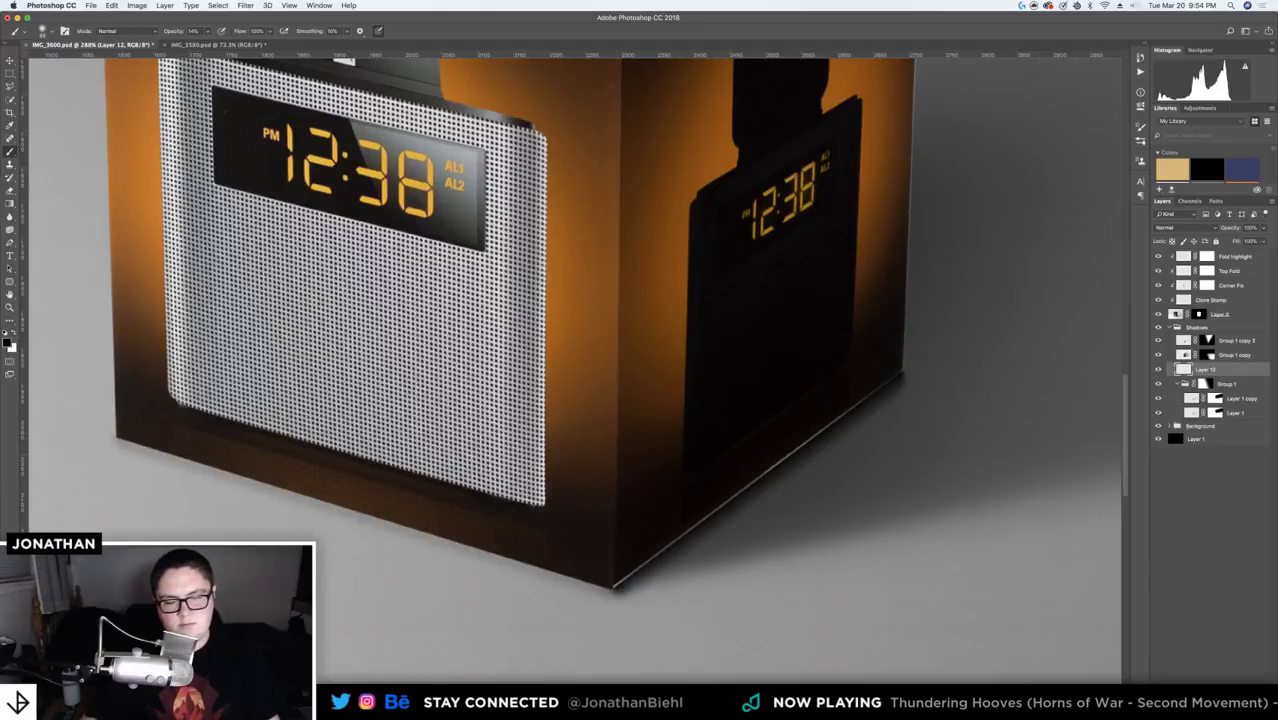
key("super+z")
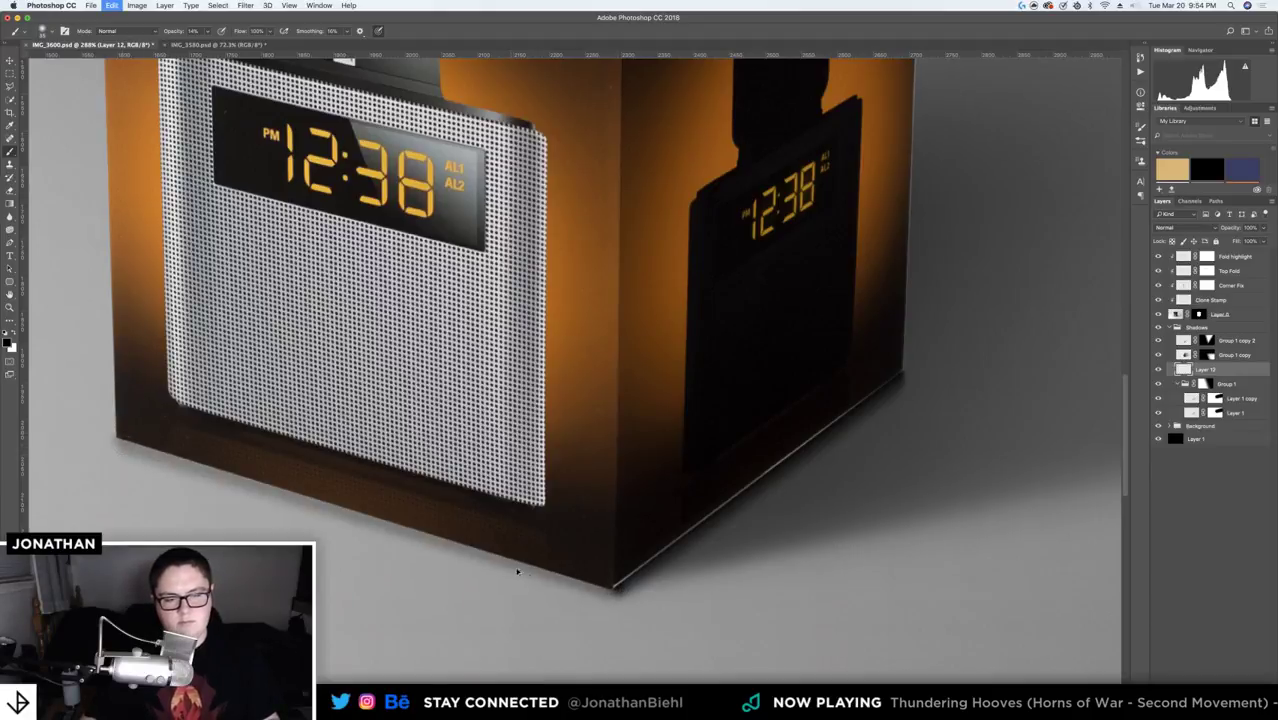
left_click(121, 431, "shift")
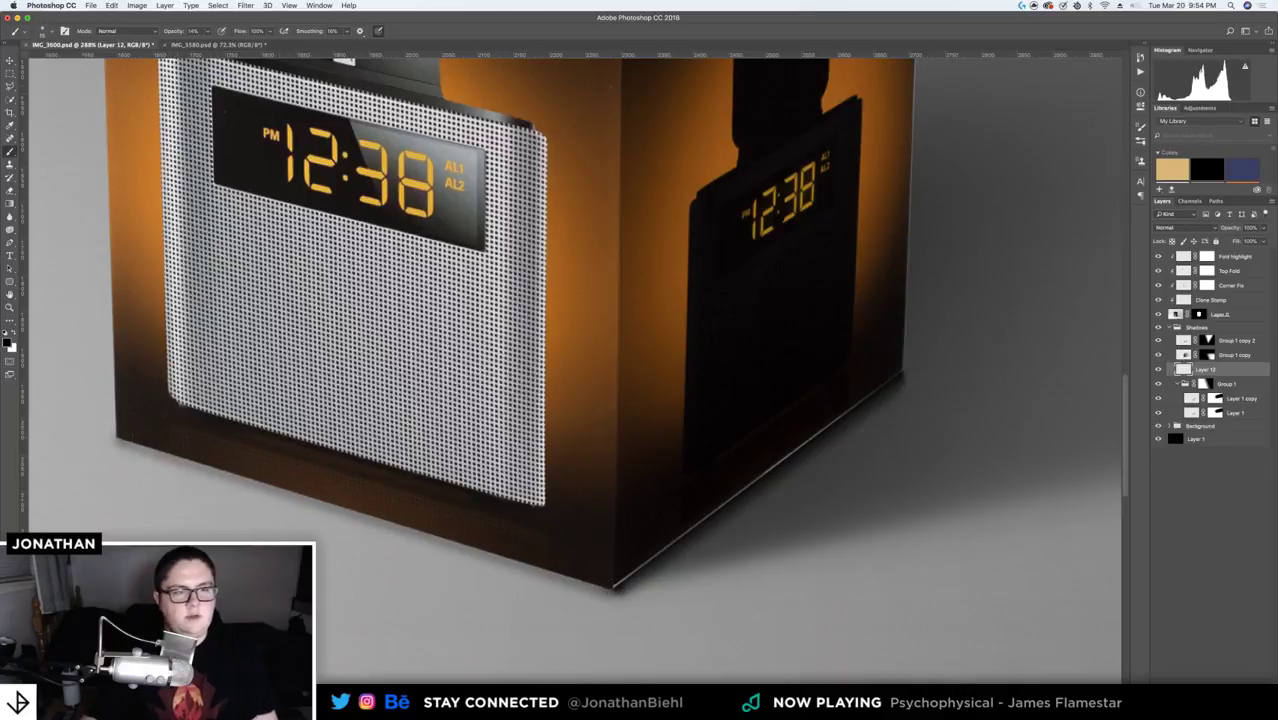
- Raise the brush opacity and darken the contact line along the front face's bottom edge, from the near corner to the outer corner
left_click(189, 31)
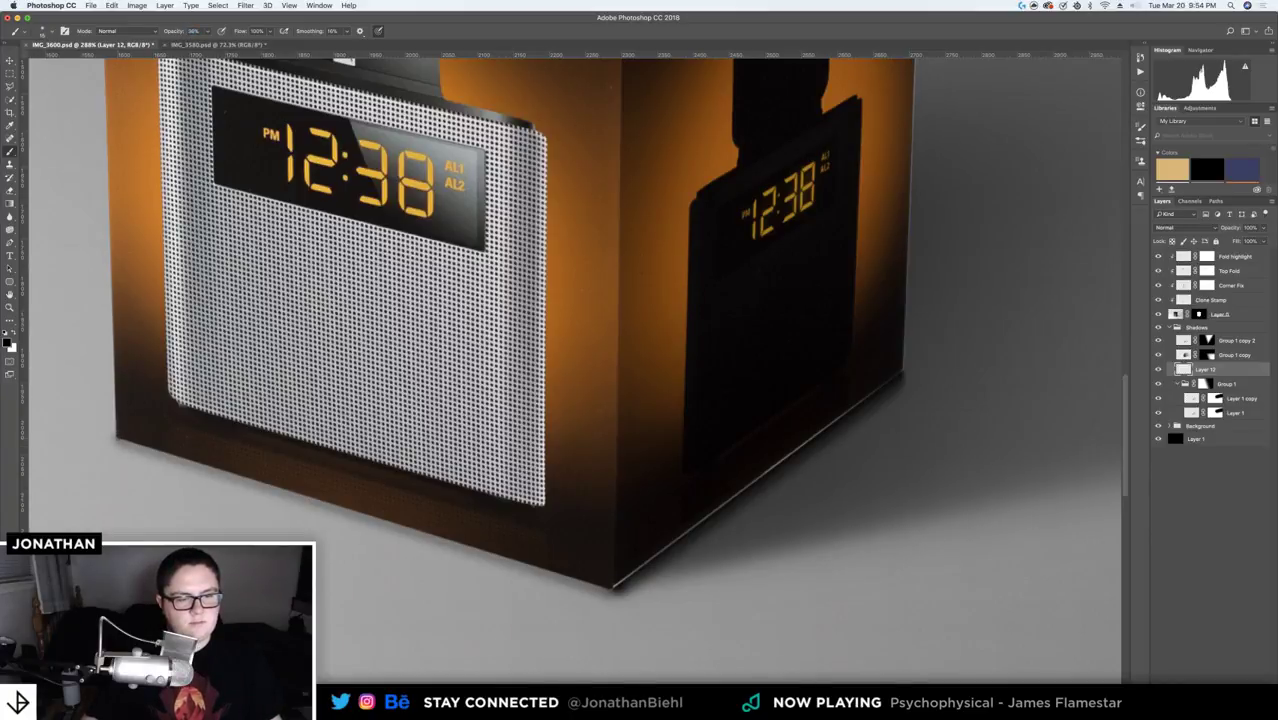
left_click(614, 589, "shift")
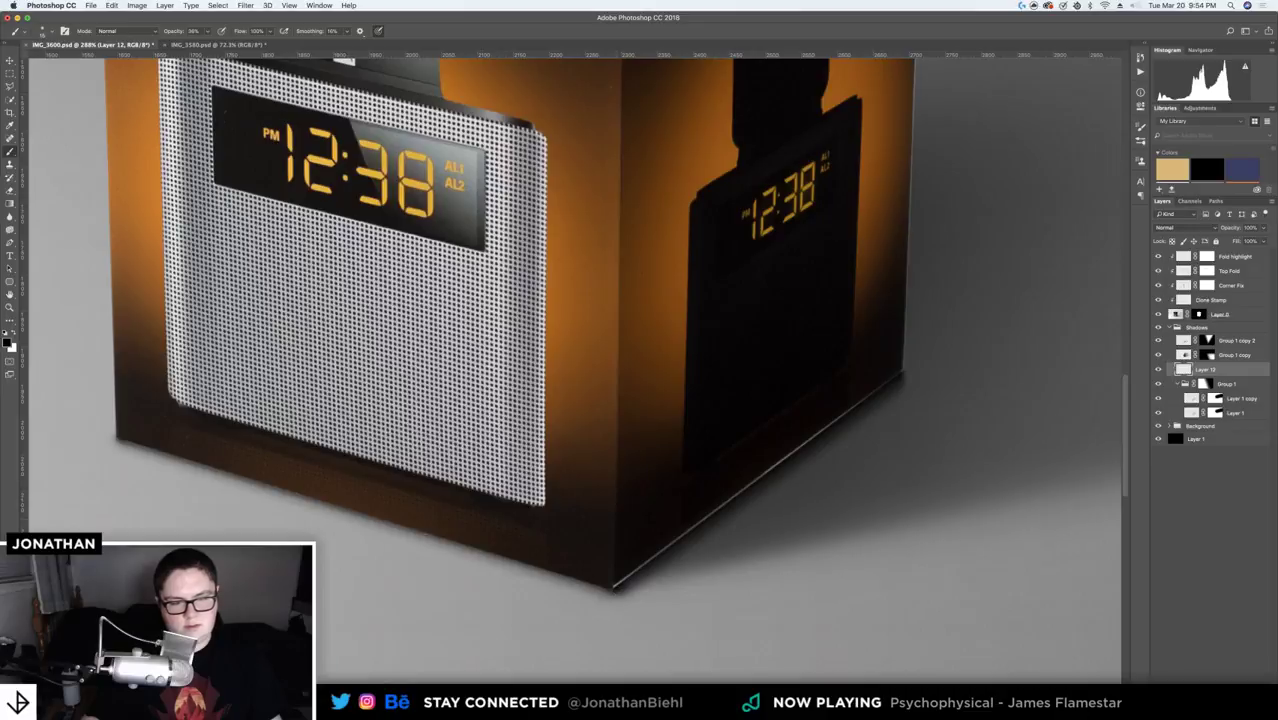
left_click(118, 437, "shift")
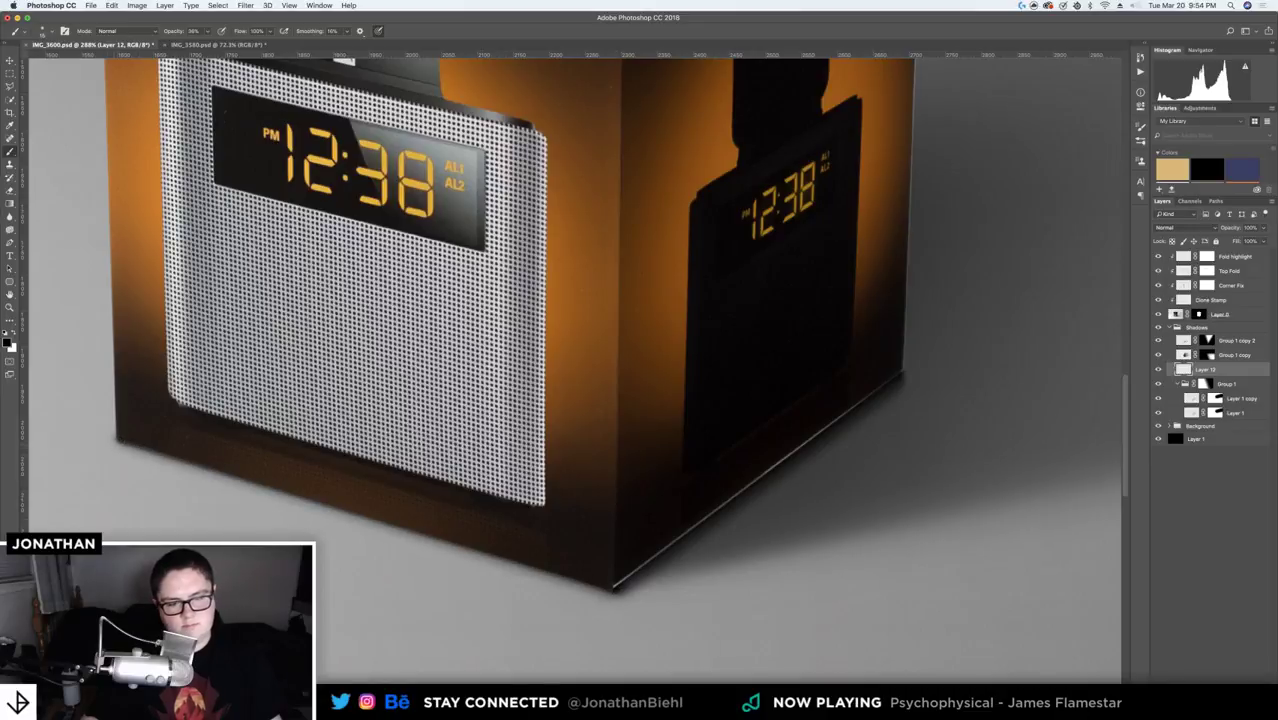
- Enlarge the eraser and clean up the contact shadow's end at the front face's outer bottom corner
left_click_drag(155, 454, 100, 454)
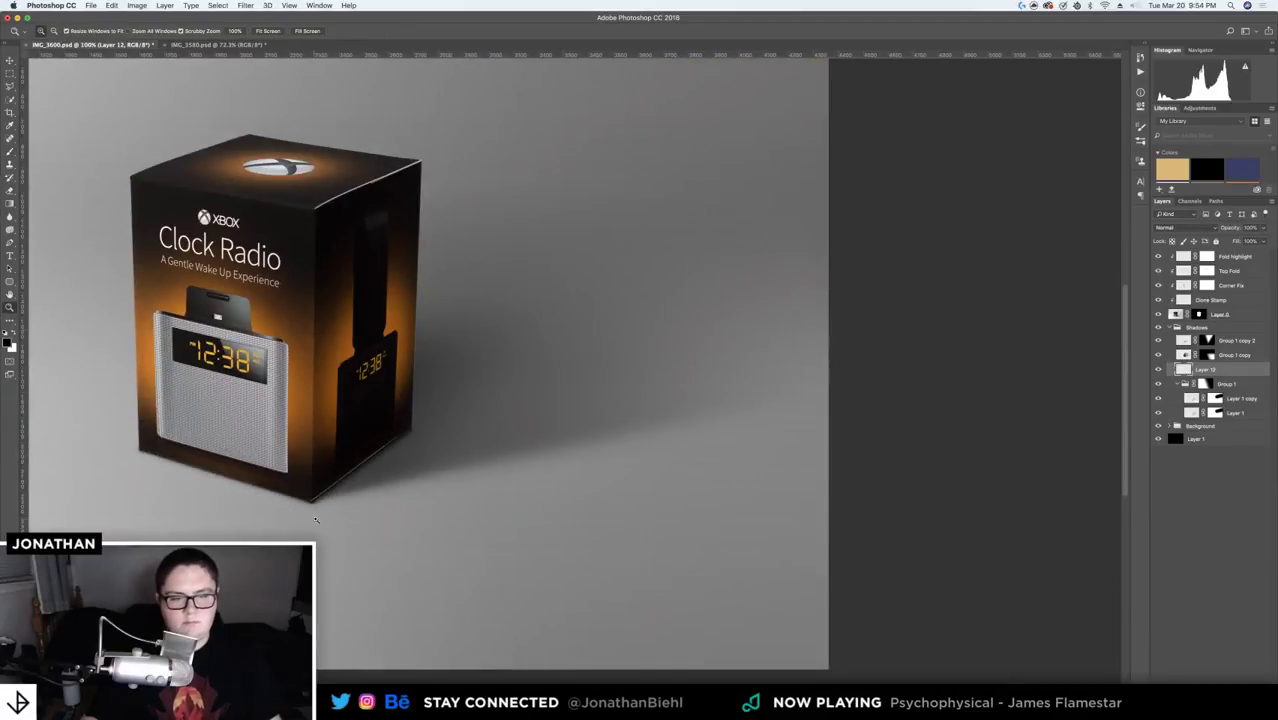
left_click_drag(272, 492, 360, 492)
scroll(182, 369, "left", 5)
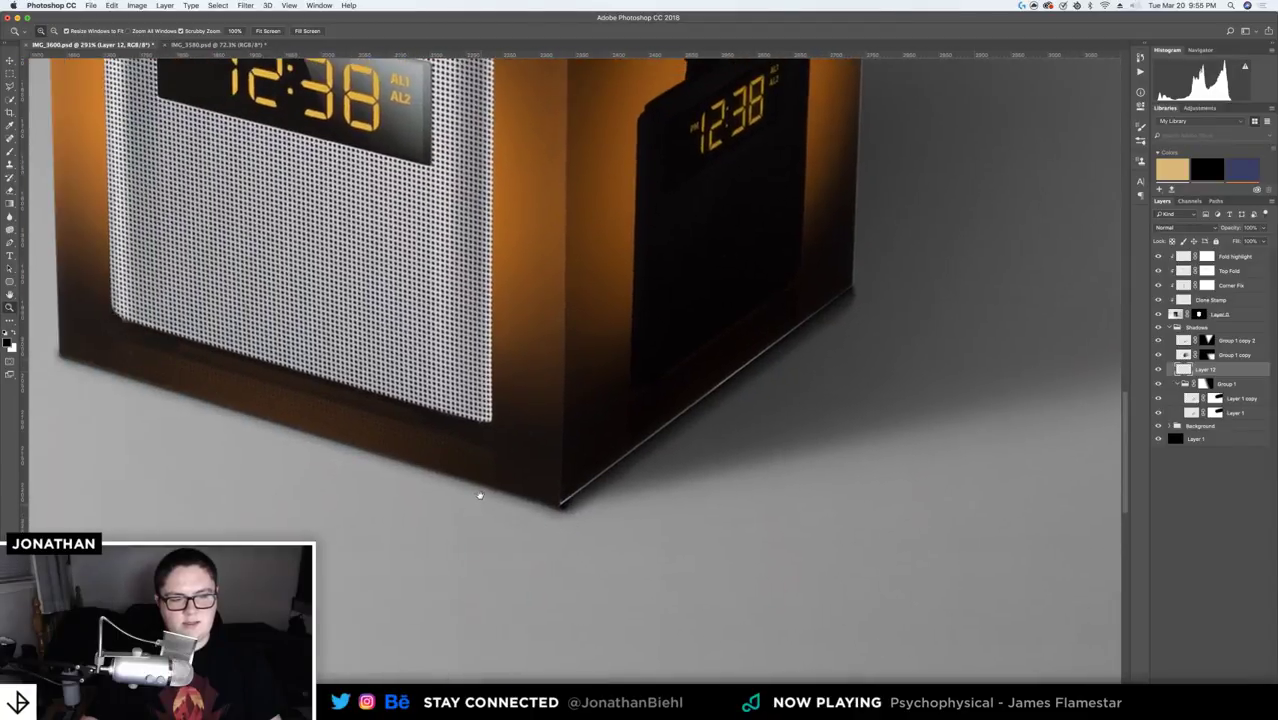
scroll(508, 397, "down", 2)
scroll(428, 374, "up", 8)
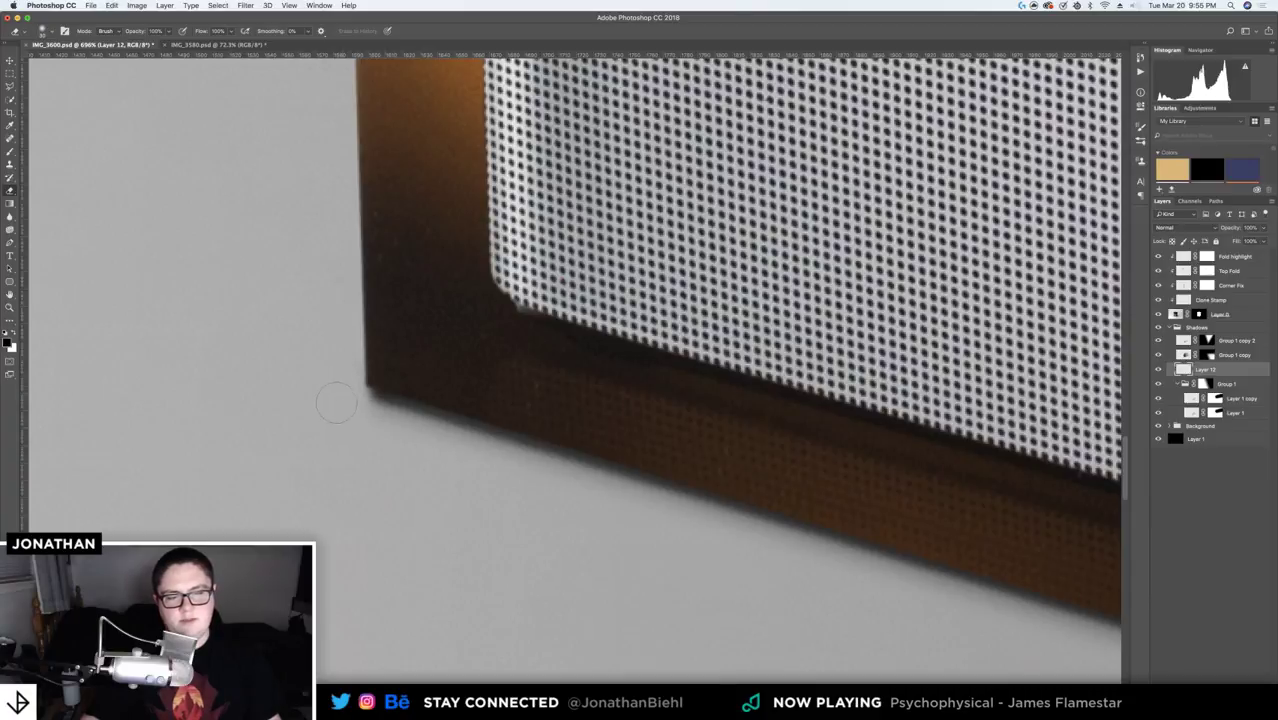
key("bracketright")
key("bracketright")
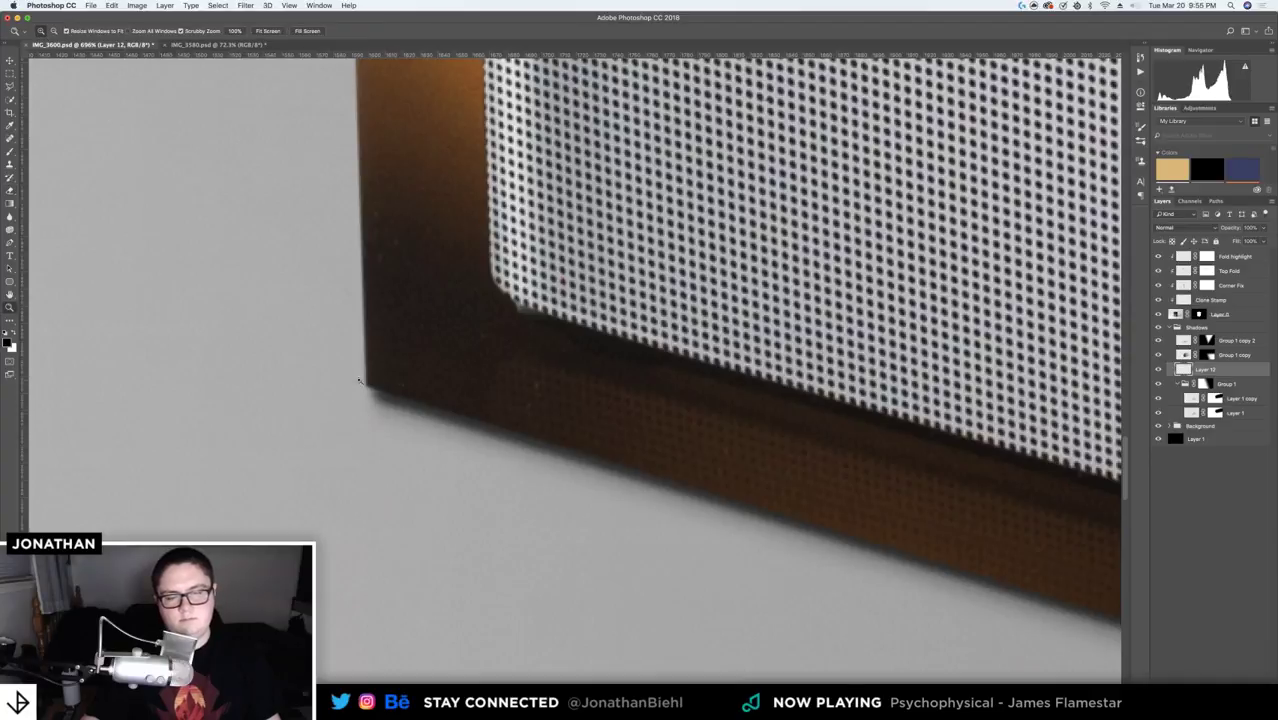
- Set the eraser opacity to 17% and soften the dark shadow spot under the box's nearest bottom corner
left_click_drag(365, 382, 225, 268)
left_click_drag(1040, 620, 471, 362)
left_click_drag(599, 386, 526, 367)
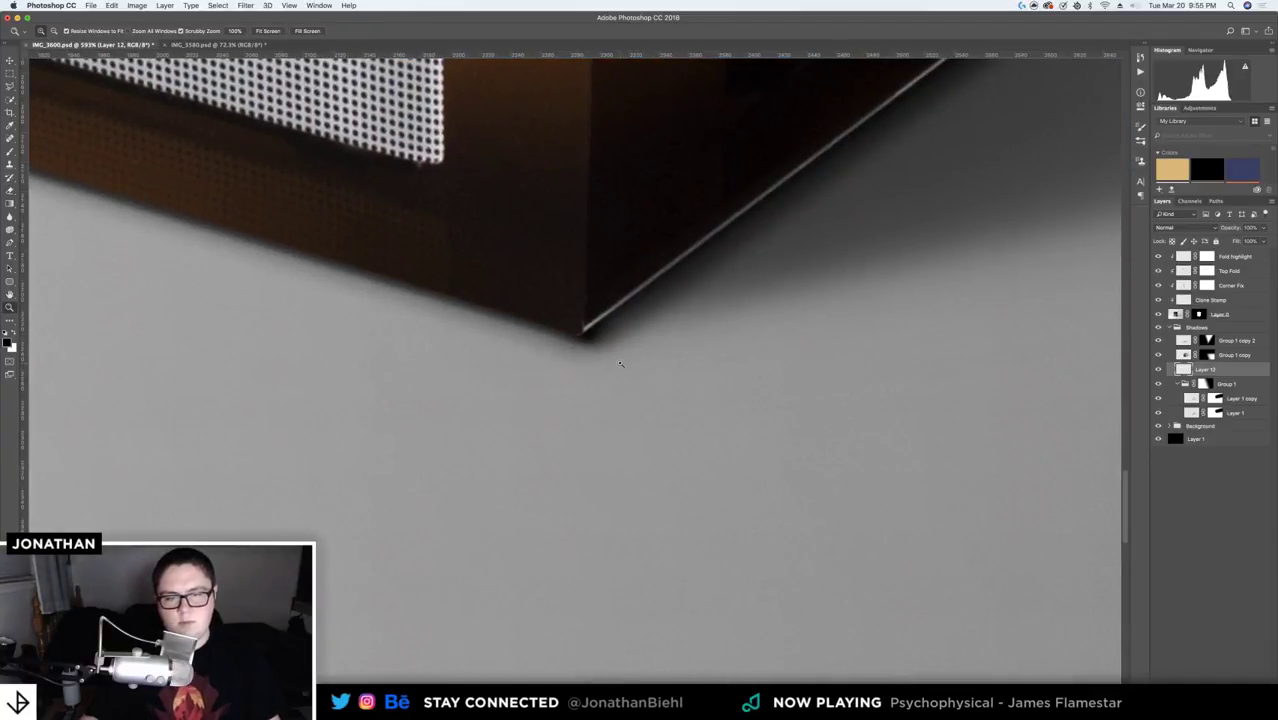
key("b")
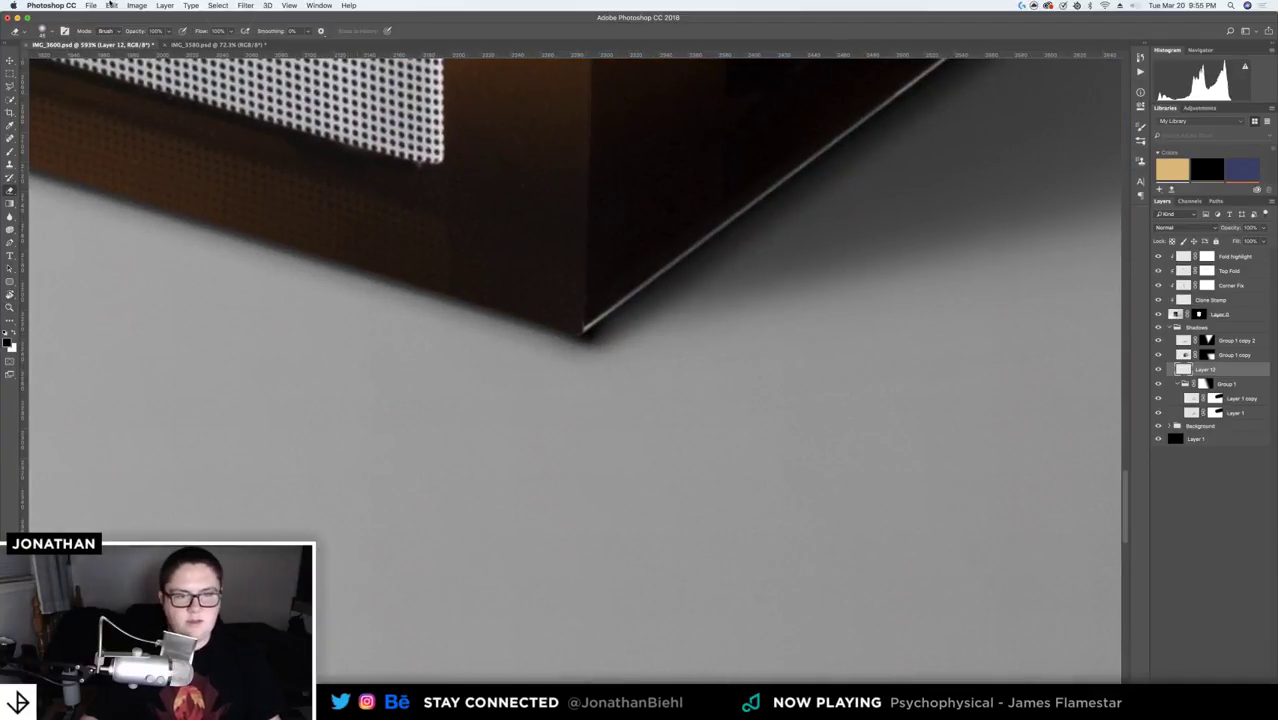
left_click_drag(126, 33, 92, 31)
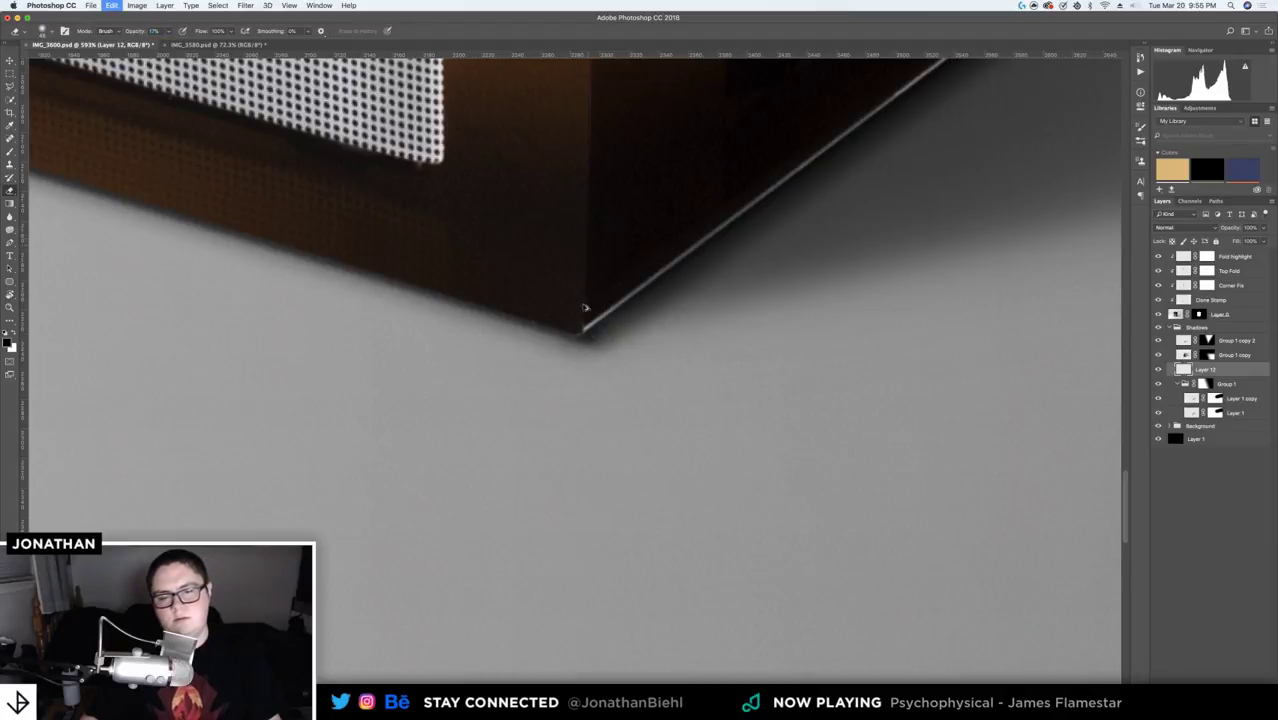
left_click(587, 333)
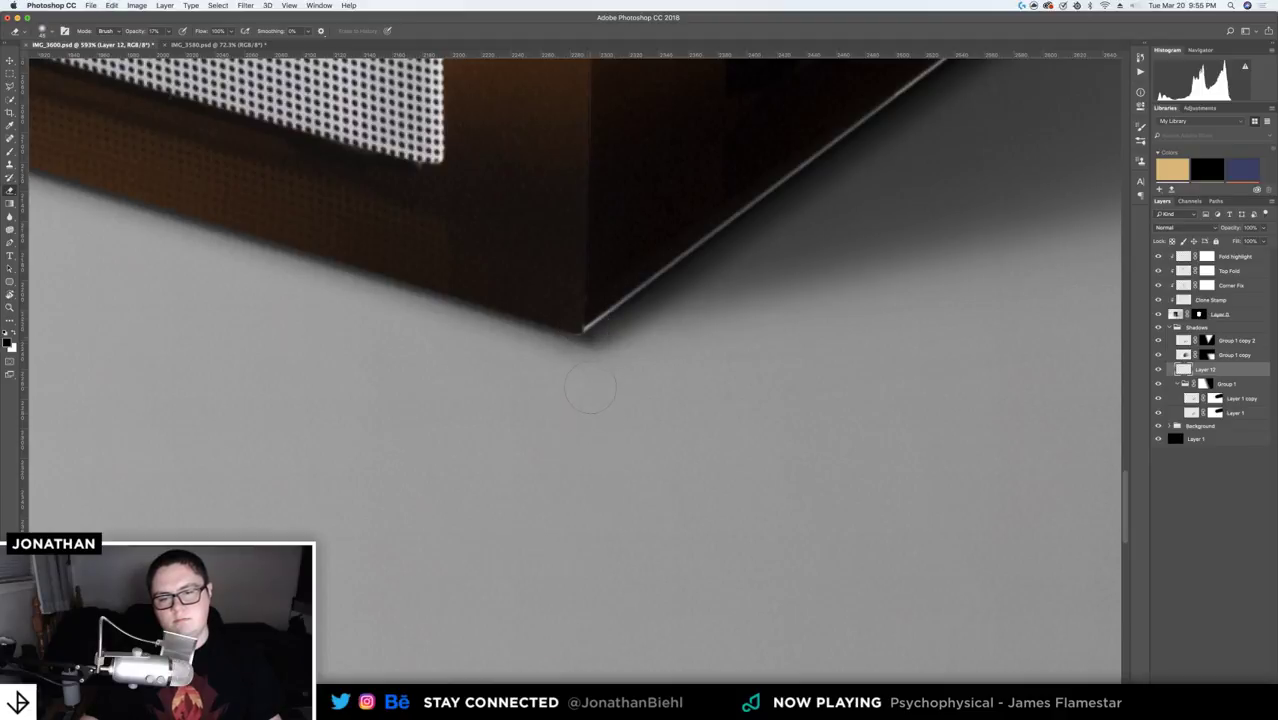
- Lightly erase once more at the tip of the contact shadow under the box's nearest bottom corner
left_click(588, 334)
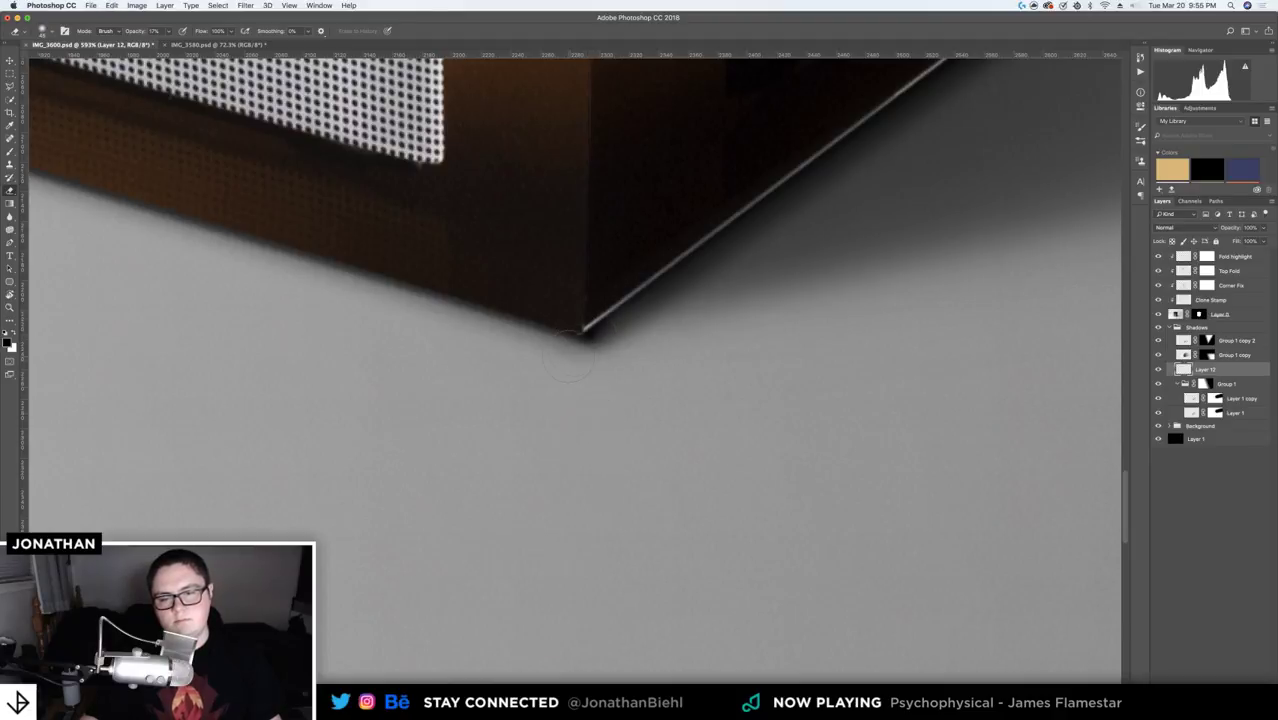
key("z")
left_click_drag(590, 205, 539, 273)
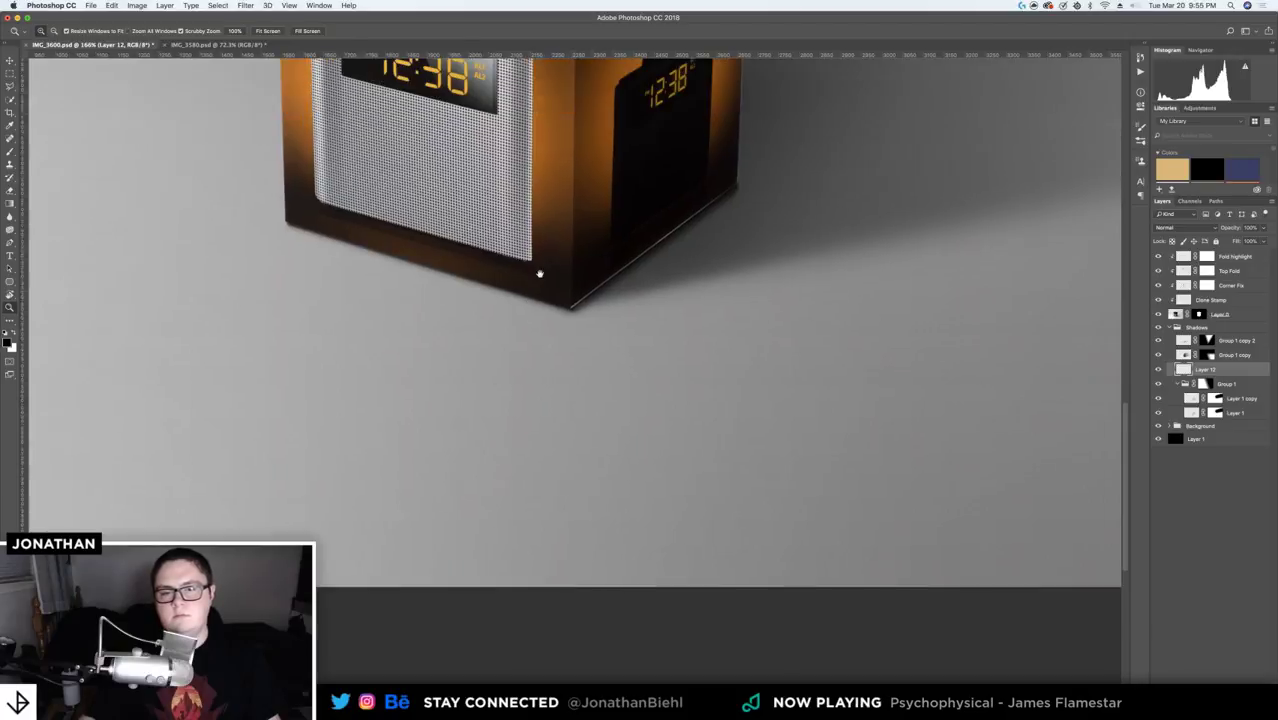
scroll(540, 281, "up", 5)
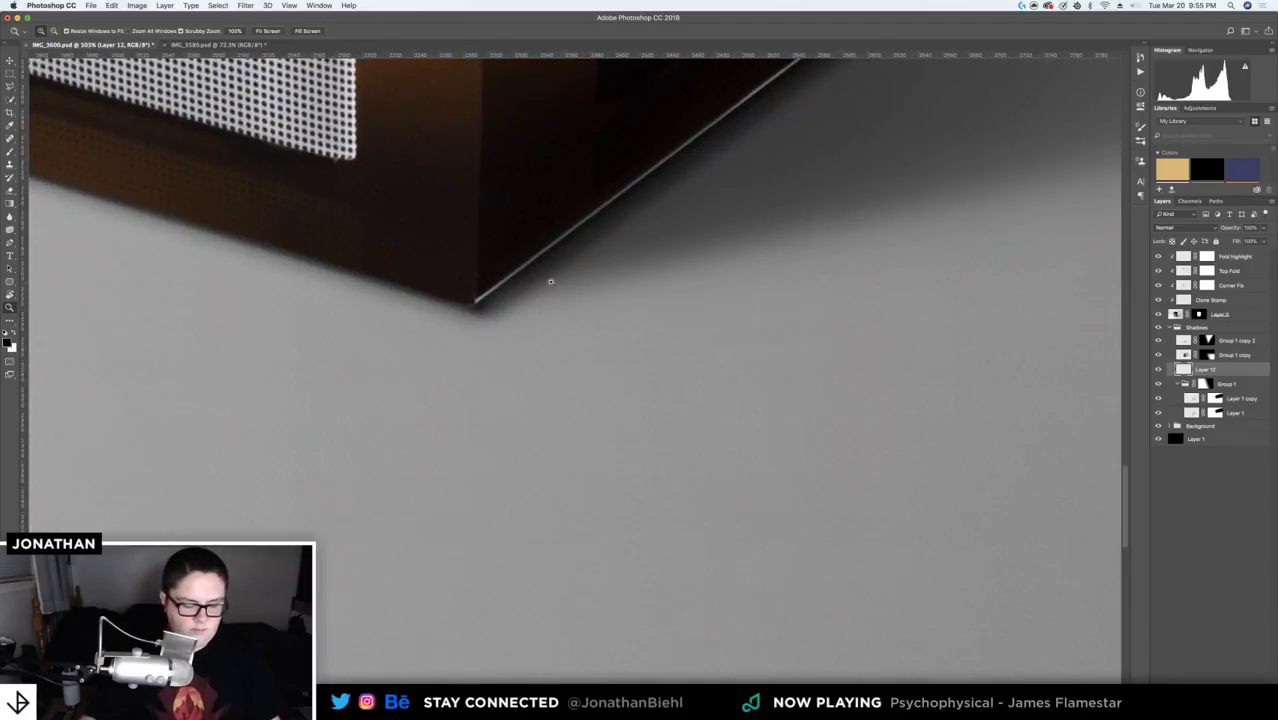
- Set the brush opacity to 5%, touch up the contact shadow by the nearest bottom corner, and save the document
key("b")
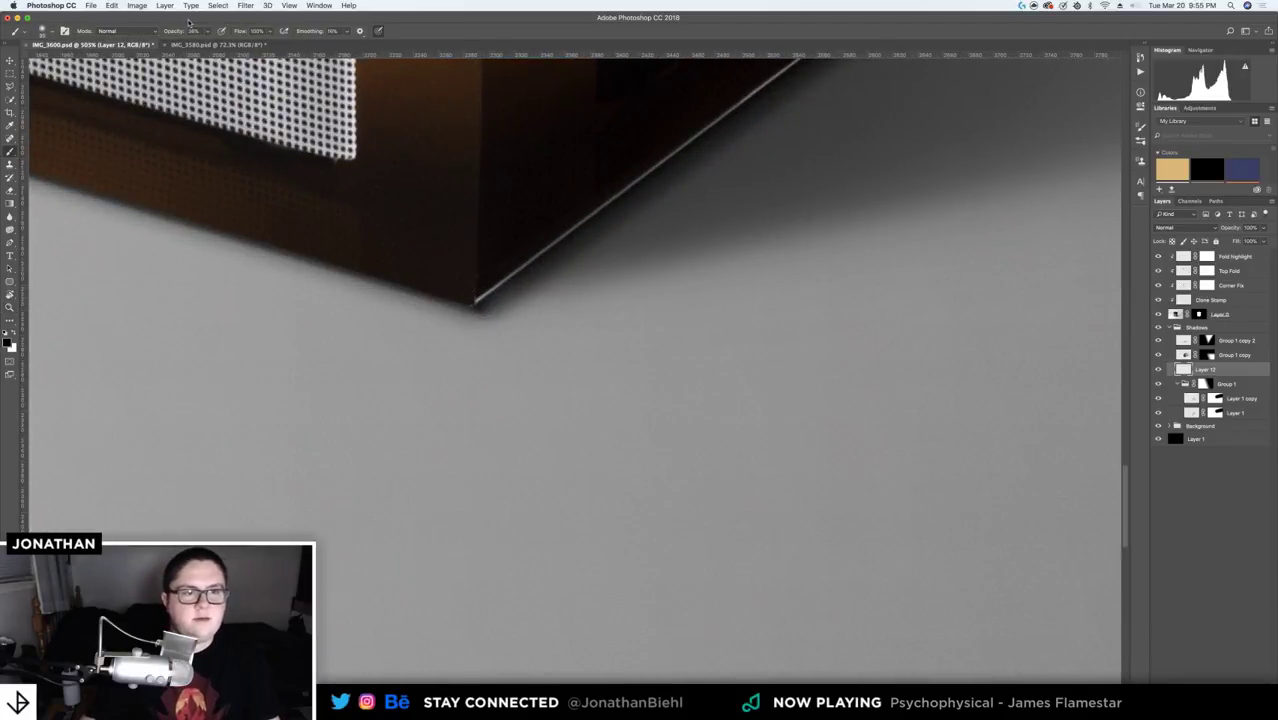
left_click_drag(170, 31, 162, 31)
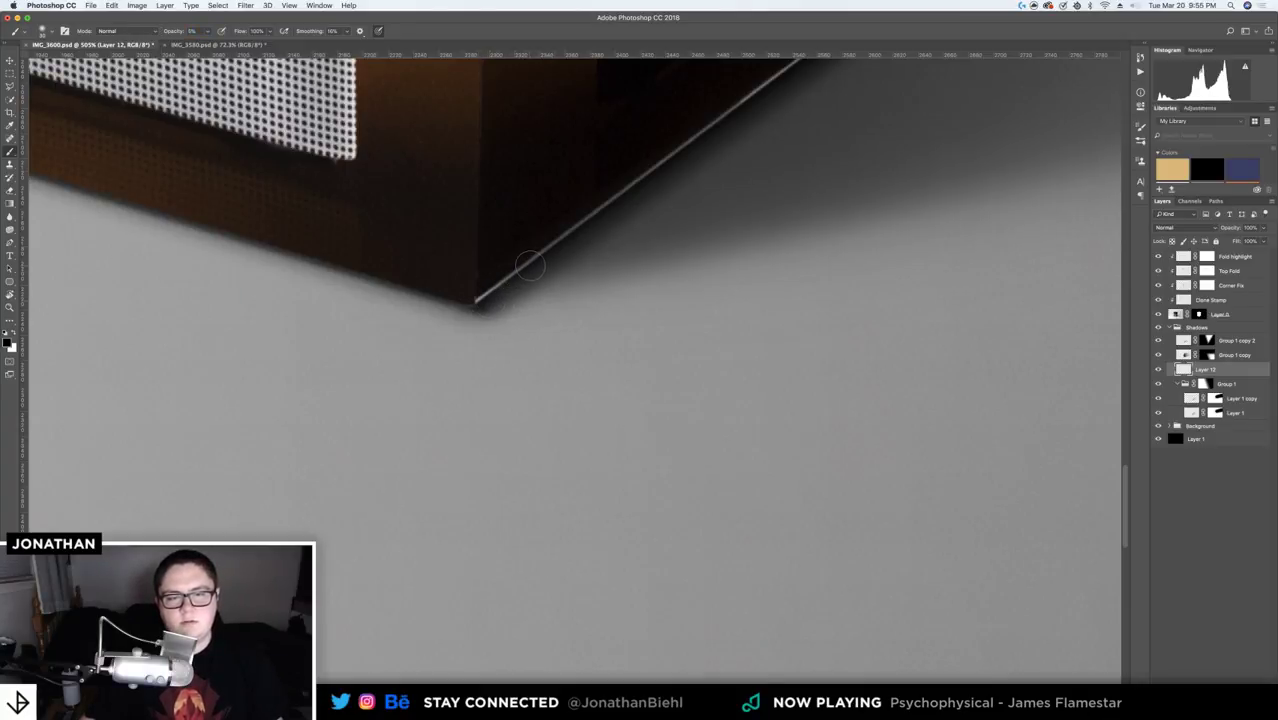
left_click_drag(553, 148, 482, 395)
key("super+z")
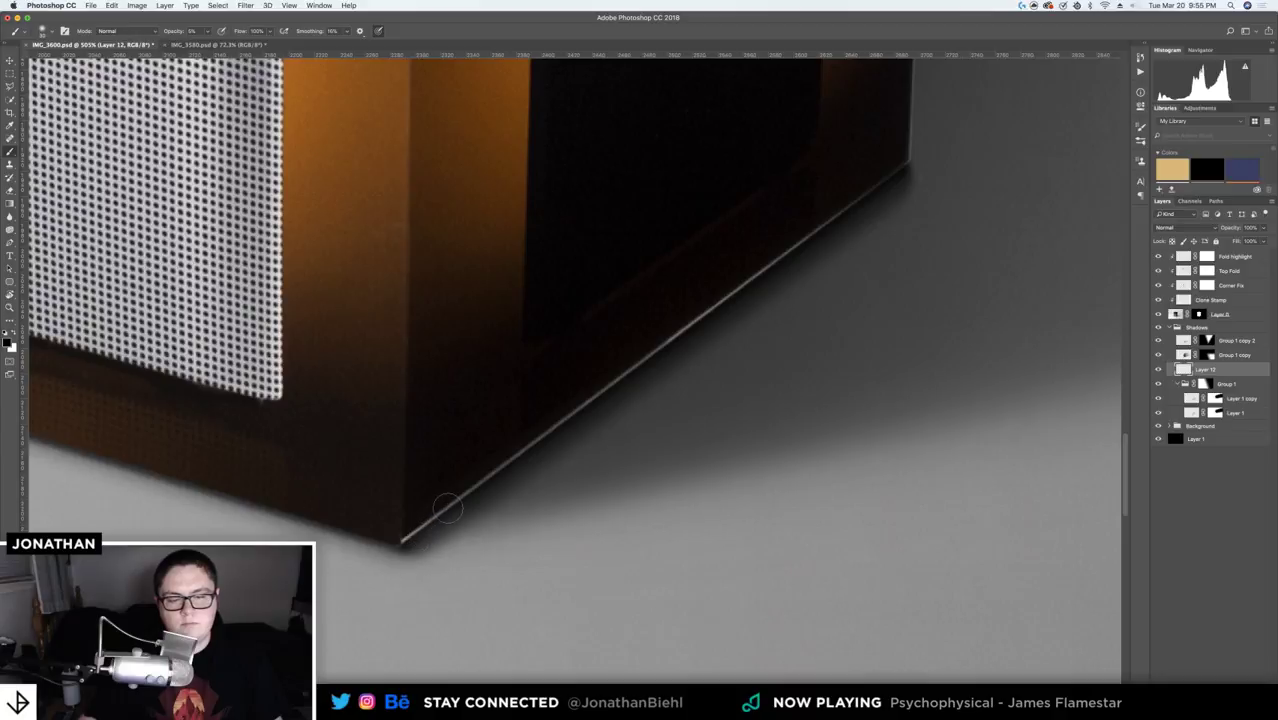
mouse_move(416, 532)
left_mouse_down()
mouse_move(564, 400)
mouse_move(598, 398)
mouse_move(896, 171)
mouse_move(896, 157)
mouse_move(744, 303)
mouse_move(403, 540)
left_mouse_up()
key("z")
mouse_move(491, 522)
left_mouse_down()
mouse_move(522, 517)
mouse_move(494, 514)
left_mouse_up()
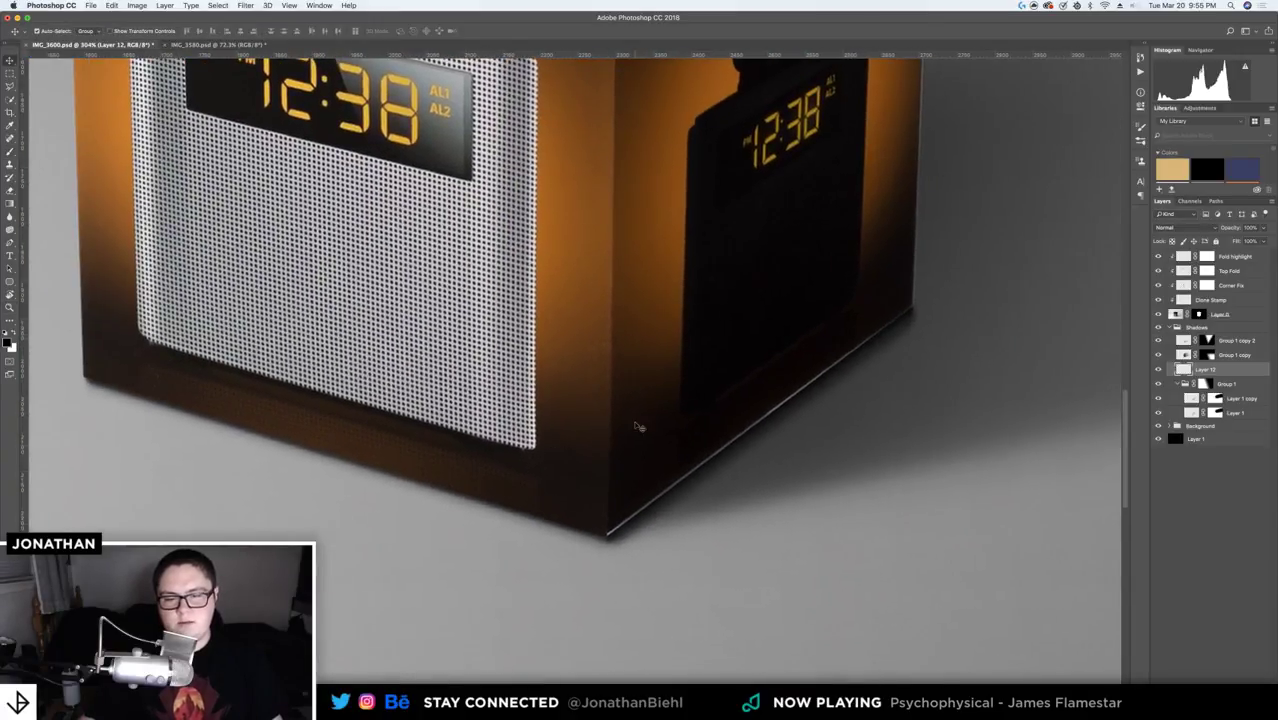
key("super+s")
- Try the Soft Light blend mode on the contact shadow layer
left_click(1188, 230)
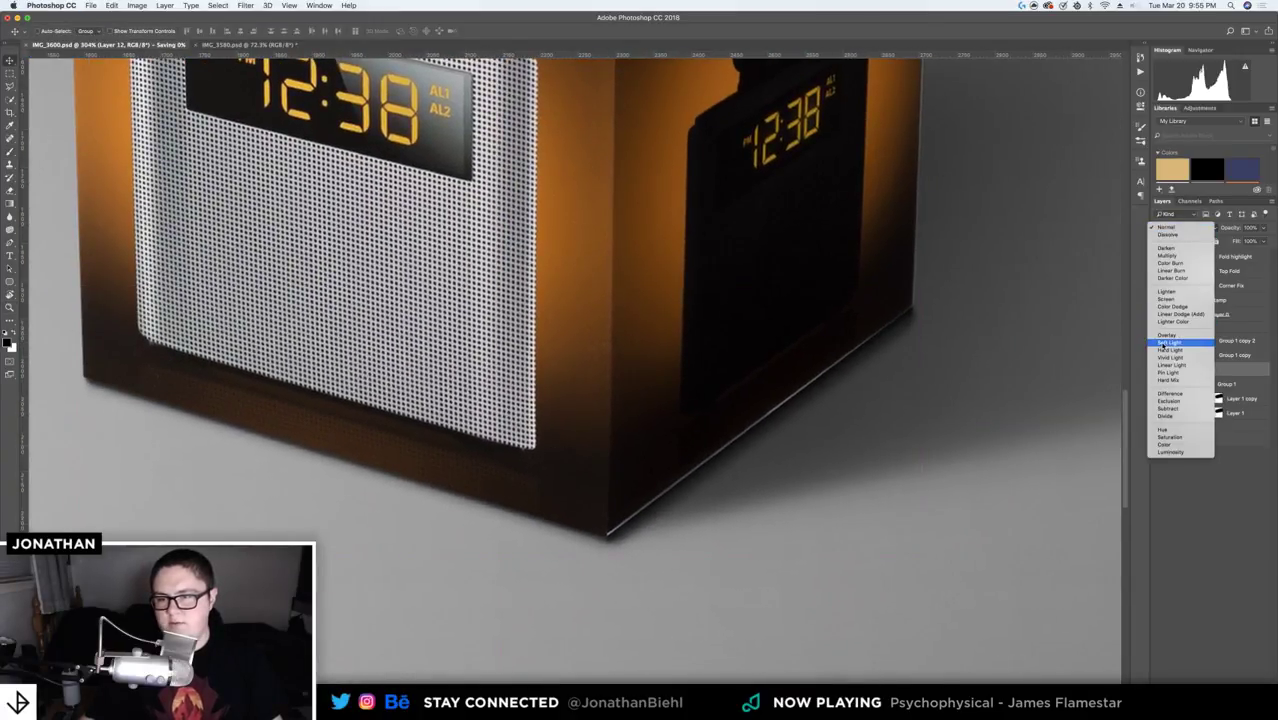
left_click(1163, 343)
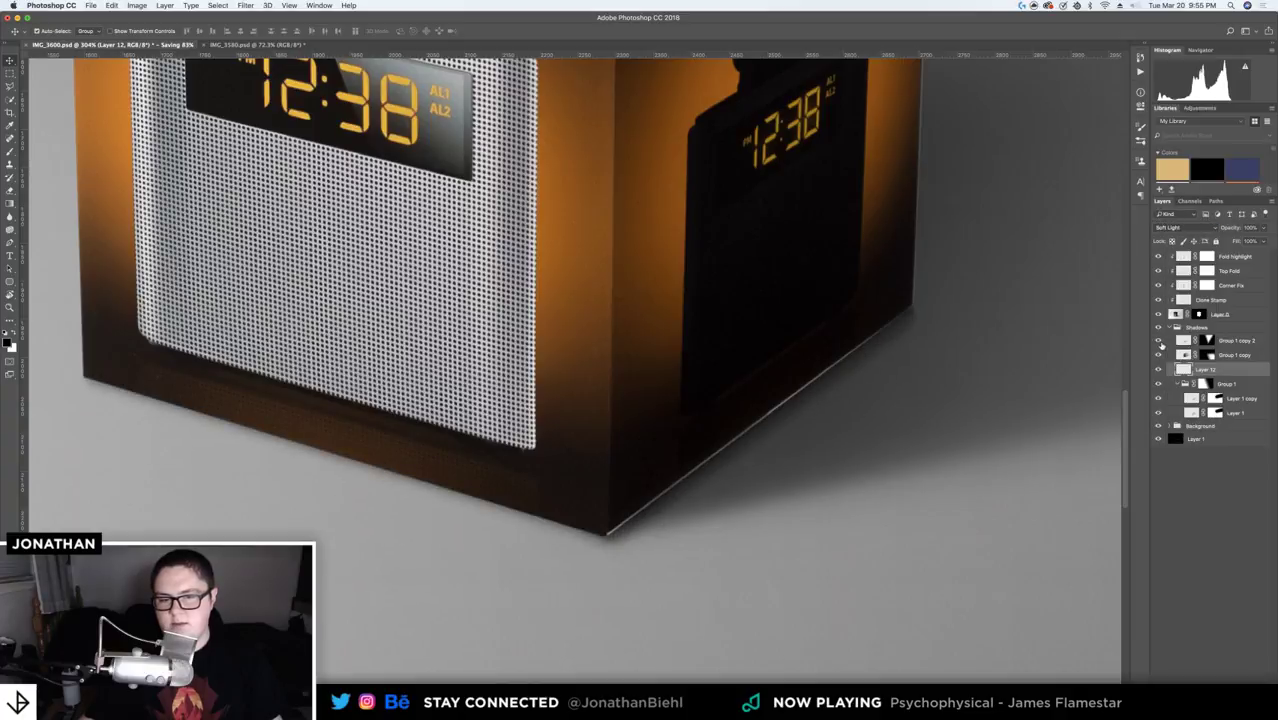
key("super+alt+z")
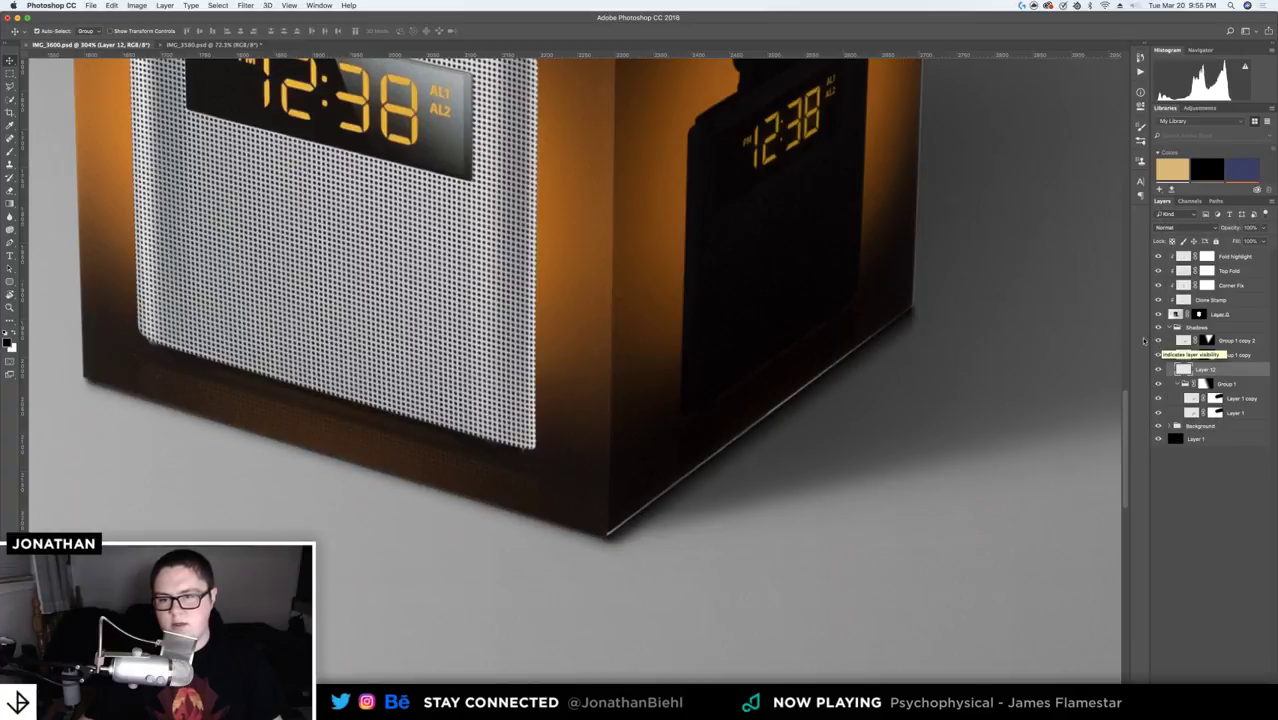
key("super+alt+z")
- Review the whole Clock Radio box and compare its base shadow with the Electric Shaver box's bottom corner in IMG_3580.psd
key("super+1")
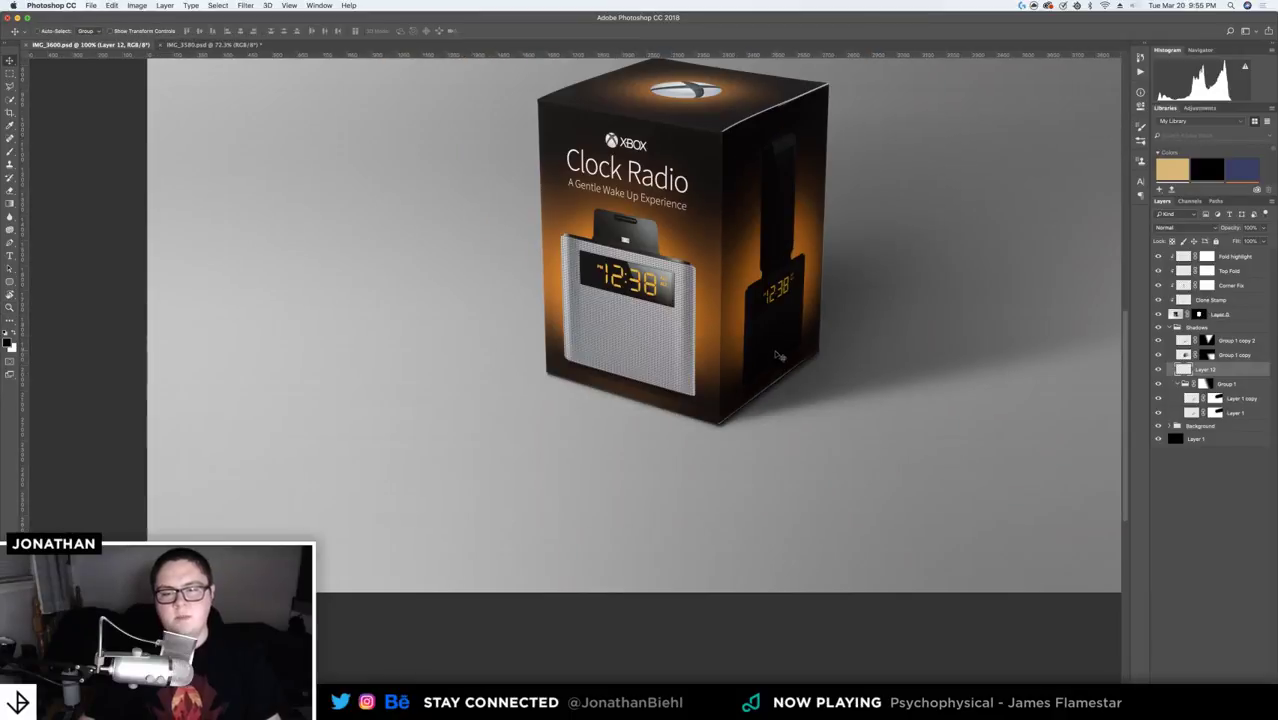
left_click_drag(10, 295, 32, 301)
left_click(34, 294)
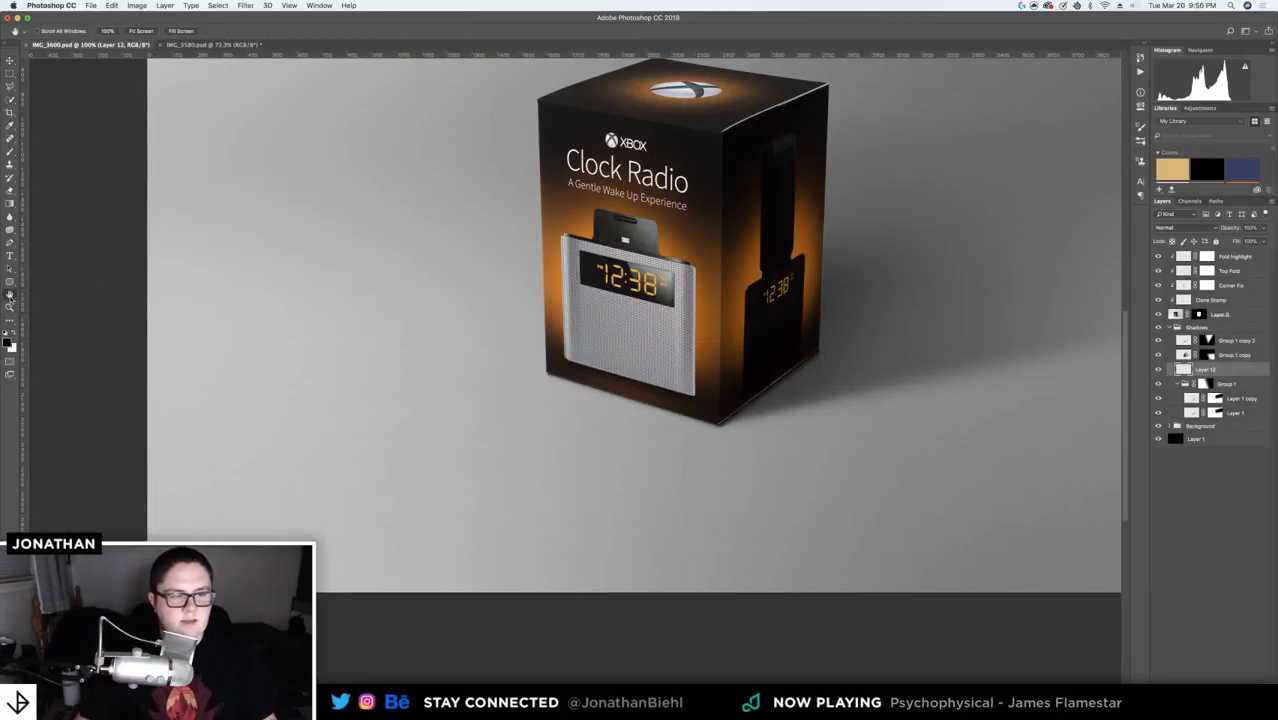
key("super+0")
key("v")
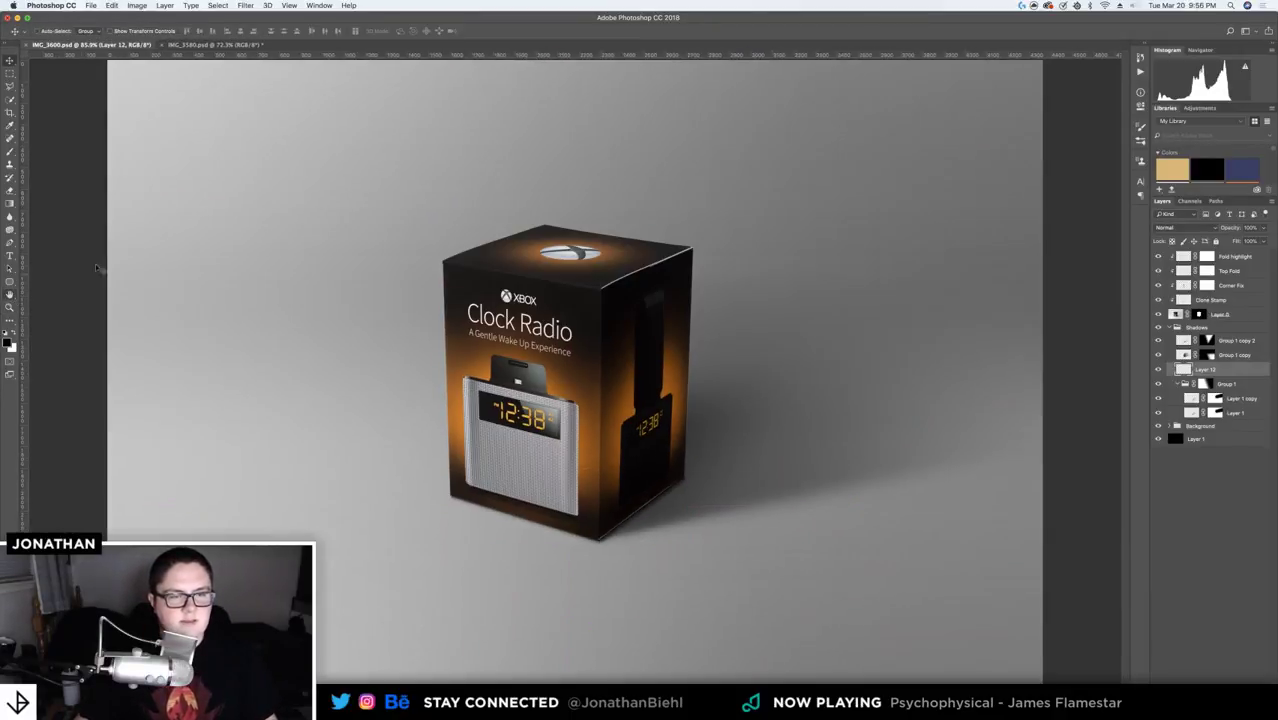
left_click(212, 45)
key("z")
left_click_drag(665, 522, 650, 472)
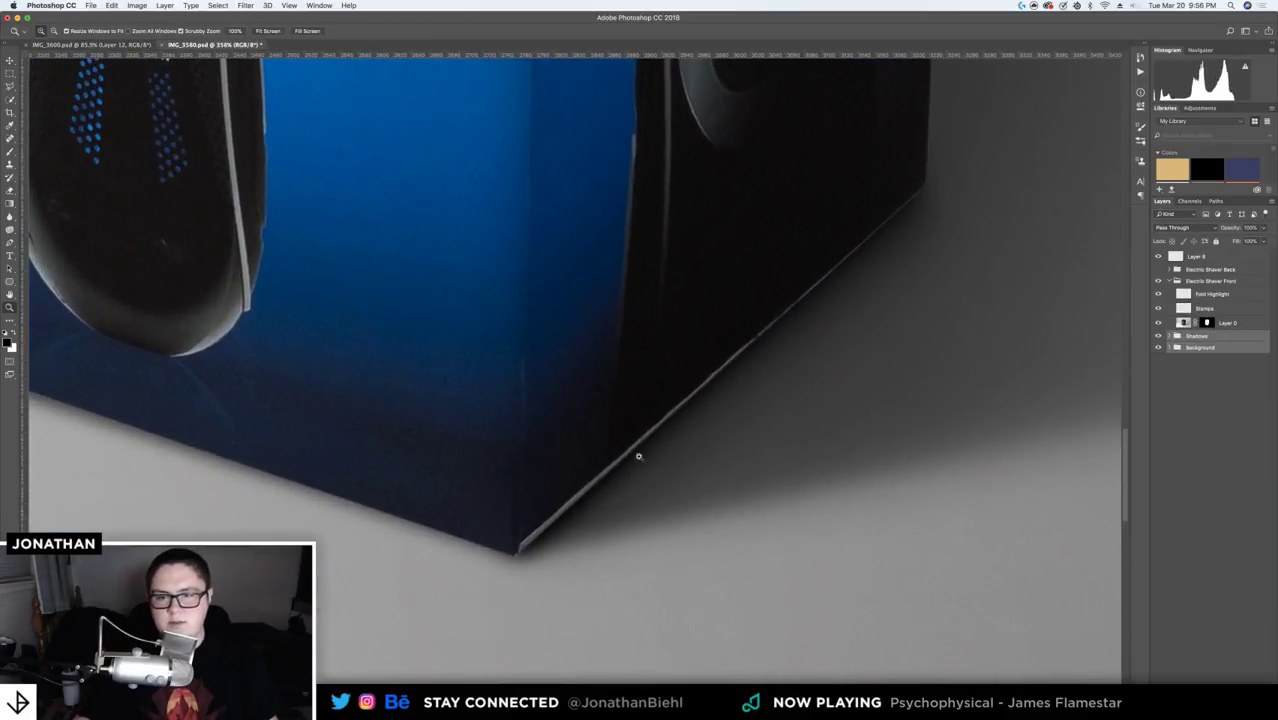
key("v")
left_click(115, 46)
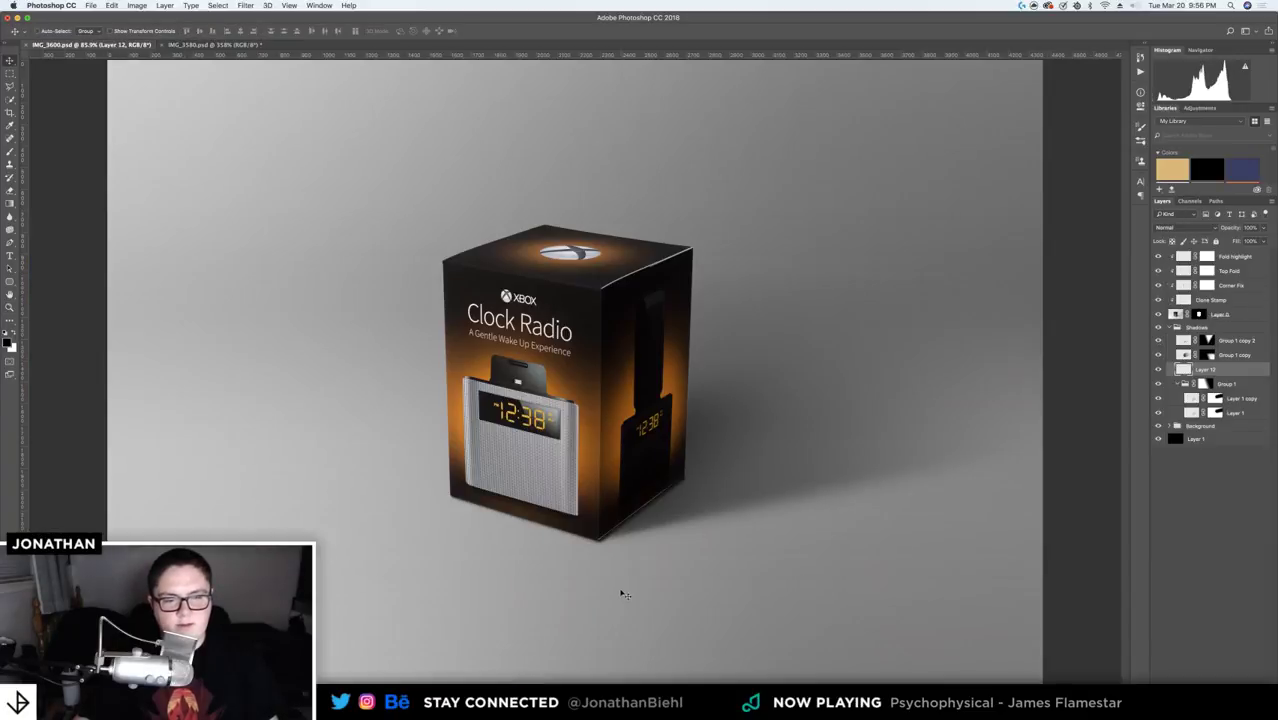
- Duplicate the contact shadow layer, Layer 12, and hide the original
key("z")
left_click_drag(640, 535, 720, 523)
key("v")
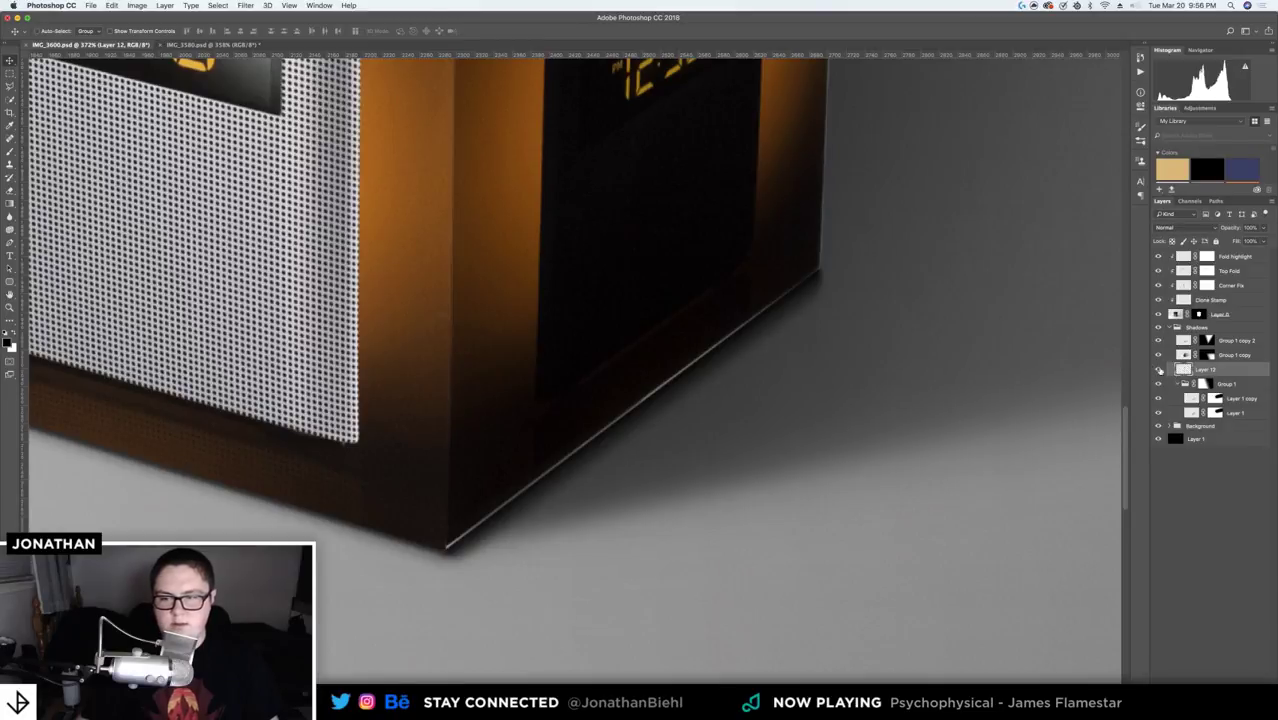
key("super+j")
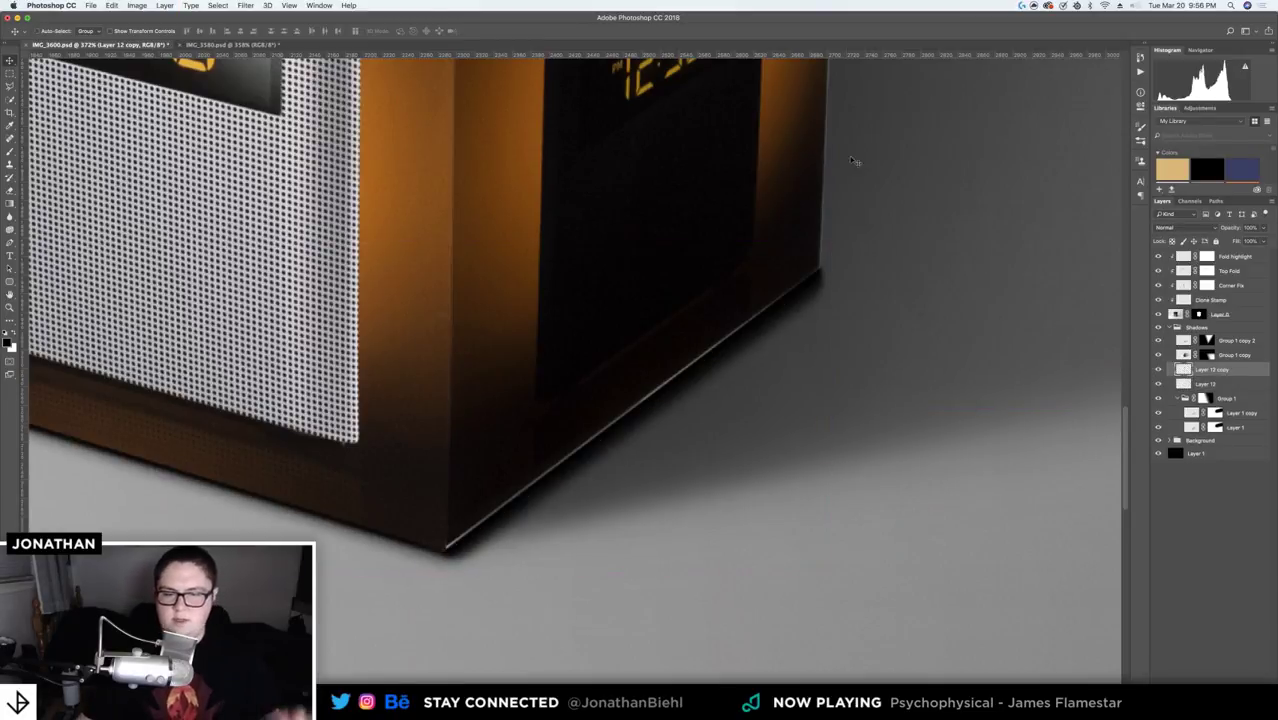
key("5")
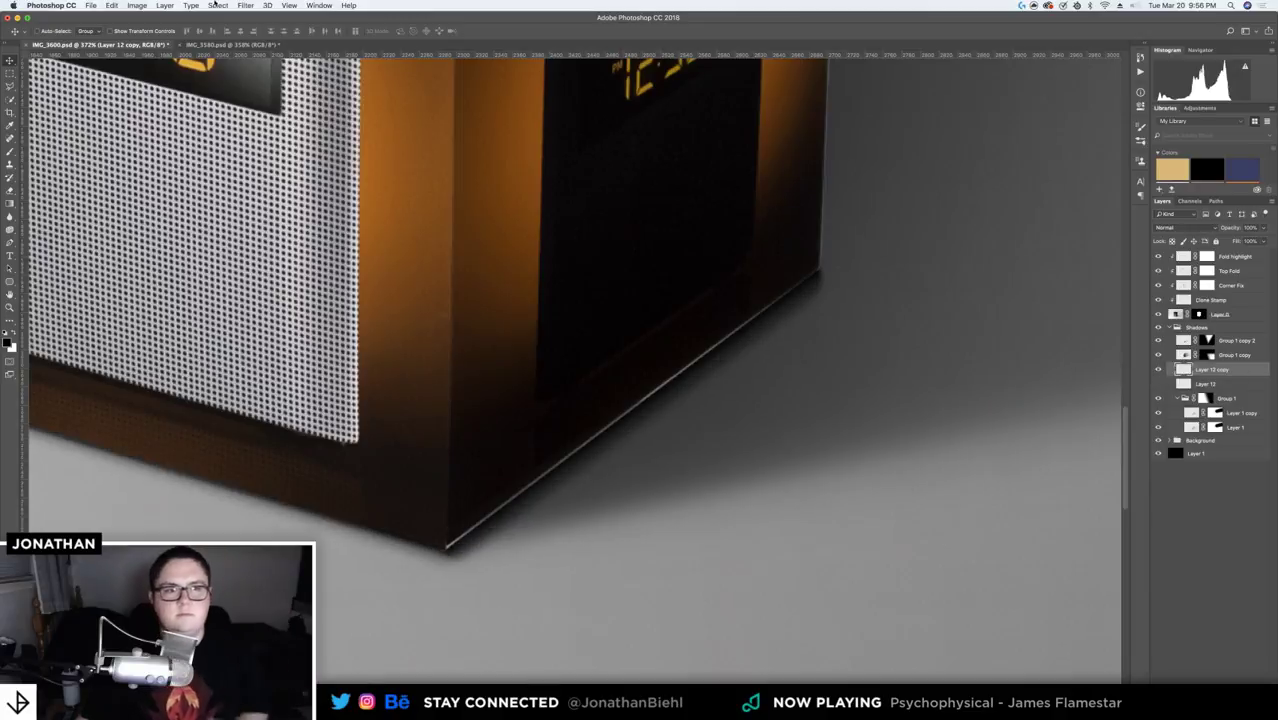
- Start a Gaussian Blur on the duplicated contact shadow layer and reduce its radius to a slight softening
left_click(245, 5)
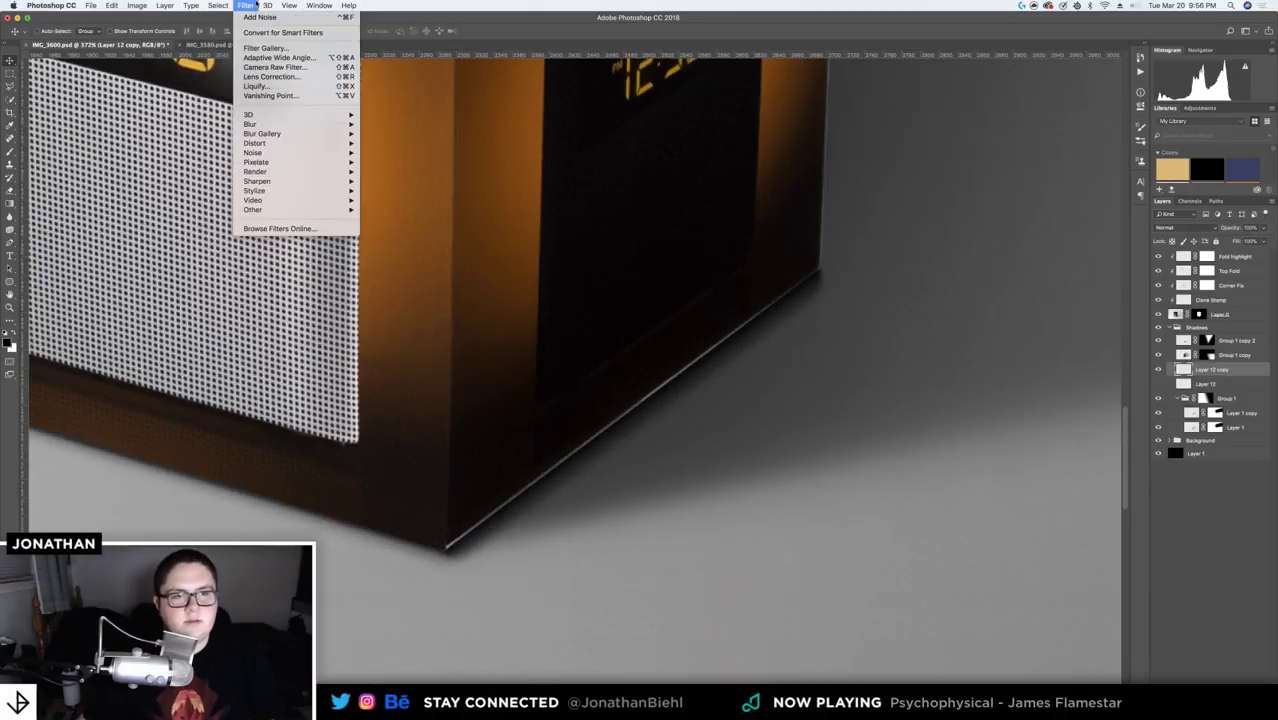
mouse_move(300, 124)
left_click(414, 163)
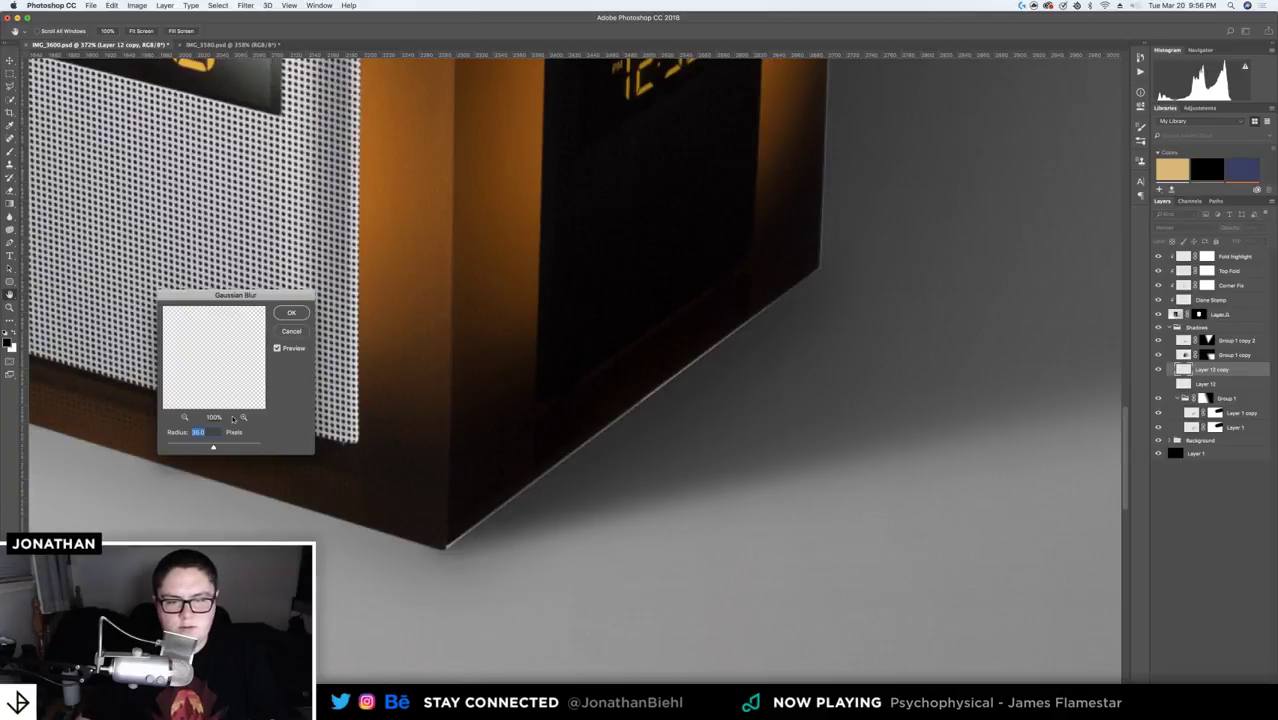
left_click_drag(198, 445, 193, 447)
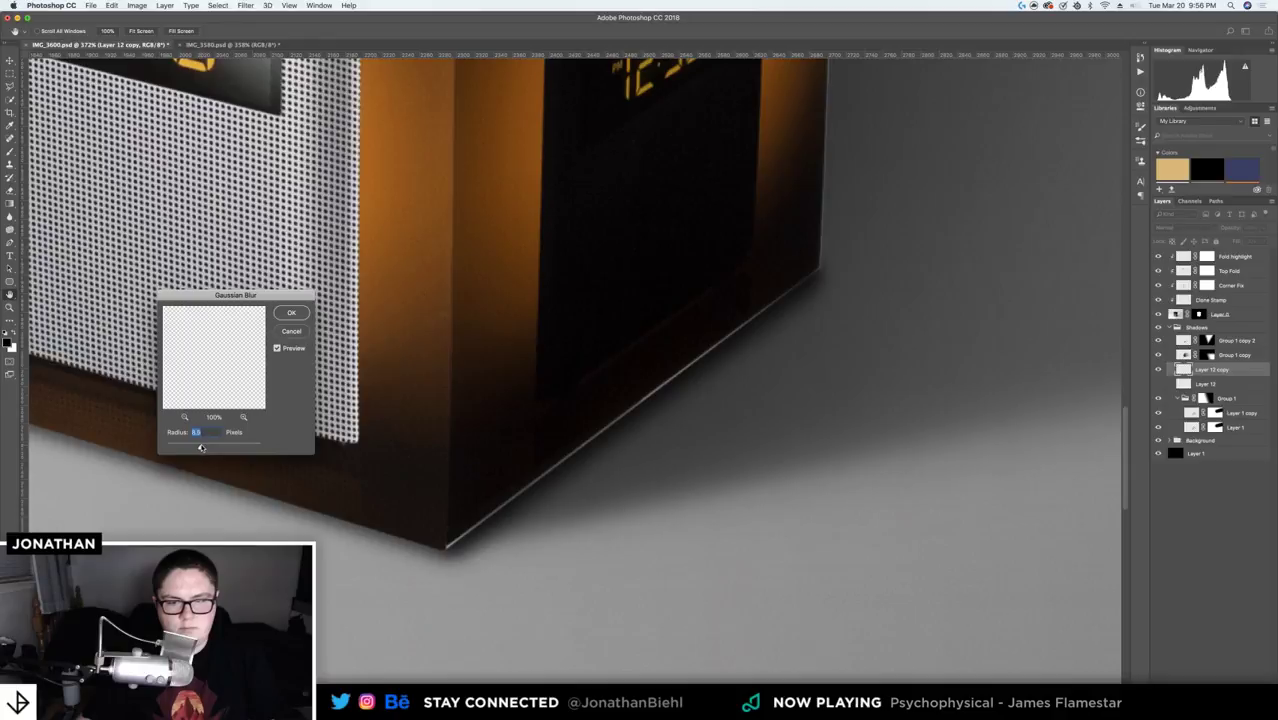
- Apply a Gaussian Blur with a radius of about 8 pixels to Layer 12 copy beneath the box
left_click(291, 330)
key("z")
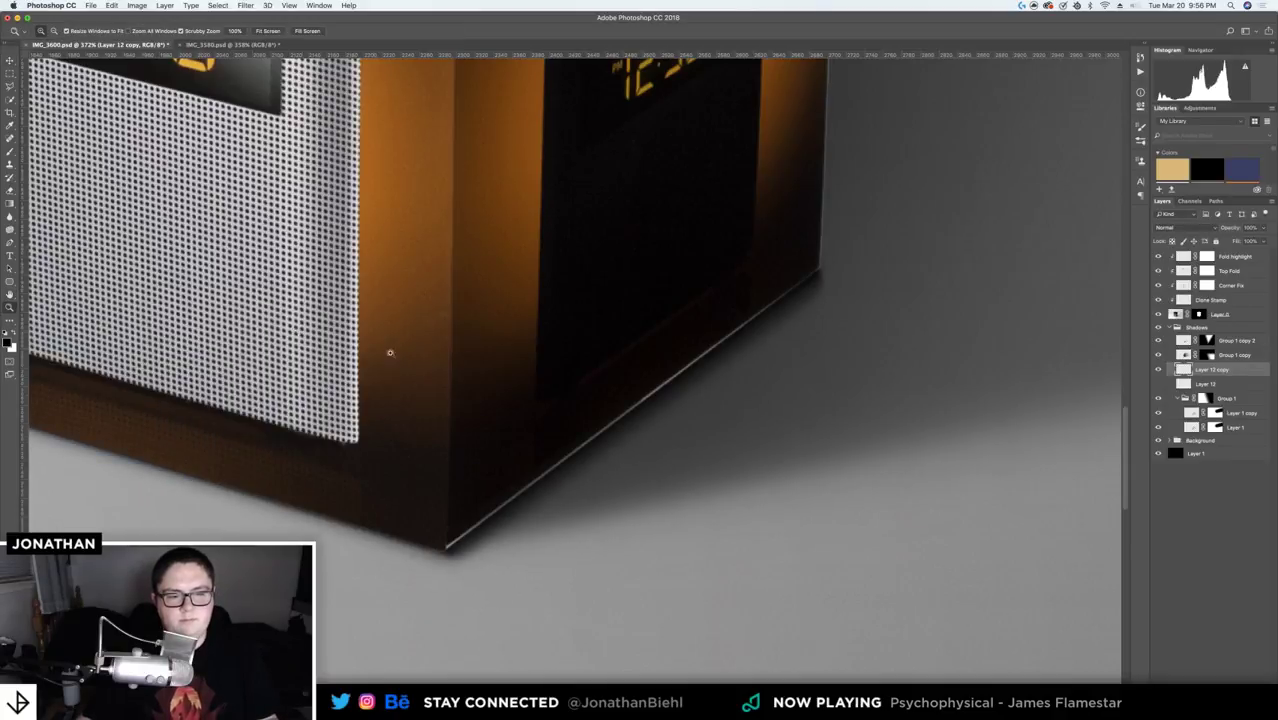
left_click(439, 365, "alt")
left_click_drag(395, 416, 582, 391)
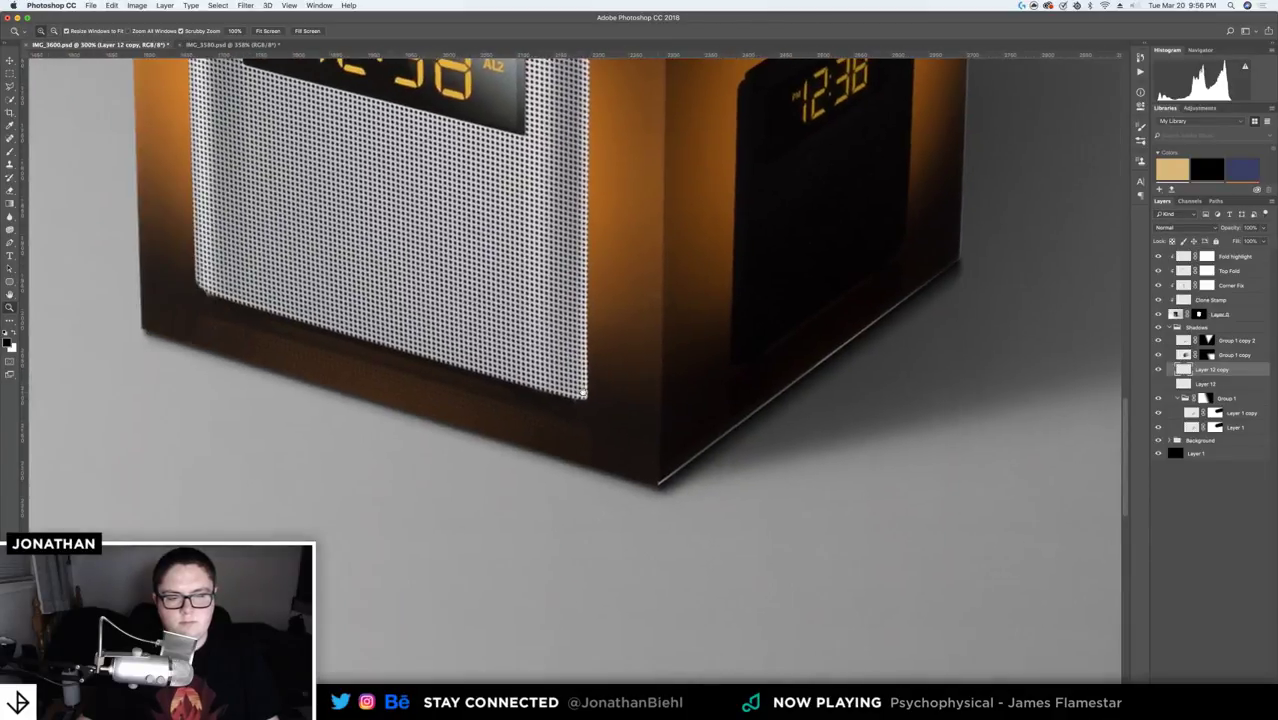
key("v")
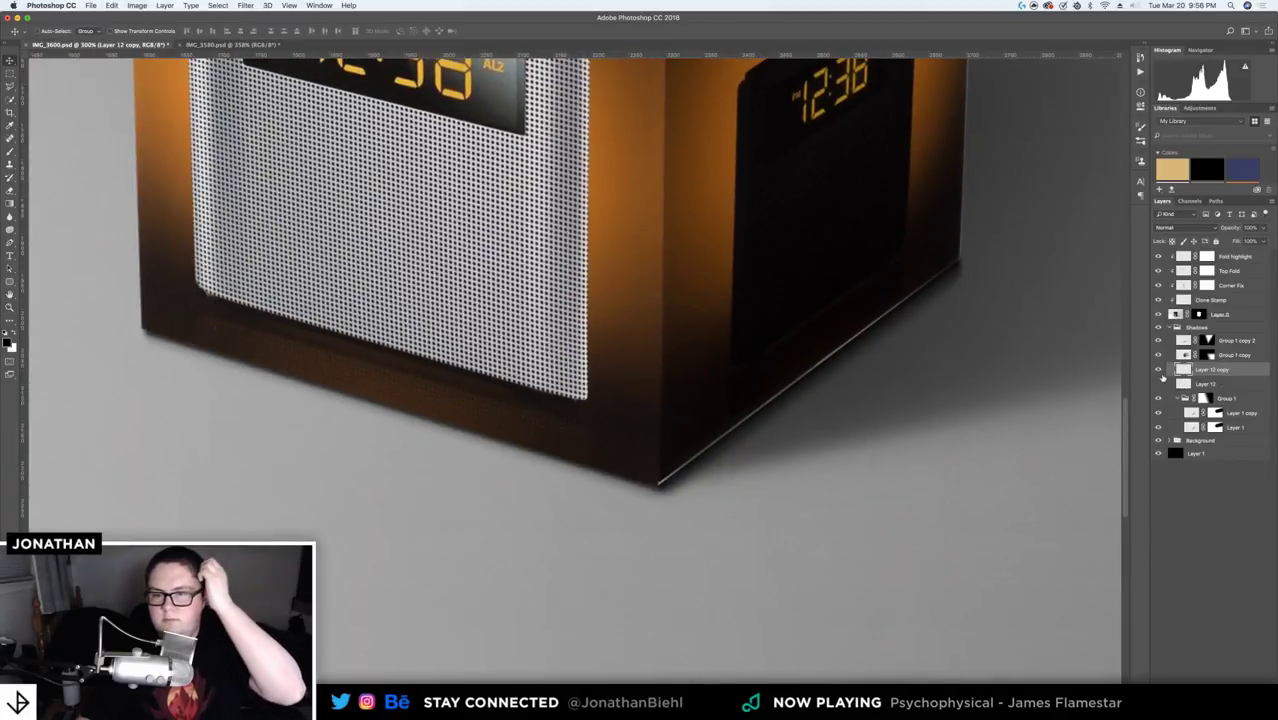
left_click(285, 5)
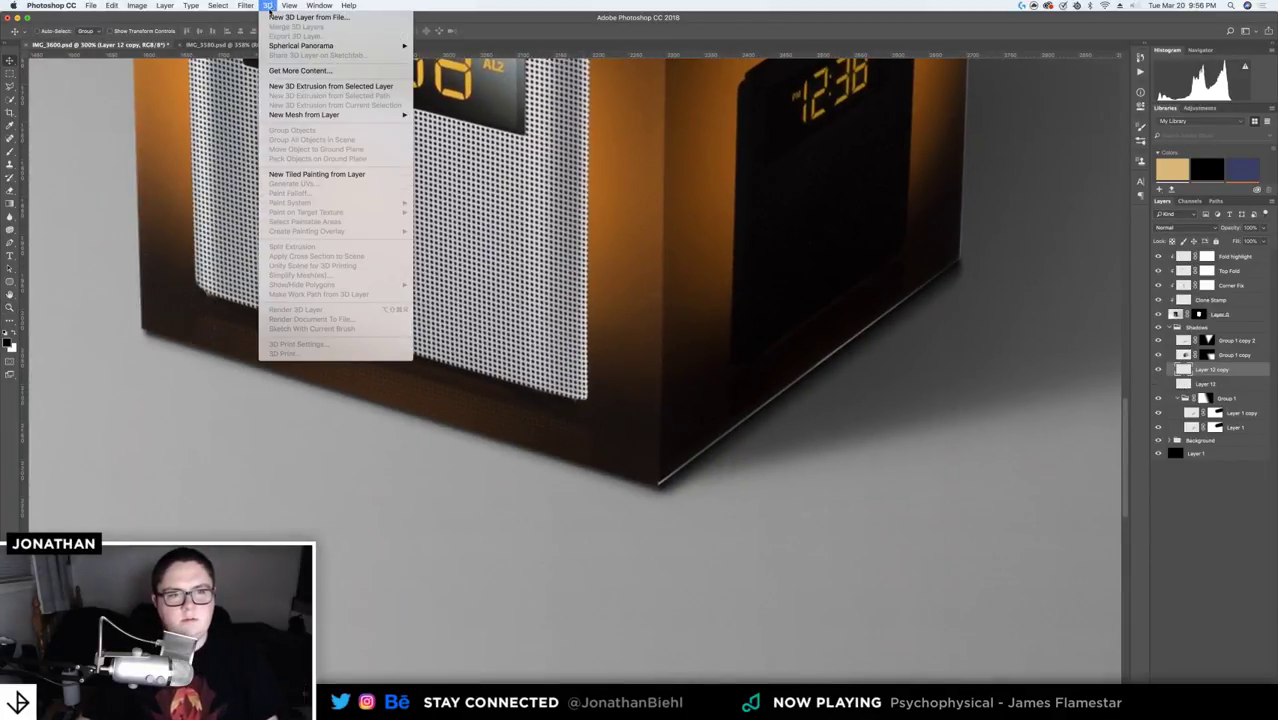
mouse_move(245, 5)
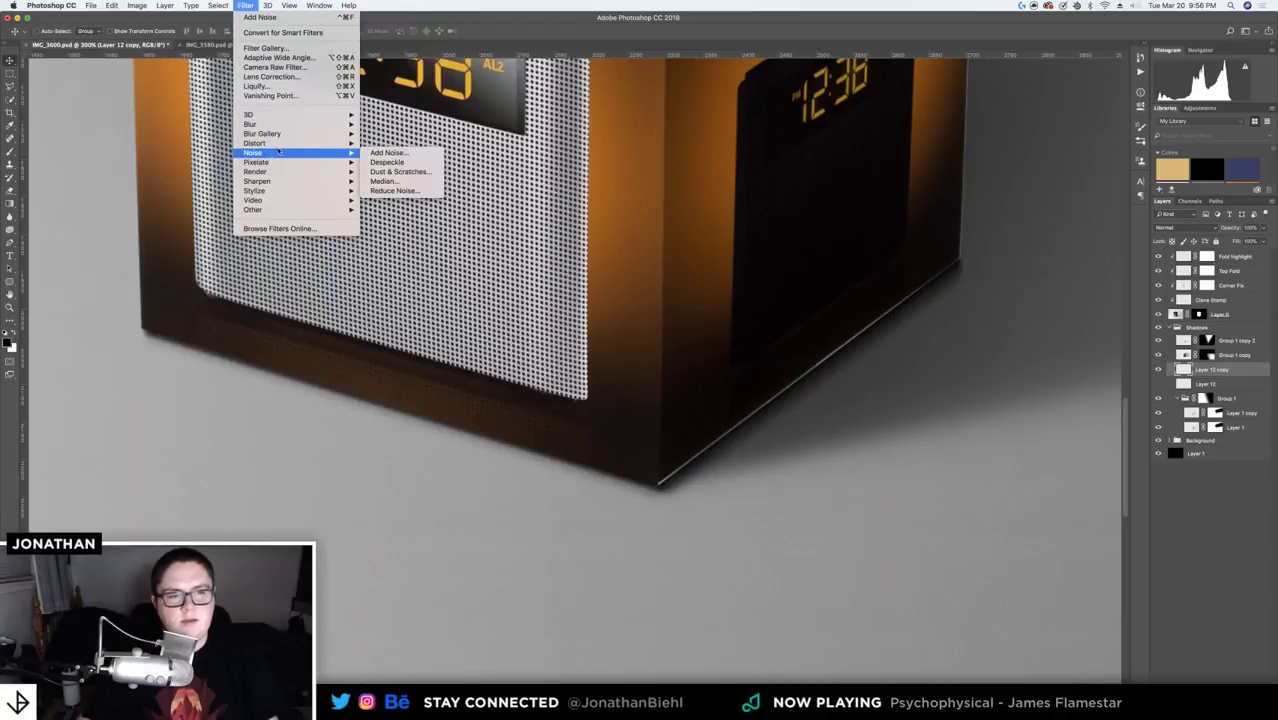
mouse_move(250, 124)
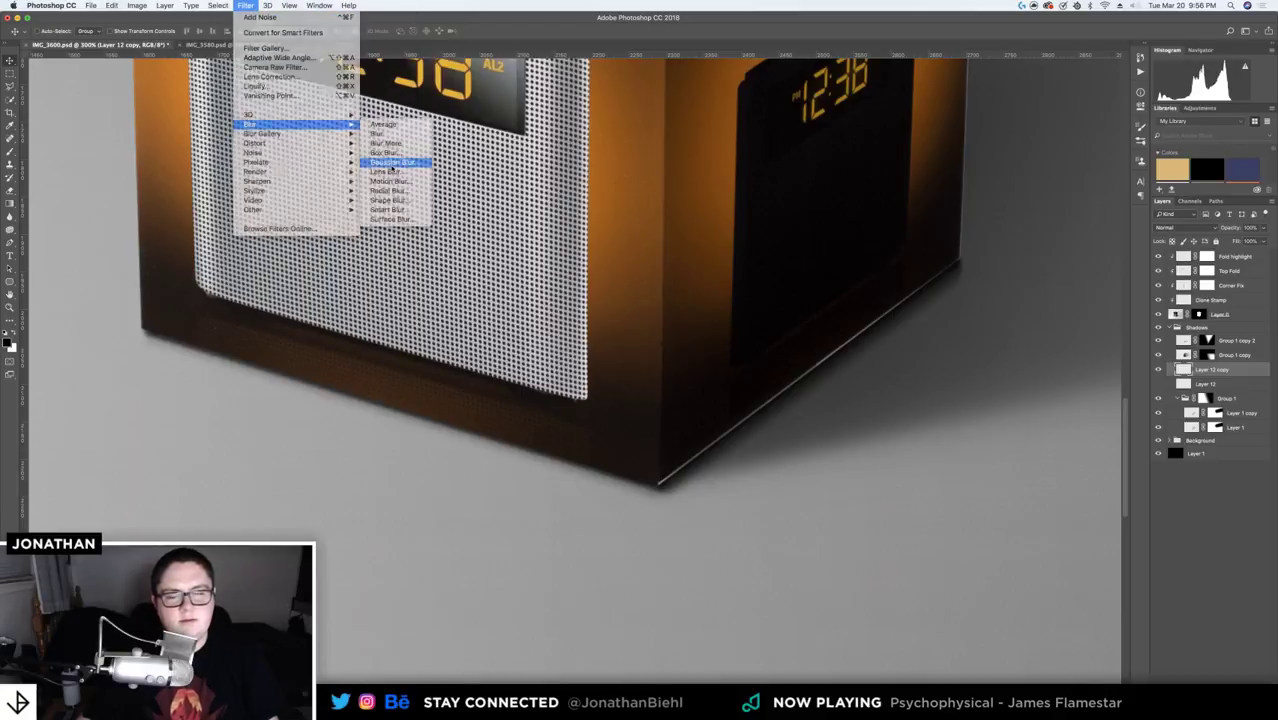
left_click(391, 162)
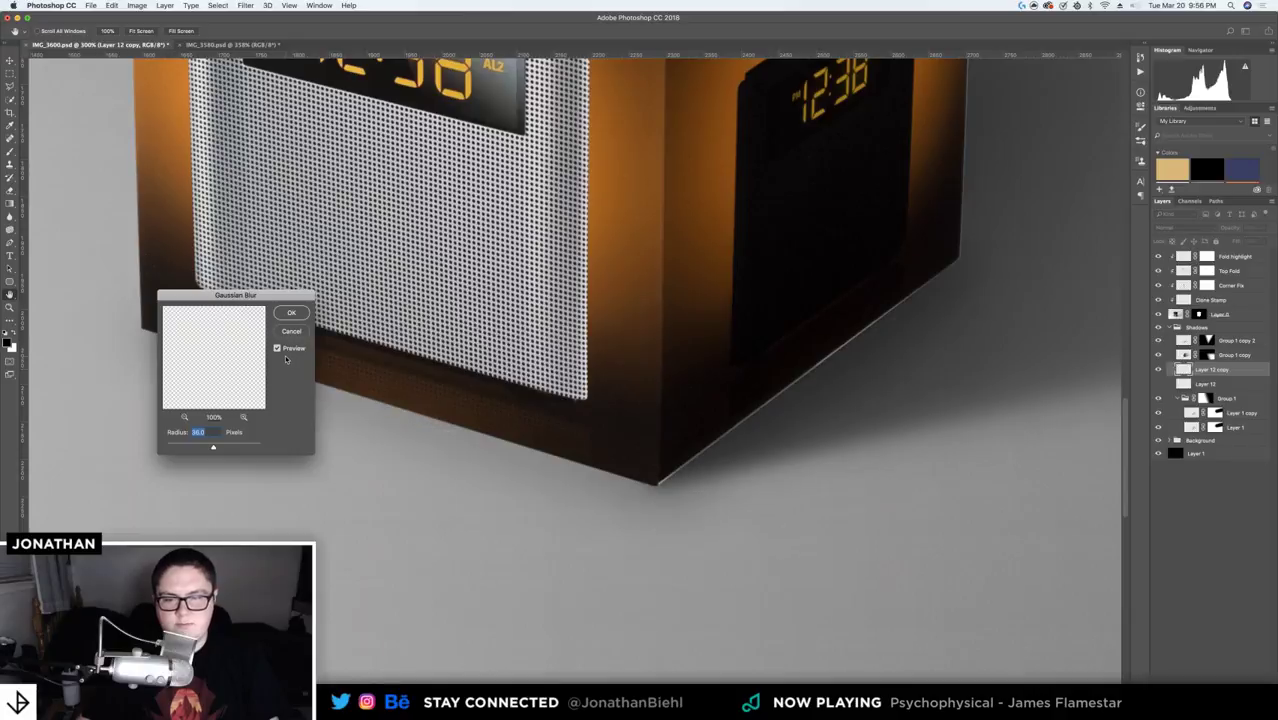
left_click_drag(199, 450, 194, 448)
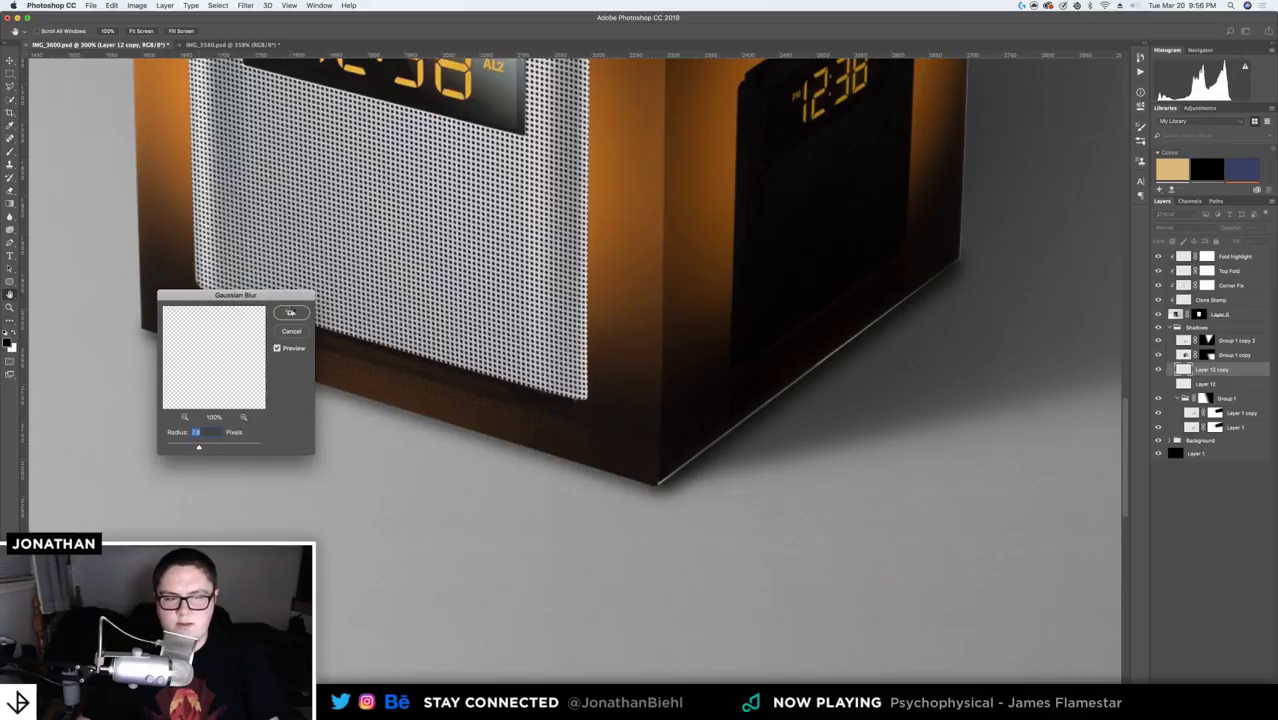
left_click(290, 312)
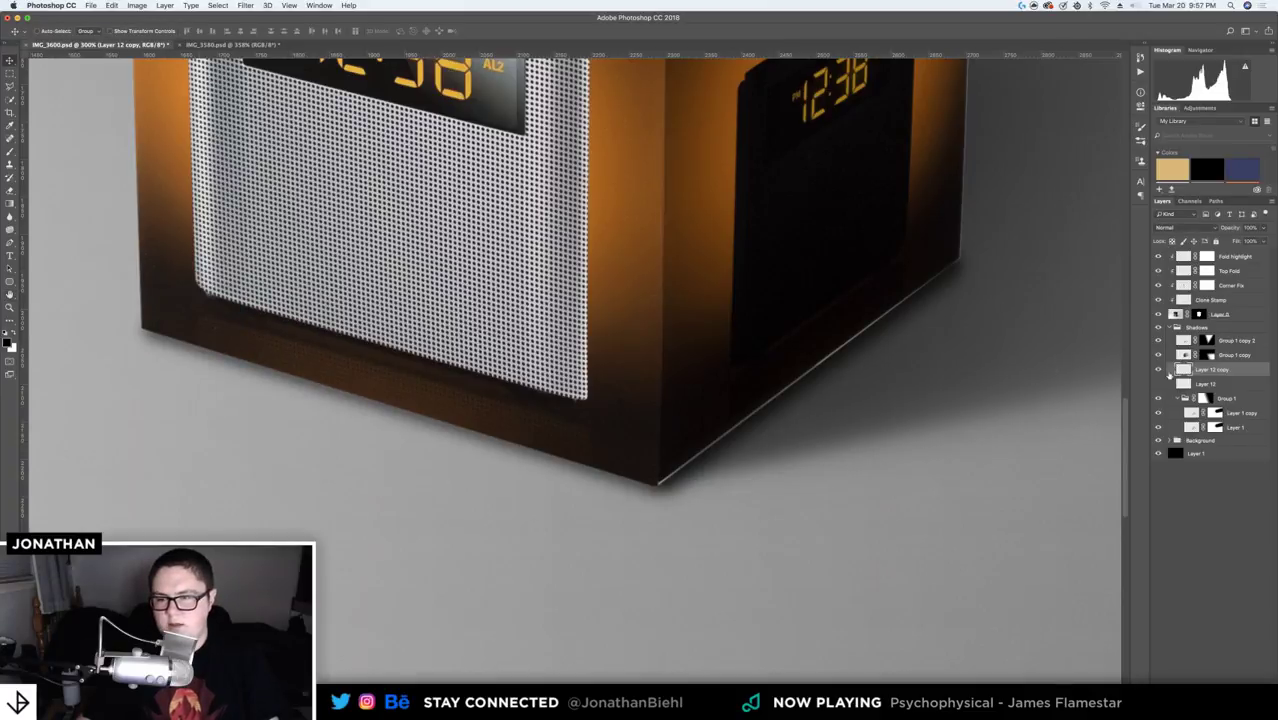
- Make Layer 12 visible in the Shadows group and add a layer mask to it
left_click(1159, 384)
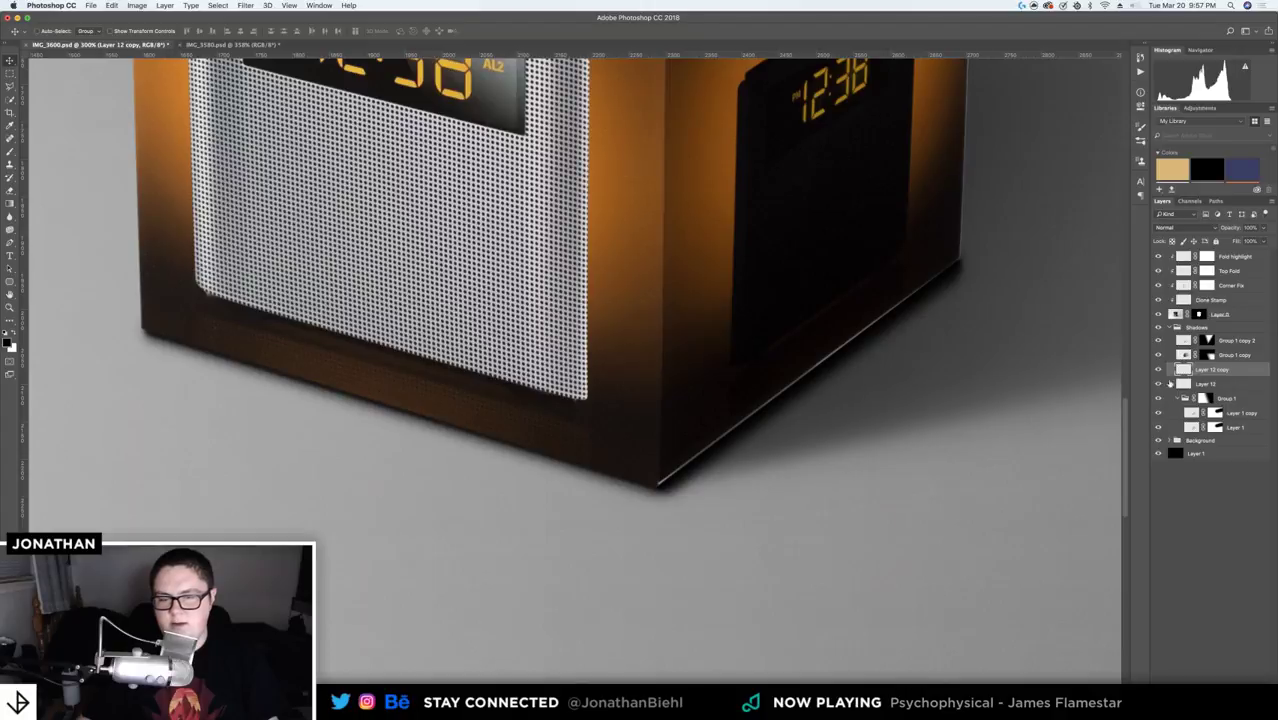
left_click(1210, 383)
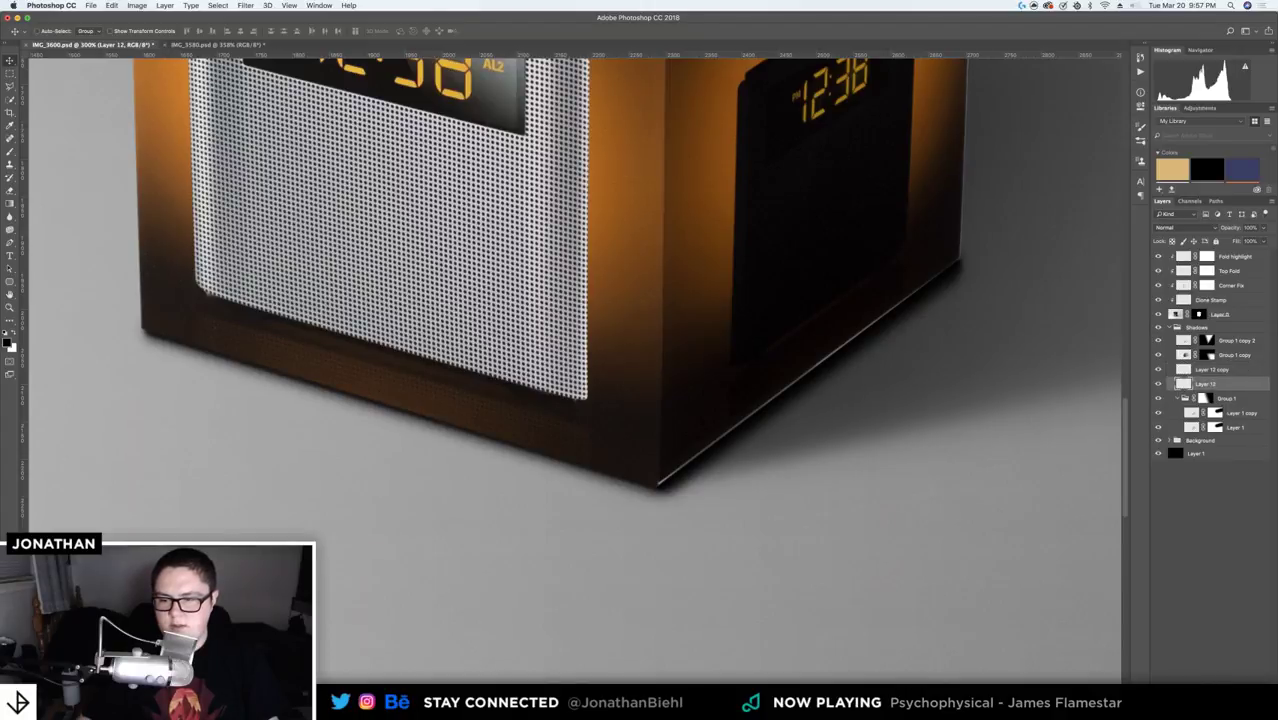
left_click(1199, 712)
- Mask out Layer 12 with a straight black brush stroke at 100% opacity along the bottom edge of the box's right face
key("e")
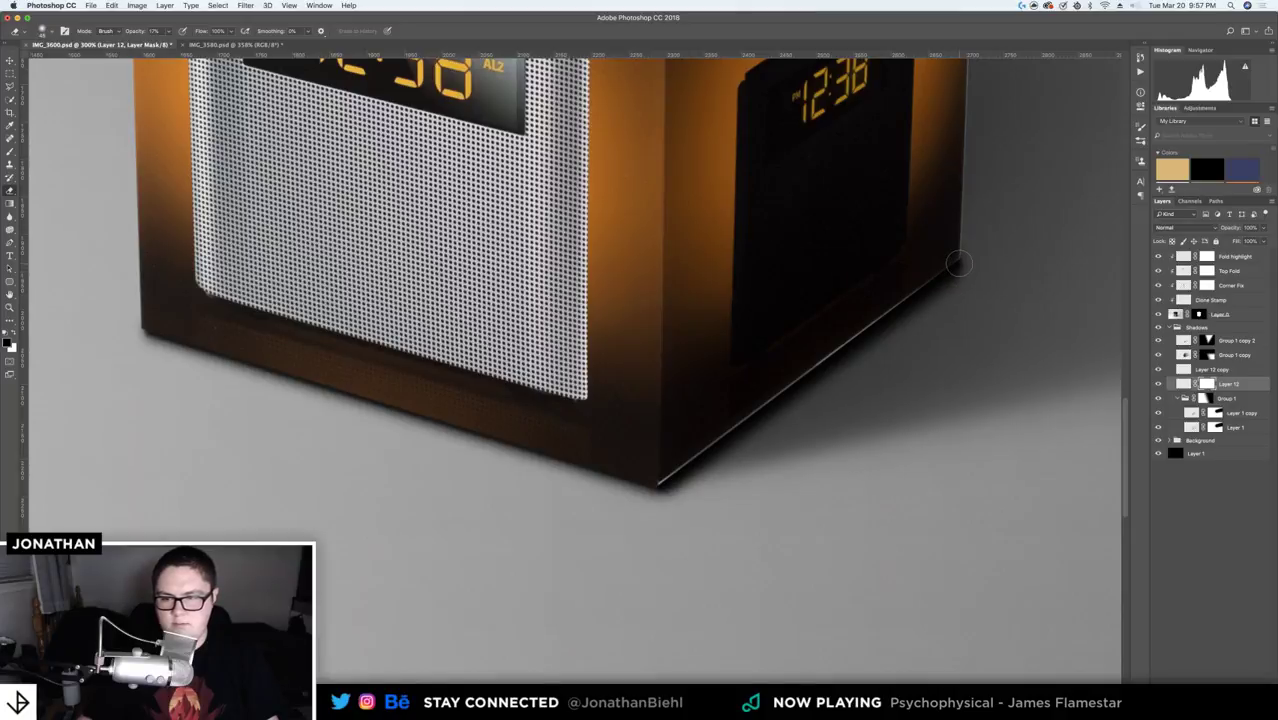
key("b")
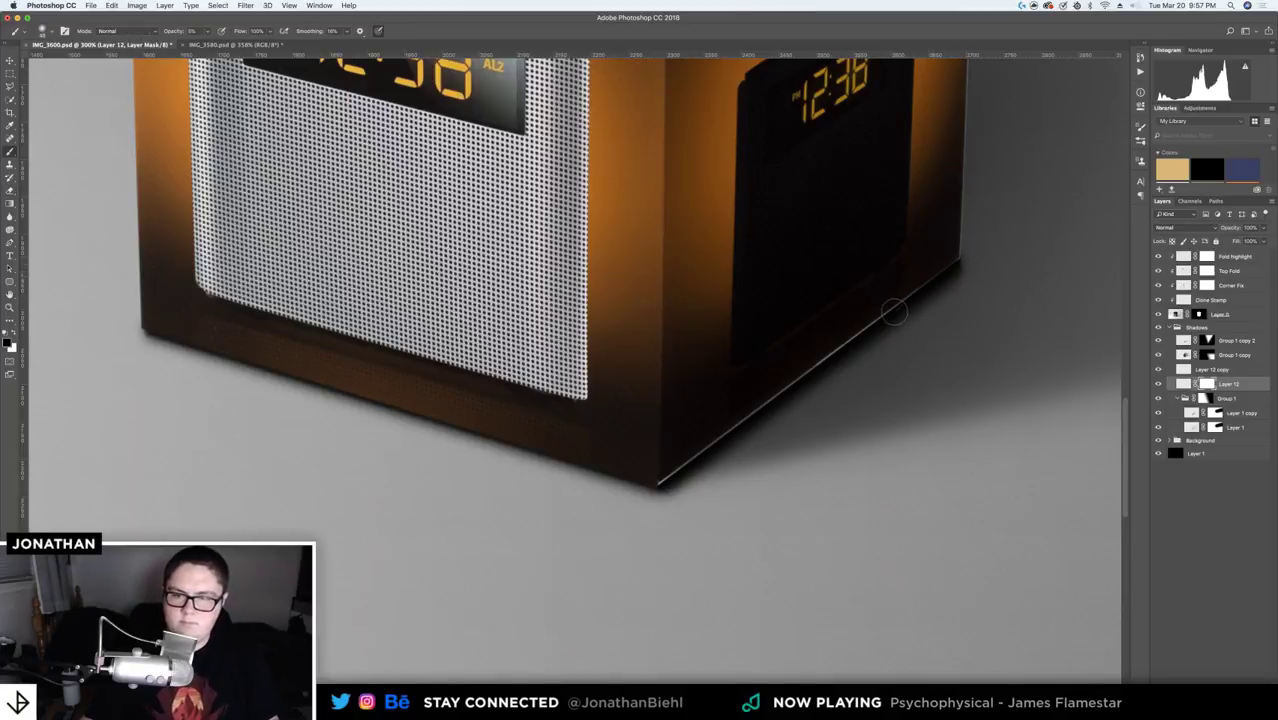
left_click(176, 33)
type("100")
key("Return")
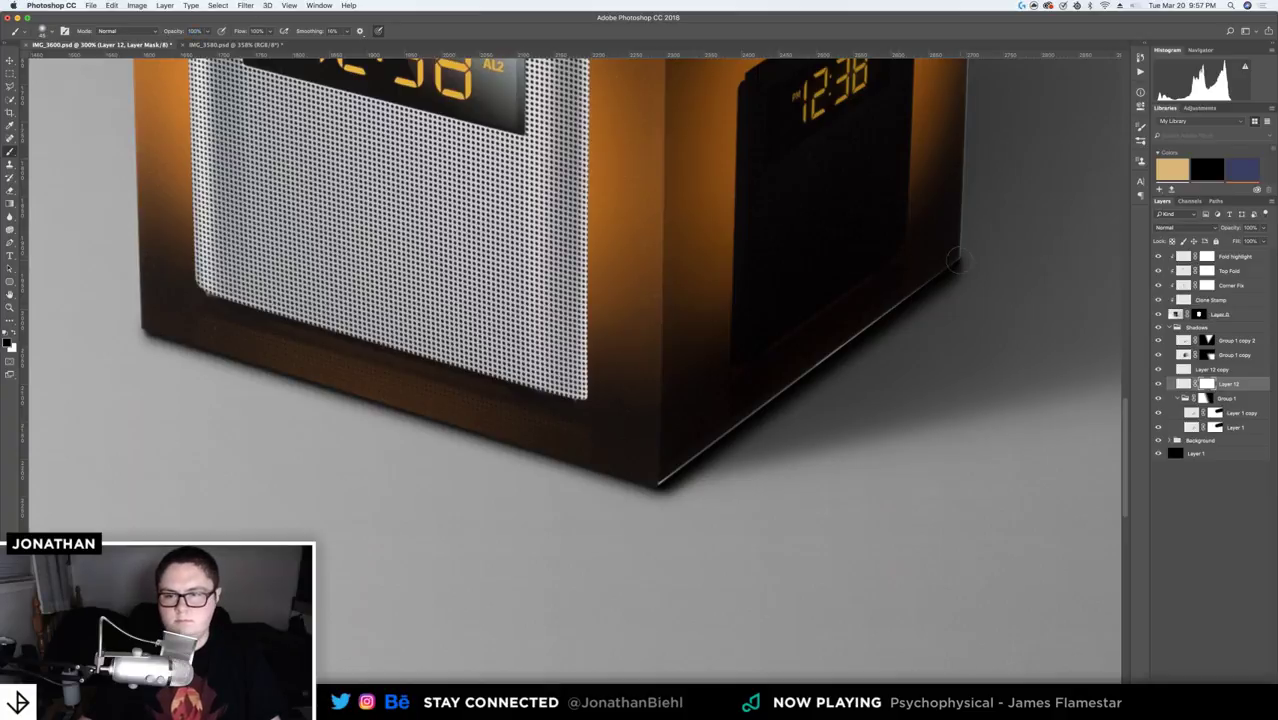
left_click(658, 484, "shift")
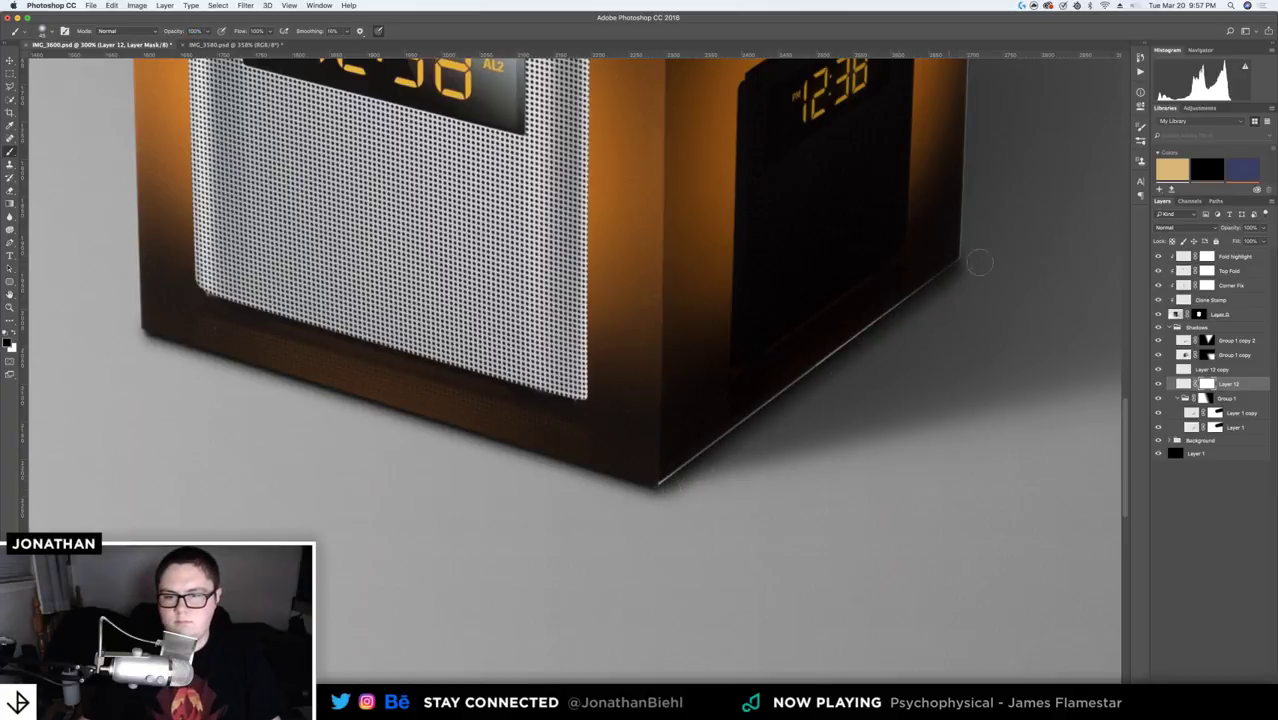
- Try Layer 12 at 40%, 30% and 60% opacity, and return it to 100%
key("v")
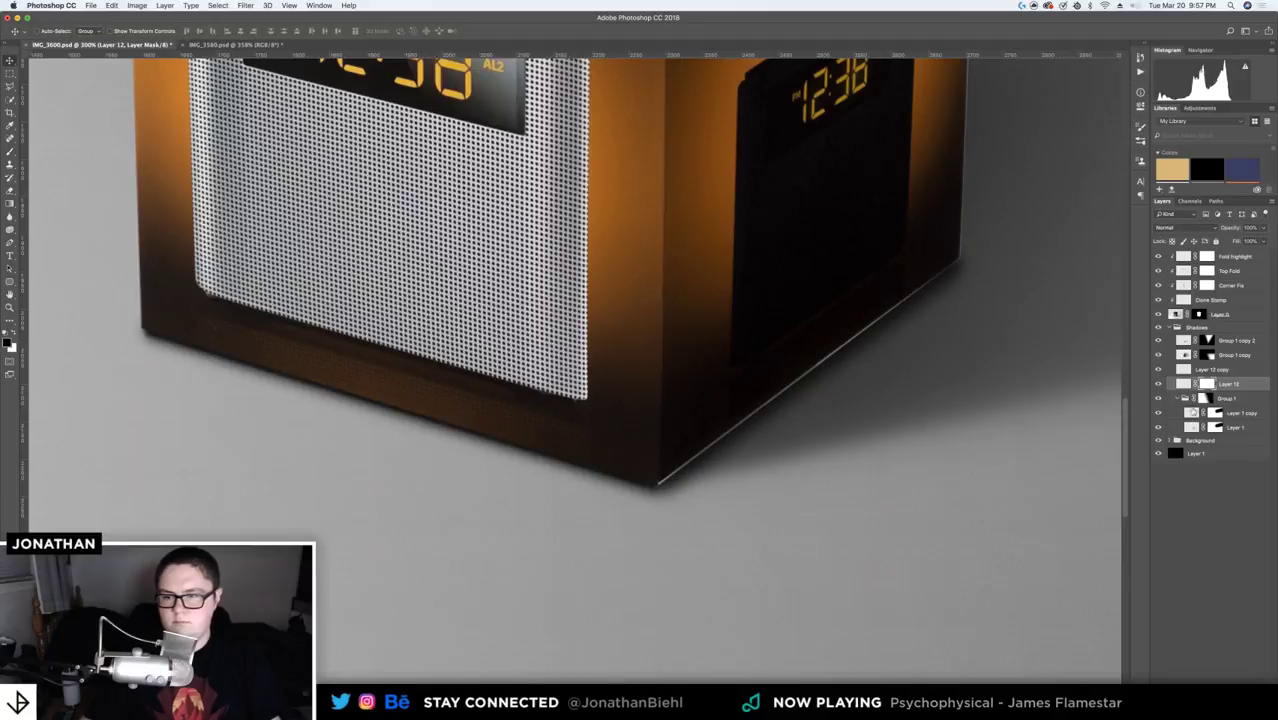
key("4")
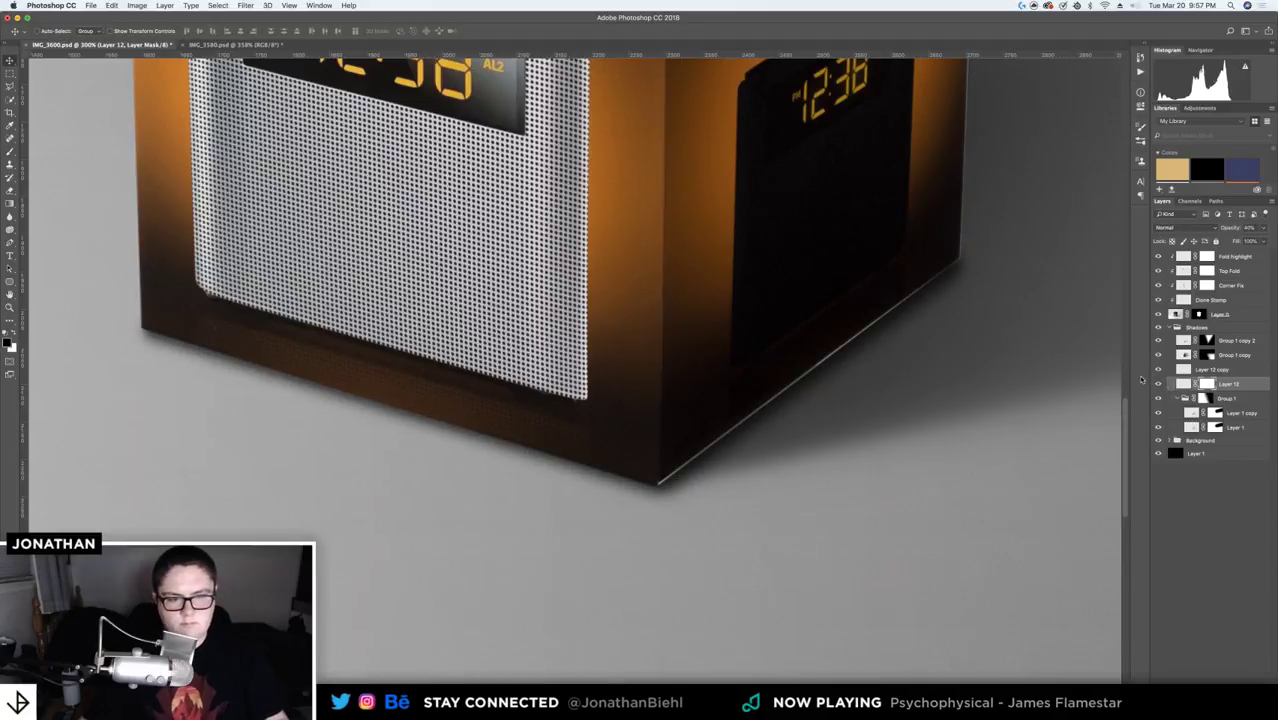
key("3")
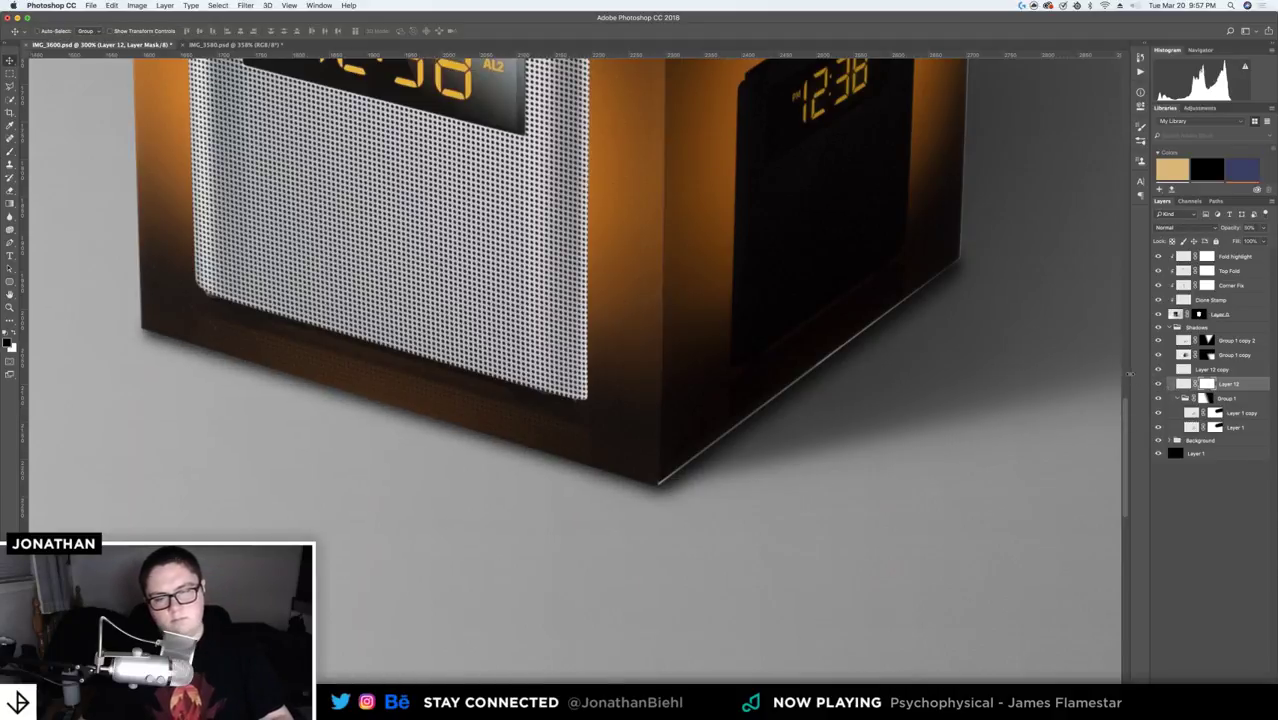
key("6")
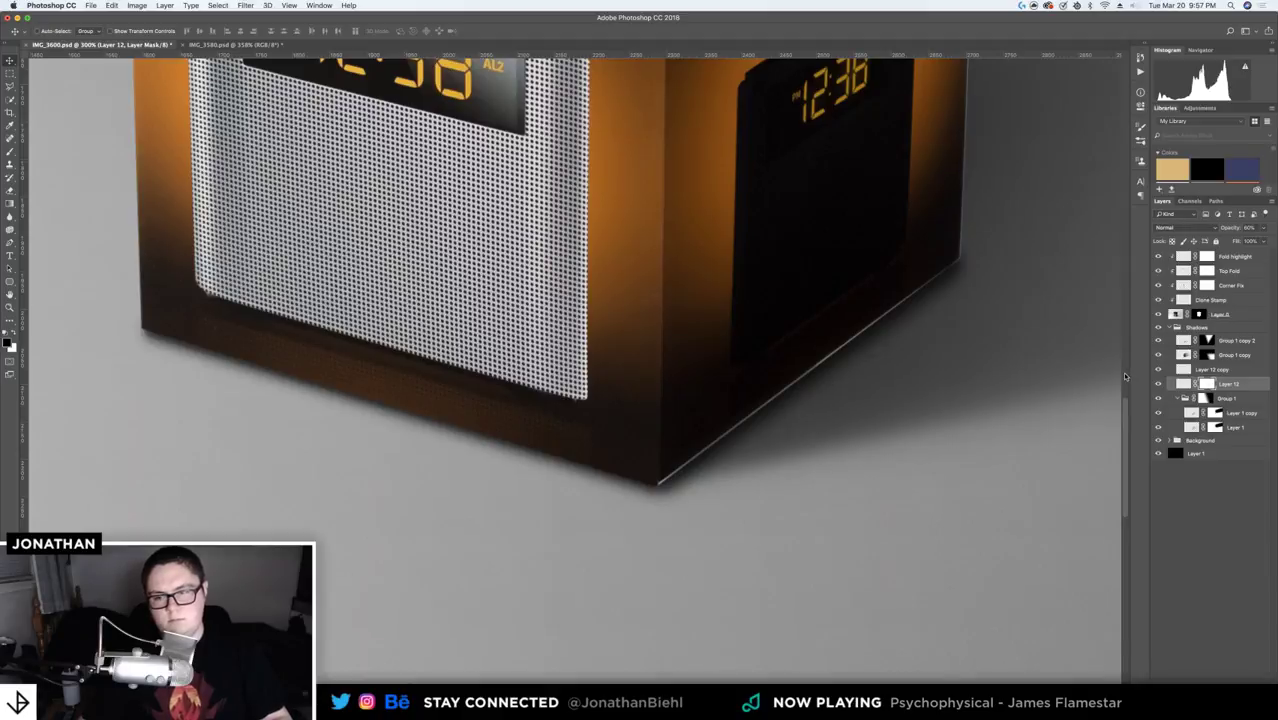
key("0")
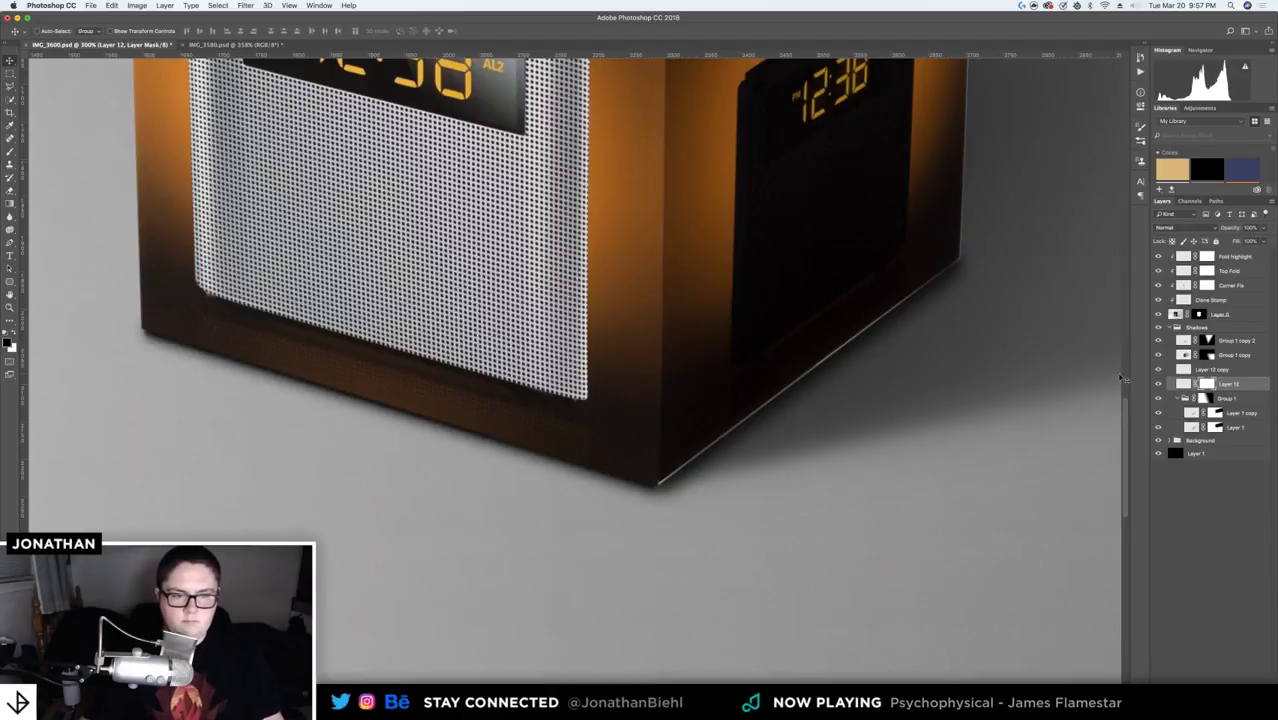
- Paint back part of Layer 12's shadow along the right face's bottom edge on its mask, using a smaller white brush at 64% opacity
key("b")
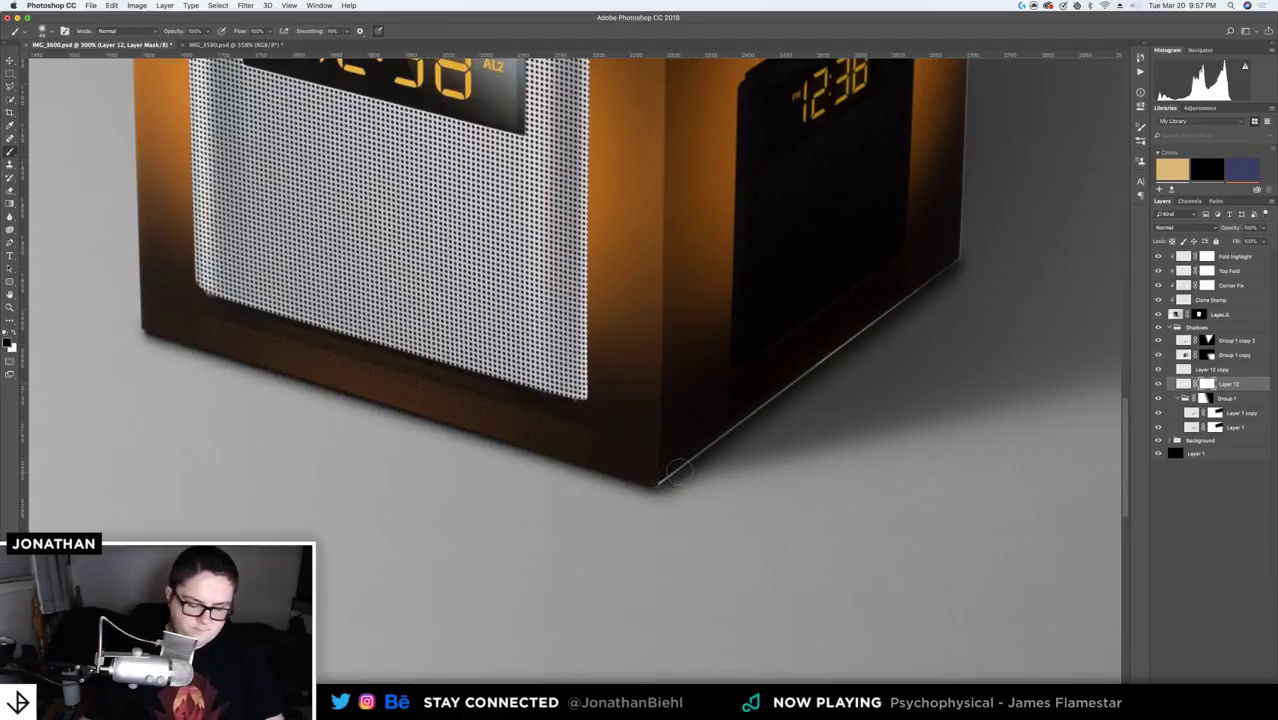
key("bracketleft")
key("bracketleft")
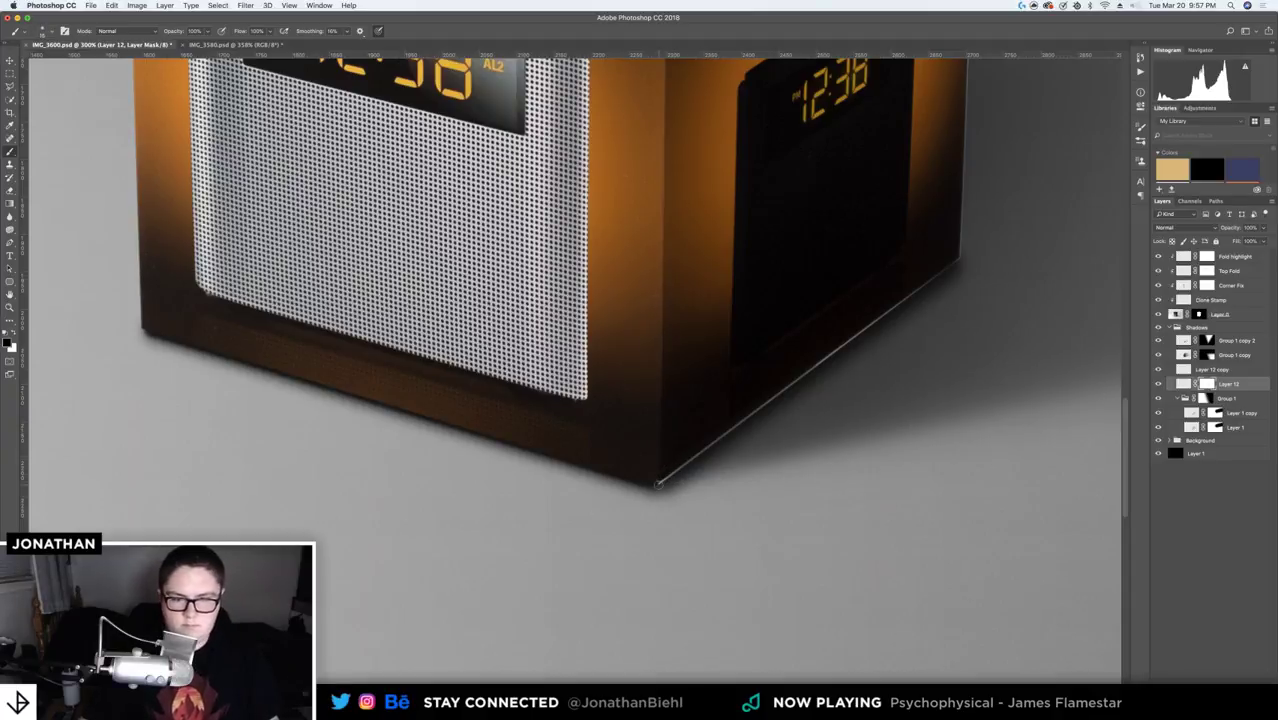
key("x")
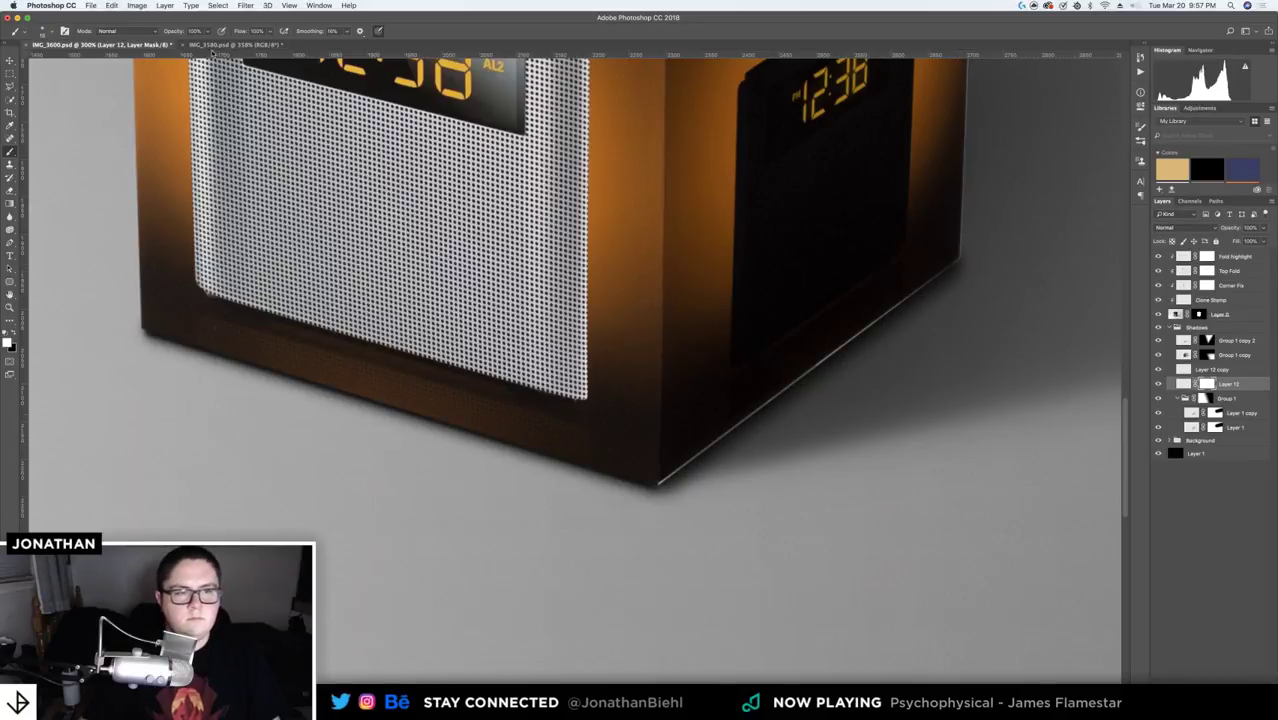
left_click_drag(180, 36, 170, 40)
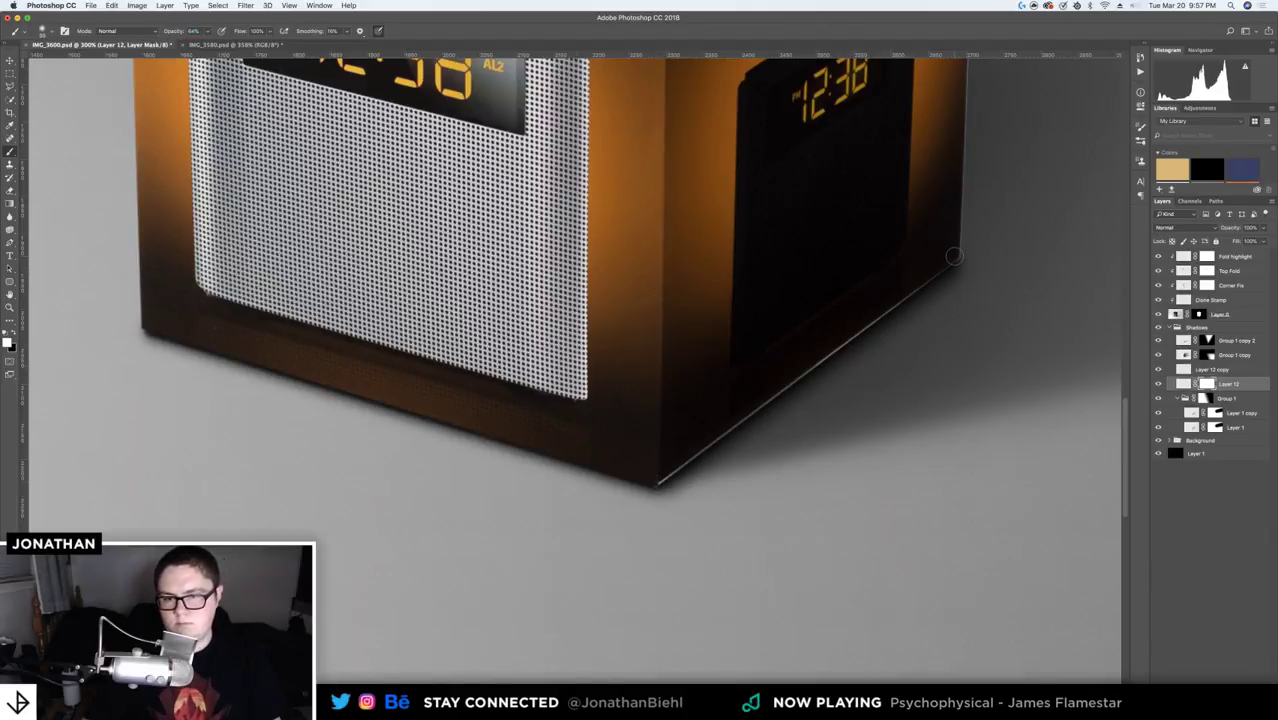
left_click_drag(782, 331, 742, 408)
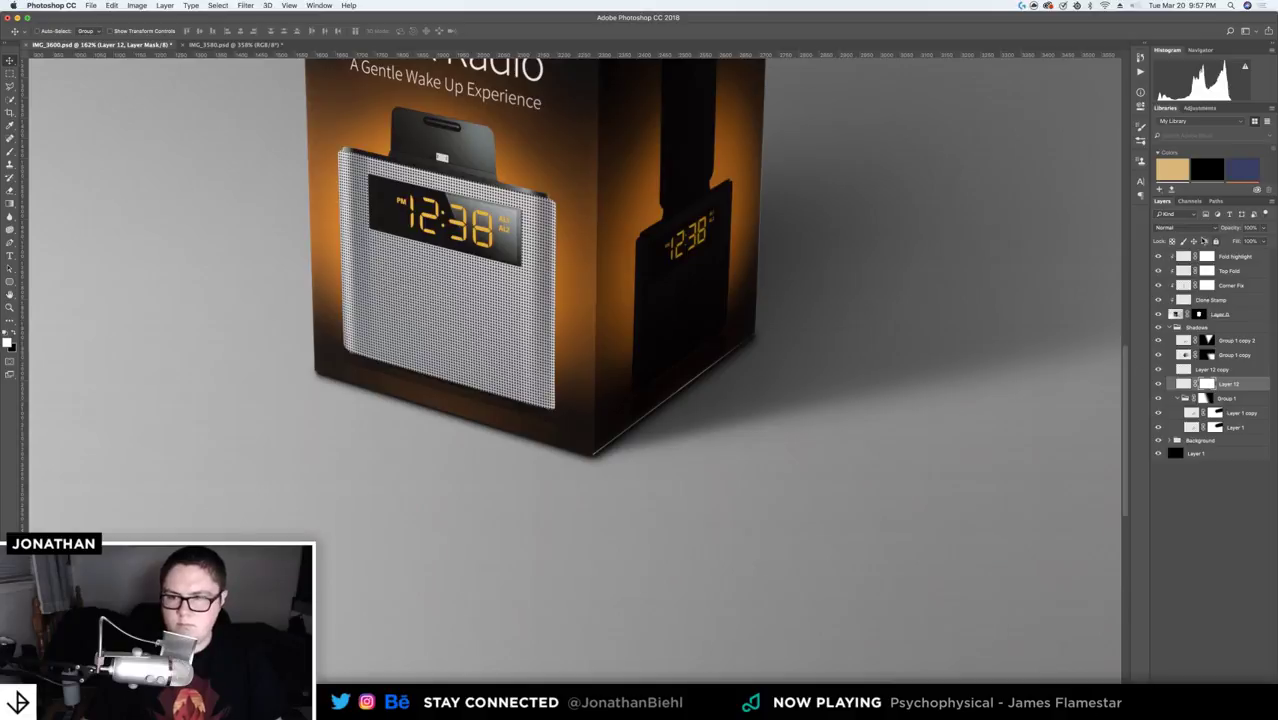
- Try the Soft Light blend mode on Layer 12 and switch it back to Normal
left_click(1180, 227)
left_click(1172, 350)
key("z")
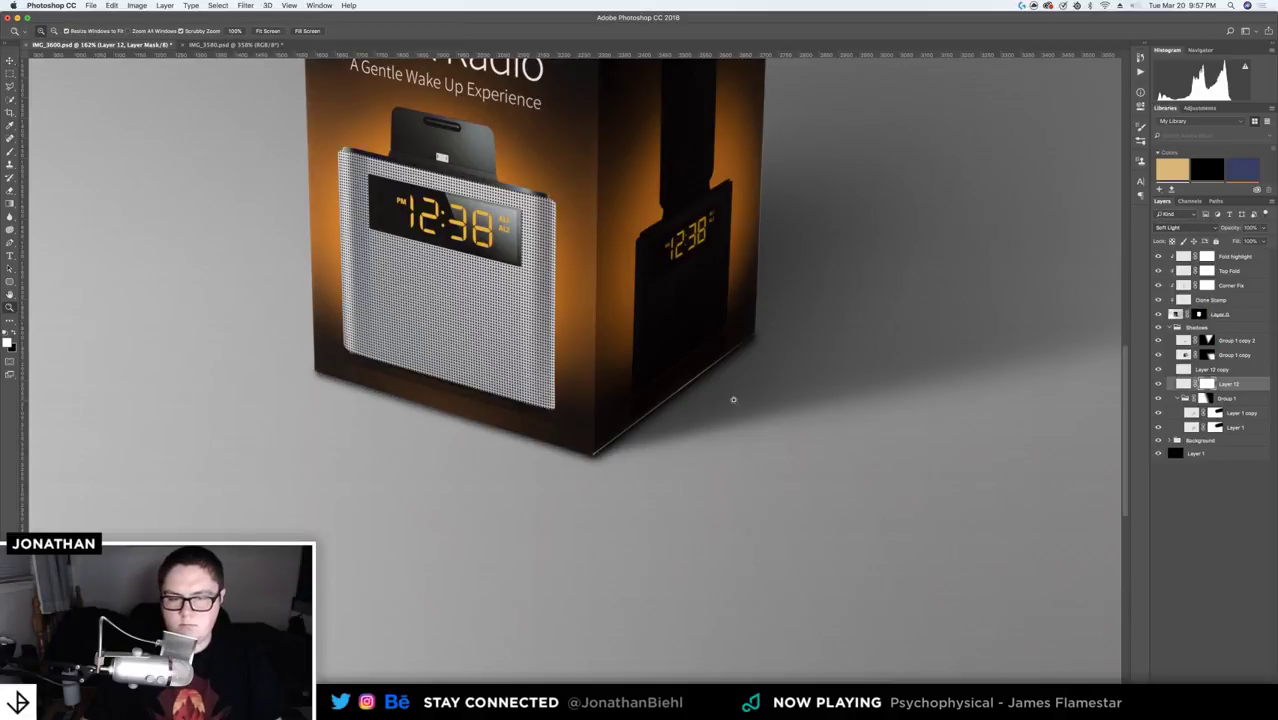
left_click_drag(652, 403, 676, 402)
key("v")
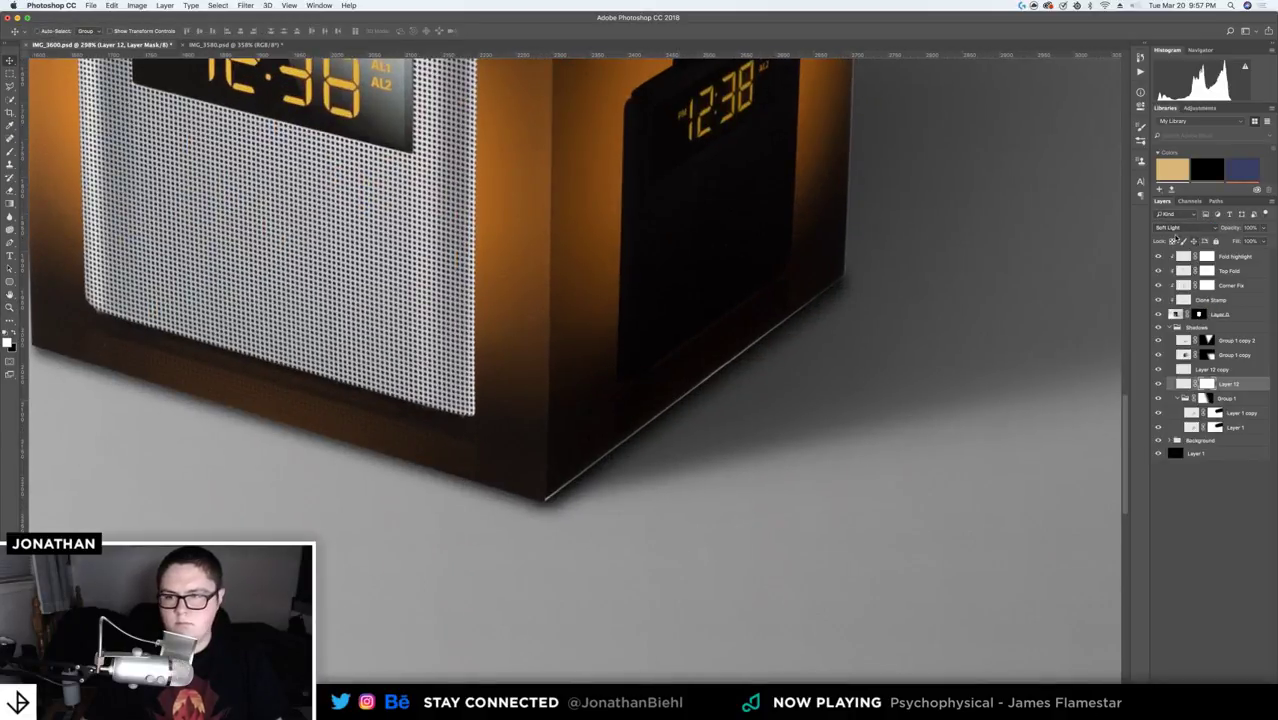
left_click(1180, 227)
left_click(1170, 112)
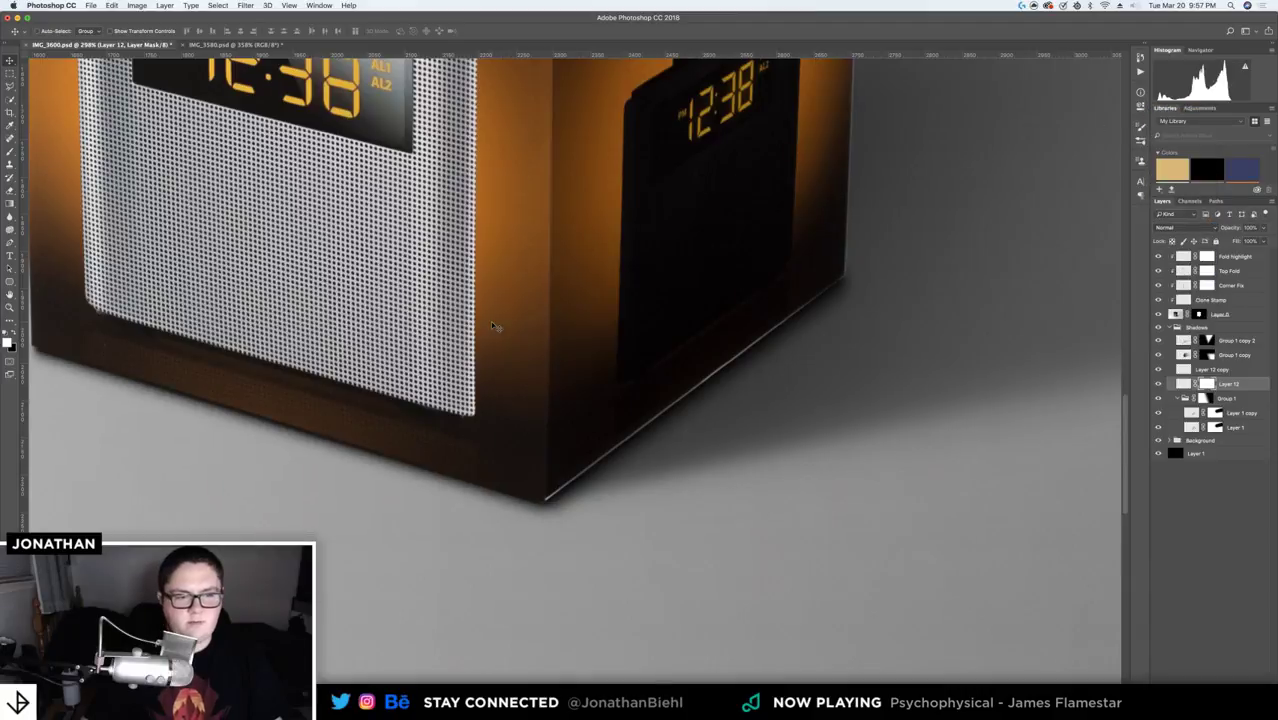
- Set Layer 12's opacity to 50% and save the document
key("1")
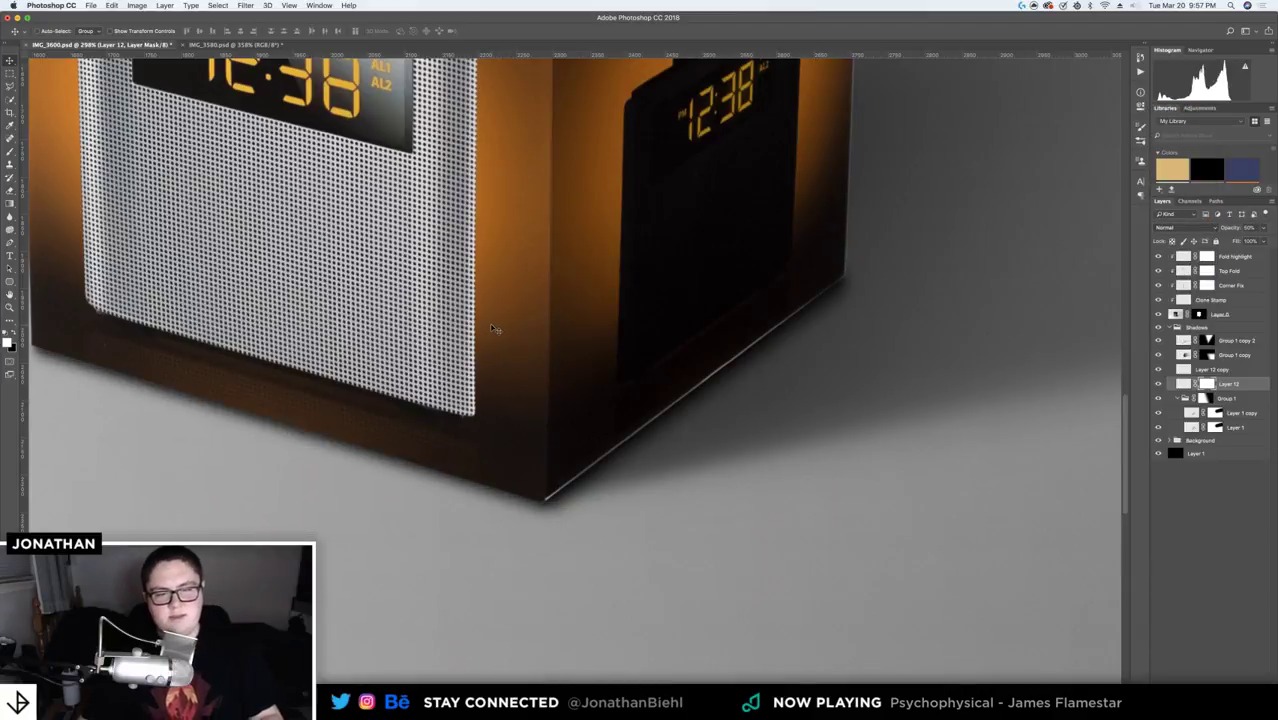
key("z")
key("super+1")
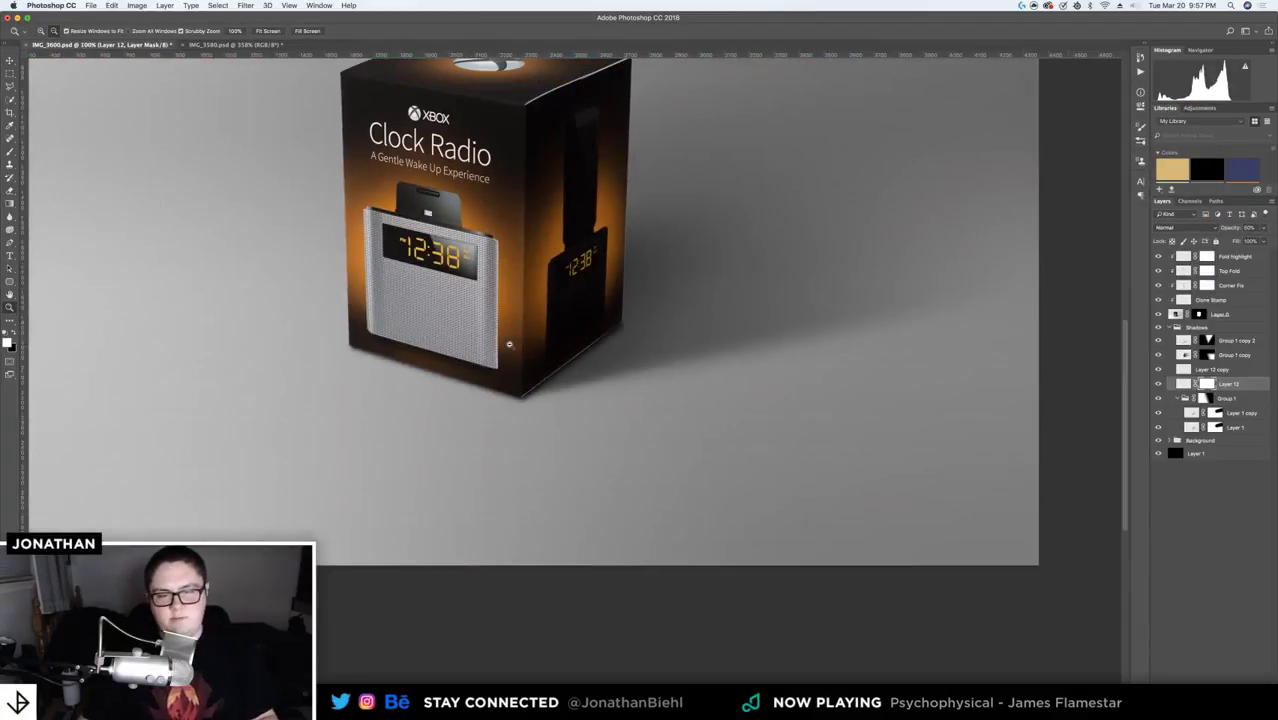
left_click(605, 350, "alt")
left_click(670, 464)
scroll(670, 464, "up", 3)
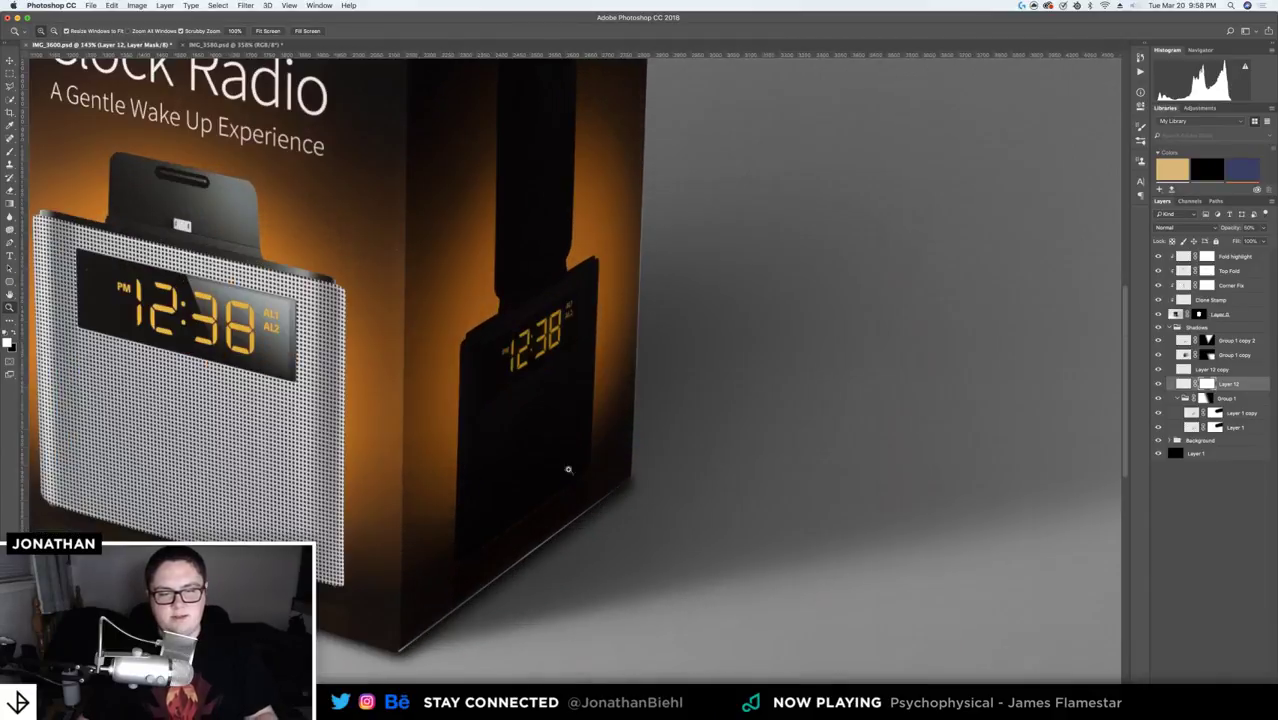
scroll(742, 434, "down", 3)
key("v")
key("super+s")
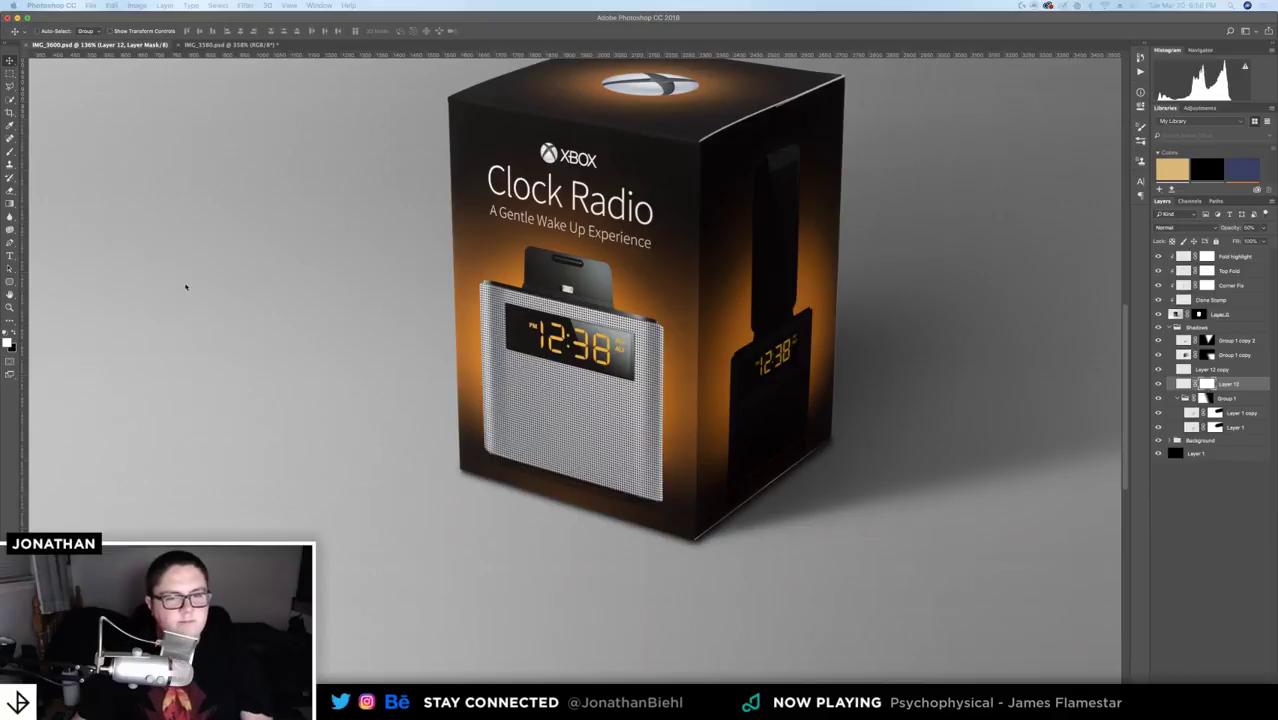
- Examine the contact shadow and light edge line along the bottom of the box's right face up close
key("z")
left_click(875, 459)
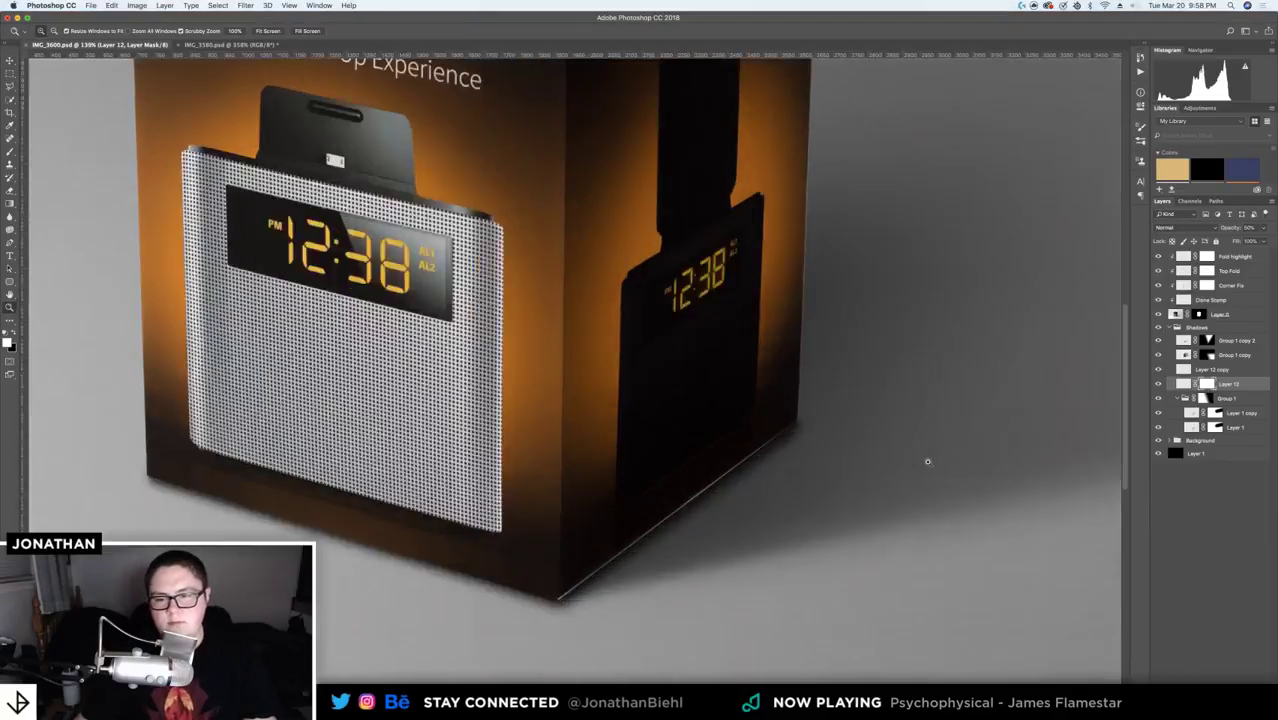
scroll(767, 402, "up", 2)
scroll(760, 390, "down", 5)
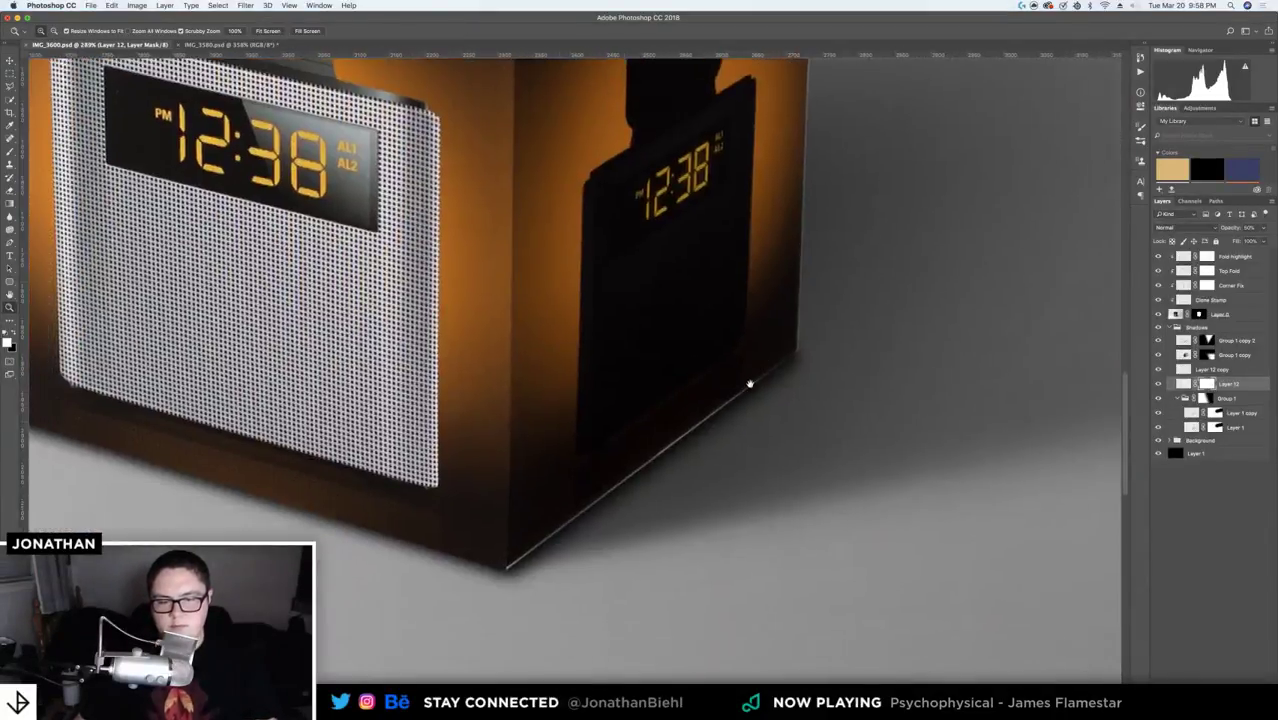
scroll(780, 395, "up", 3)
scroll(825, 395, "down", 3)
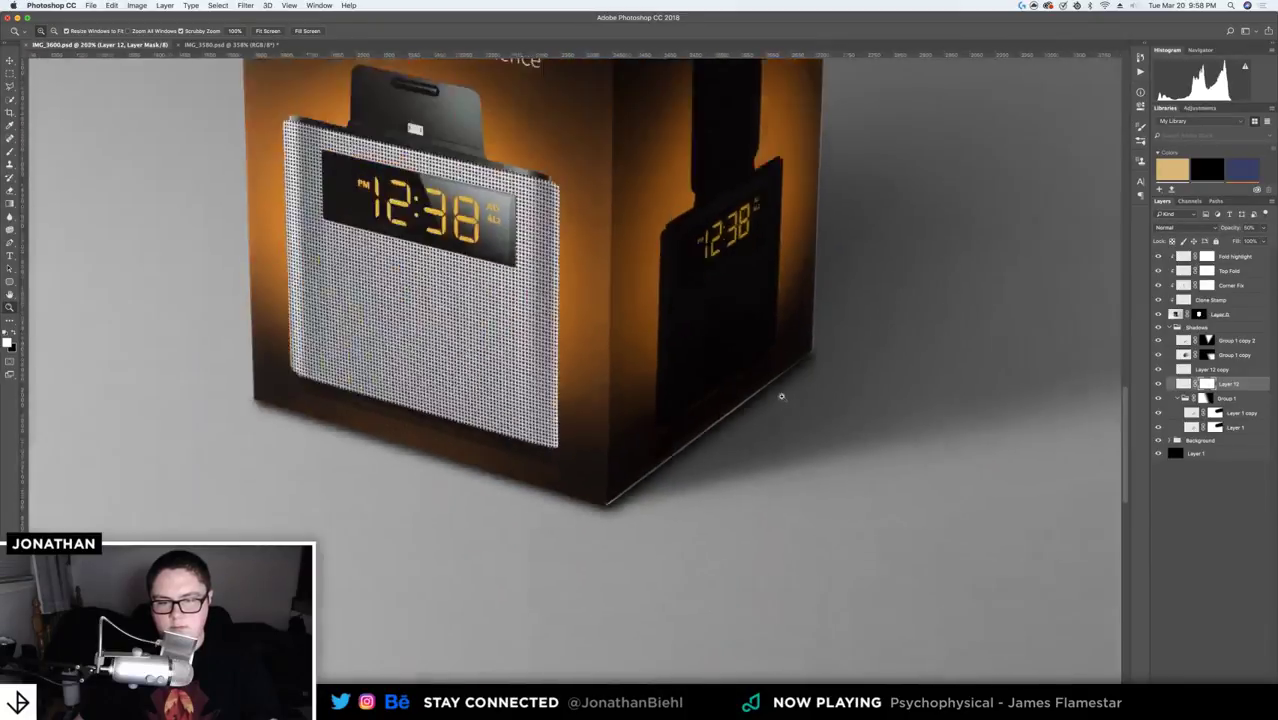
- Compare the shadow at the right face's bottom edge with Layer 12 copy hidden and shown
scroll(779, 394, "down", 2)
scroll(732, 394, "down", 4)
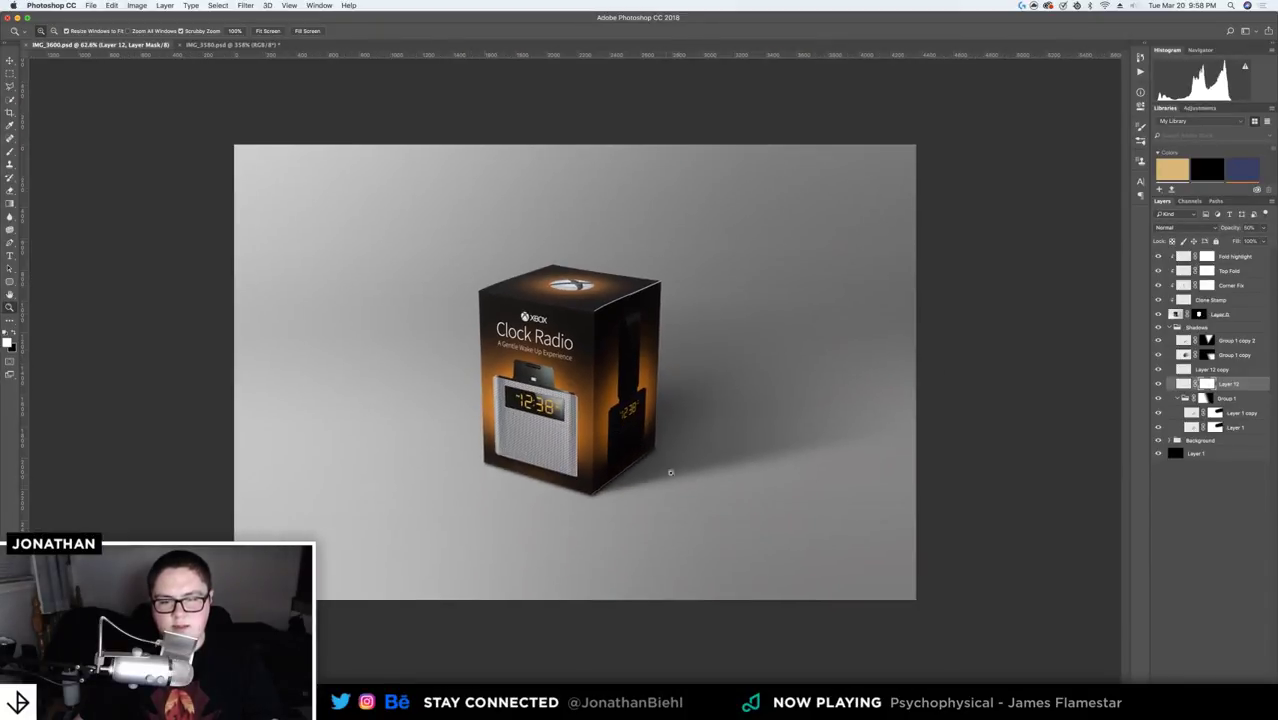
scroll(690, 465, "up", 5)
scroll(628, 420, "up", 5)
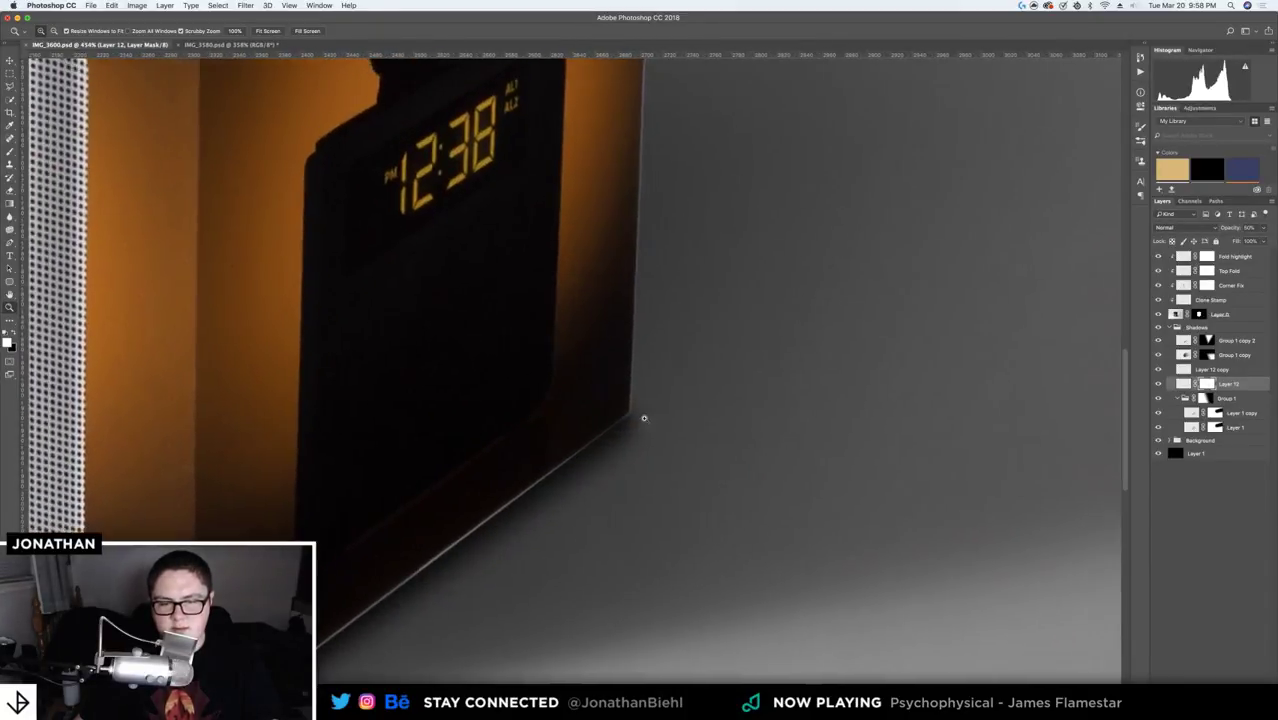
left_click(1166, 372)
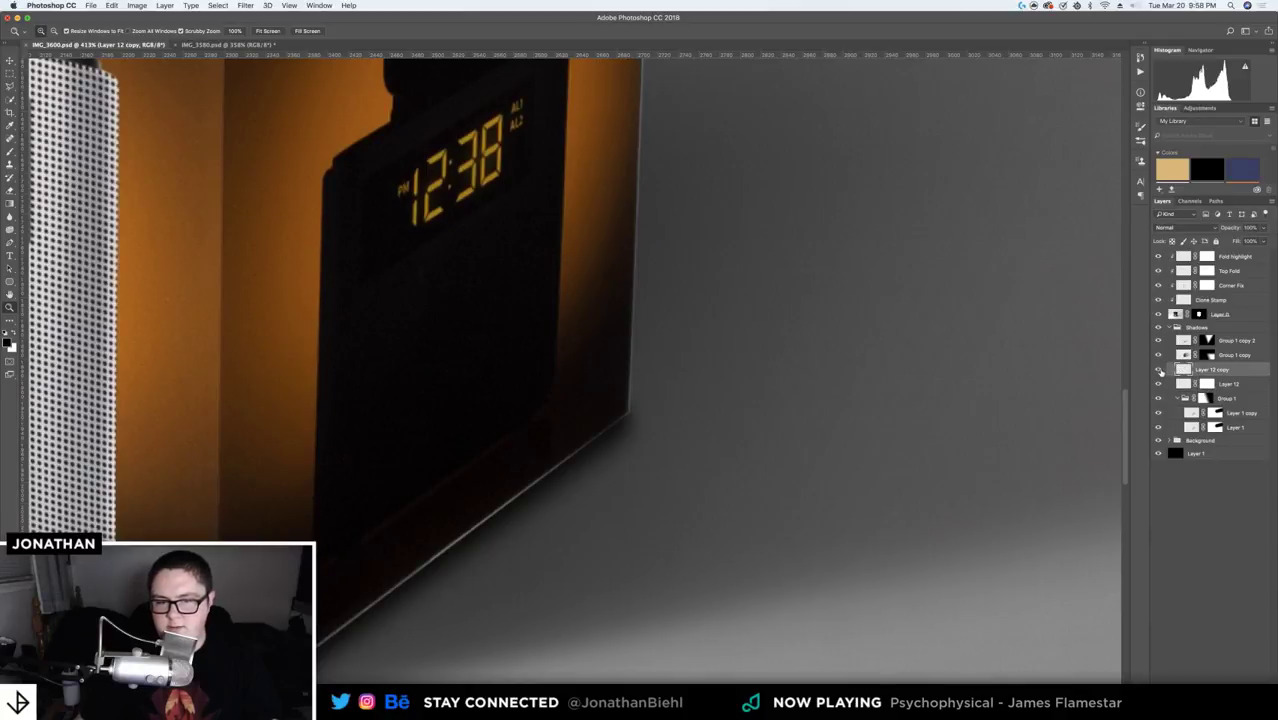
left_click(1158, 369)
left_click(1158, 369)
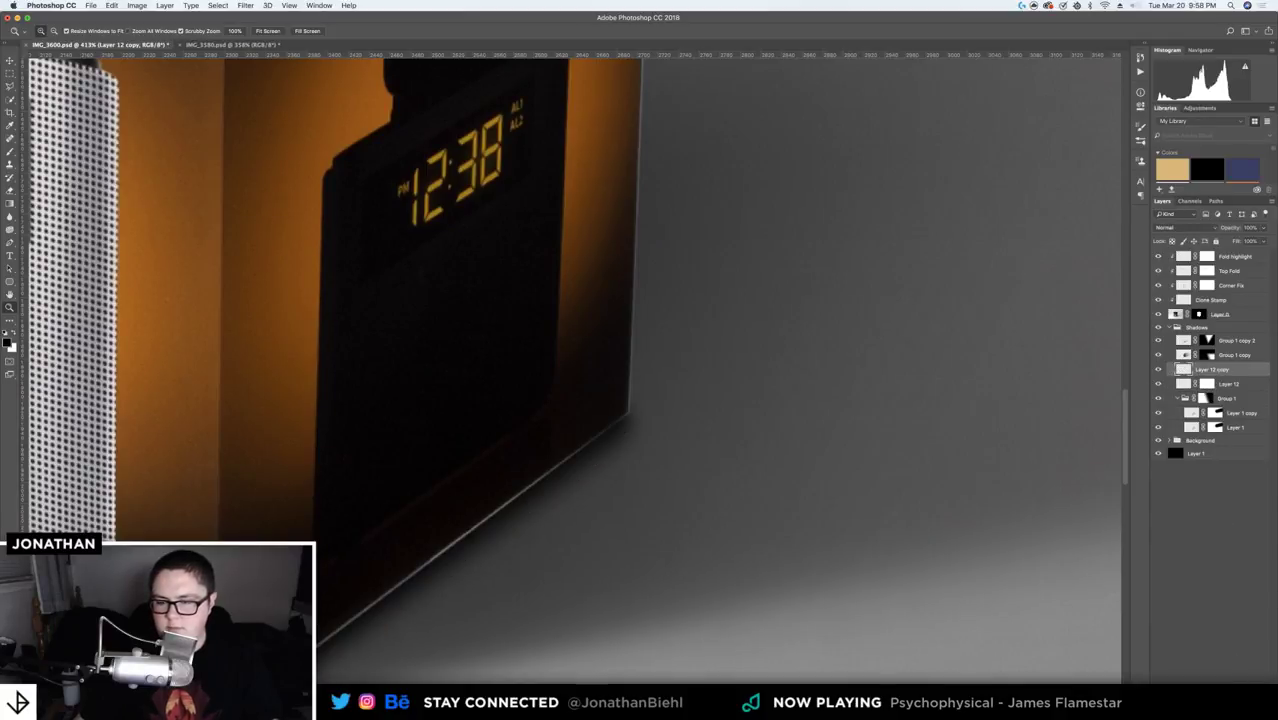
- Add a layer mask to Layer 12 copy and touch up its shadow at the right face's outer bottom corner with a 27% opacity brush
key("ctrl+shift+m")
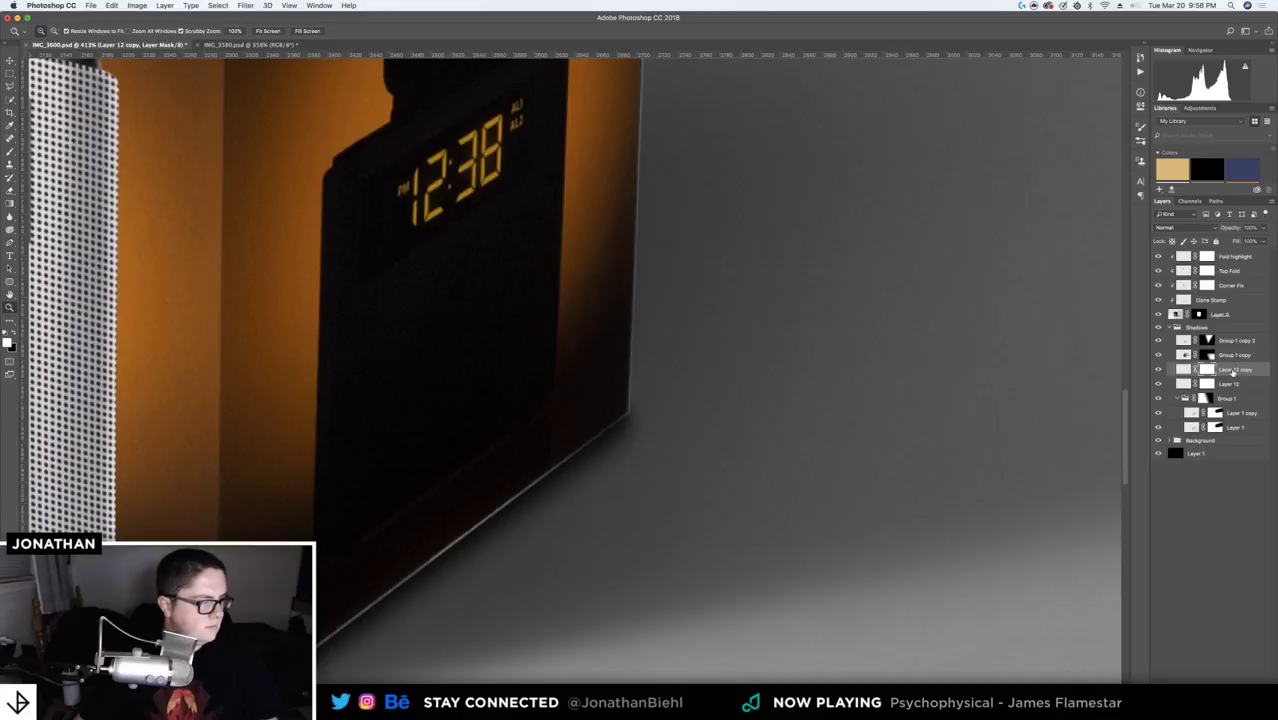
key("b")
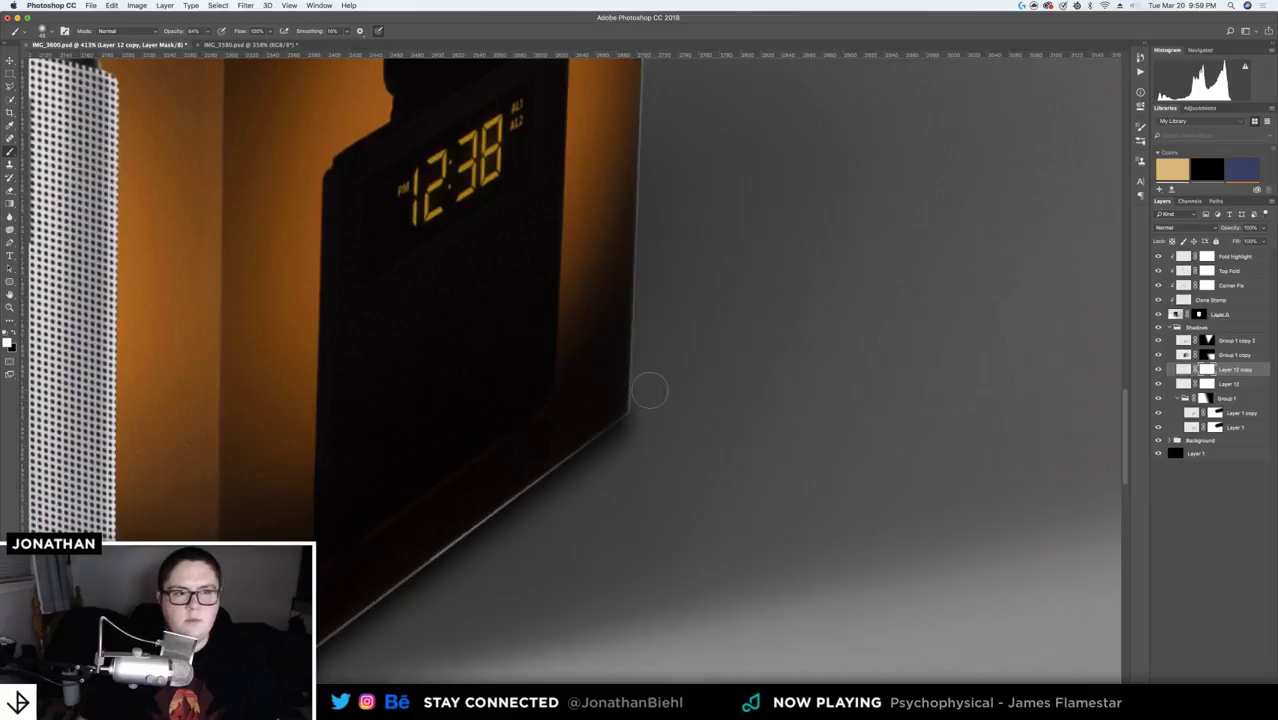
key("x")
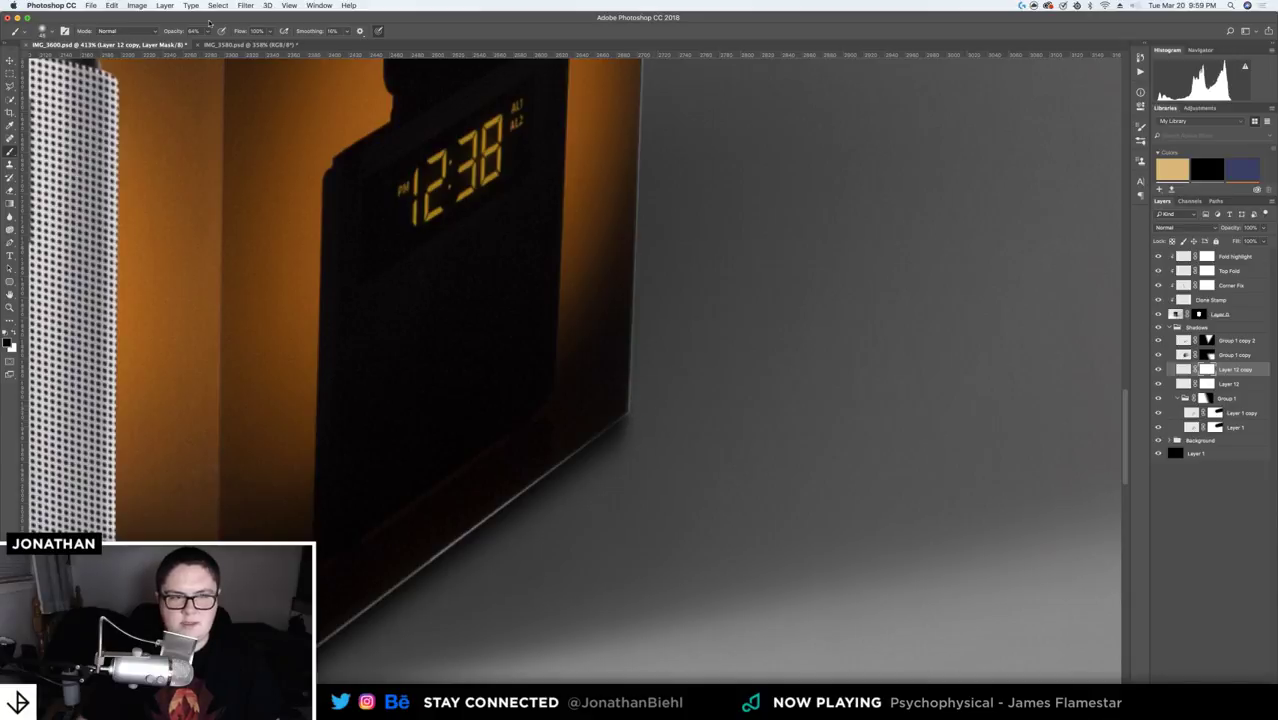
left_click_drag(177, 32, 157, 33)
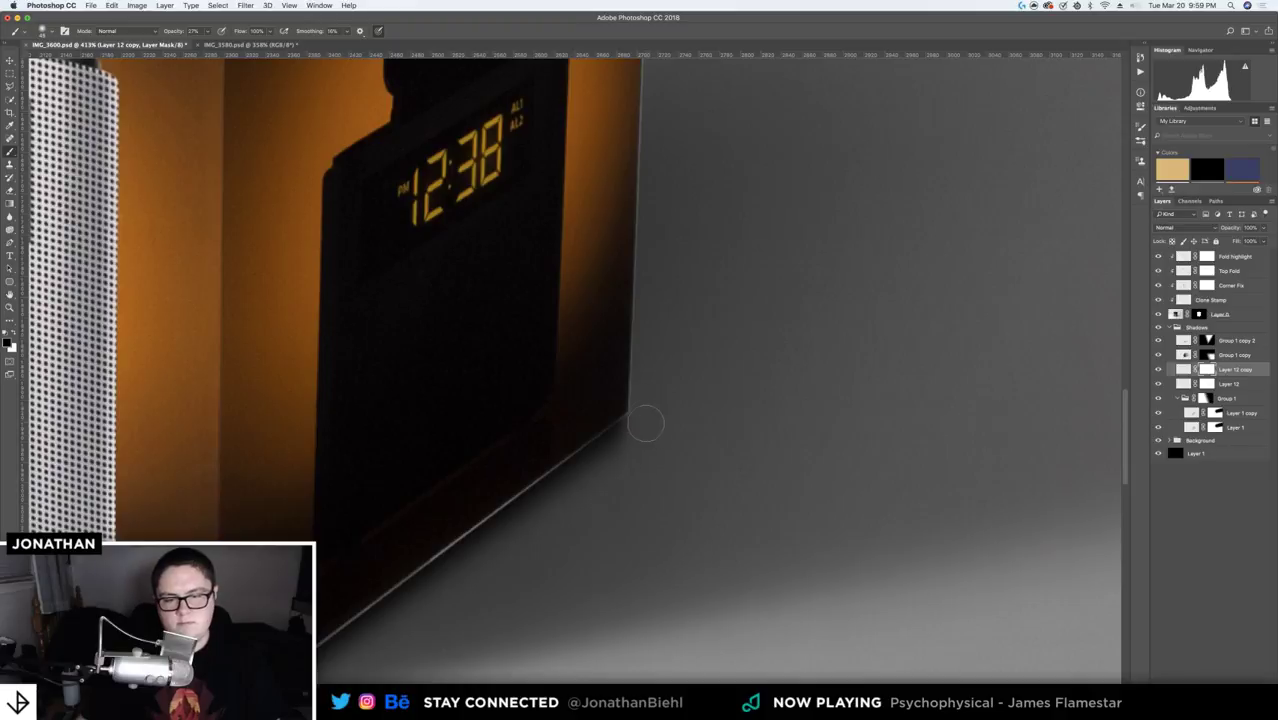
key("z")
key("b")
key("x")
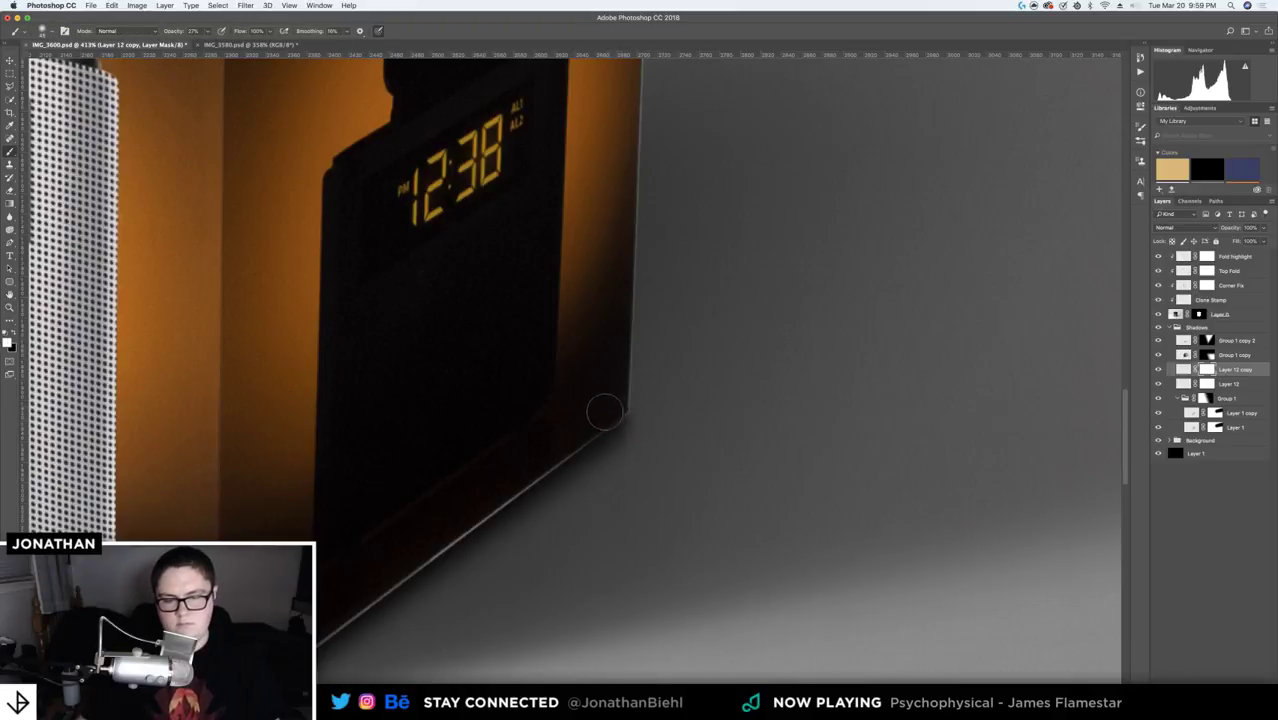
- Fit the whole mockup in view and save the document
key("z")
left_click_drag(619, 405, 589, 405)
key("super+0")
key("v")
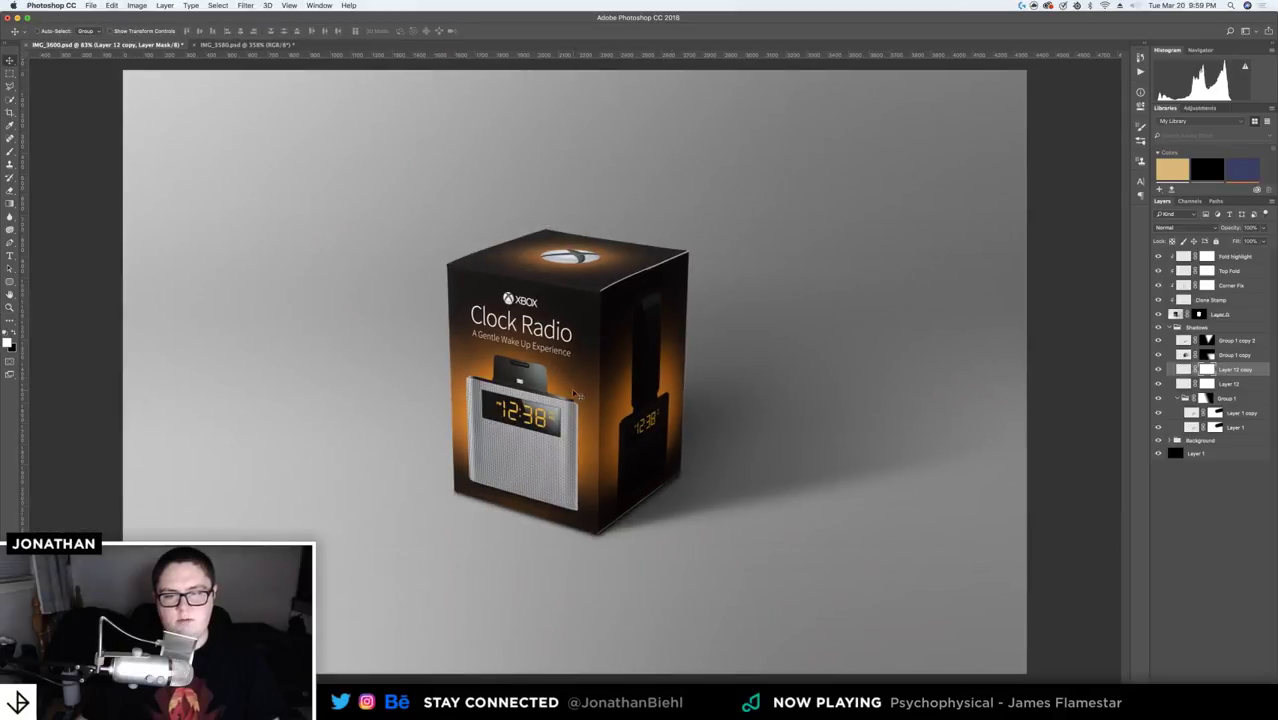
key("super+s")
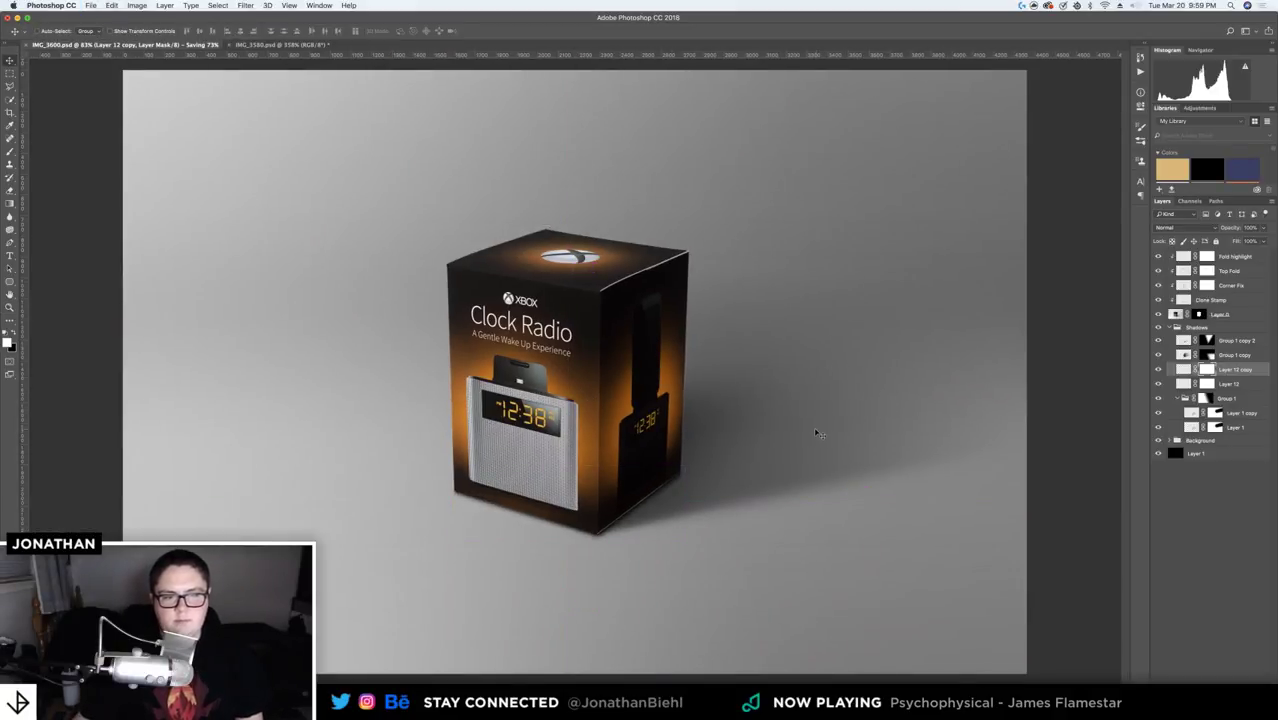
- Examine the box's bottom edges and the vertical fold between the front and right faces up close and from afar
key("z")
left_click_drag(590, 296, 607, 296)
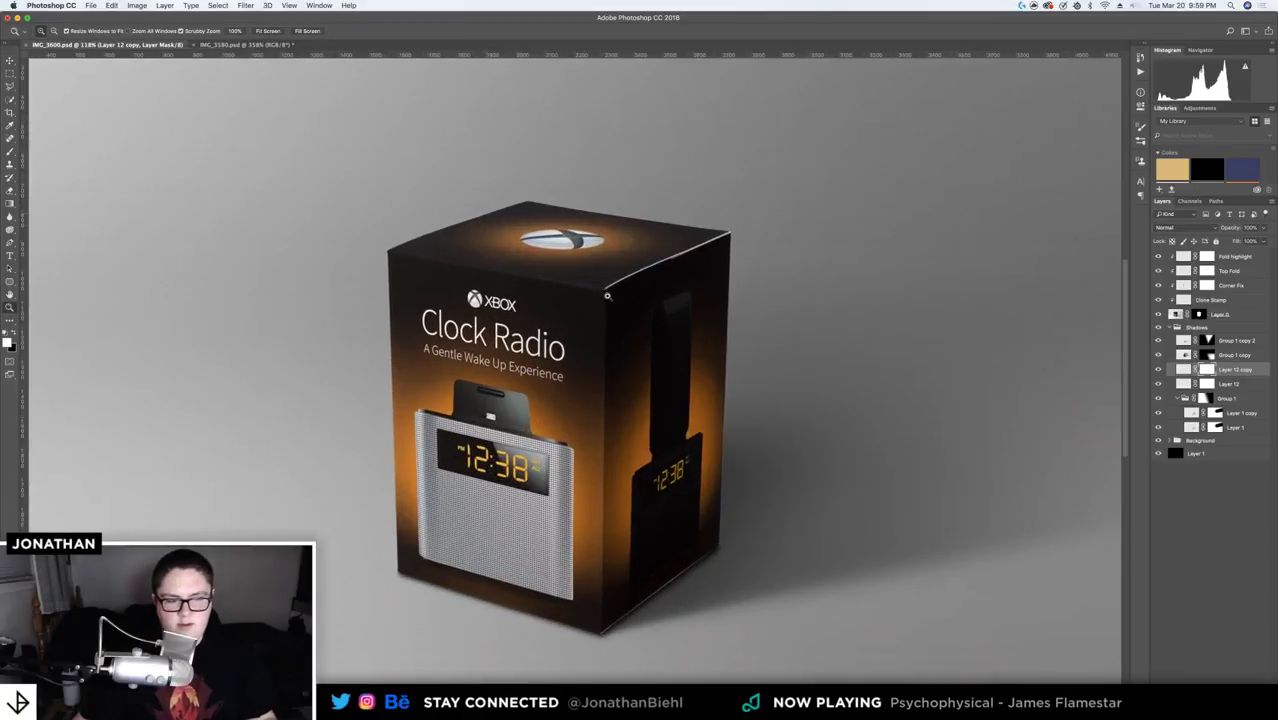
left_click_drag(590, 348, 606, 487)
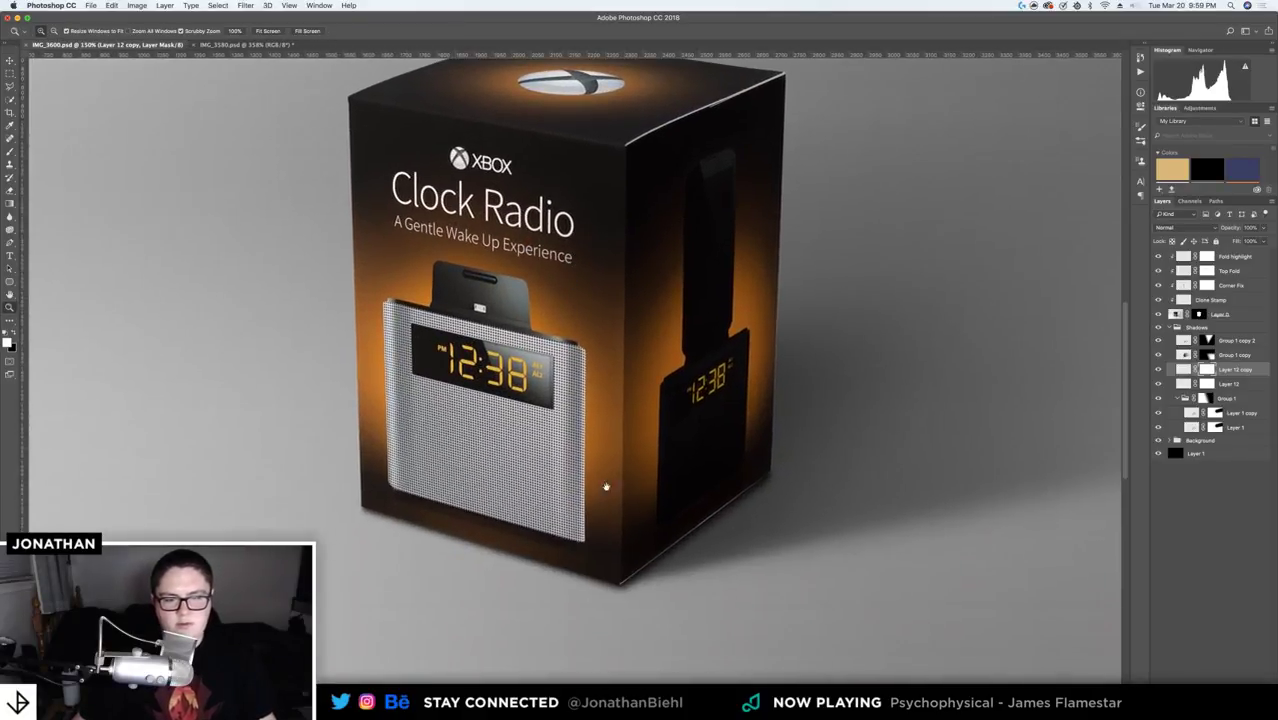
left_click_drag(611, 580, 586, 505)
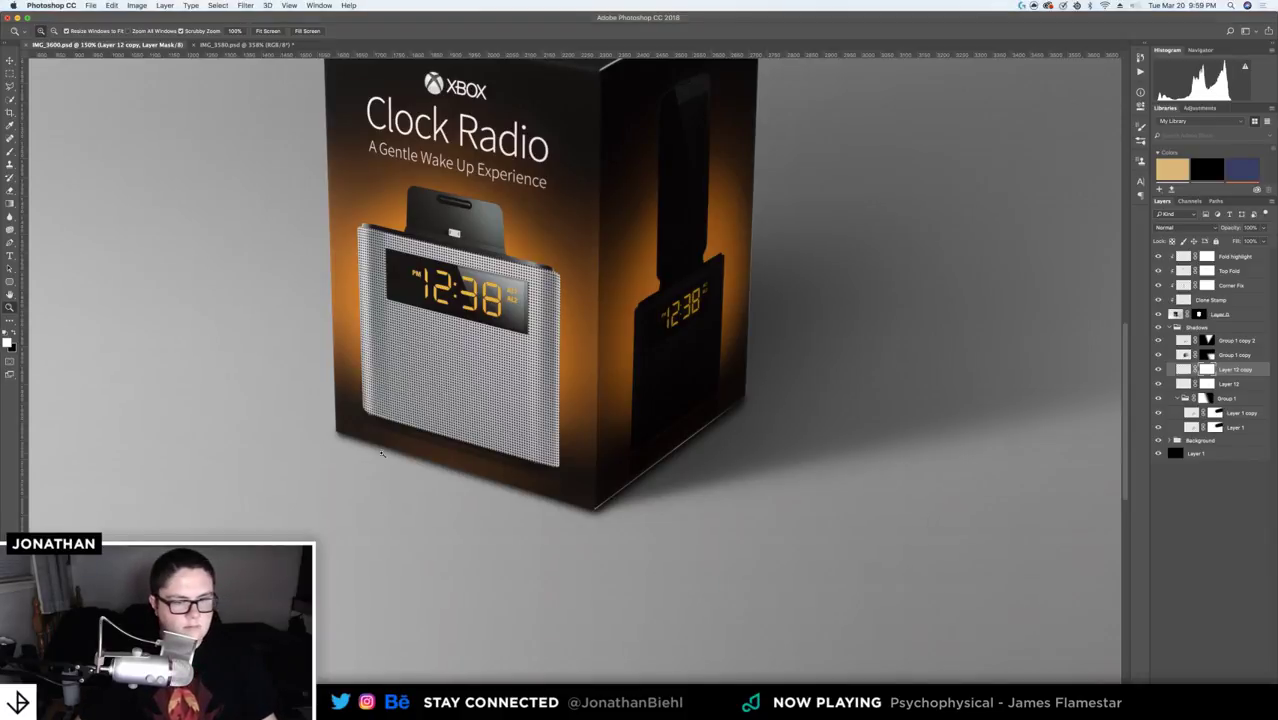
left_click_drag(391, 426, 589, 461)
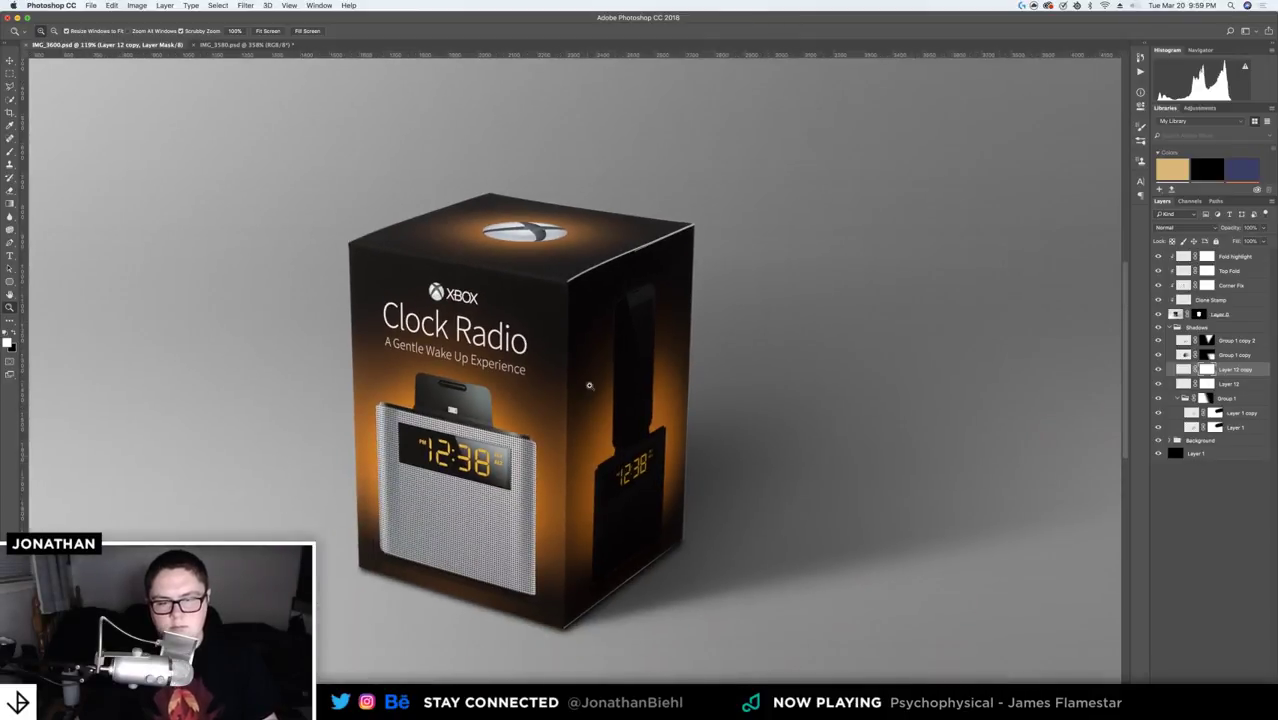
mouse_move(589, 385)
left_mouse_down()
mouse_move(641, 380)
mouse_move(608, 382)
left_mouse_up()
scroll(599, 400, "down", 10)
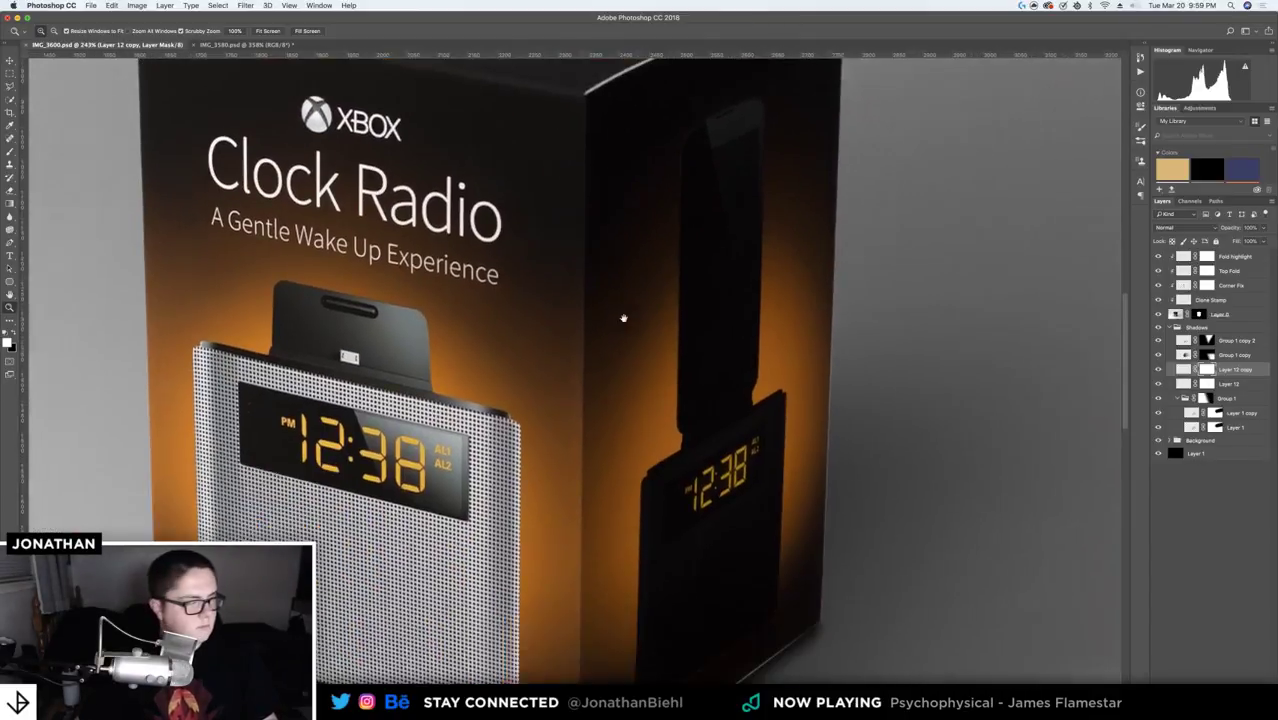
scroll(687, 447, "down", 5)
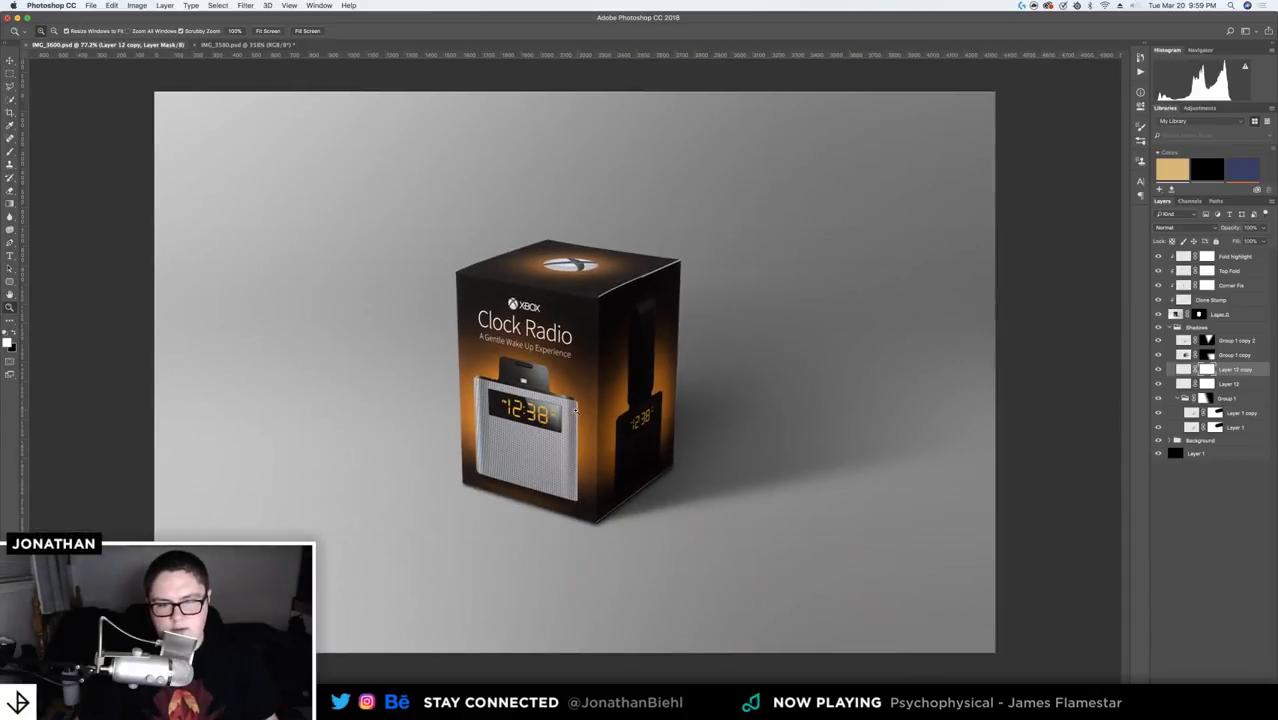
left_click_drag(575, 410, 638, 414)
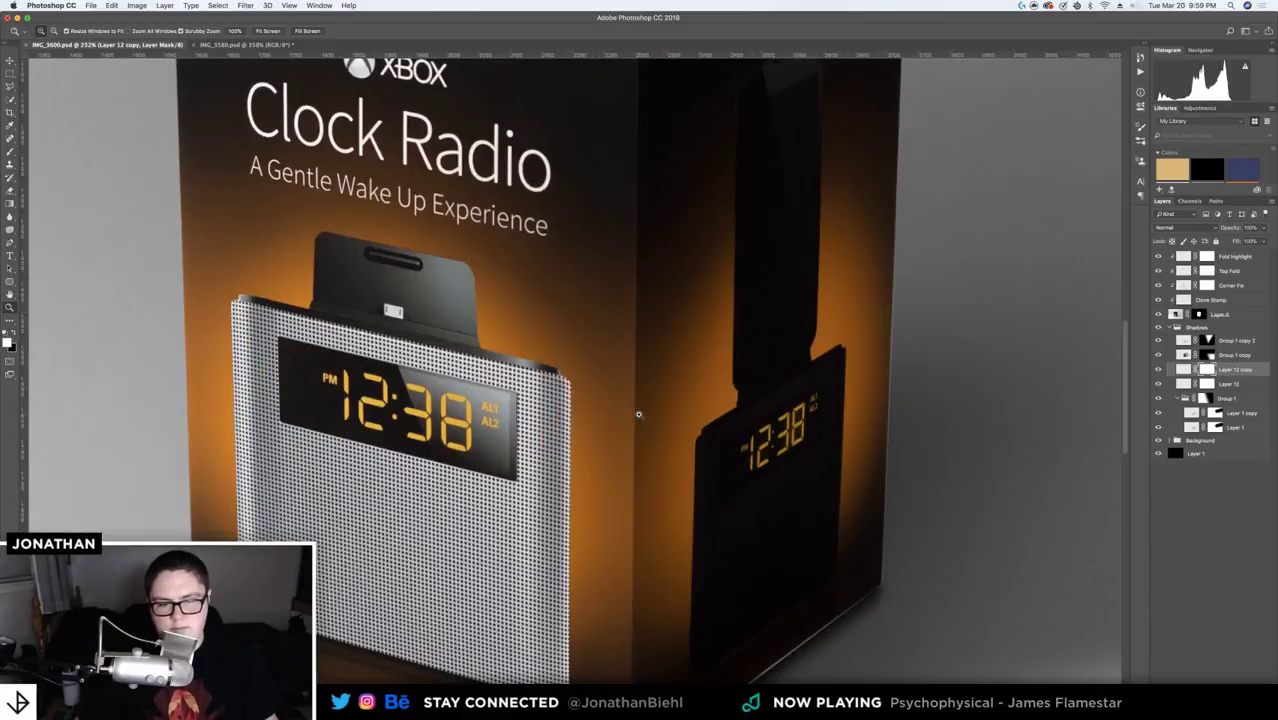
left_click_drag(630, 249, 672, 250)
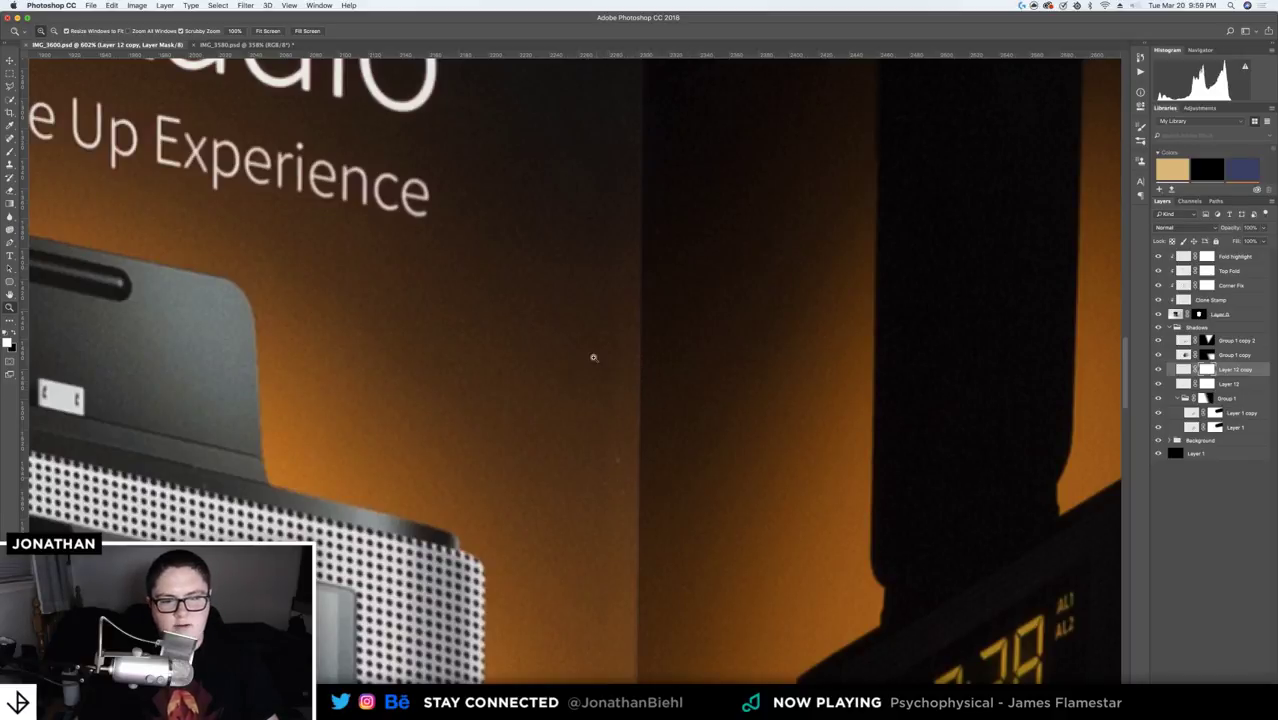
scroll(593, 357, "down", 10)
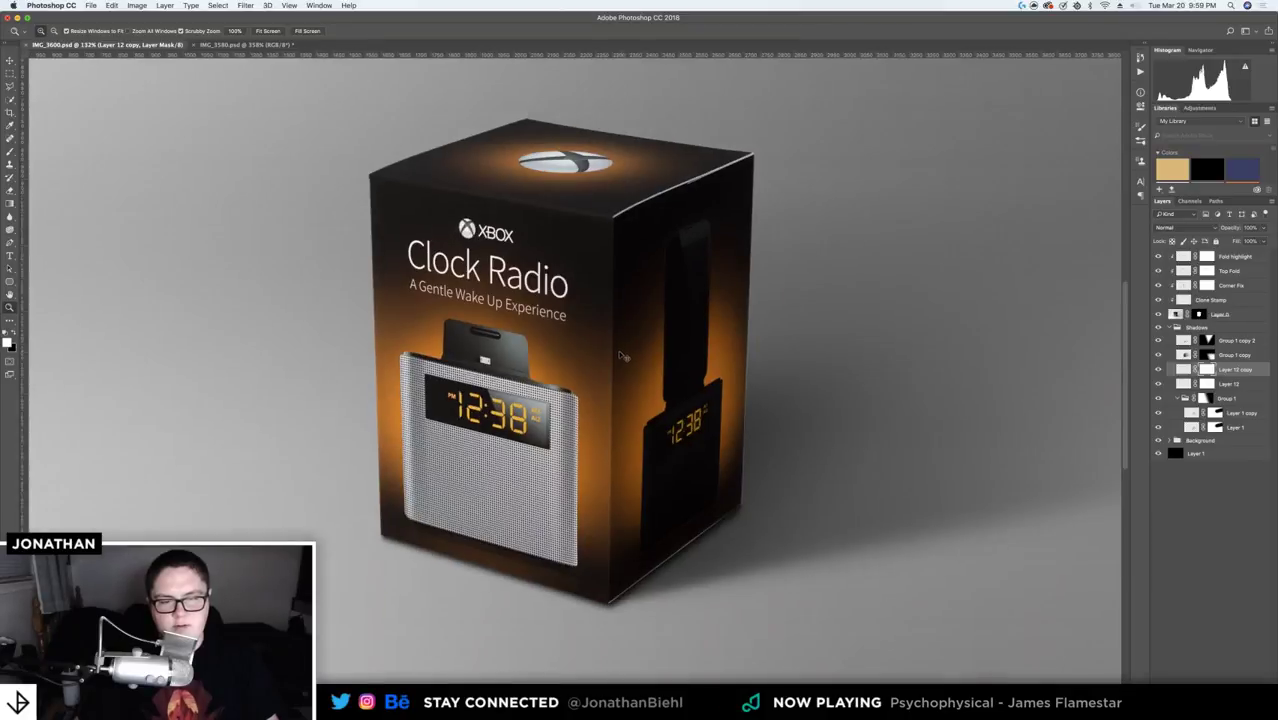
scroll(623, 403, "up", 3)
- Collapse the Shadows group and hide the Corner Fix layer
key("v")
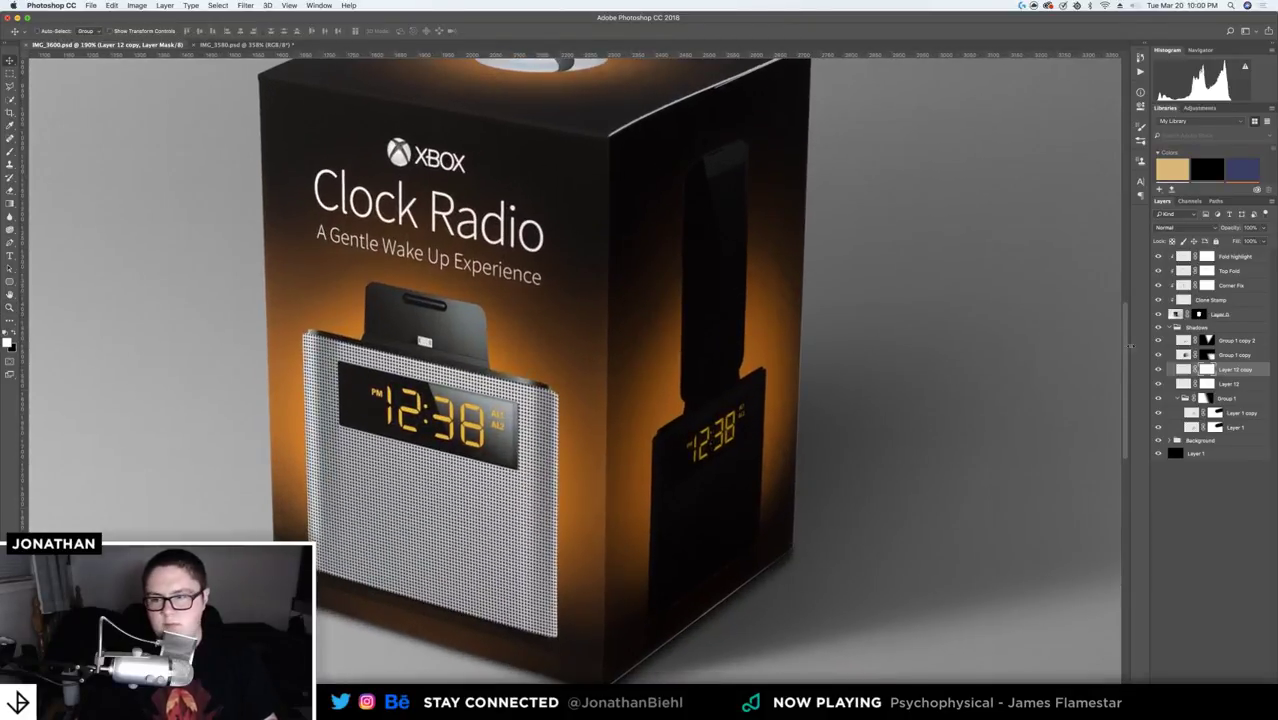
left_click(1172, 327)
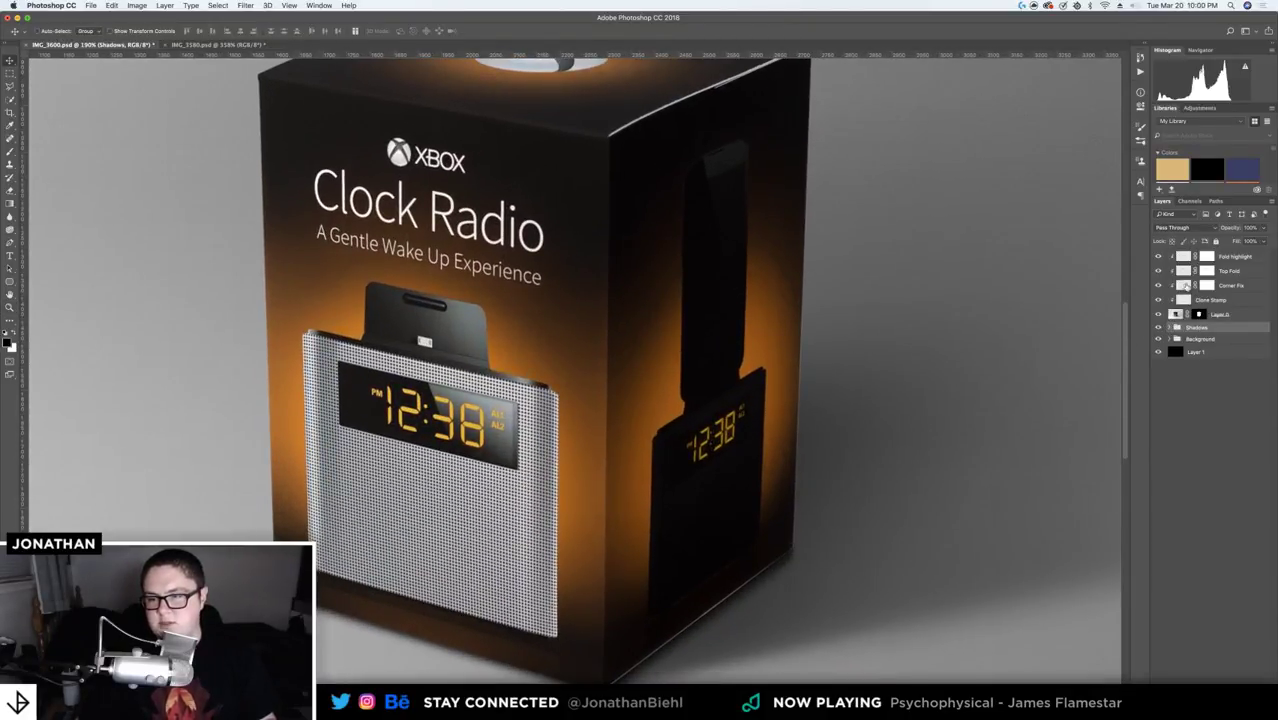
left_click(1218, 271)
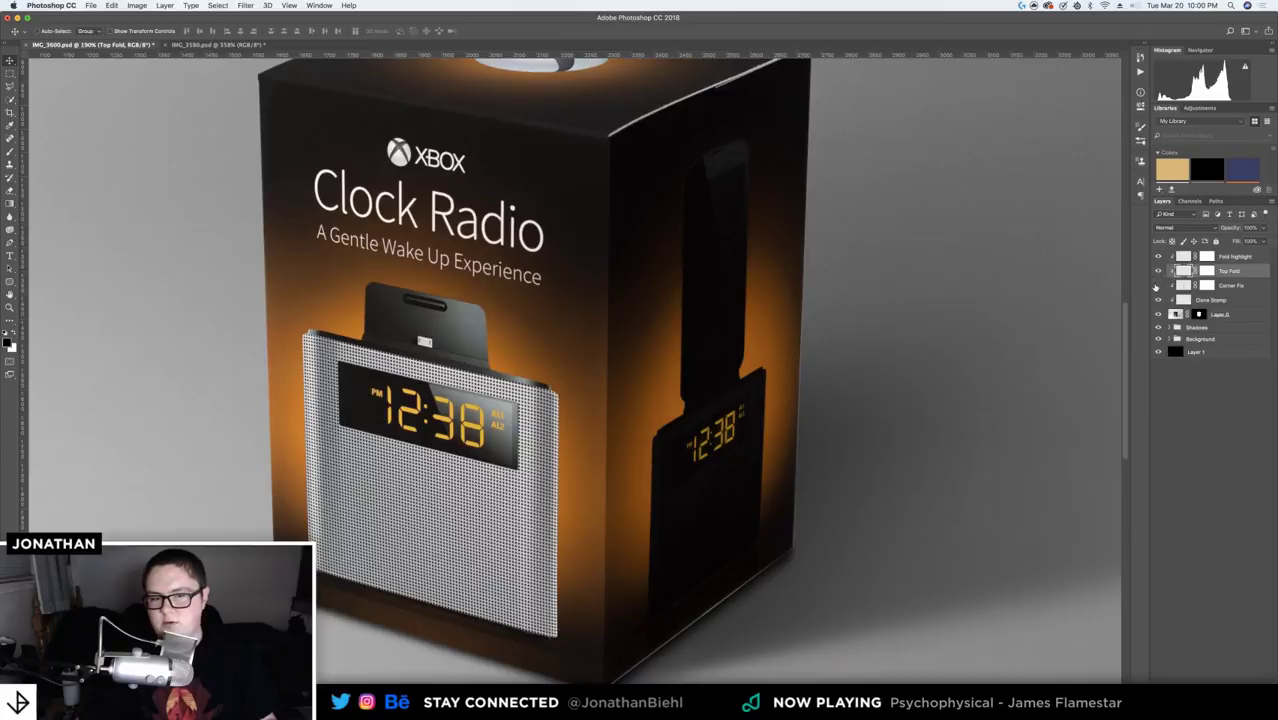
left_click(1157, 286)
left_click(1188, 288)
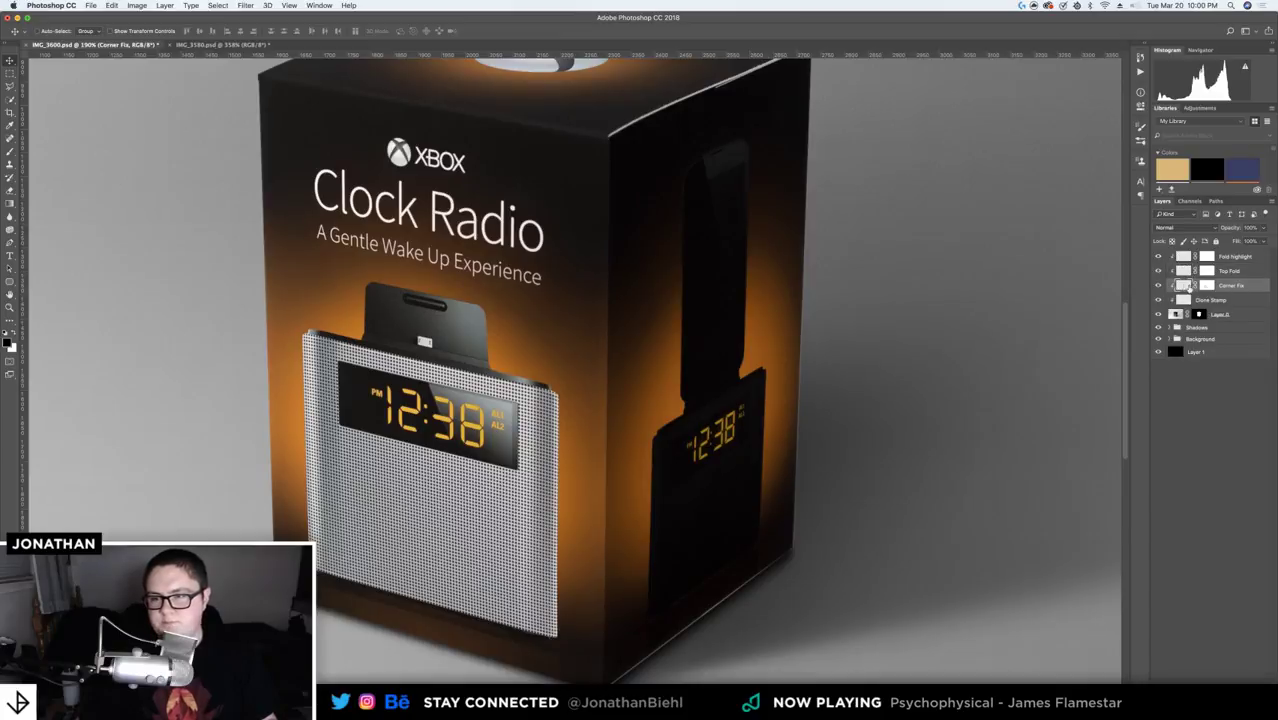
left_click(1160, 287)
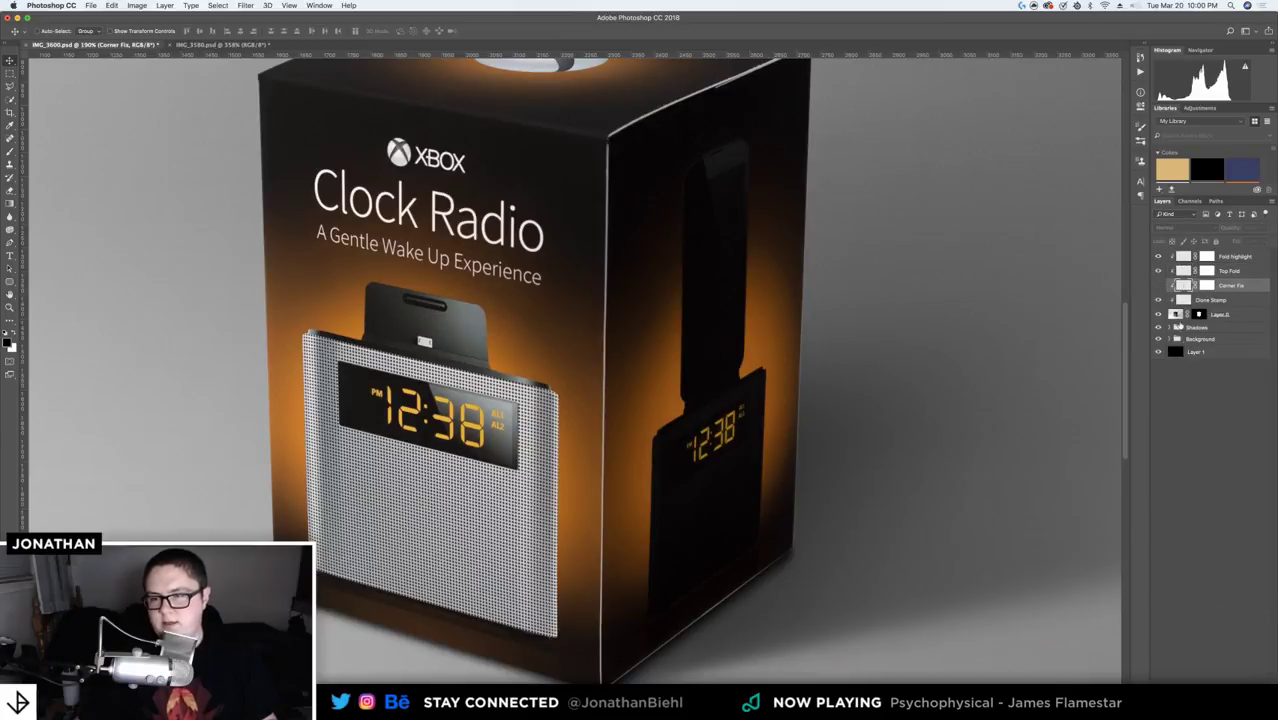
- On Layer 0, draw a Pen path along the front side of the white vertical fold line, from its upper end down to the bottom corner
left_click(1170, 314)
scroll(538, 126, "up", 5)
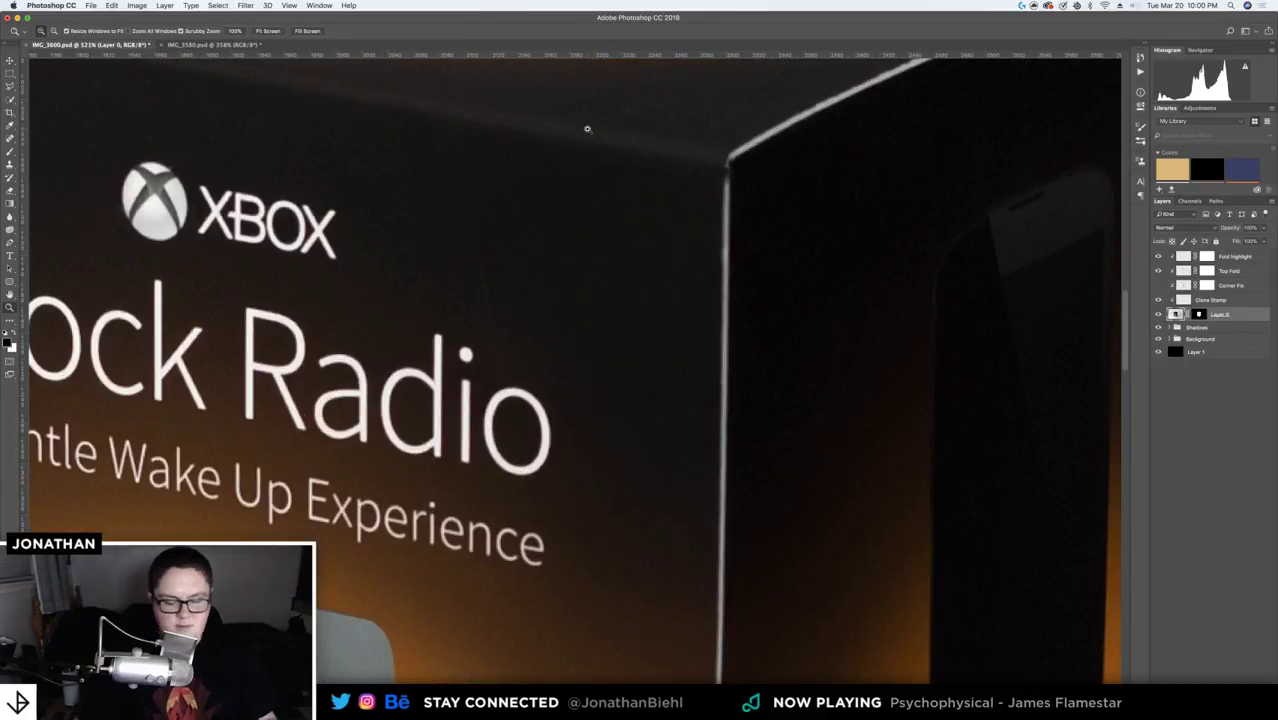
key("p")
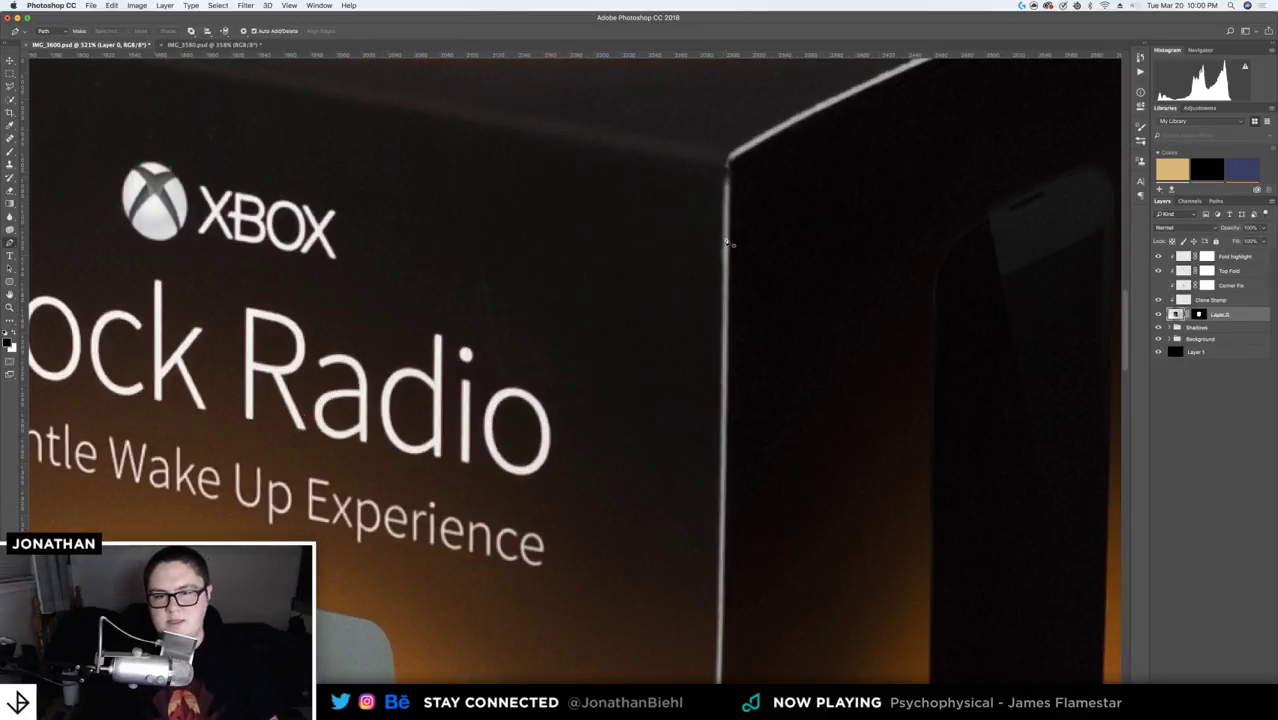
left_click(722, 175)
scroll(700, 300, "down", 5)
scroll(700, 300, "right", 2)
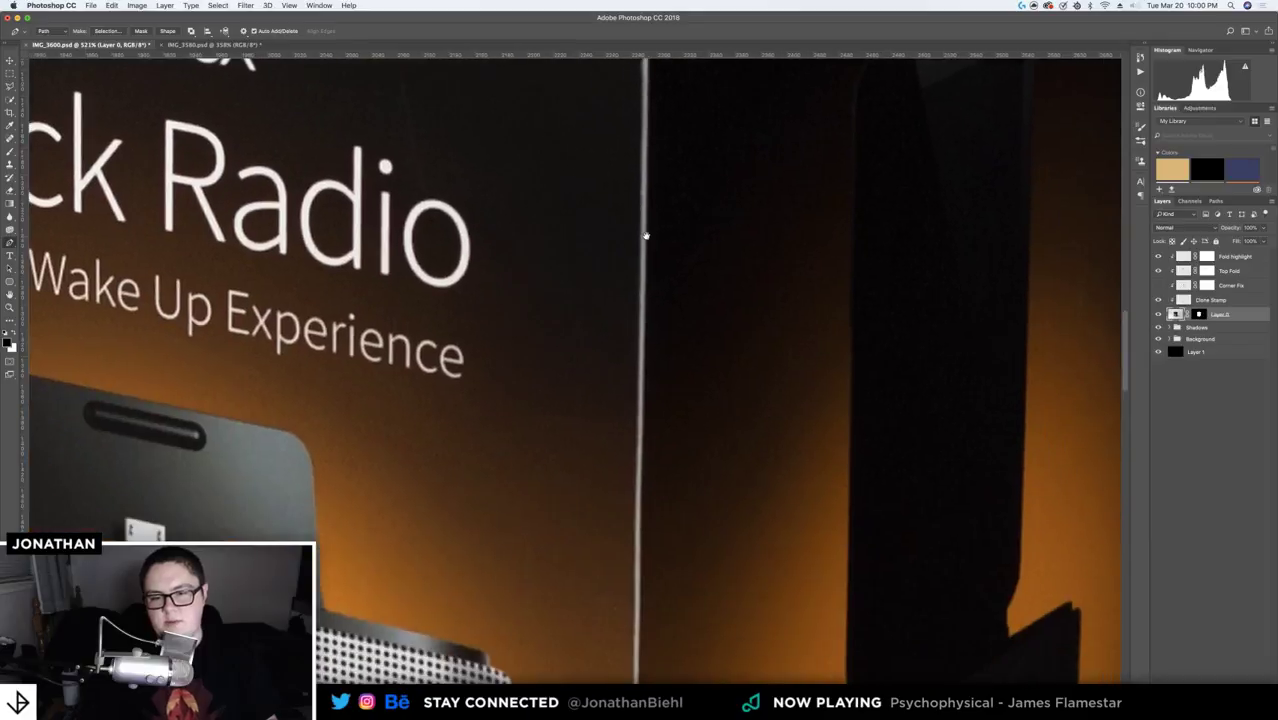
left_click(635, 479)
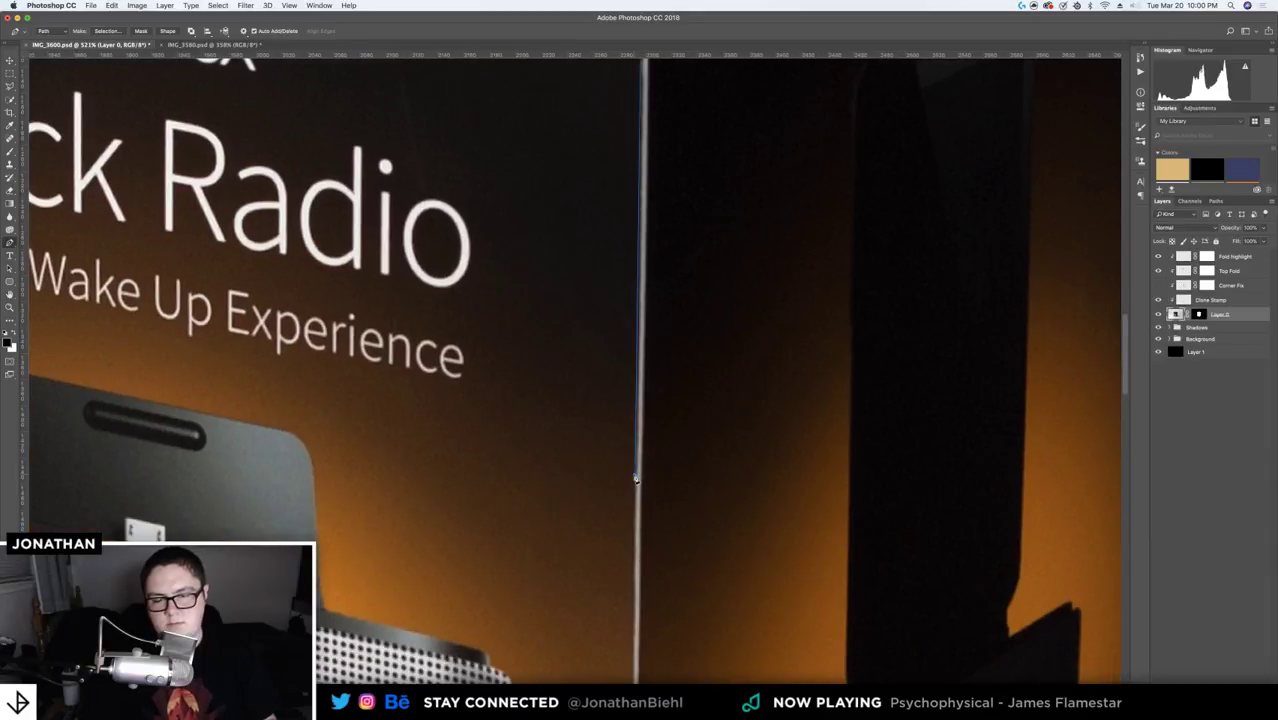
scroll(611, 540, "down", 5)
scroll(611, 540, "right", 1)
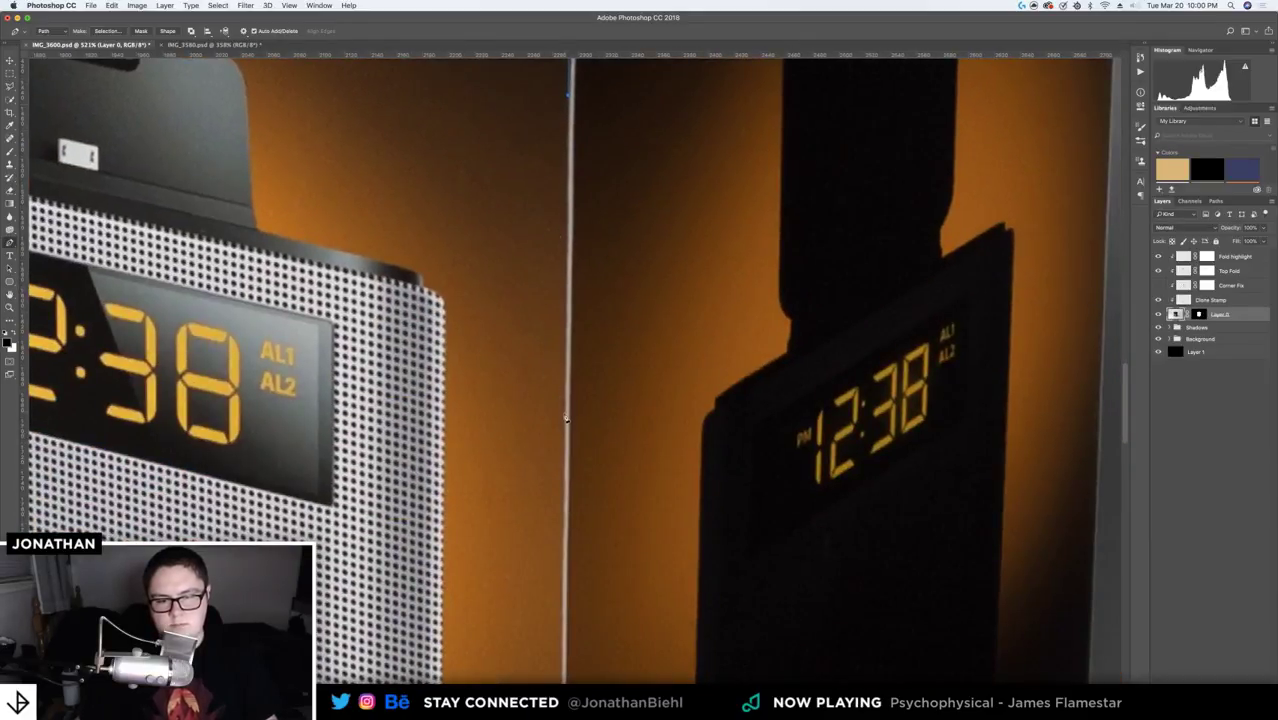
left_click(570, 489)
scroll(570, 489, "down", 5)
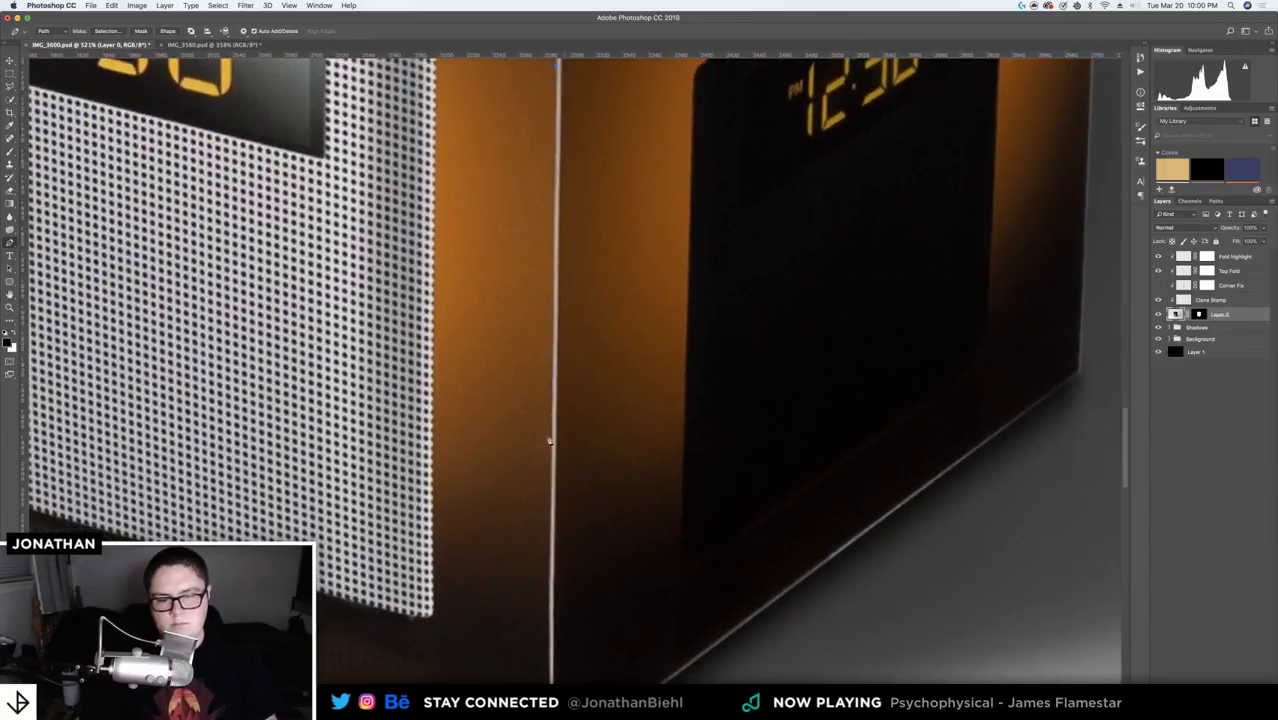
left_click(550, 440)
scroll(550, 440, "down", 4)
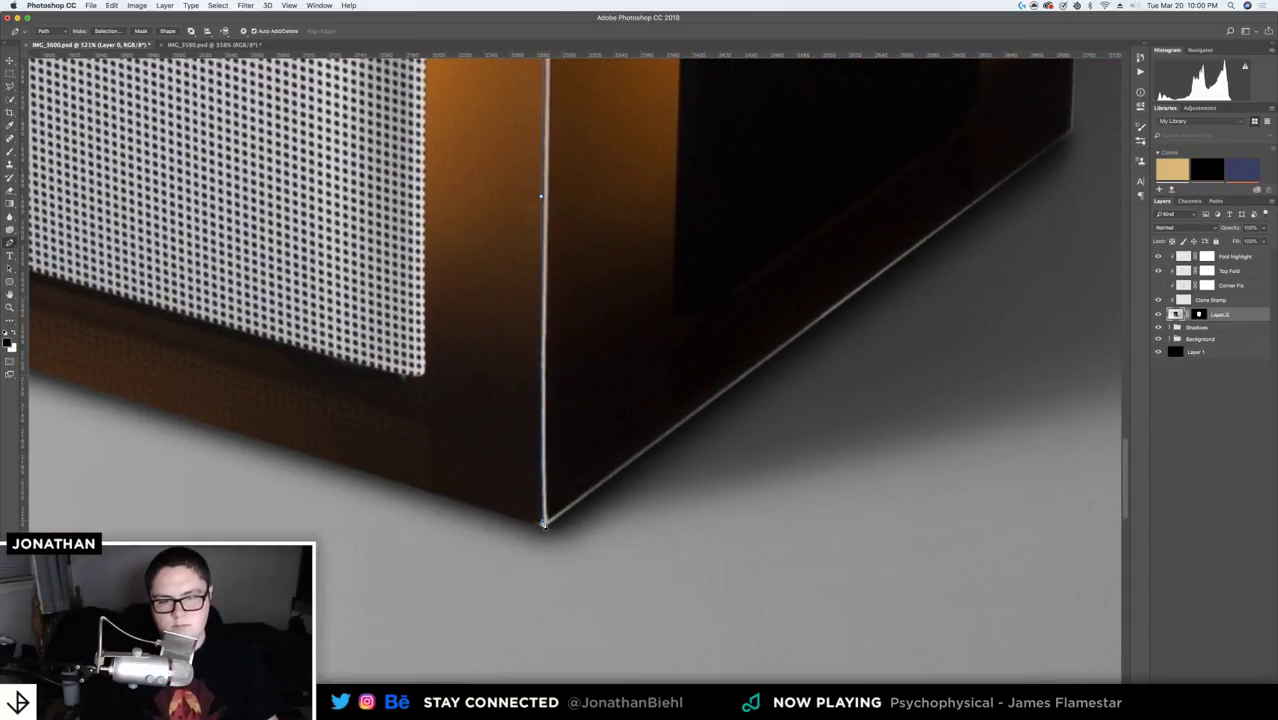
left_click_drag(544, 523, 545, 536)
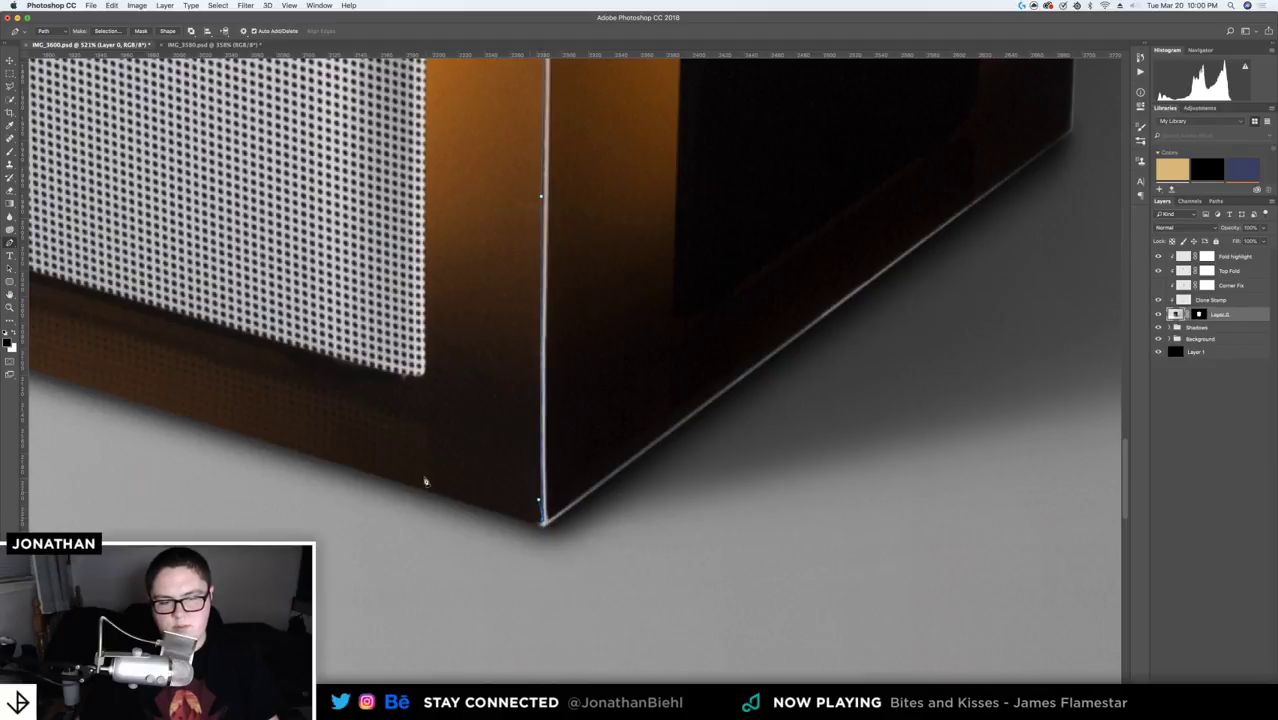
- Extend the Pen path back up the front face and close it into a narrow strip beside the white vertical fold
scroll(442, 293, "up", 5)
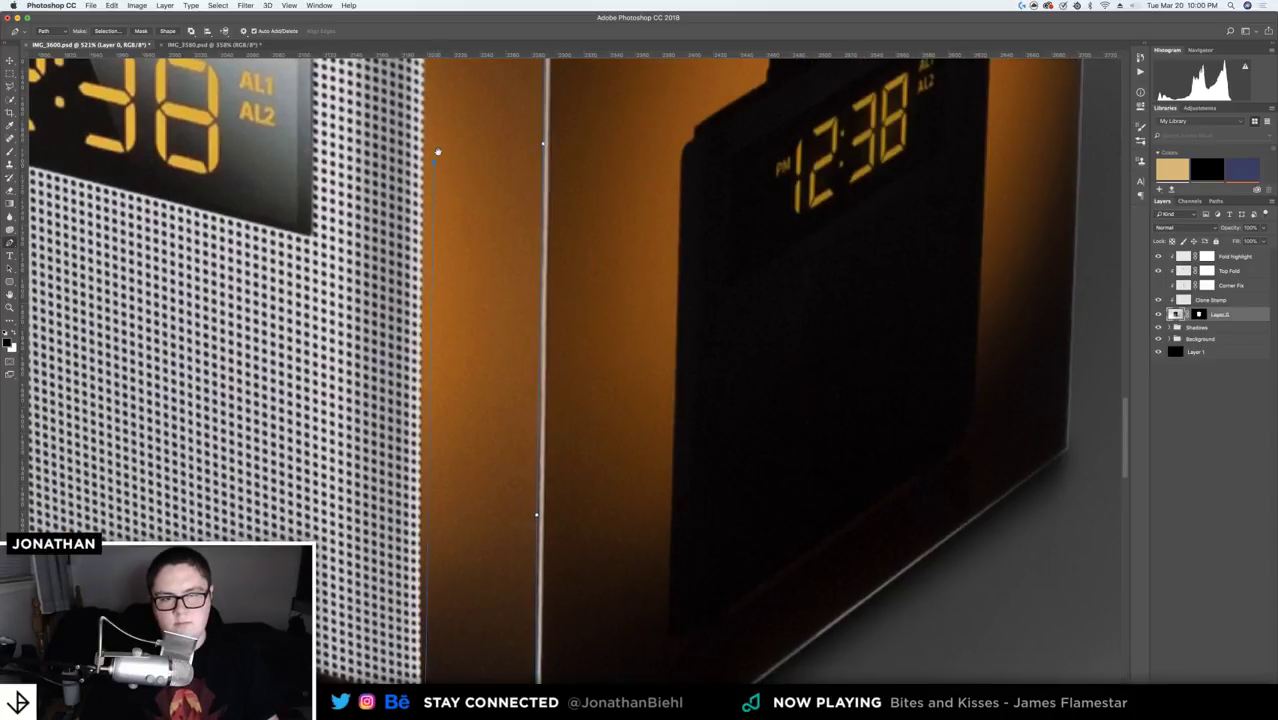
scroll(436, 172, "up", 5)
scroll(448, 157, "up", 5)
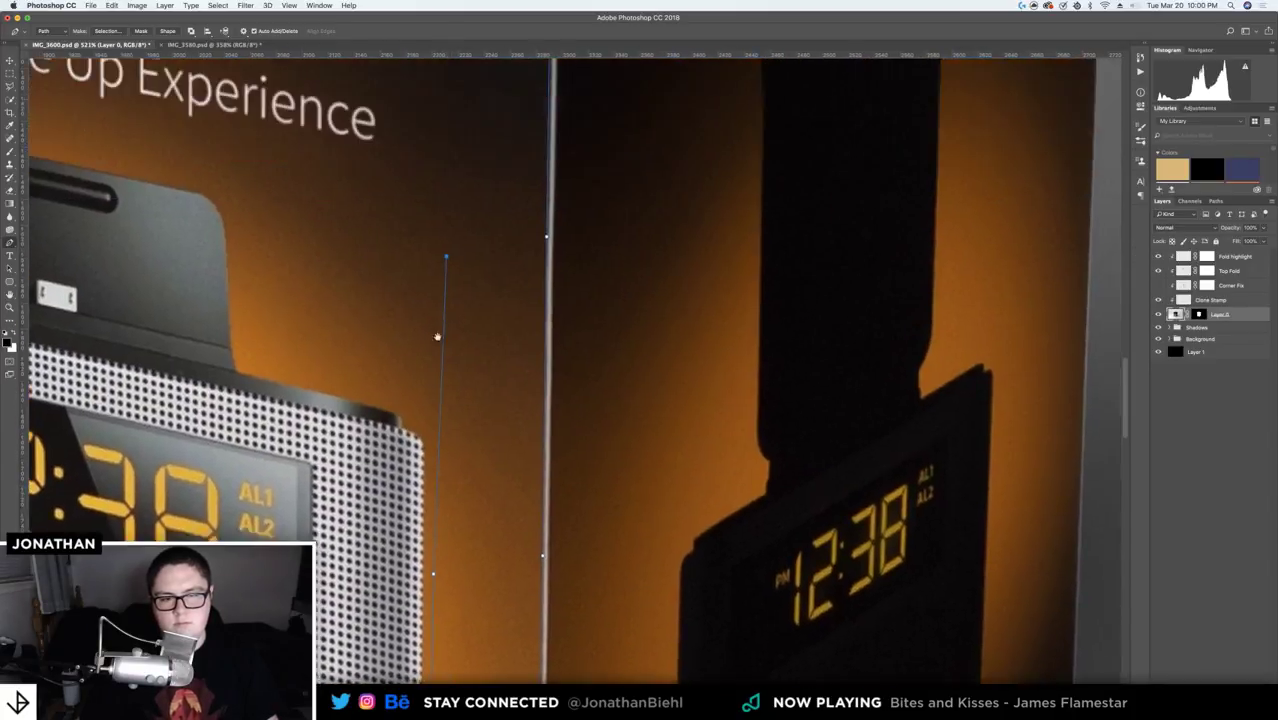
left_click(438, 426)
scroll(460, 300, "up", 5)
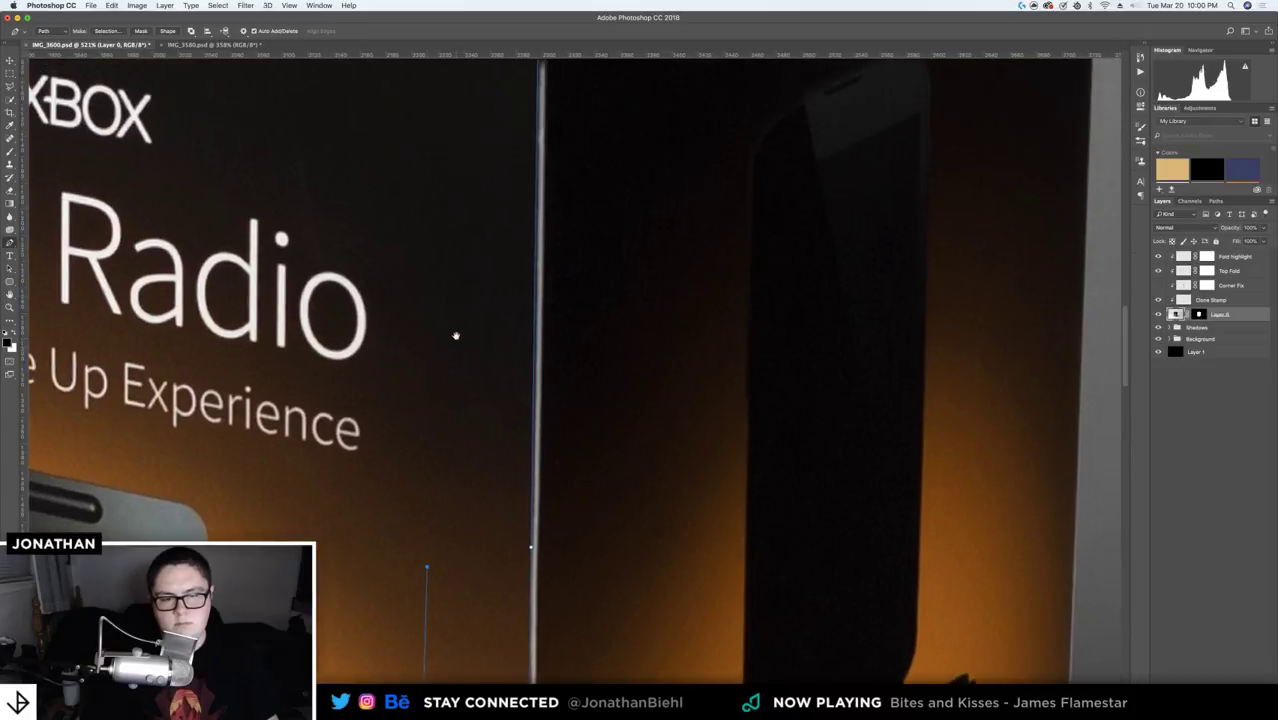
left_click(437, 128)
scroll(436, 140, "up", 5)
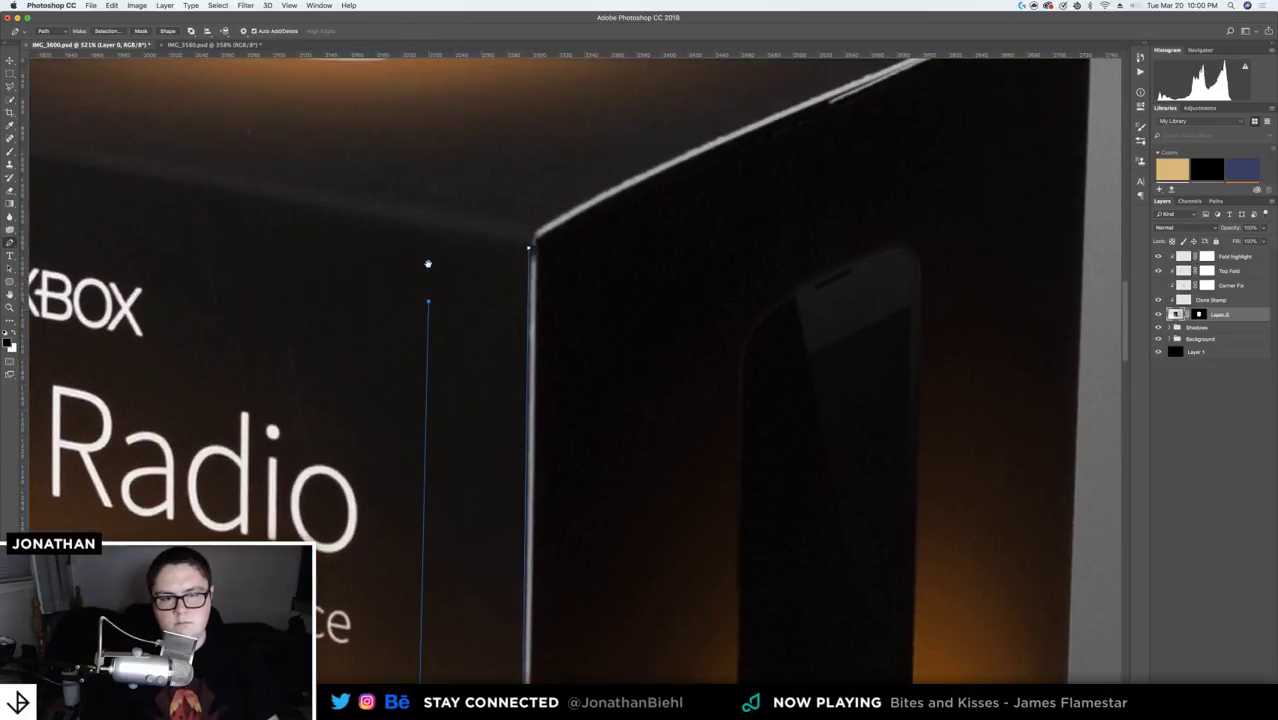
left_click(429, 234)
left_click(528, 247)
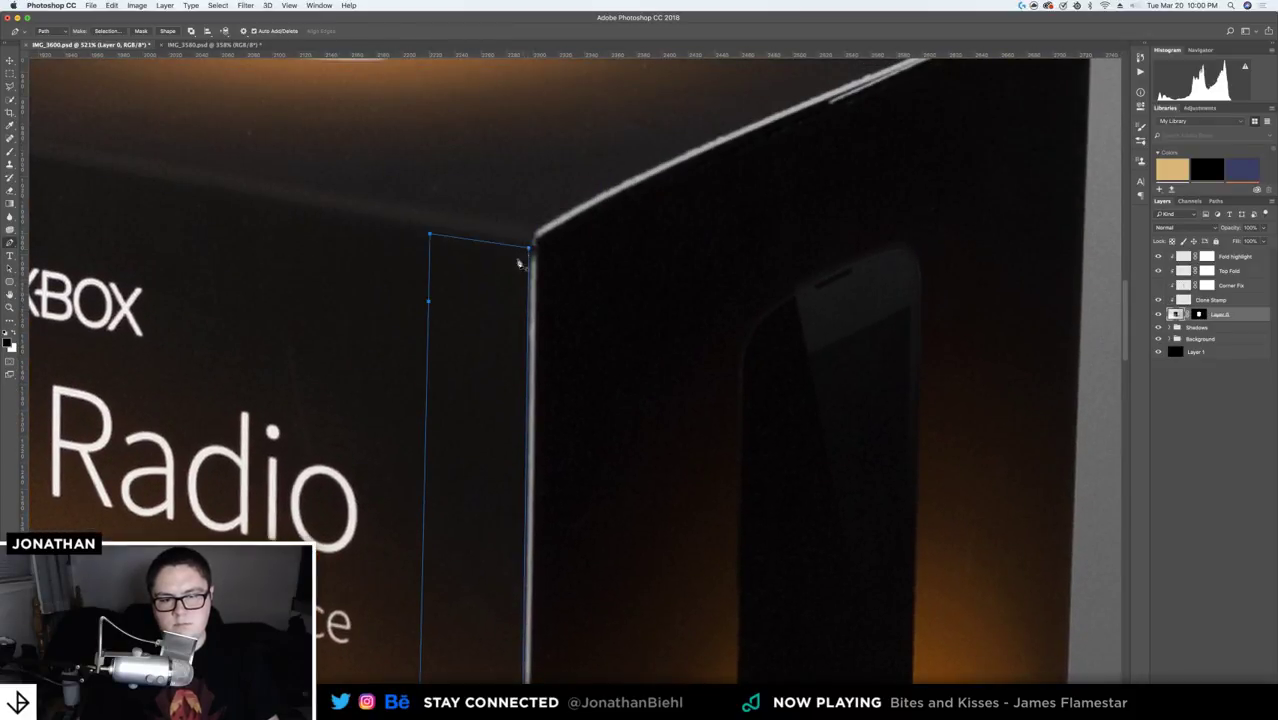
- Convert the closed path to an anti-aliased selection and copy that strip of Layer 0 to a new layer
right_click(489, 287)
left_click(517, 330)
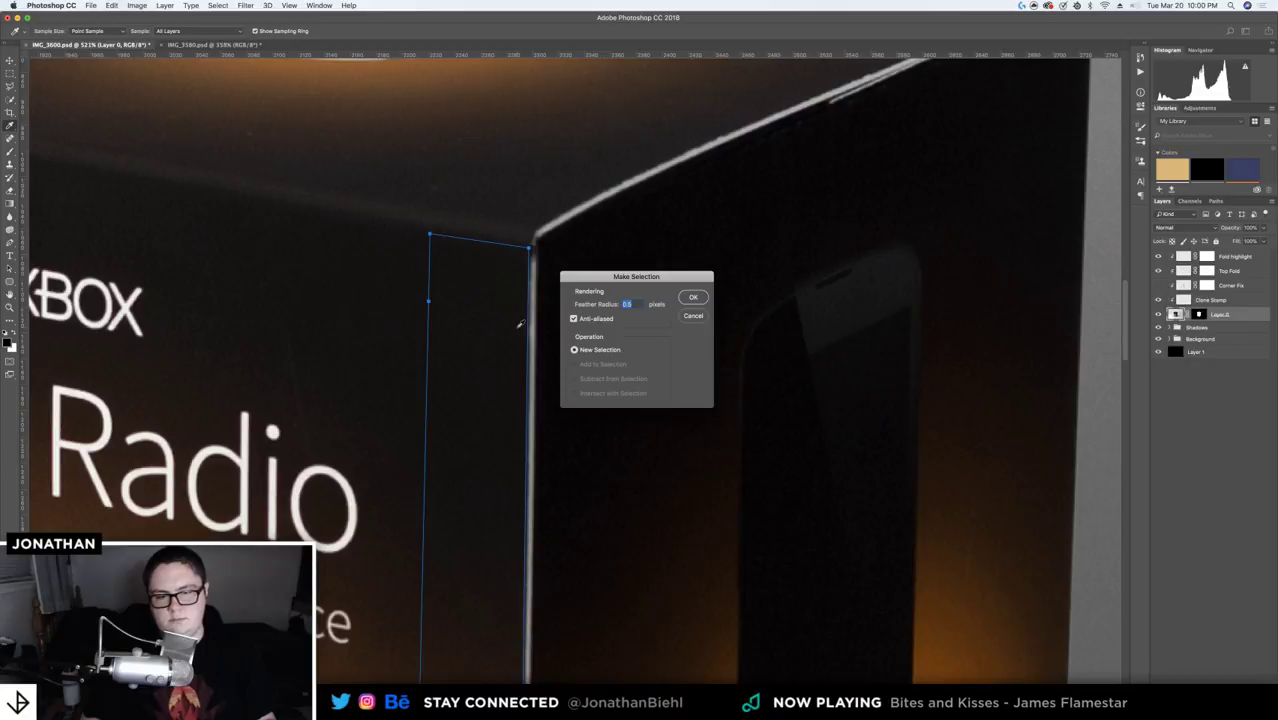
key("Return")
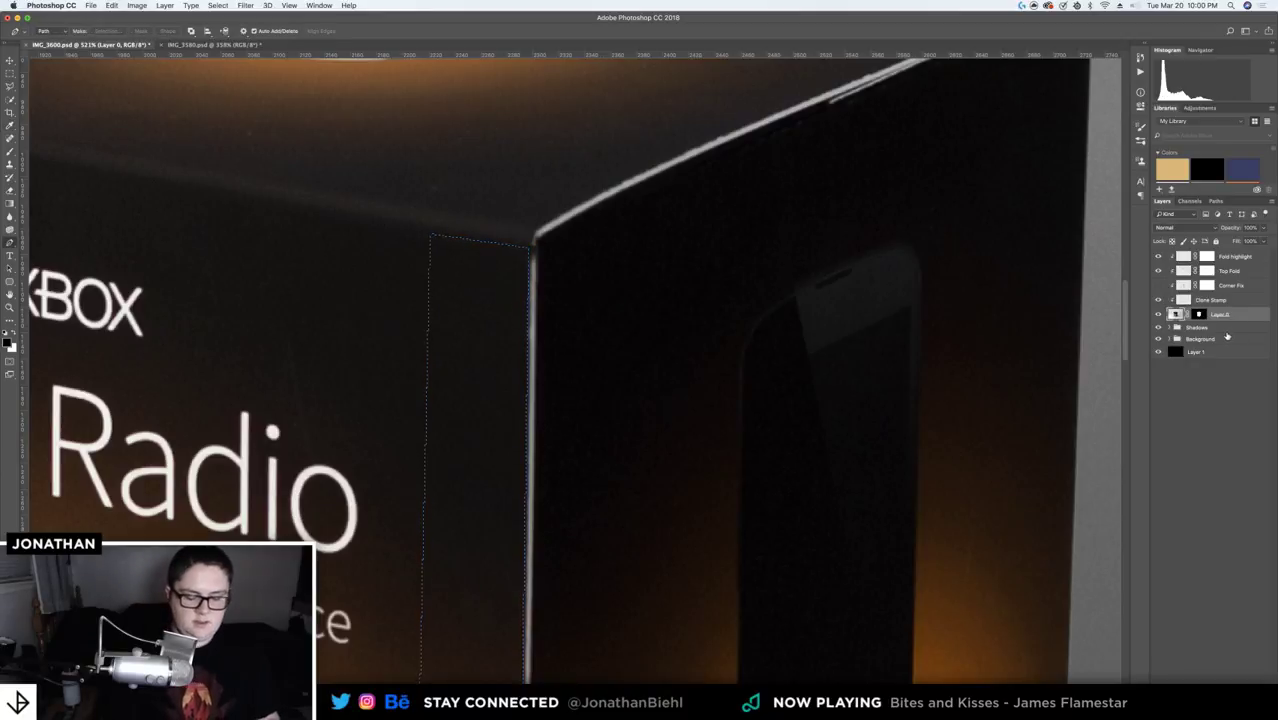
key("ctrl+j")
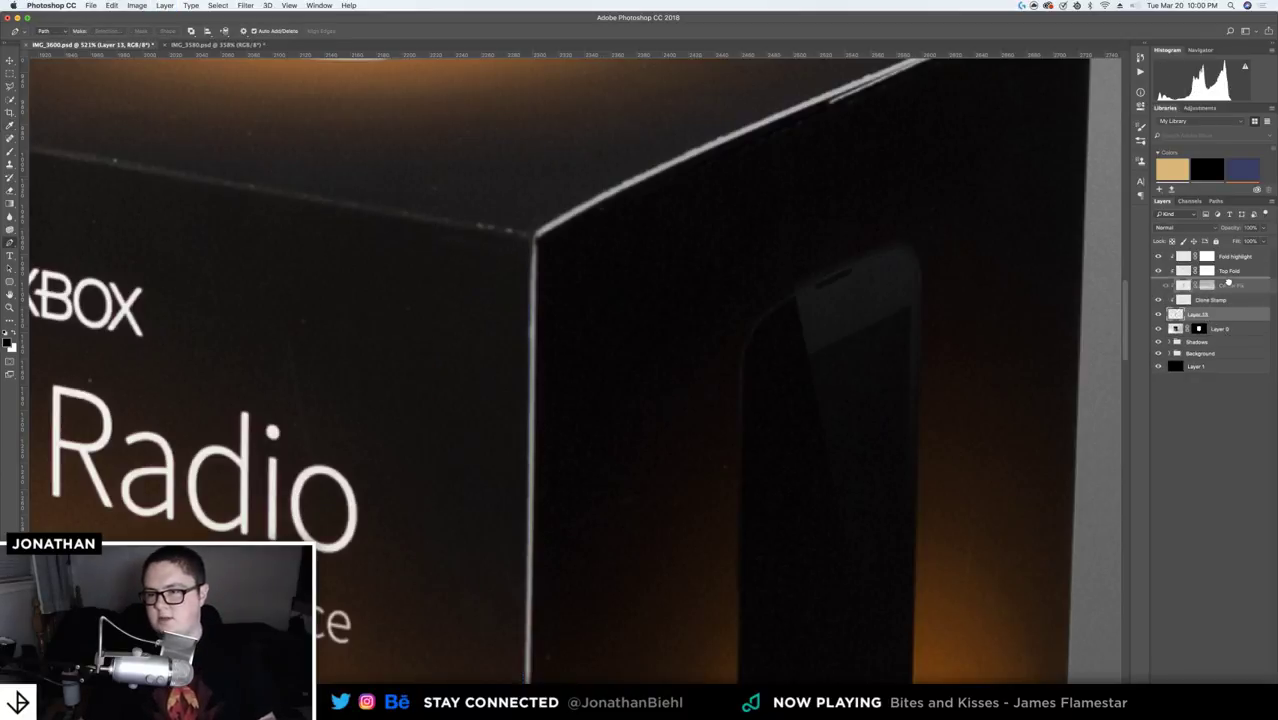
- Move the strip copy directly above Corner Fix and clip it, Fold highlight, Top Fold and Corner Fix to the Clone Stamp layer
left_click_drag(1228, 283, 1212, 289)
left_click(1231, 258)
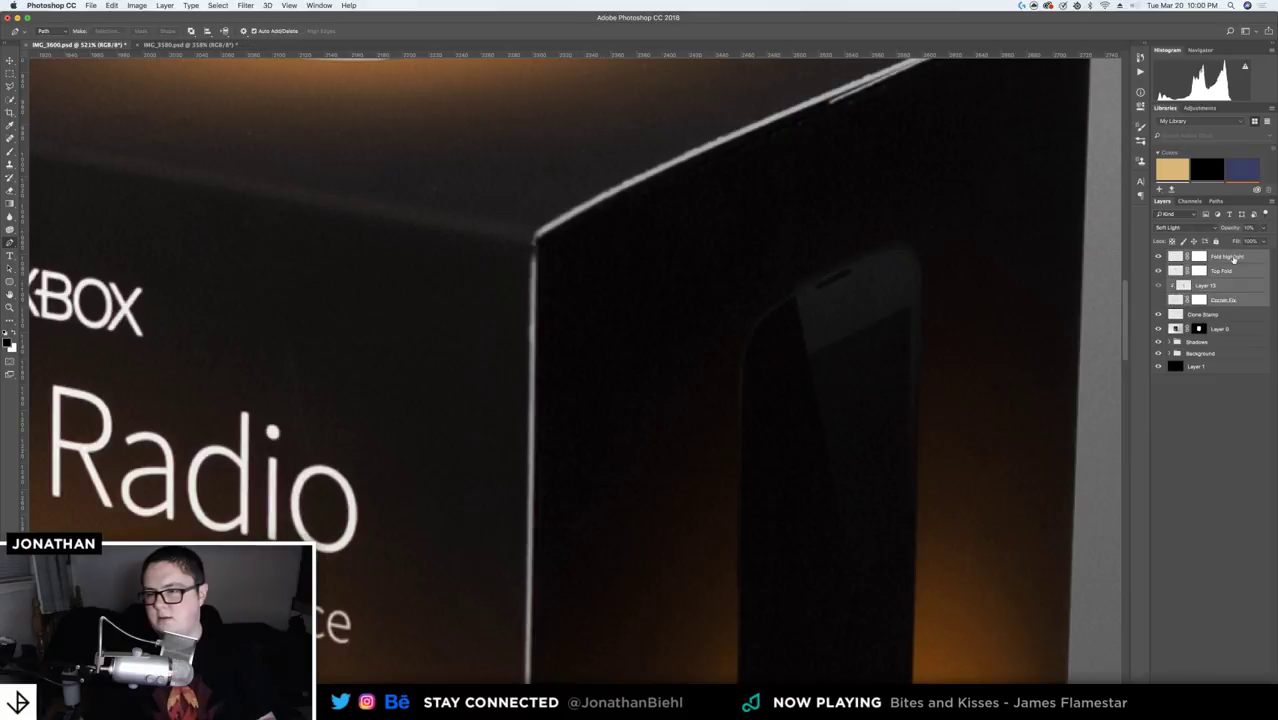
right_click(1231, 258)
left_click(1160, 425)
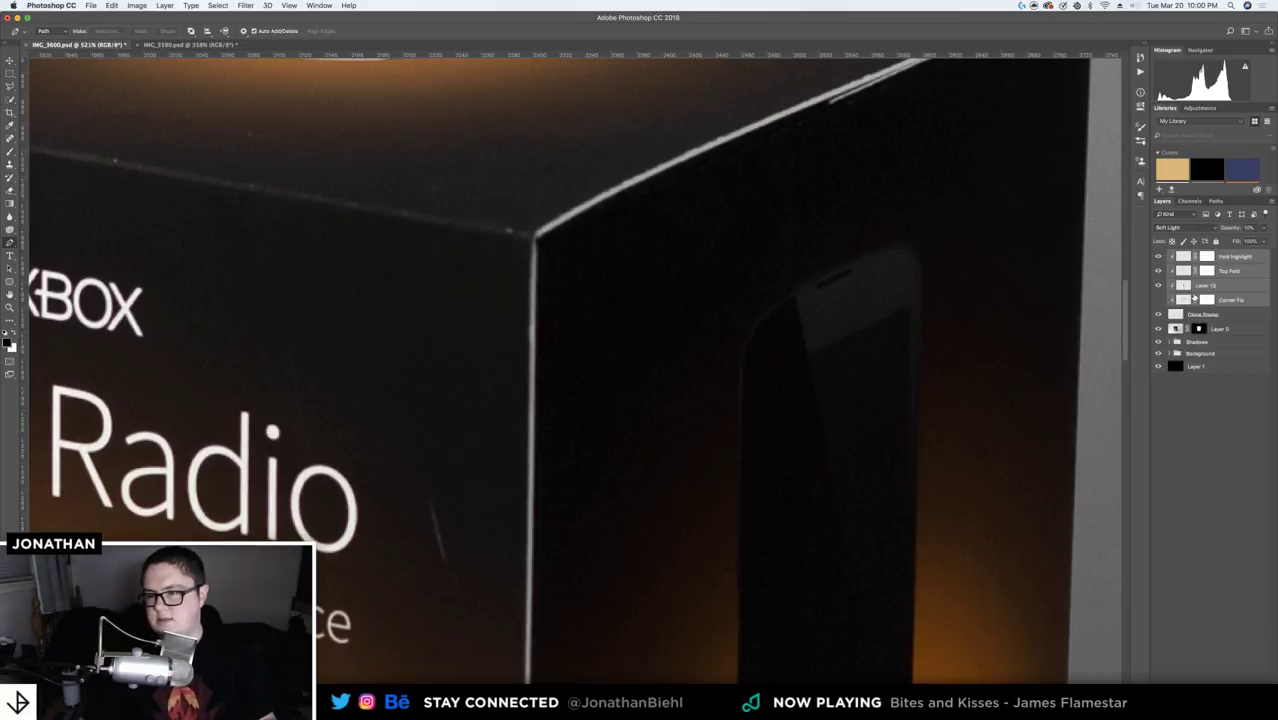
left_click(1228, 286)
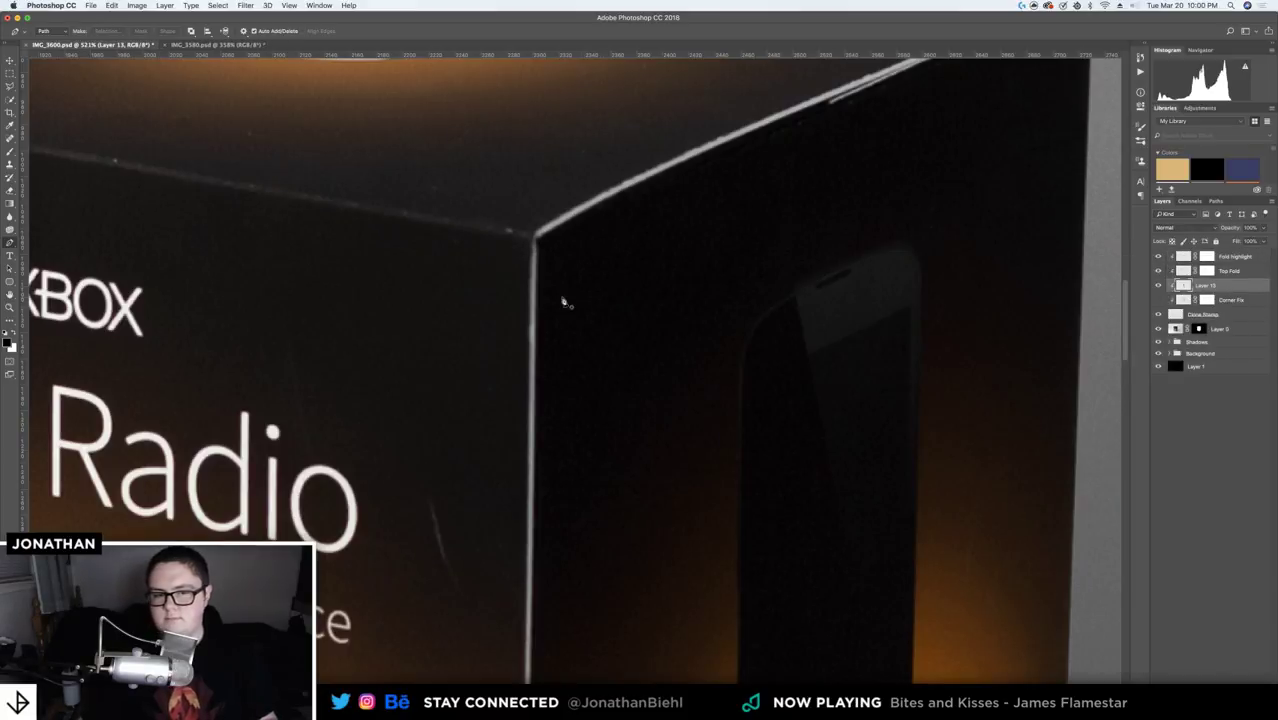
- Transform the copied strip by shifting it slightly right toward the white vertical fold
key("v")
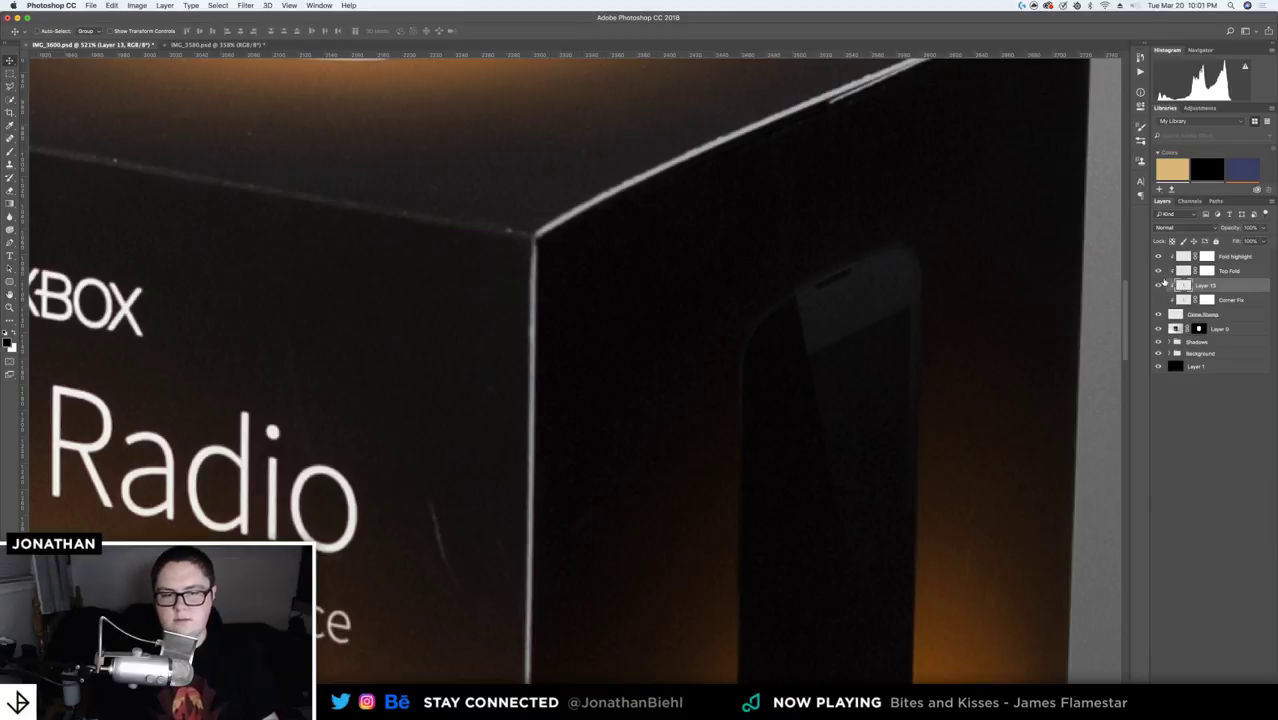
key("super+t")
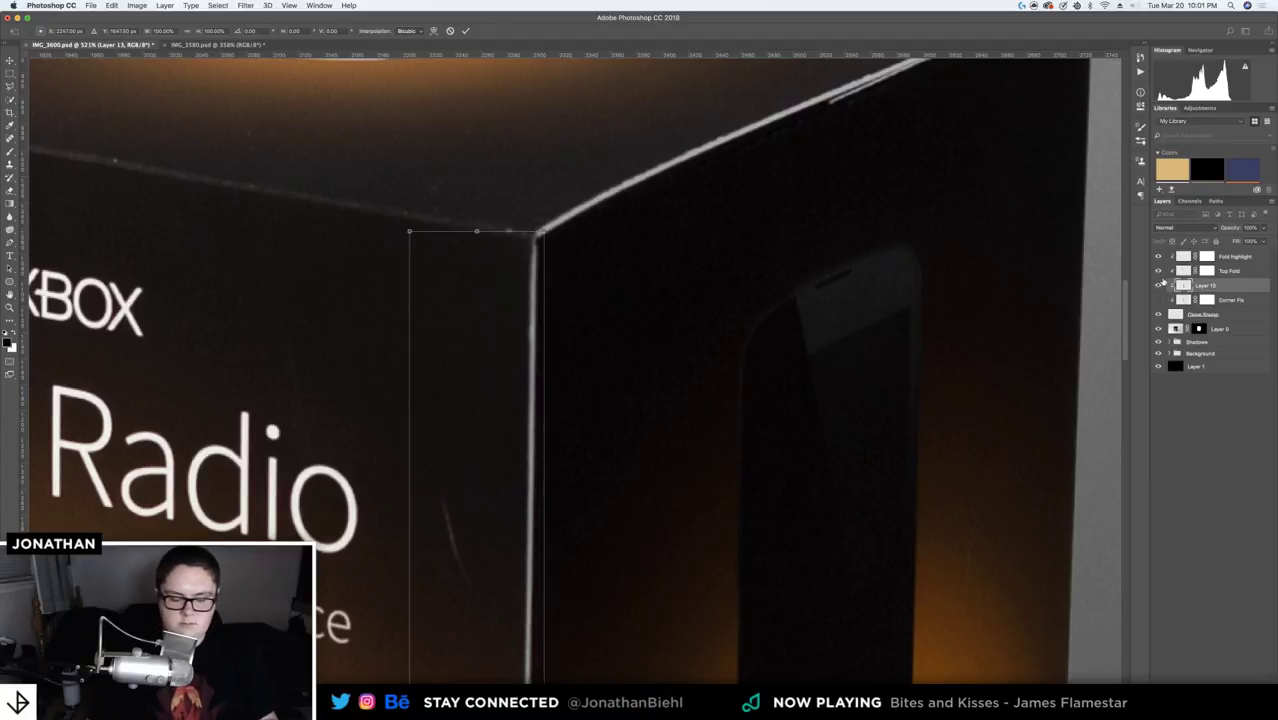
key("Return")
- Move Layer 13 to the top of the layer stack and release its clipping mask
left_click_drag(1215, 287, 1226, 258)
right_click(1208, 258)
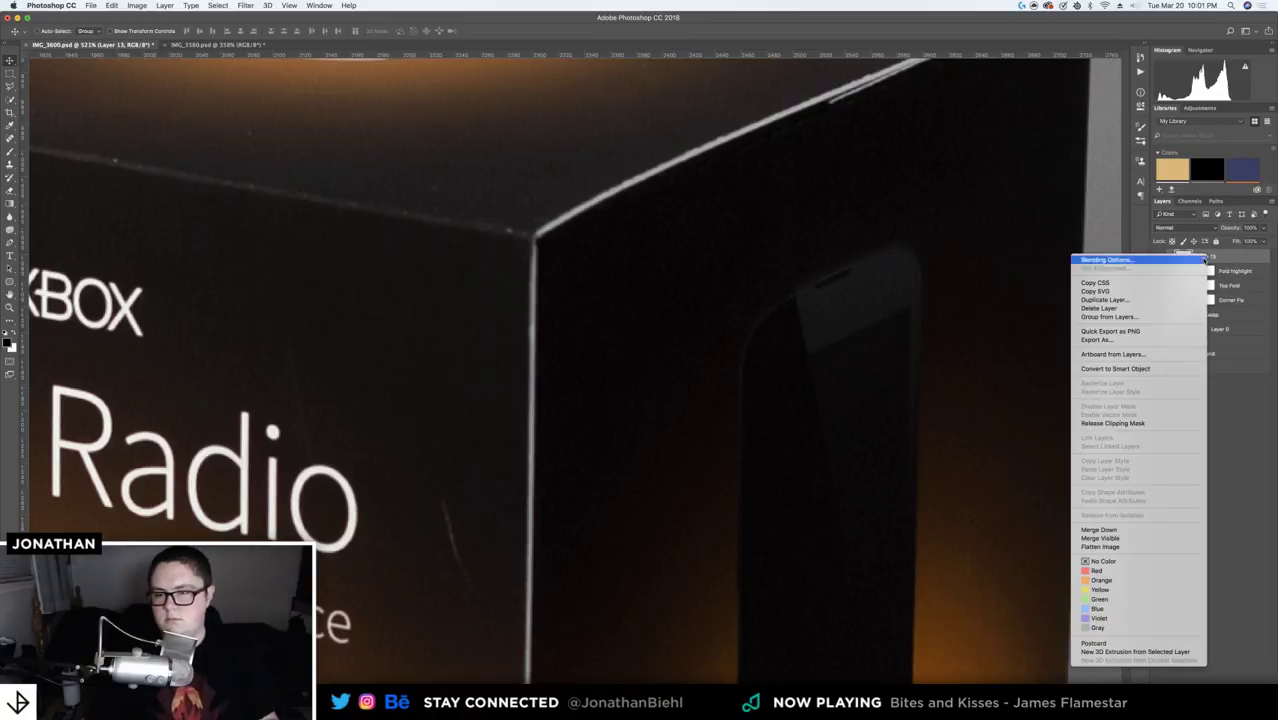
left_click(1133, 418)
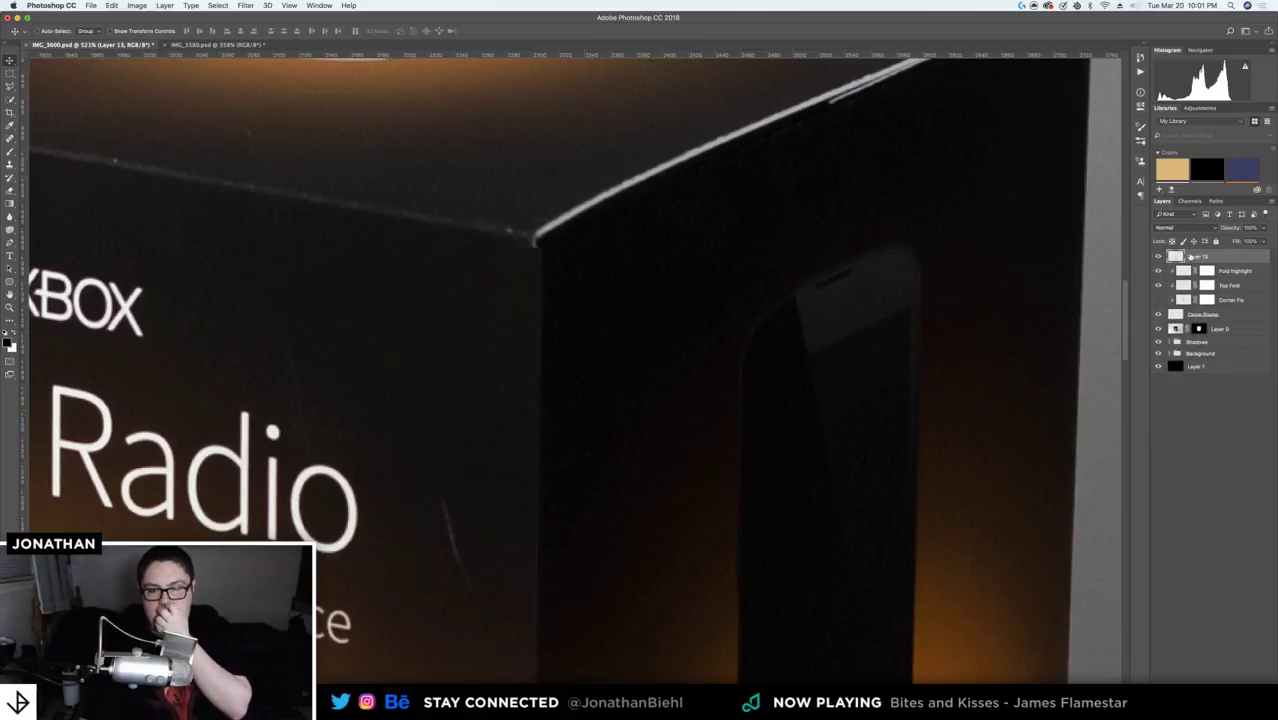
- Nudge the Layer 13 strip a few pixels further right with Free Transform to cover the white vertical fold
left_click(1159, 257)
left_click(1159, 257)
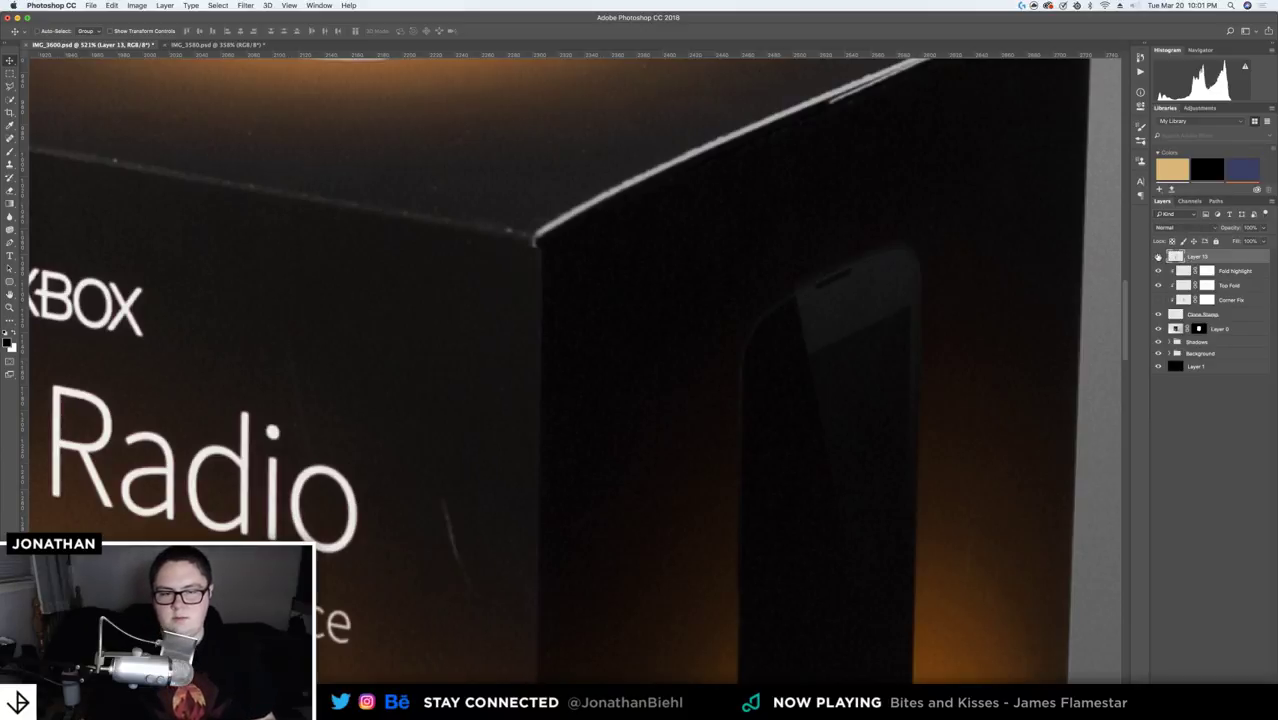
key("super+t")
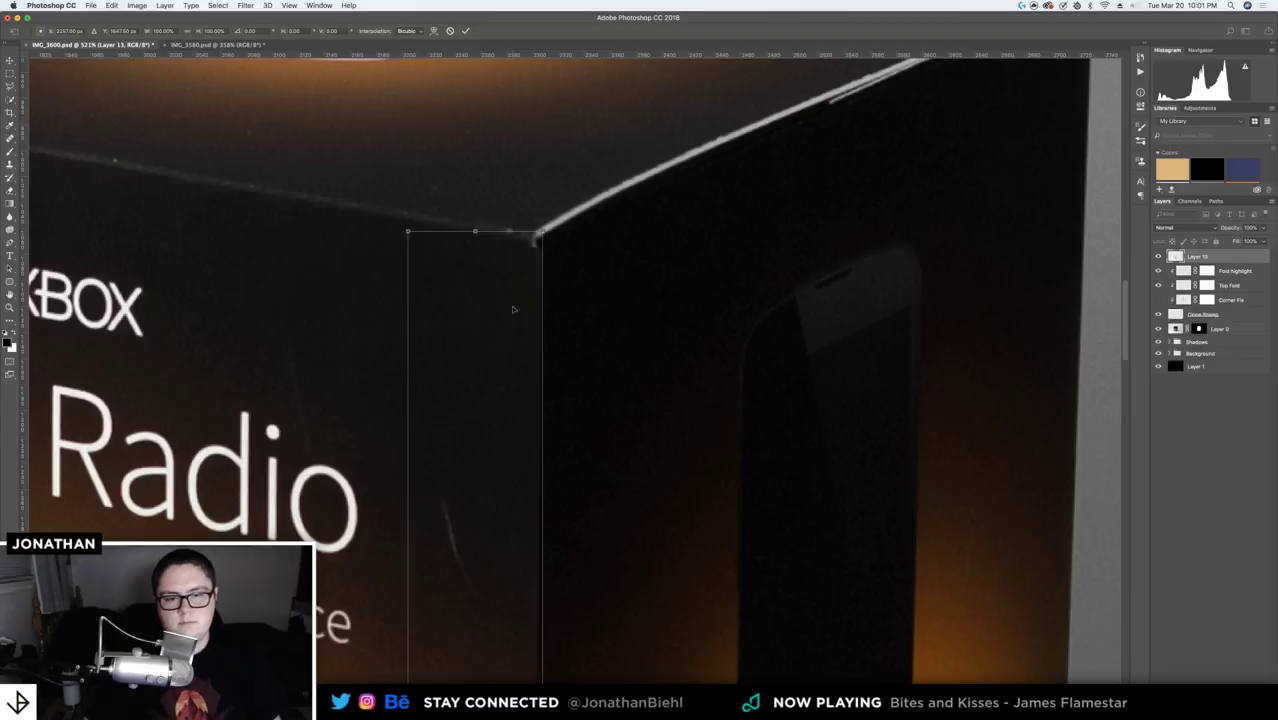
key("Left")
key("Left")
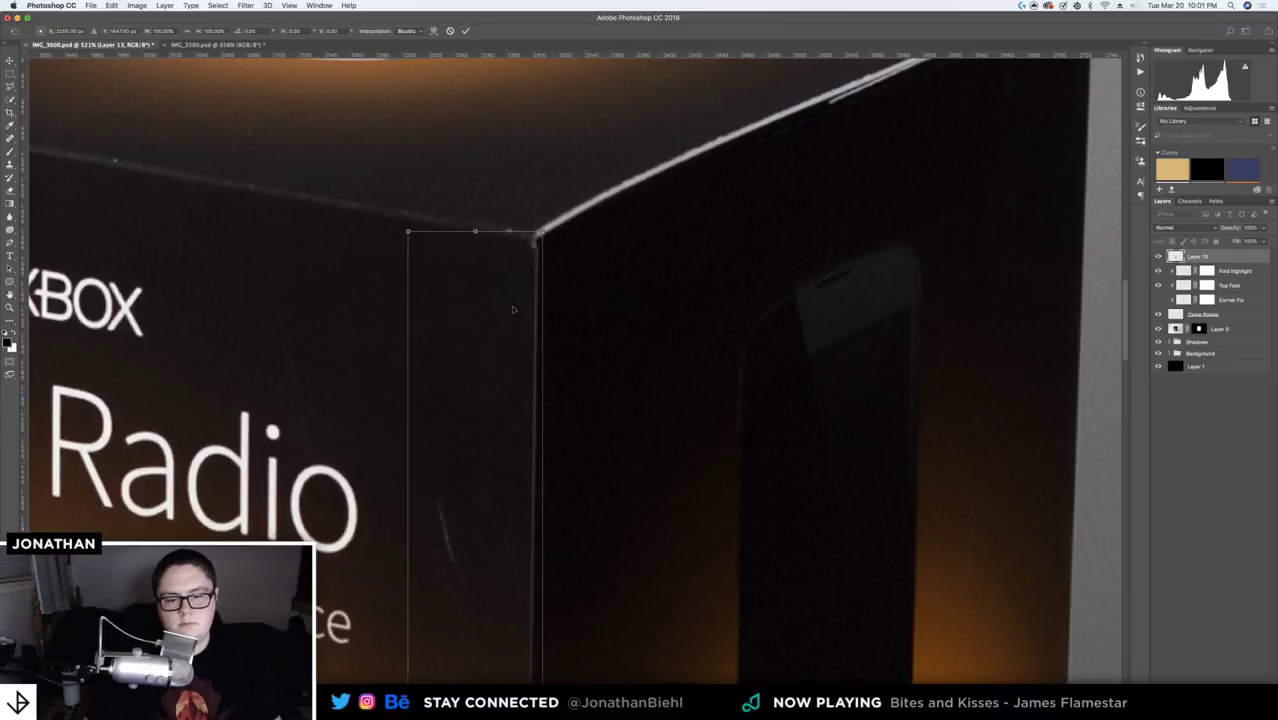
key("Right")
key("Right")
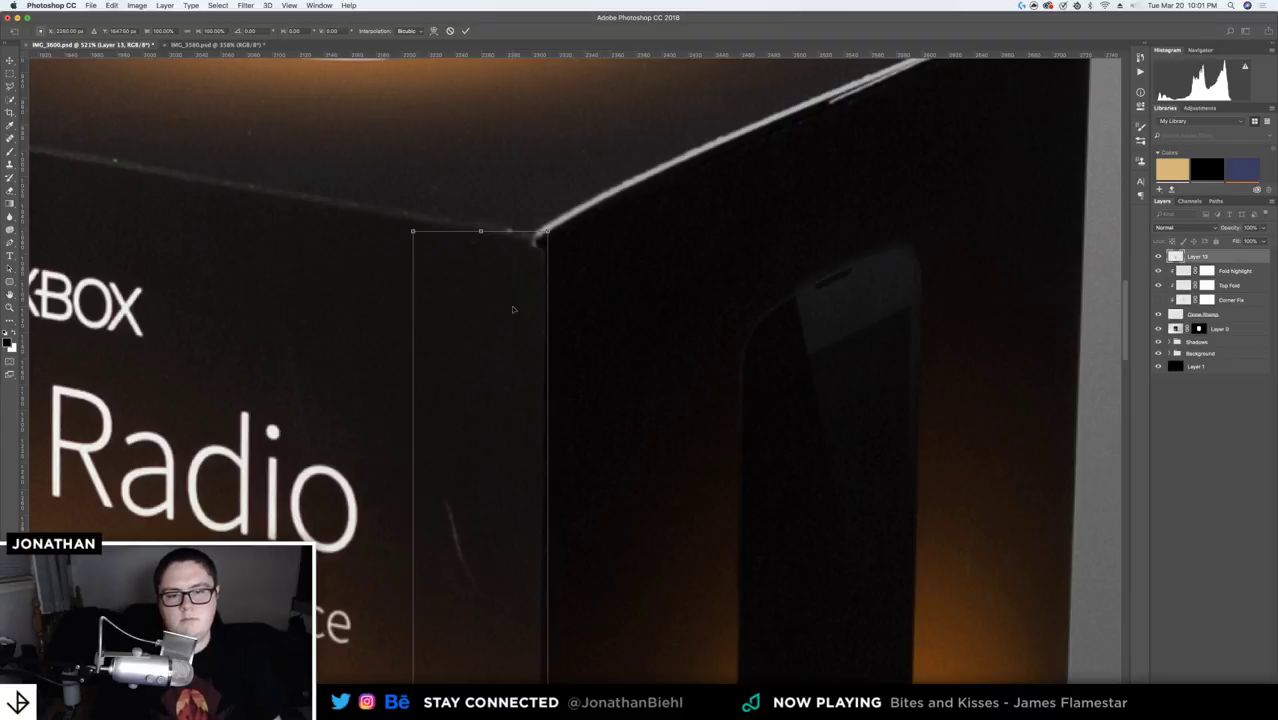
key("Return")
- Check the covered vertical fold from farther away and hide Layer 13
scroll(512, 300, "down", 5)
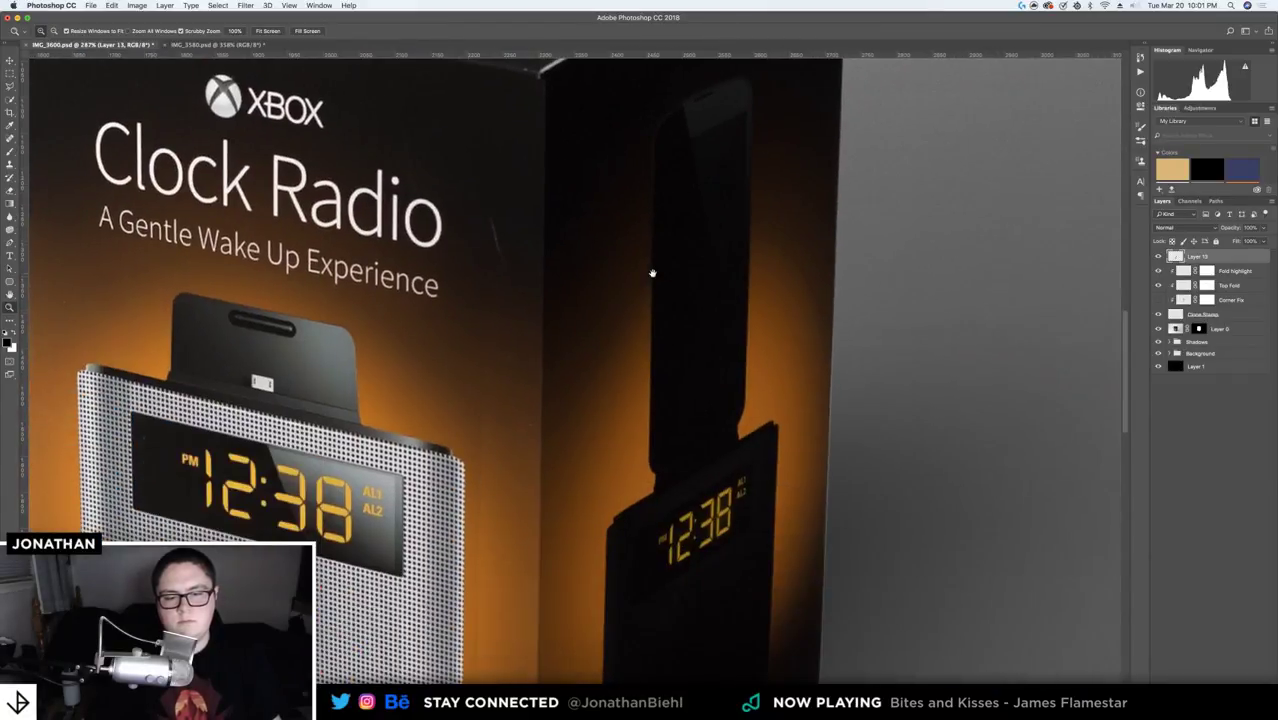
scroll(652, 273, "down", 5)
scroll(610, 337, "up", 4)
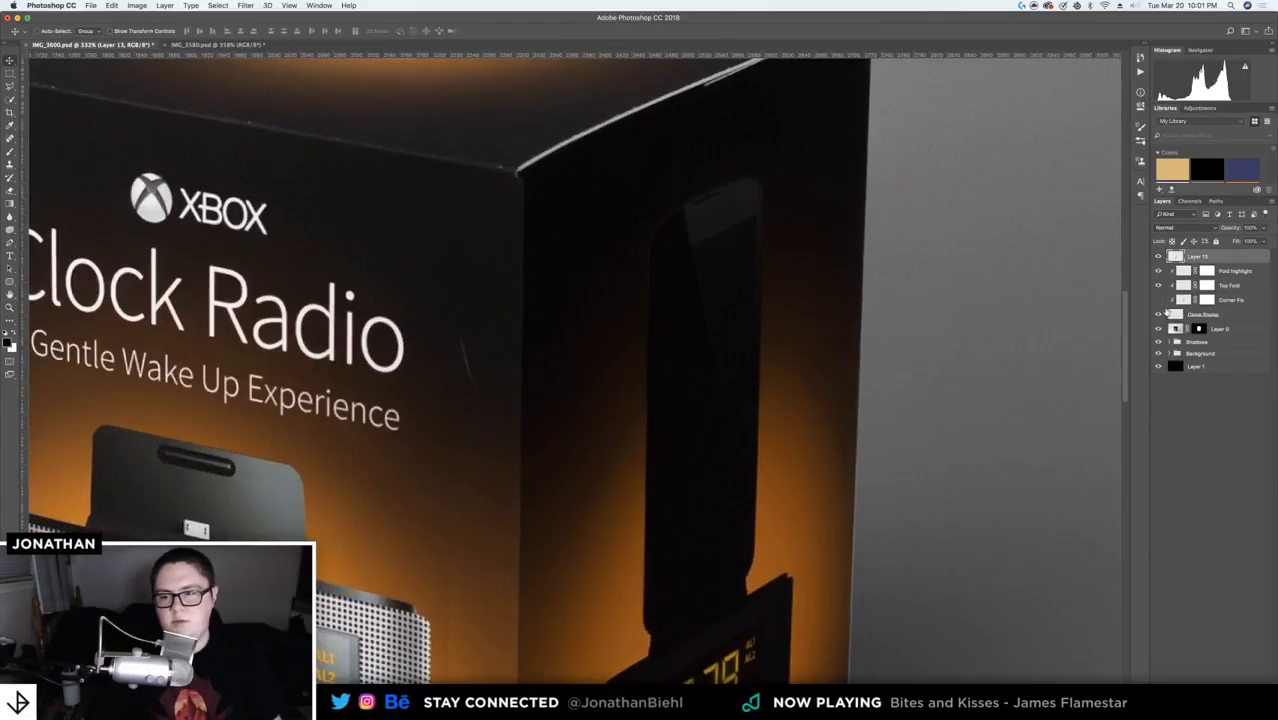
key("z")
scroll(536, 220, "down", 3)
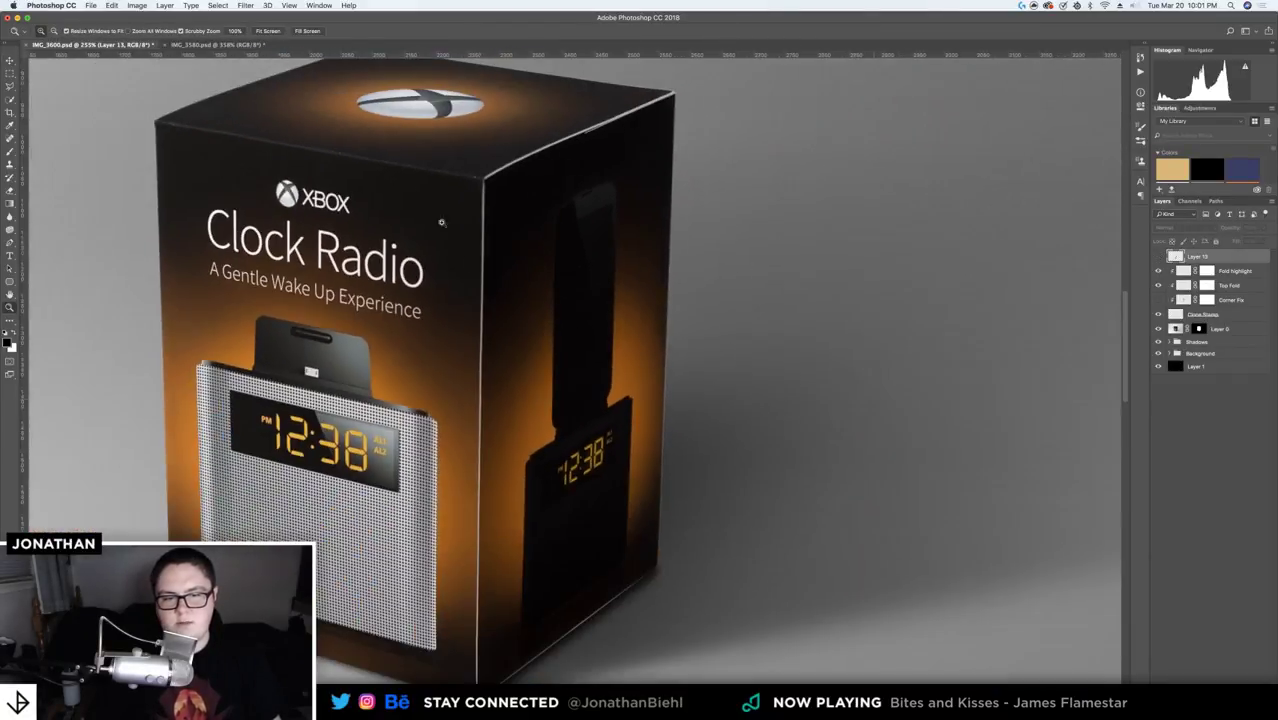
- Draw a straight Pen path down the vertical fold from its upper corner to the bottom corner, and make white the foreground color
key("p")
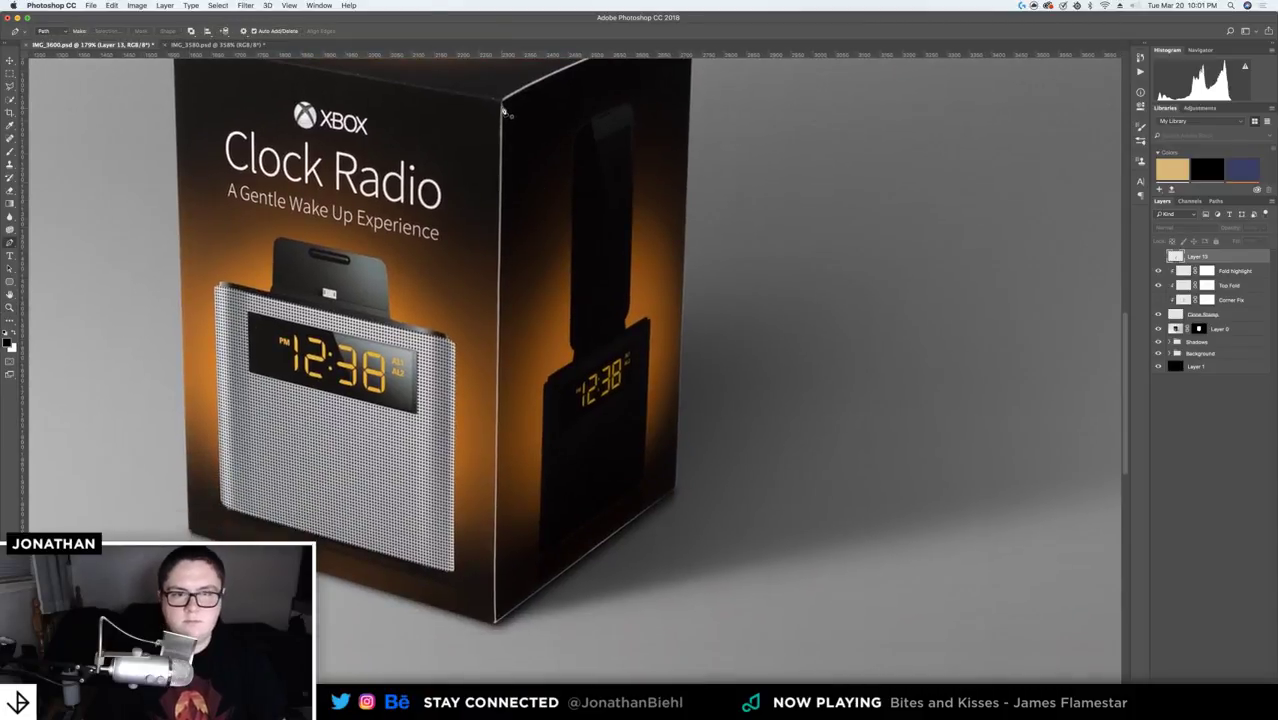
left_click(502, 102)
left_click(498, 623)
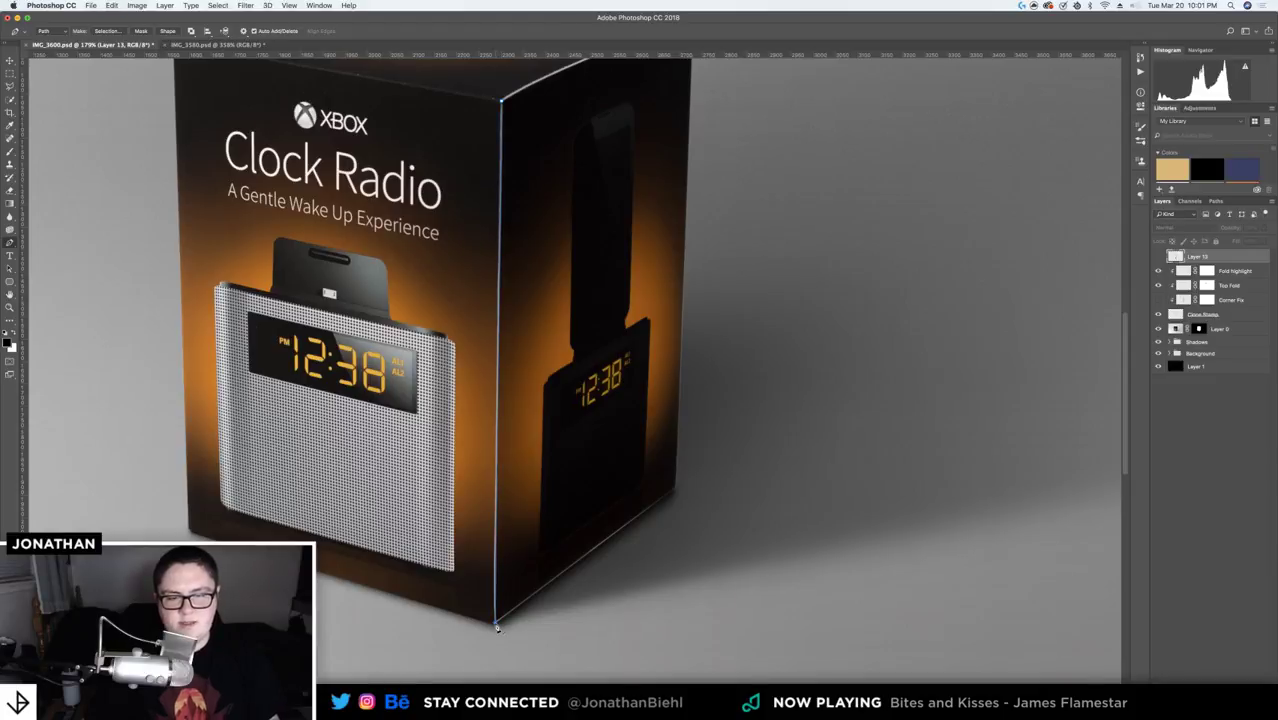
key("c")
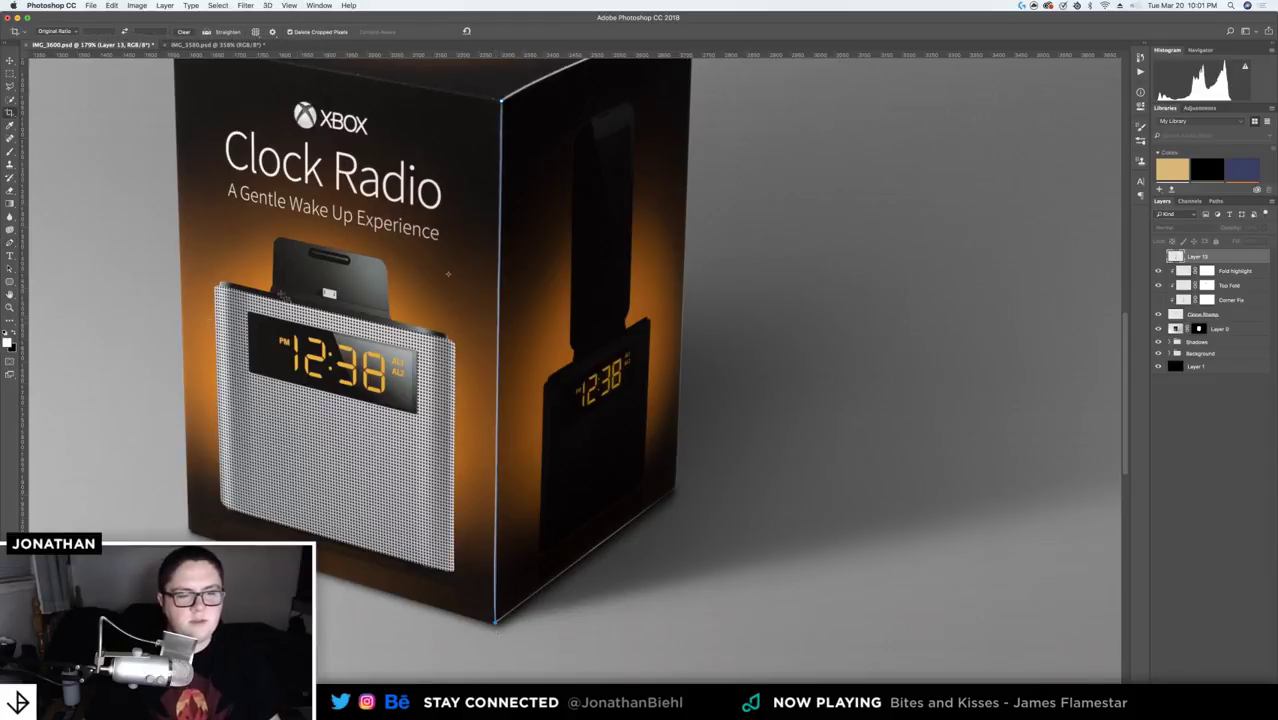
key("p")
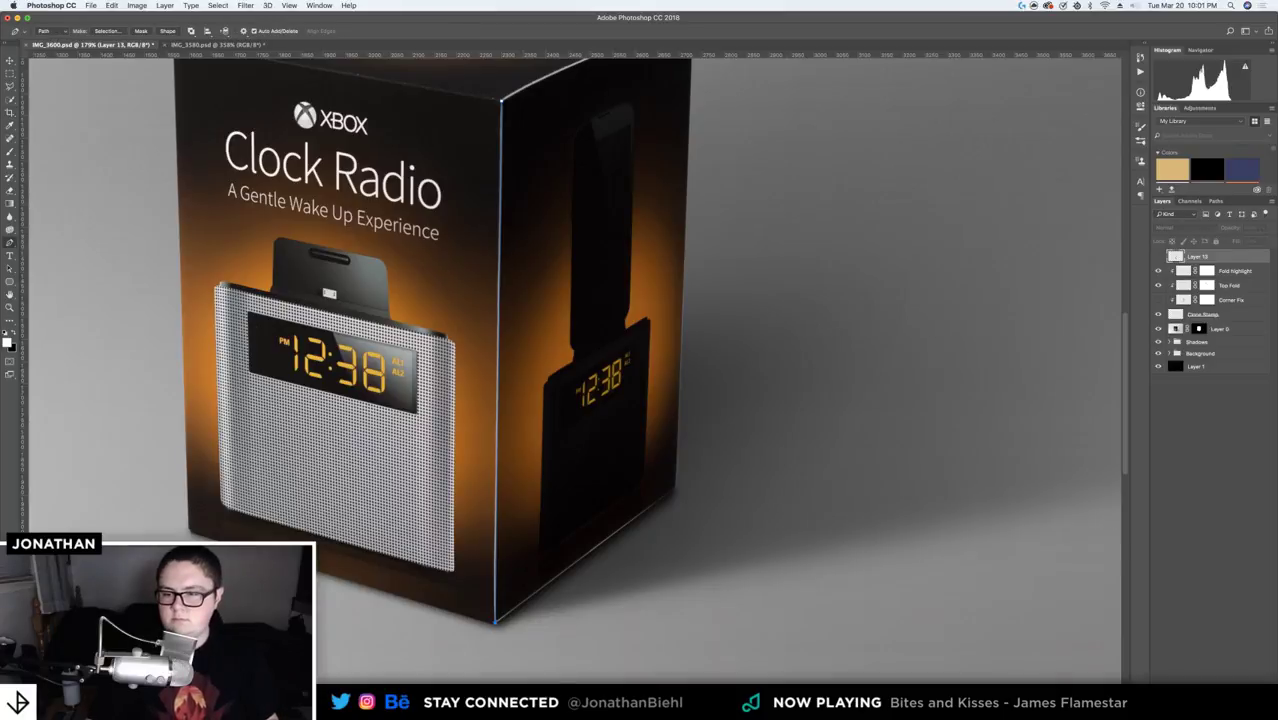
- On a new layer at the top of the stack, stroke the fold path in white with the Pencil, without simulated pressure, and delete the path
key("super+shift+alt+n")
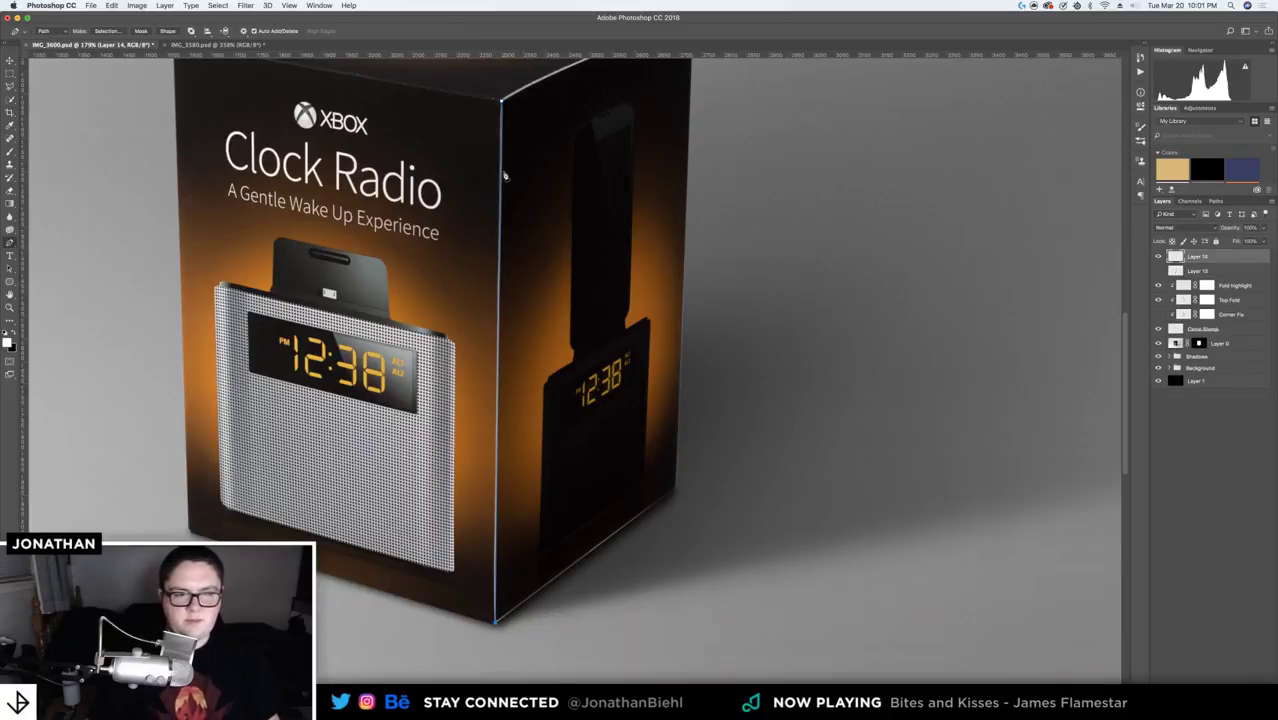
right_click(505, 176)
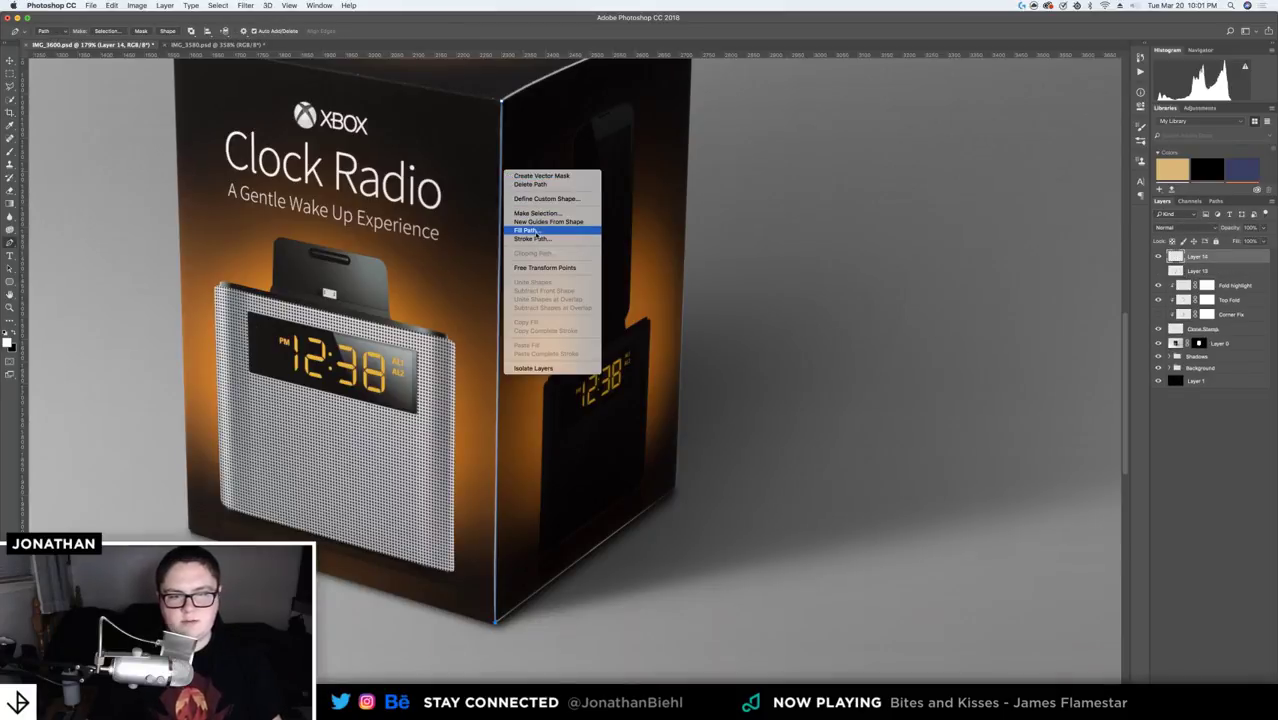
left_click(536, 239)
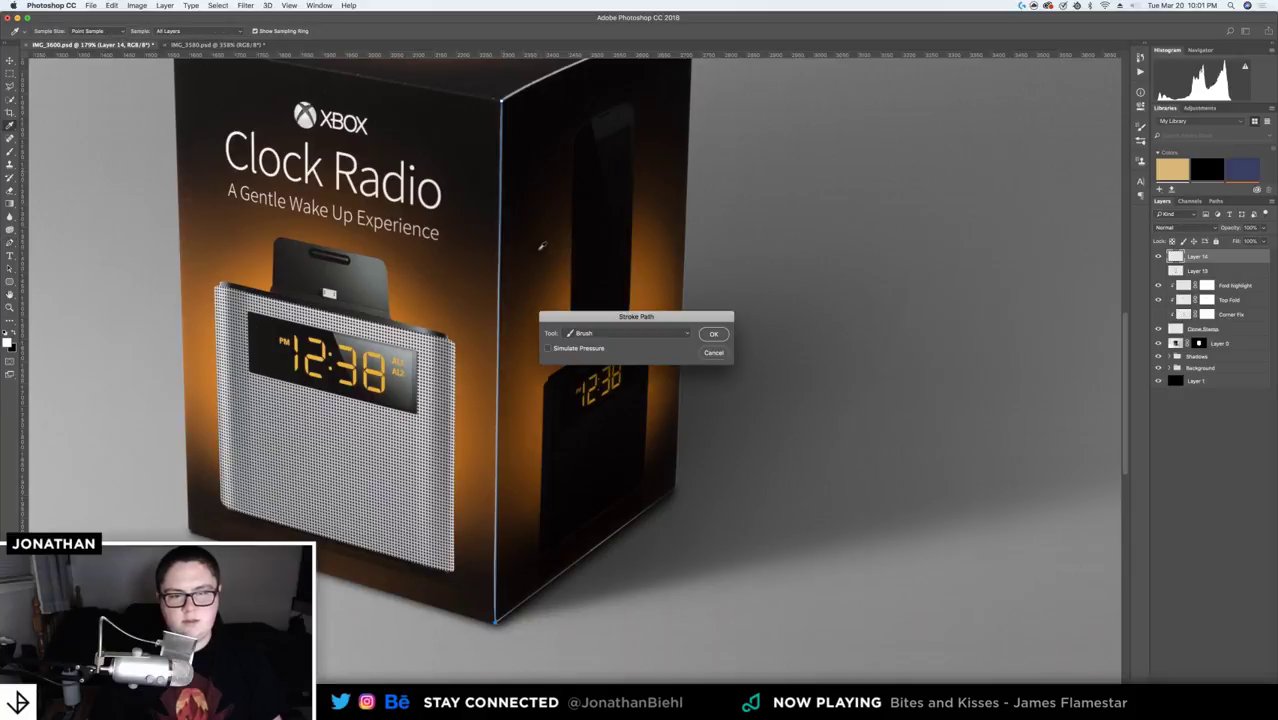
left_click(676, 334)
left_click(630, 333)
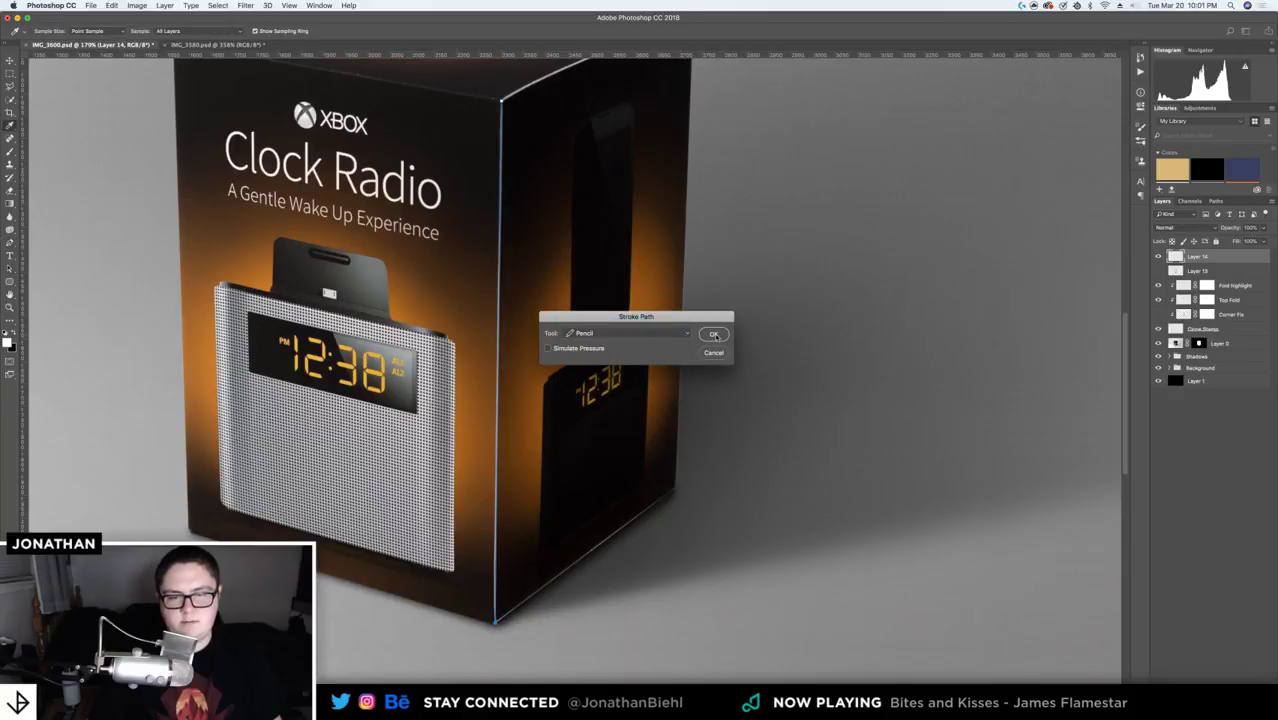
left_click(713, 334)
right_click(526, 203)
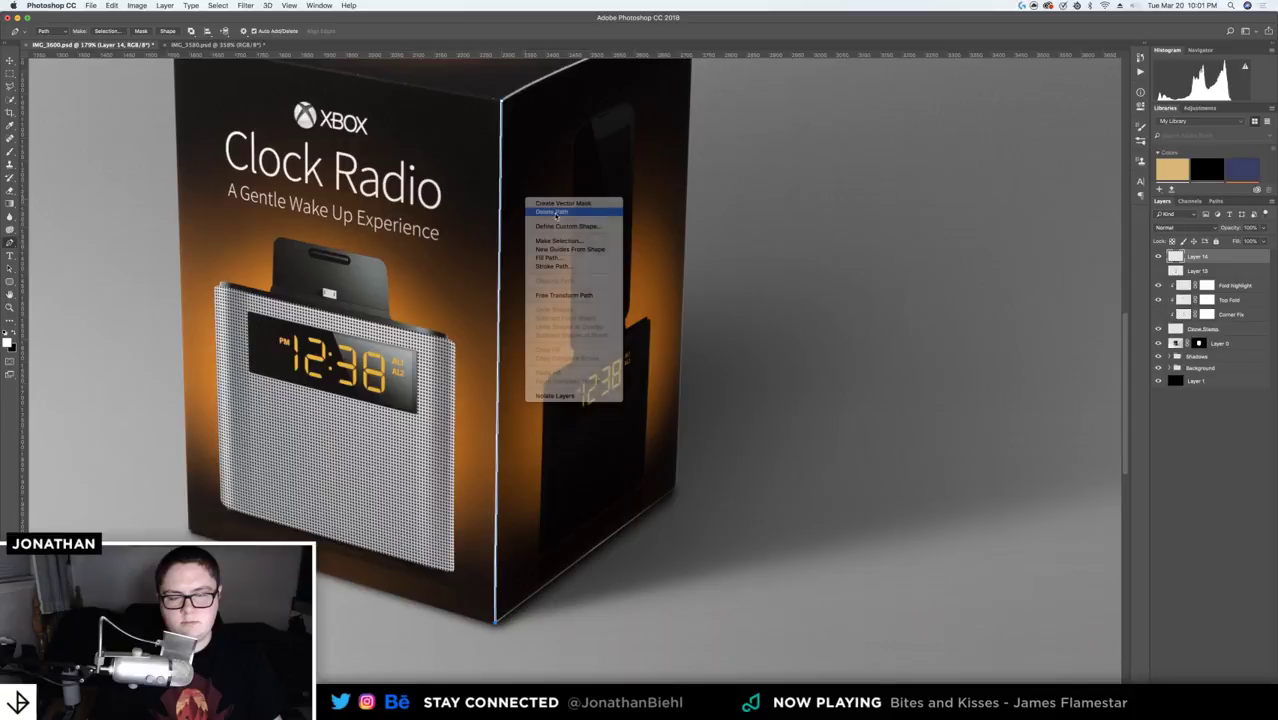
left_click(545, 212)
- Compare the fold with and without Layer 14, and try the layer at 50% opacity before restoring 100%
key("v")
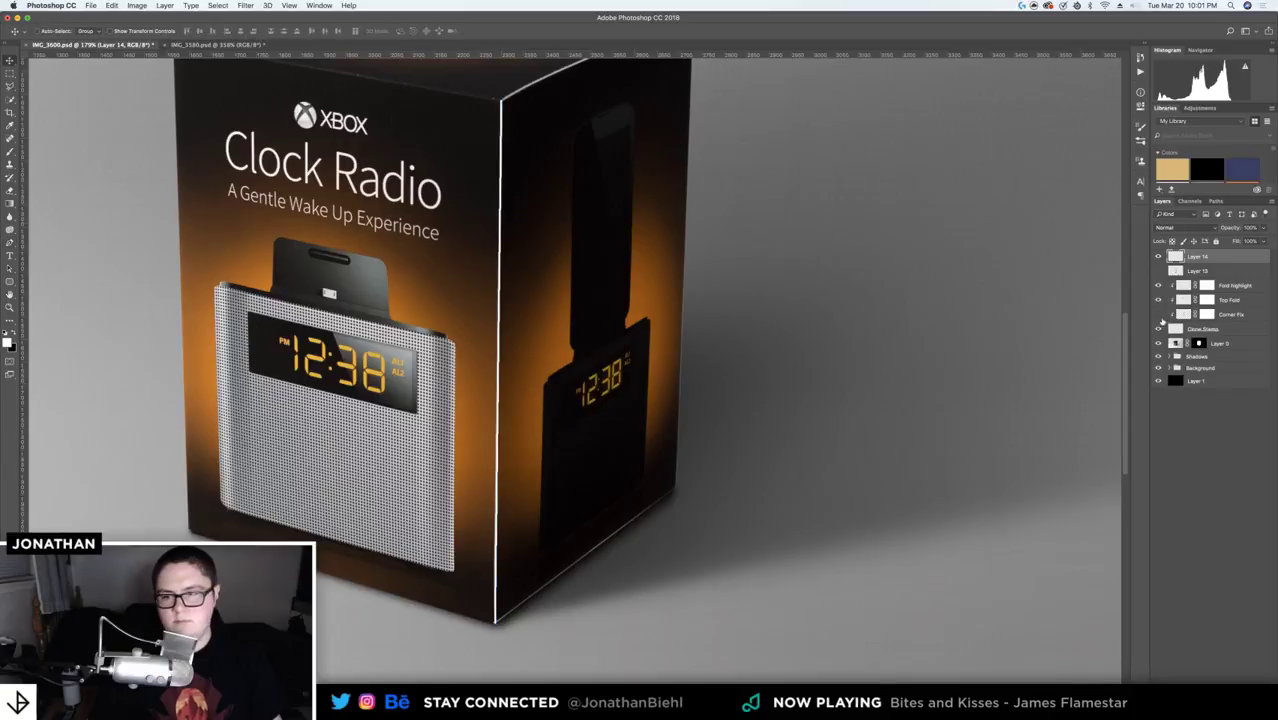
left_click(1157, 257)
left_click(1157, 257)
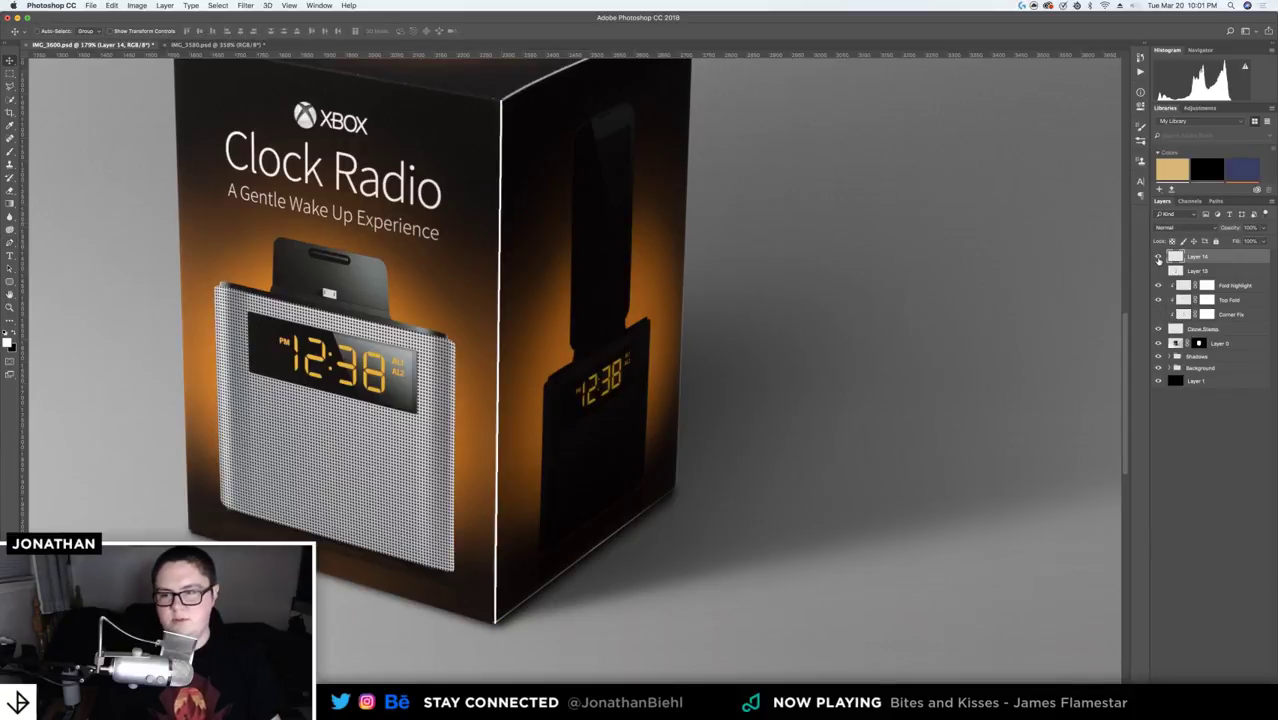
key("5")
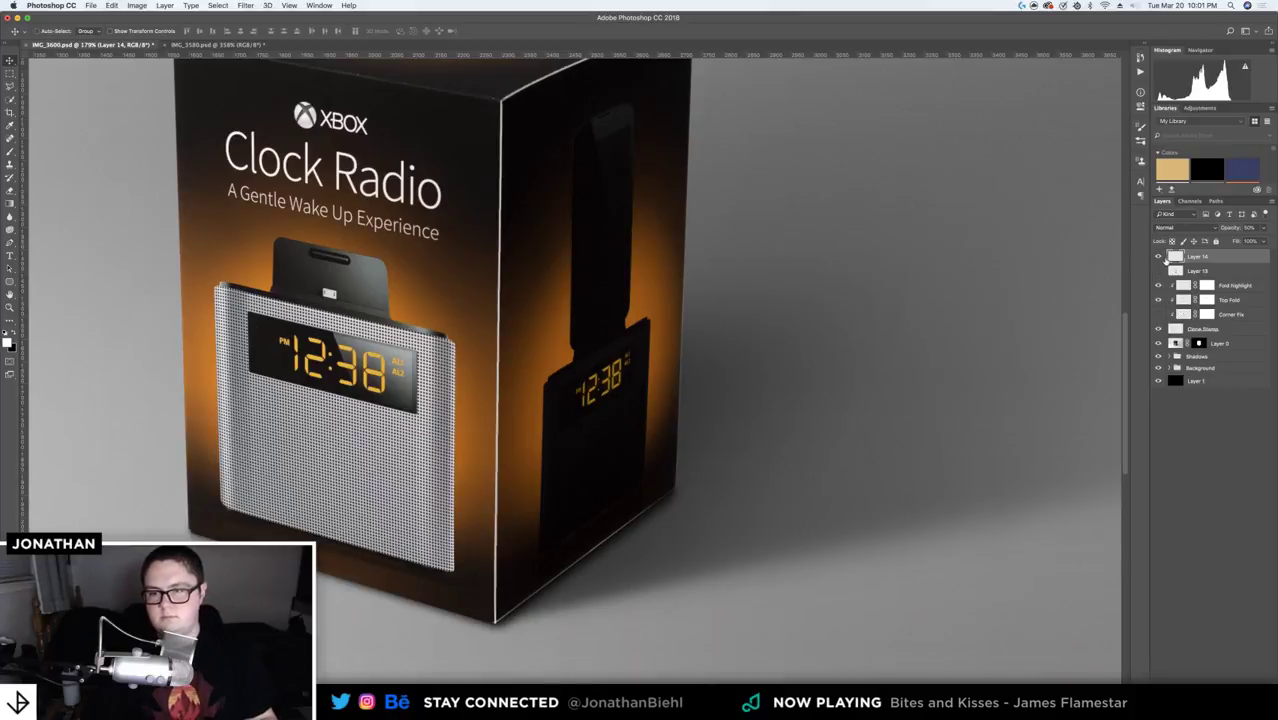
key("0")
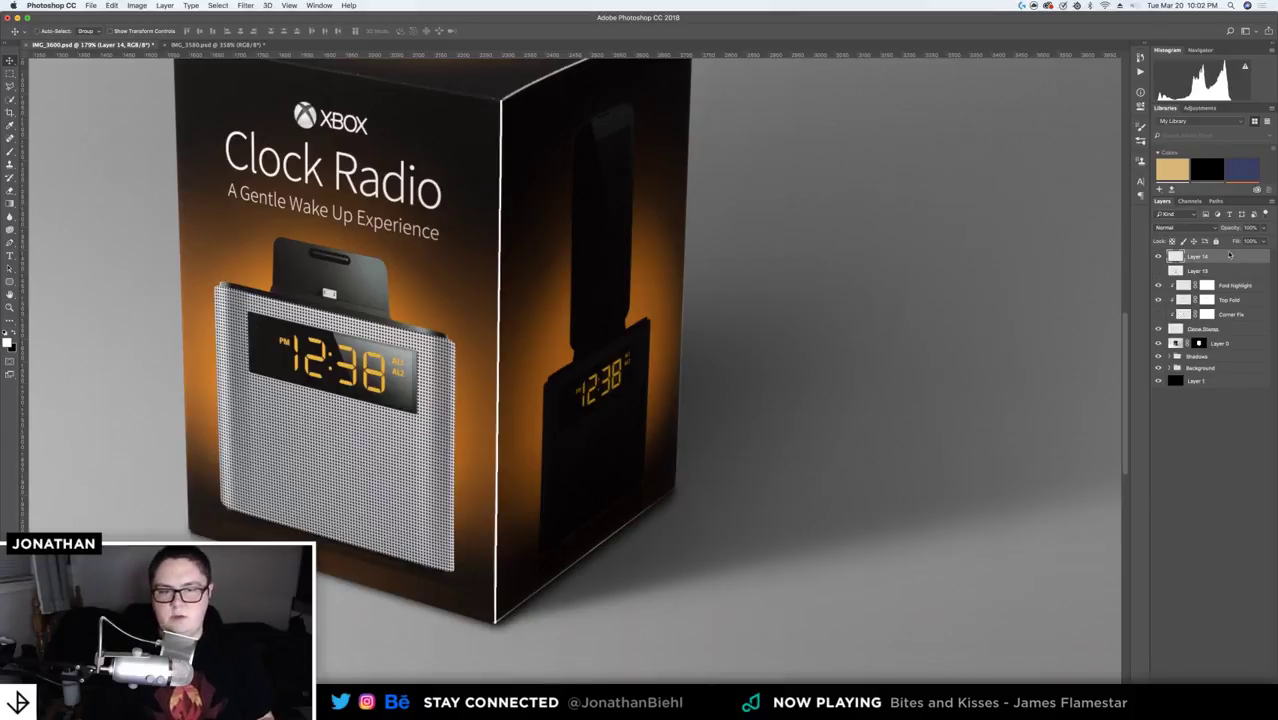
- Add a bright green Color Overlay to Layer 14 so the vertical fold line stands out
double_click(1231, 256)
left_click(826, 379)
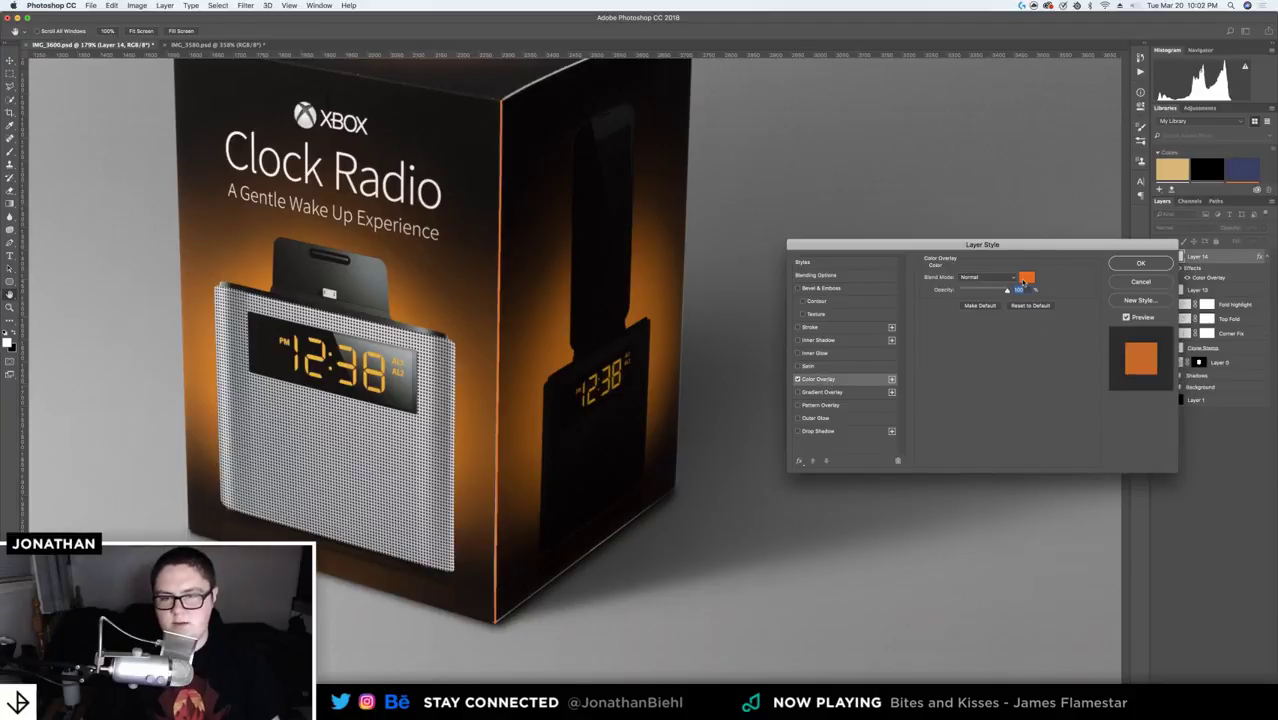
left_click(1026, 277)
left_click(209, 253)
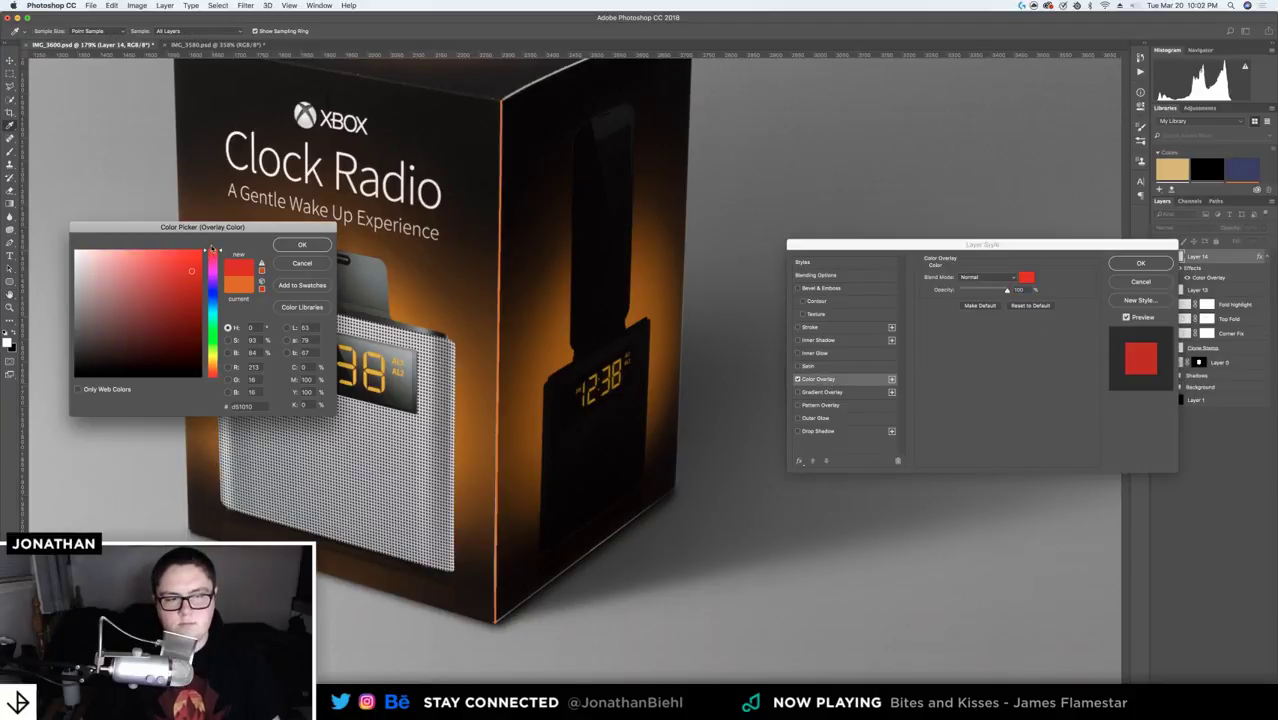
left_click(210, 333)
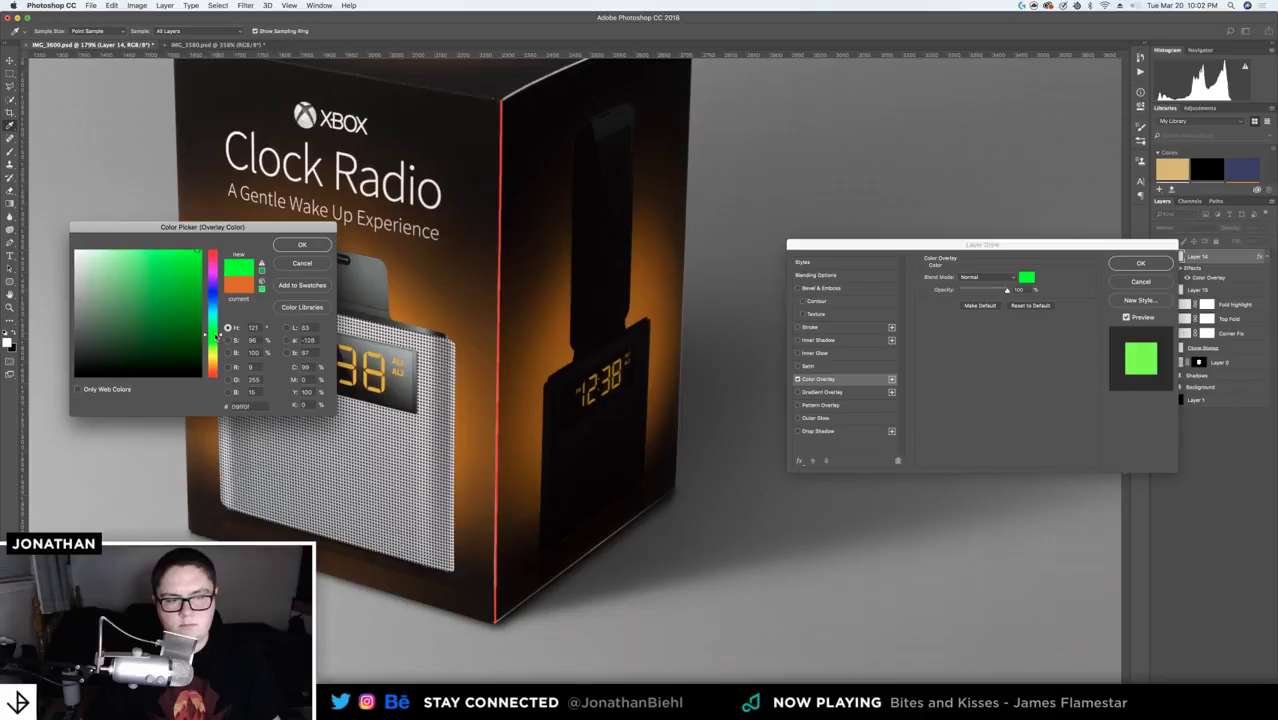
left_click(302, 245)
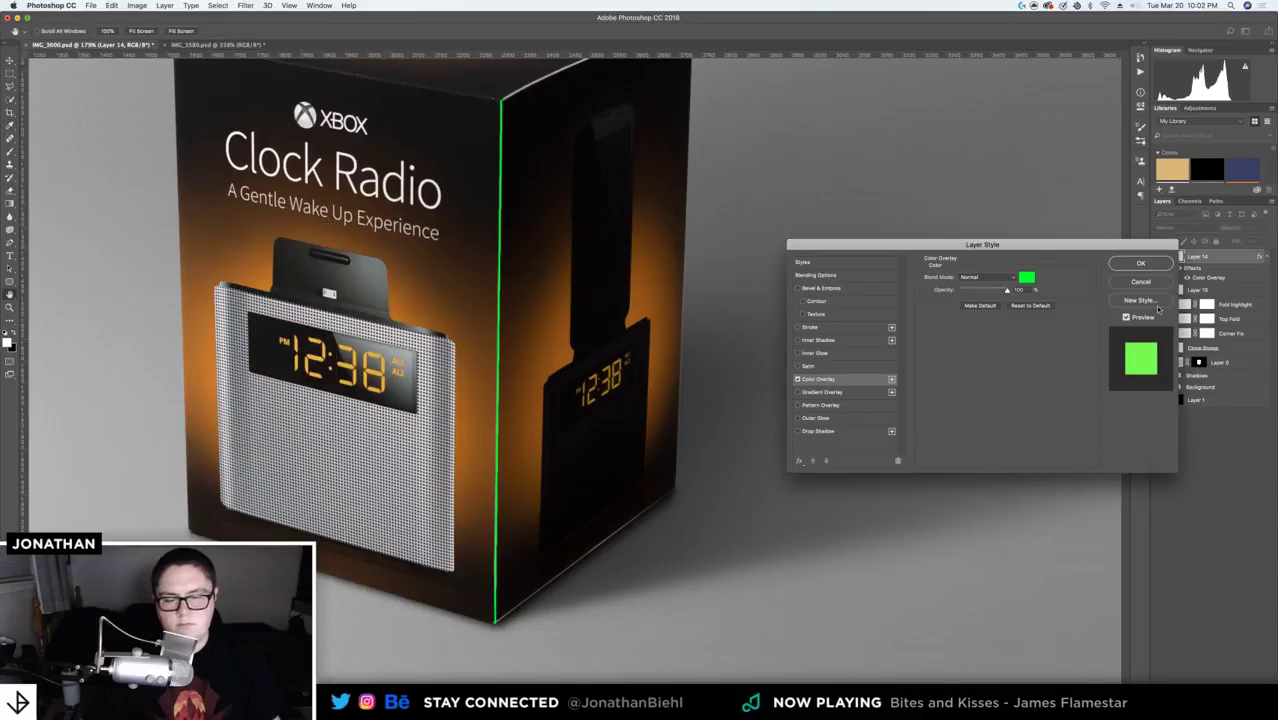
left_click(1150, 262)
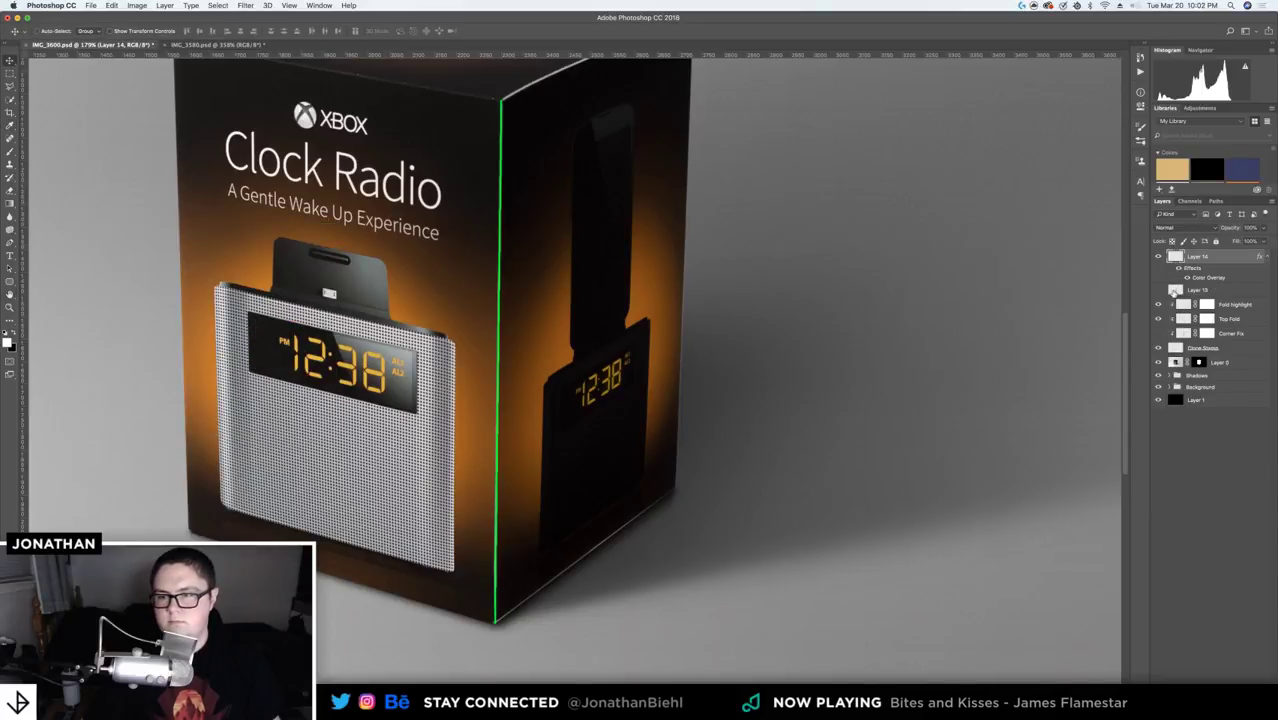
- Show Layer 13, select it, and nudge it slightly to the right against the green fold line
left_click(1175, 289)
key("z")
left_click_drag(500, 128, 500, 128)
key("v")
scroll(480, 215, "up", 3)
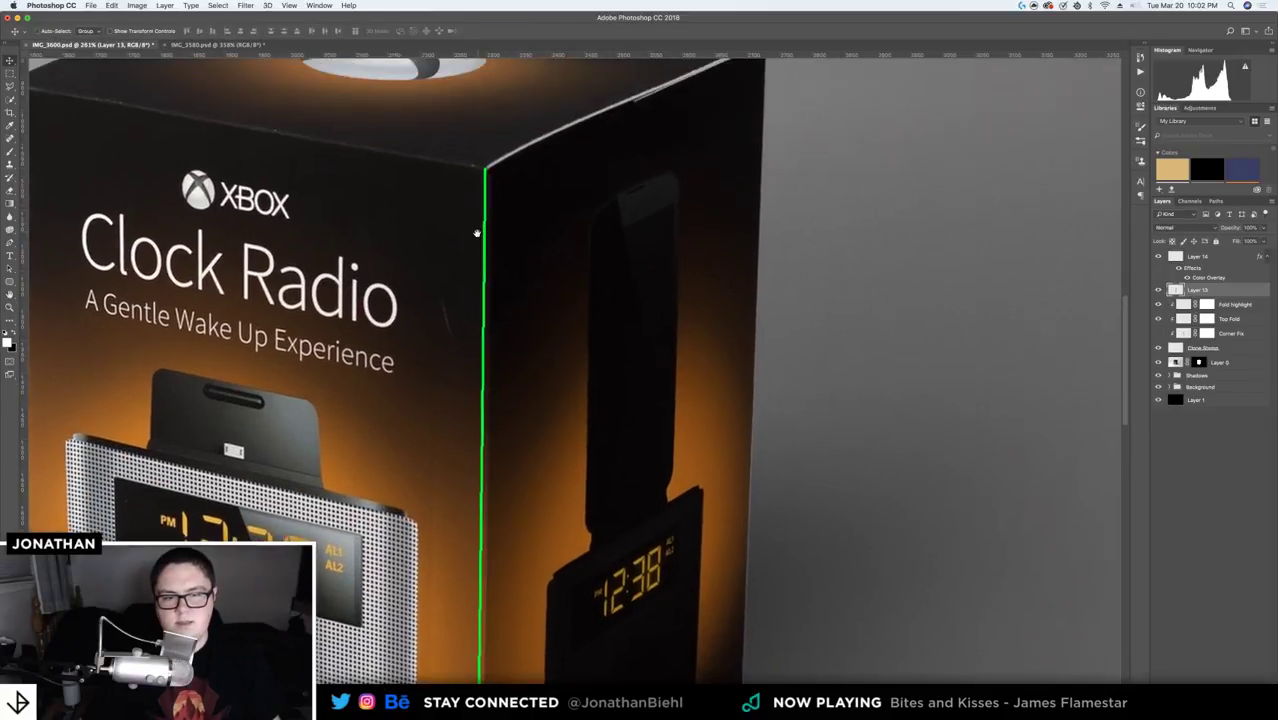
key("Right")
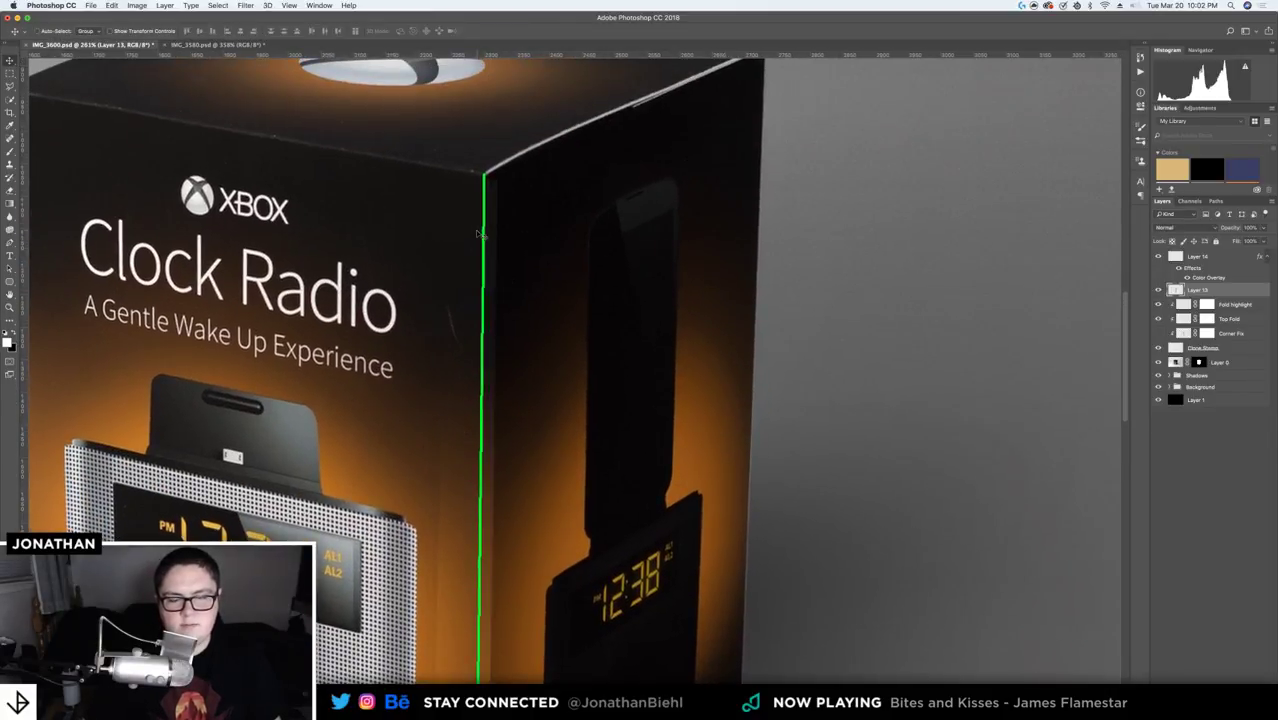
key("Left")
key("Right")
- Add an empty layer mask to Layer 13
key("z")
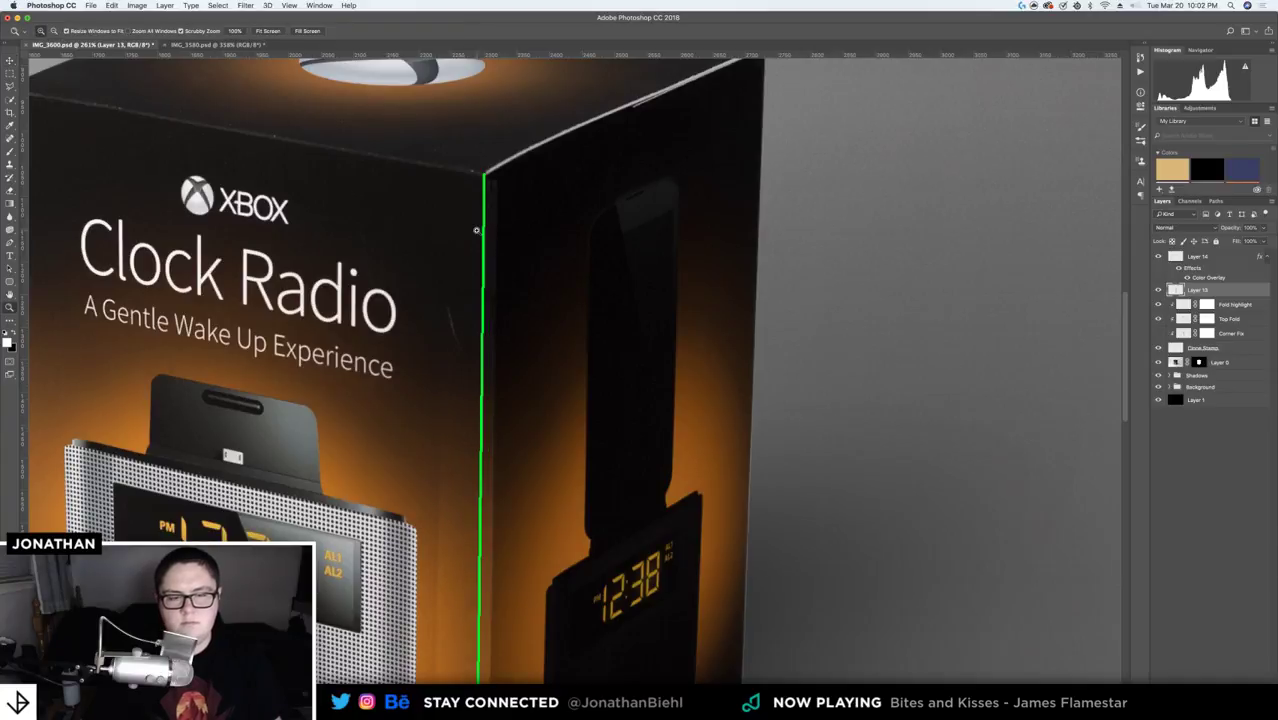
left_click_drag(478, 234, 463, 235)
scroll(463, 235, "up", 4)
scroll(499, 251, "down", 5)
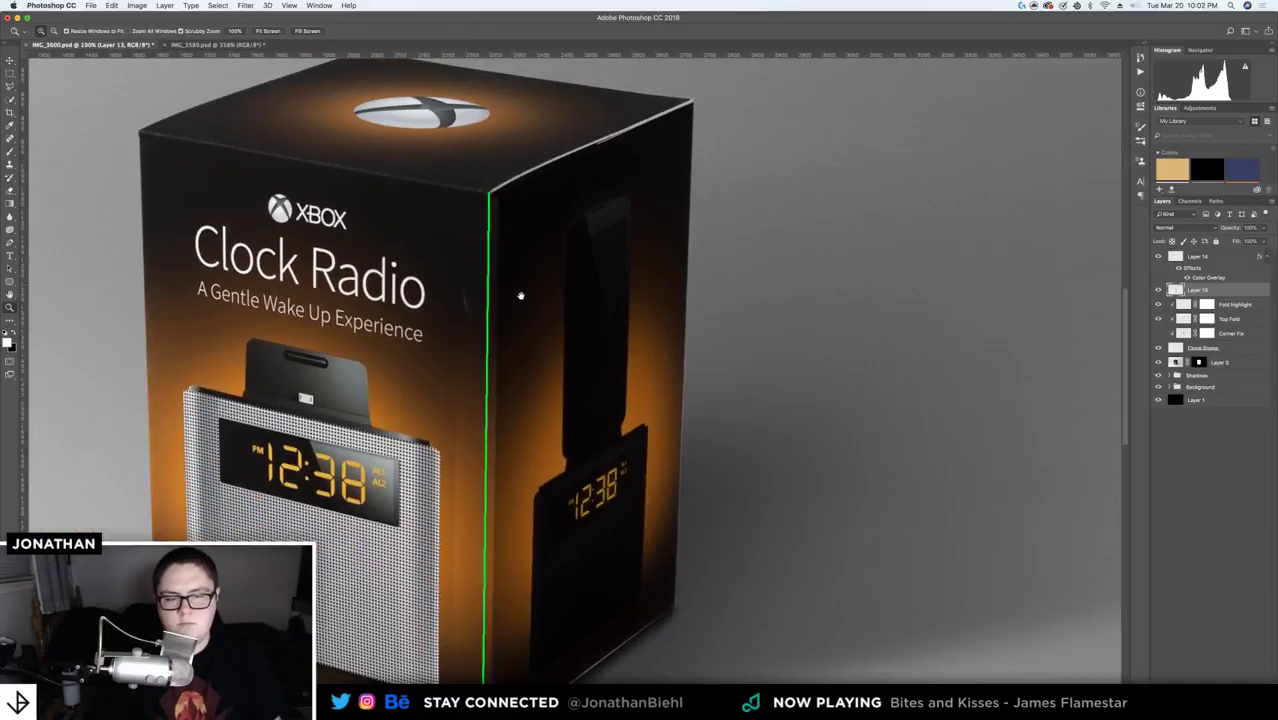
left_click_drag(519, 291, 547, 193)
scroll(547, 193, "up", 2)
key("v")
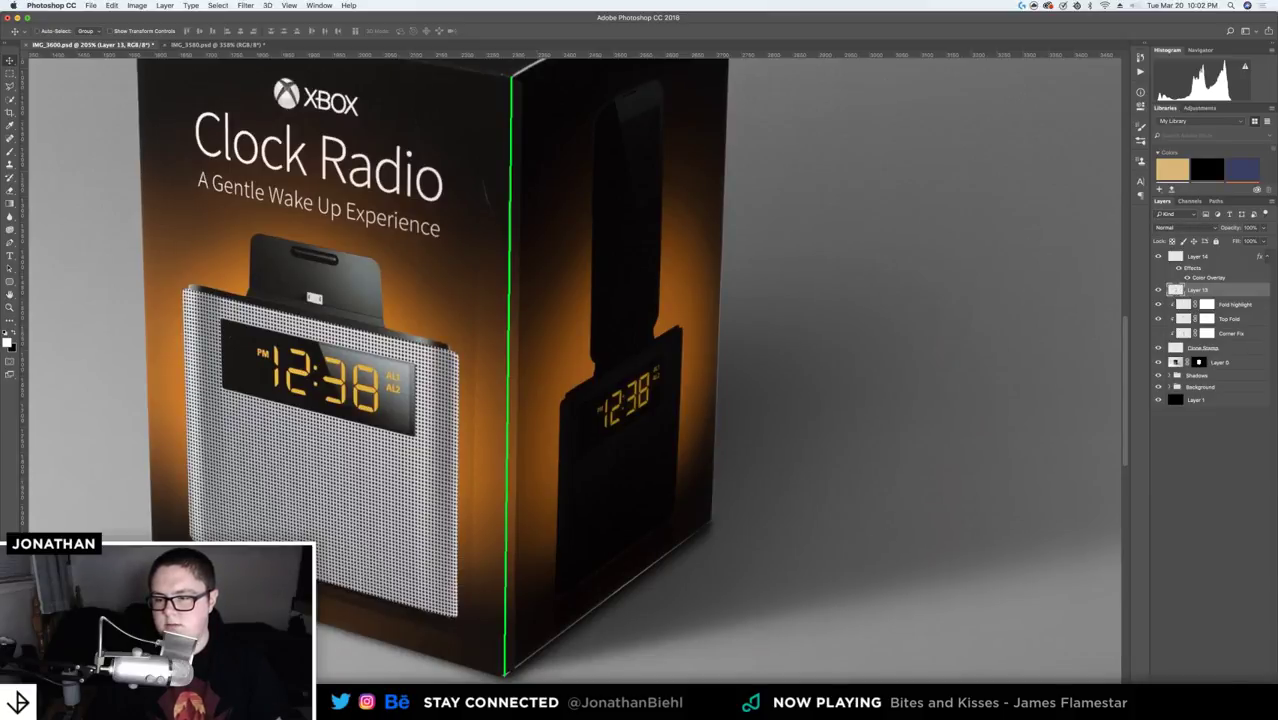
key("ctrl+alt+m")
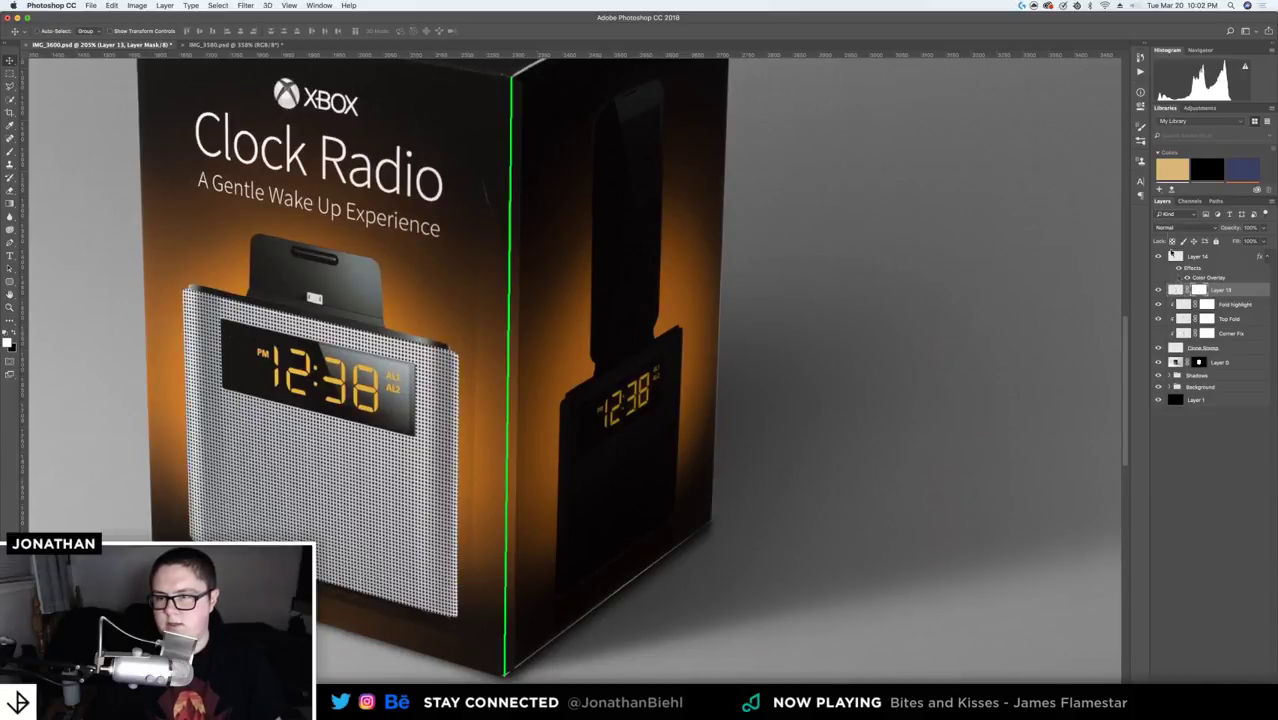
left_click(1174, 289)
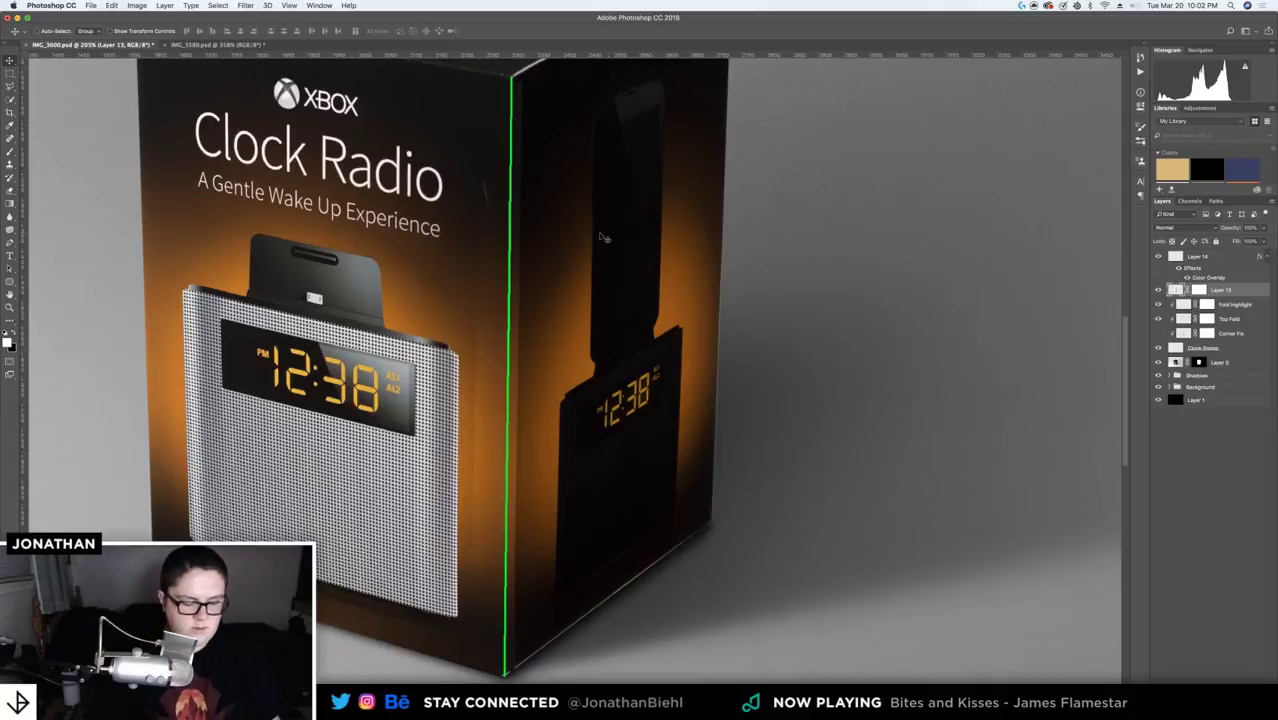
- Paint black with the Brush on Layer 13's mask along the front-face side of the fold to blend the patch
key("b")
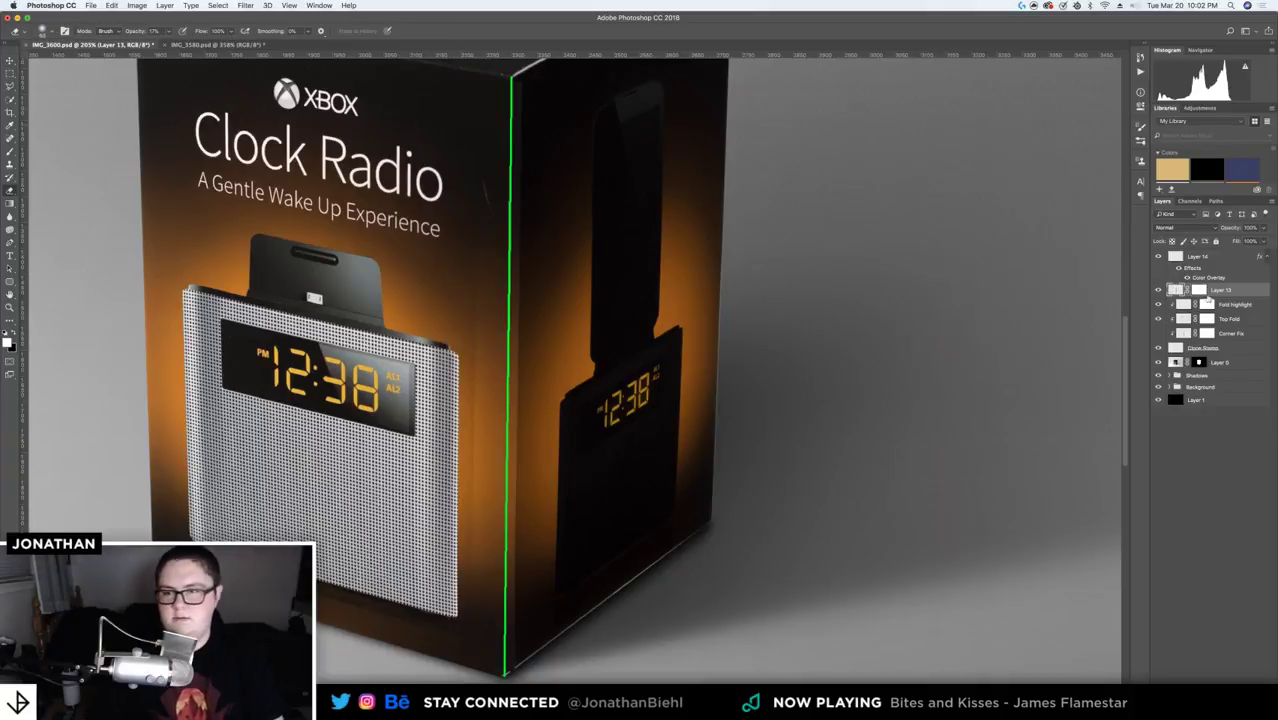
left_click(1200, 290)
key("b")
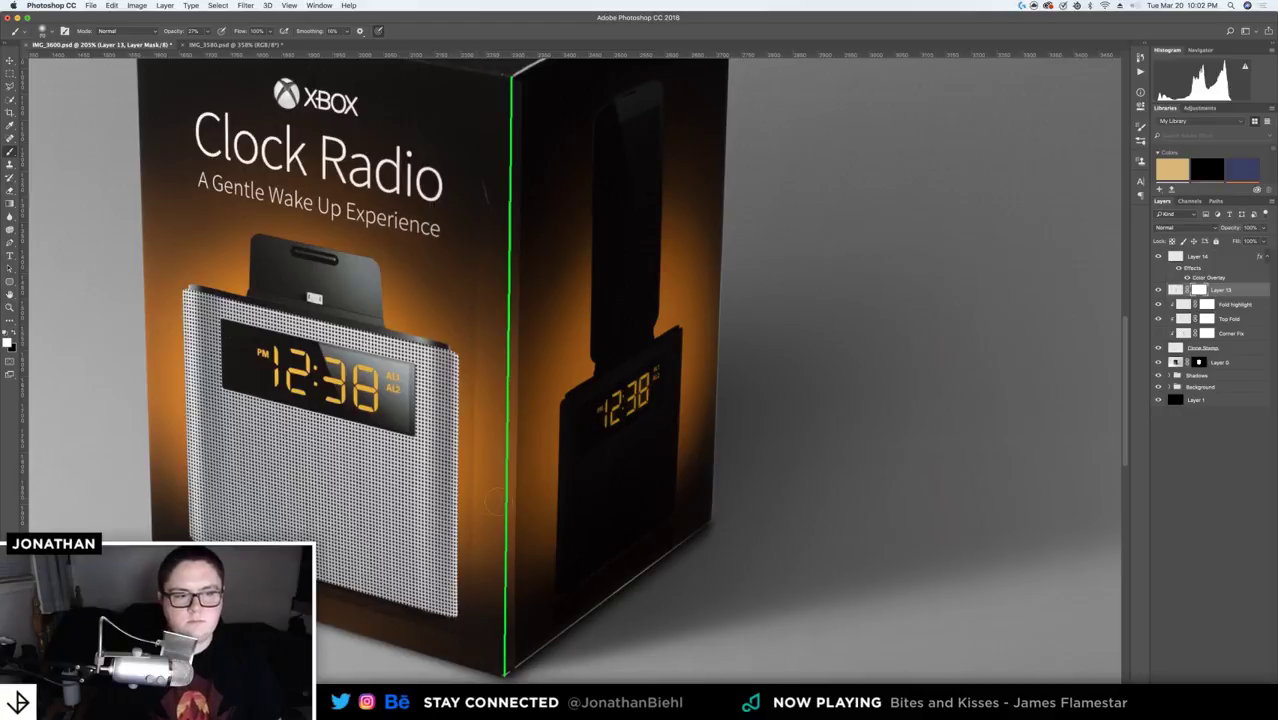
key("x")
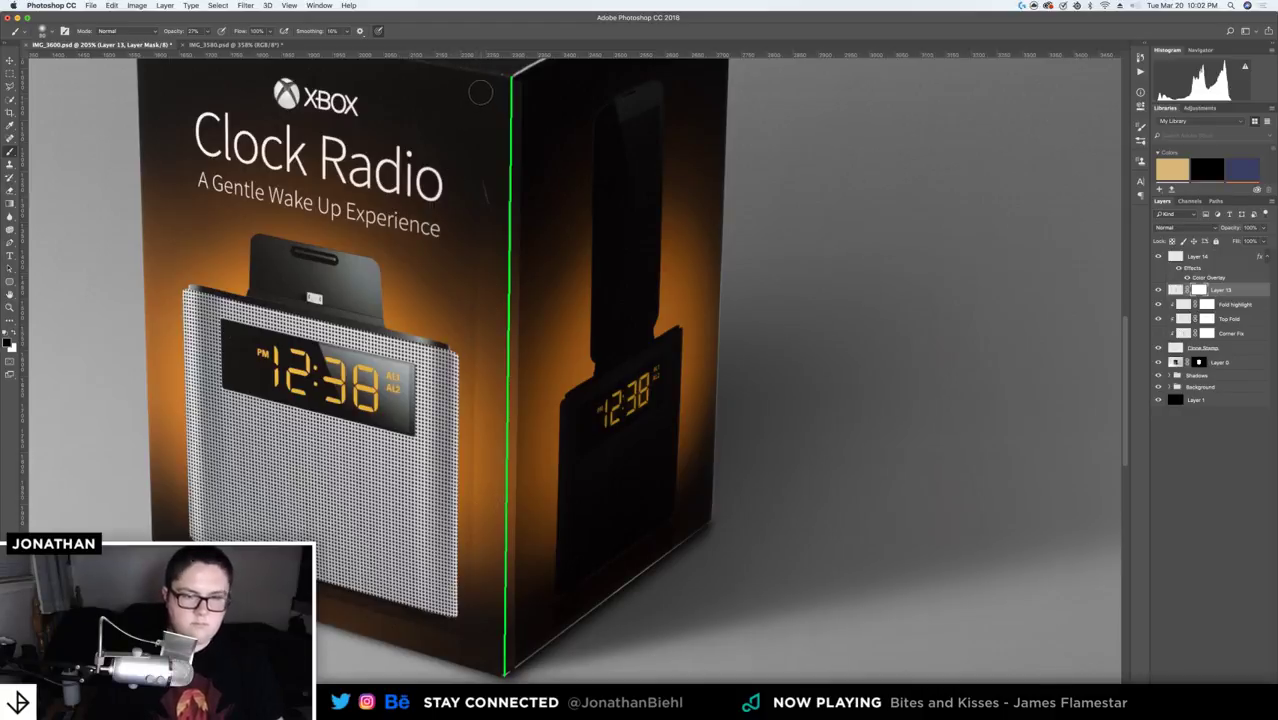
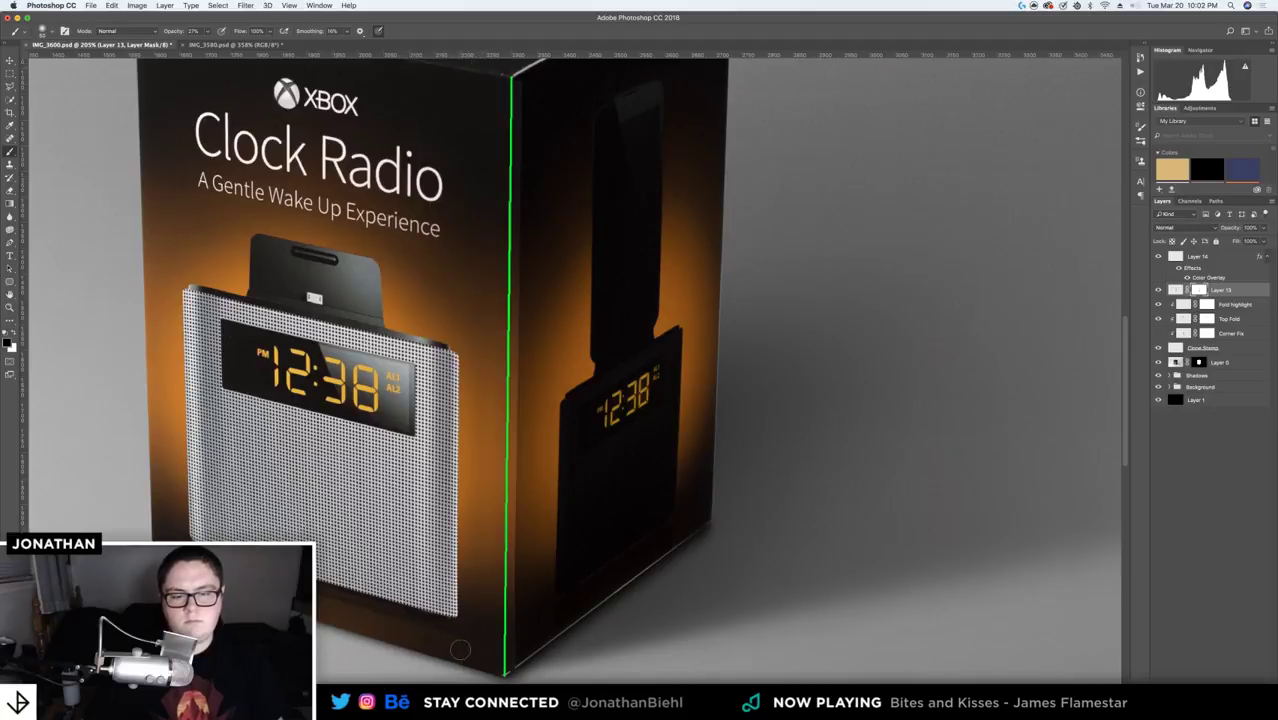
- Free-transform the Layer 13 patch, adjusting its lower end to fit the bottom corner of the box
key("z")
mouse_move(527, 381)
left_mouse_down()
mouse_move(455, 385)
mouse_move(551, 288)
mouse_move(527, 288)
left_mouse_up()
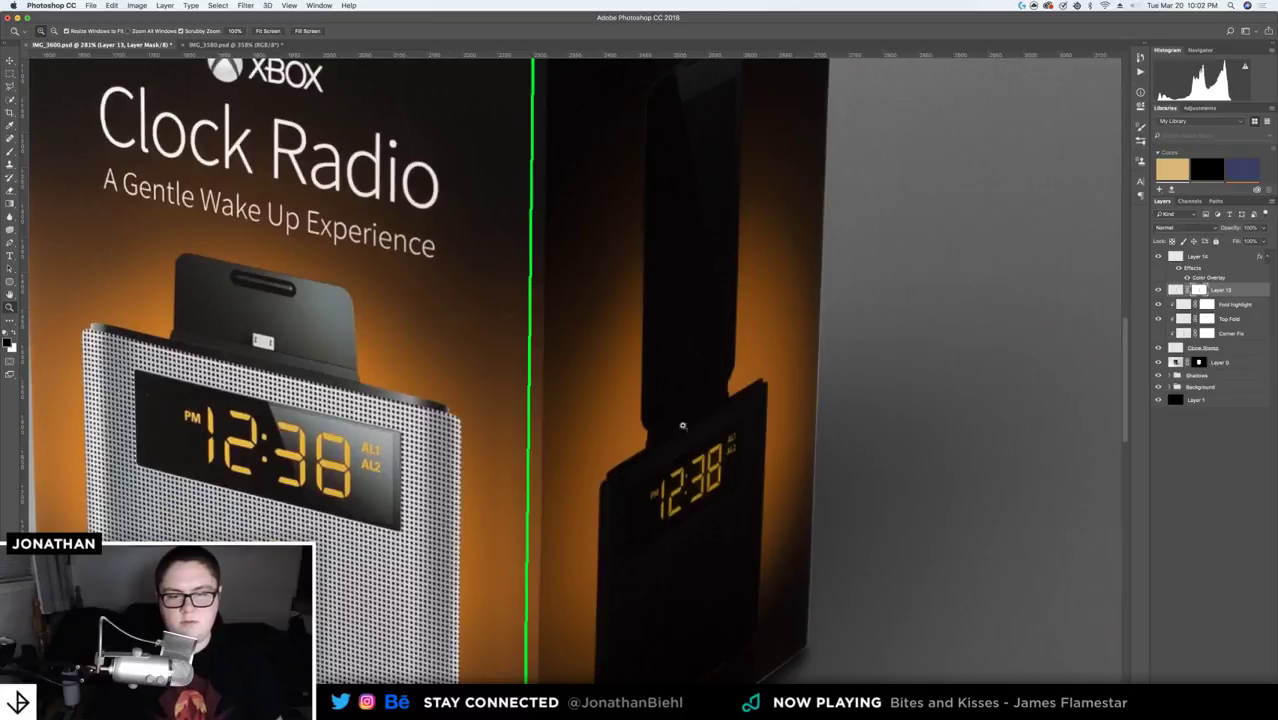
left_click(1184, 290)
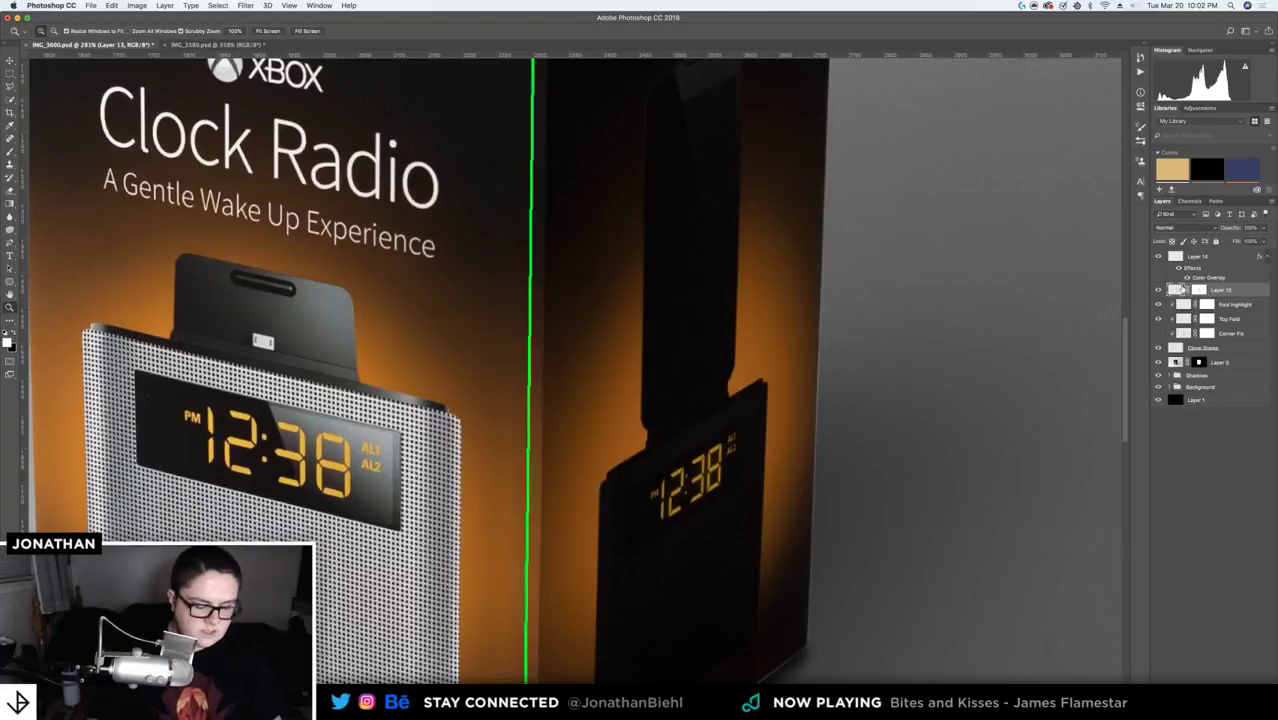
scroll(736, 322, "down", 5)
left_click_drag(483, 646, 588, 562)
key("super+t")
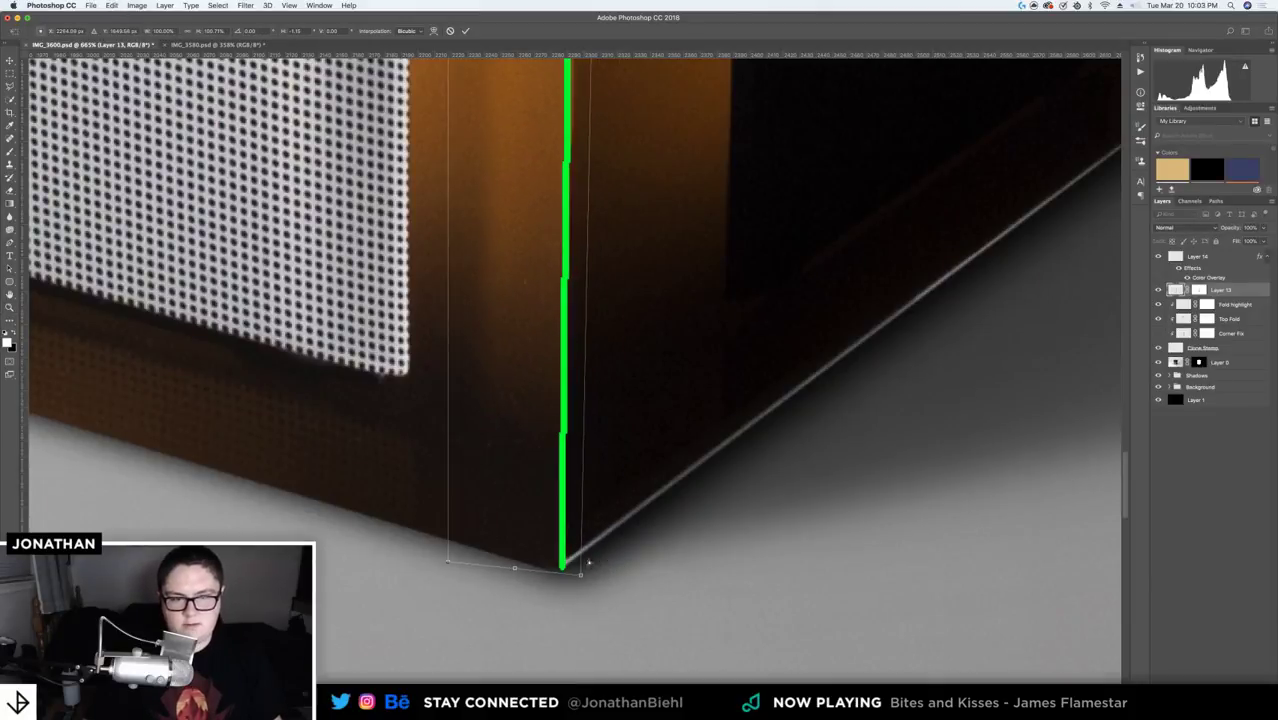
key("Return")
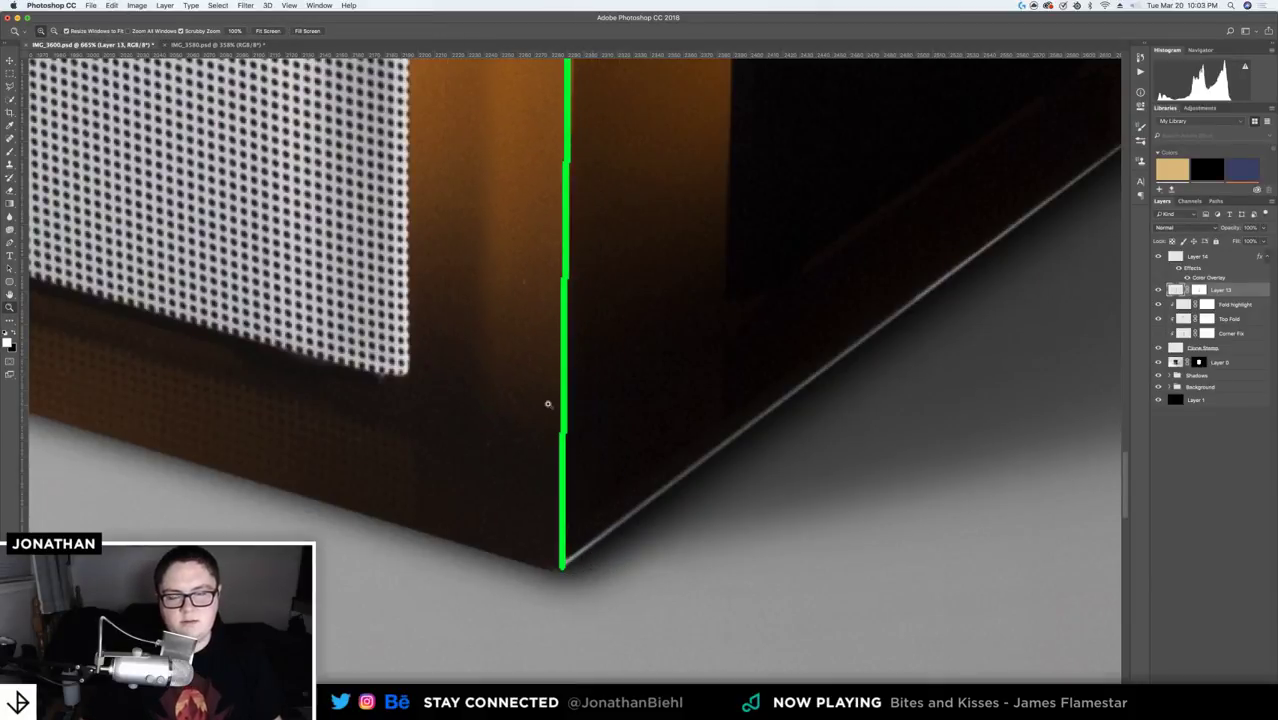
- On Layer 13's mask, outline the area right of the green fold with a closed Pen path, convert it to a selection, and fill it black
left_click_drag(547, 402, 490, 405)
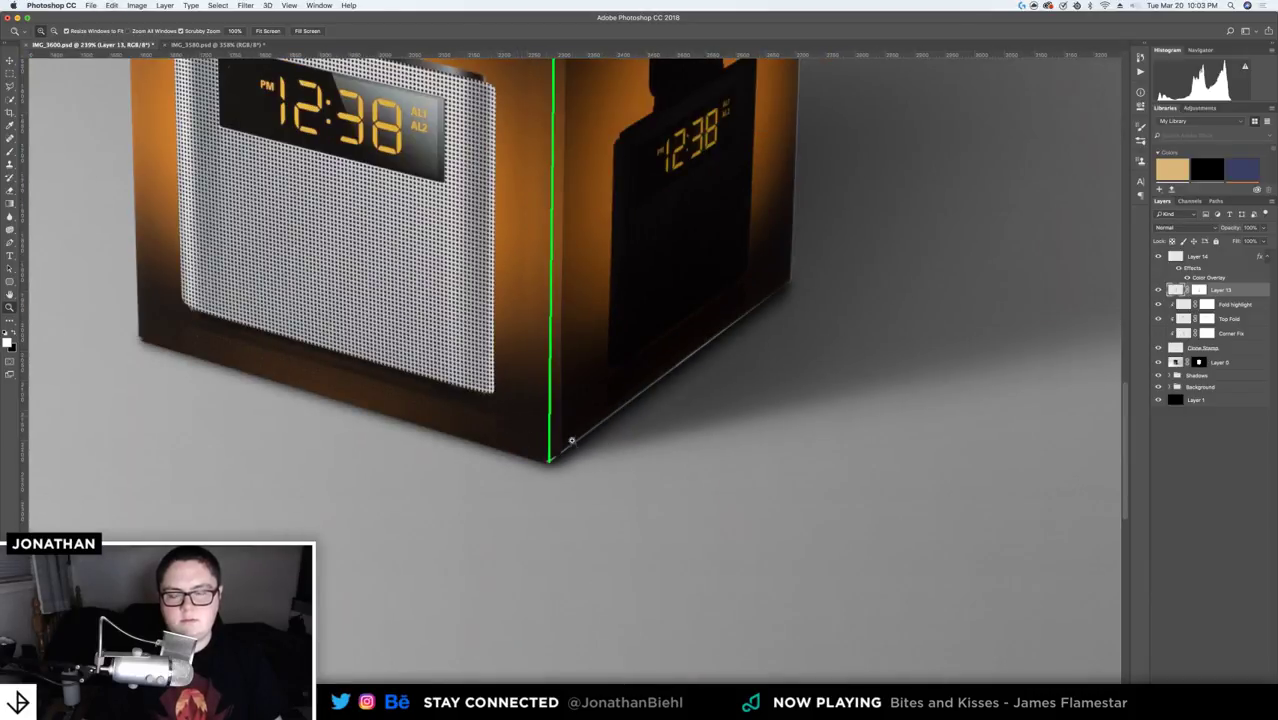
left_click_drag(572, 440, 536, 516)
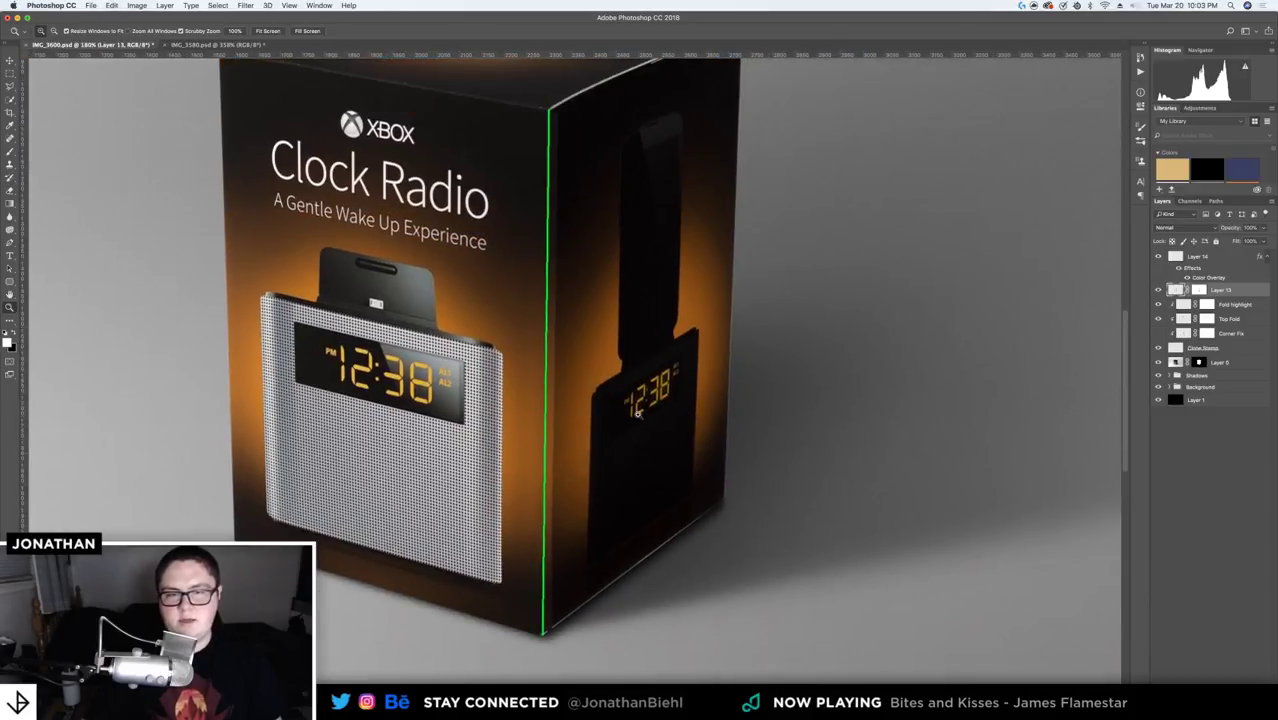
key("v")
left_click(1197, 290)
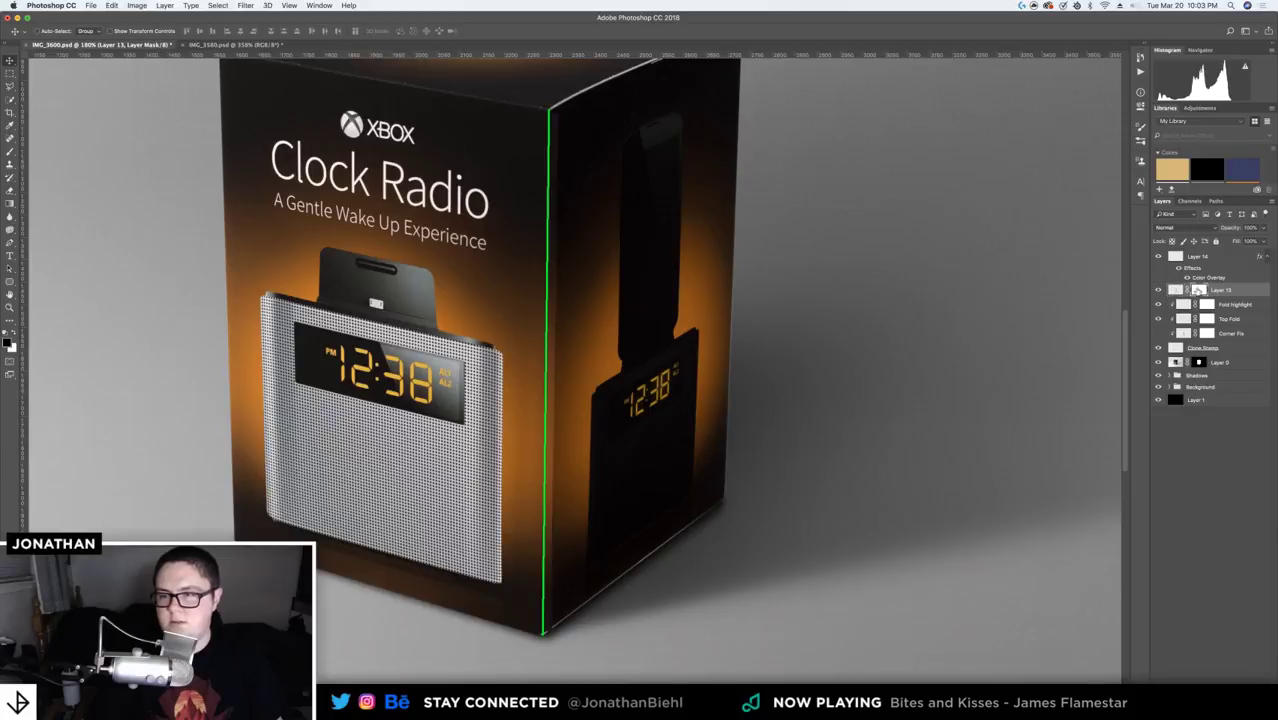
key("p")
left_click(552, 113)
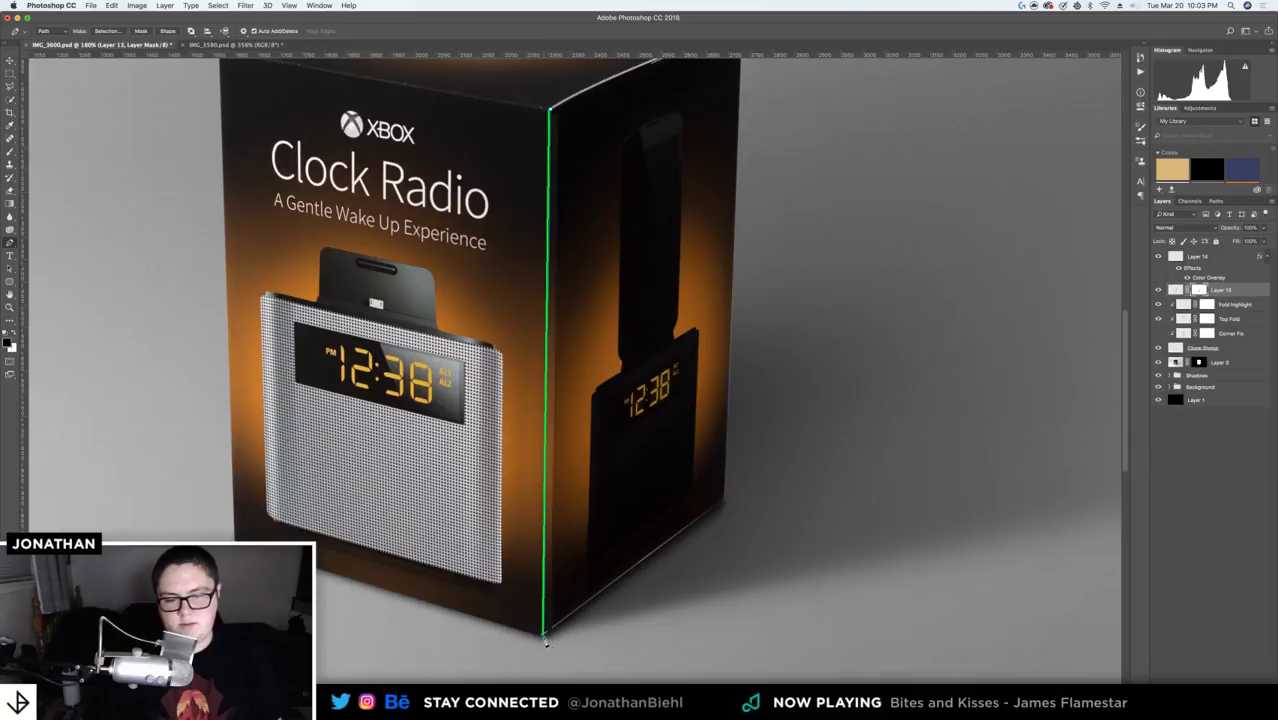
left_click(675, 257)
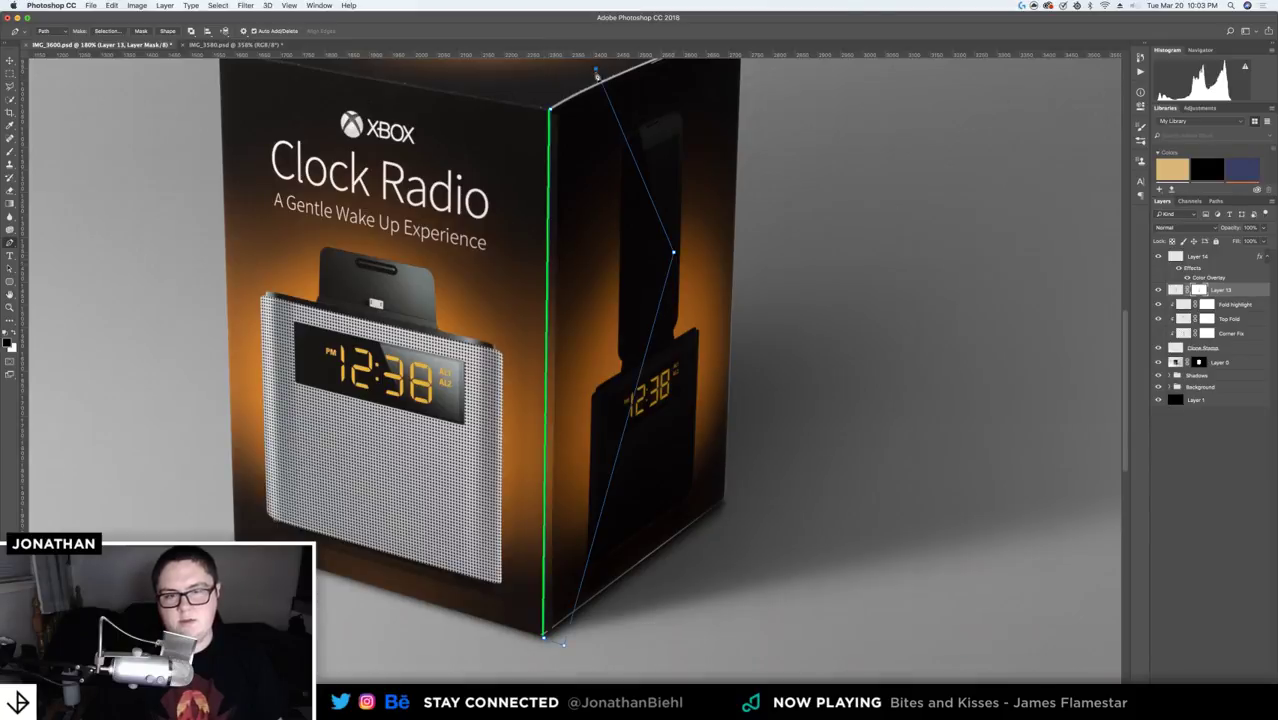
left_click(556, 116)
right_click(577, 152)
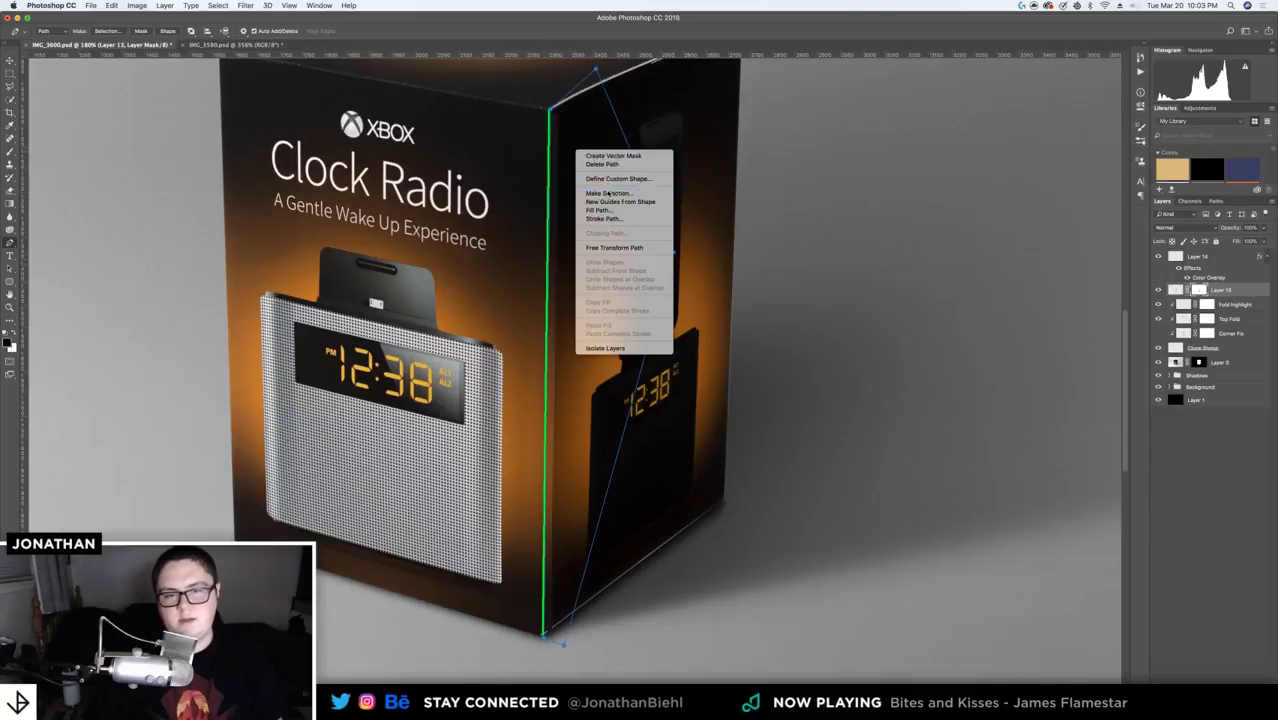
left_click(607, 193)
key("Return")
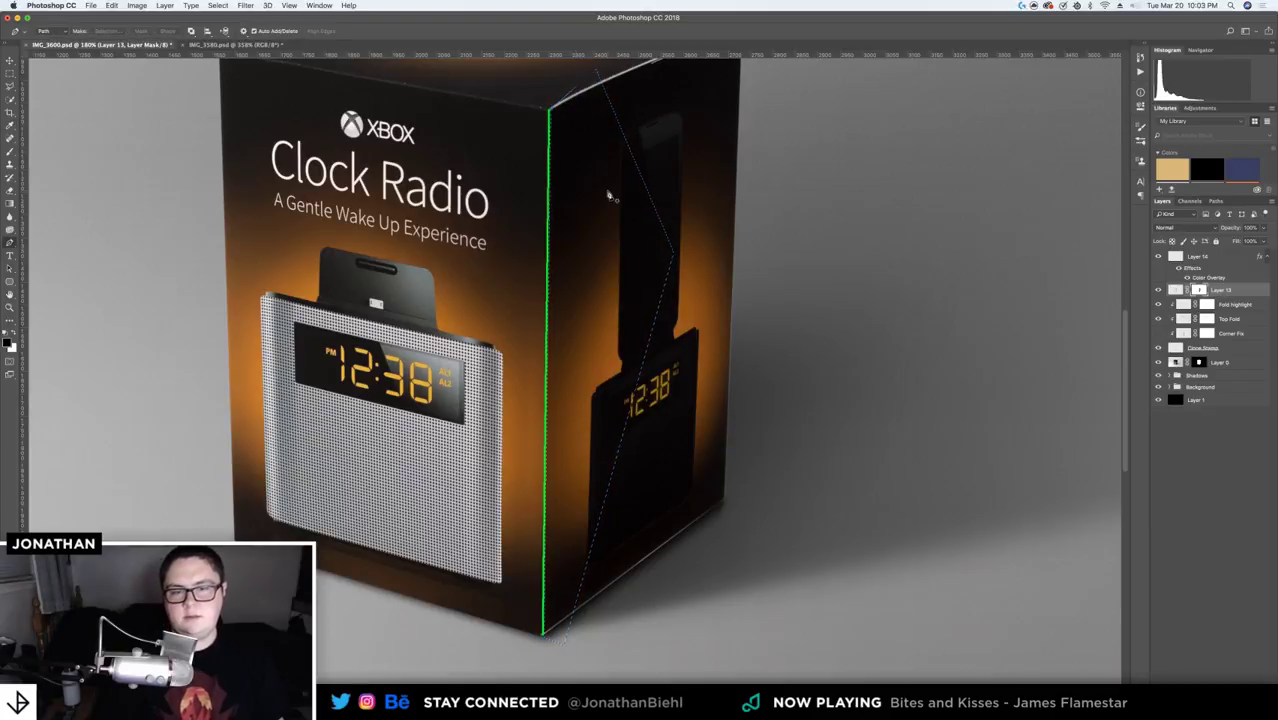
- Deselect, hide Layer 14, and inspect the bare fold from its upper corner down to the bottom corner
left_click(1158, 256)
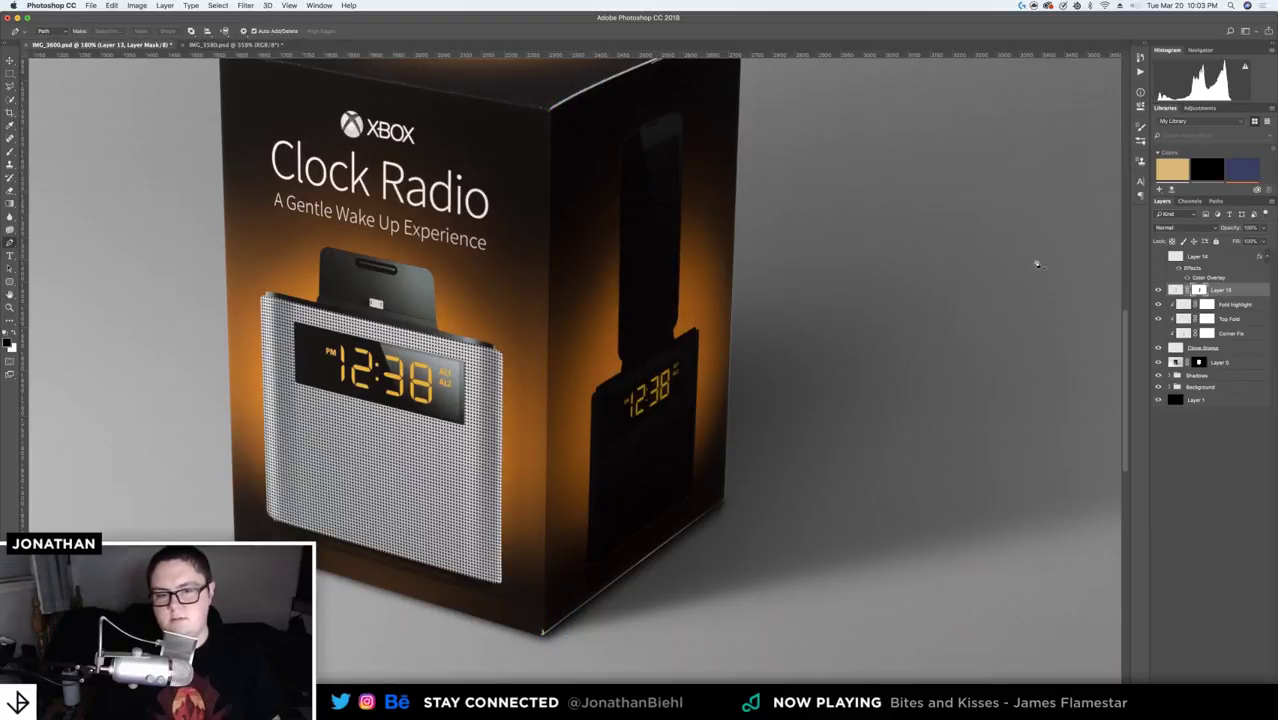
key("z")
left_click_drag(548, 174, 552, 326)
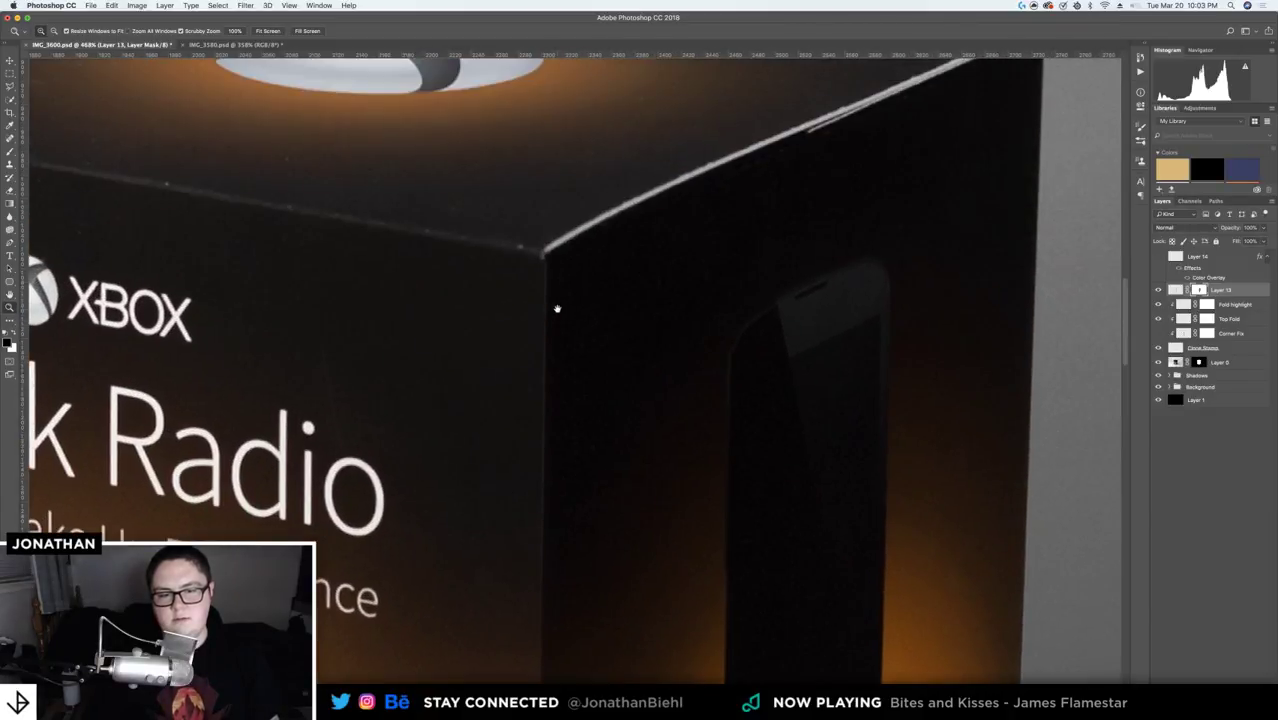
left_click_drag(632, 574, 636, 522)
scroll(636, 522, "down", 10)
left_click_drag(685, 614, 673, 493)
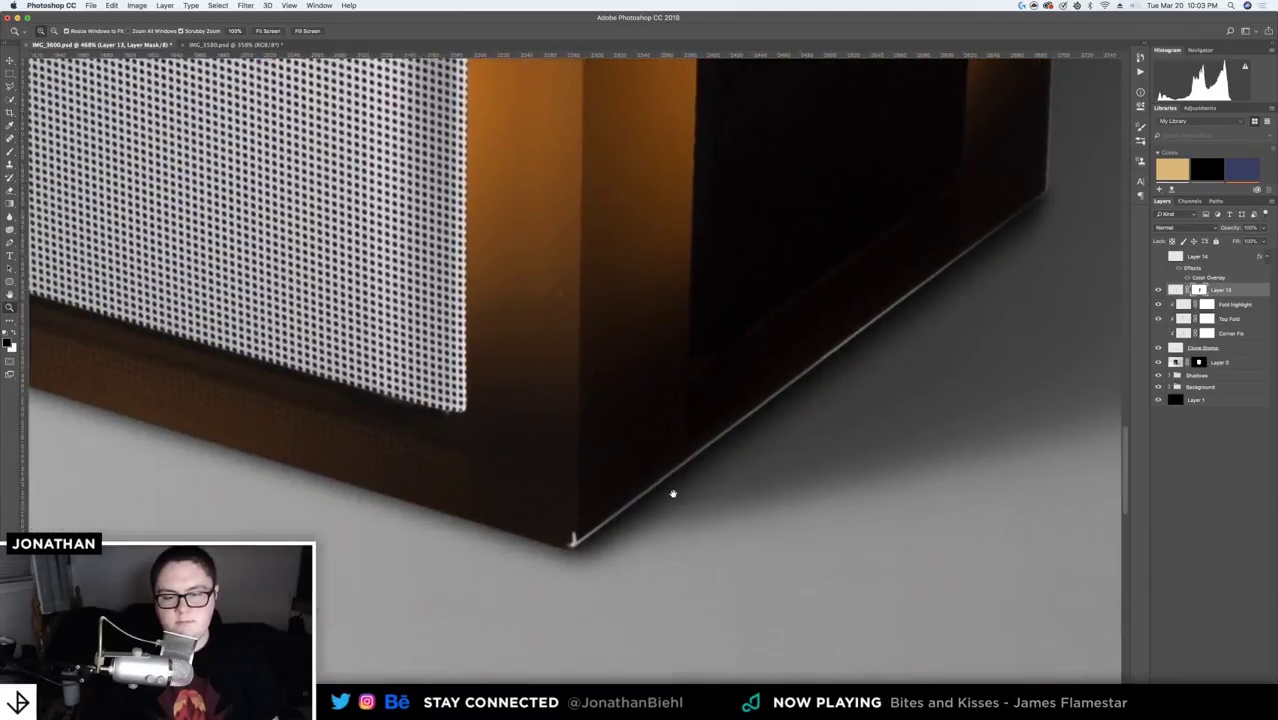
scroll(575, 535, "up", 3)
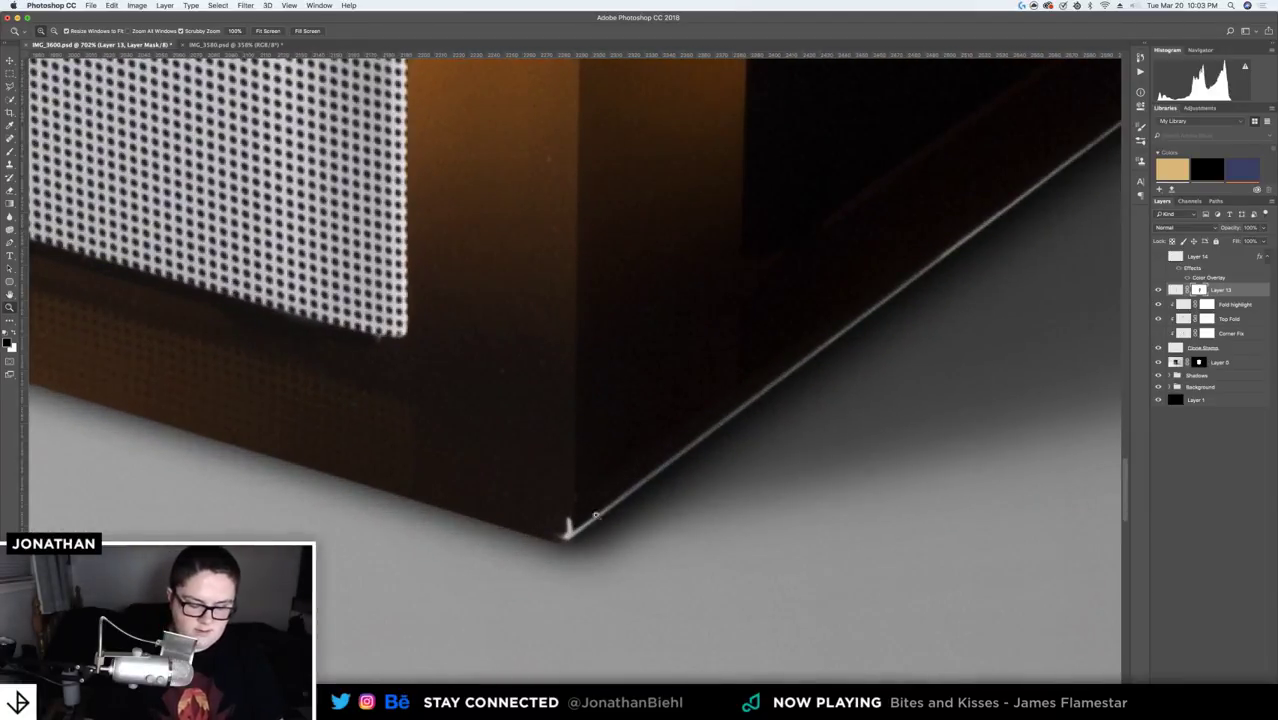
- Outline the white speck at the box's bottom corner with a closed Pen path, convert it to a selection, and target Layer 13's pixels
key("p")
left_click(574, 497)
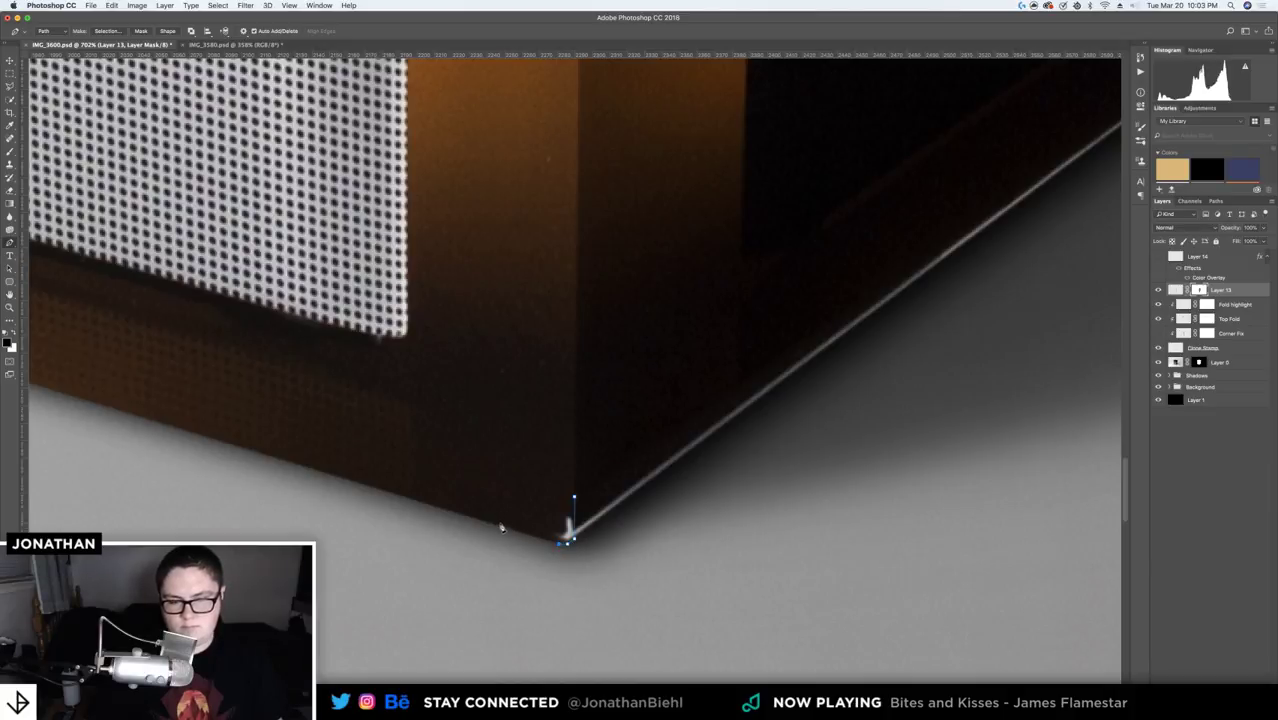
left_click(495, 476)
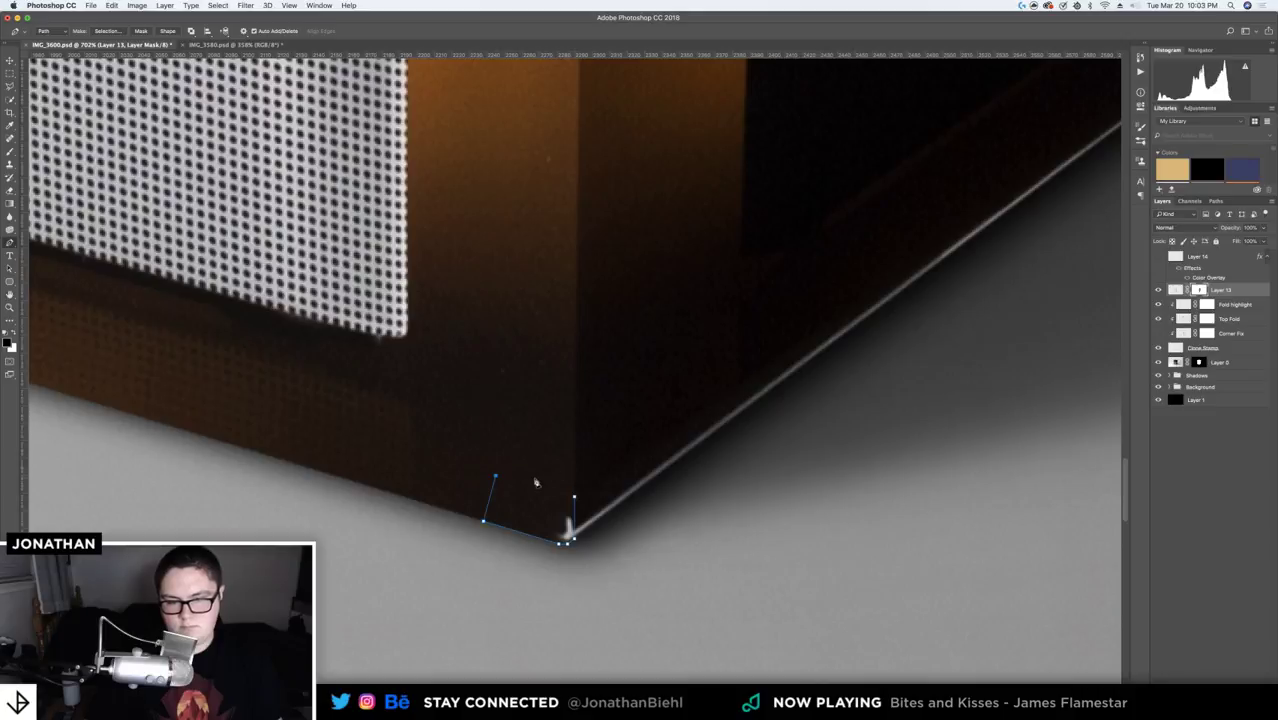
left_click(548, 477)
right_click(539, 497)
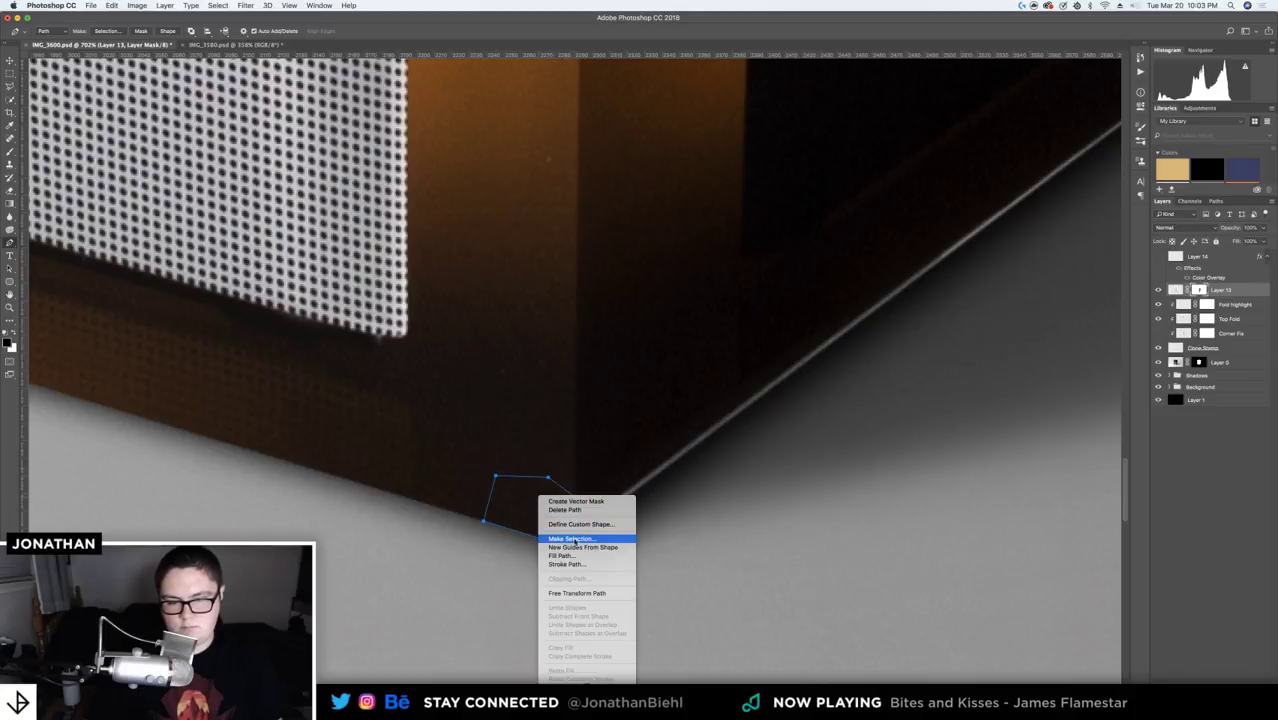
left_click(577, 539)
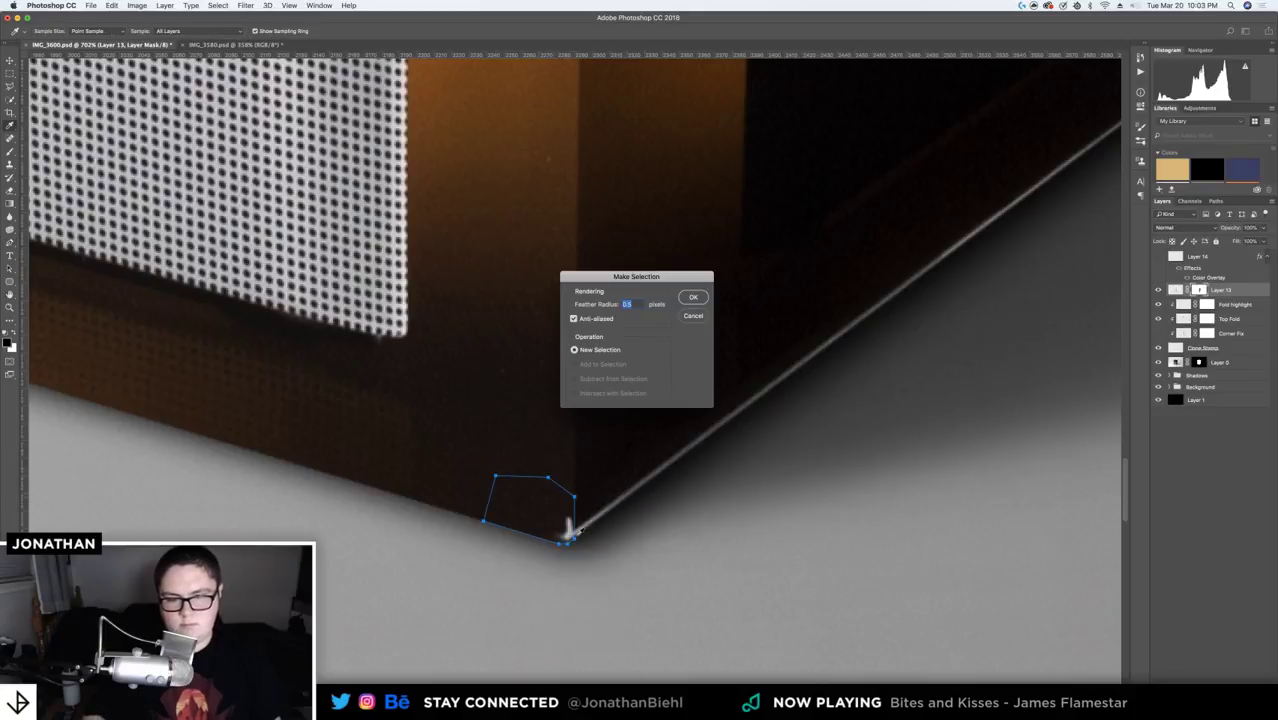
key("Return")
key("x")
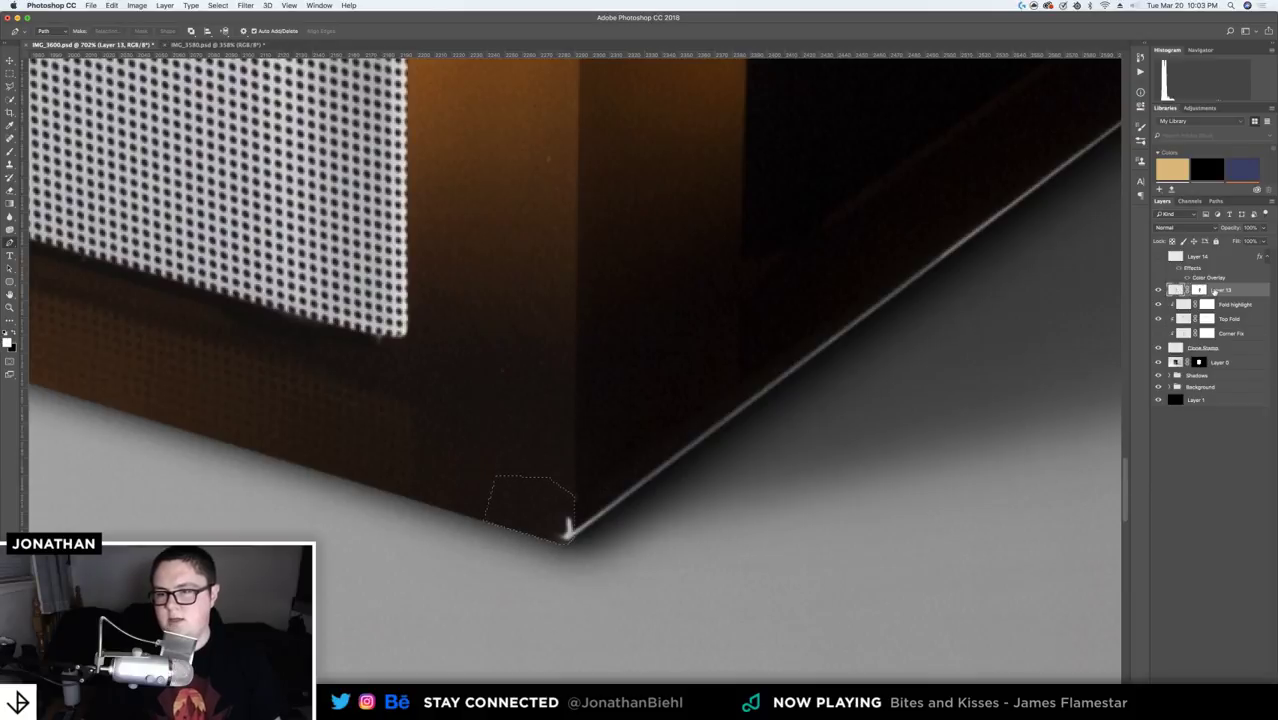
- Clone out the white speck inside the selection on Layer 13 using a smaller Clone Stamp at 100% opacity, then deselect
key("s")
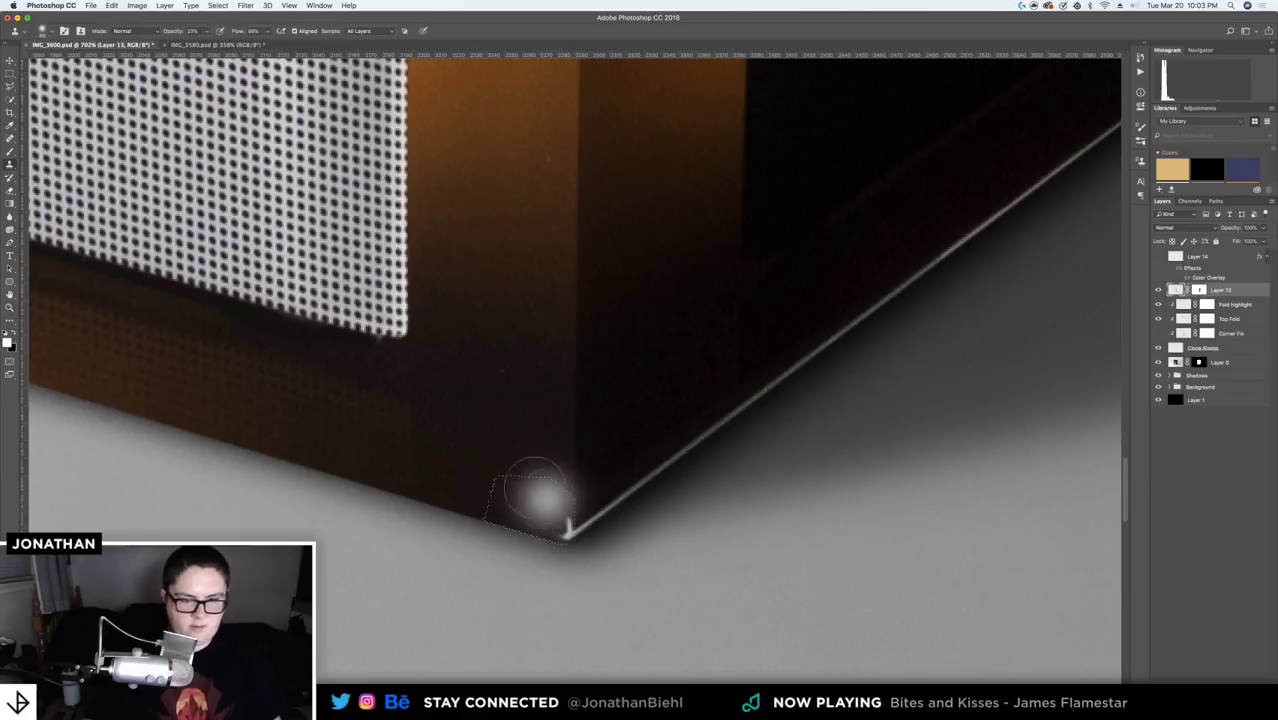
key("bracketleft")
key("bracketleft")
key("bracketleft")
key("bracketleft")
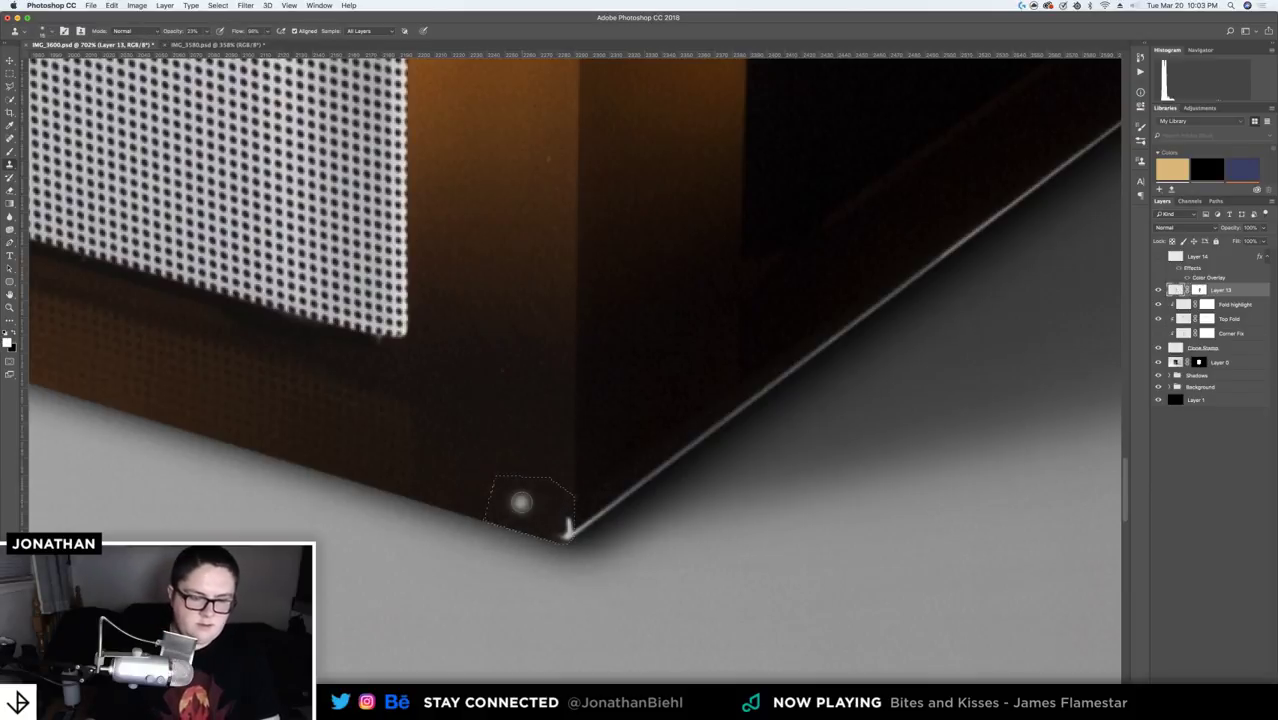
key("bracketleft")
key("bracketleft")
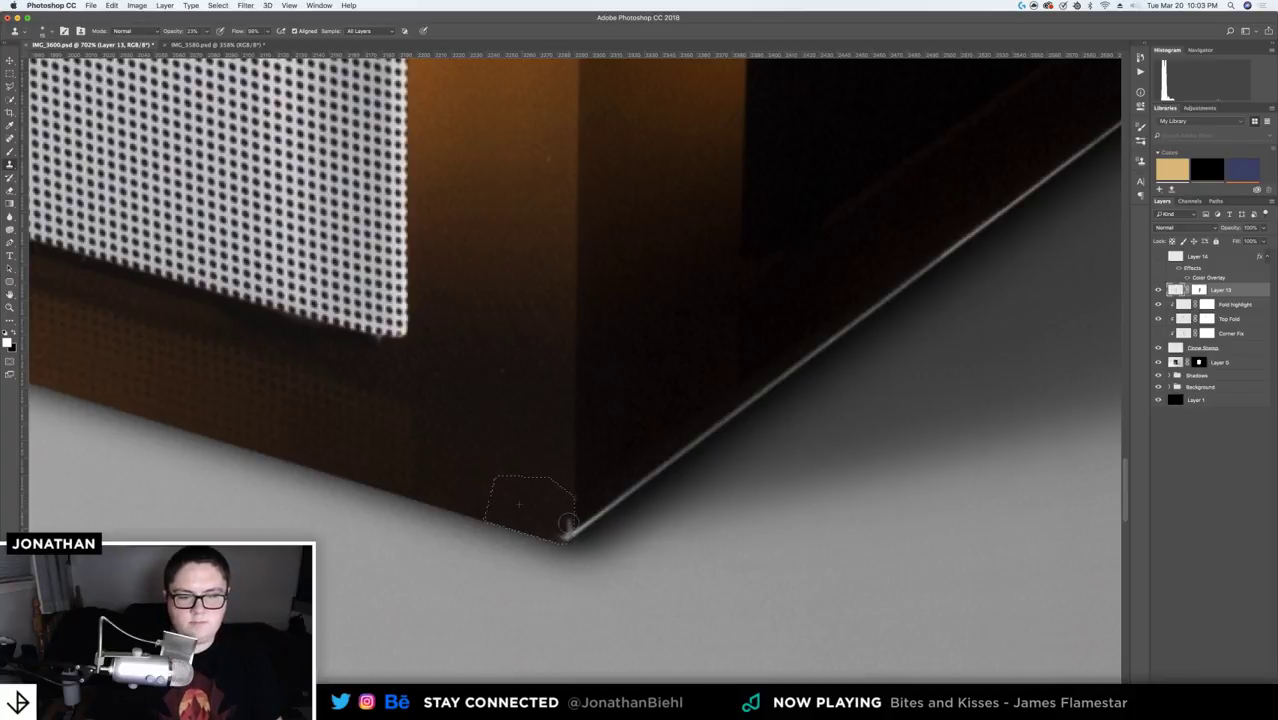
left_click_drag(171, 31, 281, 45)
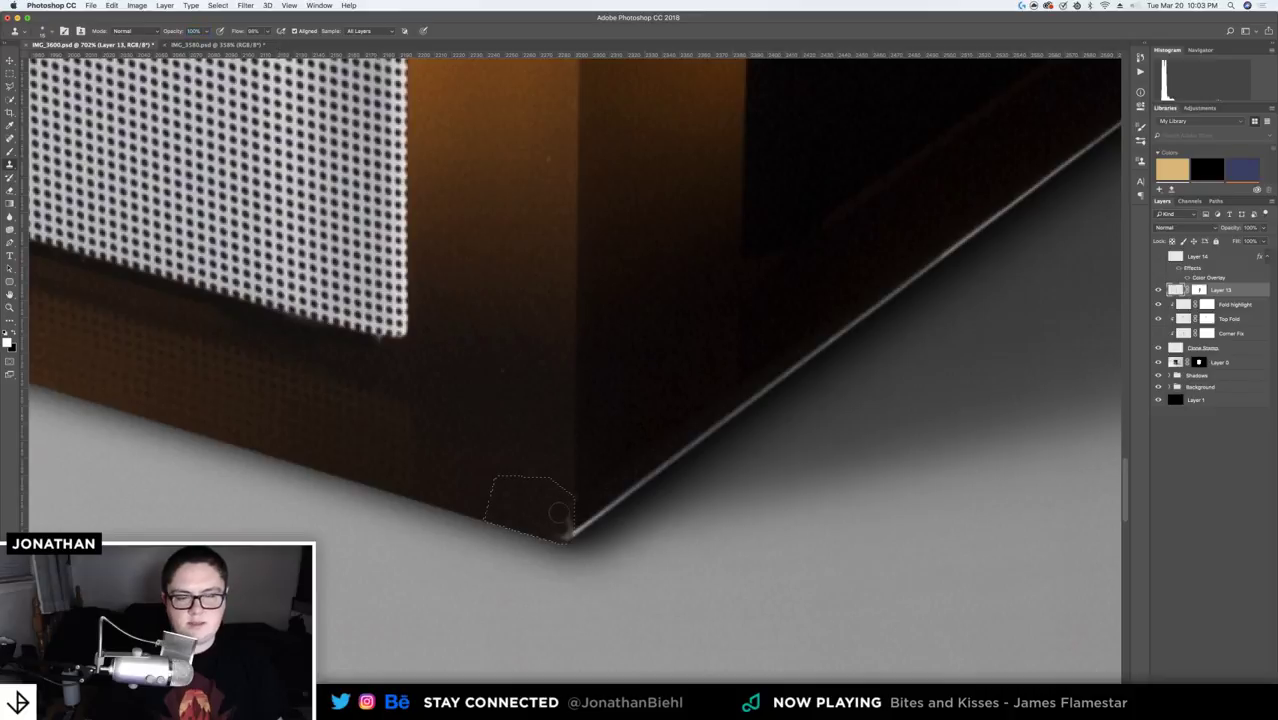
mouse_move(558, 512)
left_mouse_down()
mouse_move(567, 527)
mouse_move(577, 499)
mouse_move(562, 512)
left_mouse_up()
key("super+d")
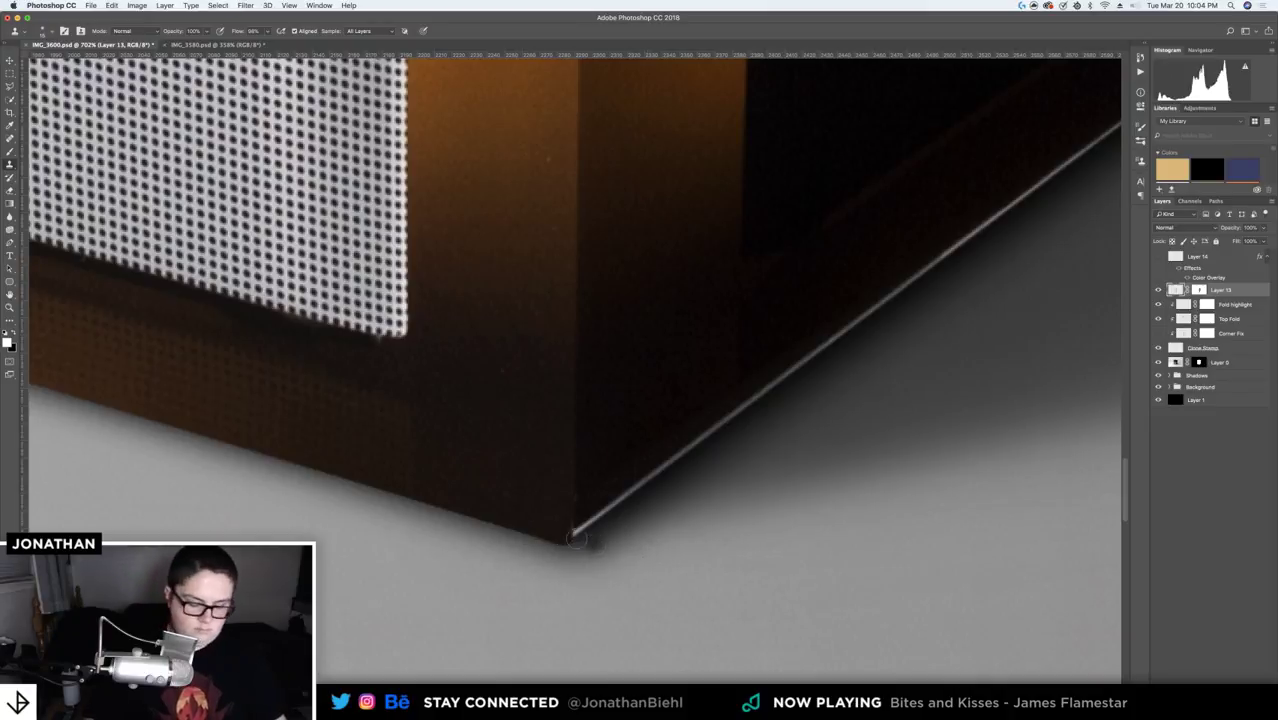
- Select the spill just below the bottom corner with the Polygonal Lasso, hide it on Layer 13's mask, deselect, and save
key("l")
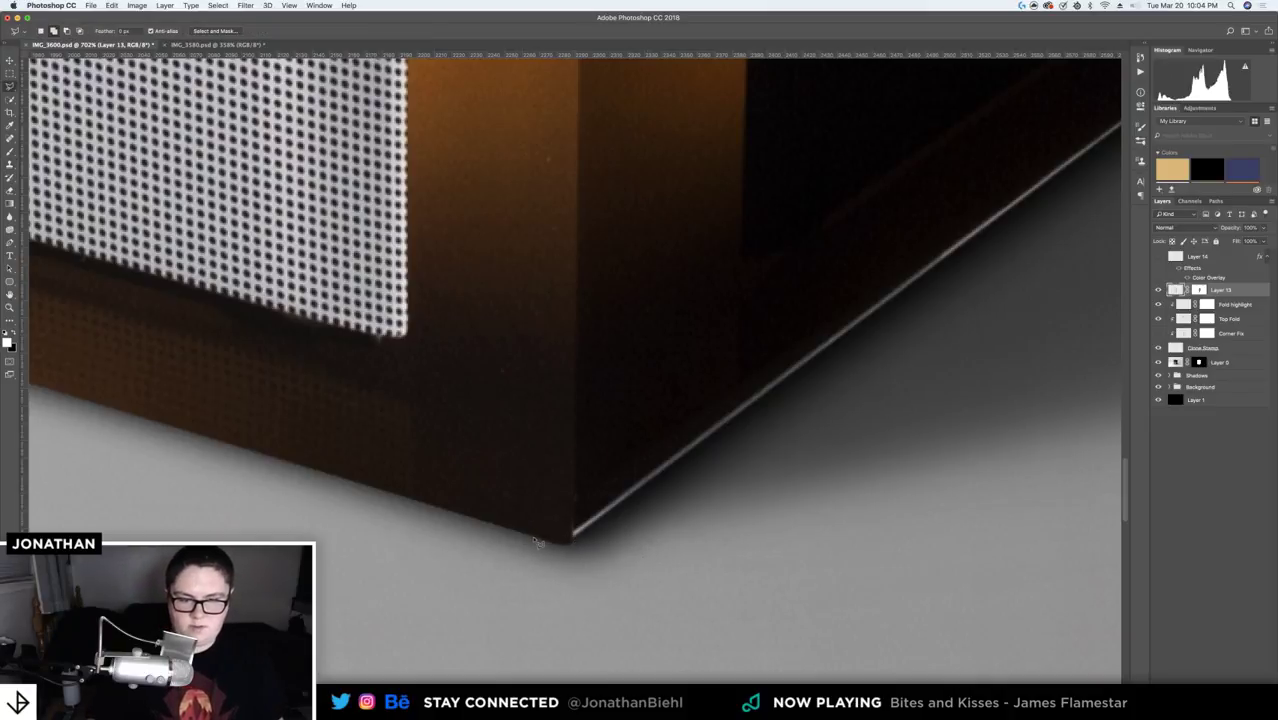
left_click(536, 538)
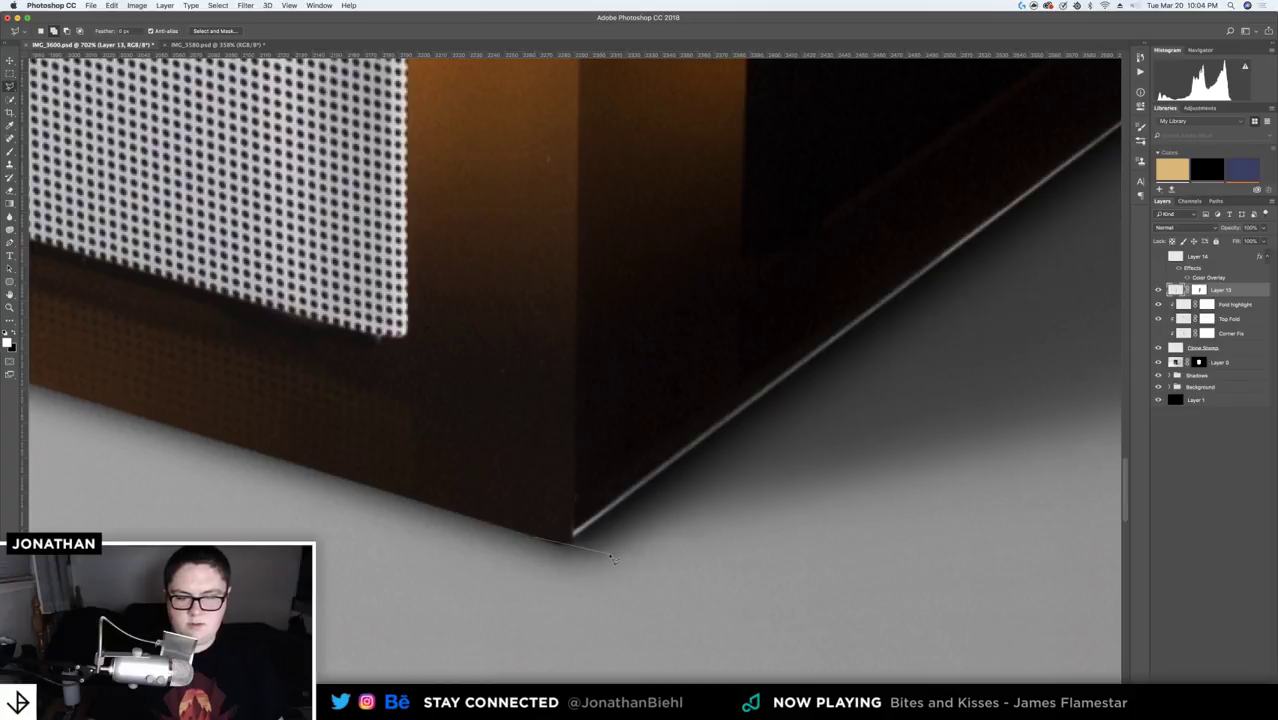
left_click_drag(607, 579, 505, 564)
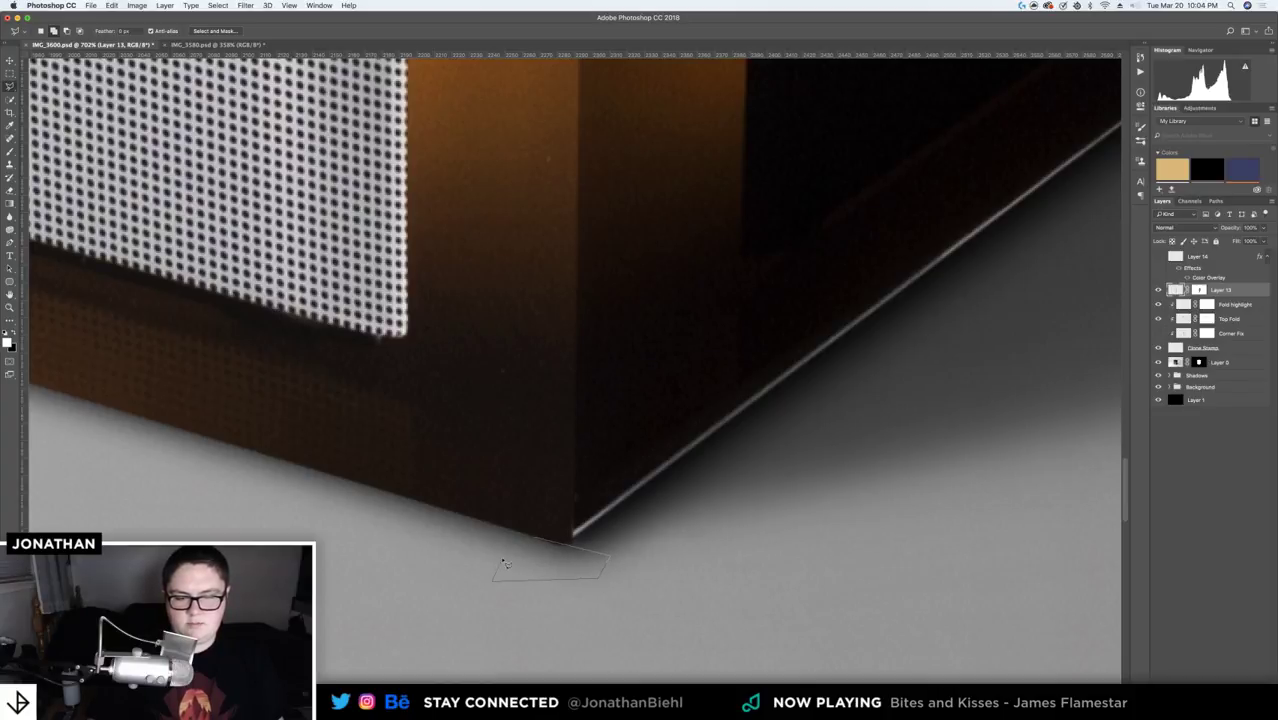
left_click(536, 542)
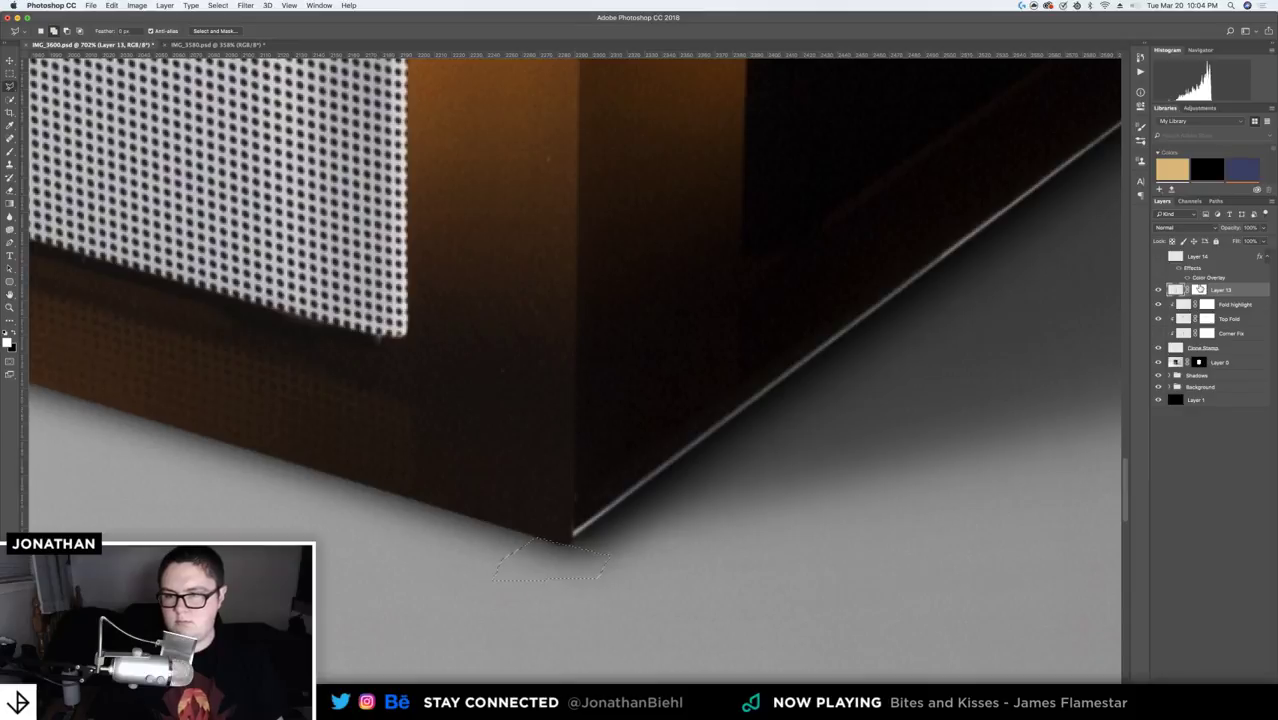
left_click(1199, 289)
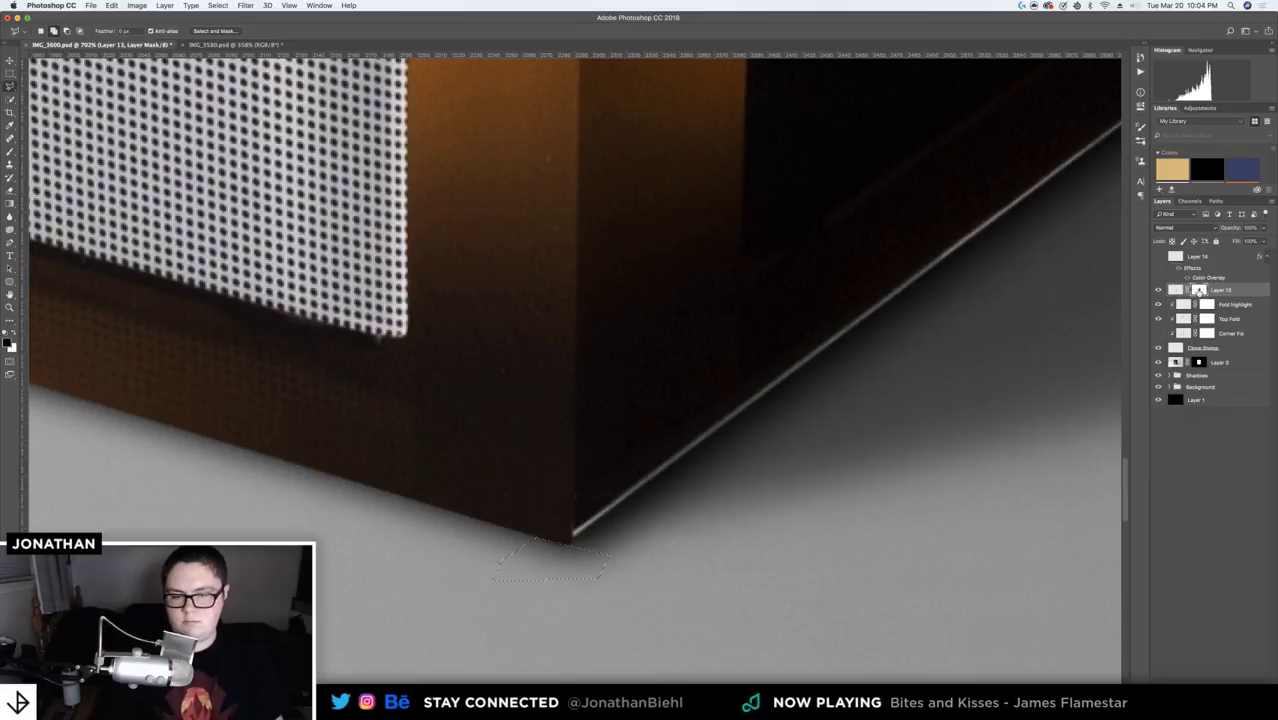
key("super+d")
key("super+s")
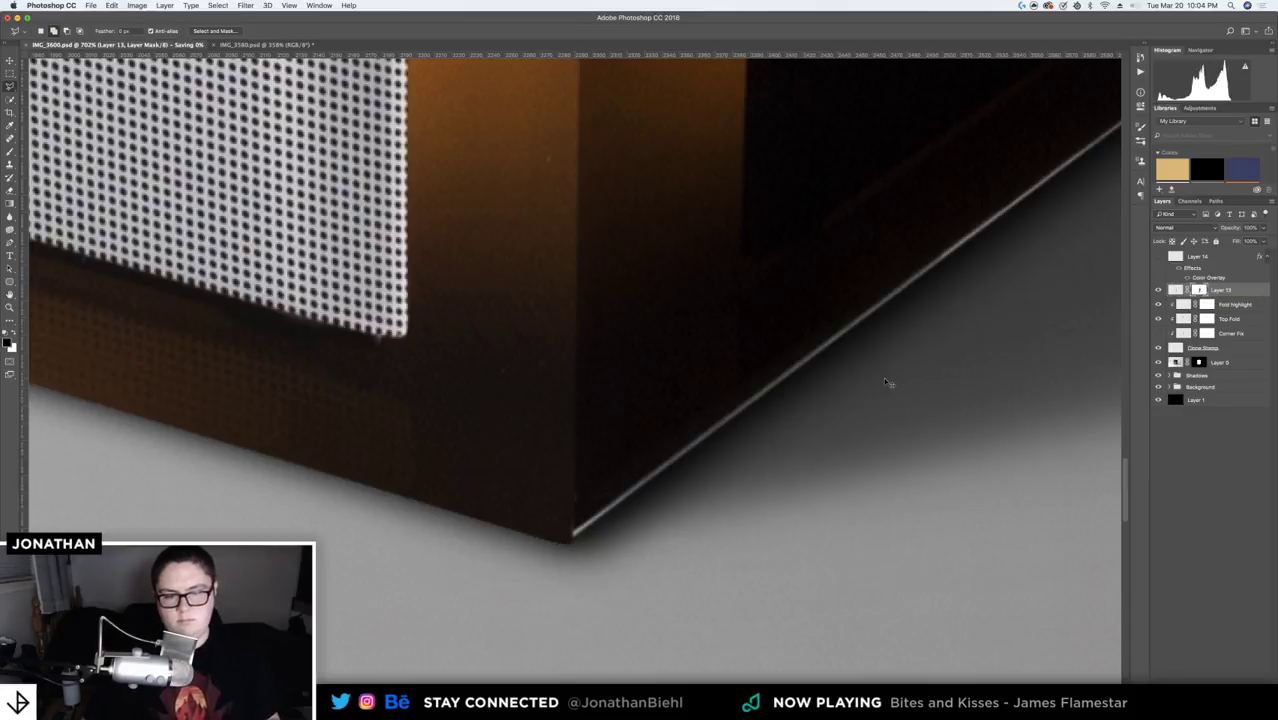
- Inspect the vertical fold from the bottom corner up to the upper corner of the box
key("z")
scroll(642, 248, "down", 5)
left_click_drag(653, 251, 637, 405)
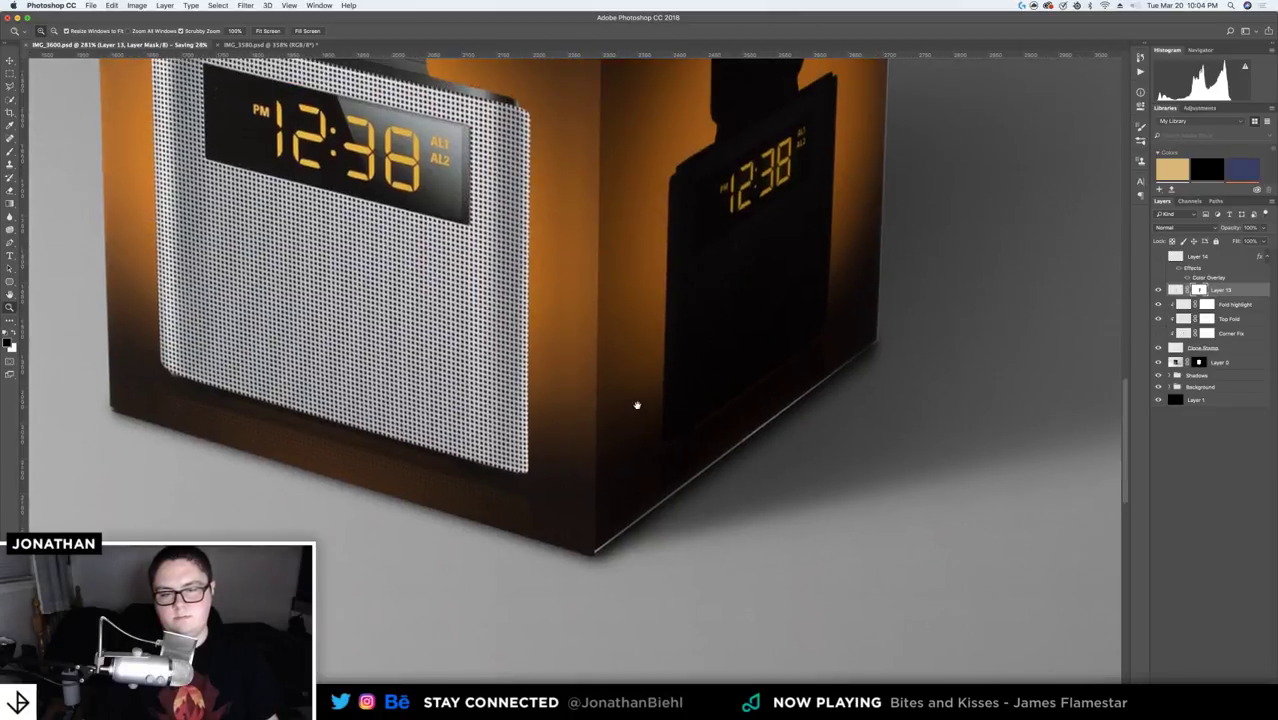
left_click_drag(608, 181, 596, 457)
left_click_drag(596, 177, 604, 260)
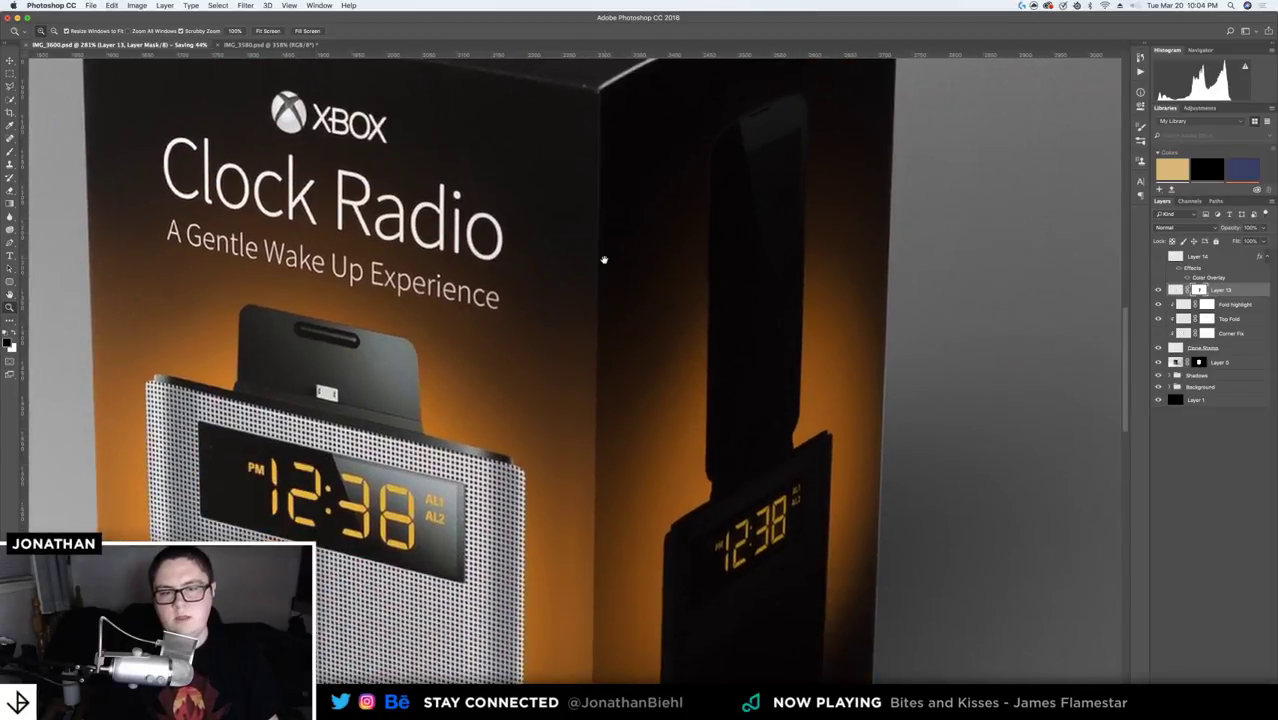
scroll(613, 138, "up", 3)
scroll(613, 208, "up", 3)
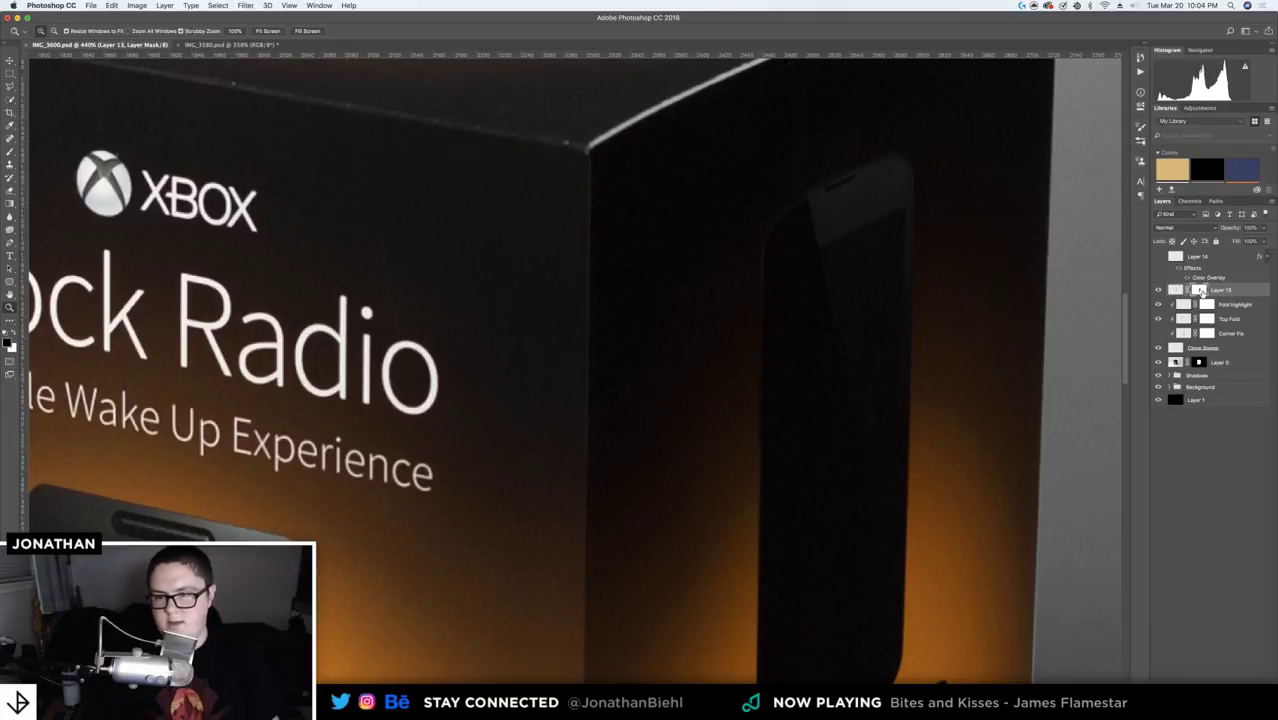
key("p")
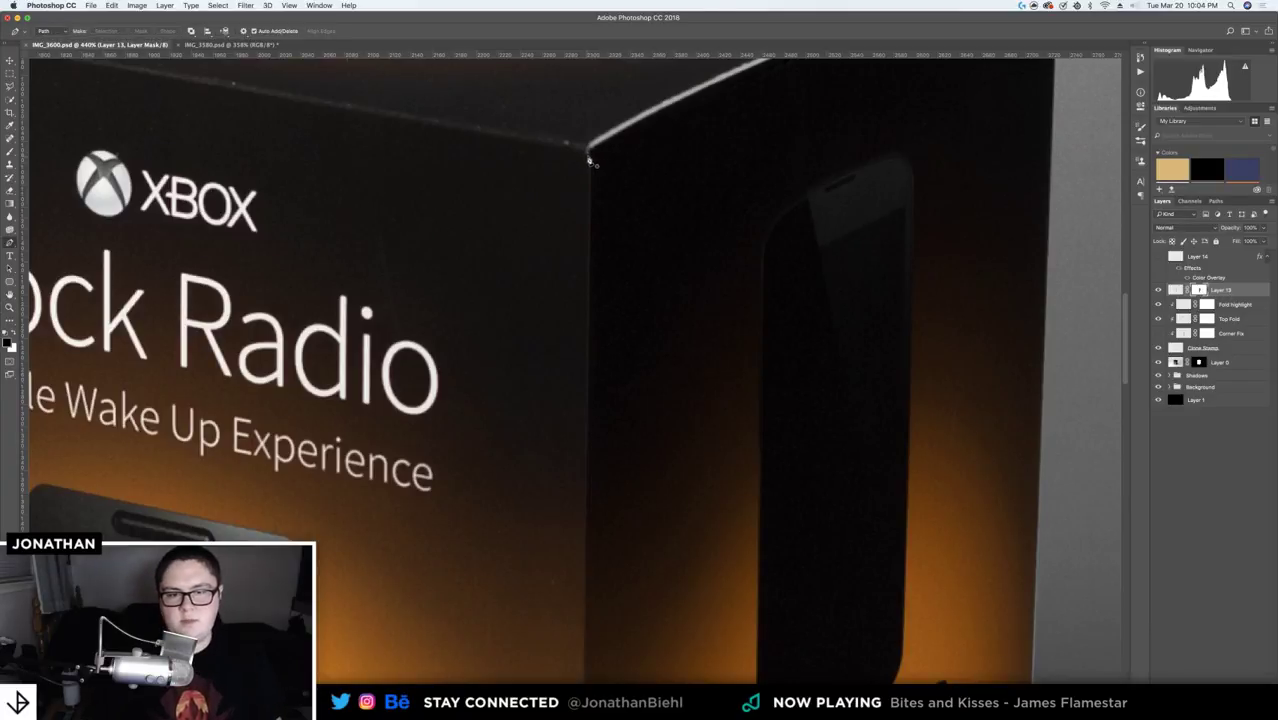
left_click(589, 158)
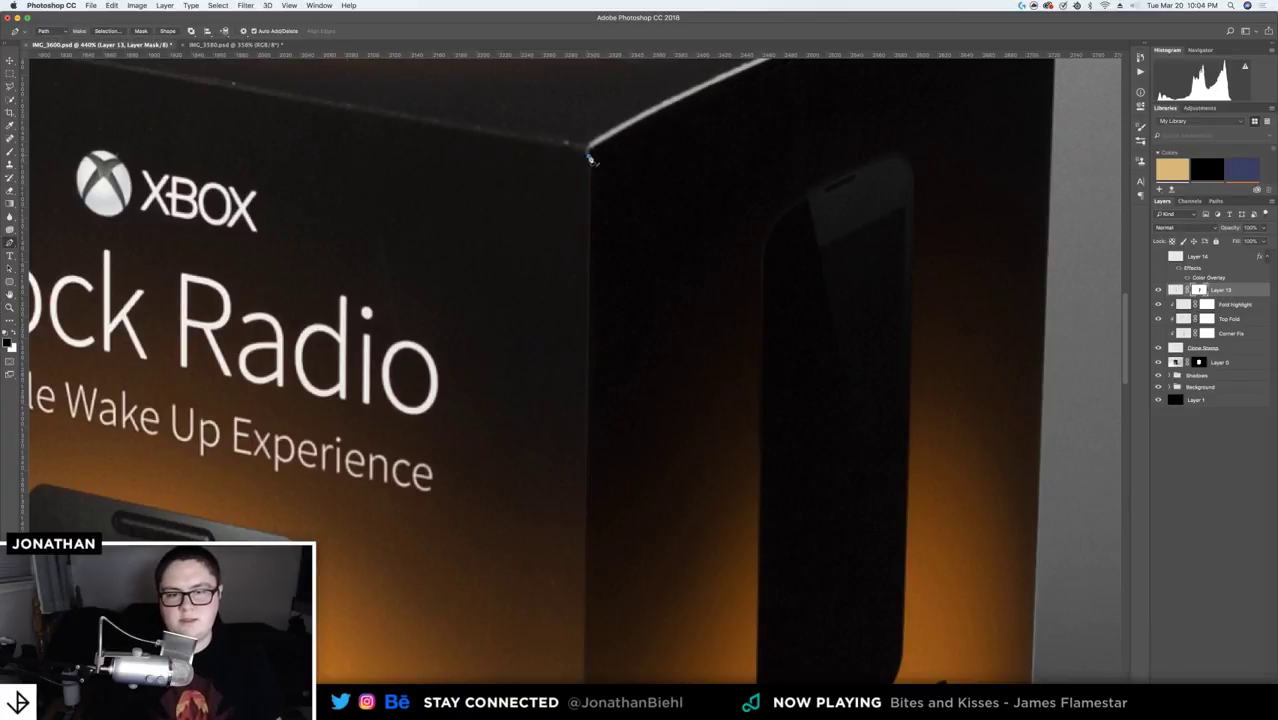
left_click(588, 507)
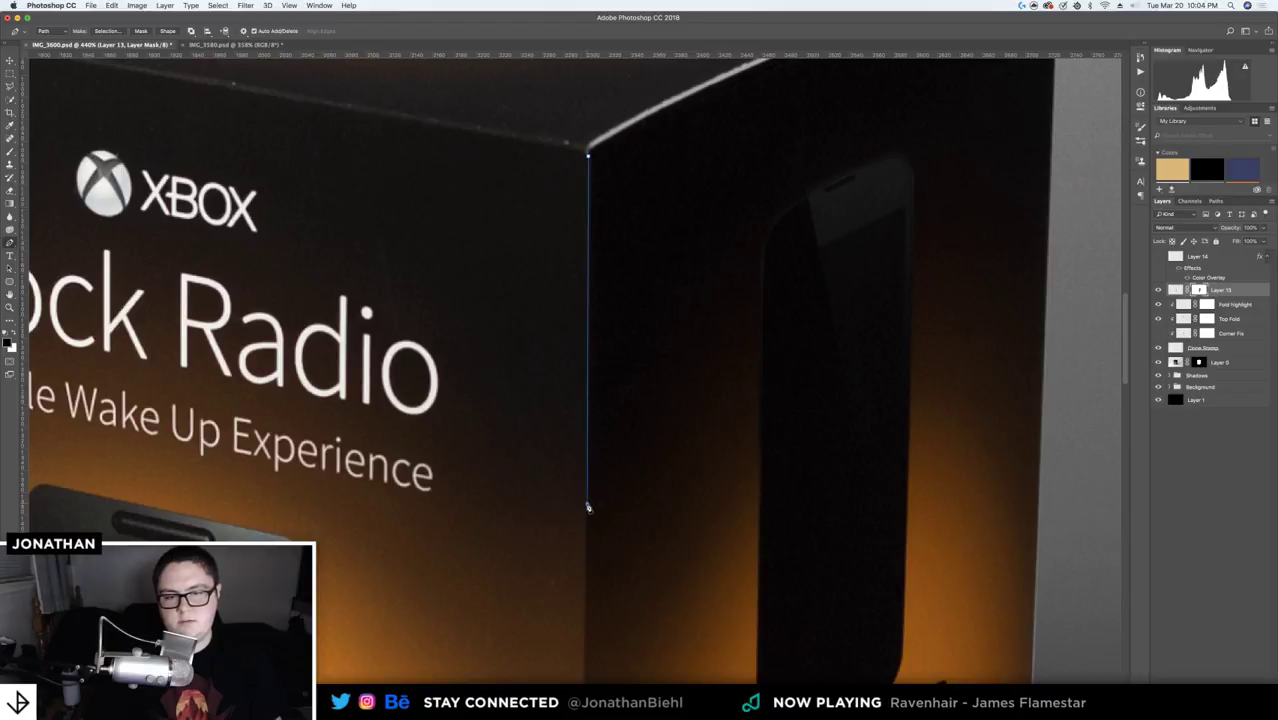
key("super+z")
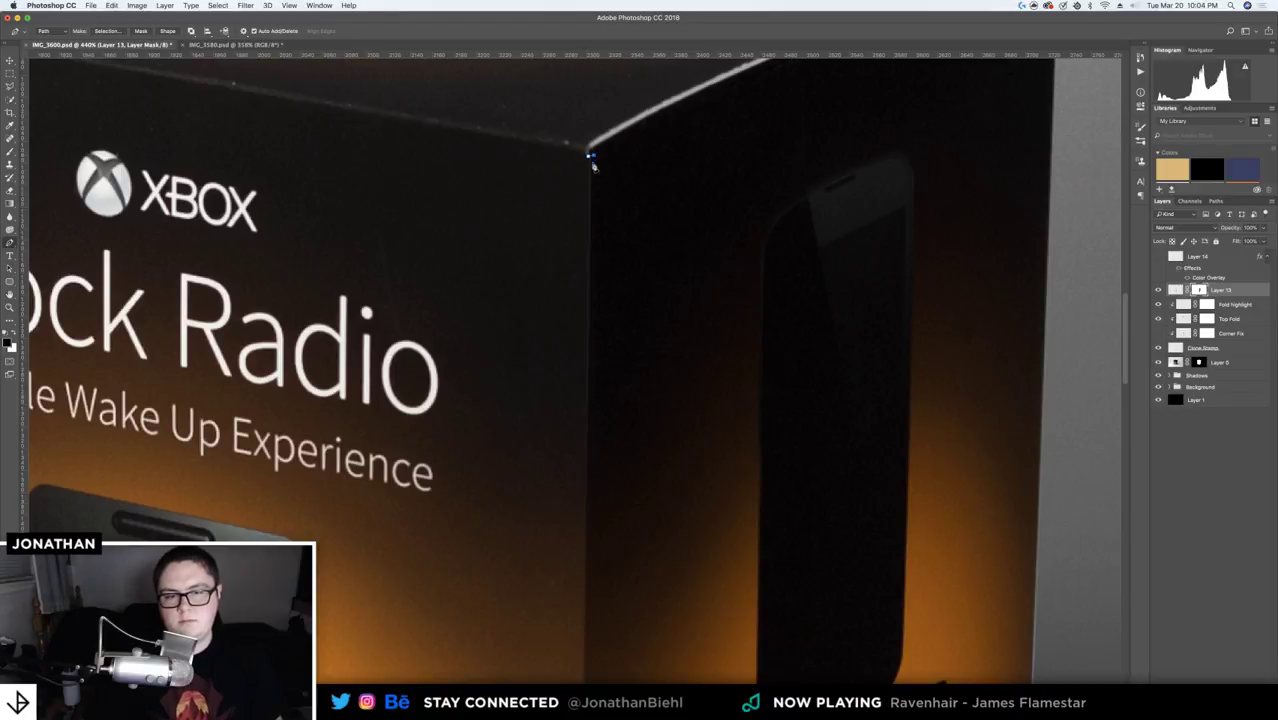
key("super+z")
key("super+z")
key("super+z")
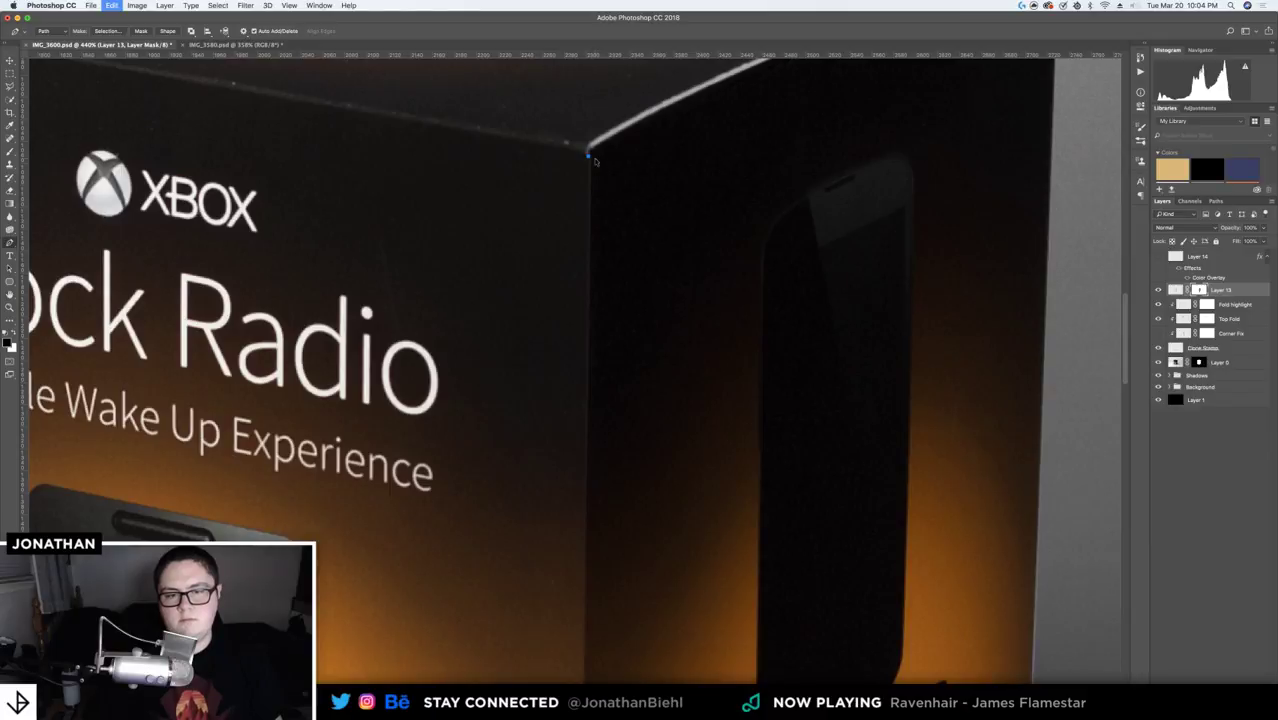
- Draw a closed Pen path around a narrow strip on the front-face side of the fold, starting just below the upper corner
key("z")
mouse_move(588, 155)
left_mouse_down()
mouse_move(619, 152)
mouse_move(600, 160)
left_mouse_up()
key("p")
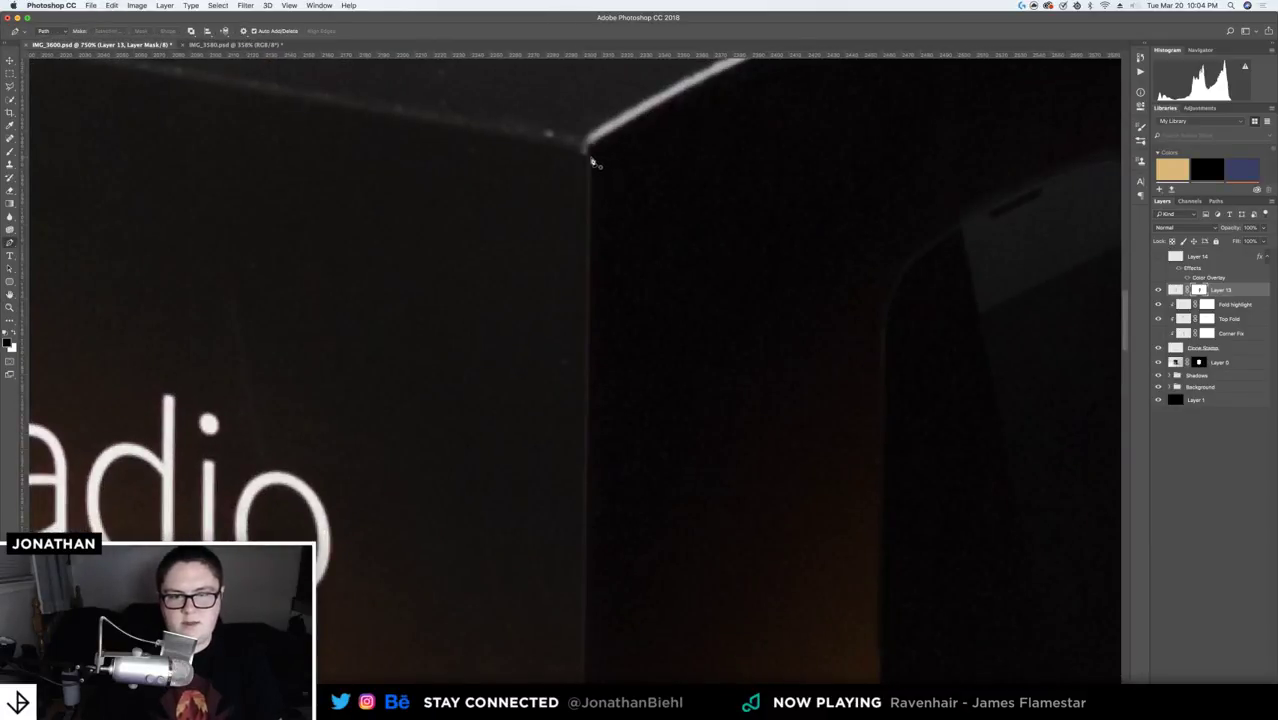
left_click(588, 157)
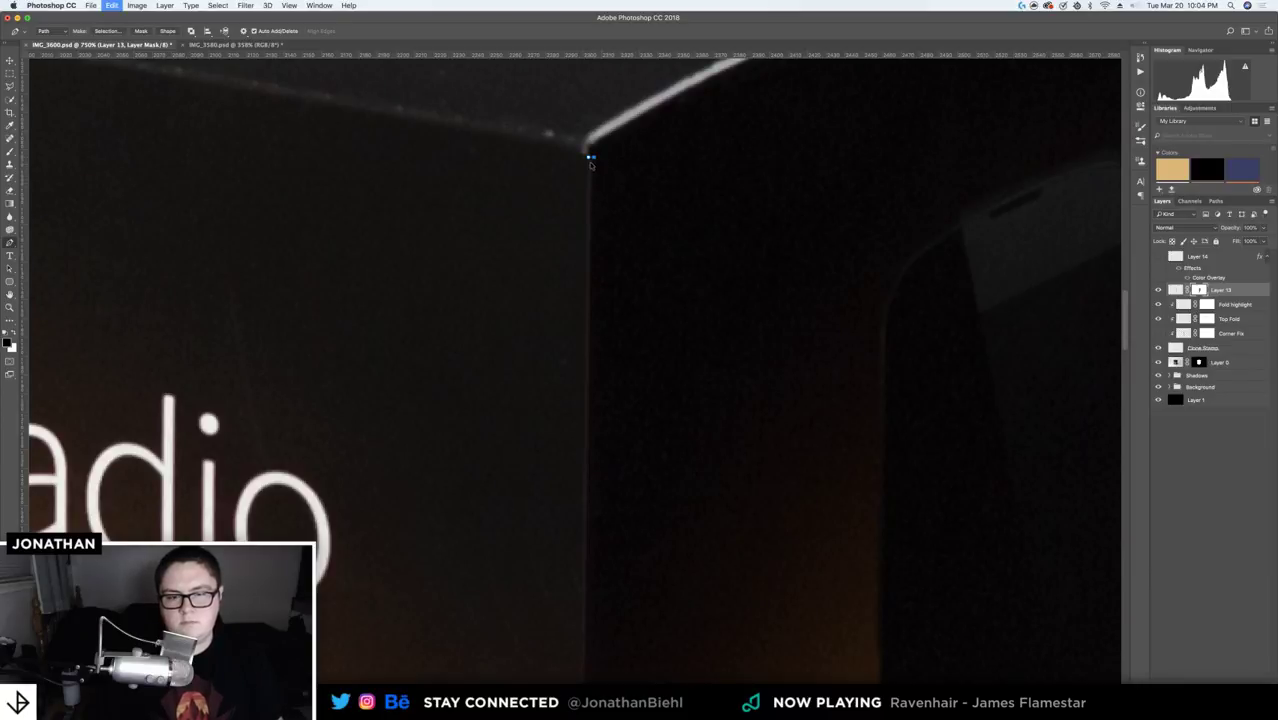
scroll(605, 317, "down", 5)
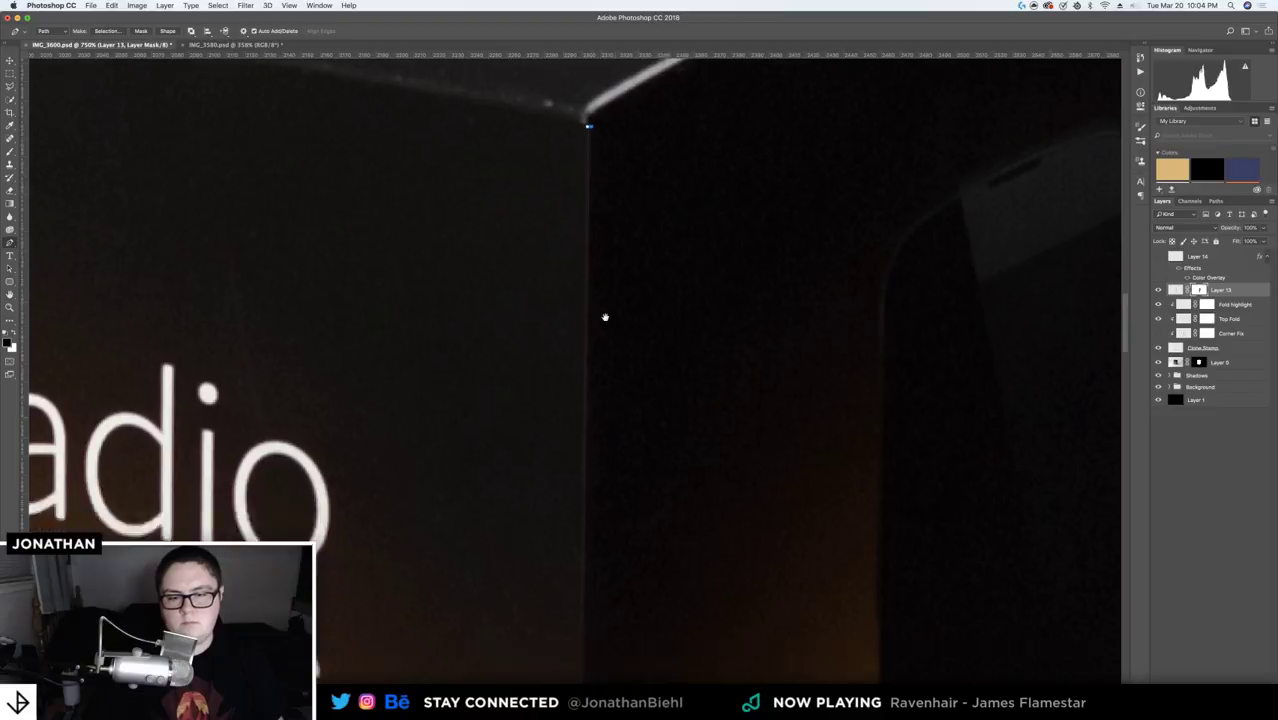
left_click(571, 615)
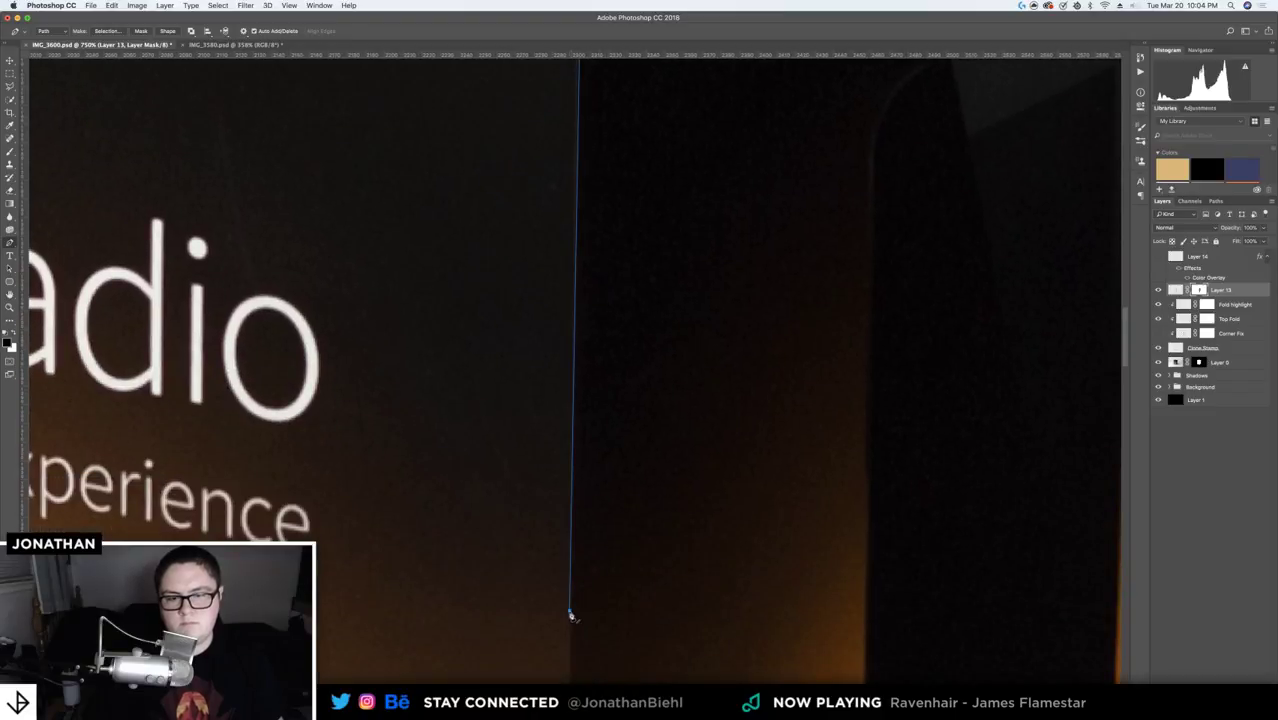
scroll(505, 183, "up", 8)
left_click(500, 333)
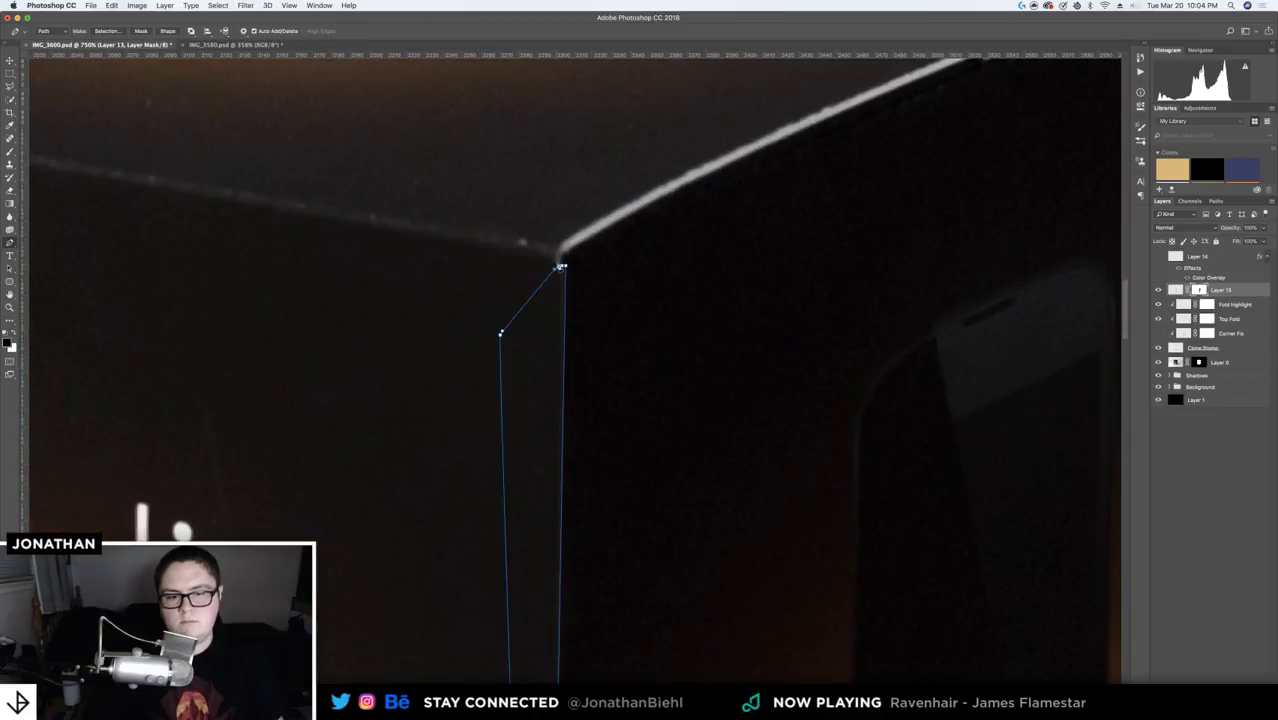
- Convert the strip path beside the fold to a selection, fill it on Layer 13's mask, and deselect
right_click(535, 410)
left_click(560, 450)
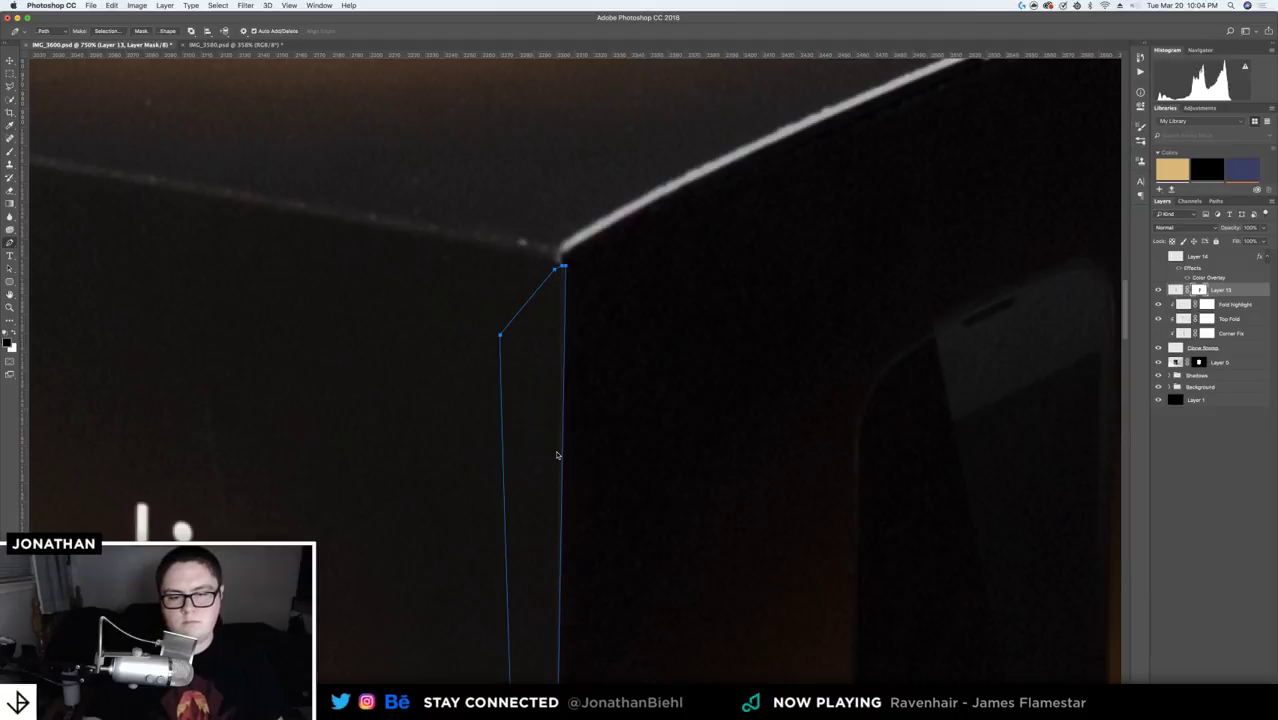
key("Return")
key("super+BackSpace")
key("super+z")
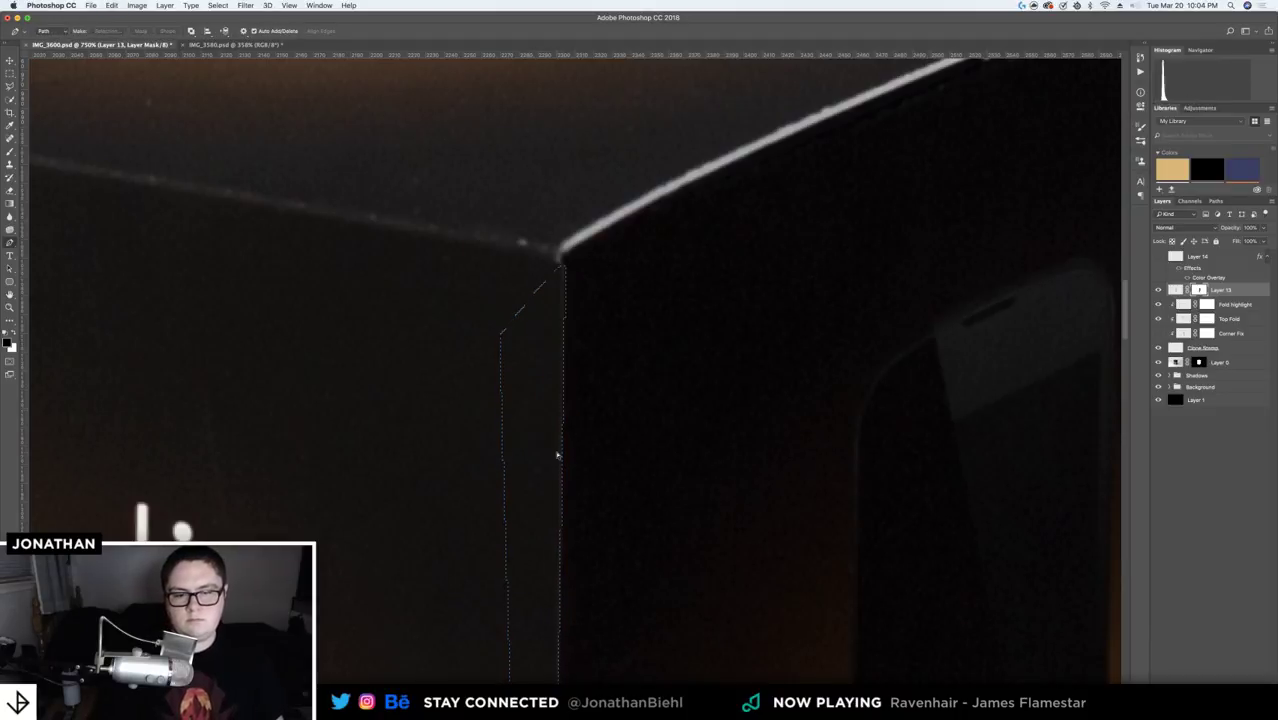
key("super+d")
- Check the whole box, save the document, and turn on the Corner Fix layer's visibility
key("z")
left_click(582, 391, "alt")
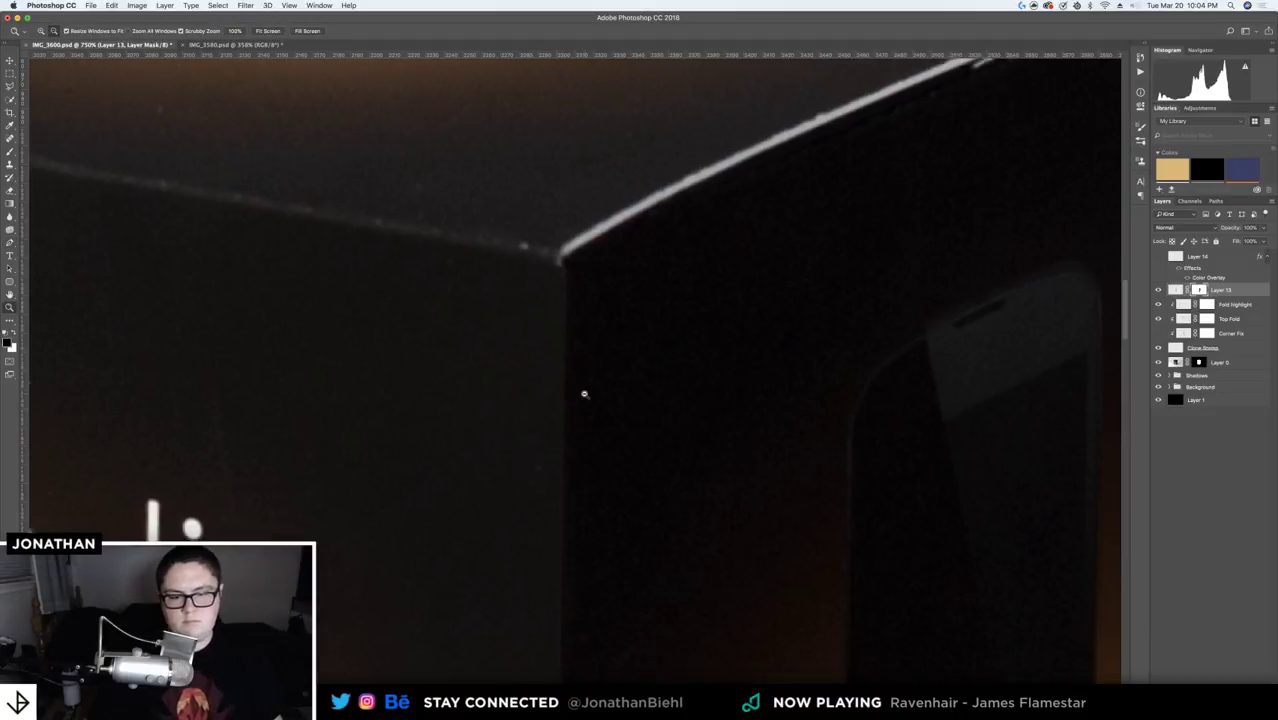
left_click(622, 385, "alt")
left_click(625, 388, "alt")
left_click(625, 388, "alt")
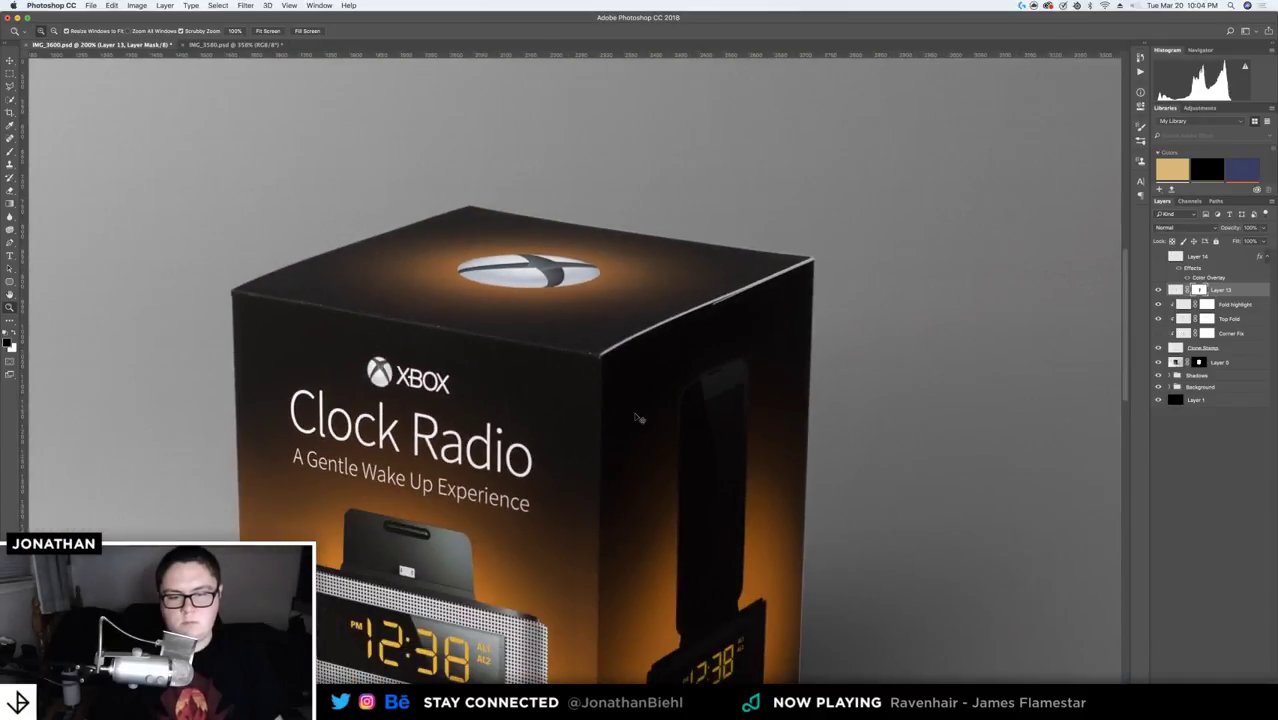
key("super+s")
scroll(620, 400, "down", 3)
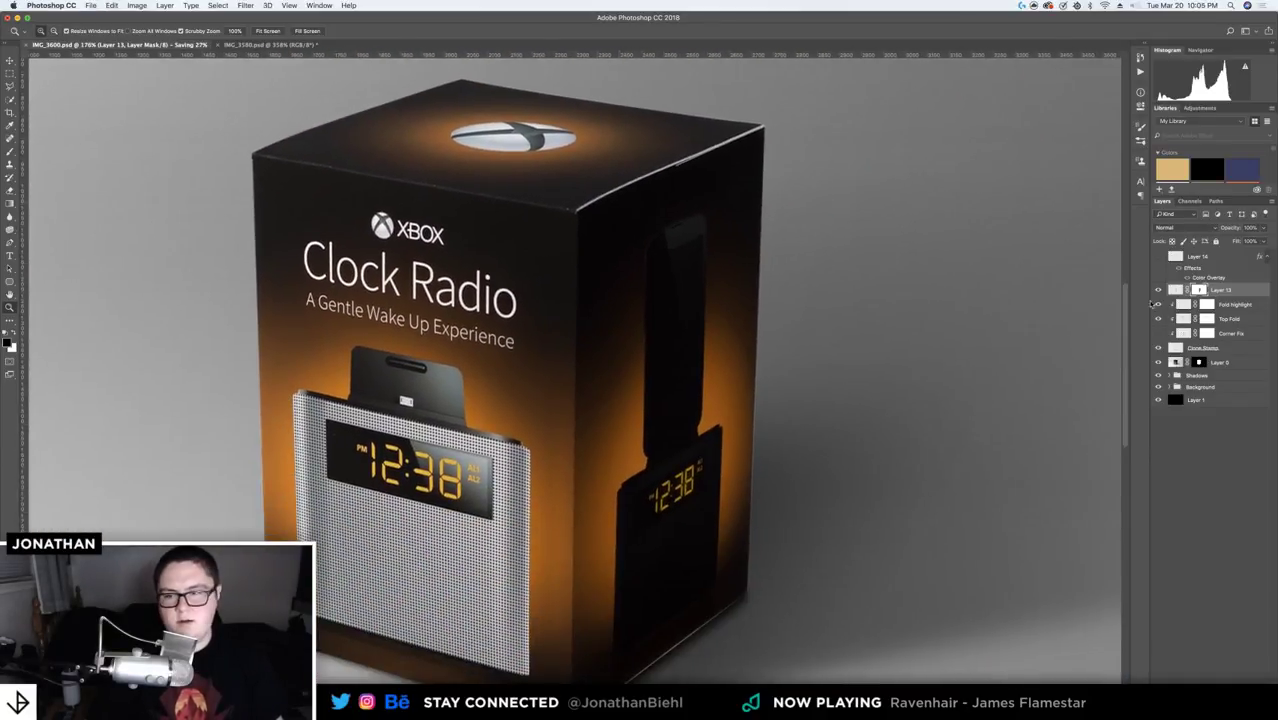
key("v")
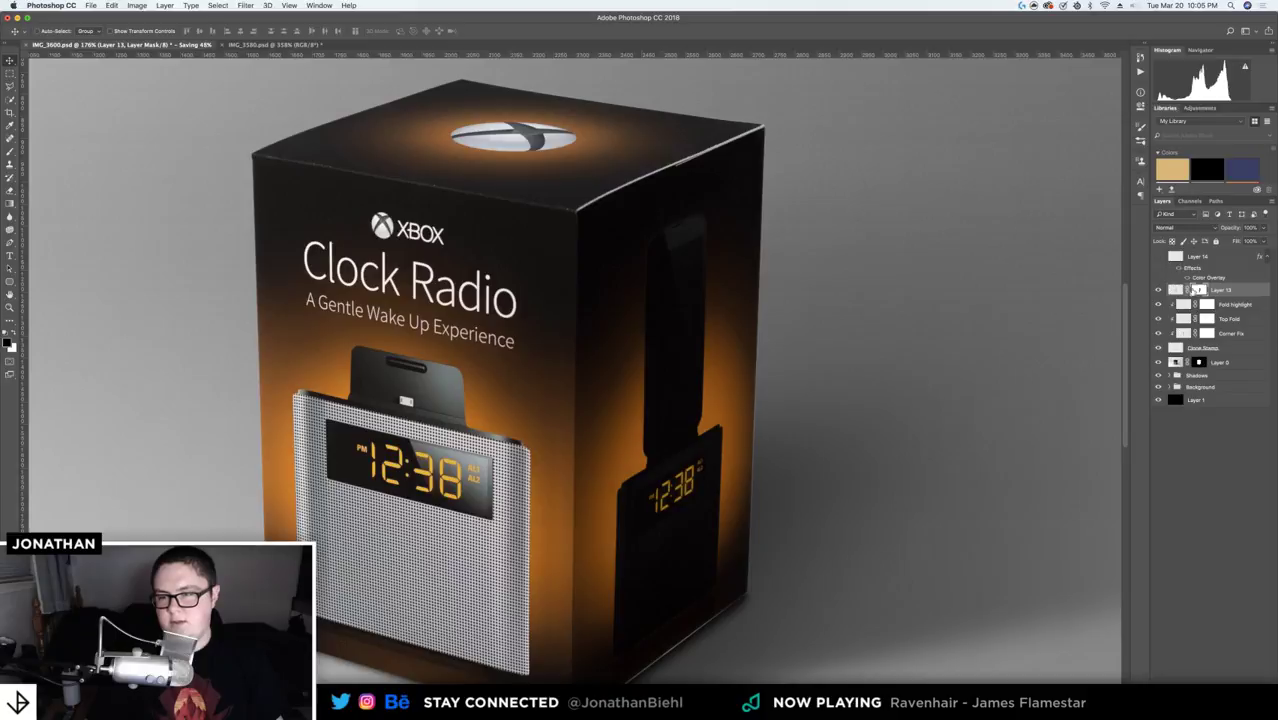
- Move Layer 13 between the Top Fold and Corner Fix layers so it joins the clipped layer stack
left_click_drag(1236, 291, 1241, 327)
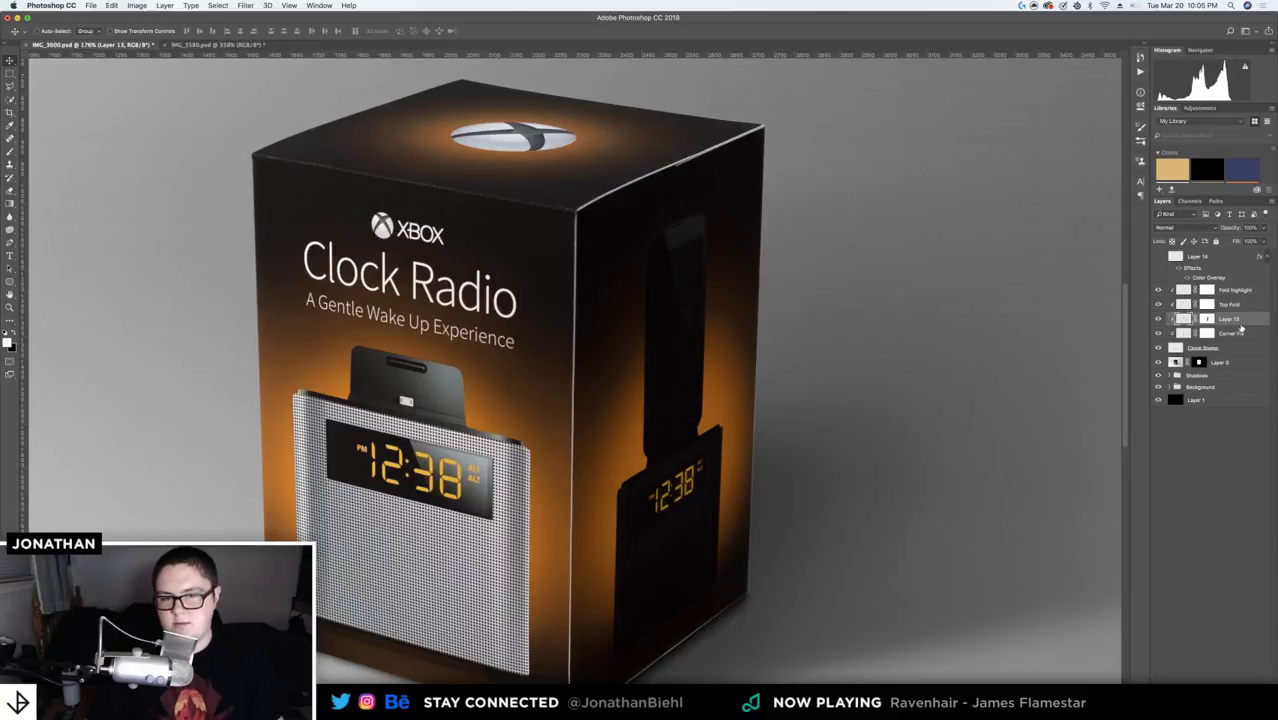
scroll(735, 369, "up", 3)
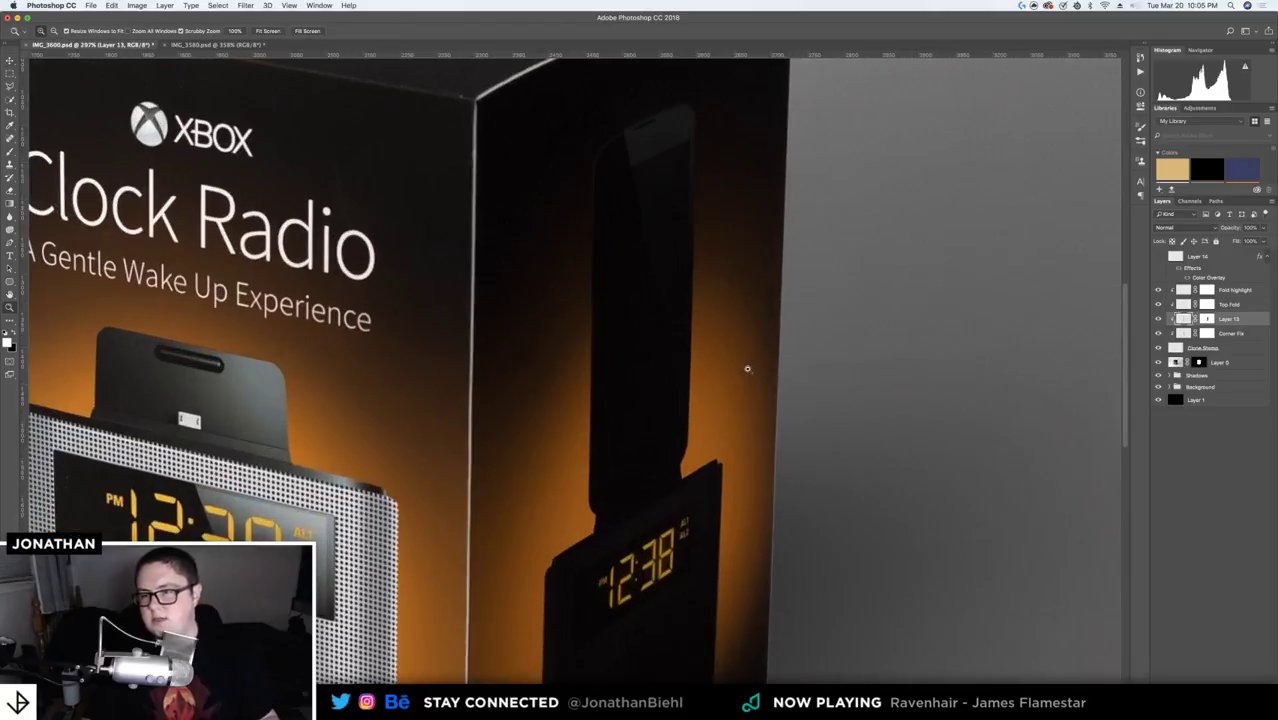
scroll(784, 400, "up", 3)
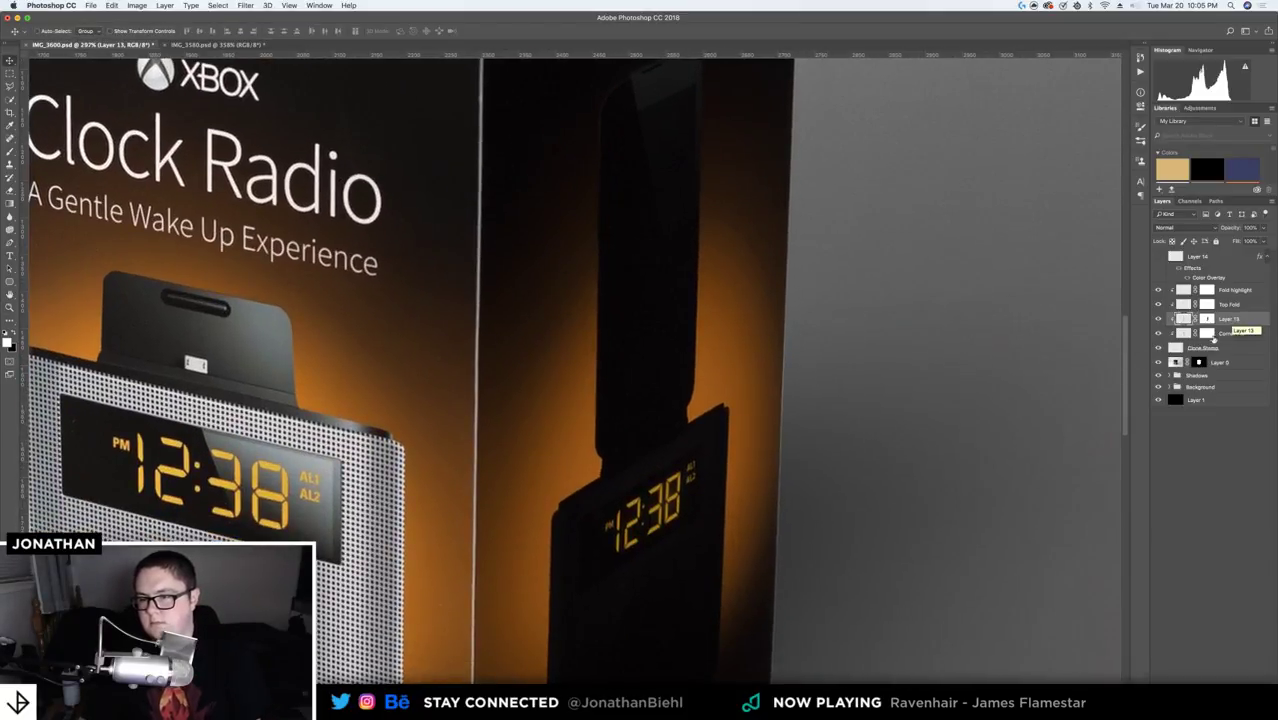
- Clip the Clone Stamp layer to the box layer below it and save the document
right_click(1220, 348)
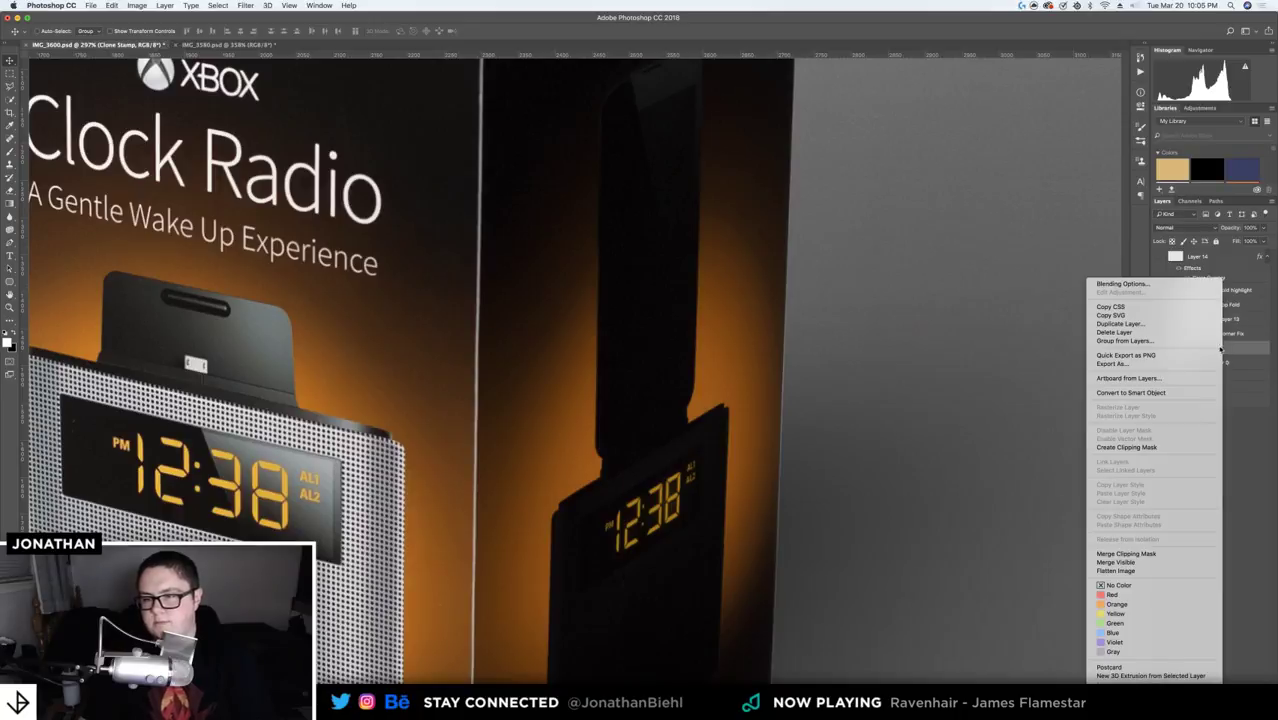
left_click(1127, 447)
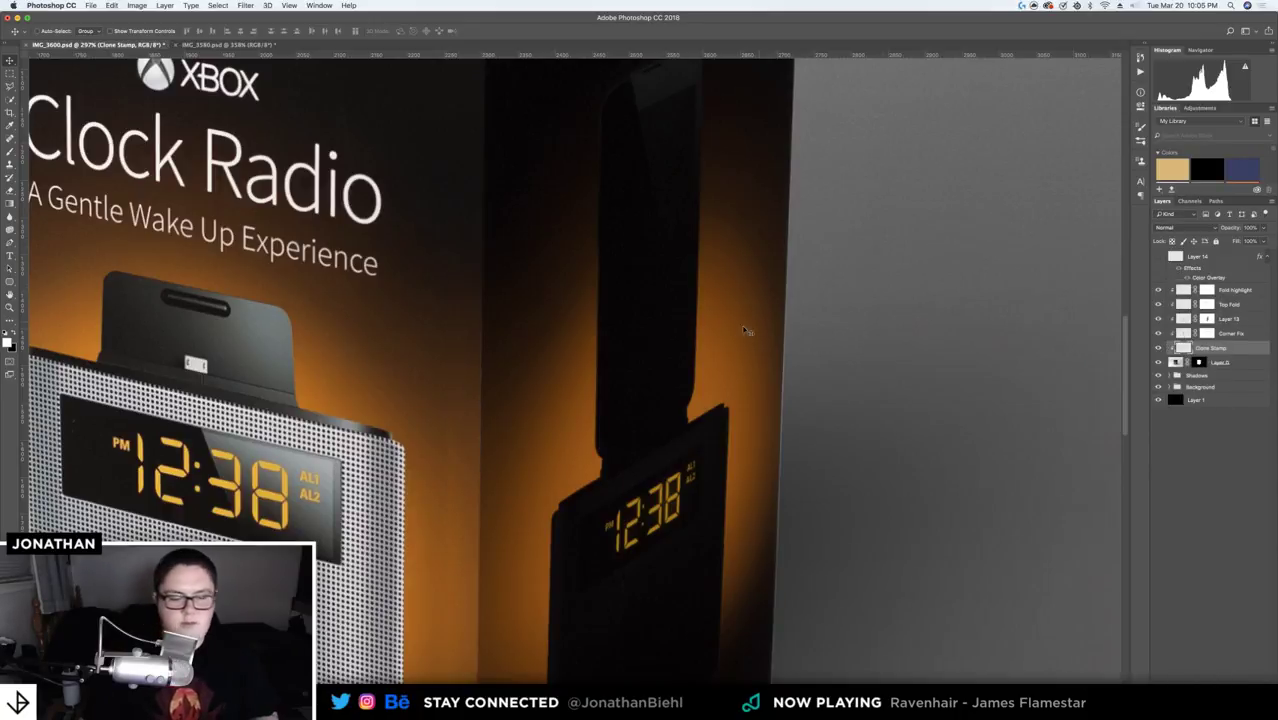
key("super+s")
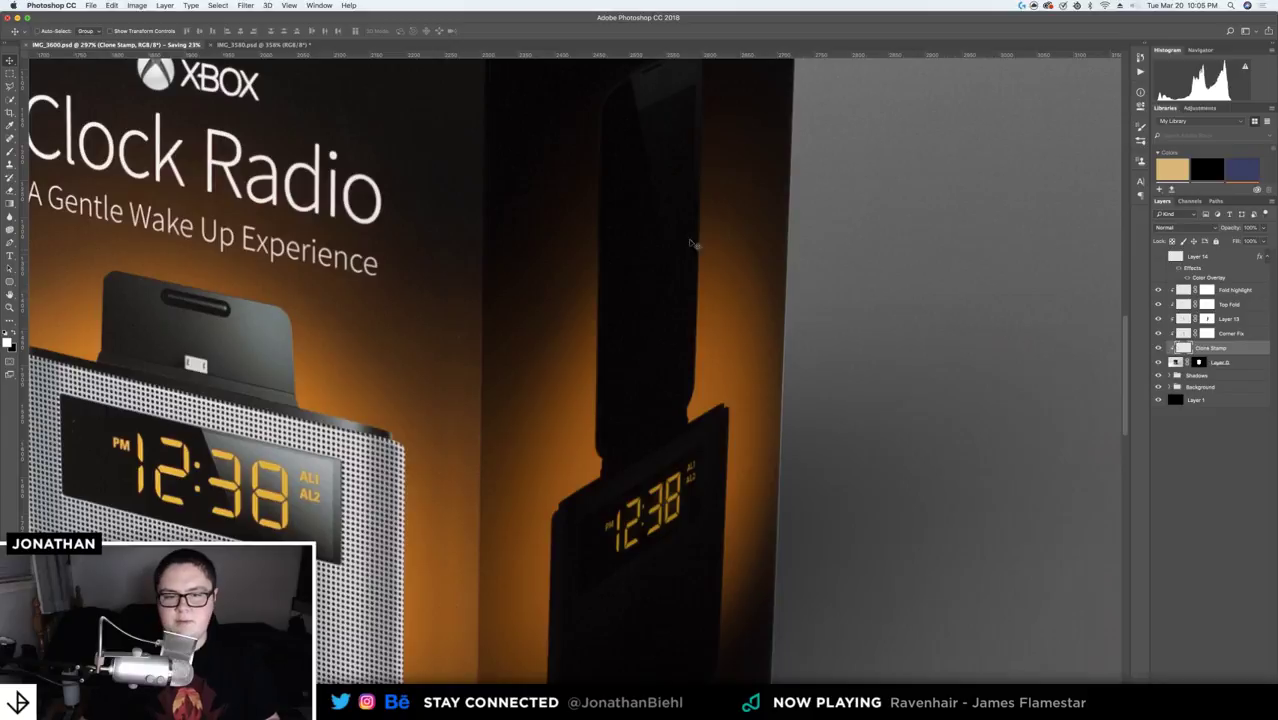
- Examine the whole box, including the vertical fold and the upper corner where the faces meet
scroll(551, 291, "up", 5)
scroll(590, 182, "down", 4)
key("z")
scroll(593, 221, "down", 5)
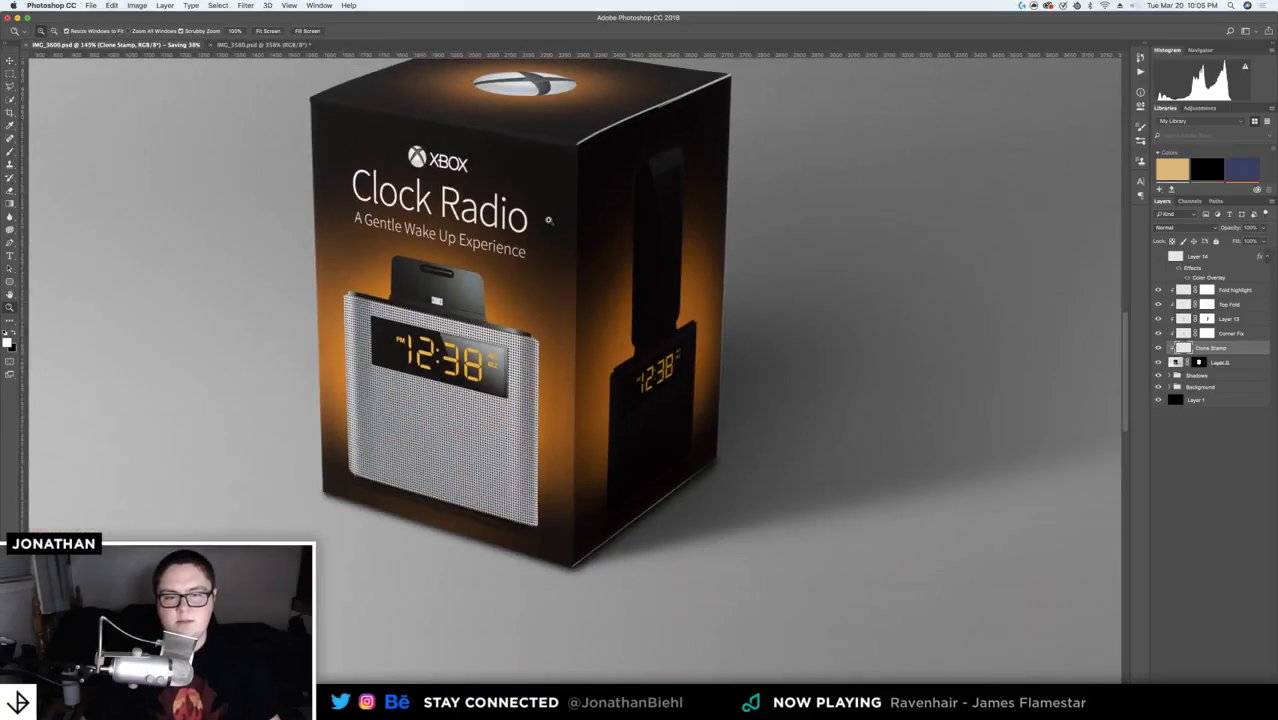
scroll(572, 352, "up", 2)
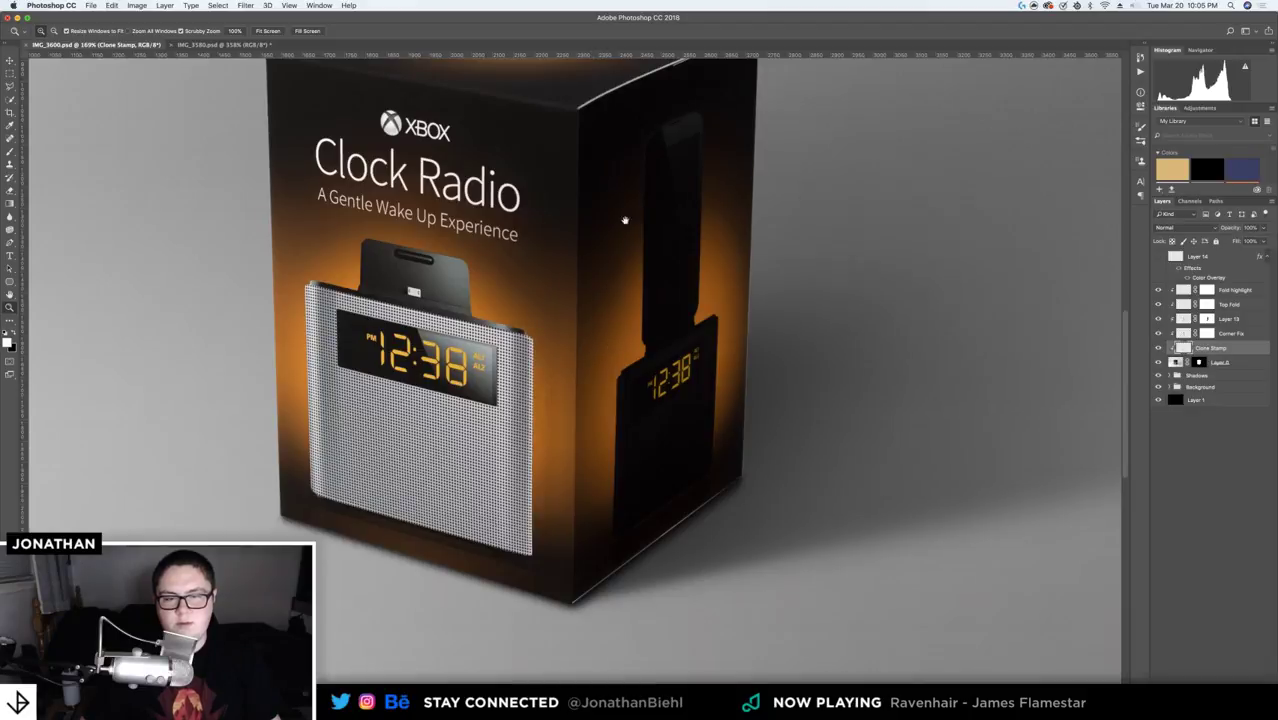
left_click_drag(624, 220, 616, 313)
scroll(568, 217, "up", 5)
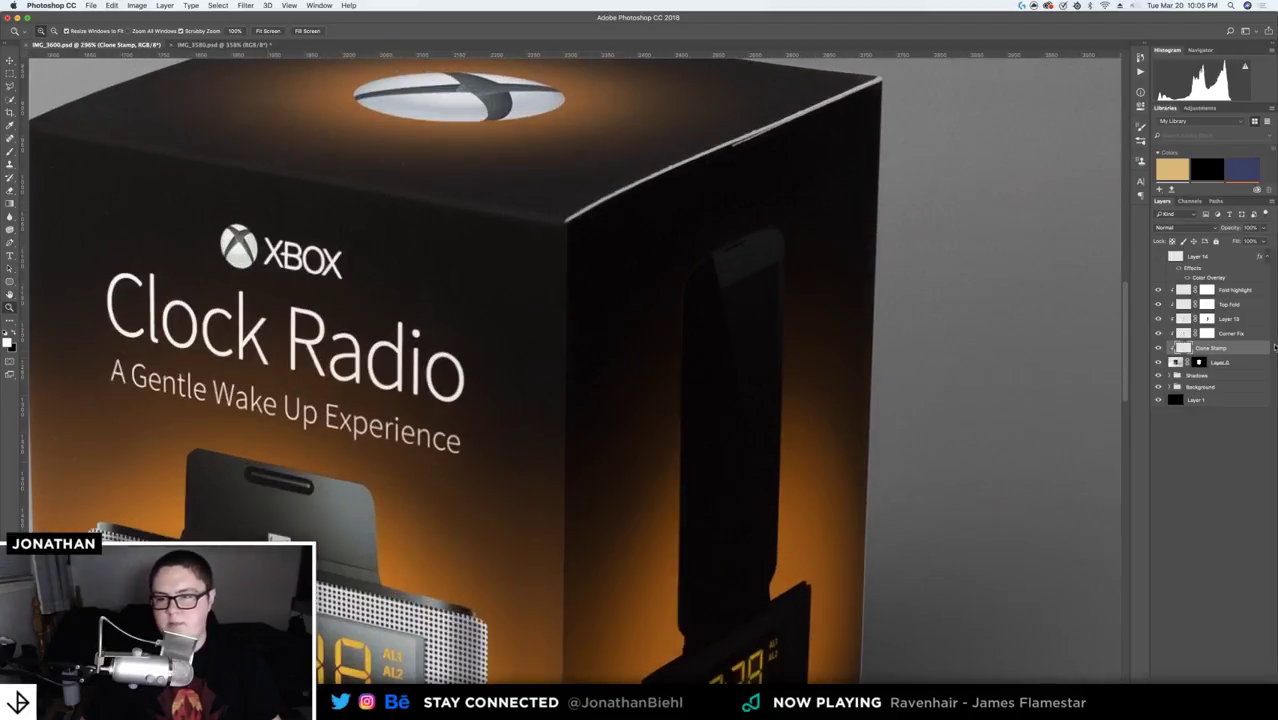
- Paint a white brush stroke at 27% opacity down the vertical fold on the Fold highlight layer, from the upper corner to the bottom corner
left_click(1183, 305)
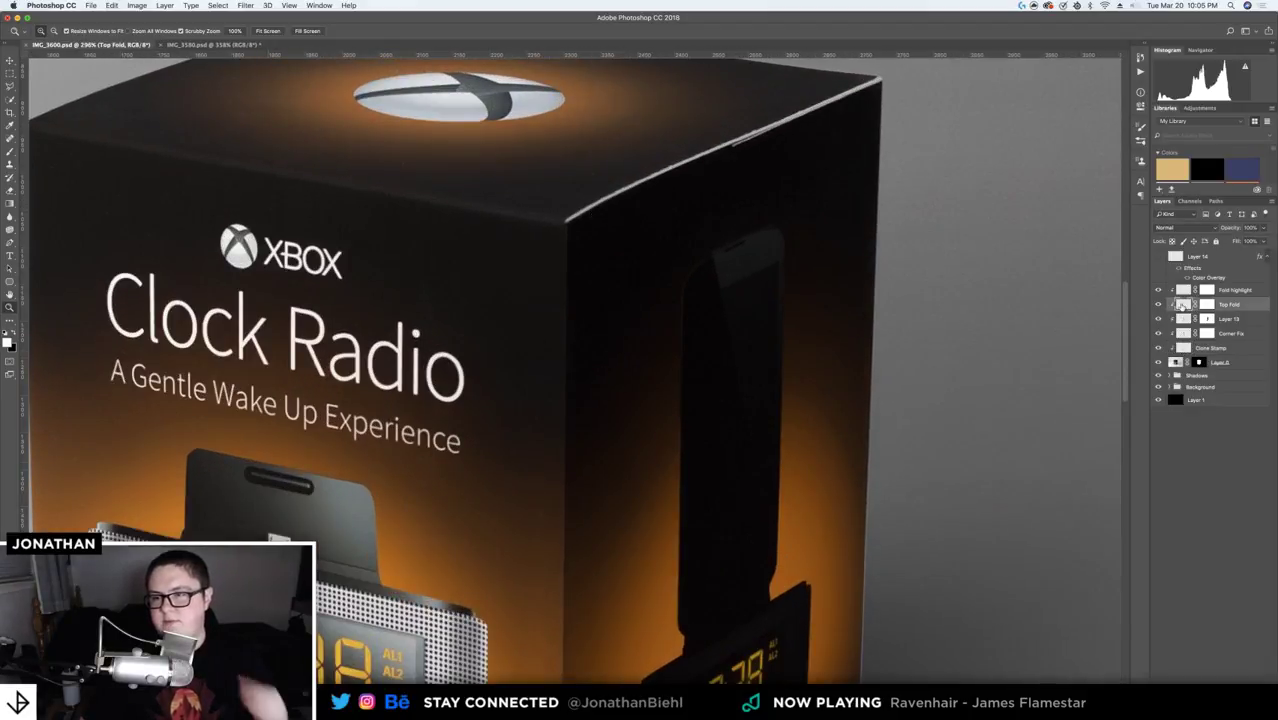
left_click(1183, 290)
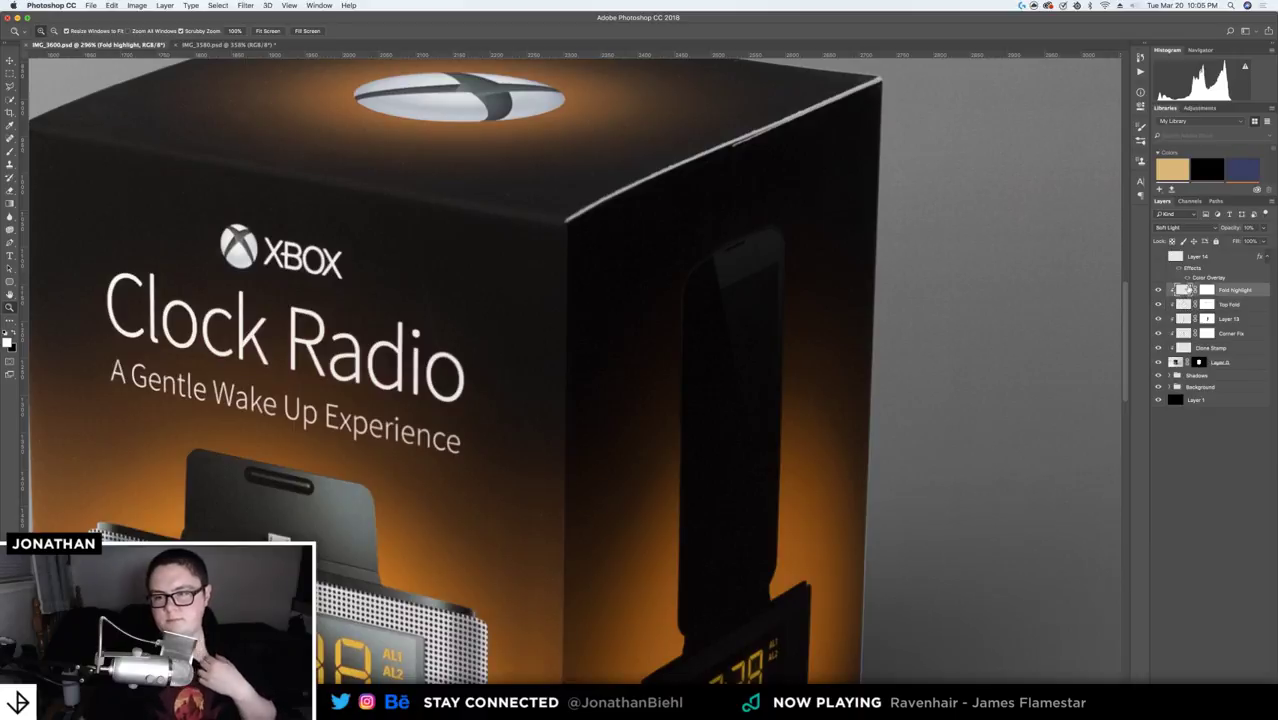
key("b")
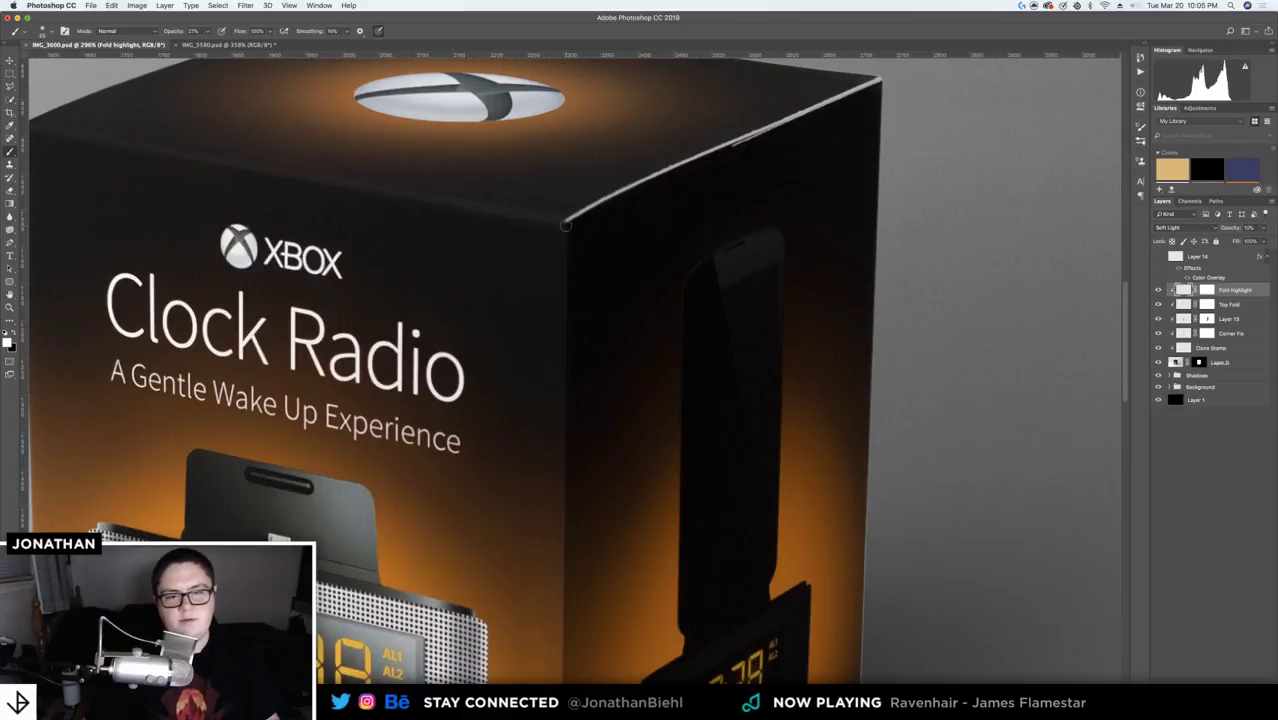
left_click_drag(570, 328, 570, 186)
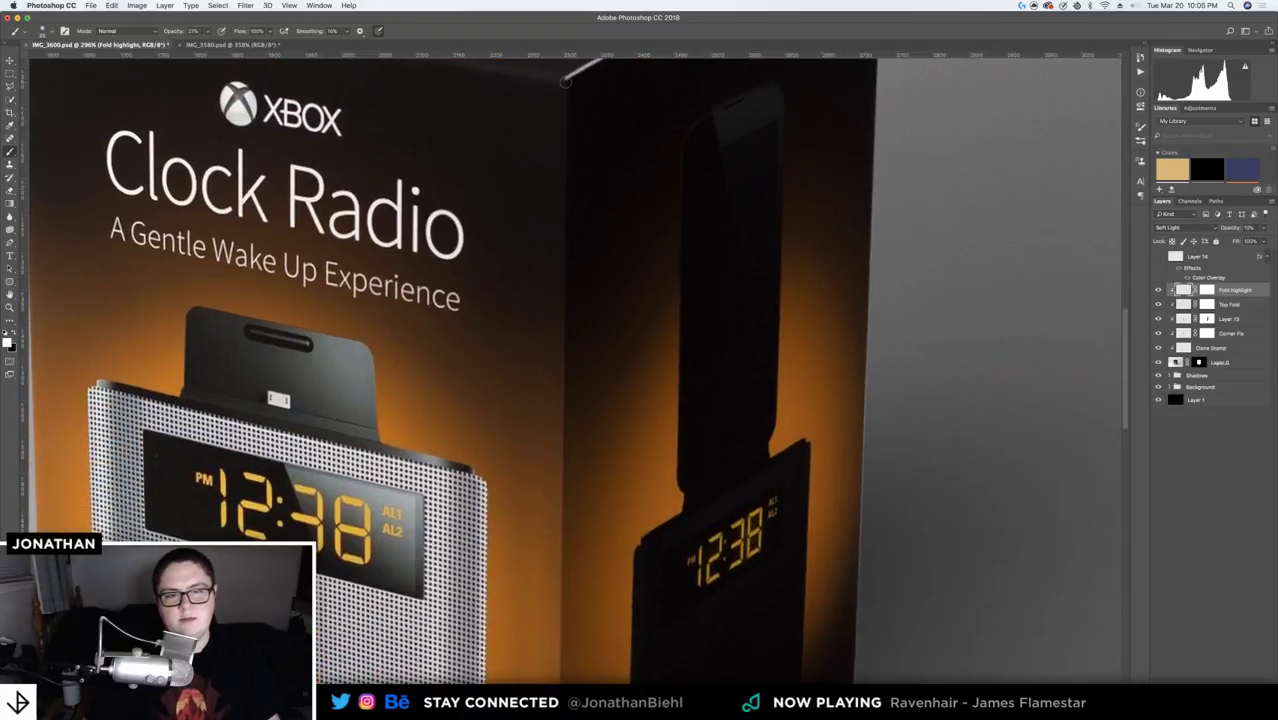
scroll(584, 447, "down", 10)
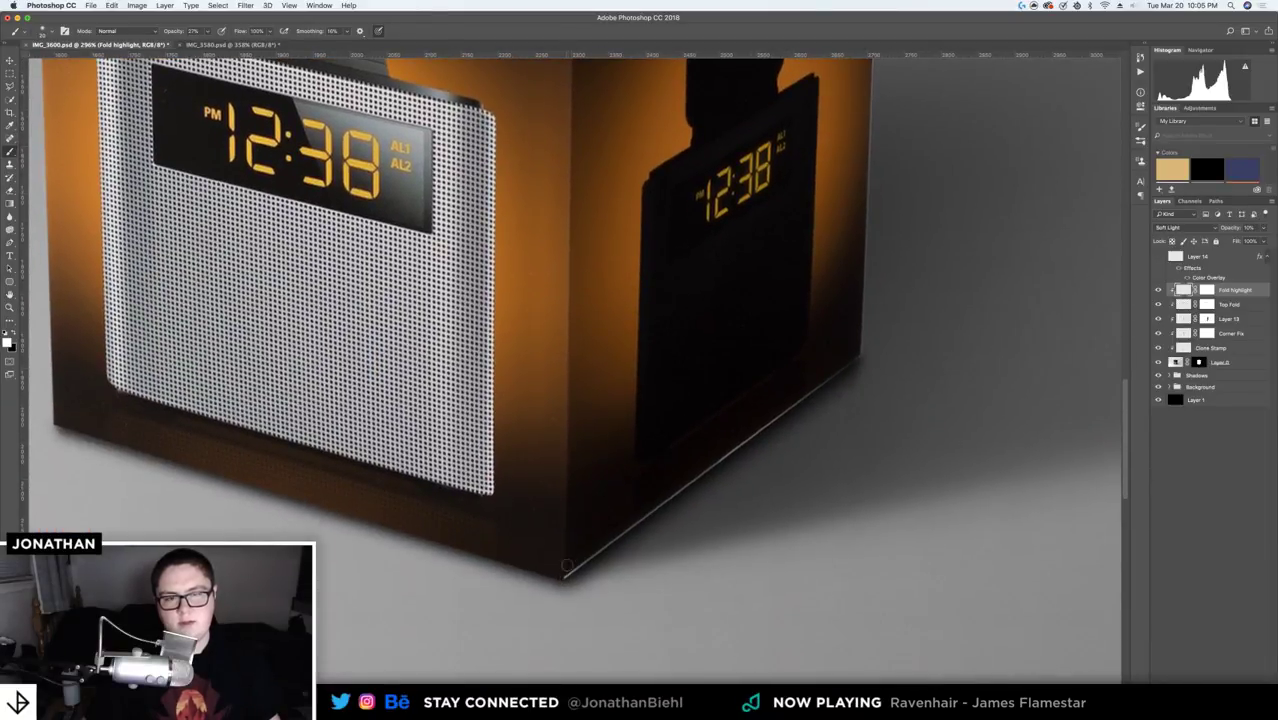
scroll(566, 566, "up", 14)
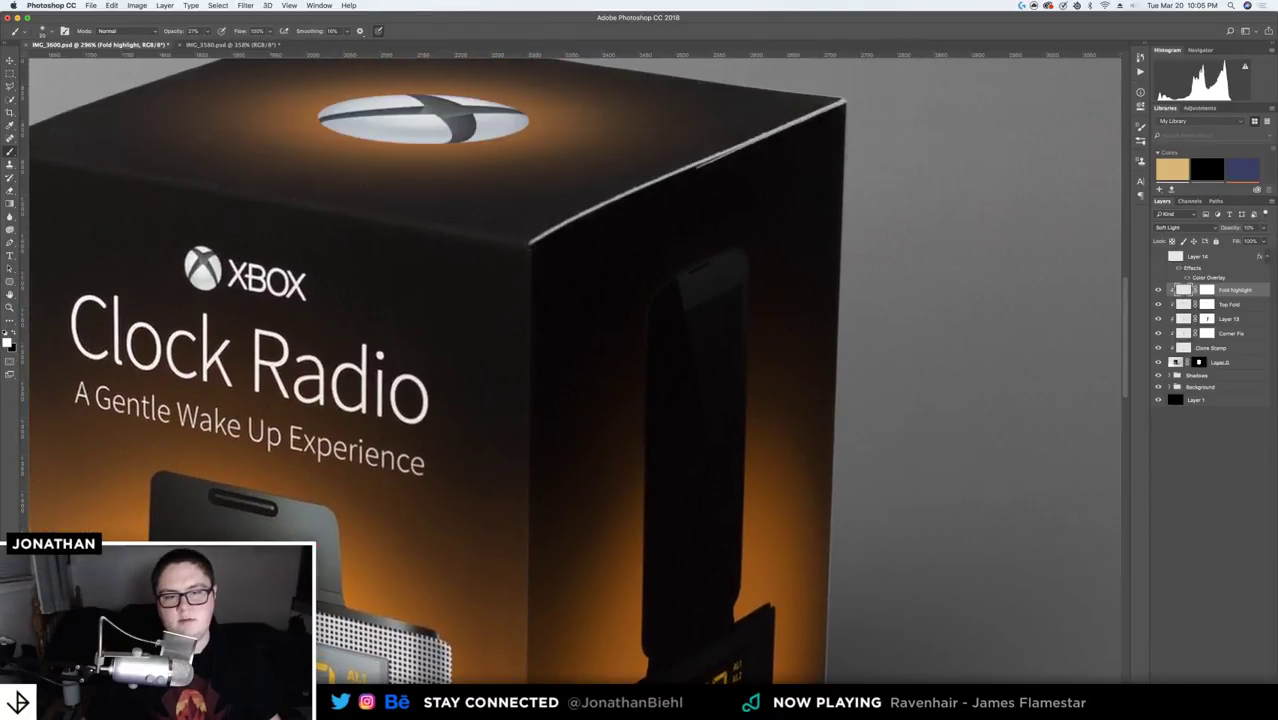
- Save the document and check the box at 100% and with the entire image fitted to the screen
key("z")
left_click_drag(531, 245, 480, 243)
key("super+s")
key("super+1")
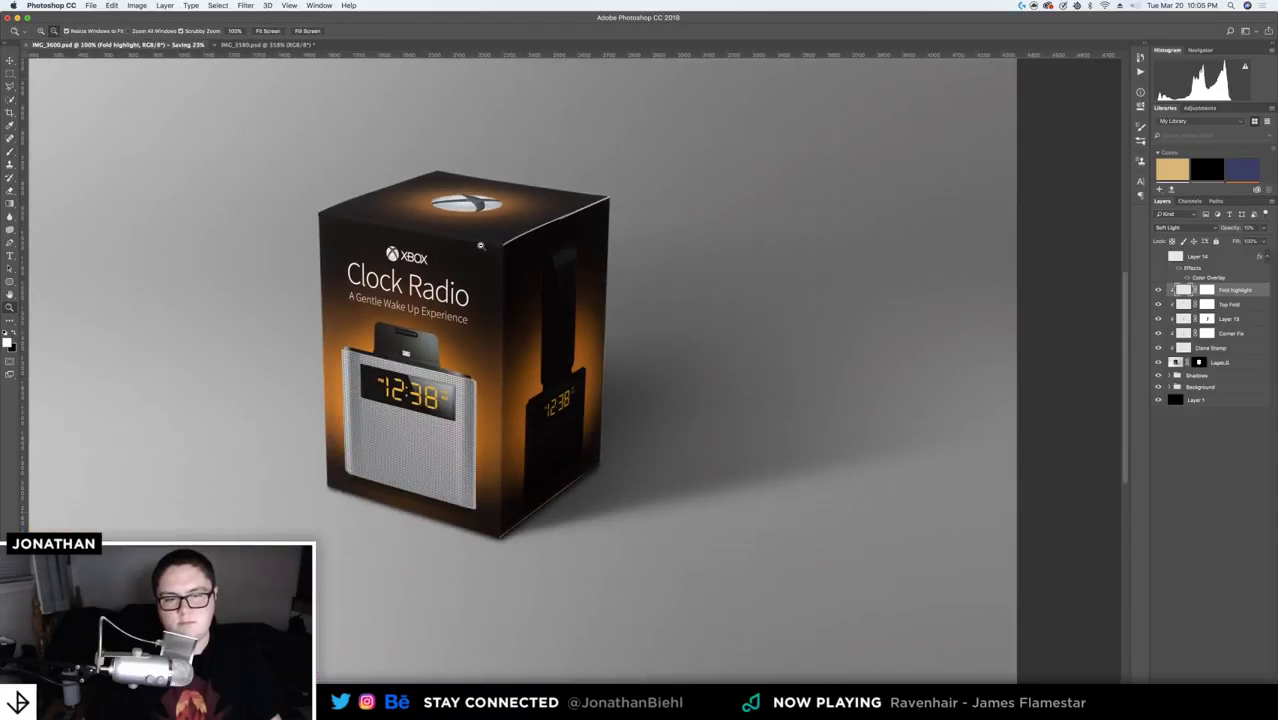
key("v")
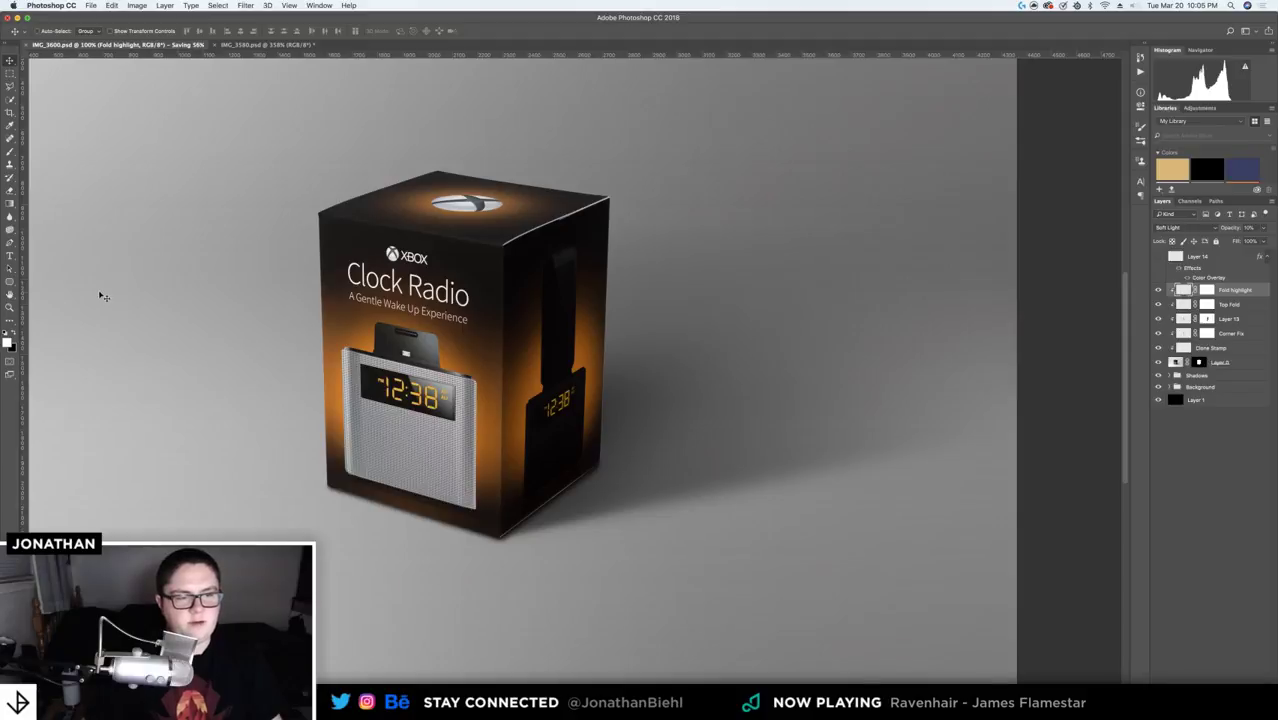
key("super+0")
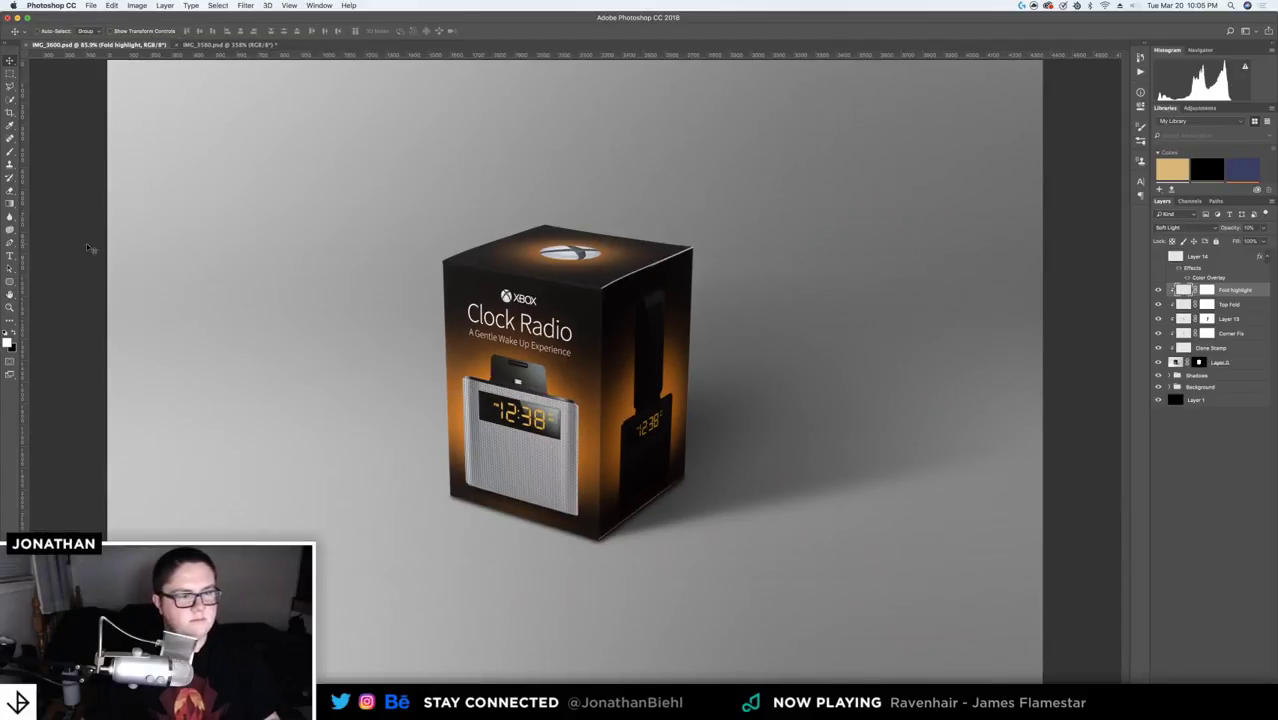
key("super+k")
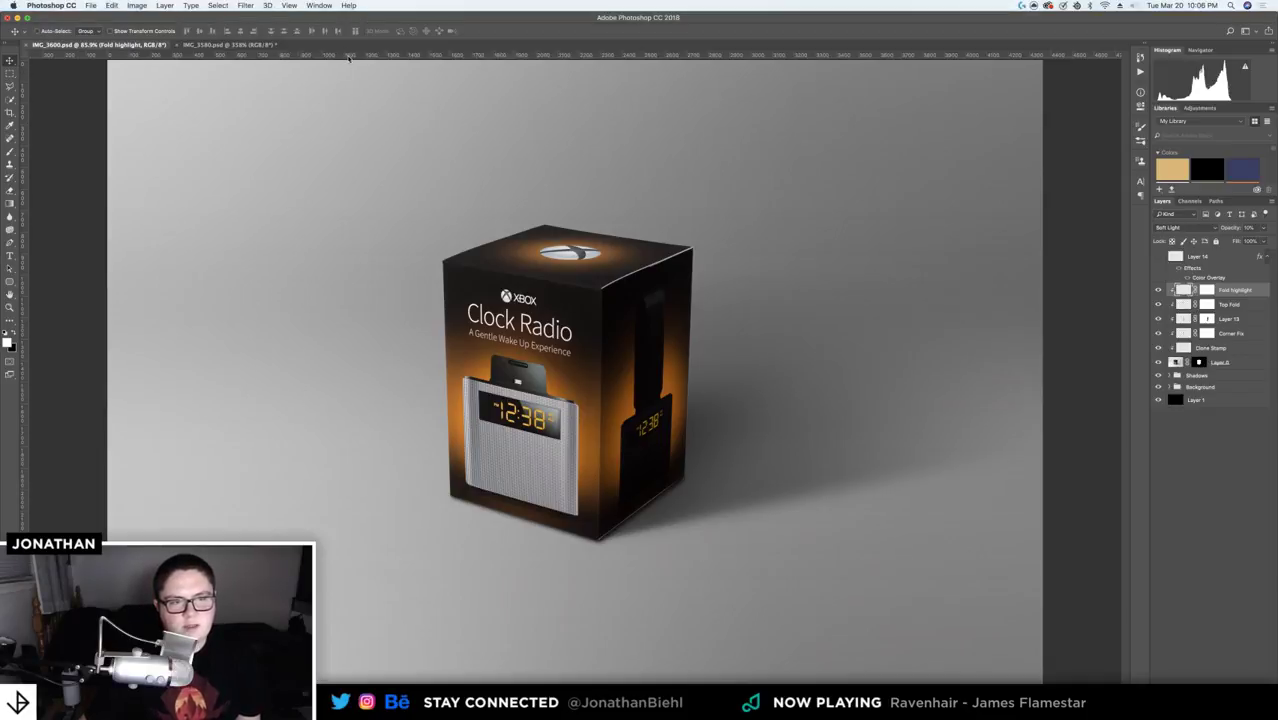
left_click_drag(337, 53, 428, 56)
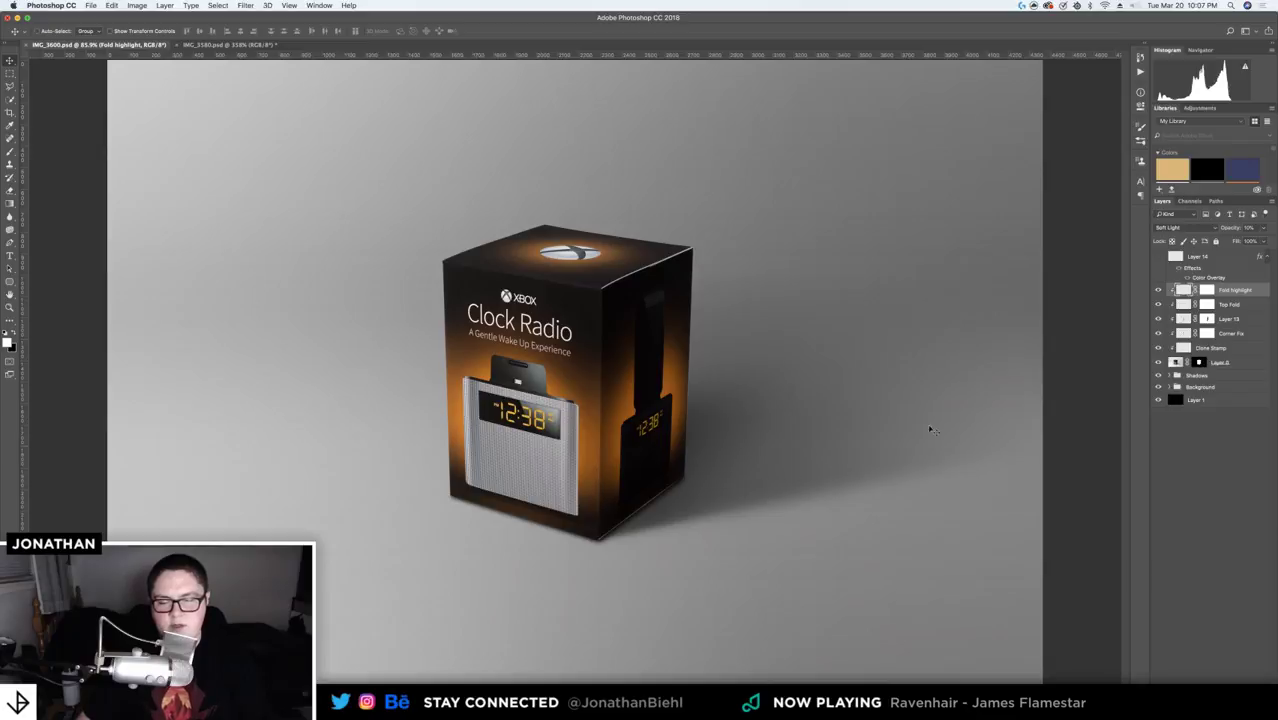
- Try moving Layer 4 copy out of the Background group to just above the Shadows group, and undo the move
left_click(10, 307)
left_click_drag(688, 465, 719, 471)
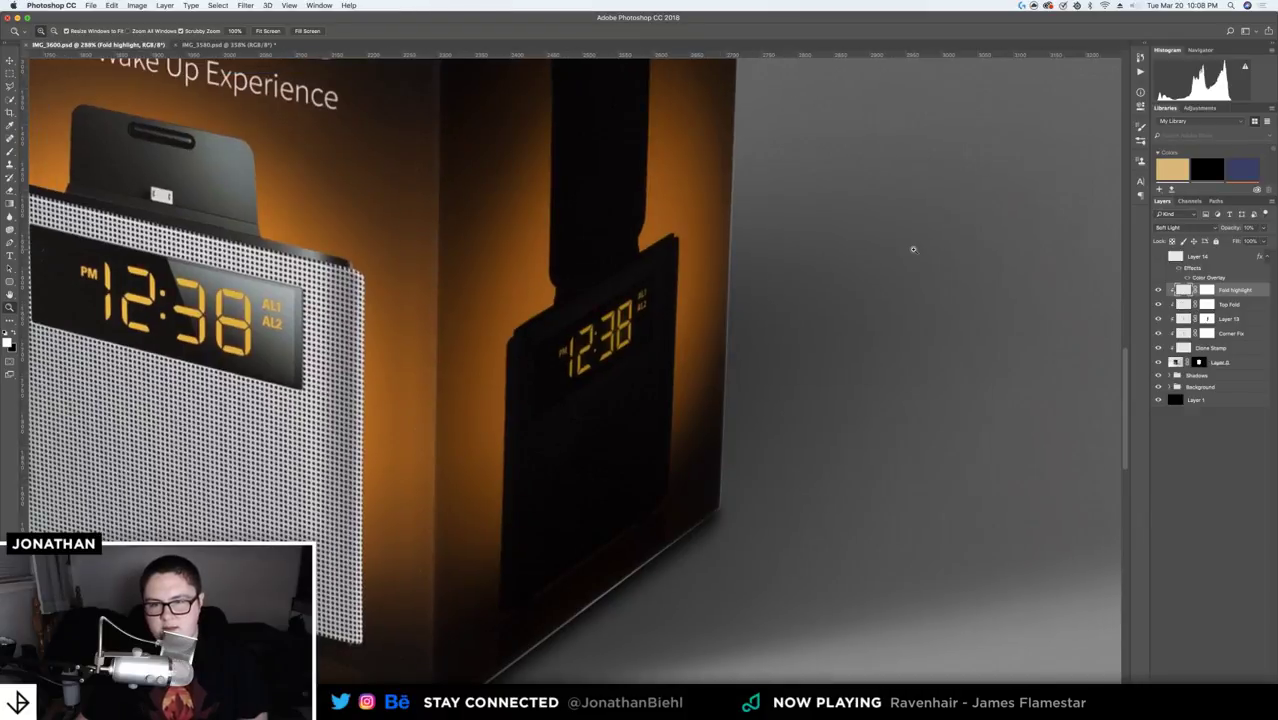
left_click(927, 242)
left_click(1177, 387)
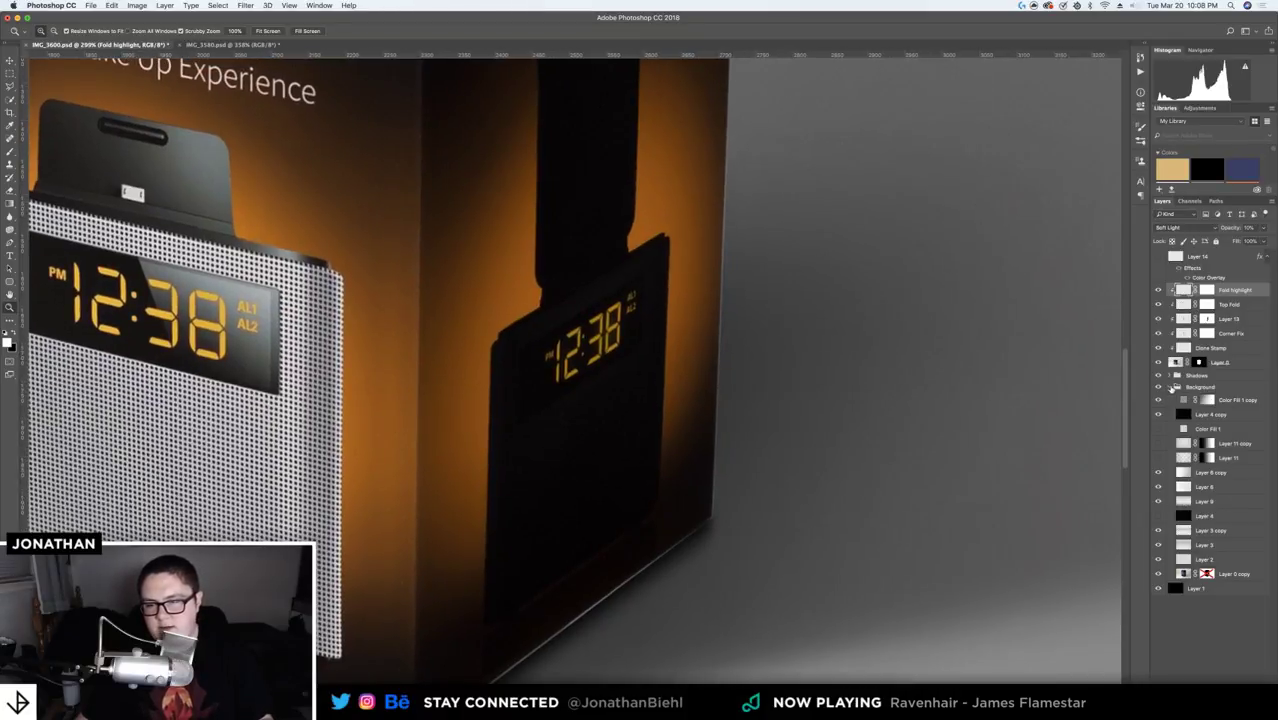
left_click(1224, 415)
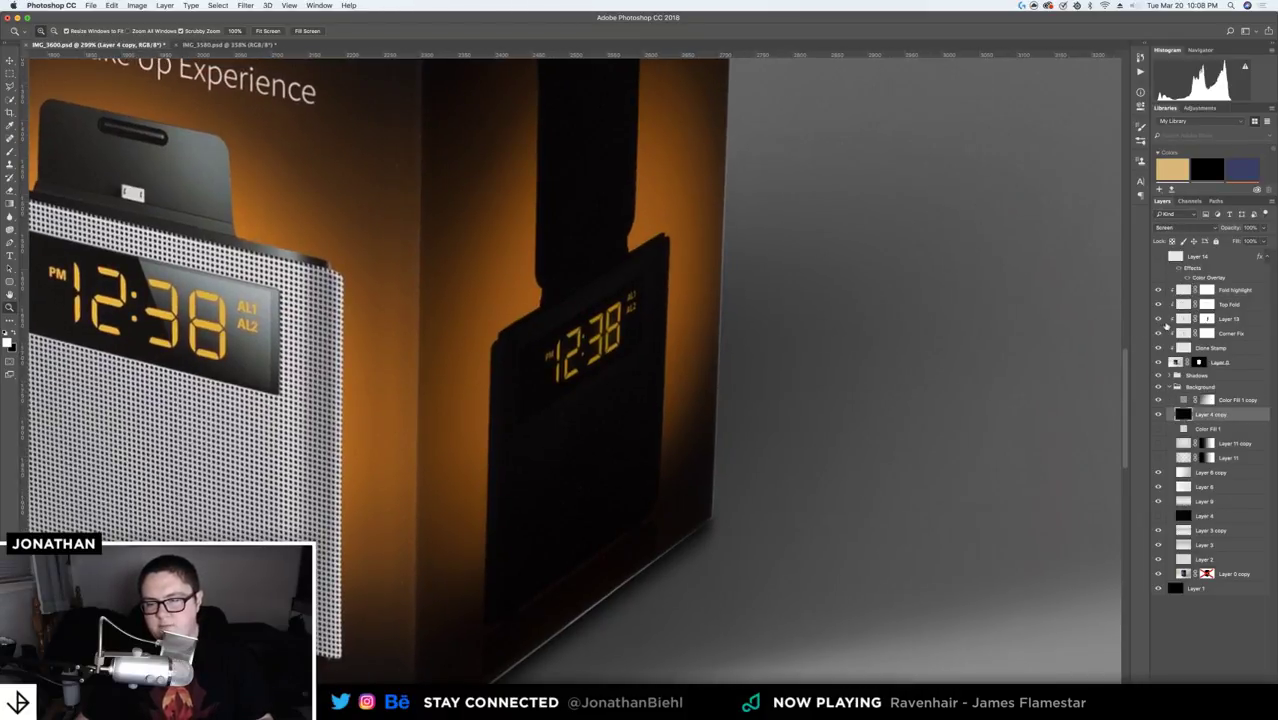
left_click_drag(918, 378, 774, 266)
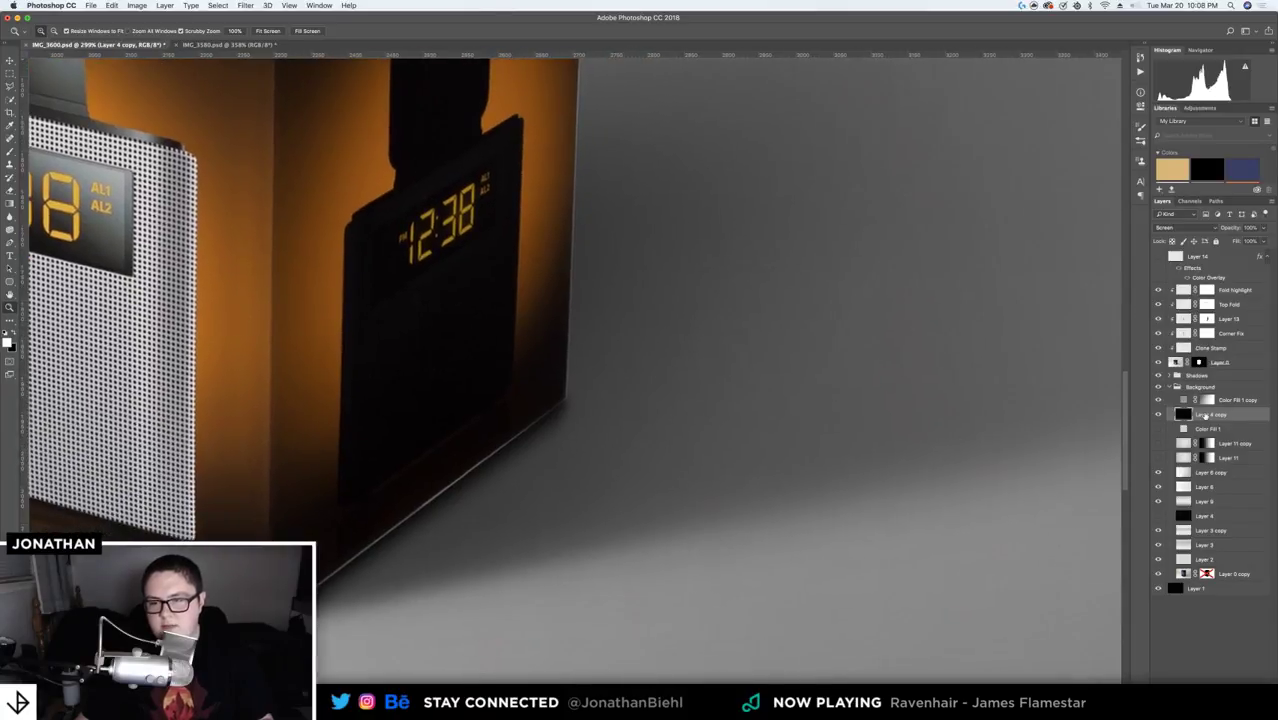
left_click_drag(1198, 414, 1211, 374)
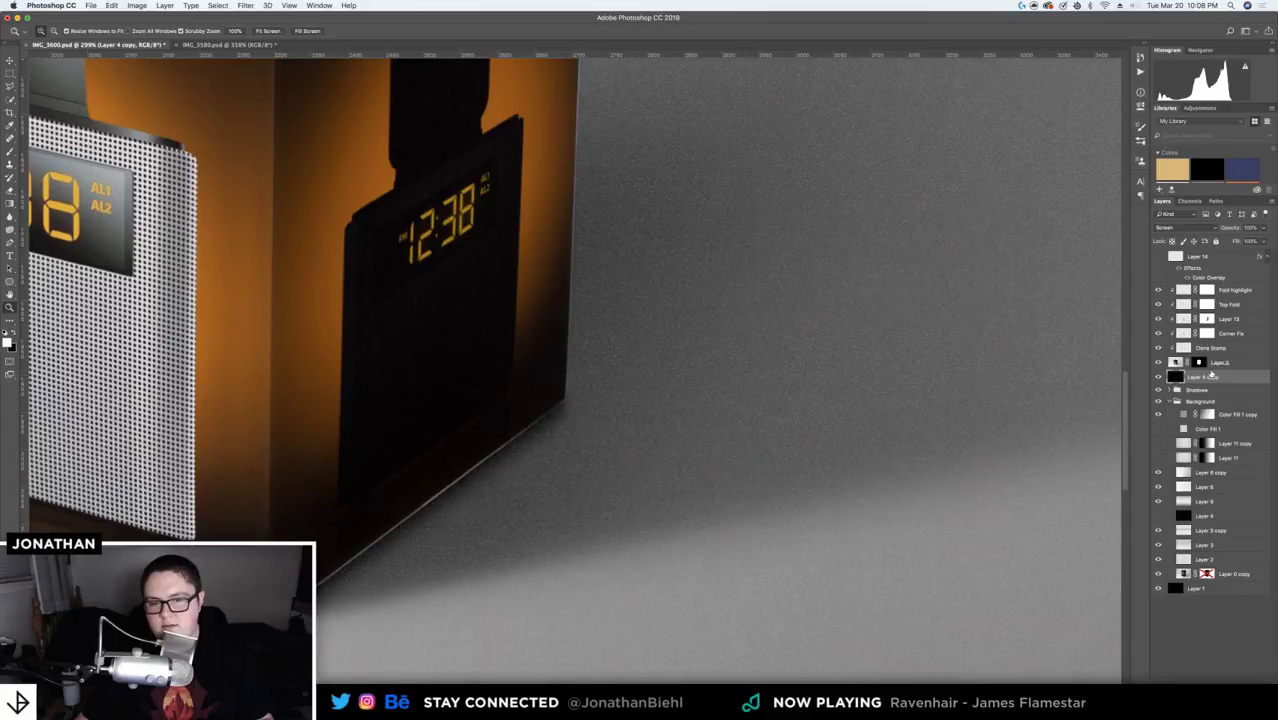
key("super+z")
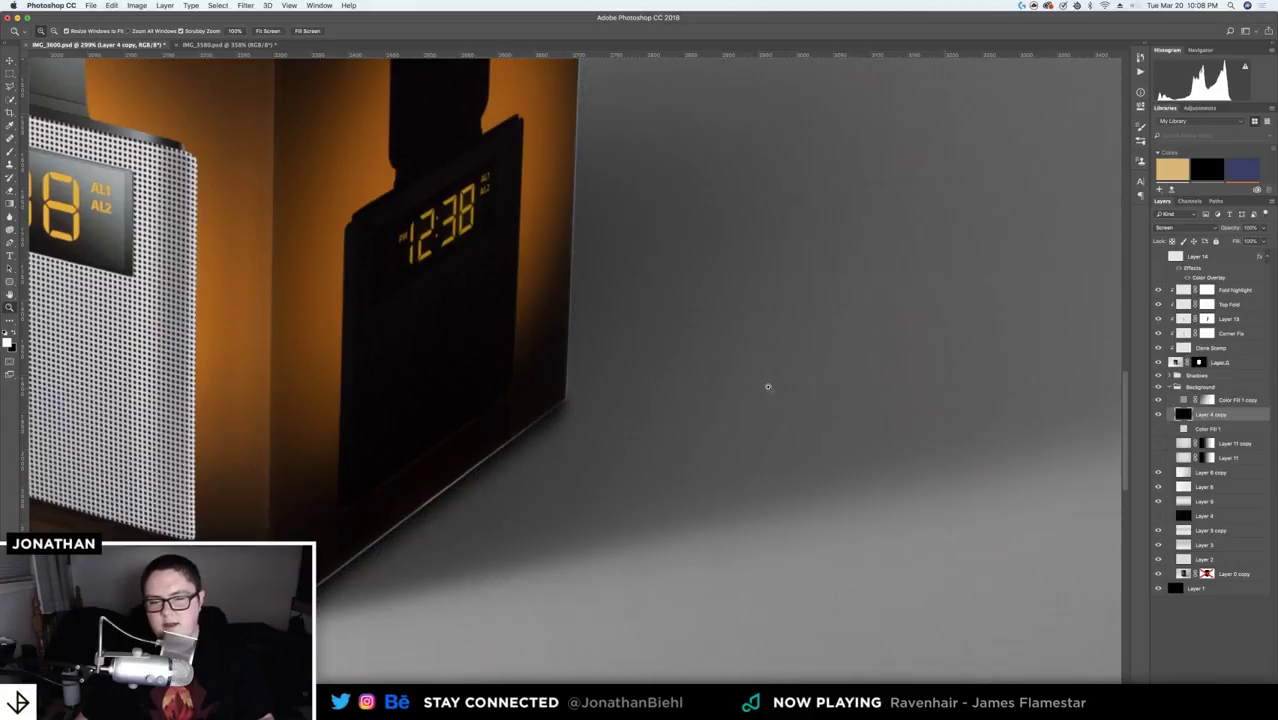
- Save the document and examine the box's bottom edges, the cast shadow and the surrounding floor
scroll(769, 387, "down", 5)
key("super+s")
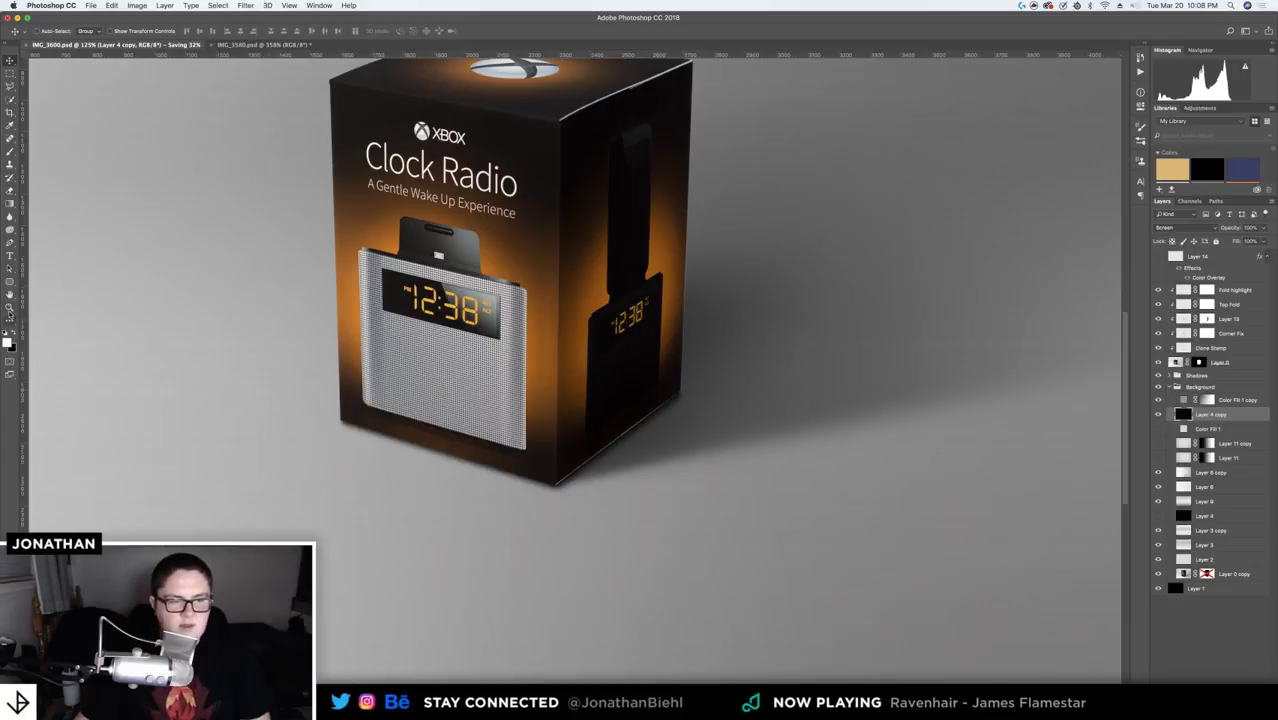
left_click(9, 309)
scroll(613, 487, "up", 6)
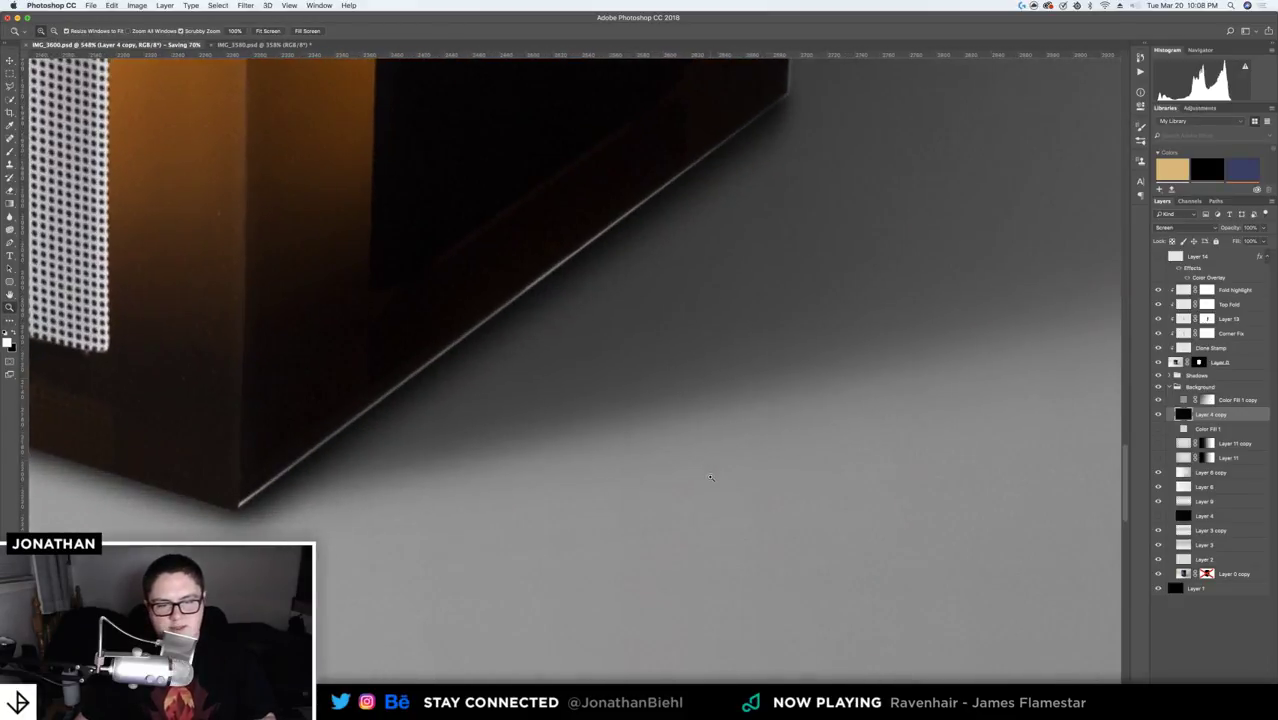
scroll(552, 432, "left", 3)
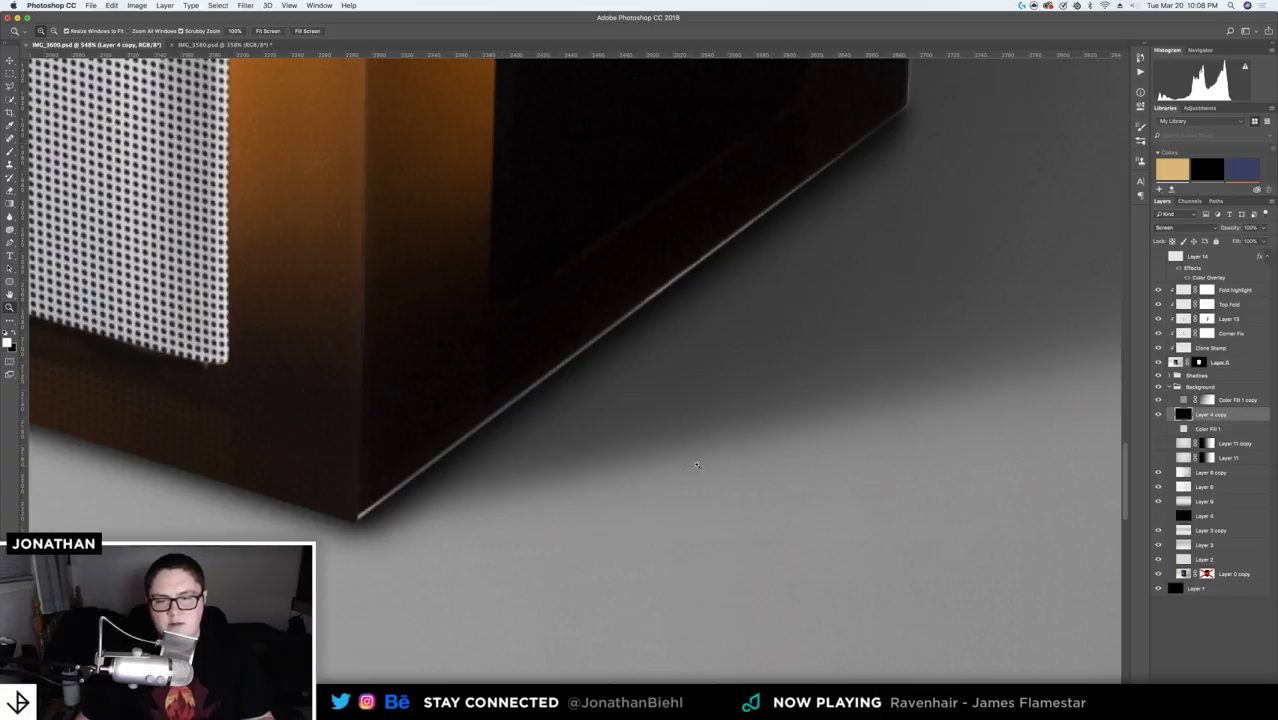
scroll(697, 464, "down", 4)
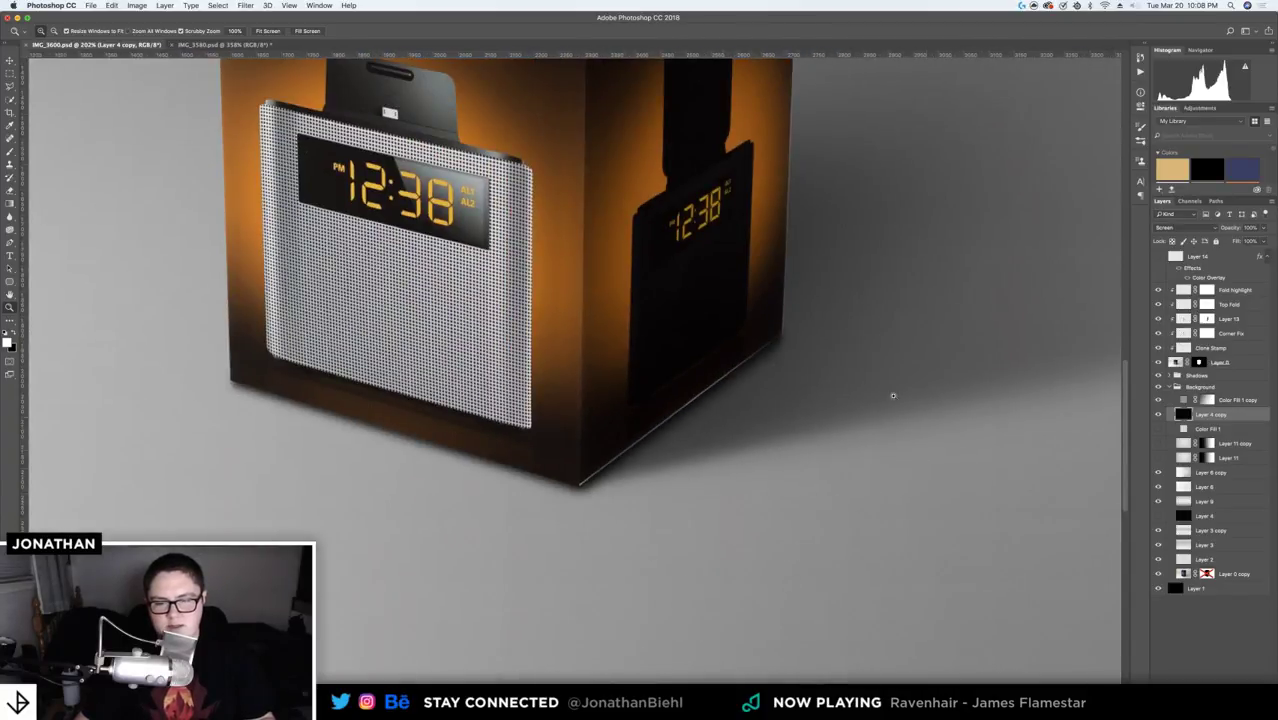
scroll(143, 366, "down", 4)
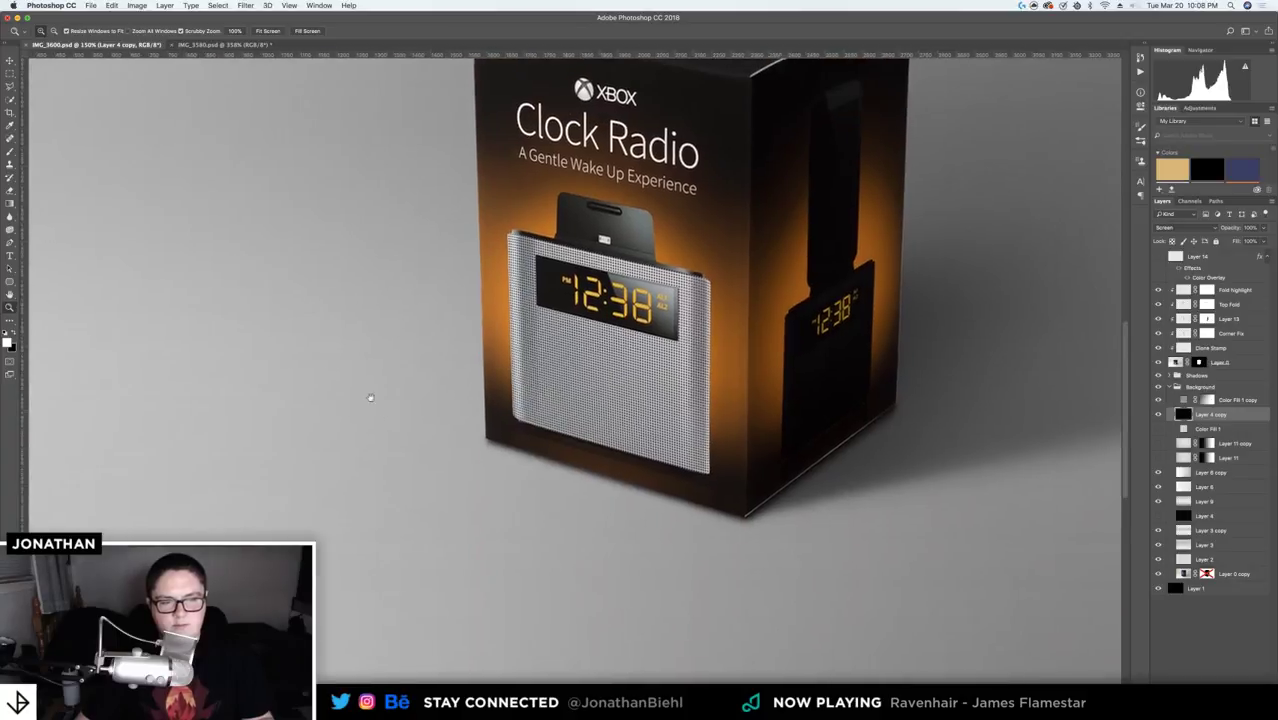
scroll(481, 426, "up", 2)
scroll(481, 426, "down", 3)
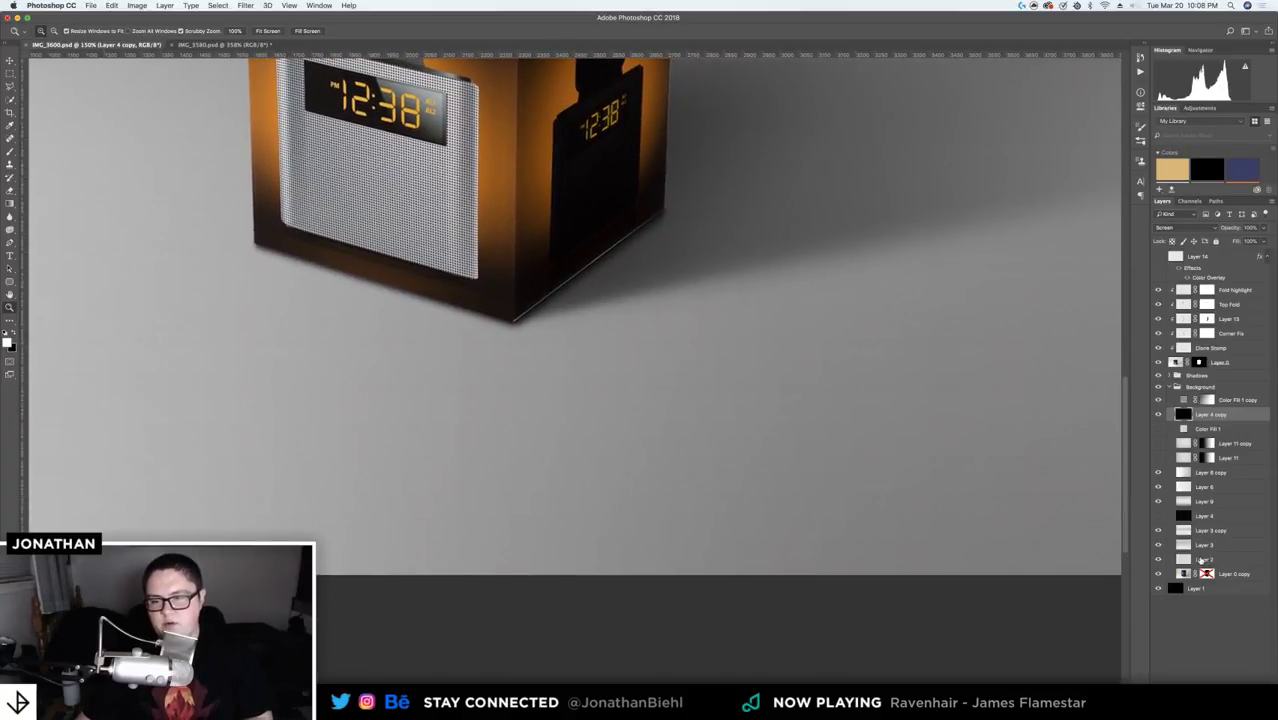
- Select Layer 2 in the Background group and examine the bottom corner of the box
left_click(1203, 561)
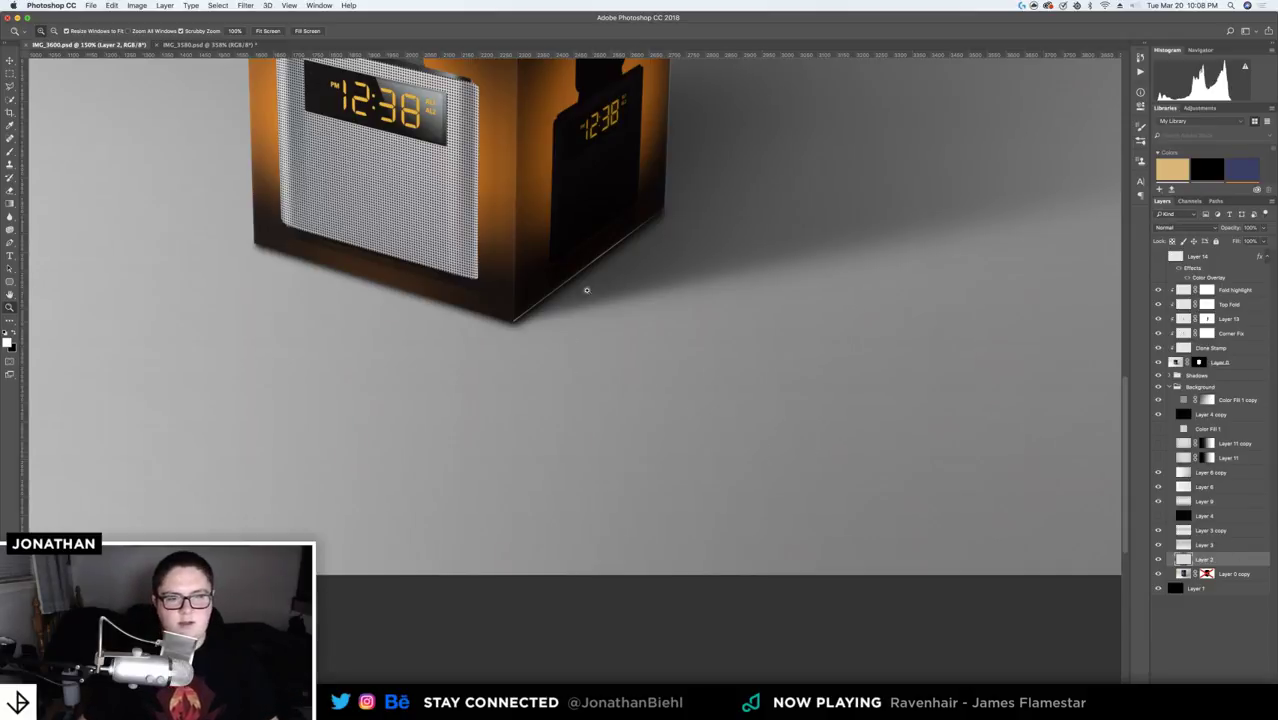
left_click_drag(516, 323, 577, 324)
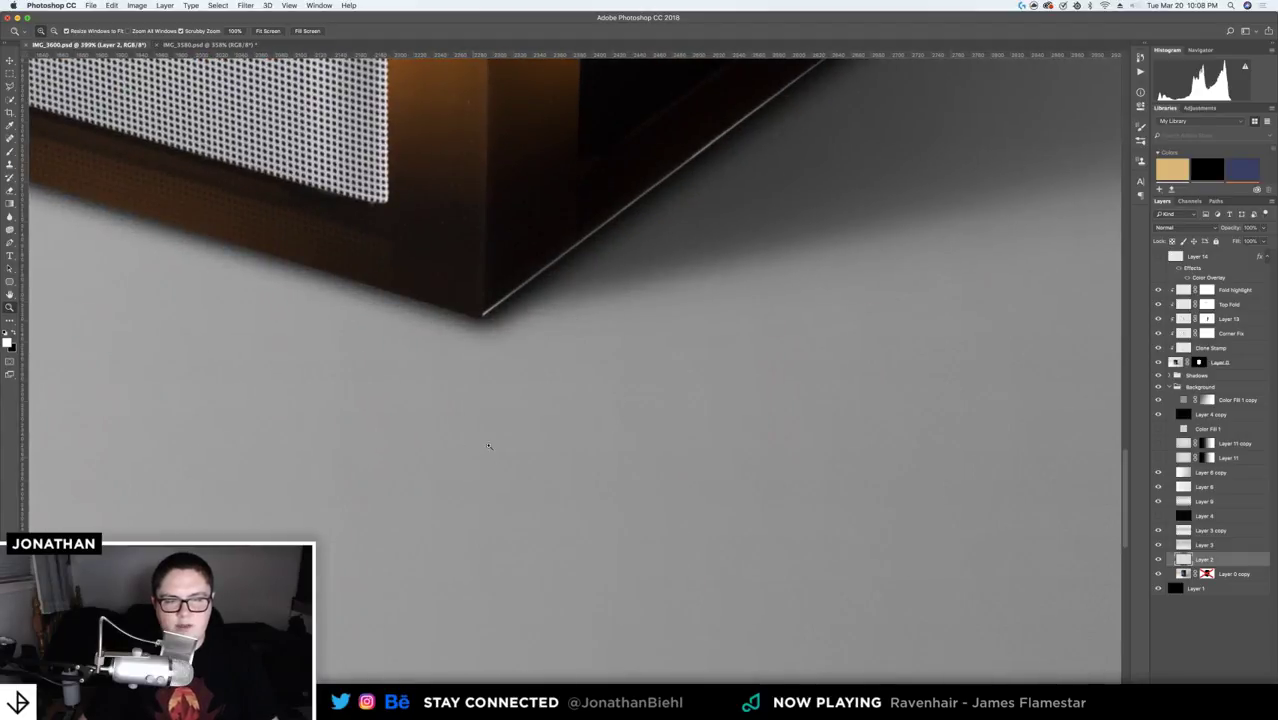
scroll(430, 350, "up", 3)
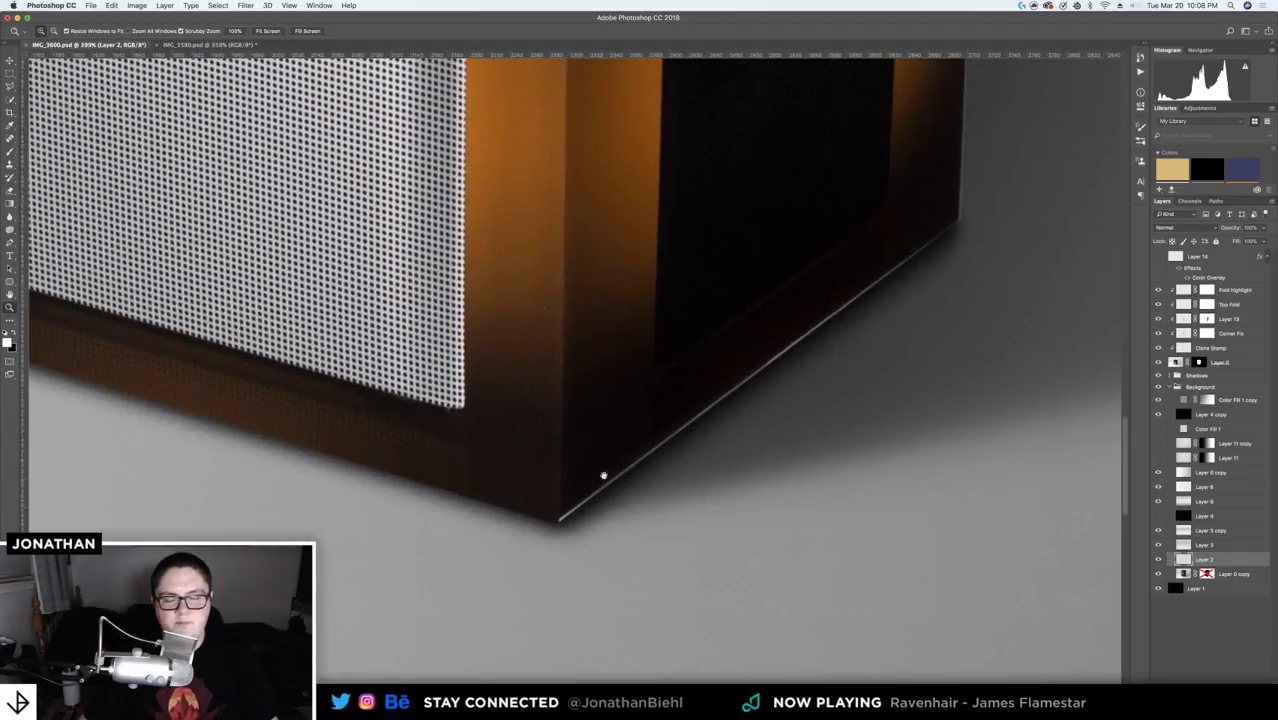
- Examine the floor below the box and the box's front and side faces, ending with the entire image fitted to the screen
scroll(660, 420, "down", 2)
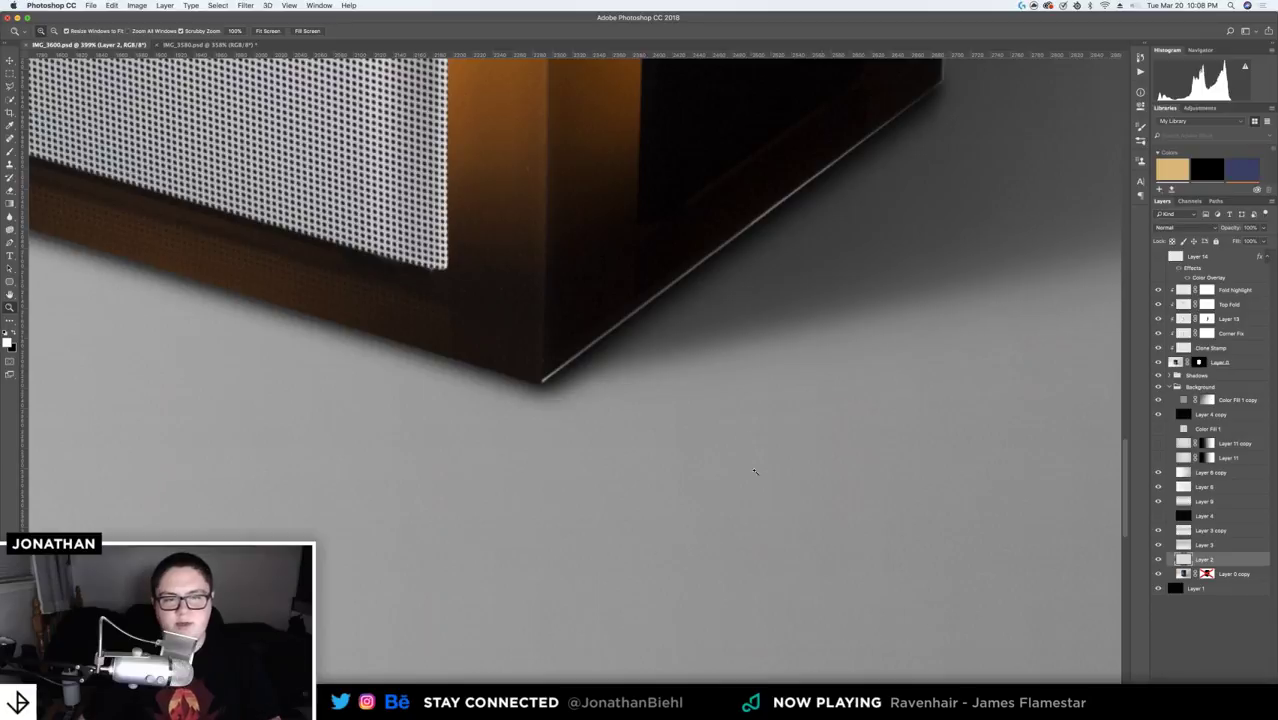
scroll(511, 158, "down", 4)
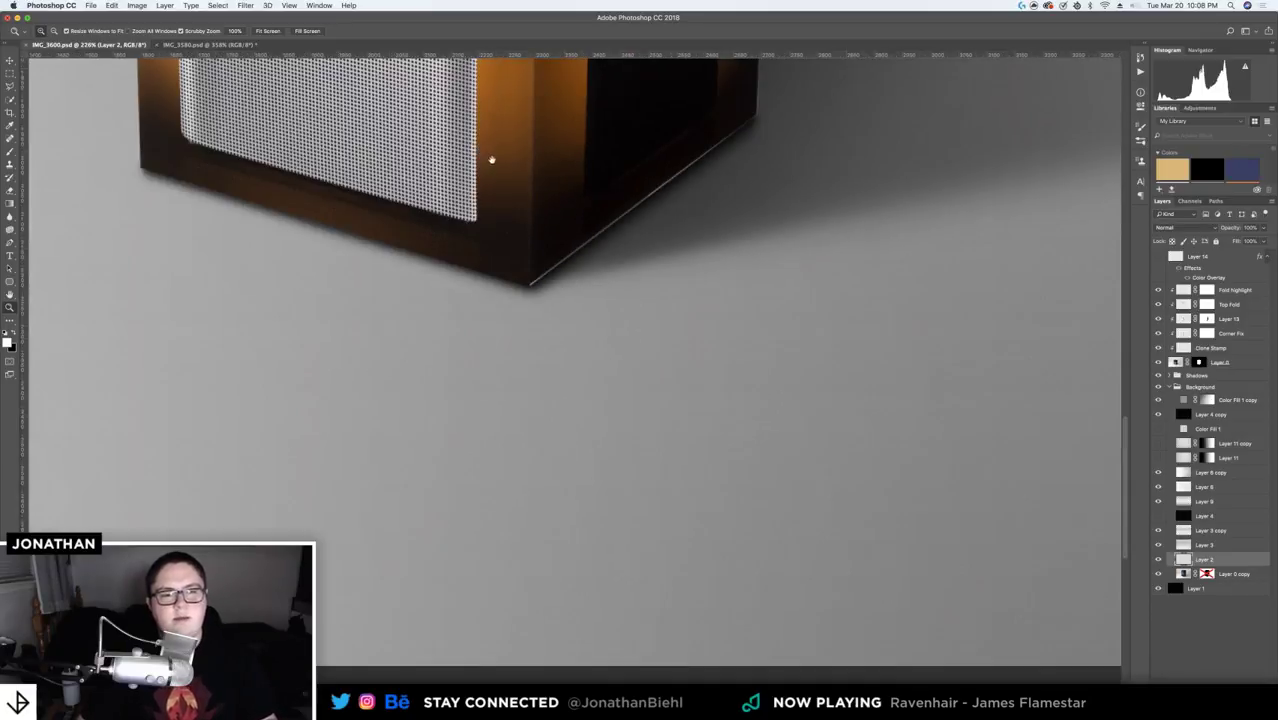
scroll(446, 293, "up", 5)
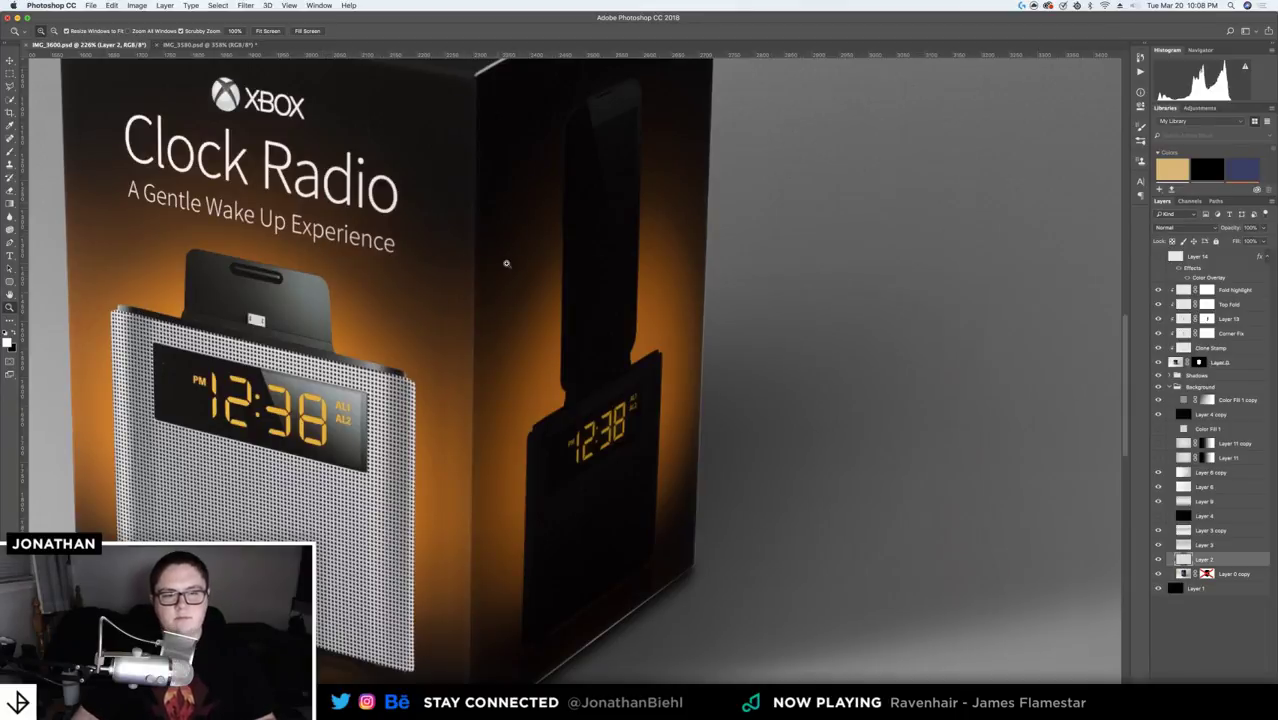
key("super+0")
key("v")
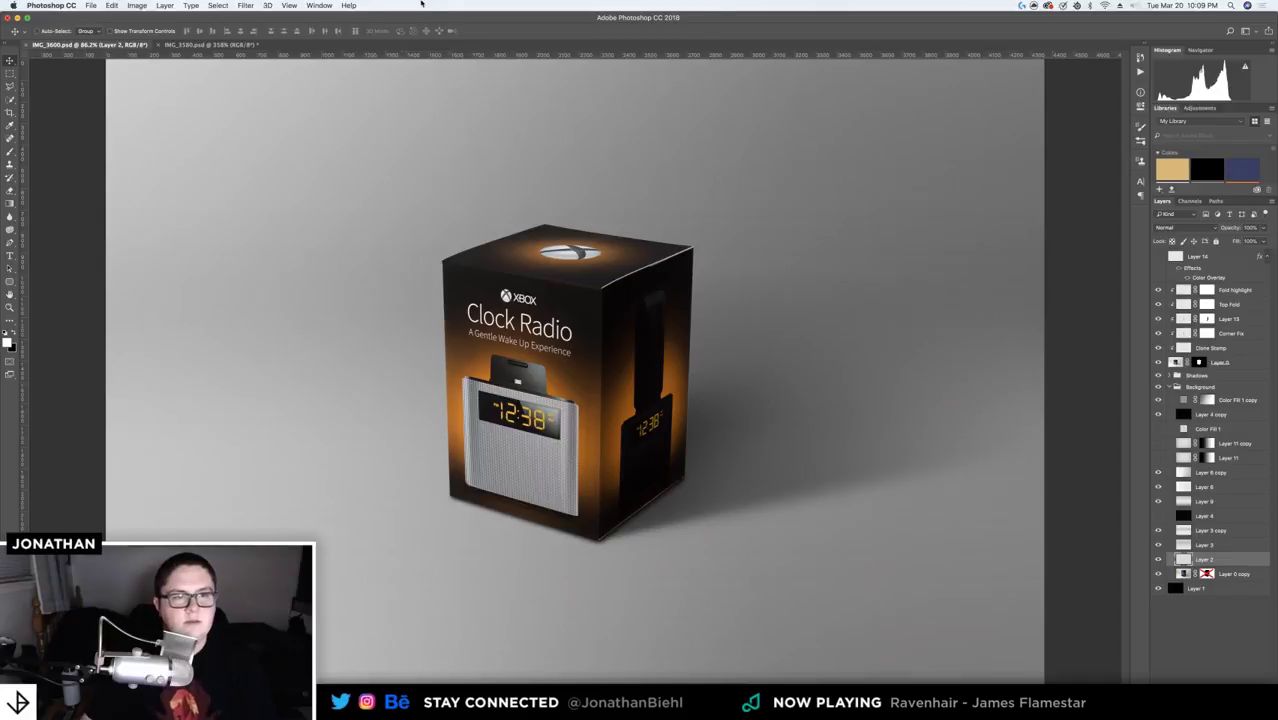
left_click(244, 5)
mouse_move(245, 155)
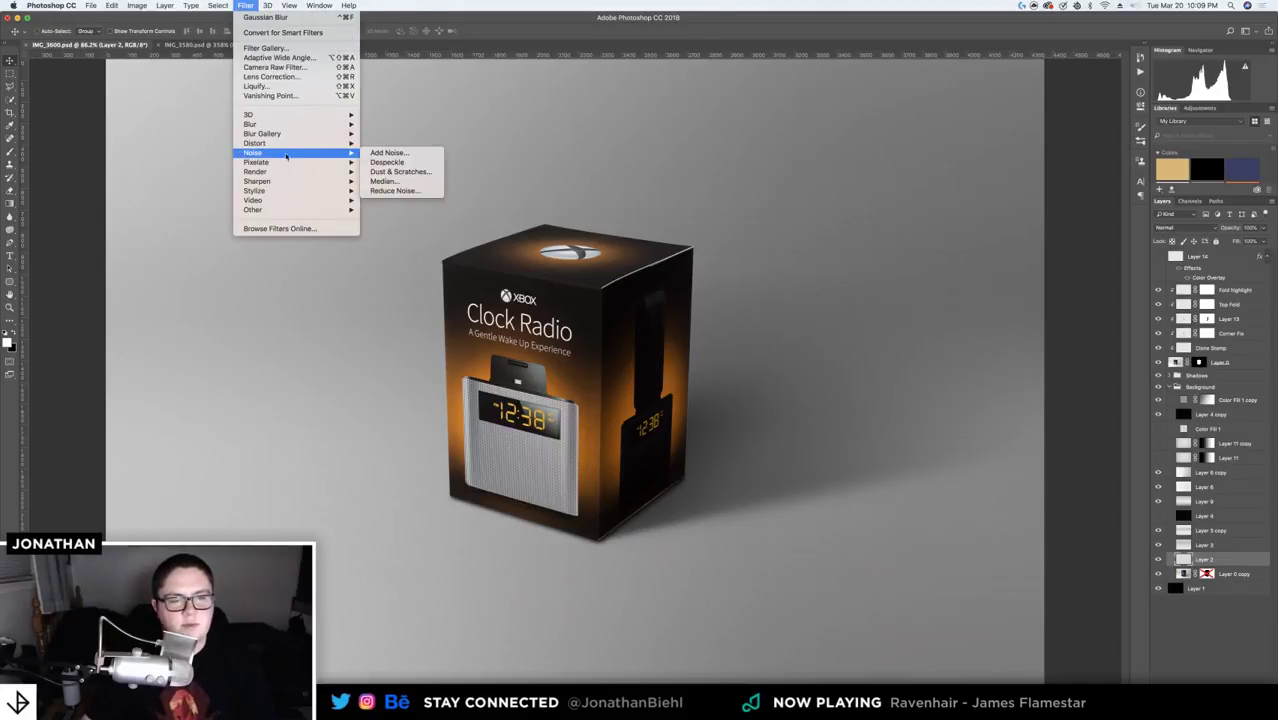
left_click(386, 153)
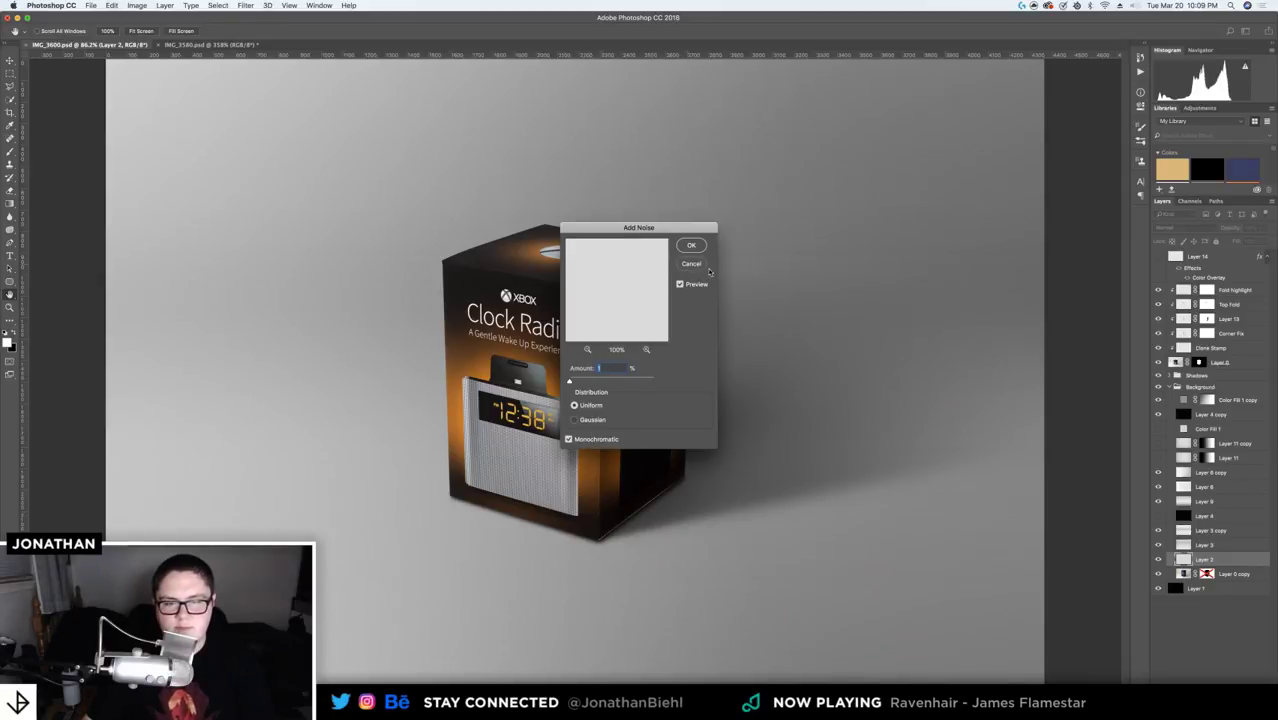
left_click(699, 266)
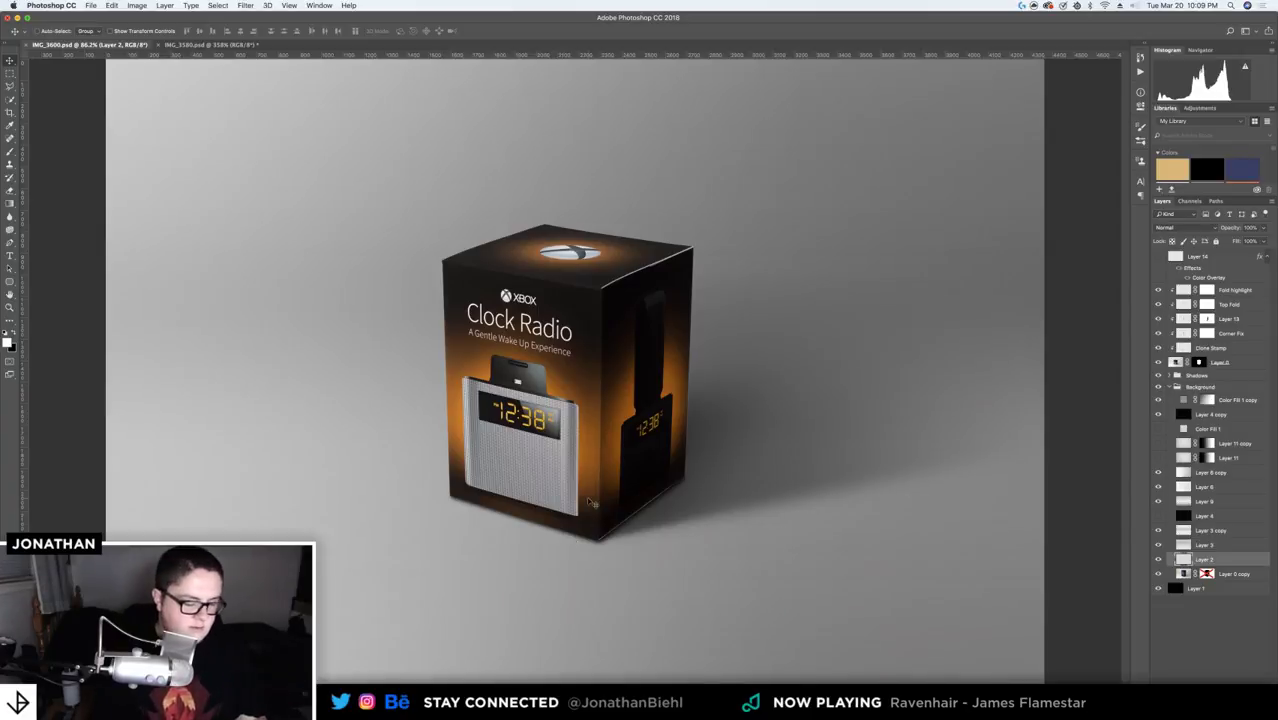
- Inspect the lower half of the box and its cast shadow up close, and return to a view of the whole image
key("z")
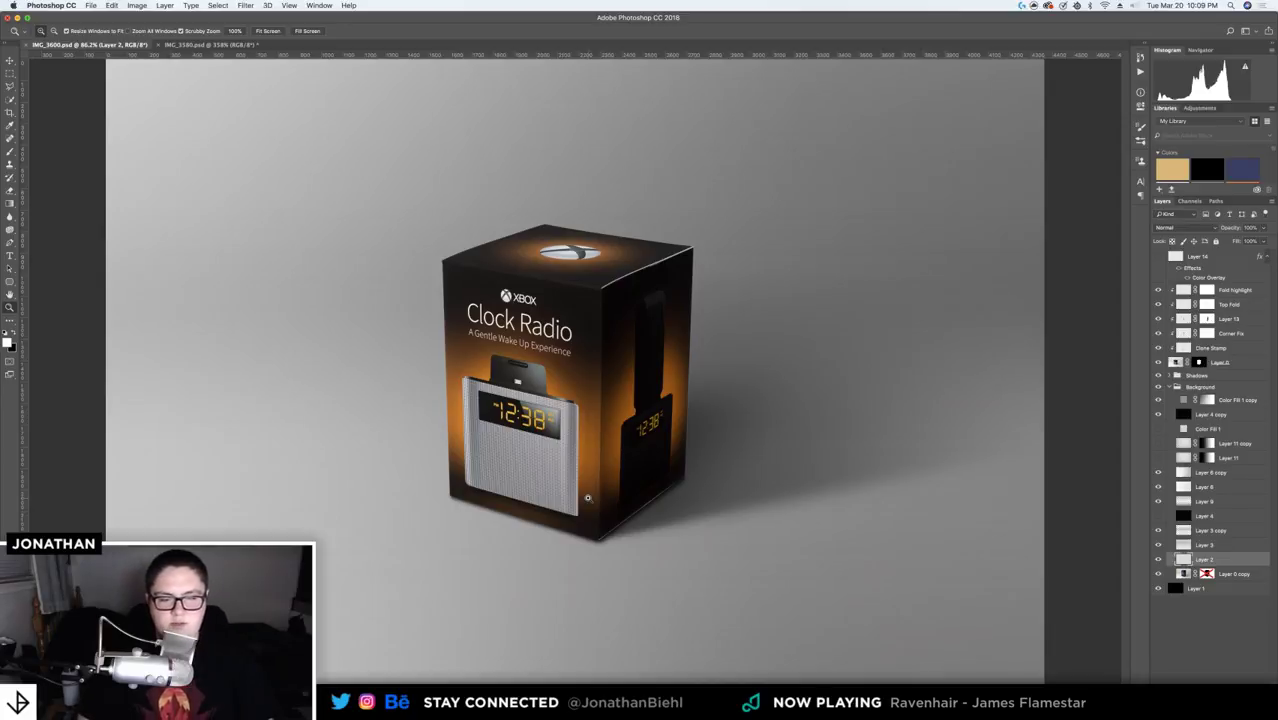
left_click(603, 590)
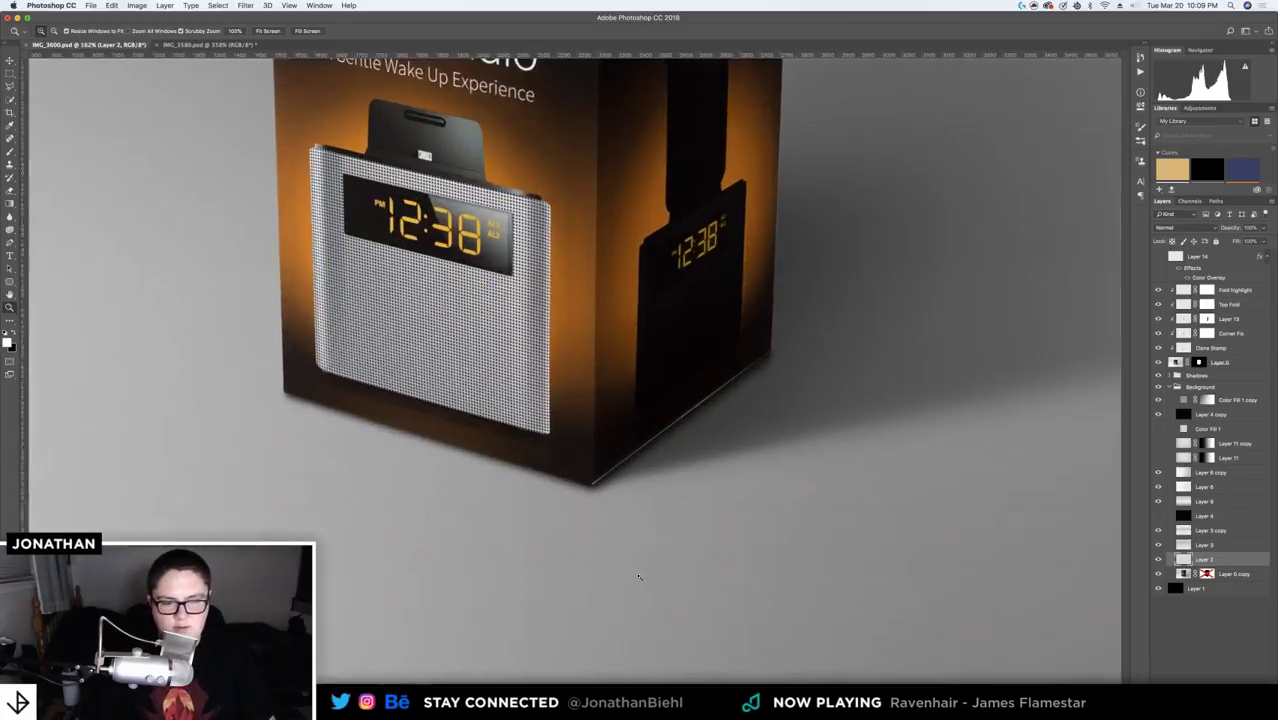
key("b")
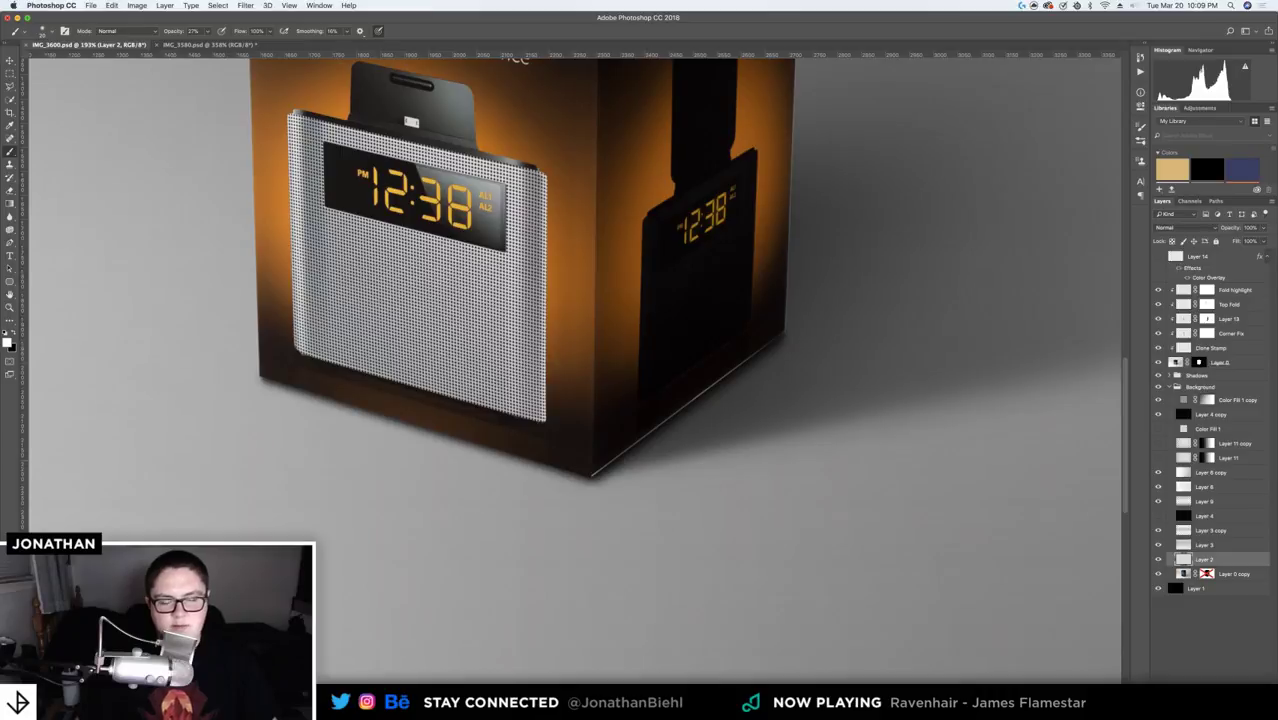
key("z")
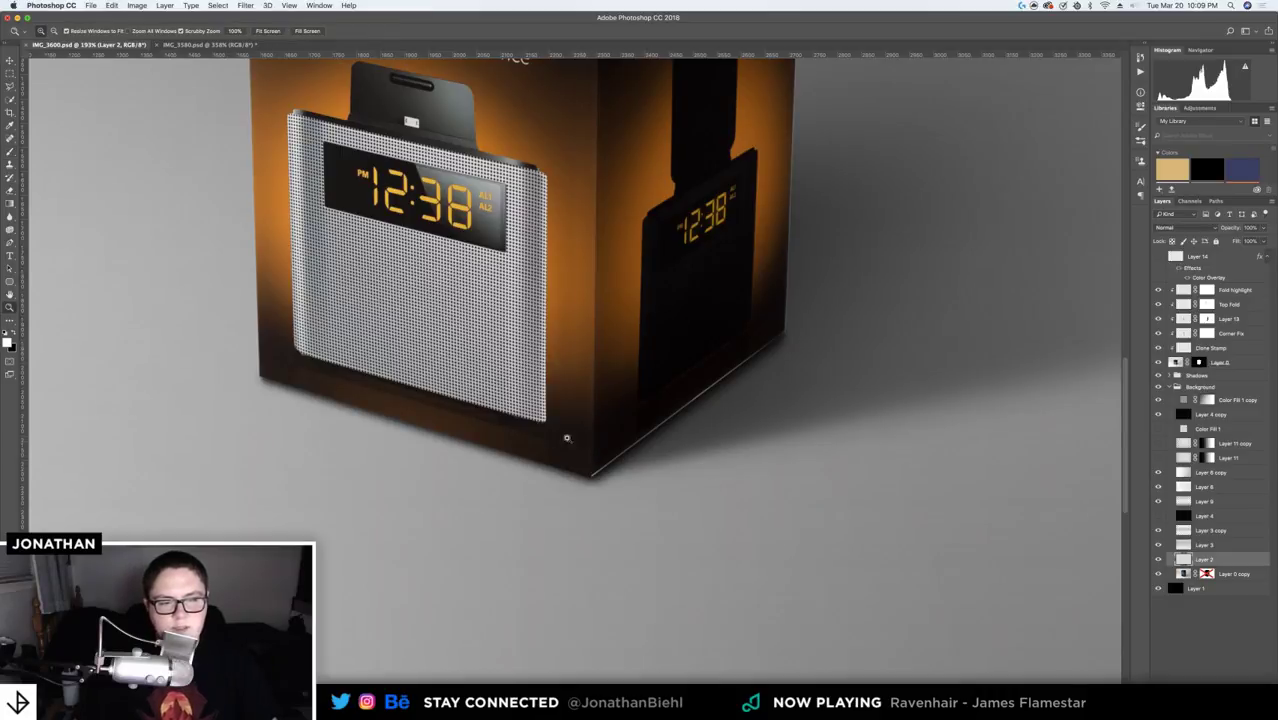
left_click(572, 443, "alt")
key("super+0")
key("v")
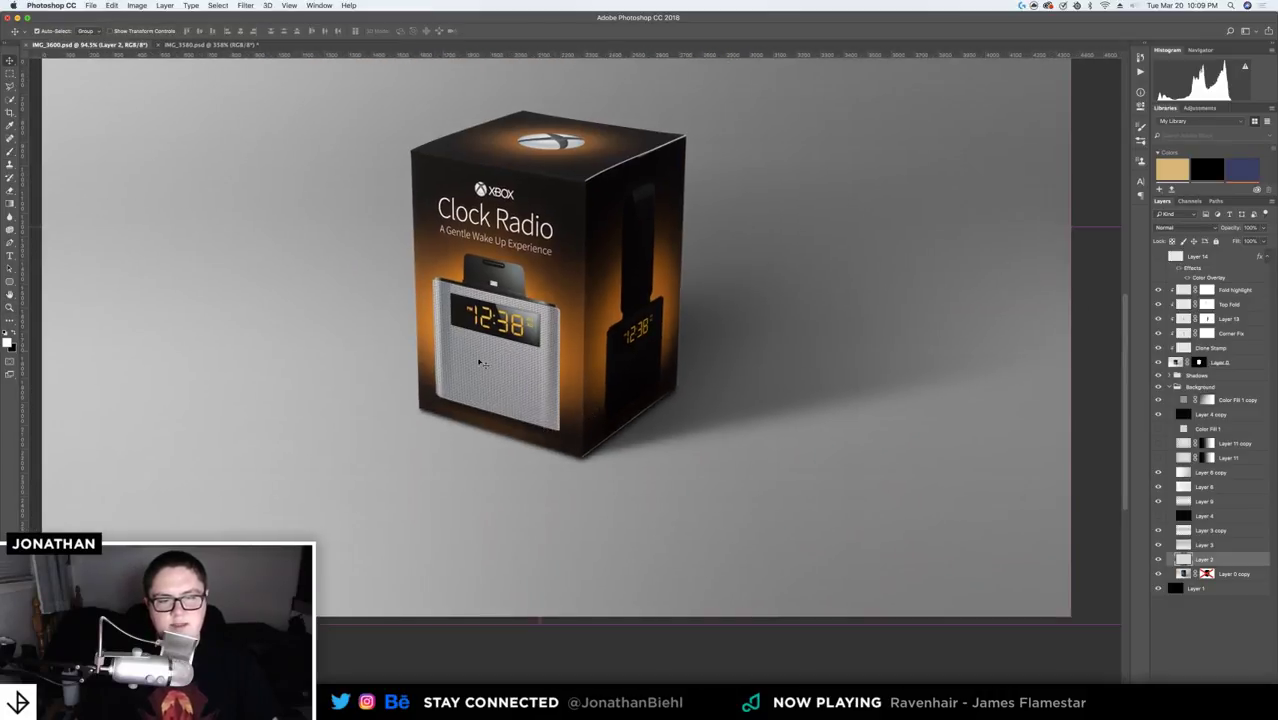
scroll(362, 609, "down", 1)
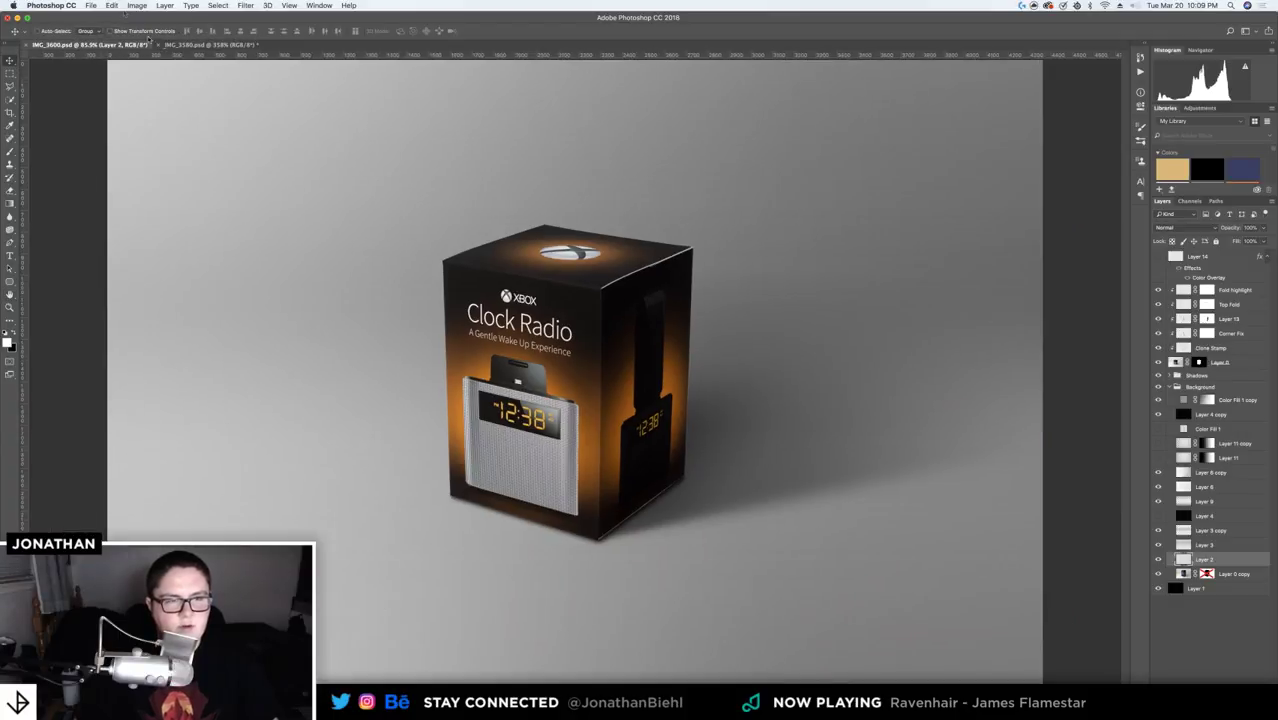
- Compare the bottom edges of the shaver box in IMG_3580.psd with those of the clock radio box in IMG_3600.psd
left_click(210, 45)
key("z")
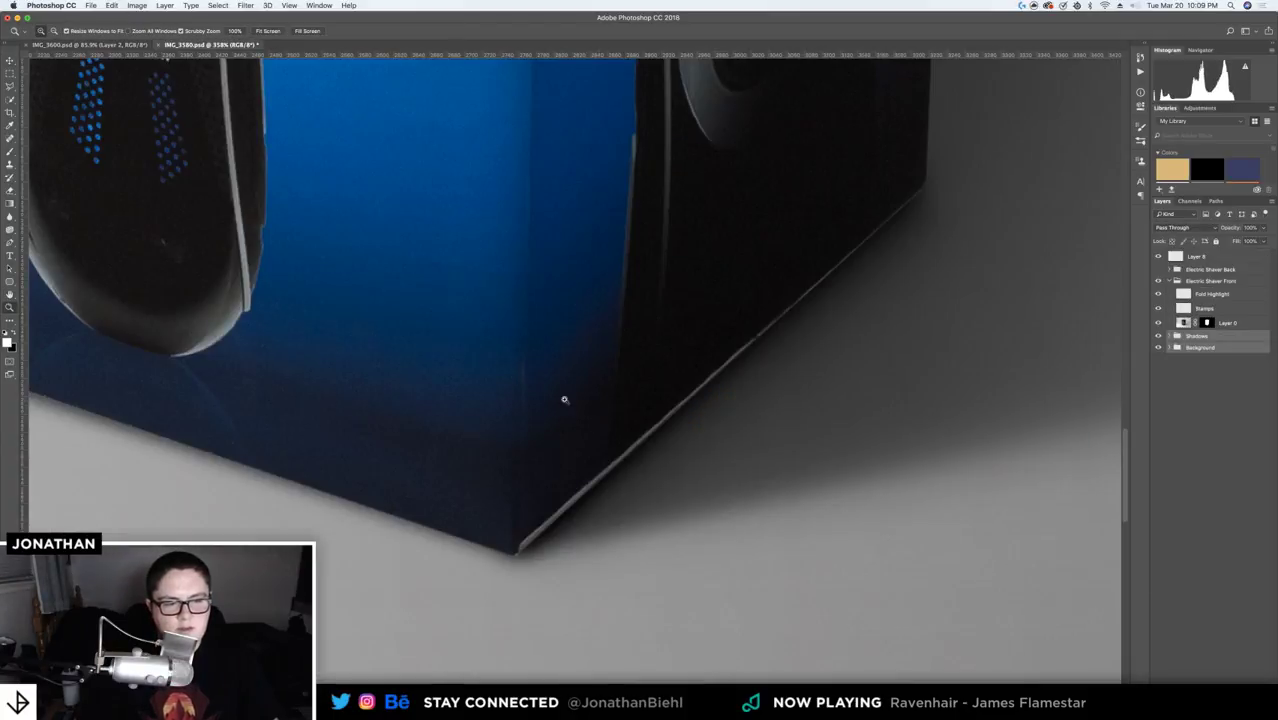
left_click_drag(564, 399, 340, 405)
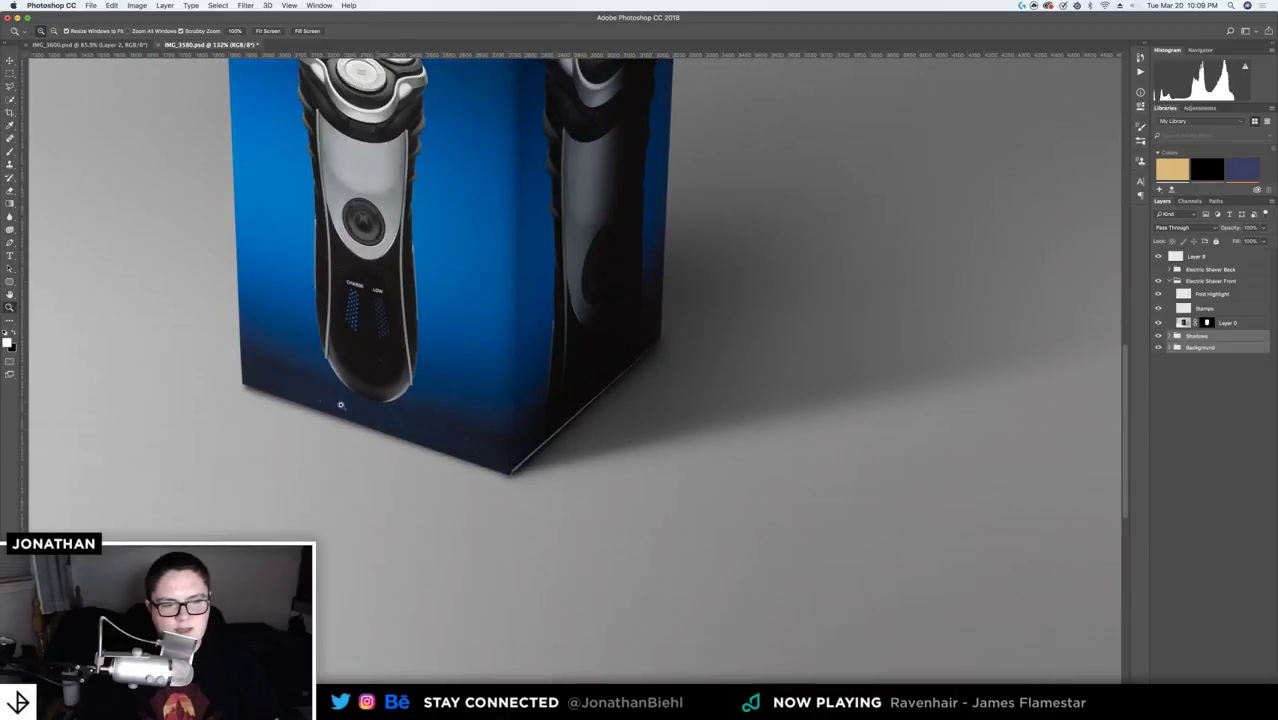
left_click(105, 46)
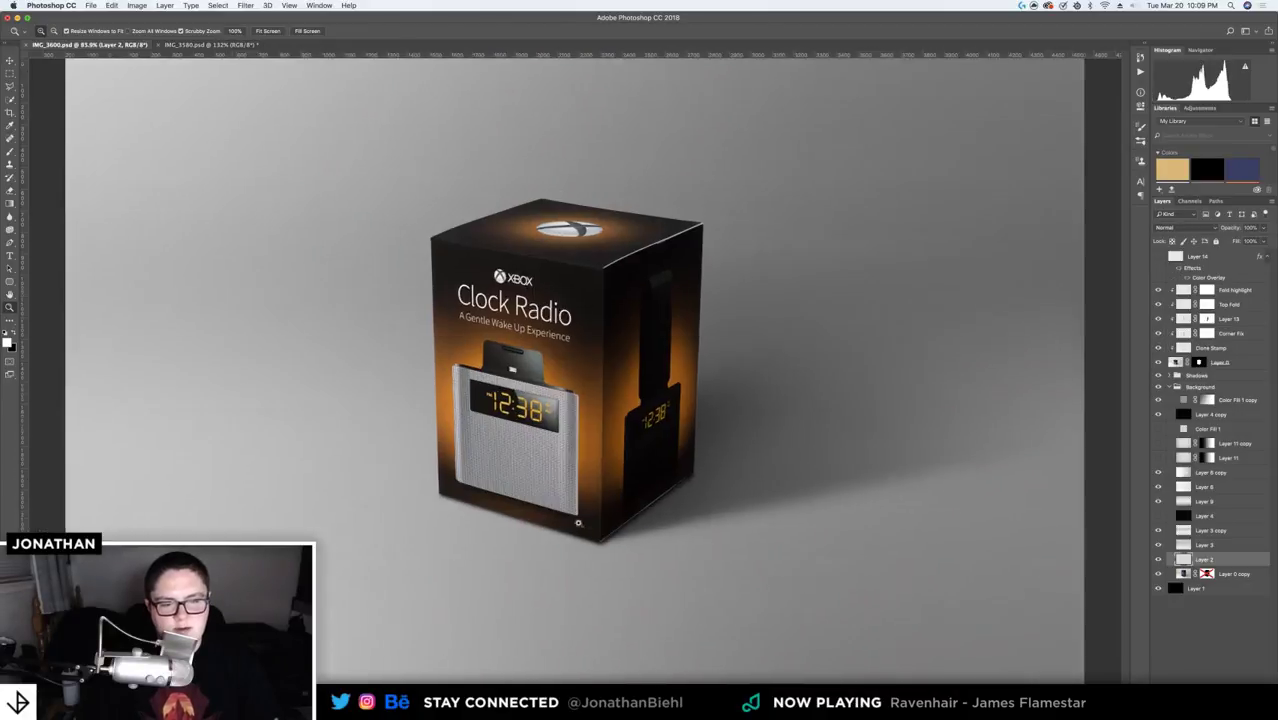
left_click_drag(578, 522, 597, 528)
key("v")
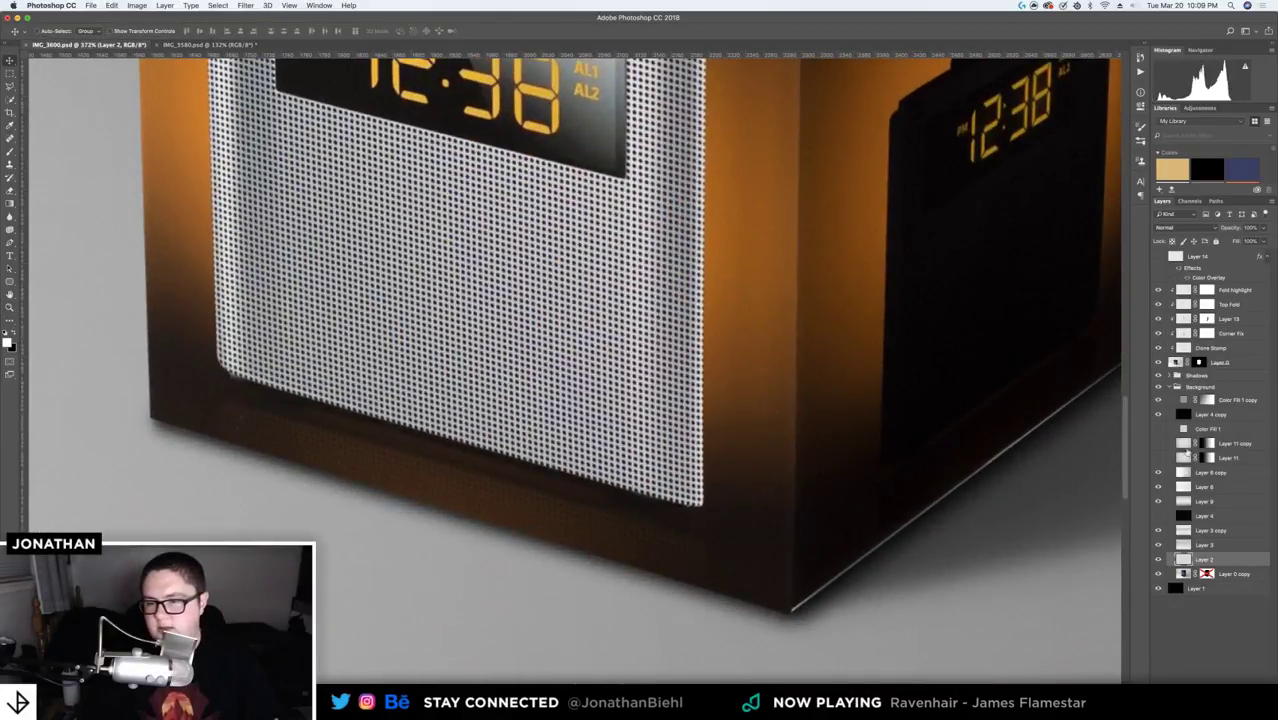
- Collapse the Background group, expand the Shadows group, and toggle Layer 12's visibility to check its effect on the box's bottom edge
left_click(1176, 387)
left_click(1175, 375)
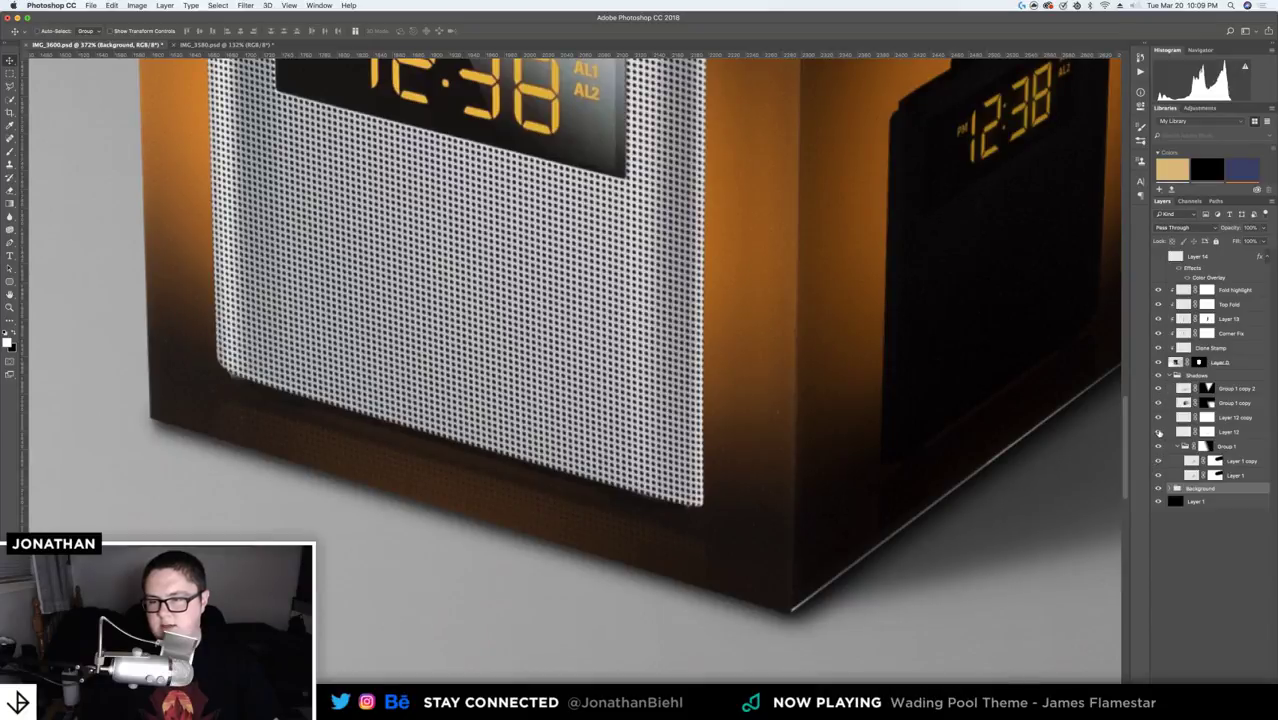
left_click(1159, 432)
left_click(1159, 432)
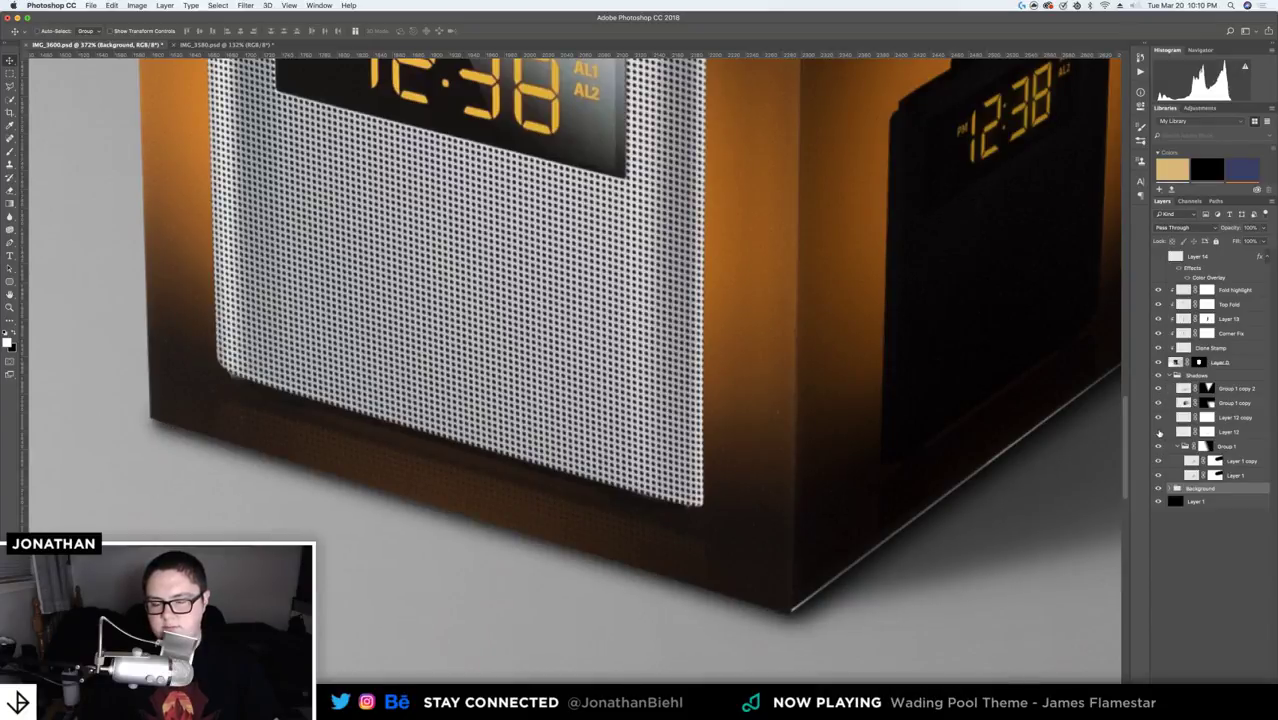
left_click(1159, 432)
- Show Layer 12 in the Shadows group, set its opacity to 25%, save the document and fit the image to the screen
left_click(1173, 433)
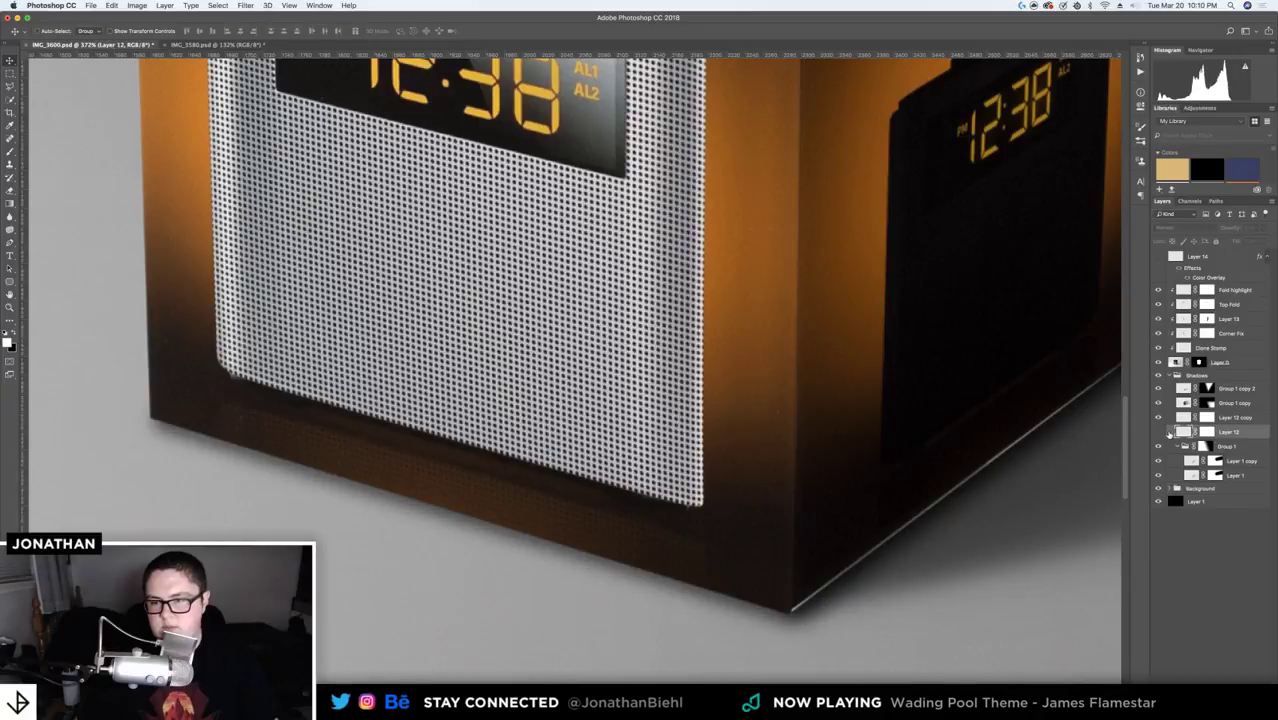
key("z")
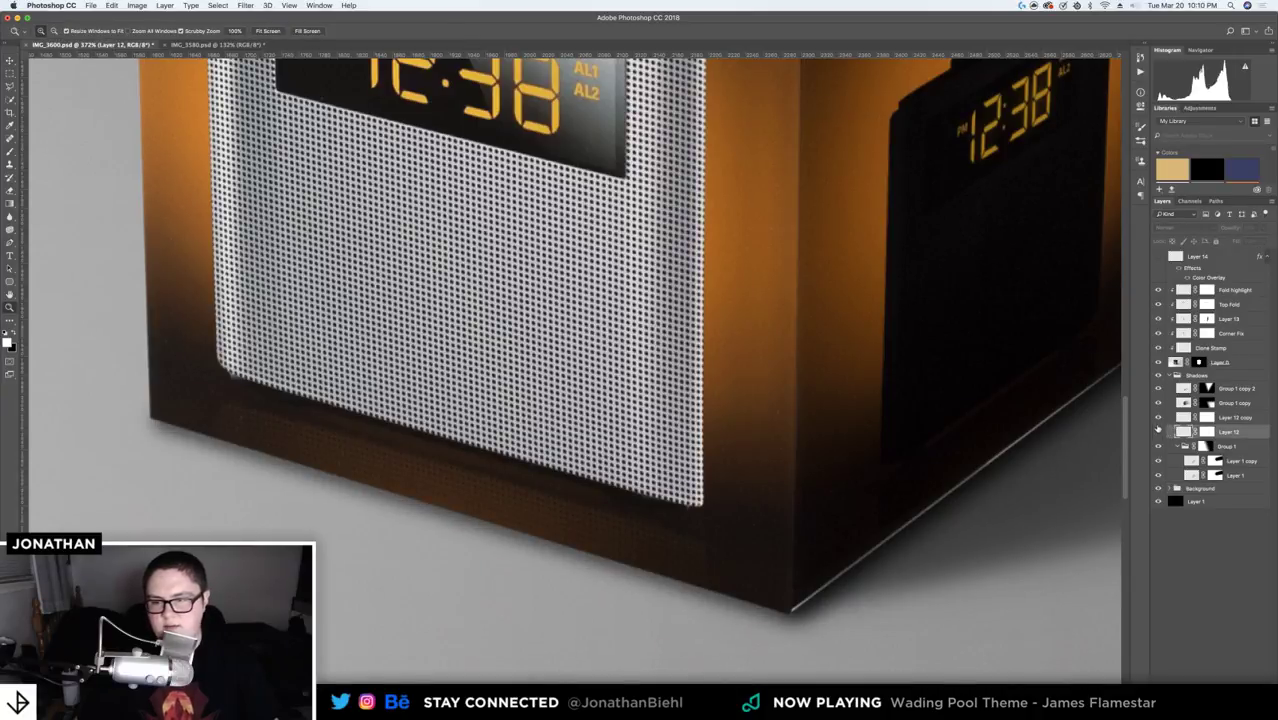
key("v")
left_click(1159, 432)
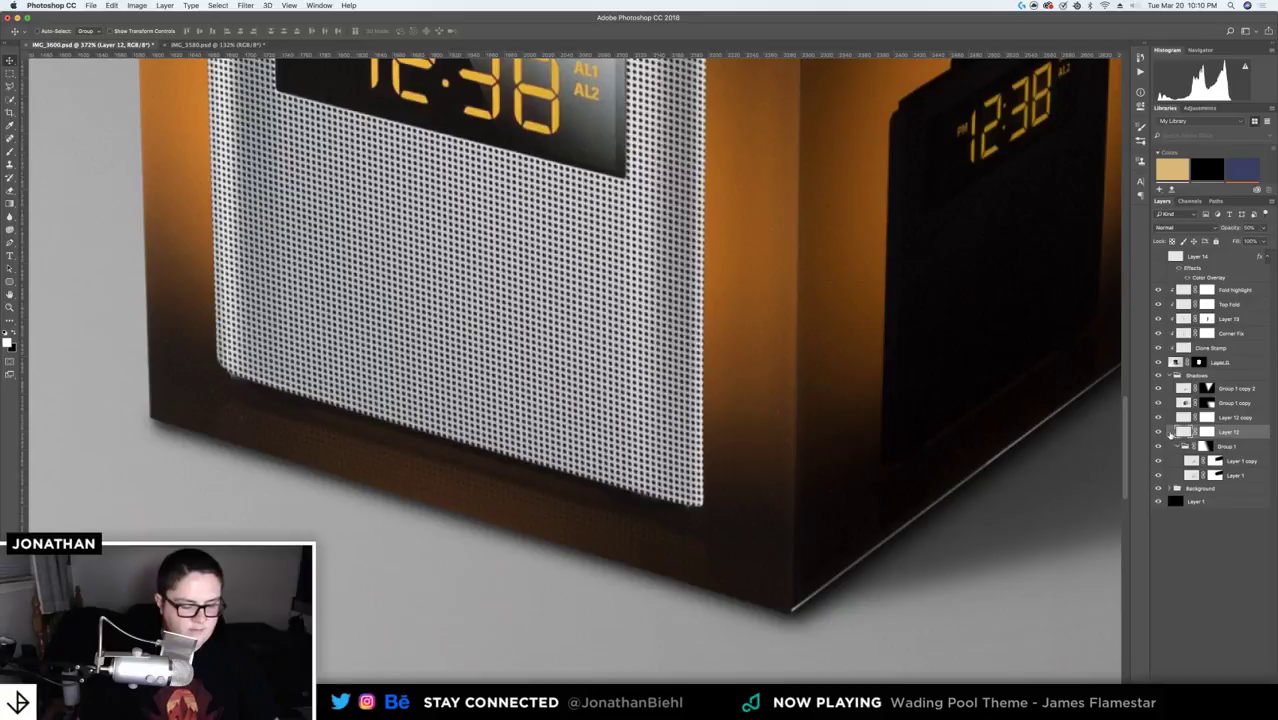
left_click(816, 380, "alt")
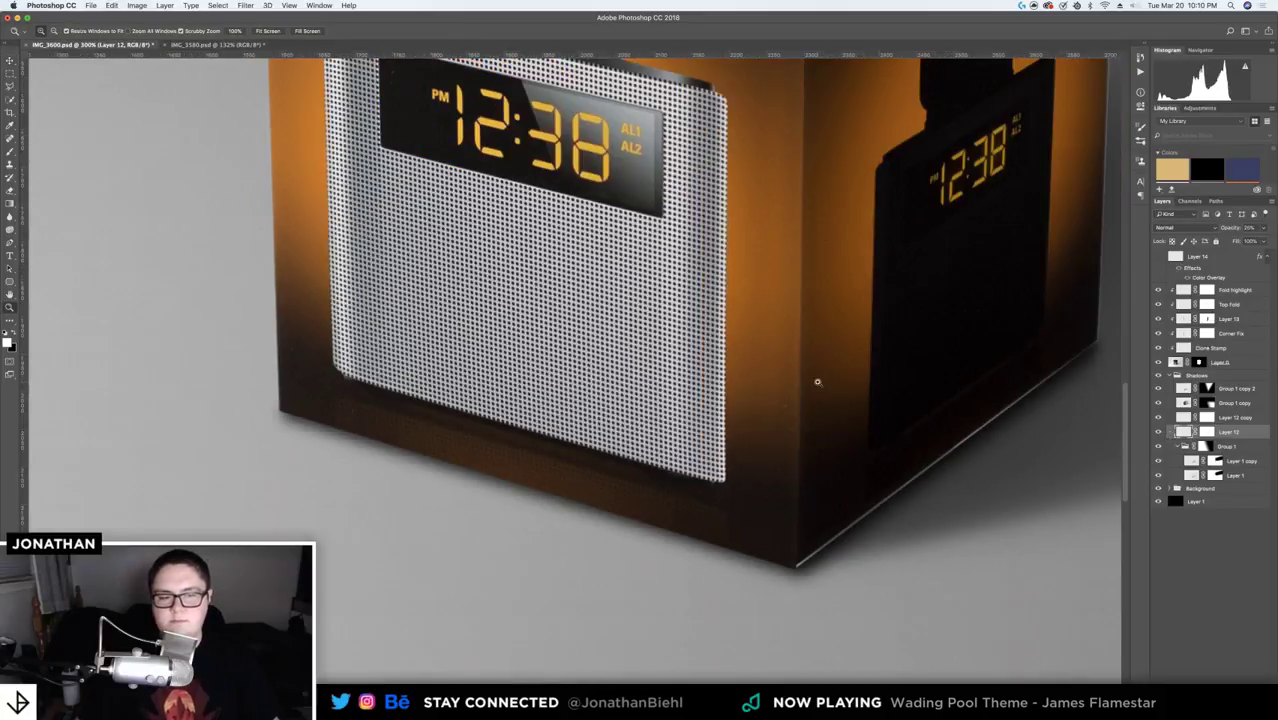
key("super+s")
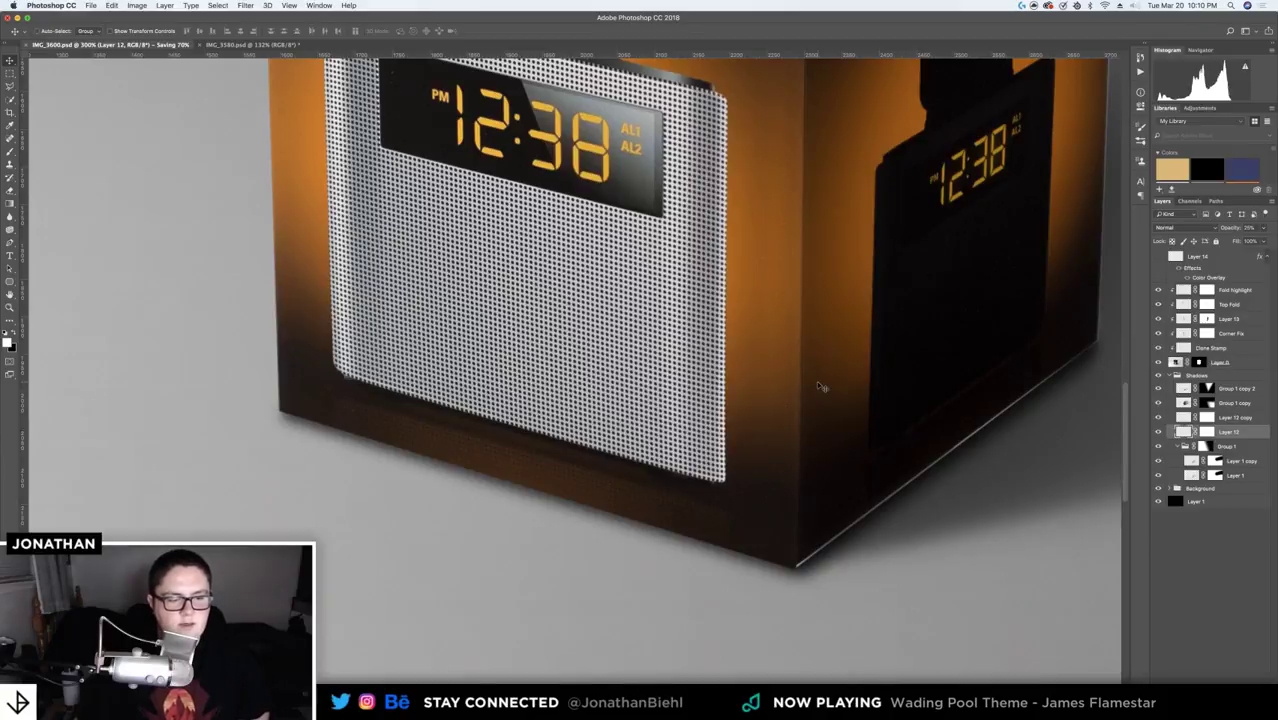
double_click(10, 295)
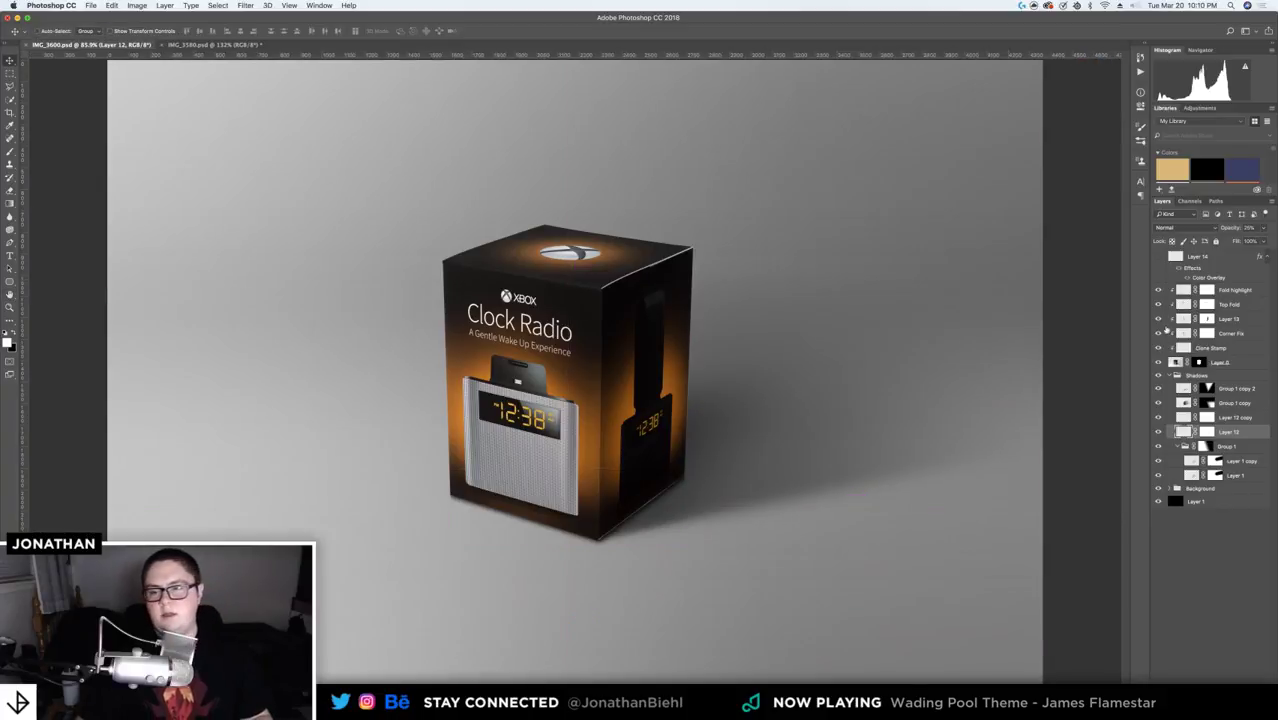
- Collapse the Shadows group, group Layer 0 through Fold highlight as "Alarm Clock Front", and save the document
left_click(1172, 375)
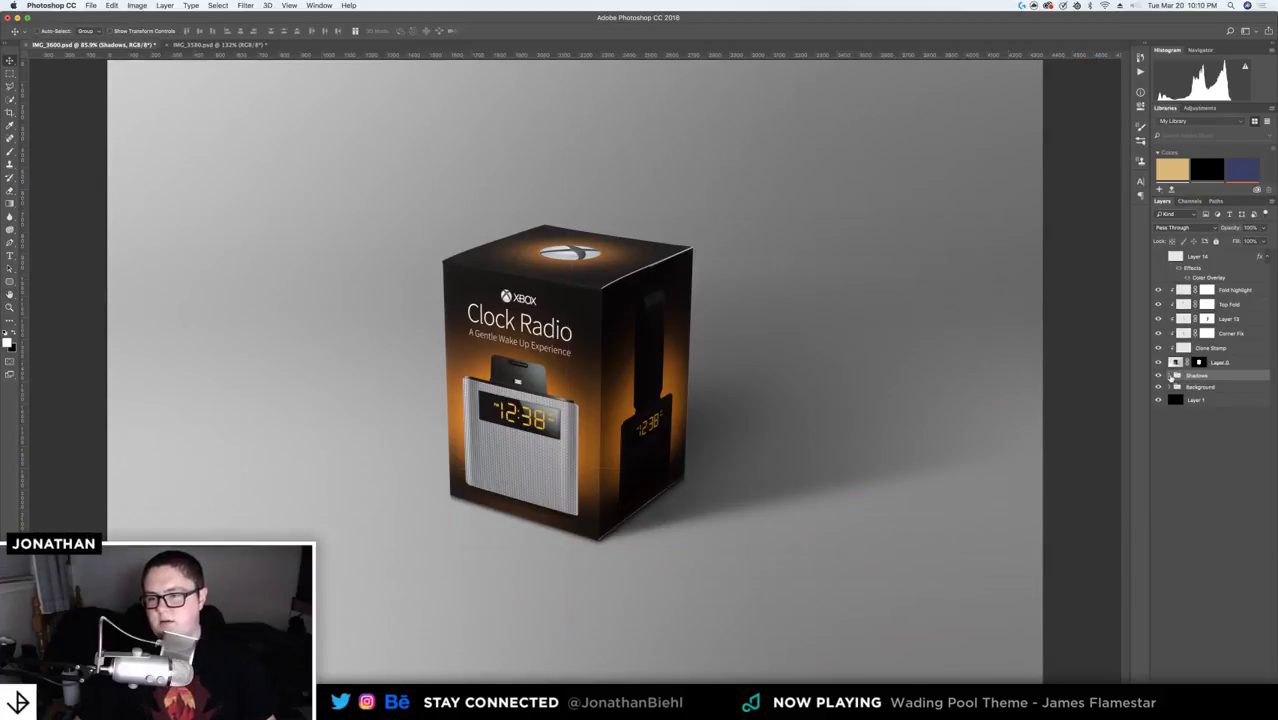
left_click(1230, 364)
left_click(1228, 290, "shift")
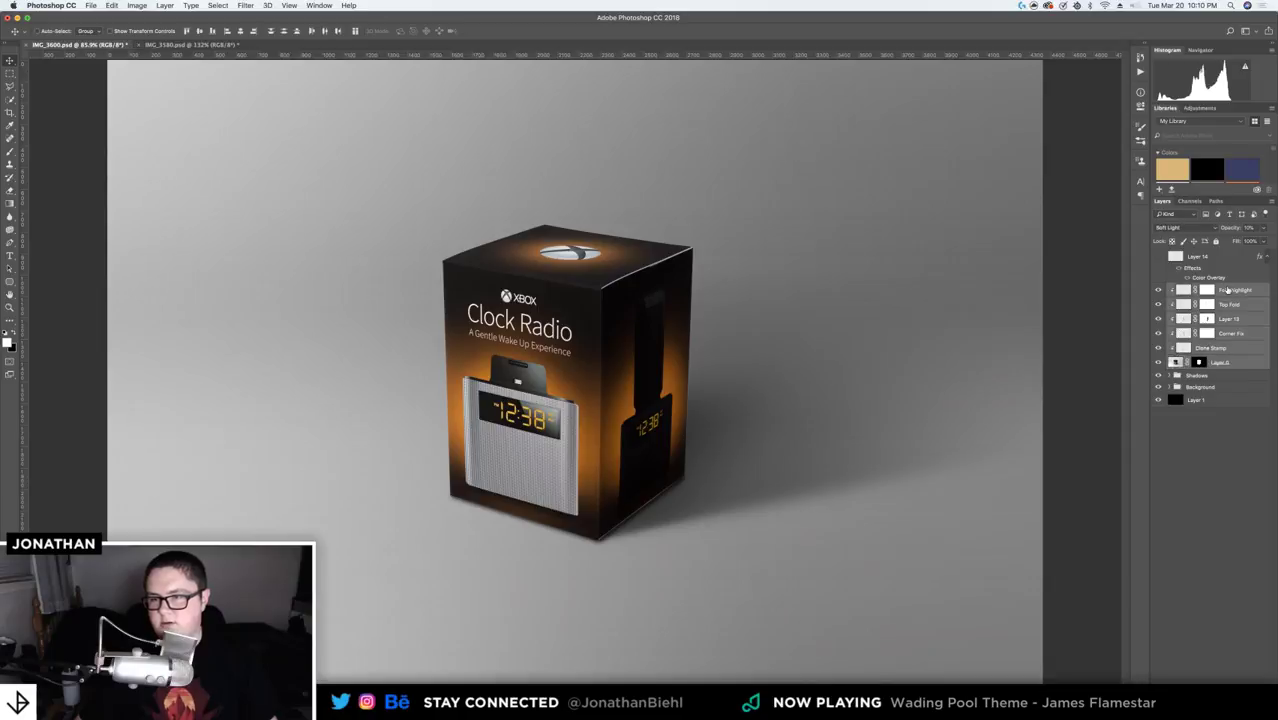
key("super+g")
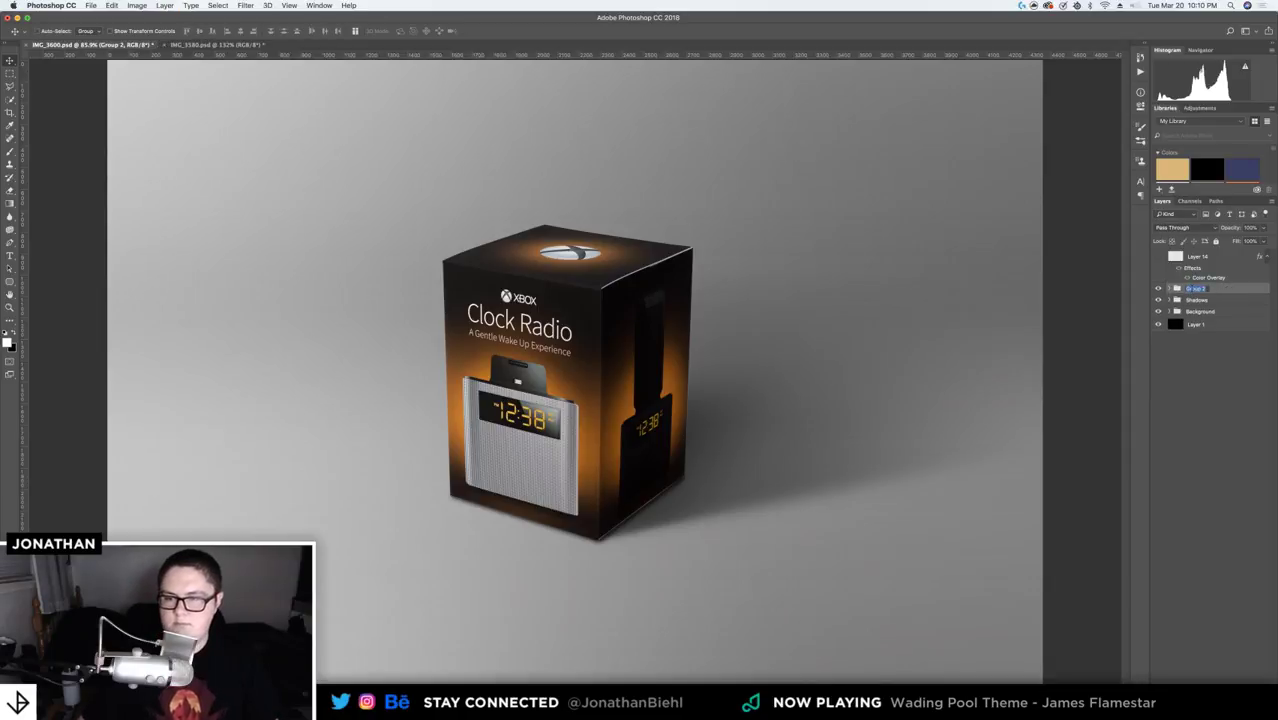
type("F")
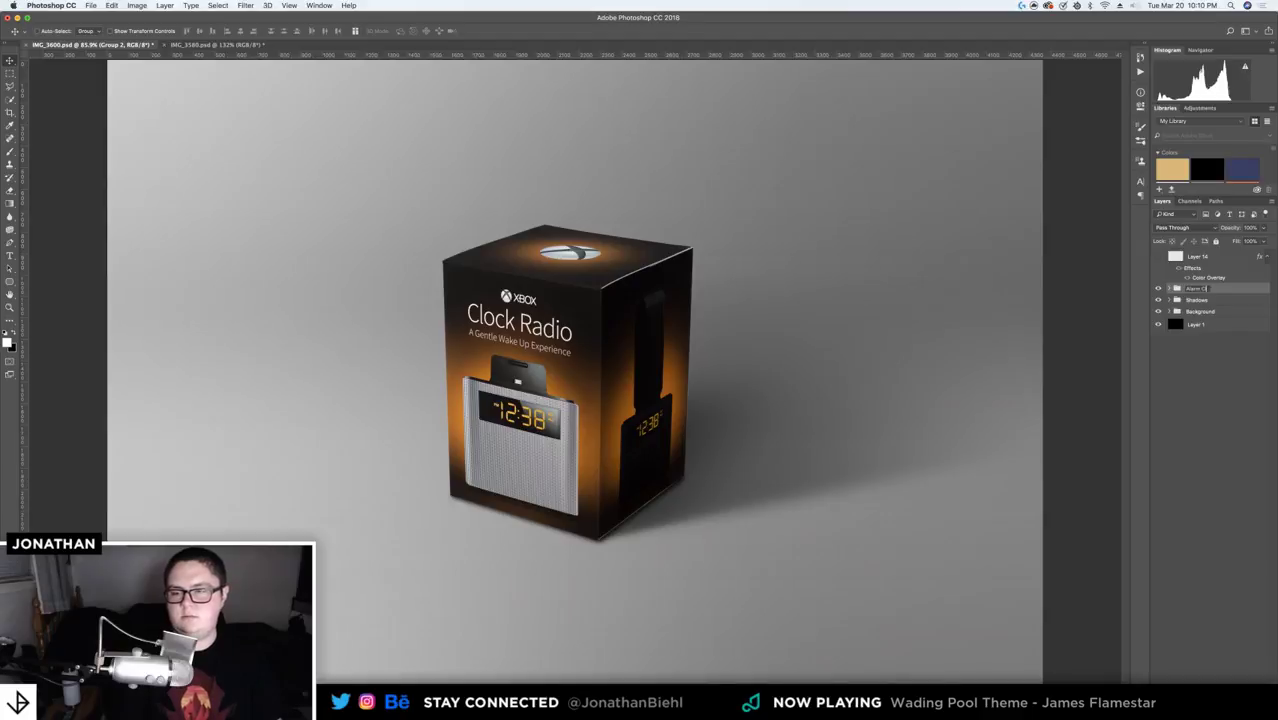
type("larm Clock Front")
key("Return")
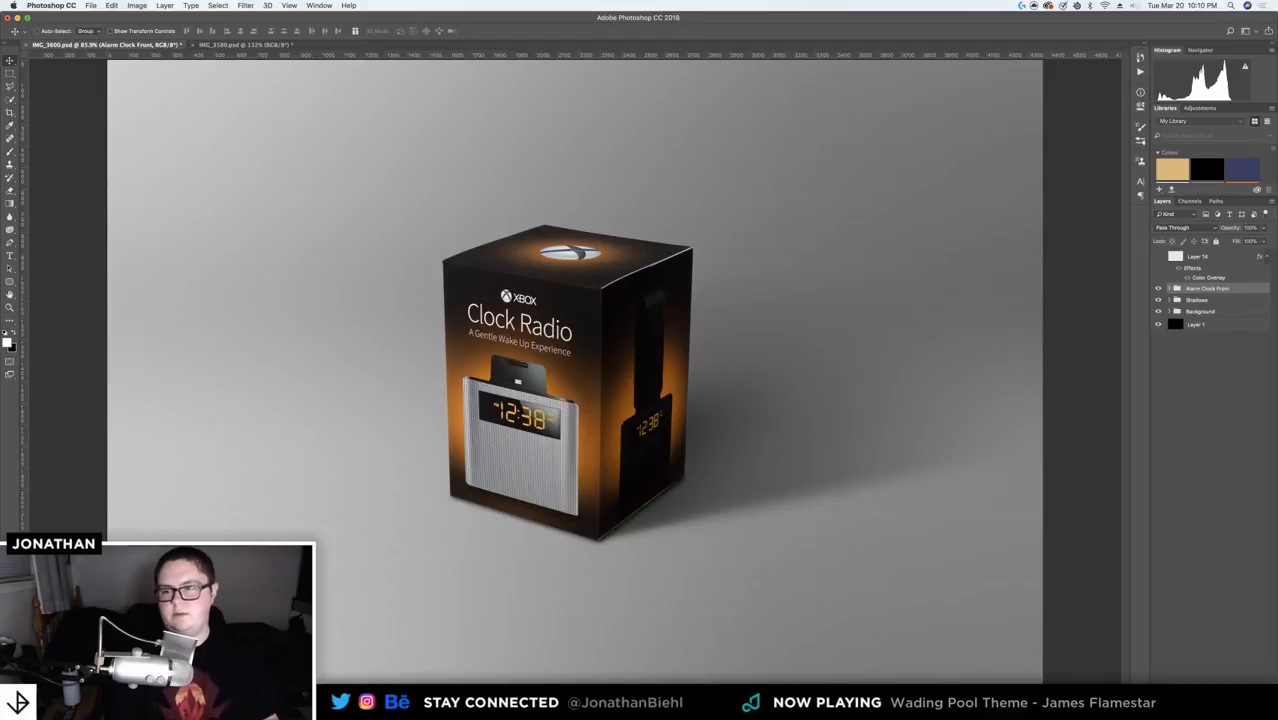
key("super+s")
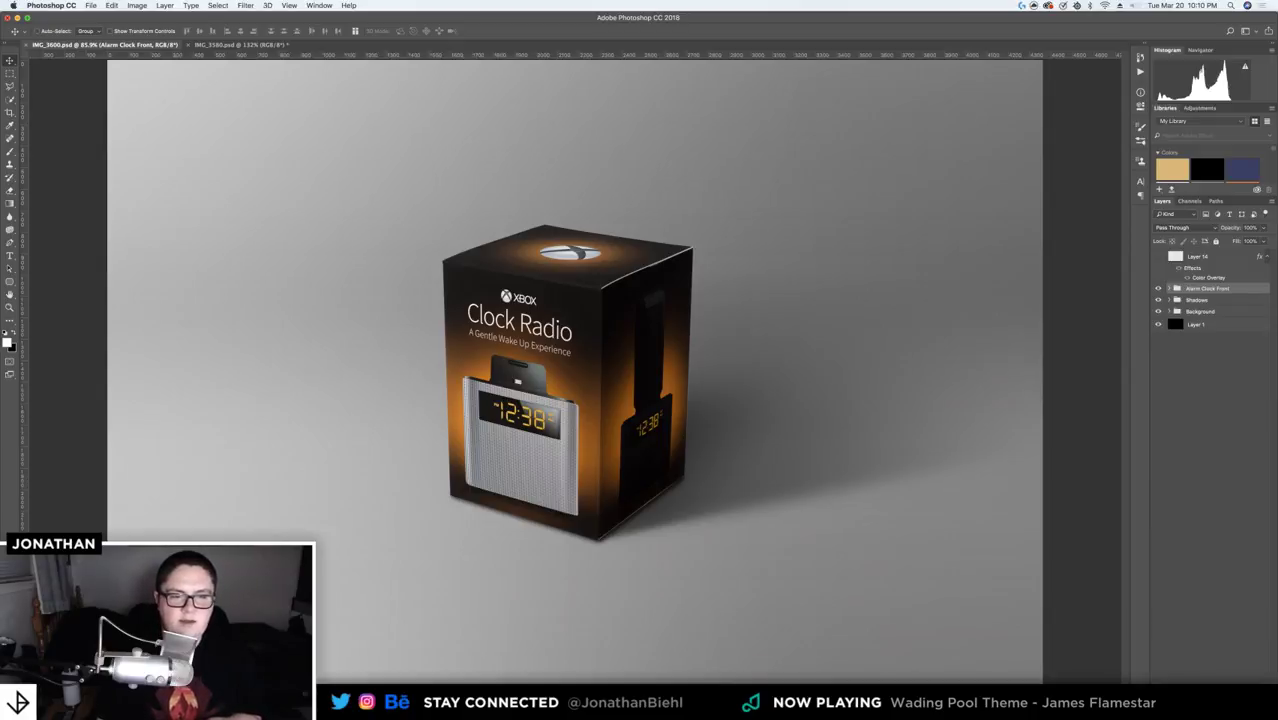
- Examine the top and front artwork of the box up close, and fit the entire image back to the screen
key("z")
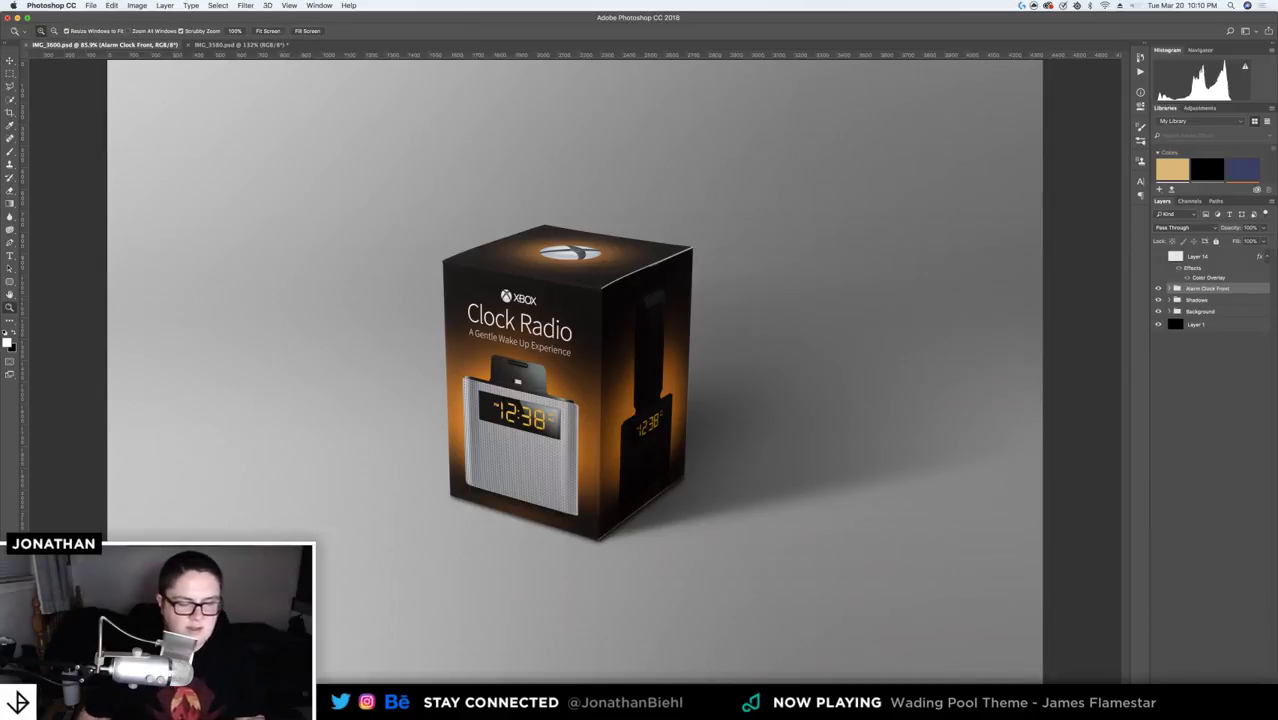
left_click_drag(541, 294, 702, 328)
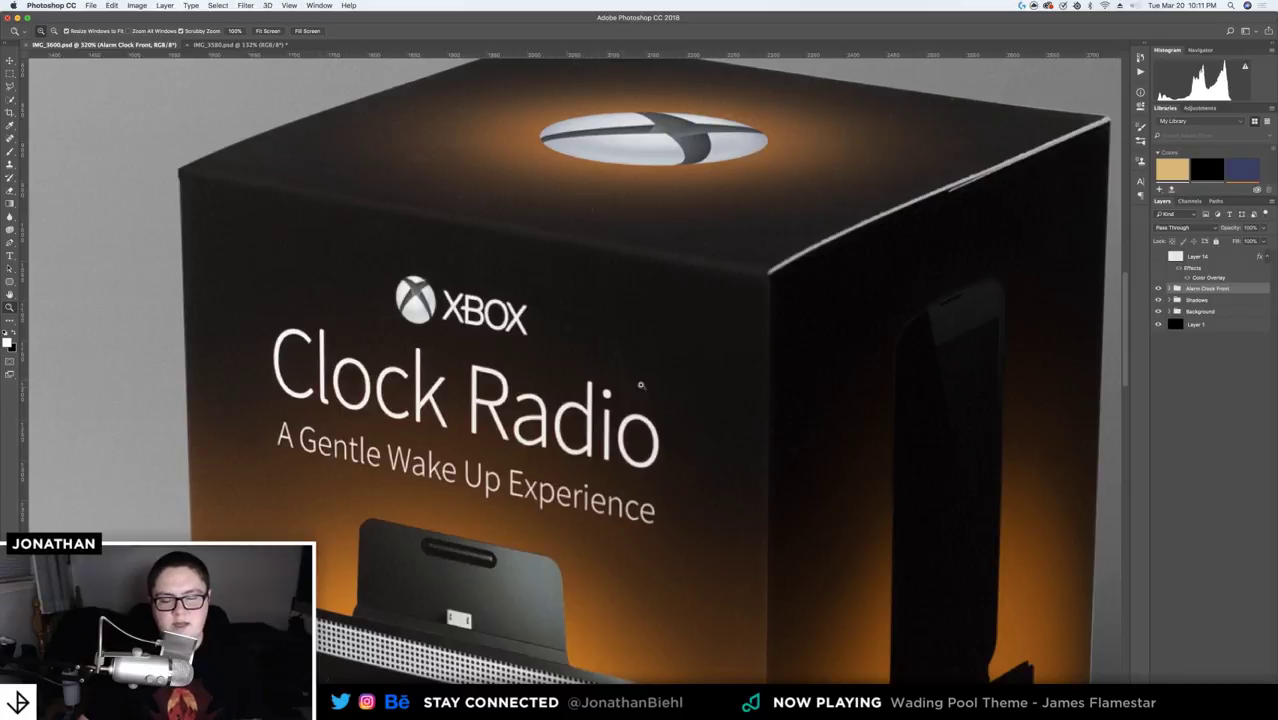
left_click_drag(641, 385, 560, 440)
key("ctrl+0")
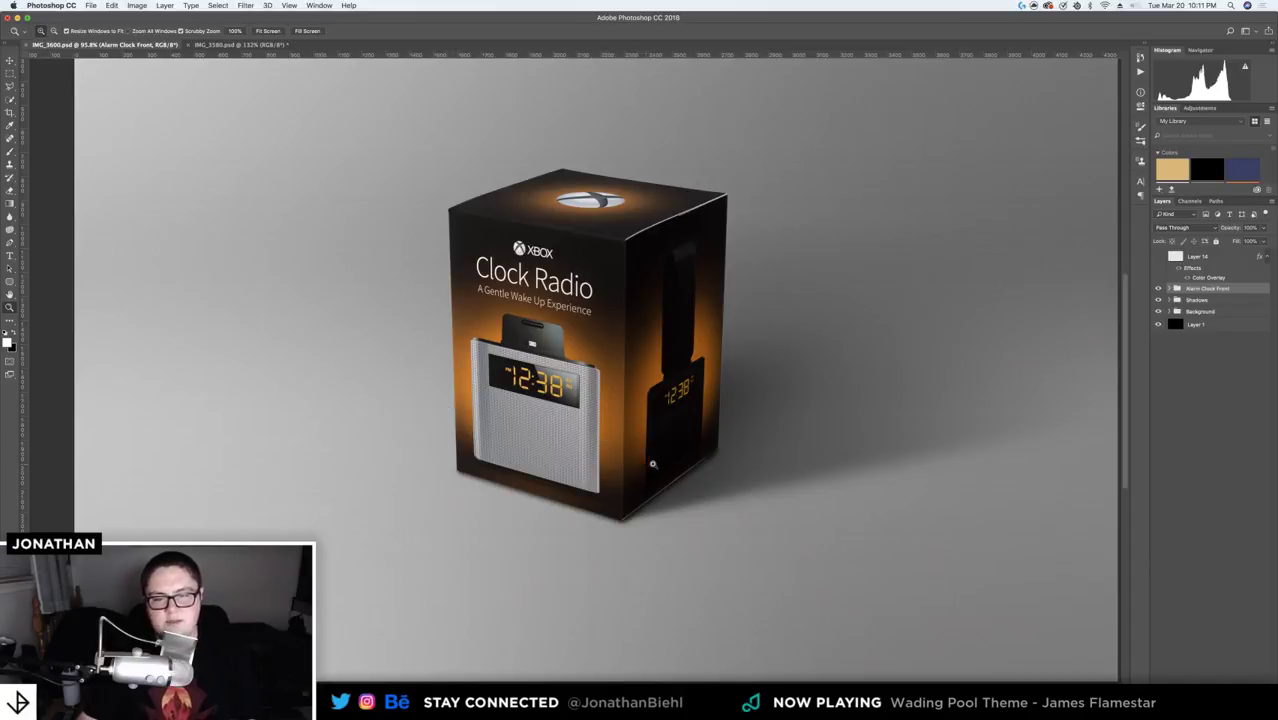
double_click(10, 295)
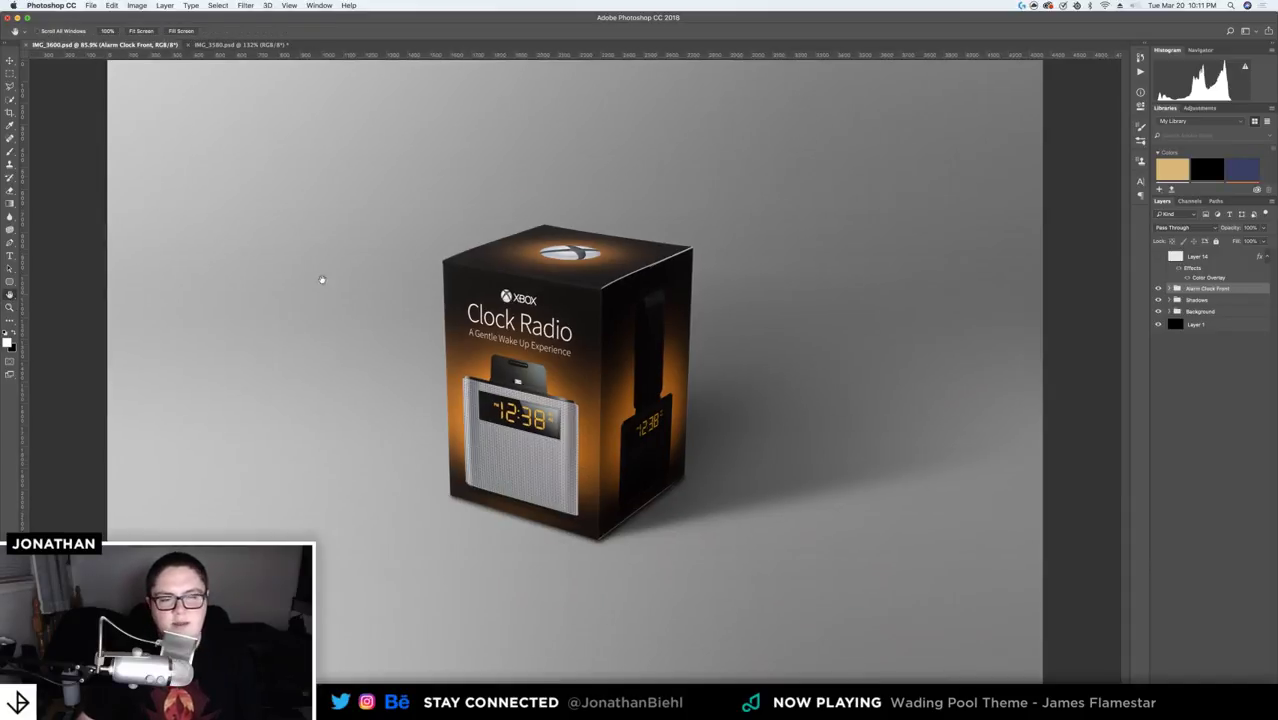
- Try shifting the Alarm Clock Front and Shadows groups together toward the right side of the backdrop, and undo the move
key("v")
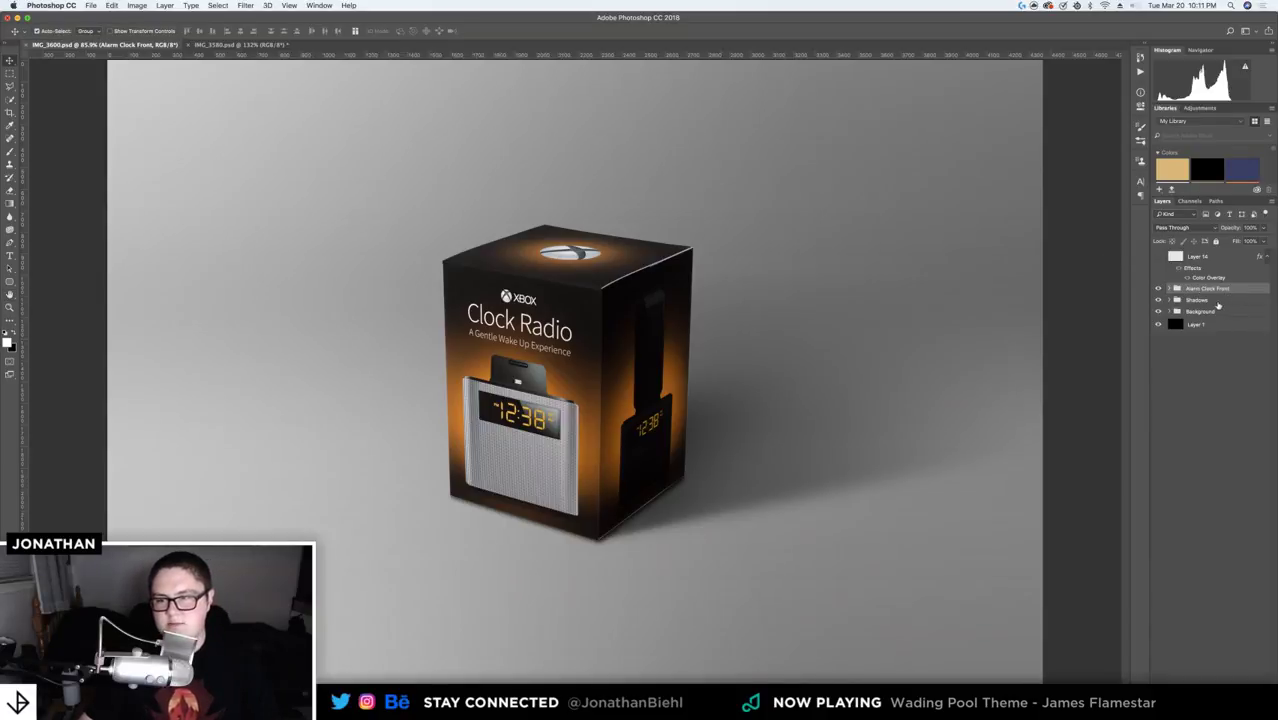
left_click(1212, 302, "shift")
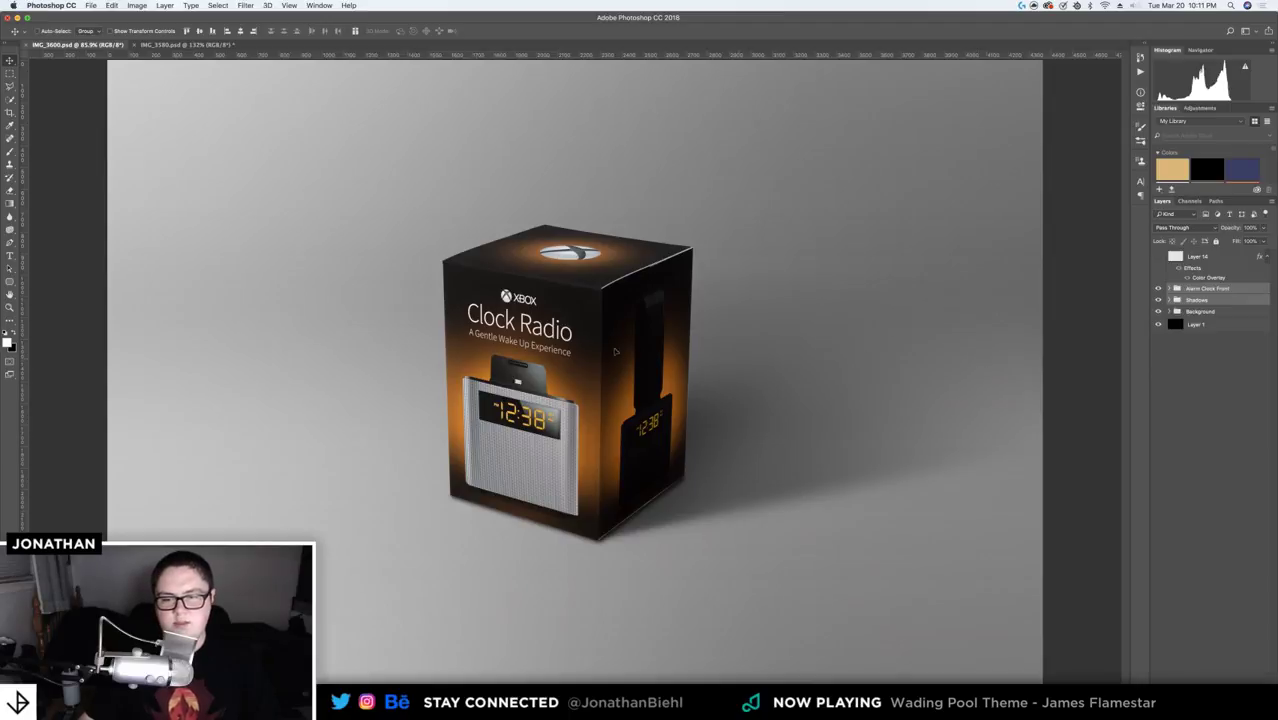
left_click_drag(615, 351, 952, 355)
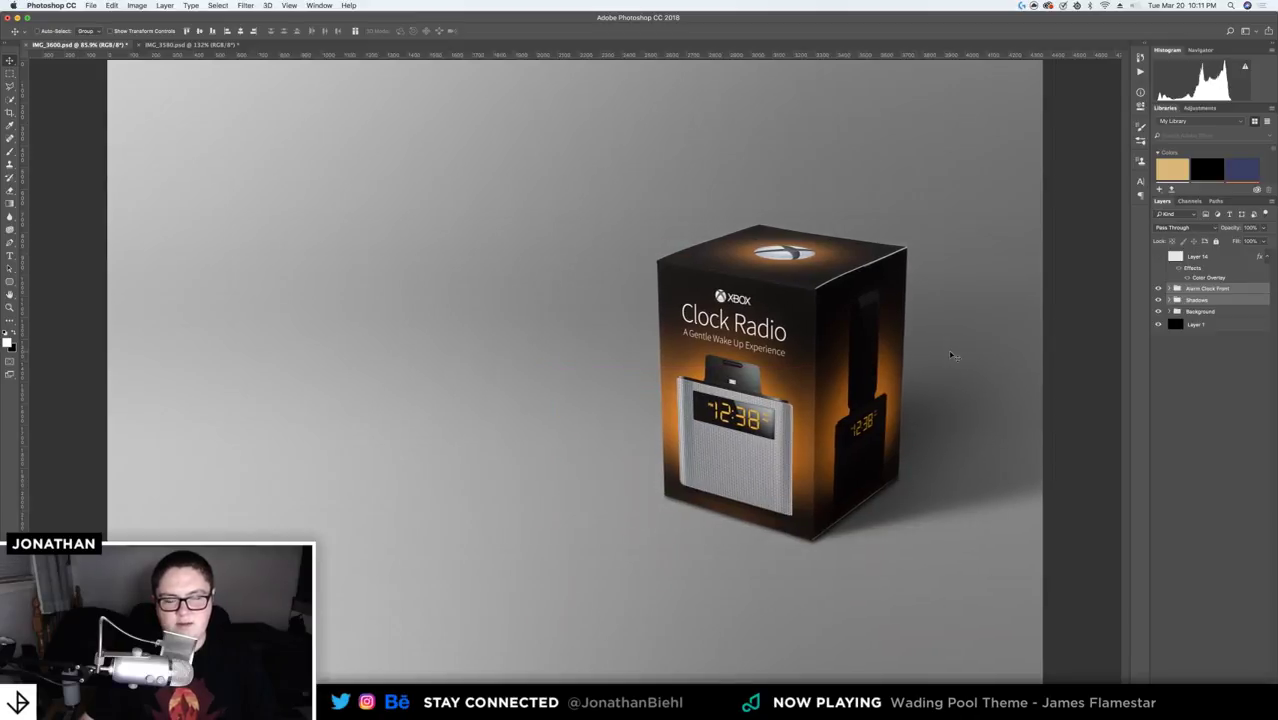
key("super+z")
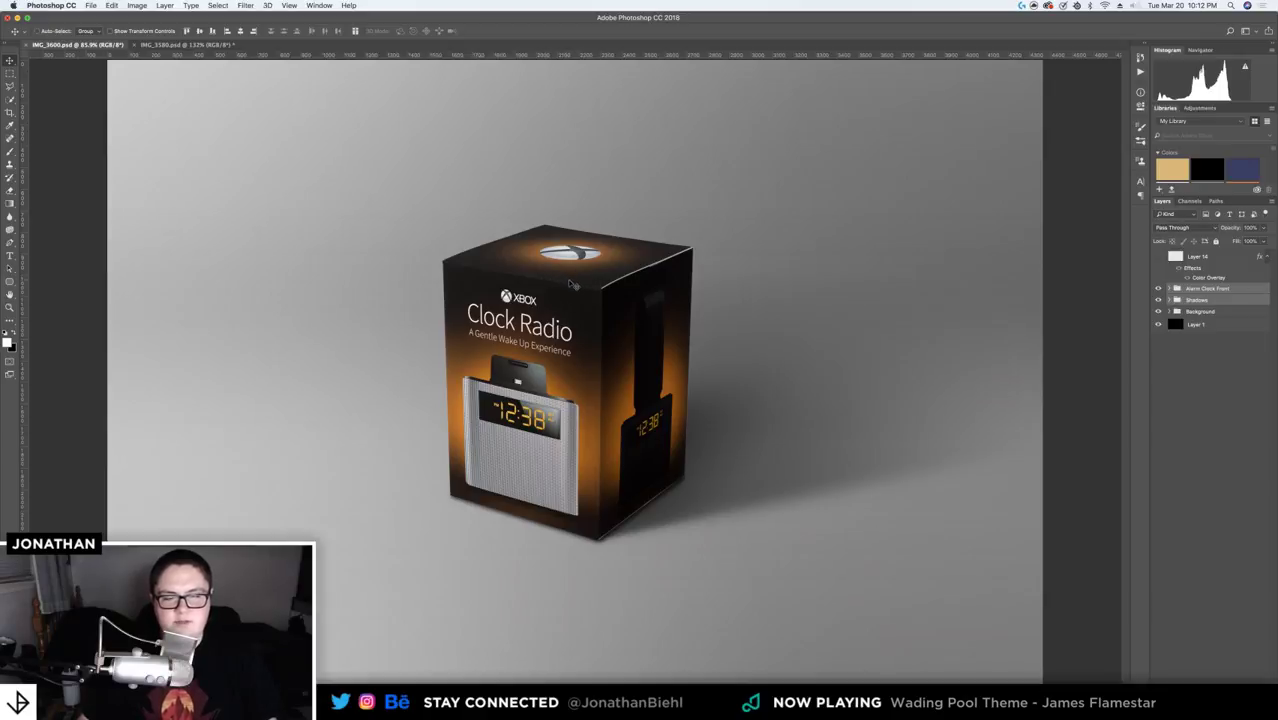
- Expand the Alarm Clock Front group and select Layer 0's mask to correct the uneven upper-left corner of the box
key("z")
left_click_drag(565, 288, 609, 285)
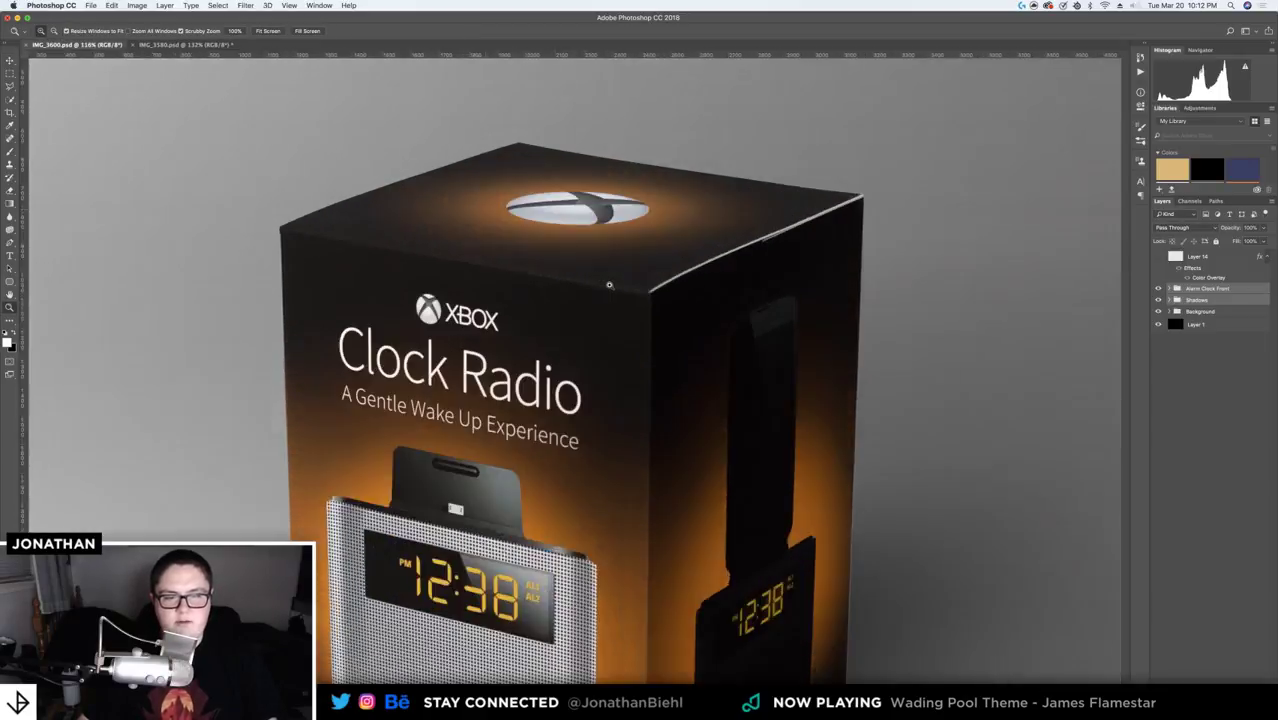
left_click(622, 220)
left_click(227, 113)
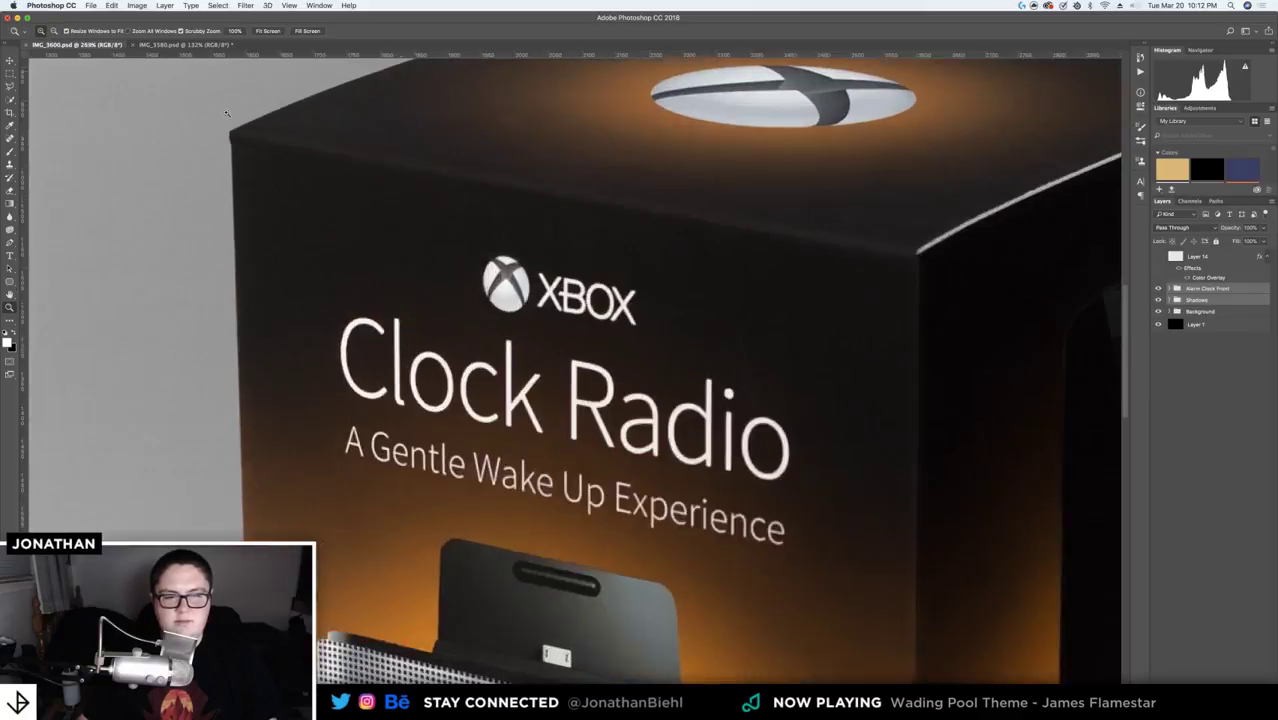
left_click_drag(471, 165, 559, 345)
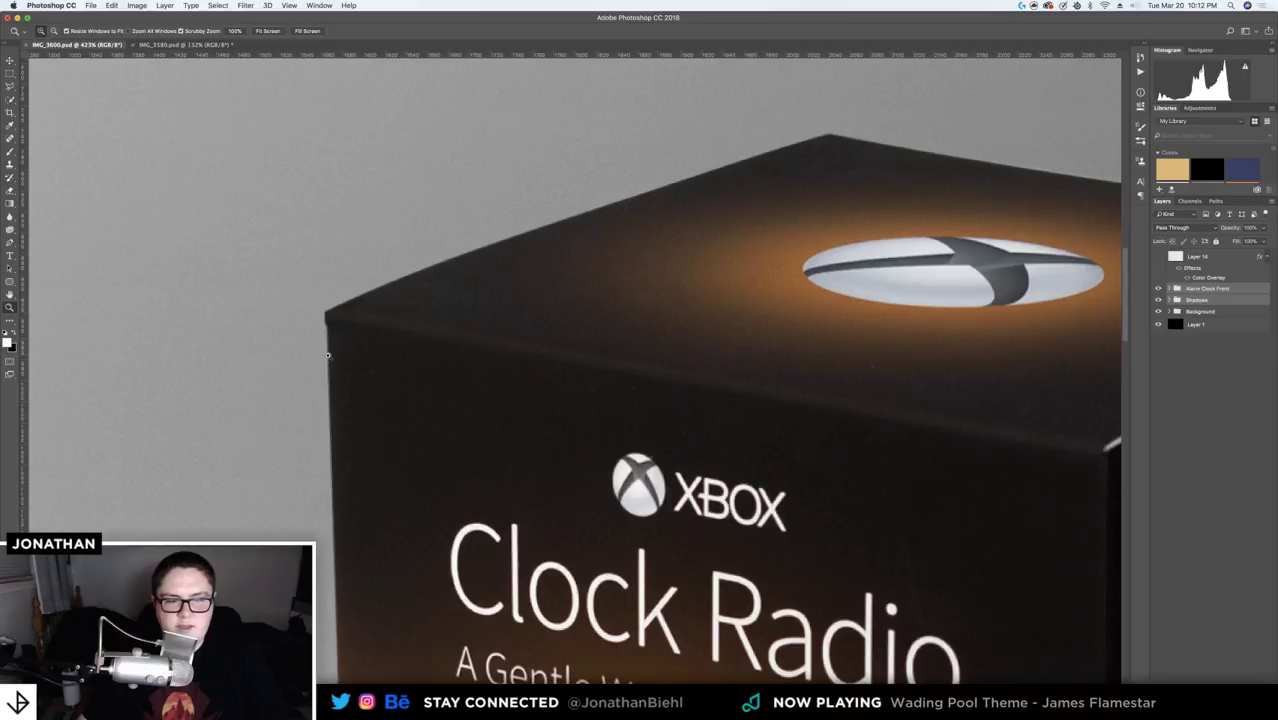
left_click(1168, 300)
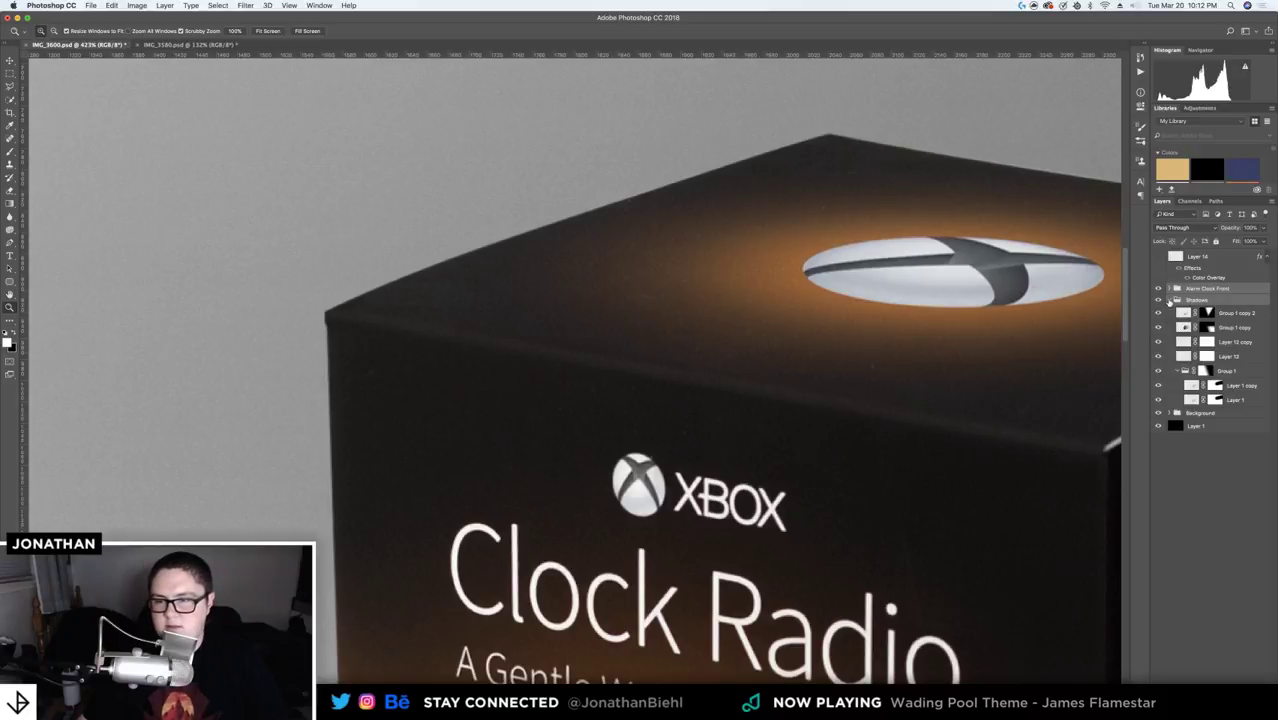
left_click(1168, 300)
left_click(1170, 289)
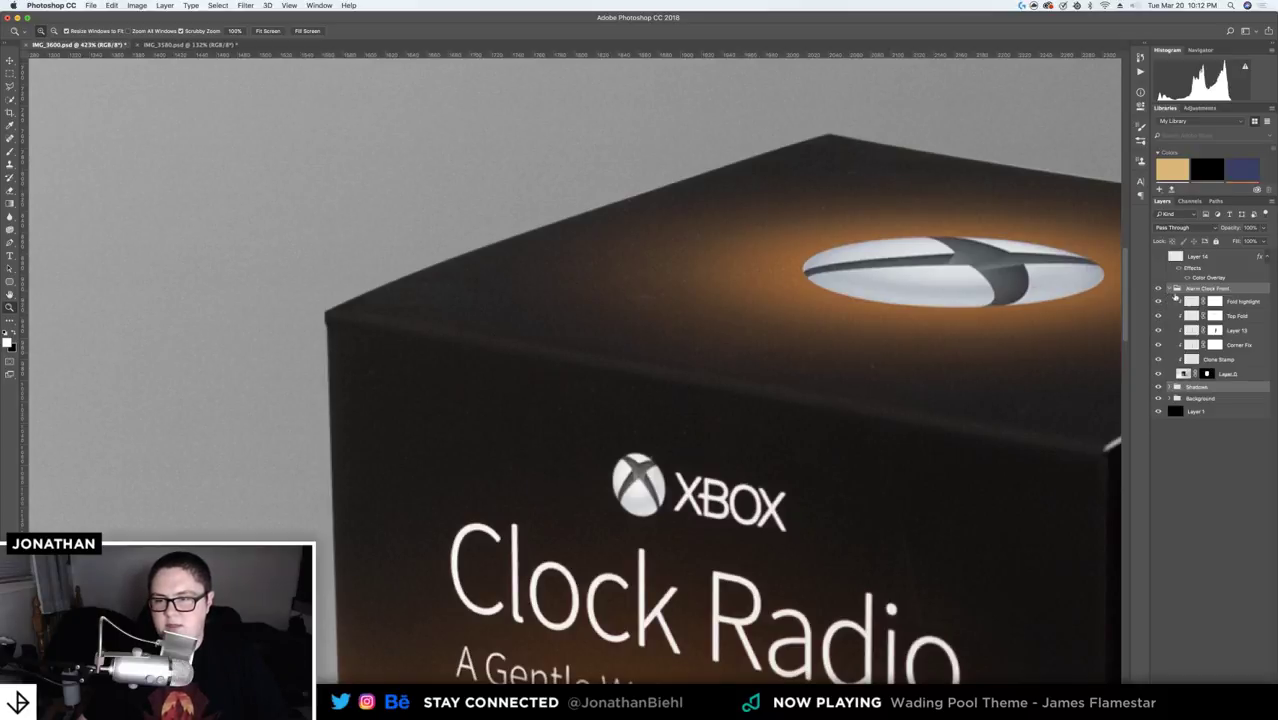
left_click(1226, 373)
left_click_drag(232, 317, 273, 316)
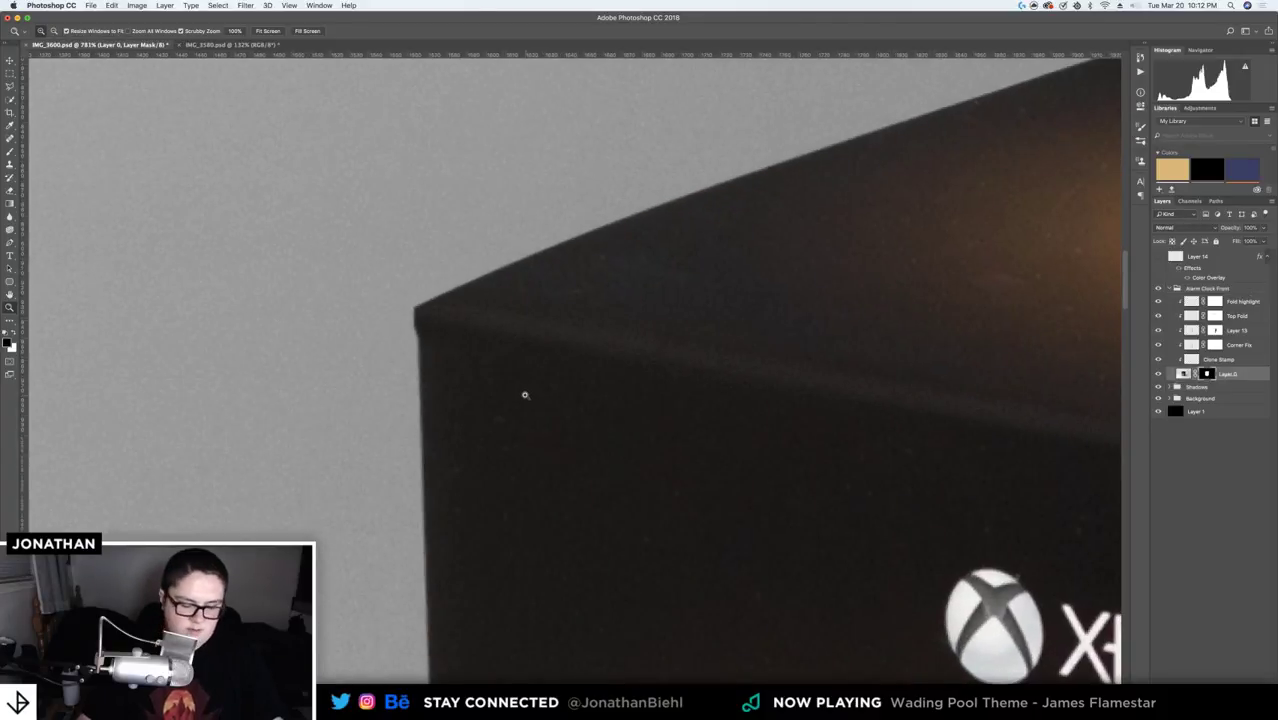
- Trace a closed Pen path around the small bump on the box's upper-left corner edge
key("p")
left_click(419, 398)
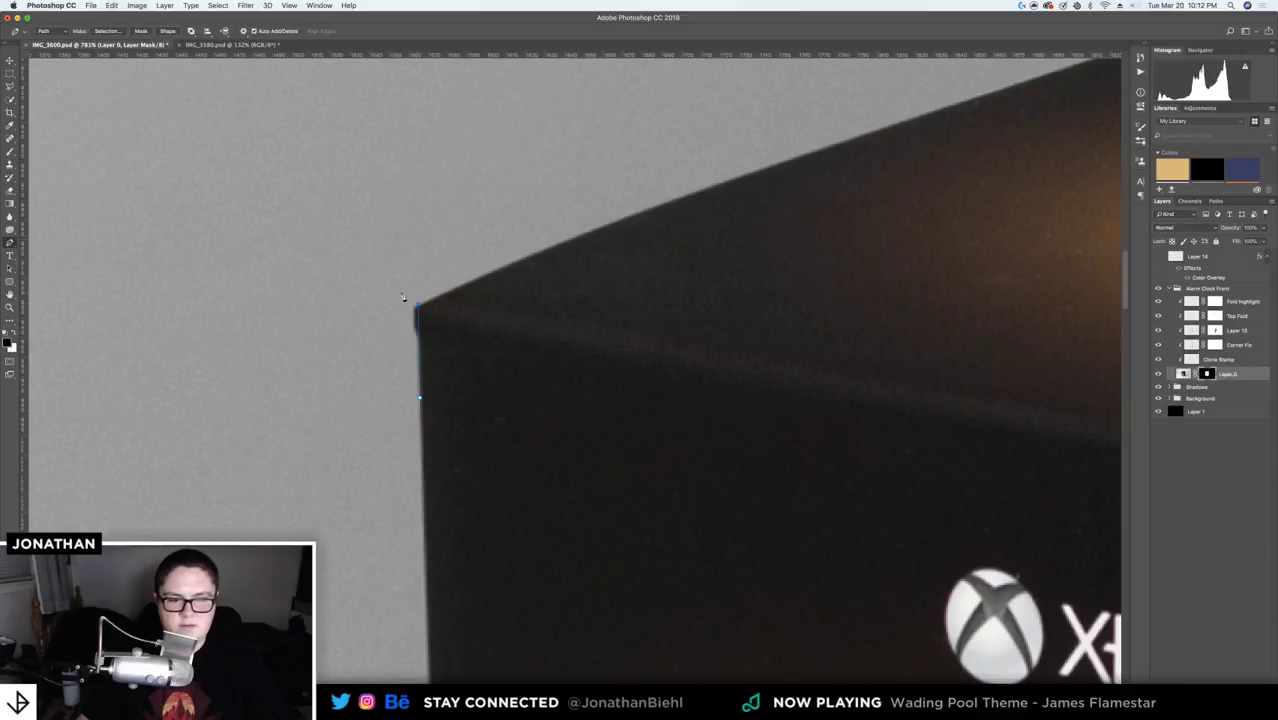
left_click(401, 293)
left_click(376, 302)
left_click(365, 360)
left_click(419, 399)
- Convert the path around the bump to a selection and remove that area from the box through Layer 0's mask
right_click(384, 331)
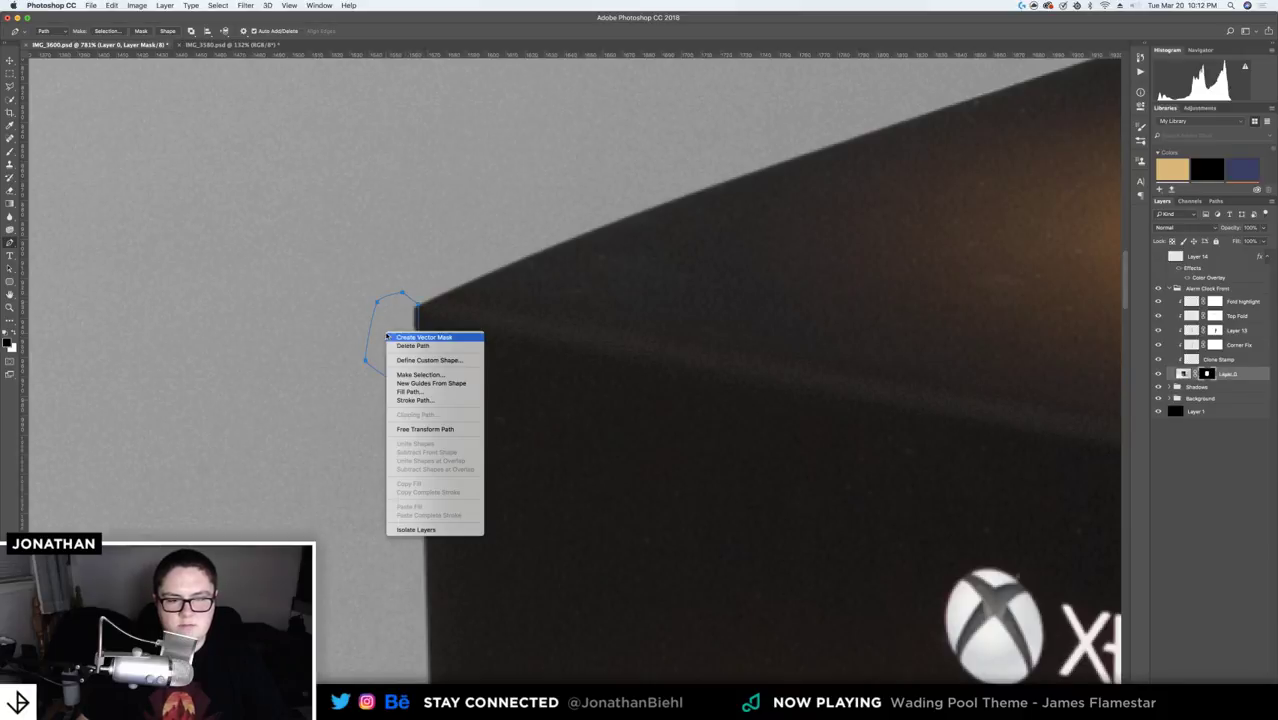
left_click(420, 377)
key("Return")
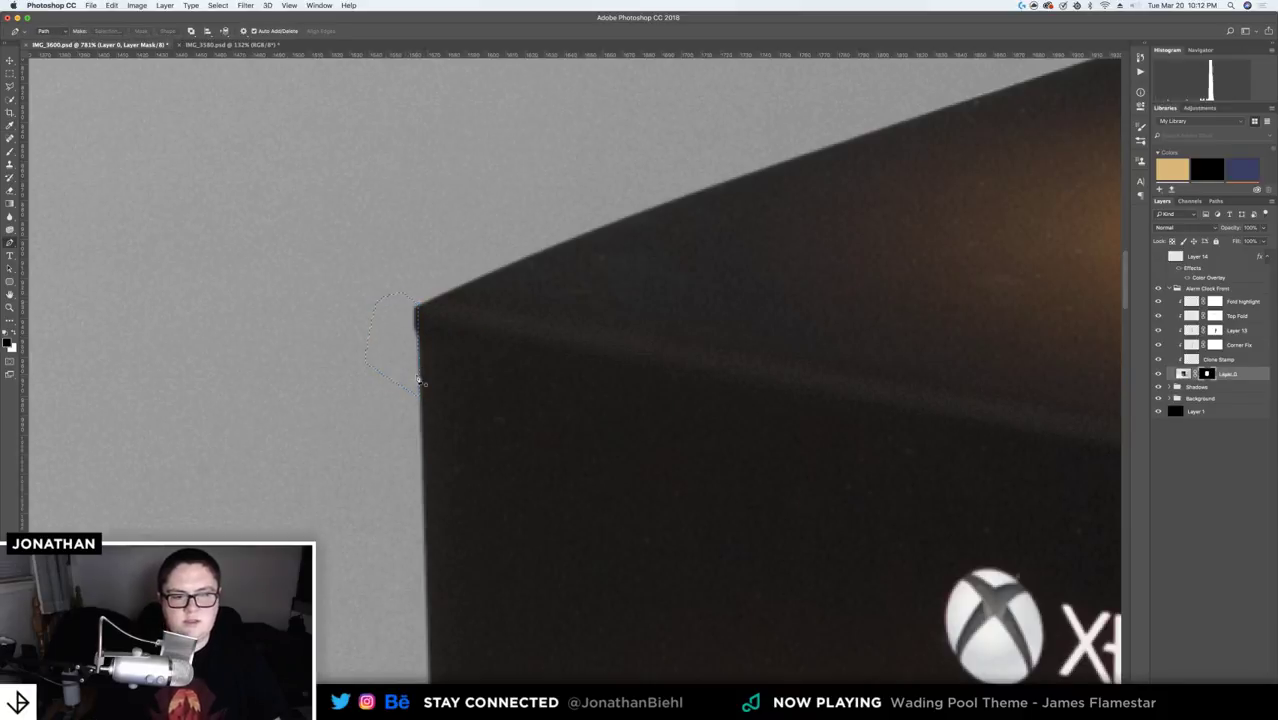
key("BackSpace")
key("super+d")
- Draw a second closed Pen path that curves around the sharp upper-left corner of the box to round it
key("z")
left_click(335, 305, "alt")
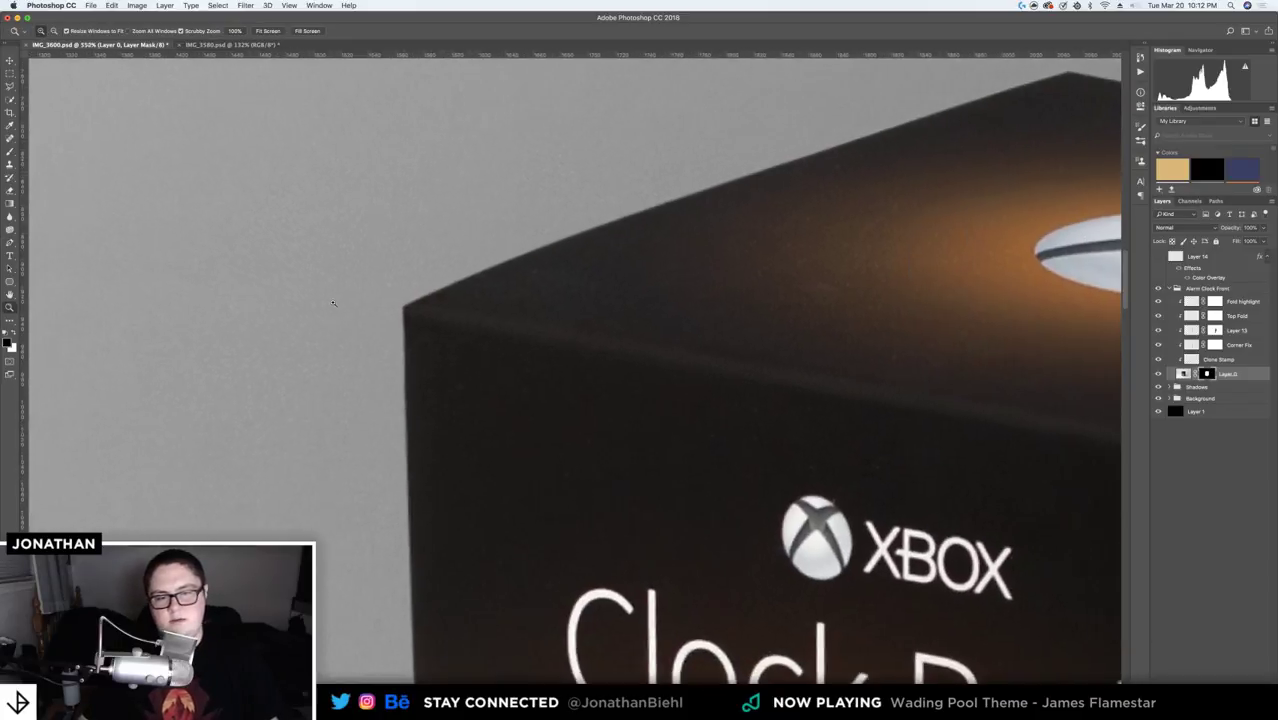
left_click(336, 299)
key("p")
left_click(431, 298)
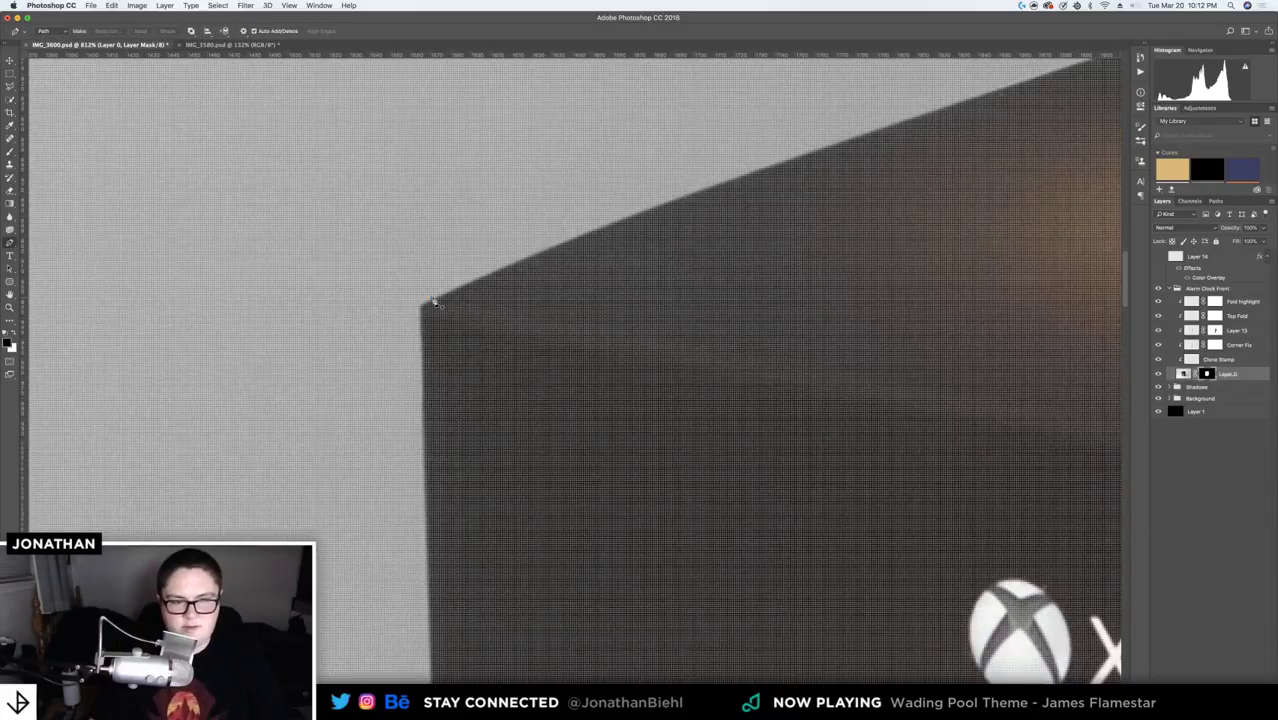
left_click_drag(420, 331, 418, 354)
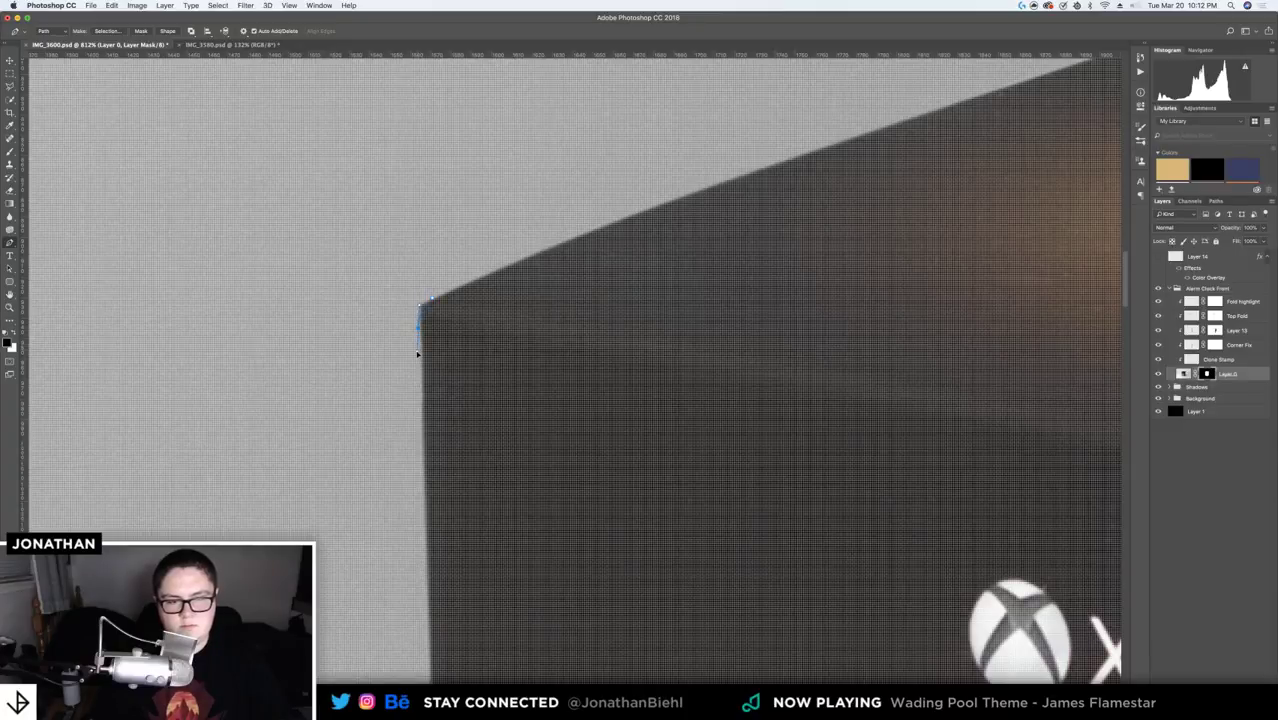
left_click(345, 336)
left_click(343, 248)
left_click(418, 220)
left_click(431, 298)
- Turn the rounded corner path into a selection, mask out the corner tip on Layer 0, and deselect
right_click(401, 289)
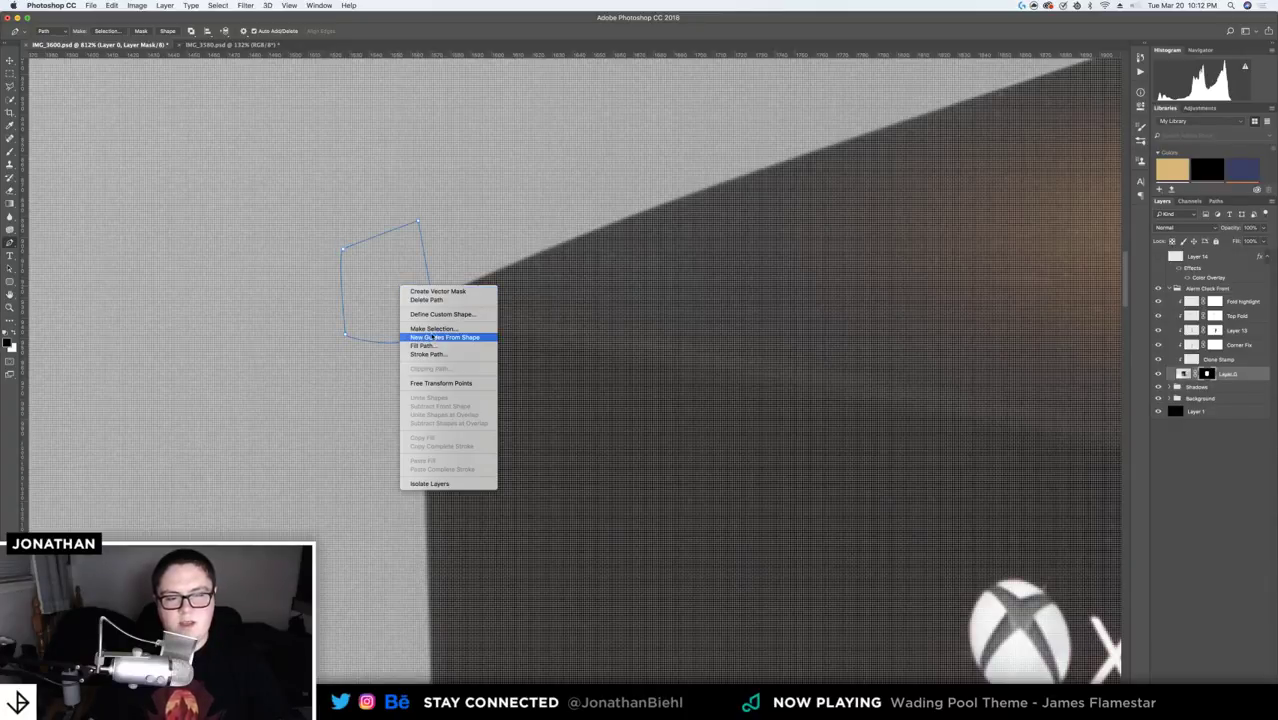
left_click(434, 328)
key("Return")
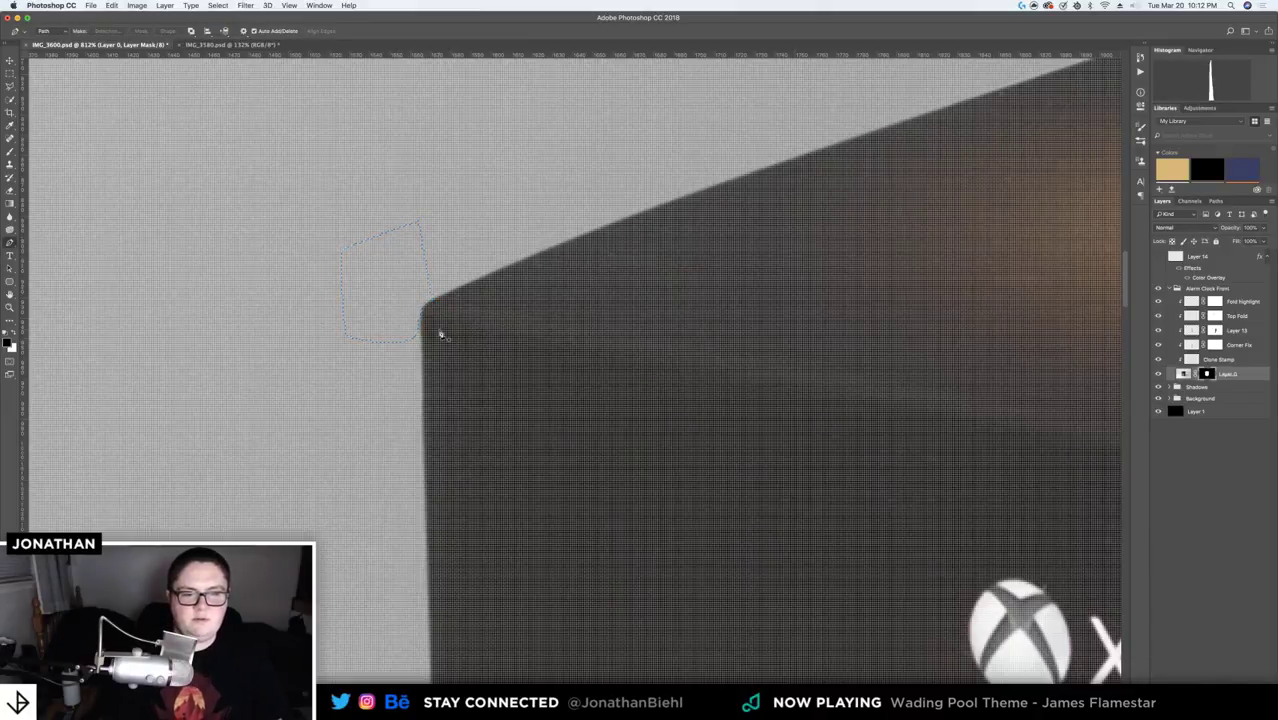
key("super+d")
key("z")
left_click(439, 331, "alt")
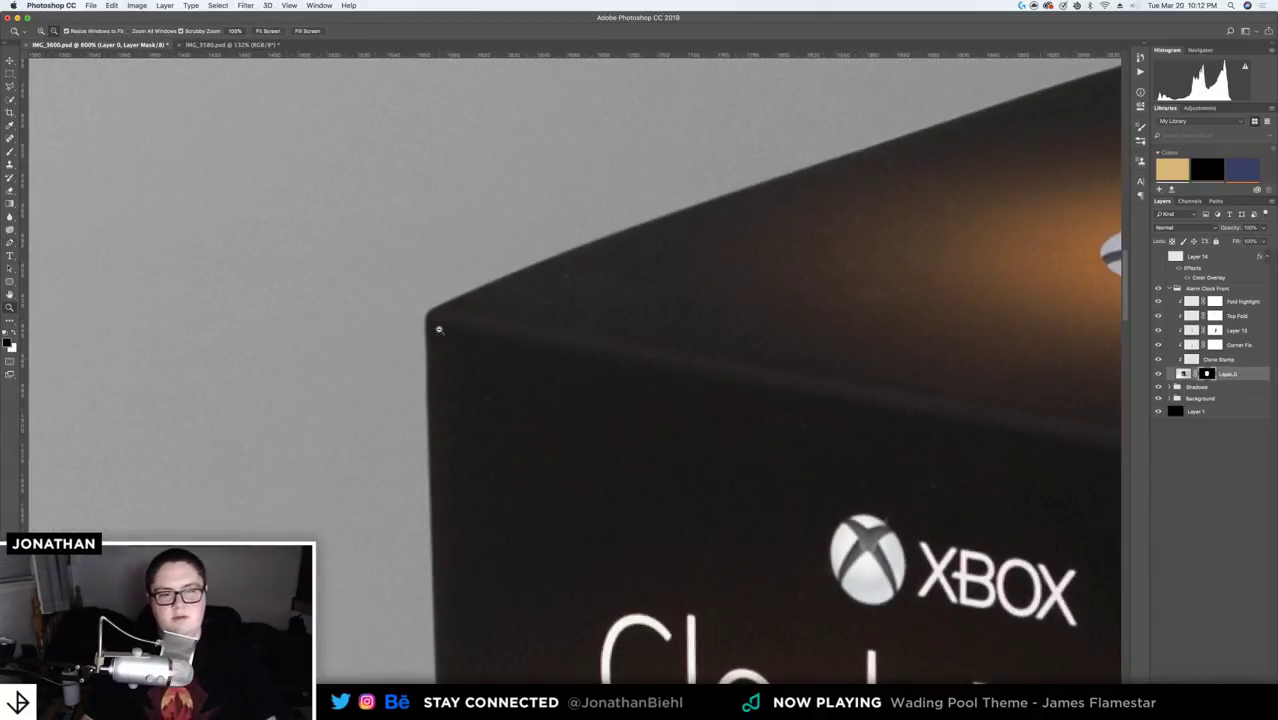
- Save the document, fit the image to the screen, and collapse the Alarm Clock Front group
key("super+s")
key("super+0")
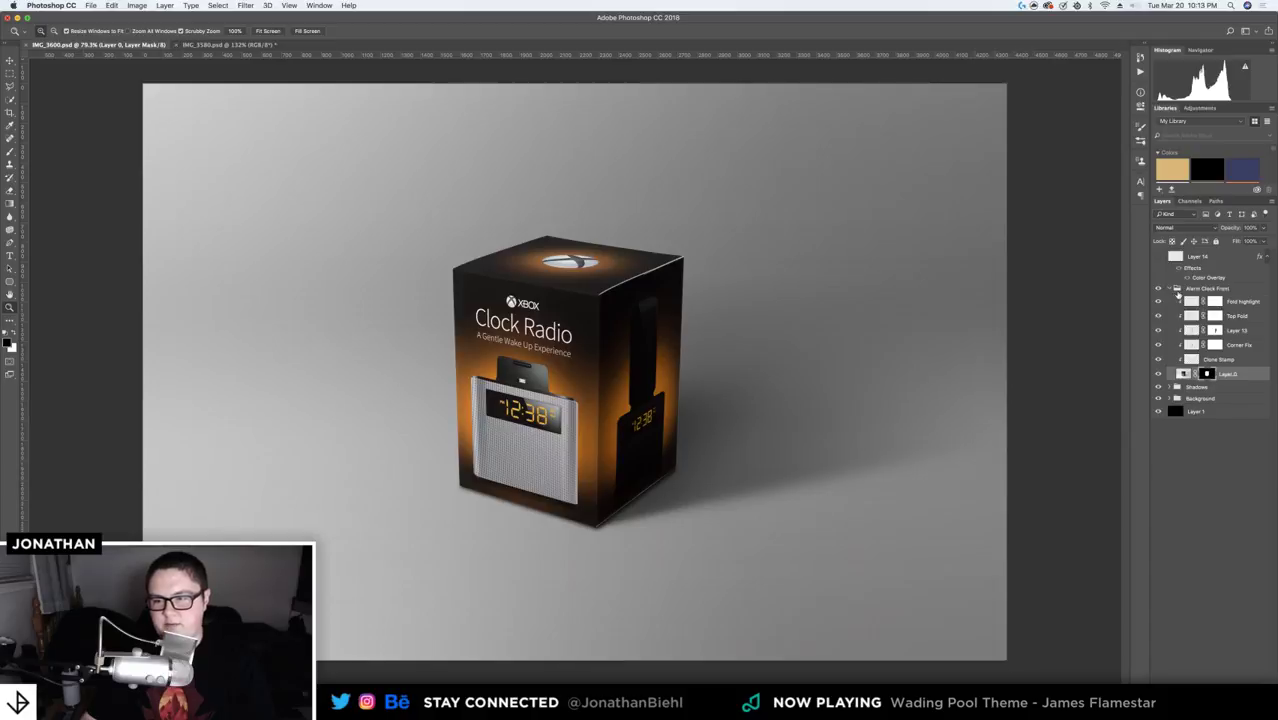
left_click(1171, 289)
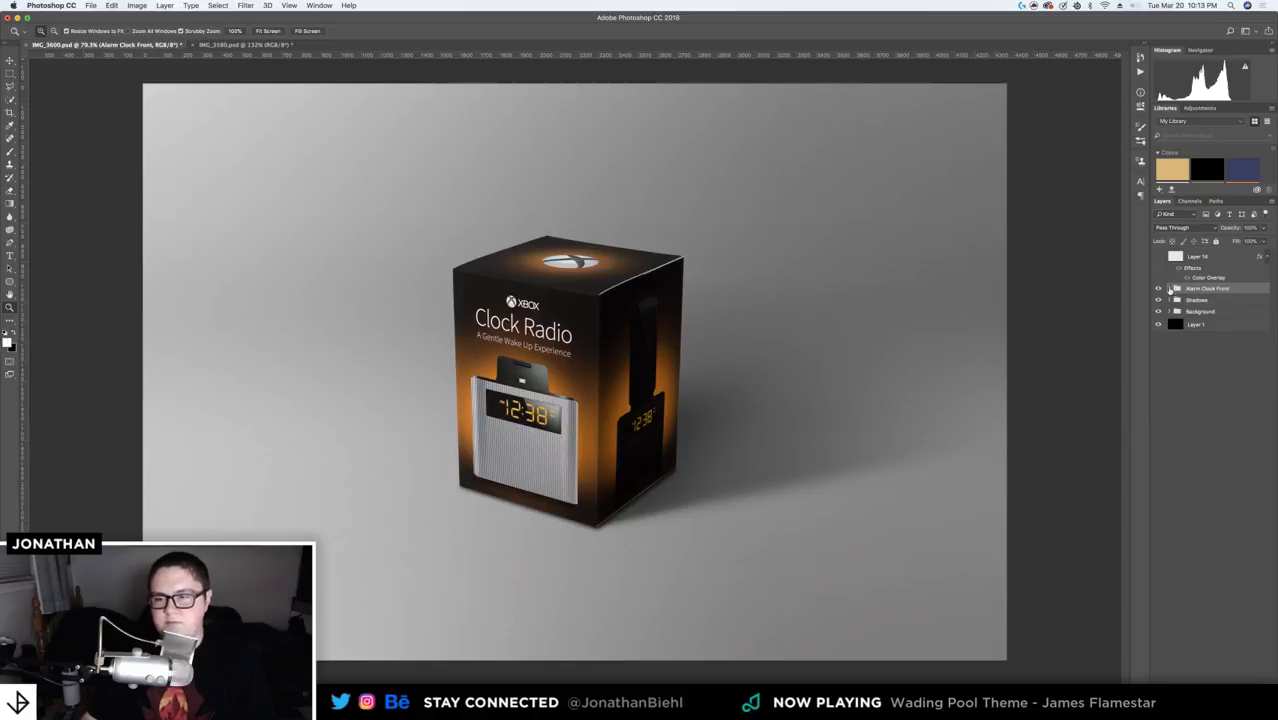
left_click(12, 60)
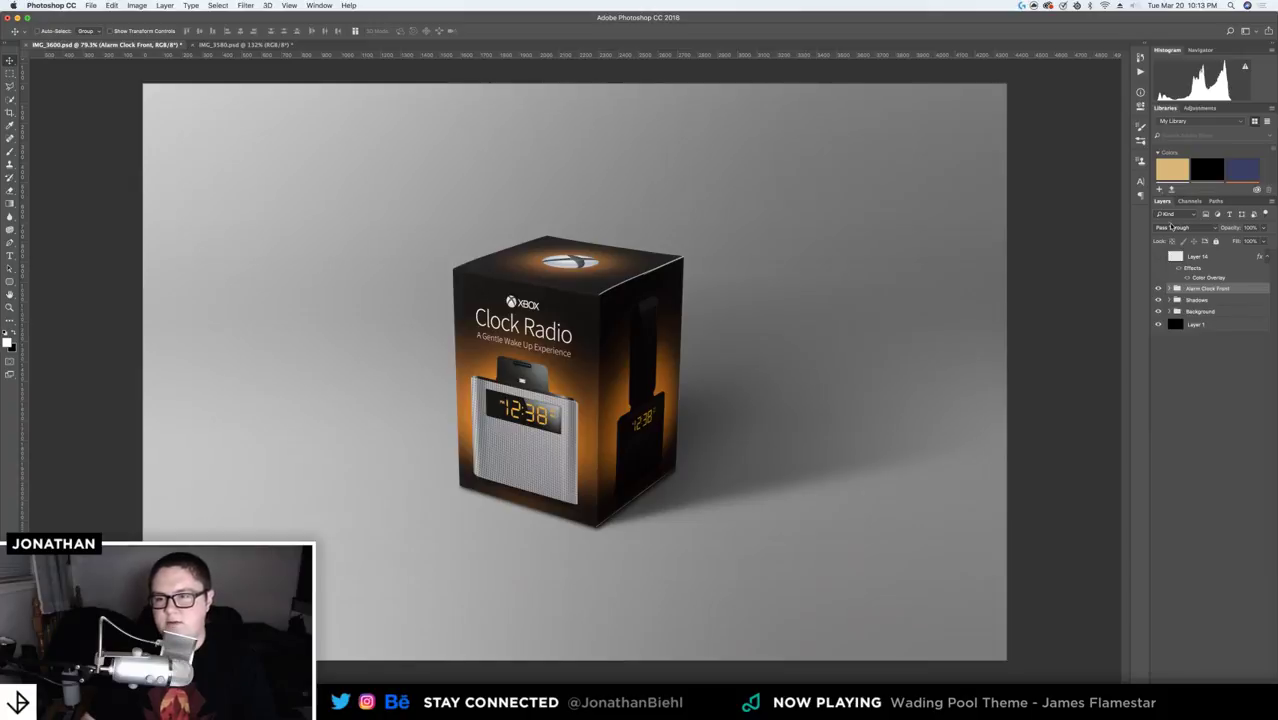
left_click(1172, 227)
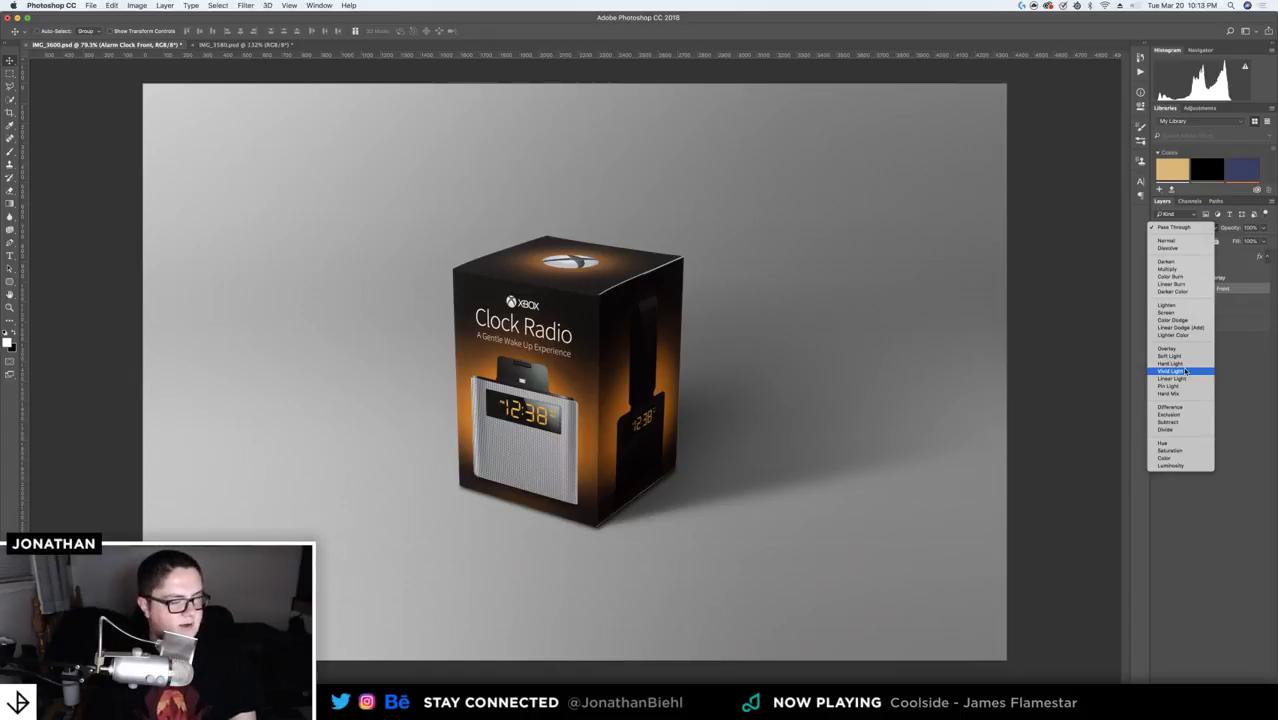
key("Escape")
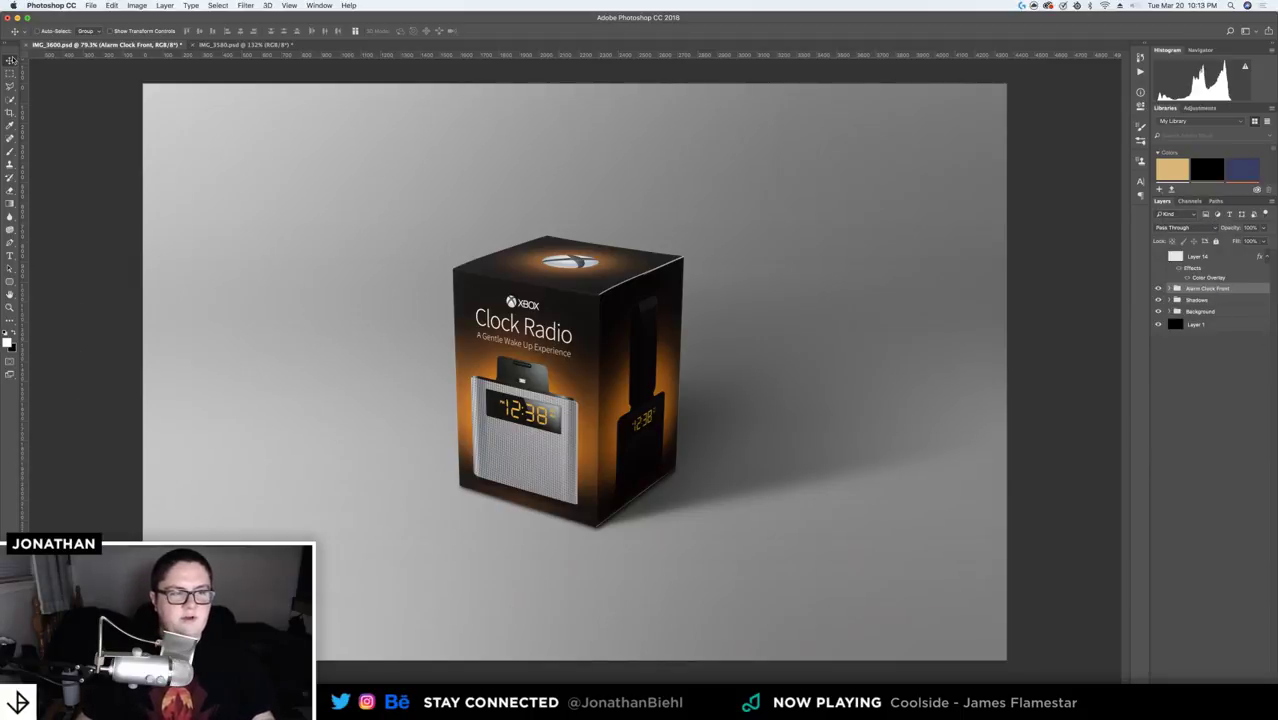
- Save IMG_3600.psd again with the Alarm Clock Front group collapsed
scroll(49, 285, "up", 2)
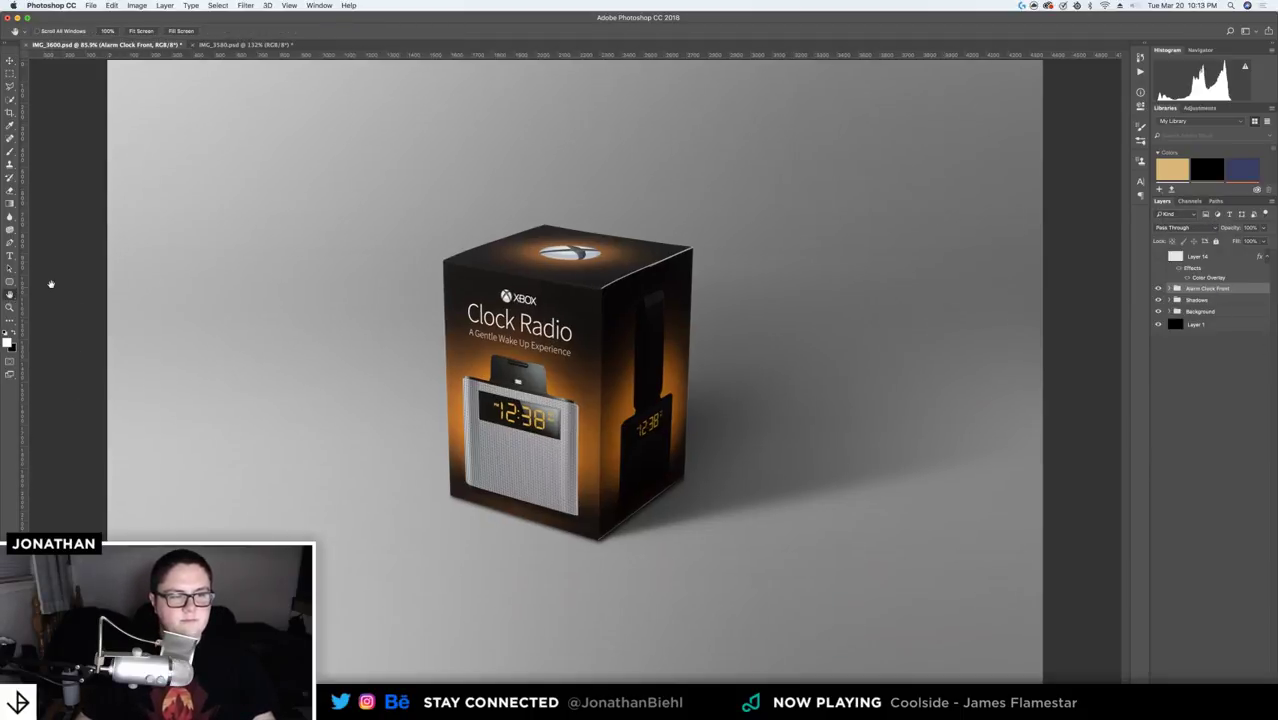
key("super+s")
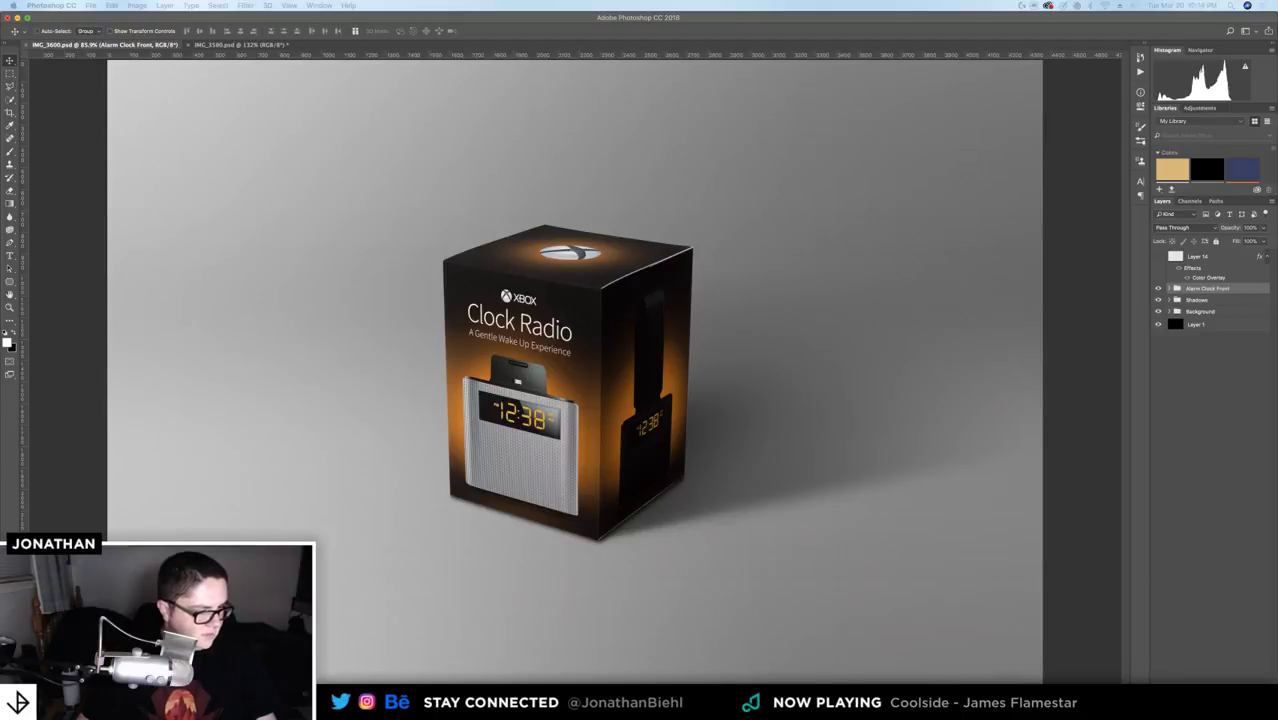
- Switch to Finder and preview IMG_3606.CR2, comparing the photo of the box's back with the finished mockup
key("super+Tab")
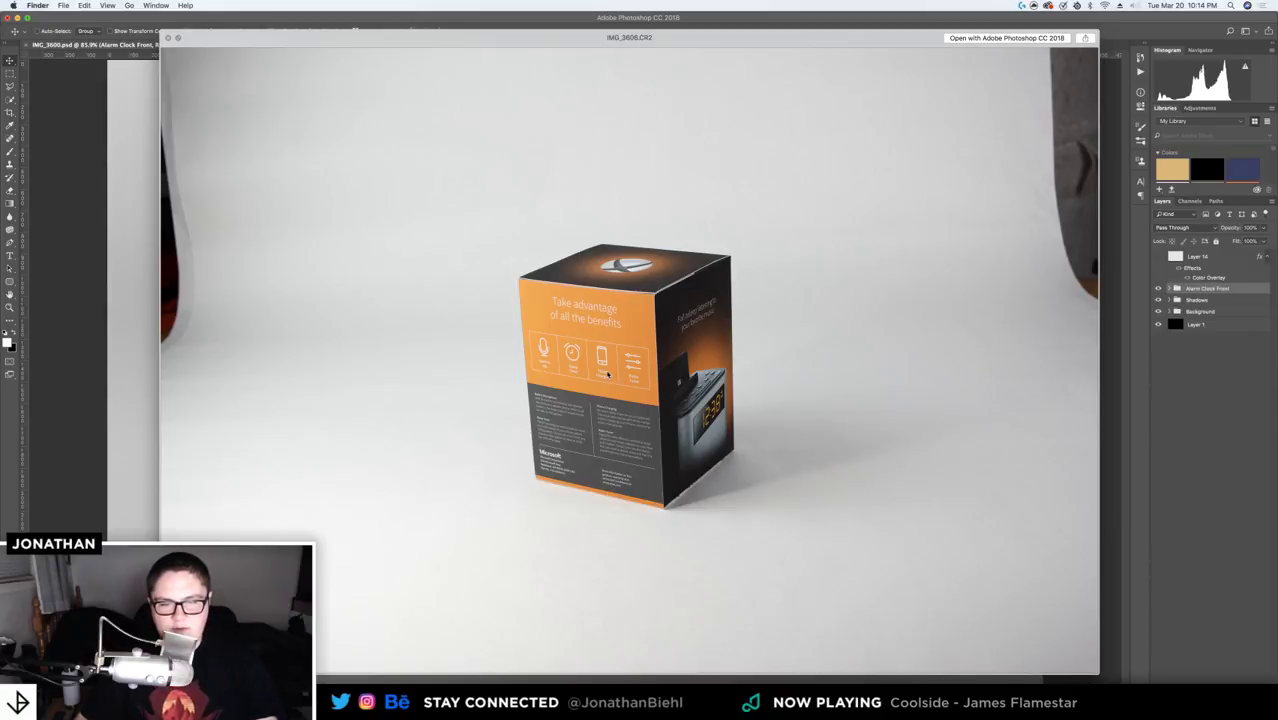
key("space")
key("space")
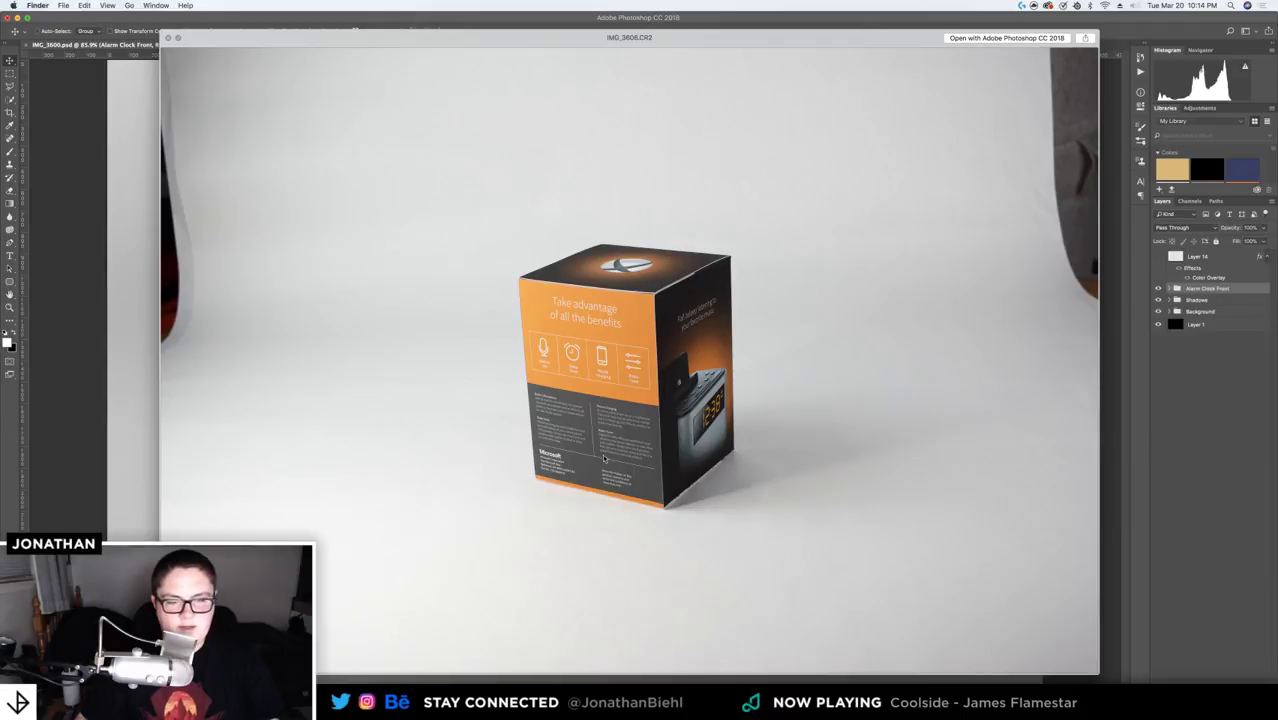
key("space")
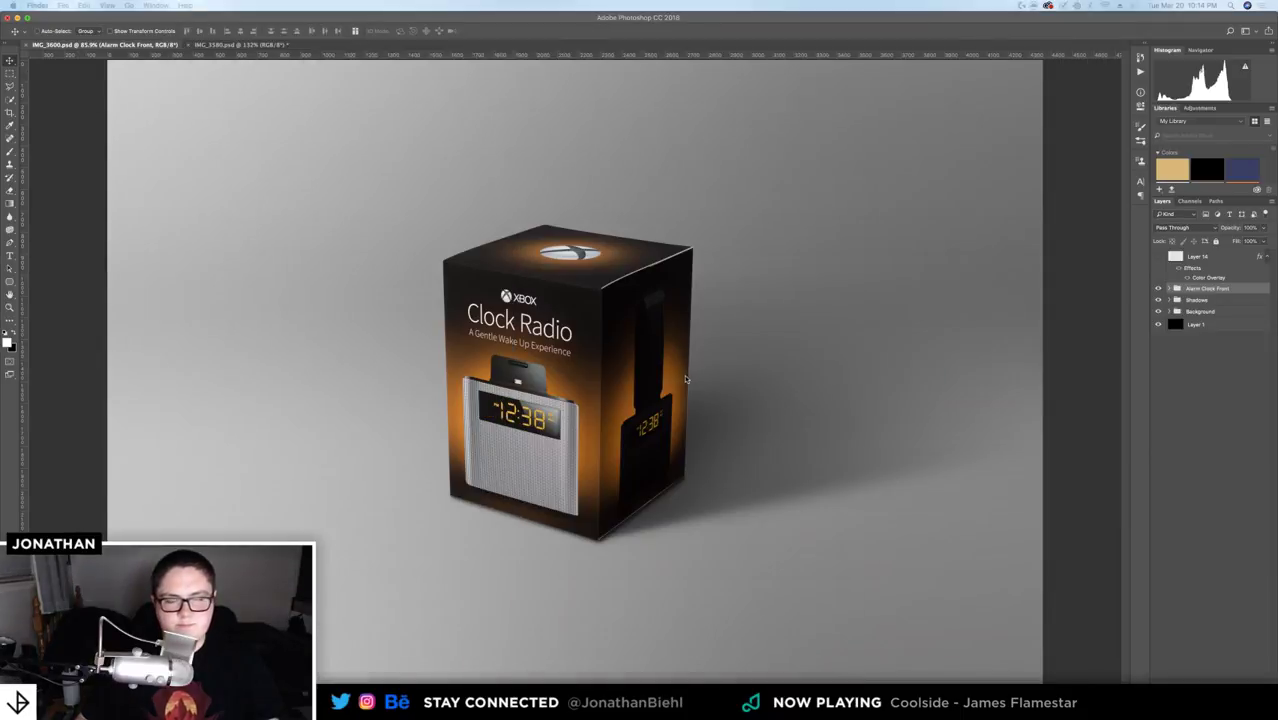
key("space")
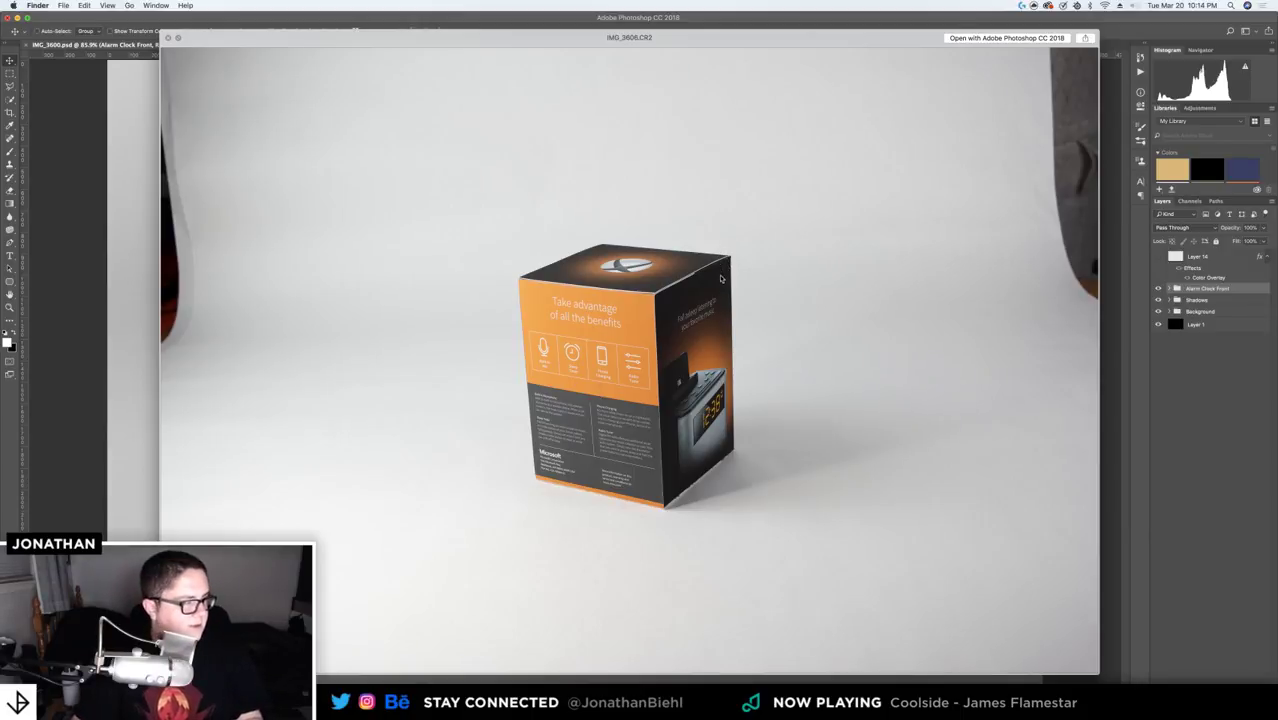
key("space")
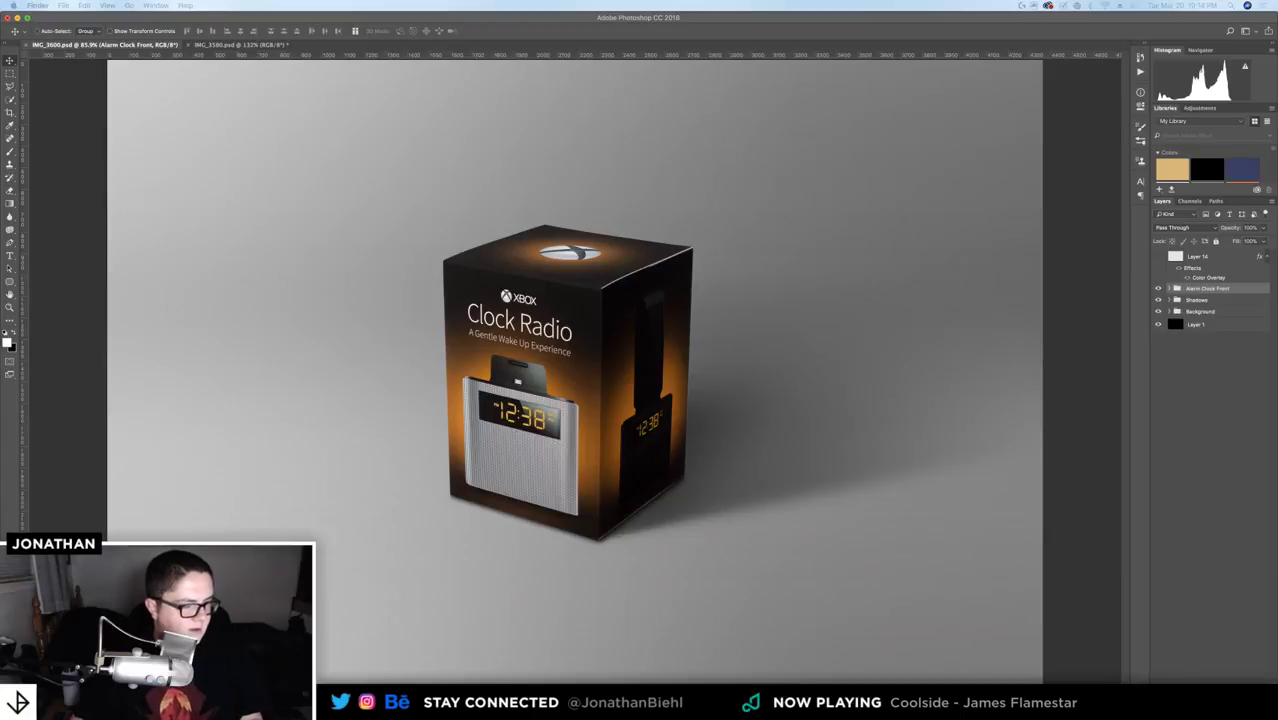
- Preview the original photo IMG_3600.CR2 over the mockup and compare the unedited box with the retouched version
key("space")
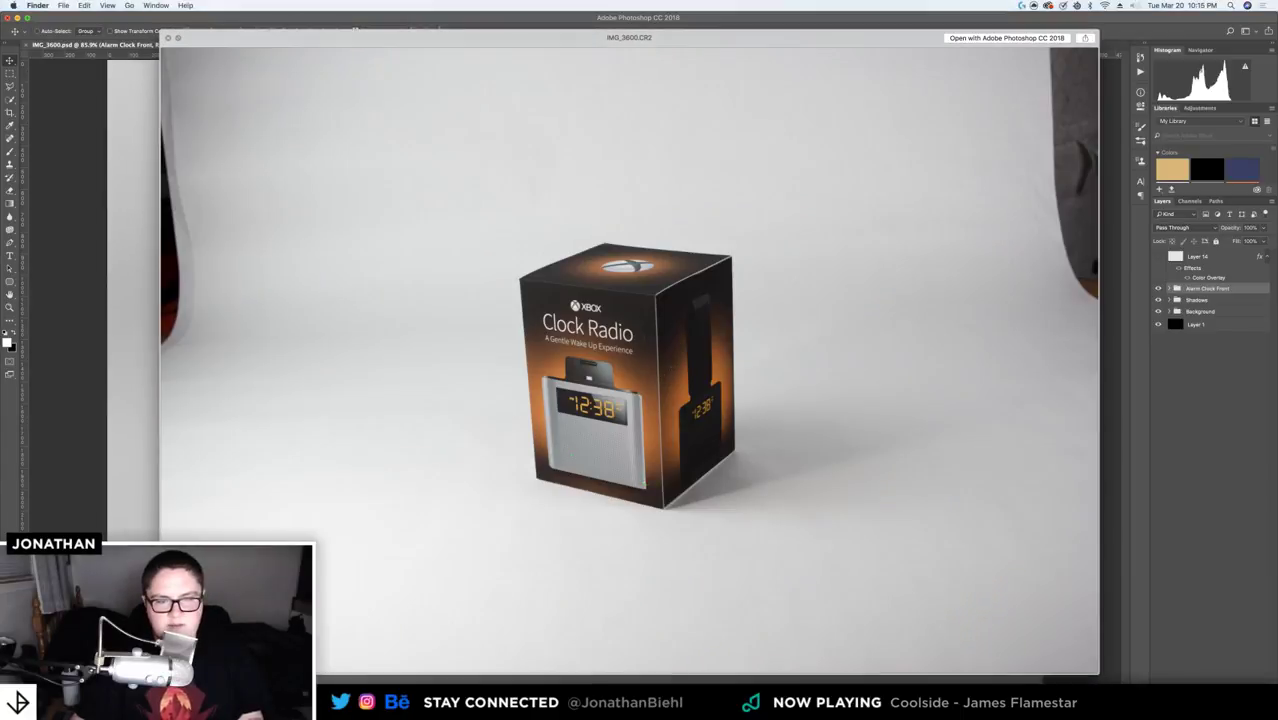
left_click_drag(585, 38, 498, 28)
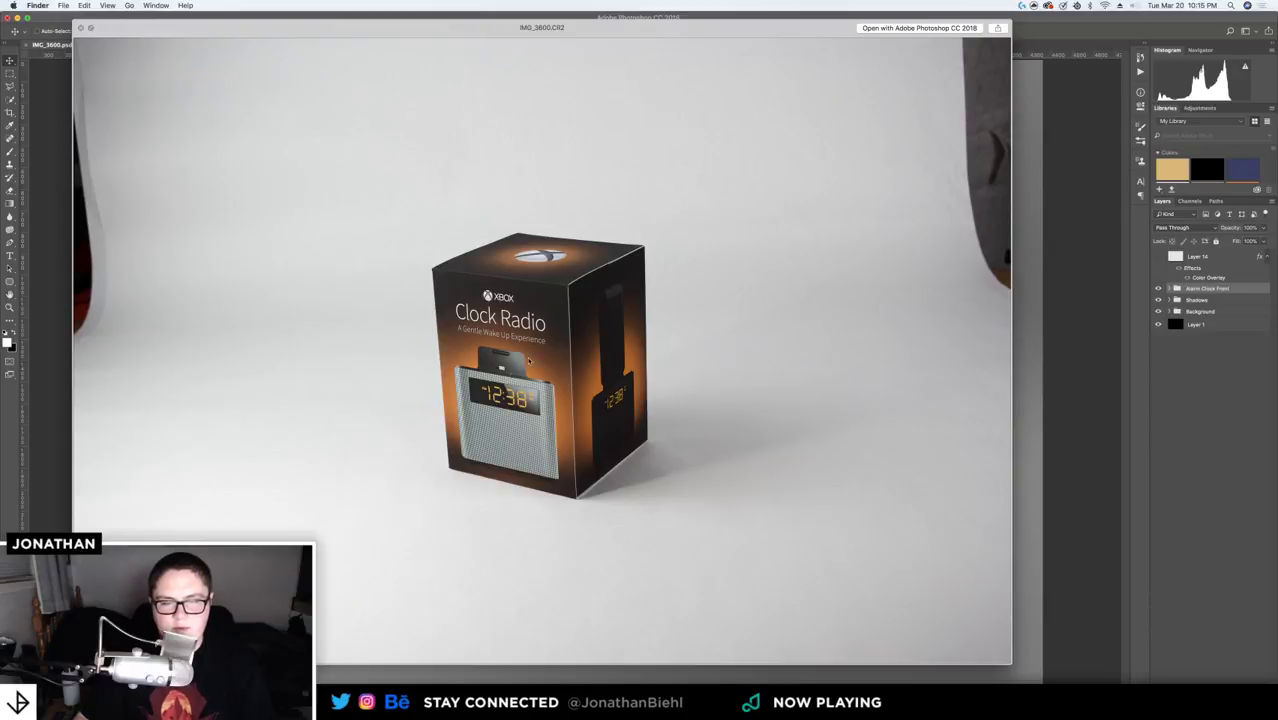
key("space")
left_click(806, 320)
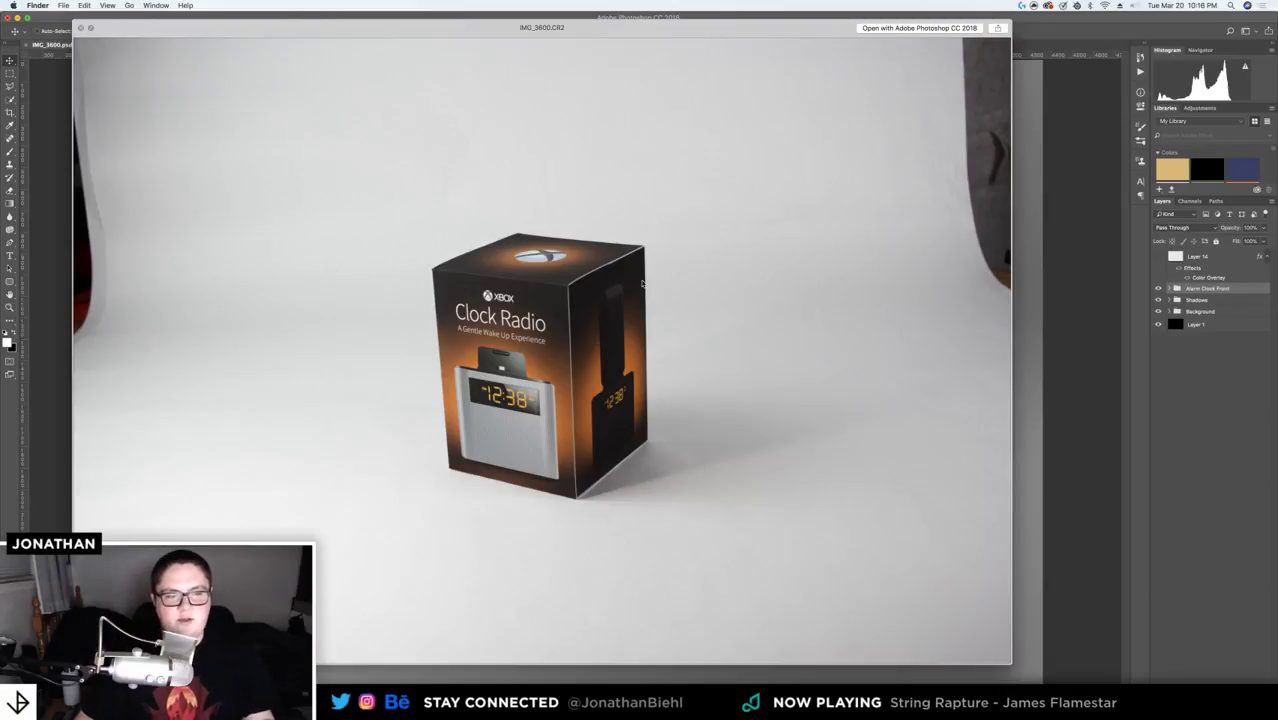
key("space")
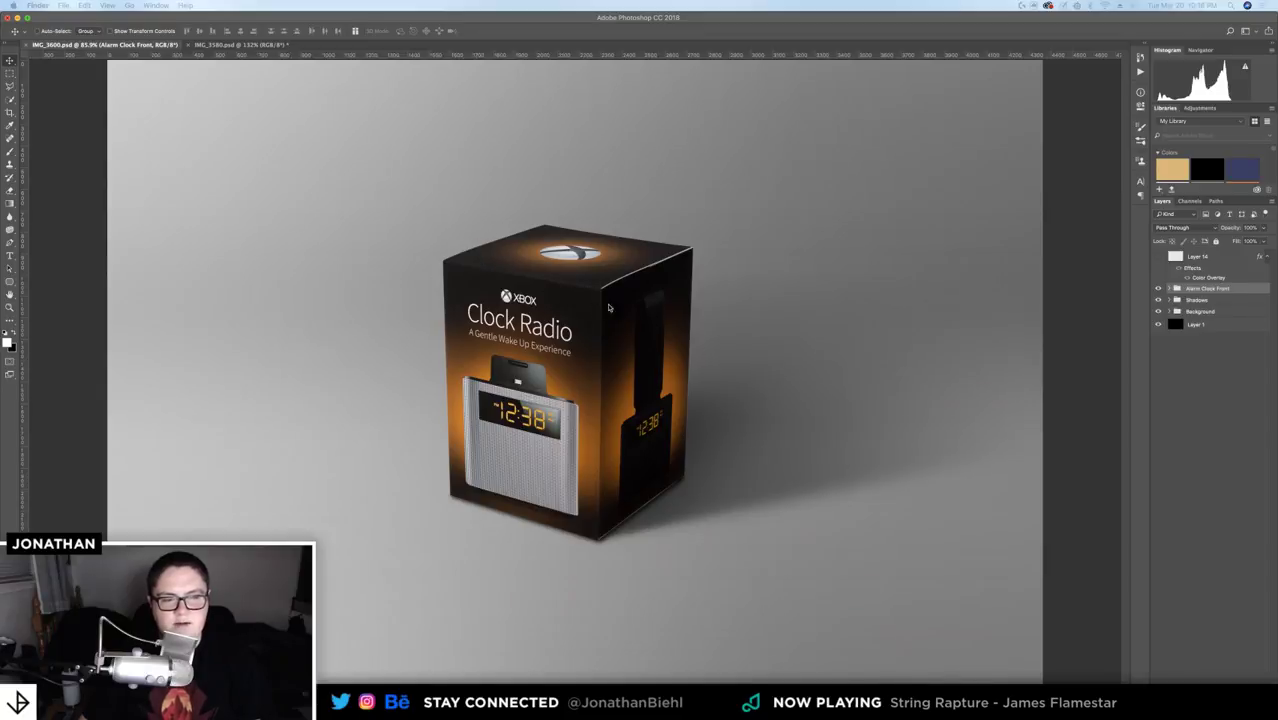
- Switch to IMG_3580.psd and view the whole Electric Shaver box fitted to the screen
left_click(229, 46)
left_click(229, 46)
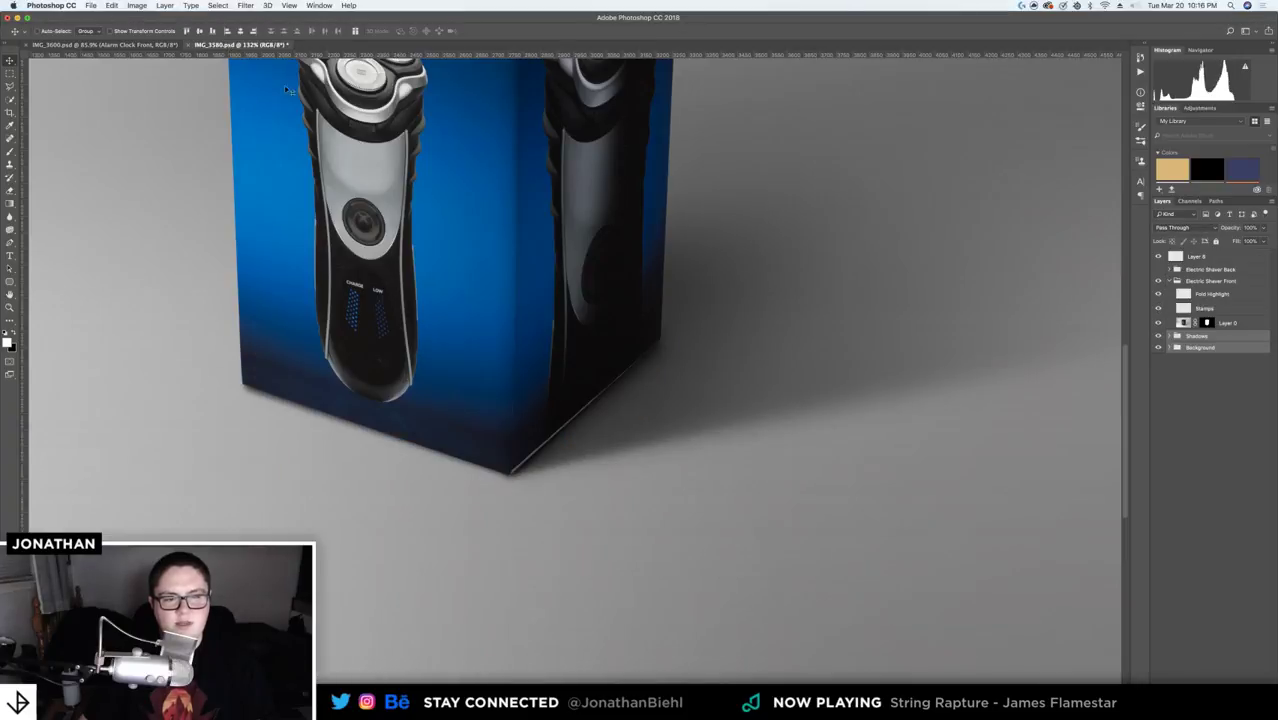
double_click(10, 294)
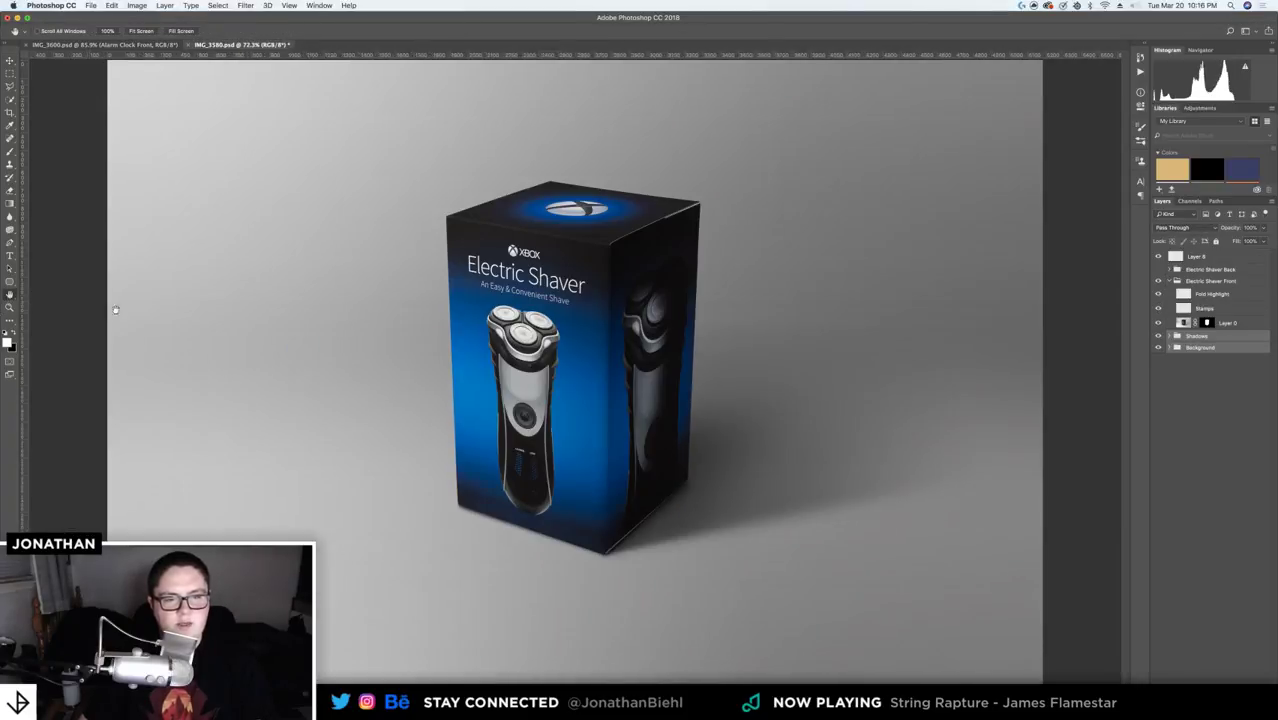
left_click(10, 60)
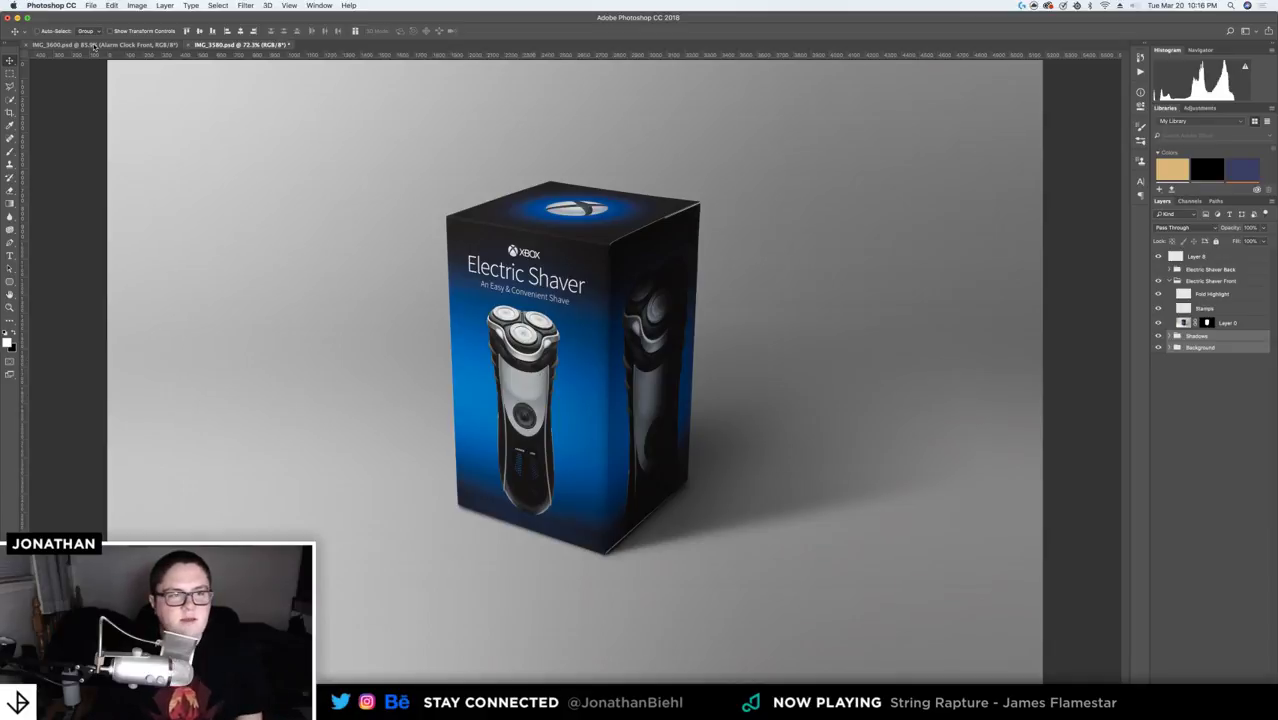
- Select the Fold Highlight layer of the Electric Shaver mockup and look over the available image adjustments without applying any
left_click(137, 5)
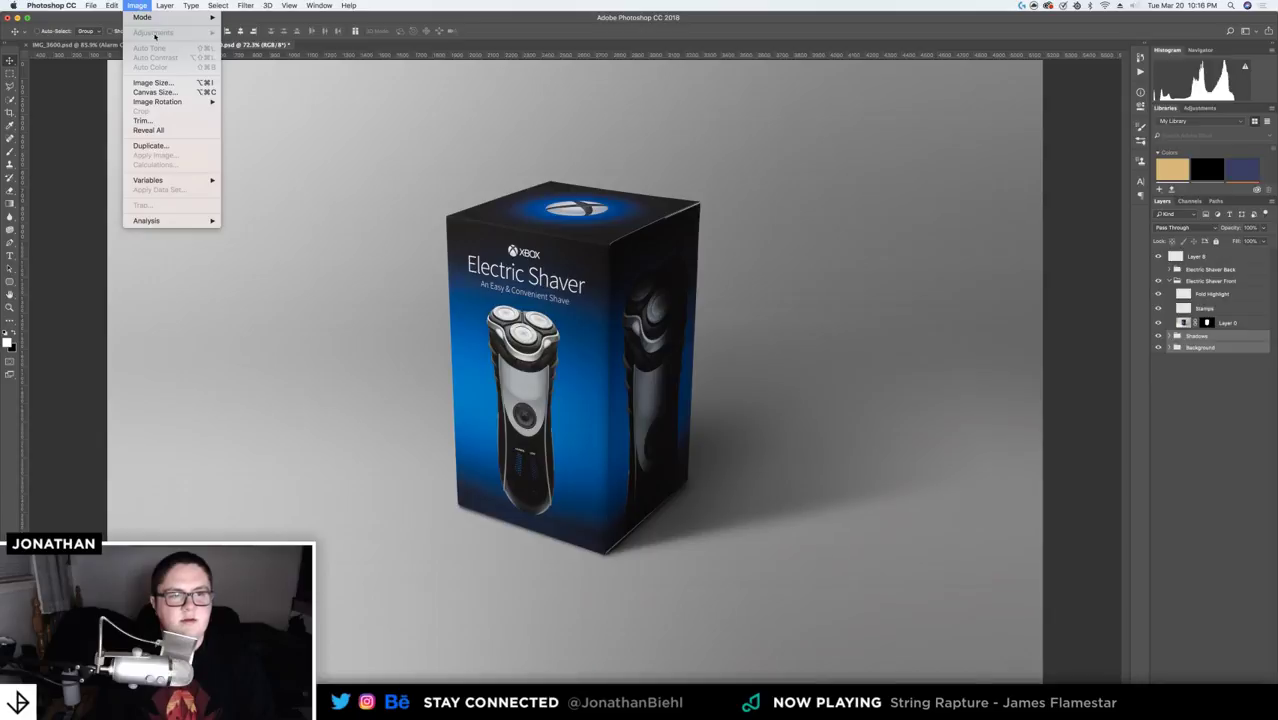
left_click(443, 209)
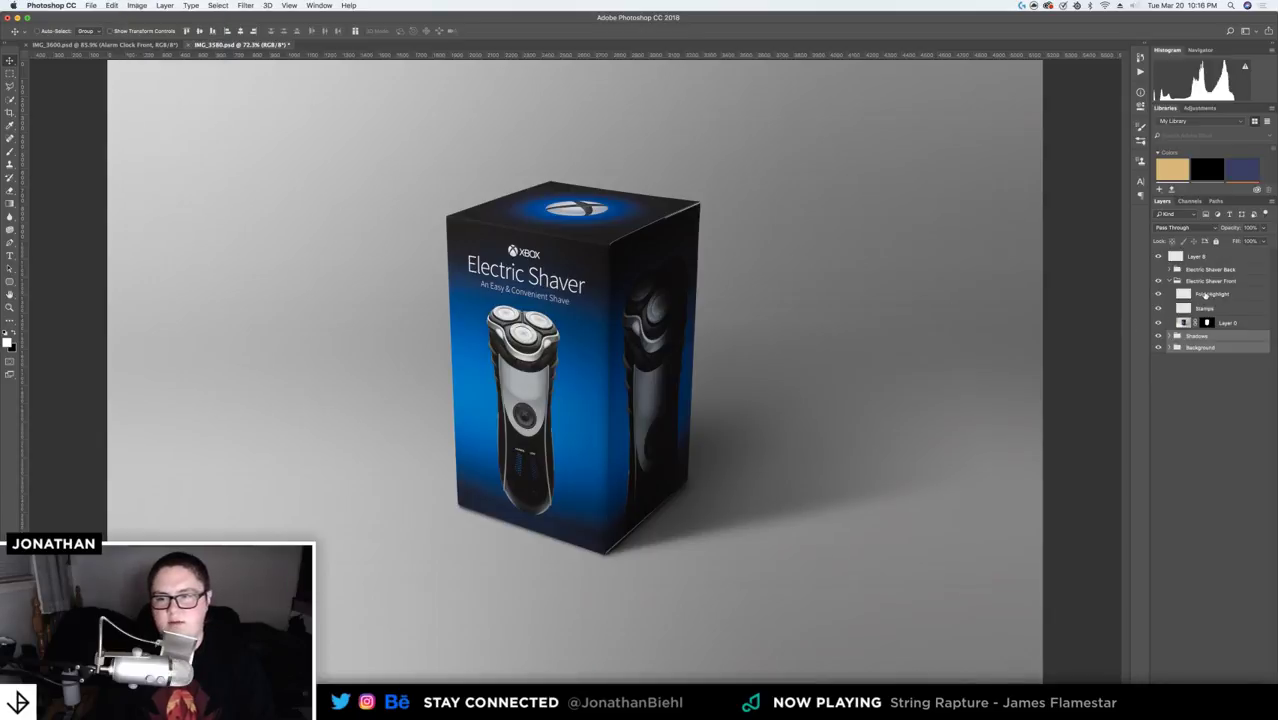
left_click(1208, 296)
left_click(112, 5)
mouse_move(165, 32)
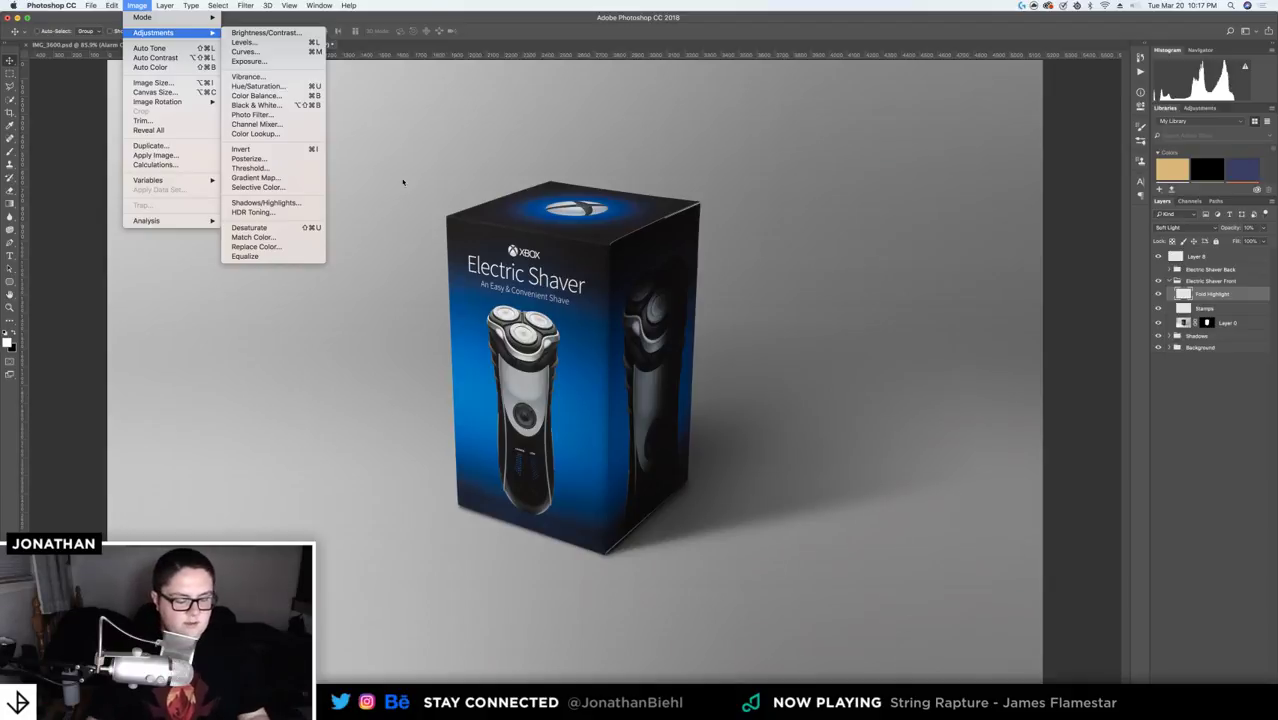
left_click(448, 172)
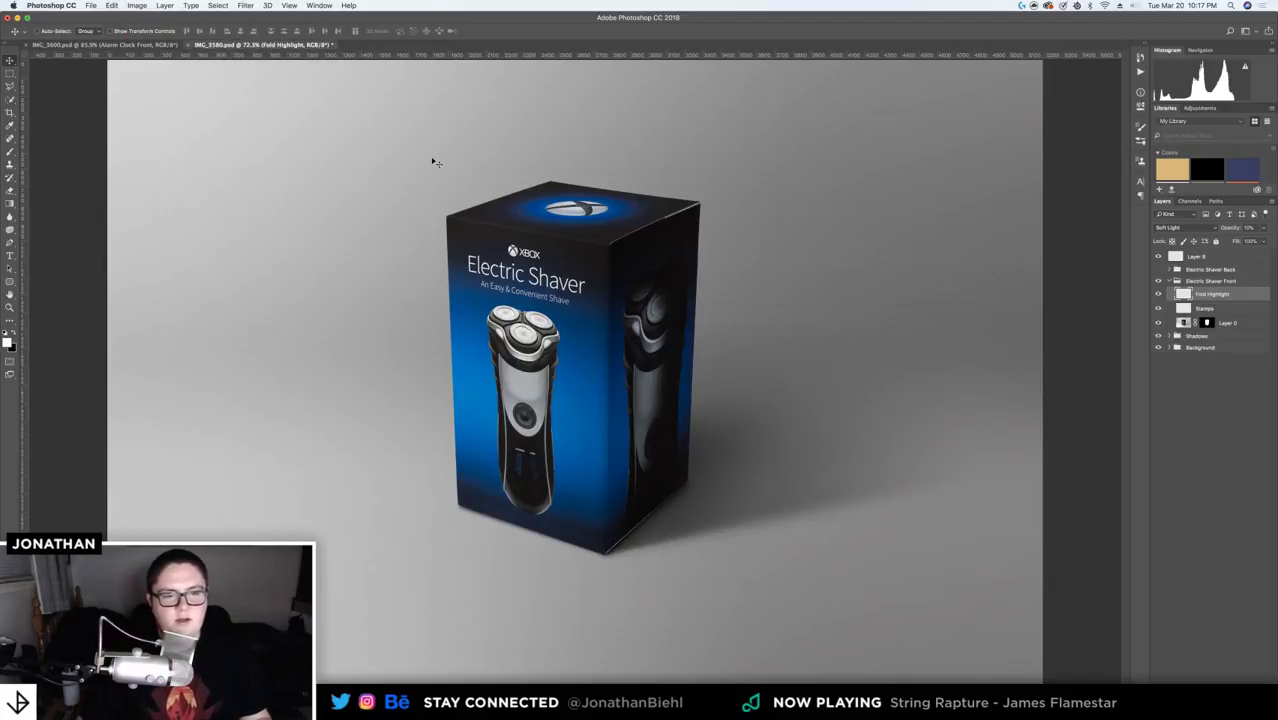
- Compare the Clock Radio box in IMG_3600.psd with the Electric Shaver box in IMG_3580.psd by alternating between both documents
left_click(120, 45)
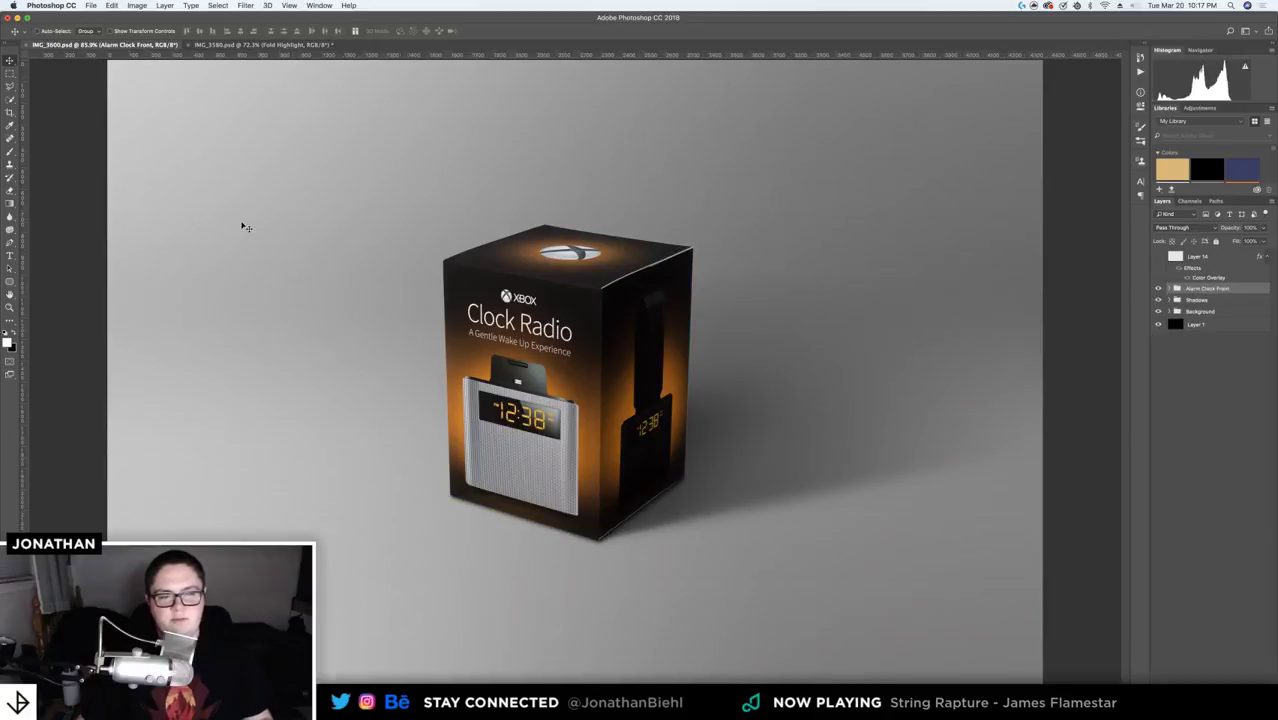
left_click(229, 45)
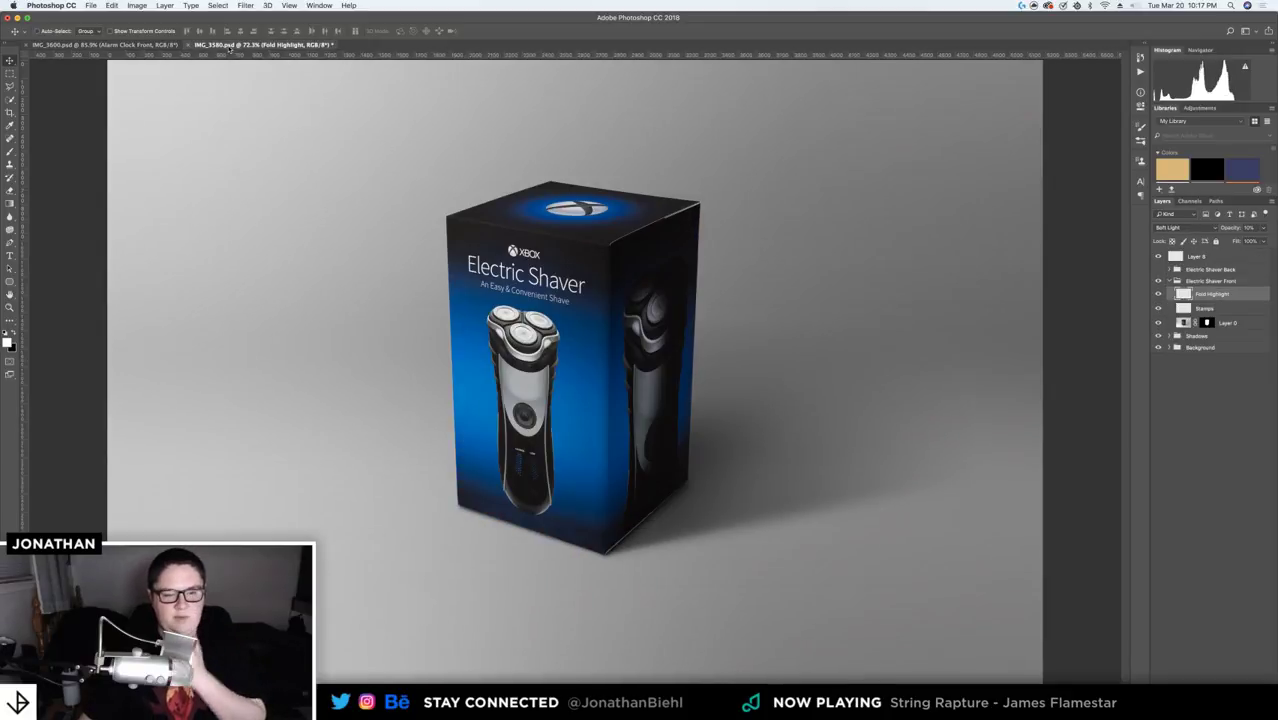
left_click(150, 46)
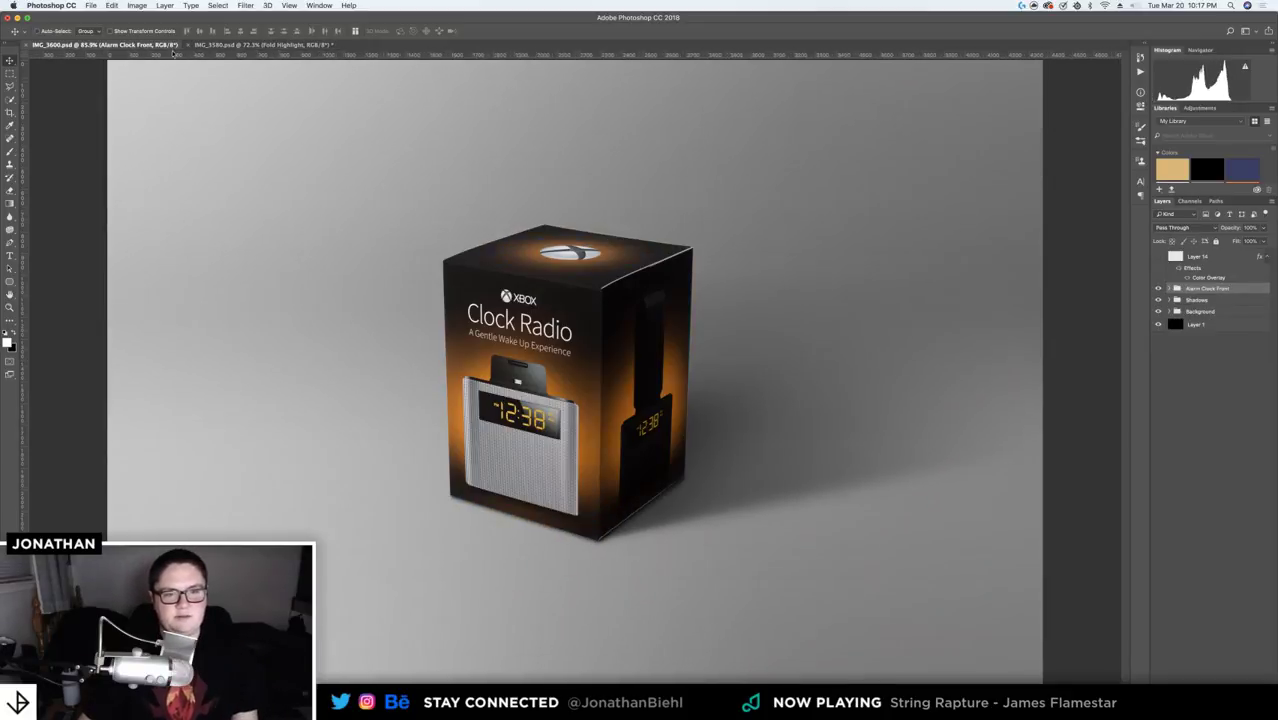
left_click(258, 46)
left_click(73, 46)
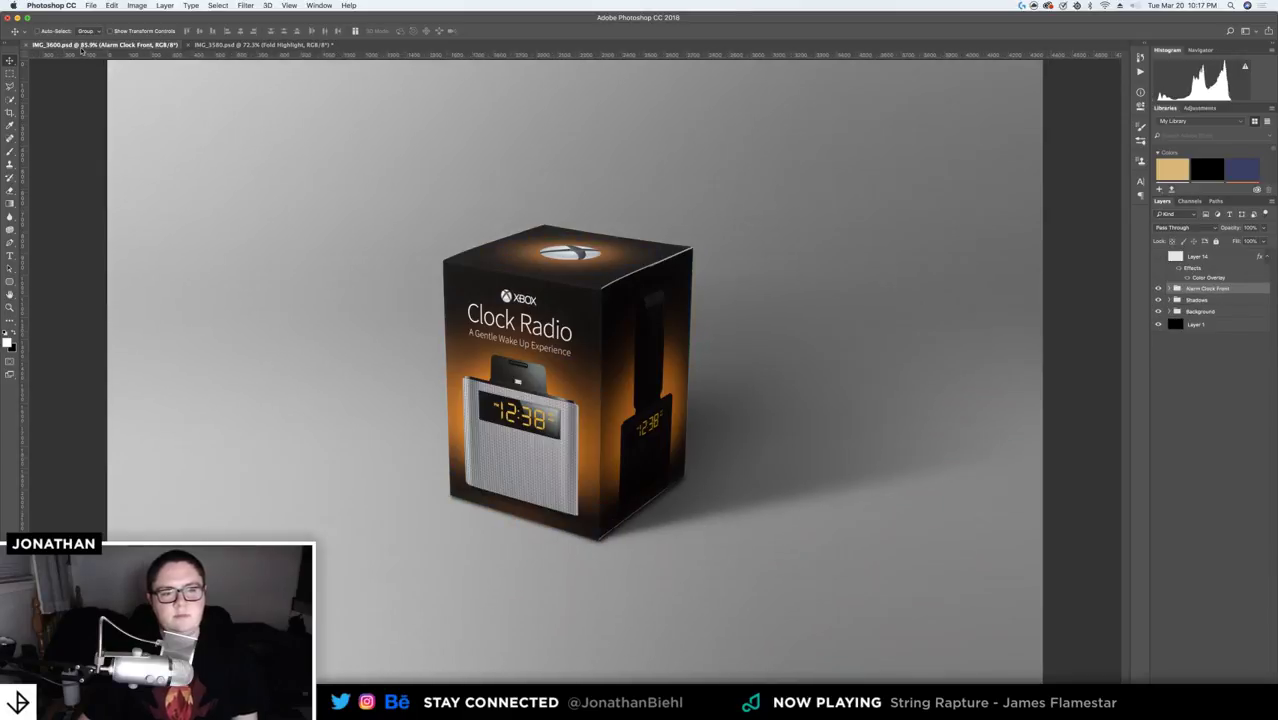
left_click(270, 46)
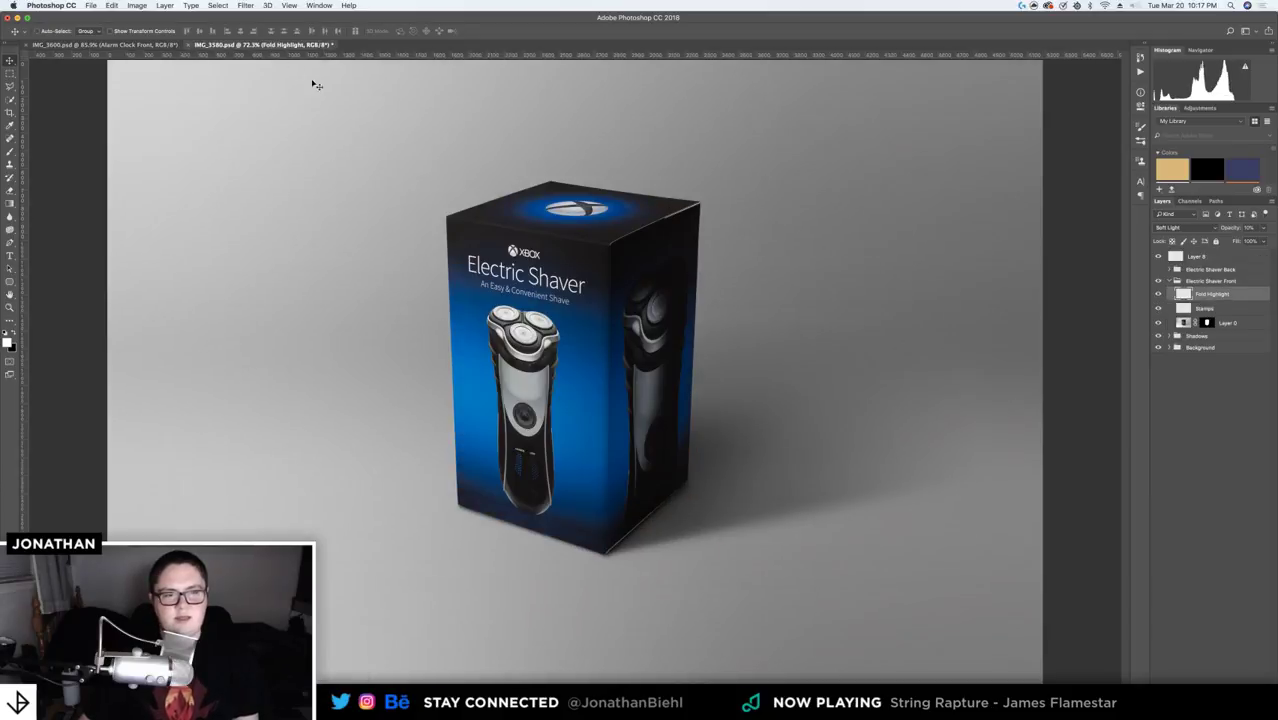
left_click_drag(412, 54, 452, 198)
key("ctrl+Tab")
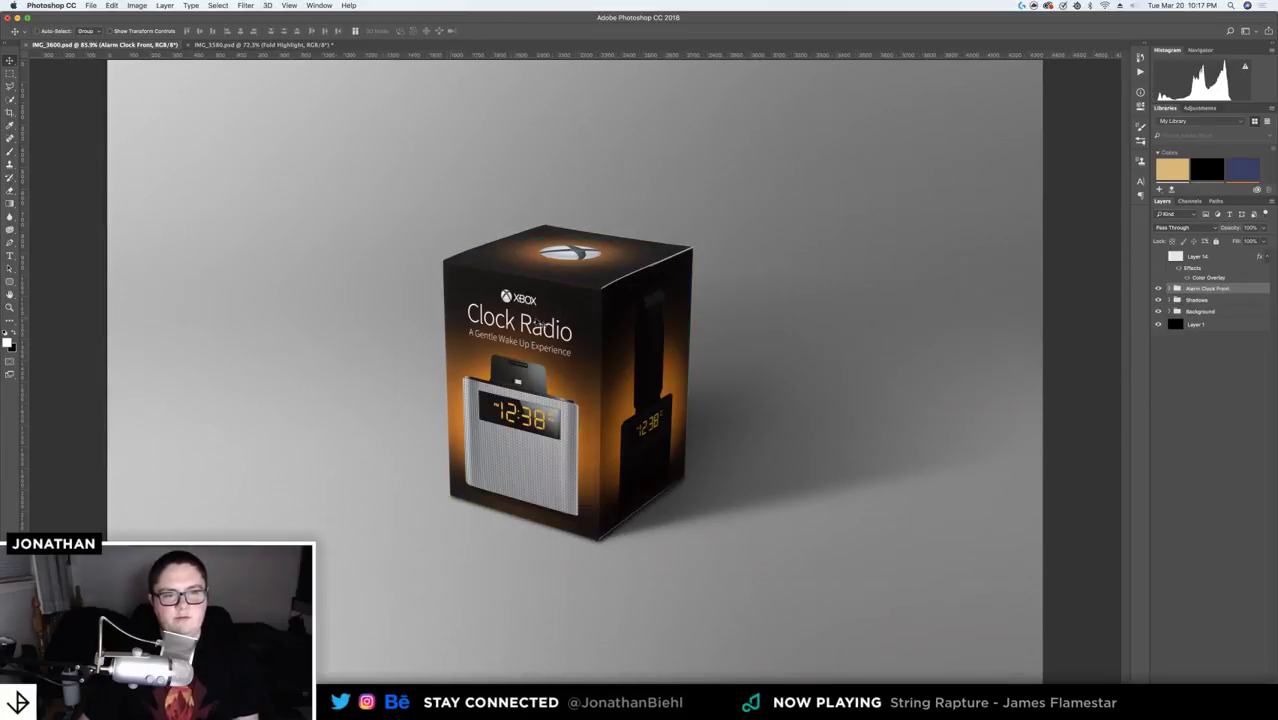
left_click(222, 46)
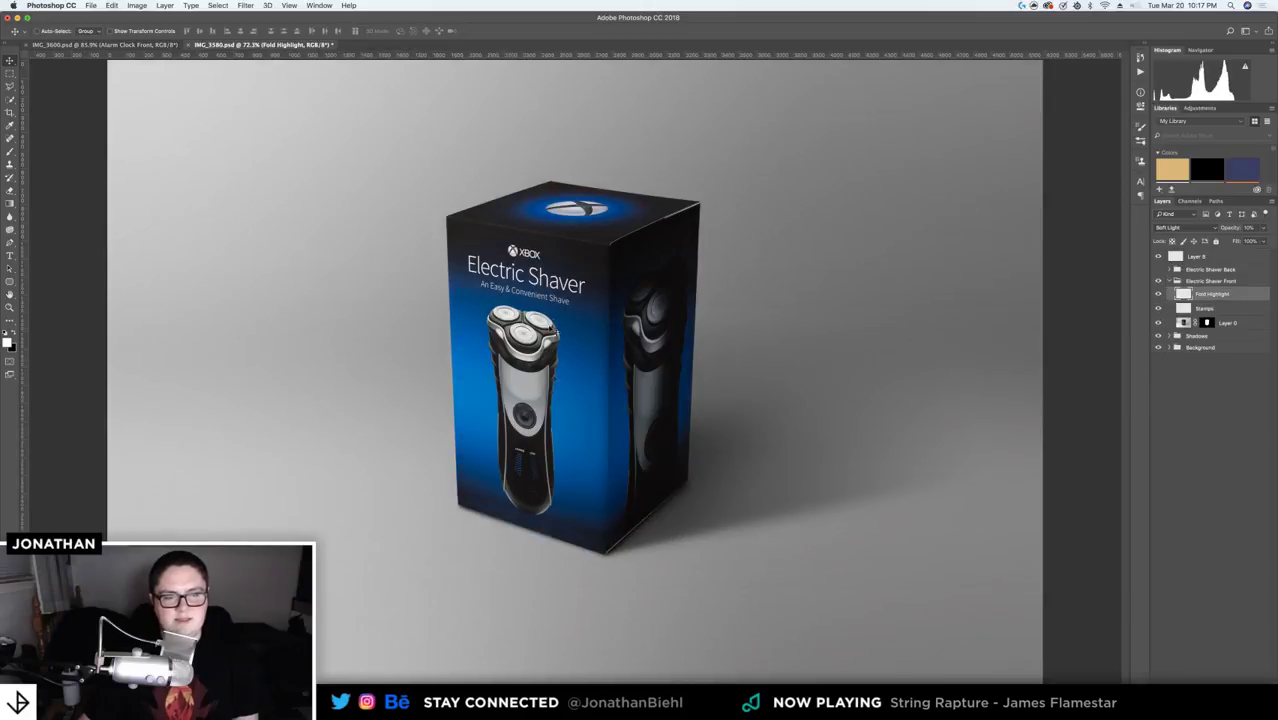
left_click(133, 46)
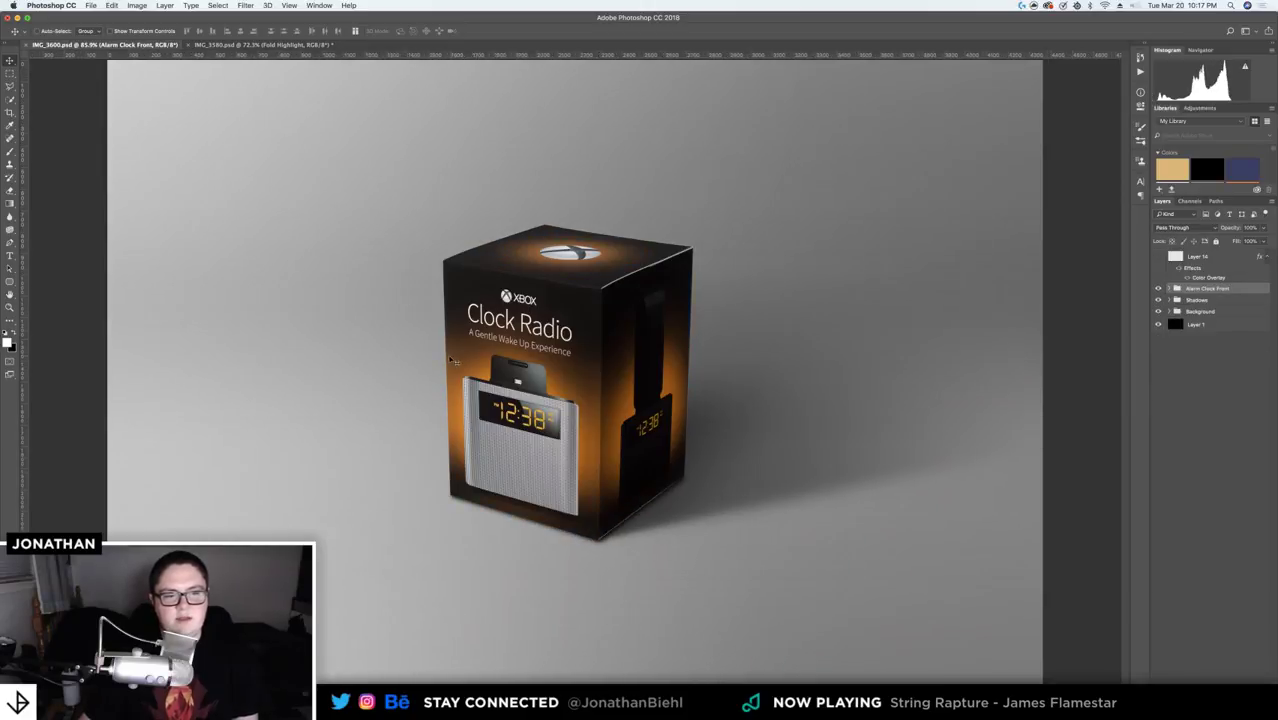
left_click(222, 46)
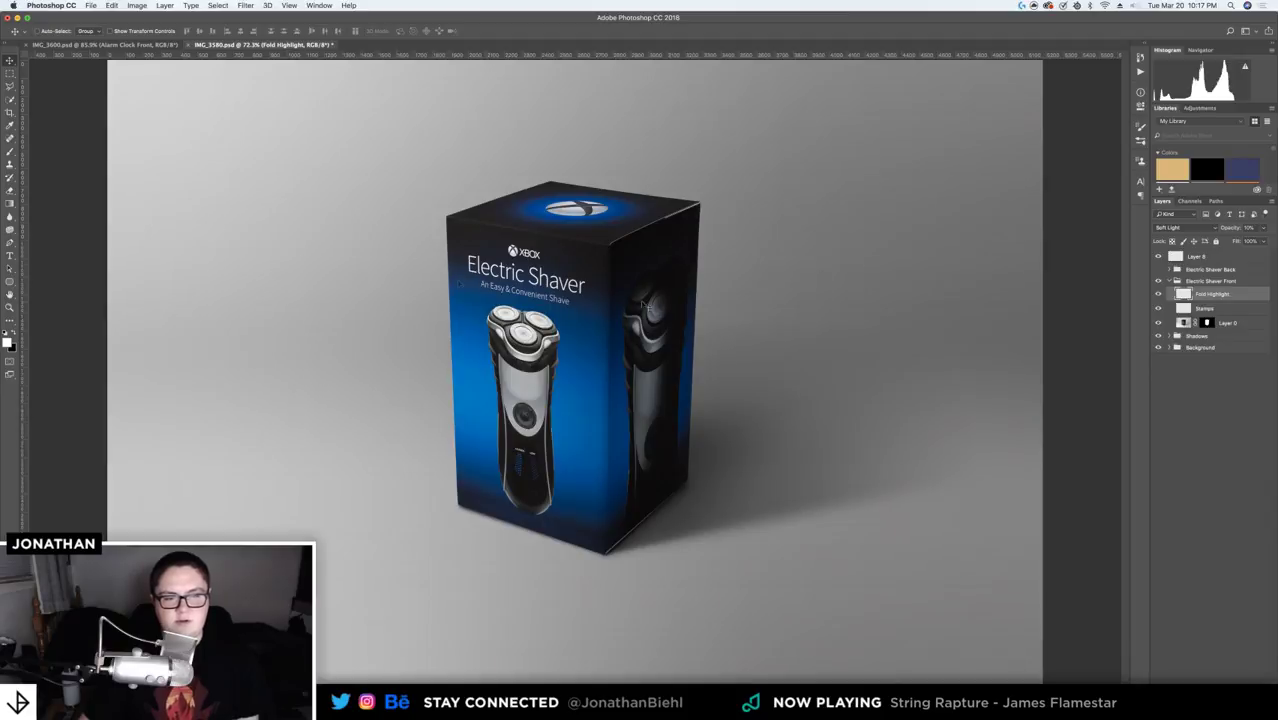
left_click(105, 45)
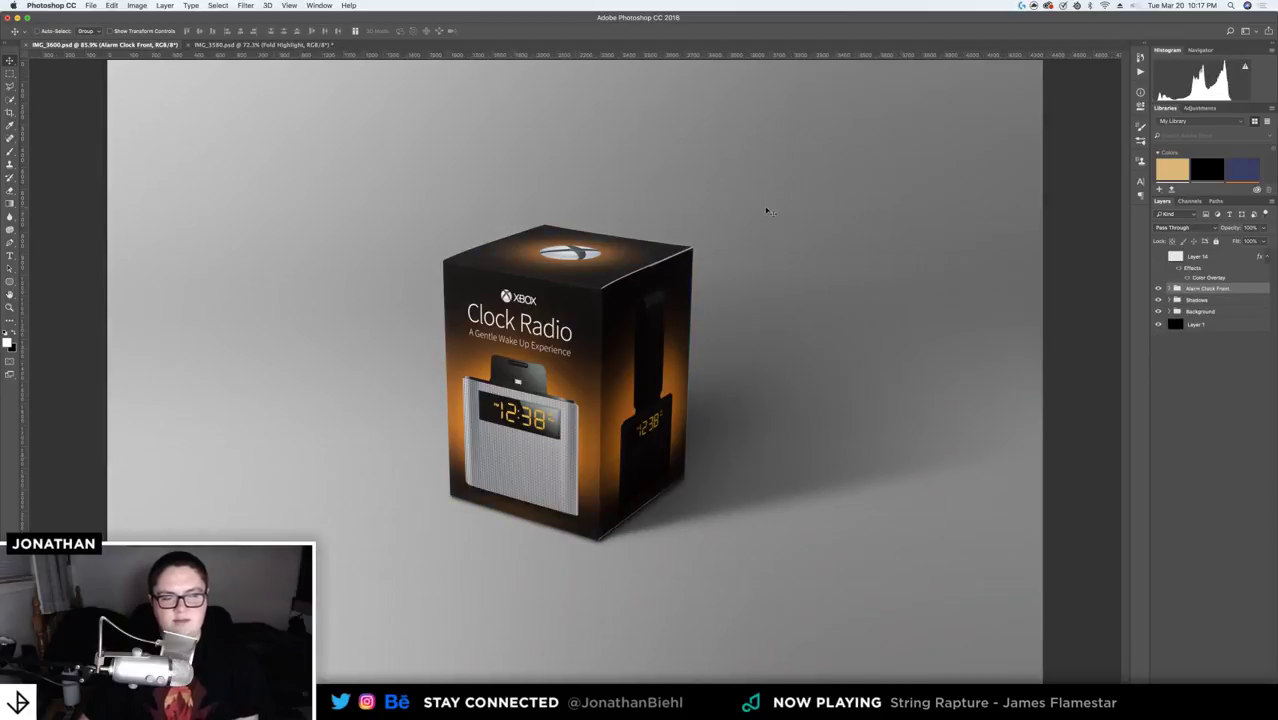